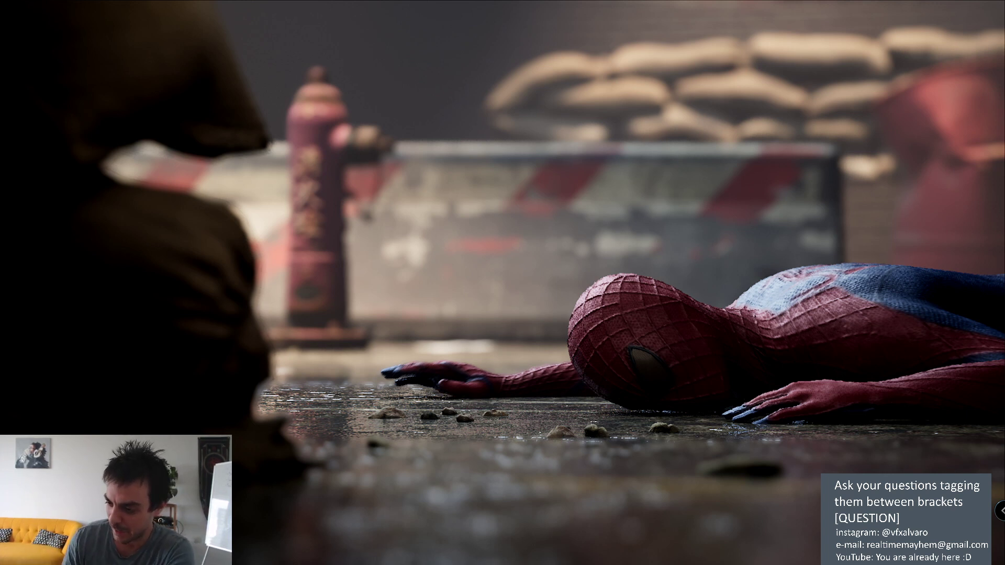
# Step: Play the Spider-Man_(5) reference clip in VLC, then leave fullscreen playback
pyautogui.moveTo(255, 525)
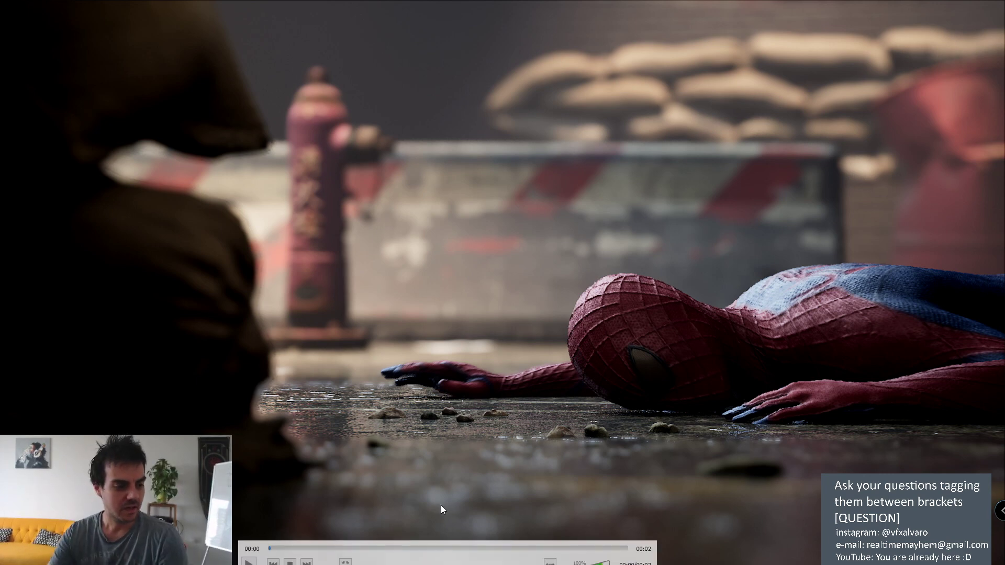
pyautogui.click(249, 560)
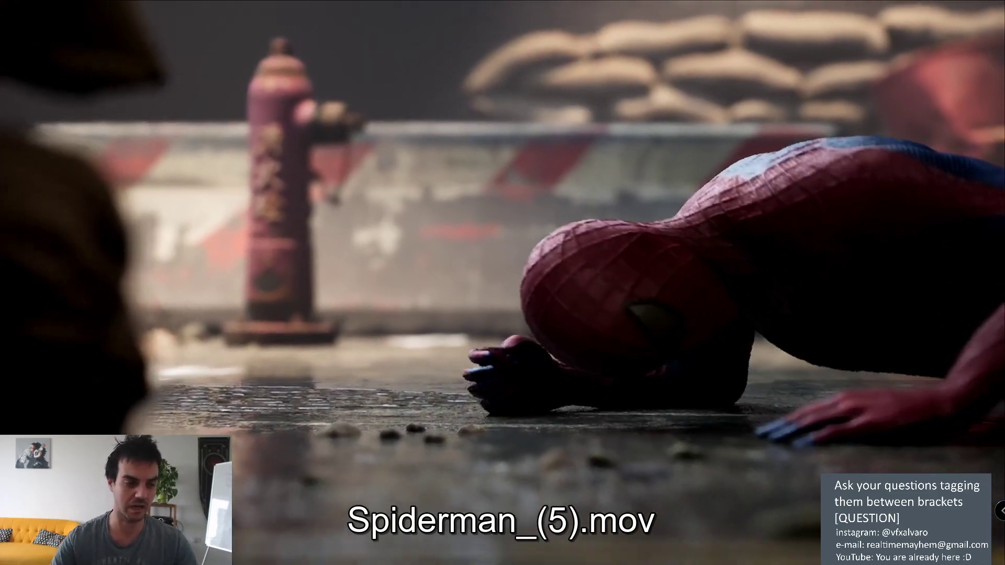
pyautogui.moveTo(291, 342)
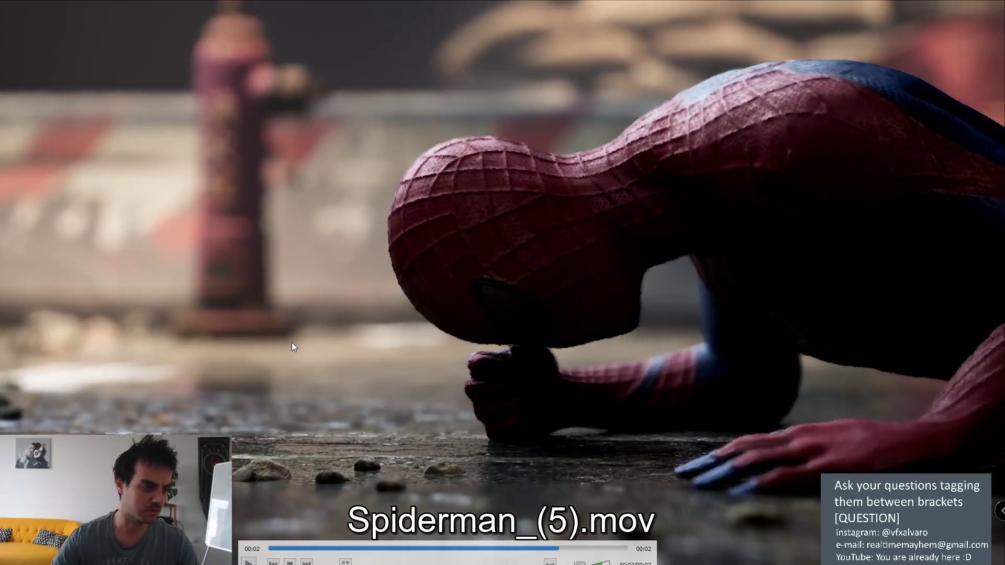
pyautogui.doubleClick(291, 342)
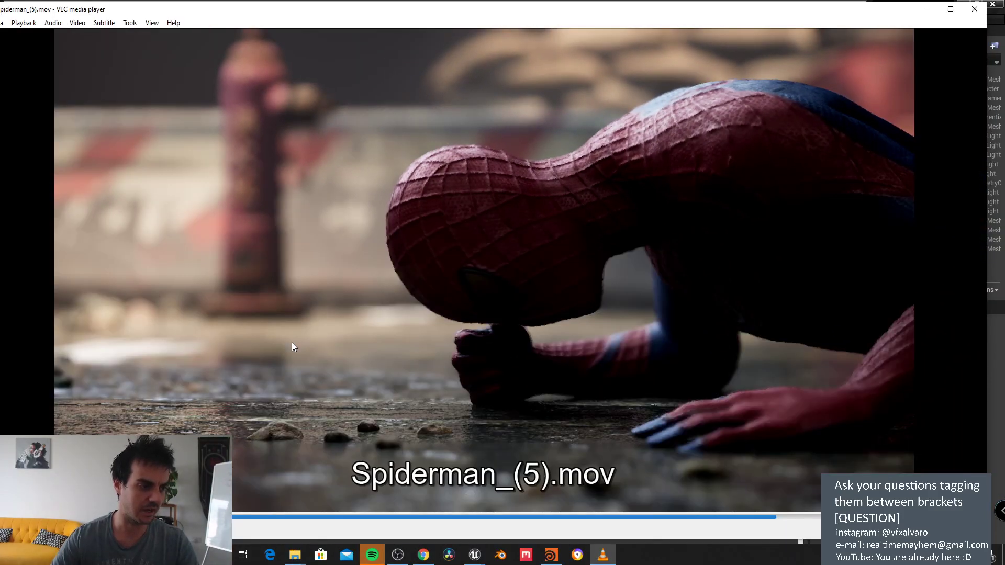
# Step: Reposition the VLC window and minimize the file browser behind it
pyautogui.moveTo(635, 13); pyautogui.dragTo(470, 64)
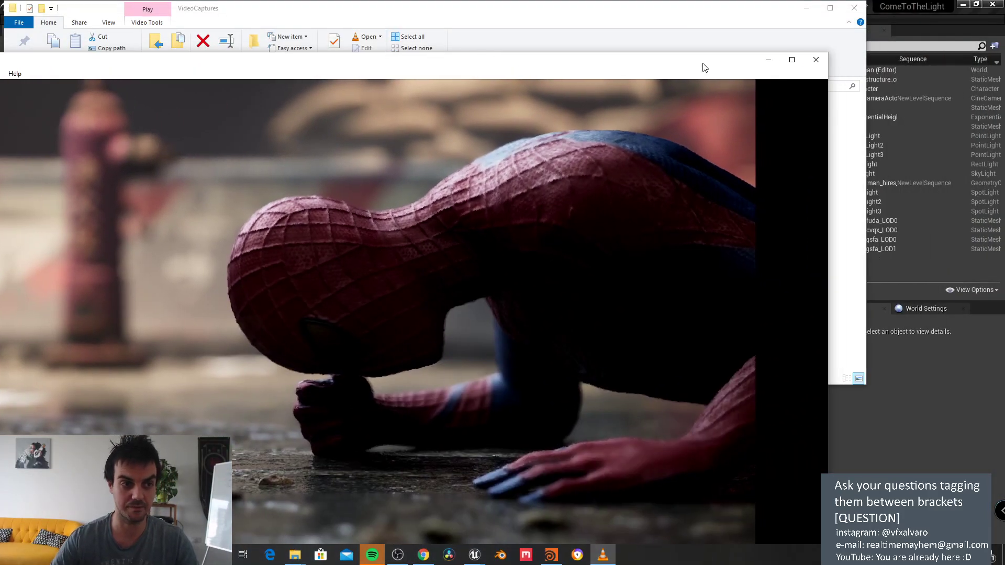
pyautogui.click(806, 7)
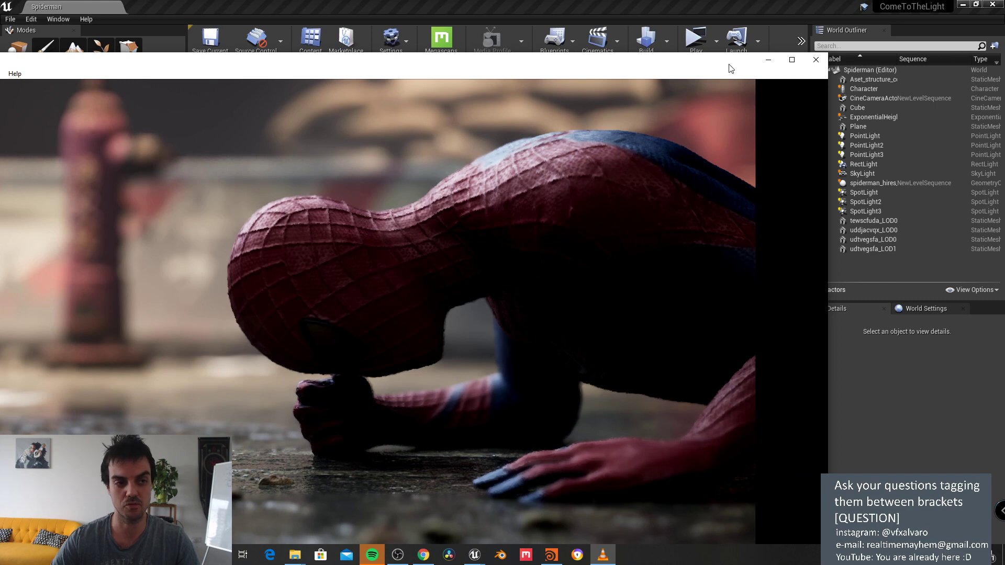
pyautogui.moveTo(730, 65); pyautogui.dragTo(768, 27)
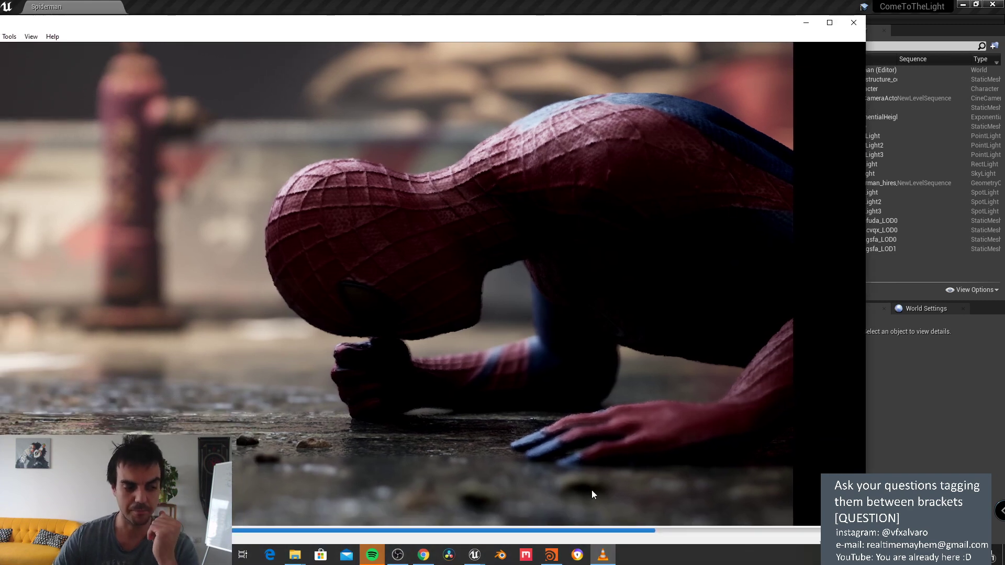
# Step: Back in Houdini, display the file2 body geometry in the viewport
pyautogui.click(556, 558)
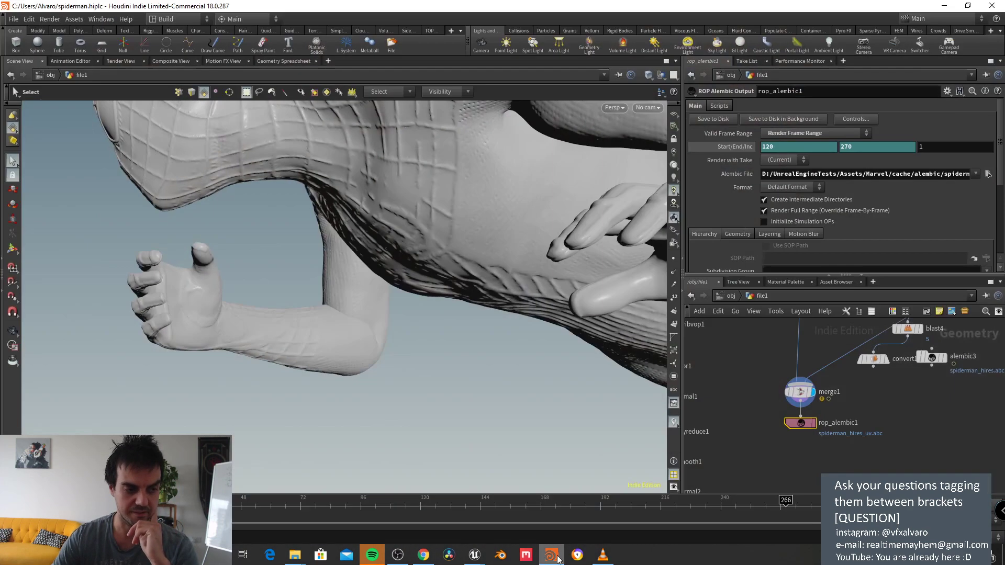
pyautogui.scroll(-5, 780, 391)
pyautogui.moveTo(784, 423); pyautogui.dragTo(811, 437, button='middle')
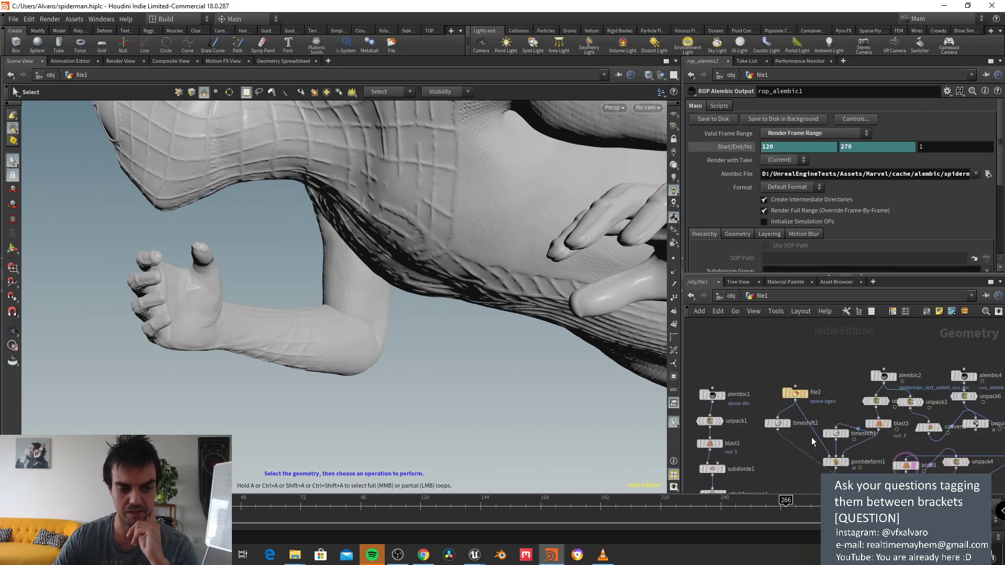
pyautogui.scroll(1, 812, 438)
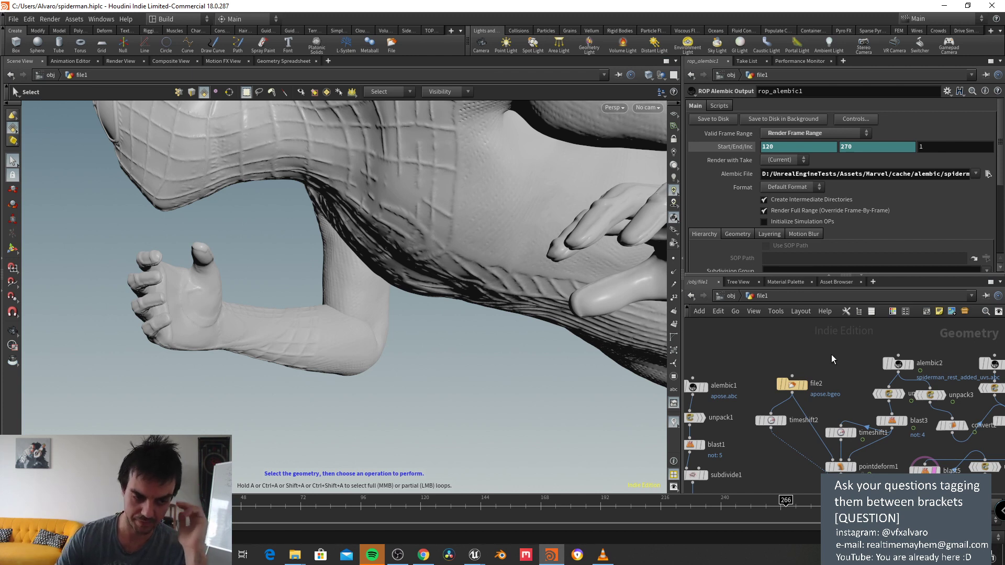
pyautogui.moveTo(809, 397); pyautogui.dragTo(858, 416, button='middle')
pyautogui.click(846, 403)
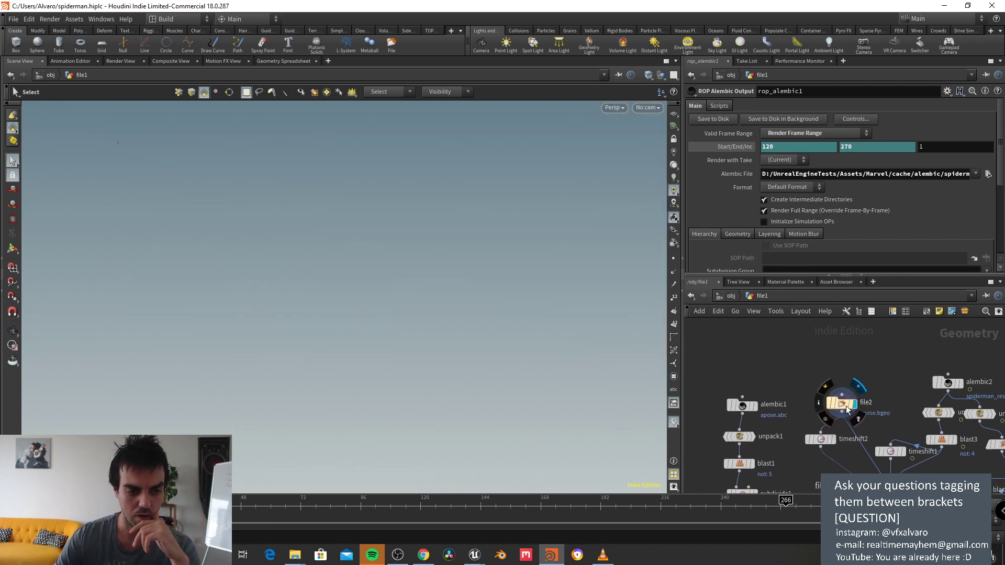
# Step: Display alembic1's A-pose Spider-Man, framed in the viewport and shown as wireframe
pyautogui.keyDown('alt'); pyautogui.moveTo(521, 240); pyautogui.dragTo(382, 231); pyautogui.keyUp('alt')
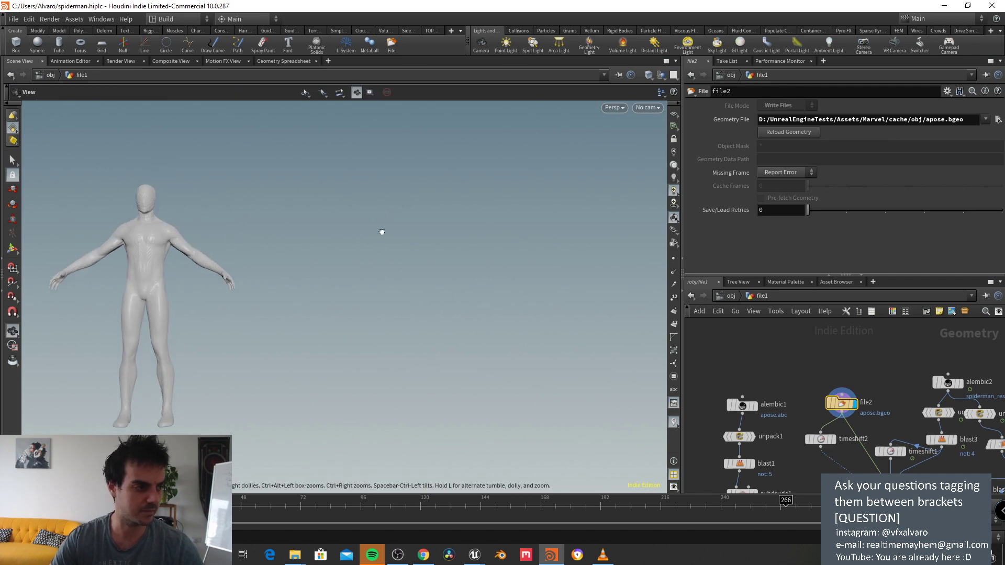
pyautogui.scroll(5, 812, 368)
pyautogui.click(817, 380)
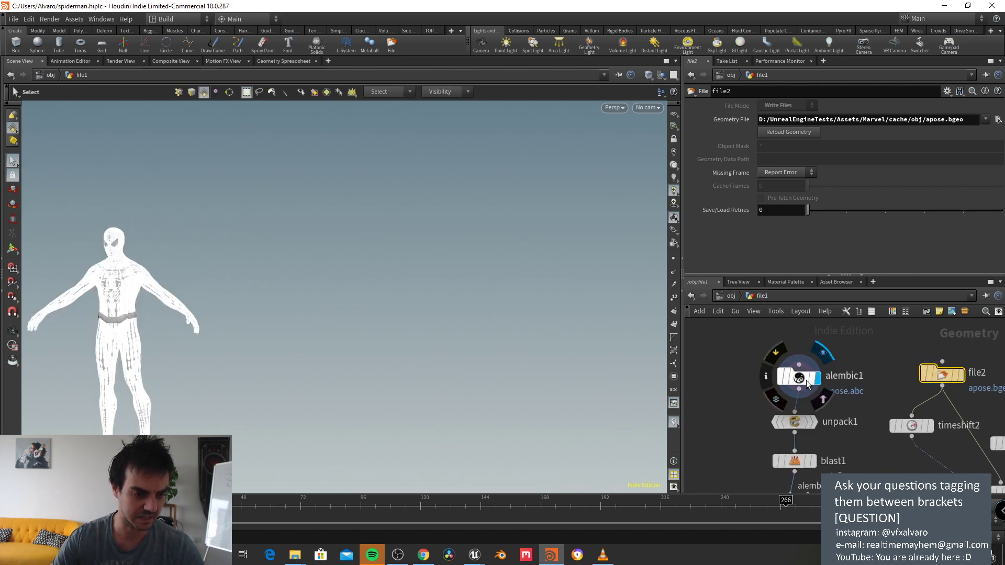
pyautogui.click(807, 381)
pyautogui.hotkey('space', 'g')
pyautogui.press('w')
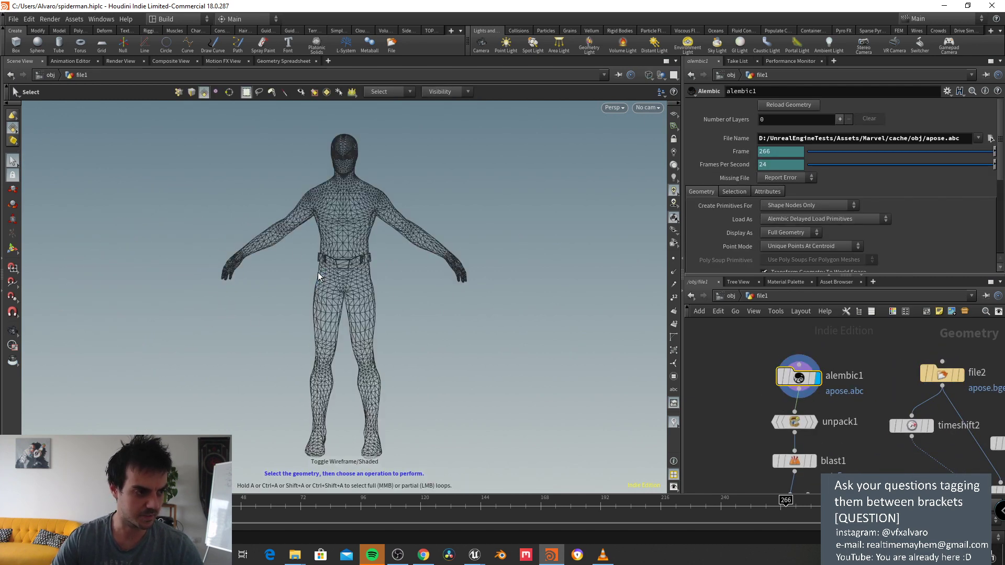
pyautogui.press('Escape')
pyautogui.scroll(6, 413, 253)
pyautogui.moveTo(415, 244); pyautogui.dragTo(486, 340, button='middle')
pyautogui.press('s')
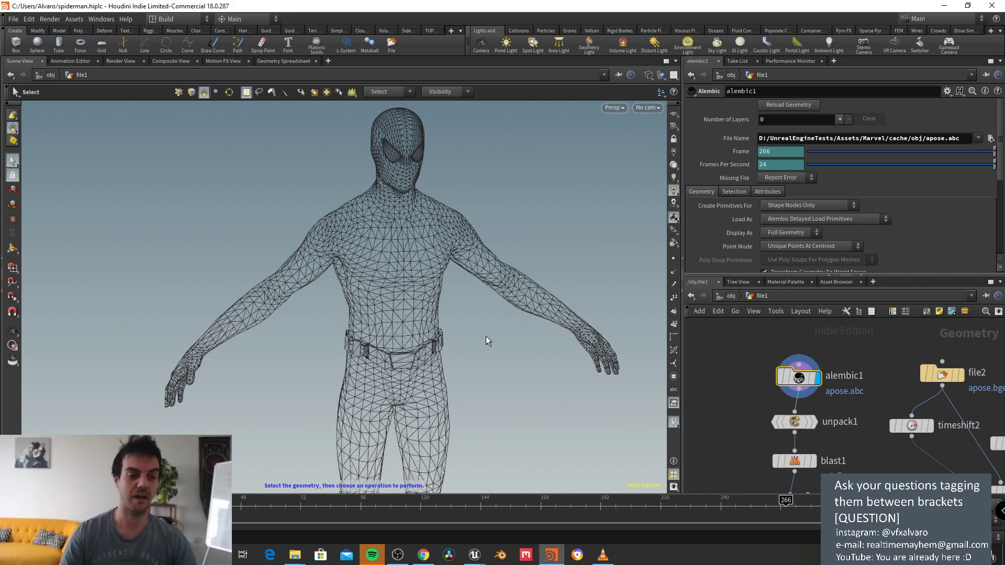
# Step: Inspect the torso and shoulder topology, toggling between shaded and wireframe display
pyautogui.scroll(2, 507, 222)
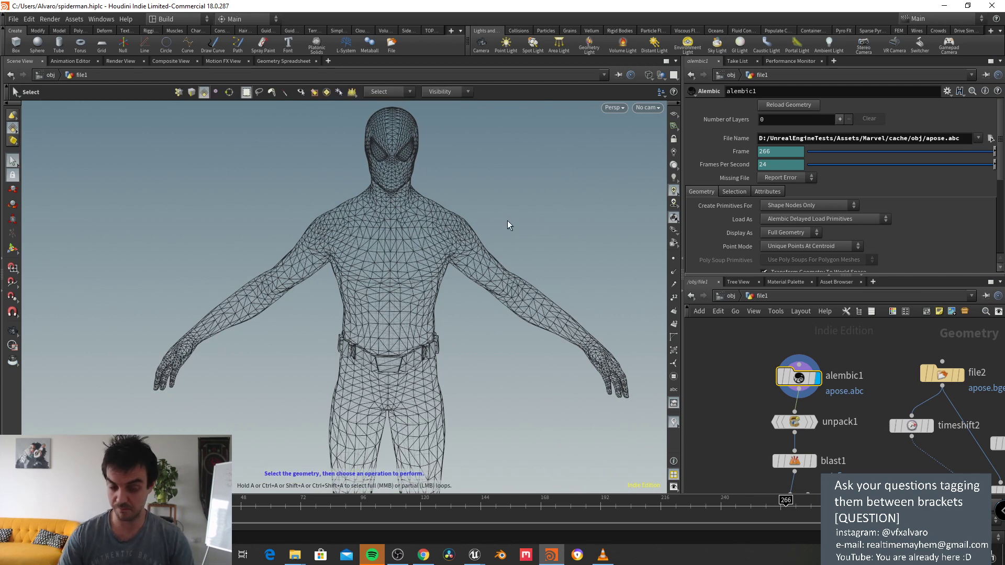
pyautogui.press('Escape')
pyautogui.scroll(4, 507, 269)
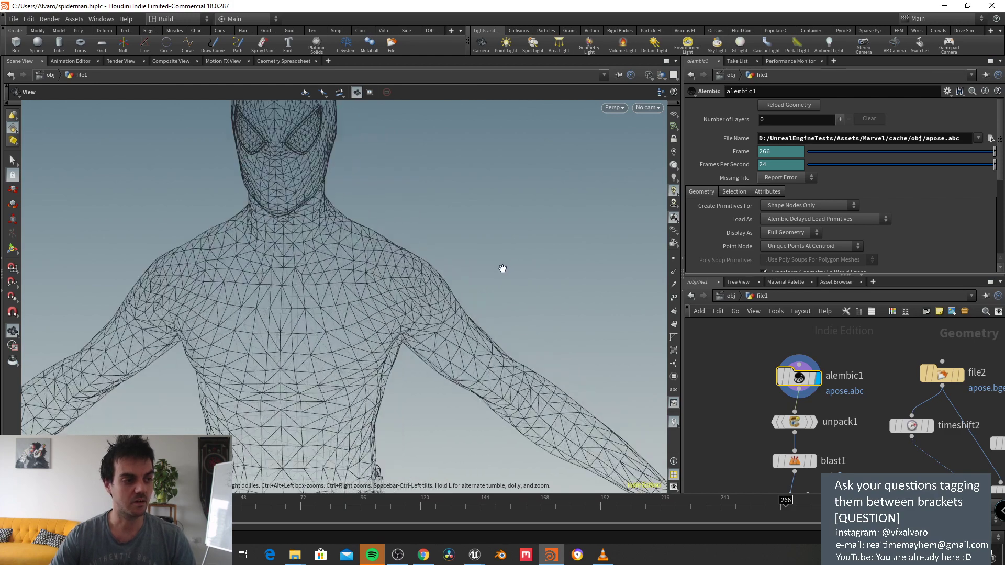
pyautogui.moveTo(491, 251); pyautogui.dragTo(547, 289, button='middle')
pyautogui.scroll(-2, 548, 288)
pyautogui.moveTo(514, 276)
pyautogui.mouseDown()
pyautogui.moveTo(579, 276)
pyautogui.moveTo(552, 273)
pyautogui.moveTo(572, 284)
pyautogui.moveTo(558, 271)
pyautogui.mouseUp()
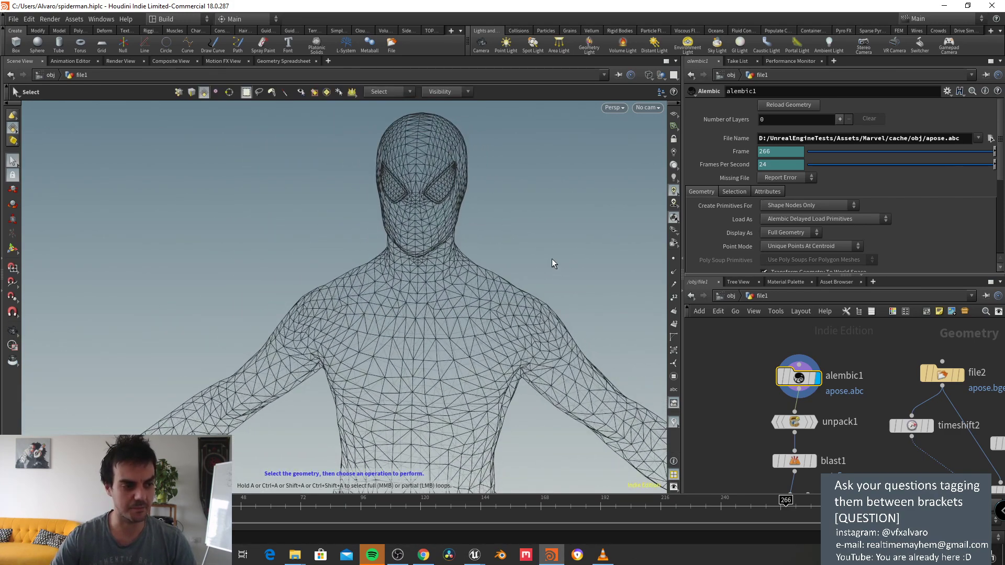
pyautogui.press('w')
pyautogui.press('w')
pyautogui.moveTo(464, 280); pyautogui.dragTo(410, 345)
pyautogui.scroll(2, 369, 352)
pyautogui.press('s')
pyautogui.press('w')
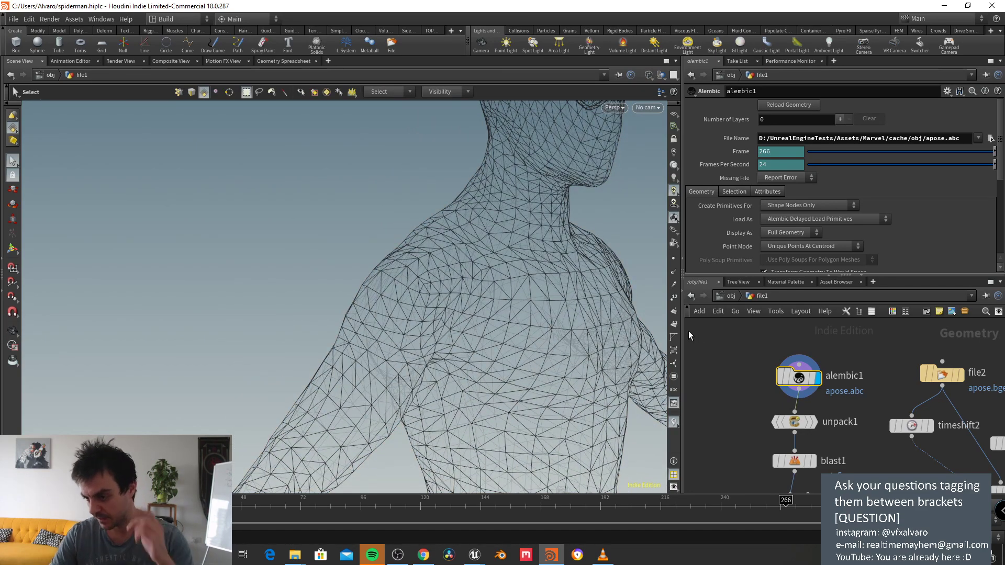
# Step: Display the subdivide1 body, toggle wireframe, and check its UV layout
pyautogui.moveTo(814, 414)
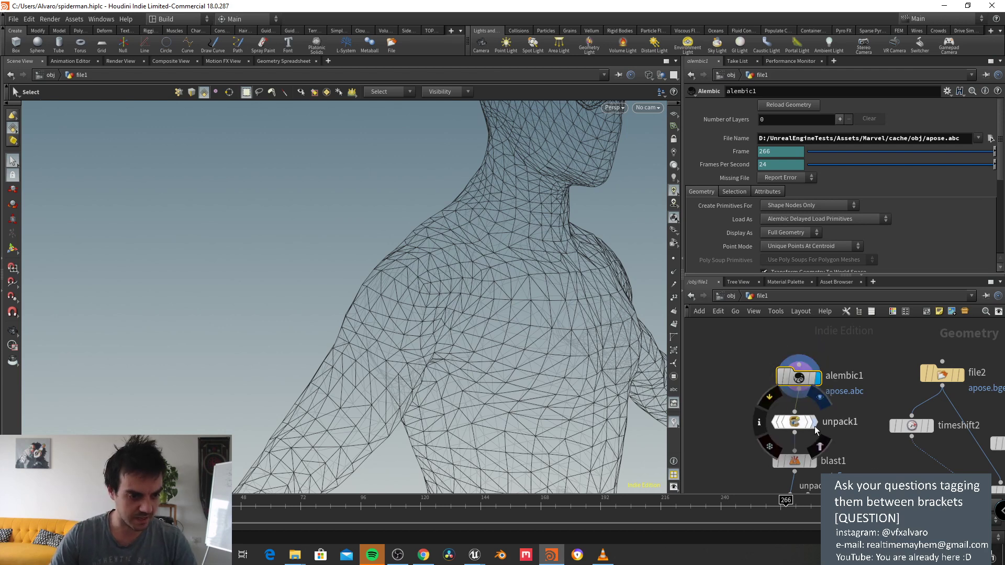
pyautogui.scroll(-3, 850, 433)
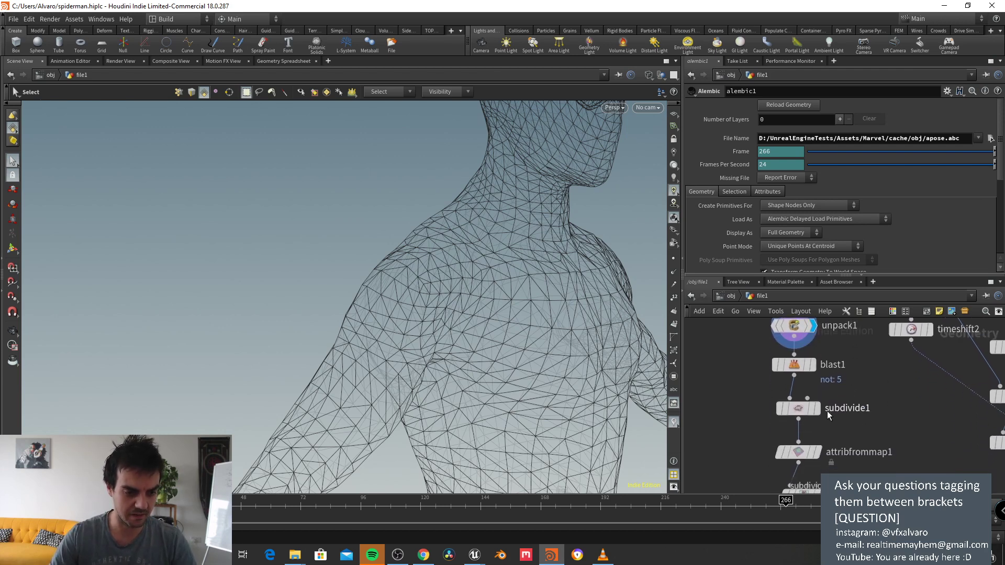
pyautogui.moveTo(848, 410)
pyautogui.press('r')
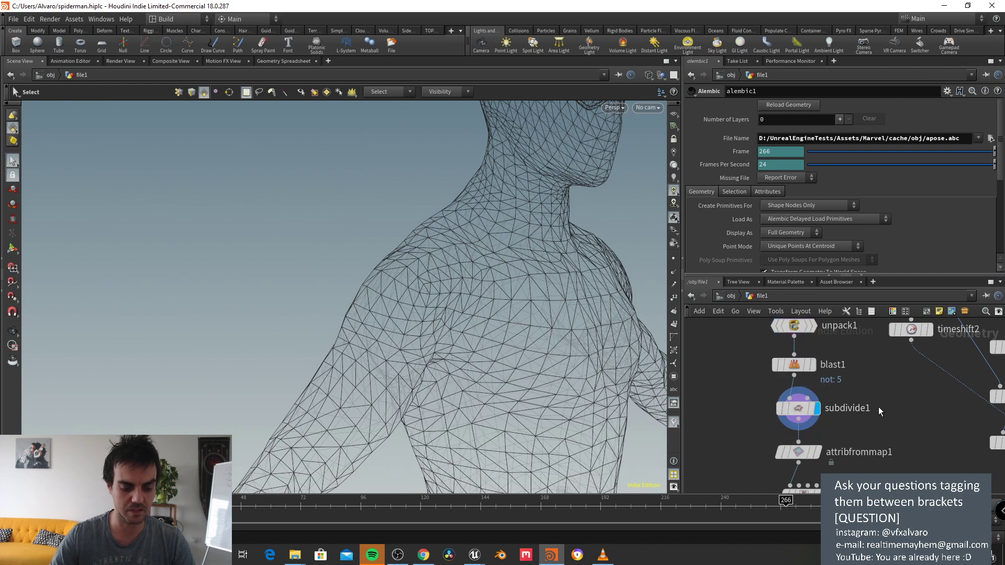
pyautogui.keyDown('alt'); pyautogui.moveTo(460, 194); pyautogui.dragTo(198, 257); pyautogui.keyUp('alt')
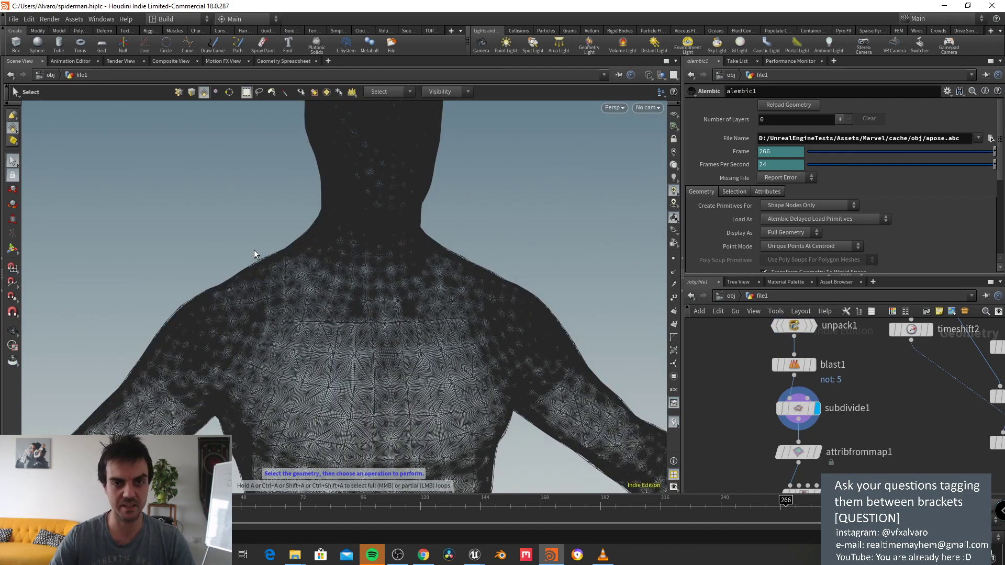
pyautogui.keyDown('alt'); pyautogui.moveTo(265, 246); pyautogui.dragTo(354, 263); pyautogui.keyUp('alt')
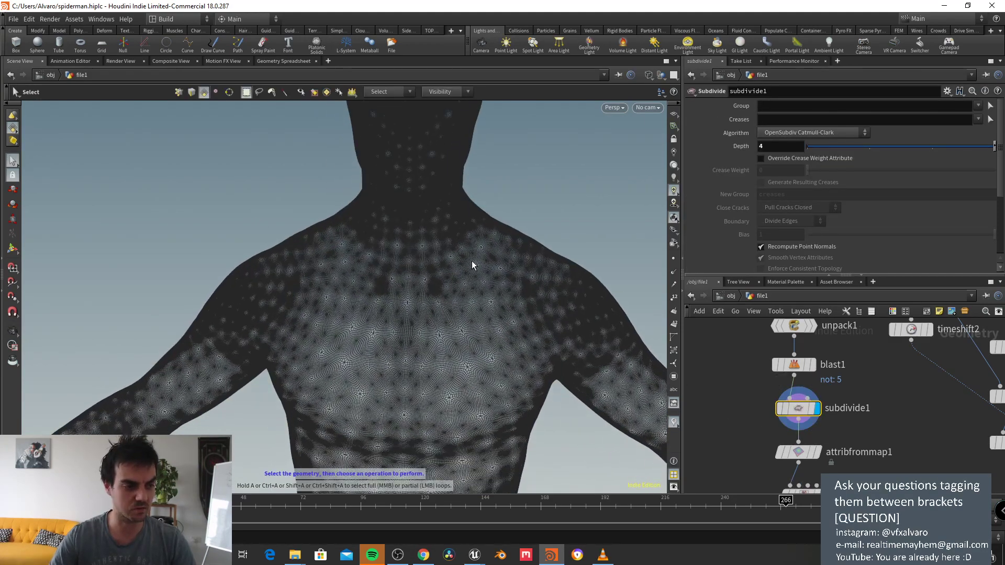
pyautogui.press('w')
pyautogui.press('w')
pyautogui.press('w')
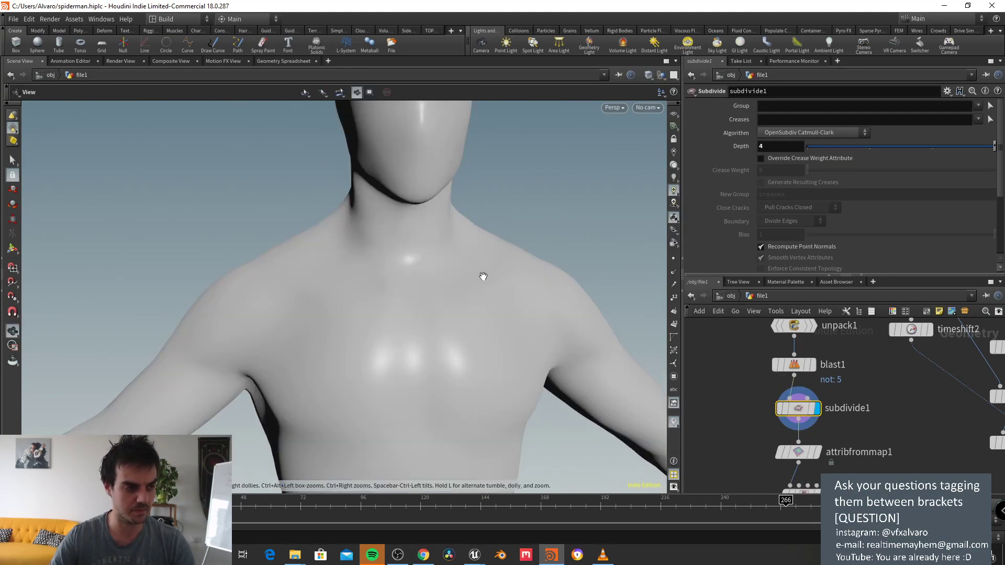
pyautogui.hotkey('space', '5')
pyautogui.hotkey('space', '1')
# Step: Display attribfrommap1 and inspect the web texture on the head, torso and neck
pyautogui.moveTo(704, 381); pyautogui.dragTo(718, 334, button='middle')
pyautogui.click(814, 406)
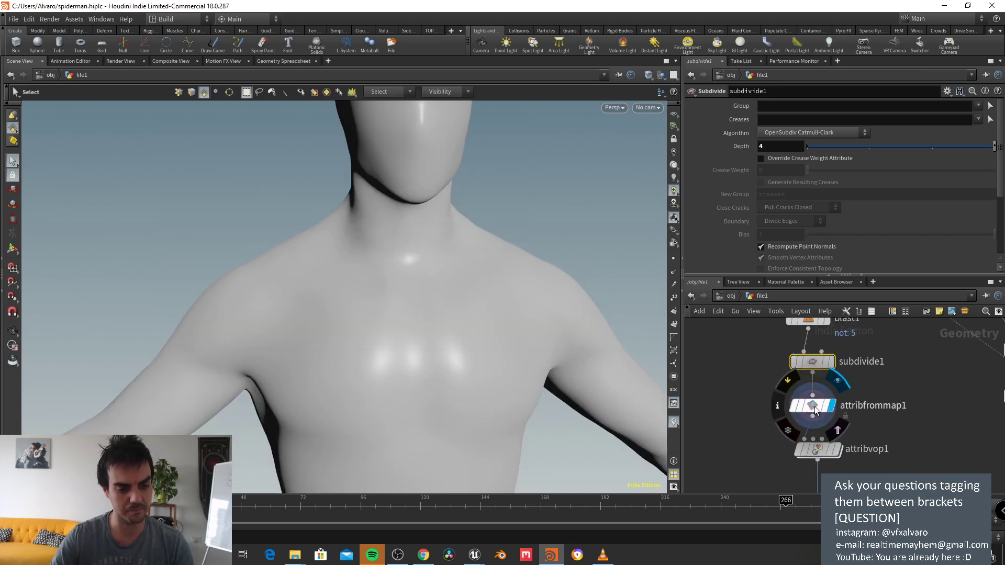
pyautogui.press('Escape')
pyautogui.moveTo(538, 226); pyautogui.dragTo(531, 302, button='middle')
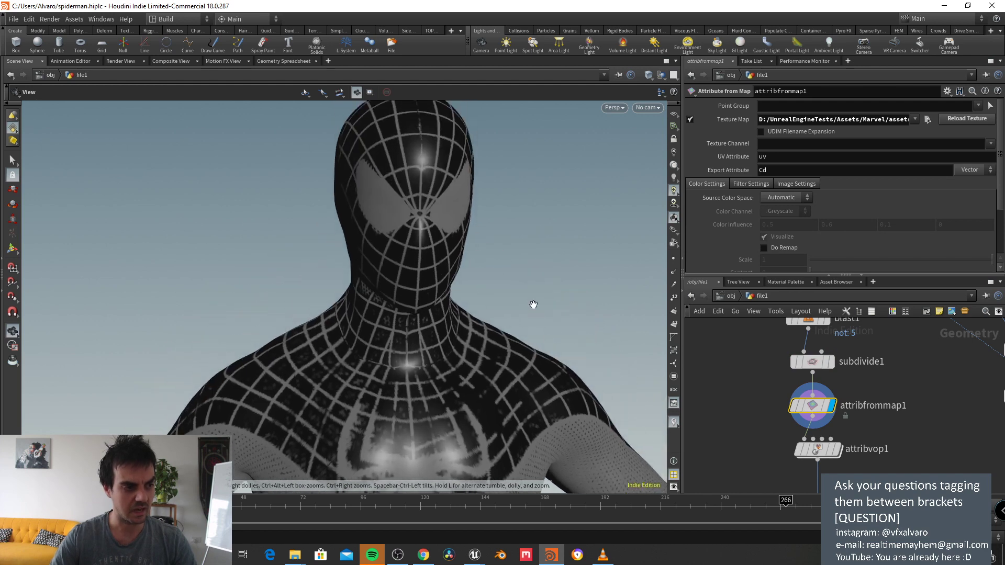
pyautogui.press('s')
pyautogui.press('Escape')
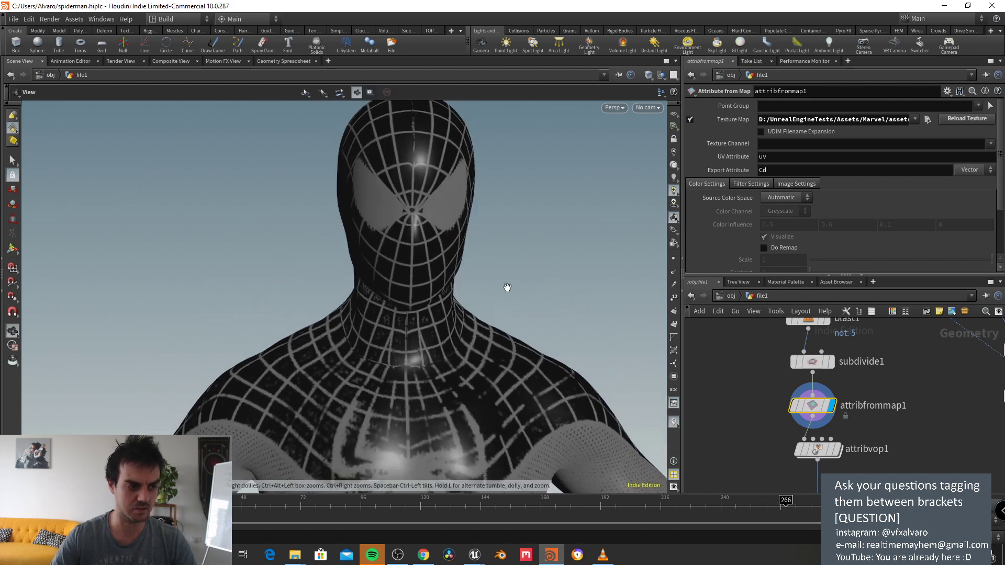
pyautogui.moveTo(507, 286); pyautogui.dragTo(398, 314)
pyautogui.press('s')
pyautogui.moveTo(804, 453); pyautogui.dragTo(804, 403, button='middle')
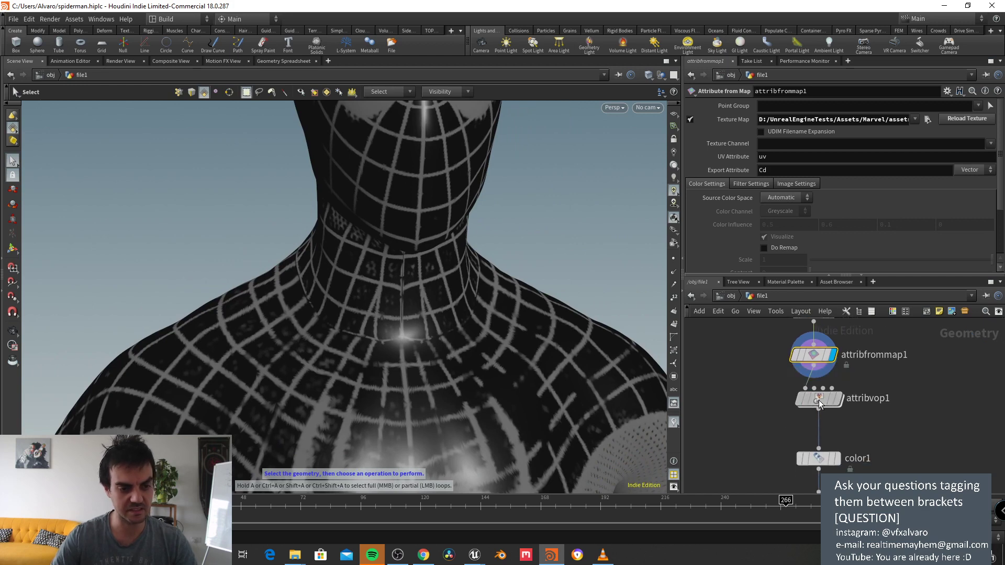
# Step: Look inside the attribvop1 network and select the displace along normal node
pyautogui.doubleClick(806, 400)
pyautogui.scroll(3, 780, 352)
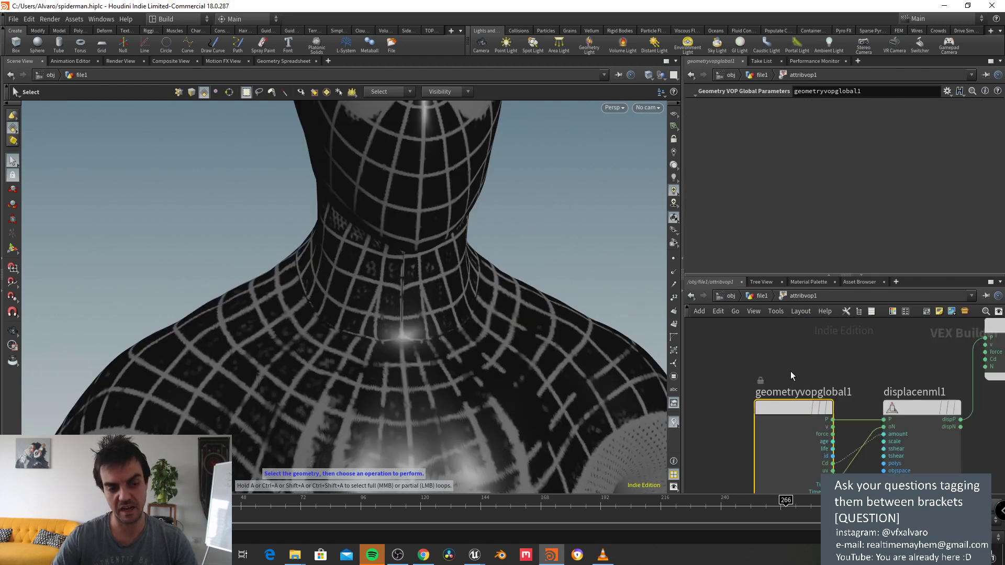
pyautogui.moveTo(808, 383); pyautogui.dragTo(797, 369, button='middle')
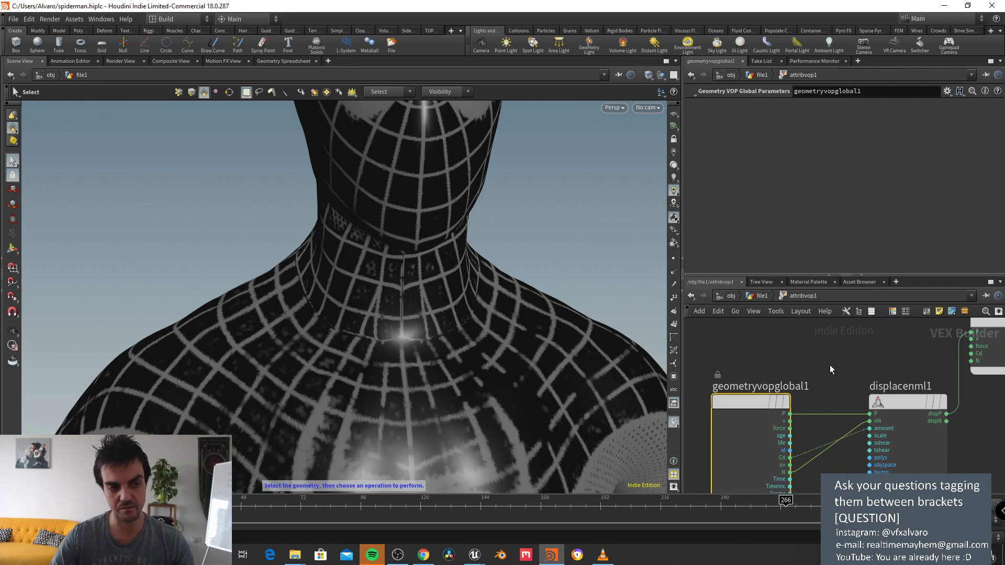
pyautogui.moveTo(818, 385)
pyautogui.mouseDown(button='middle')
pyautogui.moveTo(793, 347)
pyautogui.moveTo(822, 356)
pyautogui.moveTo(817, 370)
pyautogui.mouseUp(button='middle')
pyautogui.scroll(2, 824, 357)
pyautogui.scroll(-2, 821, 369)
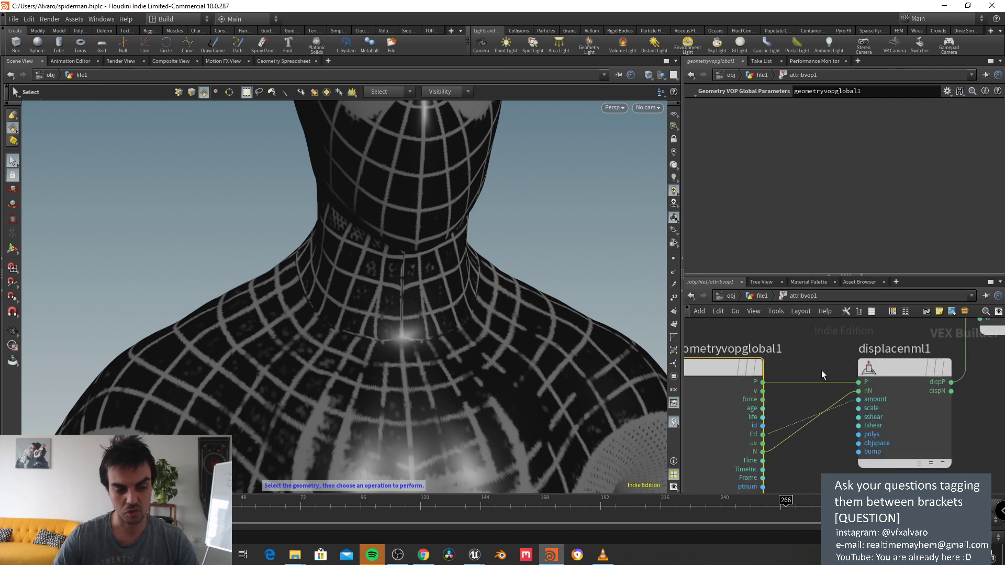
pyautogui.moveTo(740, 375); pyautogui.dragTo(734, 375, button='middle')
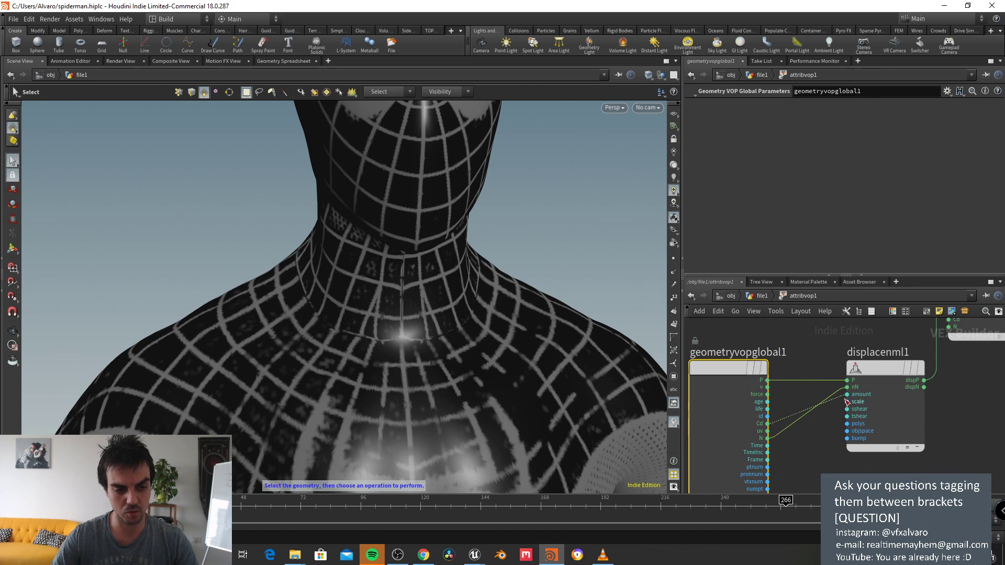
pyautogui.rightClick(810, 422)
pyautogui.press('Escape')
pyautogui.click(877, 367)
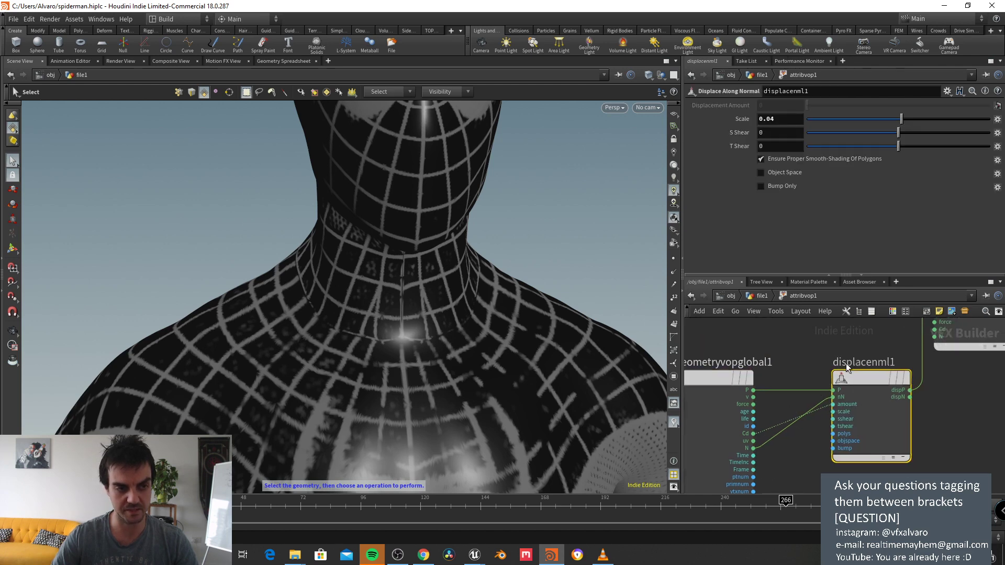
# Step: From /obj, enter file1 and display color1's plain white body
pyautogui.click(730, 296)
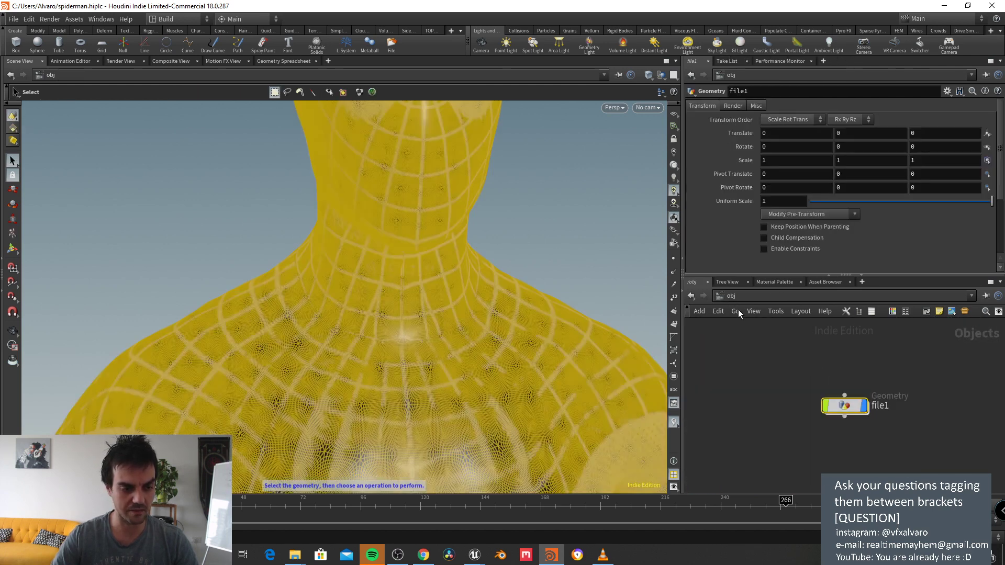
pyautogui.doubleClick(832, 401)
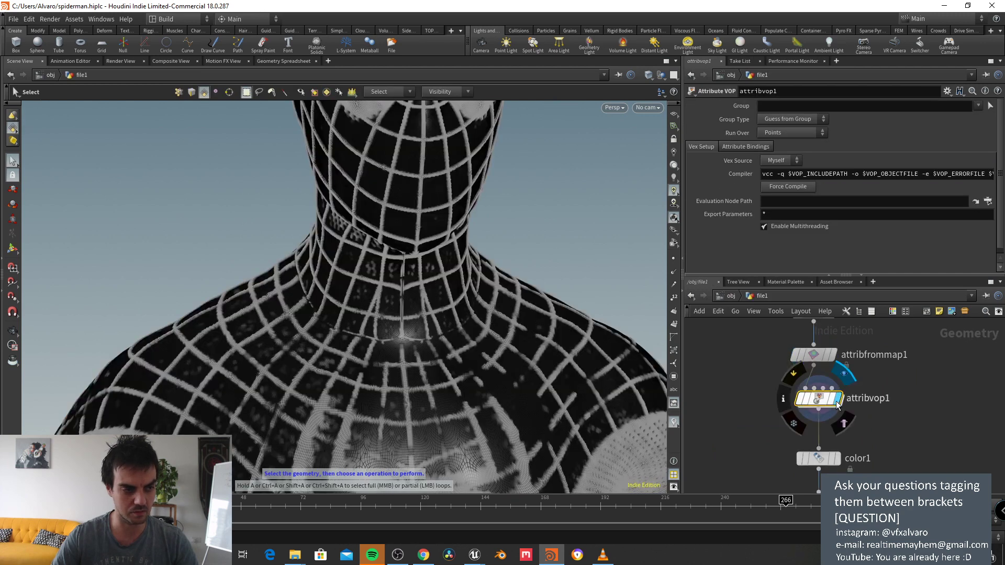
pyautogui.keyDown('alt'); pyautogui.moveTo(566, 252); pyautogui.dragTo(631, 253); pyautogui.keyUp('alt')
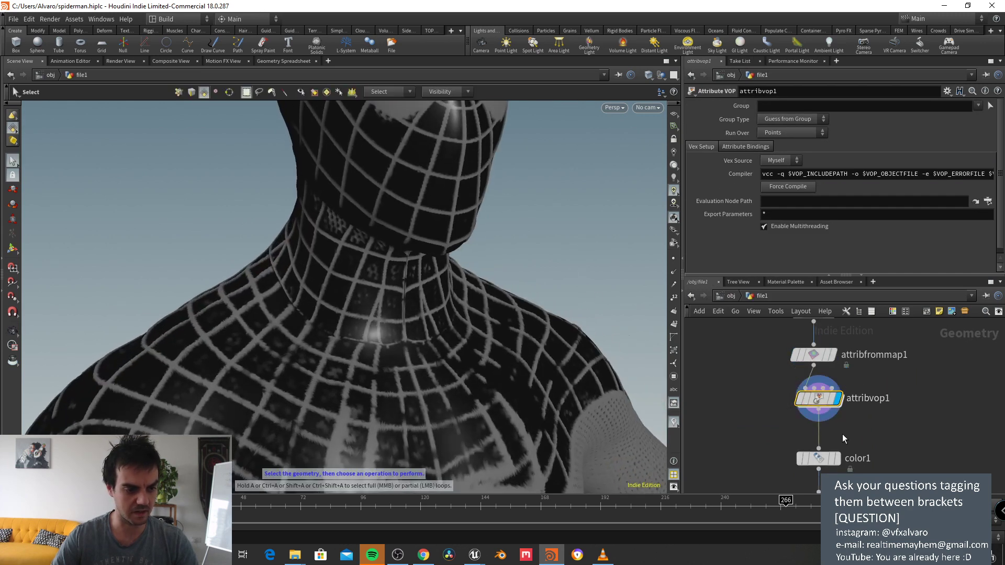
pyautogui.click(837, 460)
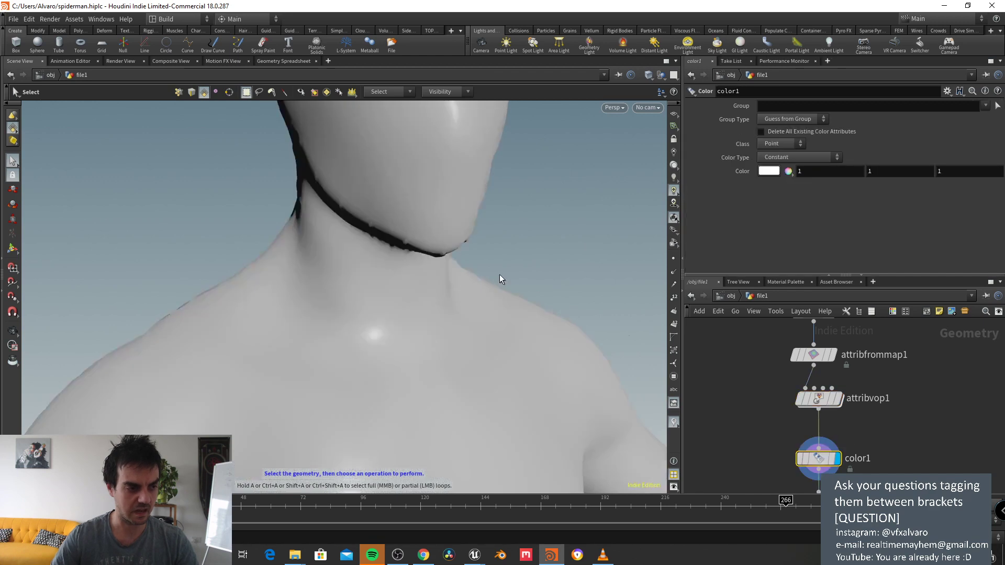
pyautogui.moveTo(780, 432); pyautogui.dragTo(780, 357, button='middle')
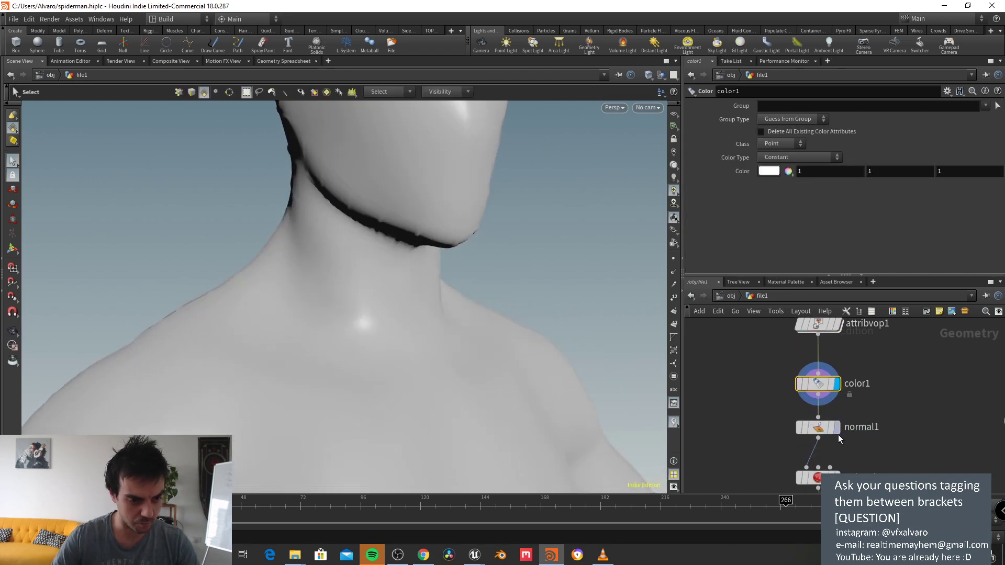
# Step: Display the normal1 result and orbit to a frontal view of the head
pyautogui.click(824, 429)
pyautogui.keyDown('alt'); pyautogui.moveTo(571, 251); pyautogui.dragTo(471, 347); pyautogui.keyUp('alt')
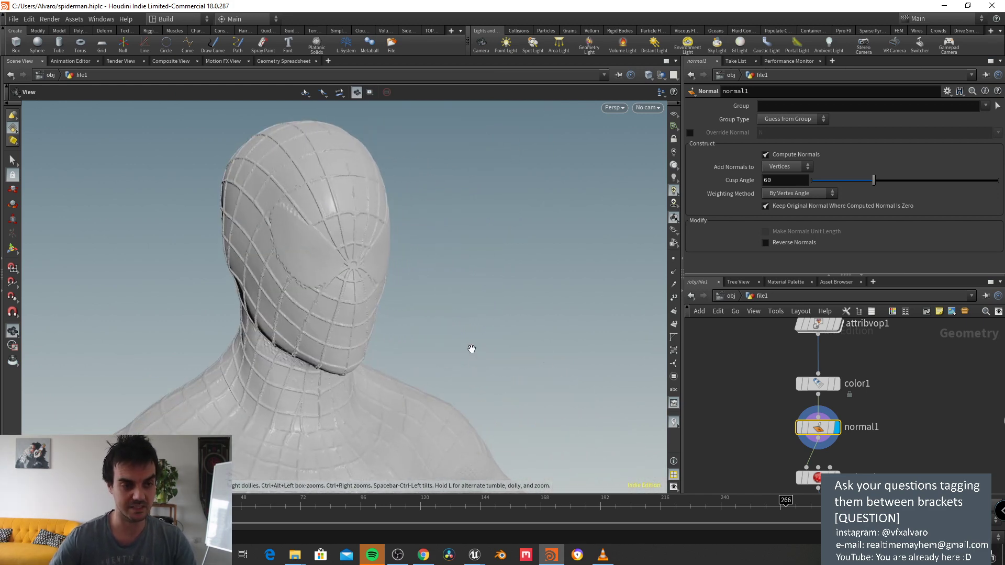
pyautogui.keyDown('alt'); pyautogui.moveTo(471, 353); pyautogui.dragTo(514, 290); pyautogui.keyUp('alt')
pyautogui.press('s')
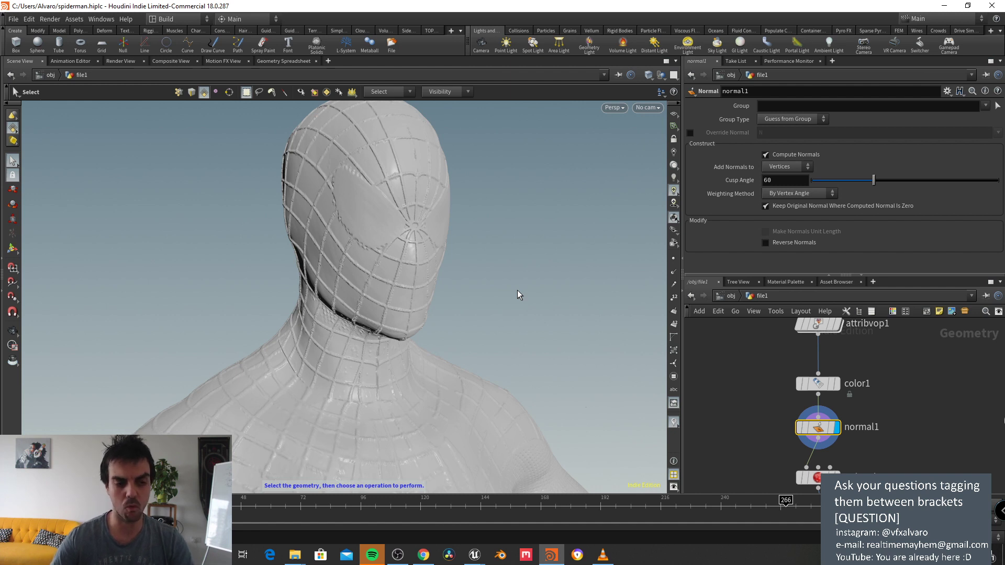
# Step: Check normal1's info, then display polyreduce1's 50% reduced mesh
pyautogui.moveTo(750, 383); pyautogui.dragTo(751, 362, button='middle')
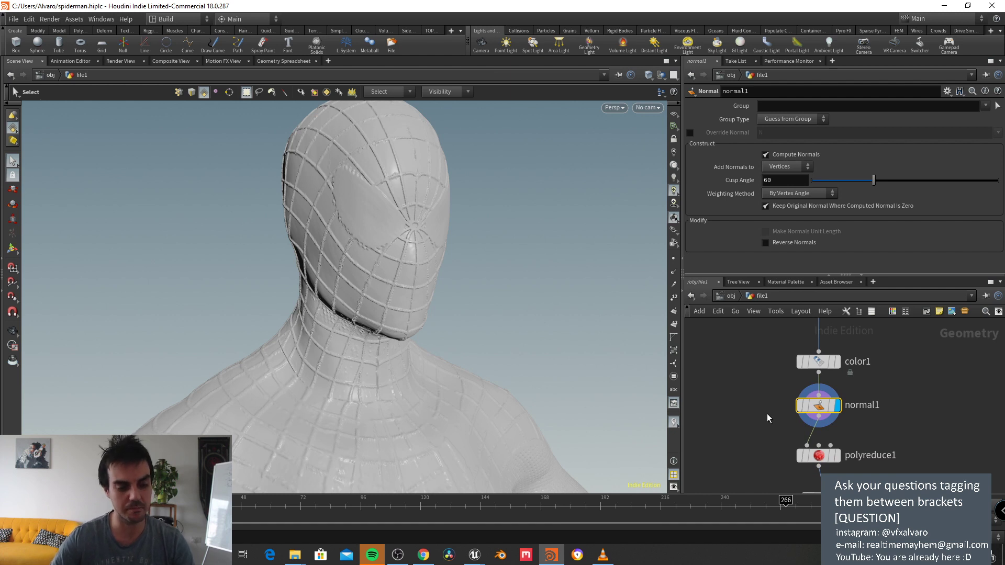
pyautogui.moveTo(767, 417); pyautogui.dragTo(757, 389, button='middle')
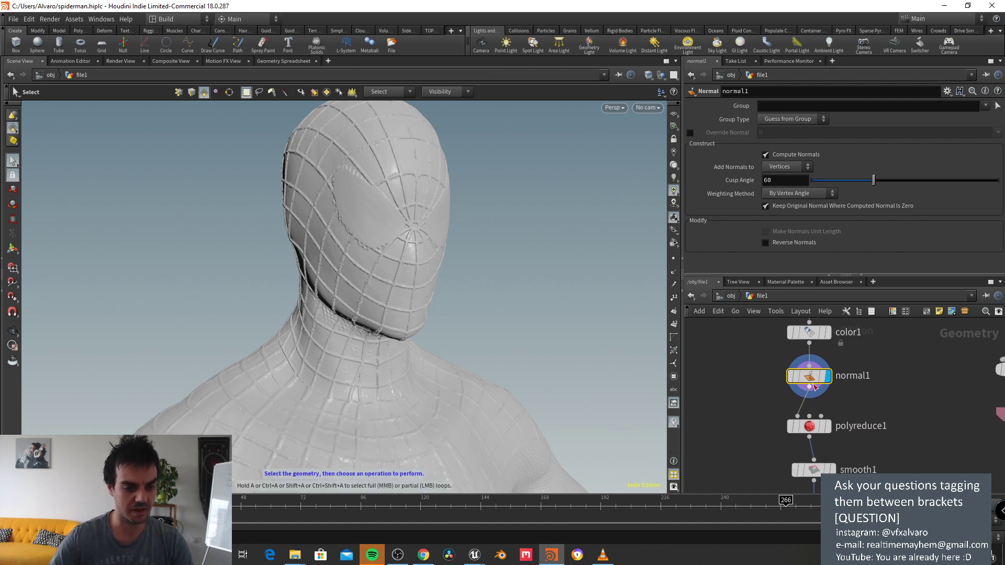
pyautogui.middleClick(814, 394)
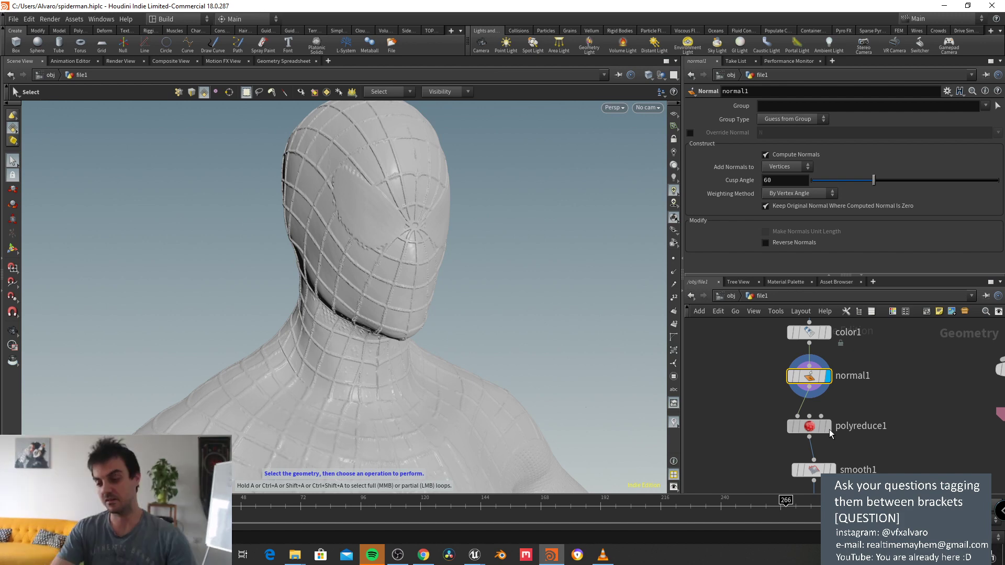
pyautogui.click(798, 424)
pyautogui.press('r')
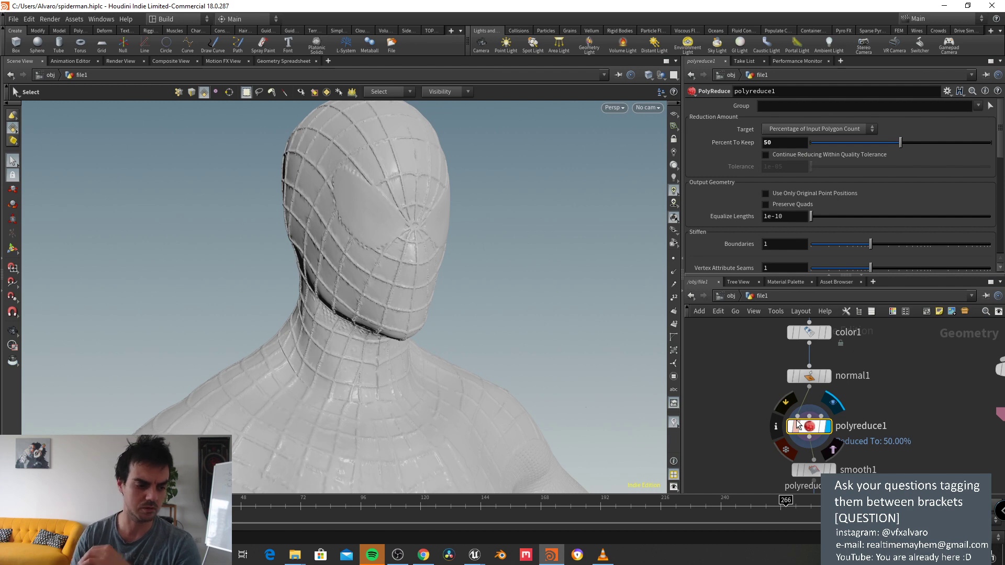
# Step: Replay the crouching Spider-Man reference from an earlier shot, then move the VLC window aside
pyautogui.click(603, 555)
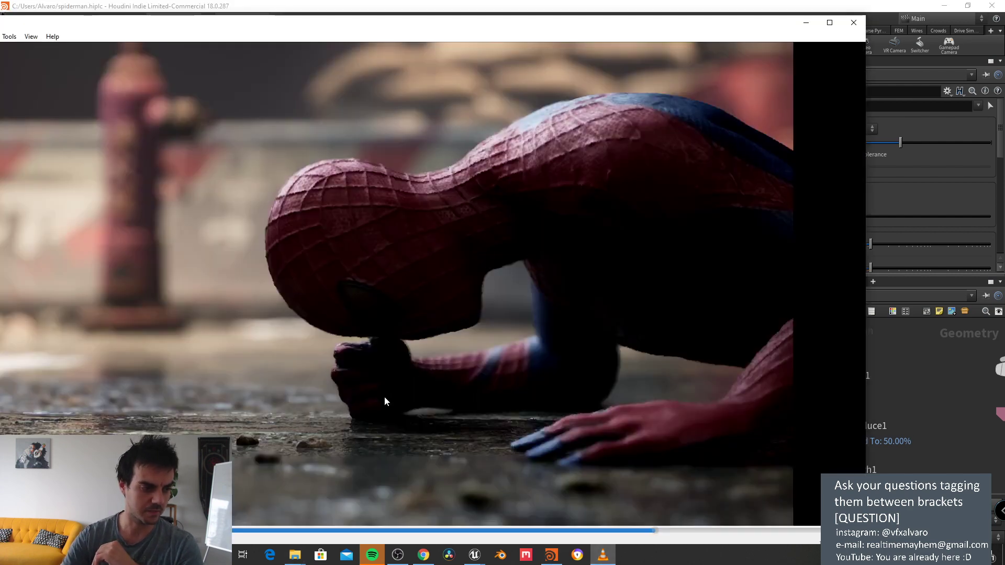
pyautogui.click(246, 531)
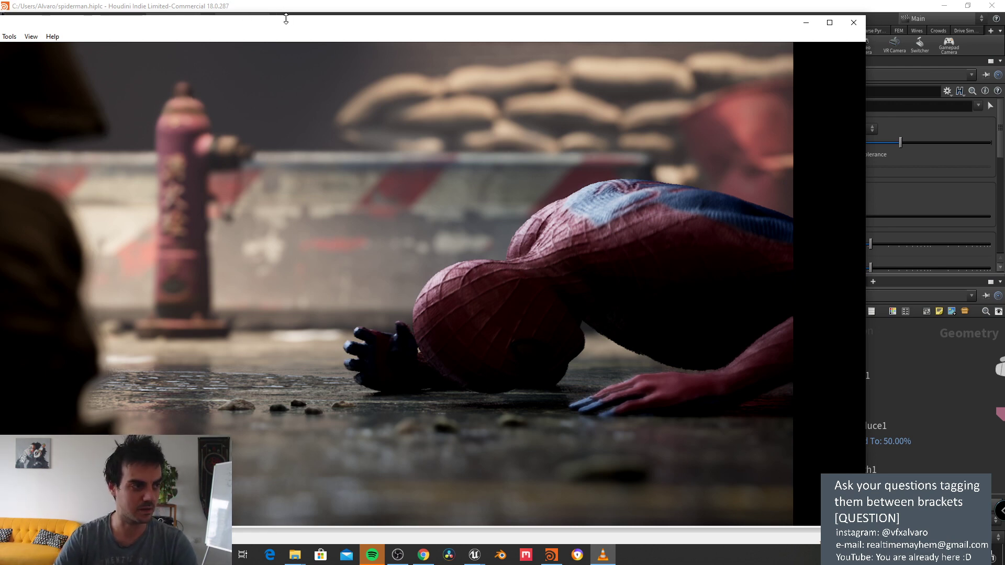
pyautogui.moveTo(284, 18); pyautogui.dragTo(346, 28)
# Step: Put the video player away, check polyreduce1's info, and display the smooth1 mesh
pyautogui.click(866, 31)
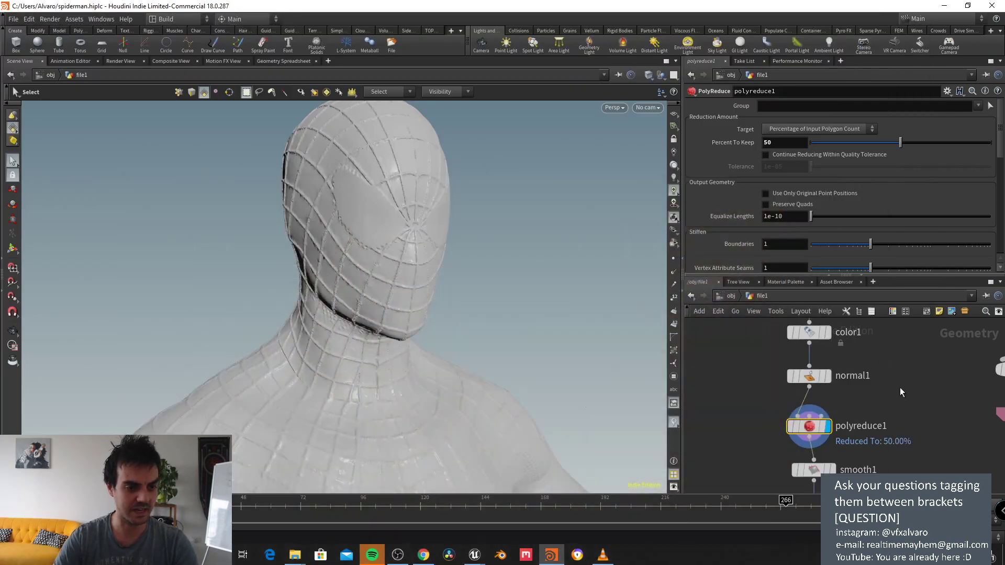
pyautogui.scroll(-2, 839, 401)
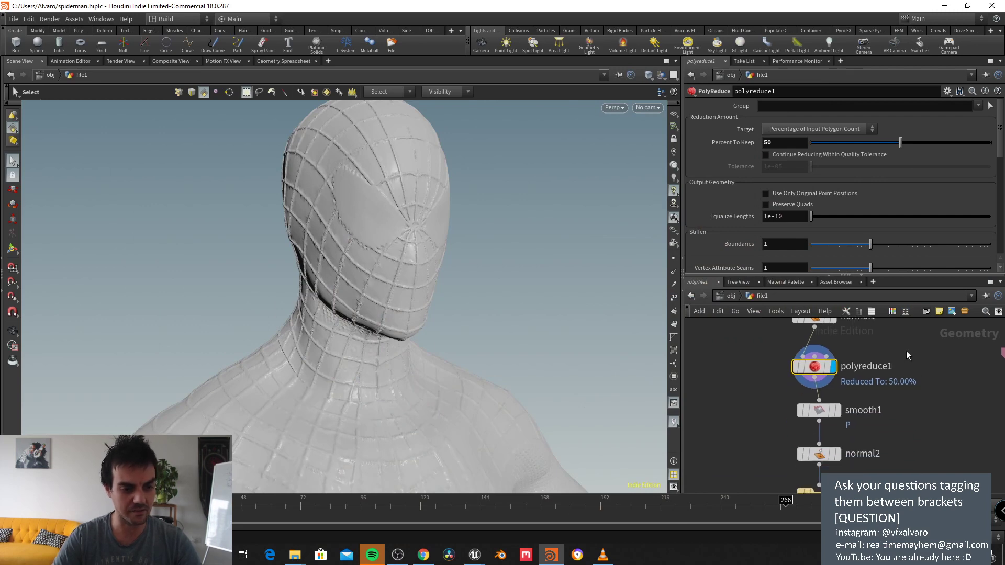
pyautogui.middleClick(819, 365)
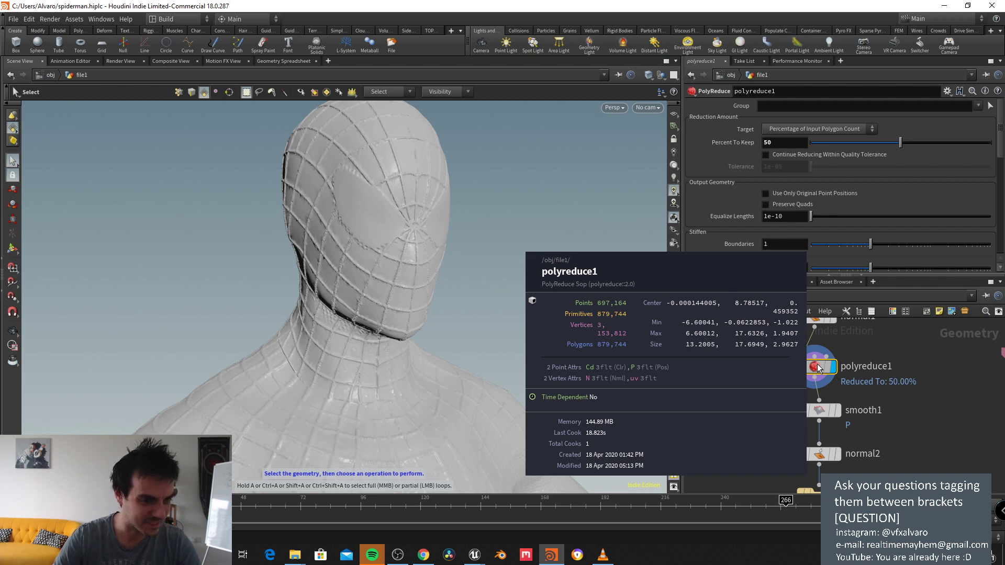
pyautogui.click(838, 411)
pyautogui.click(837, 410)
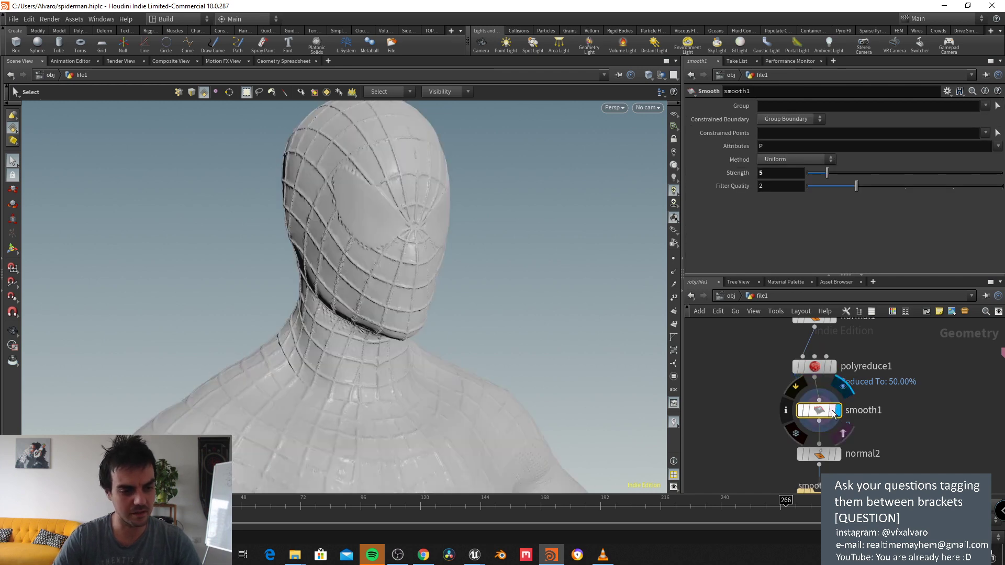
# Step: Display normal2's output on the reduced head and check its point and polygon counts
pyautogui.scroll(3, 482, 267)
pyautogui.moveTo(855, 462); pyautogui.dragTo(856, 418, button='middle')
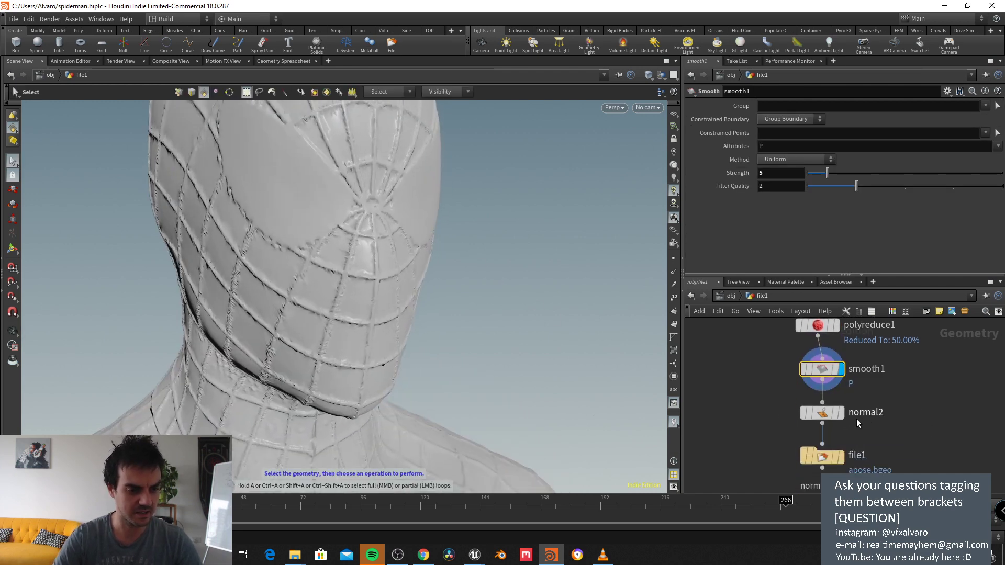
pyautogui.click(843, 414)
pyautogui.click(828, 414)
pyautogui.middleClick(828, 415)
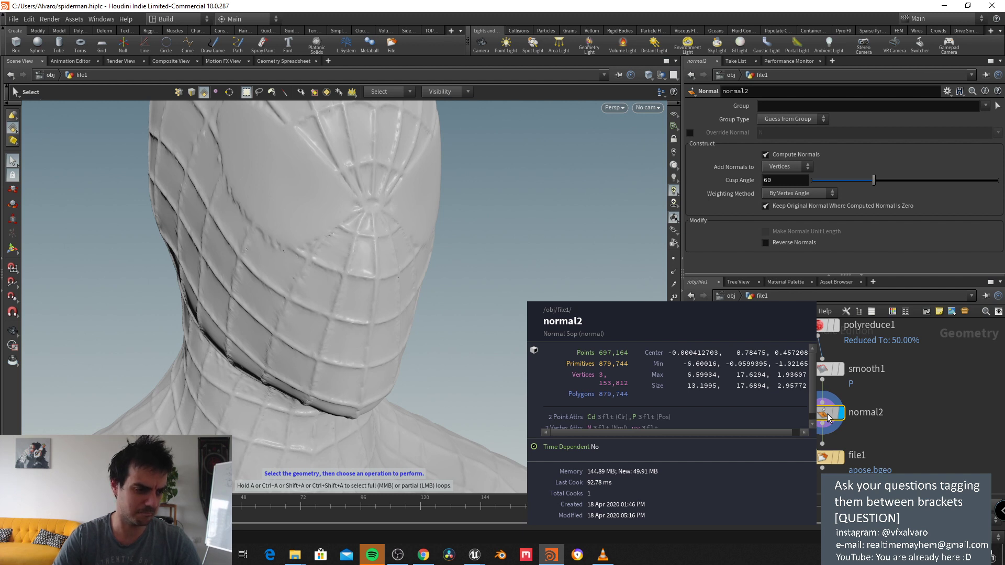
pyautogui.scroll(-5, 828, 414)
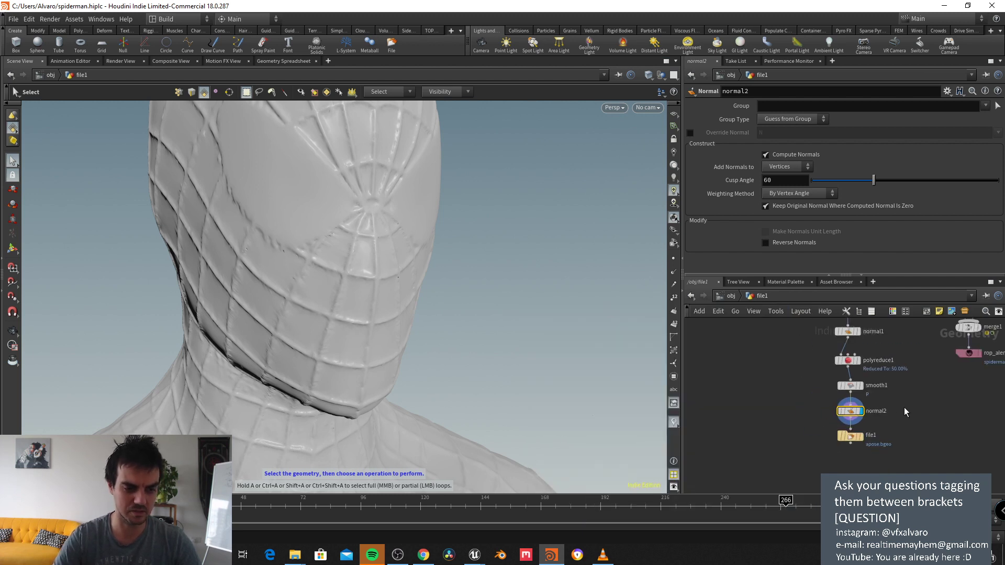
pyautogui.scroll(4, 816, 366)
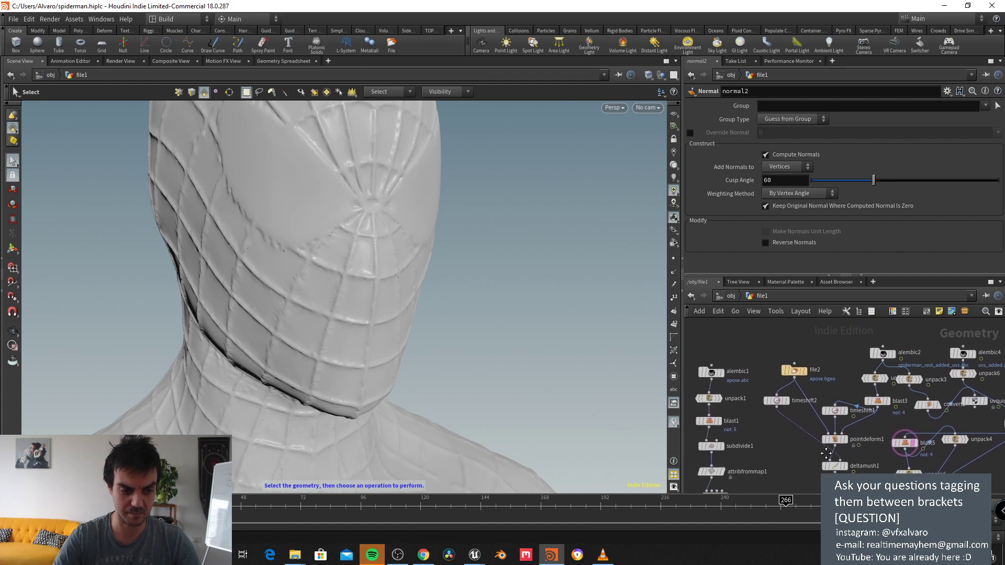
# Step: Compare file2's A-pose geometry with alembic1's mask geometry, orbiting around the shoulder
pyautogui.click(798, 348)
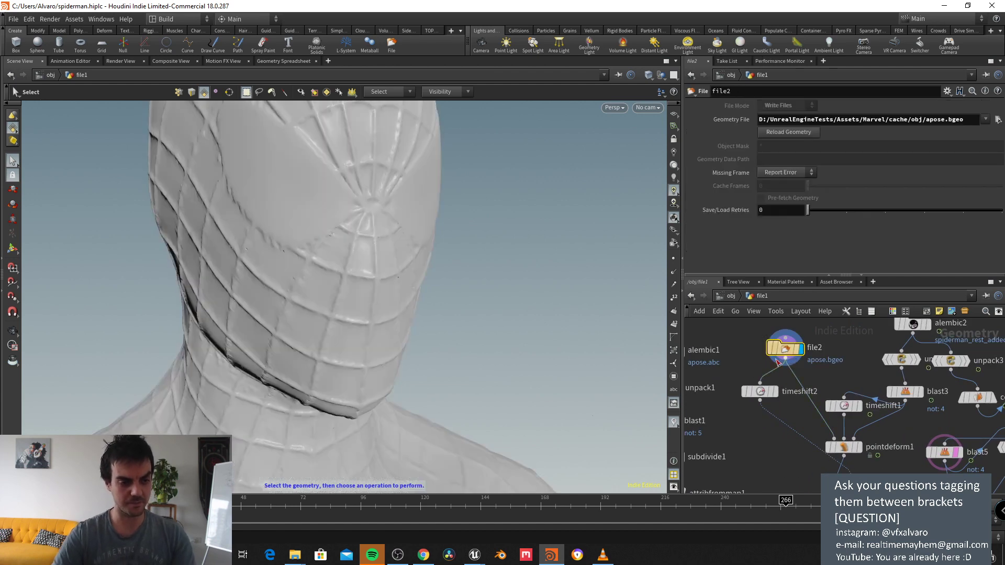
pyautogui.moveTo(689, 350); pyautogui.dragTo(793, 401, button='middle')
pyautogui.click(786, 403)
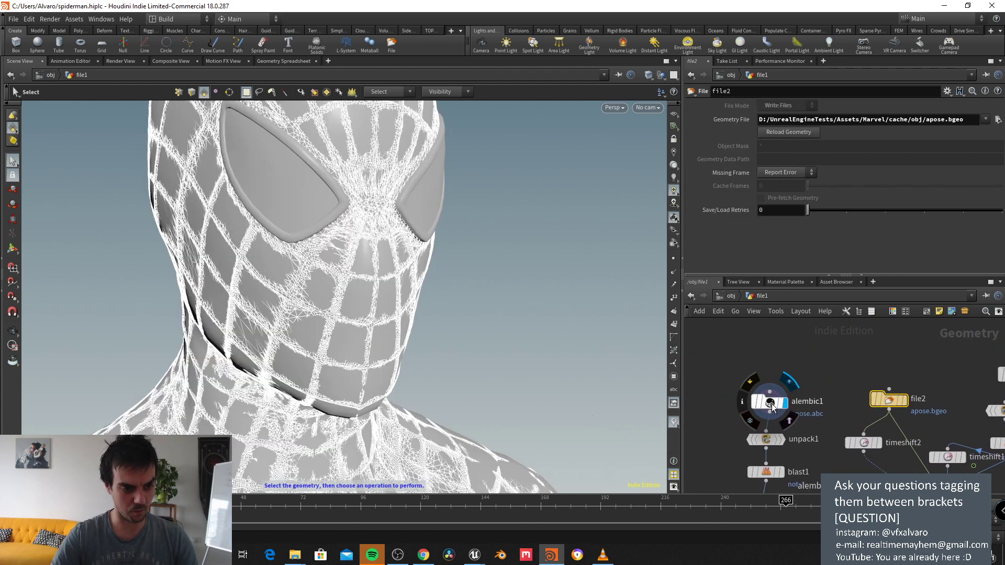
pyautogui.click(770, 403)
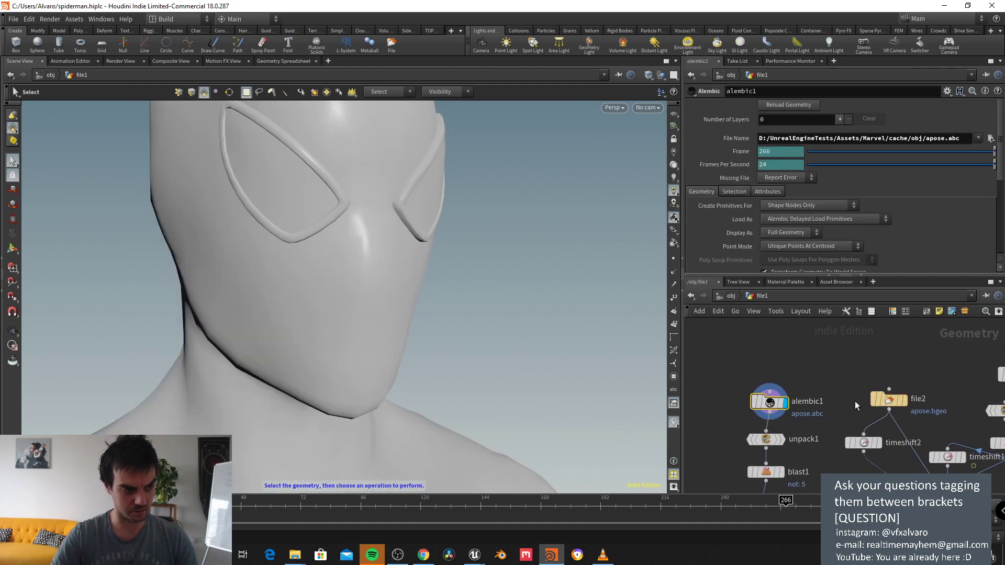
pyautogui.click(900, 402)
pyautogui.click(888, 404)
pyautogui.press('space')
pyautogui.moveTo(426, 285); pyautogui.dragTo(330, 263)
pyautogui.press('s')
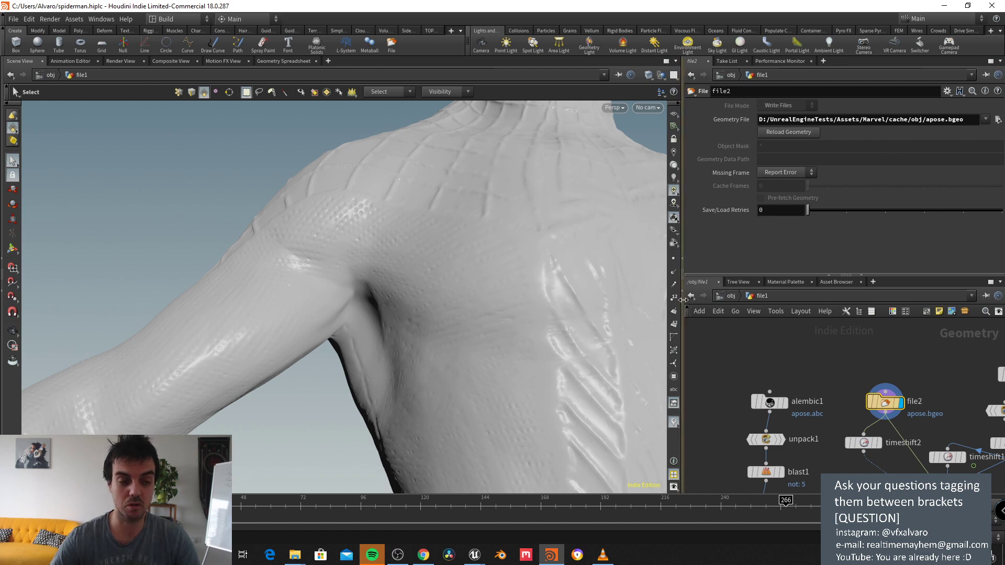
# Step: Display the animated alembic2 body cache at frame 242
pyautogui.moveTo(826, 376); pyautogui.dragTo(726, 318, button='middle')
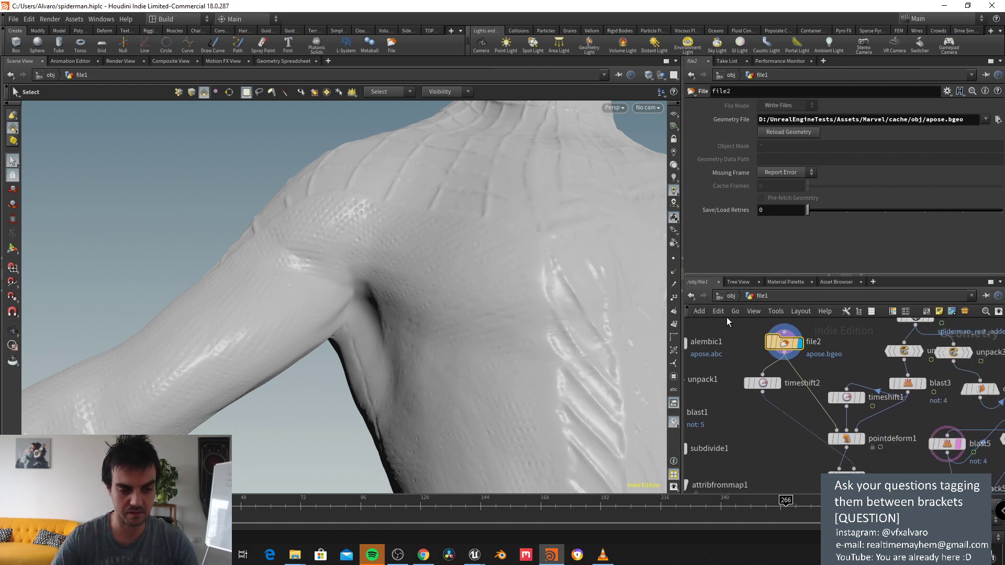
pyautogui.moveTo(836, 356); pyautogui.dragTo(790, 419, button='middle')
pyautogui.click(884, 378)
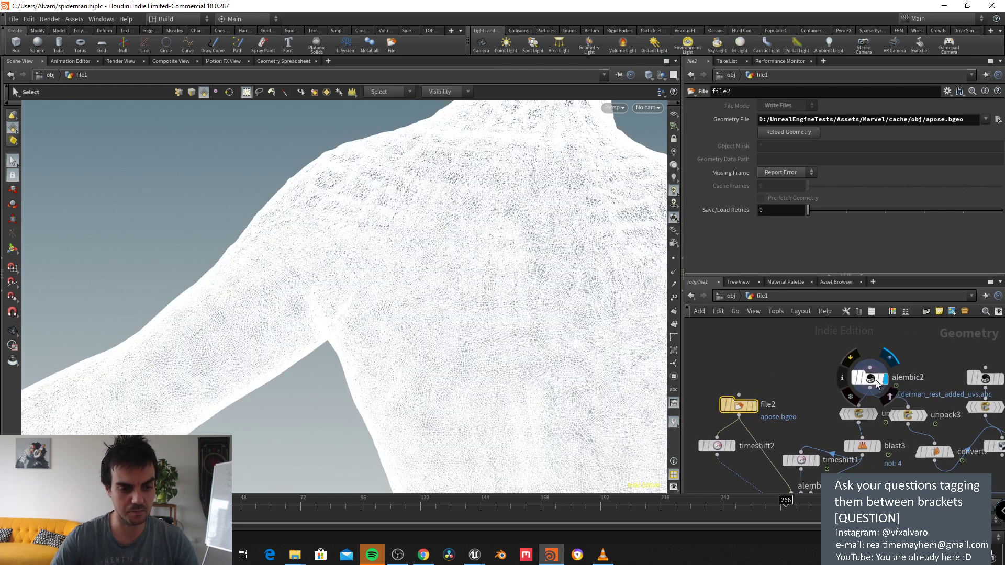
pyautogui.click(869, 378)
pyautogui.click(726, 503)
# Step: Scrub the timeline between frames 170 and 230 and display blast3 to check its group
pyautogui.press('space')
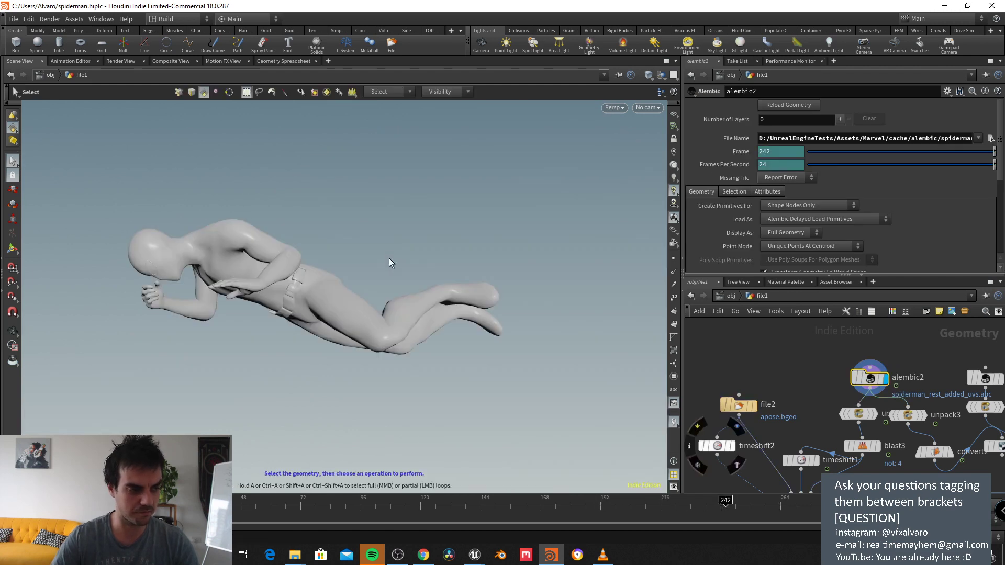
pyautogui.moveTo(726, 503); pyautogui.dragTo(696, 504)
pyautogui.moveTo(855, 424); pyautogui.dragTo(894, 387, button='middle')
pyautogui.click(915, 410)
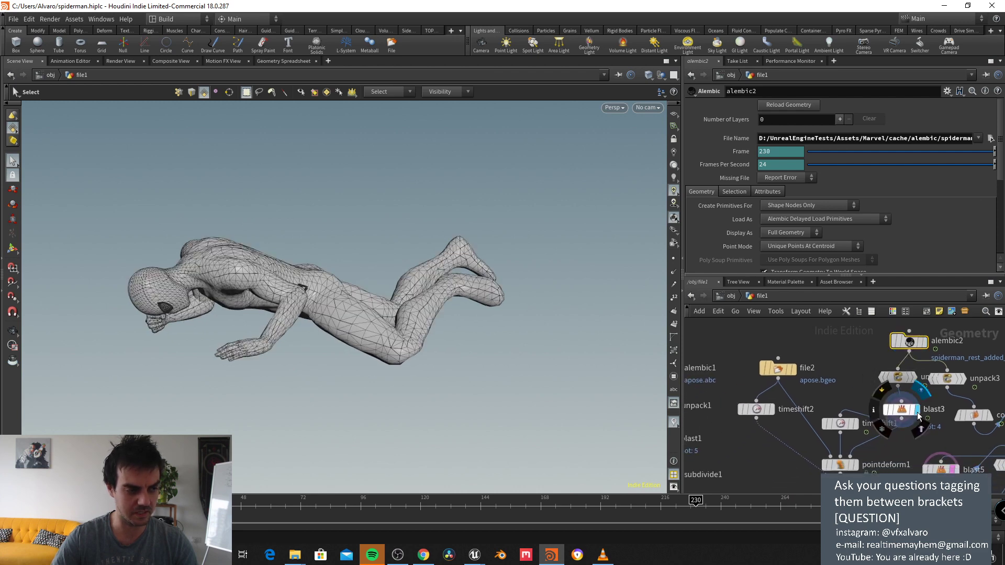
pyautogui.click(902, 410)
pyautogui.moveTo(848, 427); pyautogui.dragTo(887, 400, button='middle')
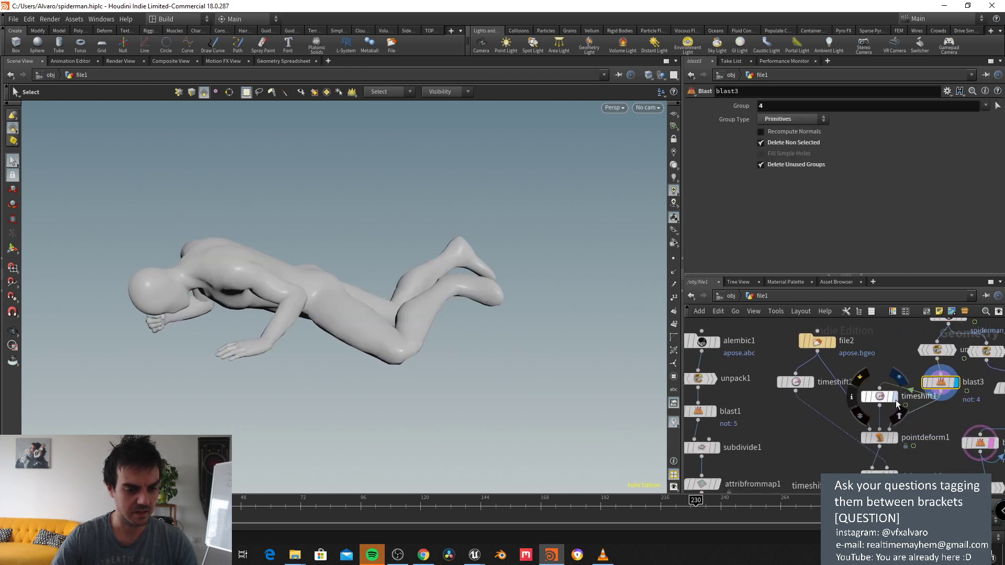
# Step: Display timeshift1, then the pointdeform1 mesh, and scrub back to frame 152
pyautogui.click(893, 398)
pyautogui.click(888, 401)
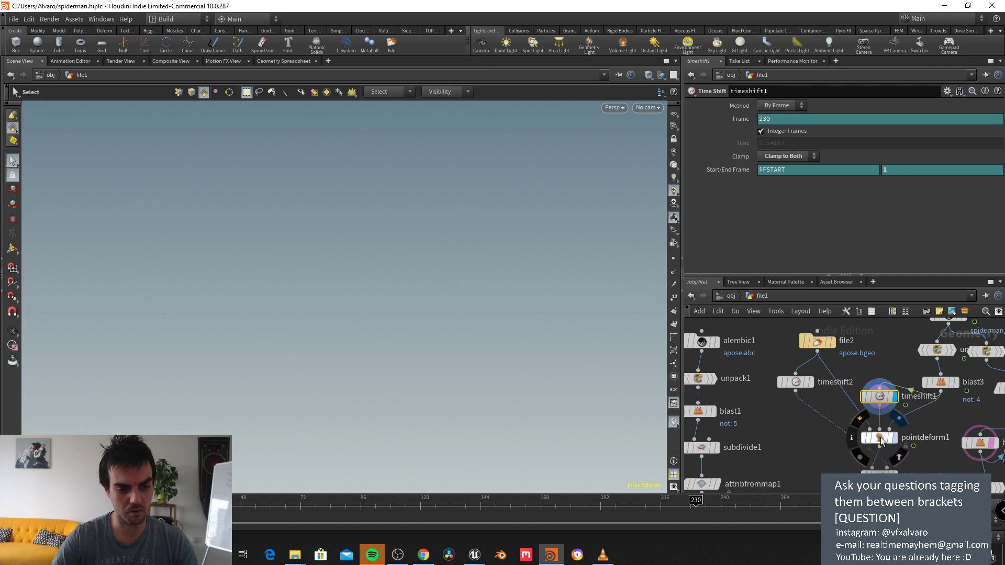
pyautogui.press('r')
pyautogui.press('Down')
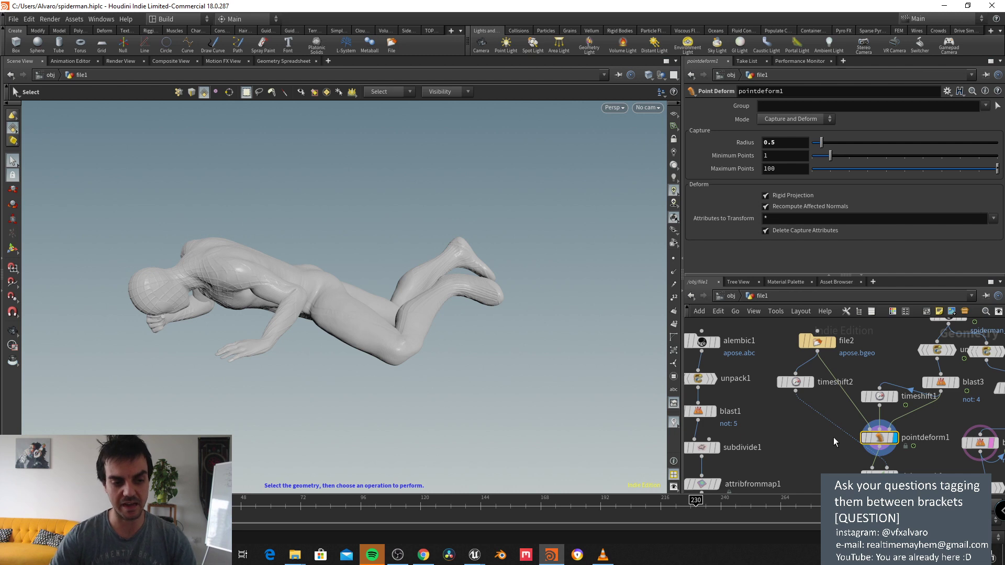
pyautogui.scroll(2, 832, 434)
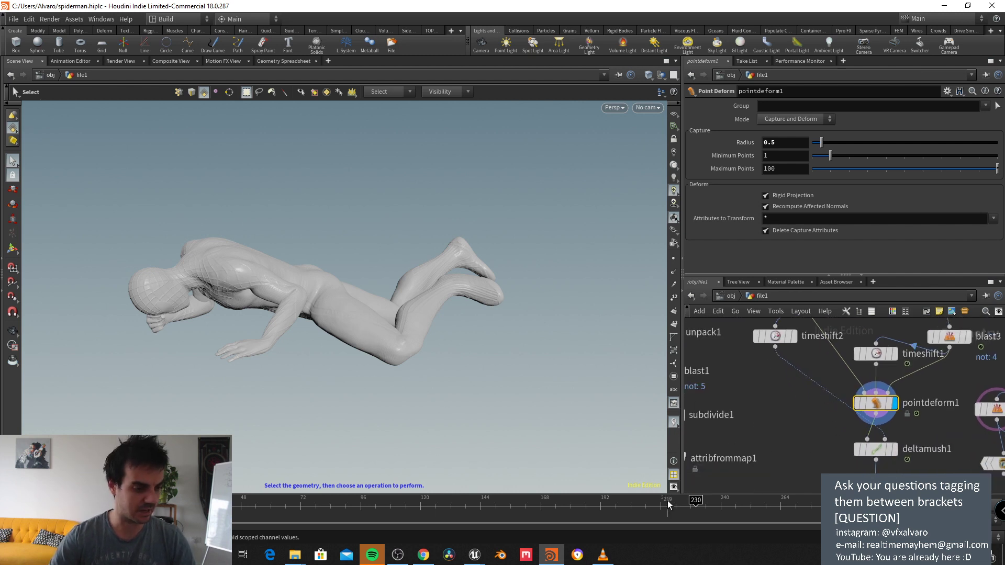
pyautogui.moveTo(648, 504); pyautogui.dragTo(501, 500)
pyautogui.press('Escape')
# Step: Scrub back to frame 152 and set the display flag on deltamush1
pyautogui.moveTo(423, 390); pyautogui.dragTo(587, 382)
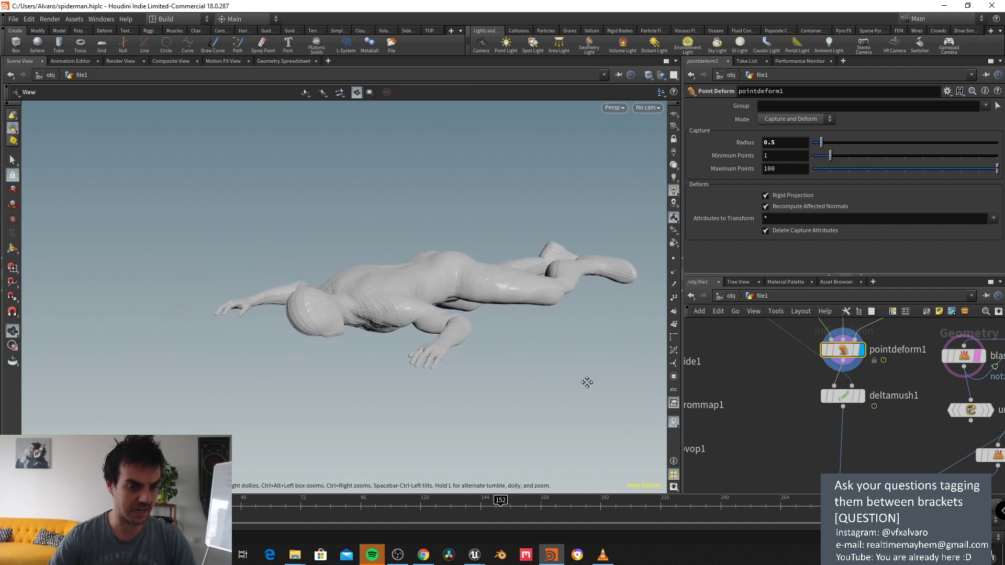
pyautogui.keyDown('alt'); pyautogui.moveTo(587, 383); pyautogui.dragTo(597, 382, button='middle'); pyautogui.keyUp('alt')
pyautogui.moveTo(764, 379); pyautogui.dragTo(776, 419, button='middle')
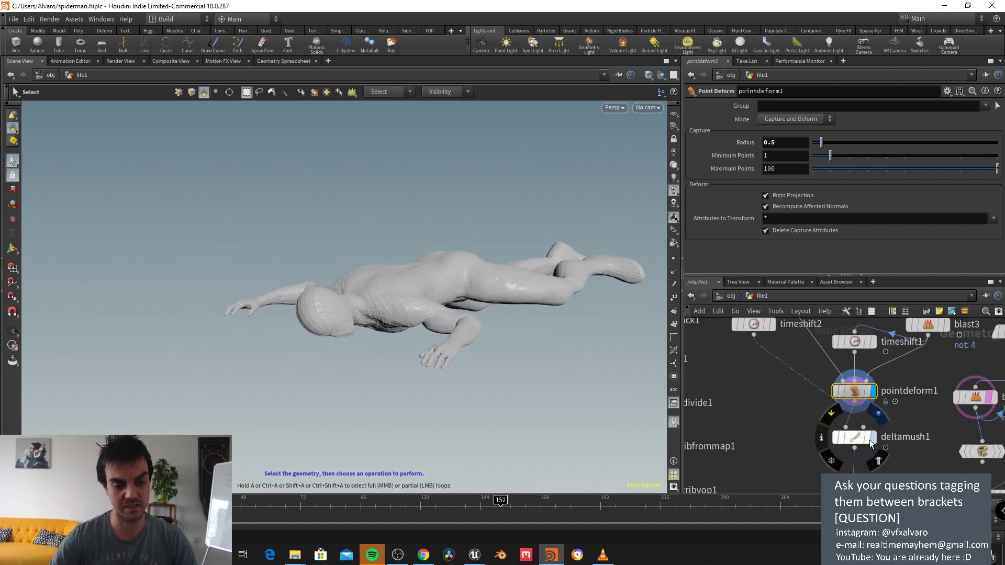
pyautogui.click(871, 439)
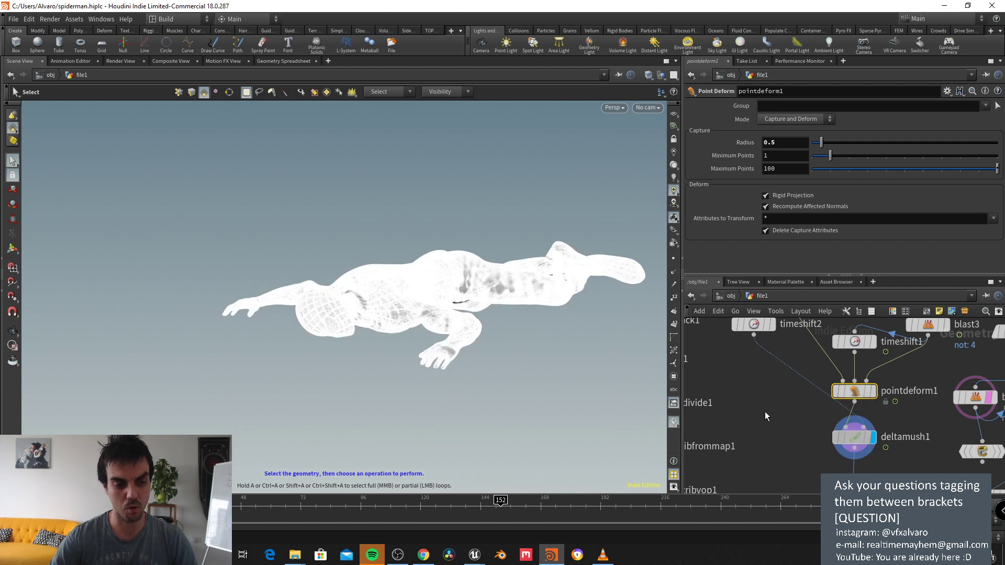
pyautogui.moveTo(768, 410); pyautogui.dragTo(802, 418, button='middle')
pyautogui.scroll(3, 804, 422)
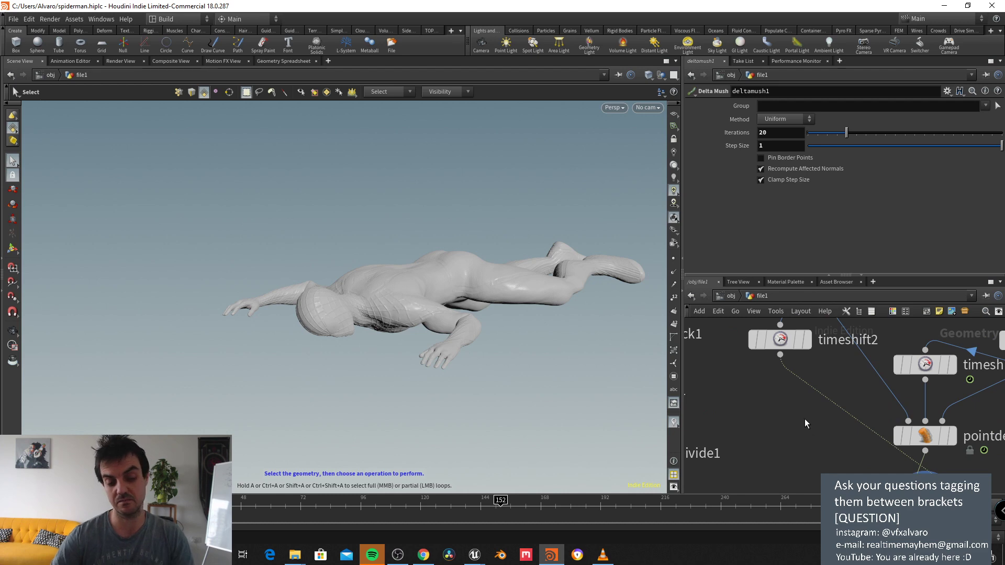
pyautogui.moveTo(805, 419); pyautogui.dragTo(796, 412, button='middle')
# Step: Orbit and close in on Spider-Man's torso to check the delta-mush smoothing
pyautogui.press('Escape')
pyautogui.moveTo(586, 377); pyautogui.dragTo(424, 332)
pyautogui.scroll(6, 419, 327)
pyautogui.scroll(-3, 440, 303)
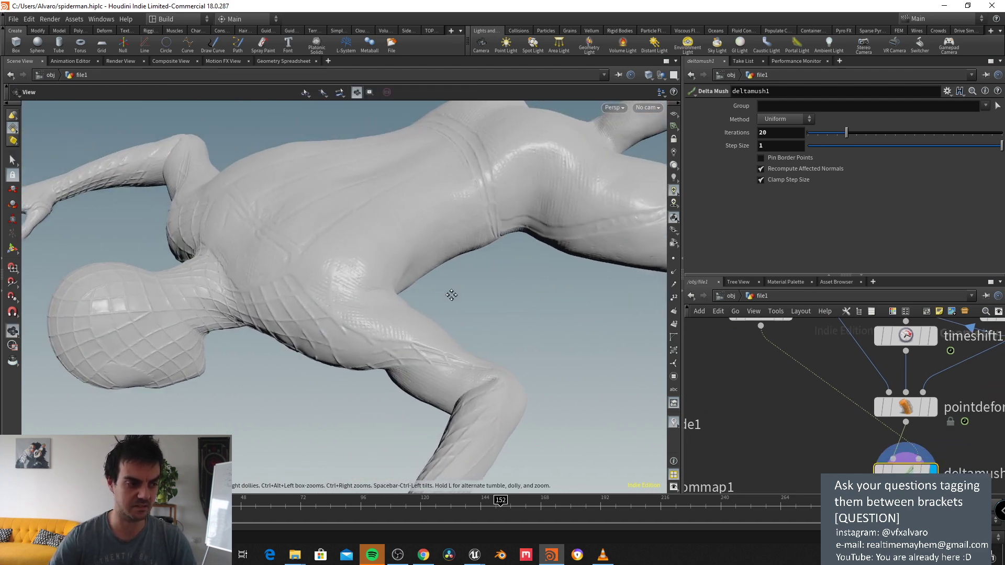
pyautogui.moveTo(450, 293); pyautogui.dragTo(590, 338)
pyautogui.moveTo(511, 294); pyautogui.dragTo(518, 262)
pyautogui.press('s')
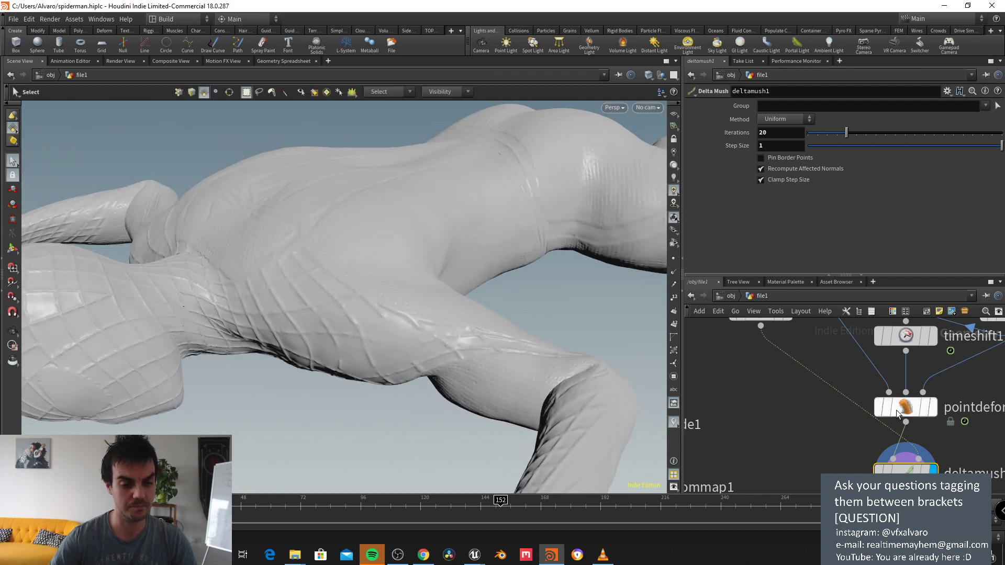
pyautogui.moveTo(879, 407)
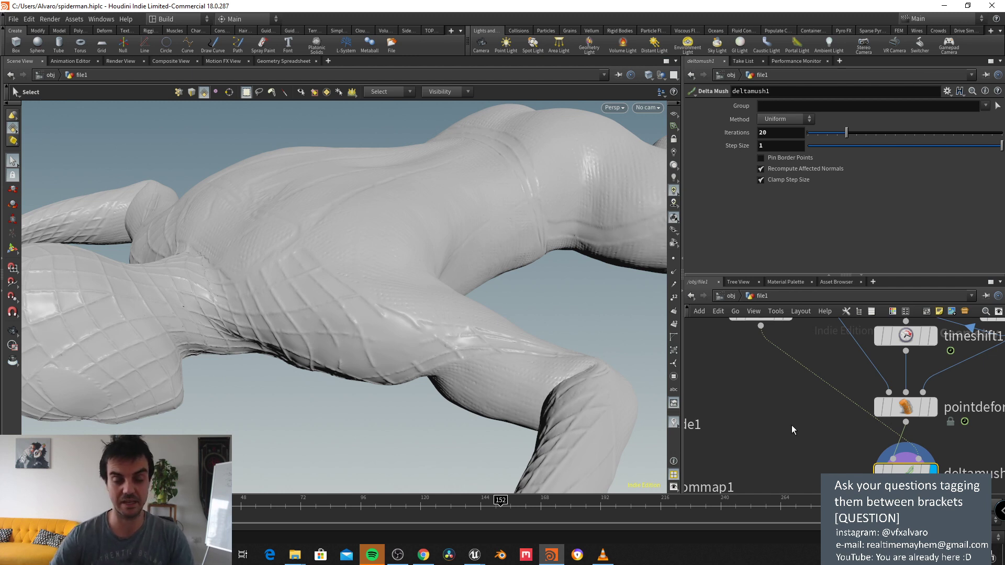
pyautogui.press('space')
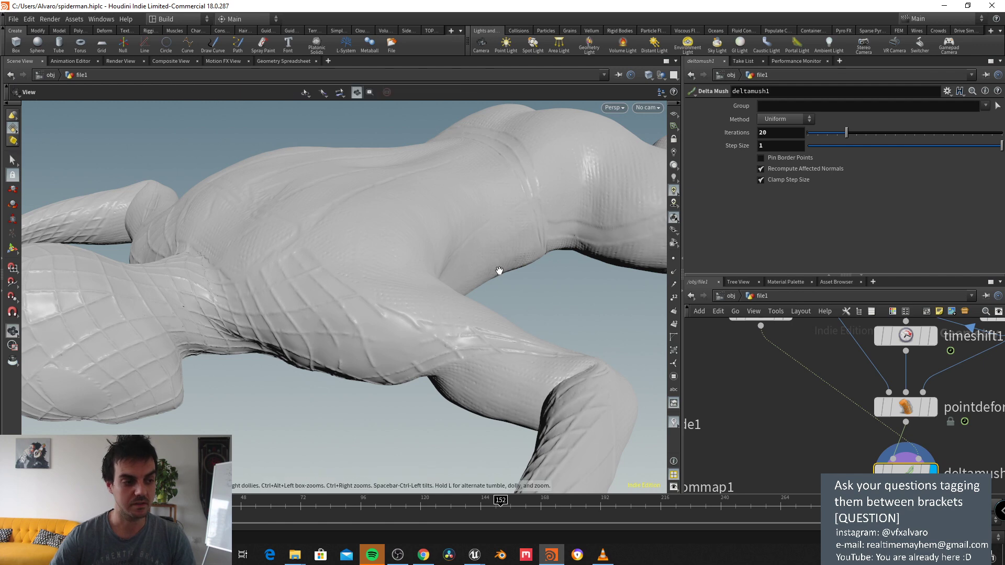
pyautogui.moveTo(498, 271); pyautogui.dragTo(532, 307)
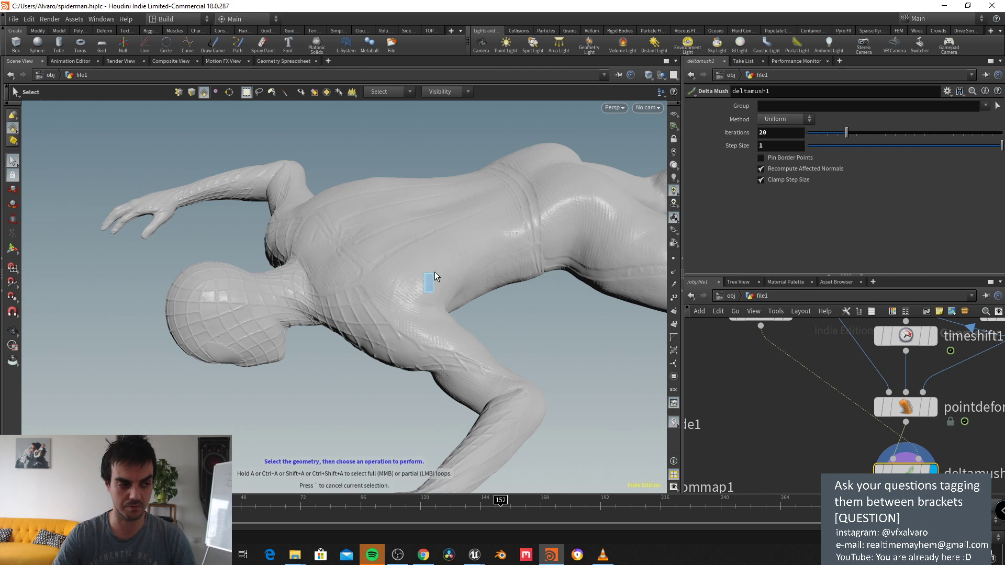
pyautogui.press('Escape')
pyautogui.moveTo(497, 311); pyautogui.dragTo(471, 293)
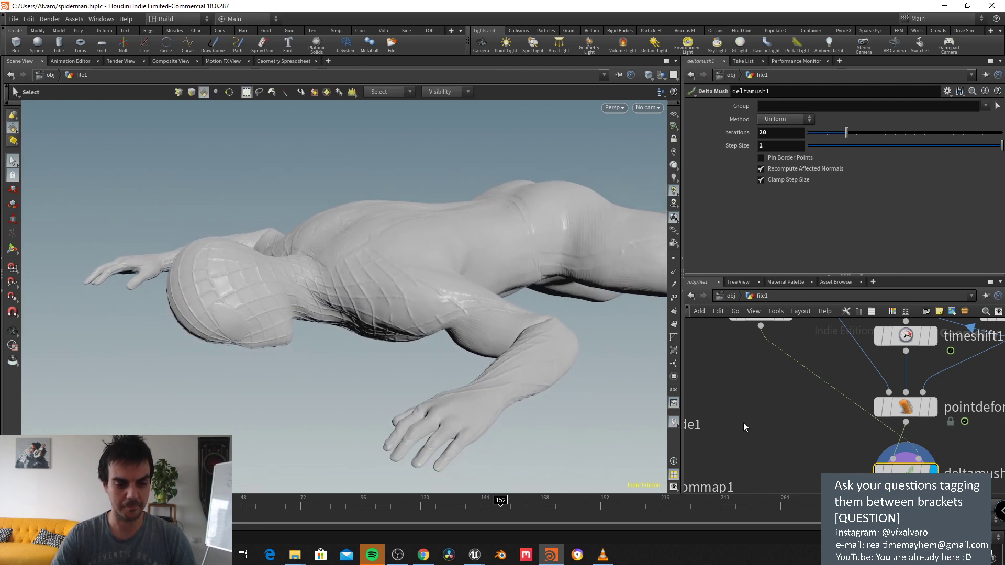
# Step: Display merge1, look around the merged Spider-Man, and minimize Houdini
pyautogui.moveTo(743, 422); pyautogui.dragTo(976, 347, button='middle')
pyautogui.scroll(-5, 839, 429)
pyautogui.scroll(2, 861, 448)
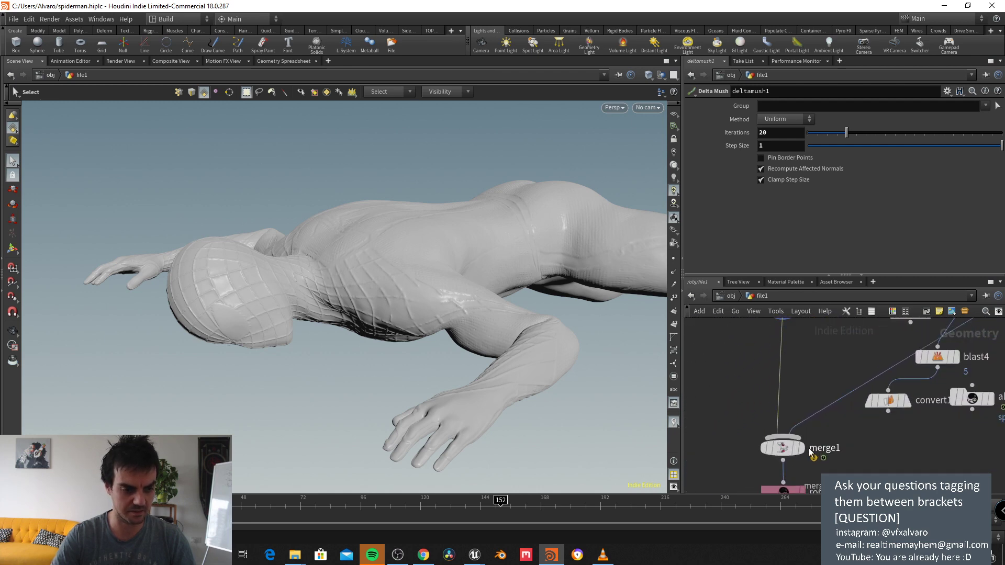
pyautogui.click(790, 451)
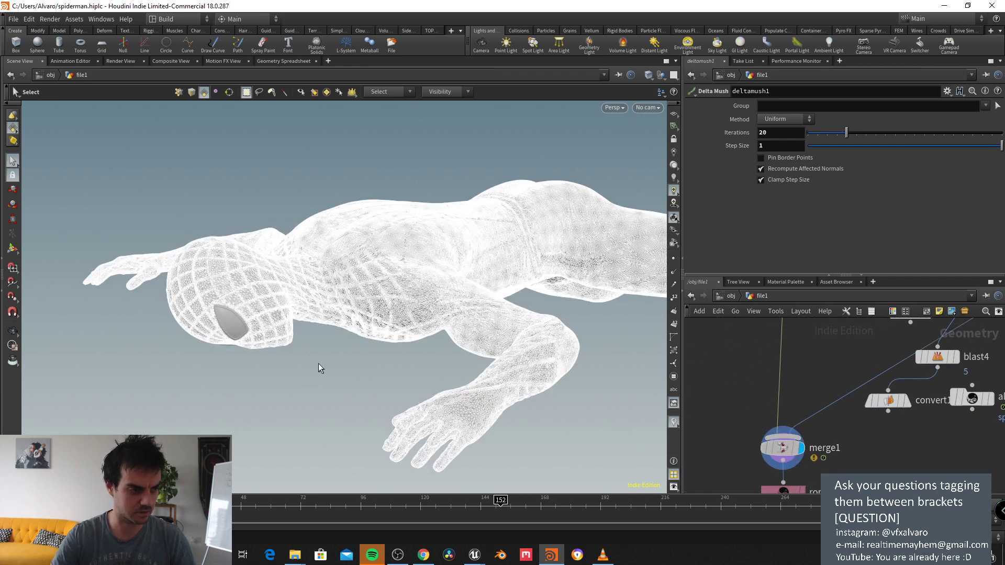
pyautogui.press('Escape')
pyautogui.moveTo(337, 378)
pyautogui.mouseDown()
pyautogui.moveTo(434, 304)
pyautogui.moveTo(413, 269)
pyautogui.moveTo(314, 366)
pyautogui.moveTo(299, 366)
pyautogui.mouseUp()
pyautogui.press('s')
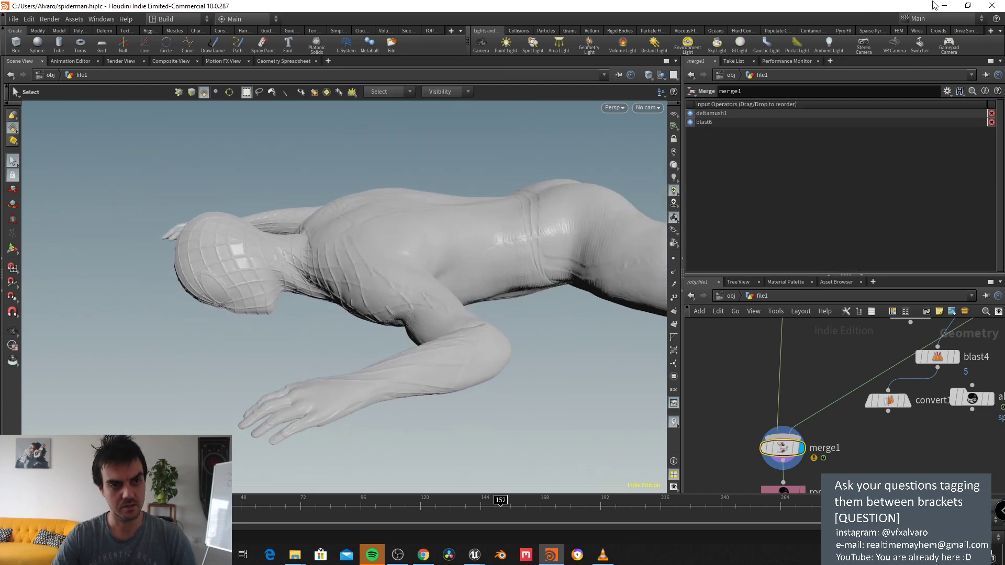
pyautogui.click(942, 6)
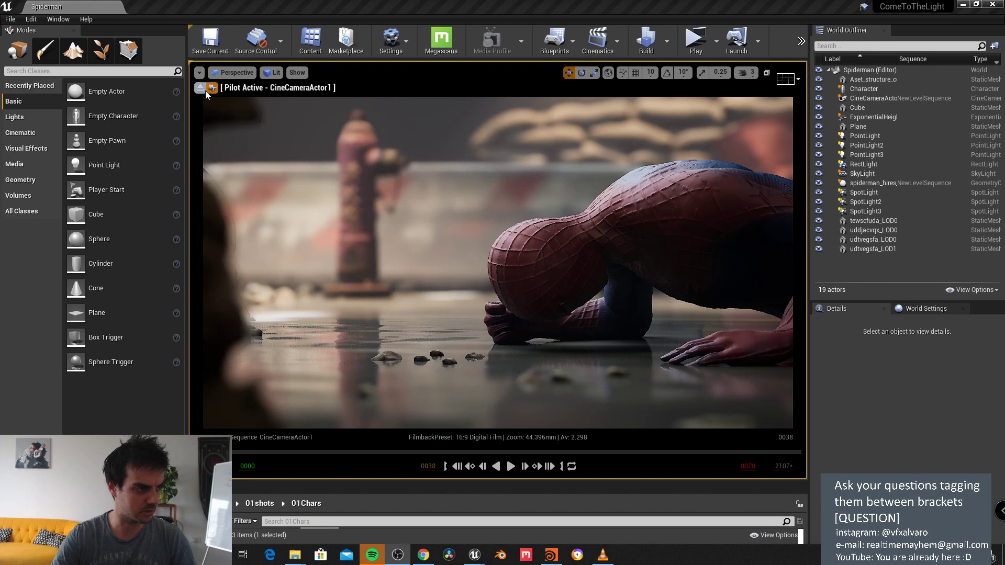
# Step: Exit the cine camera pilot view and fly toward Spider-Man on the street
pyautogui.click(205, 90)
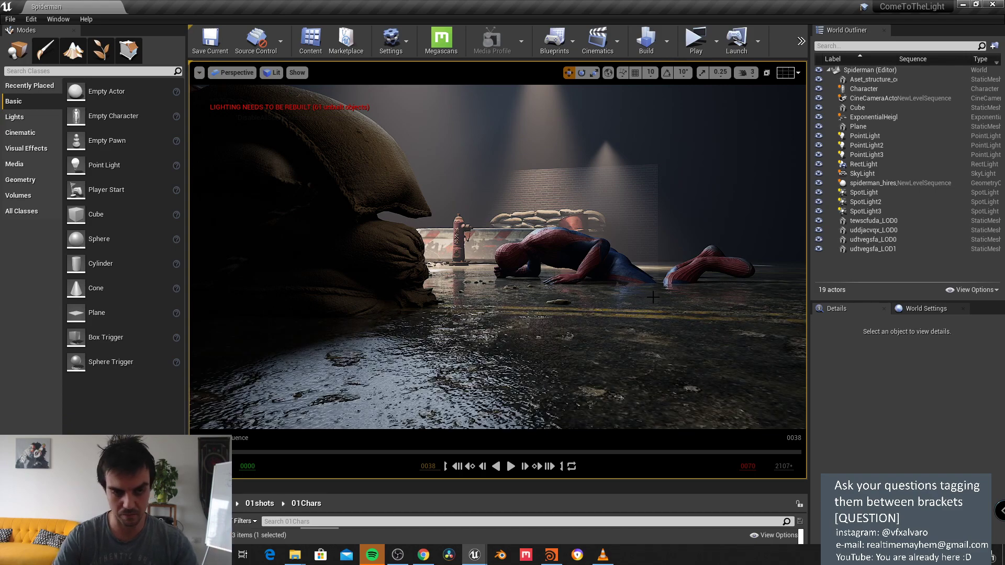
pyautogui.moveTo(652, 296); pyautogui.dragTo(659, 279, button='right')
pyautogui.moveTo(497, 257); pyautogui.dragTo(498, 257, button='right')
pyautogui.moveTo(531, 343); pyautogui.dragTo(531, 343, button='right')
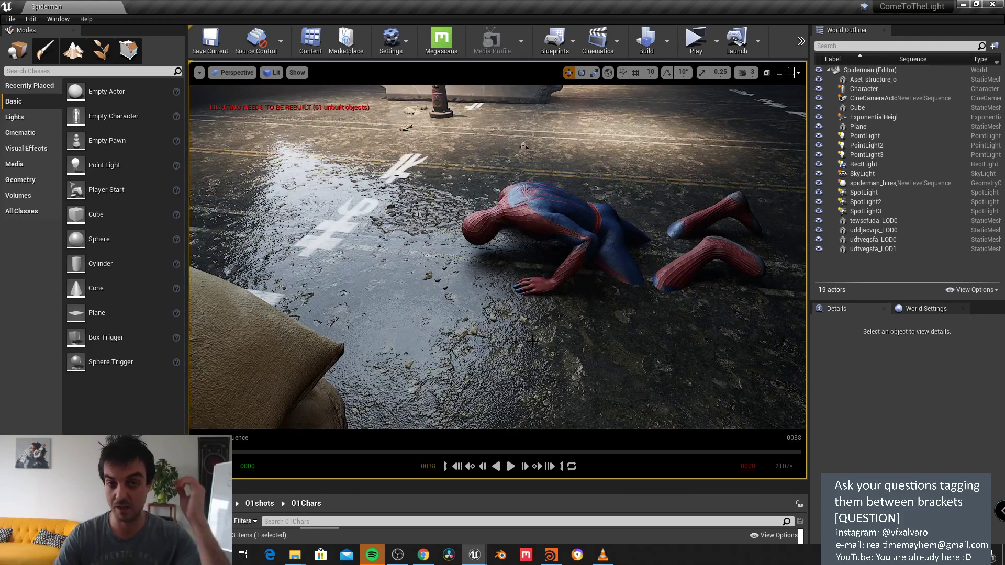
pyautogui.moveTo(430, 560)
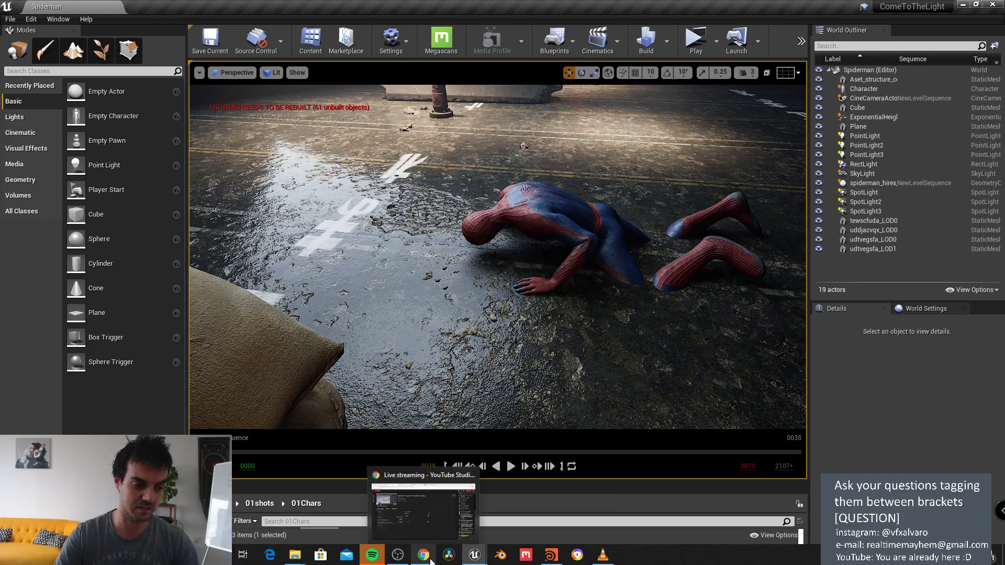
pyautogui.moveTo(488, 561)
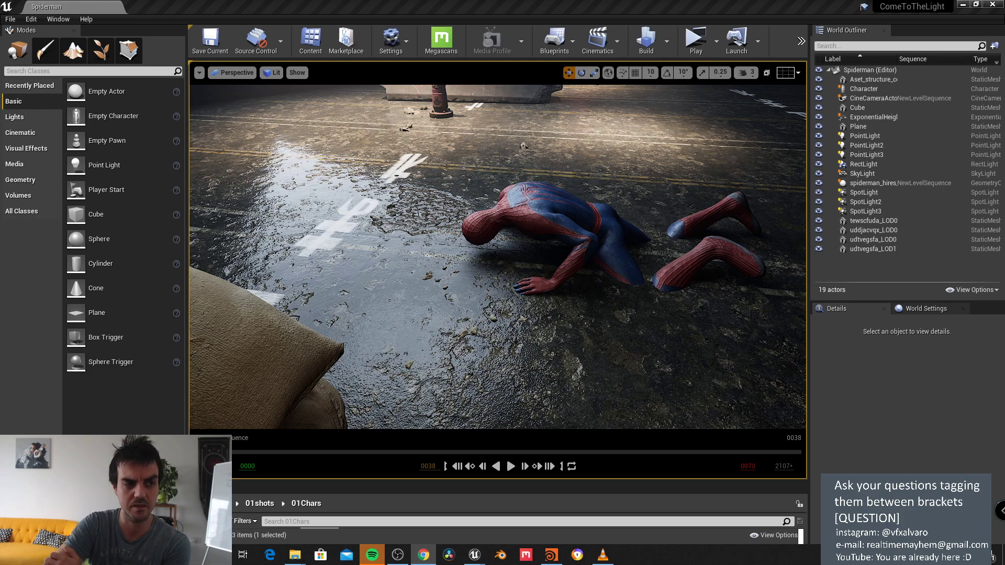
# Step: Select the Spider-Man mesh and look down on it and the road markings
pyautogui.moveTo(585, 185); pyautogui.dragTo(604, 157, button='right')
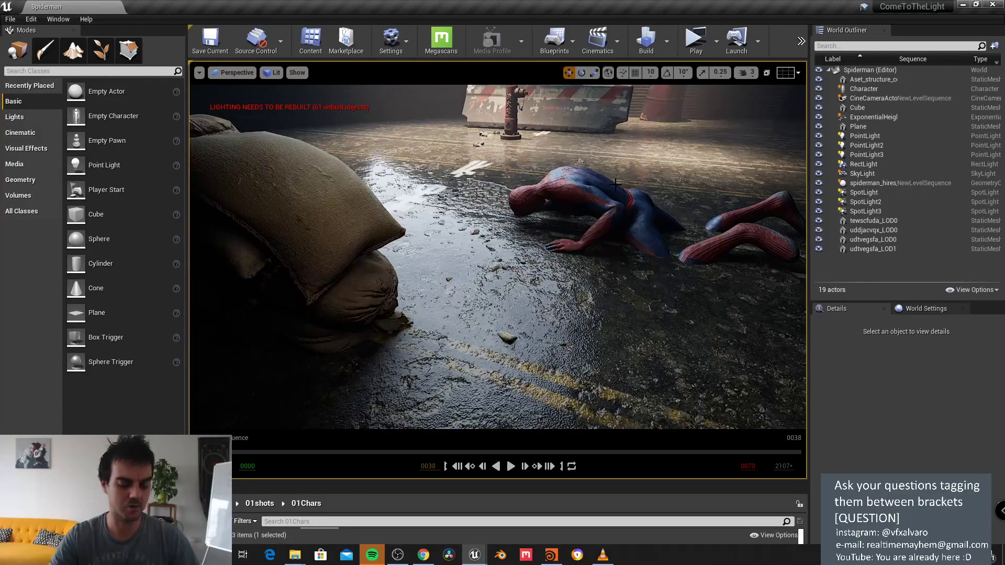
pyautogui.click(579, 187)
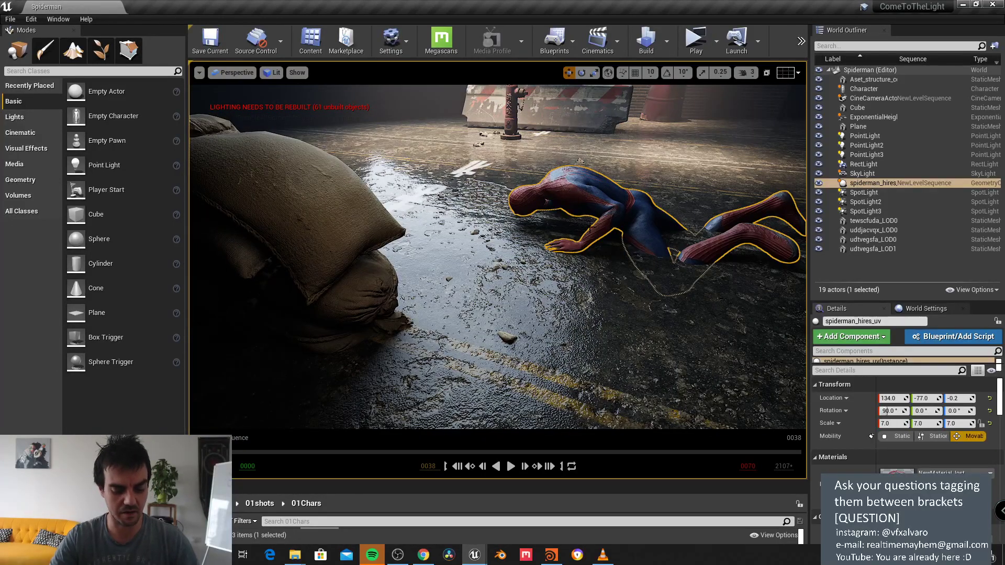
pyautogui.scroll(-5, 590, 228)
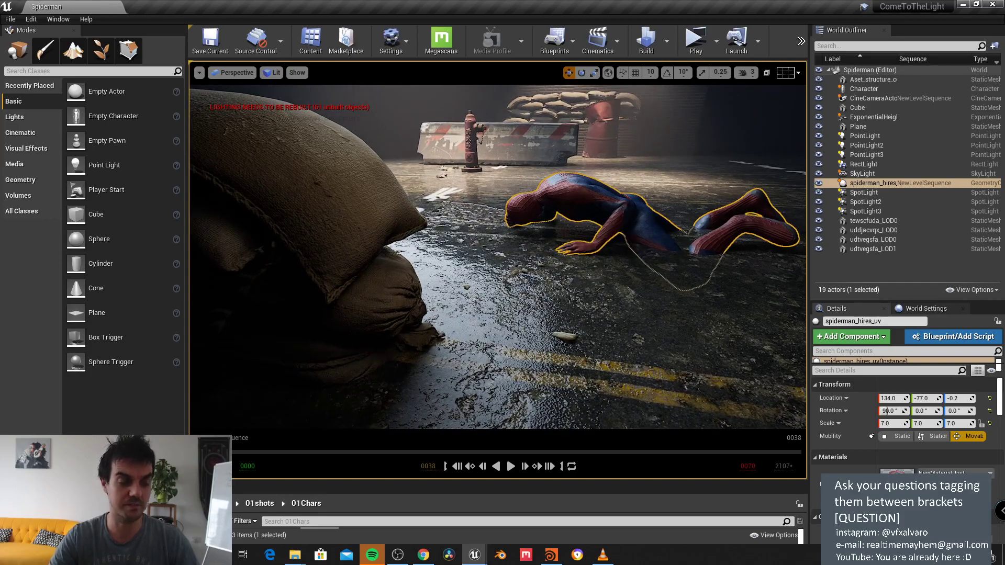
pyautogui.moveTo(590, 229); pyautogui.dragTo(584, 173, button='right')
pyautogui.scroll(-4, 601, 184)
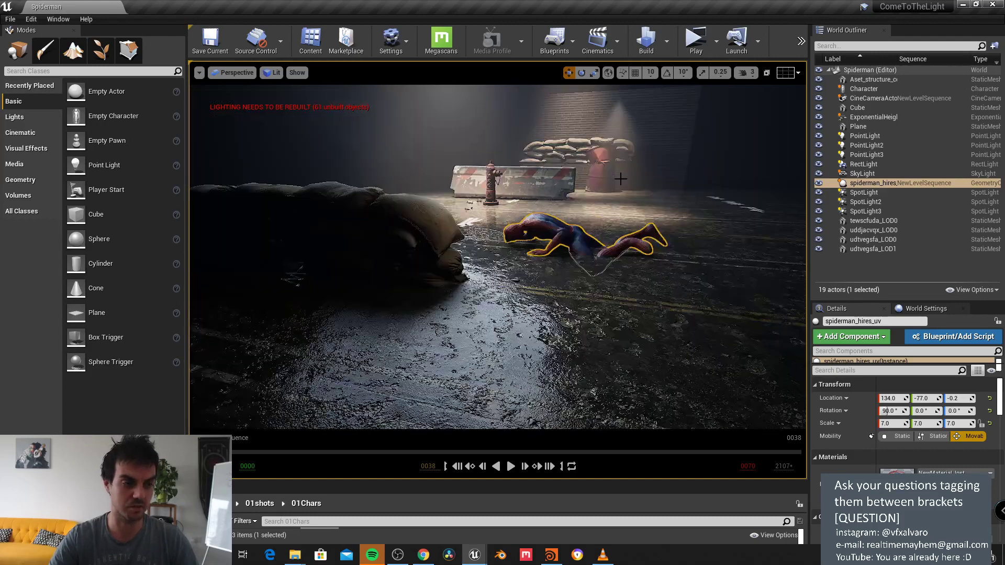
pyautogui.moveTo(601, 185)
pyautogui.keyDown('alt'); pyautogui.mouseDown()
pyautogui.moveTo(598, 194)
pyautogui.moveTo(607, 185)
pyautogui.mouseUp(); pyautogui.keyUp('alt')
pyautogui.scroll(4, 587, 196)
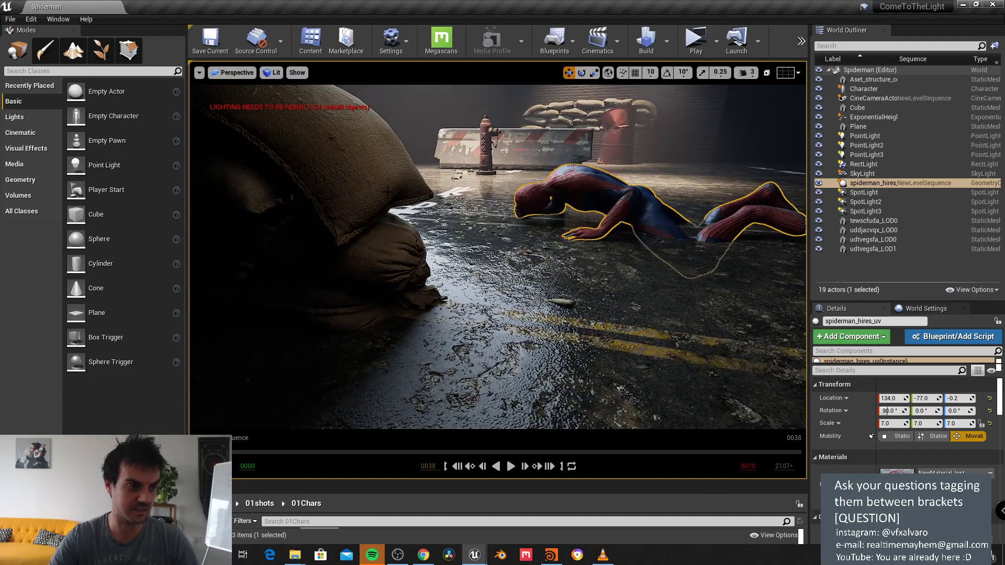
pyautogui.keyDown('alt'); pyautogui.moveTo(530, 159); pyautogui.dragTo(537, 209); pyautogui.keyUp('alt')
# Step: View Spider-Man obliquely along the road, revealing the sandbags, hydrant and barrier
pyautogui.scroll(-5, 530, 225)
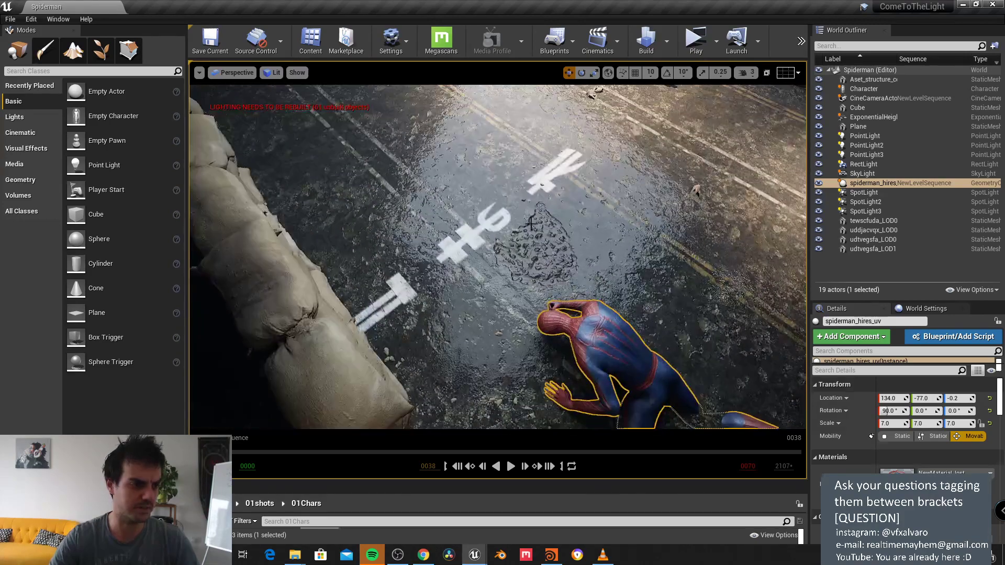
pyautogui.scroll(3, 558, 214)
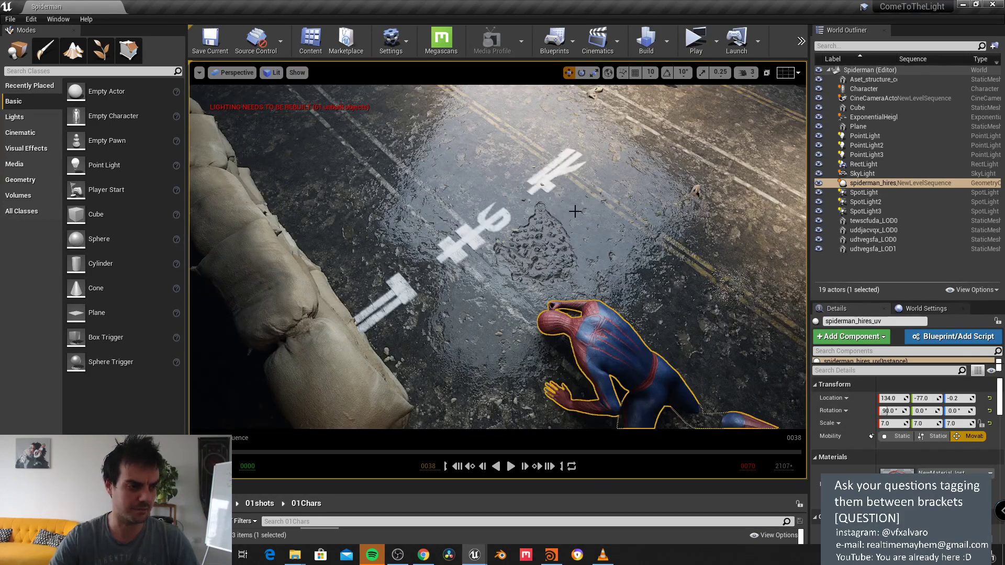
pyautogui.keyDown('alt'); pyautogui.moveTo(570, 215); pyautogui.dragTo(572, 191); pyautogui.keyUp('alt')
pyautogui.scroll(5, 546, 277)
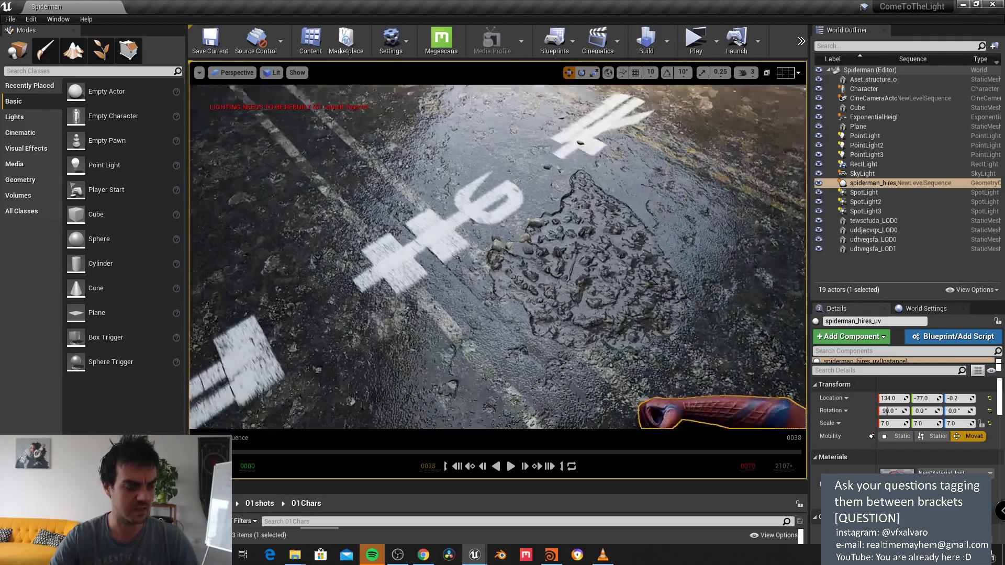
pyautogui.scroll(-5, 446, 229)
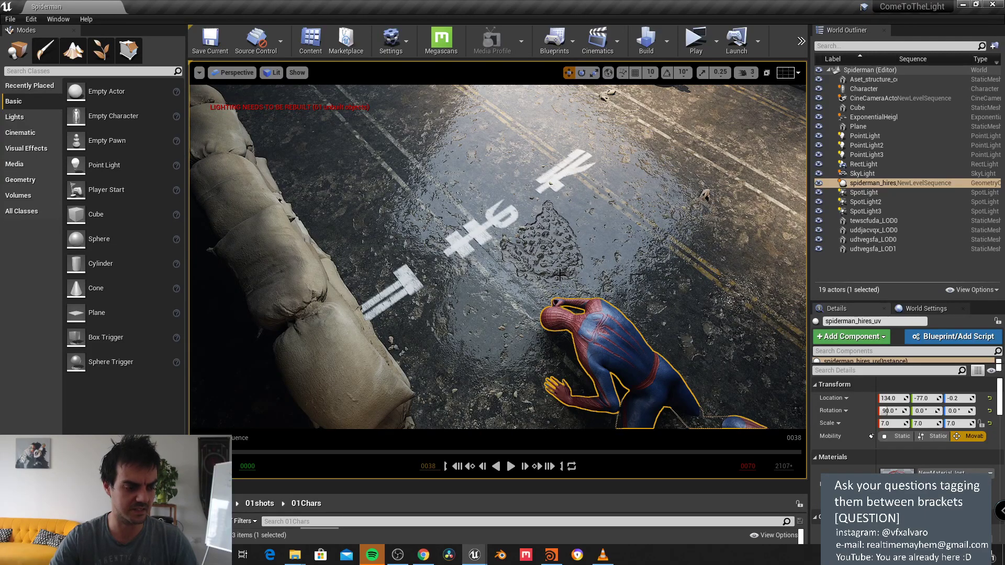
pyautogui.moveTo(579, 294)
pyautogui.mouseDown(button='right')
pyautogui.moveTo(571, 254)
pyautogui.moveTo(579, 294)
pyautogui.mouseUp(button='right')
pyautogui.moveTo(568, 261); pyautogui.dragTo(532, 167)
pyautogui.keyDown('alt'); pyautogui.moveTo(532, 168); pyautogui.dragTo(532, 236, button='middle'); pyautogui.keyUp('alt')
pyautogui.keyDown('alt'); pyautogui.moveTo(533, 167); pyautogui.dragTo(524, 118); pyautogui.keyUp('alt')
# Step: Look through CineCameraActor1 again and widen the outliner and details panels
pyautogui.click(234, 73)
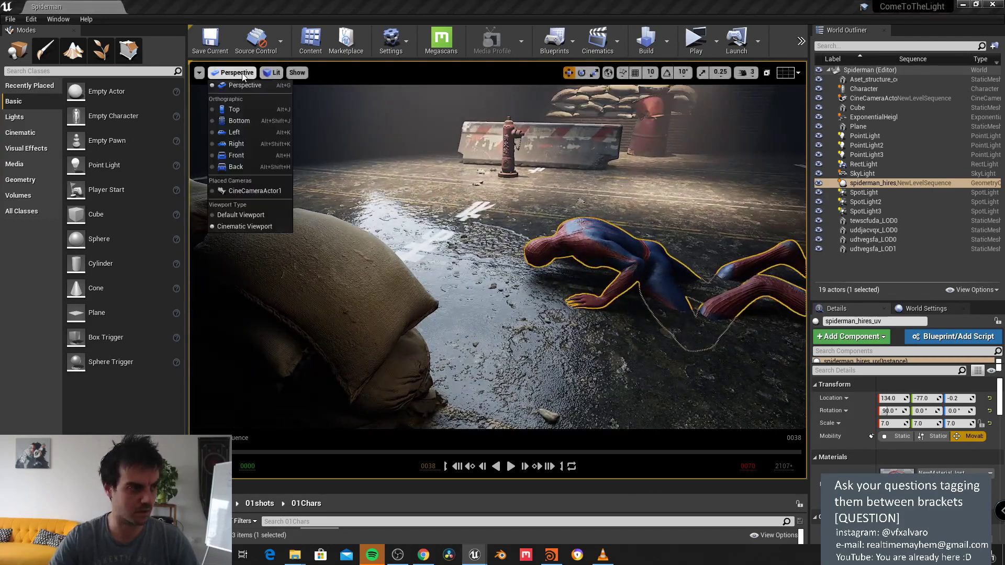
pyautogui.click(279, 192)
pyautogui.click(448, 127)
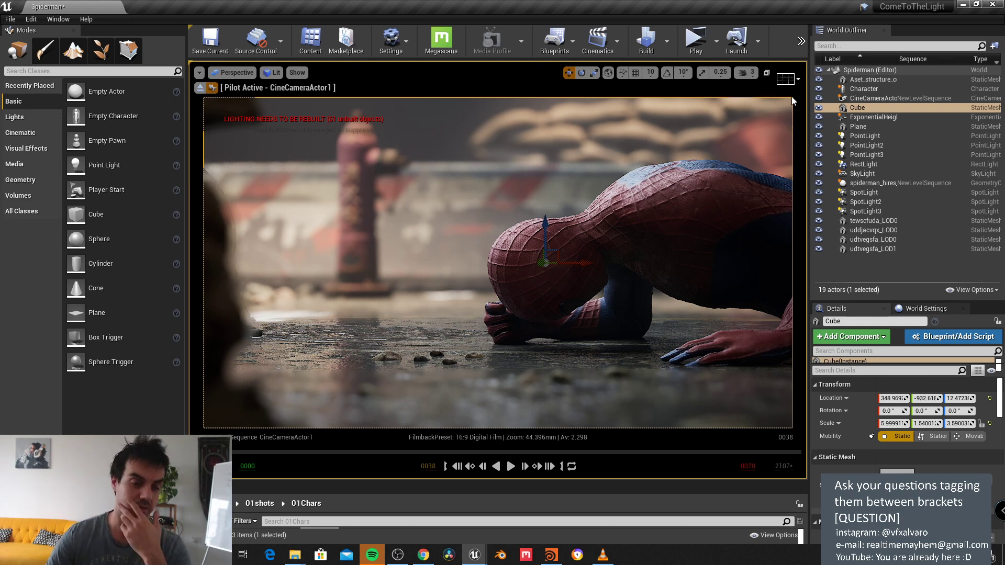
pyautogui.moveTo(811, 127)
pyautogui.mouseDown()
pyautogui.moveTo(732, 126)
pyautogui.moveTo(817, 127)
pyautogui.mouseUp()
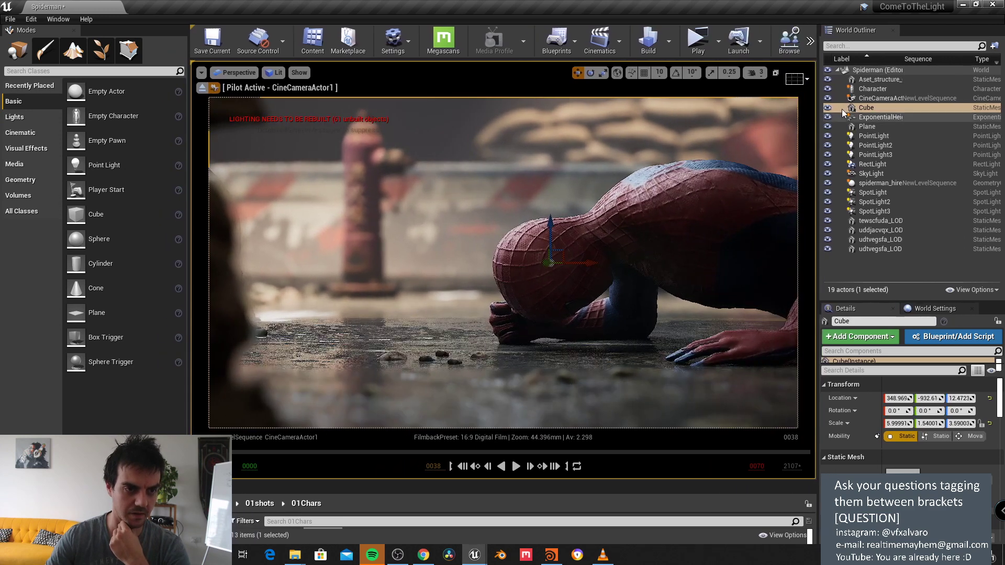
# Step: Select CineCameraActor1 and browse its Post Process lens settings in Details
pyautogui.click(879, 98)
pyautogui.scroll(-5, 888, 454)
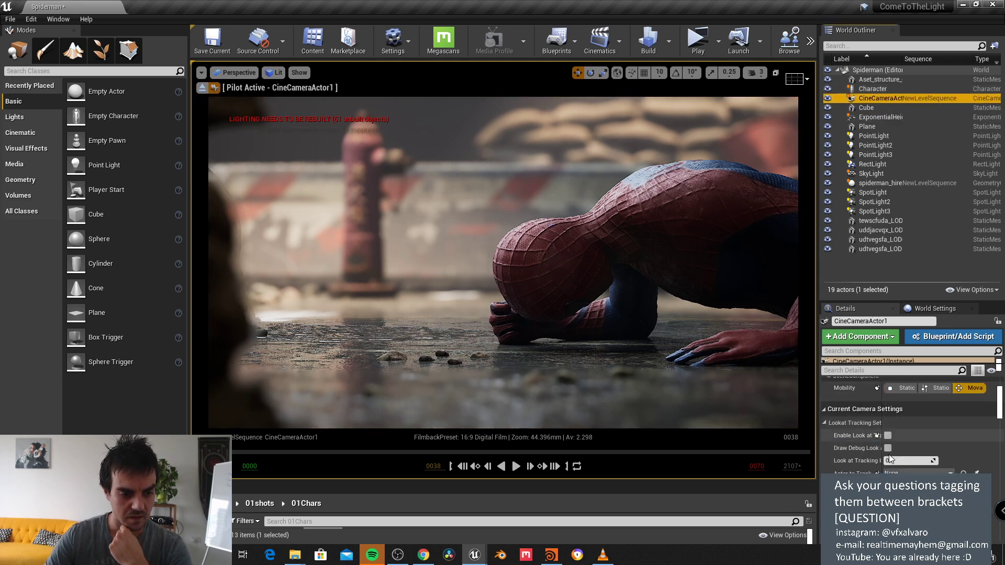
pyautogui.scroll(5, 889, 455)
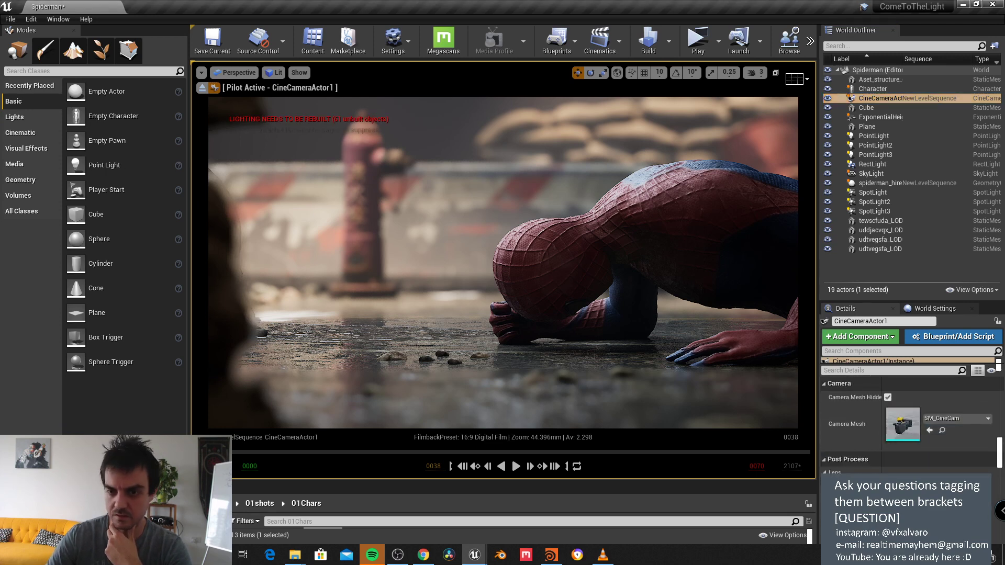
pyautogui.scroll(-5, 903, 406)
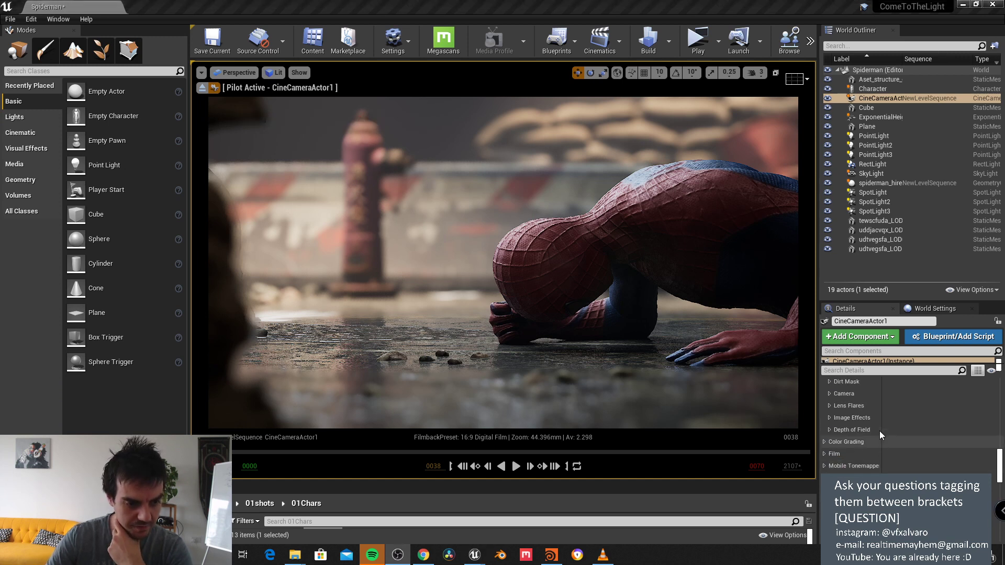
pyautogui.scroll(2, 875, 436)
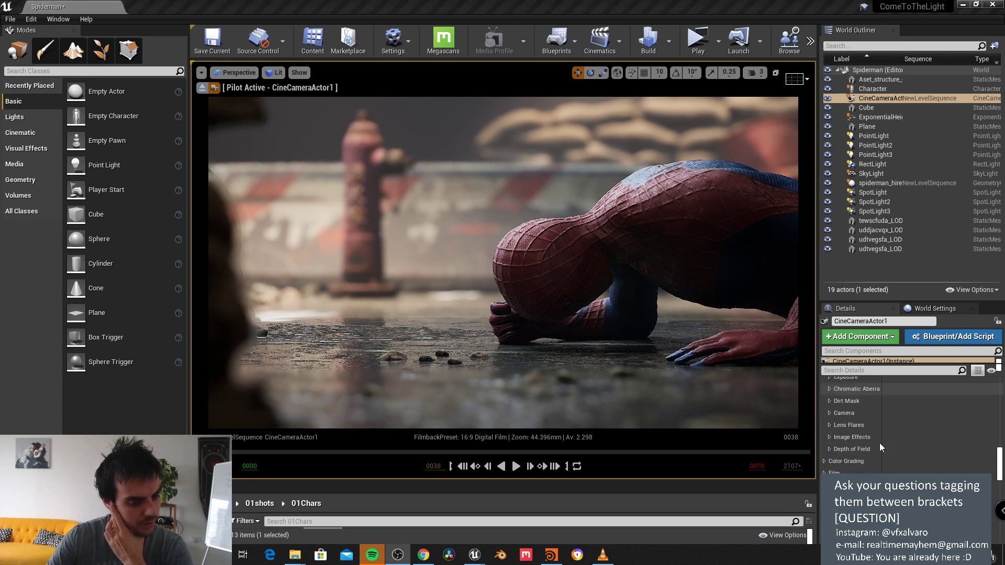
pyautogui.scroll(-2, 879, 450)
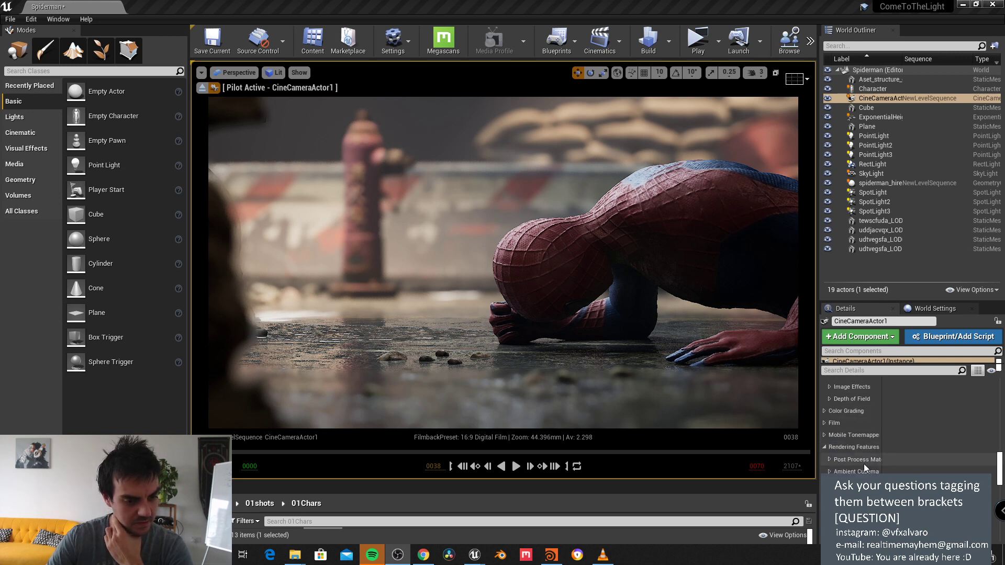
pyautogui.scroll(3, 863, 457)
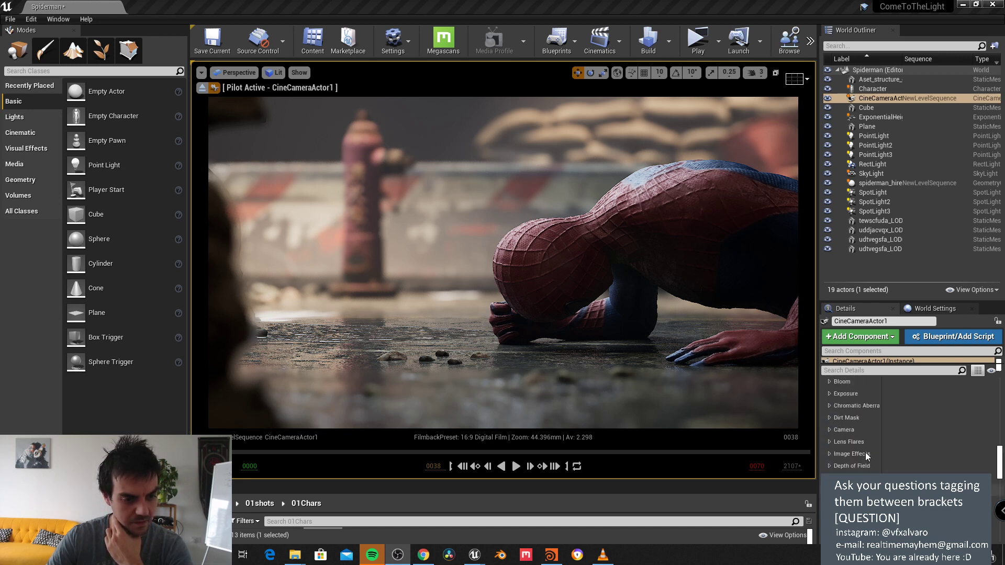
# Step: Import the desktop image 'unnamed (1)' into 02textures, then restore the editor to full screen
pyautogui.moveTo(710, 7); pyautogui.dragTo(659, 43)
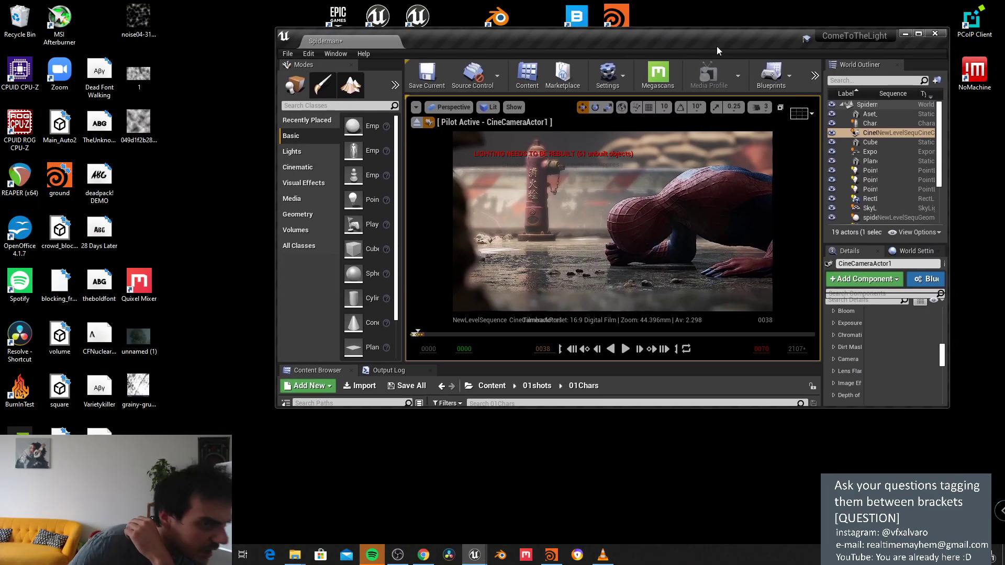
pyautogui.moveTo(481, 362); pyautogui.dragTo(481, 248)
pyautogui.click(571, 380)
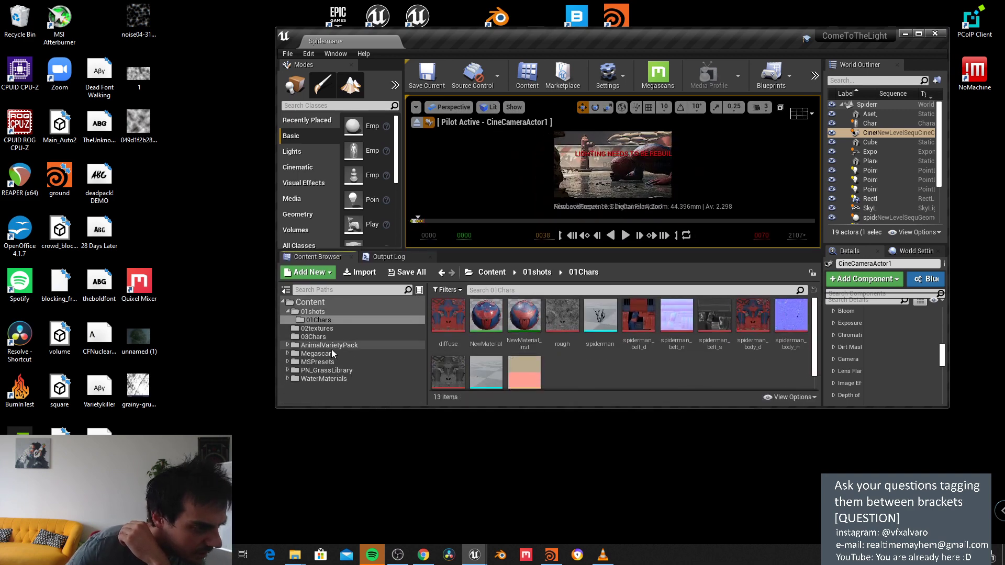
pyautogui.click(316, 329)
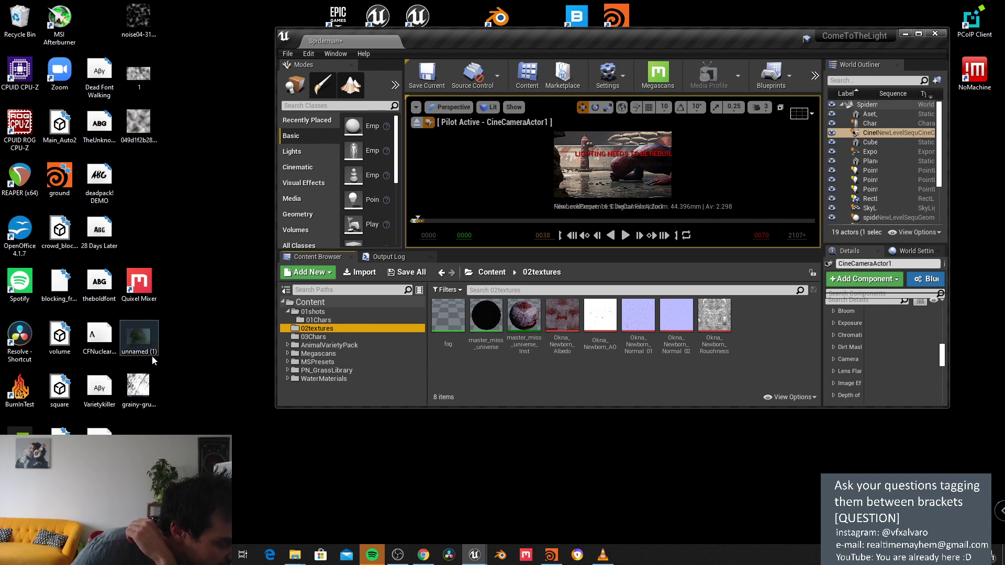
pyautogui.moveTo(151, 341); pyautogui.dragTo(764, 331)
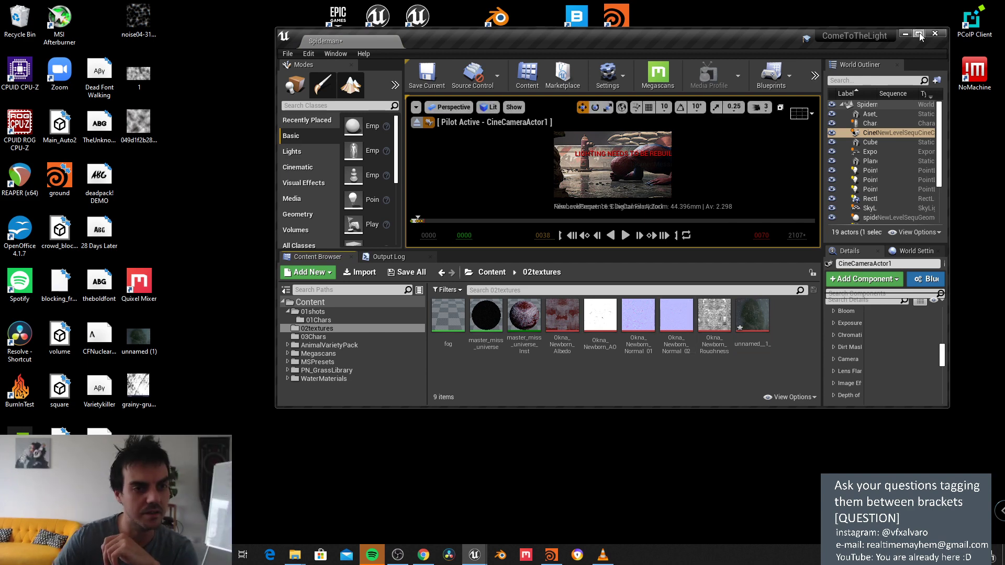
pyautogui.doubleClick(862, 33)
pyautogui.moveTo(728, 311); pyautogui.dragTo(730, 440)
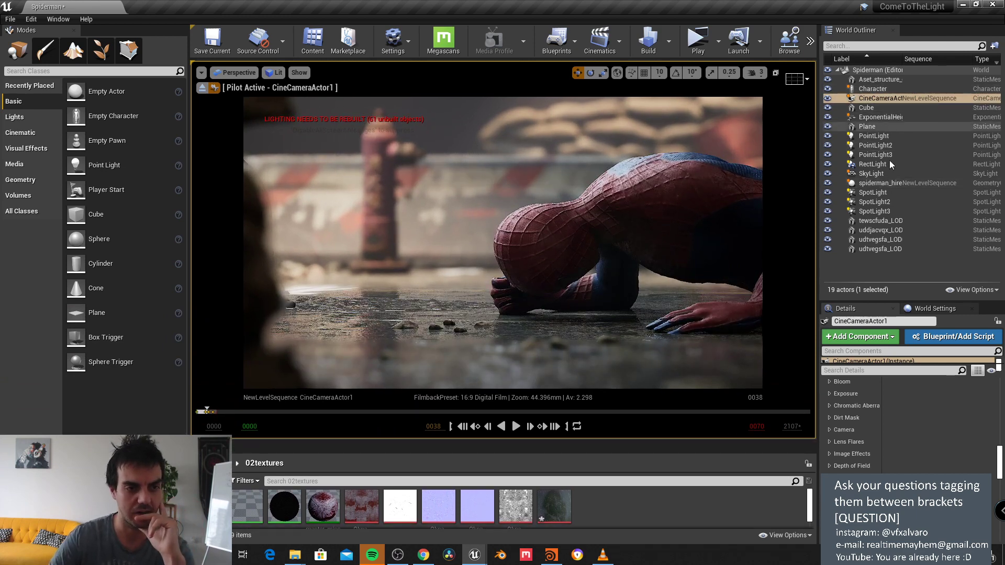
# Step: Inspect PointLight2 and PointLight, reselect CineCameraActor1, and widen the outliner/details area
pyautogui.scroll(1, 877, 449)
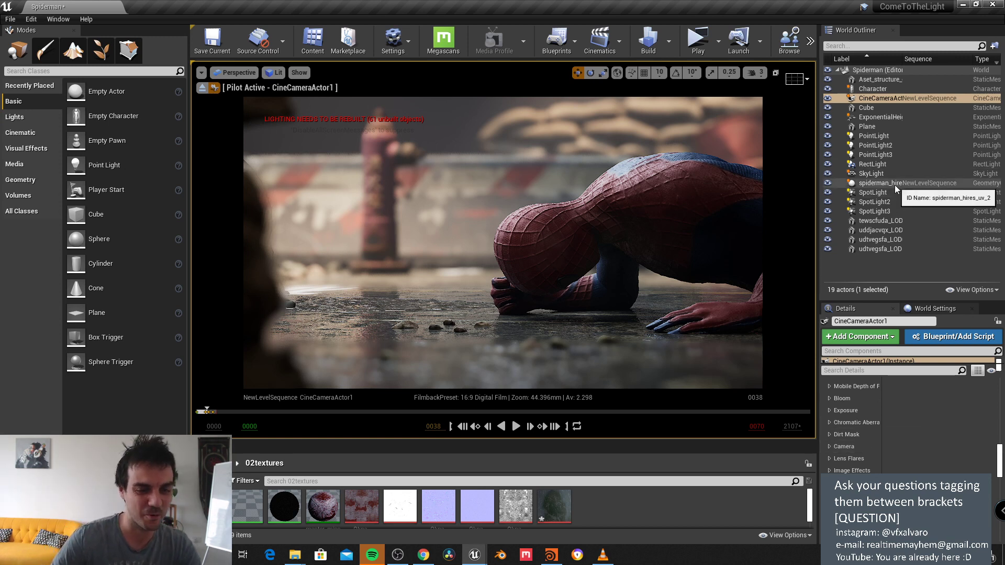
pyautogui.click(879, 146)
pyautogui.click(878, 138)
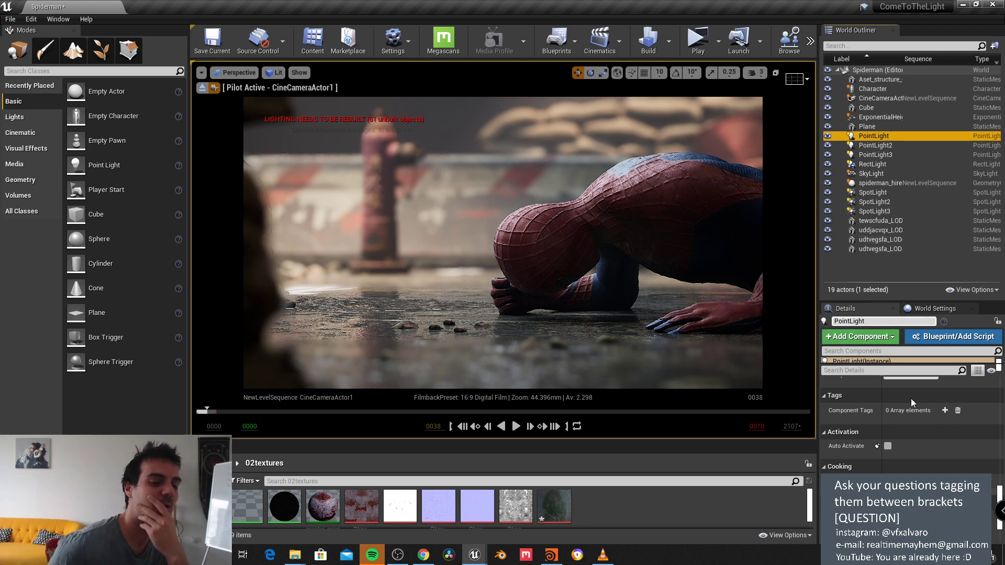
pyautogui.click(884, 98)
pyautogui.scroll(2, 899, 438)
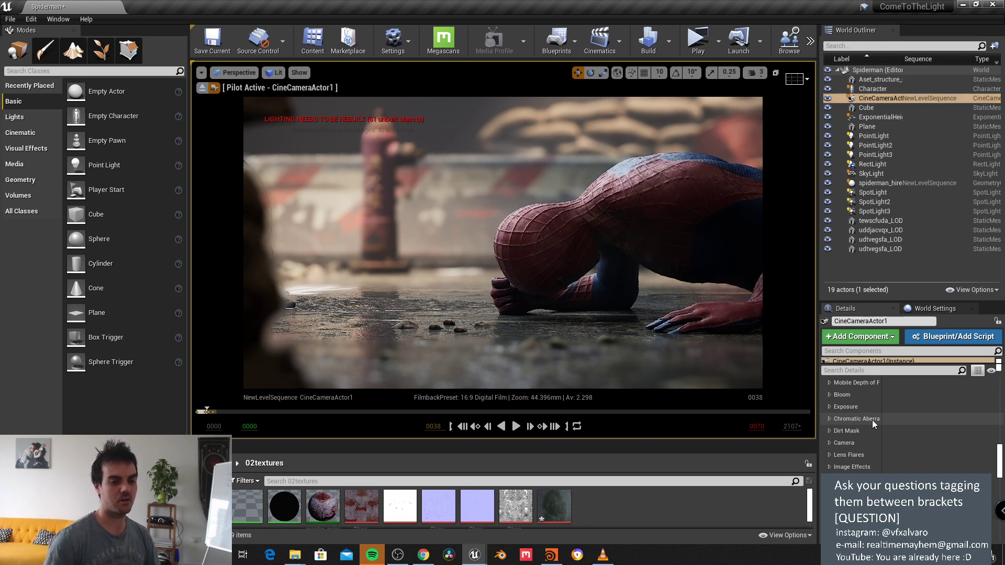
pyautogui.scroll(2, 868, 456)
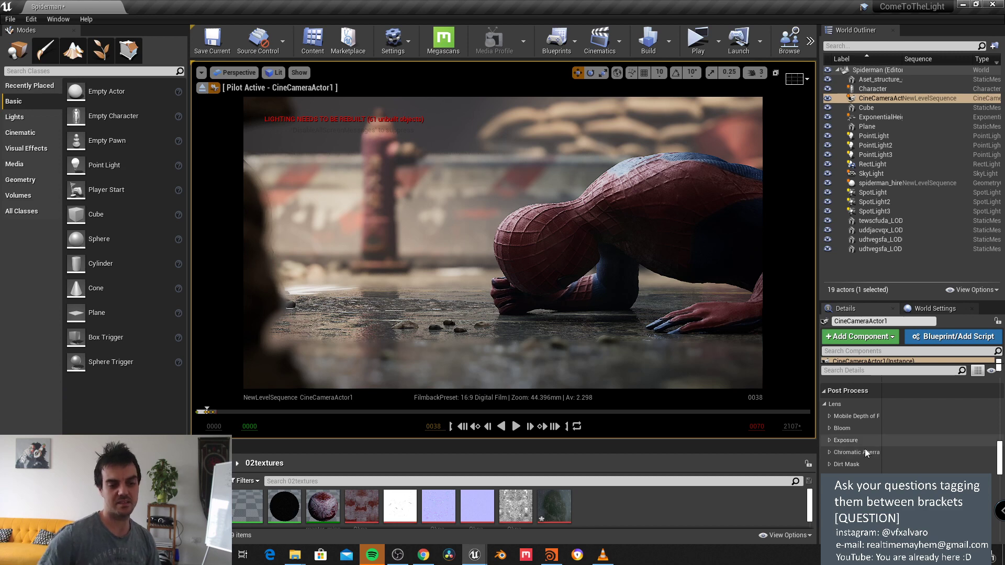
pyautogui.scroll(-5, 866, 456)
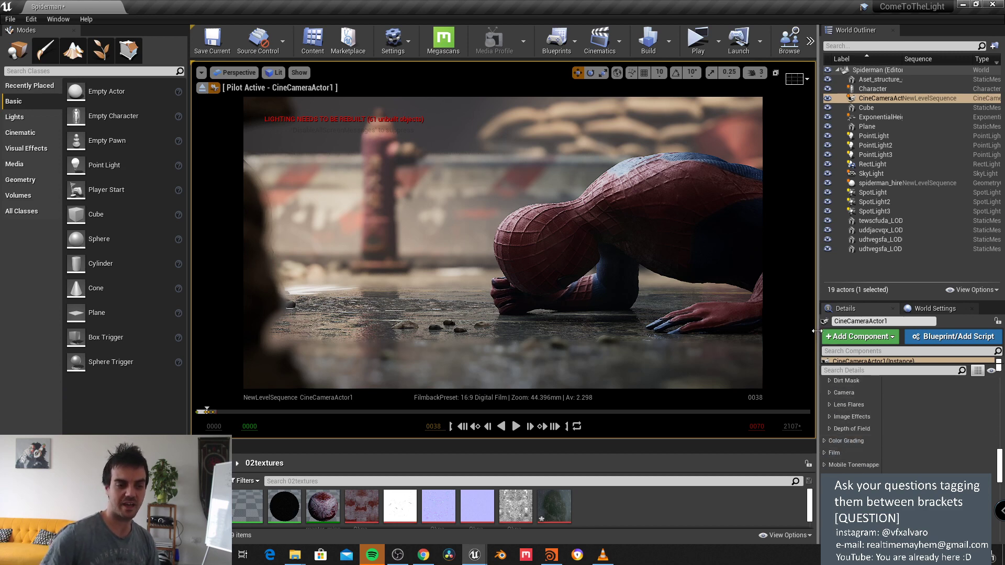
pyautogui.moveTo(818, 338); pyautogui.dragTo(751, 338)
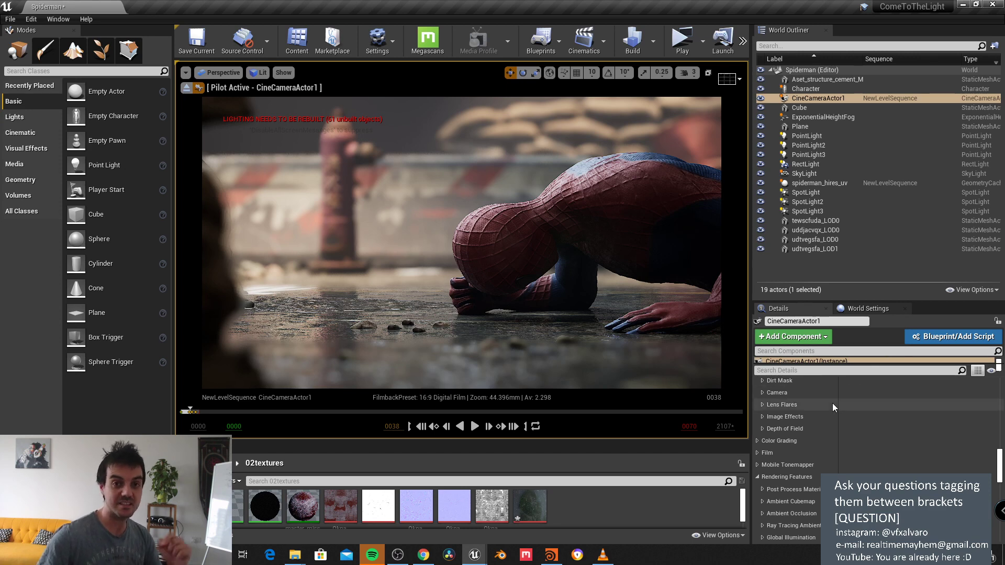
pyautogui.scroll(1, 832, 409)
pyautogui.scroll(4, 833, 421)
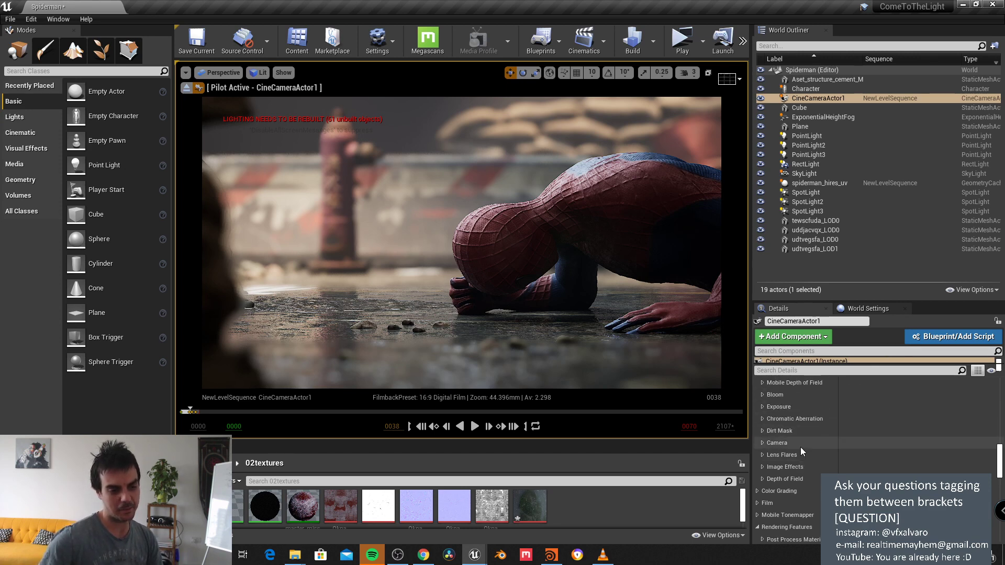
pyautogui.click(762, 428)
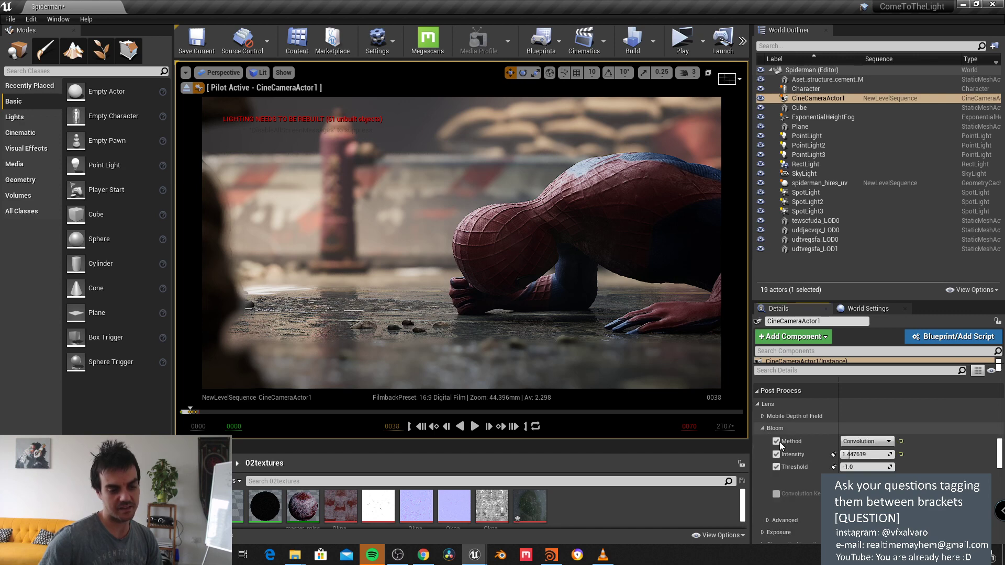
pyautogui.moveTo(864, 454); pyautogui.dragTo(905, 455)
pyautogui.scroll(-7, 831, 466)
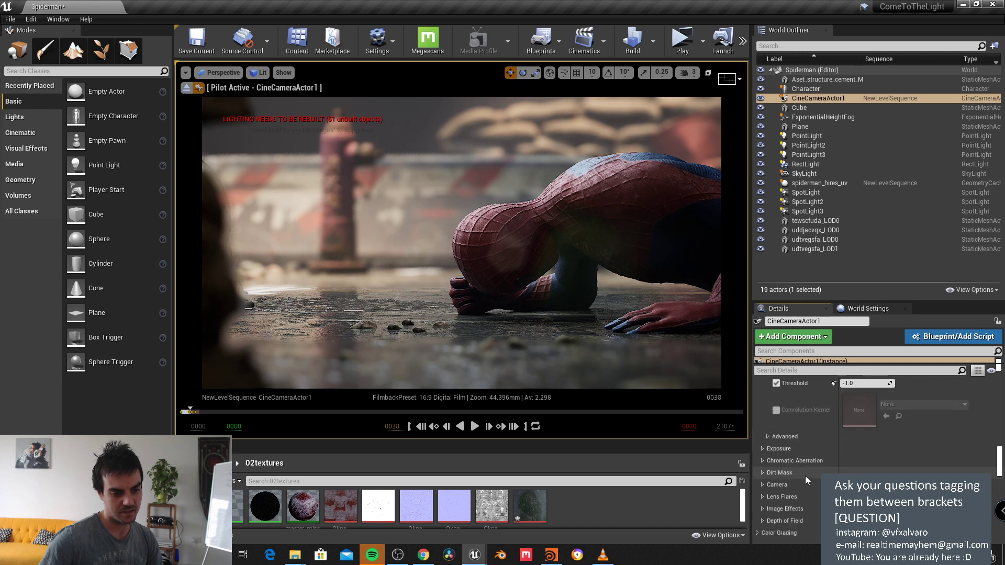
pyautogui.scroll(-2, 806, 473)
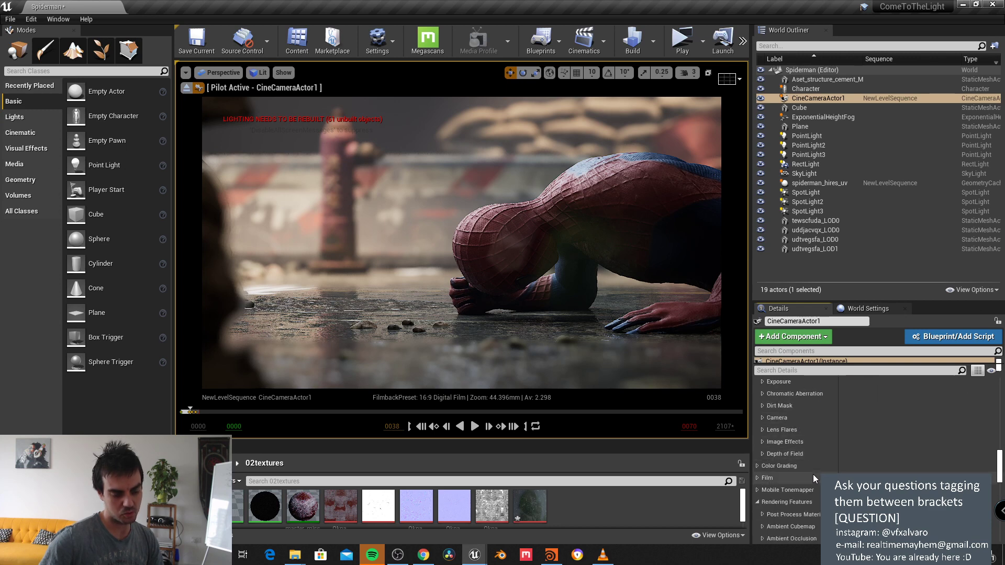
pyautogui.click(760, 469)
pyautogui.scroll(-2, 775, 470)
pyautogui.scroll(-2, 791, 473)
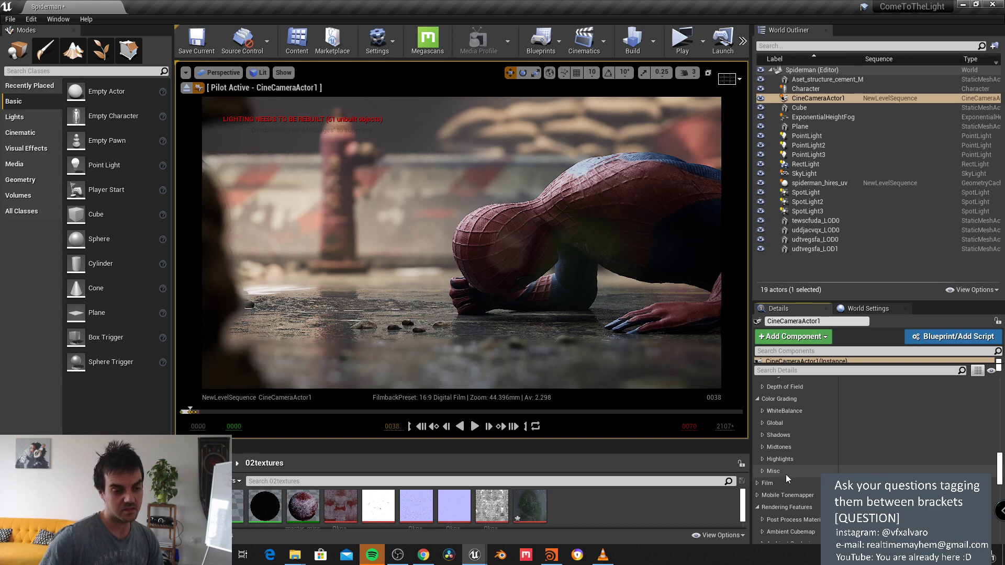
pyautogui.scroll(-2, 780, 469)
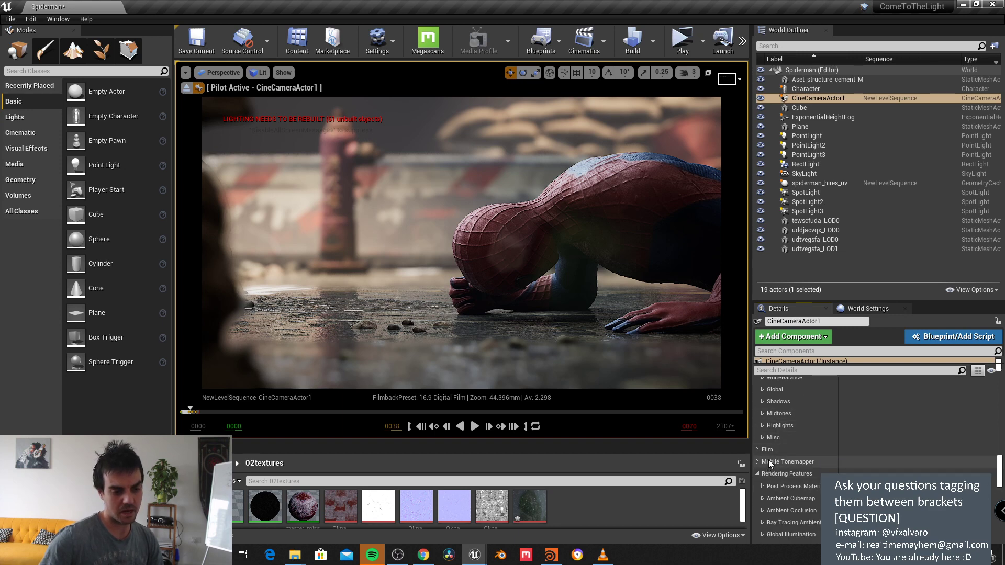
pyautogui.scroll(1, 769, 460)
pyautogui.click(757, 466)
pyautogui.scroll(-3, 811, 482)
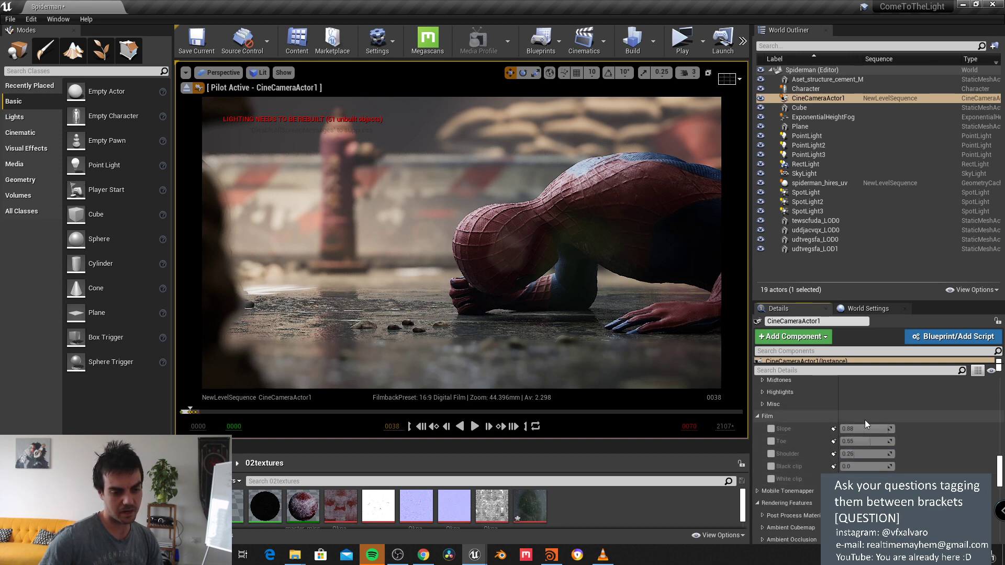
pyautogui.click(771, 429)
pyautogui.click(771, 441)
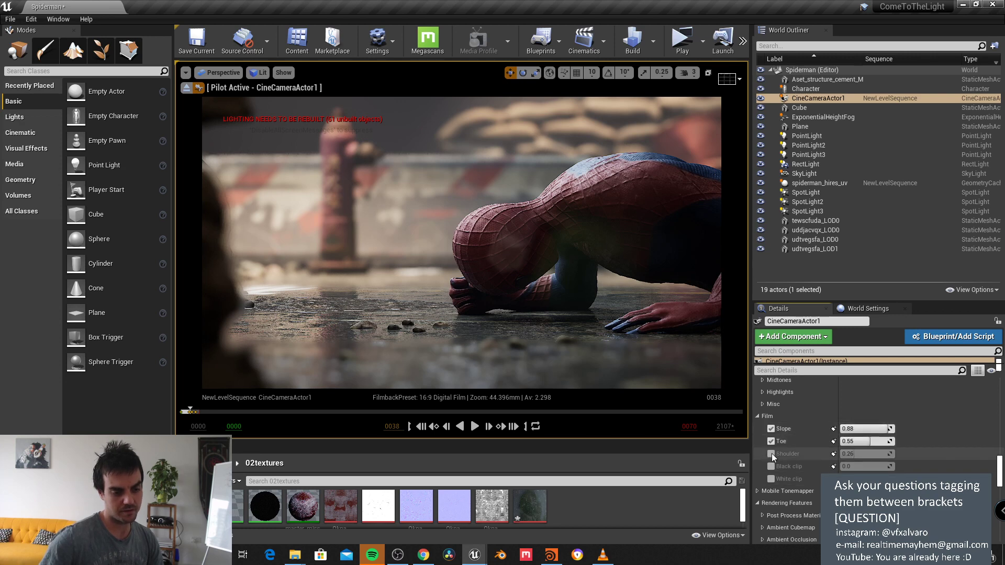
pyautogui.click(771, 454)
pyautogui.click(771, 467)
pyautogui.click(771, 478)
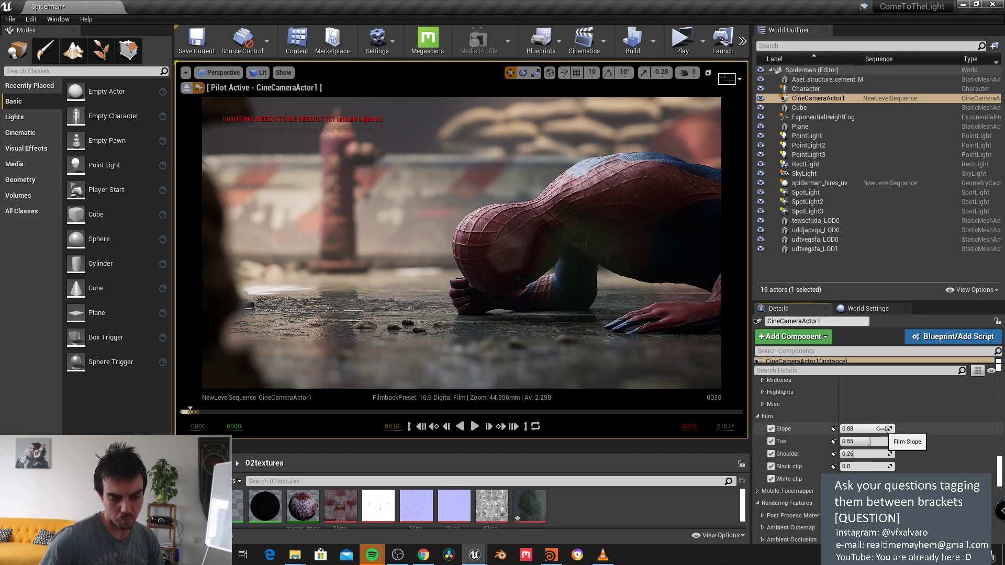
pyautogui.moveTo(884, 430); pyautogui.dragTo(855, 429)
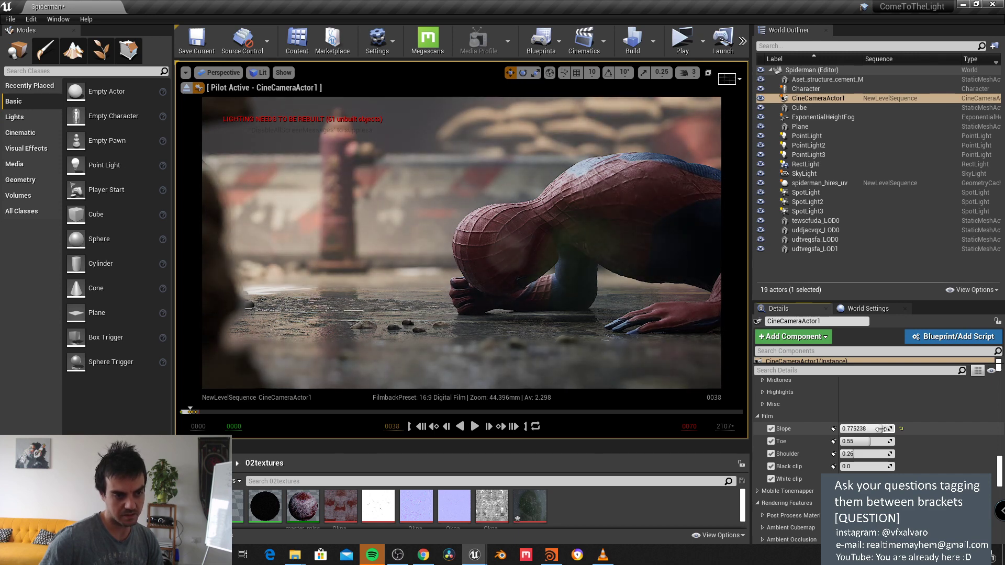
pyautogui.scroll(3, 855, 429)
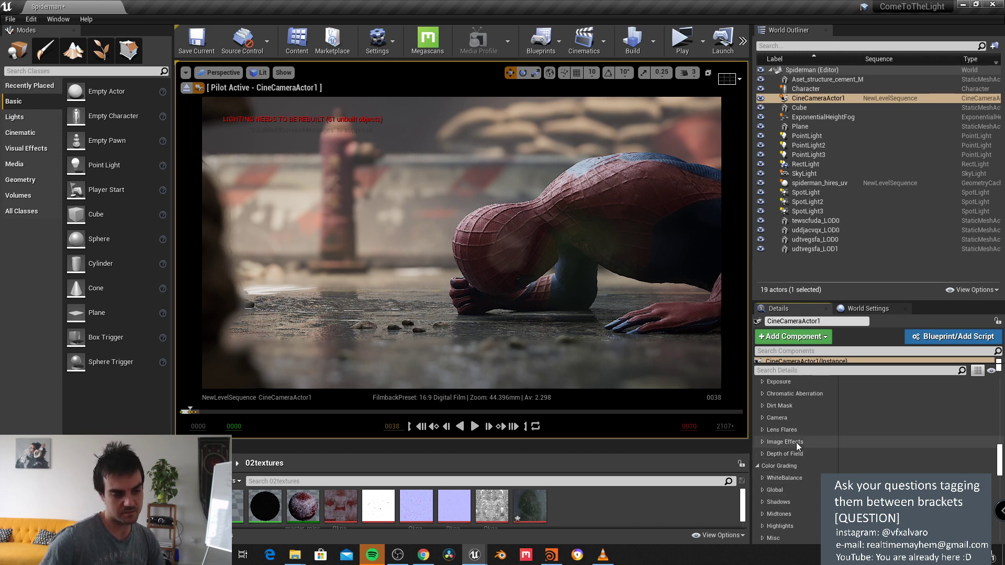
pyautogui.scroll(3, 804, 449)
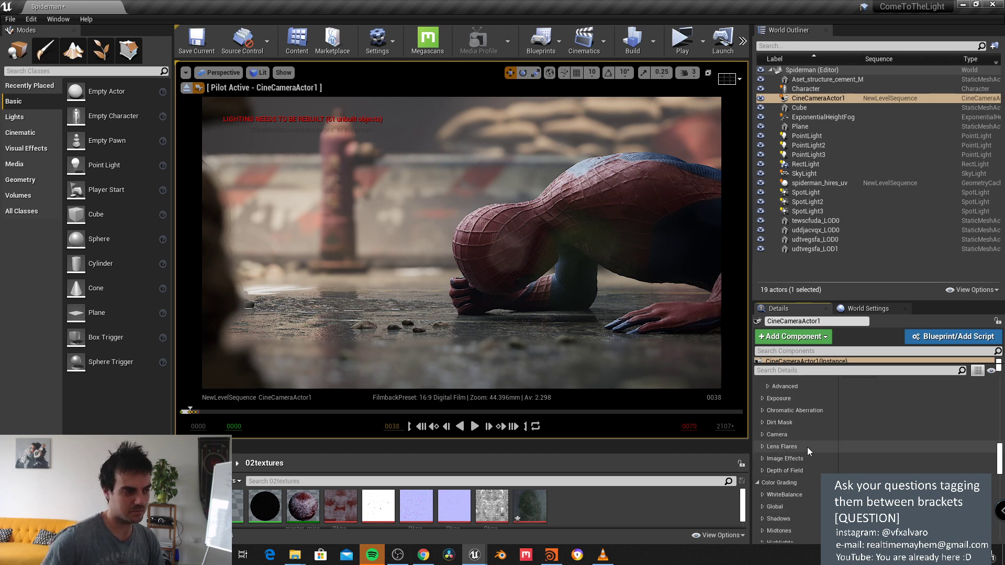
pyautogui.scroll(-1, 807, 447)
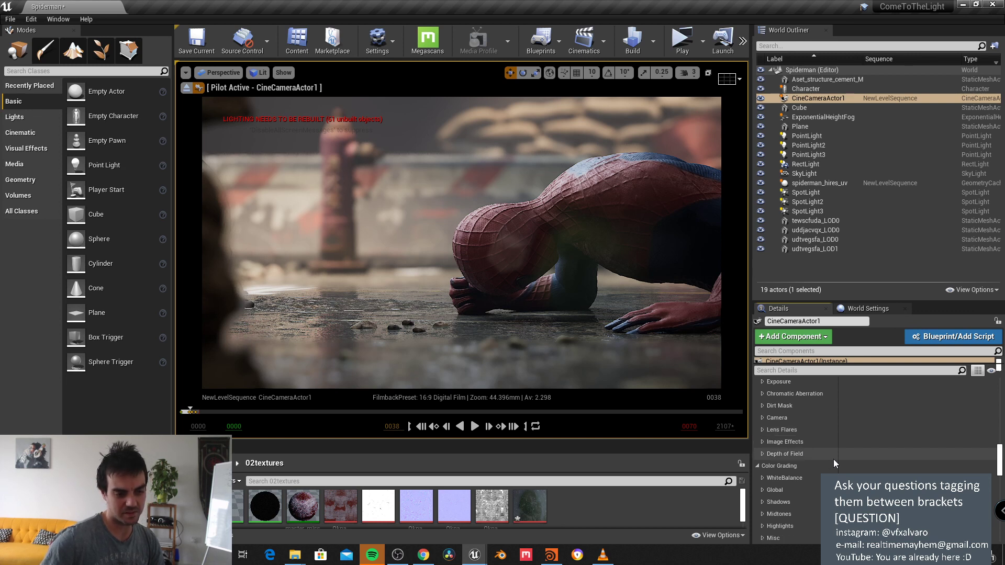
pyautogui.scroll(-1, 833, 460)
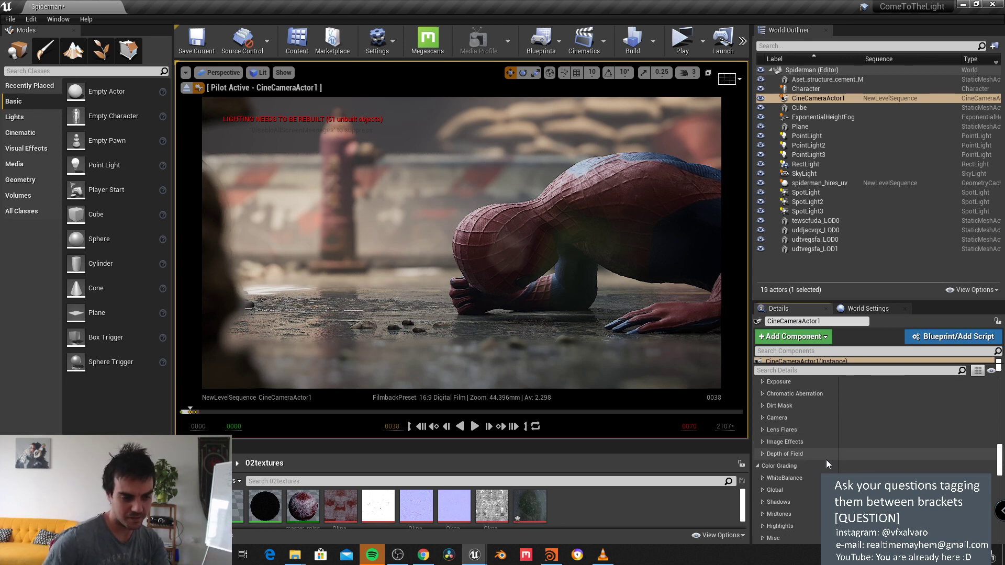
pyautogui.scroll(3, 823, 461)
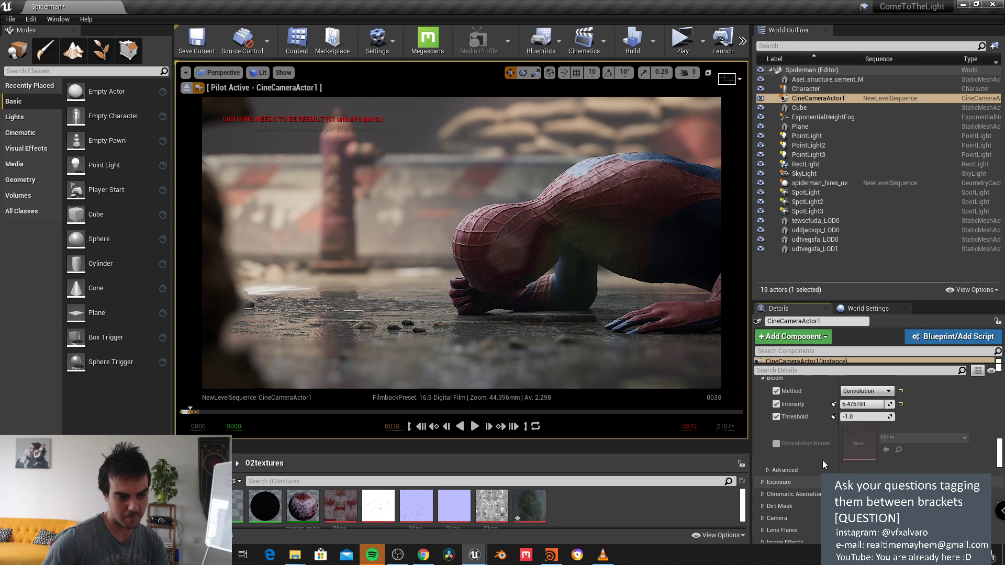
pyautogui.scroll(-5, 823, 463)
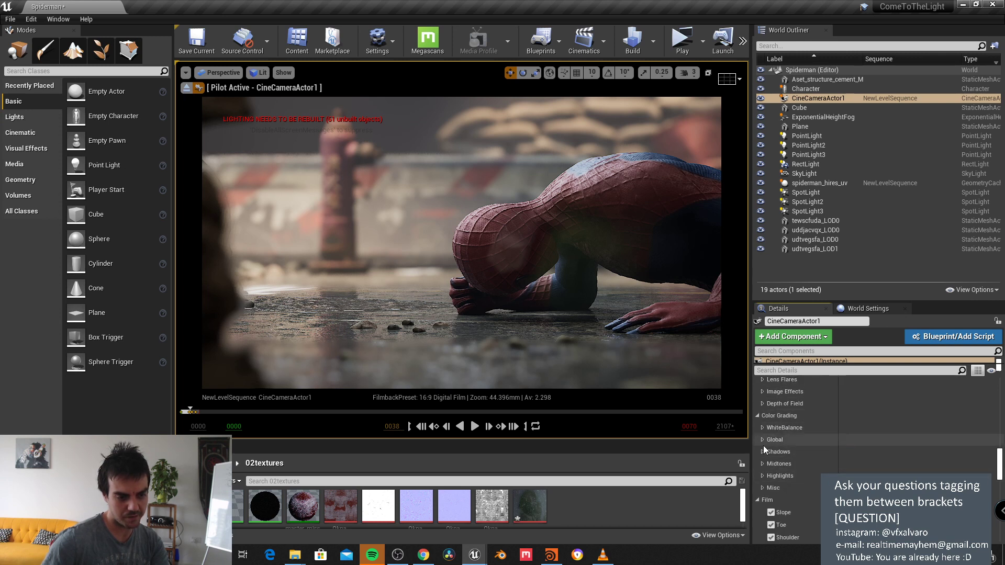
# Step: Enable Global Contrast and warm it to about R 1.14, G 1.03, B 0.76
pyautogui.click(762, 440)
pyautogui.scroll(-1, 777, 452)
pyautogui.click(767, 448)
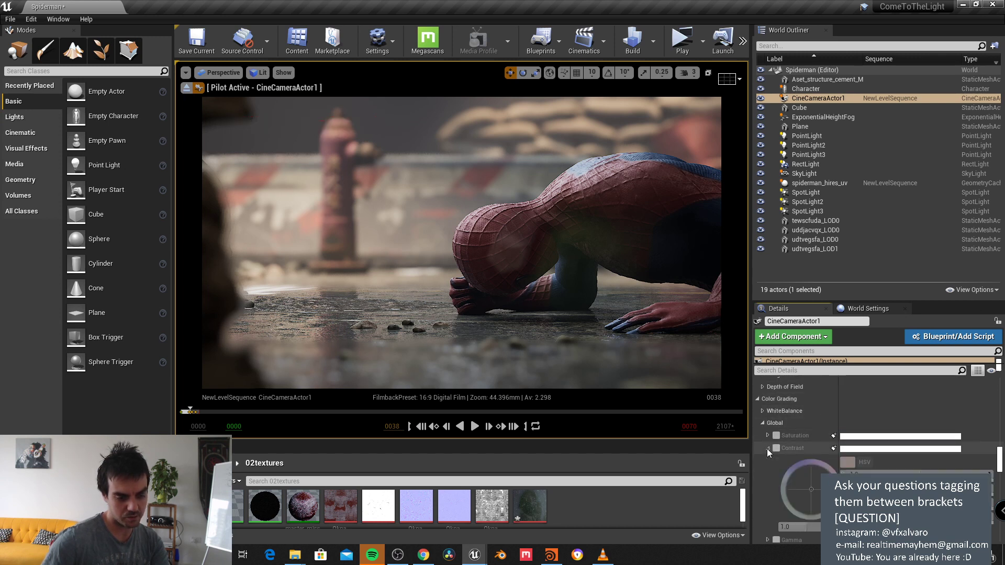
pyautogui.click(776, 449)
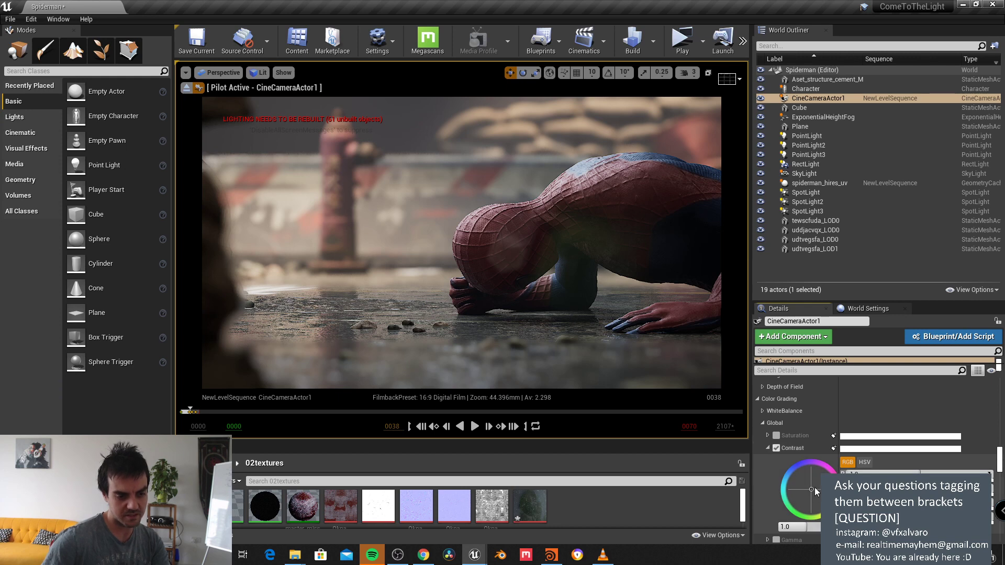
pyautogui.moveTo(819, 495); pyautogui.dragTo(813, 493)
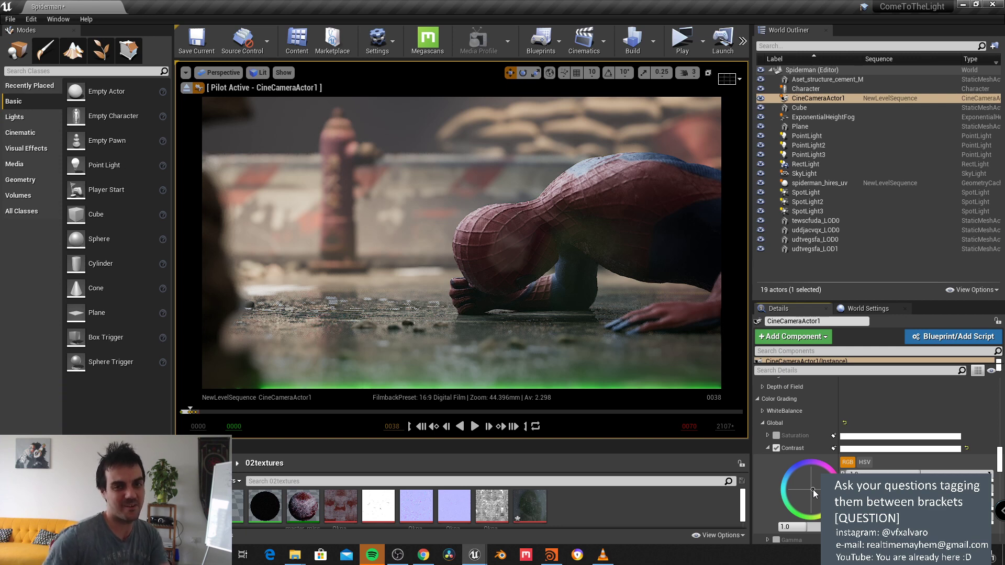
pyautogui.moveTo(812, 491); pyautogui.dragTo(814, 495)
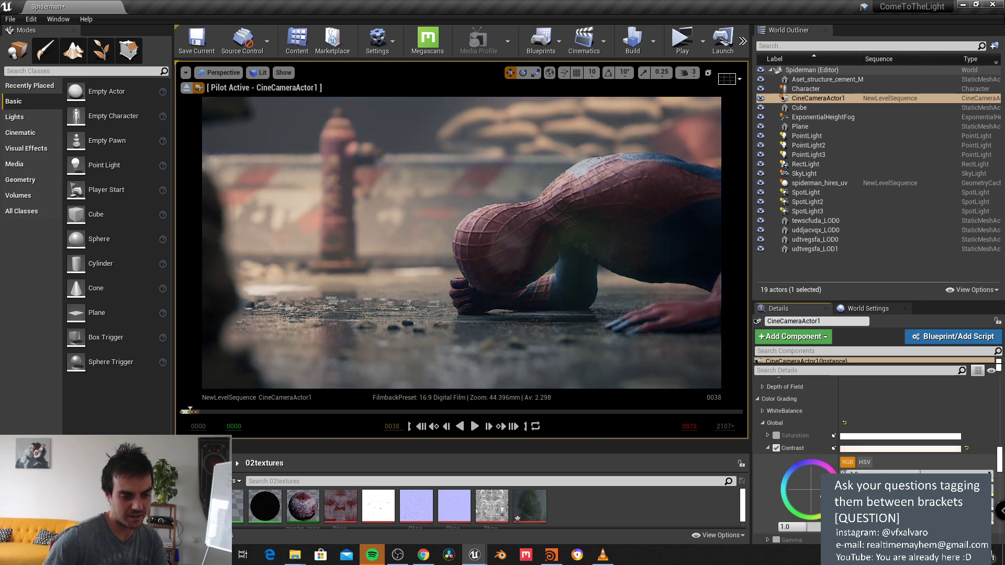
pyautogui.moveTo(919, 474)
pyautogui.mouseDown()
pyautogui.moveTo(932, 474)
pyautogui.moveTo(929, 488)
pyautogui.mouseUp()
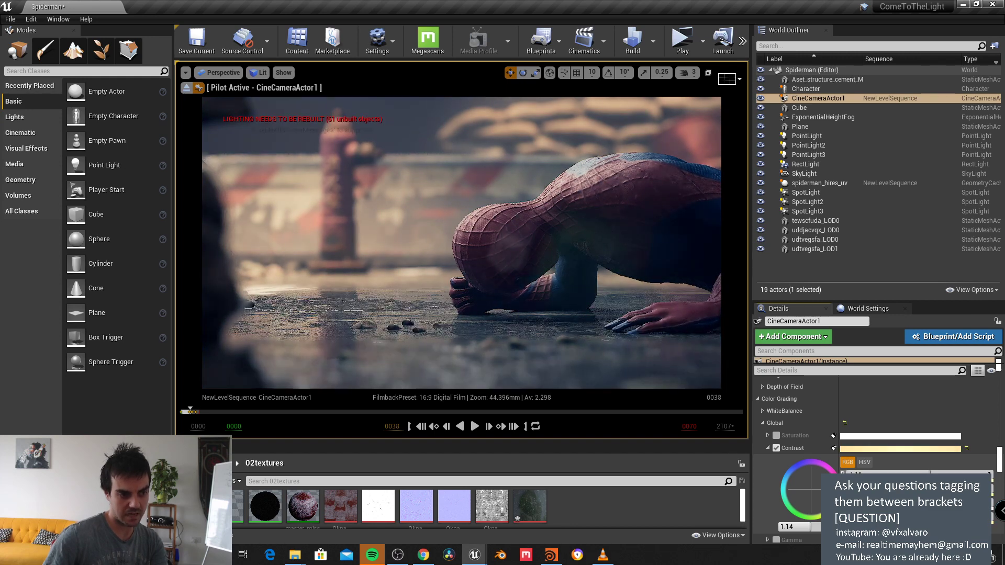
# Step: Toggle the Contrast override off and on to compare, leaving it enabled
pyautogui.click(775, 448)
pyautogui.click(776, 447)
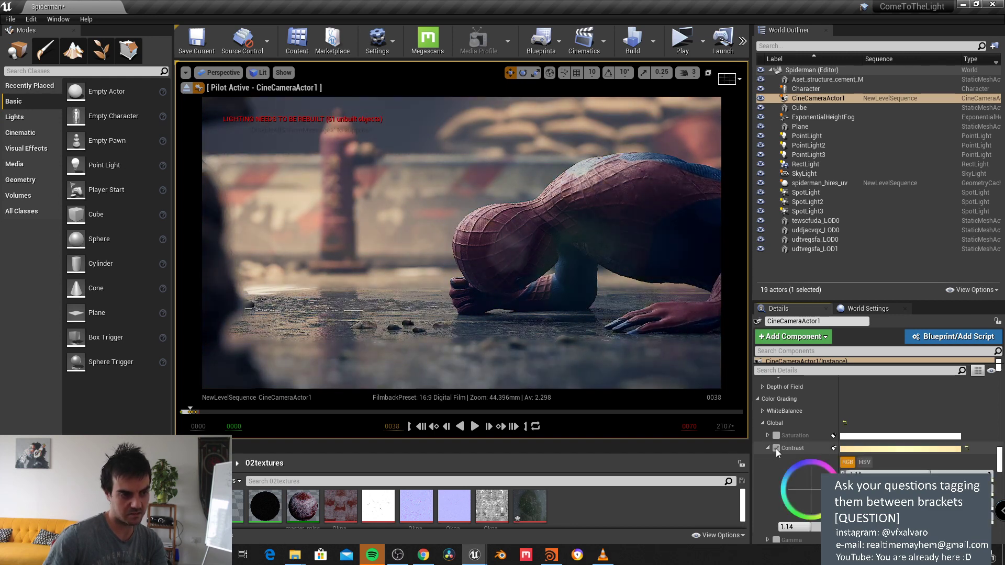
pyautogui.click(776, 448)
pyautogui.click(776, 448)
pyautogui.click(775, 448)
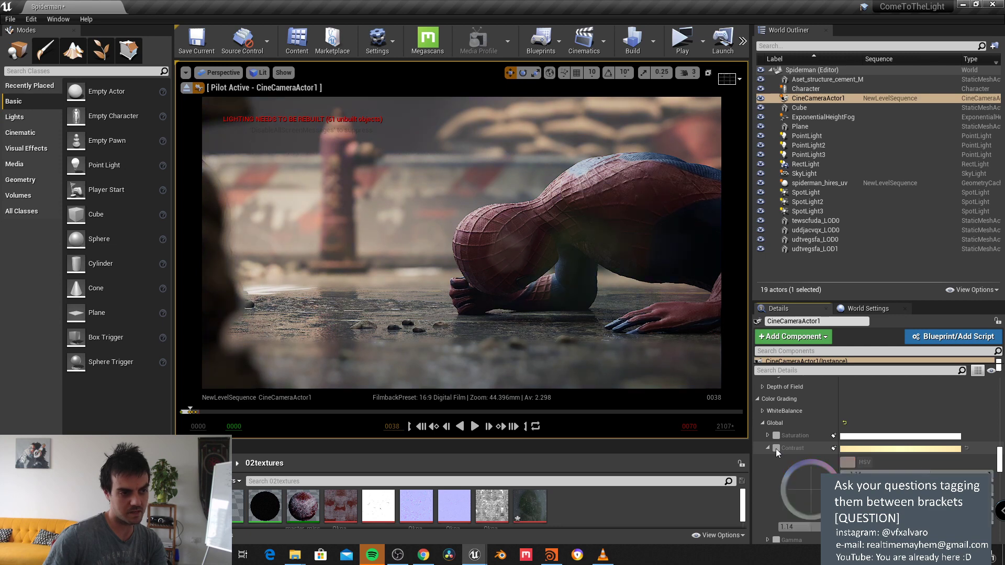
pyautogui.click(776, 448)
pyautogui.click(776, 448)
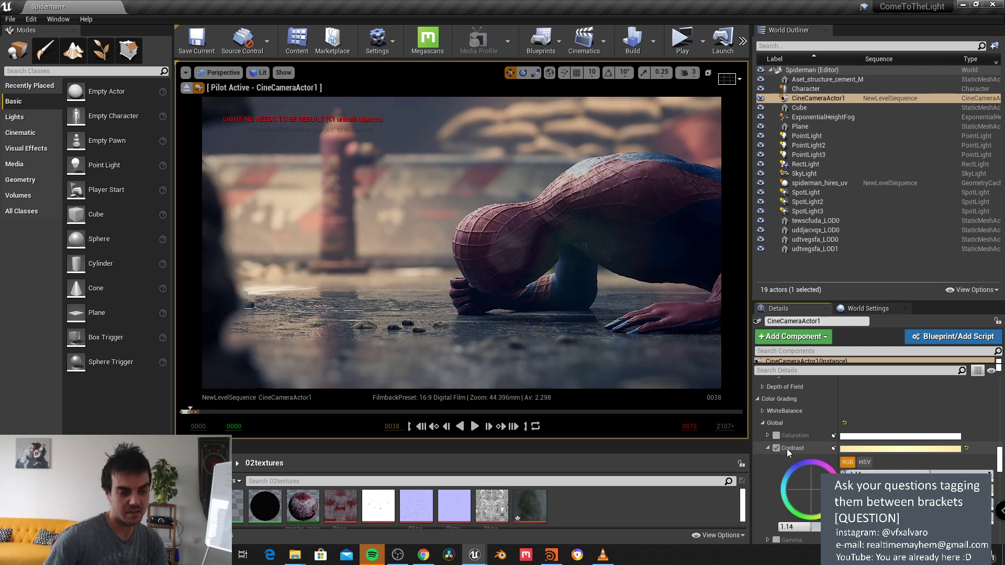
pyautogui.scroll(-1, 785, 439)
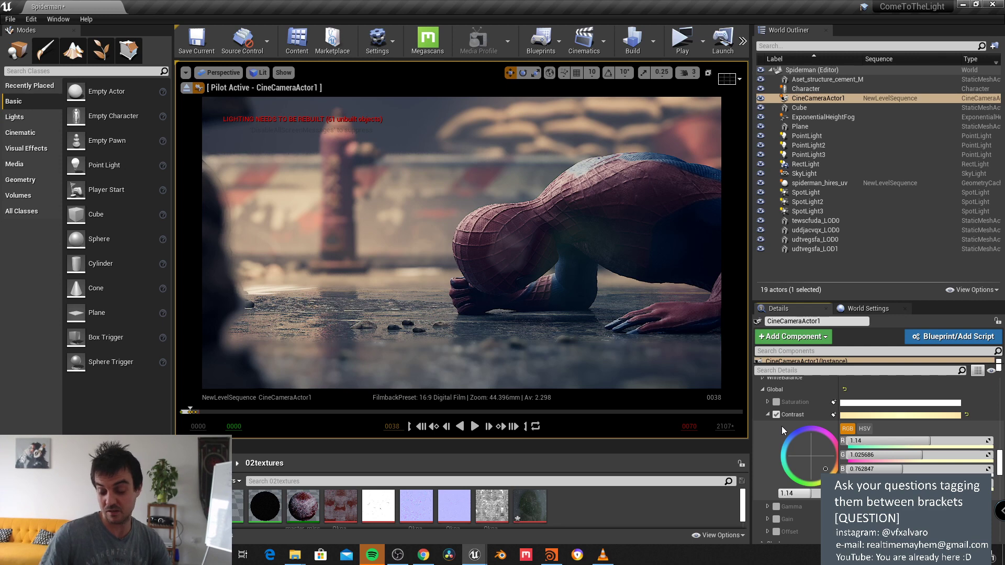
# Step: Raise Global Saturation's red channel to 1.07 and widen the camera viewport
pyautogui.scroll(-2, 780, 426)
pyautogui.scroll(3, 774, 404)
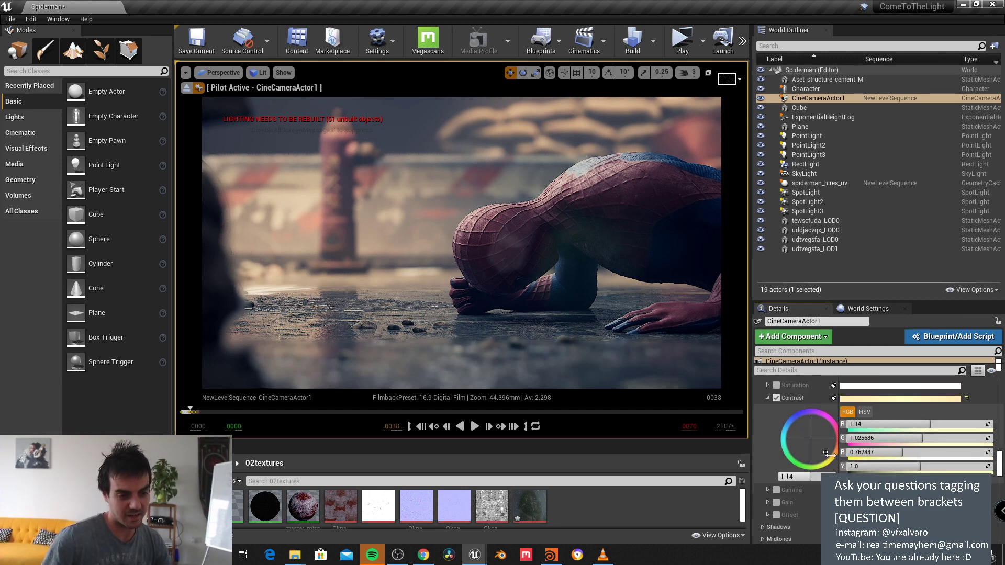
pyautogui.click(767, 418)
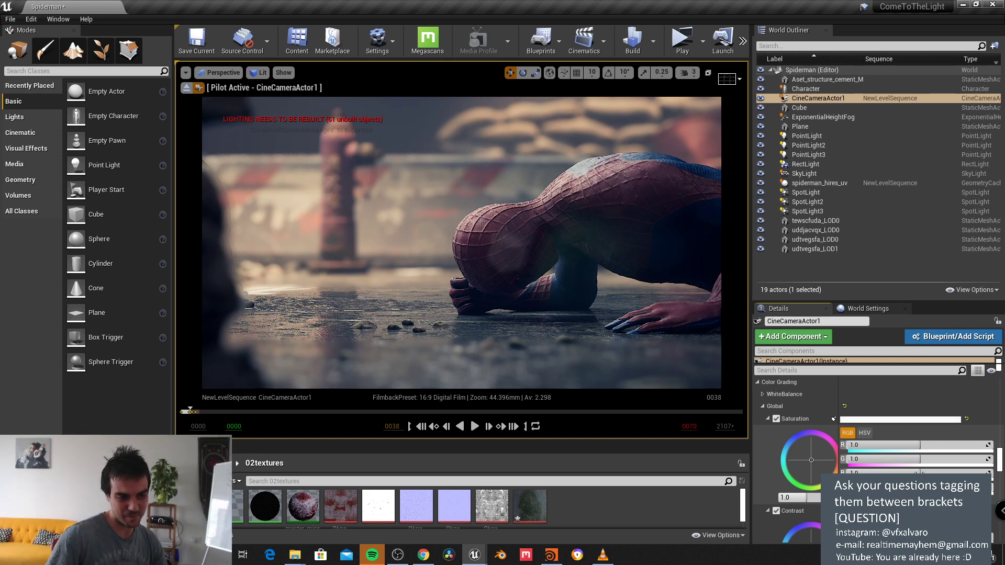
pyautogui.moveTo(920, 445)
pyautogui.mouseDown()
pyautogui.moveTo(946, 445)
pyautogui.moveTo(924, 445)
pyautogui.mouseUp()
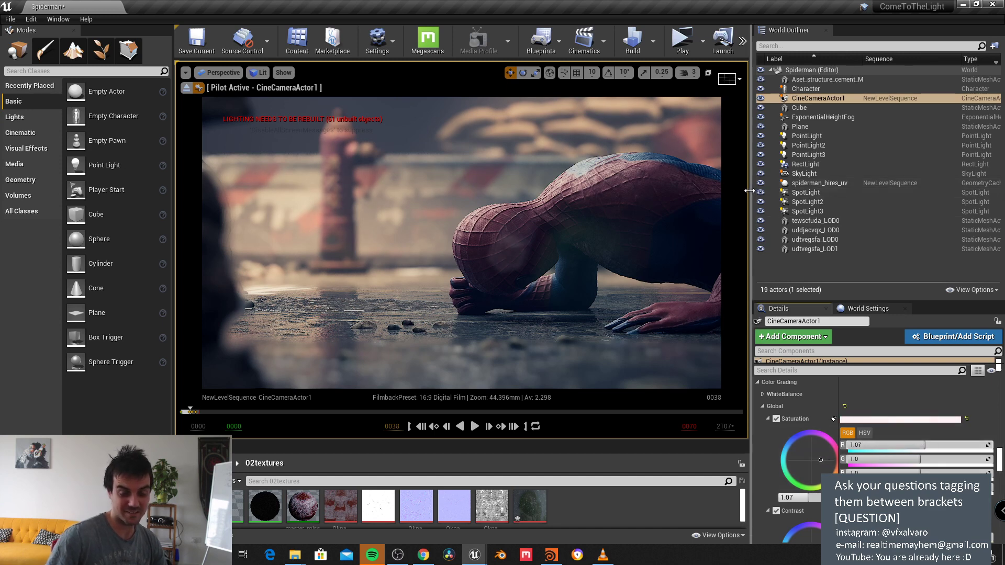
pyautogui.moveTo(750, 191); pyautogui.dragTo(769, 192)
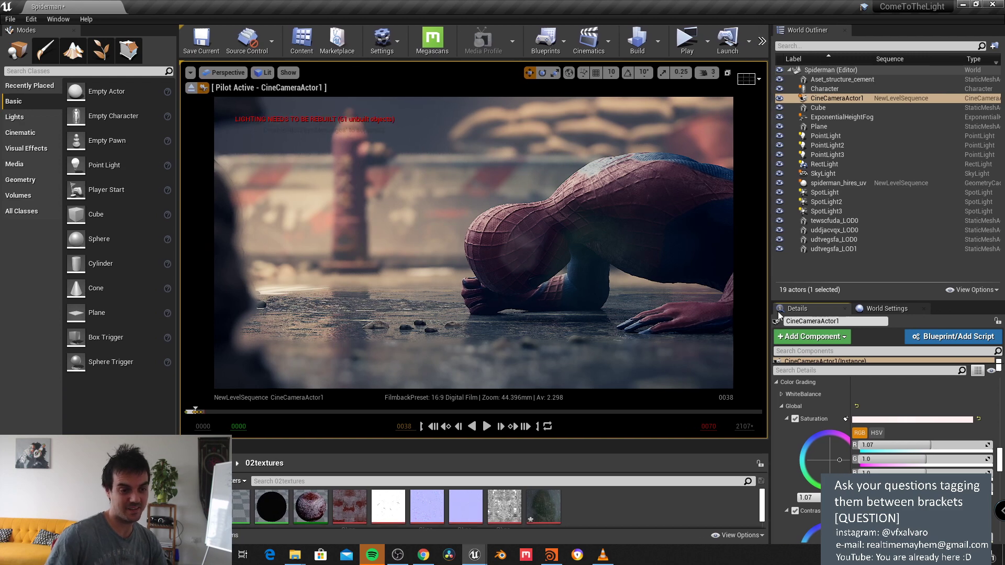
pyautogui.scroll(-1, 847, 421)
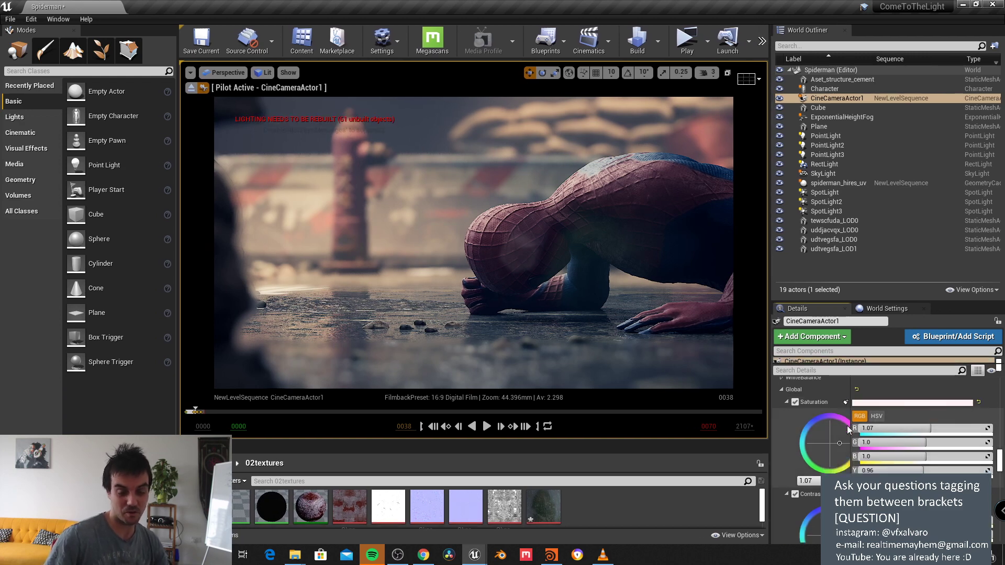
pyautogui.scroll(-5, 846, 438)
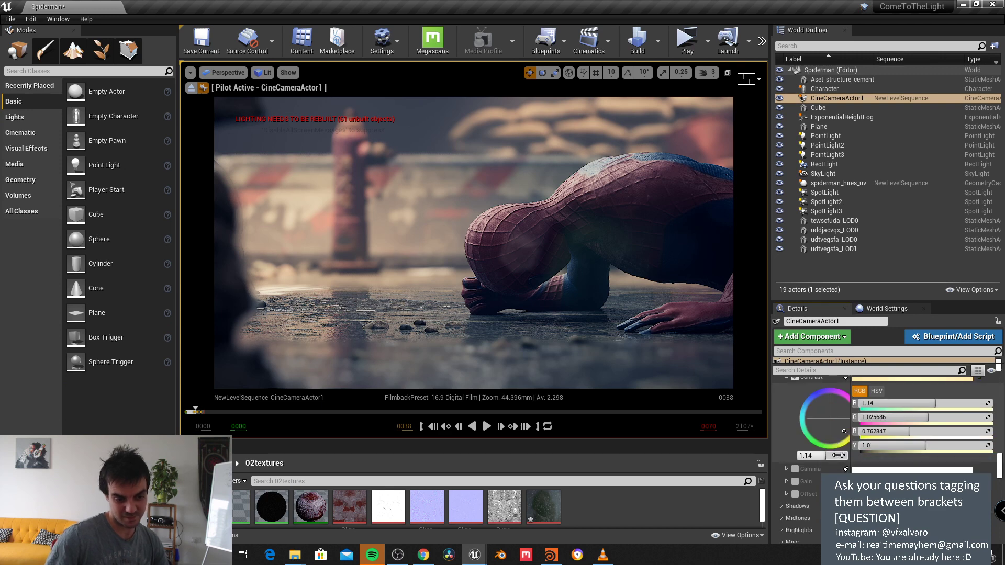
pyautogui.scroll(-1, 793, 483)
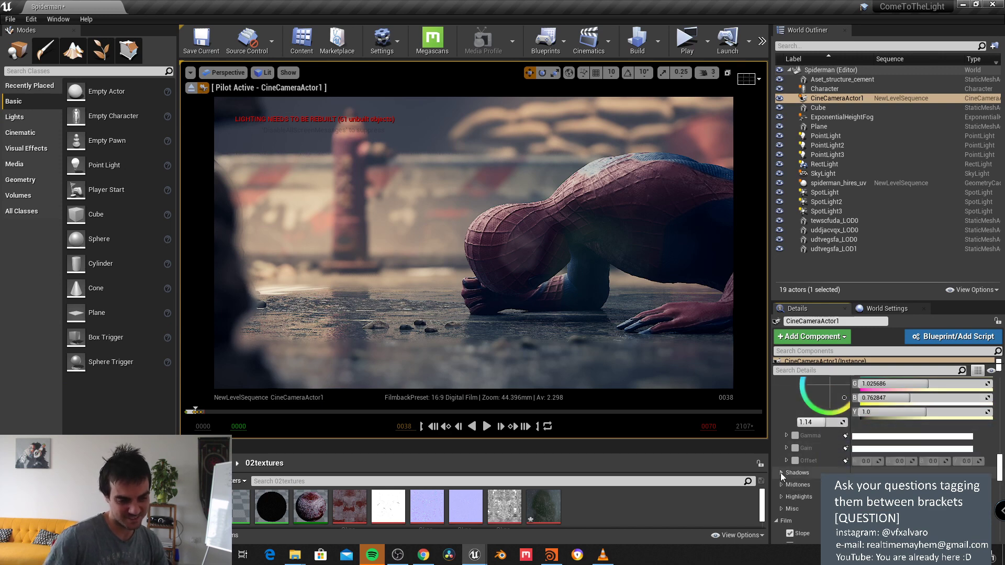
# Step: Enable Shadows Gamma on the camera and lift it to 1.03
pyautogui.click(781, 472)
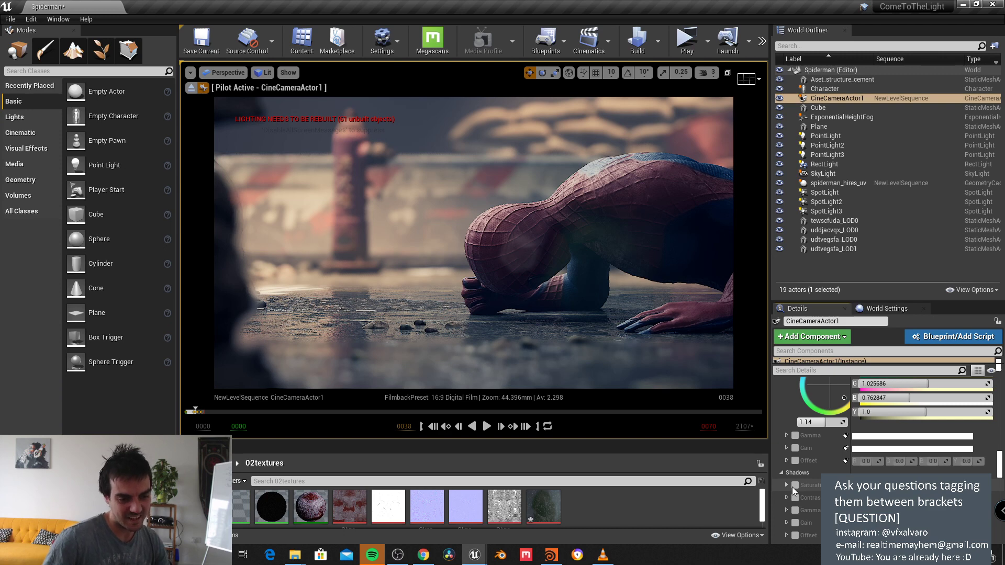
pyautogui.scroll(-2, 790, 485)
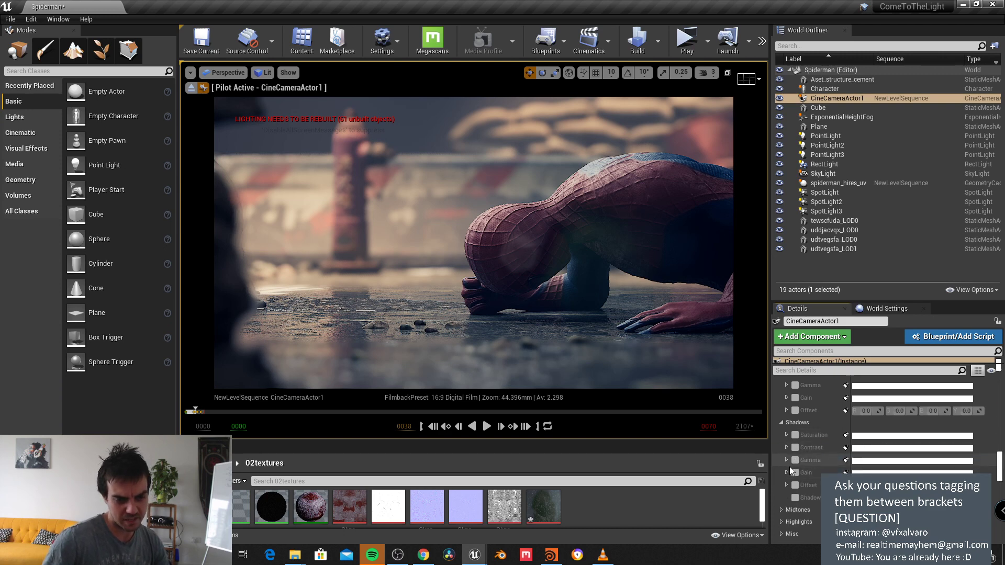
pyautogui.click(796, 462)
pyautogui.click(785, 459)
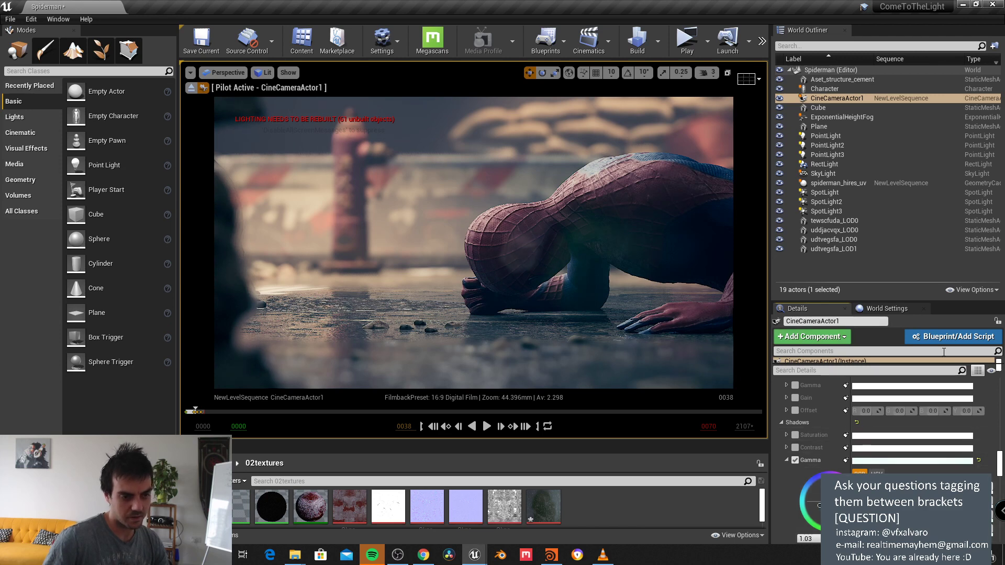
pyautogui.scroll(-5, 888, 443)
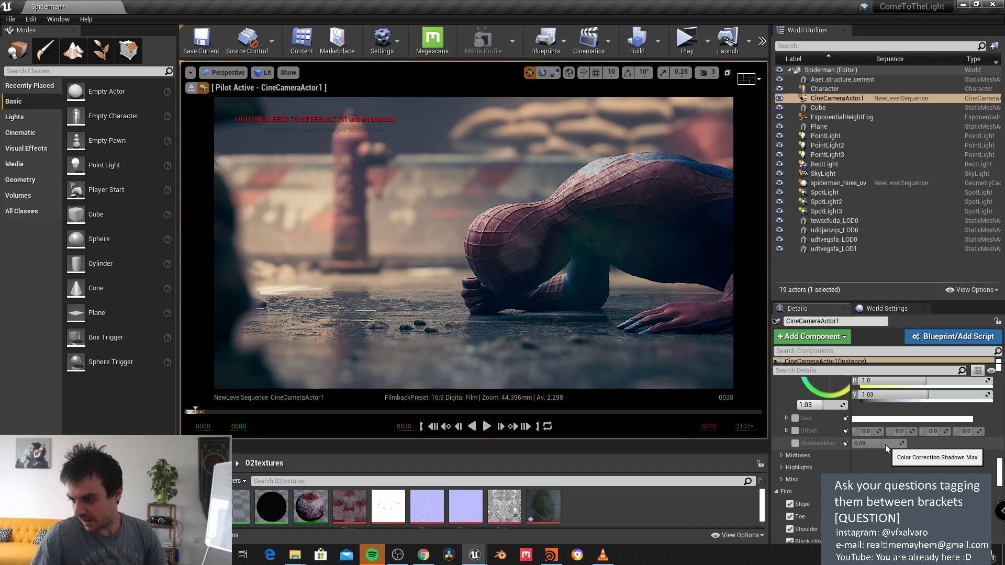
pyautogui.scroll(8, 885, 445)
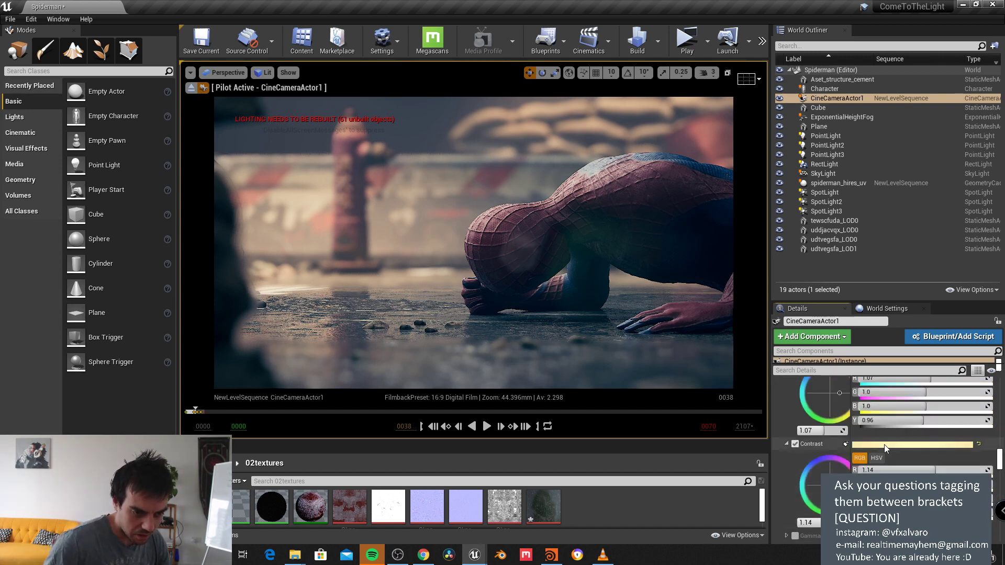
pyautogui.scroll(3, 885, 448)
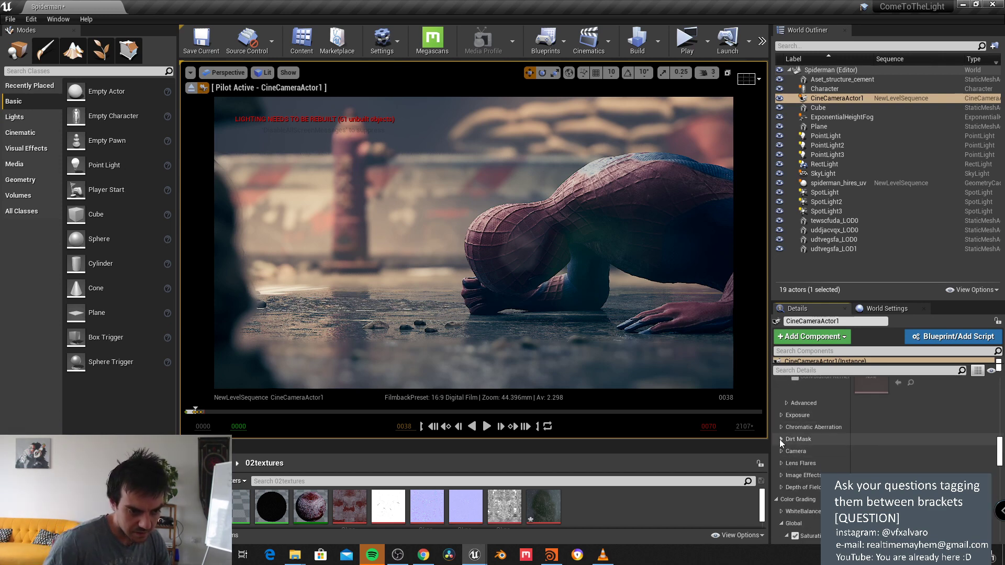
# Step: Assign the unnamed_1 texture as the camera's Dirt Mask and enable its intensity
pyautogui.click(780, 440)
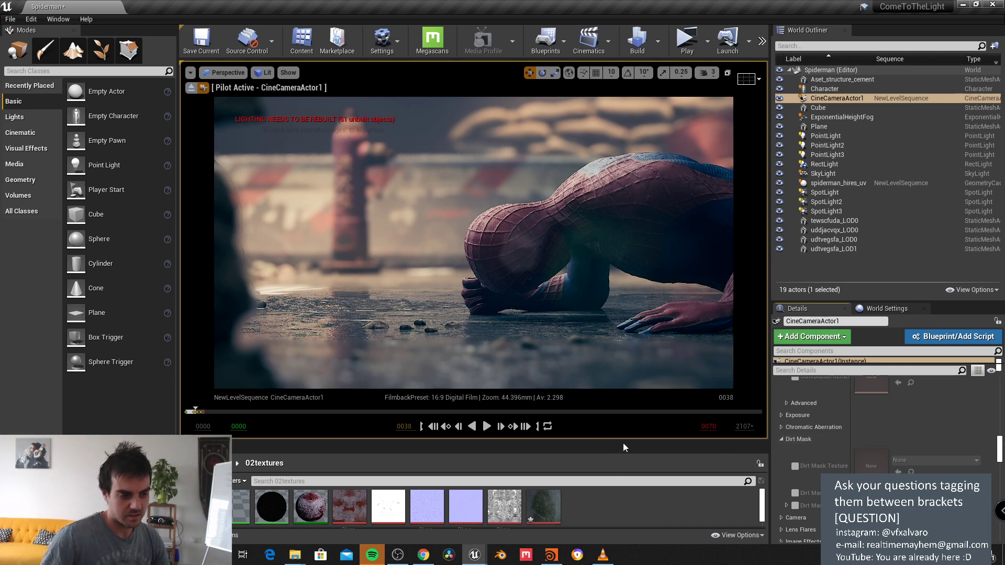
pyautogui.moveTo(624, 441); pyautogui.dragTo(628, 415)
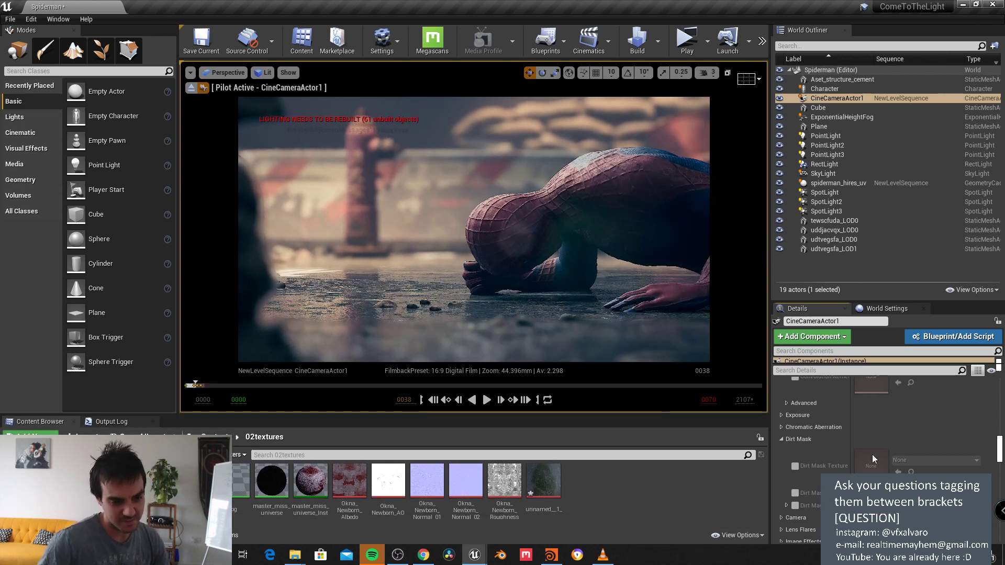
pyautogui.click(792, 463)
pyautogui.moveTo(543, 480); pyautogui.dragTo(869, 471)
pyautogui.click(795, 493)
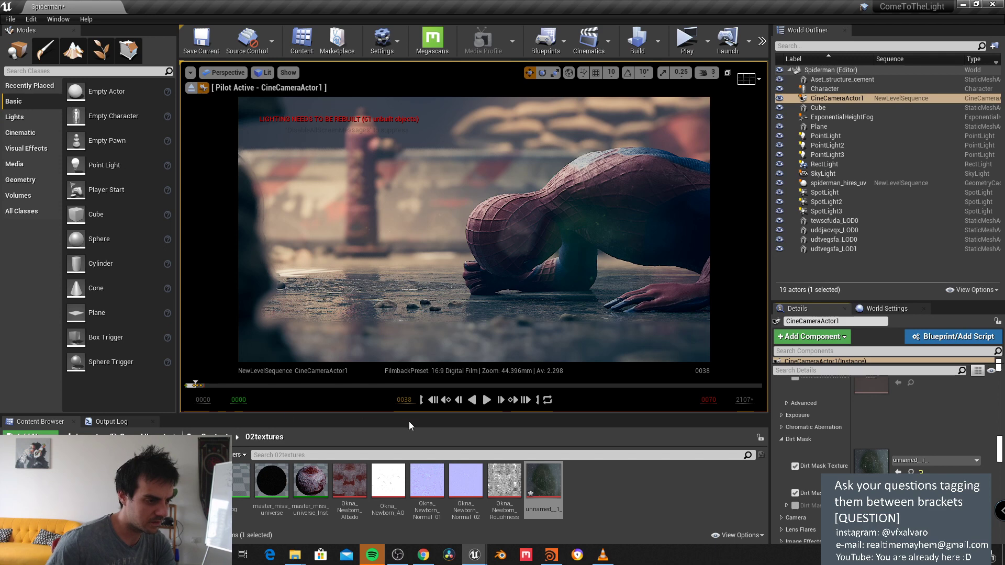
# Step: Enlarge the viewport and play, then pause, the sequence to preview the grade
pyautogui.moveTo(422, 417); pyautogui.dragTo(314, 497)
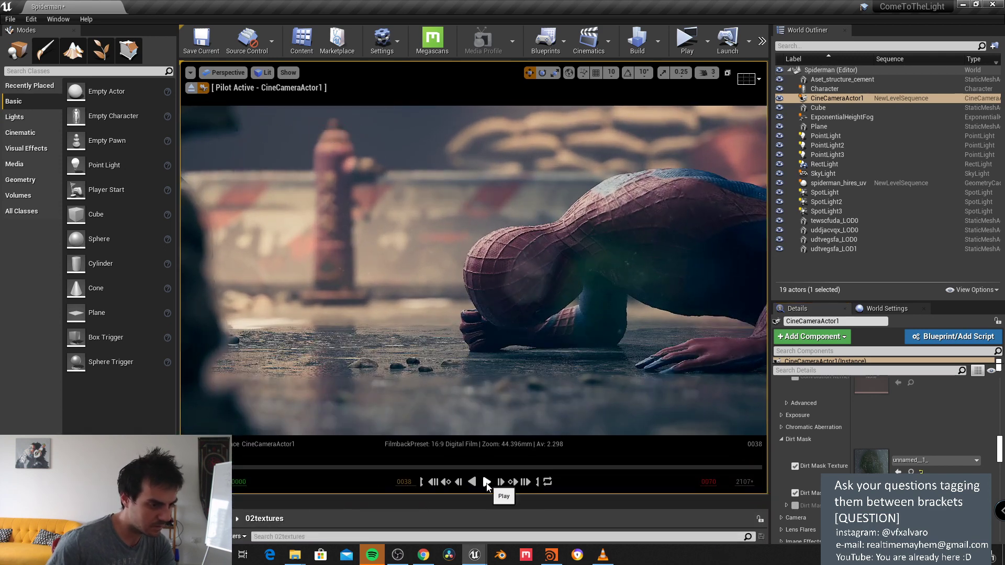
pyautogui.click(487, 482)
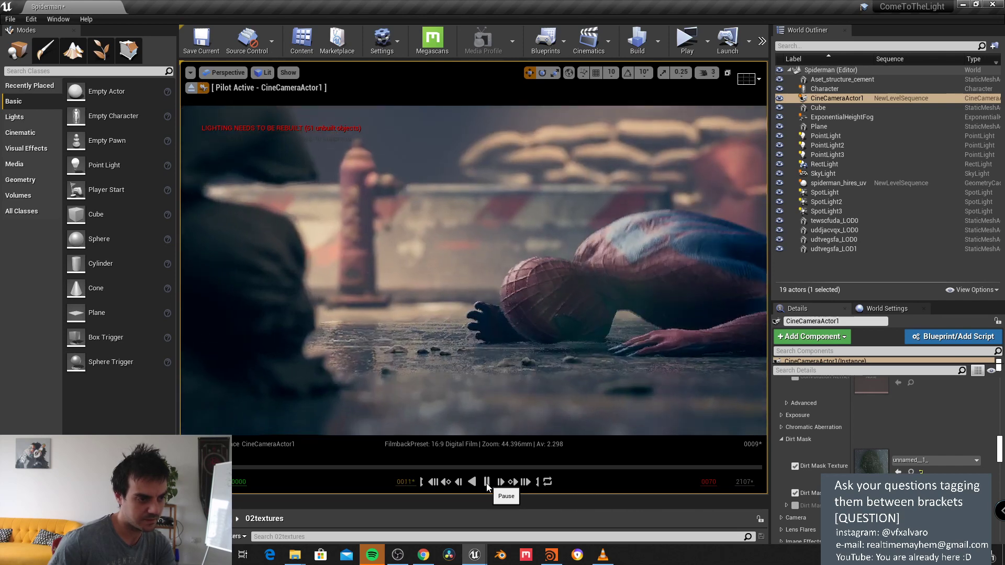
pyautogui.click(486, 482)
pyautogui.moveTo(520, 497); pyautogui.dragTo(520, 388)
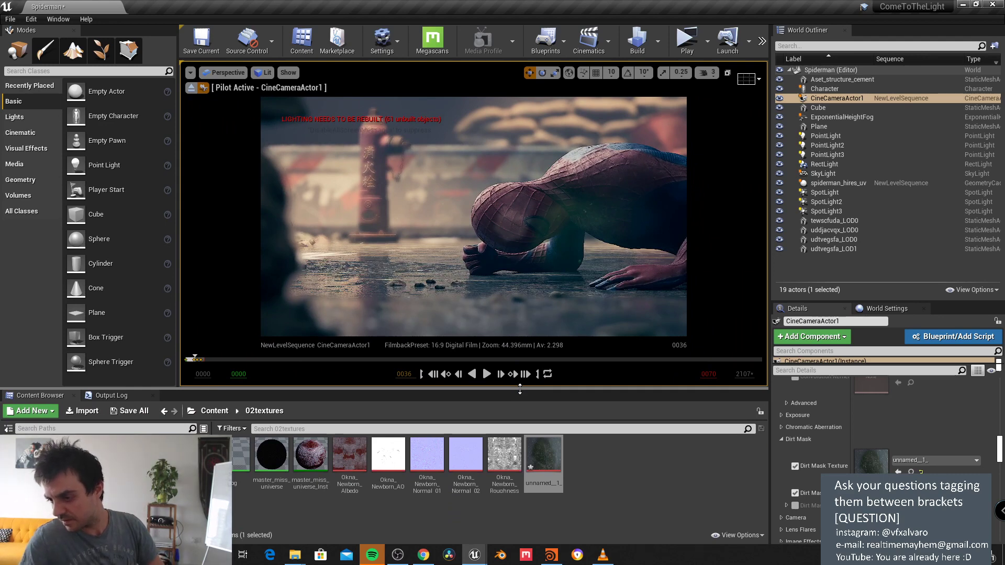
# Step: Create a new camera folder in the Content Browser
pyautogui.click(602, 475)
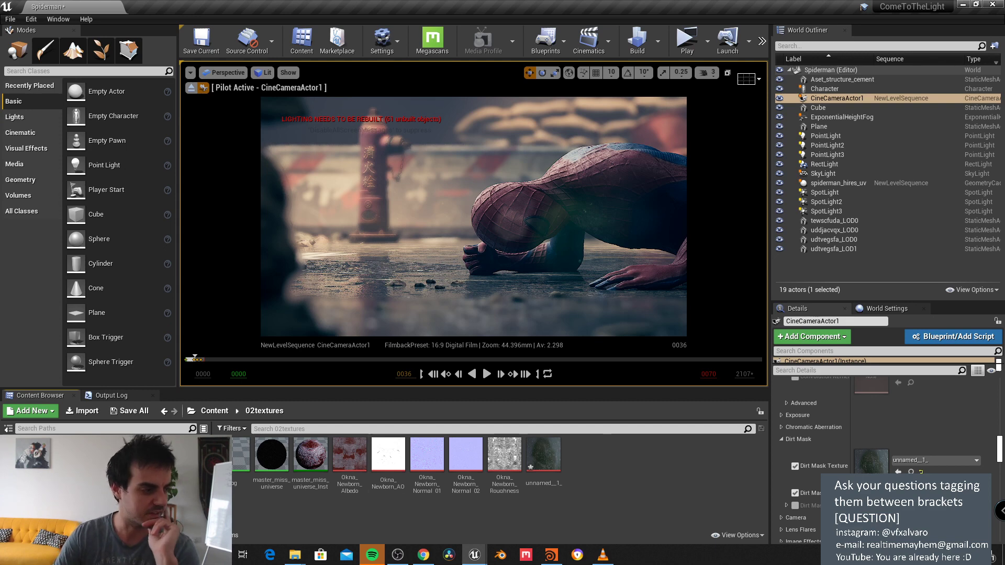
pyautogui.click(40, 451)
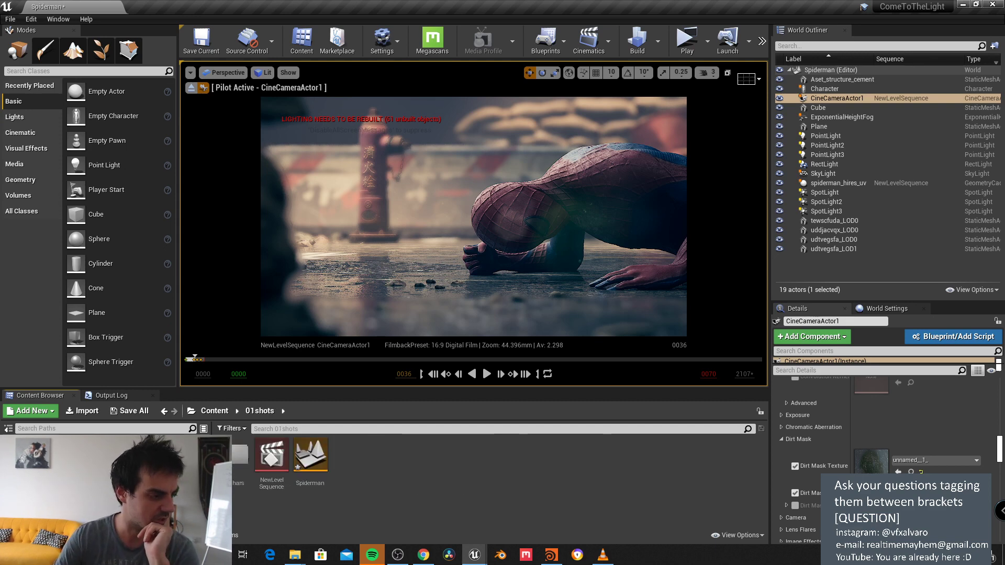
pyautogui.rightClick(47, 442)
pyautogui.click(89, 214)
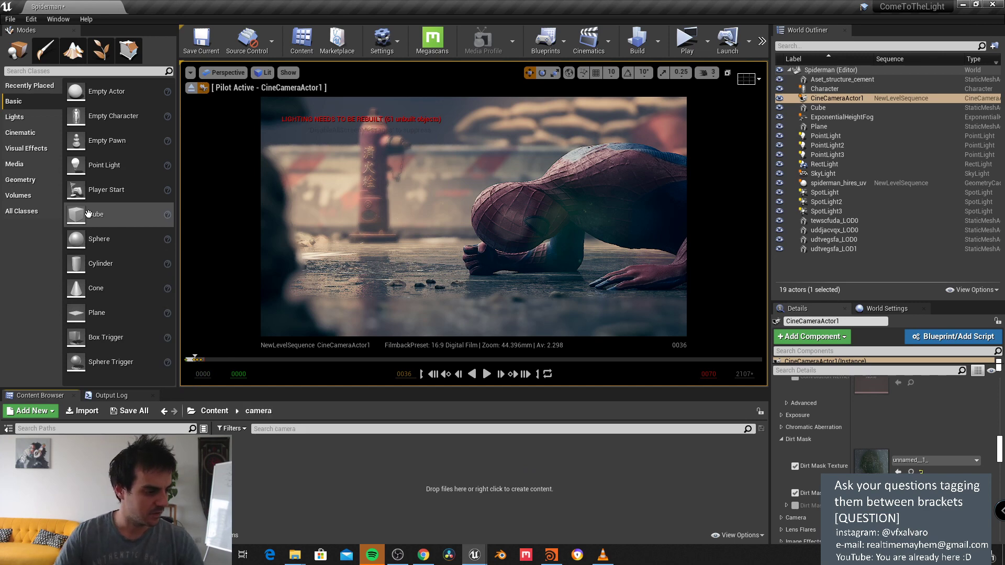
# Step: Create a CameraShake Blueprint named mybeautifulshakeforallofyou in the camera folder
pyautogui.rightClick(345, 481)
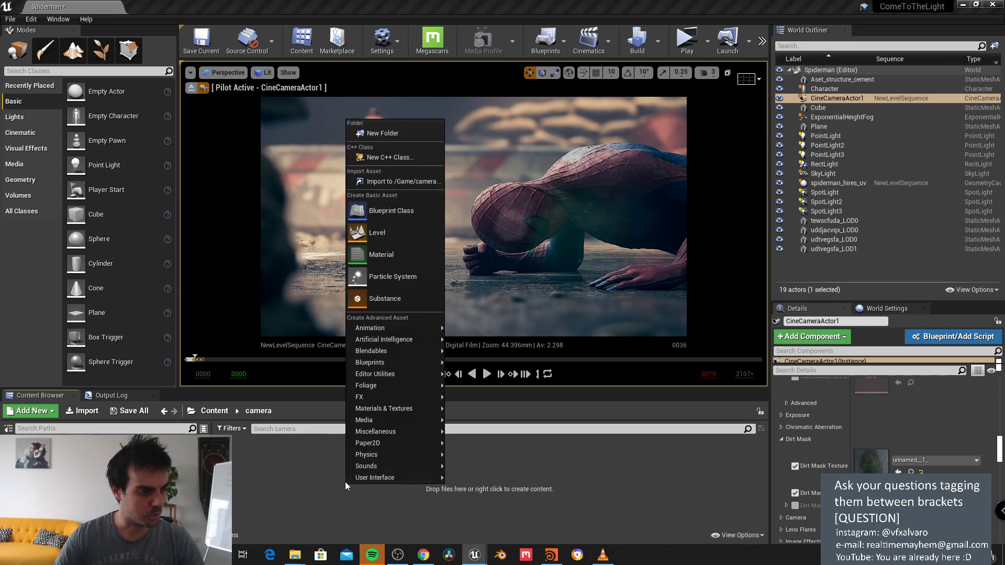
pyautogui.click(402, 212)
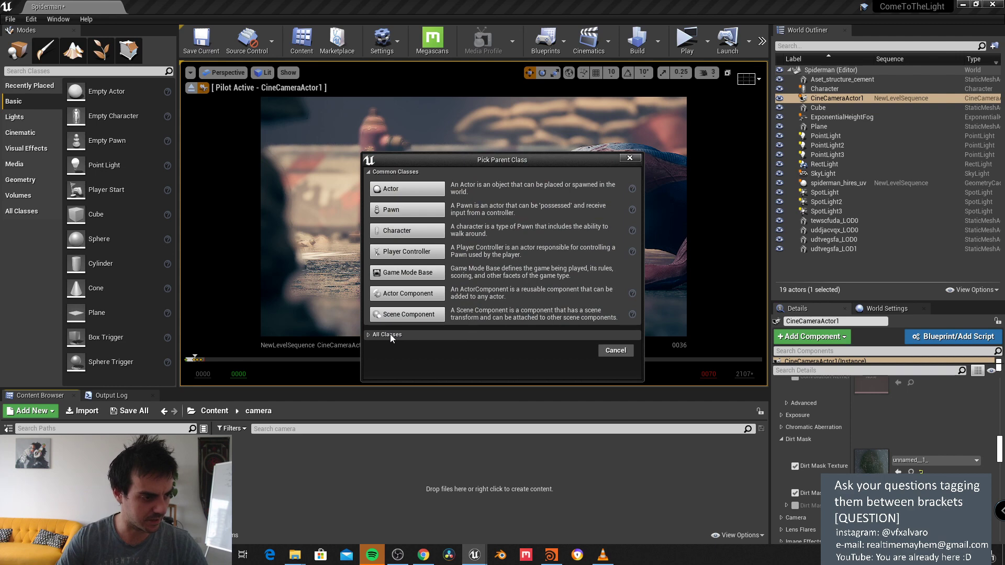
pyautogui.click(390, 335)
pyautogui.write('sha')
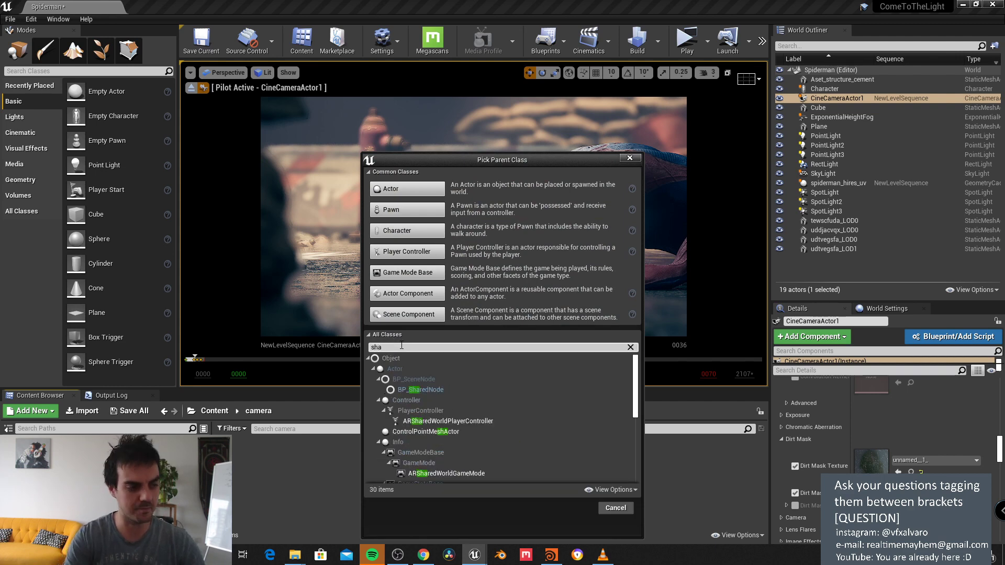
pyautogui.write('ke')
pyautogui.click(439, 391)
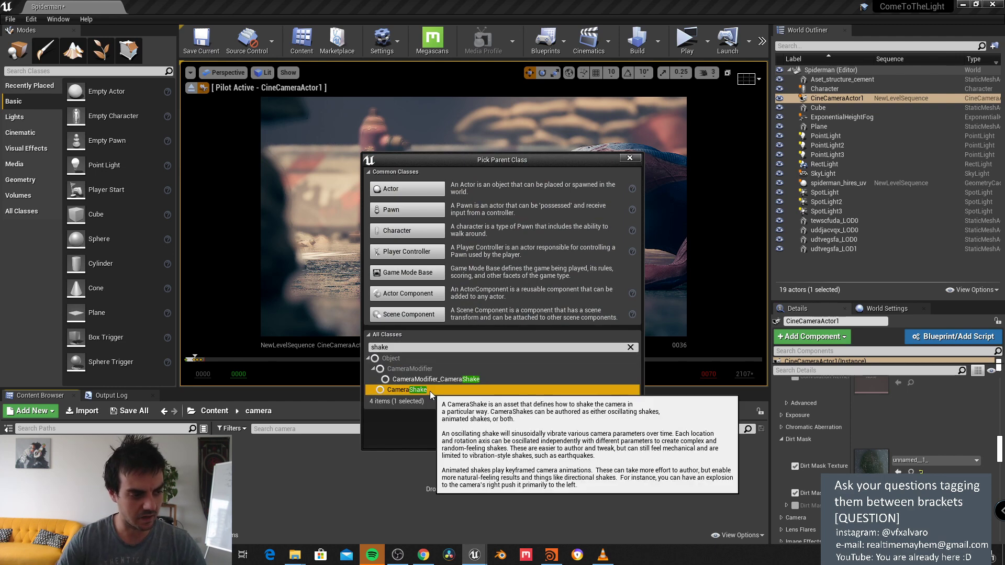
pyautogui.click(580, 419)
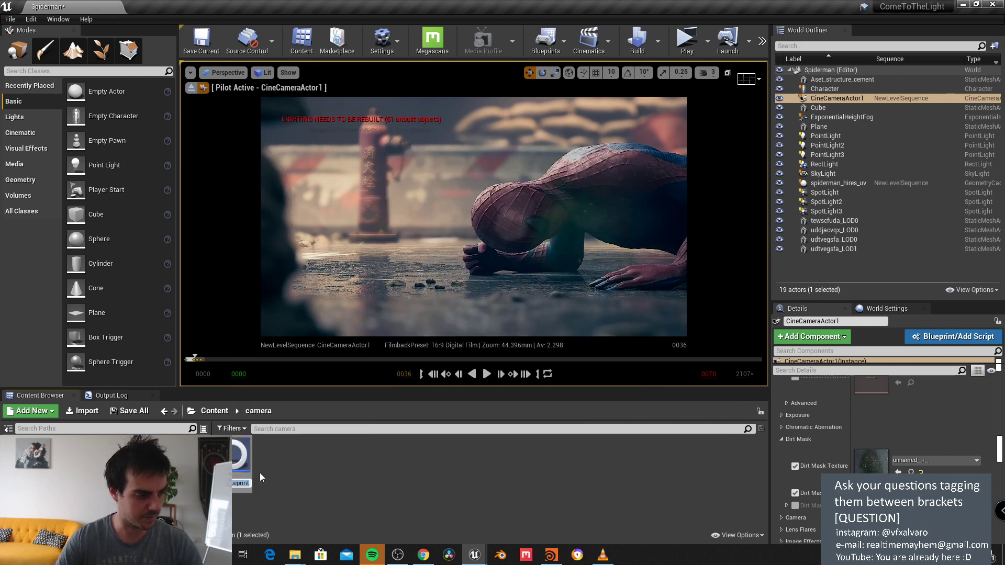
pyautogui.write('eaut')
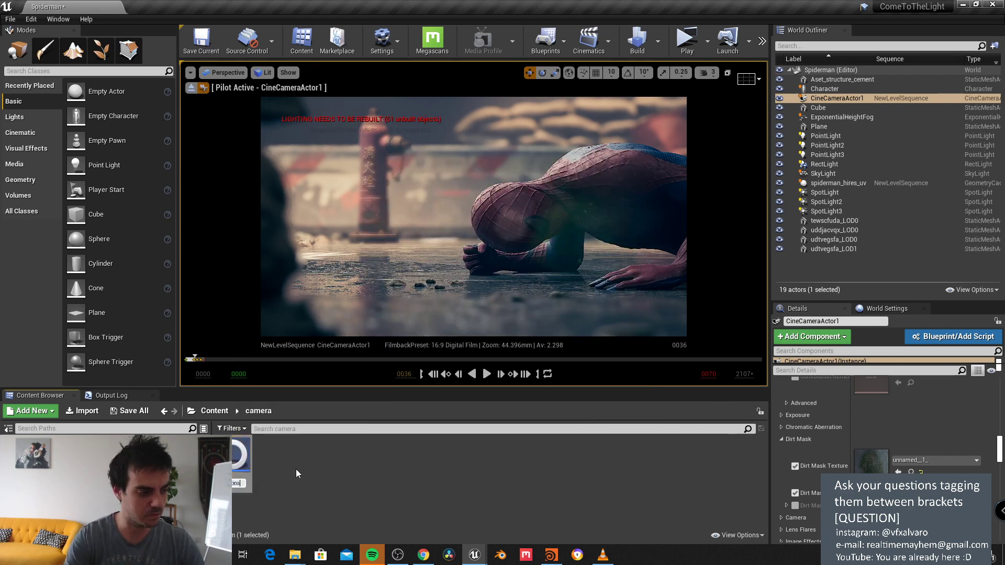
pyautogui.press('BackSpace')
pyautogui.press('BackSpace')
pyautogui.press('BackSpace')
pyautogui.write('fora')
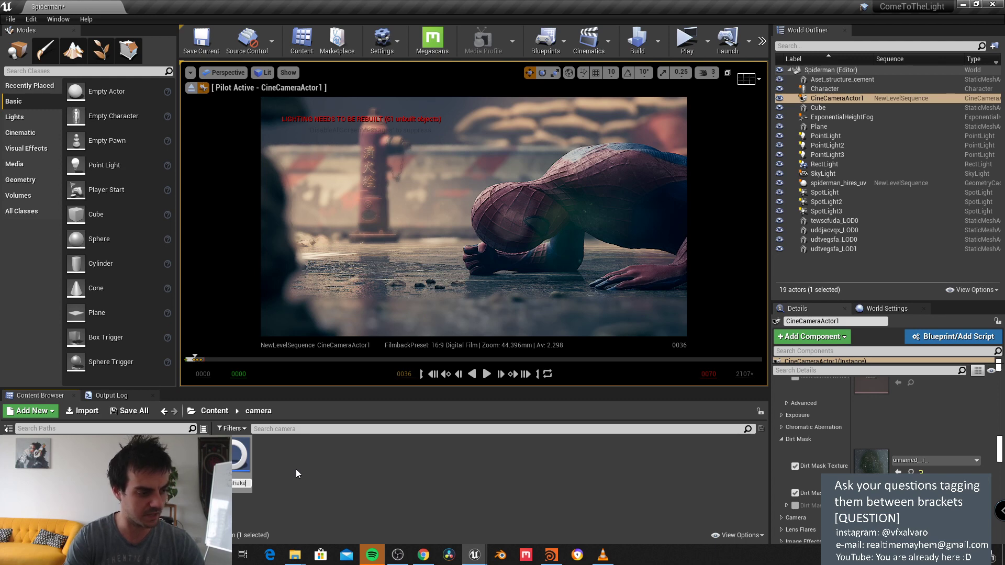
pyautogui.press('Return')
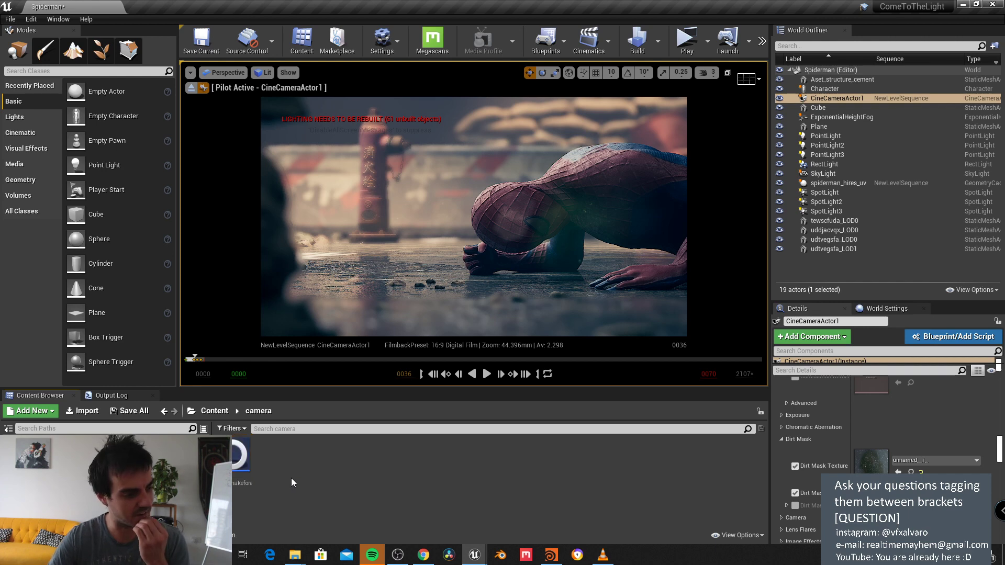
# Step: Open the shake Blueprint, then open NewLevelSequence from the 01shots folder
pyautogui.doubleClick(238, 462)
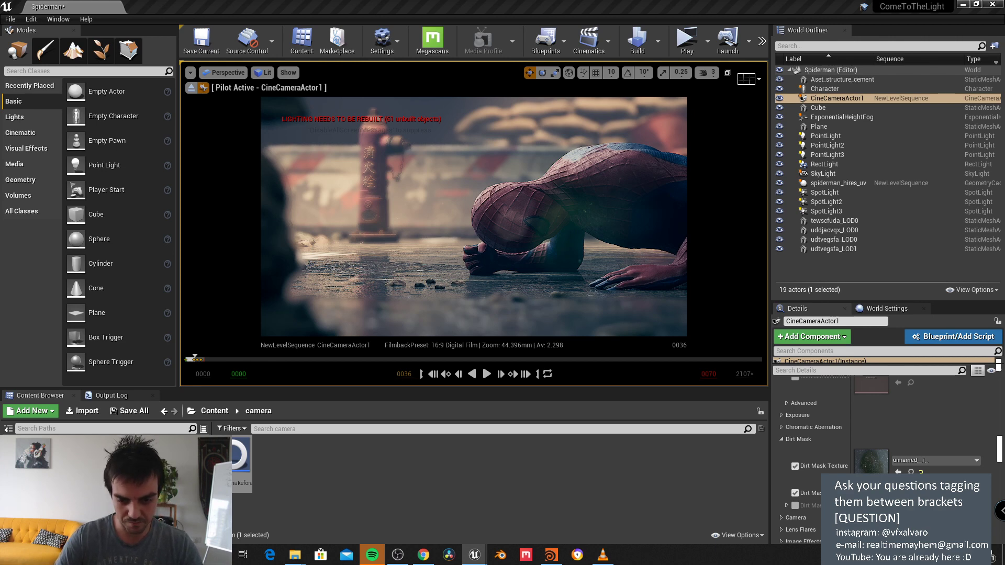
pyautogui.moveTo(694, 131); pyautogui.dragTo(713, 100)
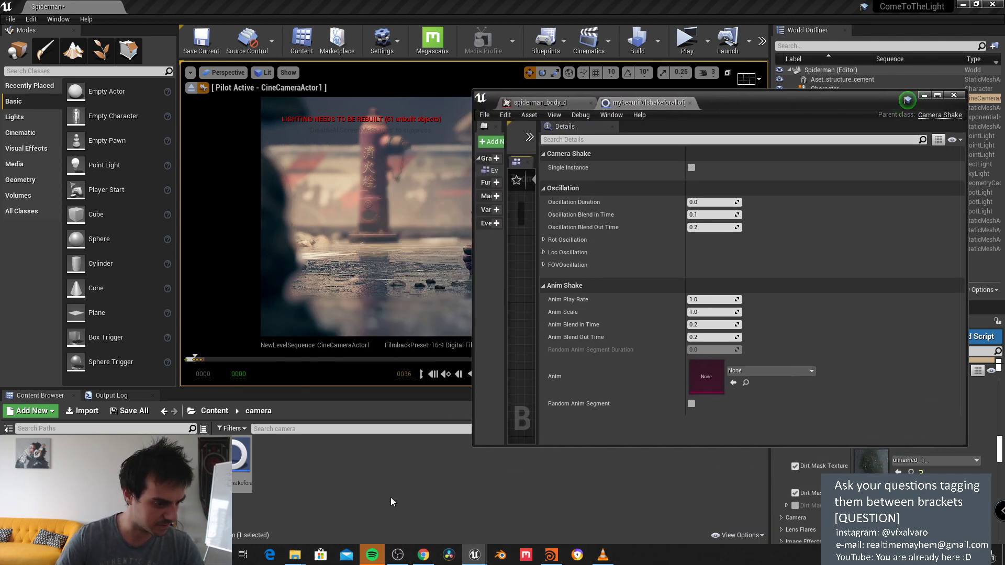
pyautogui.moveTo(789, 95); pyautogui.dragTo(750, 149)
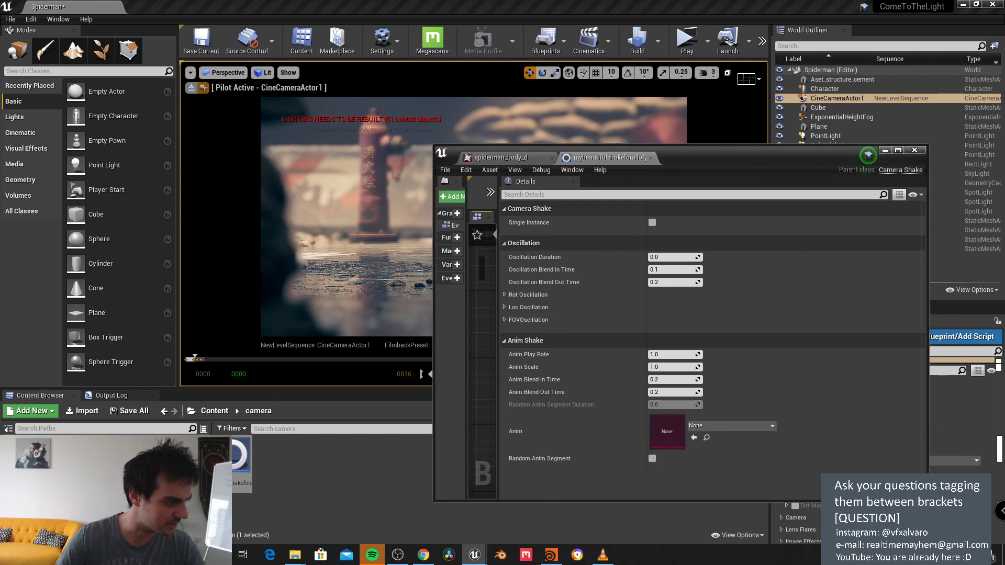
pyautogui.click(42, 451)
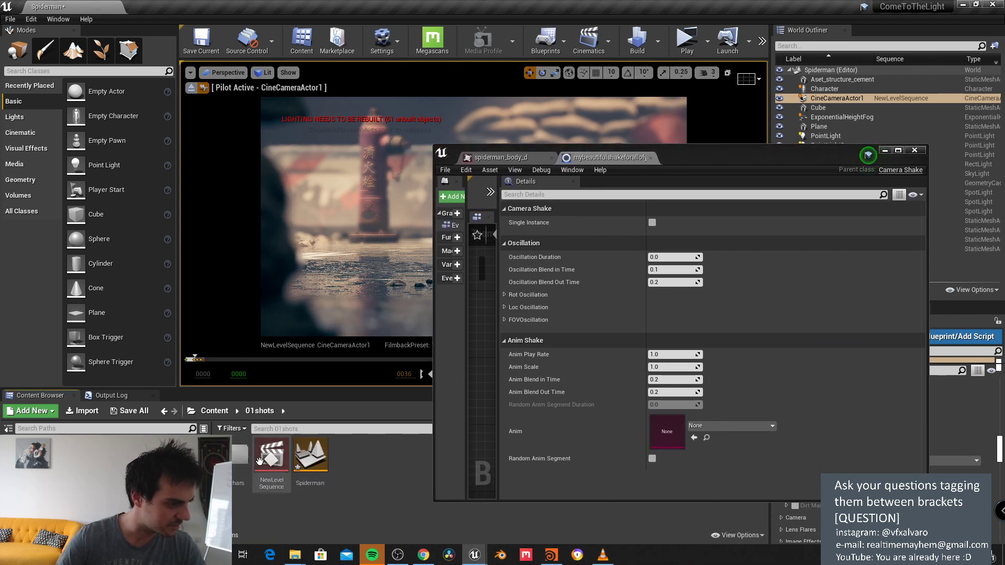
pyautogui.doubleClick(273, 453)
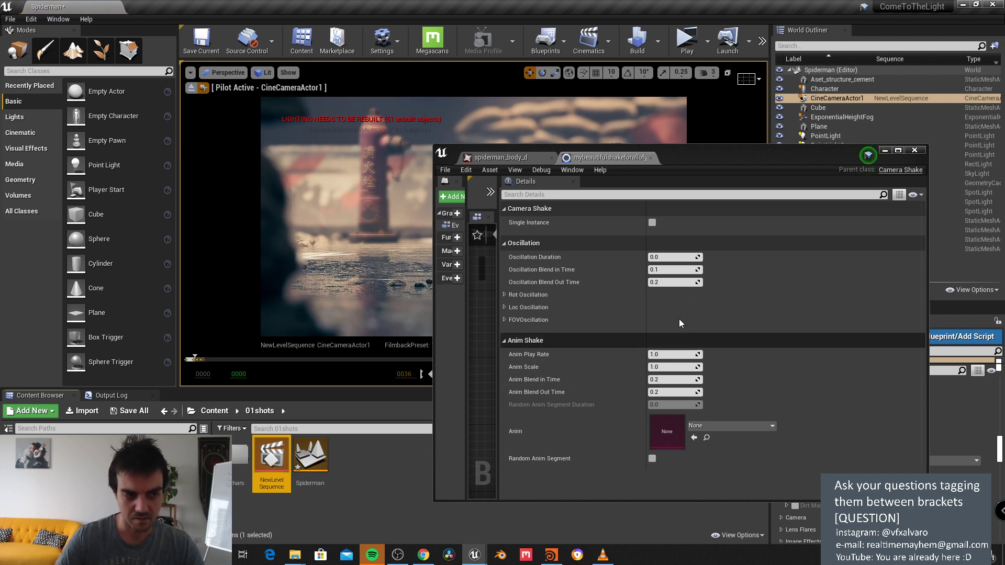
pyautogui.click(518, 158)
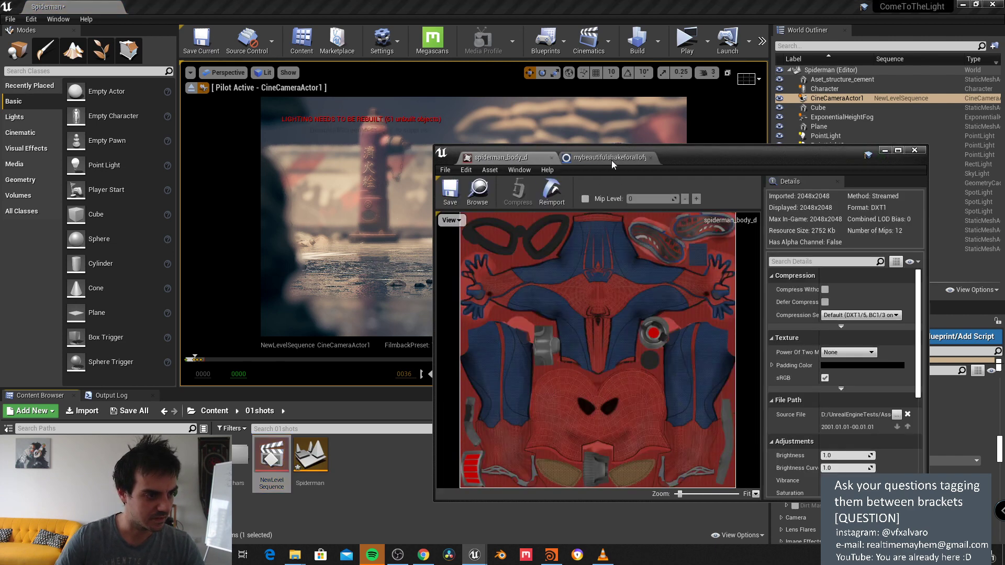
pyautogui.moveTo(685, 153); pyautogui.dragTo(687, 90)
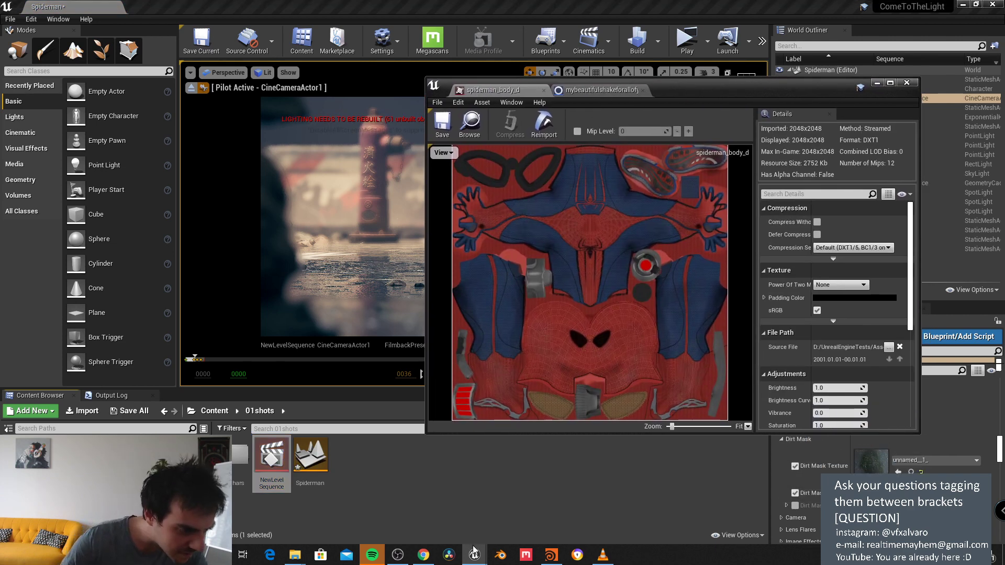
pyautogui.click(455, 542)
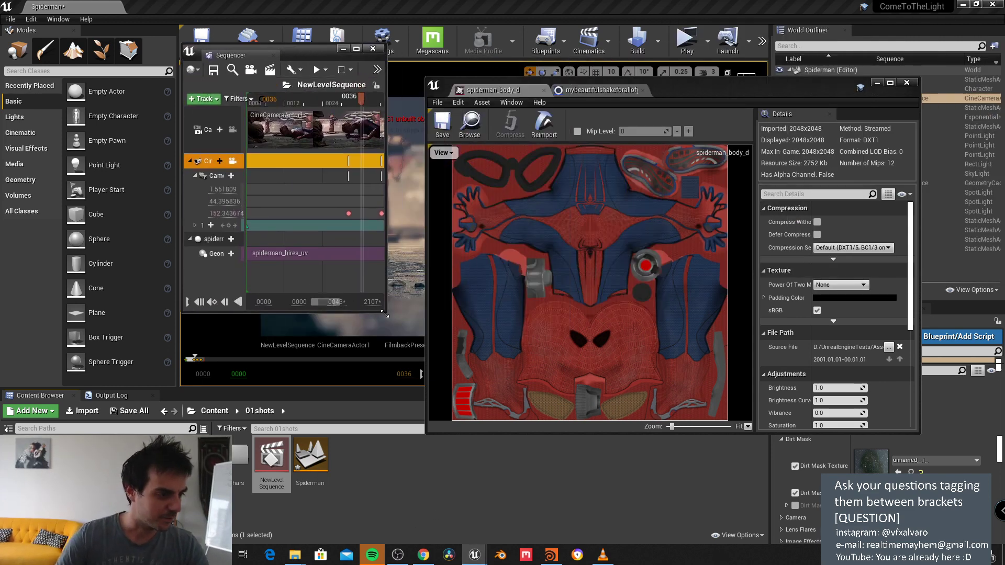
# Step: Enlarge the Sequencer and add a Camera Shake track using mybeautifulshakeforallofyou to the camera component
pyautogui.moveTo(385, 313); pyautogui.dragTo(686, 470)
pyautogui.click(303, 146)
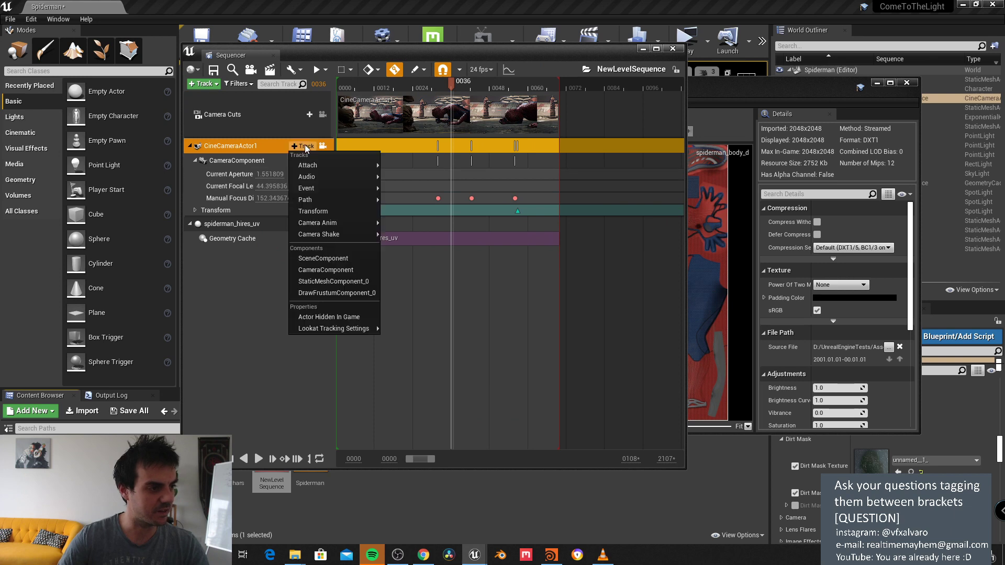
pyautogui.moveTo(310, 165)
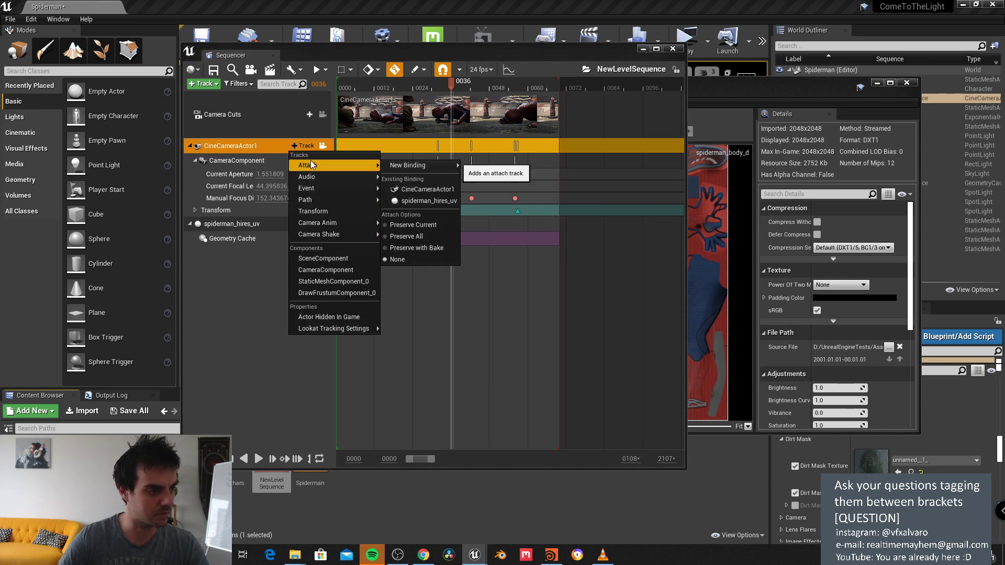
pyautogui.click(312, 147)
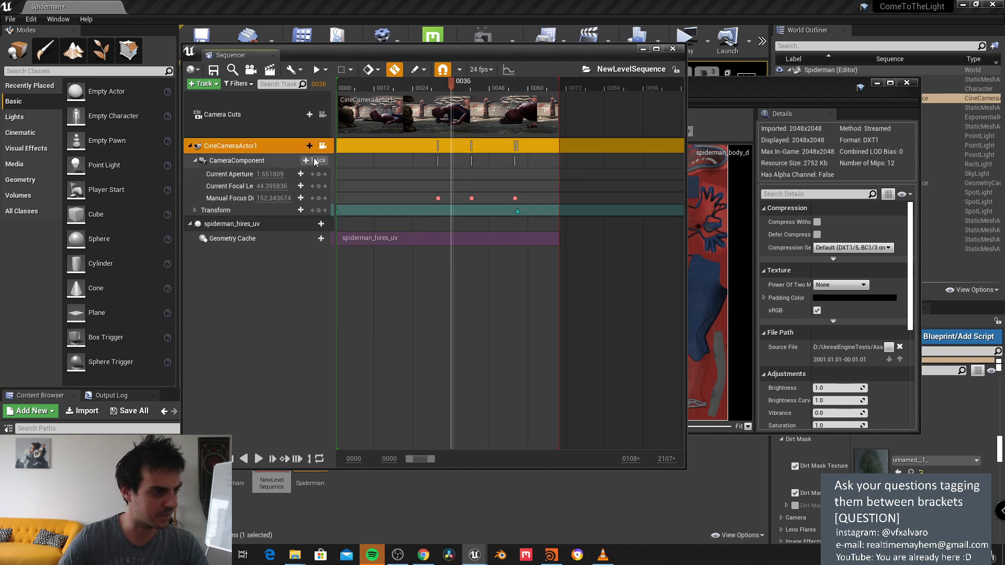
pyautogui.click(315, 160)
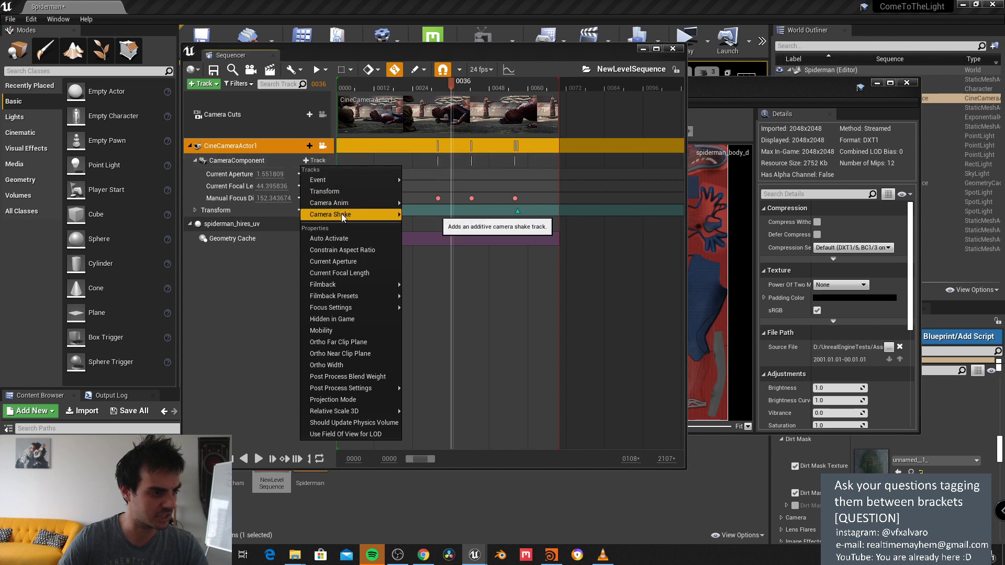
pyautogui.moveTo(343, 216)
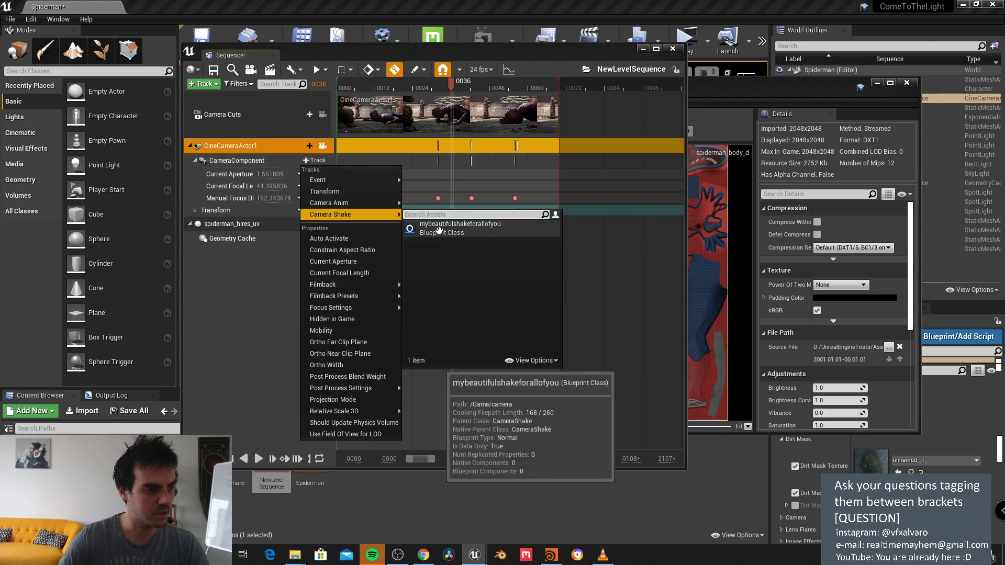
pyautogui.click(439, 230)
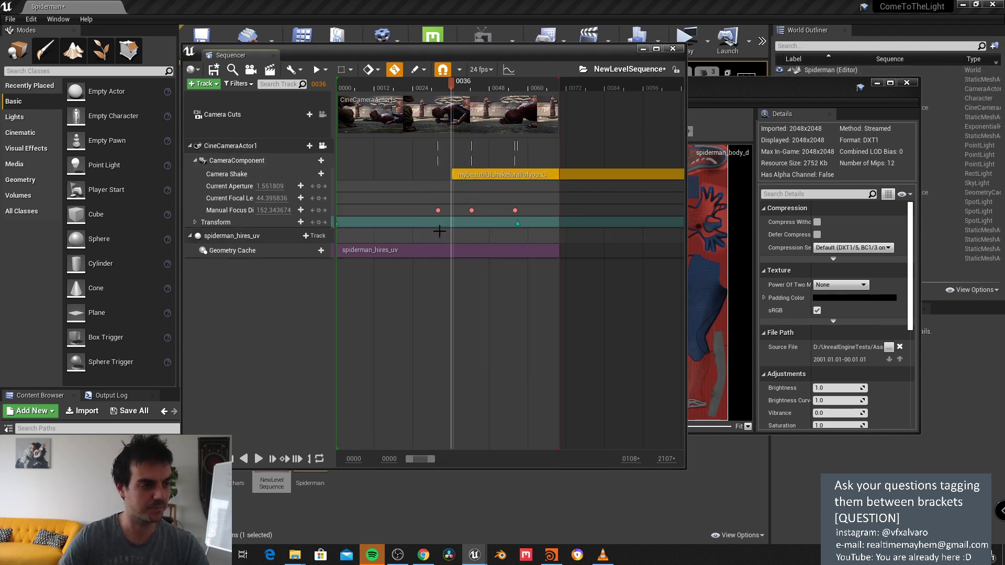
# Step: Move the shake section to start at frame 0000 and set the playhead back to 0029
pyautogui.moveTo(526, 174); pyautogui.dragTo(405, 174)
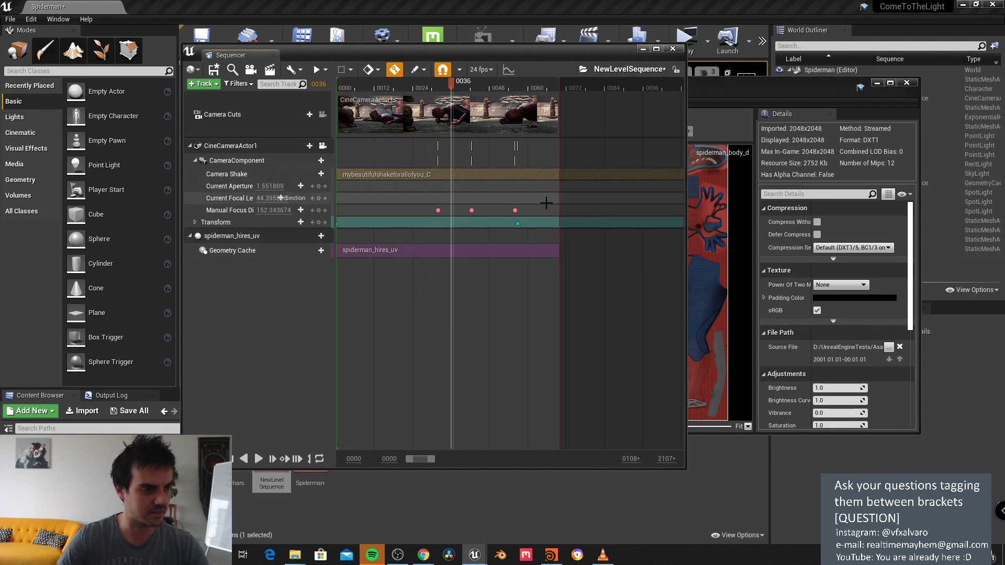
pyautogui.moveTo(451, 83); pyautogui.dragTo(427, 88)
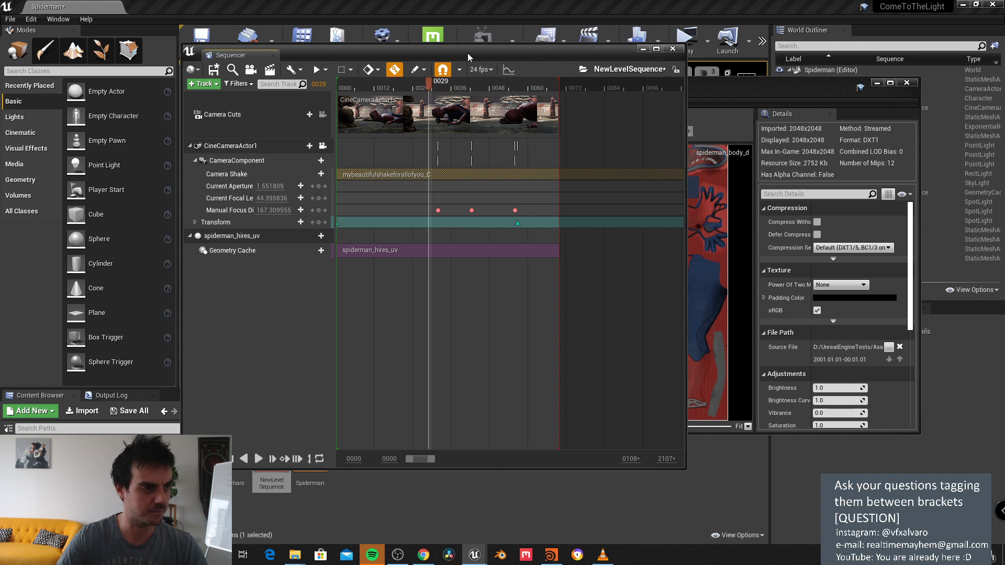
pyautogui.moveTo(419, 51); pyautogui.dragTo(253, 336)
pyautogui.moveTo(691, 86); pyautogui.dragTo(582, 63)
# Step: Close the texture editor and move and resize the Sequencer window to uncover the viewport
pyautogui.click(797, 59)
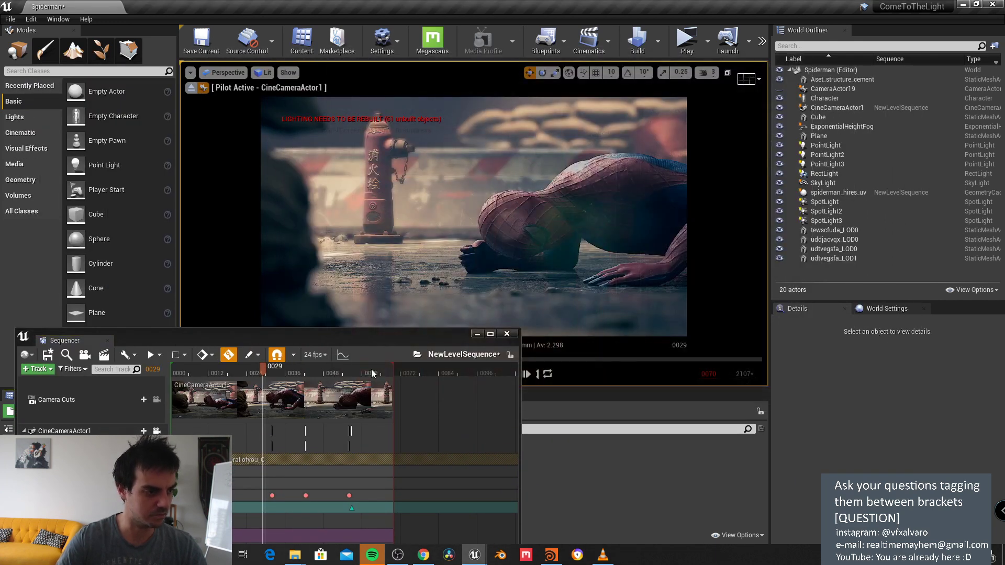
pyautogui.moveTo(389, 340); pyautogui.dragTo(594, 102)
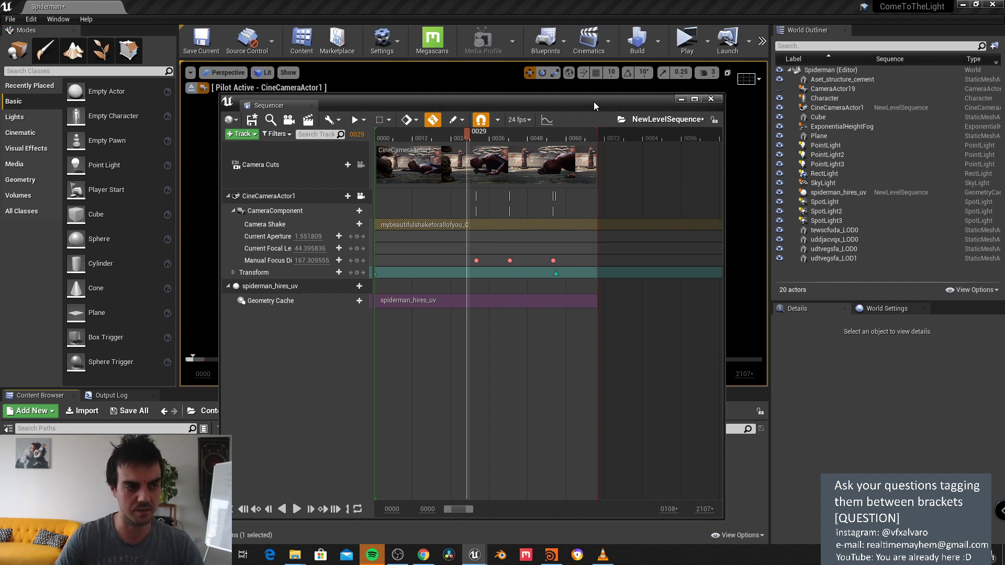
pyautogui.moveTo(593, 101); pyautogui.dragTo(570, 92)
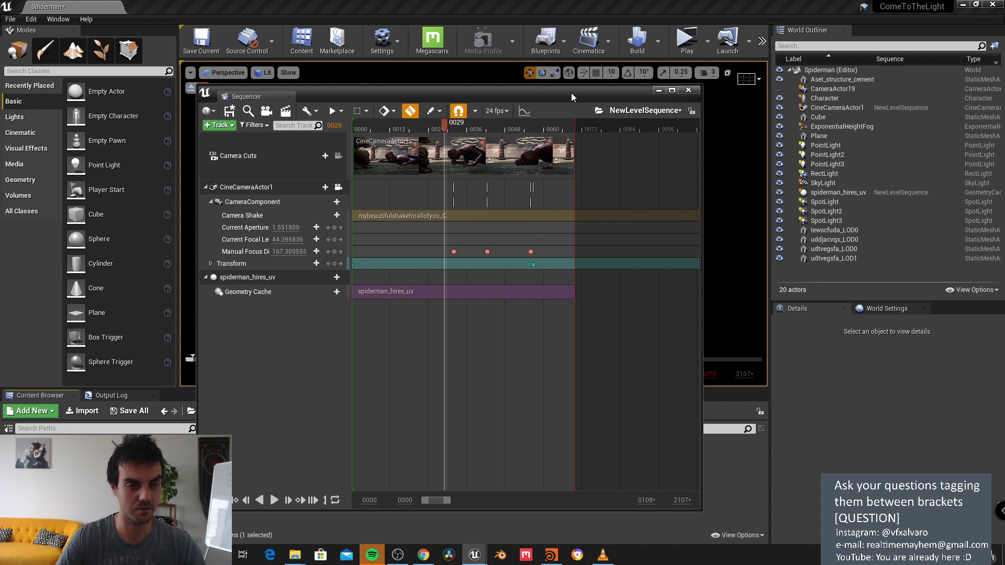
pyautogui.moveTo(571, 94)
pyautogui.mouseDown()
pyautogui.moveTo(566, 84)
pyautogui.moveTo(580, 96)
pyautogui.mouseUp()
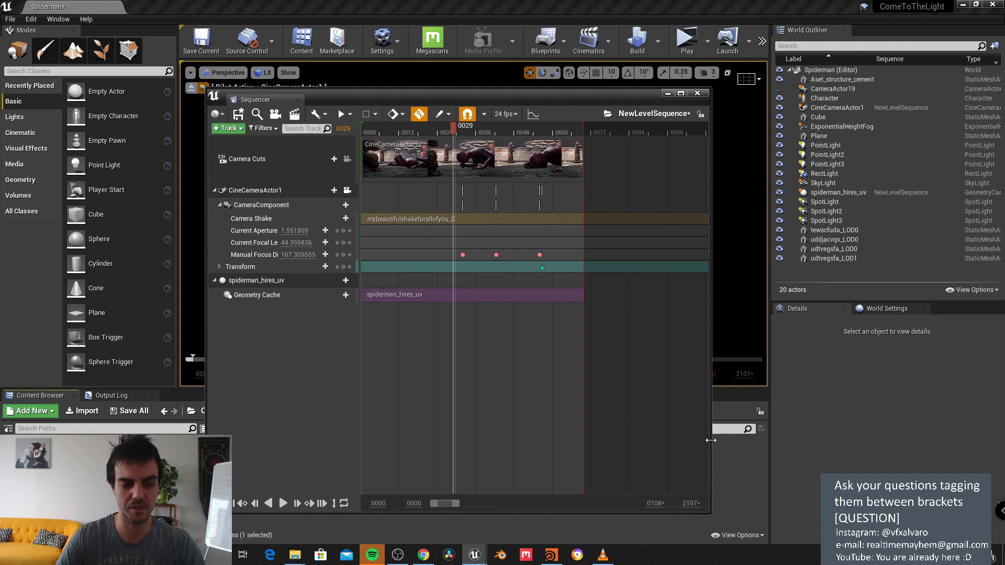
pyautogui.moveTo(708, 515); pyautogui.dragTo(671, 535)
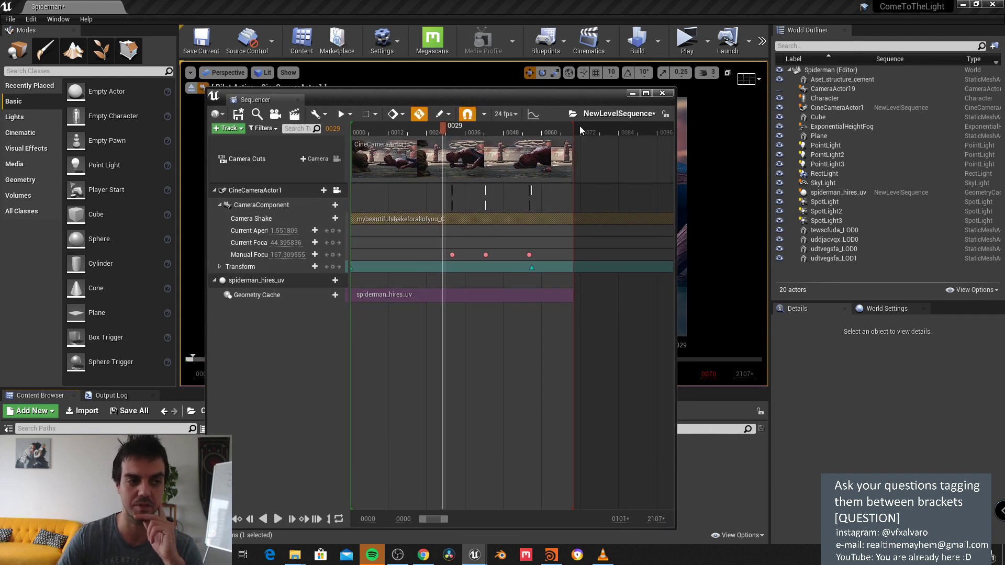
pyautogui.moveTo(566, 98); pyautogui.dragTo(588, 327)
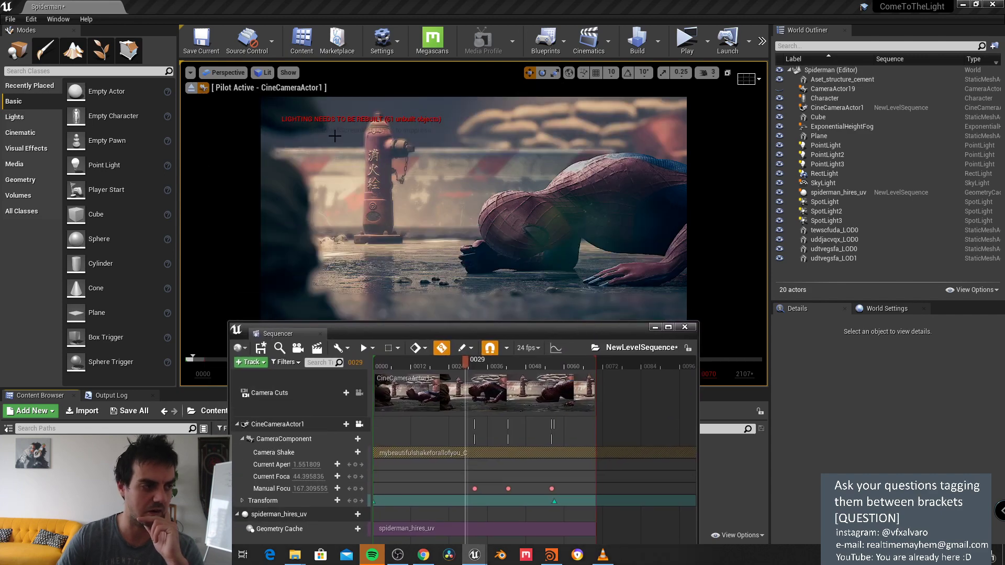
# Step: Leave the cine camera view, fly around Spider-Man, then maximize the Sequencer window
pyautogui.click(192, 88)
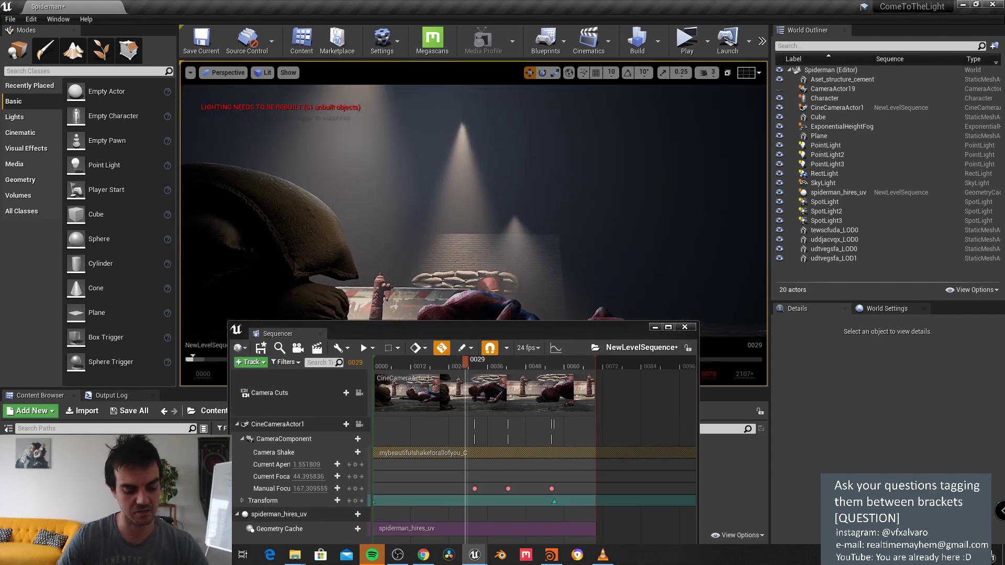
pyautogui.moveTo(568, 220); pyautogui.dragTo(569, 220, button='right')
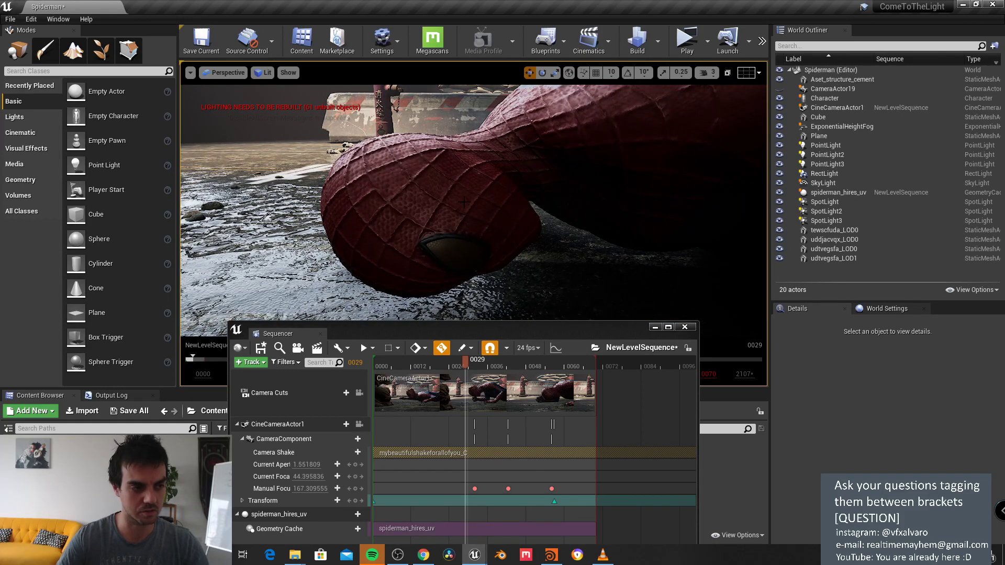
pyautogui.moveTo(569, 220); pyautogui.dragTo(568, 220, button='right')
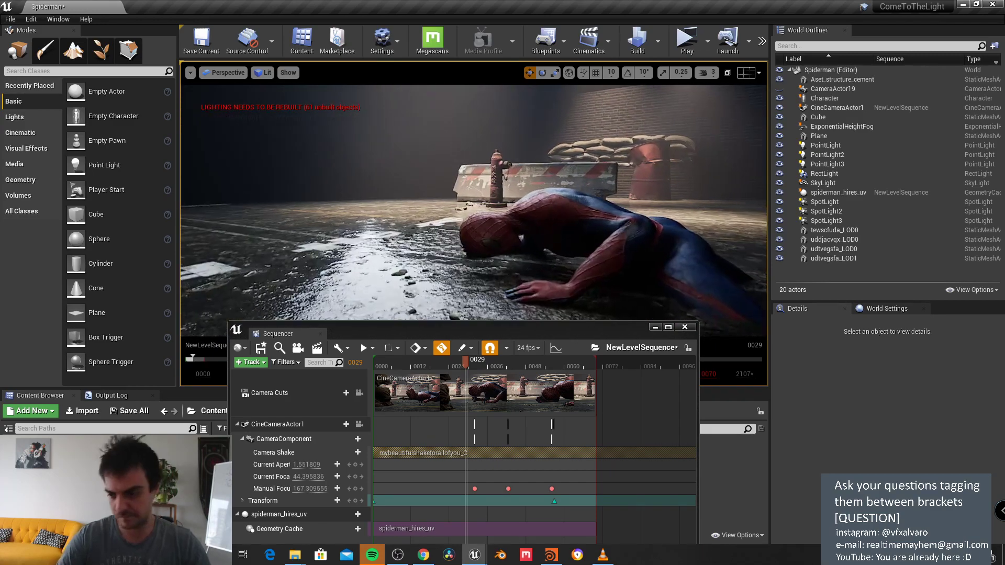
pyautogui.moveTo(463, 199); pyautogui.dragTo(462, 200, button='right')
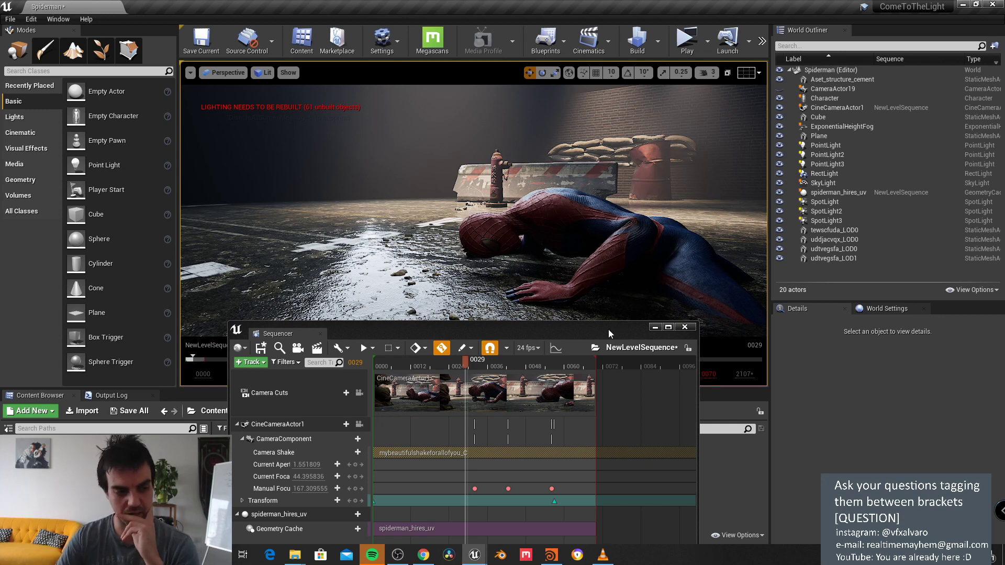
pyautogui.moveTo(610, 333); pyautogui.dragTo(639, 170)
pyautogui.click(679, 166)
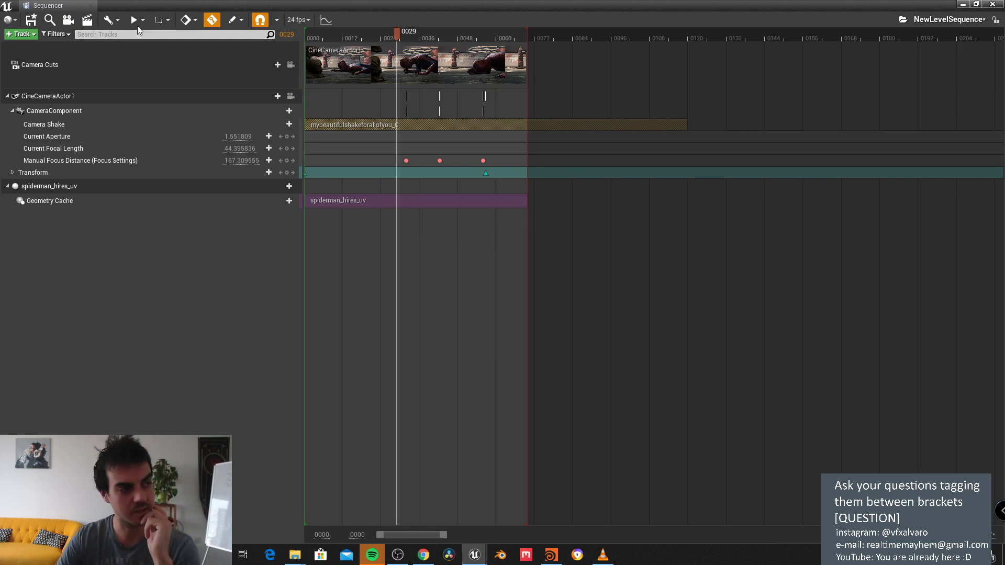
# Step: Restore the Sequencer window and open the mybeautifulshakeforallofyou blueprint from the camera folder
pyautogui.click(118, 22)
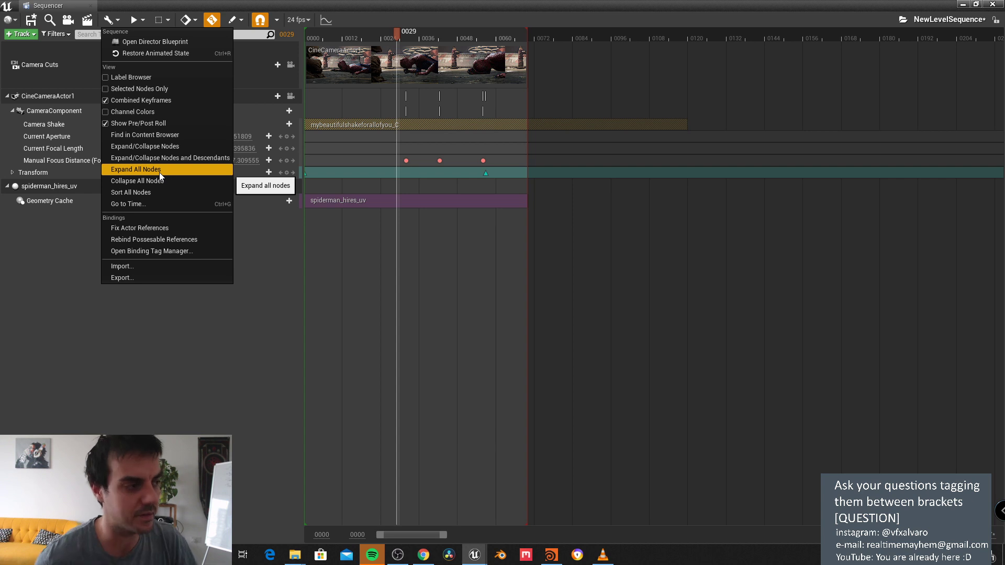
pyautogui.doubleClick(495, 10)
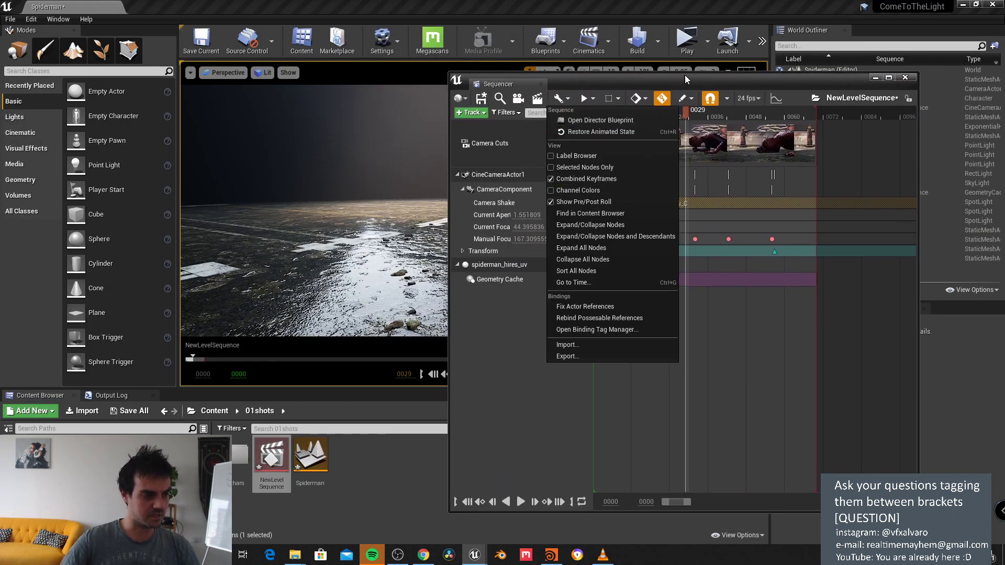
pyautogui.moveTo(685, 75); pyautogui.dragTo(691, 74)
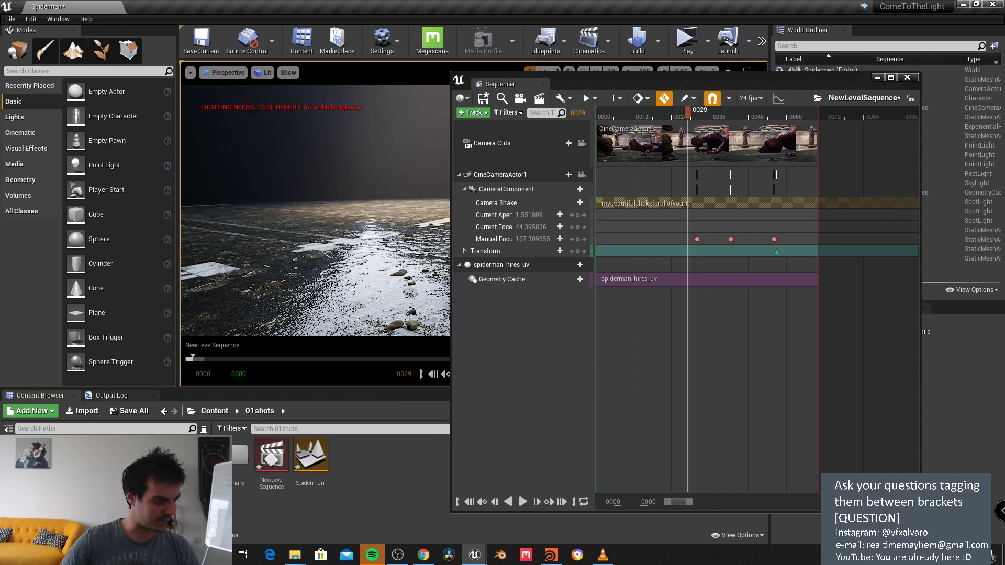
pyautogui.click(47, 460)
pyautogui.doubleClick(228, 460)
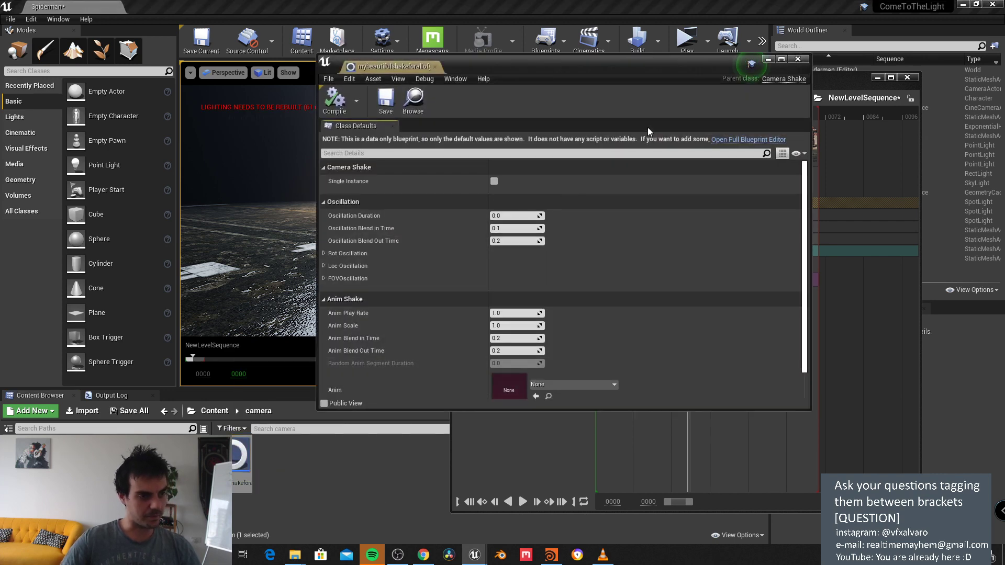
# Step: Set Oscillation Duration to 0.5, view through CineCameraActor1, and minimize the Sequencer
pyautogui.click(516, 218)
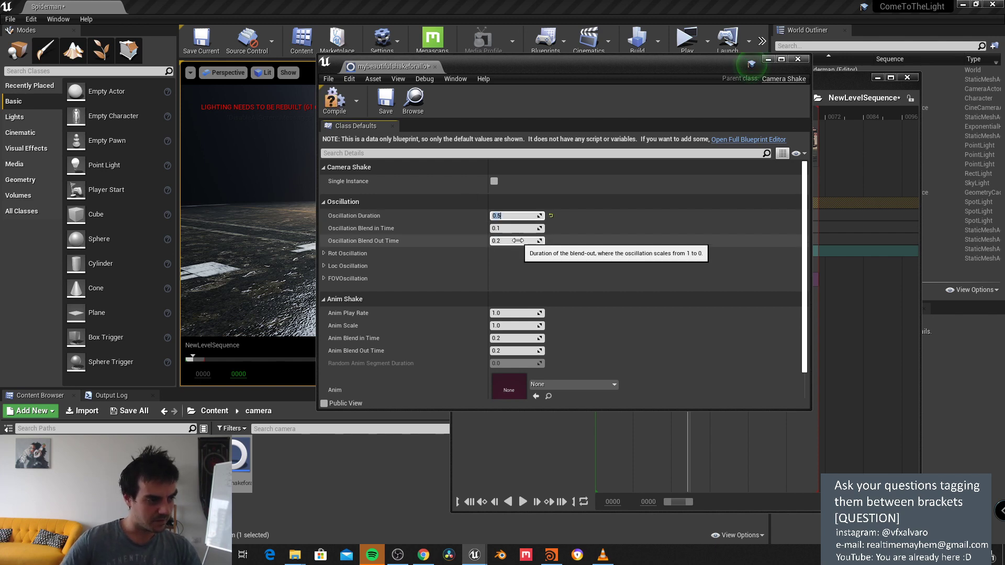
pyautogui.moveTo(521, 72); pyautogui.dragTo(678, 250)
pyautogui.click(225, 74)
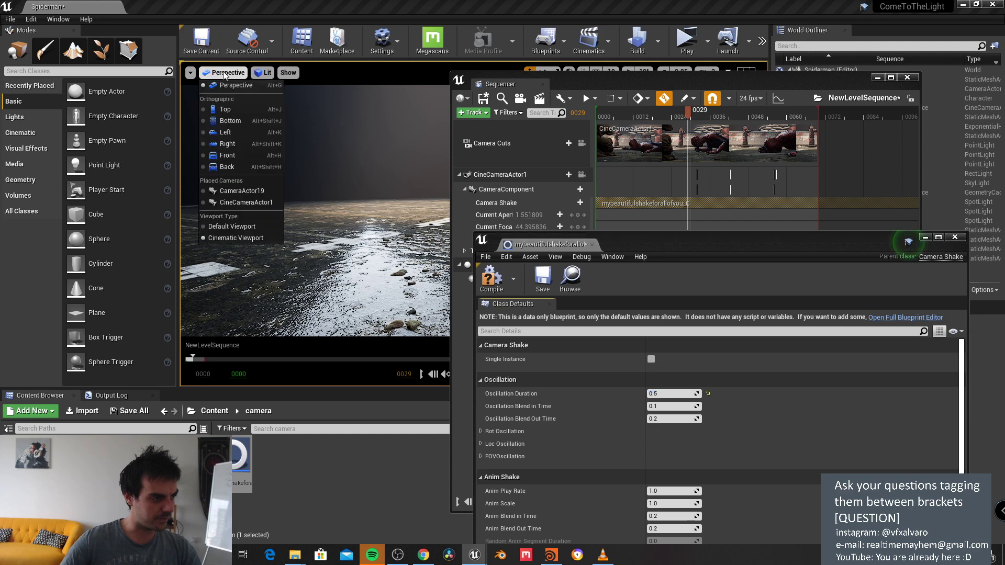
pyautogui.click(255, 201)
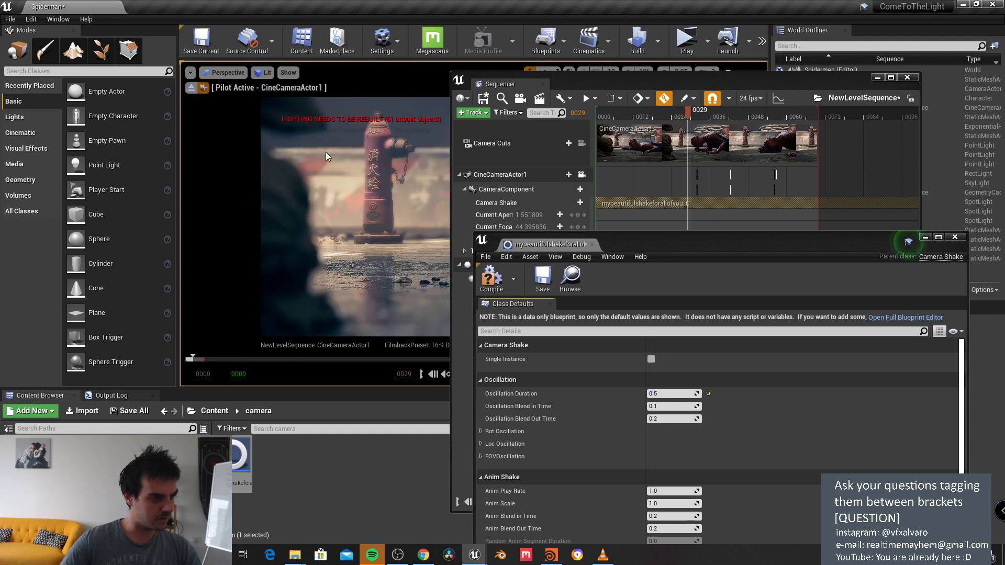
pyautogui.moveTo(621, 79); pyautogui.dragTo(270, 101)
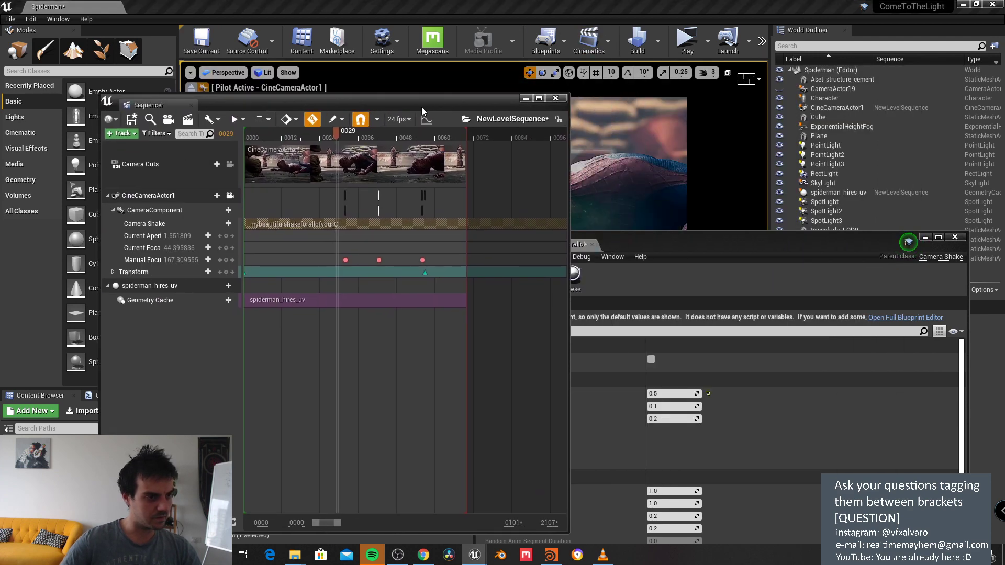
pyautogui.click(525, 100)
pyautogui.moveTo(607, 242); pyautogui.dragTo(634, 124)
# Step: Preview the shake playback with the viewport in Unlit mode and Show FPS enabled
pyautogui.click(486, 374)
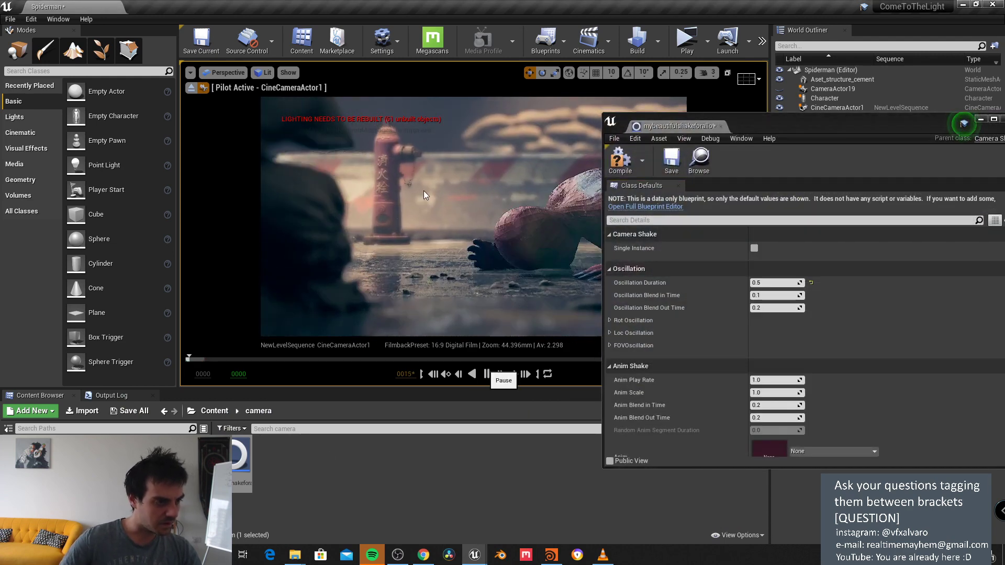
pyautogui.click(486, 373)
pyautogui.click(265, 73)
pyautogui.click(277, 105)
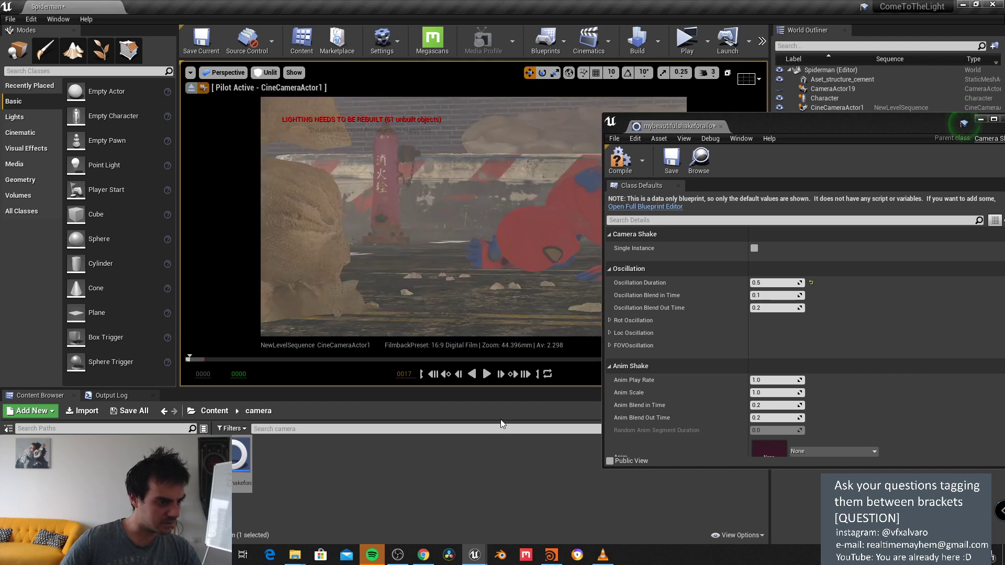
pyautogui.click(486, 373)
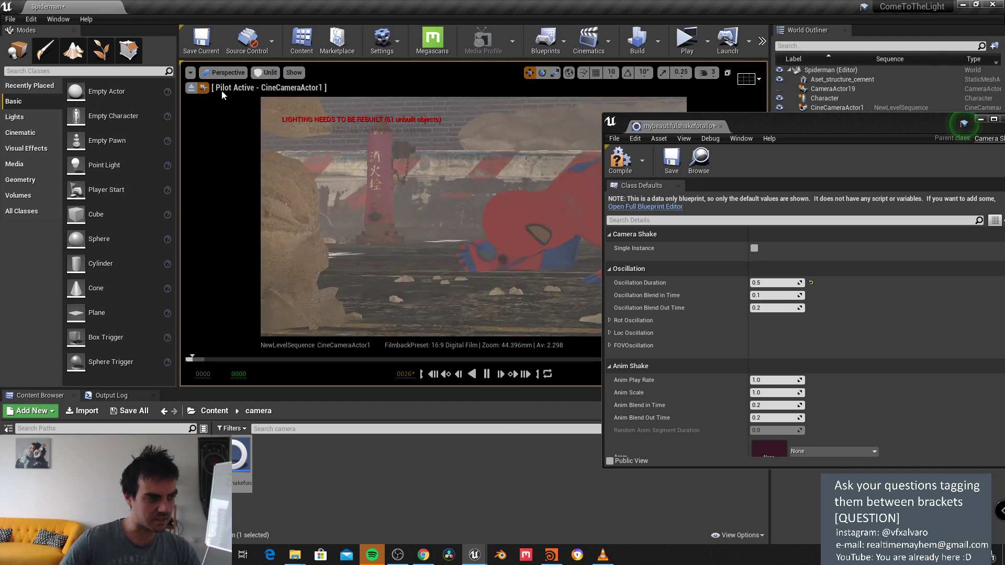
pyautogui.click(190, 73)
pyautogui.click(221, 116)
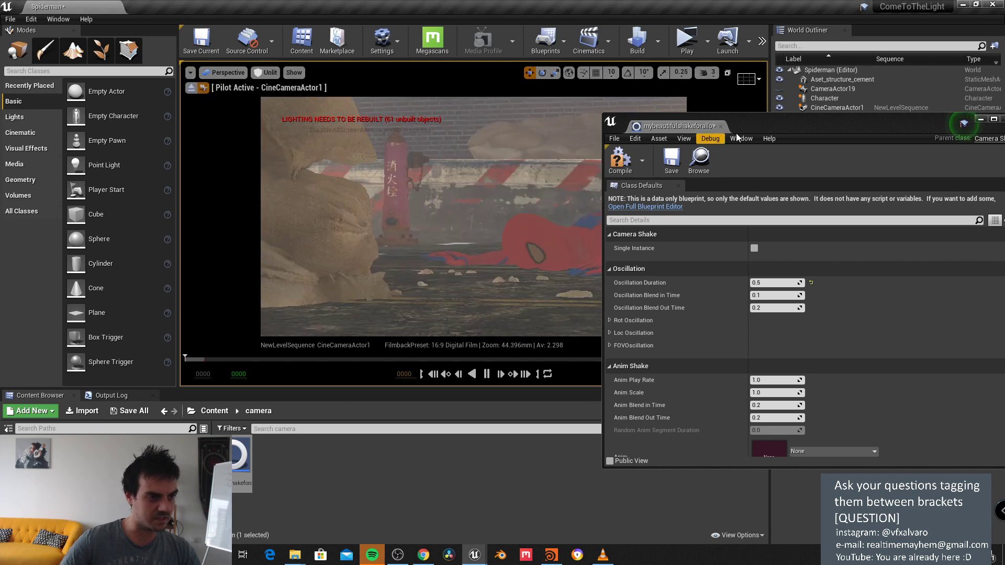
pyautogui.moveTo(759, 122); pyautogui.dragTo(701, 144)
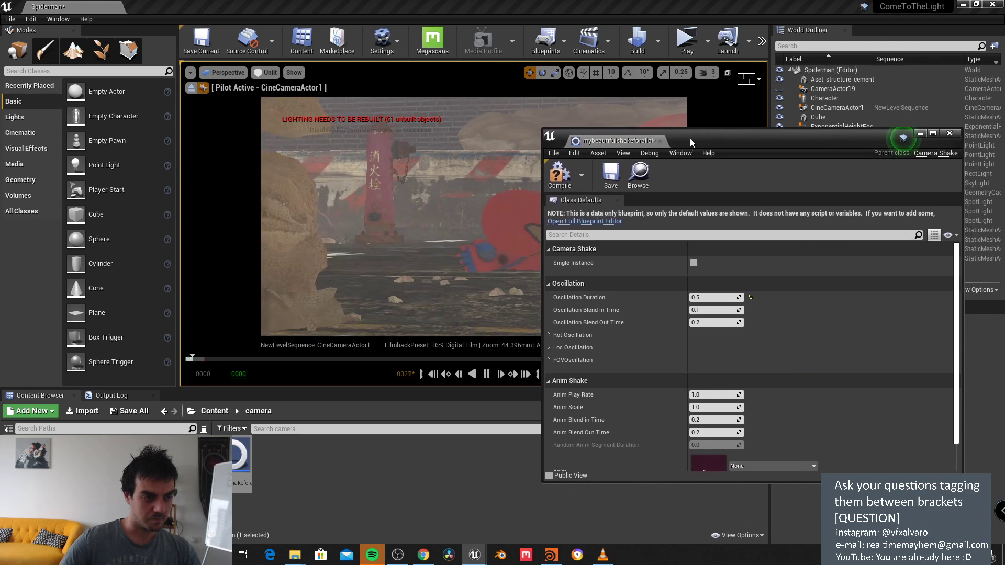
pyautogui.click(190, 73)
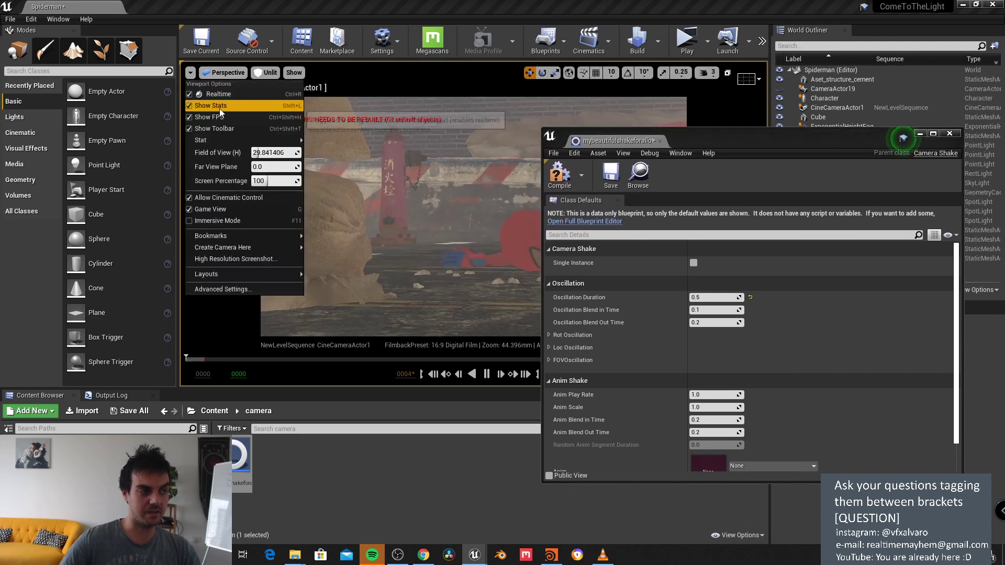
pyautogui.click(486, 374)
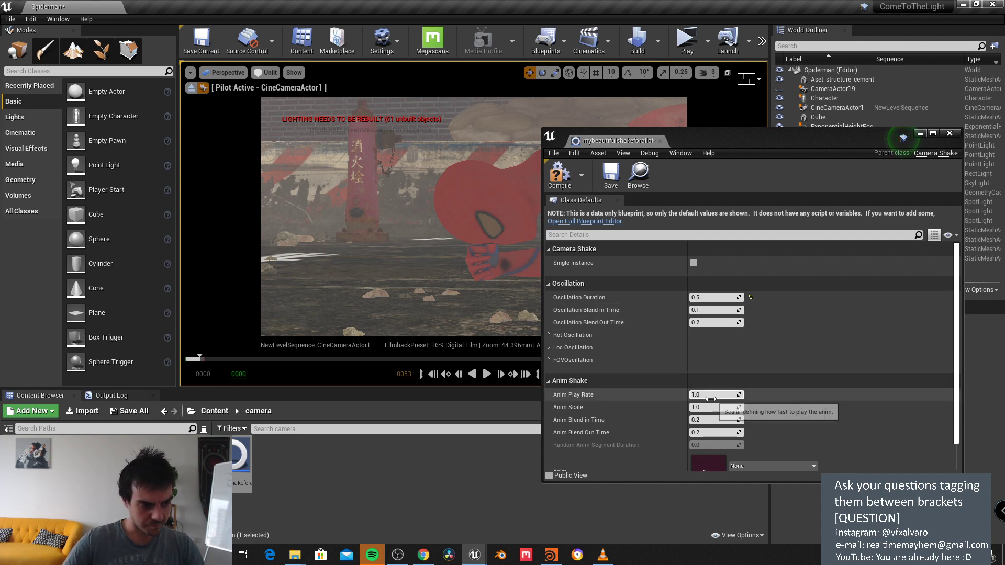
# Step: Set the X, Y and Z location oscillation amplitudes to 3.0
pyautogui.scroll(-1, 710, 399)
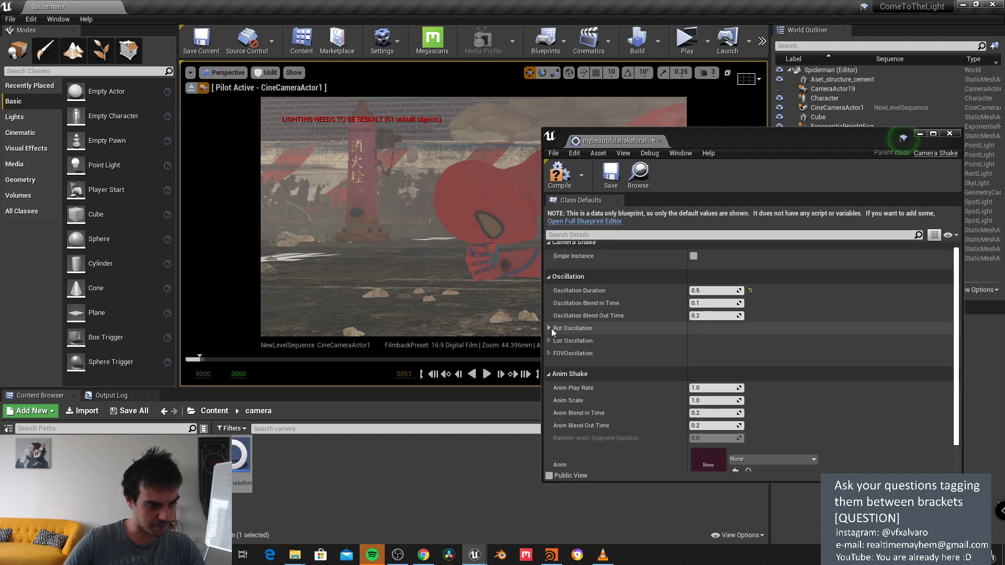
pyautogui.click(548, 341)
pyautogui.click(554, 353)
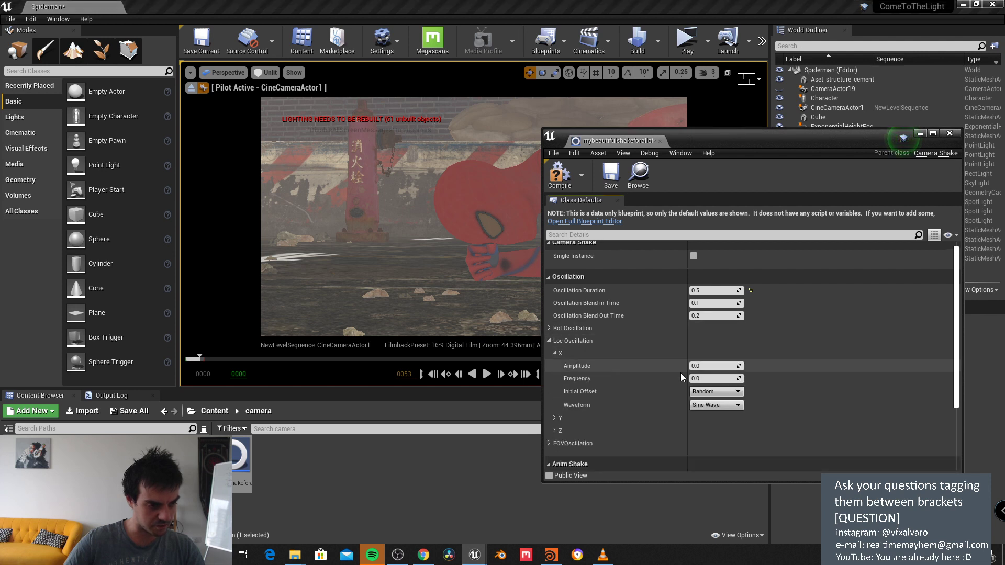
pyautogui.click(706, 366)
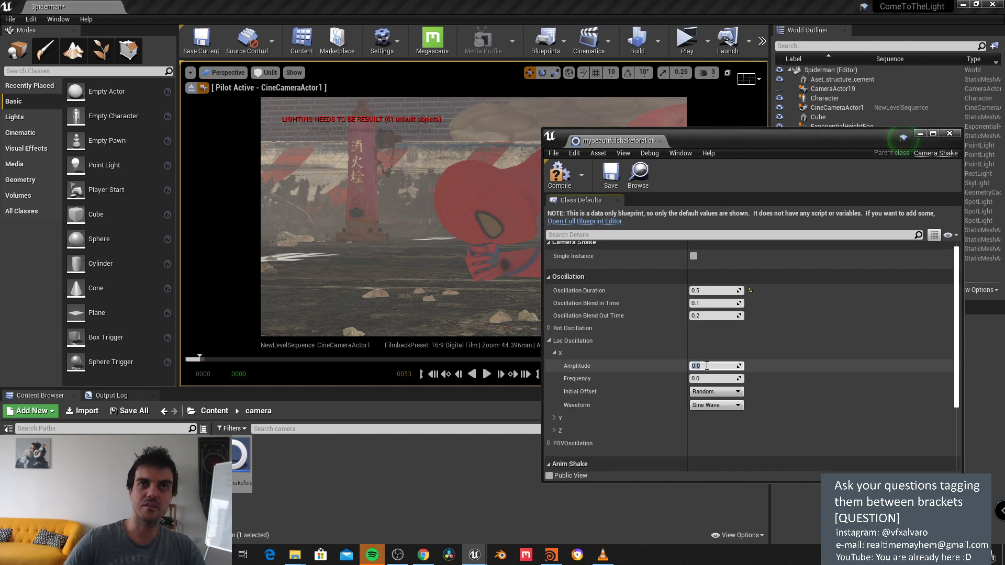
pyautogui.write('3')
pyautogui.press('Tab')
pyautogui.scroll(-3, 657, 391)
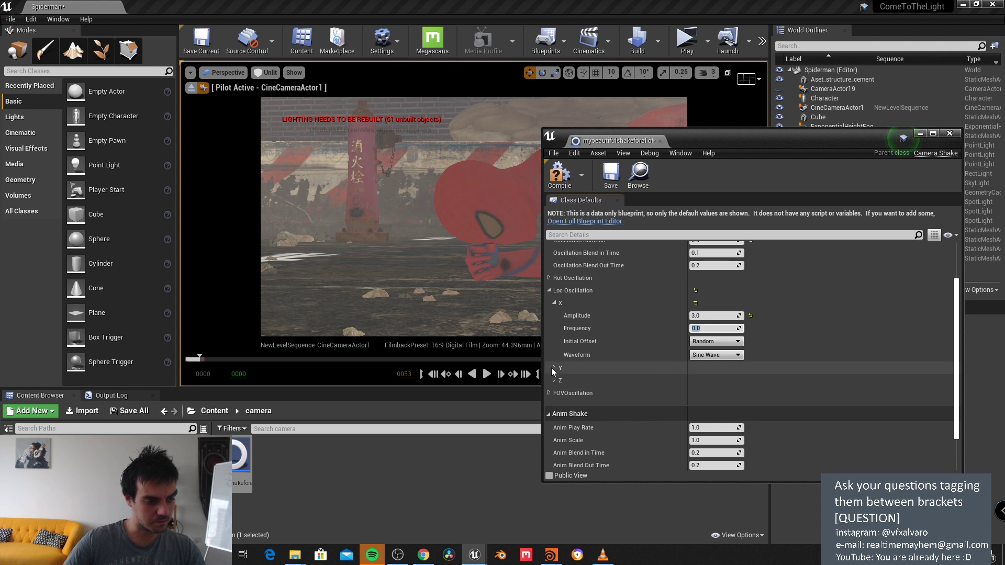
pyautogui.click(553, 369)
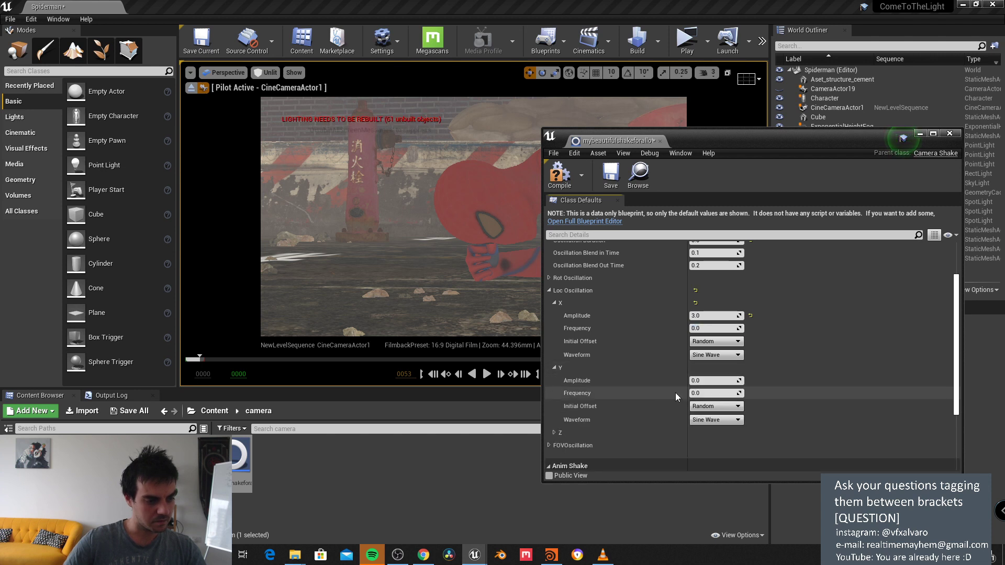
pyautogui.click(706, 381)
pyautogui.write('3')
pyautogui.press('Return')
pyautogui.click(553, 432)
pyautogui.click(710, 445)
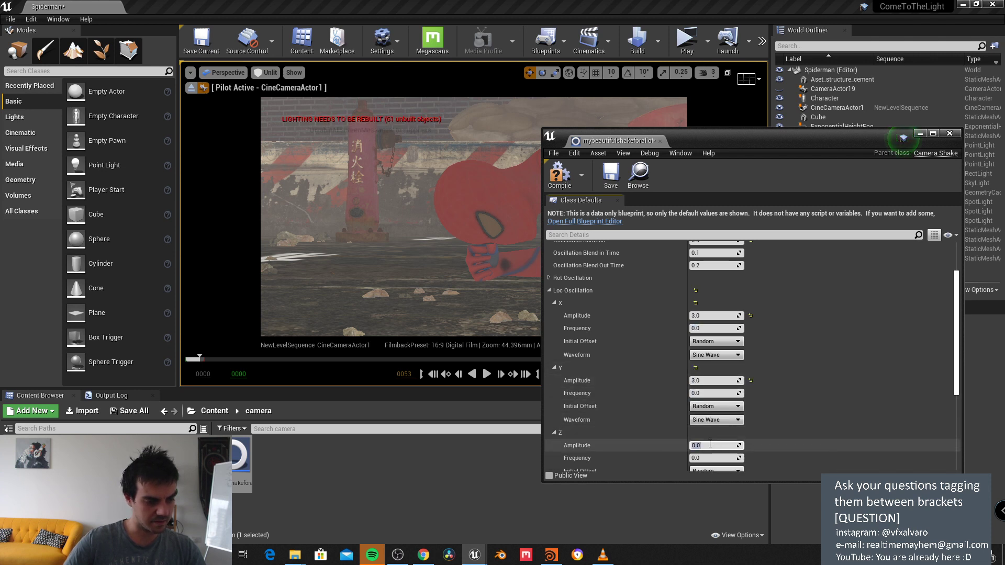
pyautogui.write('3')
pyautogui.press('Tab')
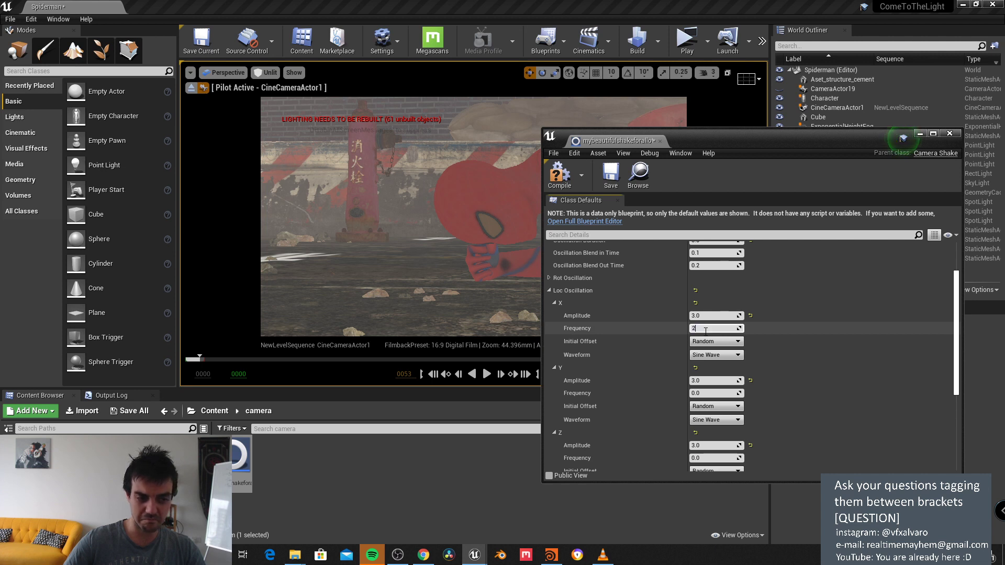
# Step: Set the X, Y and Z location frequencies to 2.0 and compile the shake
pyautogui.click(705, 330)
pyautogui.write('2')
pyautogui.press('Return')
pyautogui.click(702, 394)
pyautogui.write('2')
pyautogui.press('Return')
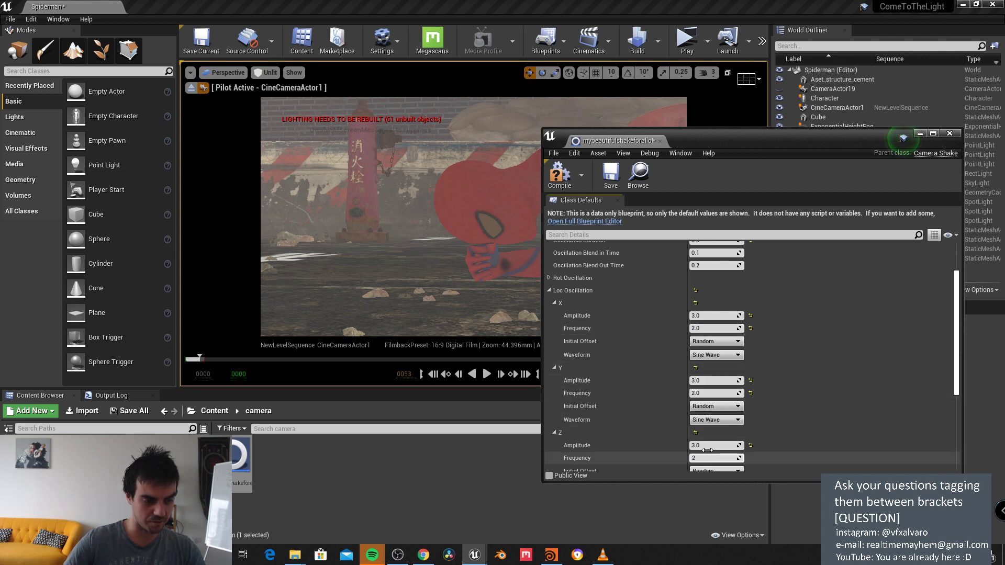
pyautogui.write('2')
pyautogui.press('Return')
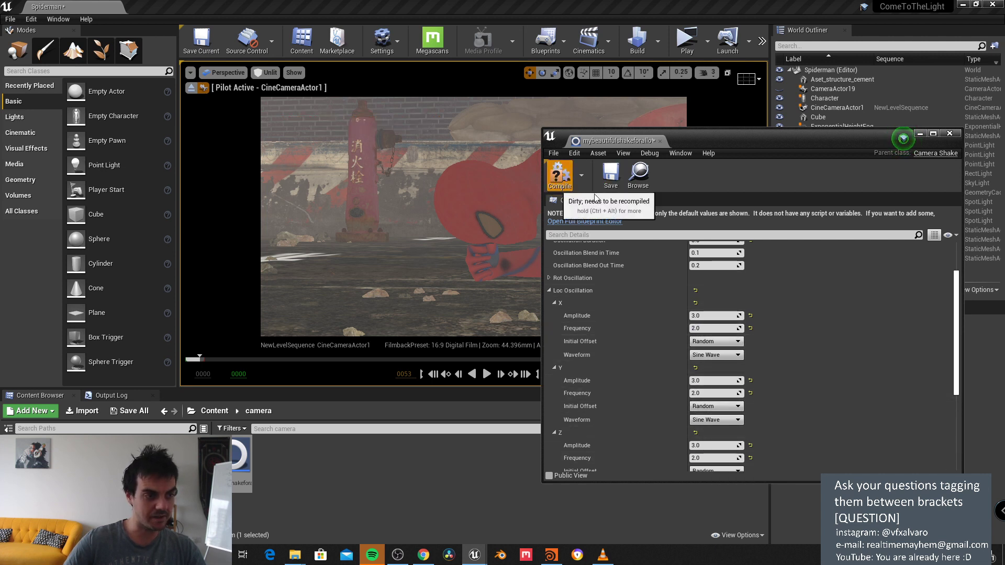
pyautogui.press('F7')
# Step: Preview the shake, change Oscillation Duration to 5.0, and replay the sequence
pyautogui.click(486, 373)
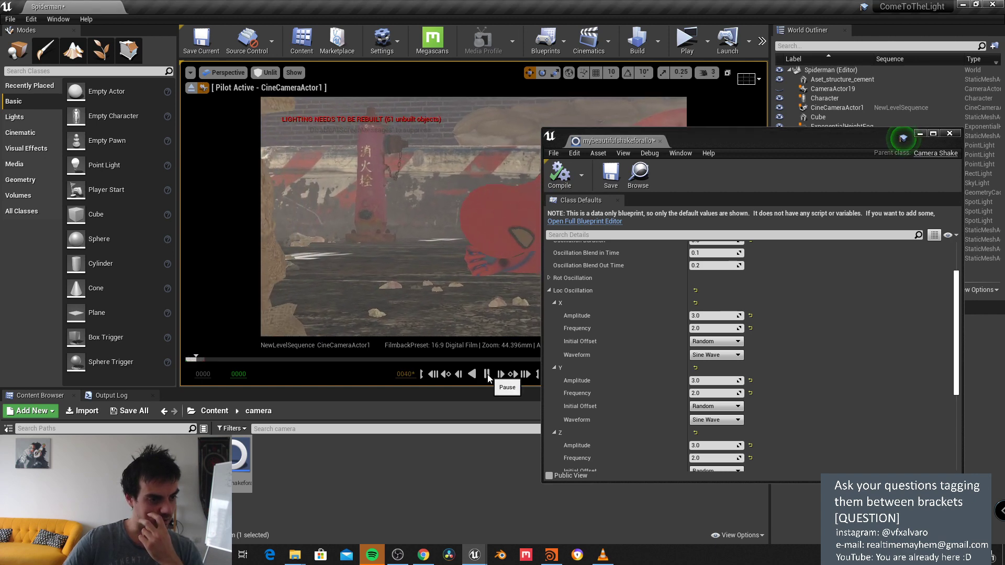
pyautogui.click(488, 375)
pyautogui.scroll(3, 757, 287)
pyautogui.click(713, 296)
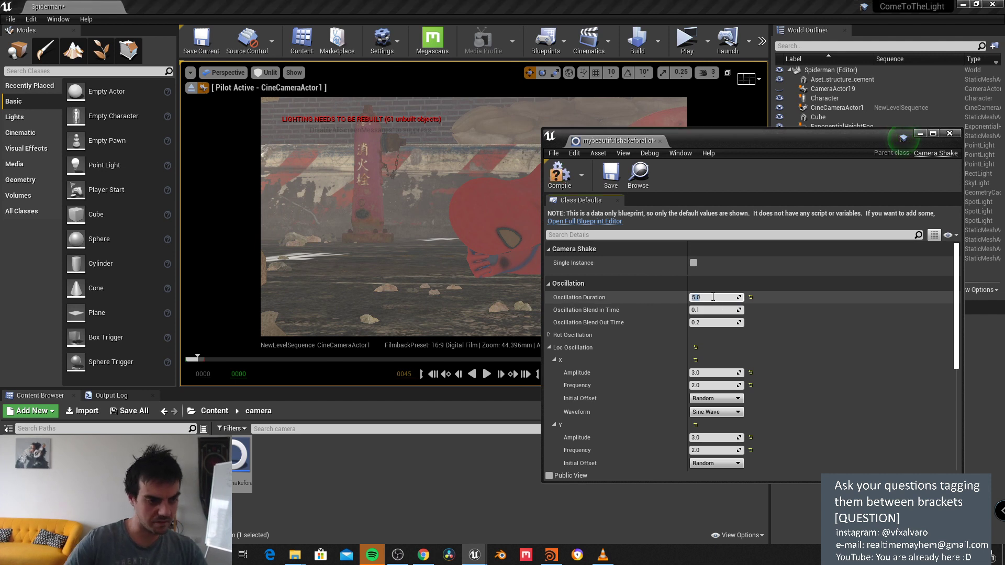
pyautogui.press('Return')
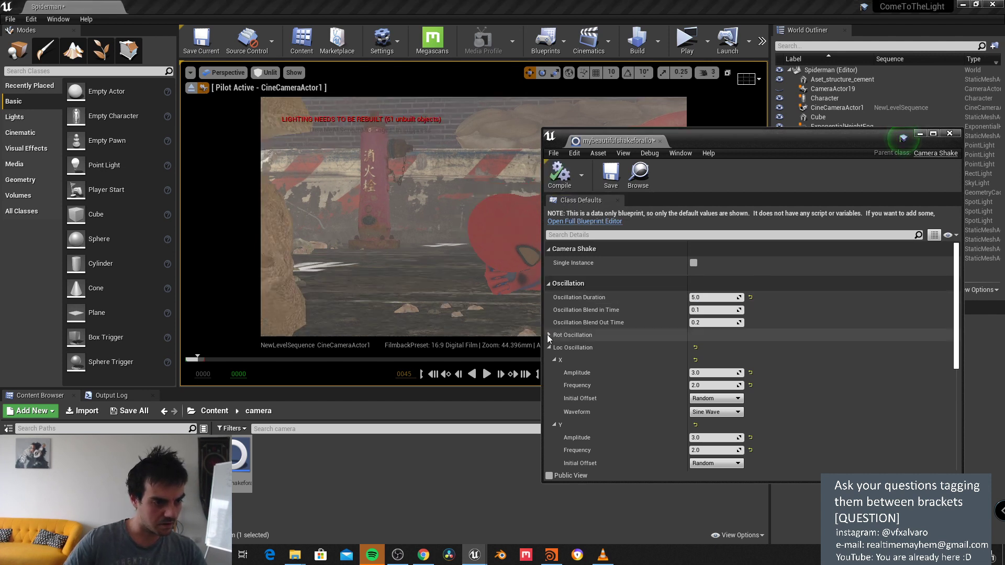
pyautogui.click(485, 376)
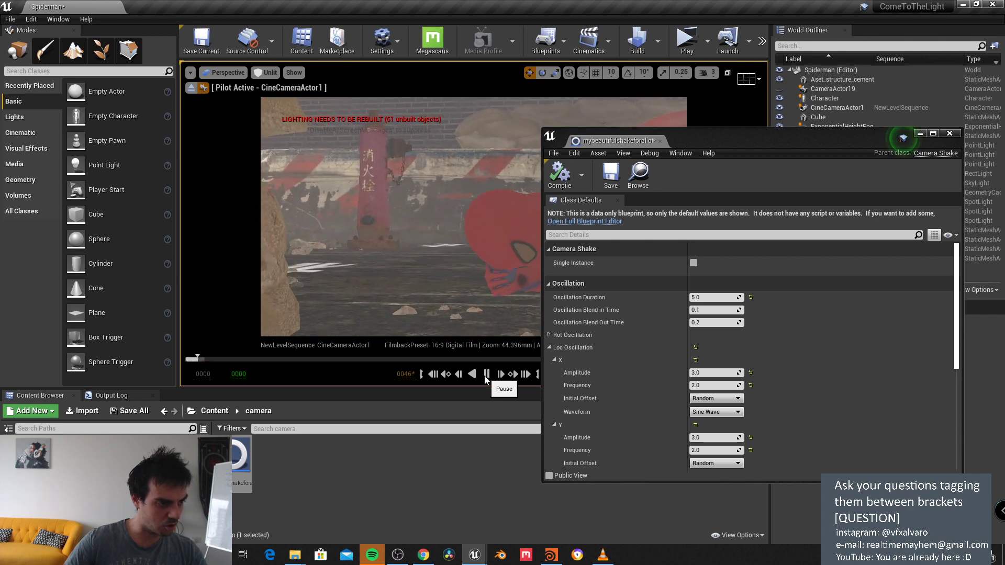
pyautogui.click(486, 374)
# Step: Set the location oscillation amplitudes to 1.0 and compile the blueprint
pyautogui.scroll(-3, 717, 361)
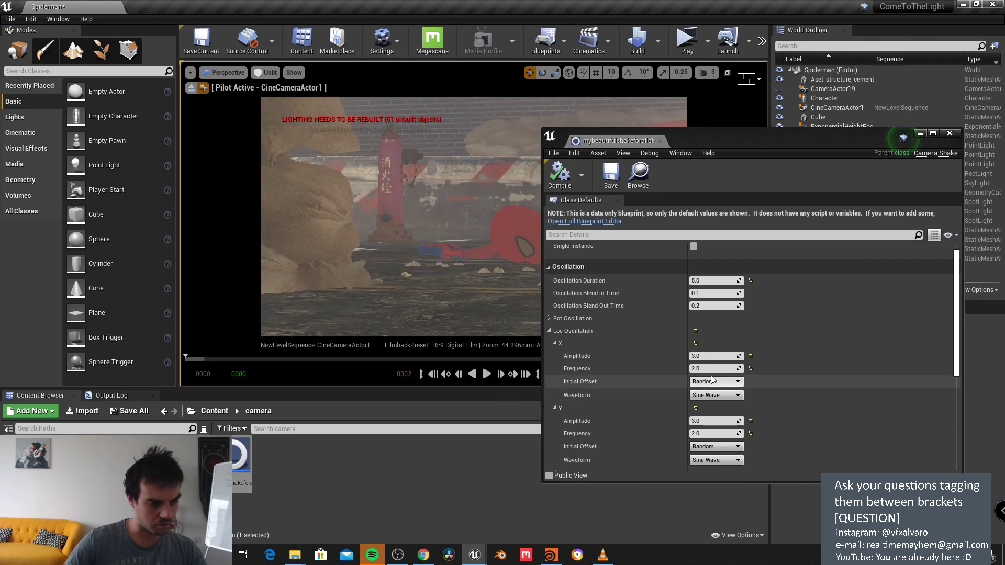
pyautogui.click(704, 323)
pyautogui.write('1')
pyautogui.press('Tab')
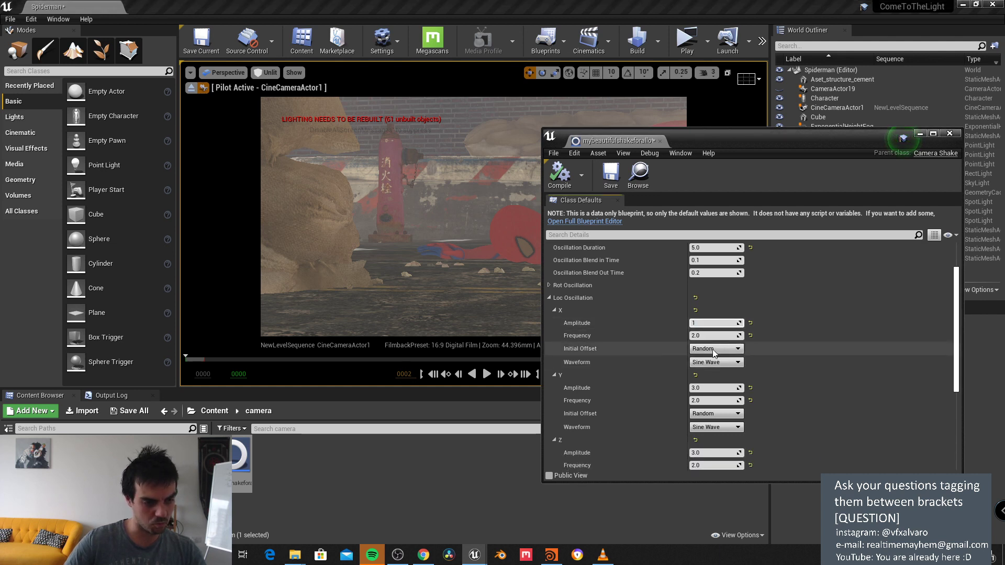
pyautogui.scroll(-2, 720, 400)
pyautogui.click(704, 419)
pyautogui.write('1')
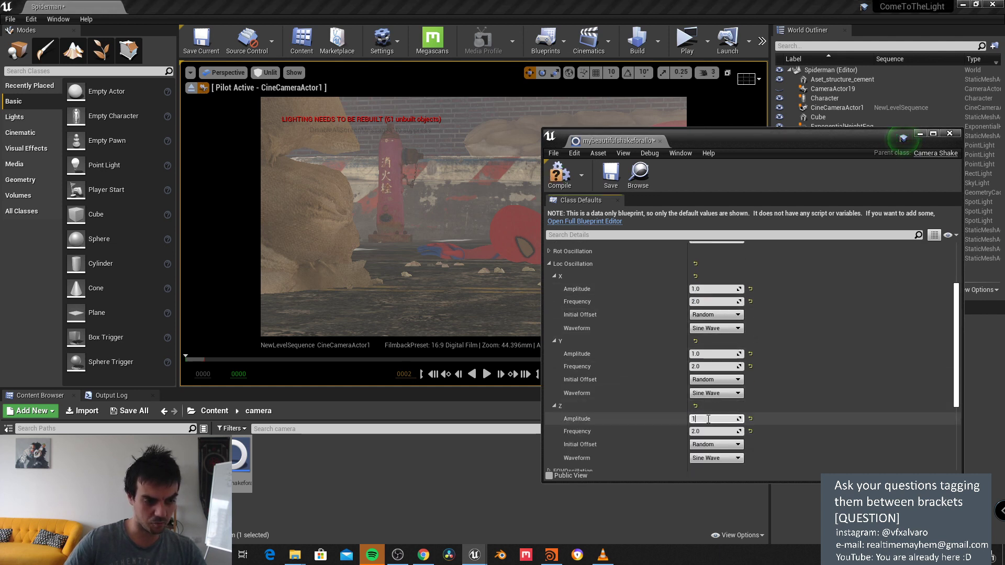
pyautogui.press('Return')
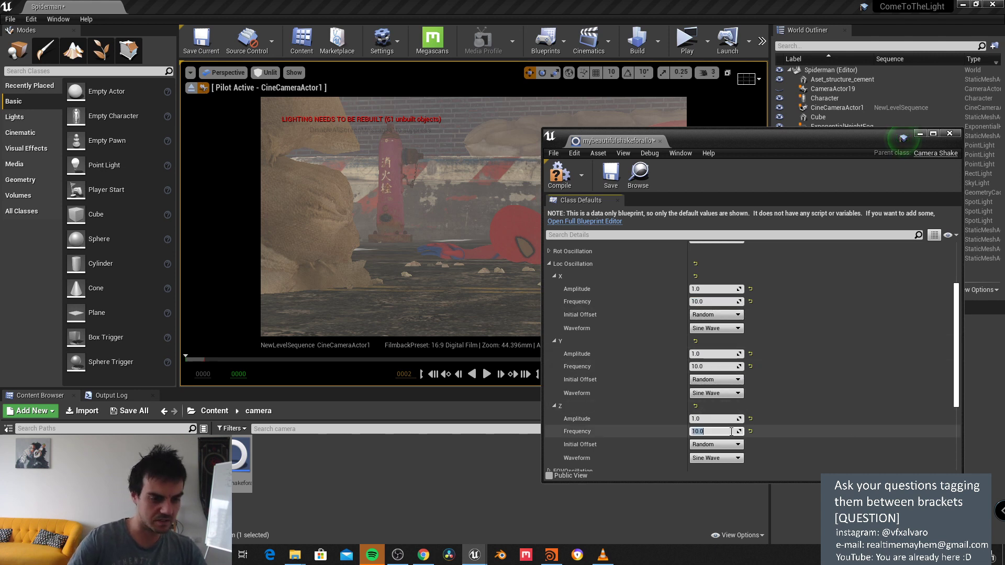
pyautogui.click(562, 179)
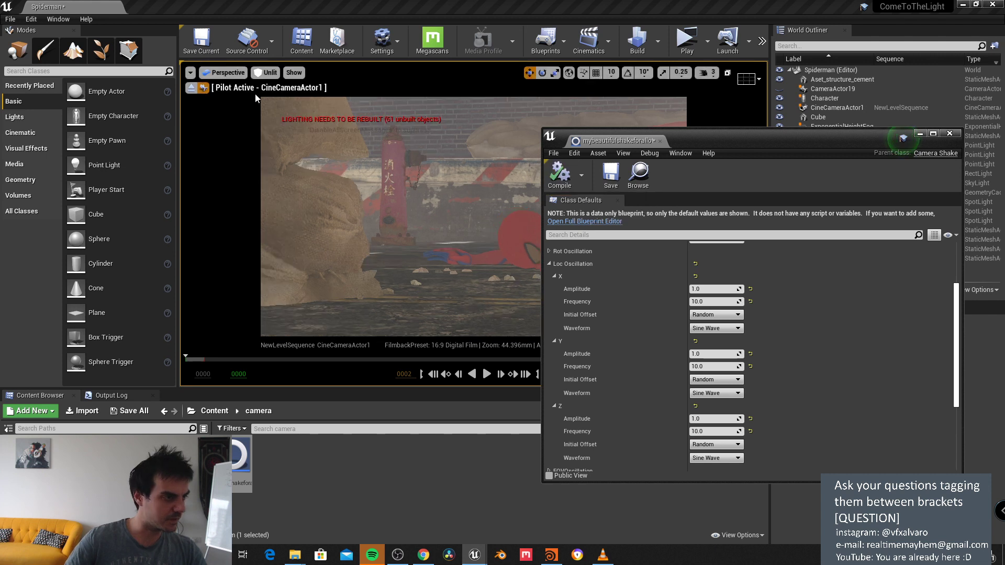
# Step: Switch the X, Y and Z location waveforms to Perlin Noise
pyautogui.click(486, 374)
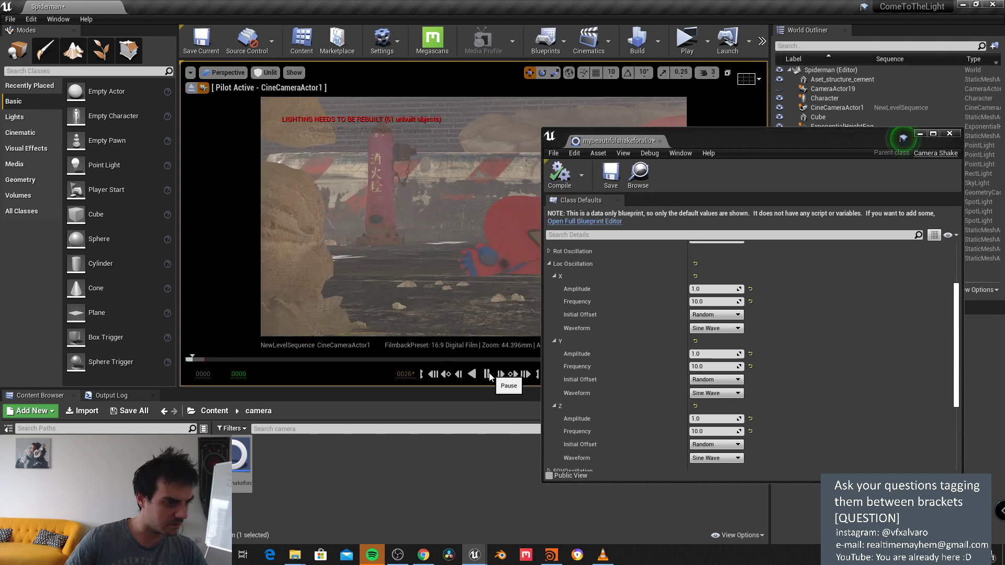
pyautogui.click(486, 374)
pyautogui.click(716, 328)
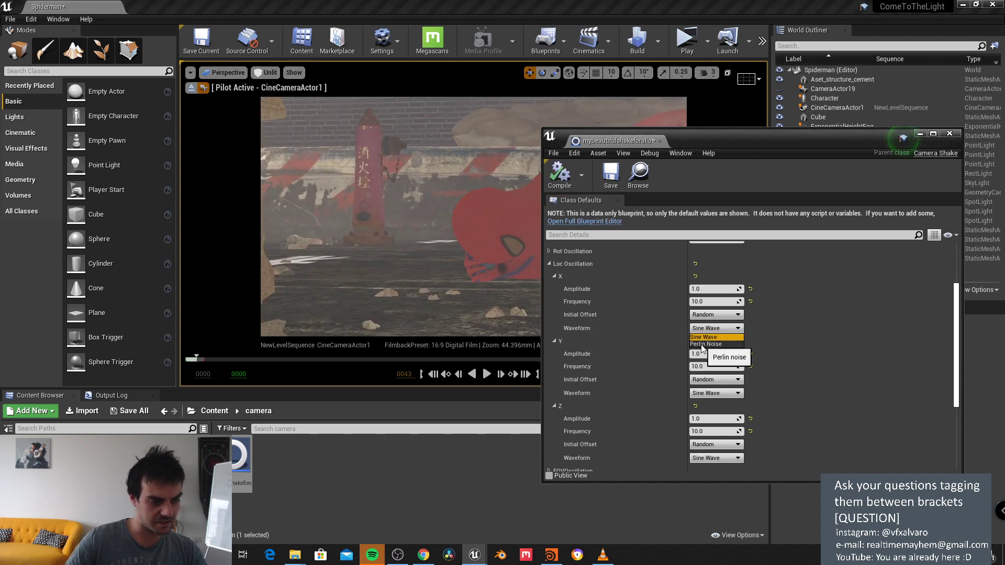
pyautogui.click(702, 346)
pyautogui.click(716, 393)
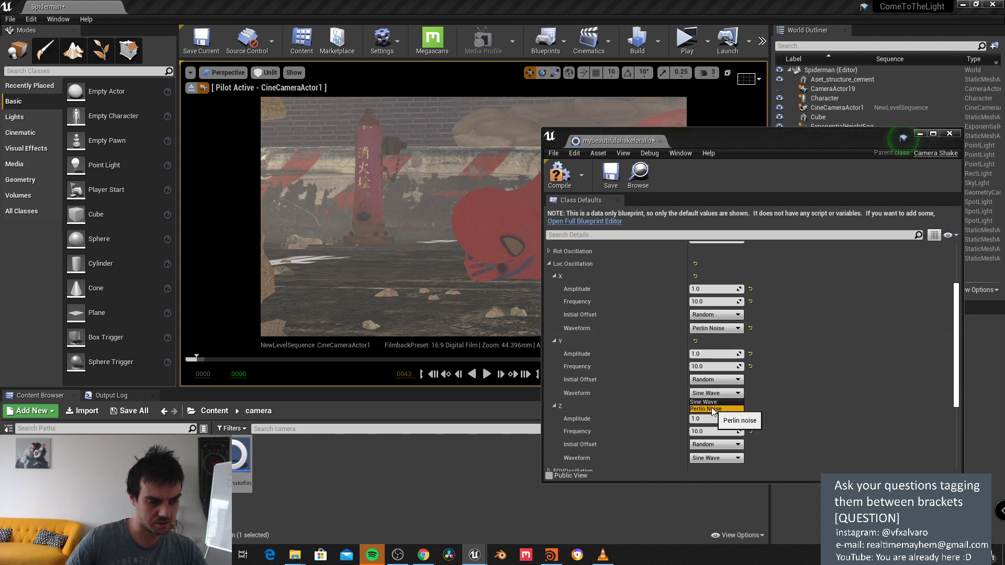
pyautogui.click(709, 413)
pyautogui.click(715, 458)
pyautogui.click(710, 477)
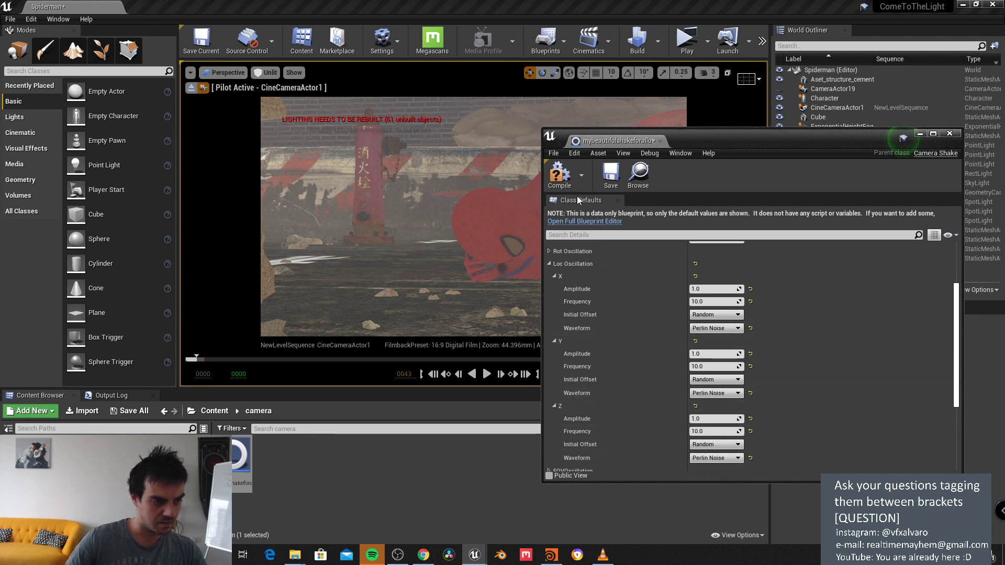
# Step: Set location frequencies to 2.1 on X, 2.0 on Y and 3.0 on Z, then replay
pyautogui.click(487, 374)
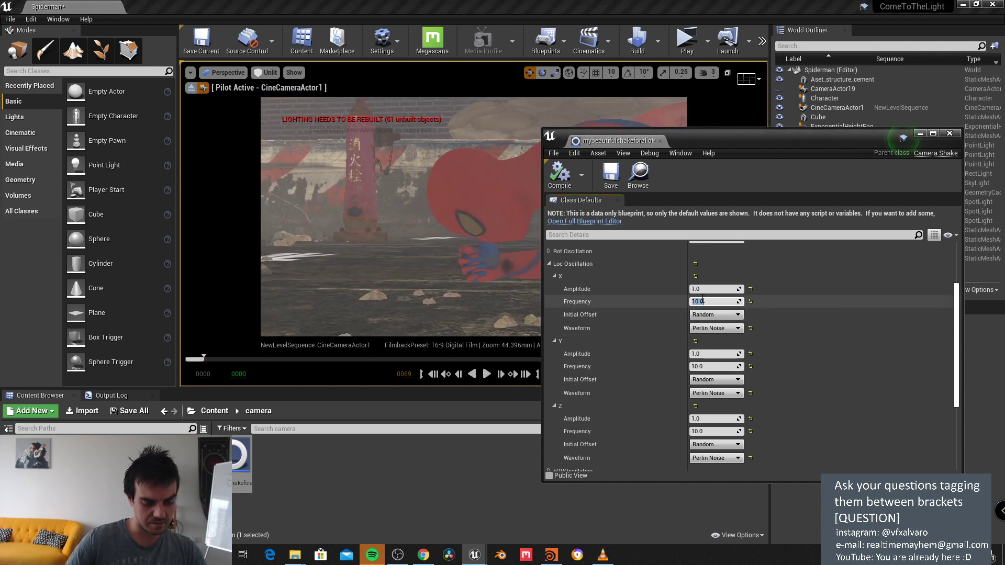
pyautogui.write('2')
pyautogui.click(702, 366)
pyautogui.write('2')
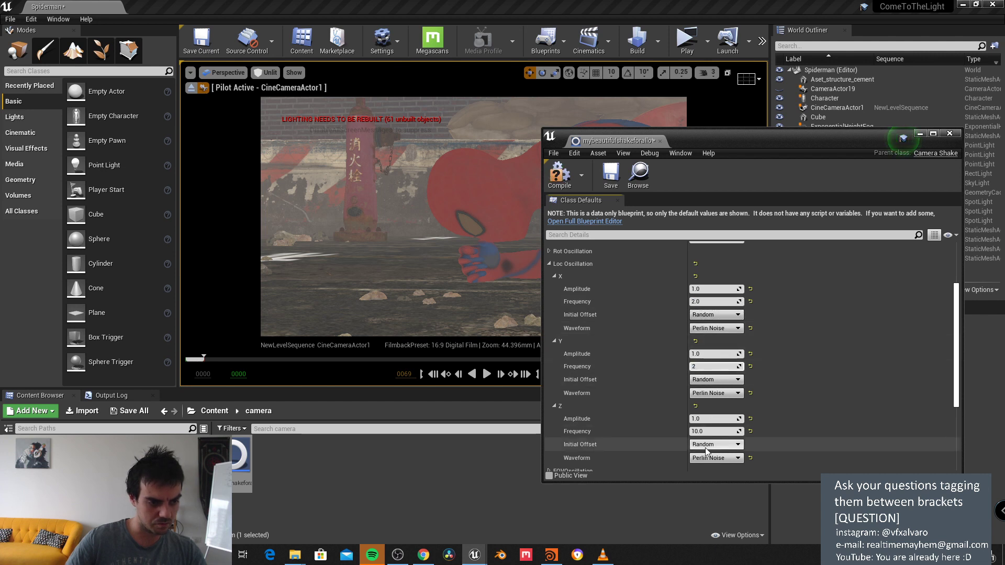
pyautogui.click(705, 431)
pyautogui.write('3')
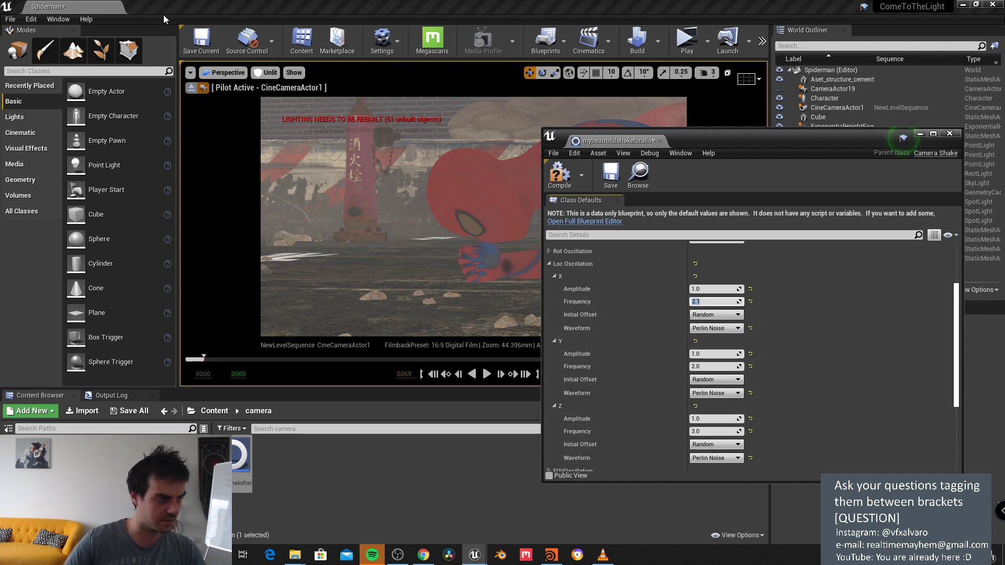
pyautogui.press('Return')
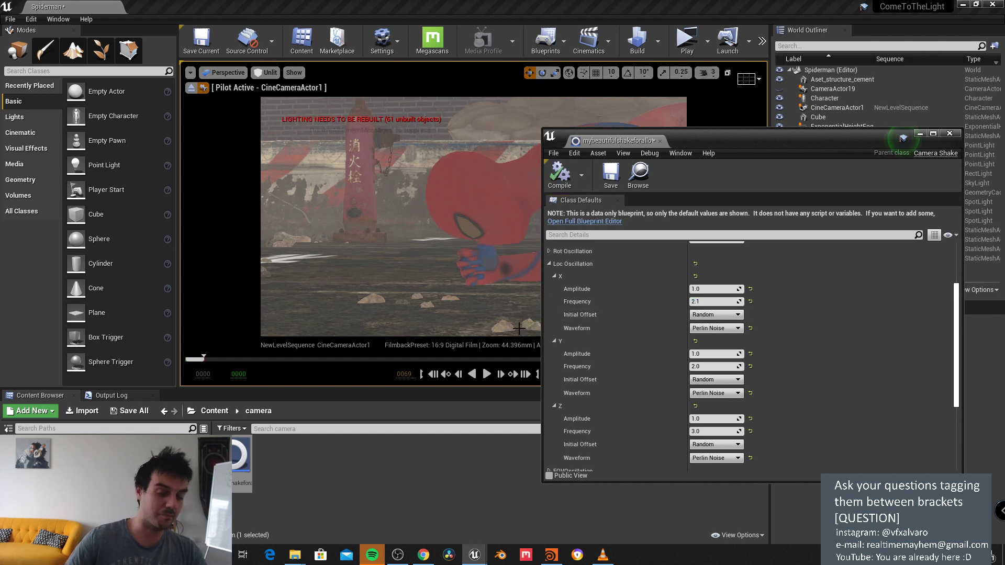
pyautogui.click(487, 373)
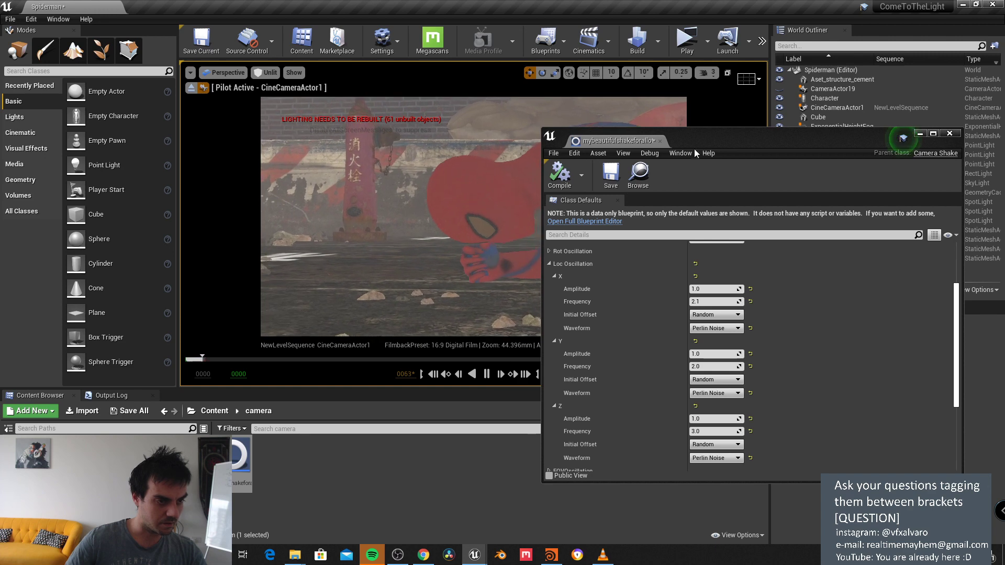
# Step: Lower the X frequency to 1.0 and Y frequency to 1.2, then compile
pyautogui.moveTo(695, 145); pyautogui.dragTo(676, 106)
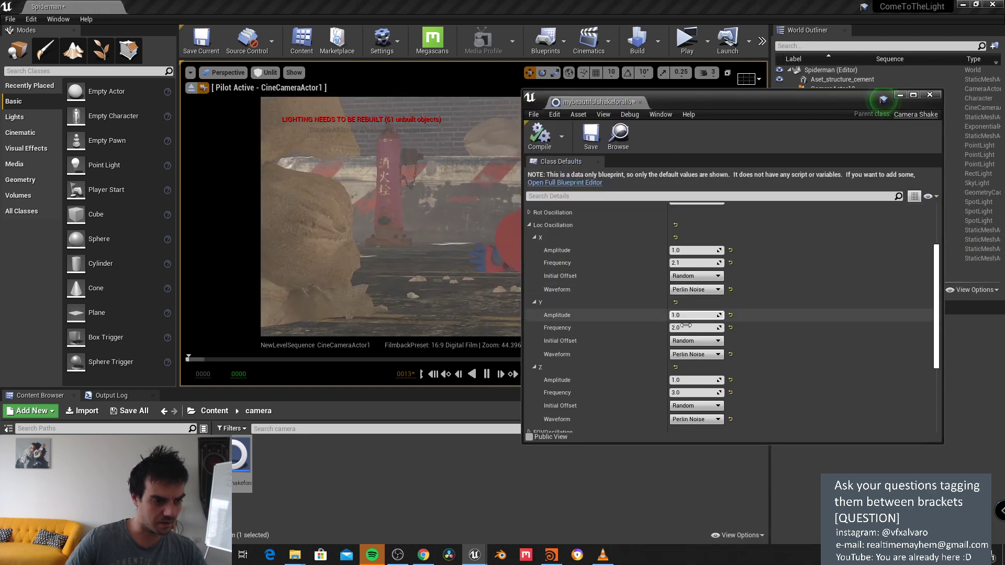
pyautogui.moveTo(687, 266); pyautogui.dragTo(655, 266)
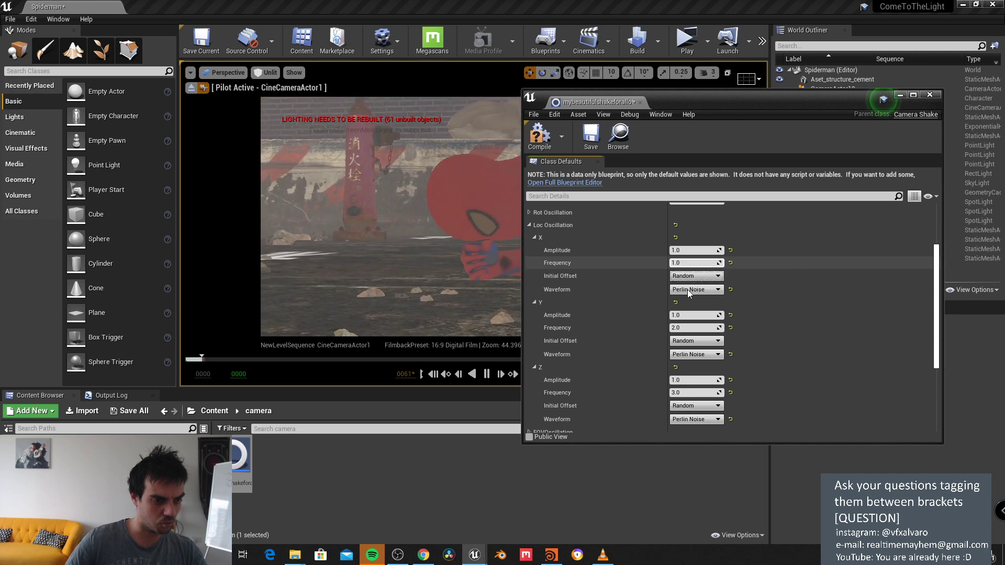
pyautogui.click(687, 327)
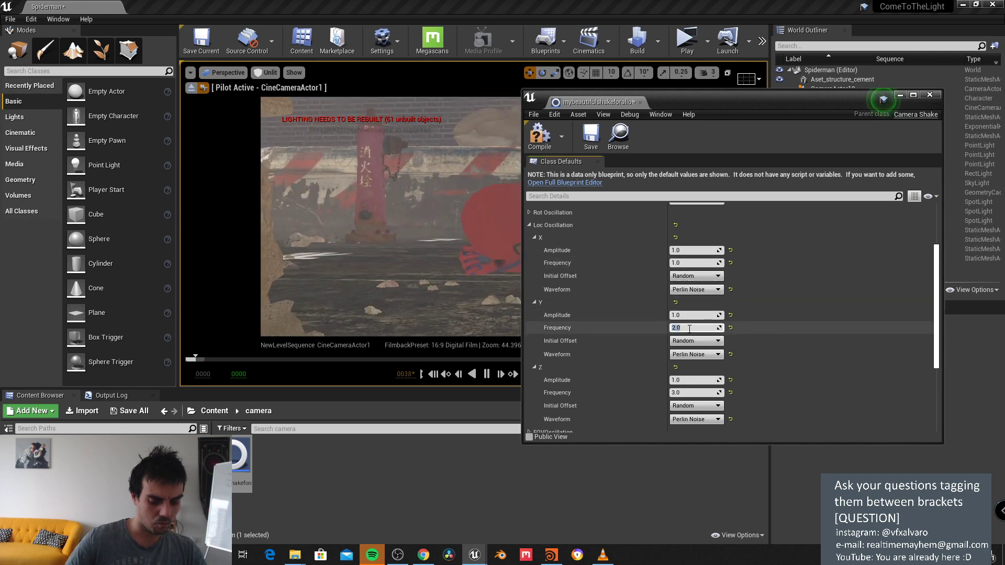
pyautogui.write('1.2')
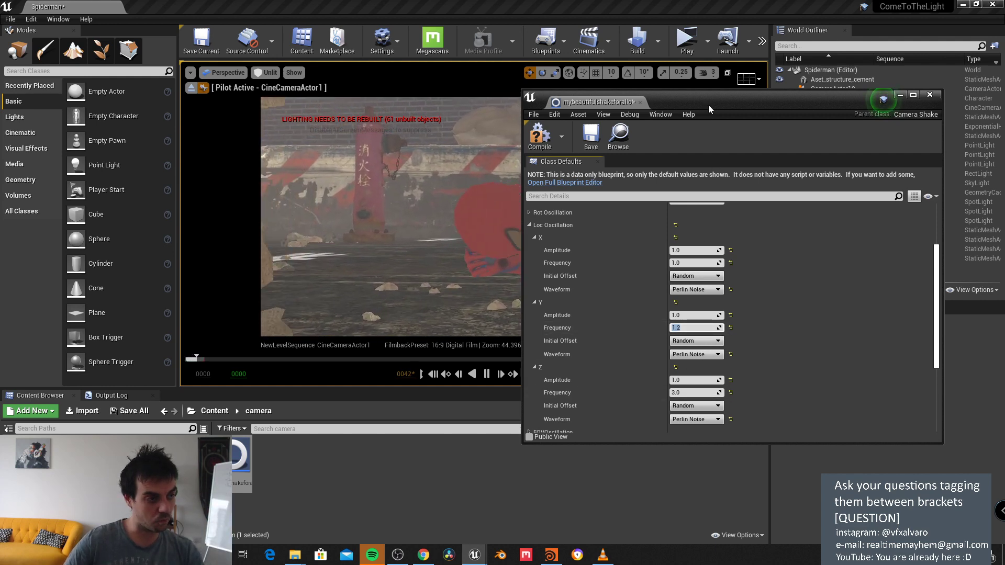
pyautogui.moveTo(708, 104)
pyautogui.mouseDown()
pyautogui.moveTo(720, 295)
pyautogui.moveTo(715, 492)
pyautogui.moveTo(703, 116)
pyautogui.mouseUp()
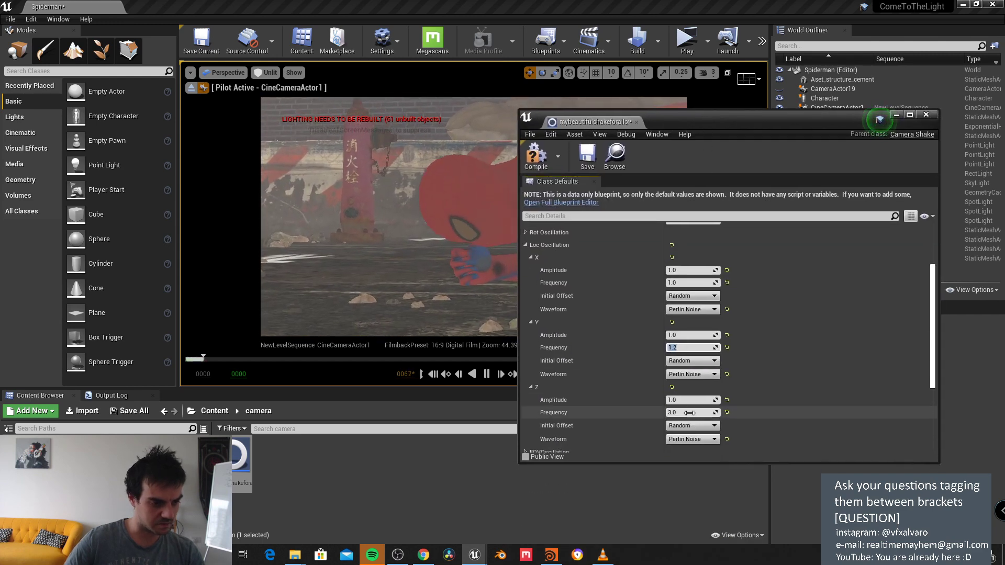
pyautogui.write('1')
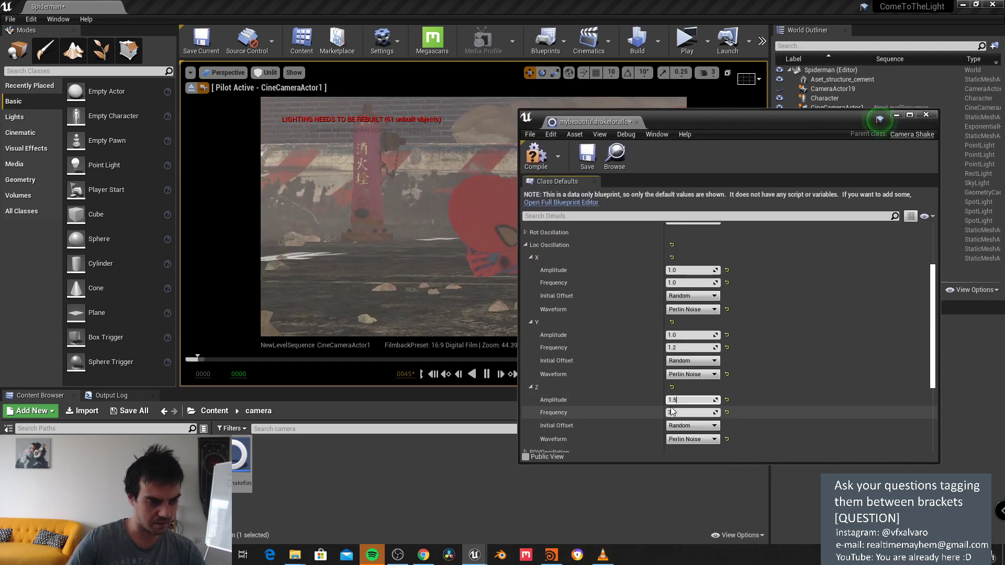
pyautogui.click(536, 155)
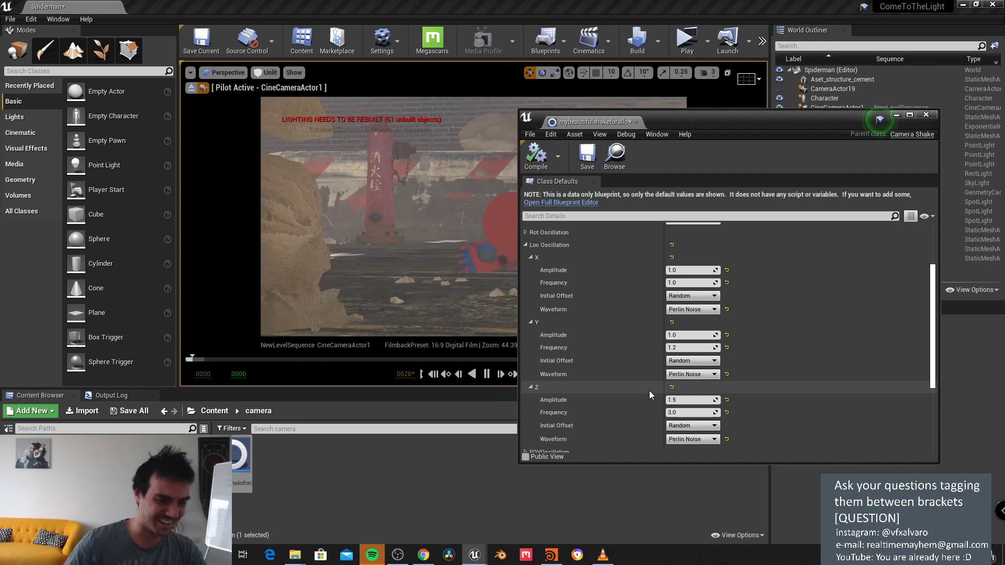
# Step: Reduce the Z location amplitude to 0.5 and compile the blueprint
pyautogui.press('BackSpace')
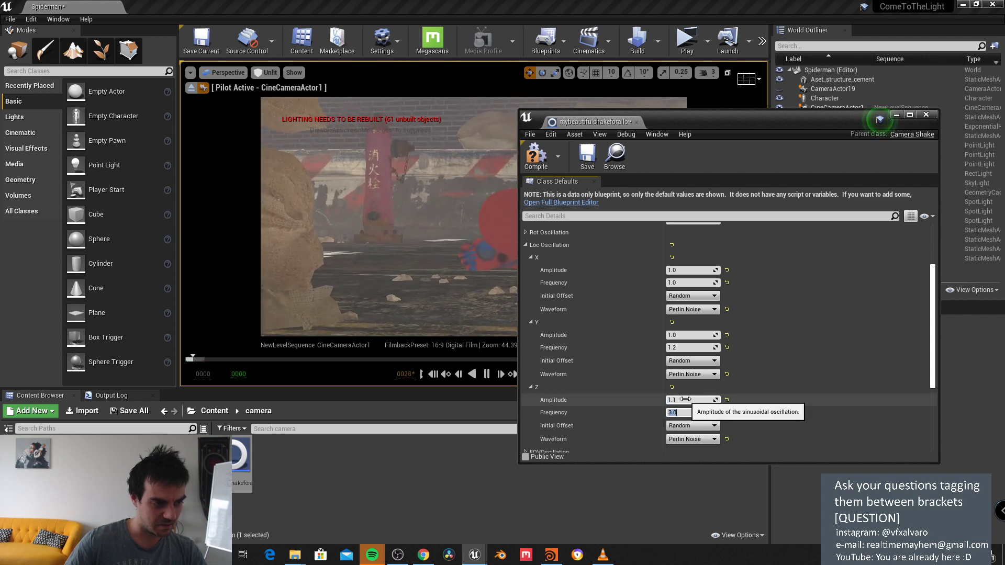
pyautogui.click(680, 399)
pyautogui.write('0.5')
pyautogui.press('Return')
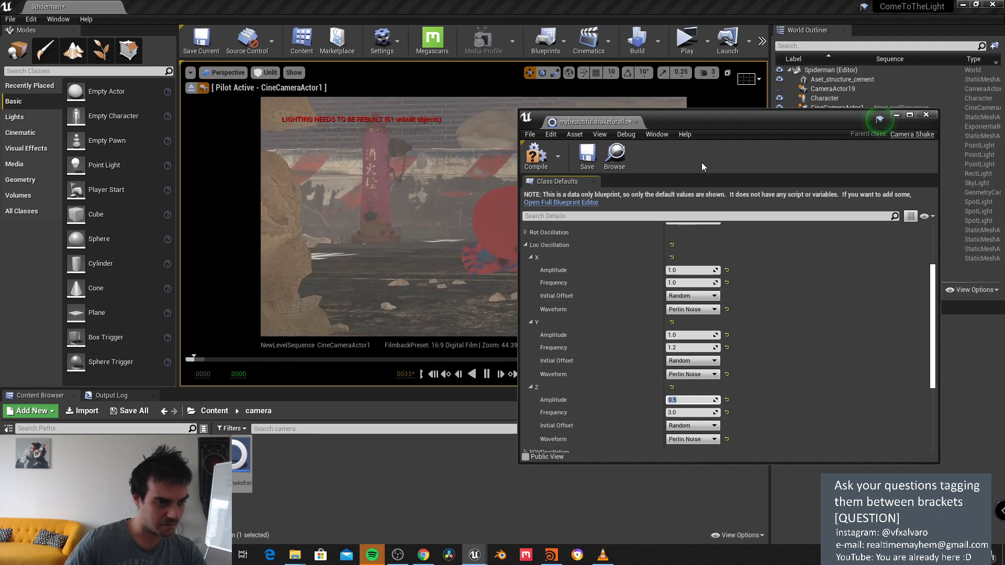
pyautogui.moveTo(700, 126); pyautogui.dragTo(760, 336)
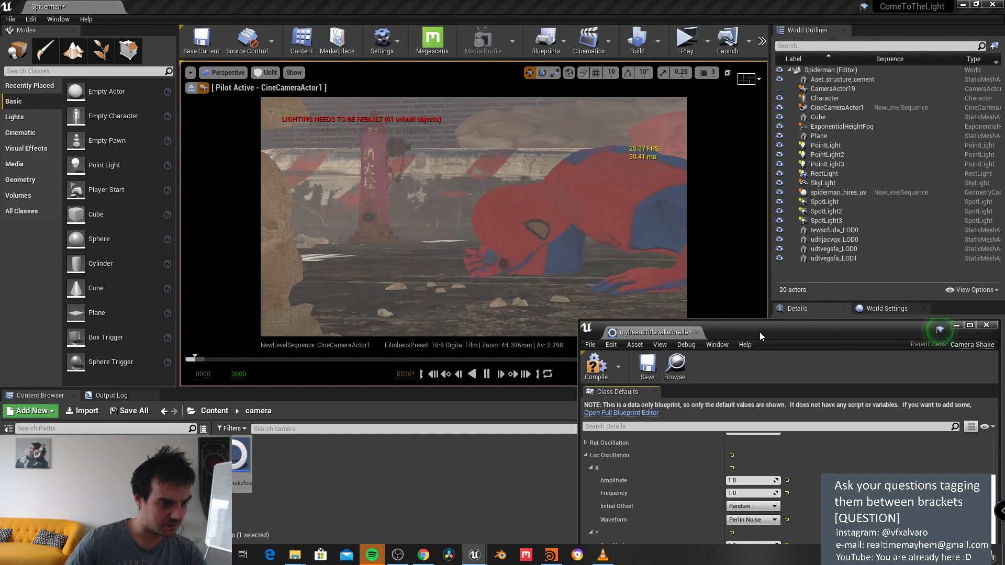
pyautogui.moveTo(759, 332); pyautogui.dragTo(686, 191)
pyautogui.click(530, 230)
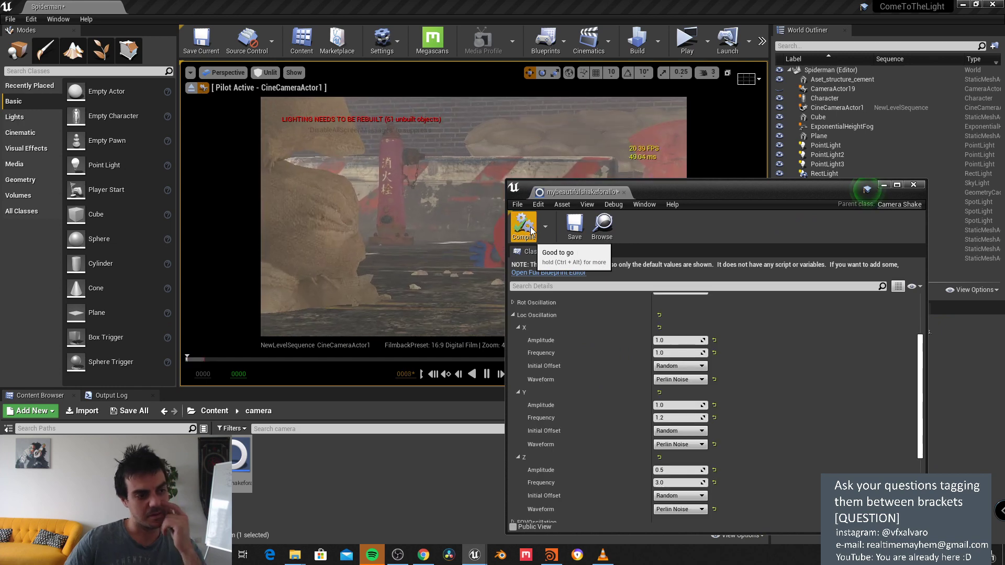
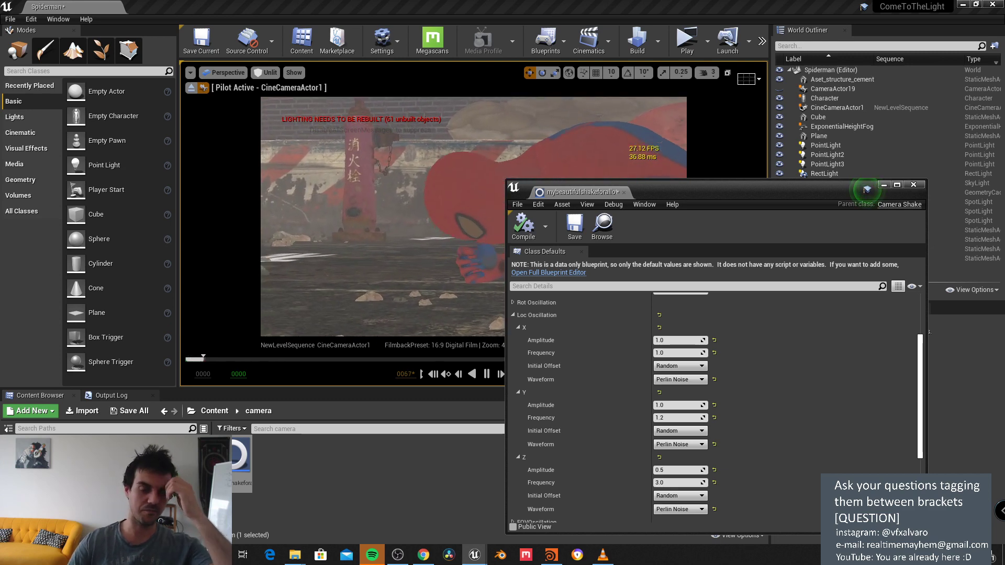
# Step: Close the Camera Shake blueprint window and switch the viewport from Unlit to Lit
pyautogui.click(866, 189)
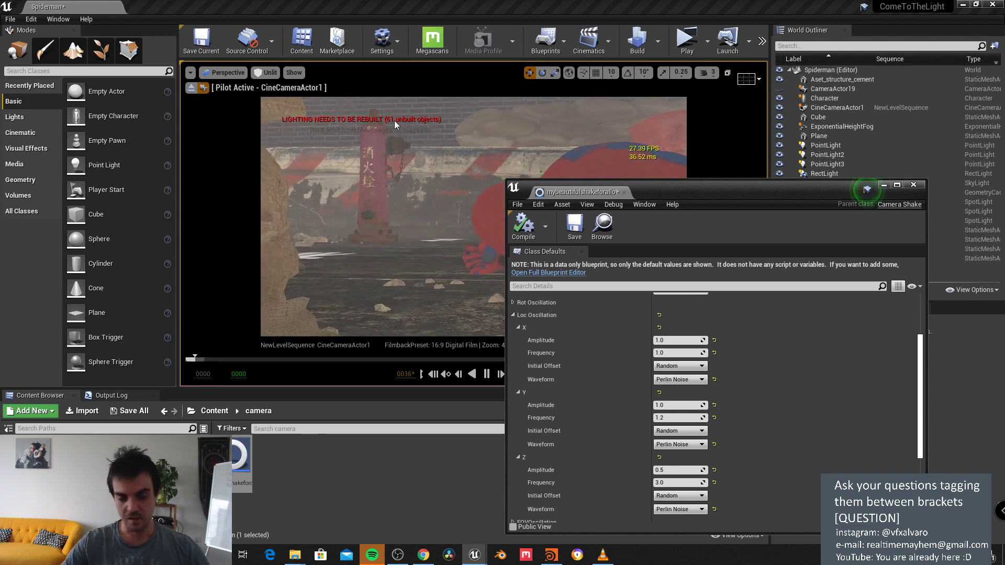
pyautogui.moveTo(787, 192); pyautogui.dragTo(705, 106)
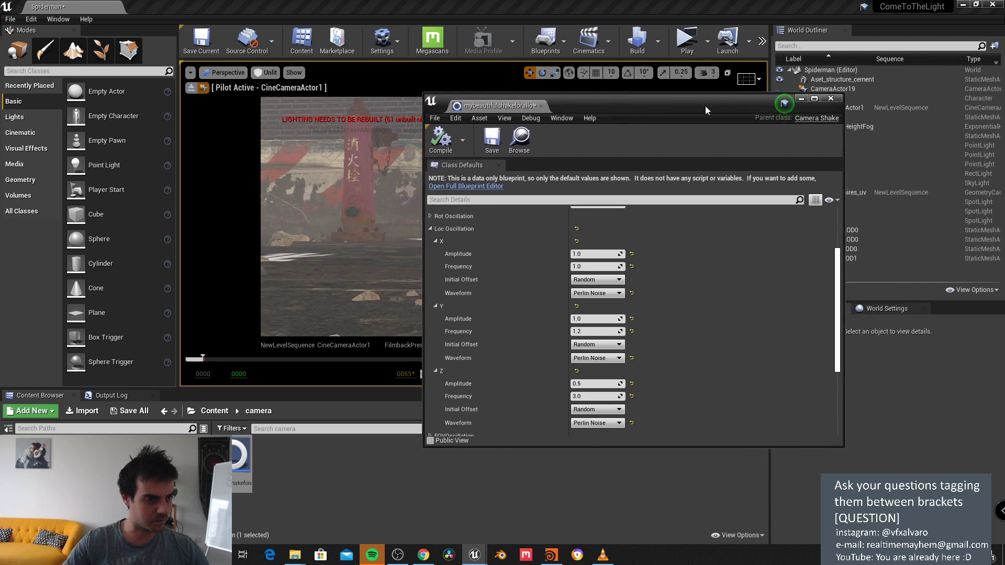
pyautogui.click(830, 98)
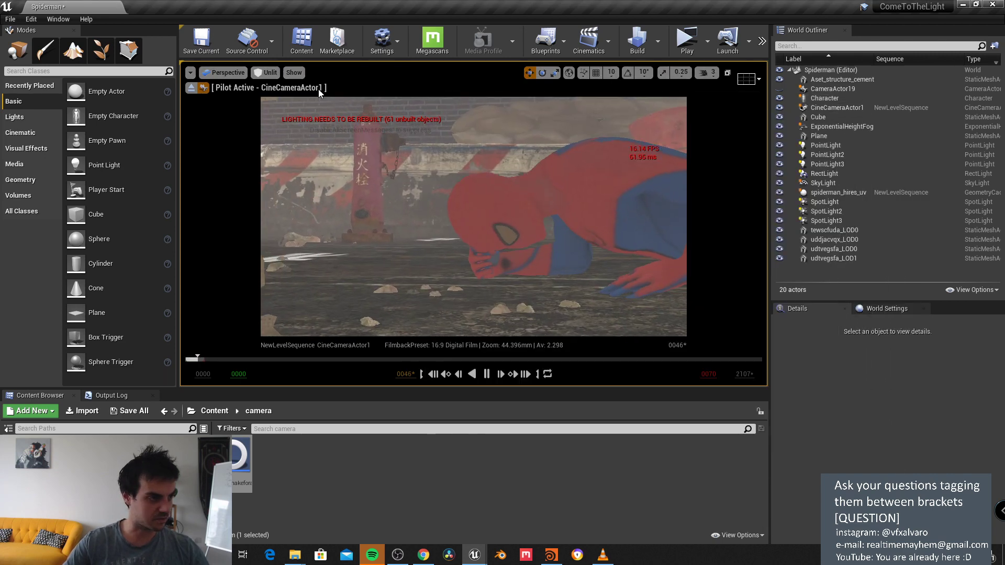
pyautogui.click(269, 72)
# Step: Pause the lit shot at frame 0056, enlarge the viewport and show the Lights list
pyautogui.click(276, 93)
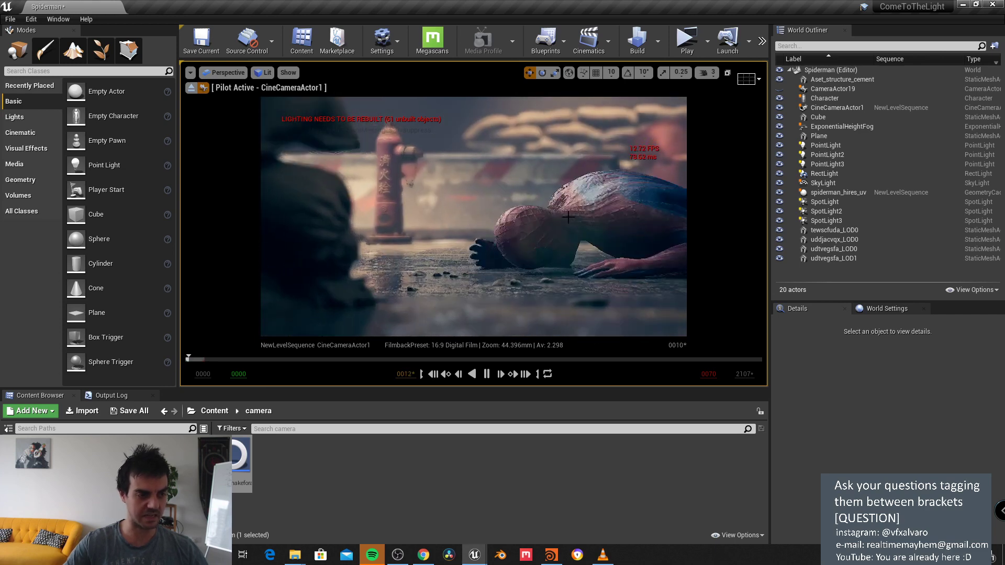
pyautogui.click(486, 374)
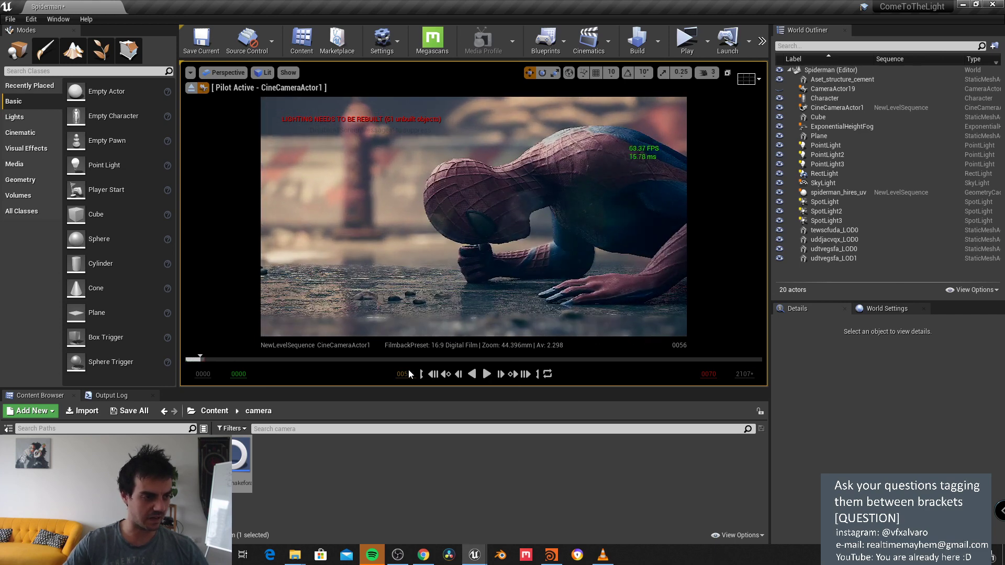
pyautogui.moveTo(335, 390); pyautogui.dragTo(345, 420)
pyautogui.click(472, 336)
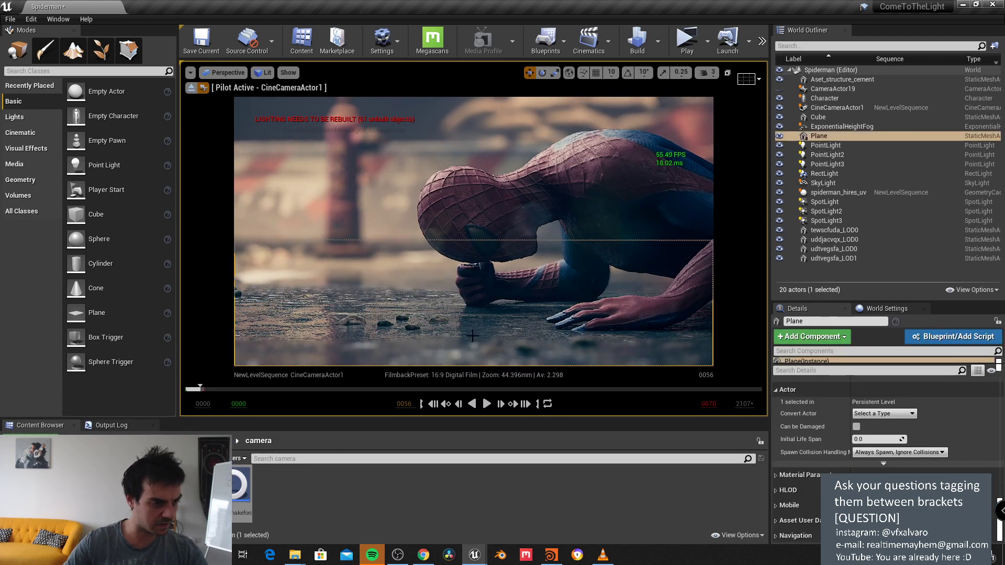
pyautogui.click(14, 116)
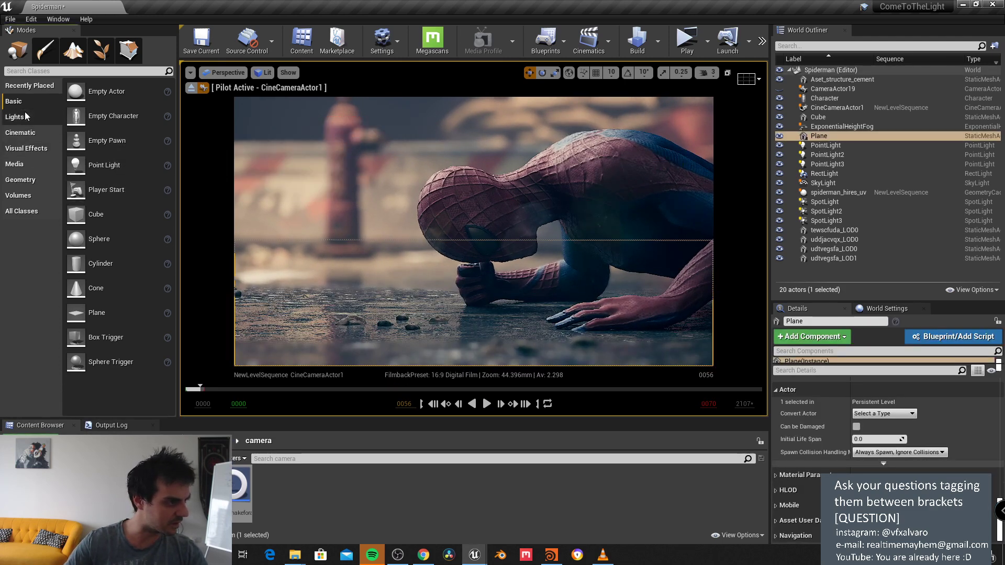
# Step: Place a point light, exit the camera pilot view and lower the light toward Spider-Man
pyautogui.moveTo(88, 116); pyautogui.dragTo(503, 342)
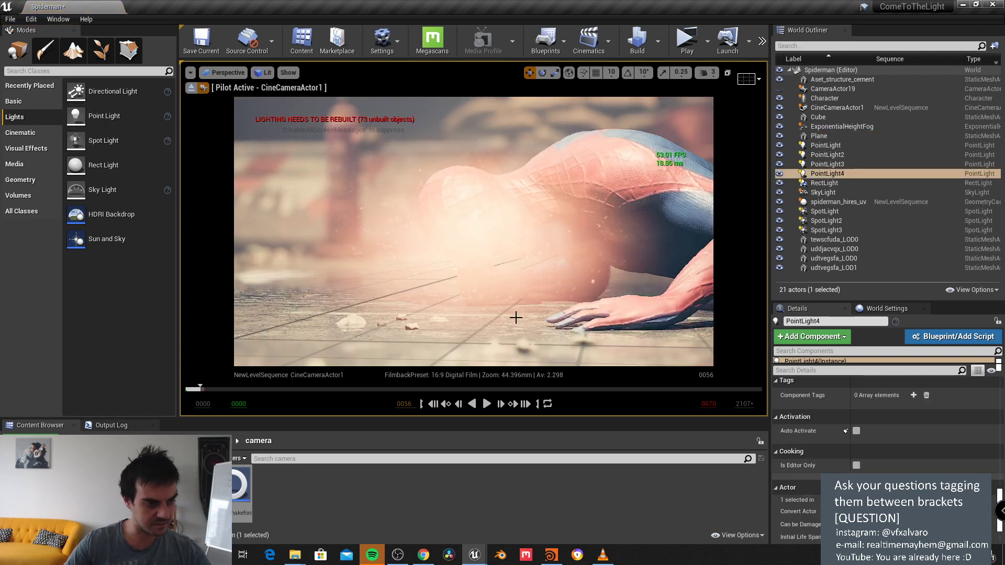
pyautogui.scroll(-10, 869, 408)
pyautogui.scroll(10, 871, 414)
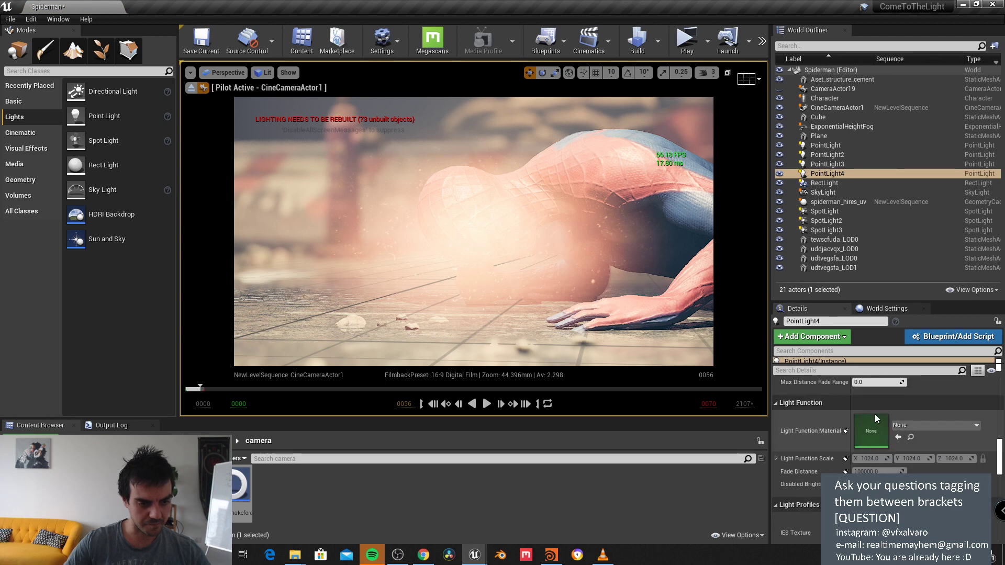
pyautogui.click(191, 88)
pyautogui.moveTo(492, 209); pyautogui.dragTo(492, 209, button='right')
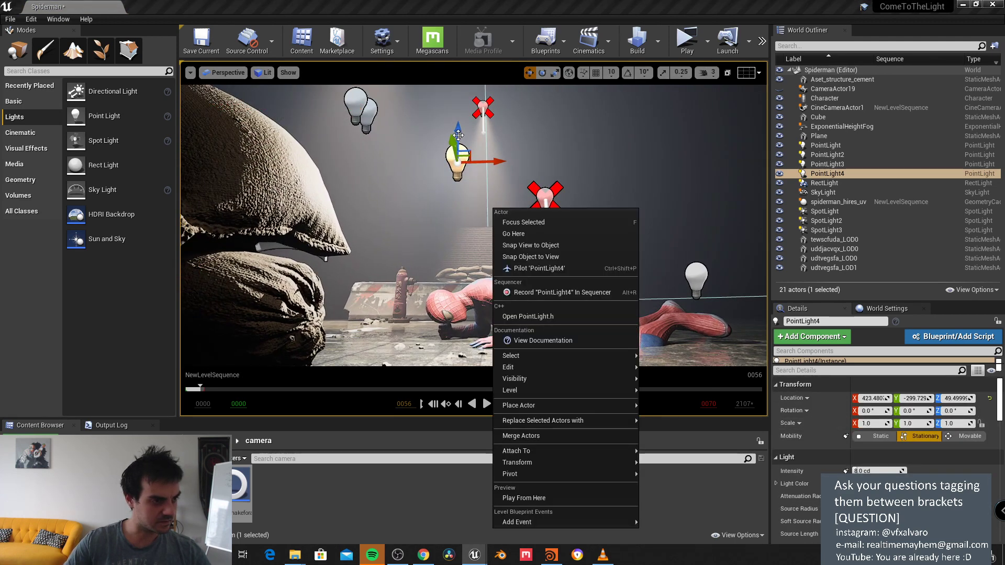
pyautogui.moveTo(458, 135); pyautogui.dragTo(455, 251)
pyautogui.moveTo(455, 251); pyautogui.dragTo(503, 240, button='right')
pyautogui.moveTo(534, 230); pyautogui.dragTo(448, 256)
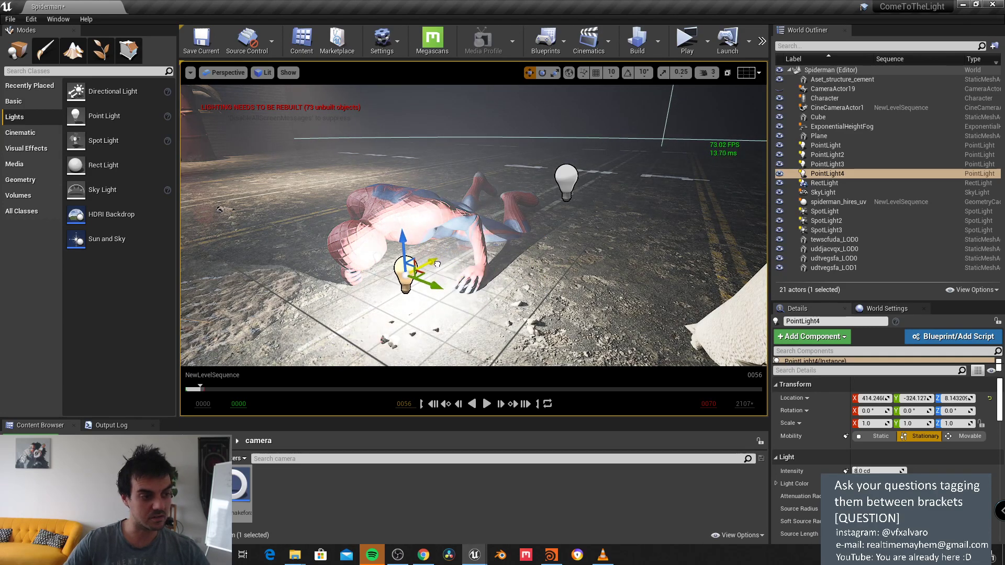
pyautogui.moveTo(448, 256); pyautogui.dragTo(673, 221, button='right')
# Step: Set the point light's intensity to 0.1 cd
pyautogui.click(871, 471)
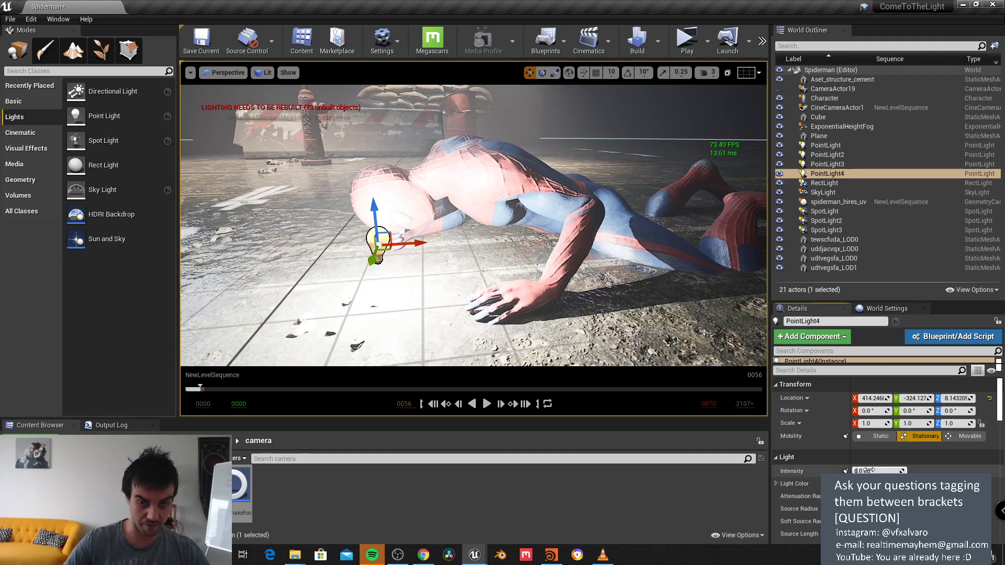
pyautogui.write('0')
pyautogui.press('Return')
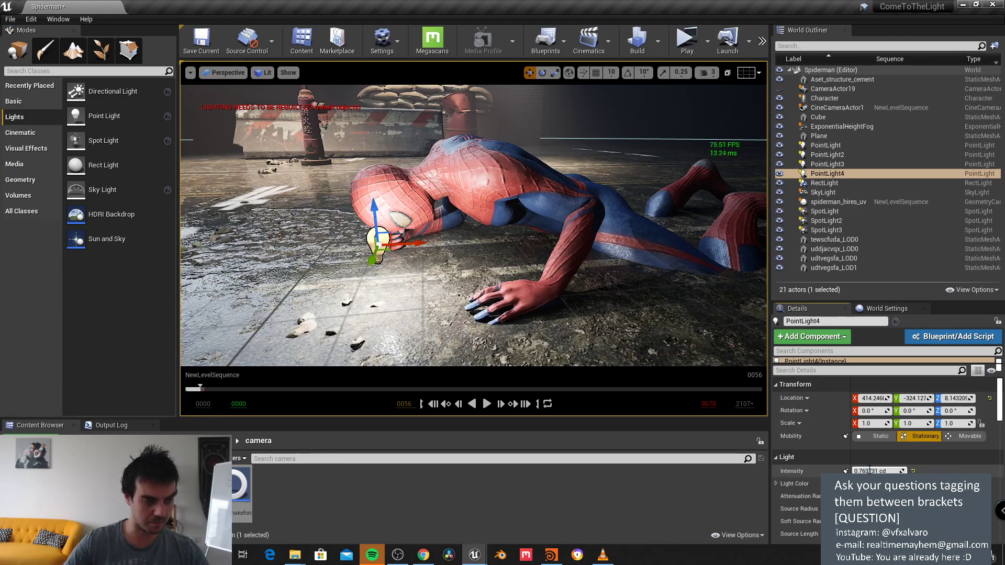
pyautogui.click(869, 471)
pyautogui.write('0')
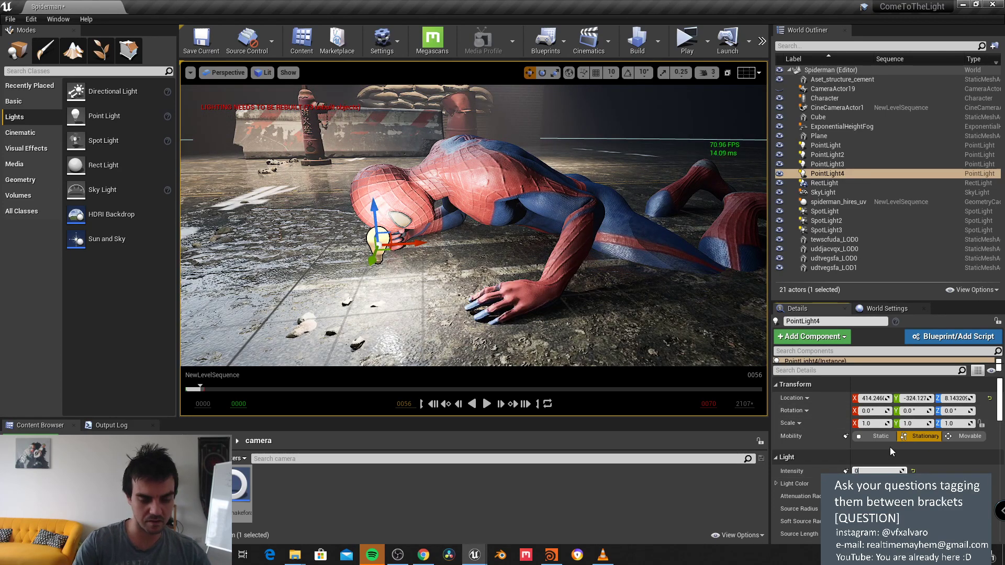
pyautogui.write('.1')
pyautogui.press('Return')
# Step: Nudge the light along X and down on Z to sit just above the street
pyautogui.moveTo(649, 136); pyautogui.dragTo(473, 251, button='right')
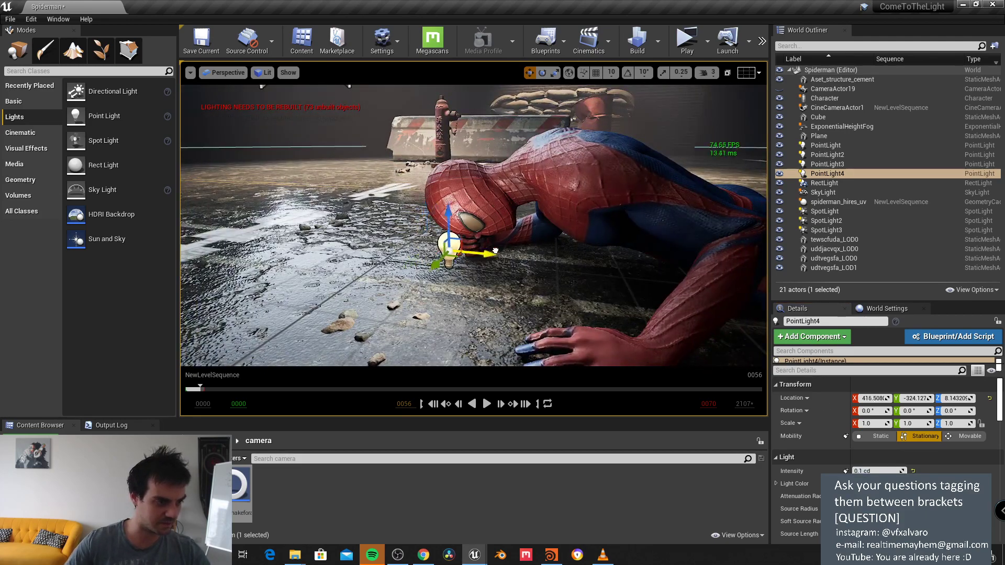
pyautogui.moveTo(495, 250); pyautogui.dragTo(517, 252)
pyautogui.moveTo(473, 228); pyautogui.dragTo(515, 276)
pyautogui.scroll(6, 516, 276)
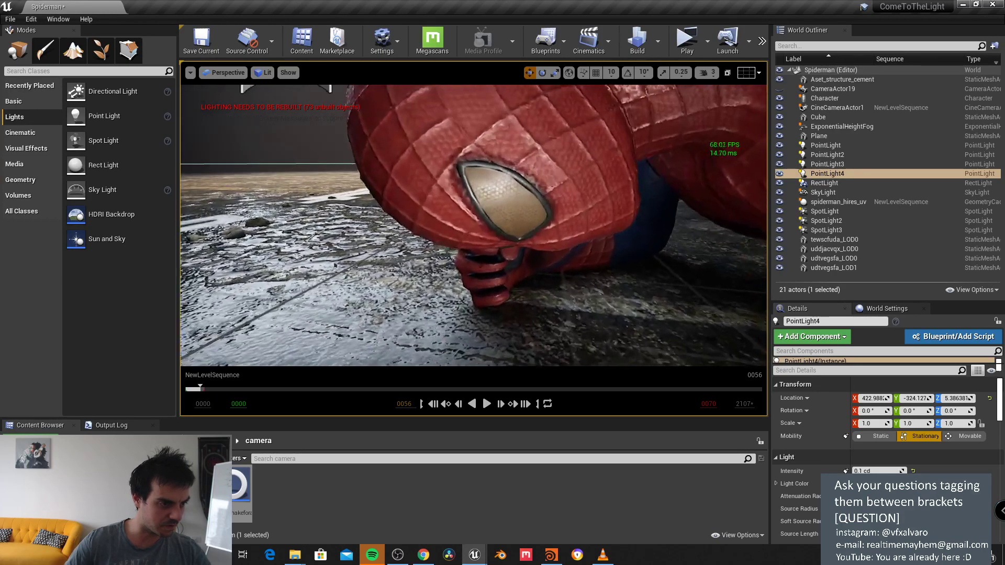
pyautogui.scroll(-6, 515, 277)
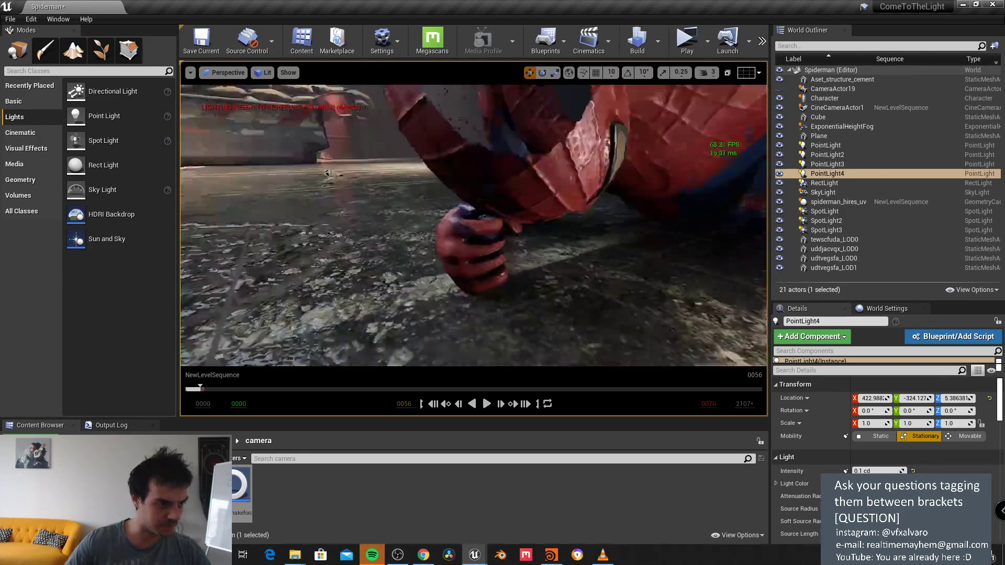
pyautogui.scroll(6, 515, 276)
pyautogui.scroll(-6, 515, 276)
pyautogui.scroll(8, 515, 277)
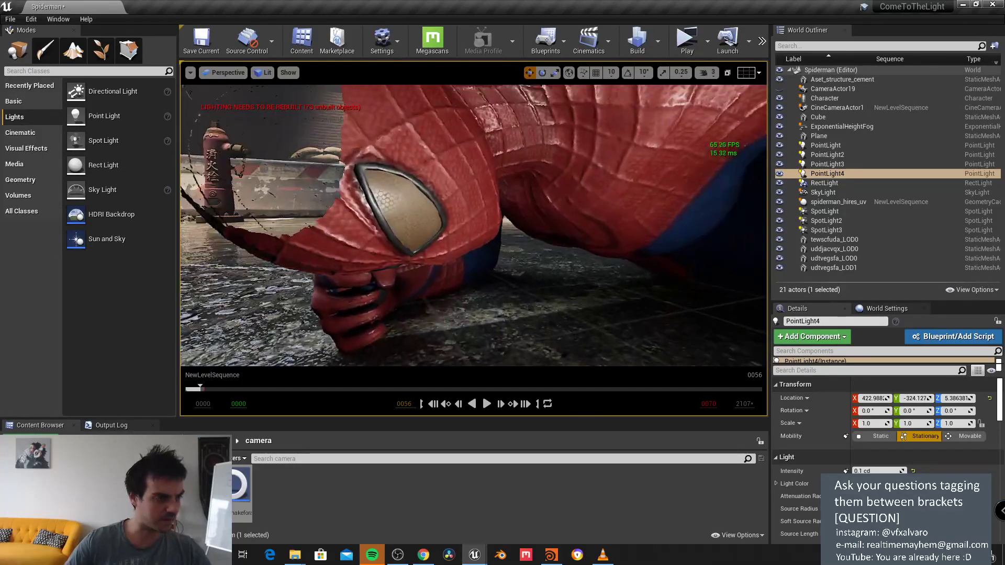
# Step: Run r.SetNearClipPlane 0 from the console, framing the point light in between
pyautogui.press('`')
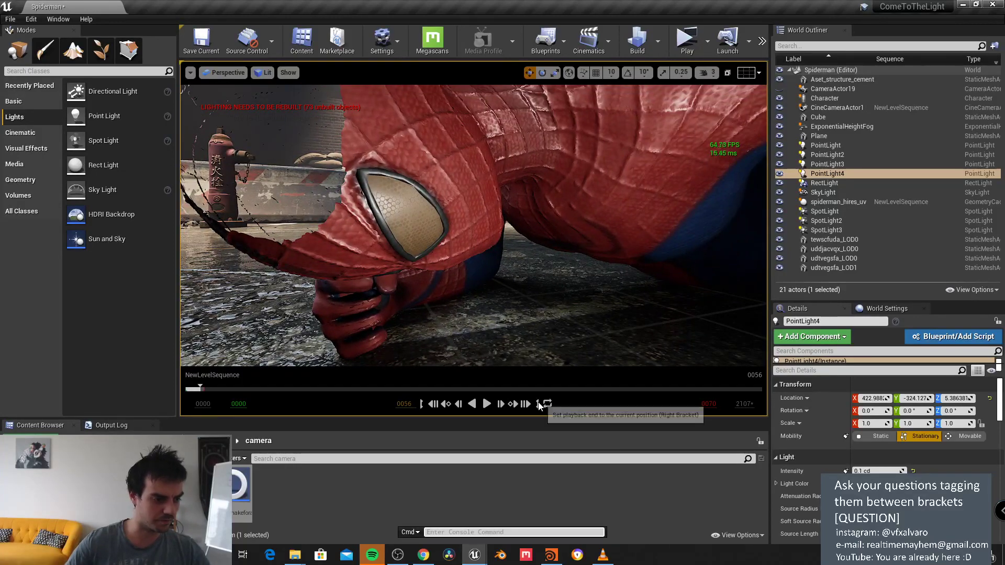
pyautogui.write('nearcl')
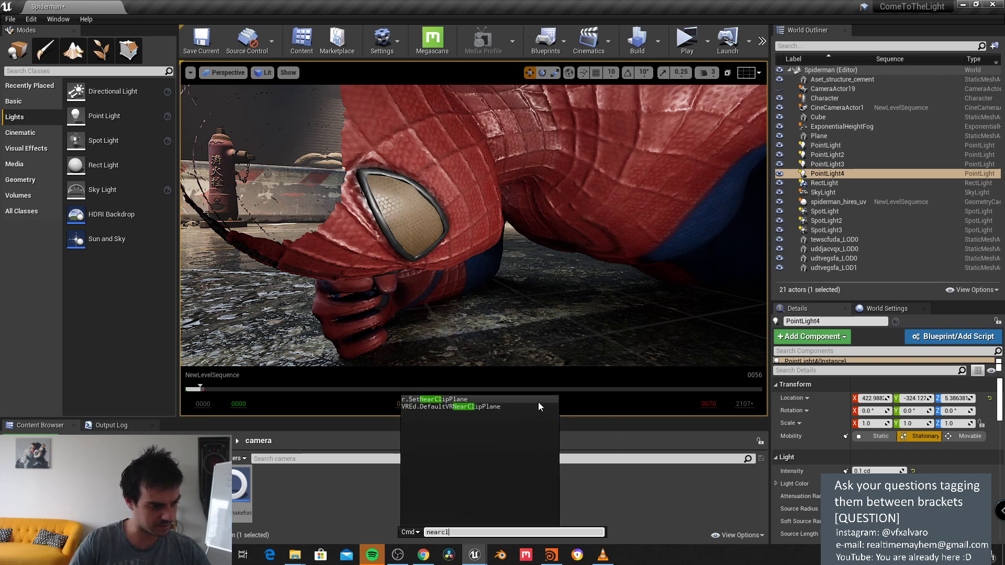
pyautogui.press('Tab')
pyautogui.press('Return')
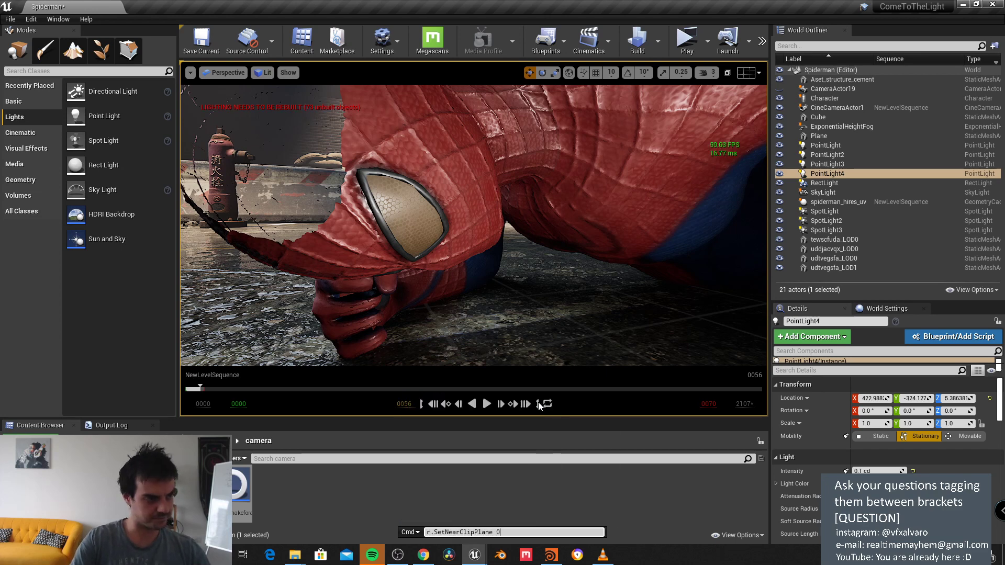
pyautogui.press('f')
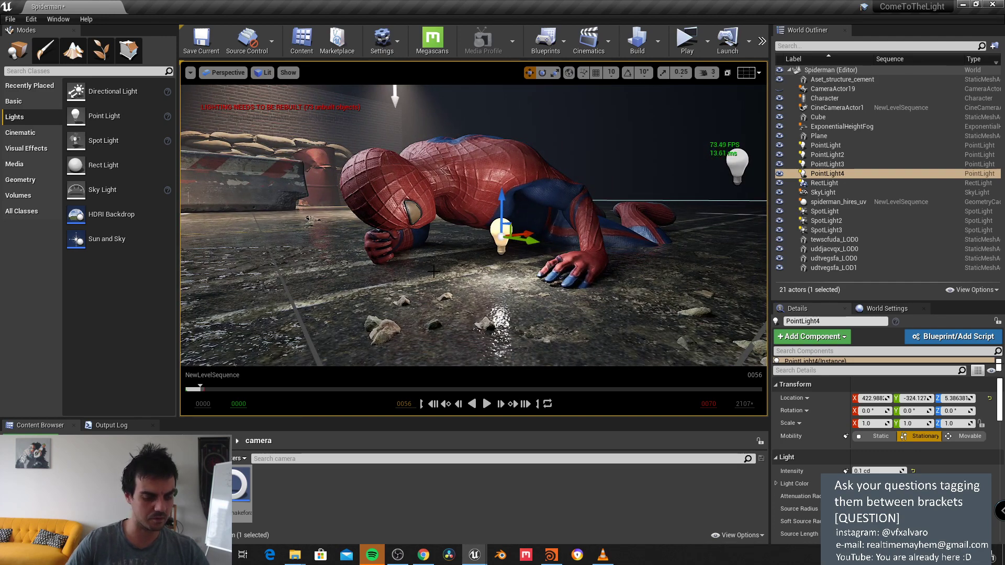
pyautogui.press('`')
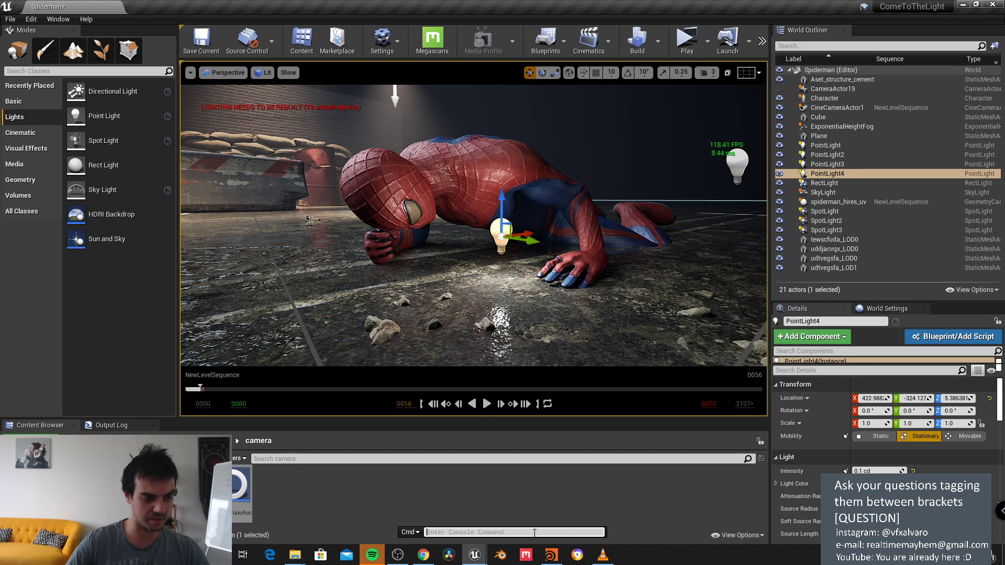
pyautogui.write('near')
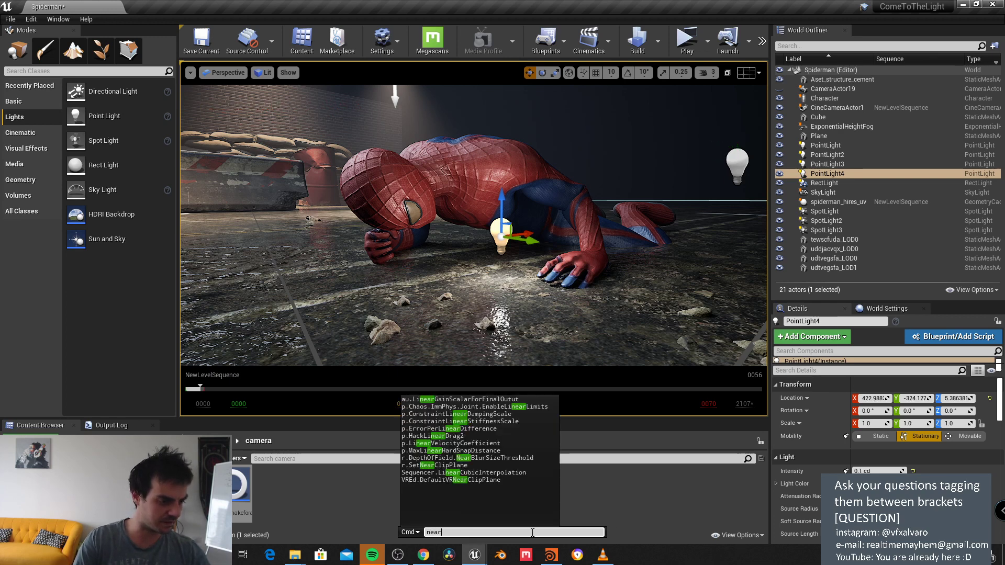
pyautogui.write('cl')
pyautogui.press('Tab')
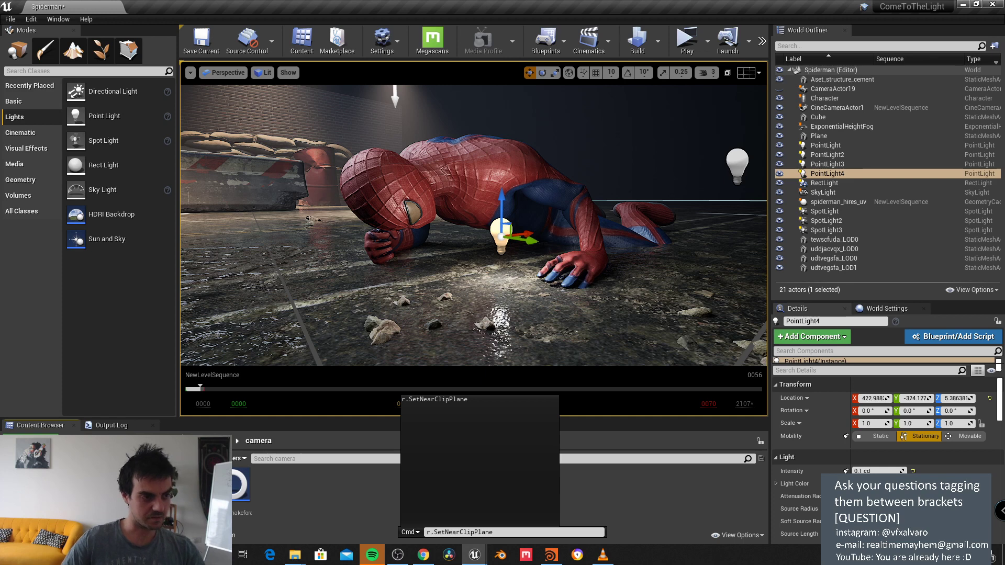
pyautogui.press('Return')
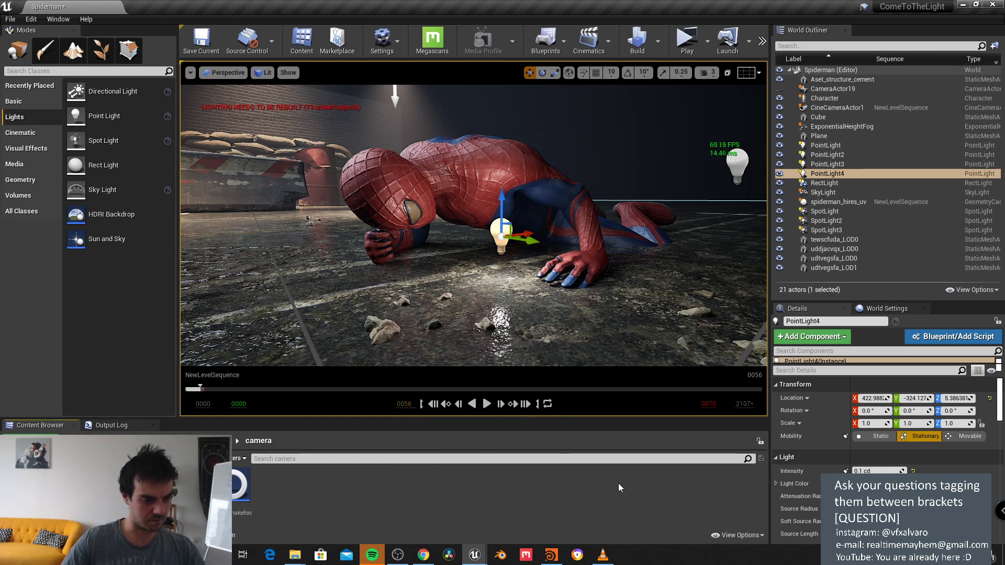
# Step: Lower PointLight4 slightly, nudge it along Y and set its intensity to 0.02 cd
pyautogui.moveTo(525, 240); pyautogui.dragTo(521, 239)
pyautogui.moveTo(496, 208); pyautogui.dragTo(496, 214)
pyautogui.moveTo(496, 213); pyautogui.dragTo(446, 215, button='right')
pyautogui.moveTo(451, 260); pyautogui.dragTo(448, 262)
pyautogui.click(878, 471)
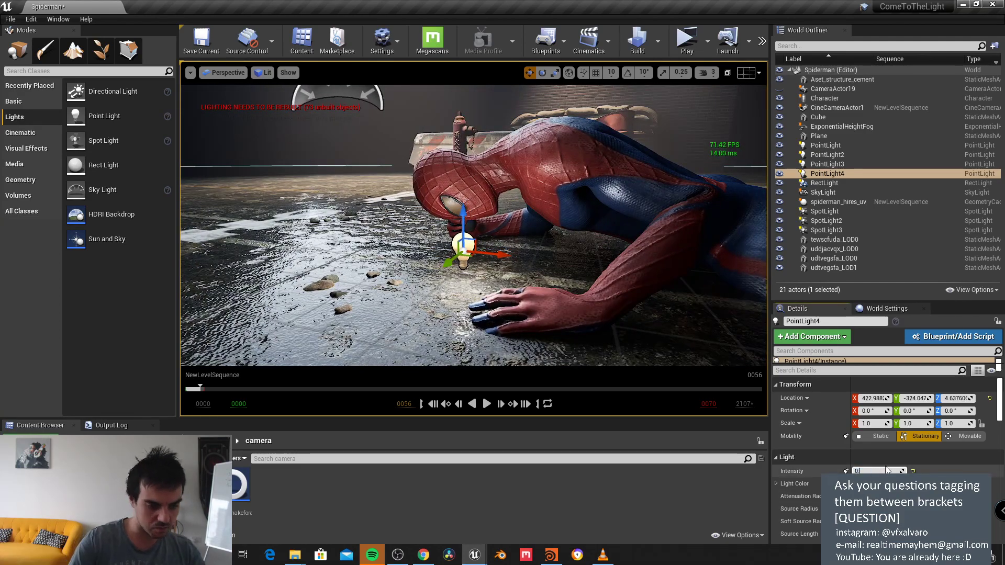
pyautogui.write('0.02')
pyautogui.press('Return')
# Step: Move PointLight4 along Y and down closer to the ground beside Spider-Man's hand
pyautogui.moveTo(576, 251); pyautogui.dragTo(574, 251, button='right')
pyautogui.moveTo(416, 340); pyautogui.dragTo(372, 364)
pyautogui.moveTo(407, 312); pyautogui.dragTo(407, 366)
pyautogui.press('f')
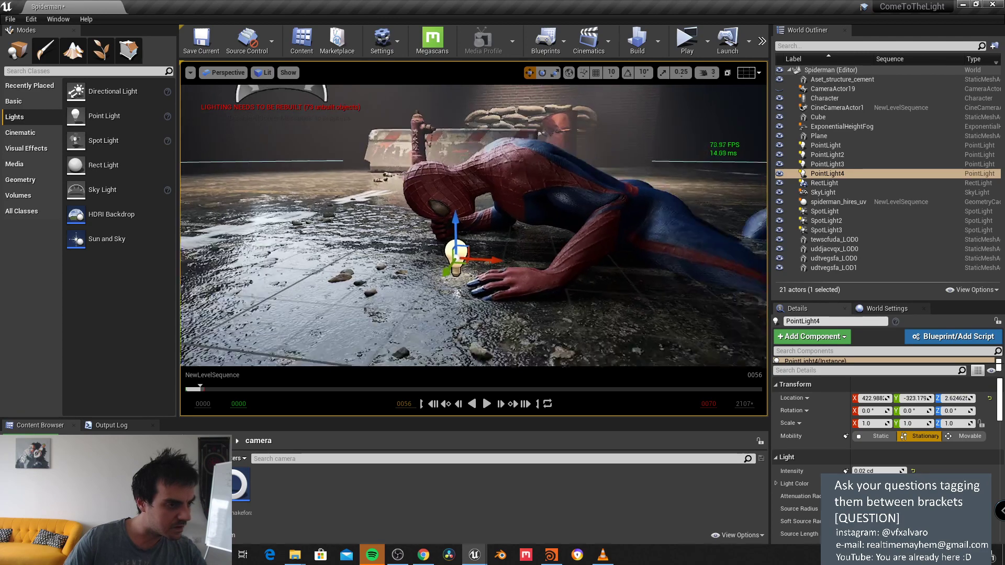
pyautogui.click(225, 72)
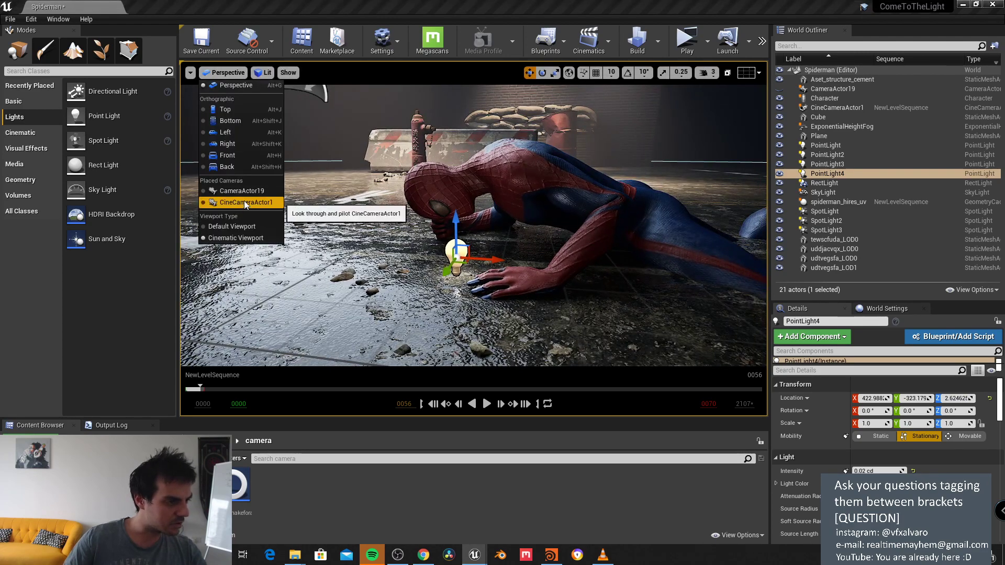
# Step: View the shot through CineCameraActor1 at frame 0048 and scroll PointLight4's Details
pyautogui.click(245, 202)
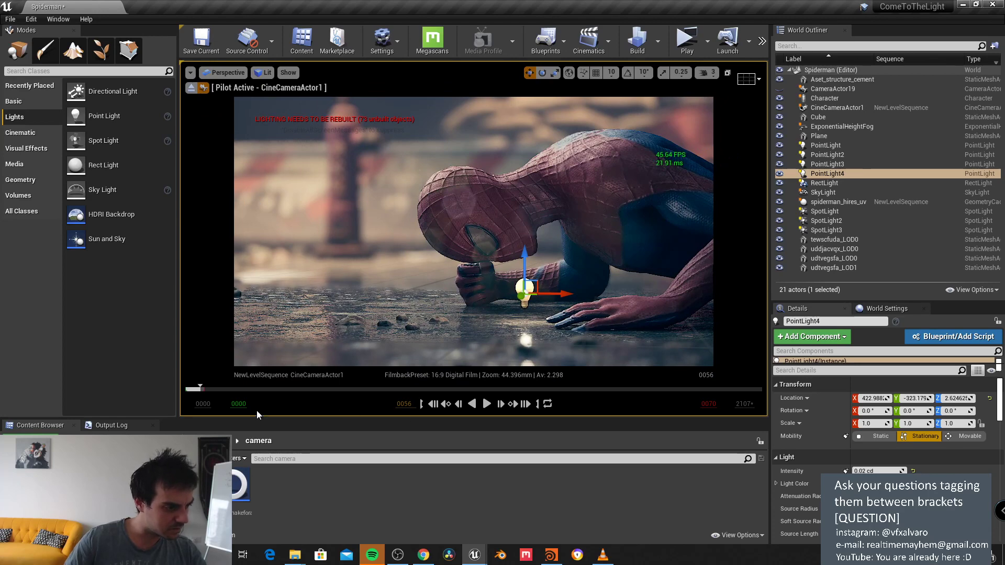
pyautogui.moveTo(196, 393); pyautogui.dragTo(198, 391)
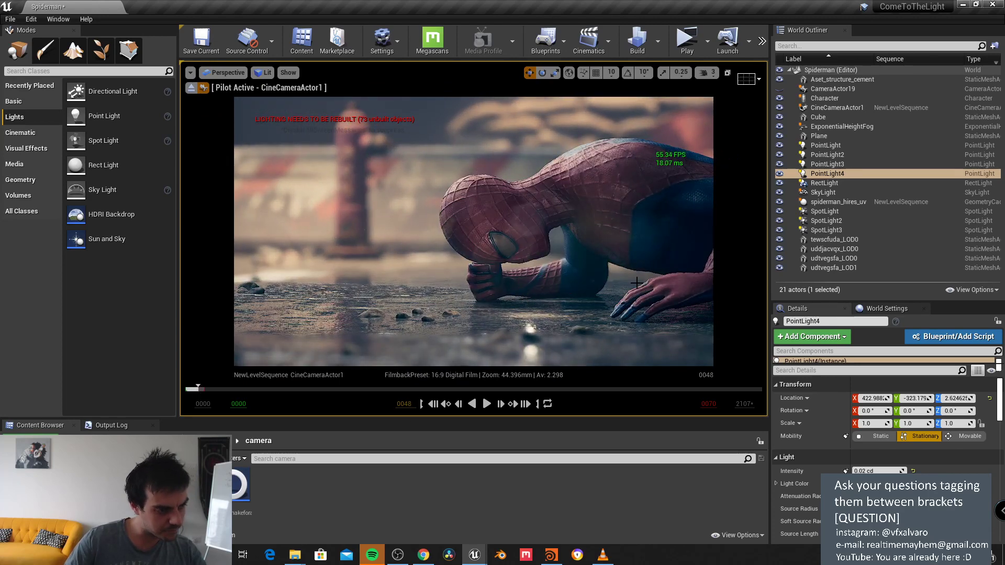
pyautogui.scroll(-10, 846, 424)
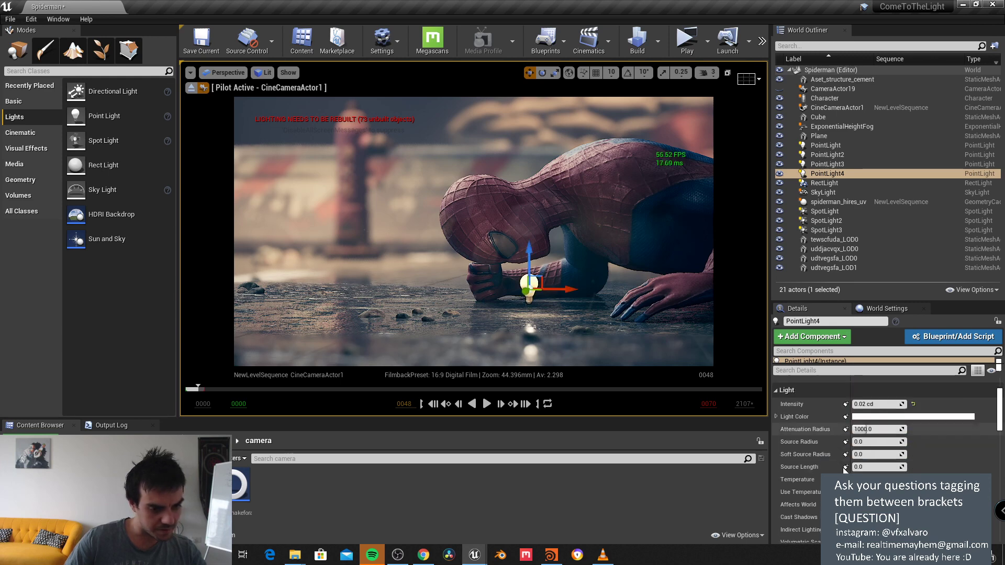
pyautogui.scroll(-10, 846, 424)
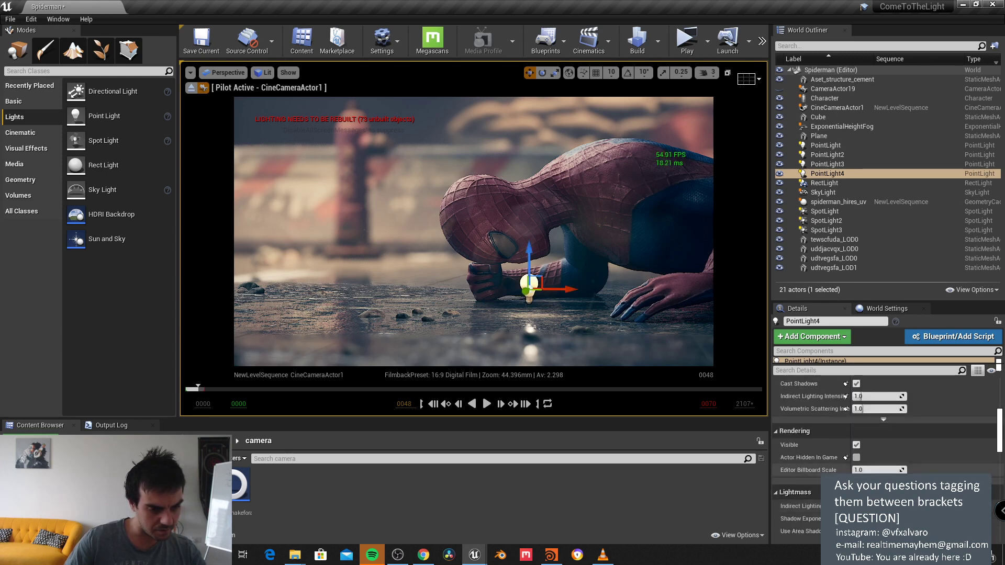
pyautogui.scroll(-10, 846, 421)
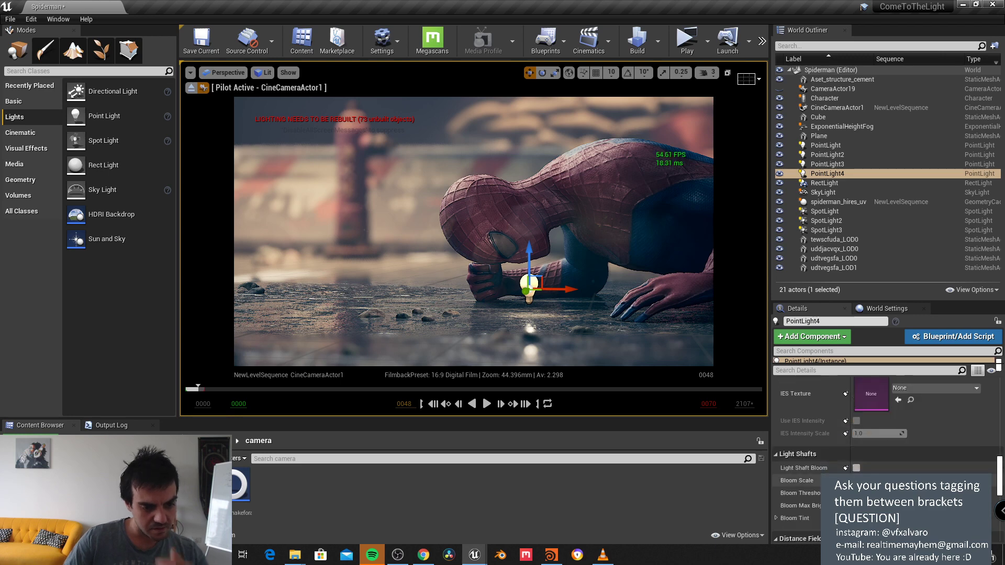
pyautogui.scroll(15, 846, 421)
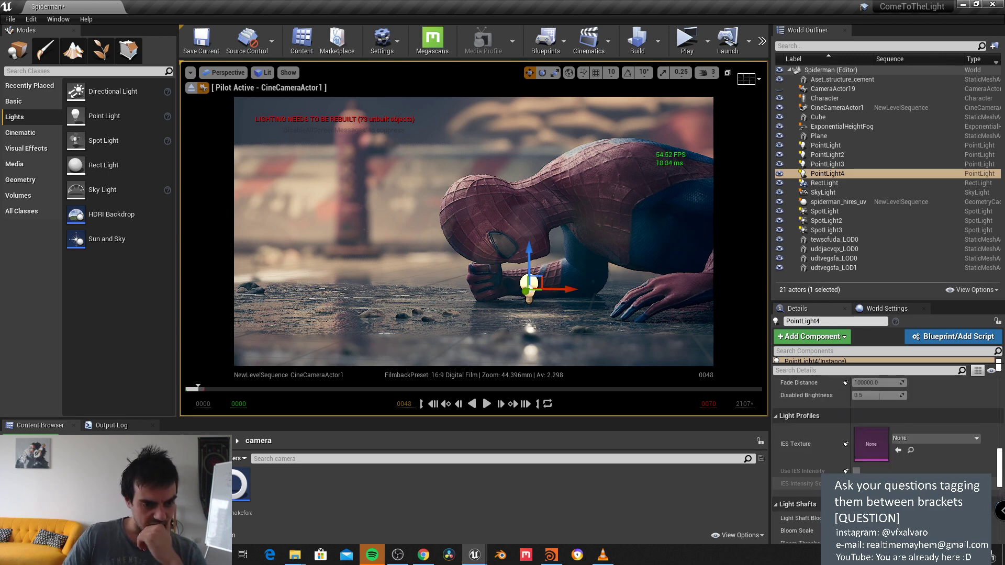
pyautogui.scroll(5, 859, 392)
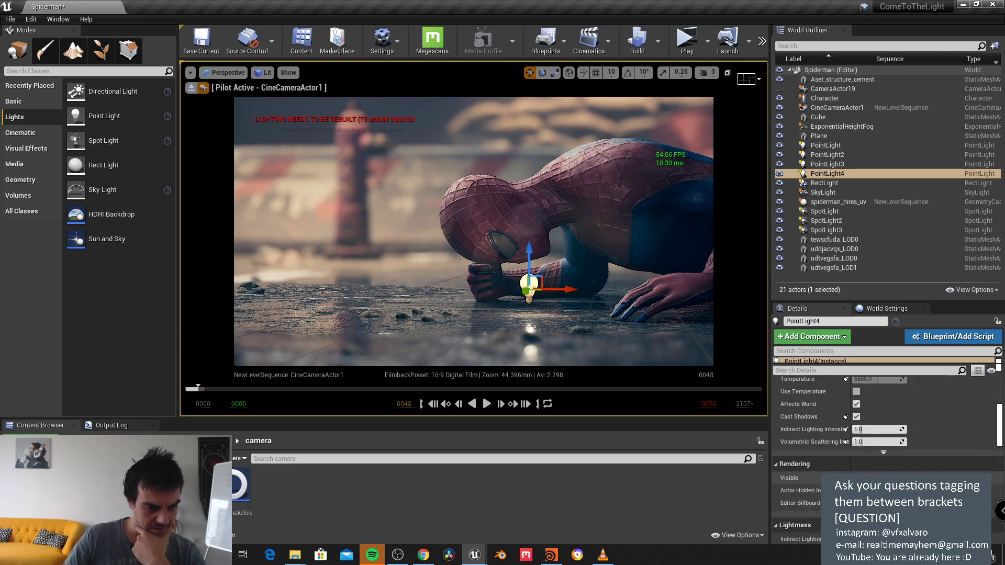
pyautogui.scroll(-5, 858, 427)
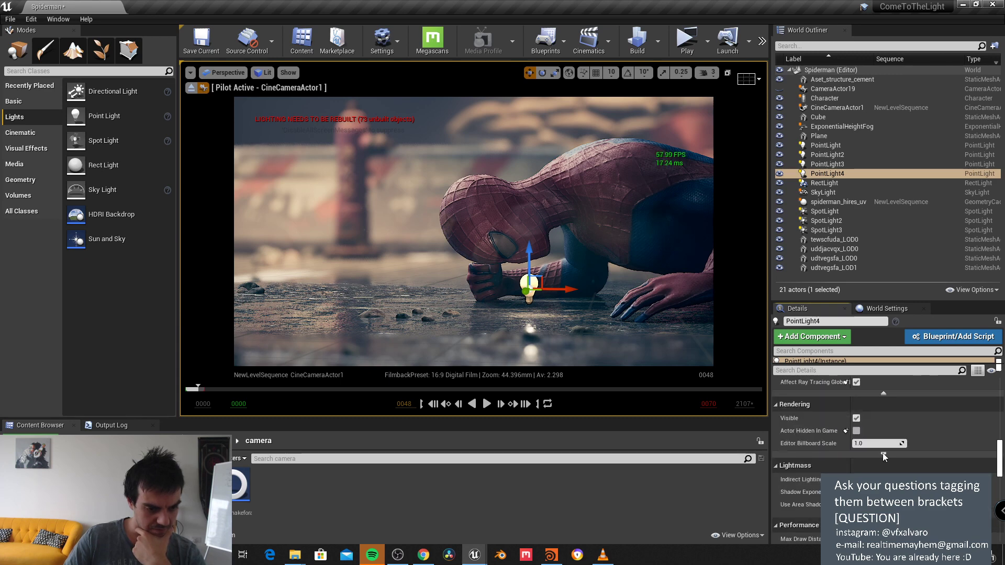
# Step: Expand PointLight4's advanced Rendering options and review its rendering and shadow settings
pyautogui.click(883, 455)
pyautogui.scroll(-5, 897, 459)
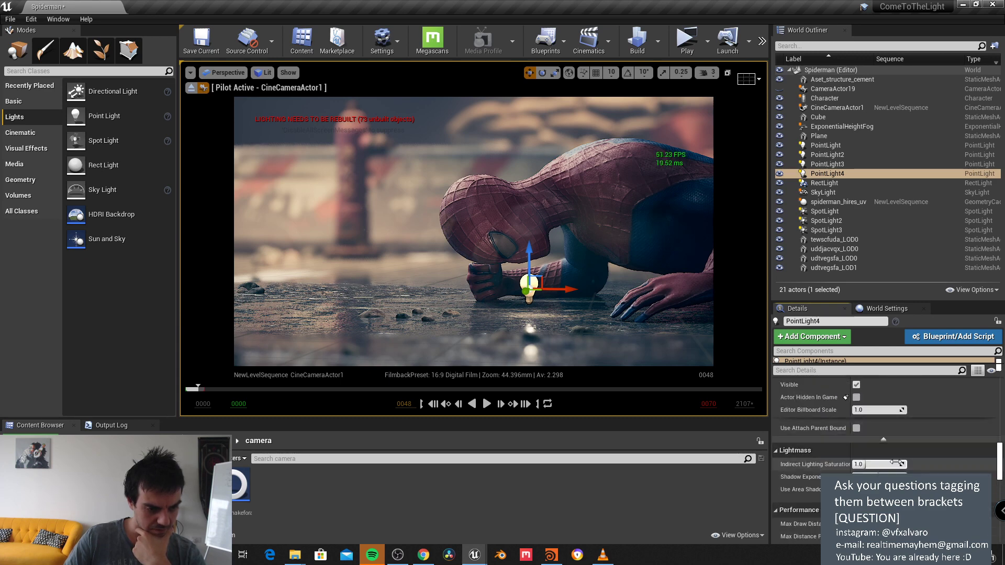
pyautogui.scroll(-5, 894, 471)
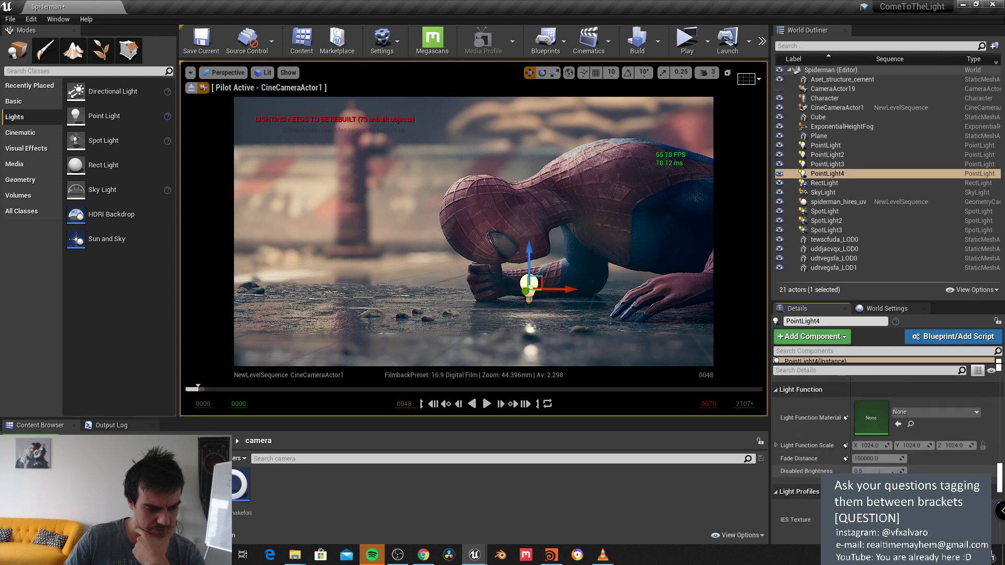
pyautogui.scroll(-5, 890, 456)
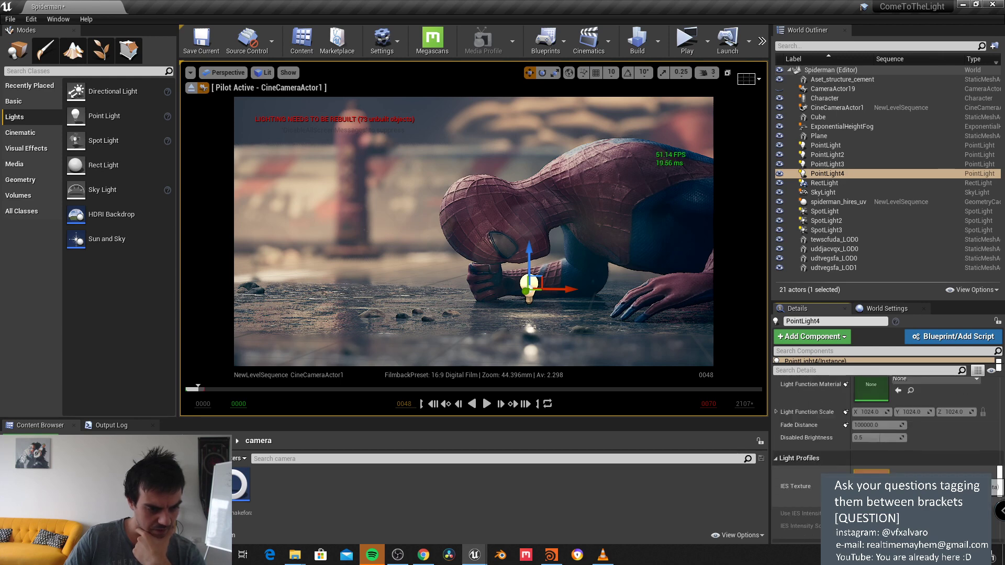
pyautogui.scroll(-2, 890, 456)
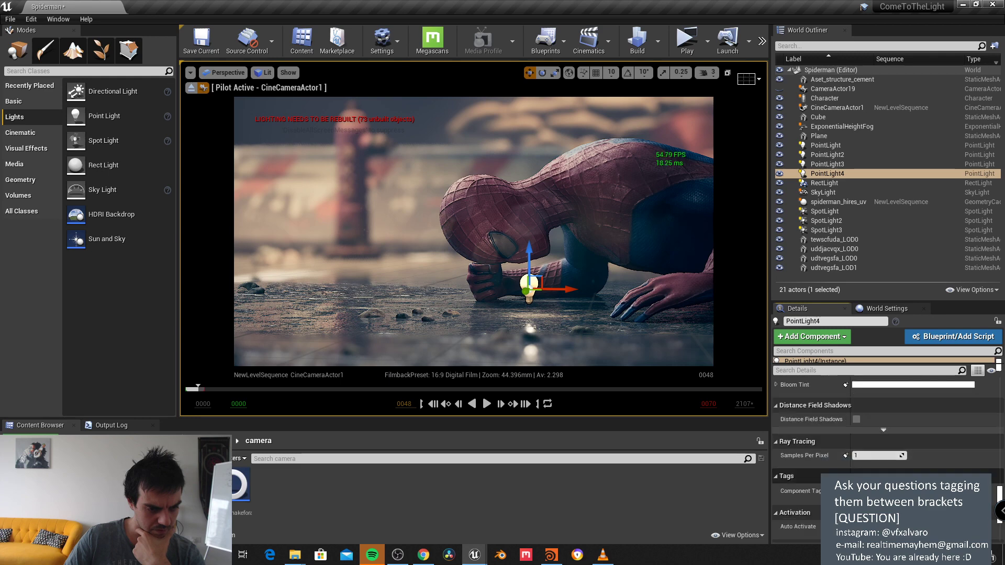
pyautogui.scroll(7, 882, 467)
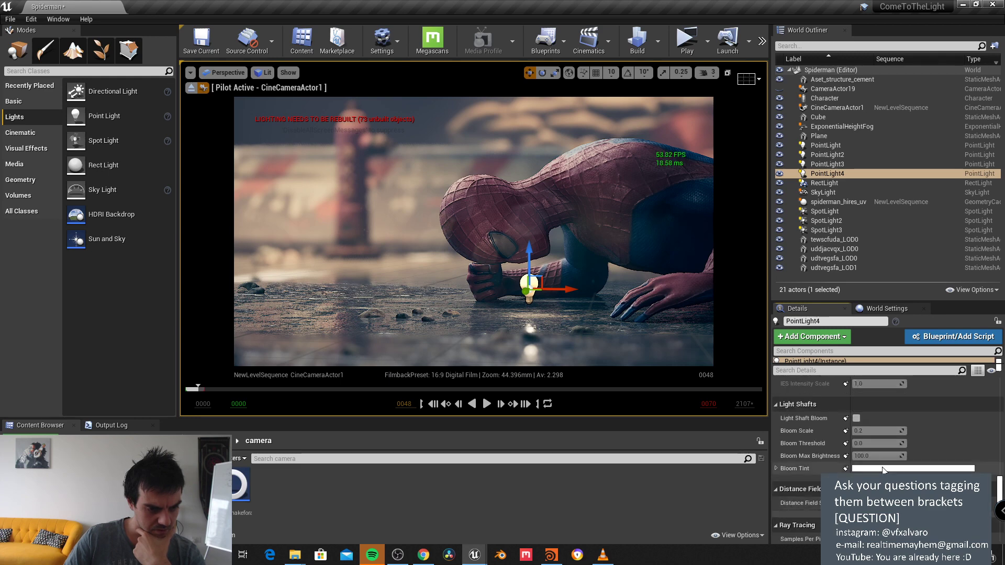
pyautogui.scroll(5, 882, 467)
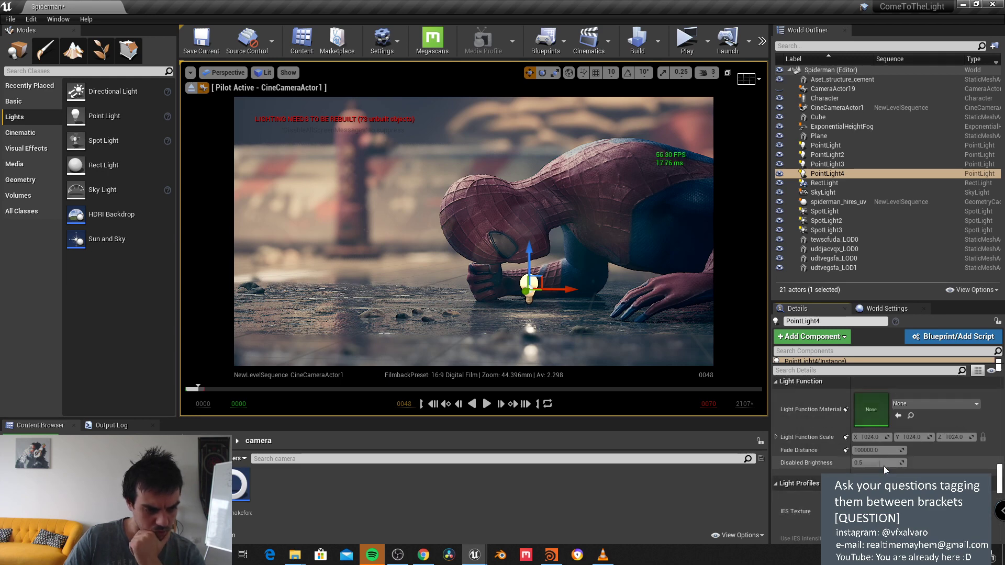
pyautogui.scroll(7, 884, 466)
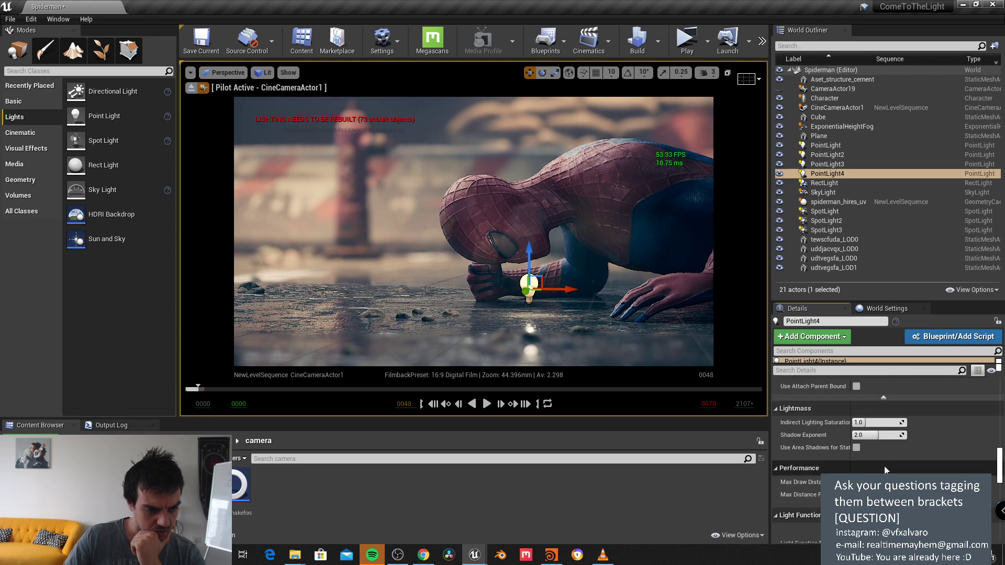
pyautogui.scroll(4, 883, 465)
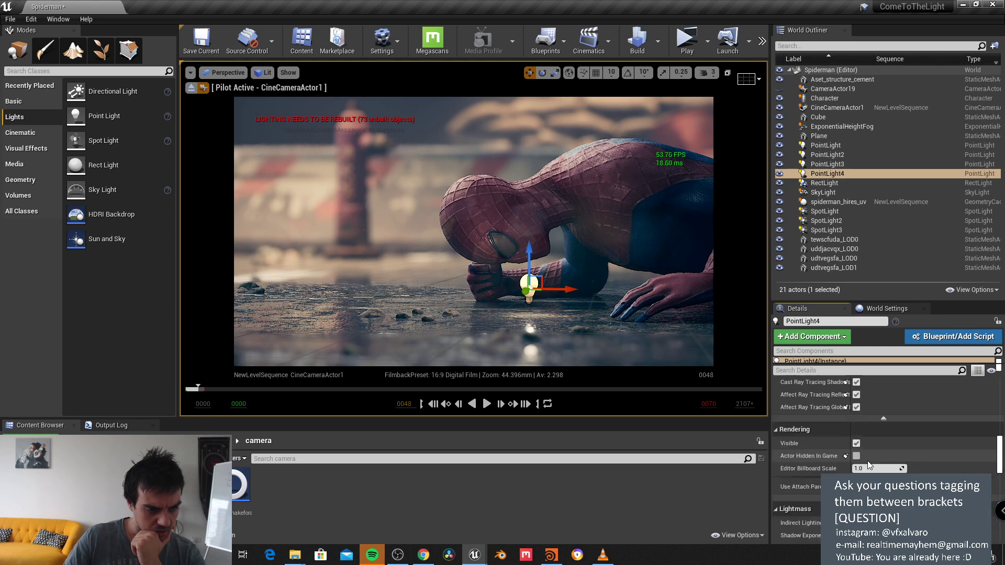
pyautogui.scroll(6, 878, 462)
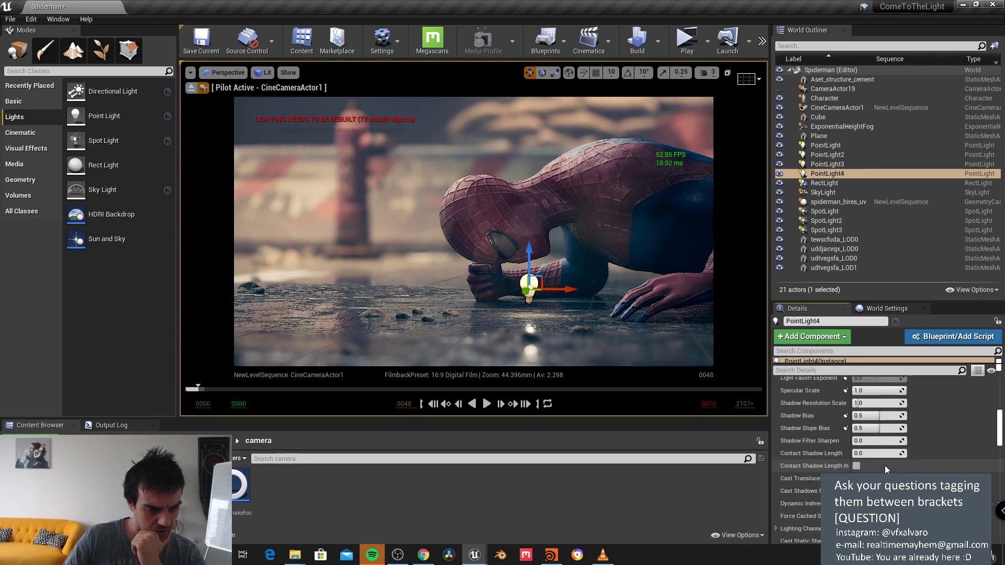
pyautogui.scroll(5, 895, 459)
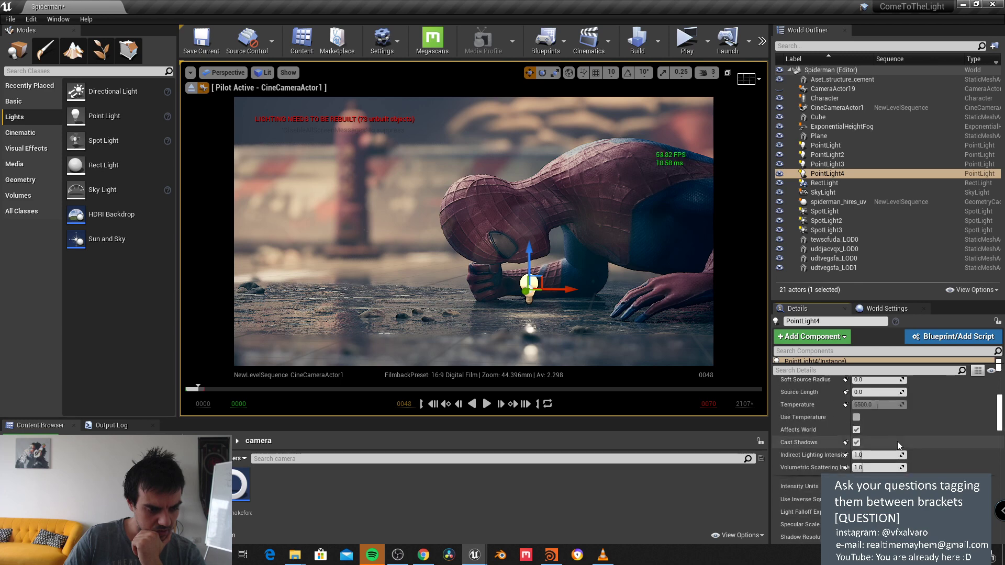
pyautogui.scroll(2, 896, 441)
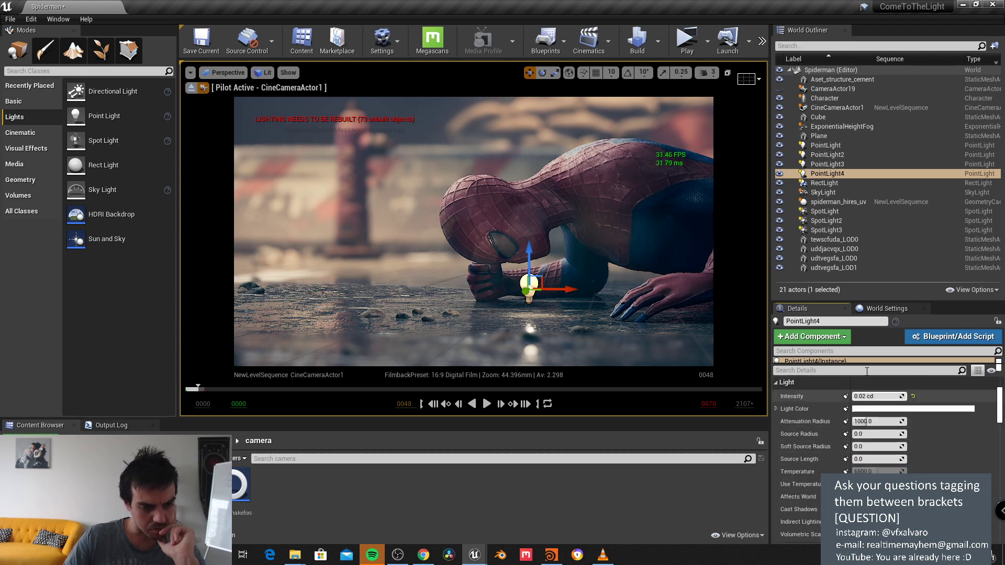
pyautogui.scroll(-5, 863, 385)
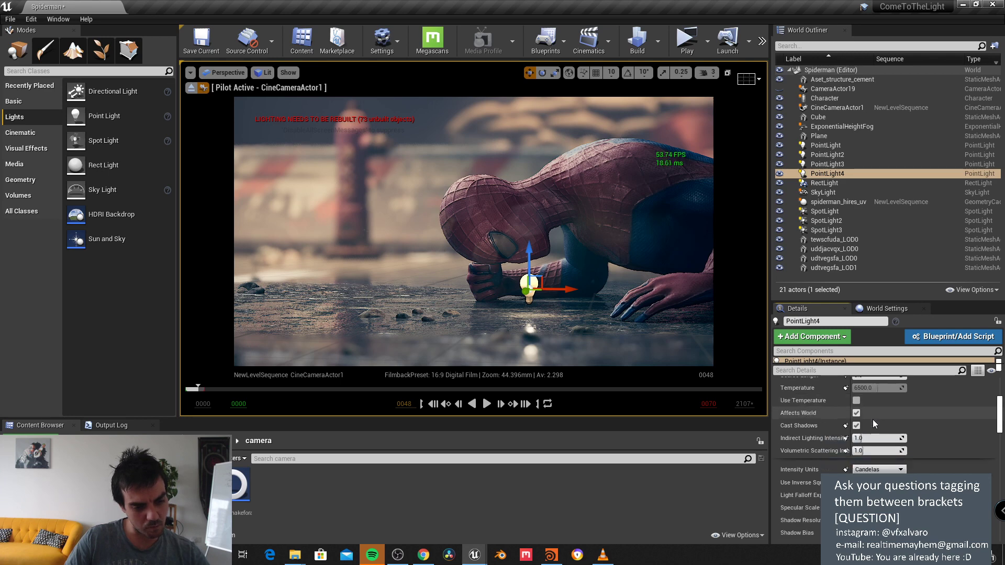
pyautogui.scroll(-5, 889, 437)
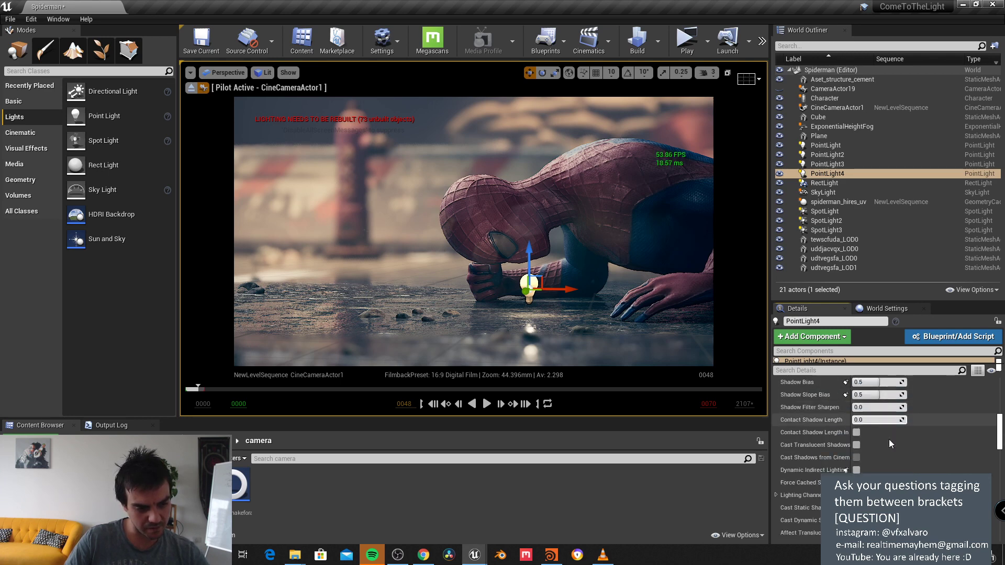
pyautogui.scroll(-2, 889, 441)
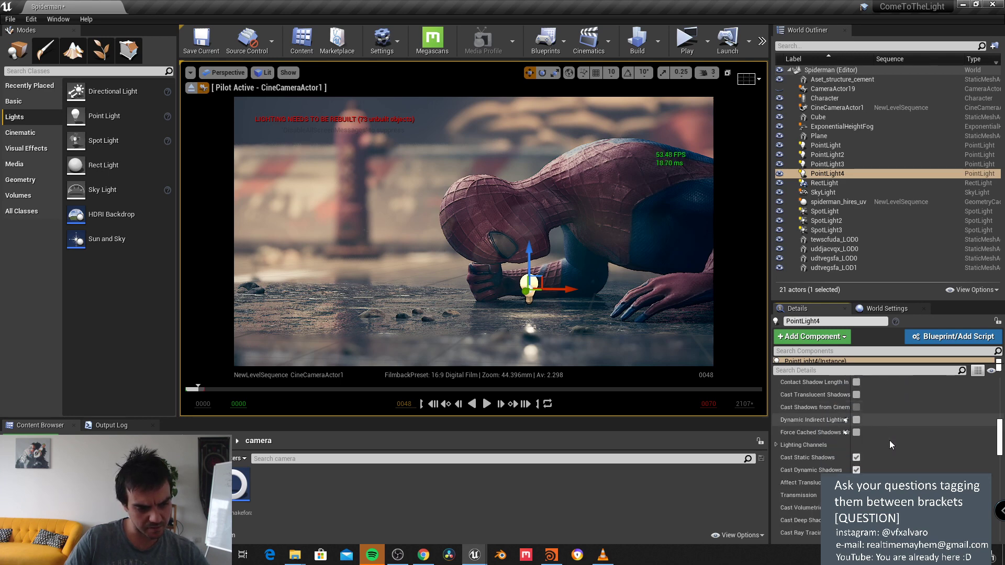
# Step: Move the point light from lighting channel 0 to channel 1
pyautogui.click(776, 444)
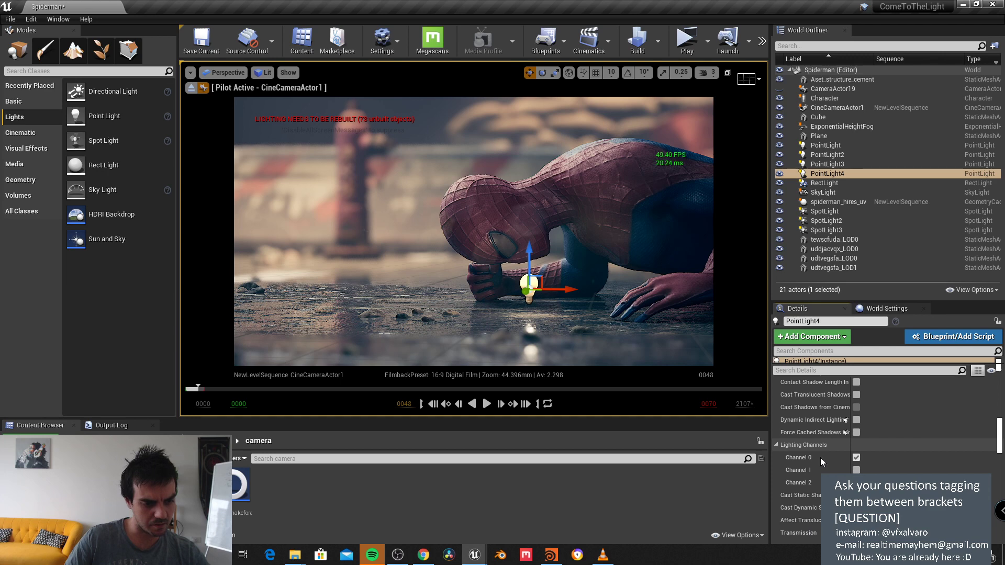
pyautogui.click(856, 459)
pyautogui.click(856, 470)
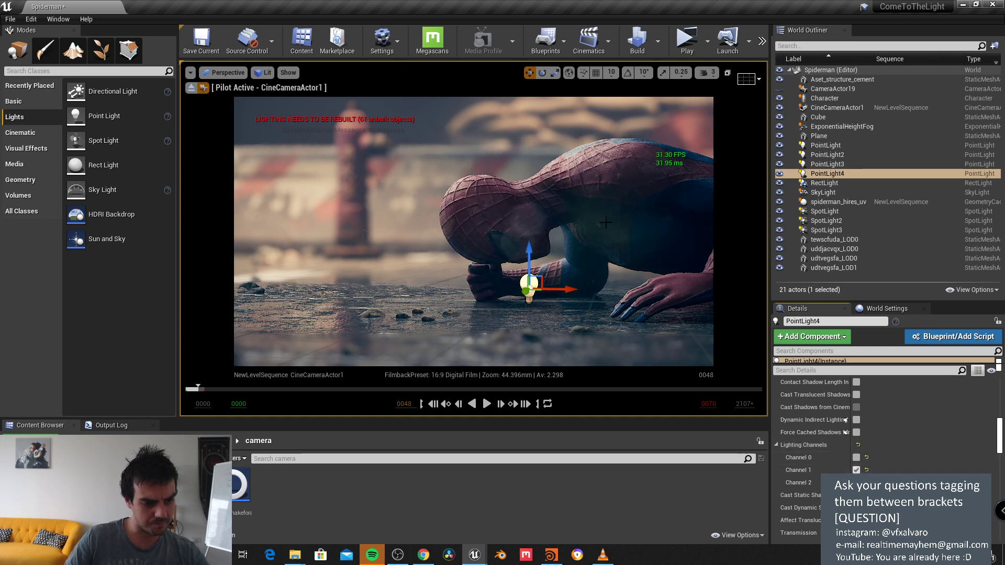
# Step: Set the Spider-Man mesh to lighting channel 1 only, clearing channel 0
pyautogui.click(587, 169)
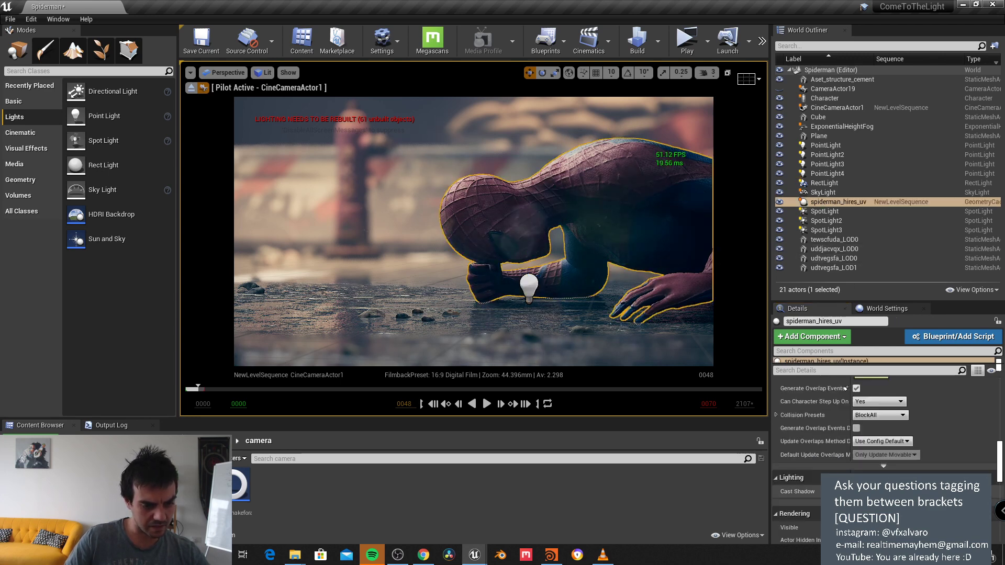
pyautogui.click(883, 469)
pyautogui.scroll(-2, 885, 474)
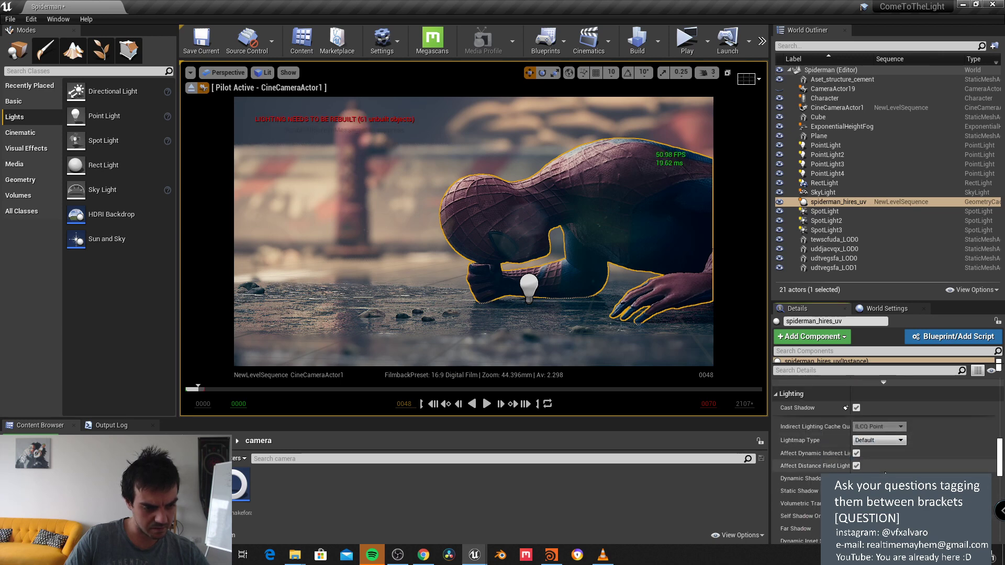
pyautogui.scroll(-5, 882, 466)
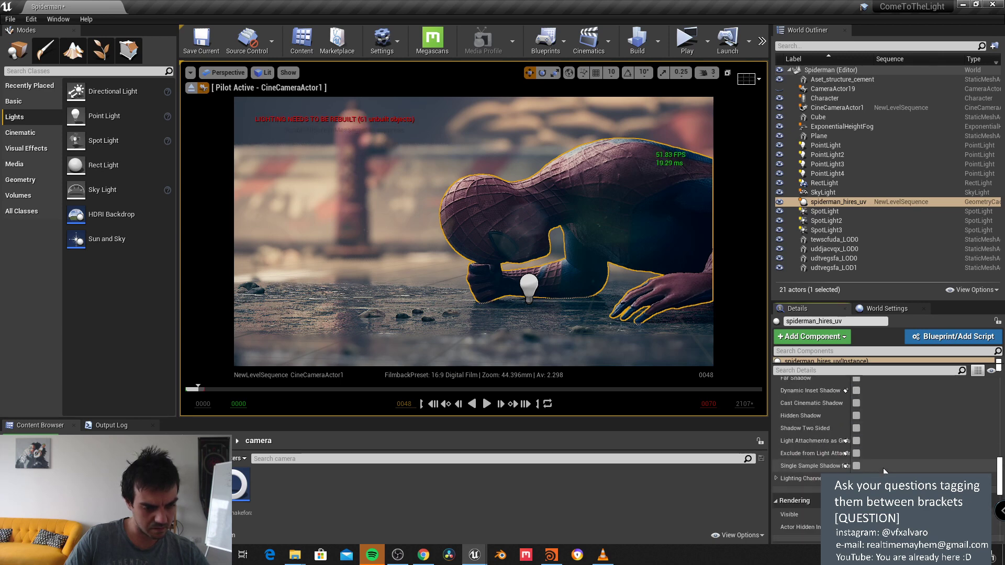
pyautogui.click(776, 444)
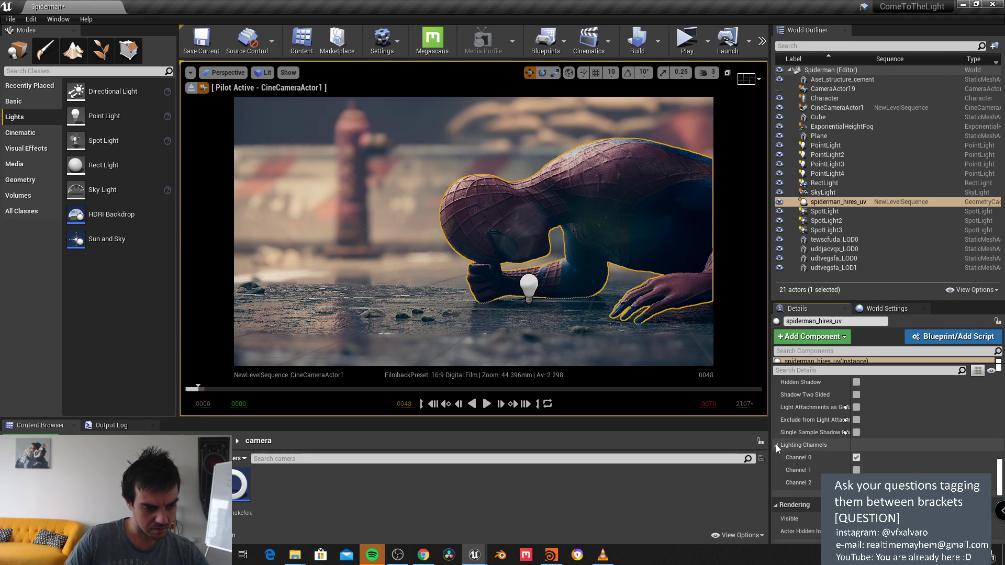
pyautogui.click(856, 458)
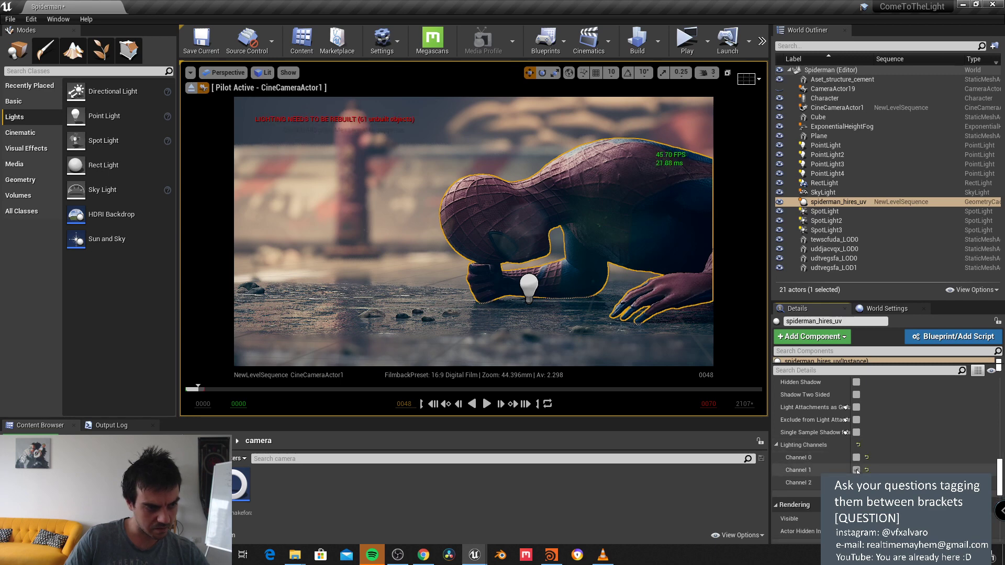
pyautogui.click(856, 470)
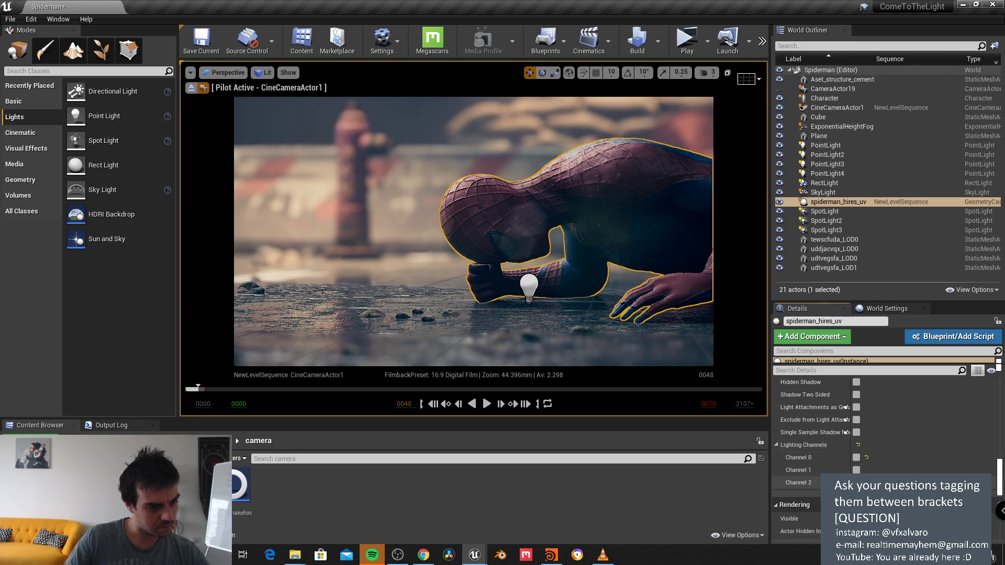
pyautogui.click(856, 470)
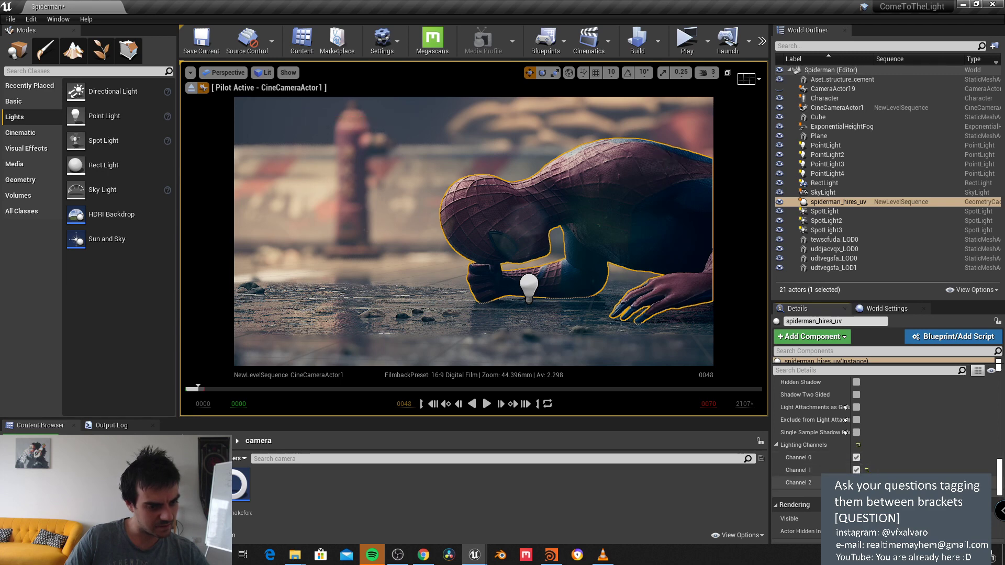
# Step: Filter PointLight4's Details by 'cha' and clear all its lighting channels
pyautogui.click(529, 293)
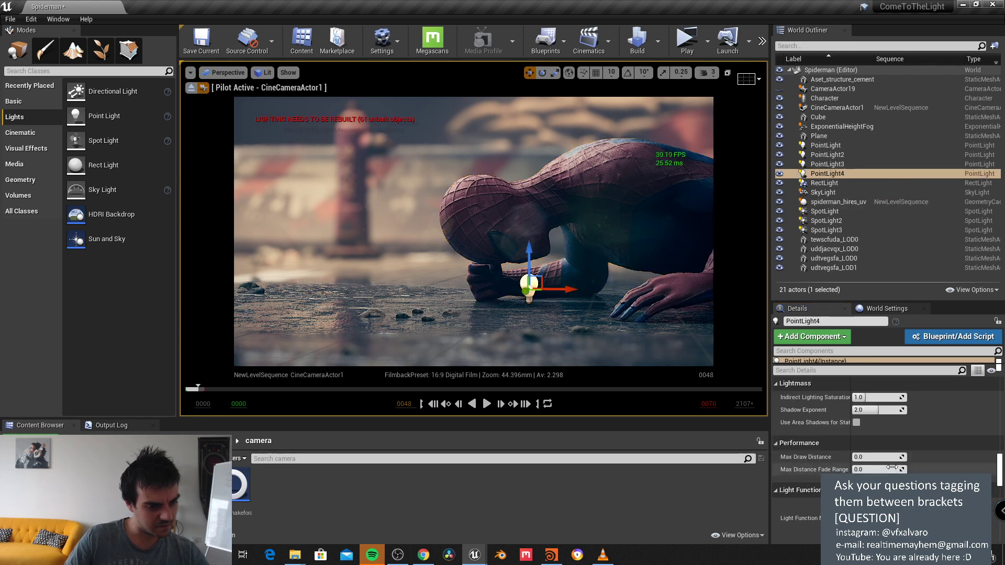
pyautogui.scroll(-5, 891, 466)
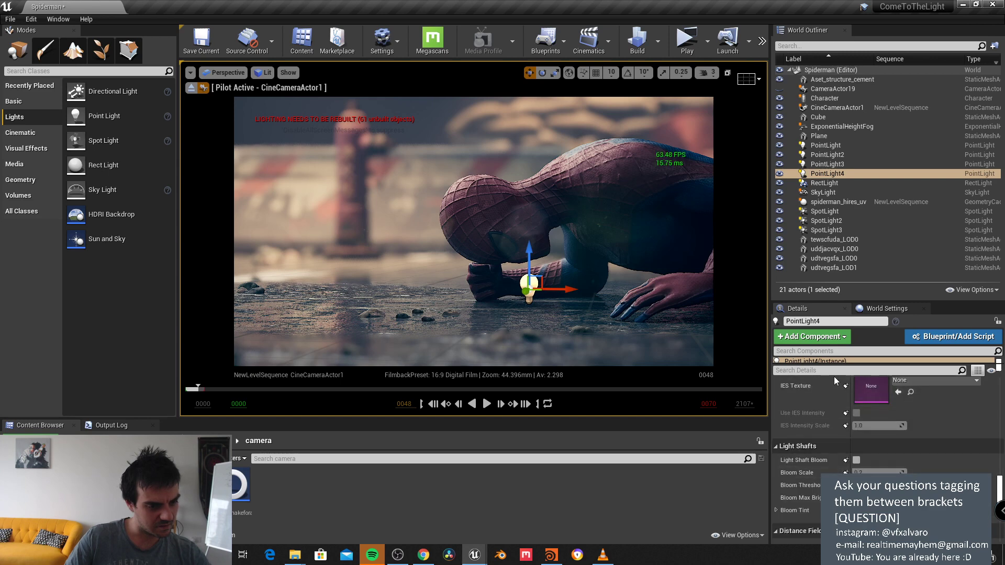
pyautogui.write('chann')
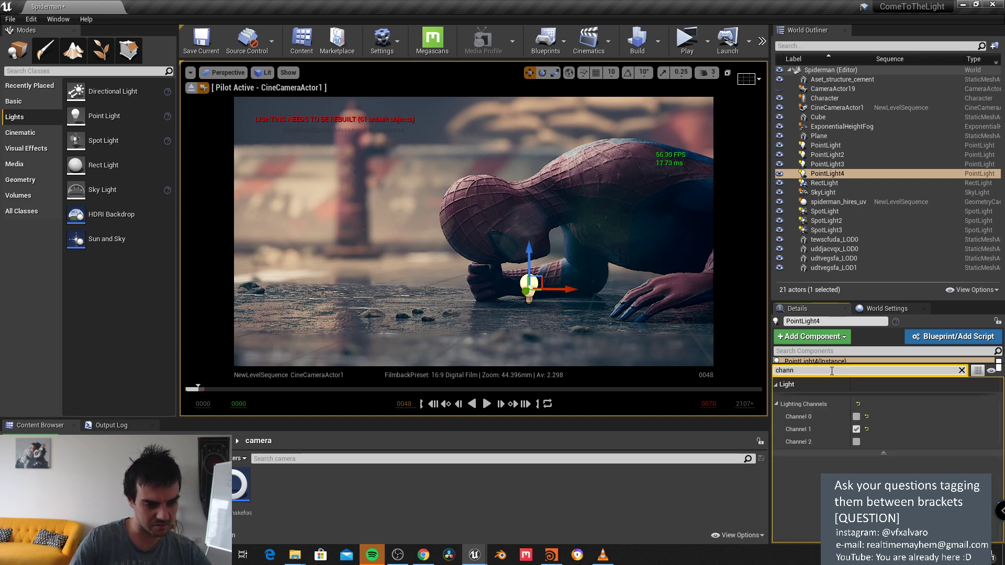
pyautogui.click(856, 429)
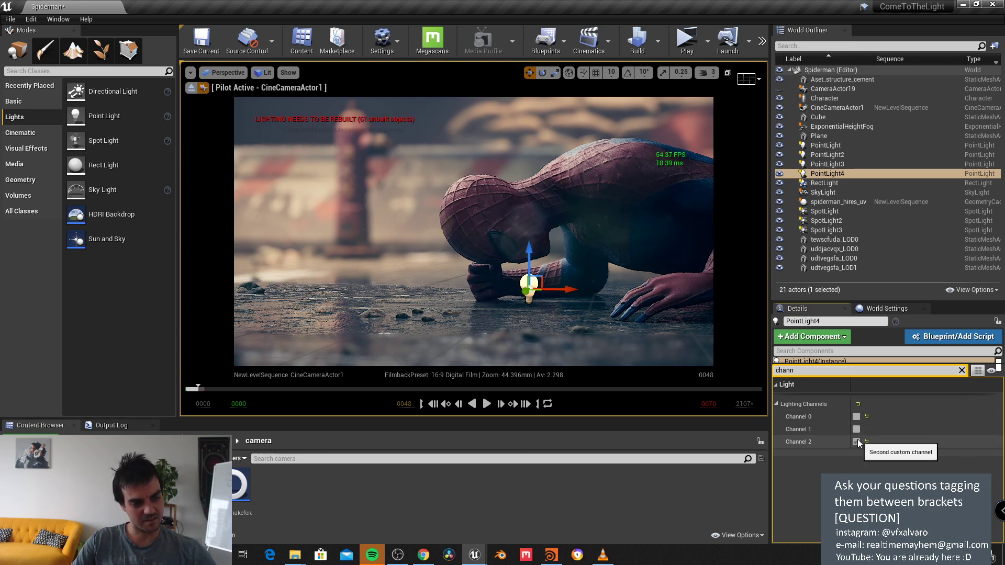
pyautogui.click(857, 418)
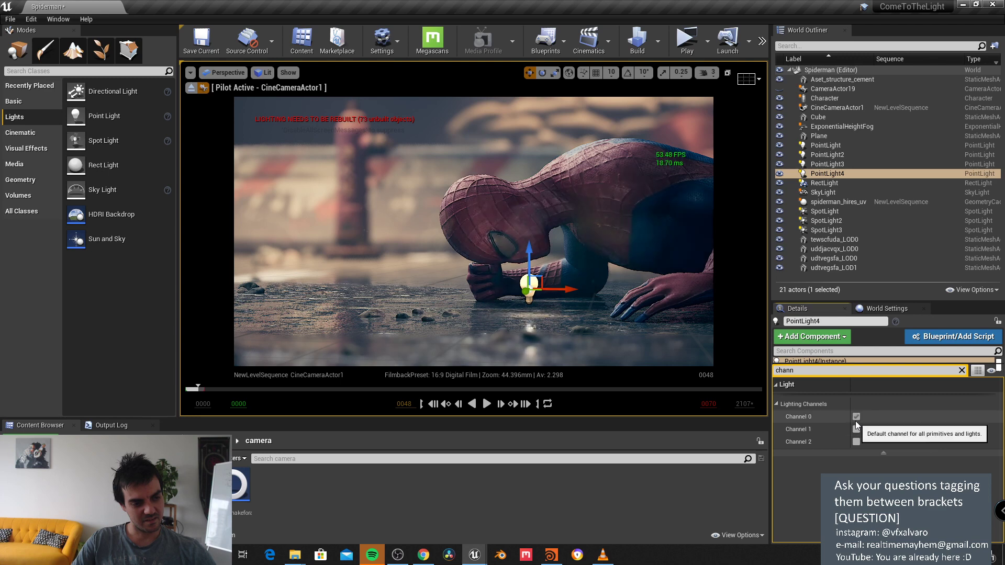
pyautogui.click(856, 417)
pyautogui.click(24, 101)
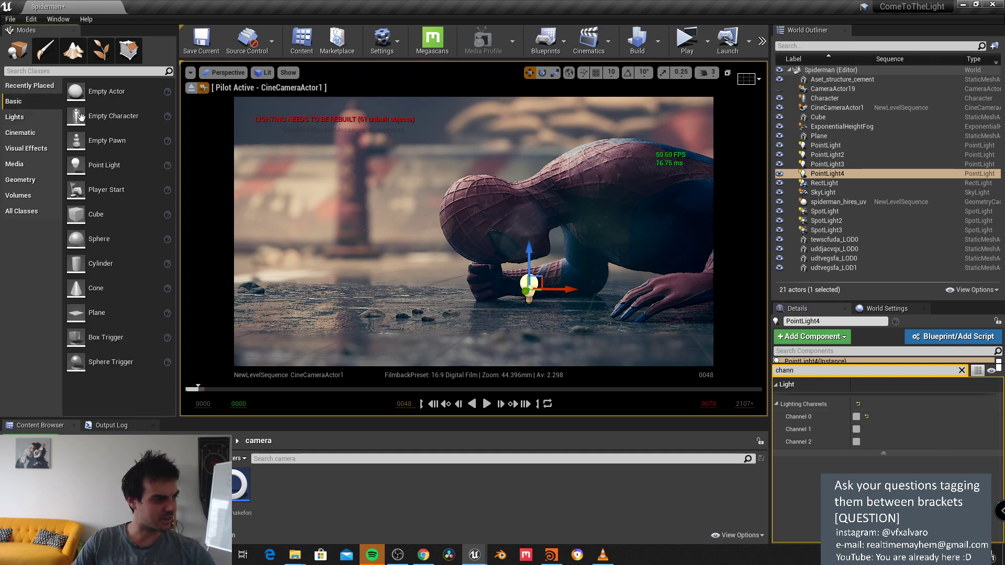
# Step: Drop a cube beside Spider-Man and scale it down from a wall to a small box
pyautogui.moveTo(96, 214); pyautogui.dragTo(339, 278)
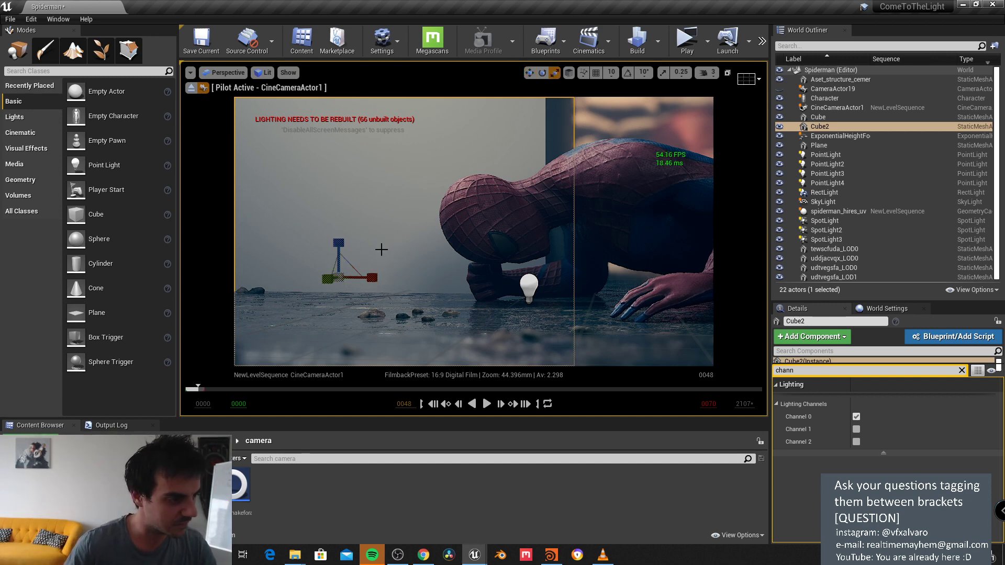
pyautogui.moveTo(338, 277); pyautogui.dragTo(392, 289)
pyautogui.press('w')
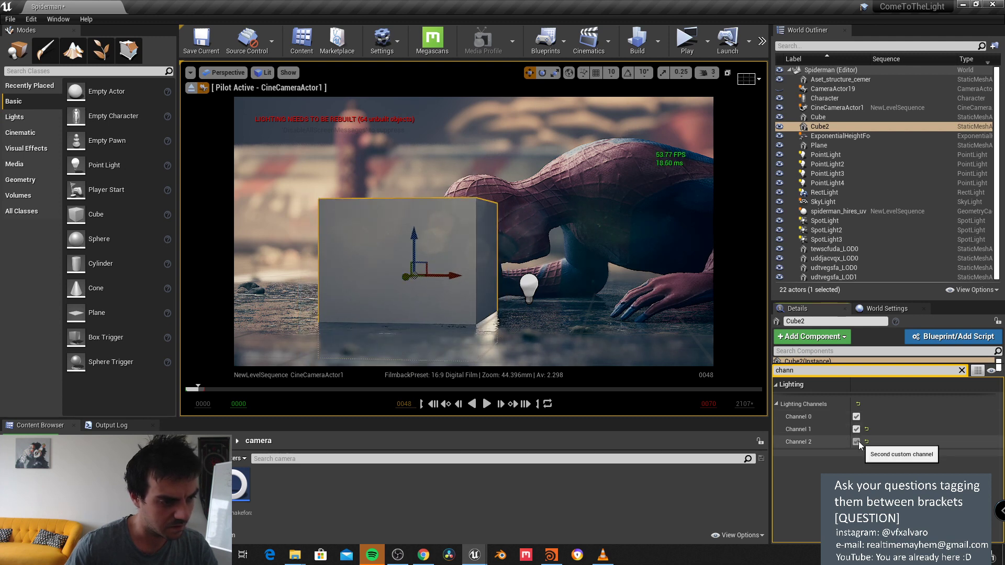
# Step: Test the cube against PointLight4 on lighting channel 0, toggling channels on both
pyautogui.click(856, 429)
pyautogui.click(856, 429)
pyautogui.click(856, 416)
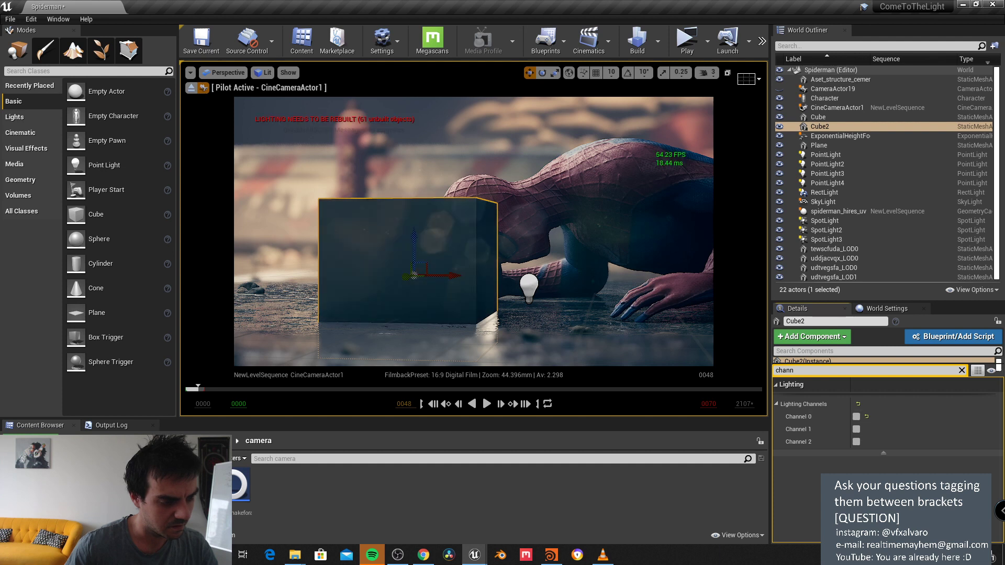
pyautogui.click(528, 285)
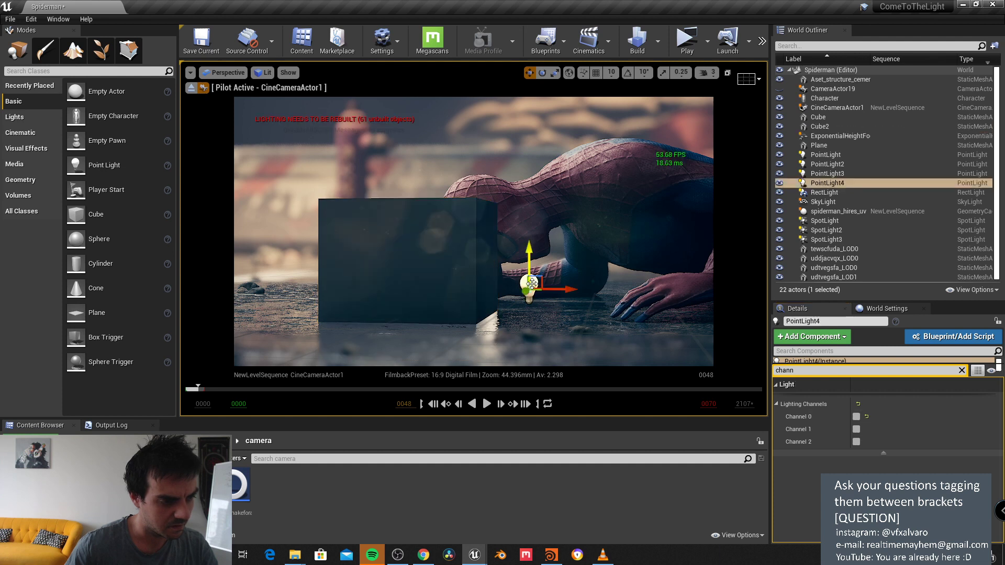
pyautogui.click(856, 417)
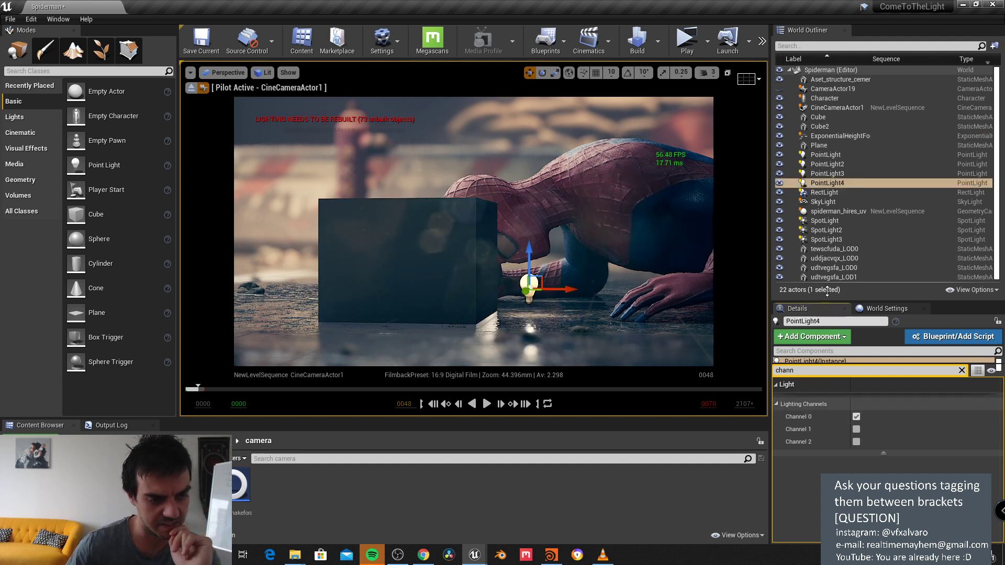
pyautogui.click(819, 126)
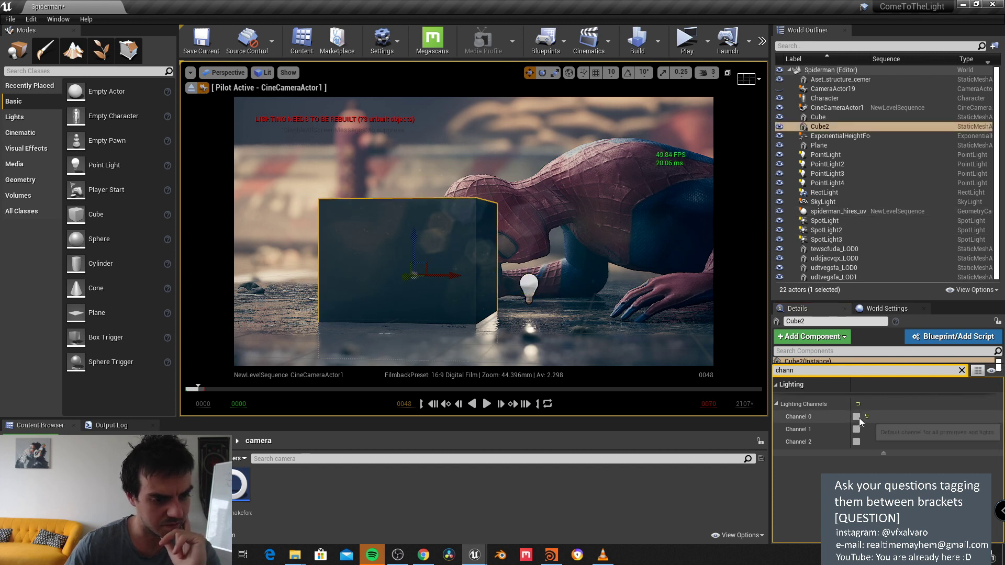
pyautogui.click(856, 416)
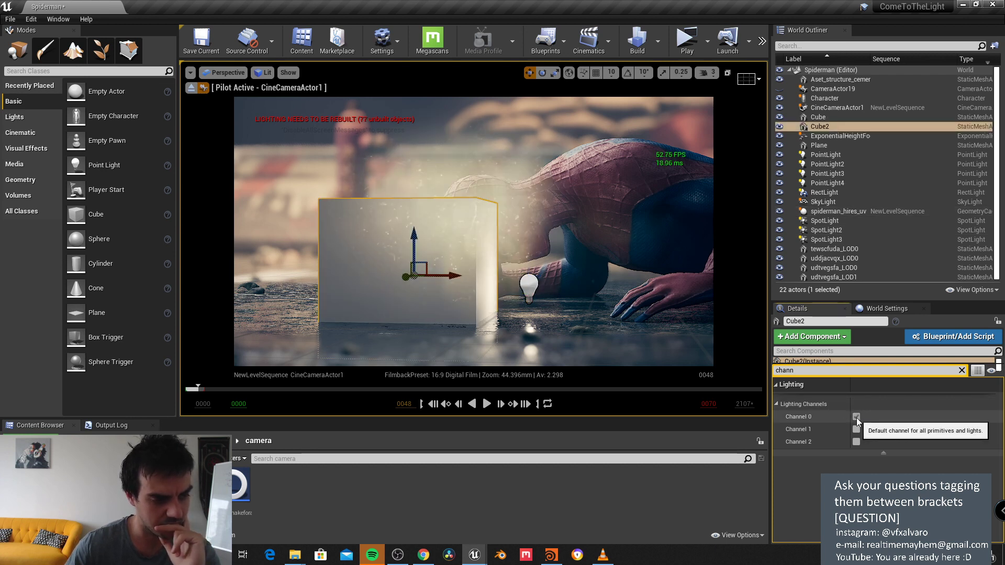
# Step: Switch the cube to channel 1 only and test PointLight4 on channel 1
pyautogui.click(857, 429)
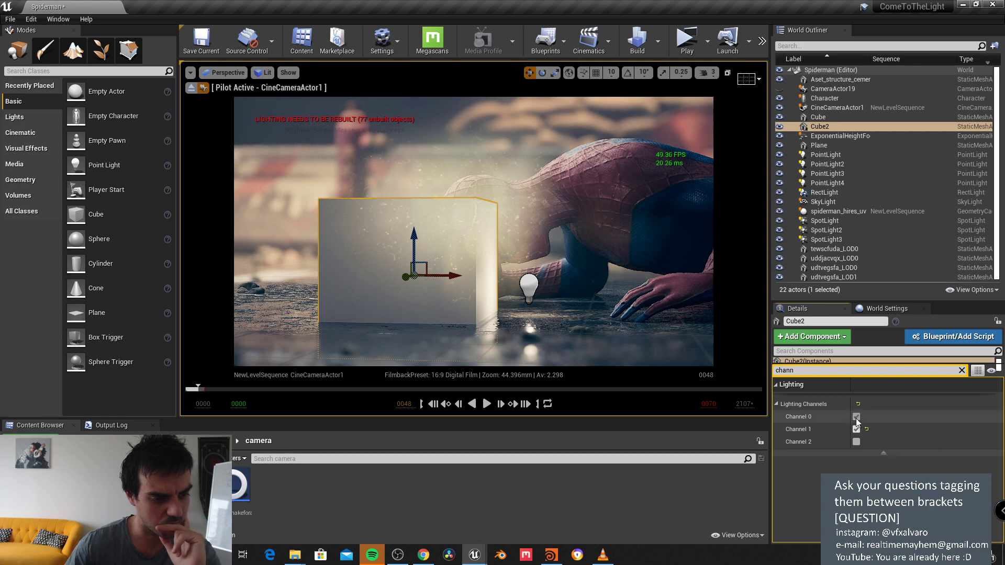
pyautogui.click(855, 417)
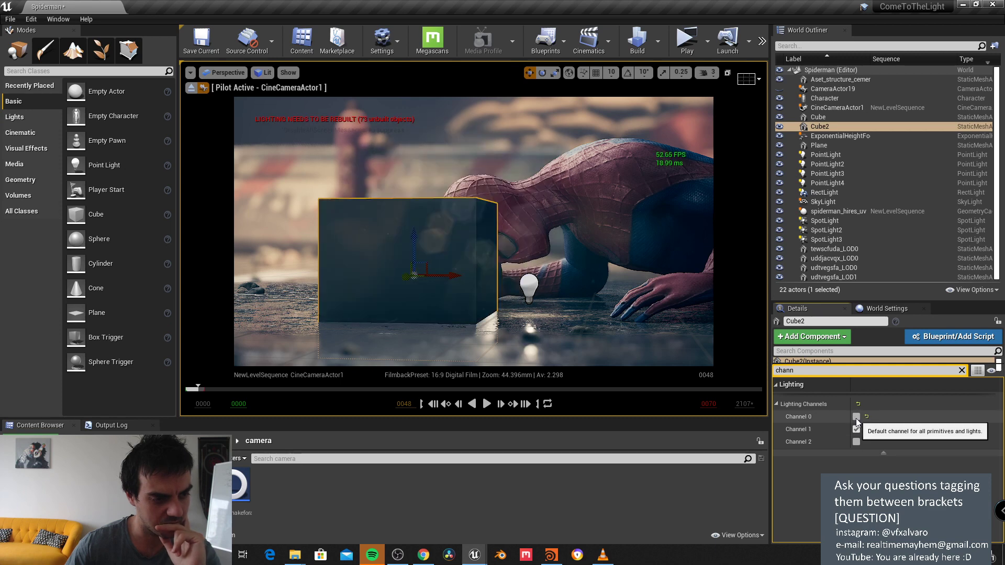
pyautogui.click(832, 184)
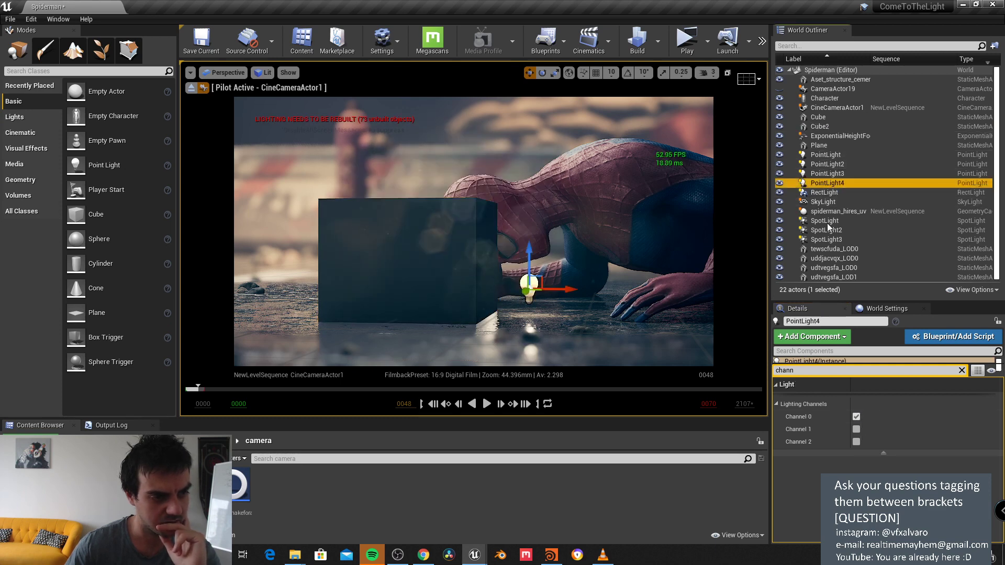
pyautogui.click(856, 417)
pyautogui.click(856, 429)
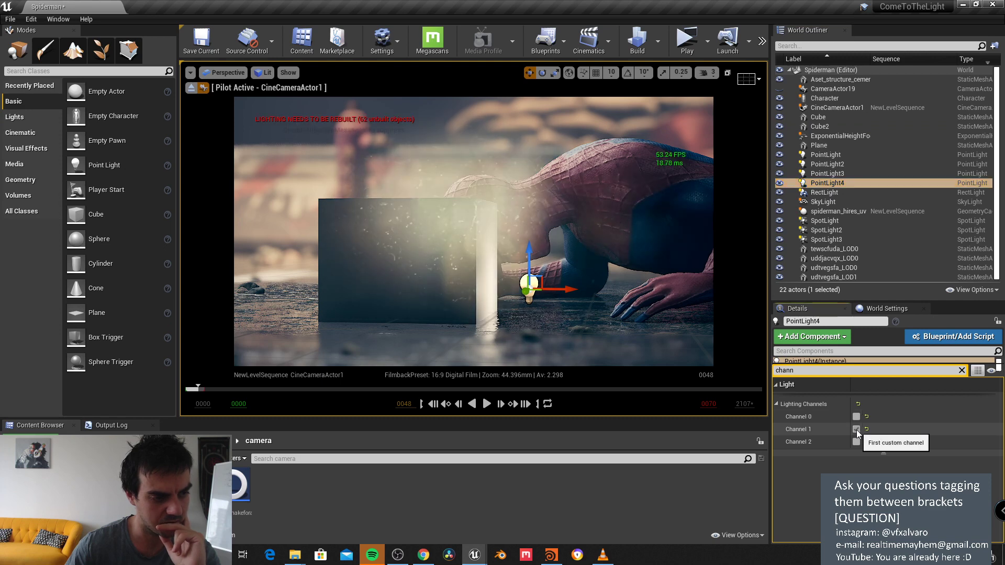
pyautogui.click(856, 429)
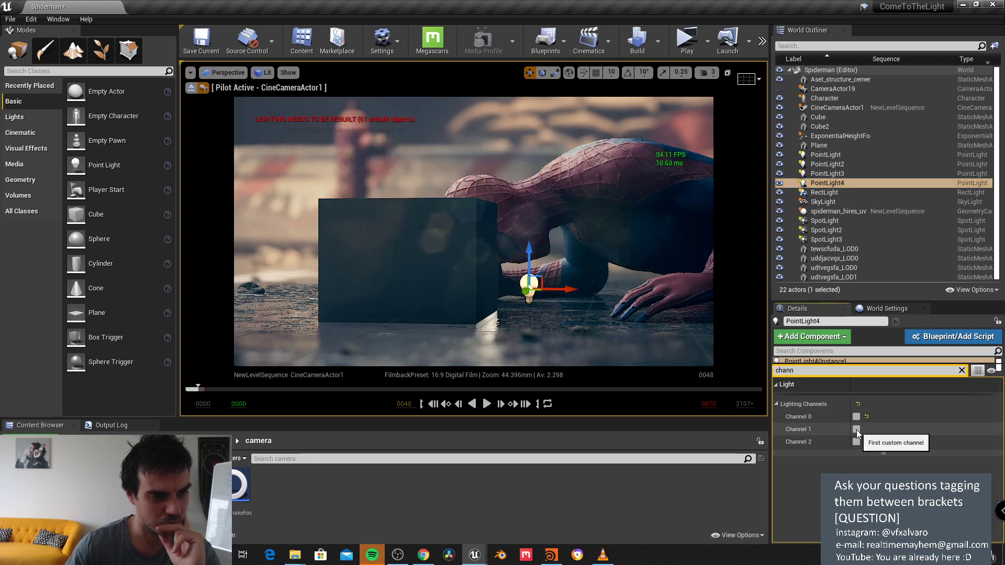
pyautogui.click(432, 212)
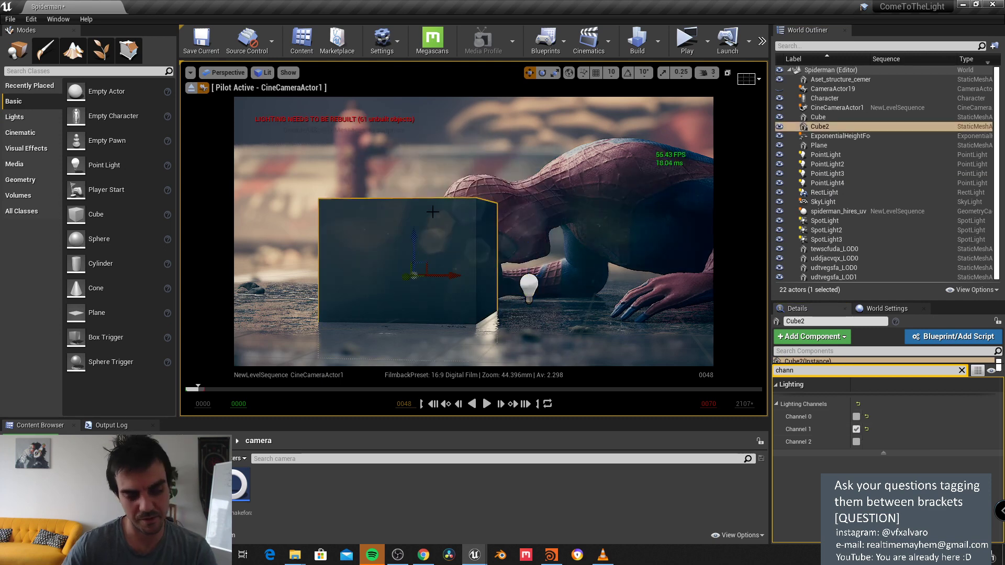
# Step: Delete the test cube and clear Spider-Man's lighting channels 1 and 2
pyautogui.press('Delete')
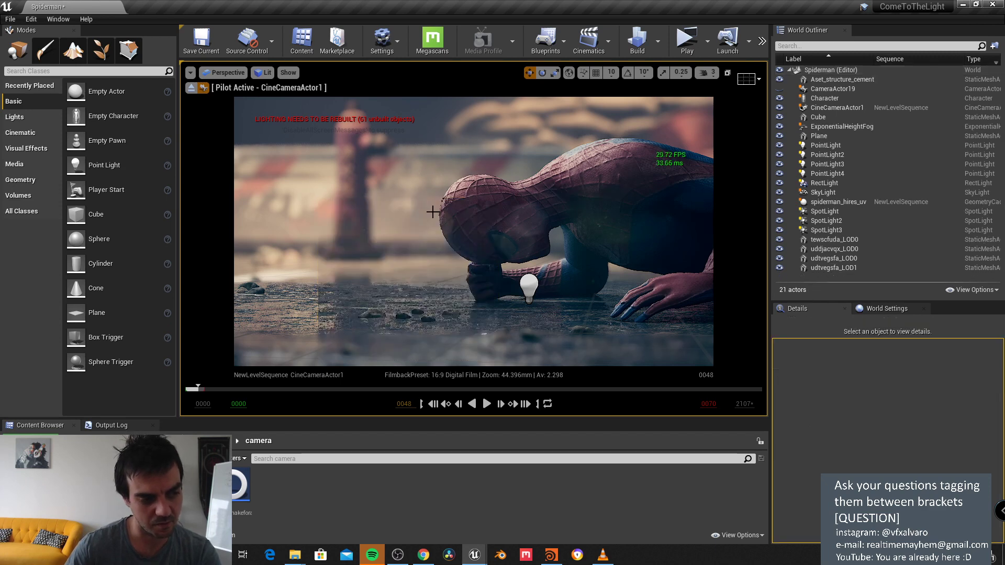
pyautogui.click(837, 202)
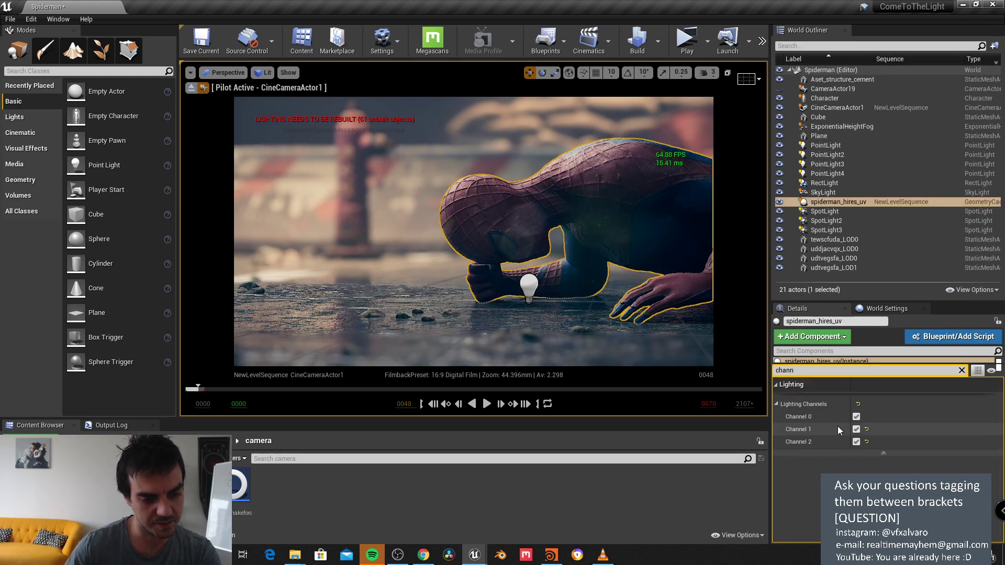
pyautogui.click(856, 430)
pyautogui.click(858, 442)
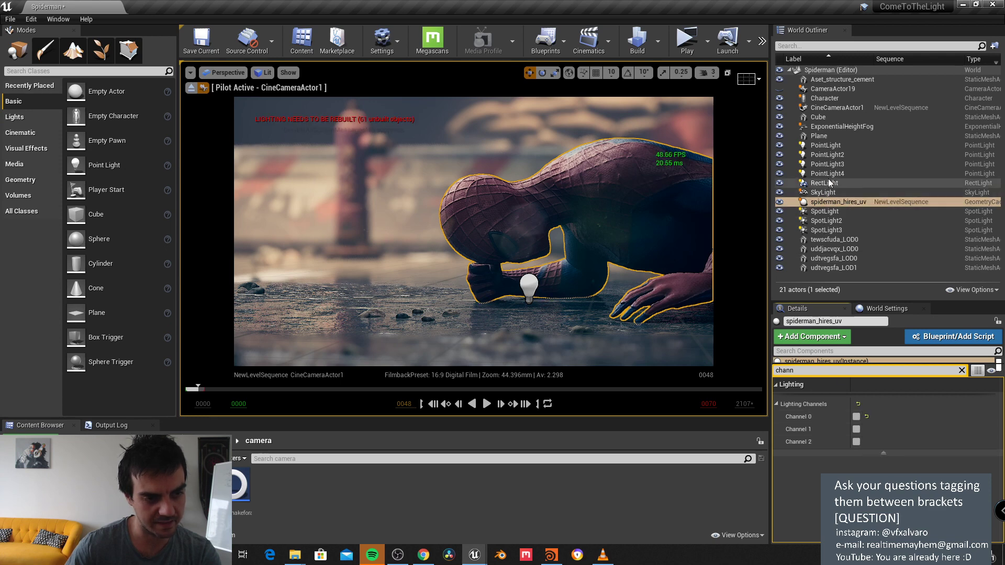
# Step: Put PointLight4 and Spider-Man both on lighting channel 1 only
pyautogui.click(828, 174)
pyautogui.click(856, 416)
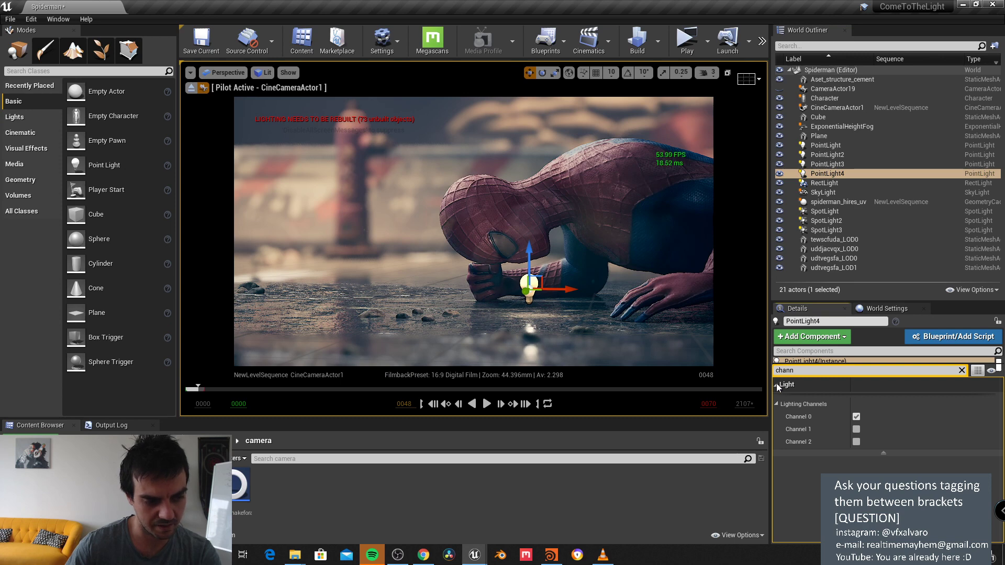
pyautogui.click(856, 416)
pyautogui.click(856, 429)
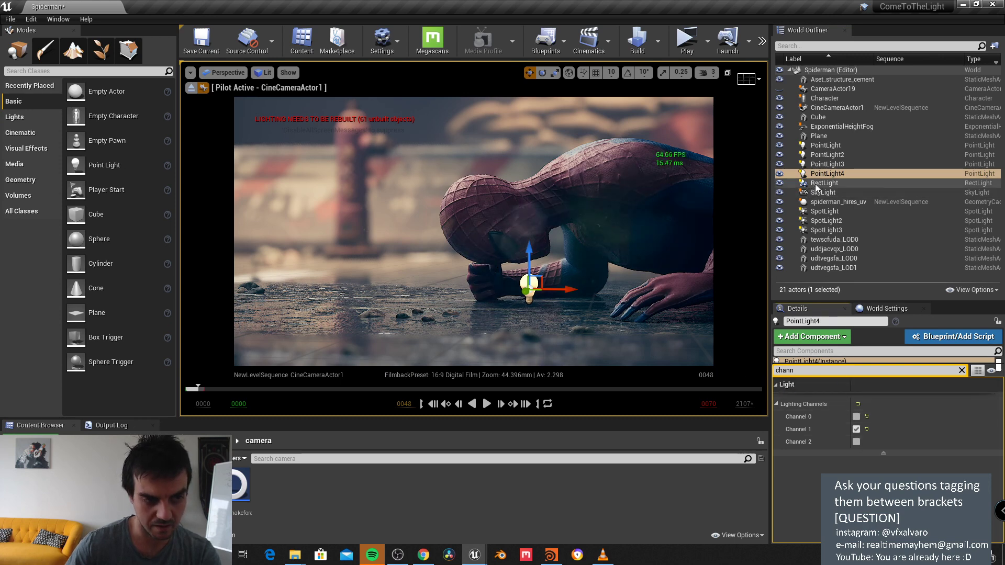
pyautogui.click(832, 202)
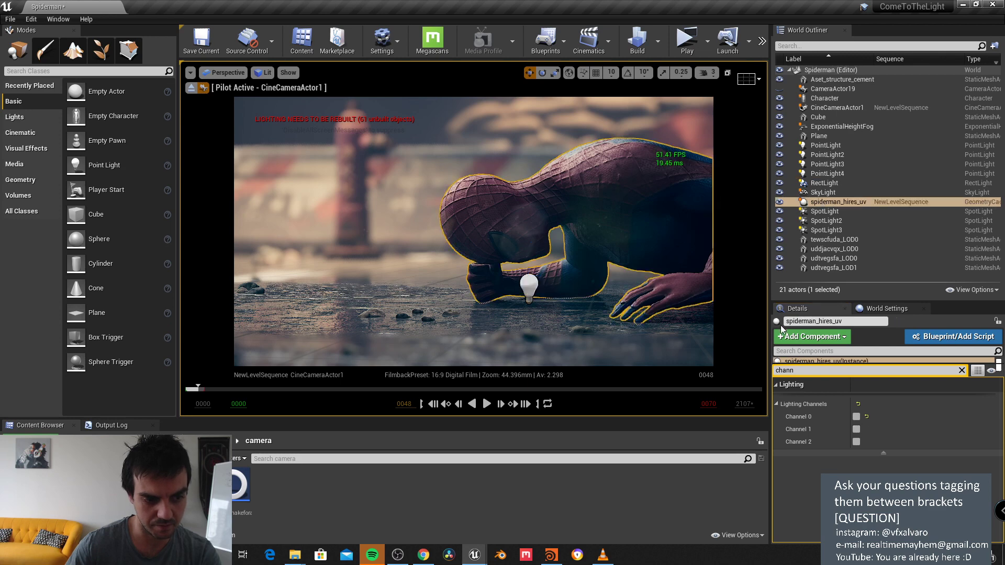
pyautogui.click(856, 430)
# Step: Raise PointLight4 from below Spider-Man's head and shift it in front of his face
pyautogui.click(529, 285)
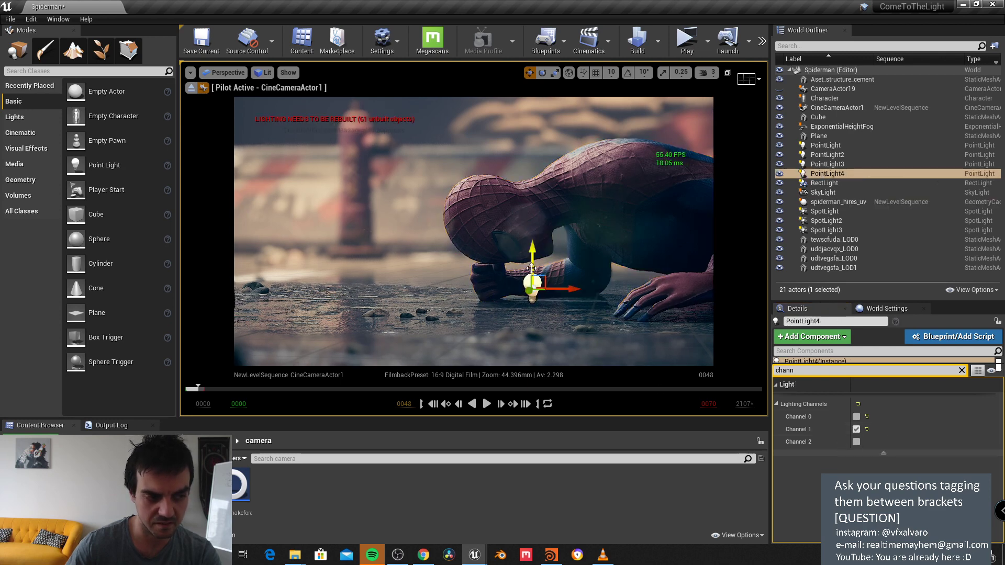
pyautogui.moveTo(529, 285); pyautogui.dragTo(526, 235)
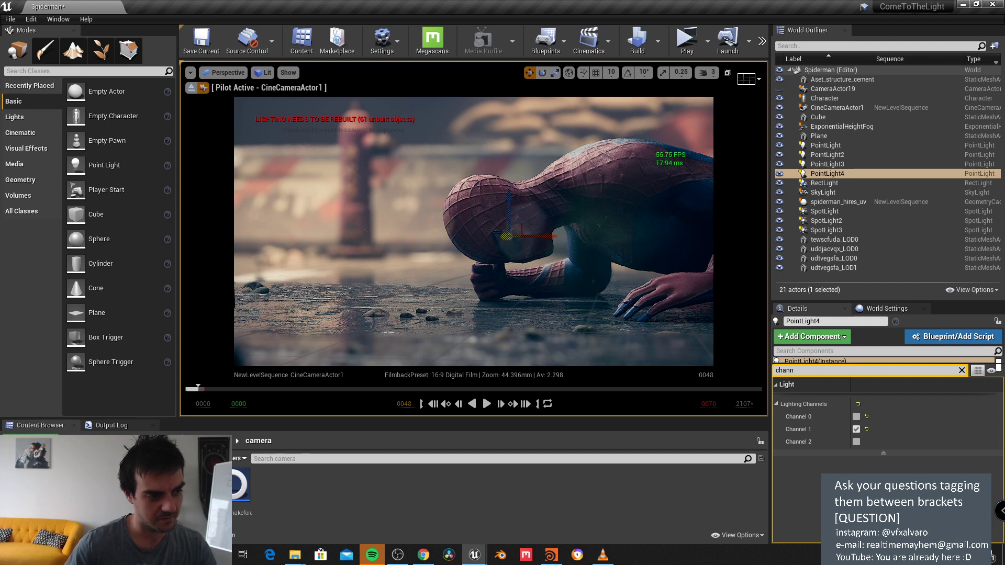
pyautogui.moveTo(506, 236); pyautogui.dragTo(488, 240)
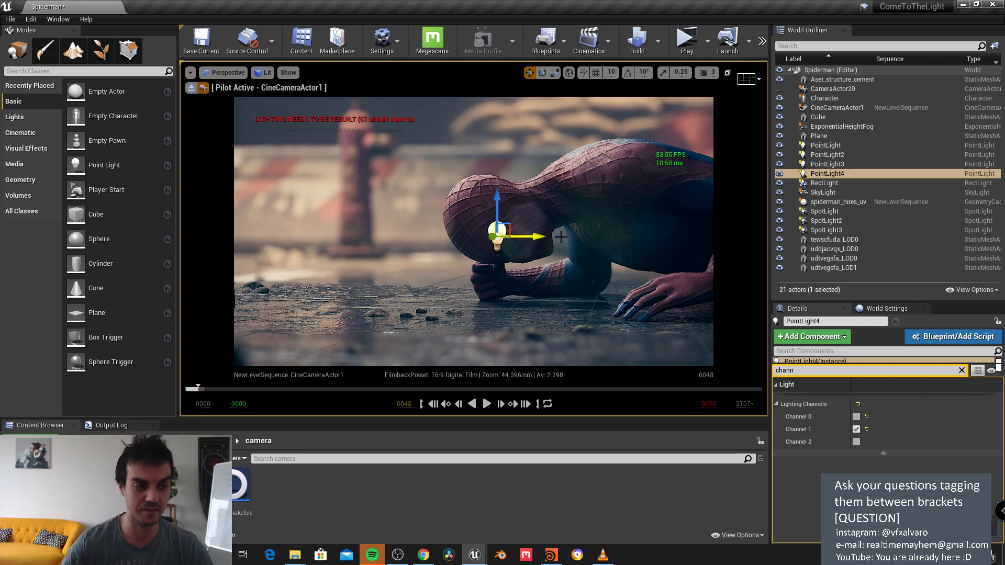
# Step: Move PointLight4 up to Spider-Man's head and put it on lighting channel 0 only
pyautogui.moveTo(523, 237); pyautogui.dragTo(532, 232)
pyautogui.click(856, 417)
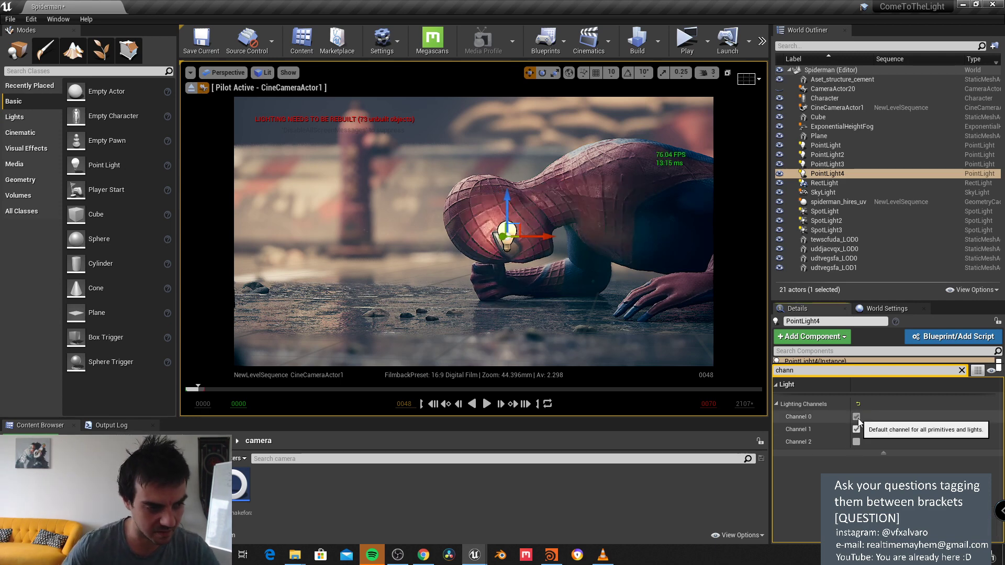
pyautogui.click(856, 429)
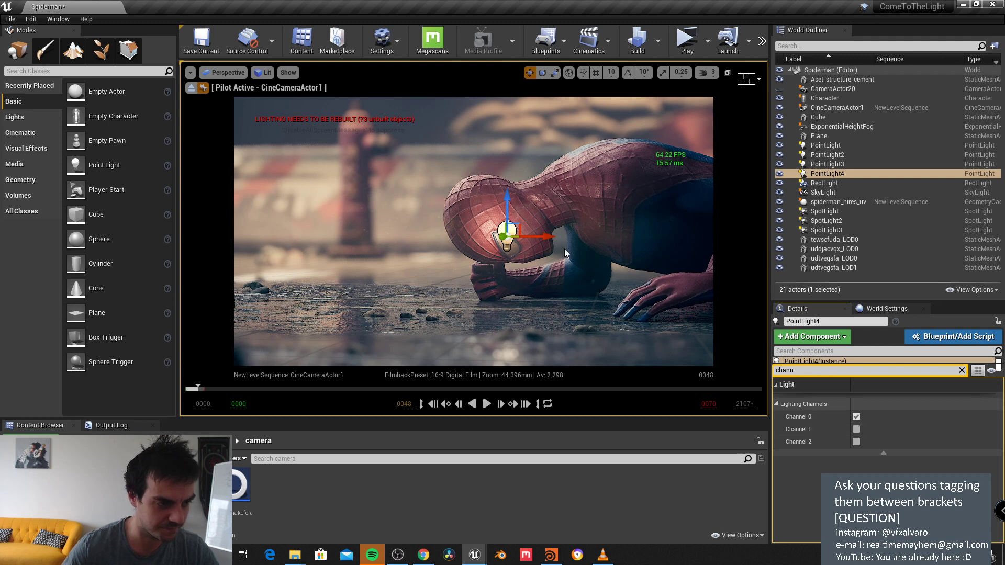
pyautogui.moveTo(512, 208); pyautogui.dragTo(542, 247)
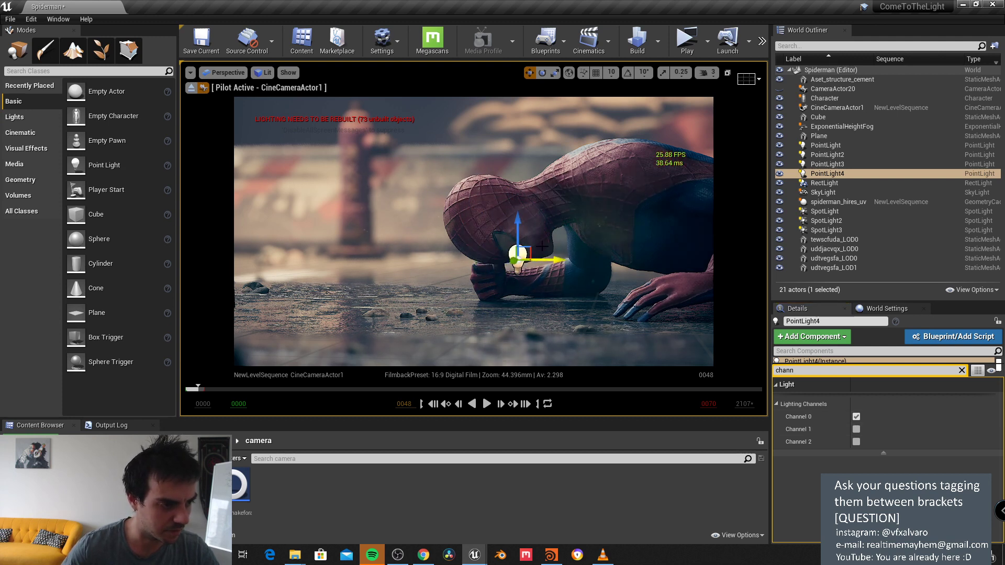
pyautogui.press('g')
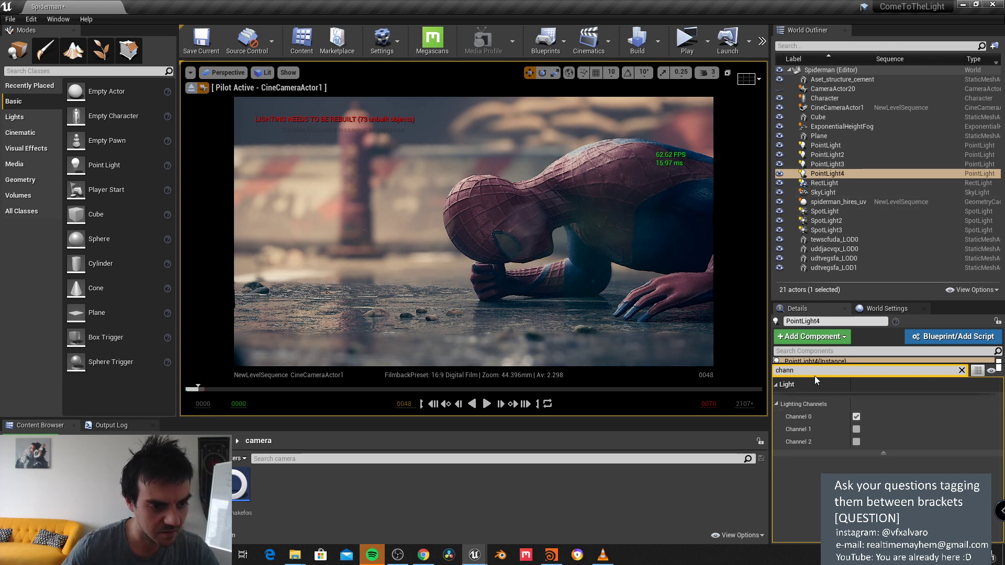
# Step: Clear the Details filter and set the light's intensity to 0.05 cd
pyautogui.click(962, 370)
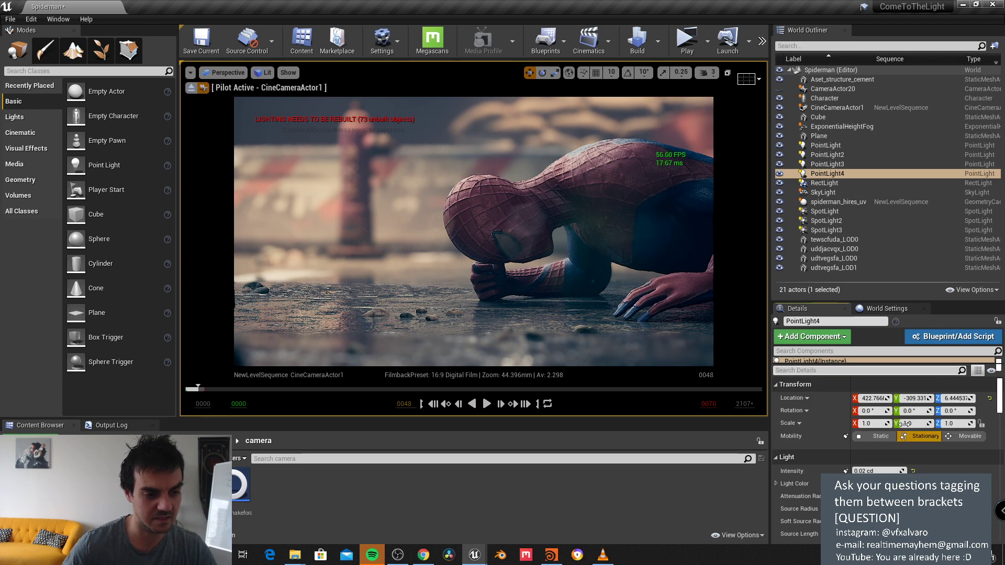
pyautogui.write('0.05')
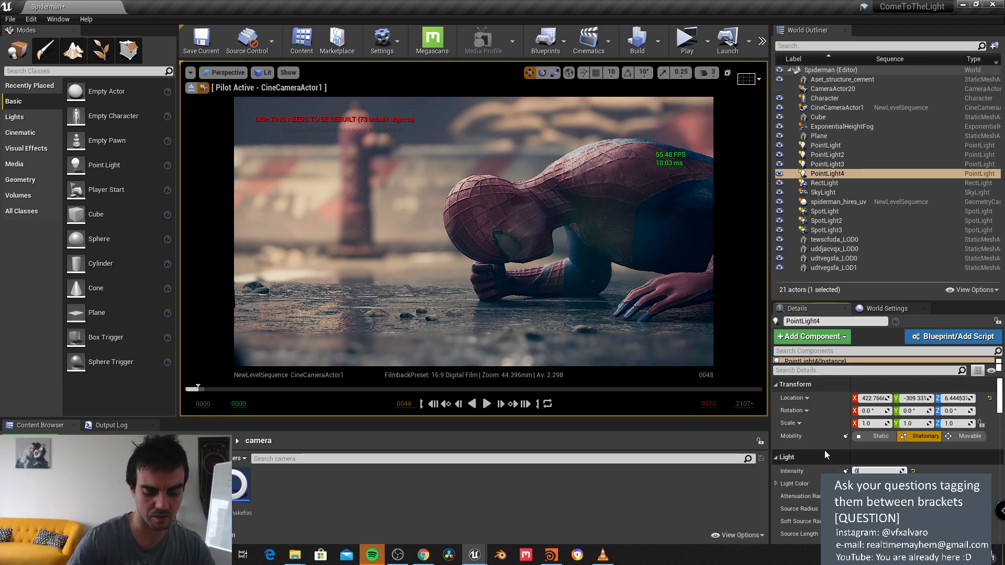
pyautogui.press('Return')
# Step: Fine-tune the light's location: Z up to about 16, X 449, Y nudged toward -296
pyautogui.click(953, 398)
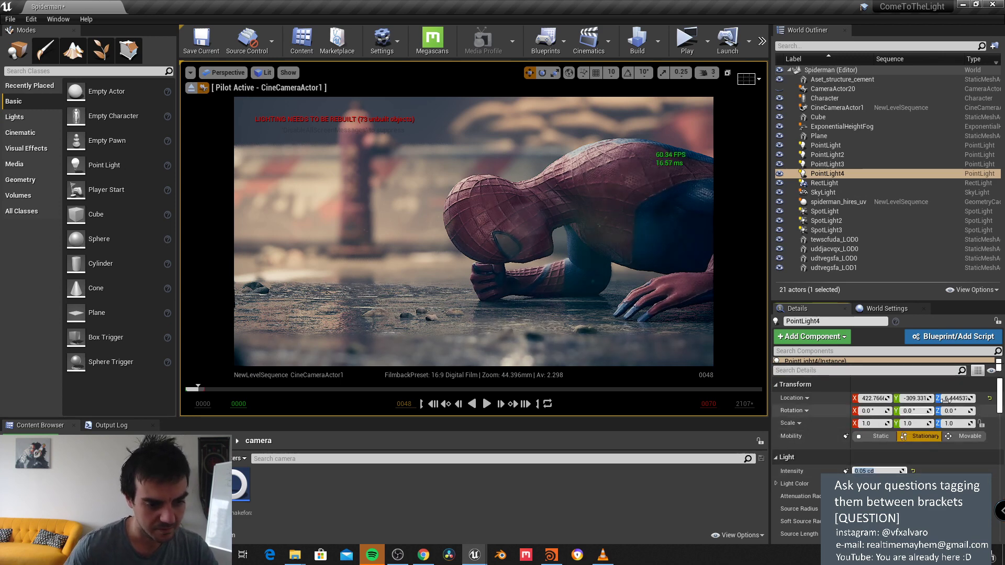
pyautogui.write('13')
pyautogui.press('Return')
pyautogui.click(952, 398)
pyautogui.write('15')
pyautogui.press('Return')
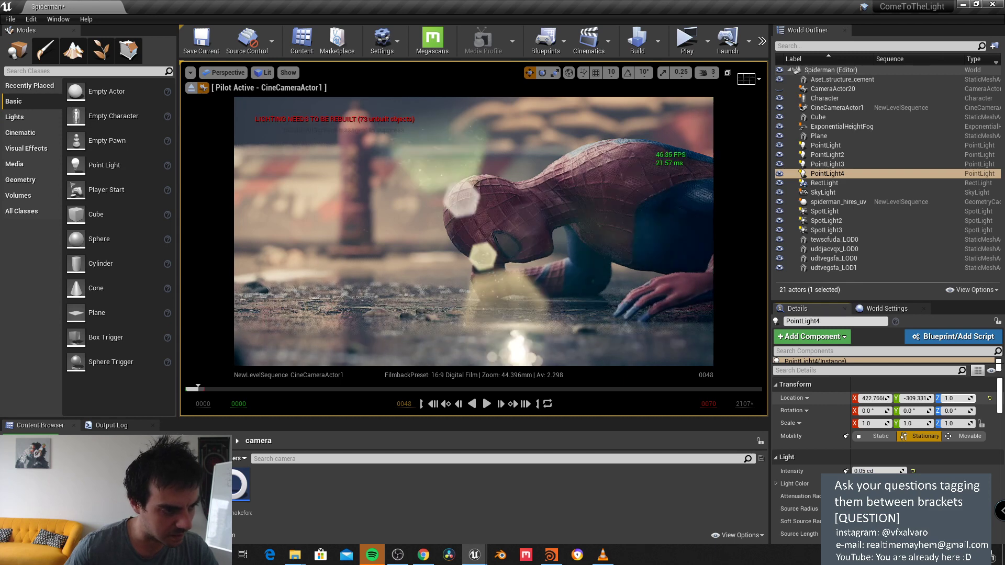
pyautogui.click(952, 399)
pyautogui.write('16')
pyautogui.press('Return')
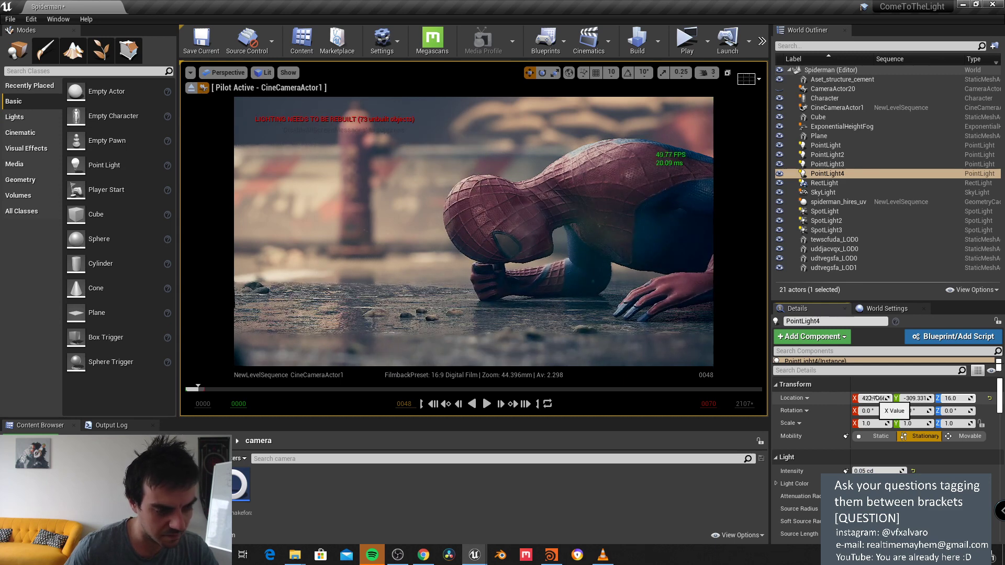
pyautogui.click(873, 399)
pyautogui.write('449')
pyautogui.press('Return')
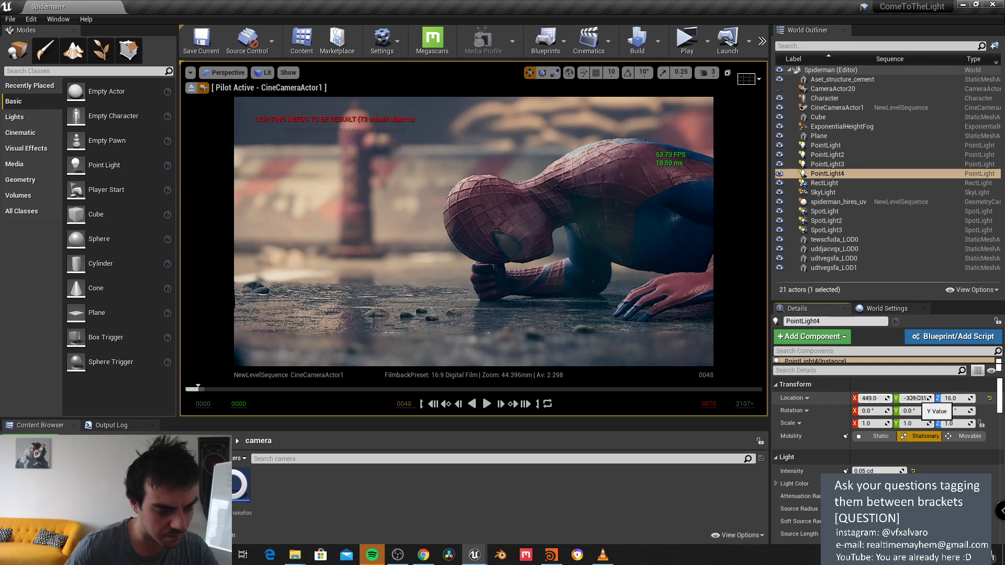
pyautogui.moveTo(915, 398); pyautogui.dragTo(946, 400)
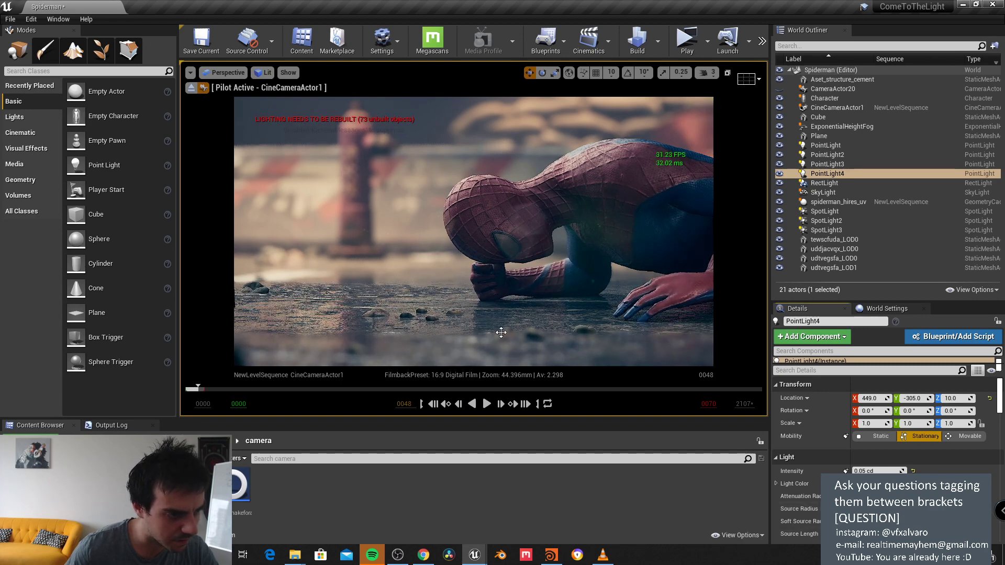
# Step: Play the shot in the viewport, pause at frame 42, and go back to frame 4
pyautogui.click(486, 408)
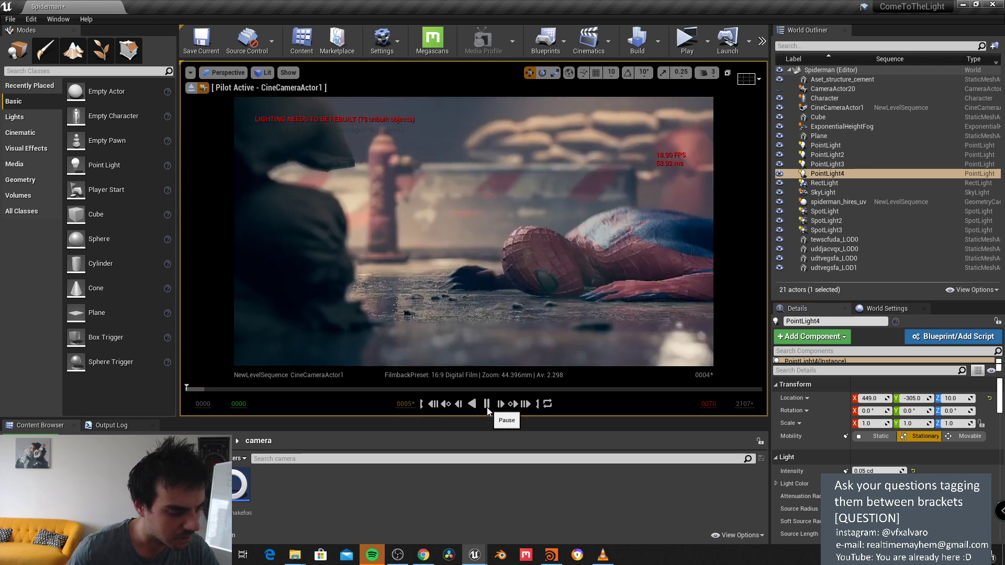
pyautogui.click(407, 408)
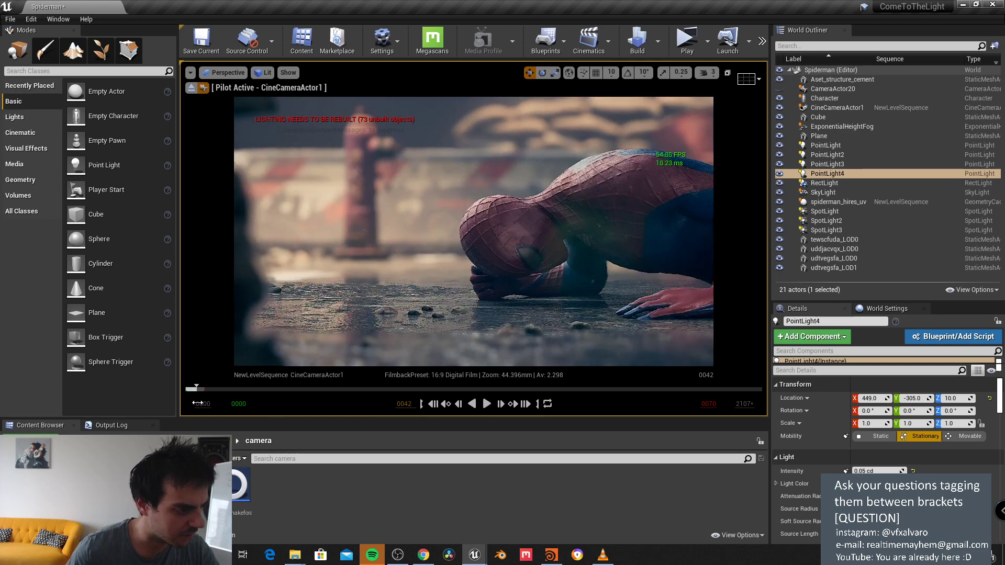
pyautogui.moveTo(194, 390); pyautogui.dragTo(187, 391)
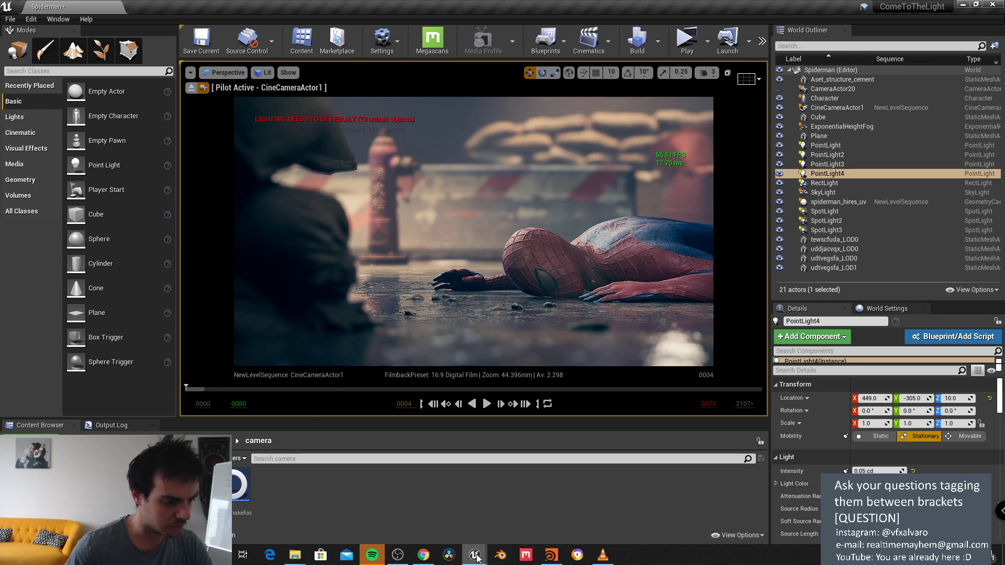
# Step: Dock the sequence editor beneath the viewport and scrub to the camera key at frame 48
pyautogui.click(434, 510)
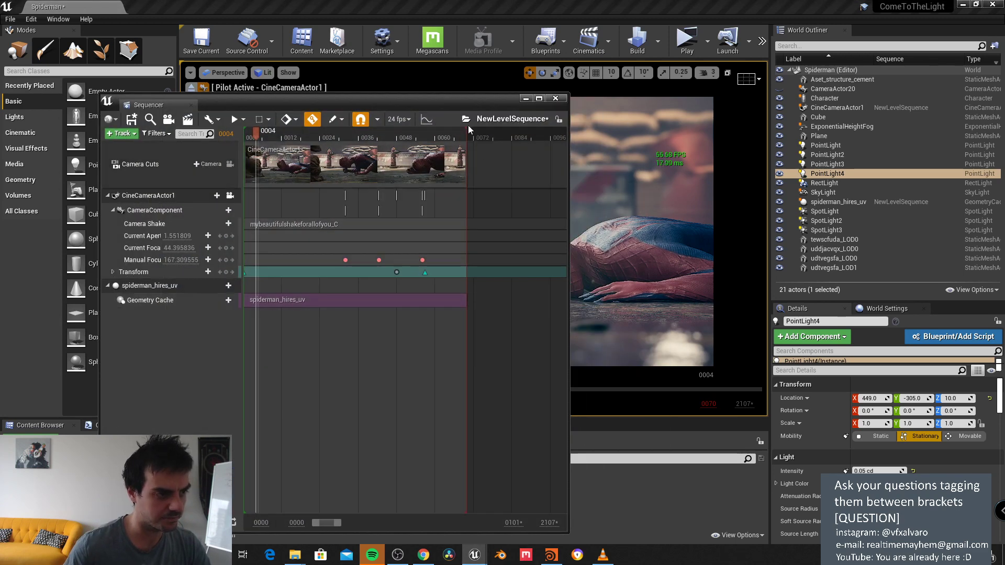
pyautogui.moveTo(118, 117); pyautogui.dragTo(308, 345)
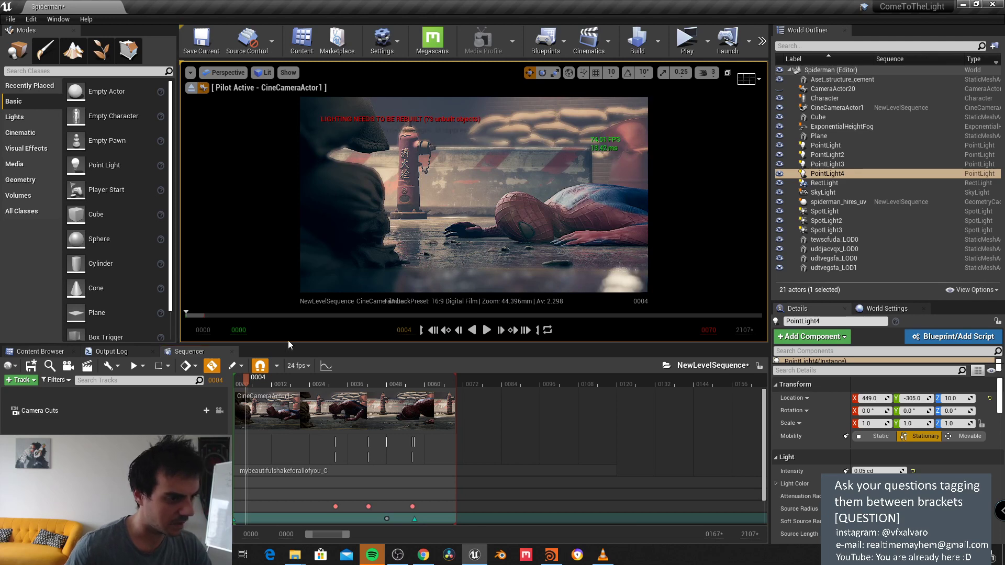
pyautogui.scroll(-2, 294, 476)
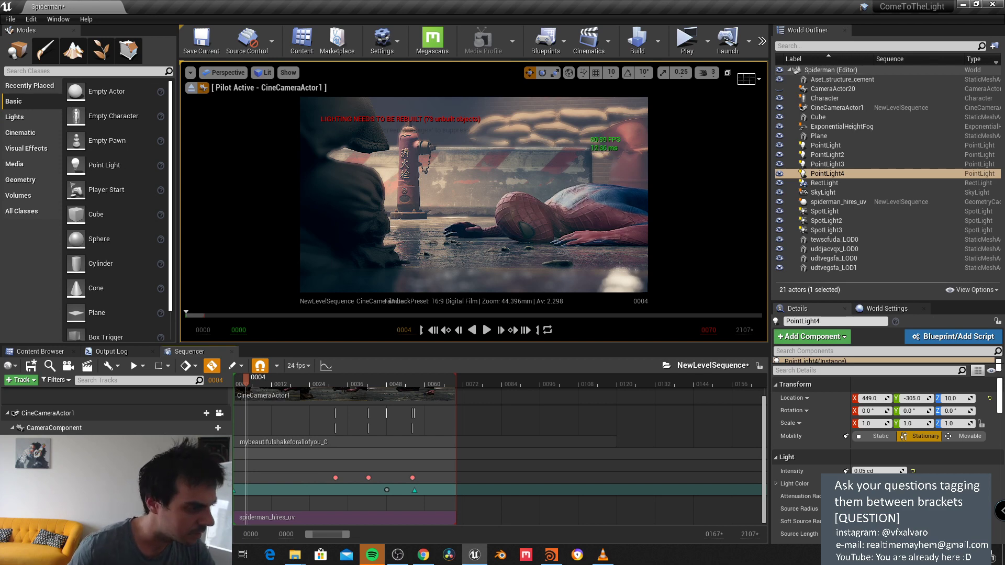
pyautogui.click(235, 381)
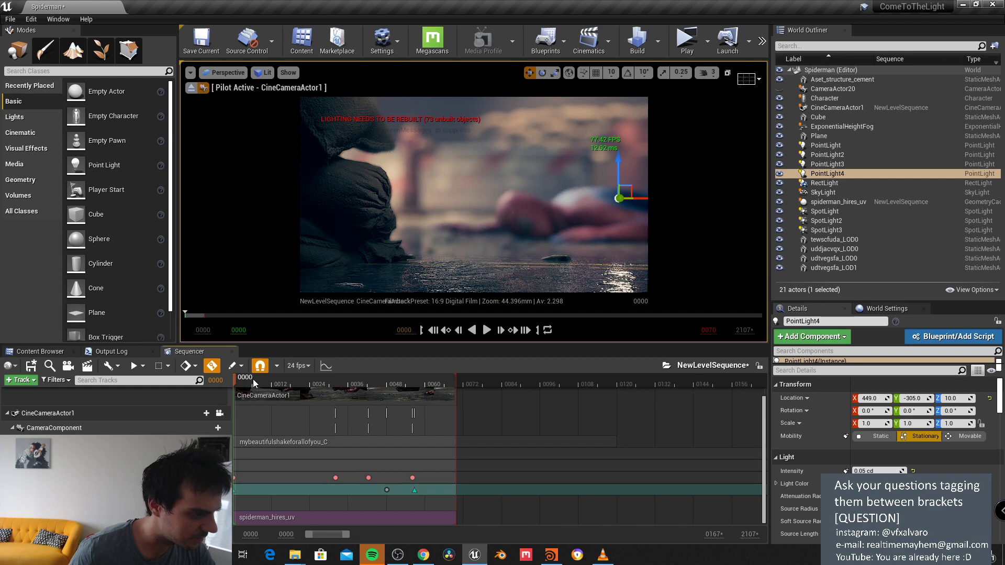
pyautogui.moveTo(259, 381); pyautogui.dragTo(285, 389)
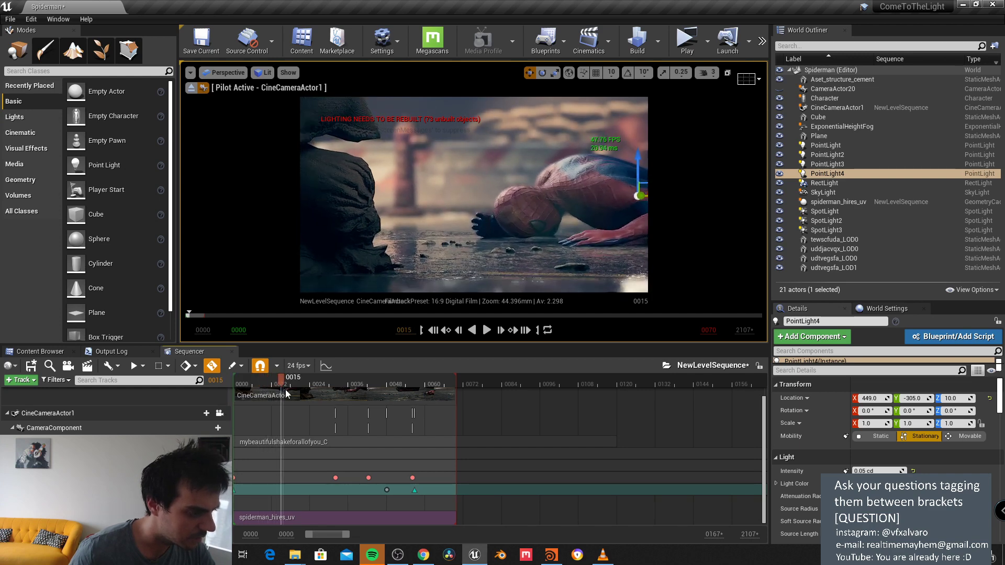
pyautogui.click(387, 490)
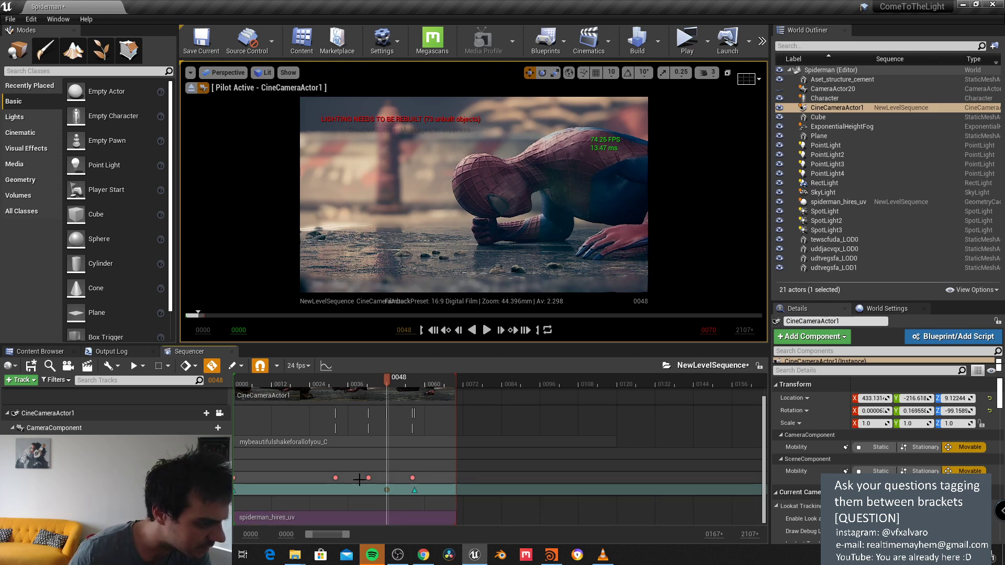
# Step: Scrub back through the shot and add a camera key at frame 15
pyautogui.click(368, 479)
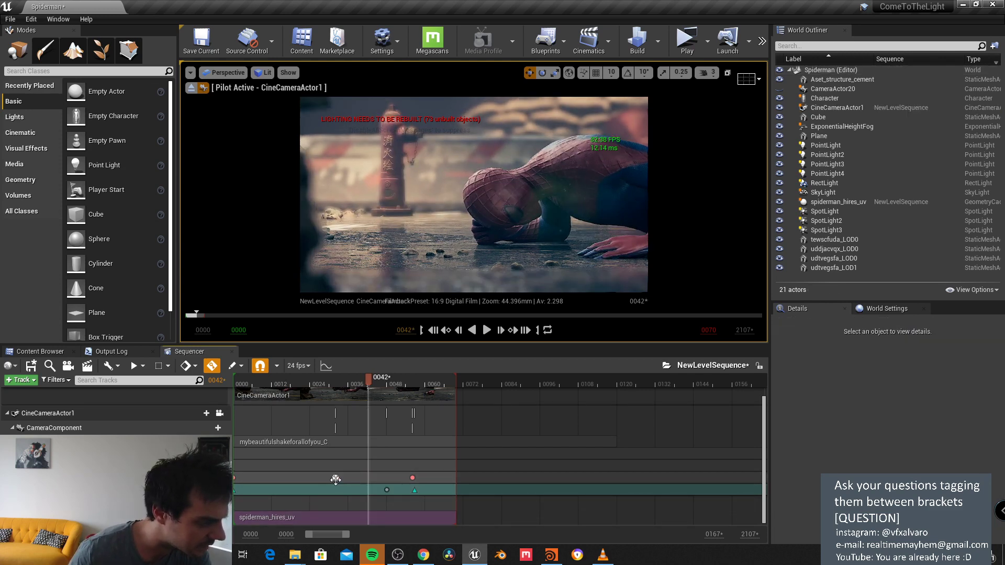
pyautogui.click(336, 479)
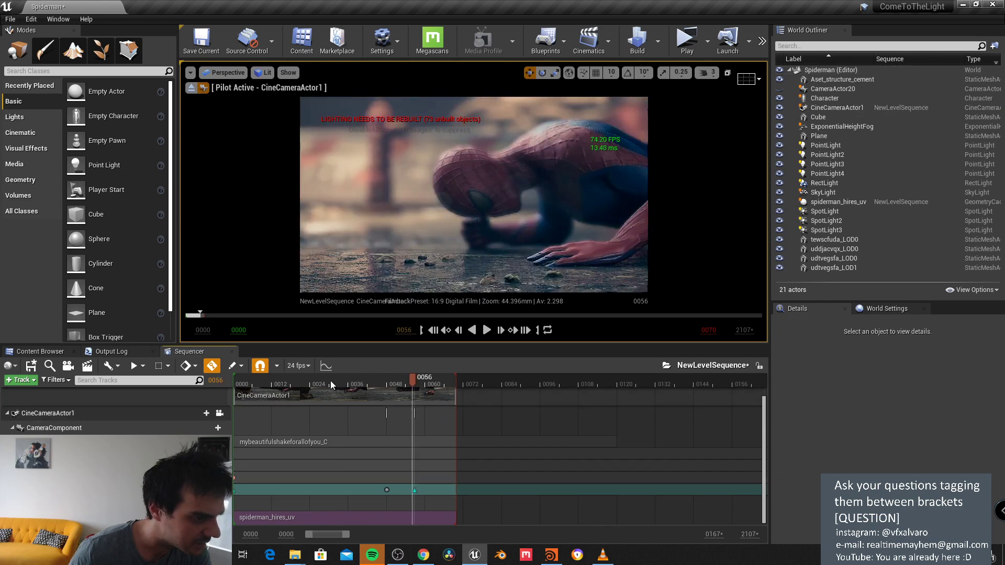
pyautogui.moveTo(330, 380); pyautogui.dragTo(268, 392)
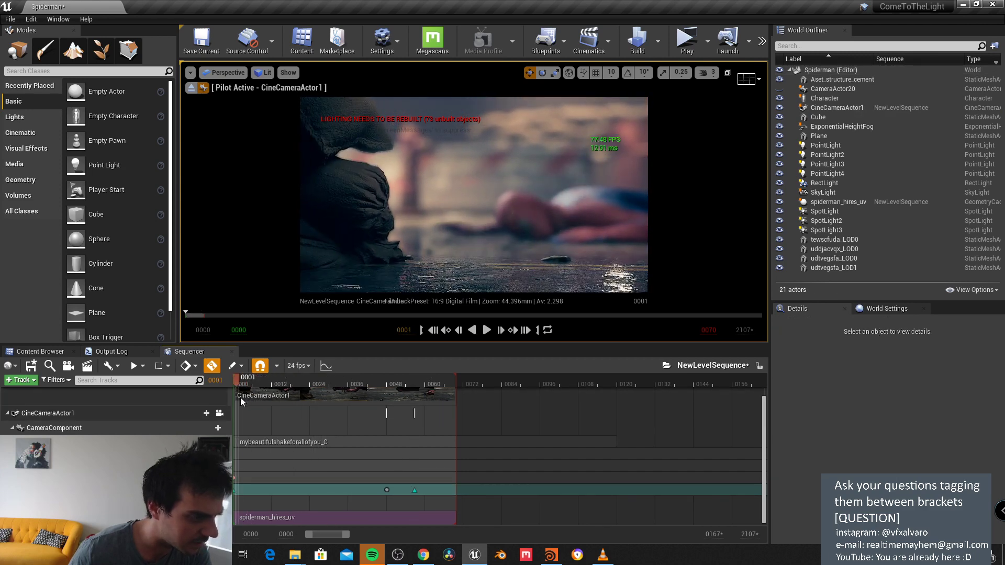
pyautogui.click(263, 402)
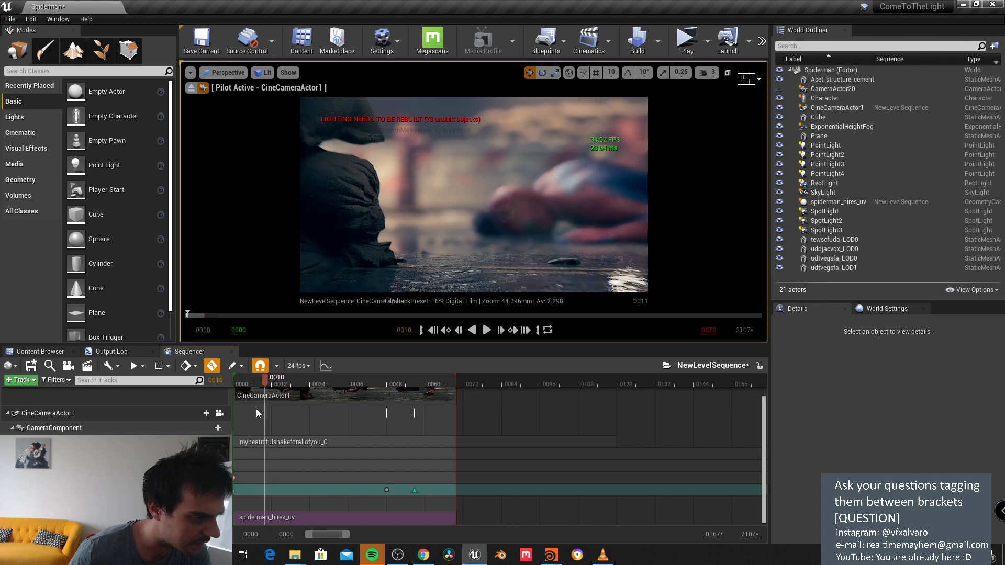
pyautogui.click(245, 410)
pyautogui.moveTo(245, 411); pyautogui.dragTo(277, 419)
pyautogui.click(284, 419)
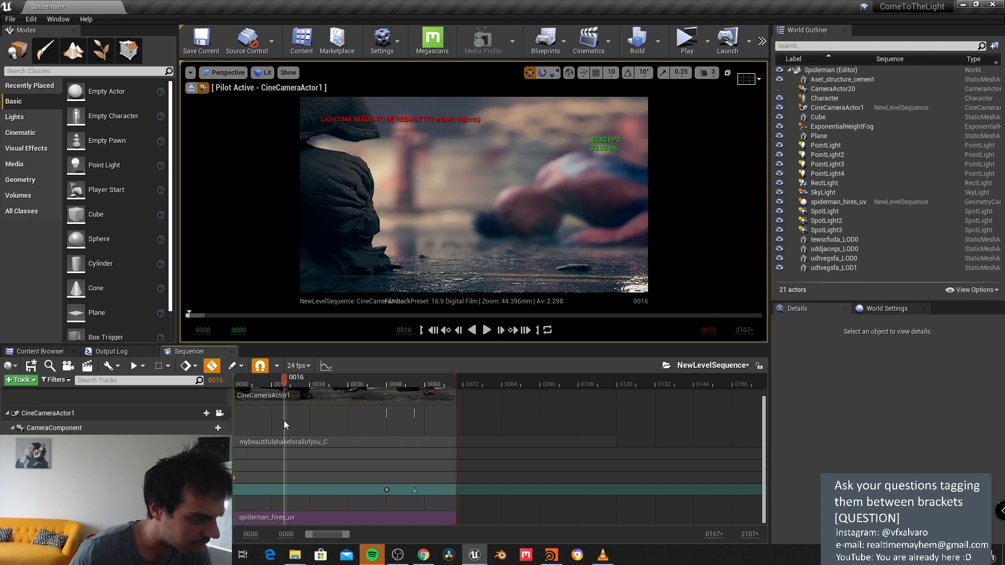
pyautogui.click(222, 477)
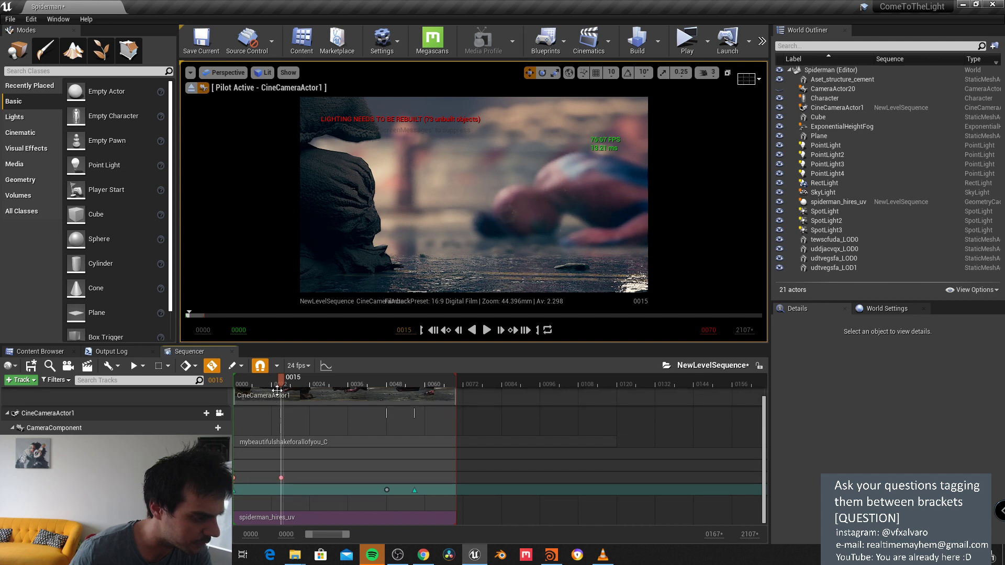
# Step: At the 0048 key, reframe the camera to 433.1, -216.6, 9.1 with yaw -99.2
pyautogui.moveTo(288, 396); pyautogui.dragTo(317, 394)
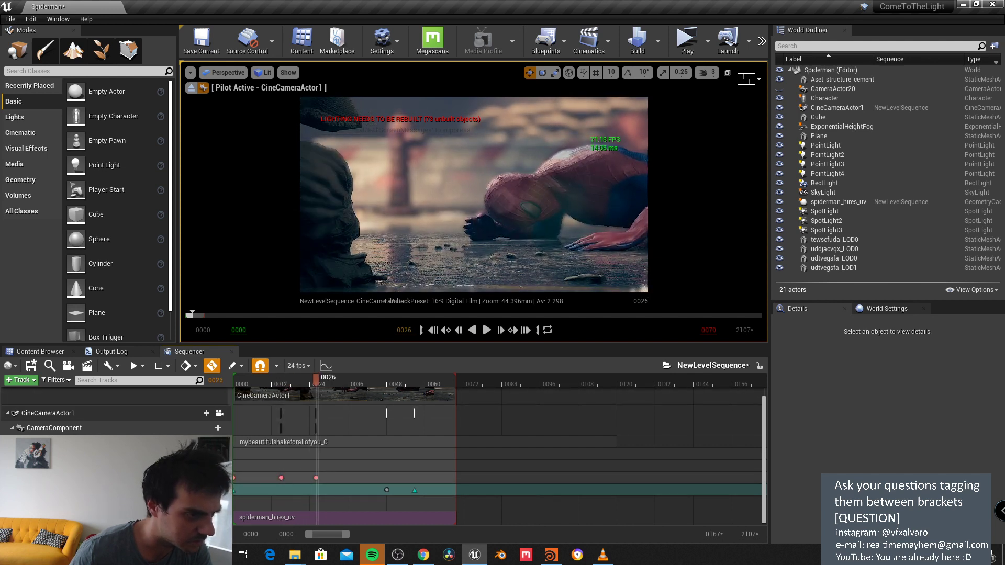
pyautogui.moveTo(318, 381); pyautogui.dragTo(349, 394)
pyautogui.moveTo(371, 400); pyautogui.dragTo(357, 422)
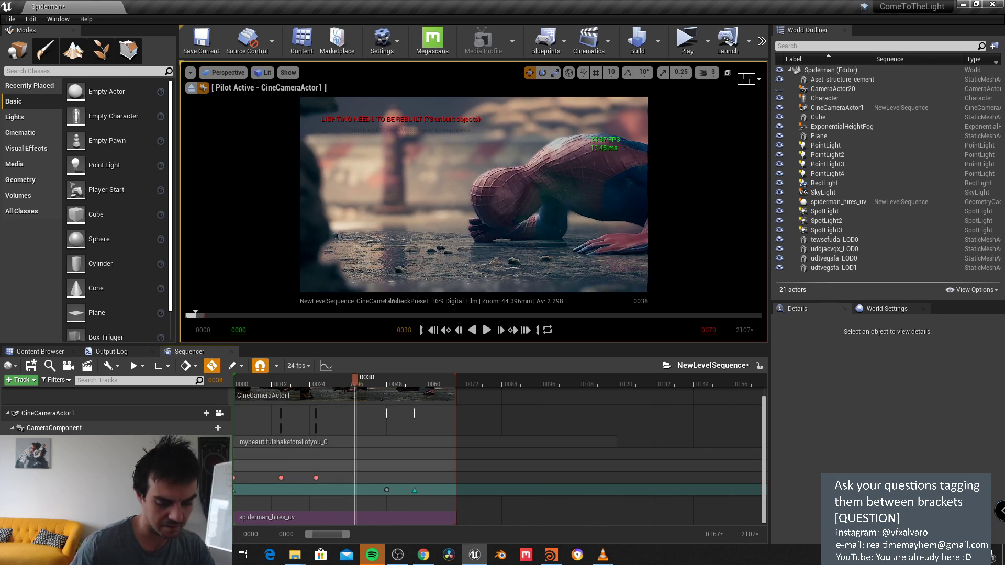
pyautogui.click(245, 384)
pyautogui.moveTo(245, 384); pyautogui.dragTo(391, 389)
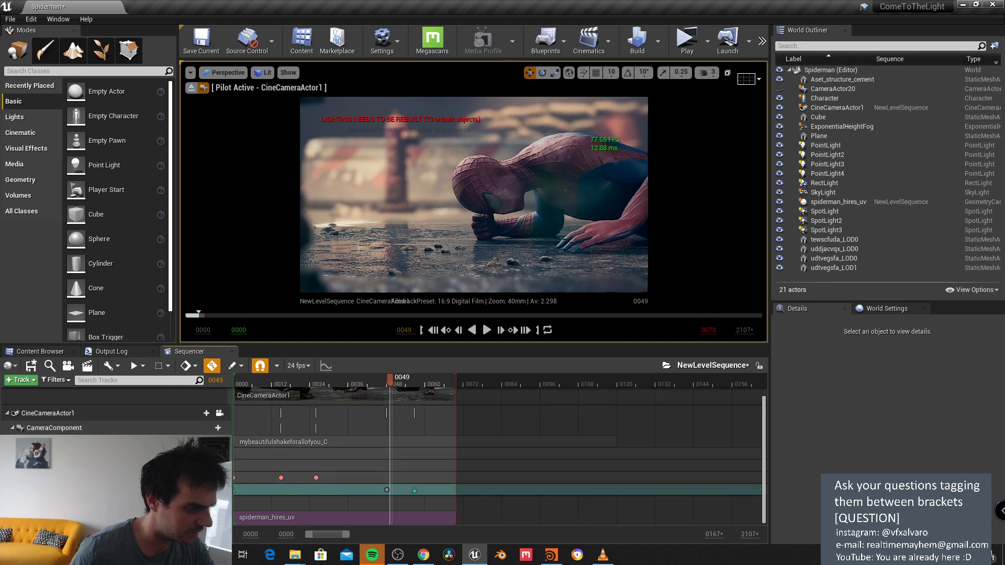
pyautogui.click(386, 490)
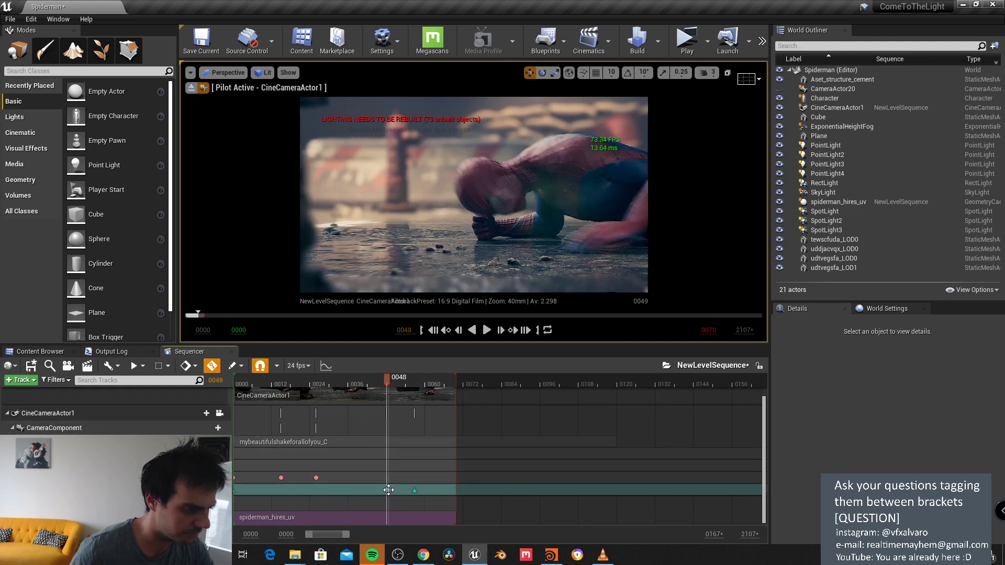
pyautogui.moveTo(473, 209); pyautogui.dragTo(479, 207, button='right')
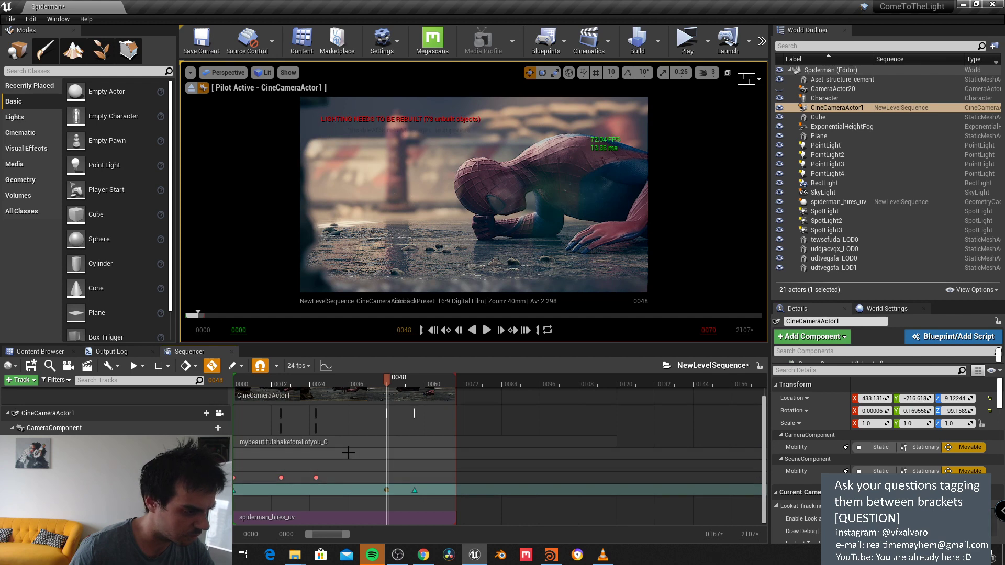
pyautogui.moveTo(341, 536); pyautogui.dragTo(383, 535)
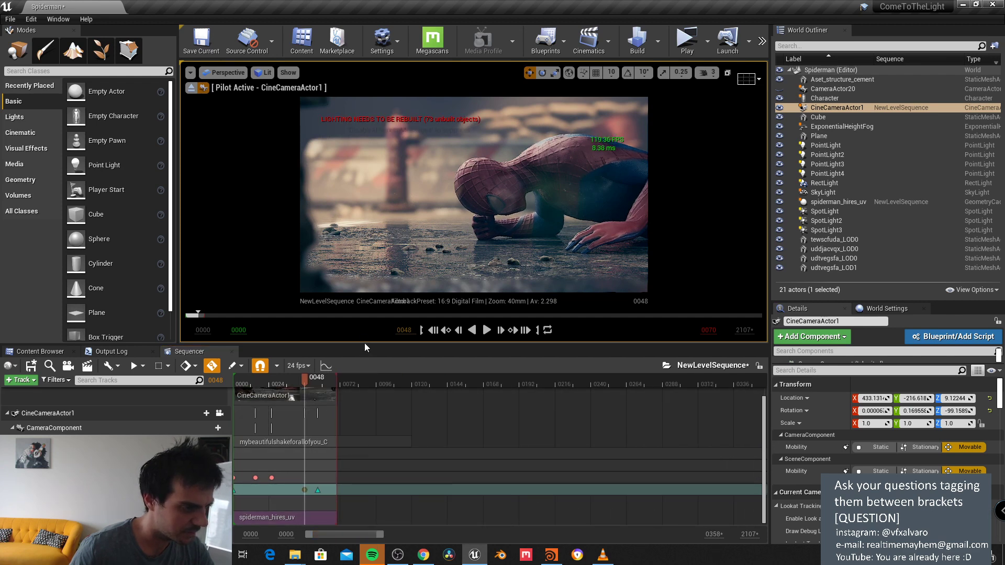
# Step: Drag the Camera Shake section to start near frame 0096, scrub to 0029, and restore the panel size
pyautogui.moveTo(364, 343); pyautogui.dragTo(364, 276)
pyautogui.moveTo(288, 402); pyautogui.dragTo(435, 402)
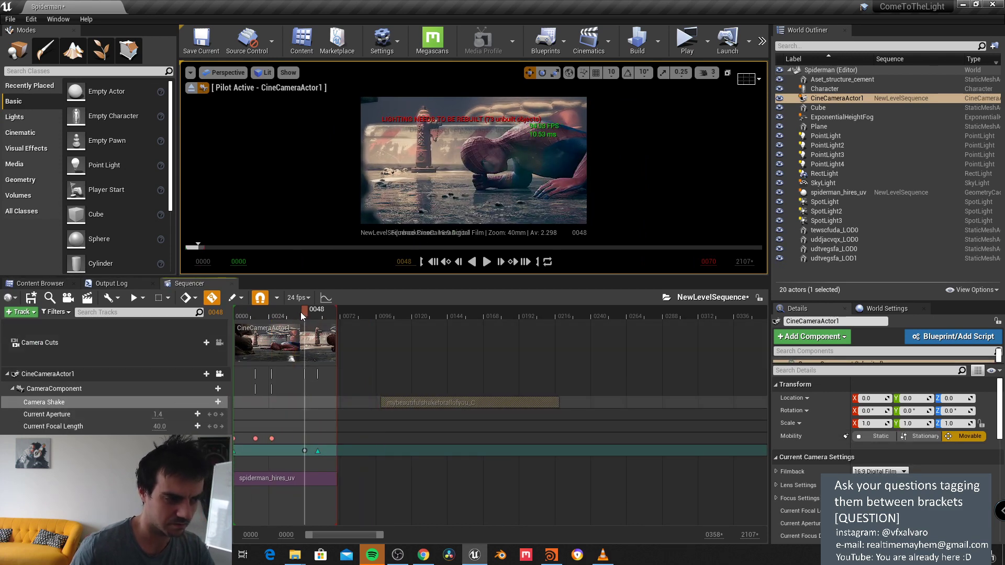
pyautogui.moveTo(300, 311); pyautogui.dragTo(277, 313)
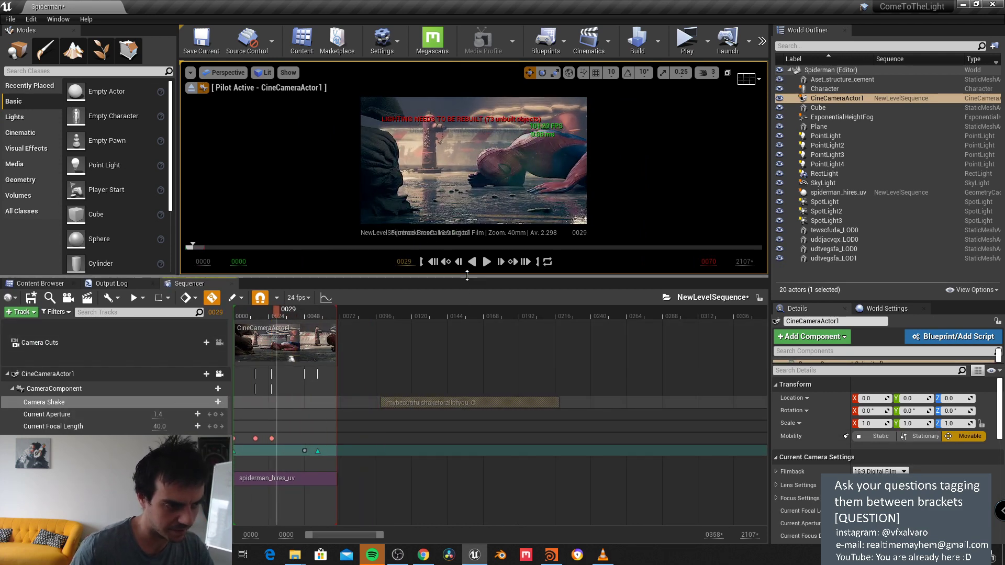
pyautogui.moveTo(468, 281); pyautogui.dragTo(469, 357)
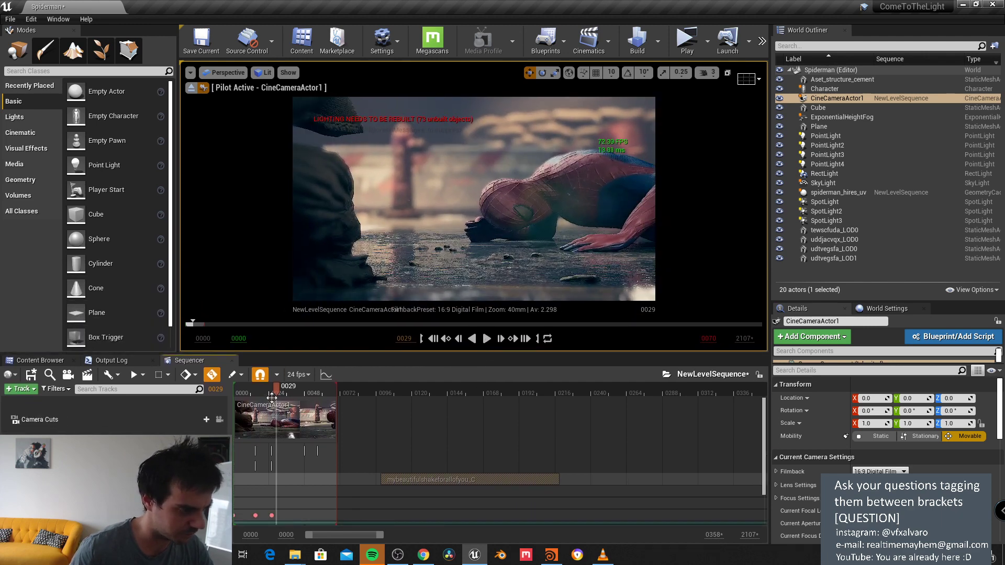
pyautogui.moveTo(762, 447); pyautogui.dragTo(762, 468)
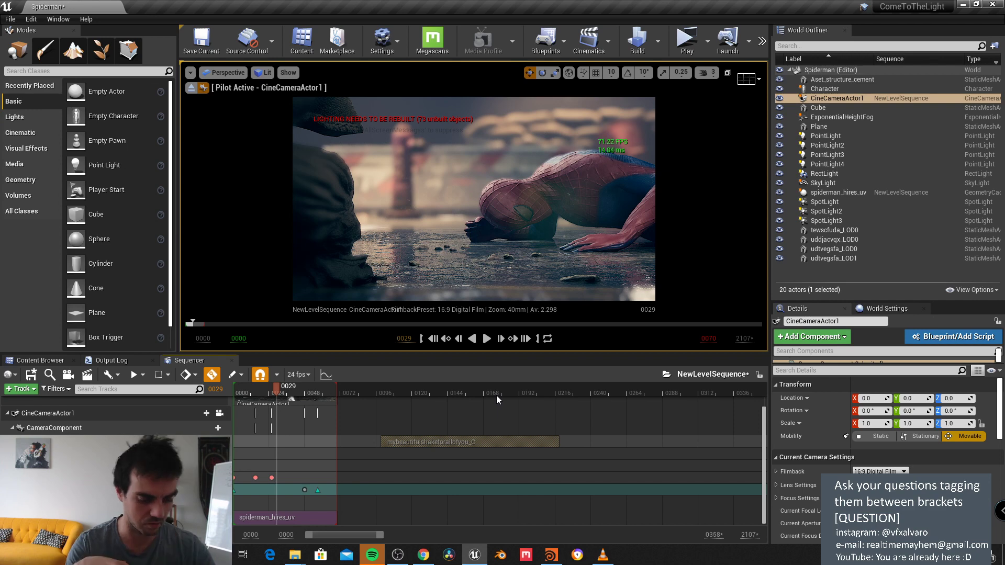
# Step: Open the console, type 'global' to browse its suggestions, then clear the entry
pyautogui.press('`')
pyautogui.write('global')
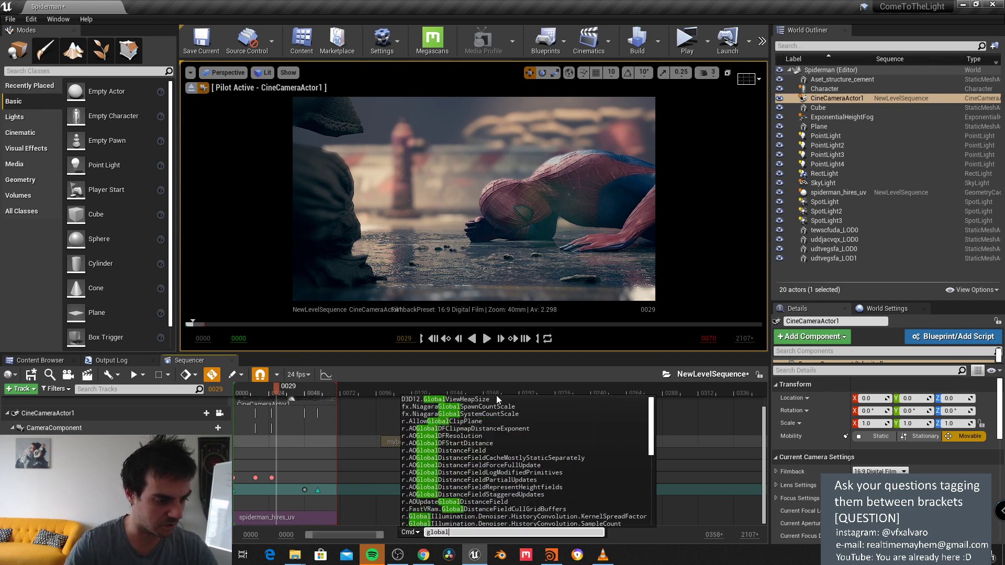
pyautogui.press('Down')
pyautogui.press('Down')
pyautogui.press('Down')
pyautogui.press('Down')
pyautogui.press('Down')
pyautogui.press('Down')
pyautogui.press('Down')
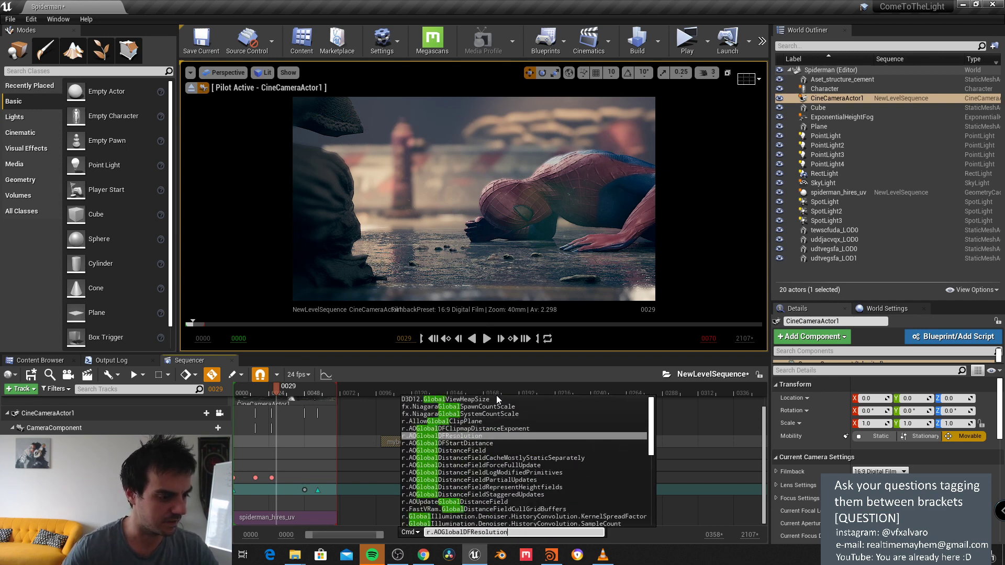
pyautogui.press('Up')
pyautogui.press('Up')
pyautogui.press('Up')
pyautogui.press('Up')
pyautogui.press('Up')
pyautogui.press('Up')
pyautogui.press('BackSpace')
pyautogui.press('BackSpace')
pyautogui.press('BackSpace')
pyautogui.press('BackSpace')
pyautogui.press('BackSpace')
pyautogui.press('BackSpace')
pyautogui.press('BackSpace')
pyautogui.press('BackSpace')
pyautogui.press('BackSpace')
pyautogui.press('BackSpace')
pyautogui.press('BackSpace')
pyautogui.press('BackSpace')
pyautogui.press('BackSpace')
pyautogui.press('BackSpace')
pyautogui.press('BackSpace')
pyautogui.press('BackSpace')
pyautogui.press('BackSpace')
pyautogui.press('BackSpace')
pyautogui.press('BackSpace')
pyautogui.press('BackSpace')
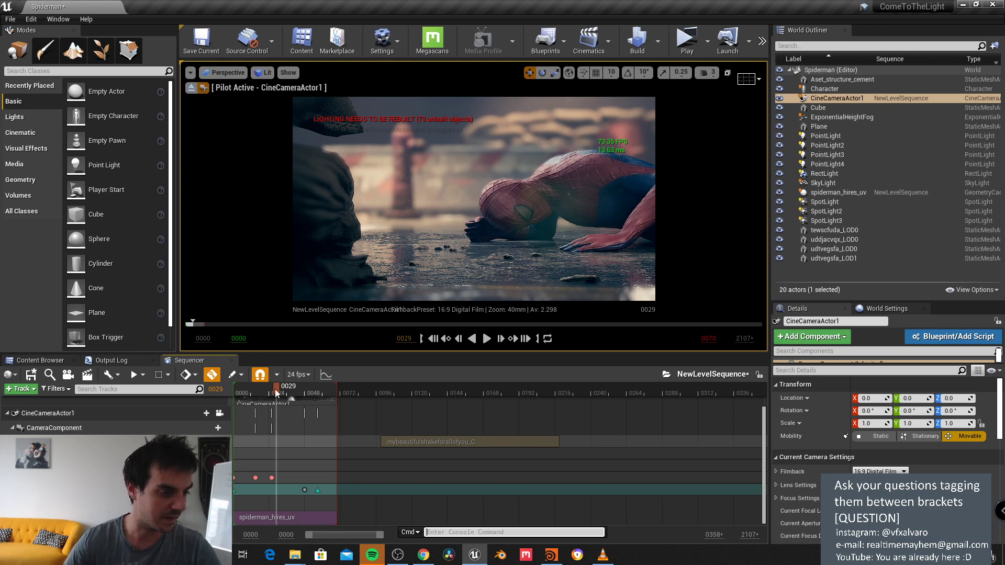
# Step: Retime the camera keys, adding one at 0049 and moving the later key to 0070
pyautogui.moveTo(275, 389); pyautogui.dragTo(292, 394)
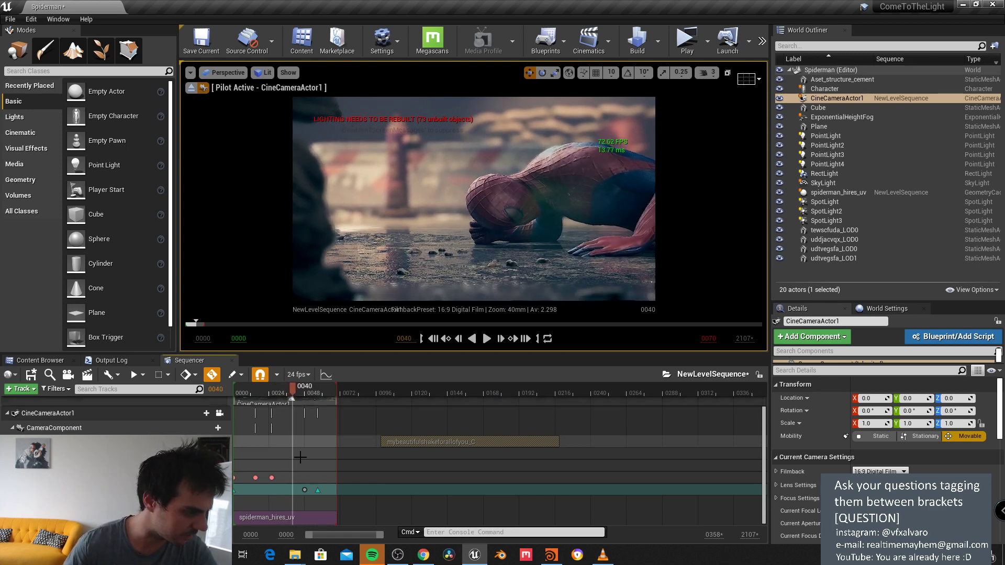
pyautogui.moveTo(305, 490); pyautogui.dragTo(291, 491)
pyautogui.moveTo(287, 386); pyautogui.dragTo(307, 397)
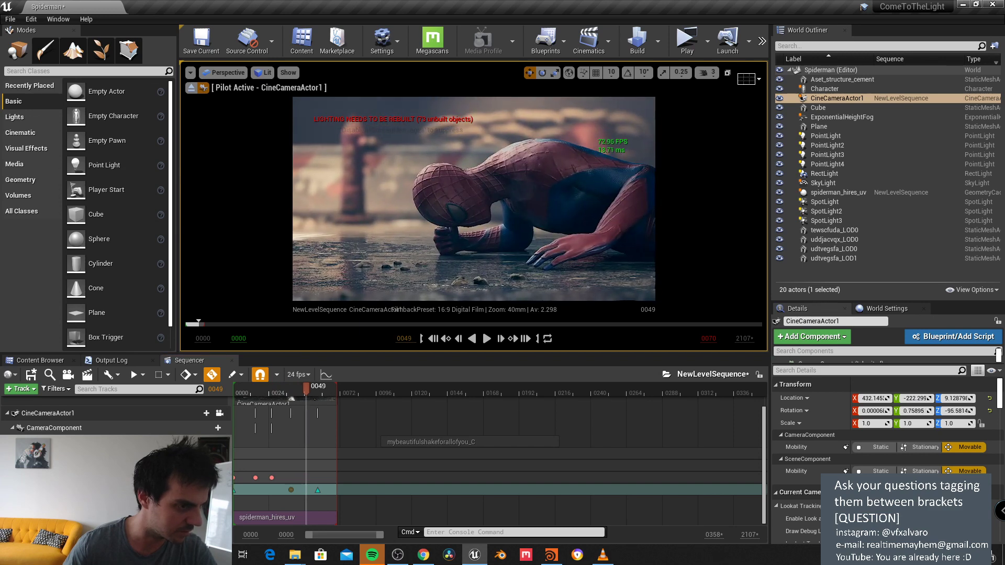
pyautogui.moveTo(305, 391); pyautogui.dragTo(331, 397)
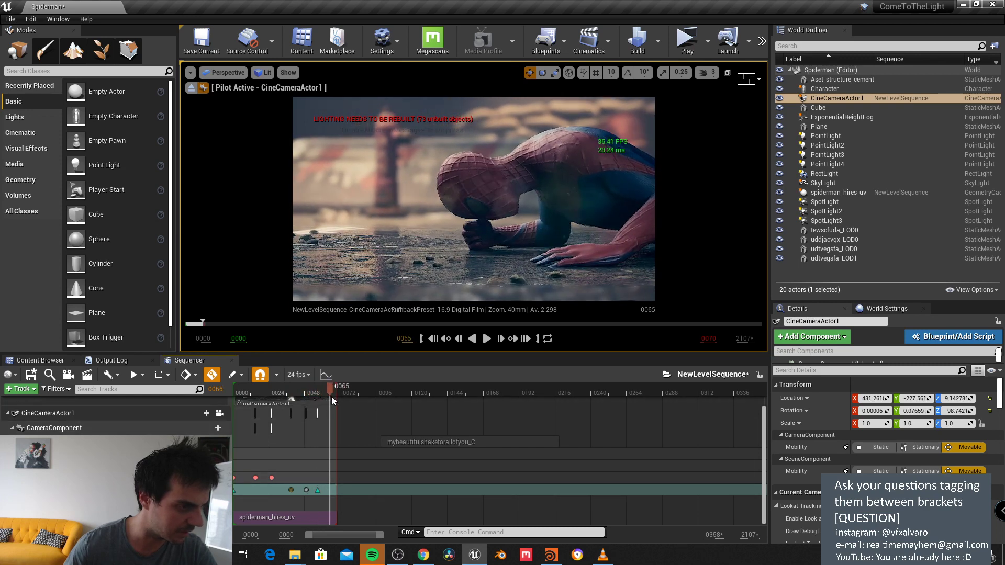
pyautogui.moveTo(318, 489); pyautogui.dragTo(338, 492)
pyautogui.click(306, 490)
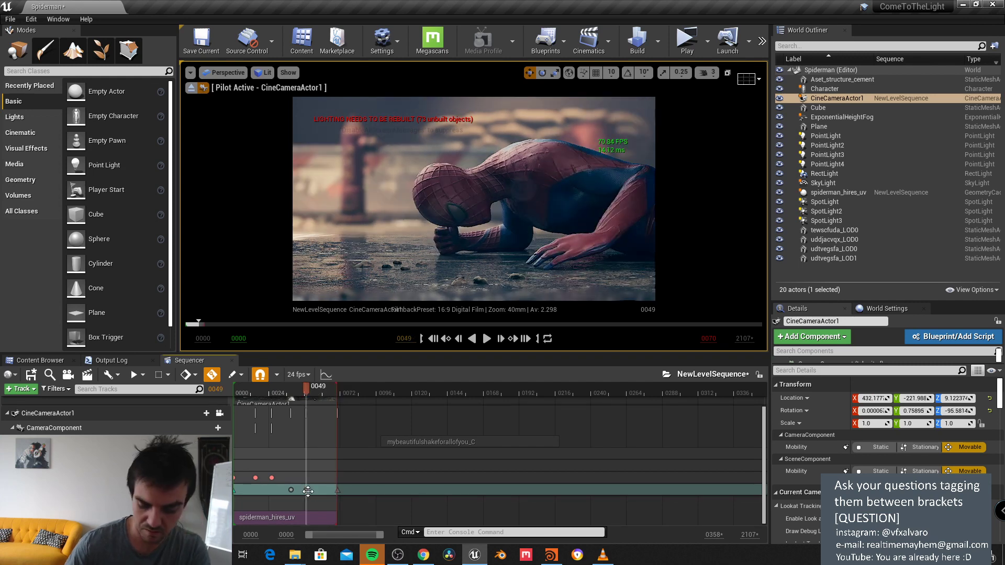
# Step: Preview the opening frames and adjust the camera framing at frame 0070
pyautogui.click(294, 394)
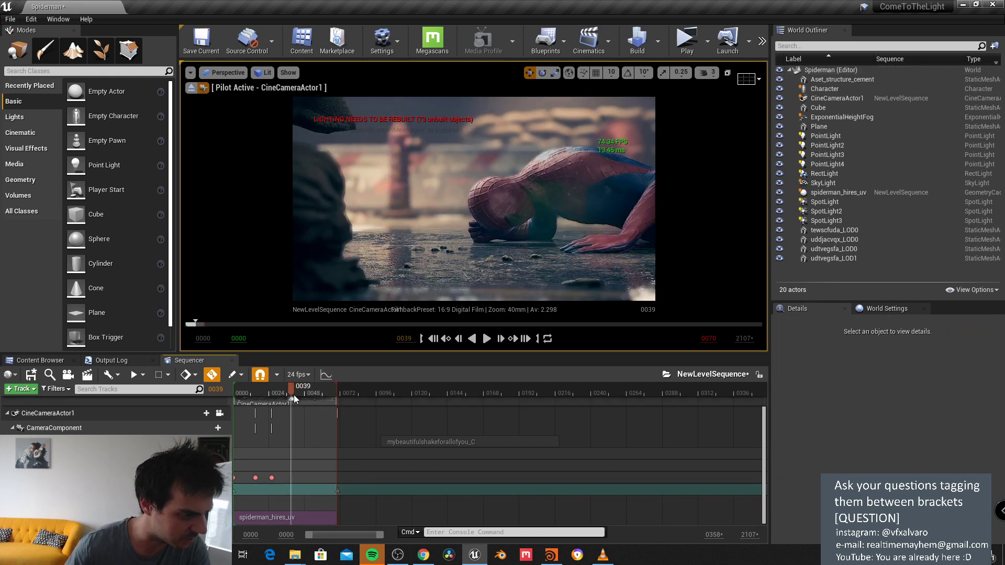
pyautogui.moveTo(294, 395); pyautogui.dragTo(250, 401)
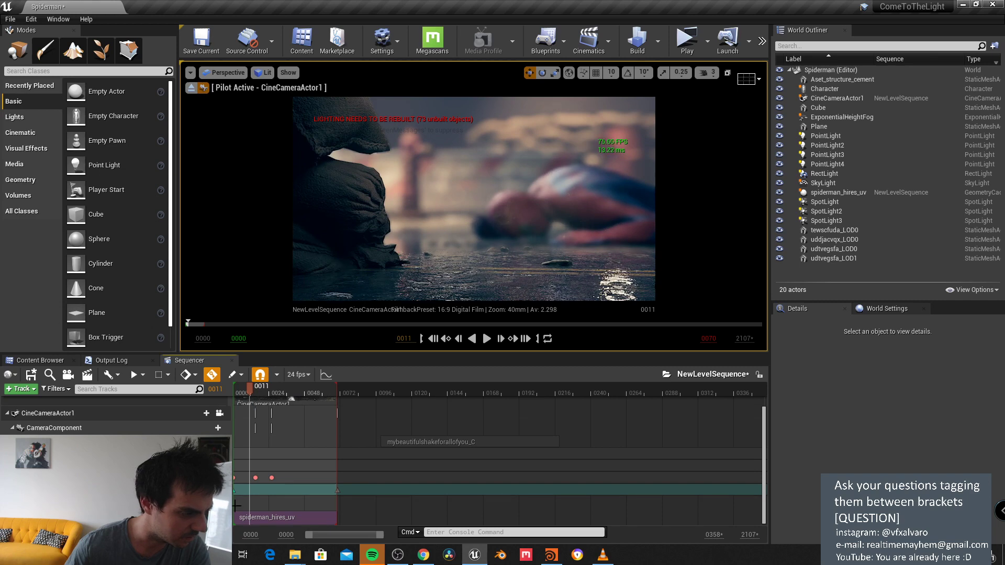
pyautogui.click(236, 489)
pyautogui.press('Home')
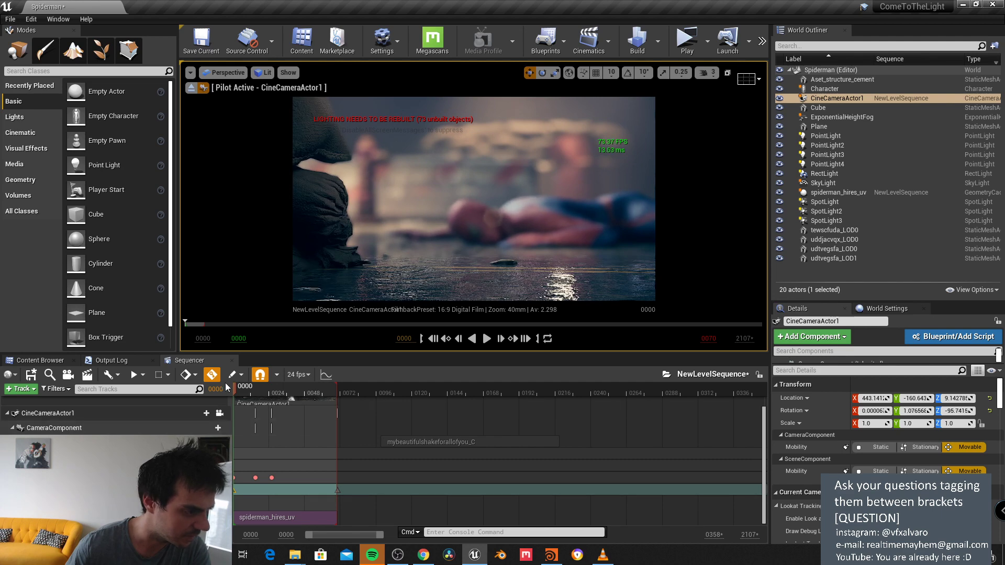
pyautogui.click(242, 388)
pyautogui.moveTo(246, 386); pyautogui.dragTo(338, 387)
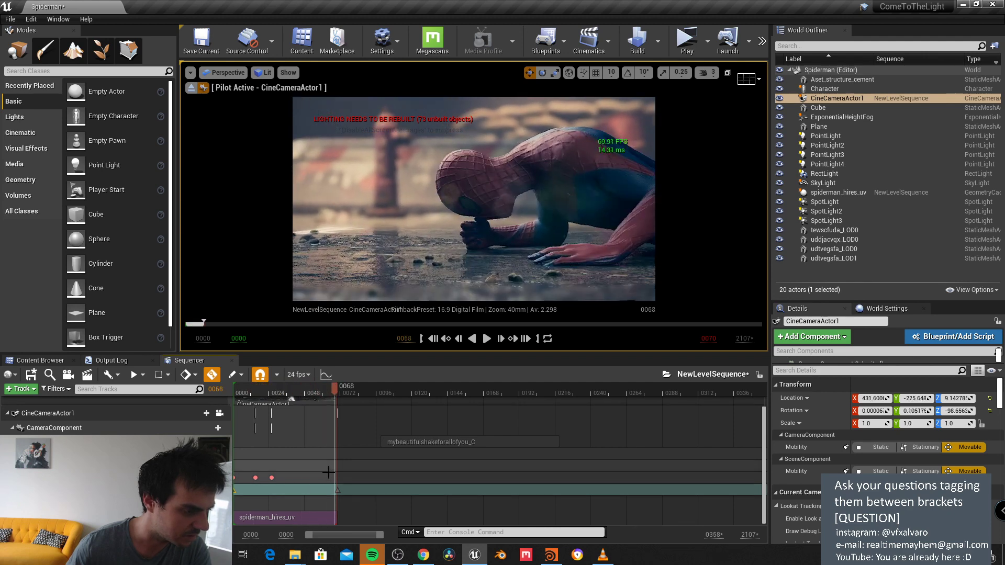
pyautogui.moveTo(390, 267); pyautogui.dragTo(386, 245)
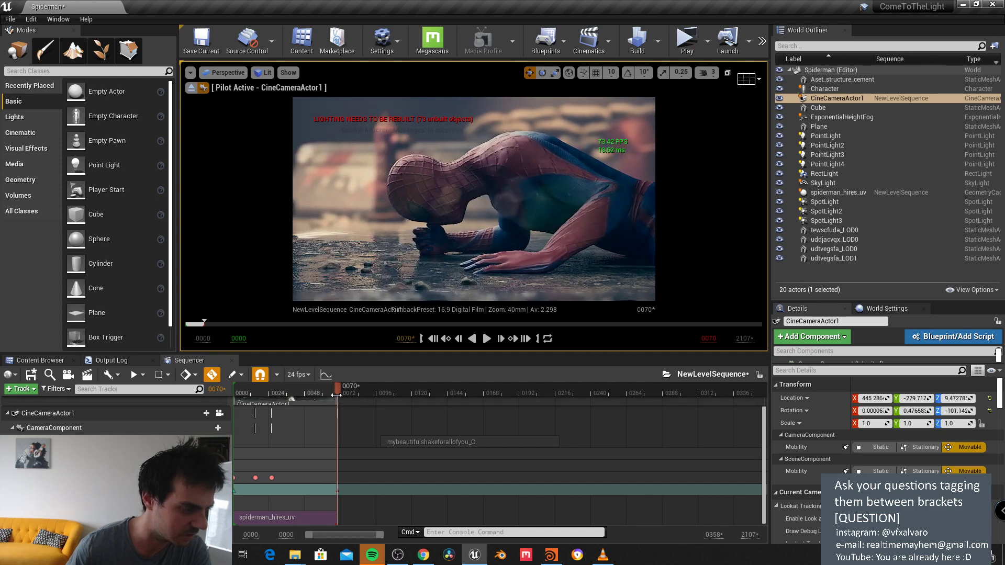
# Step: Scrub through the whole shot, from frame 0070 back to 0014, reviewing the camera move
pyautogui.moveTo(338, 389); pyautogui.dragTo(285, 390)
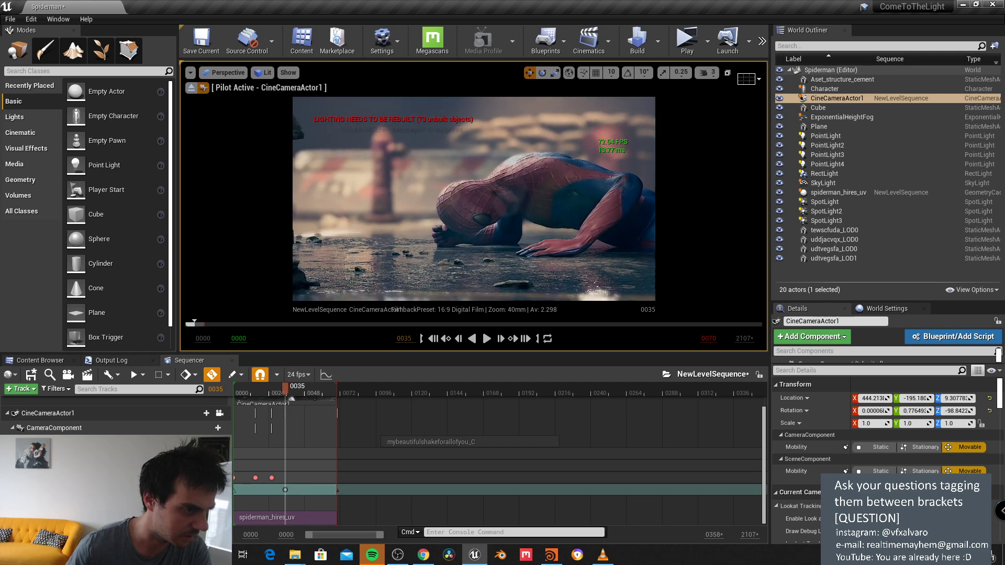
pyautogui.moveTo(285, 391); pyautogui.dragTo(314, 401)
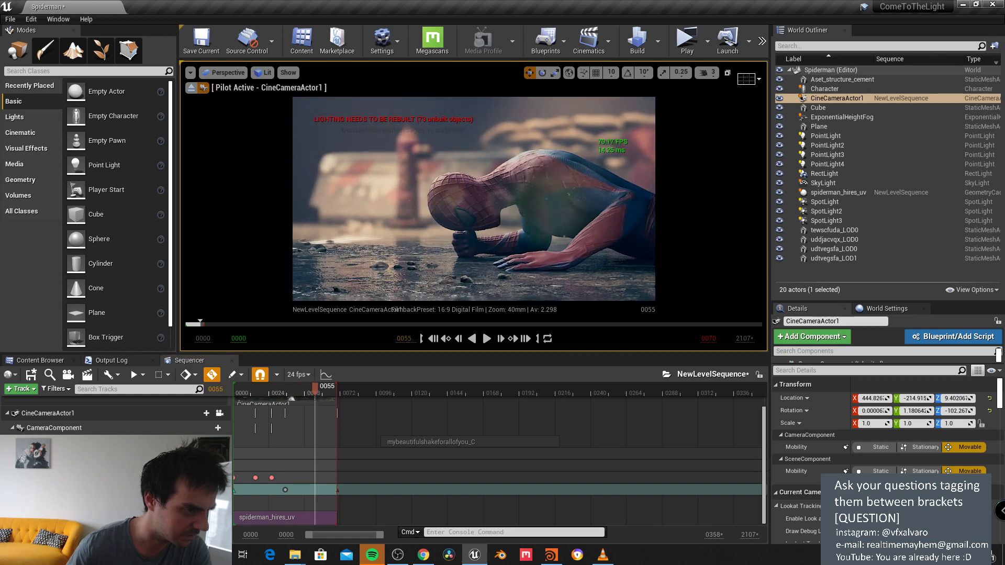
pyautogui.moveTo(319, 391); pyautogui.dragTo(333, 390)
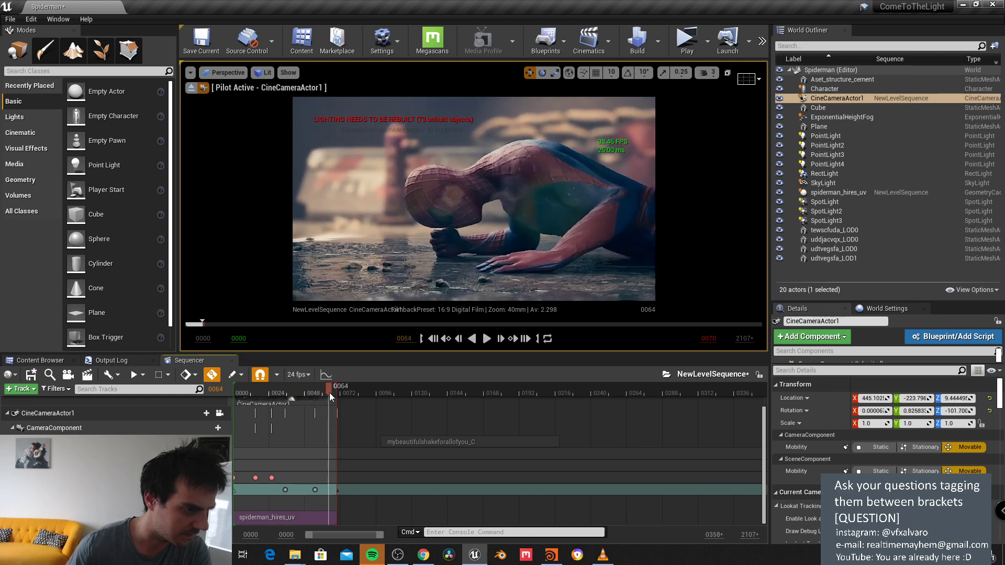
pyautogui.click(337, 391)
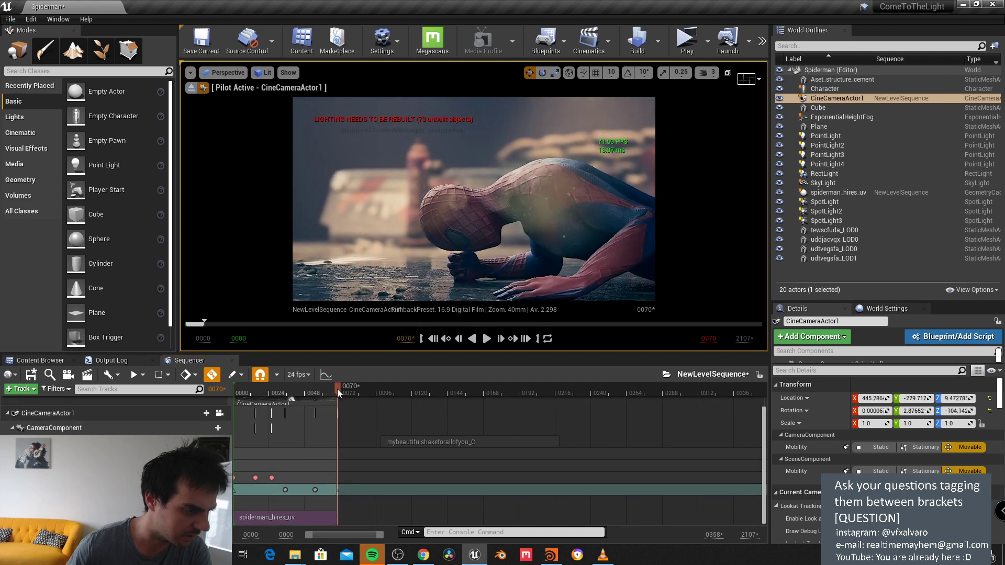
pyautogui.moveTo(338, 389); pyautogui.dragTo(233, 438)
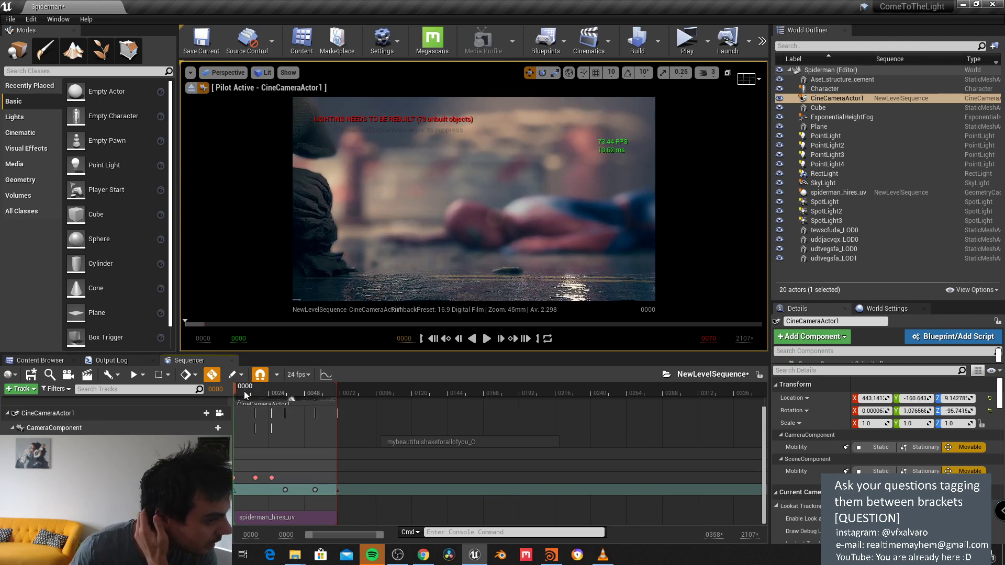
pyautogui.moveTo(244, 391); pyautogui.dragTo(268, 429)
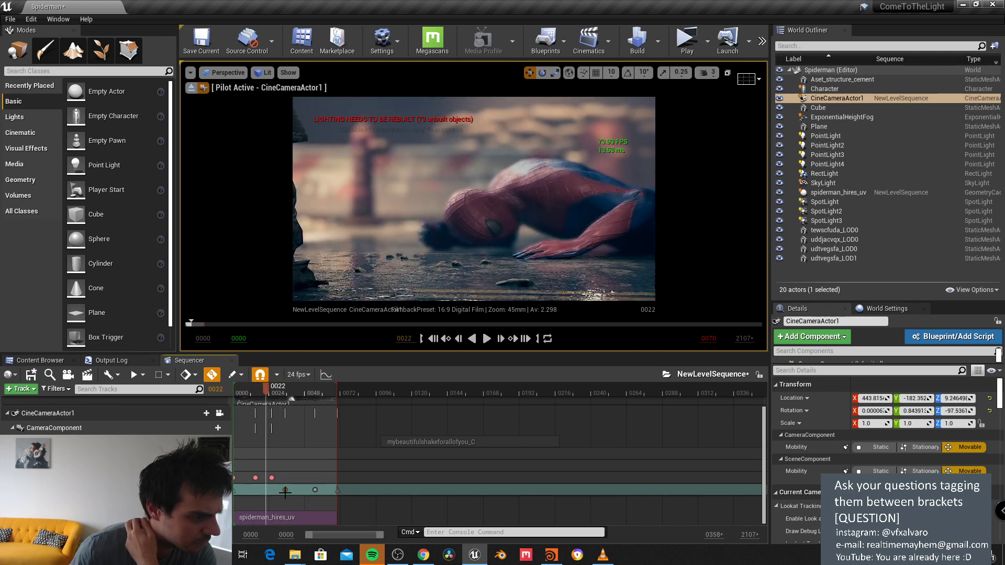
# Step: At the 0035 key, turn the camera so Spider-Man shifts left and move slightly closer
pyautogui.moveTo(284, 492); pyautogui.dragTo(285, 491)
pyautogui.moveTo(339, 288)
pyautogui.mouseDown(button='right')
pyautogui.moveTo(354, 289)
pyautogui.moveTo(345, 284)
pyautogui.mouseUp(button='right')
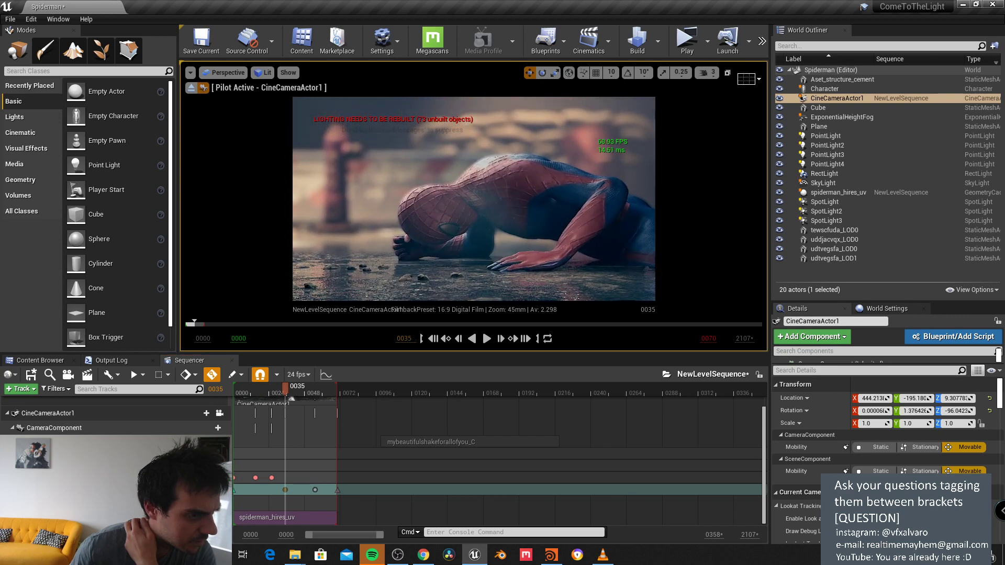
pyautogui.press('w')
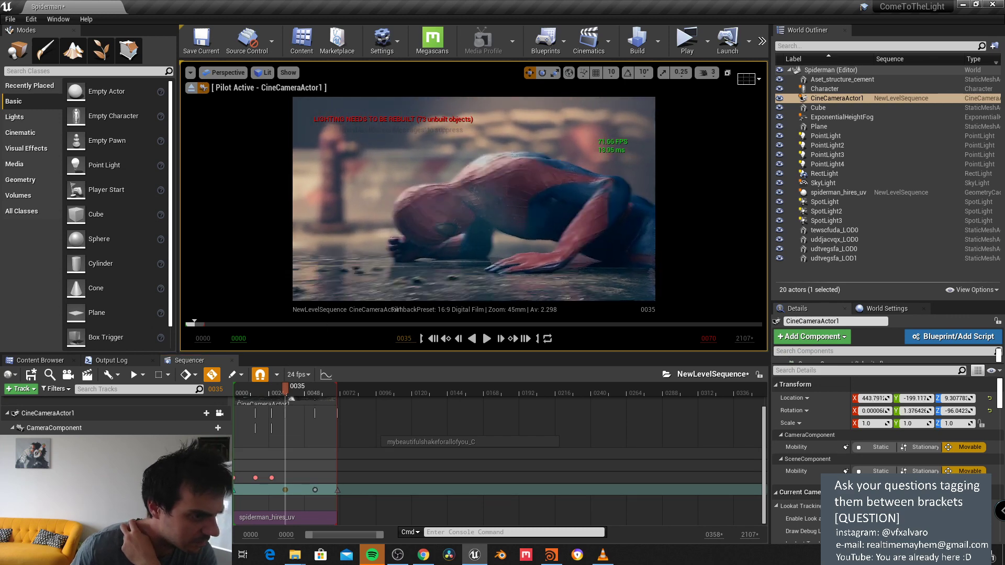
pyautogui.press('w')
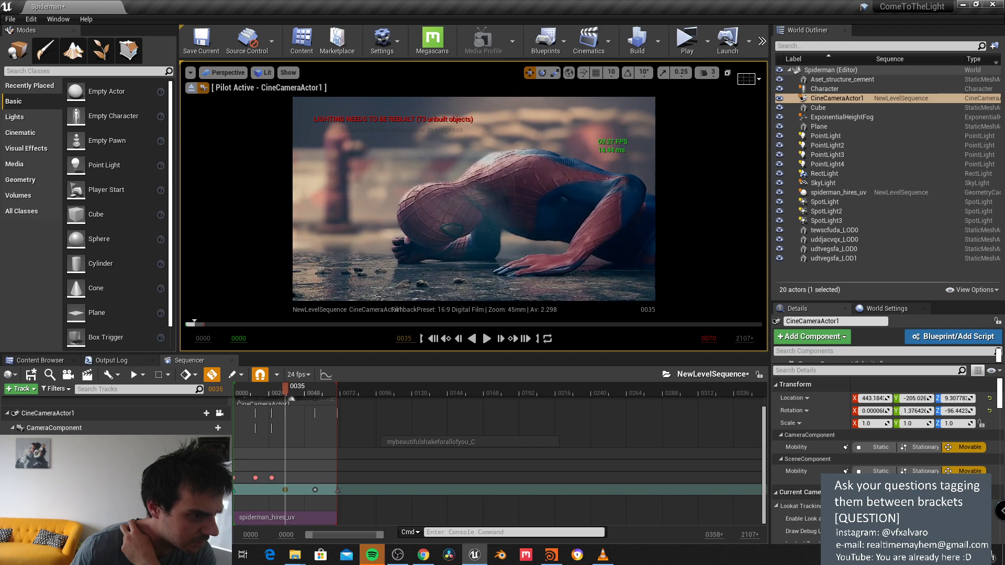
# Step: Turn and advance the camera for the opening frame, and start playback at frame 0006
pyautogui.moveTo(285, 390); pyautogui.dragTo(241, 392)
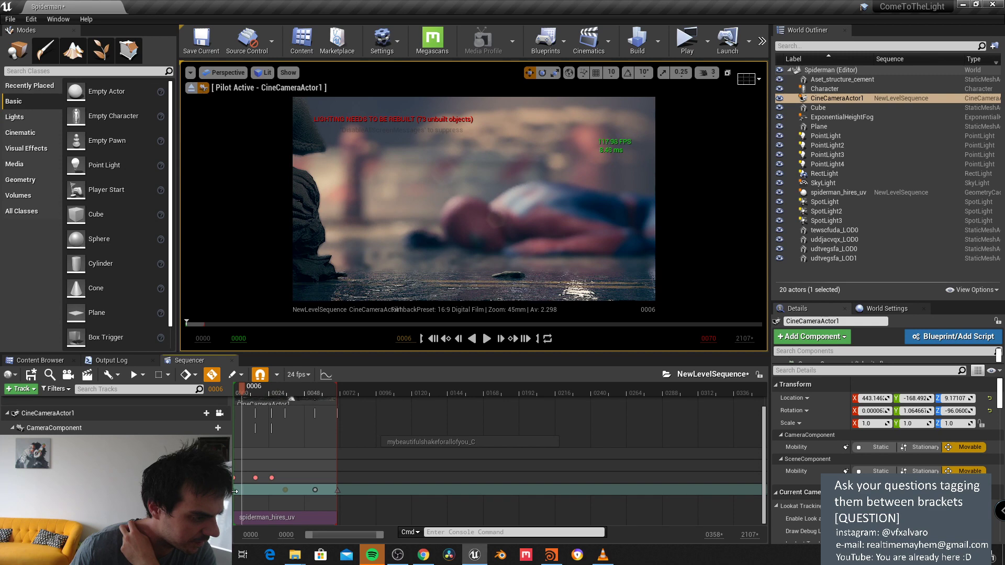
pyautogui.press('Up')
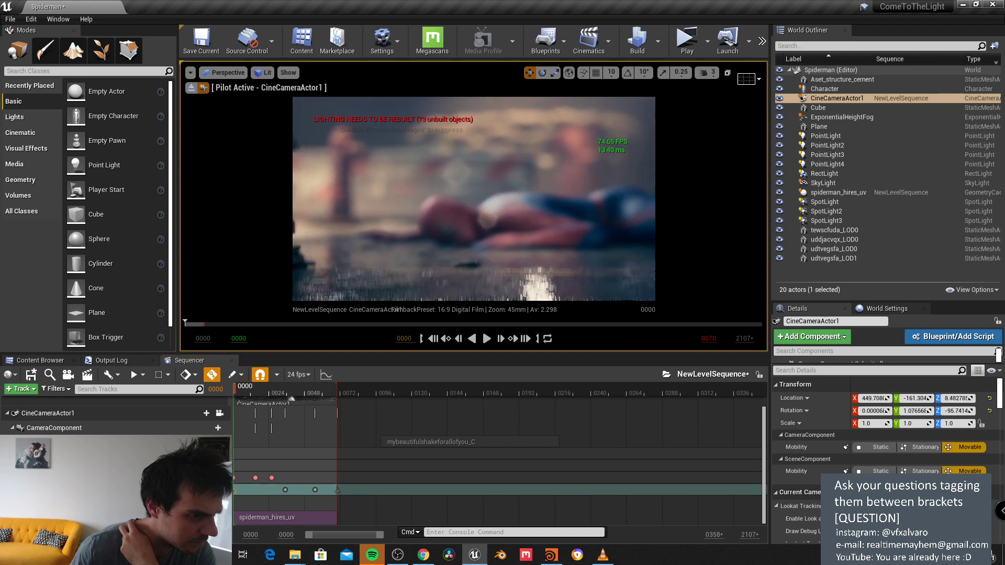
pyautogui.moveTo(489, 200); pyautogui.dragTo(491, 202, button='middle')
pyautogui.moveTo(491, 202); pyautogui.dragTo(484, 199)
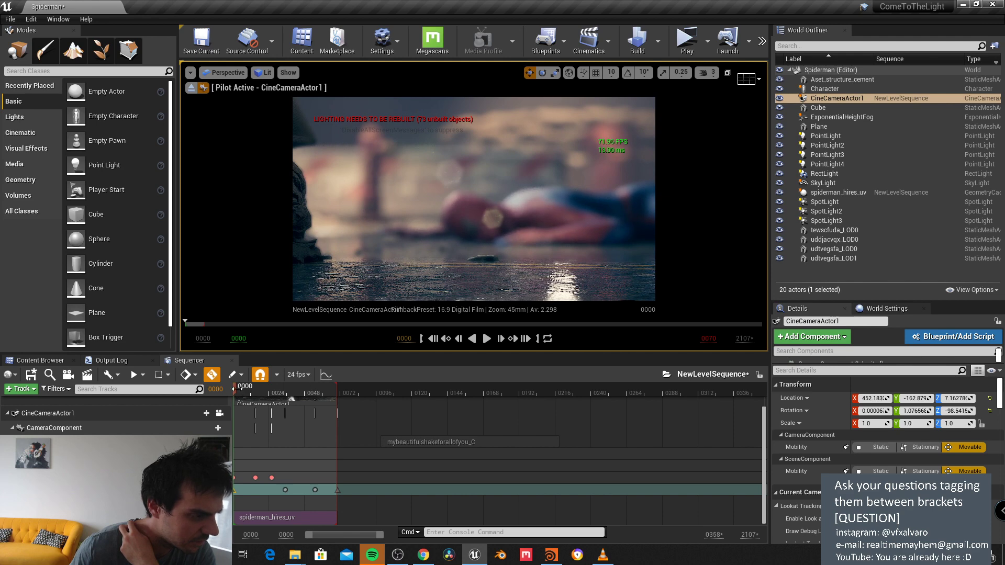
pyautogui.moveTo(237, 390); pyautogui.dragTo(286, 391)
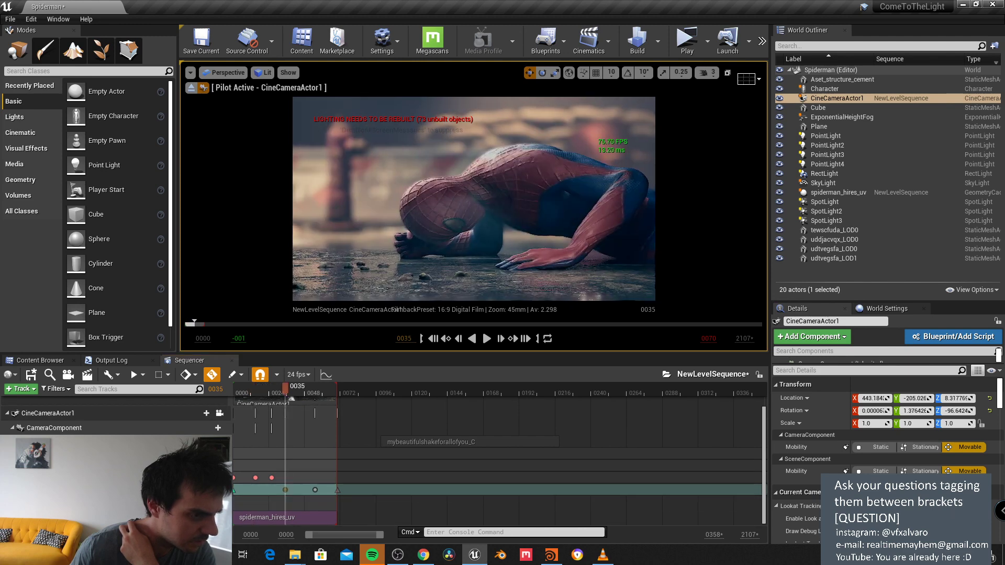
pyautogui.rightClick(478, 236)
# Step: At frame 0070, push the camera closer to 443.1, -223.2, 7.2 with yaw -99.7
pyautogui.click(432, 212)
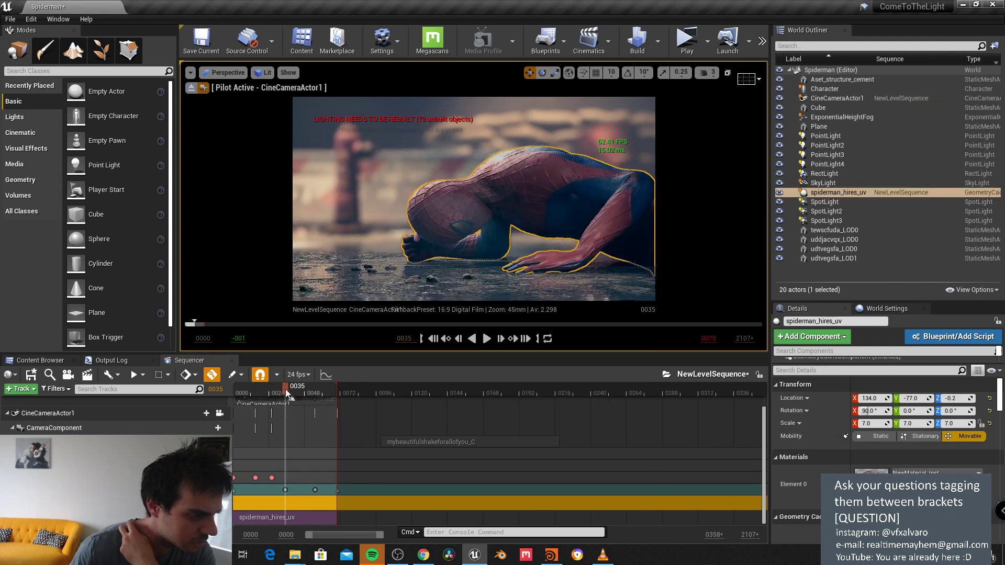
pyautogui.moveTo(281, 394); pyautogui.dragTo(245, 408)
pyautogui.click(273, 489)
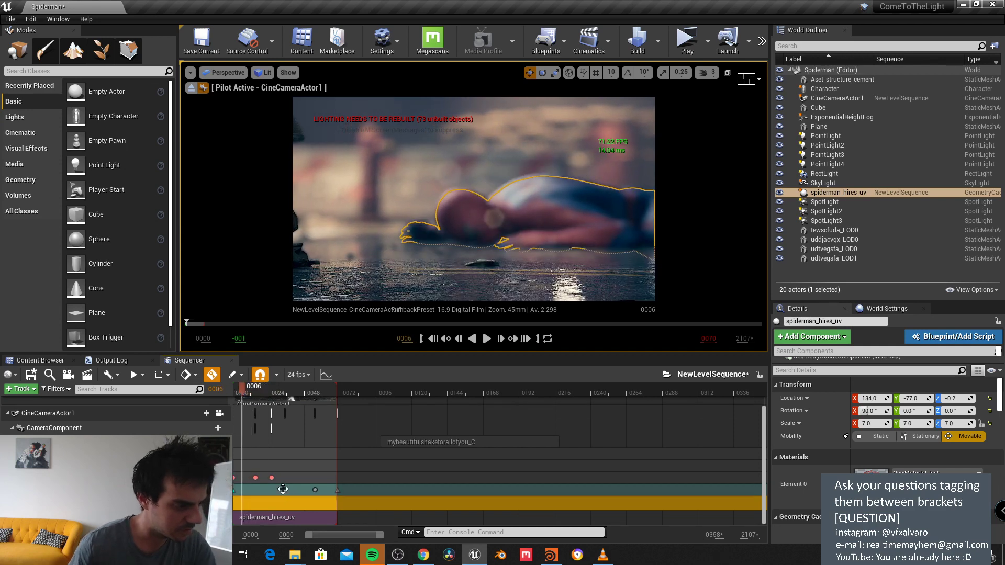
pyautogui.click(284, 489)
pyautogui.click(302, 489)
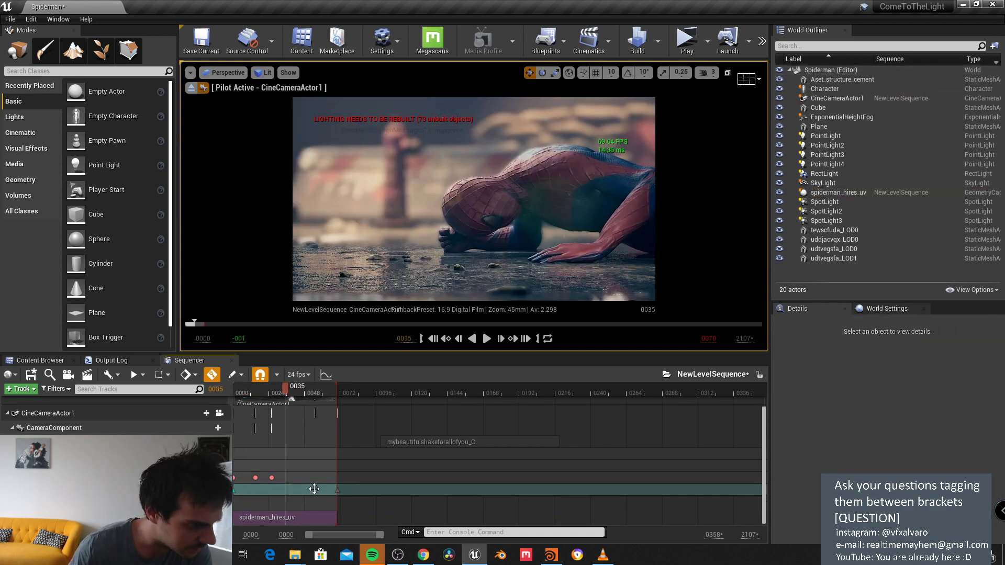
pyautogui.click(337, 489)
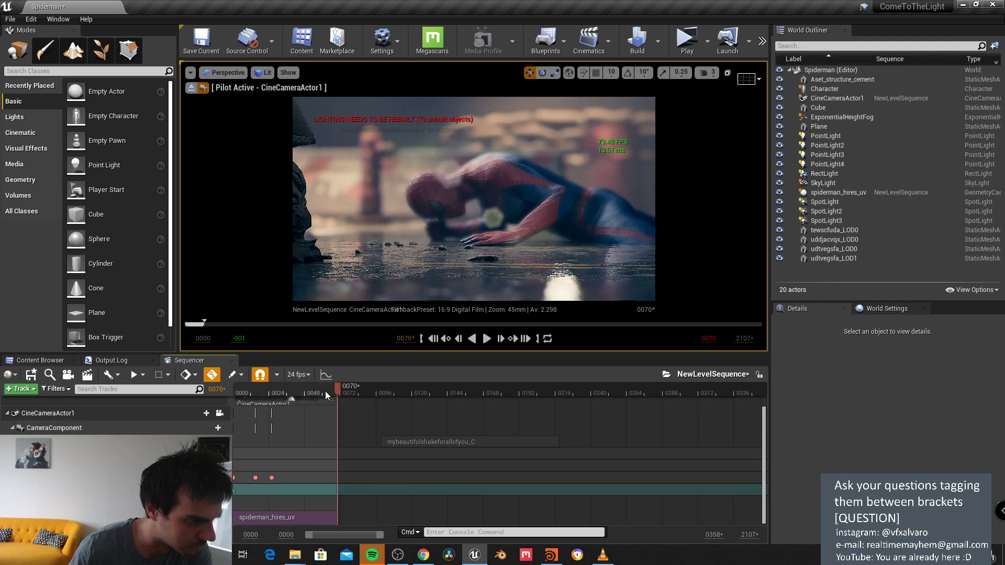
pyautogui.moveTo(325, 391); pyautogui.dragTo(231, 408)
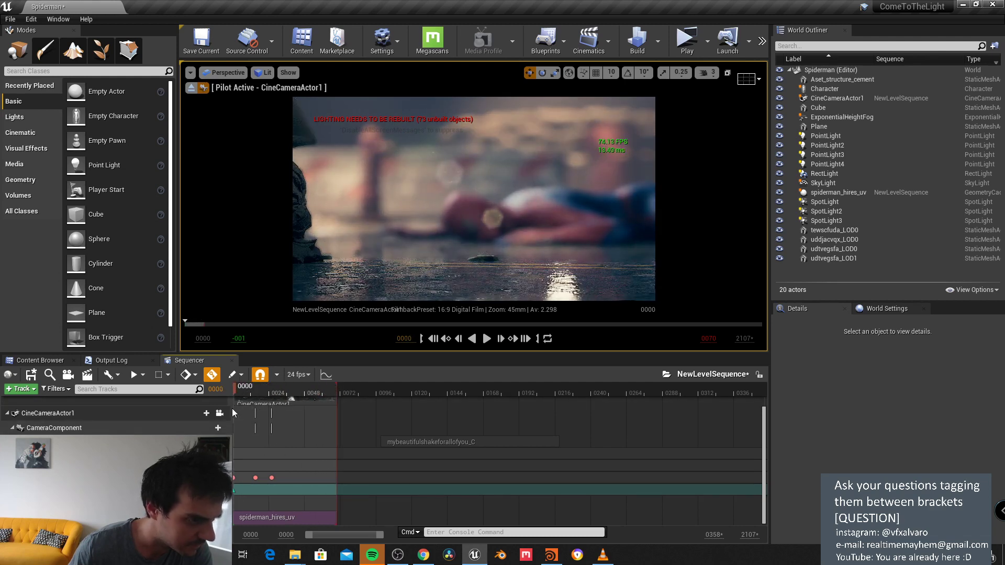
pyautogui.click(236, 491)
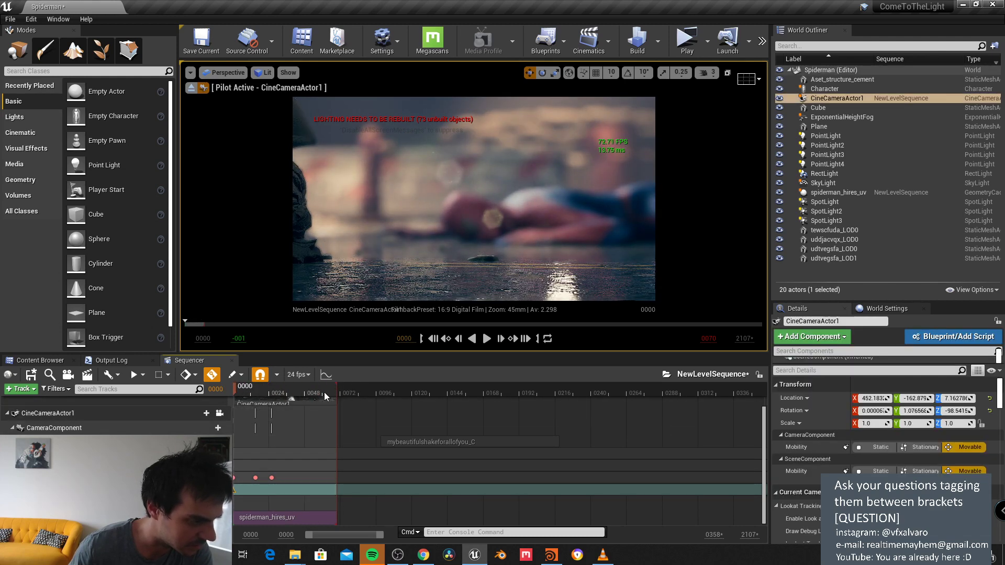
pyautogui.moveTo(325, 393); pyautogui.dragTo(338, 393)
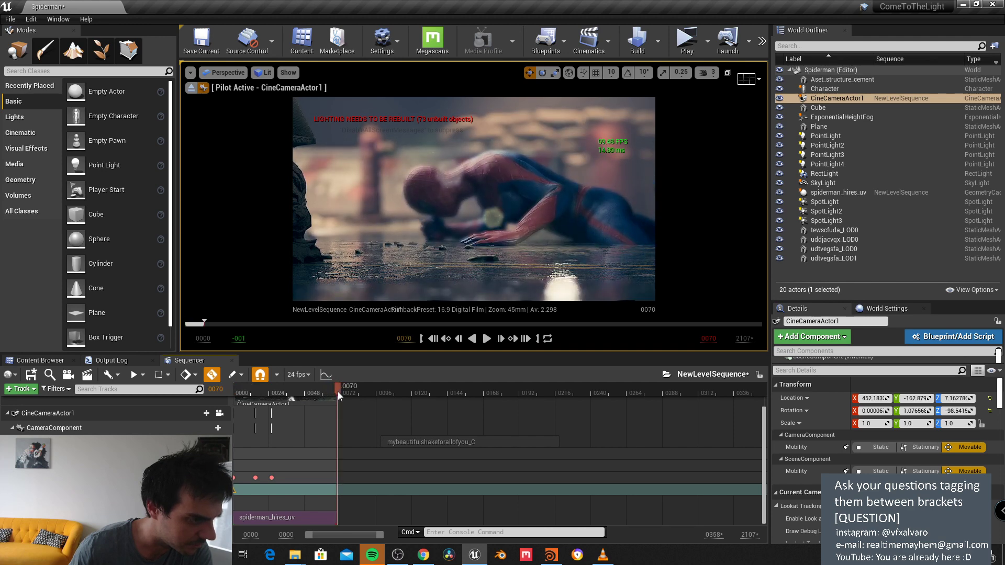
pyautogui.moveTo(460, 235); pyautogui.dragTo(453, 171)
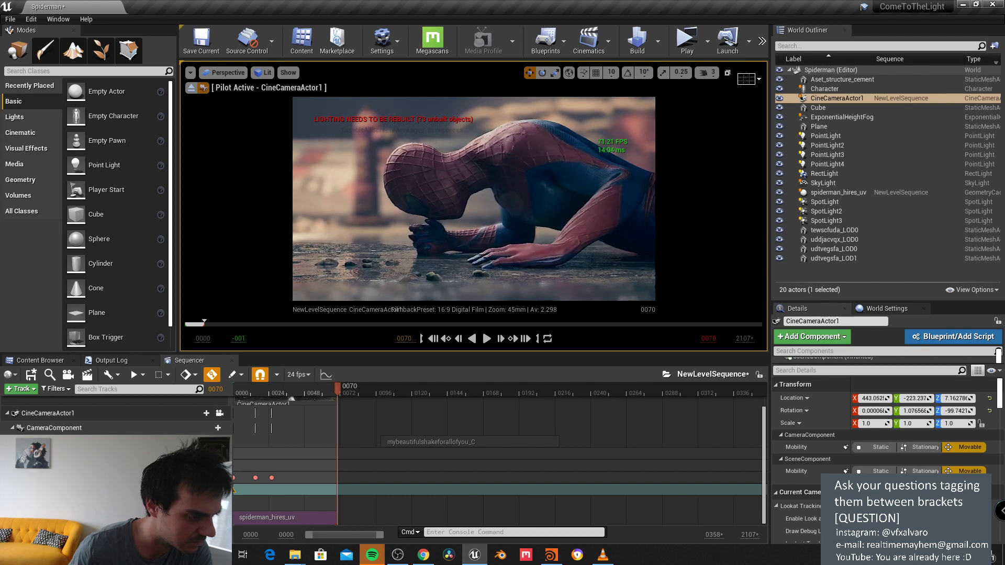
# Step: Set the 0070 camera key's interpolation to Linear
pyautogui.rightClick(338, 489)
pyautogui.click(368, 412)
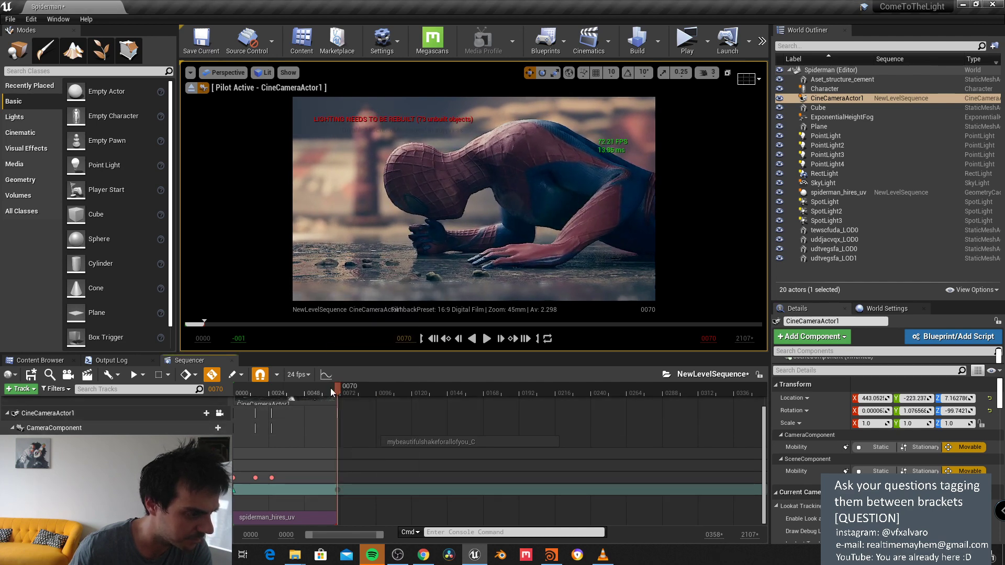
pyautogui.rightClick(338, 489)
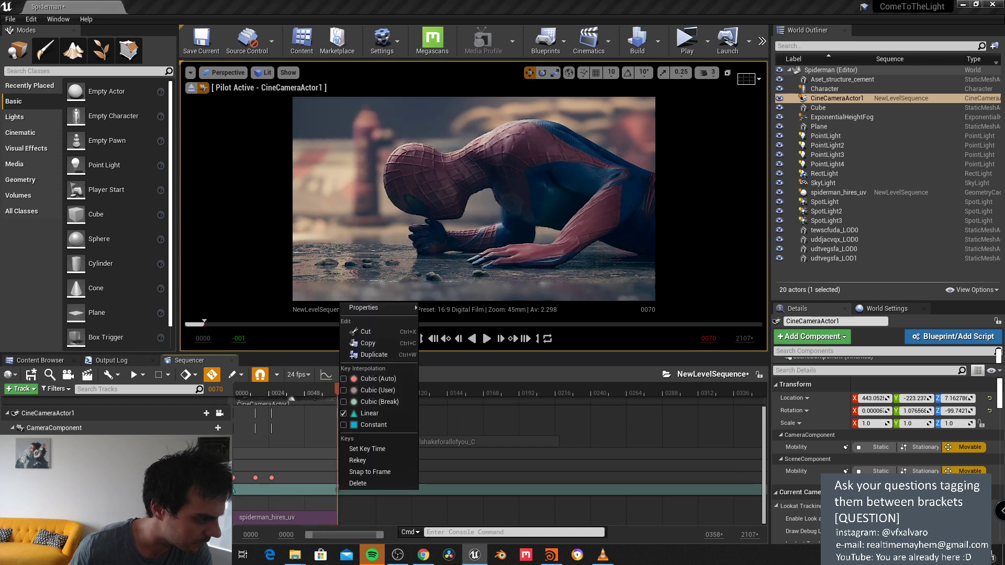
# Step: Pick a different interpolation for the camera key from its options menu
pyautogui.click(340, 489)
pyautogui.scroll(-2, 347, 486)
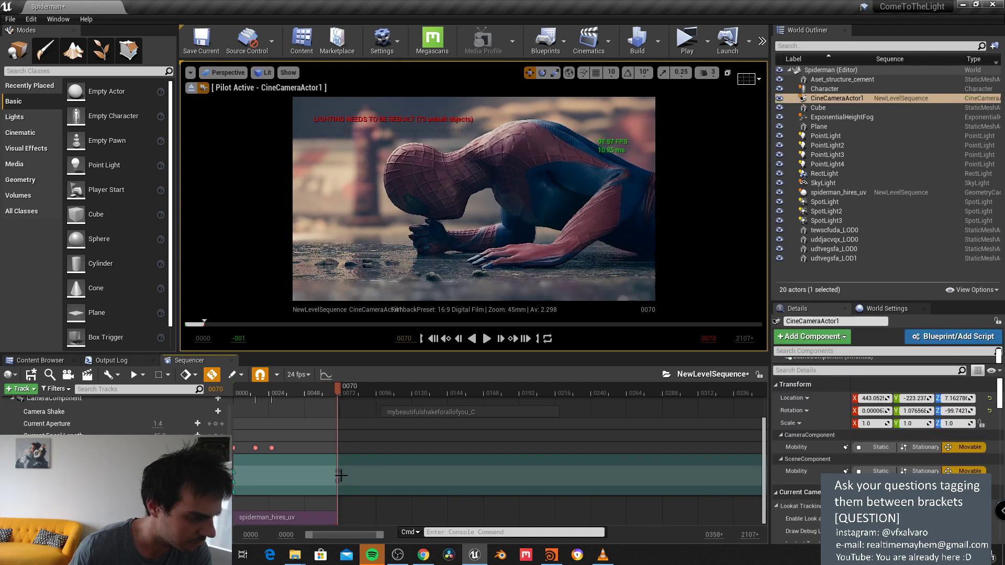
pyautogui.rightClick(336, 471)
pyautogui.click(362, 393)
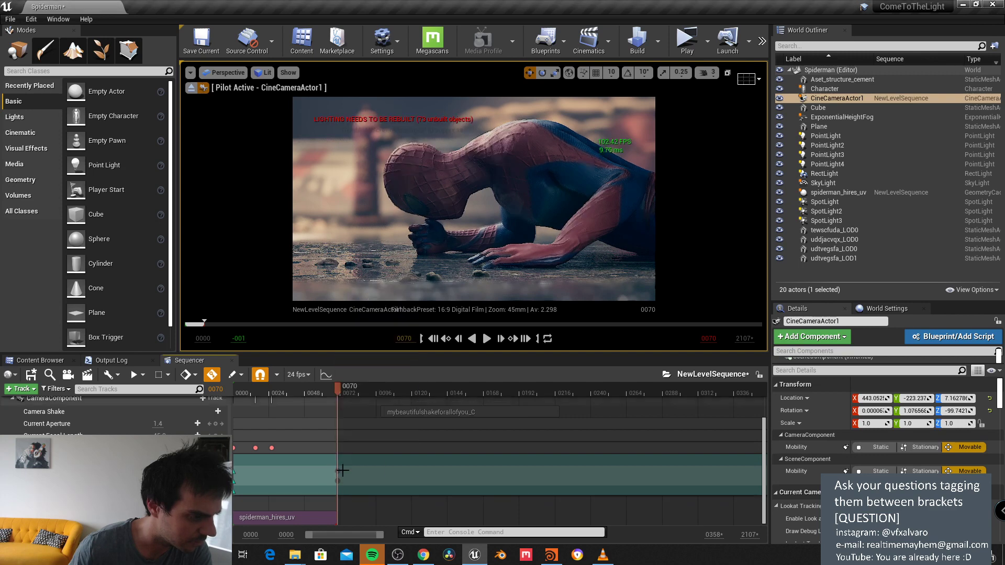
pyautogui.click(330, 454)
pyautogui.moveTo(338, 387); pyautogui.dragTo(220, 429)
# Step: Play the camera move, then rotate the camera at frame 0051 to key a refined framing
pyautogui.click(486, 340)
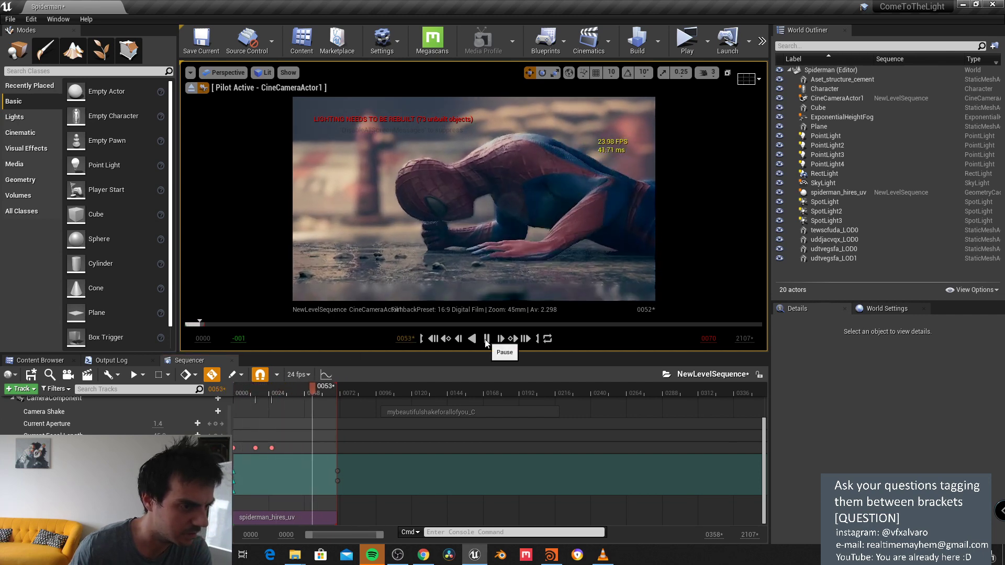
pyautogui.click(486, 338)
pyautogui.moveTo(324, 390); pyautogui.dragTo(309, 389)
pyautogui.moveTo(423, 177)
pyautogui.mouseDown(button='right')
pyautogui.moveTo(413, 177)
pyautogui.moveTo(422, 170)
pyautogui.mouseUp(button='right')
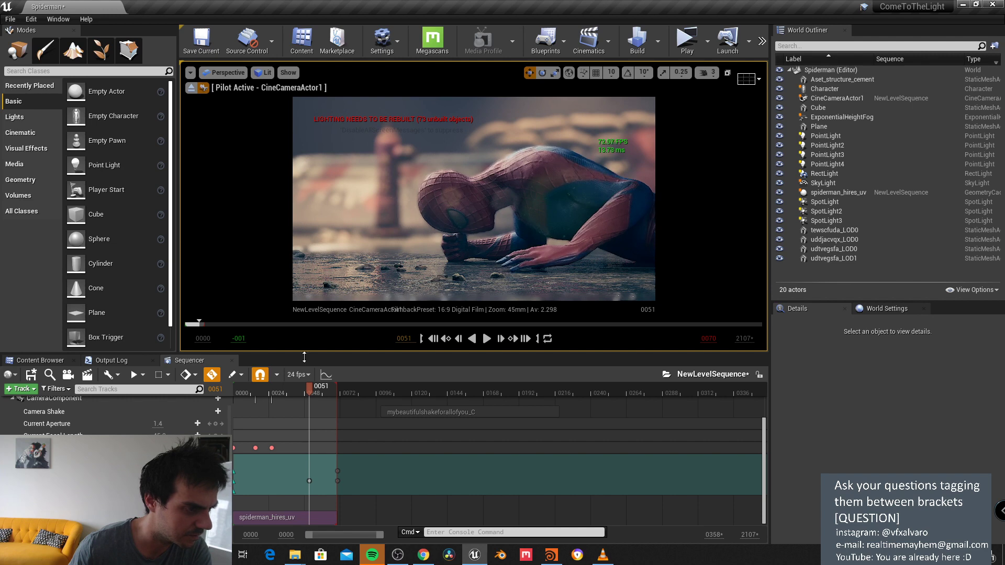
pyautogui.moveTo(316, 389); pyautogui.dragTo(327, 388)
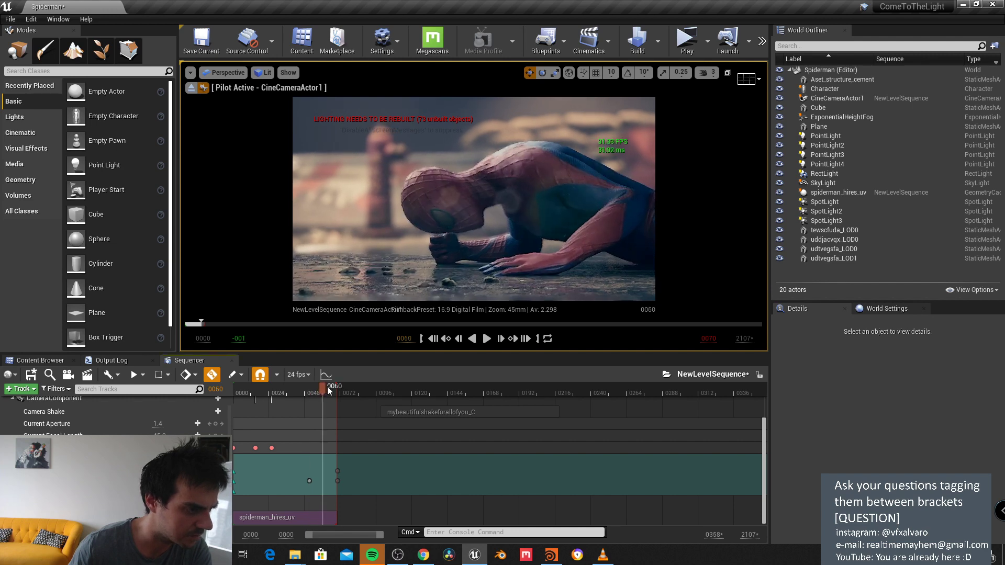
pyautogui.click(338, 481)
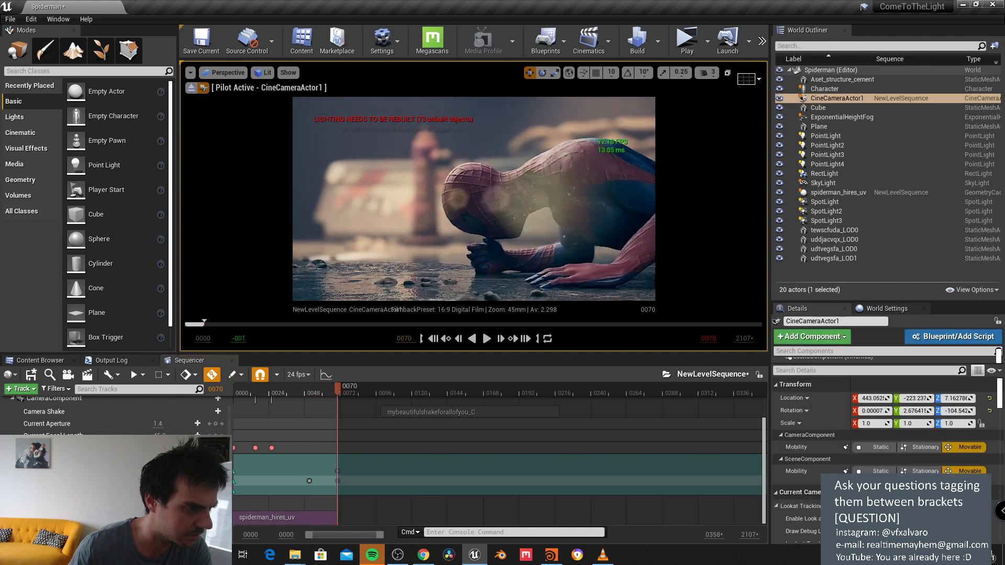
# Step: Scrub back through the shot and add a camera key at frame 0010
pyautogui.rightClick(417, 135)
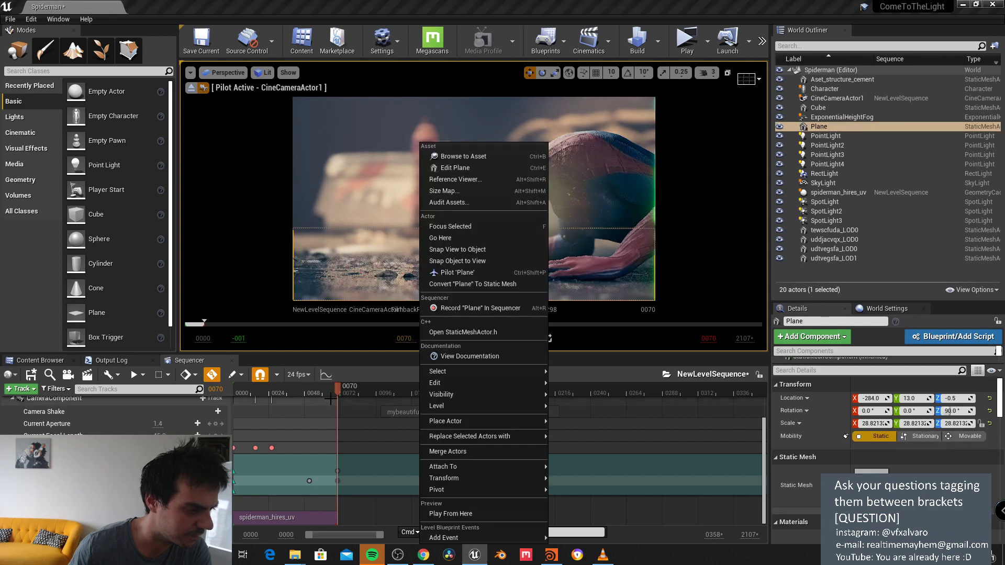
pyautogui.click(324, 391)
pyautogui.moveTo(324, 390); pyautogui.dragTo(274, 403)
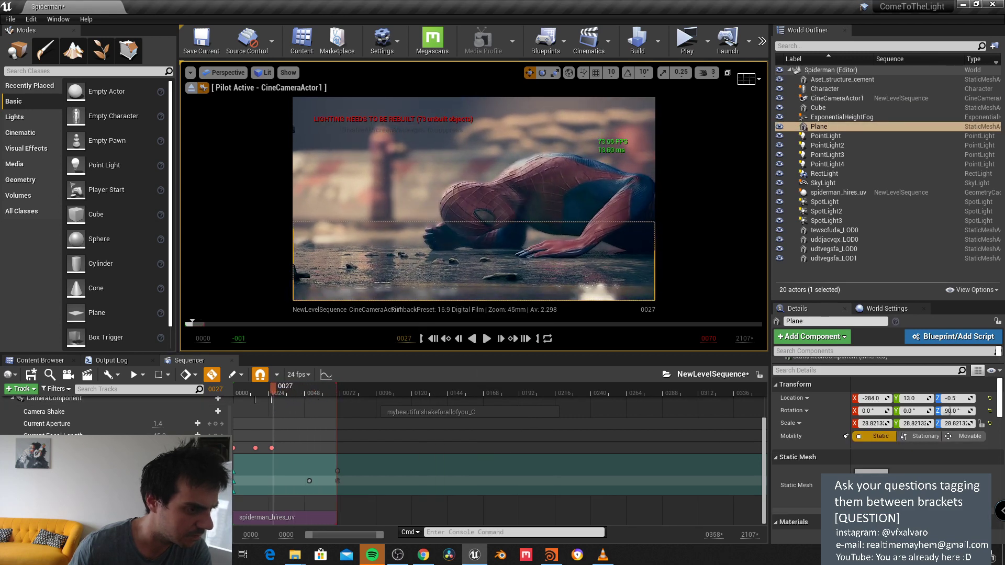
pyautogui.rightClick(381, 144)
pyautogui.click(263, 389)
pyautogui.moveTo(259, 391); pyautogui.dragTo(249, 393)
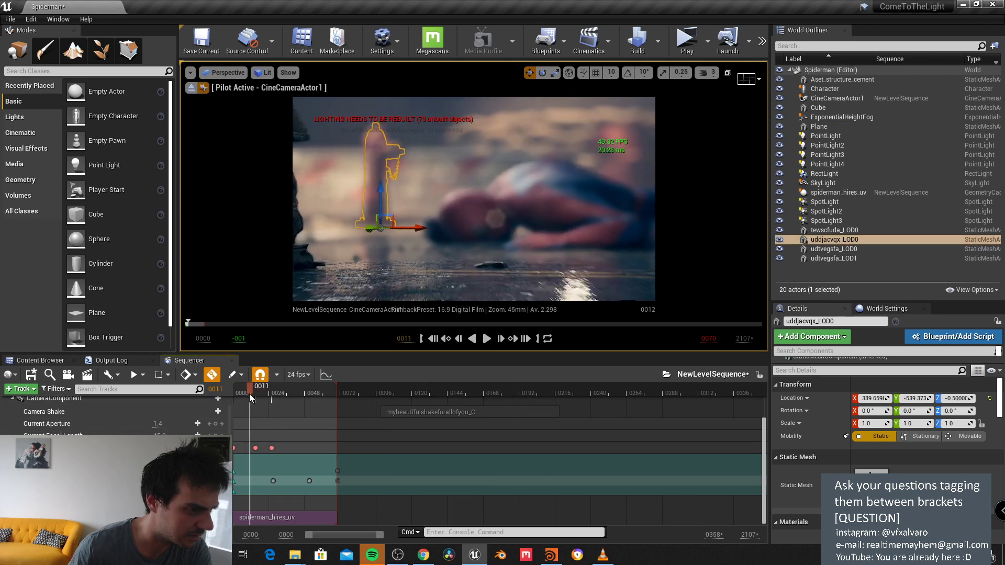
pyautogui.press('Return')
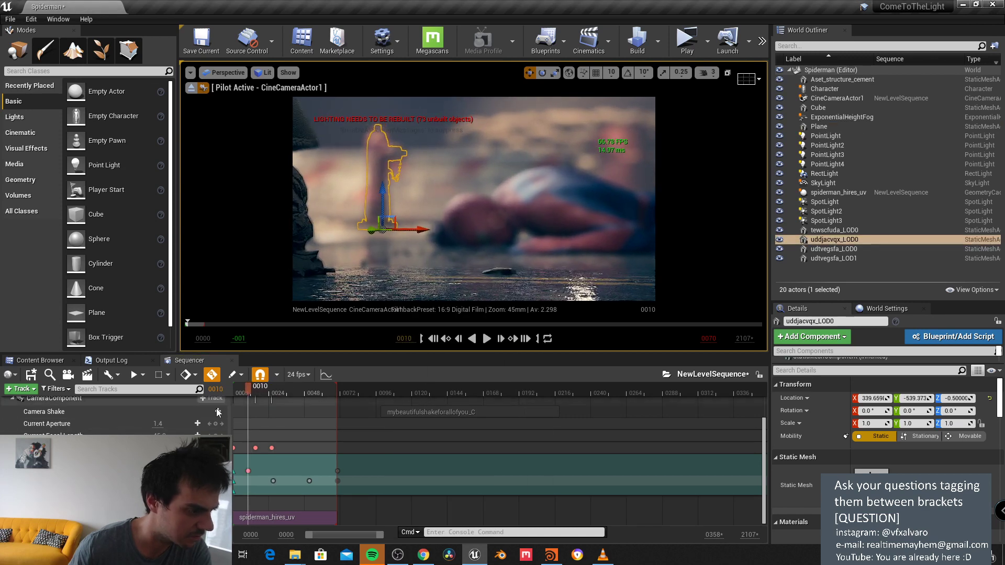
pyautogui.moveTo(252, 388); pyautogui.dragTo(337, 394)
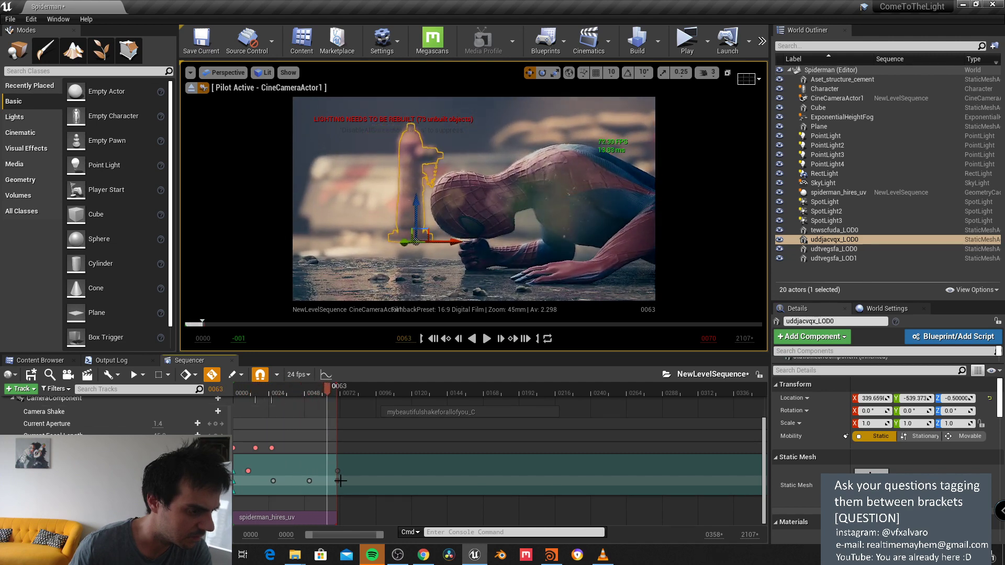
# Step: Drag the Camera Shake section left so it starts at frame 0000
pyautogui.click(337, 481)
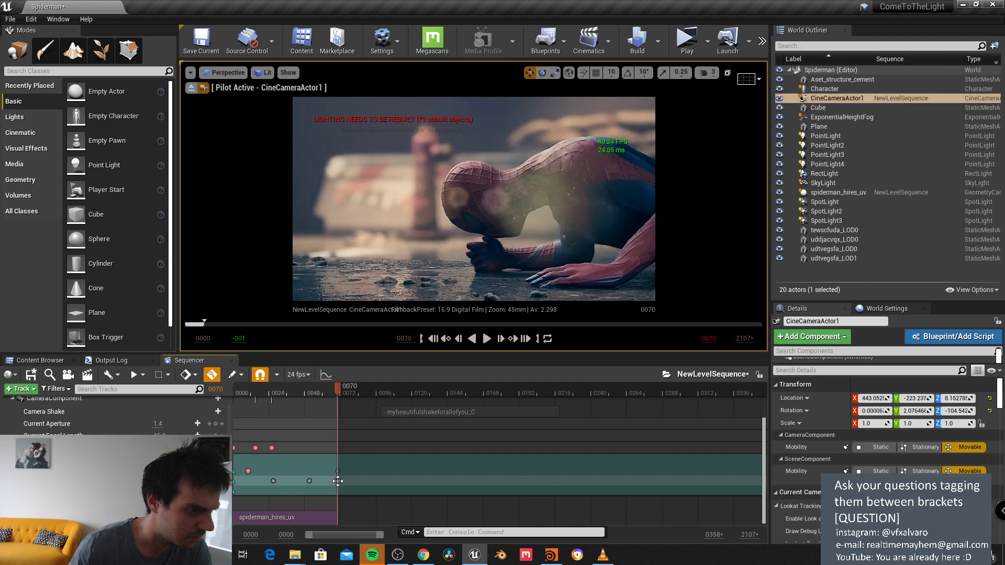
pyautogui.rightClick(439, 230)
pyautogui.press('Escape')
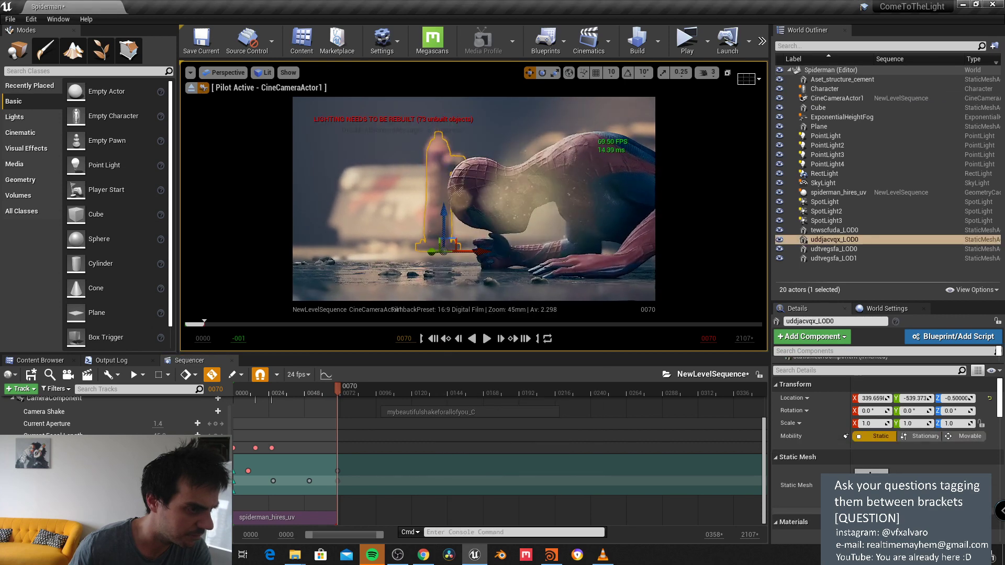
pyautogui.click(383, 130)
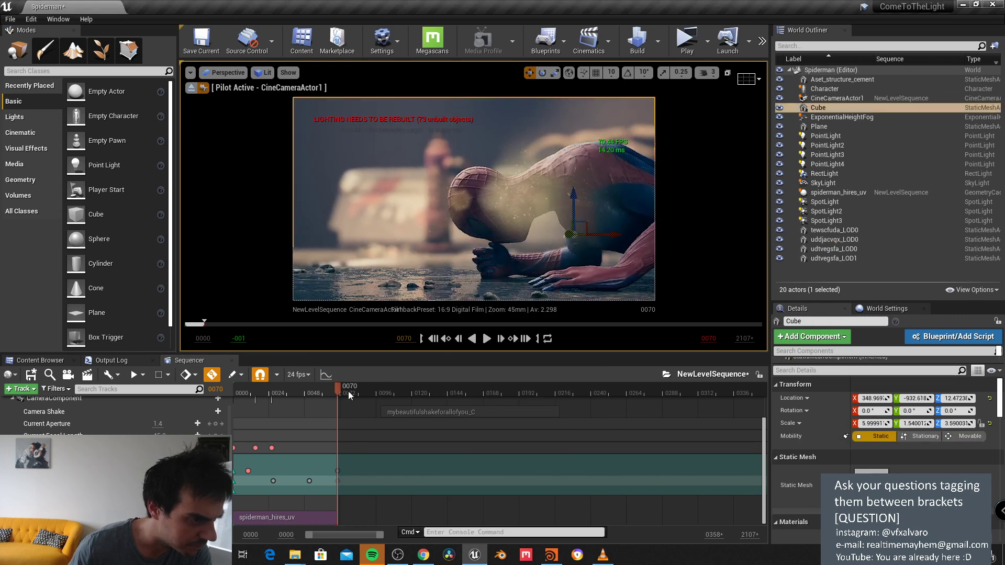
pyautogui.moveTo(337, 390); pyautogui.dragTo(246, 412)
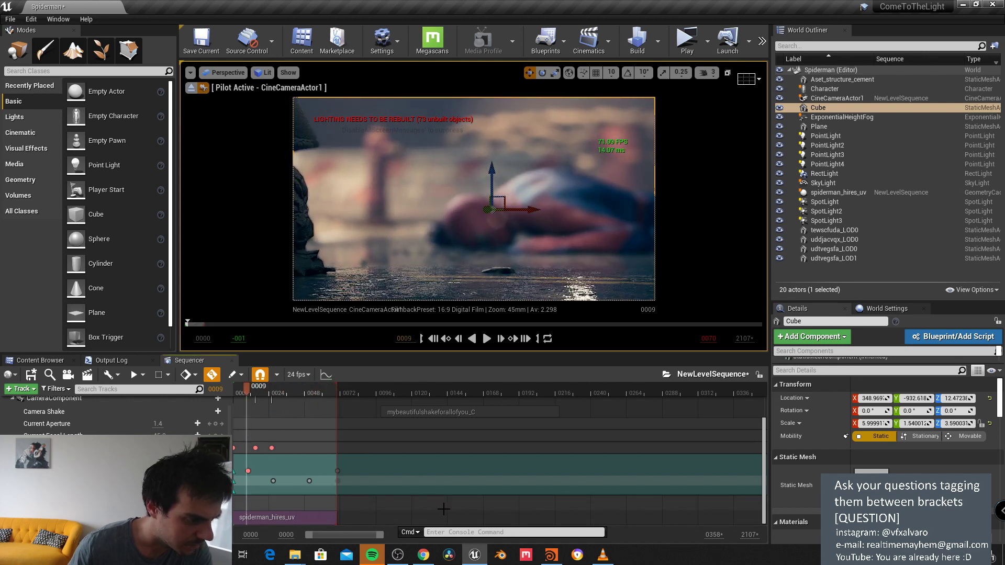
pyautogui.scroll(-1, 429, 492)
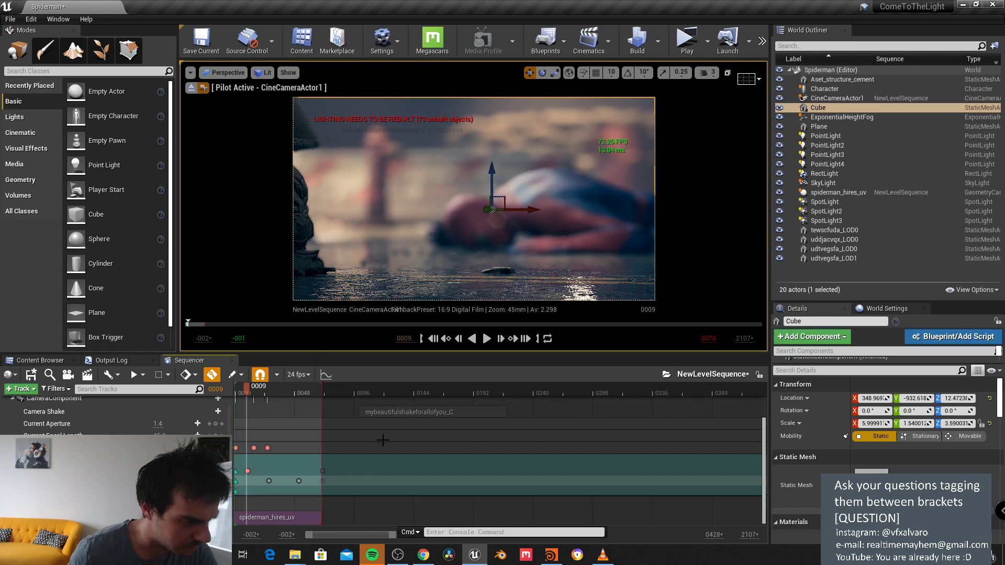
pyautogui.moveTo(394, 411); pyautogui.dragTo(241, 392)
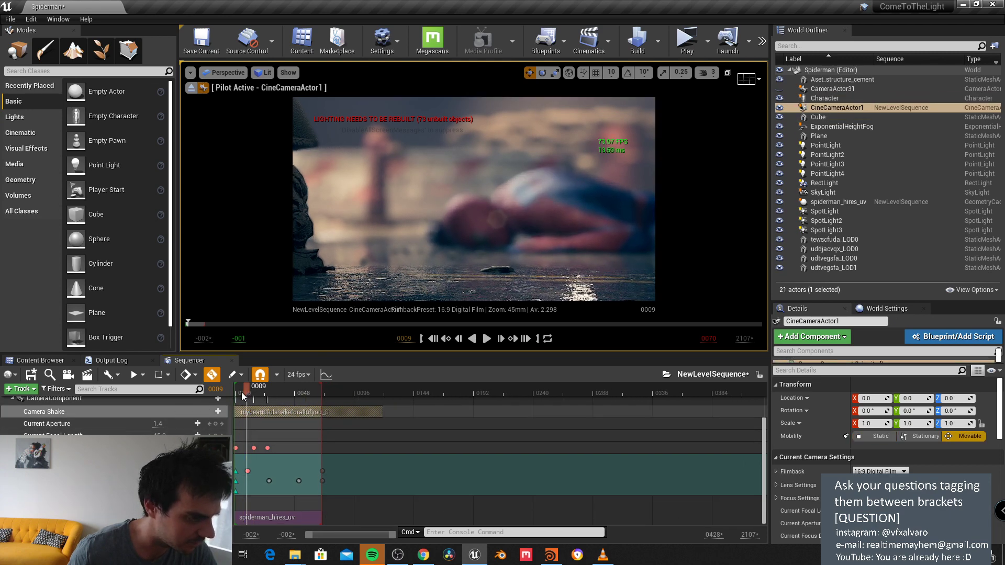
# Step: Play the sequence, enlarge the viewport over the Sequencer, and pause on frame 0042
pyautogui.click(487, 339)
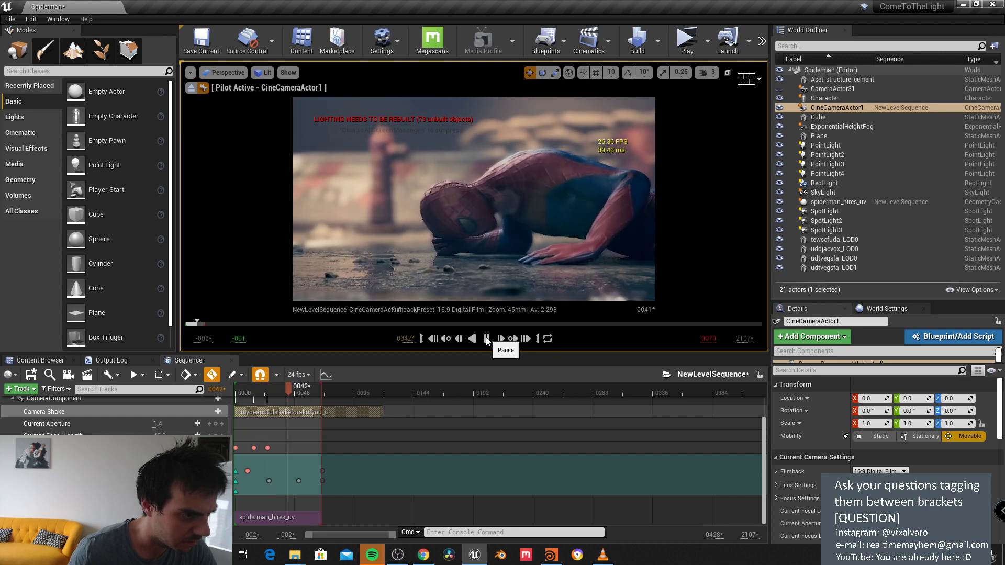
pyautogui.click(487, 338)
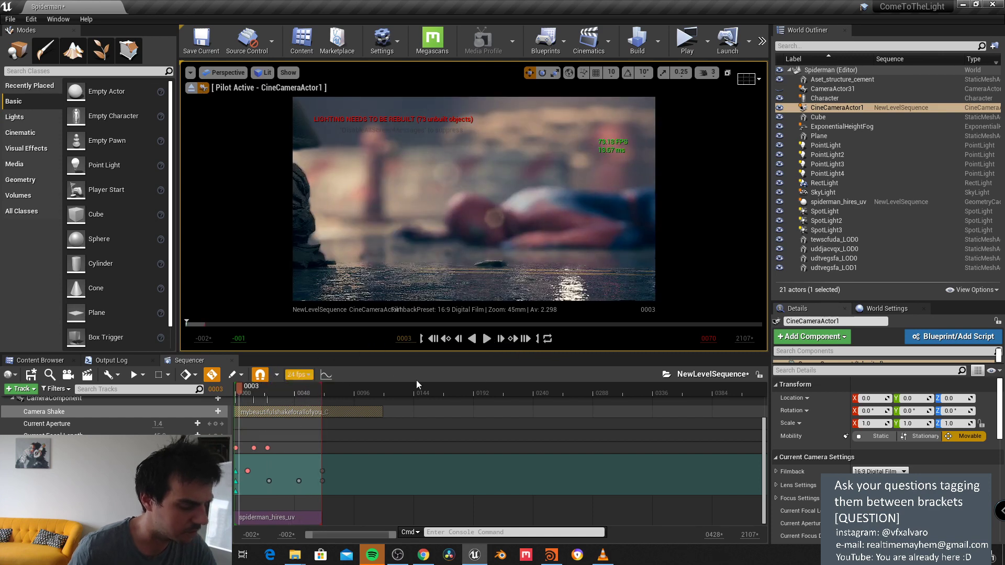
pyautogui.click(487, 338)
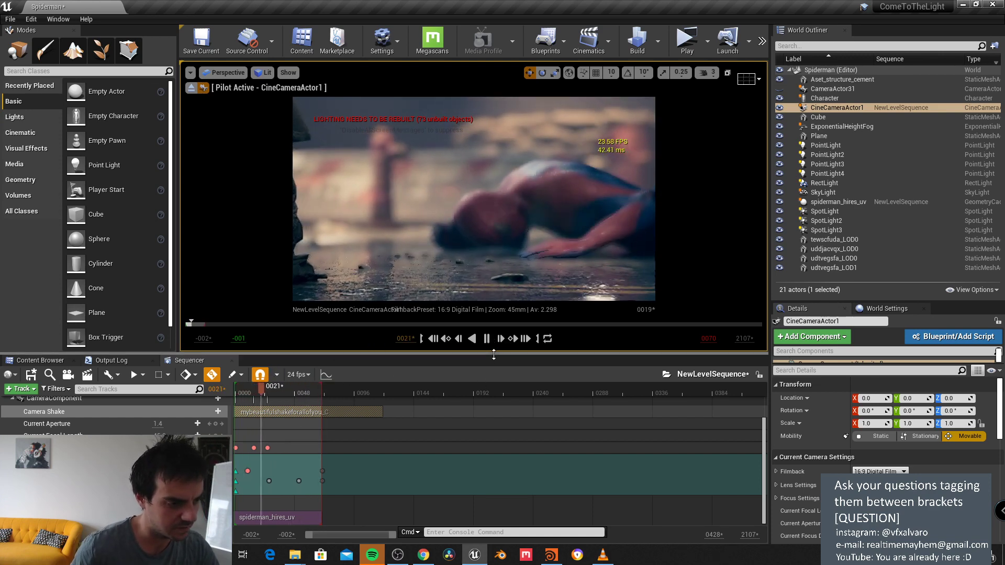
pyautogui.moveTo(485, 354); pyautogui.dragTo(484, 425)
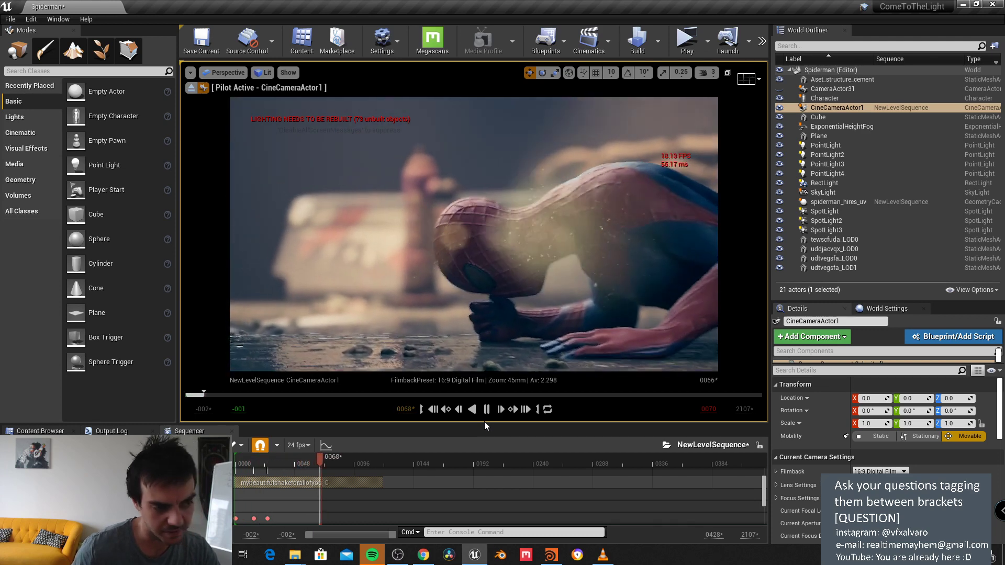
pyautogui.click(486, 409)
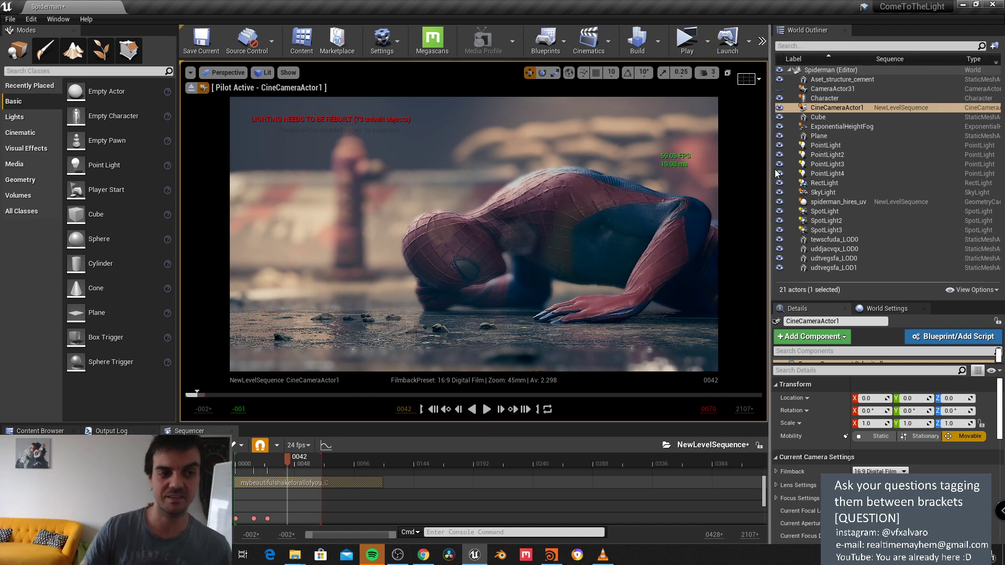
# Step: Widen the Outliner, inspect the Character and CameraActor31, then reselect CineCameraActor1
pyautogui.moveTo(773, 167); pyautogui.dragTo(730, 168)
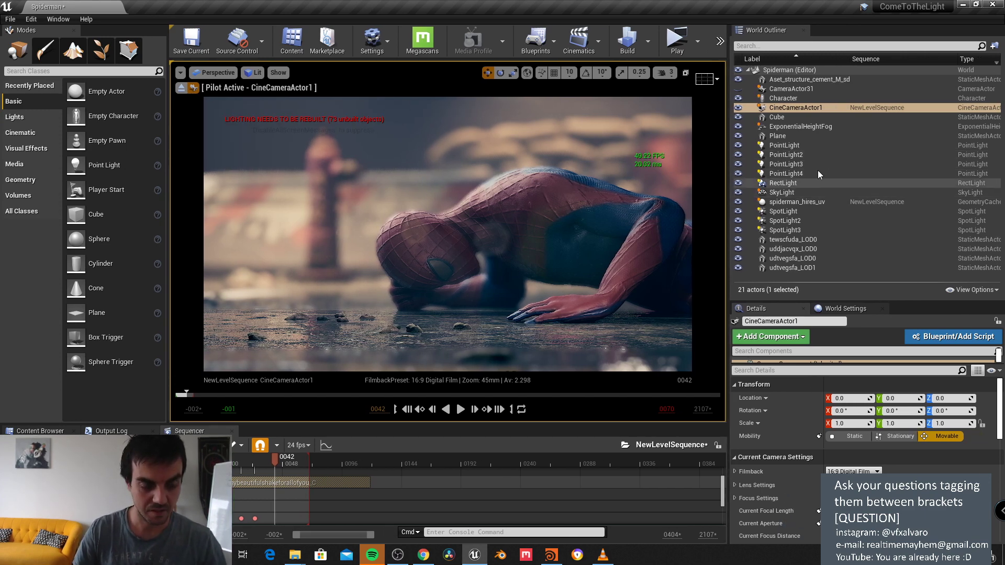
pyautogui.click(812, 92)
pyautogui.click(806, 99)
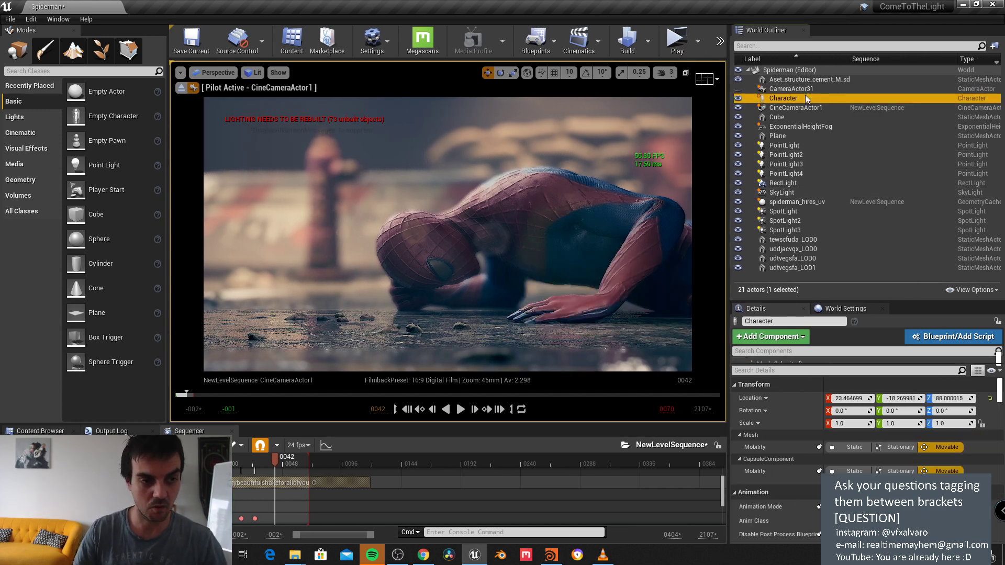
pyautogui.click(802, 93)
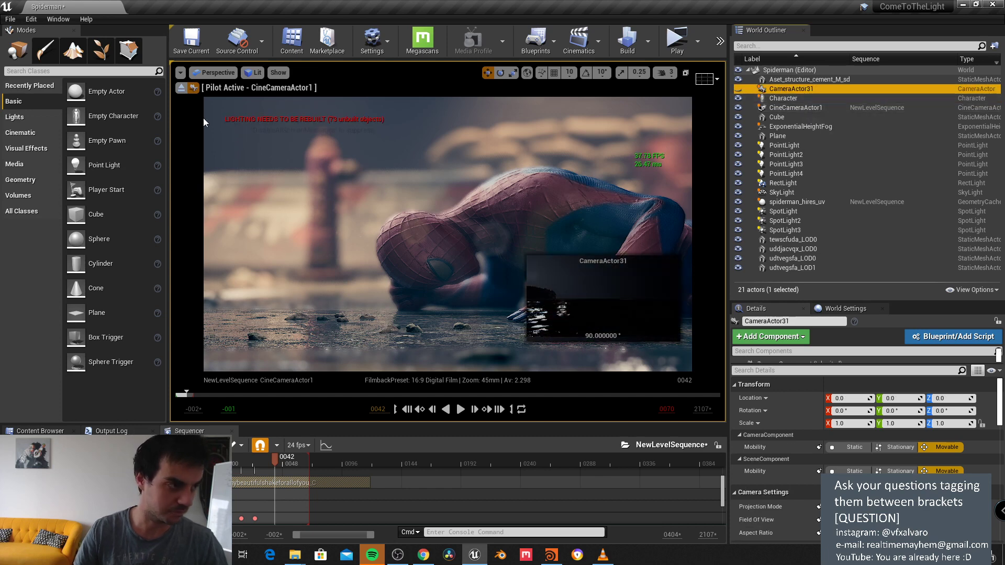
pyautogui.click(795, 108)
# Step: Expand CineCameraActor1's Post Process Lens Flares settings and its Tints list
pyautogui.scroll(-10, 863, 419)
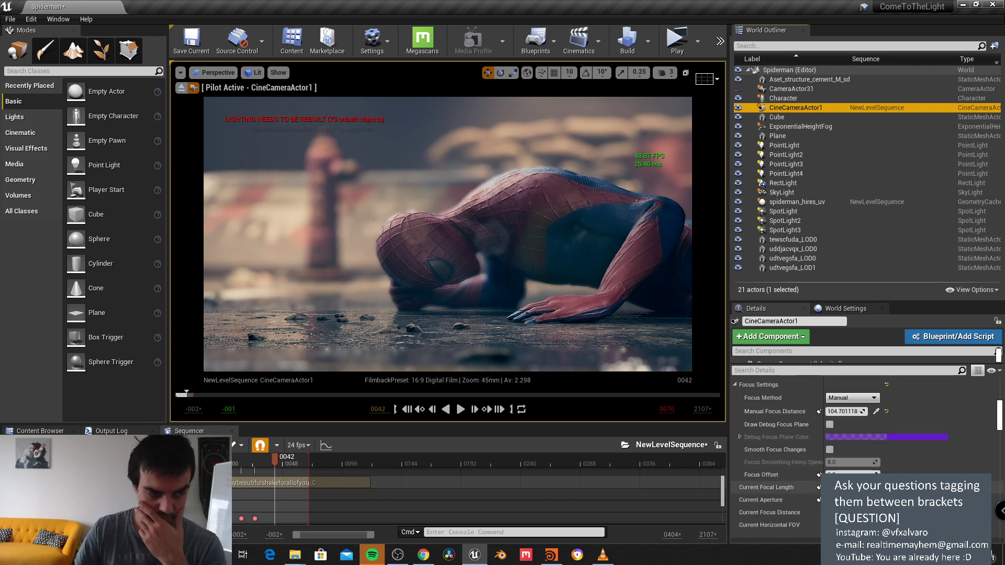
pyautogui.scroll(-10, 864, 419)
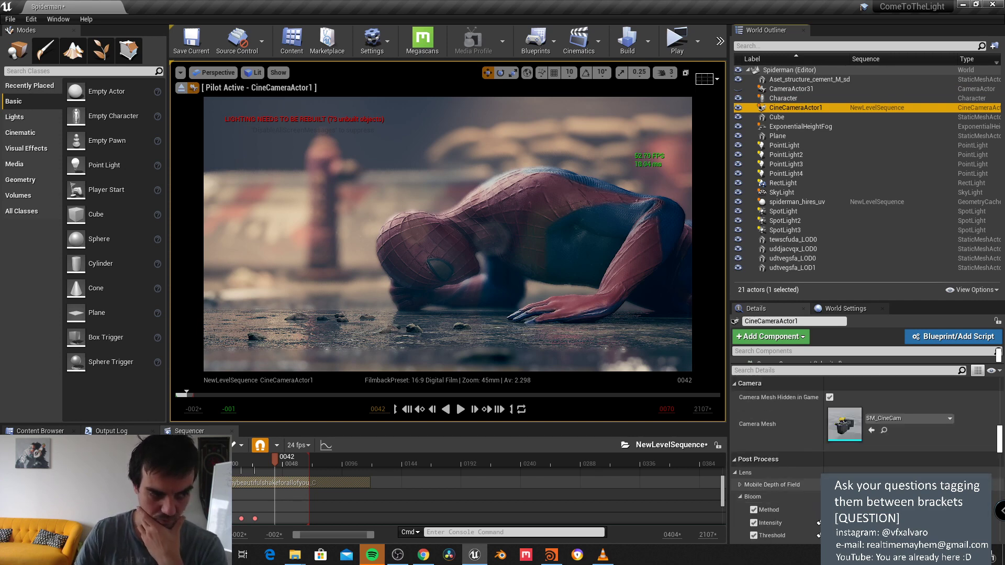
pyautogui.scroll(-10, 864, 445)
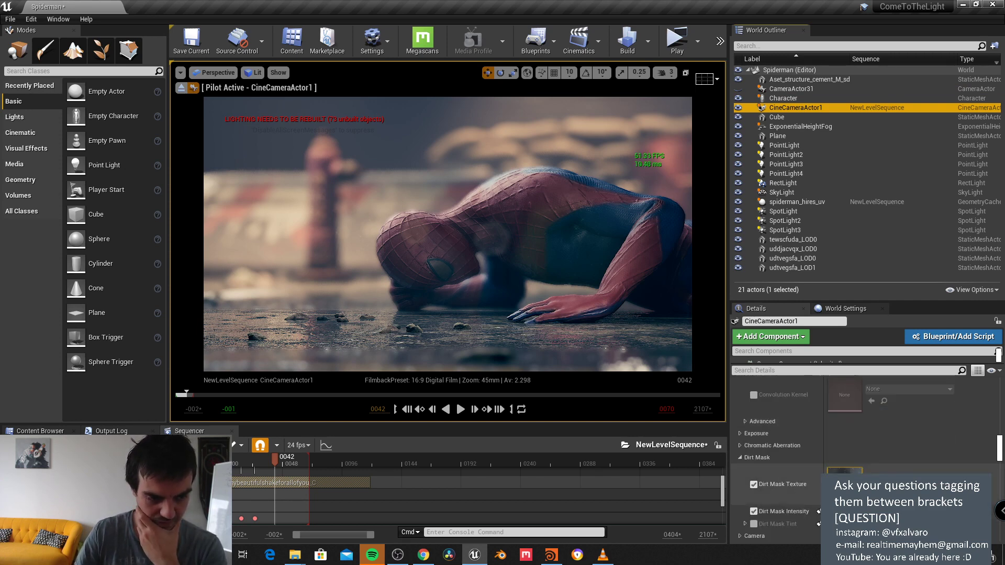
pyautogui.scroll(-5, 864, 444)
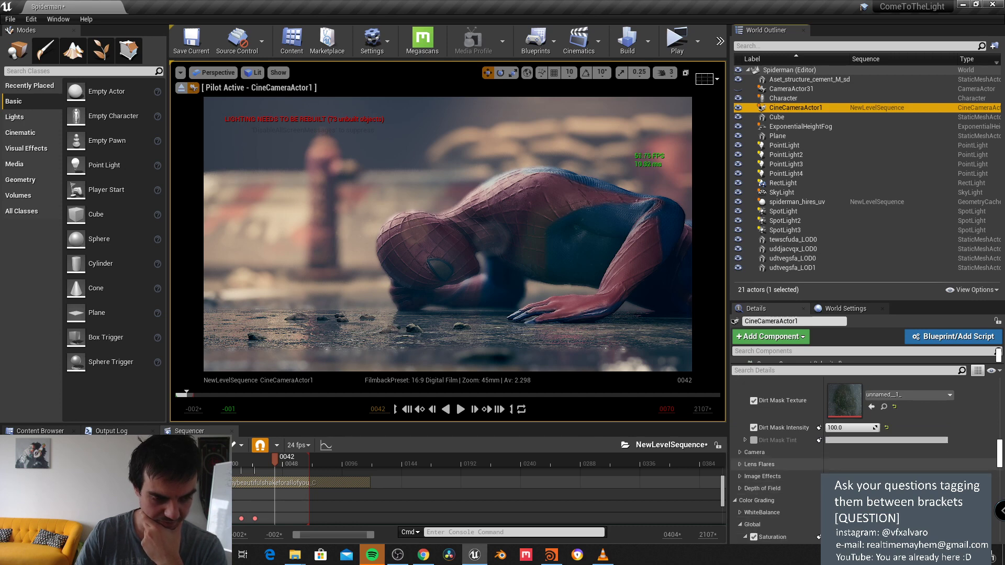
pyautogui.scroll(2, 758, 466)
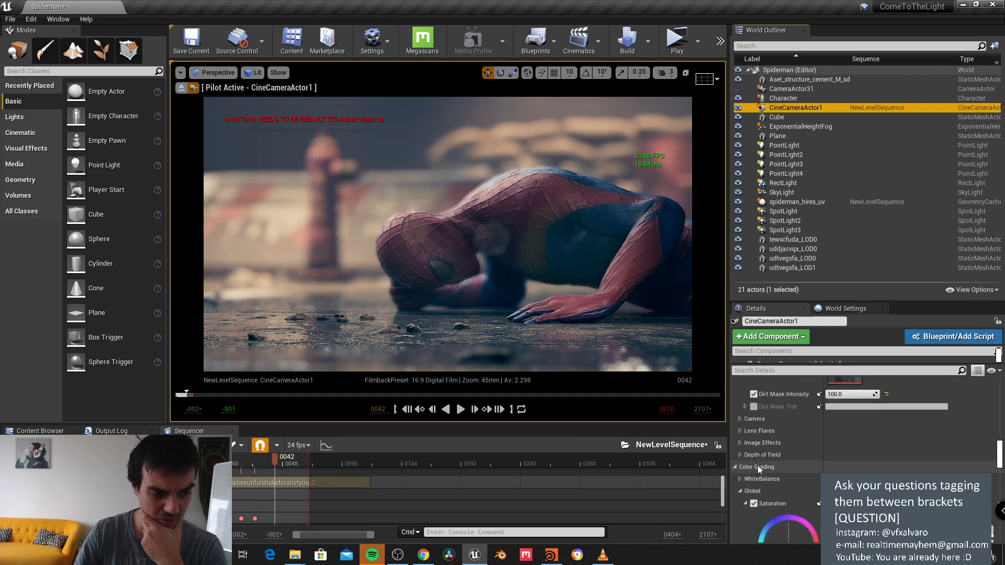
pyautogui.click(740, 432)
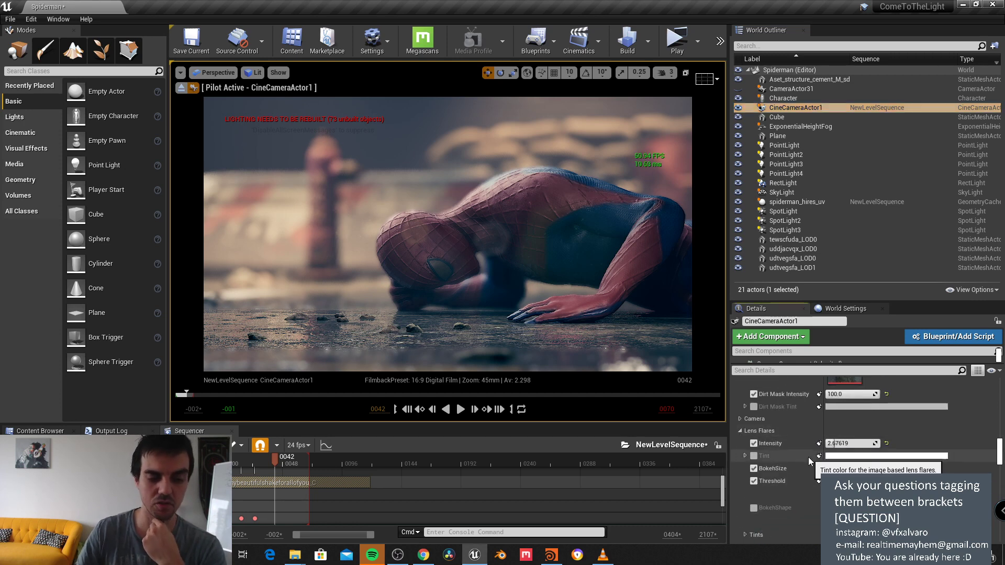
pyautogui.scroll(-2, 863, 466)
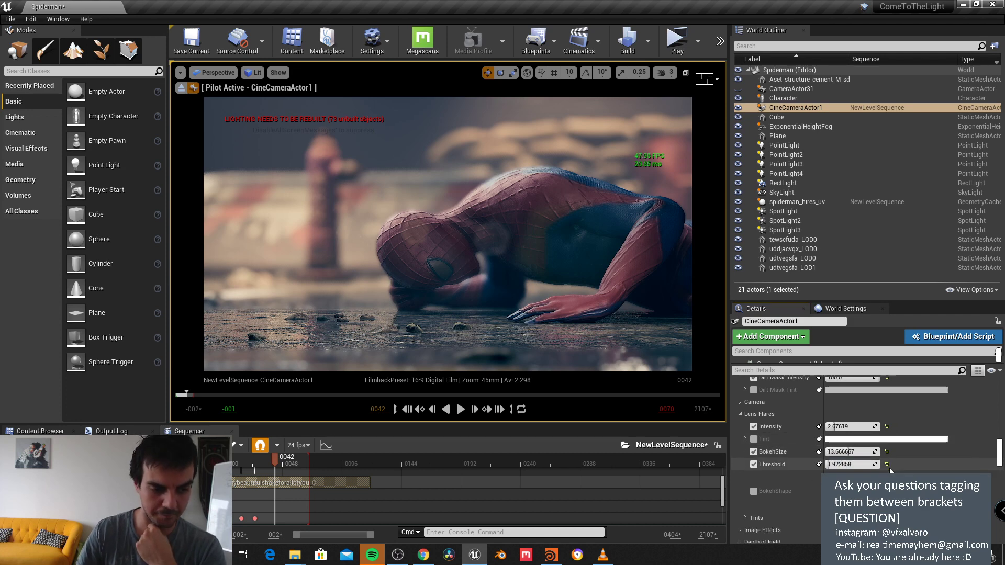
pyautogui.scroll(-1, 890, 471)
pyautogui.click(745, 451)
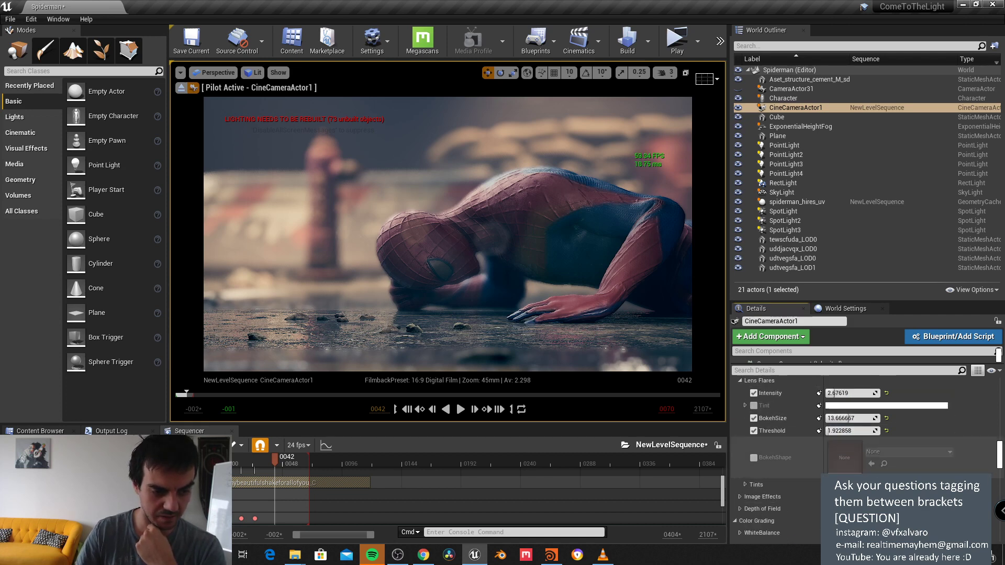
# Step: Reduce lens flare bokeh size from 13.67 to about 7.88, keep threshold 3.92, and scrub to frame 69
pyautogui.scroll(-1, 778, 480)
pyautogui.scroll(-4, 785, 479)
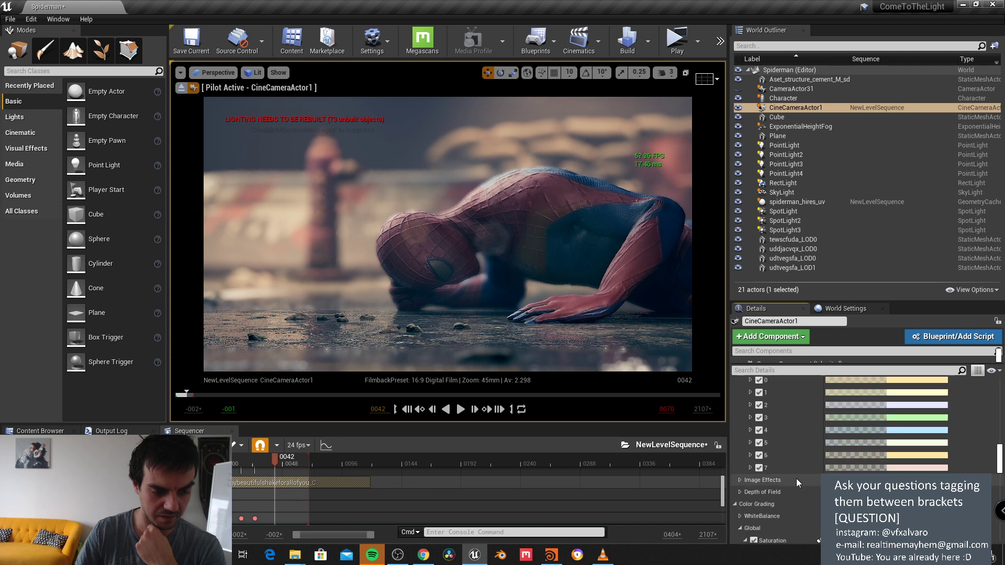
pyautogui.scroll(9, 773, 467)
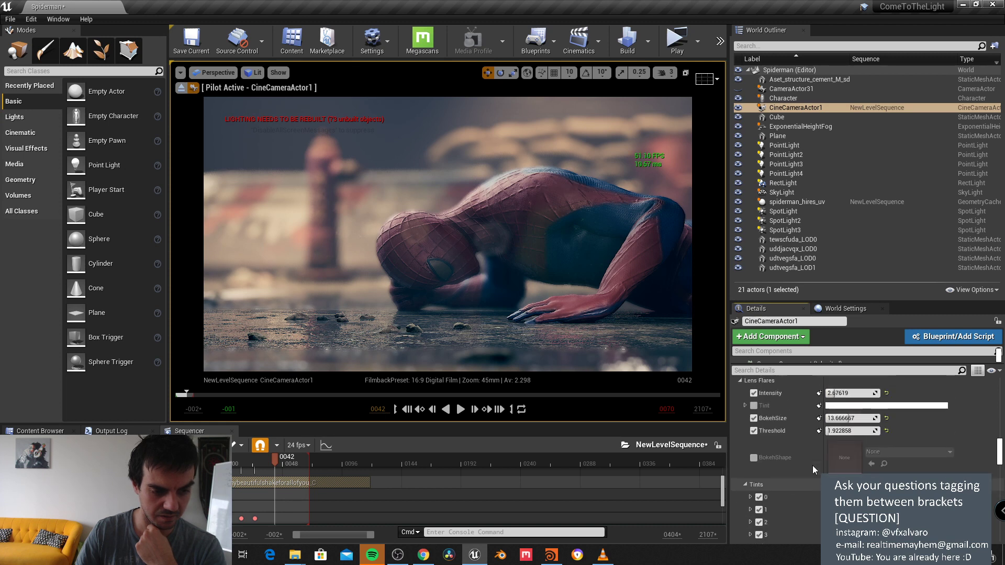
pyautogui.moveTo(854, 452); pyautogui.dragTo(841, 452)
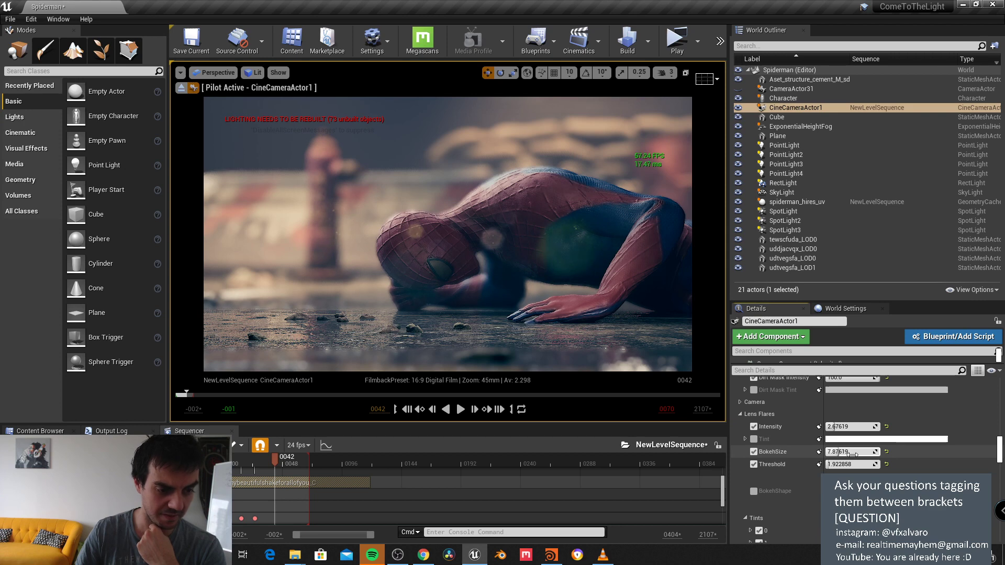
pyautogui.moveTo(853, 464)
pyautogui.mouseDown()
pyautogui.moveTo(868, 464)
pyautogui.moveTo(853, 464)
pyautogui.mouseUp()
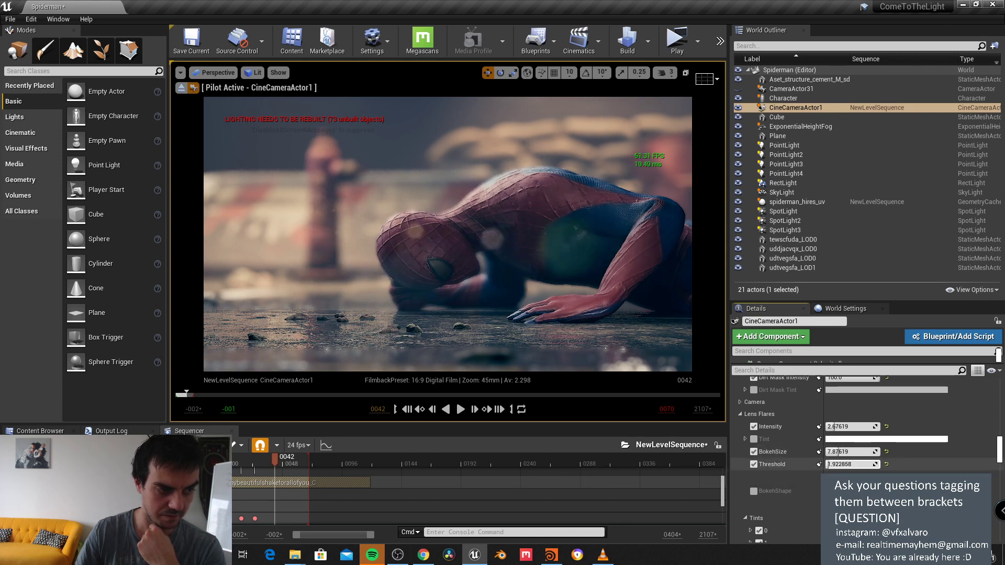
pyautogui.moveTo(187, 398); pyautogui.dragTo(193, 398)
# Step: Hide and re-show PointLight through PointLight4 and the SpotLight to judge each light's effect
pyautogui.click(737, 146)
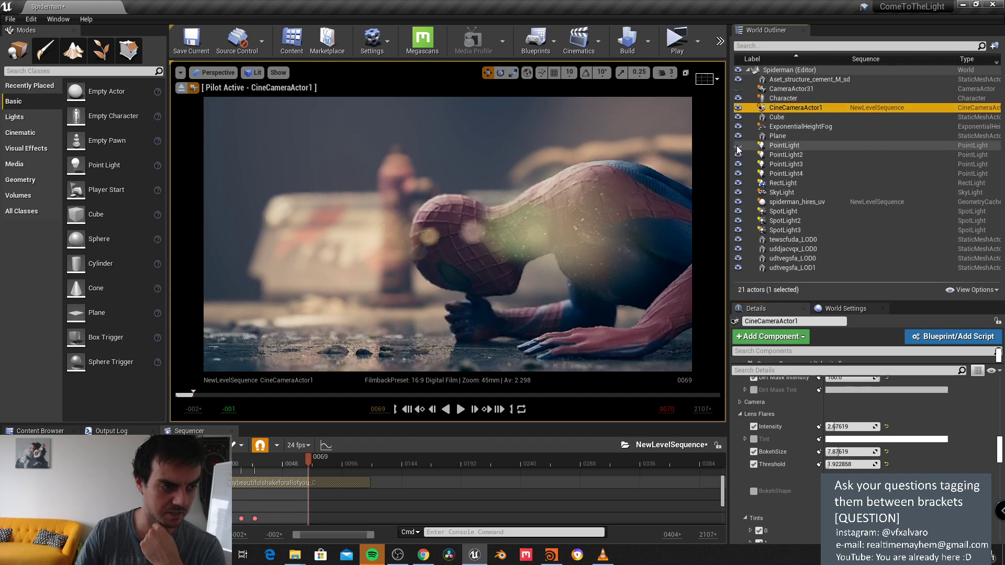
pyautogui.click(737, 146)
pyautogui.click(738, 154)
pyautogui.click(738, 154)
pyautogui.click(738, 164)
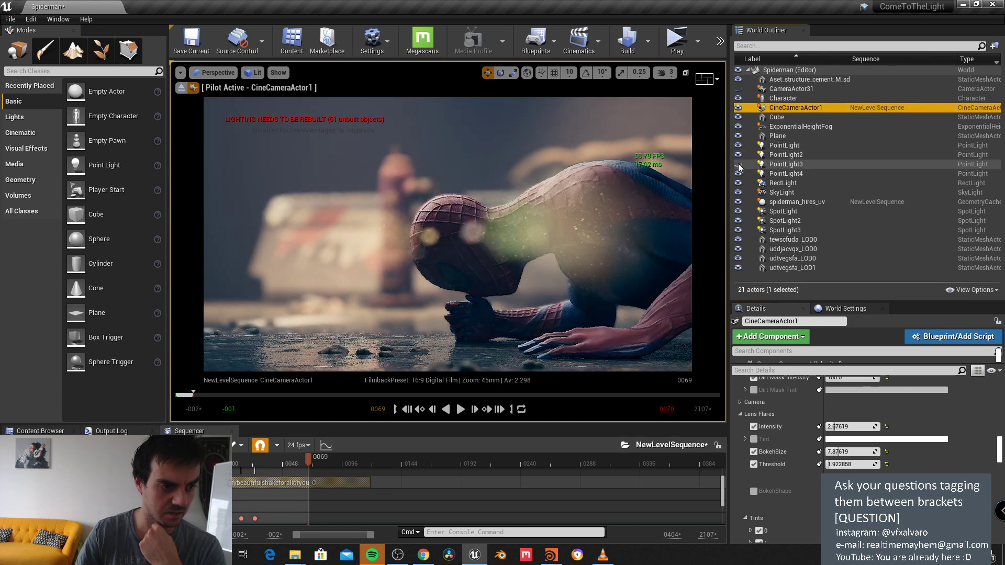
pyautogui.click(738, 164)
pyautogui.click(738, 172)
pyautogui.click(738, 172)
pyautogui.click(738, 211)
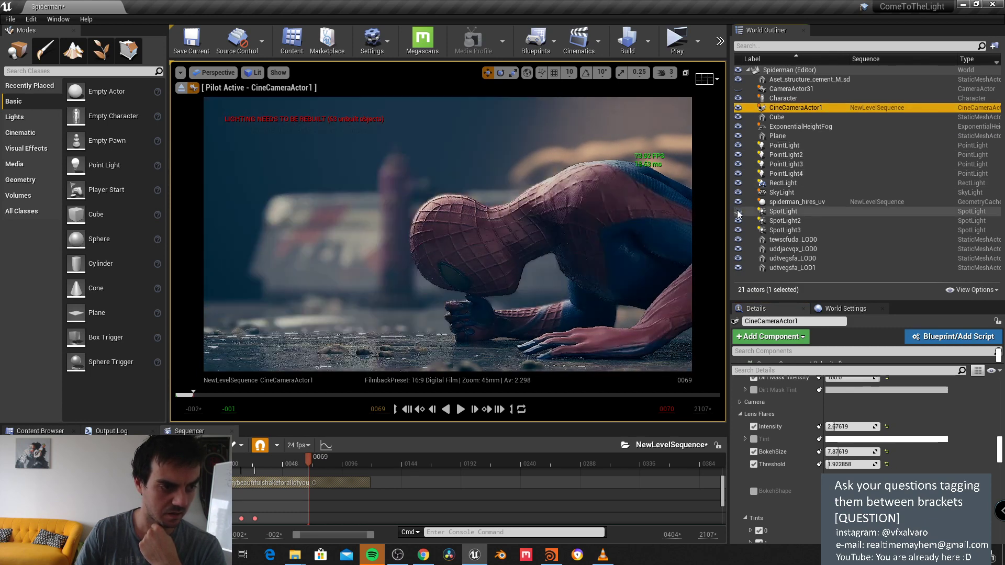
pyautogui.click(738, 211)
# Step: Select the SpotLight and shift it along X to move its glow
pyautogui.click(776, 212)
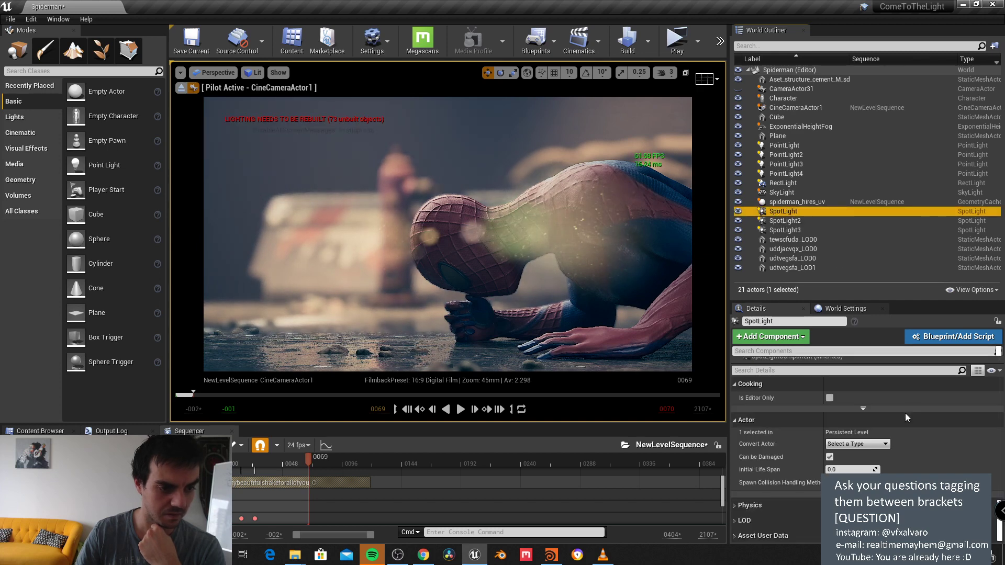
pyautogui.scroll(-5, 912, 437)
pyautogui.scroll(8, 929, 434)
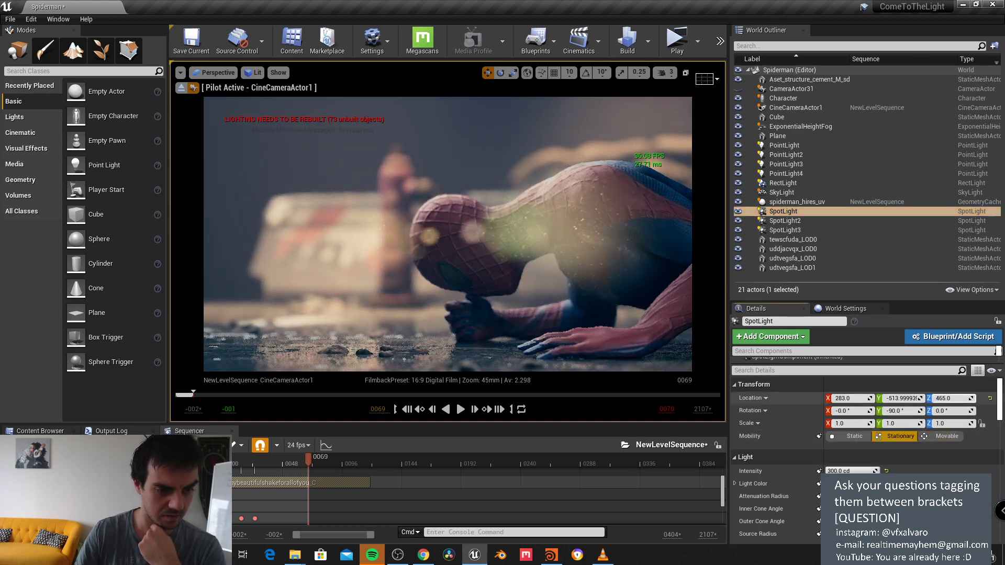
pyautogui.moveTo(843, 399); pyautogui.dragTo(824, 398)
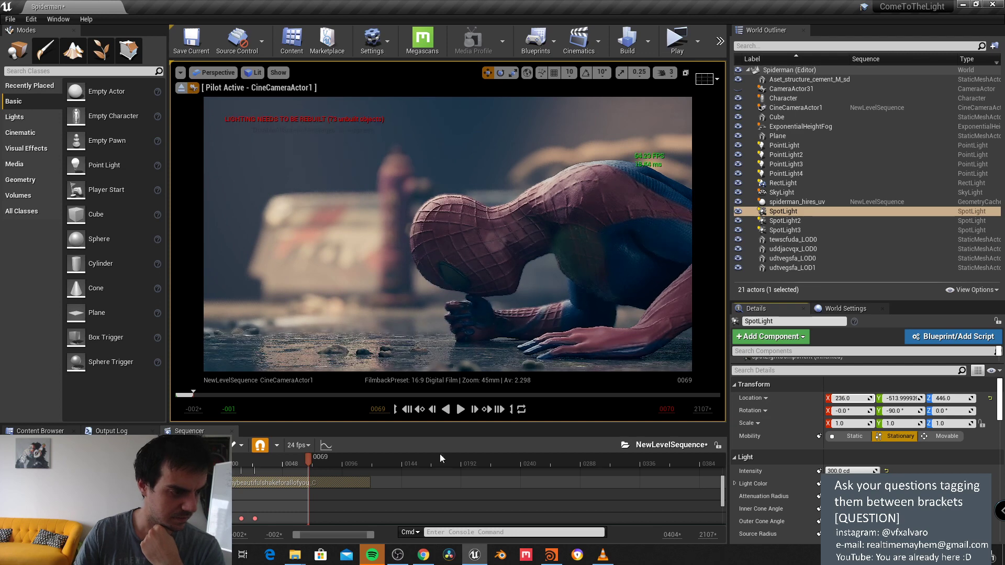
# Step: Preview the lighting in playback, then pause and scrub to frame 67
pyautogui.moveTo(192, 397); pyautogui.dragTo(178, 397)
pyautogui.click(460, 409)
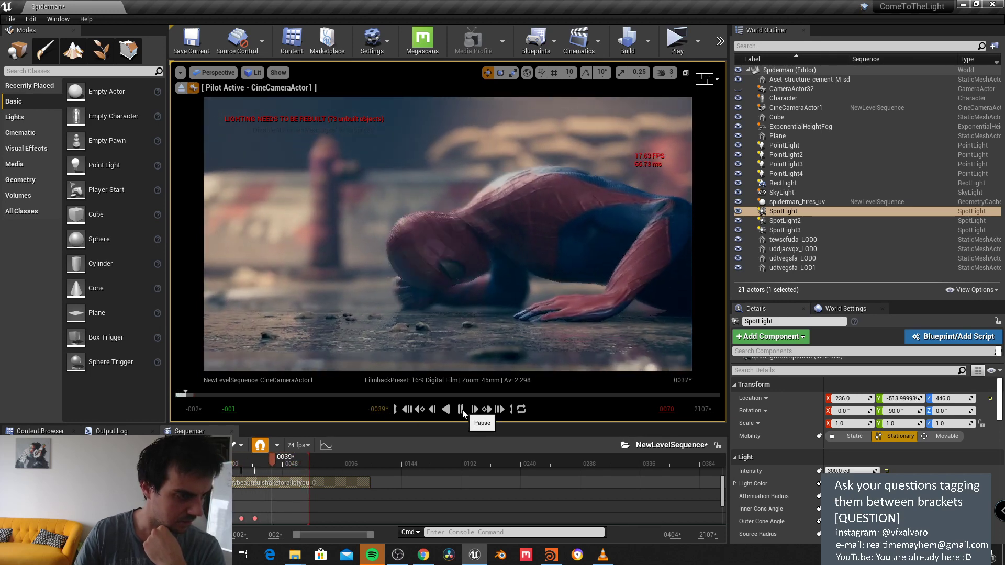
pyautogui.click(461, 410)
pyautogui.moveTo(183, 400); pyautogui.dragTo(193, 400)
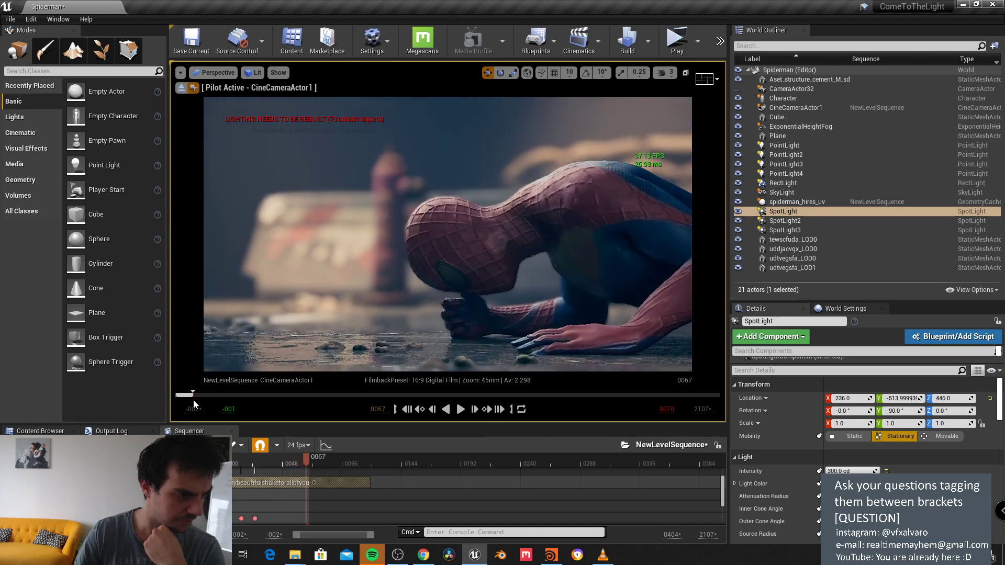
# Step: Scroll through the SpotLight's Light properties in the Details panel
pyautogui.scroll(-3, 841, 442)
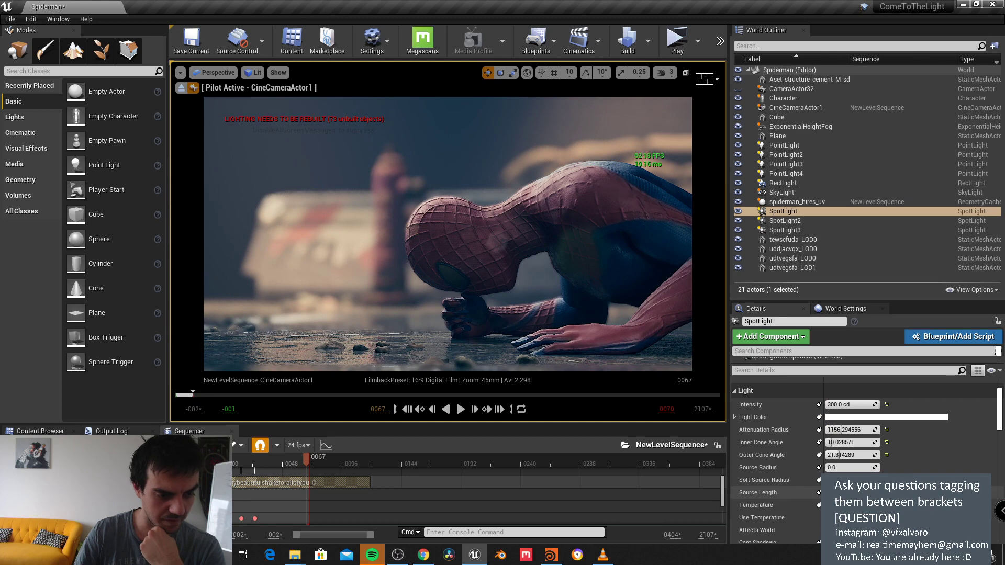
pyautogui.scroll(2, 841, 442)
pyautogui.scroll(-2, 841, 463)
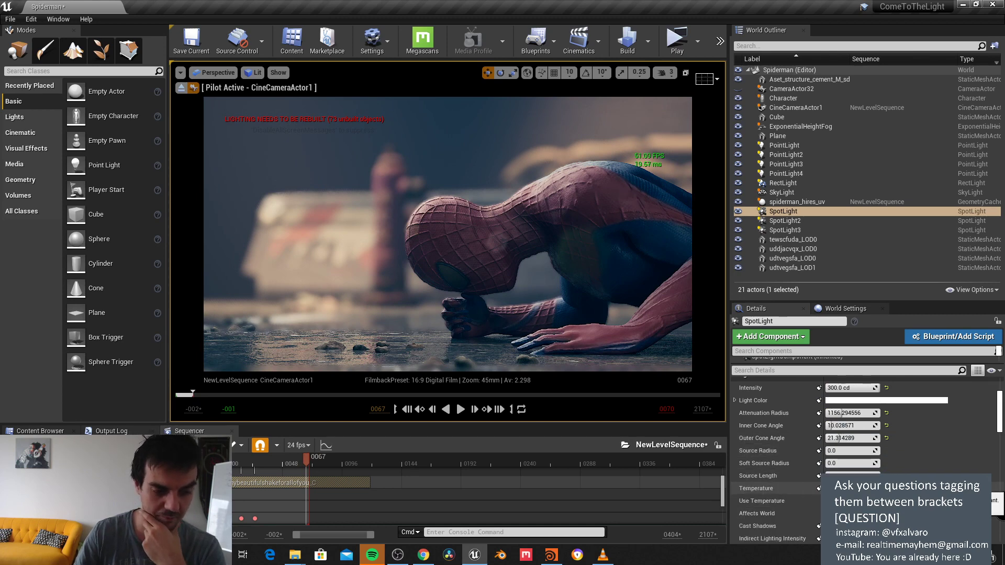
pyautogui.scroll(-2, 841, 463)
pyautogui.scroll(-8, 841, 463)
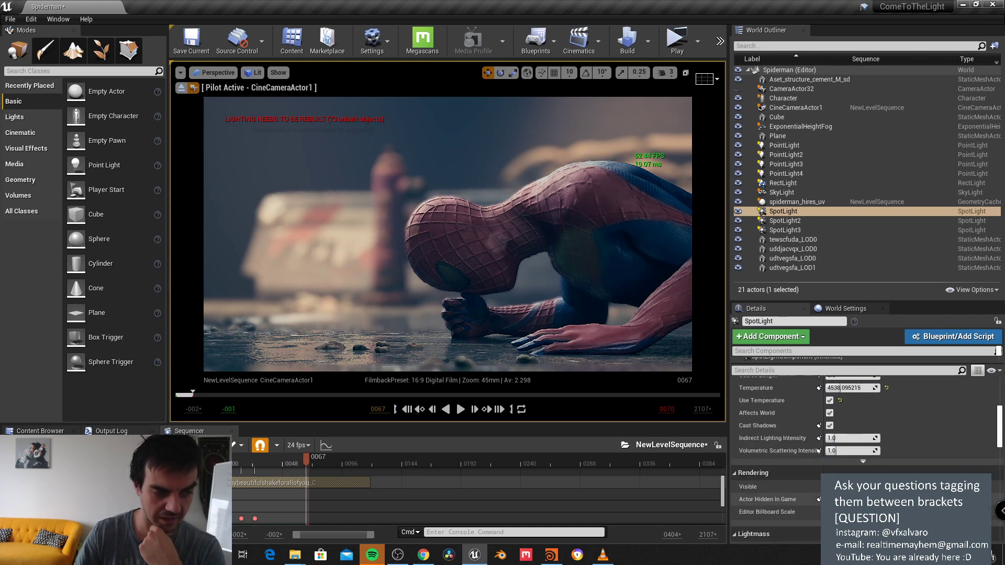
pyautogui.scroll(-3, 841, 463)
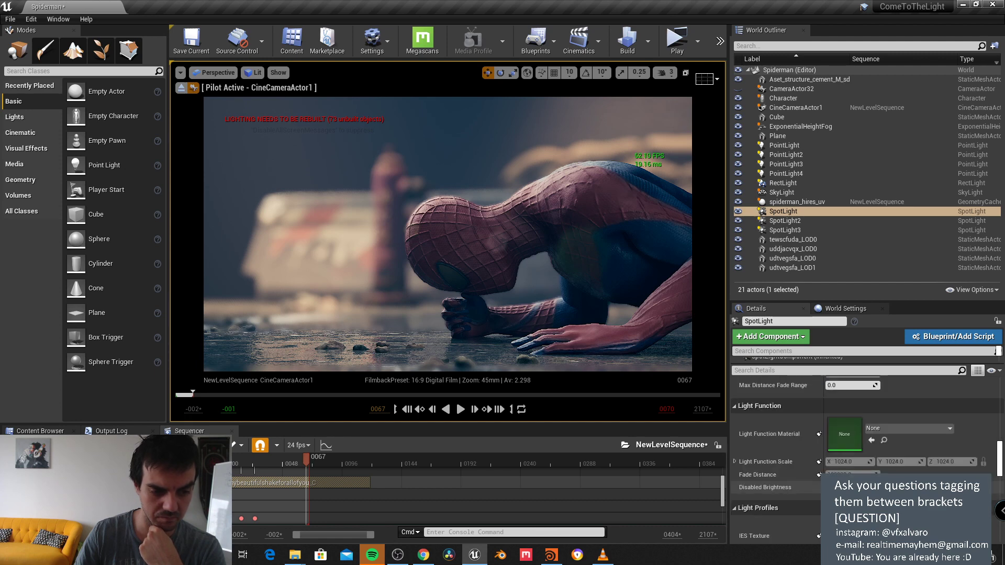
pyautogui.scroll(10, 841, 463)
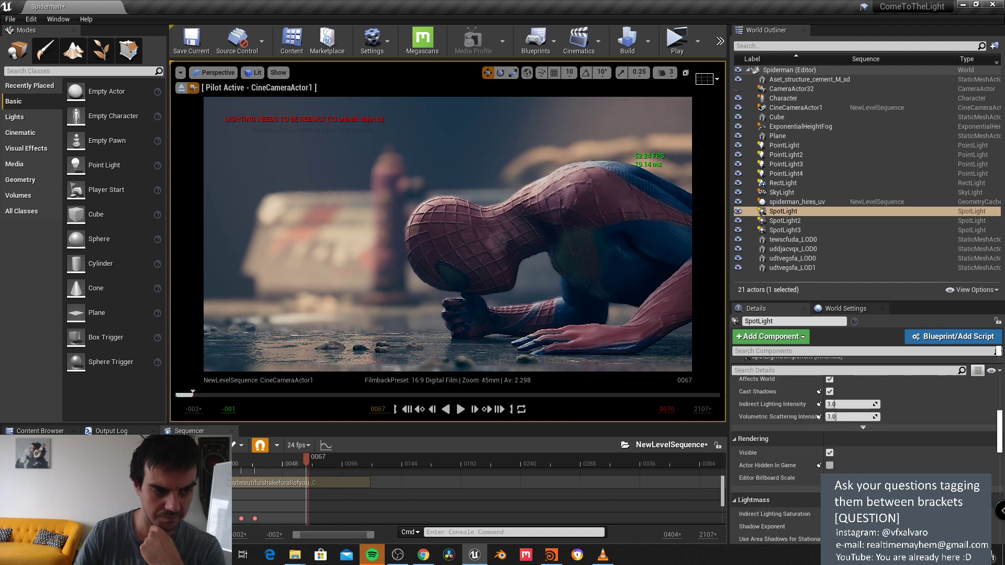
# Step: Select CineCameraActor1 and bring its Lens Flares Intensity from 2.37 down to about 0.76
pyautogui.click(799, 110)
pyautogui.scroll(-15, 841, 457)
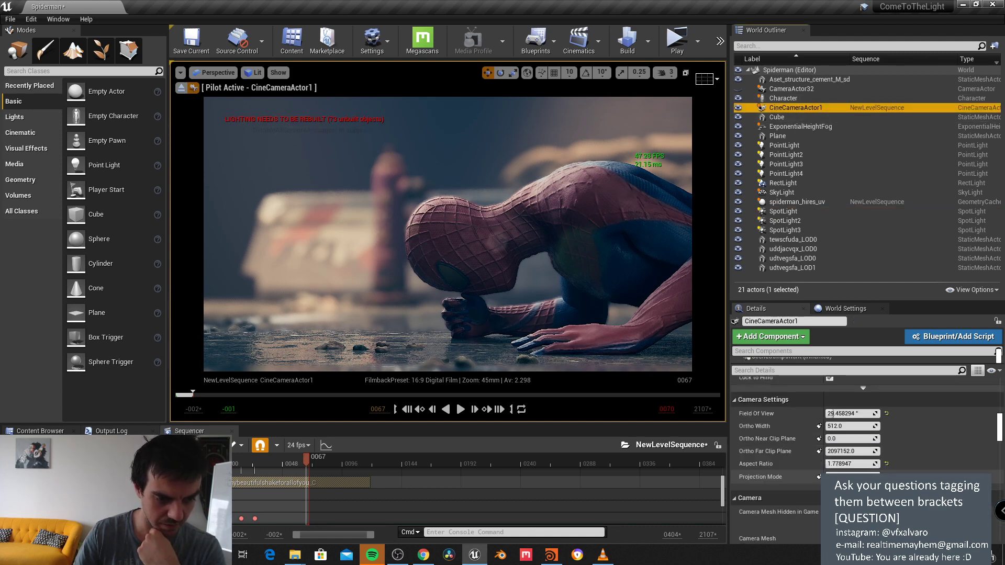
pyautogui.scroll(-6, 864, 434)
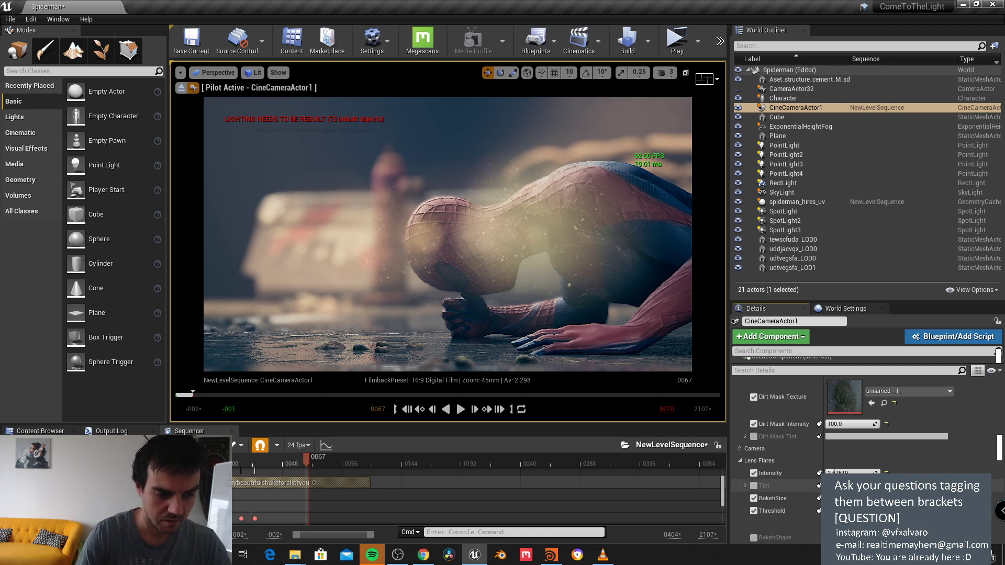
pyautogui.moveTo(852, 473); pyautogui.dragTo(813, 473)
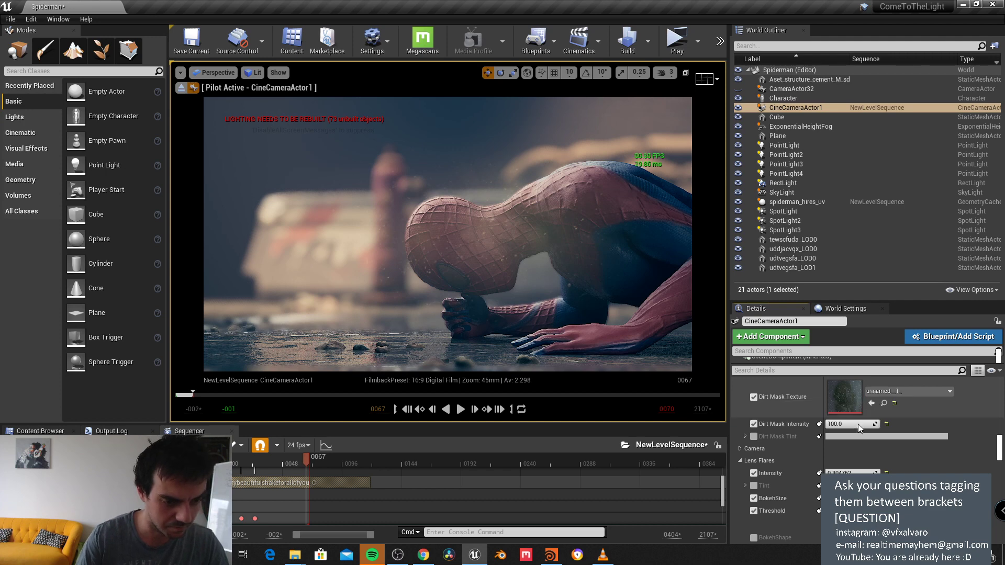
pyautogui.moveTo(848, 473)
pyautogui.mouseDown()
pyautogui.moveTo(890, 472)
pyautogui.moveTo(864, 473)
pyautogui.mouseUp()
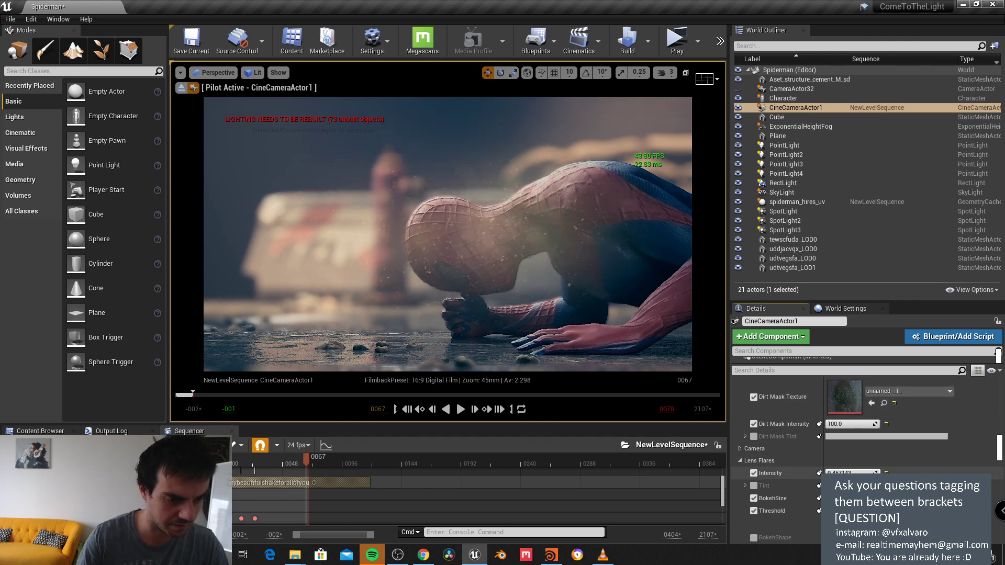
pyautogui.scroll(1, 854, 441)
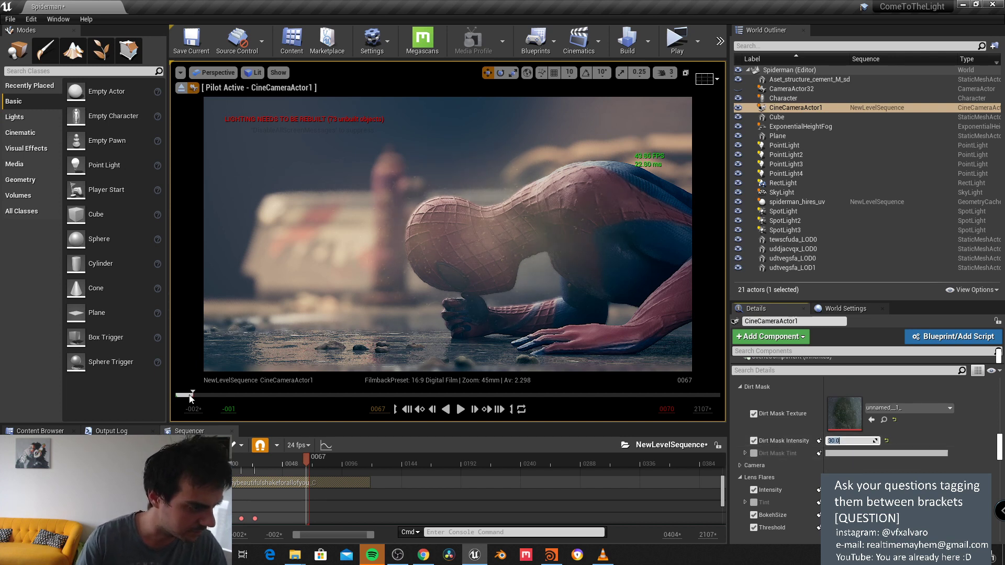
# Step: Set the sequence playback end frame to 100, after first trying 400
pyautogui.moveTo(191, 396); pyautogui.dragTo(184, 396)
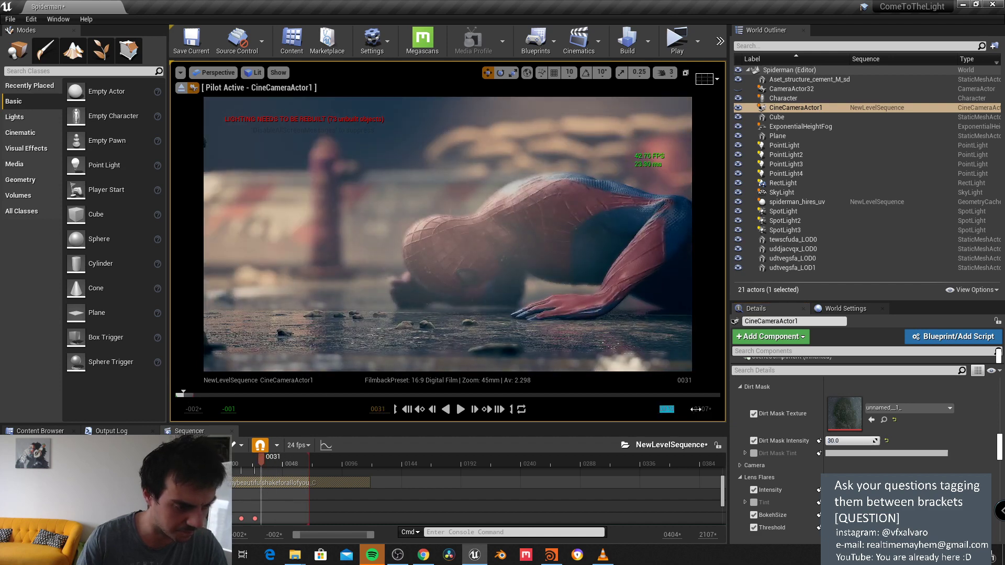
pyautogui.write('400')
pyautogui.press('Return')
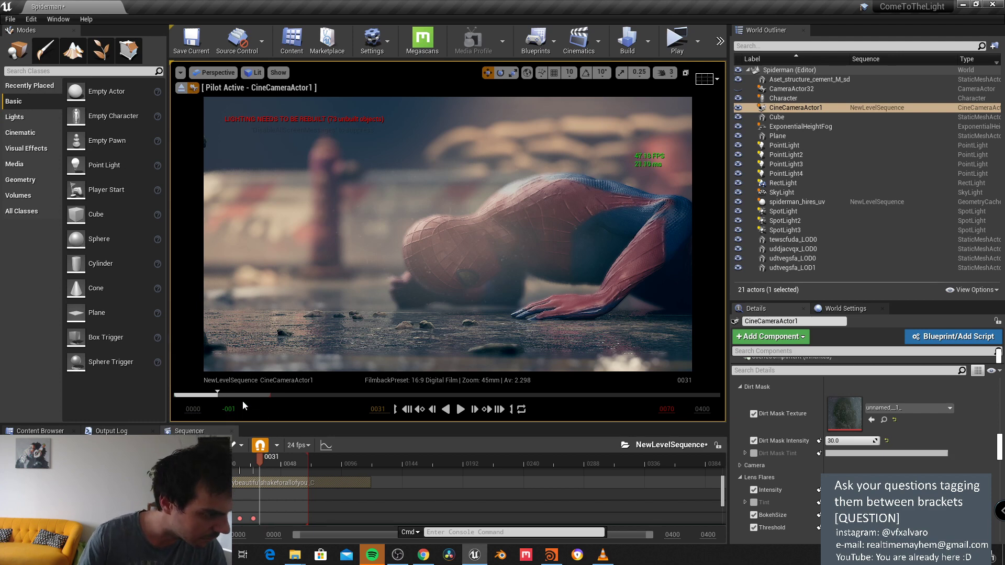
pyautogui.moveTo(250, 396); pyautogui.dragTo(265, 395)
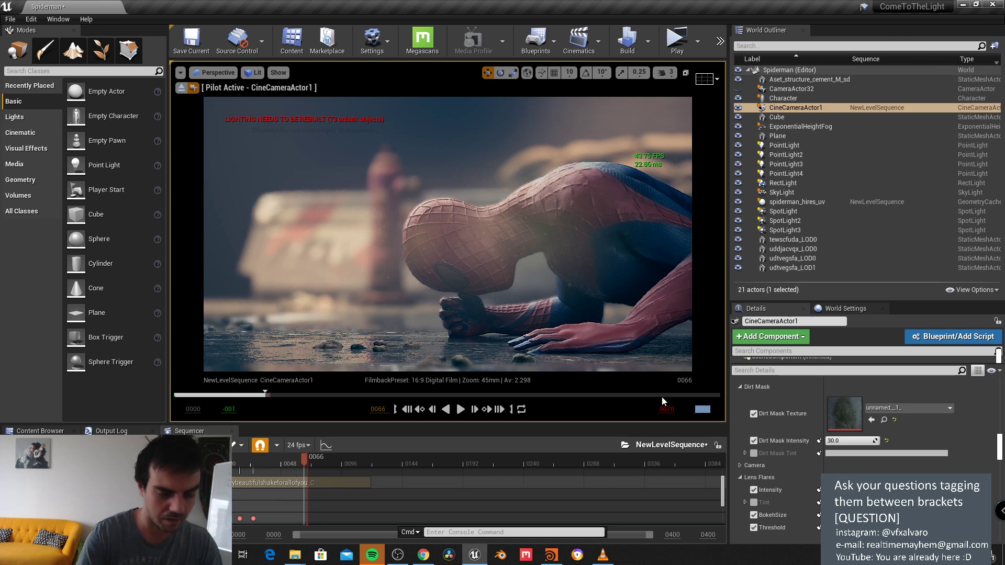
pyautogui.write('100')
pyautogui.press('Return')
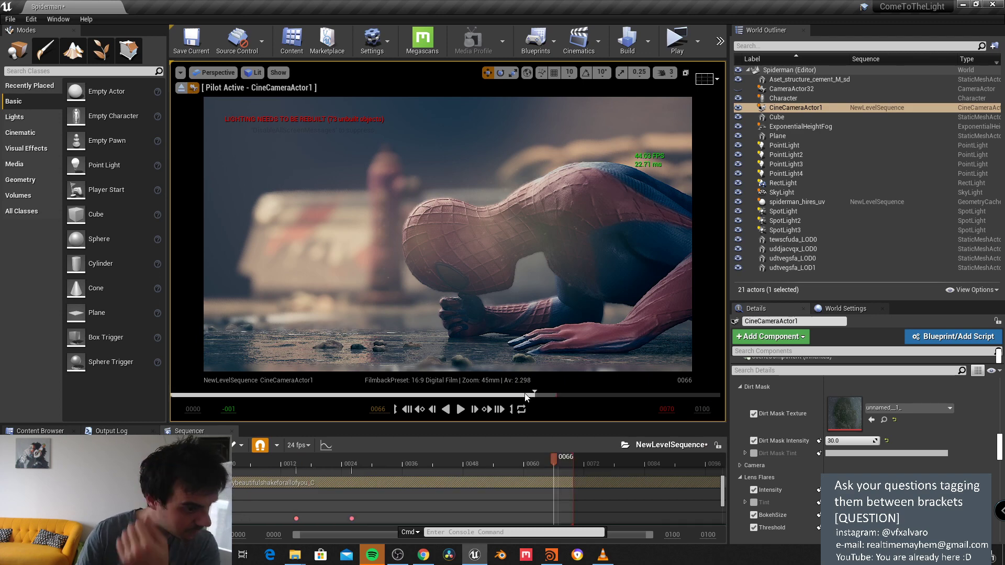
pyautogui.moveTo(526, 396); pyautogui.dragTo(267, 419)
# Step: Set Dirt Mask Intensity to 10, play the shot to check, and stop at frame 53
pyautogui.click(849, 440)
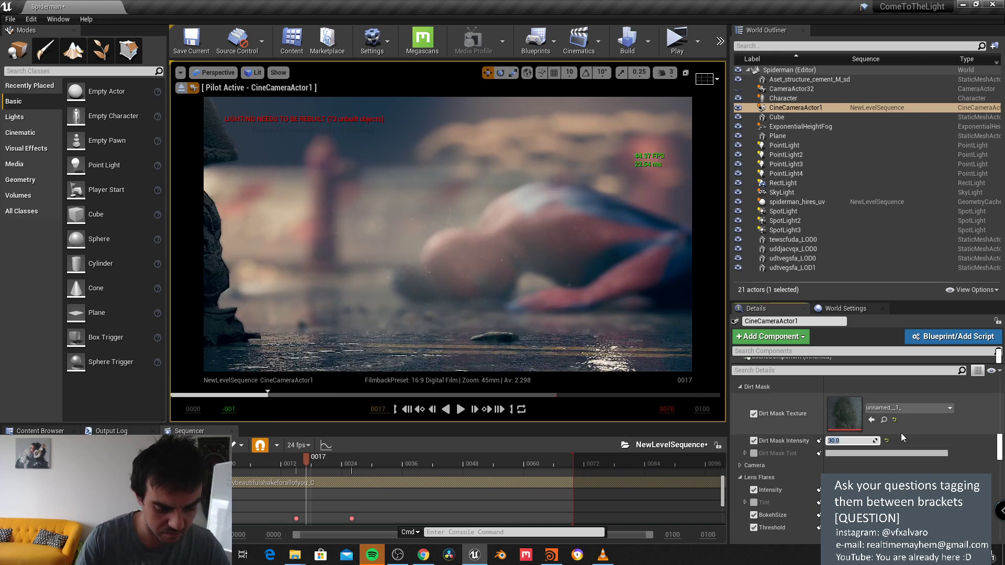
pyautogui.write('10')
pyautogui.press('Return')
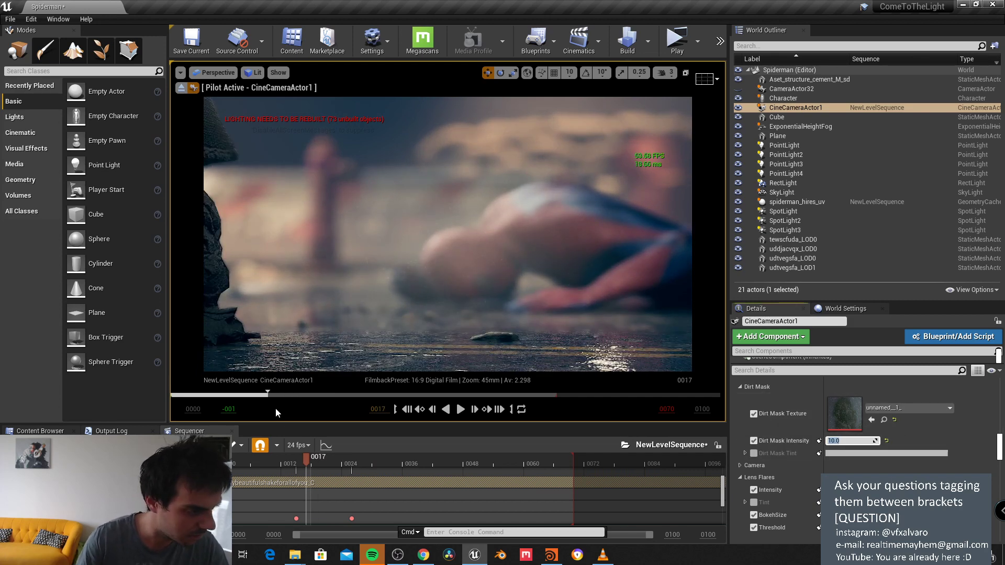
pyautogui.moveTo(258, 402); pyautogui.dragTo(188, 404)
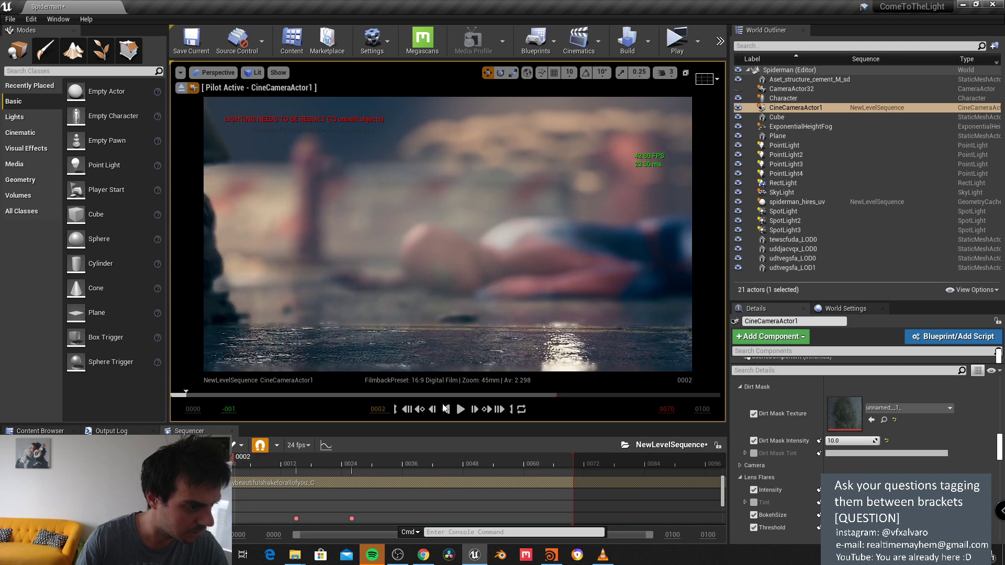
pyautogui.click(460, 409)
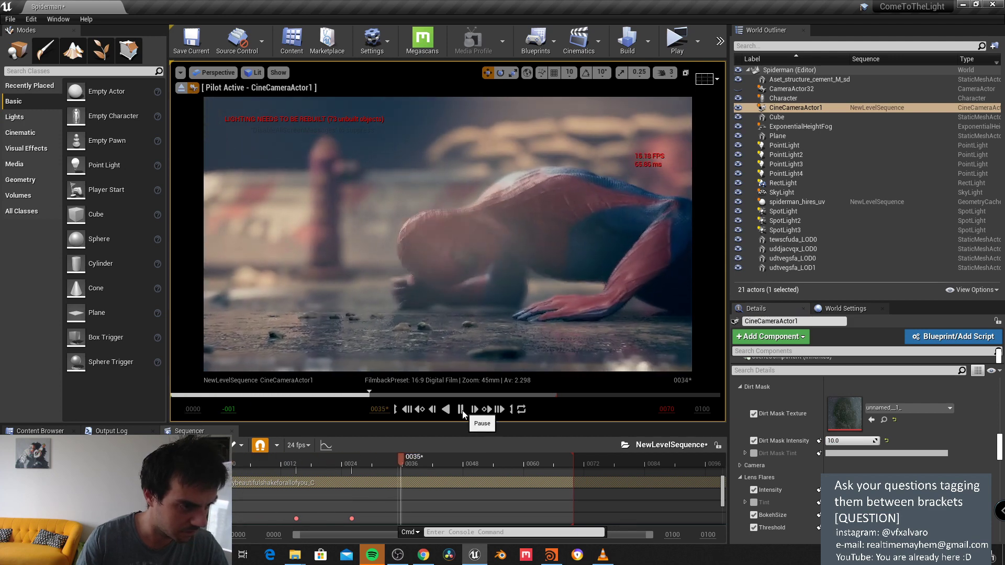
pyautogui.click(461, 410)
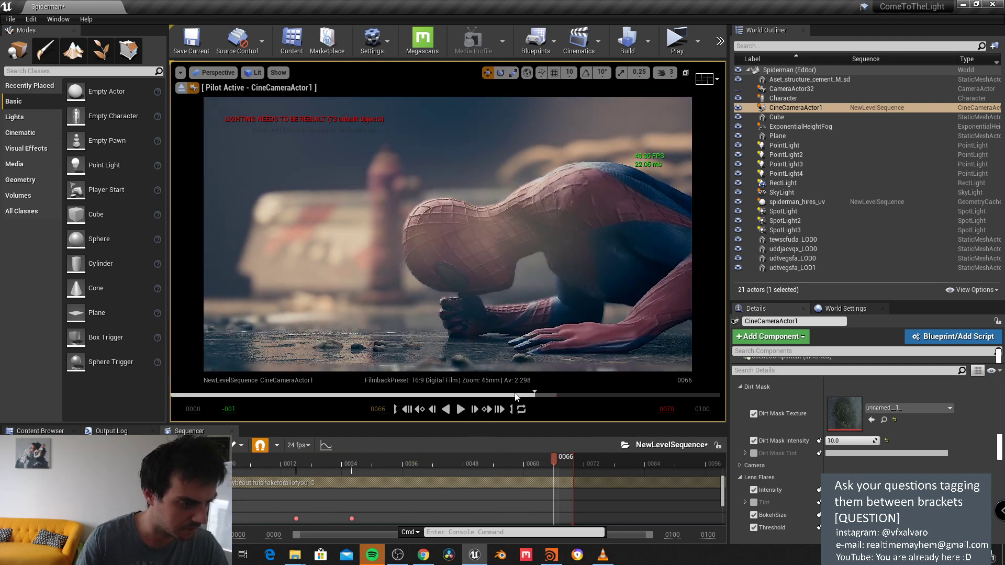
pyautogui.moveTo(516, 397); pyautogui.dragTo(464, 395)
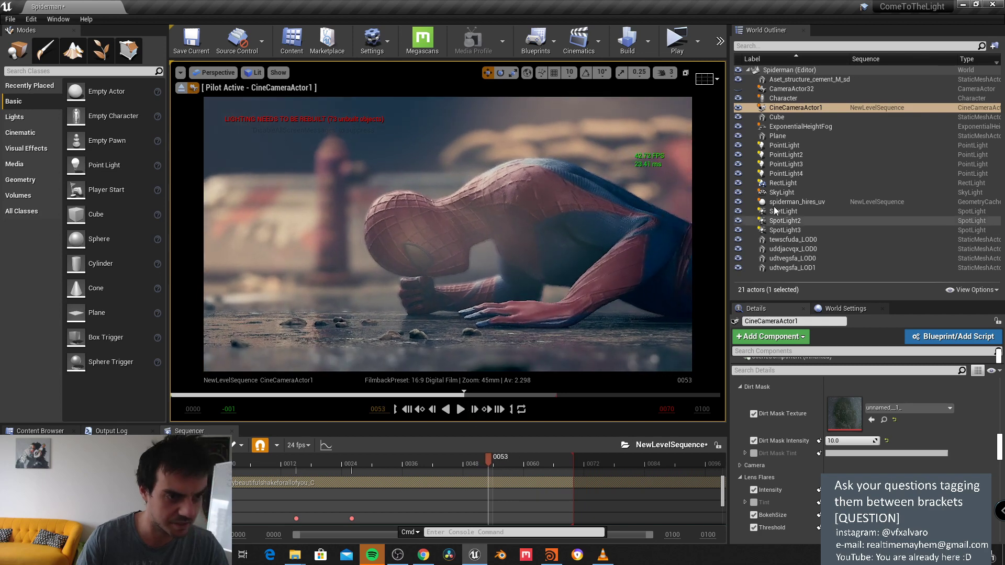
# Step: Hide PointLight2 using its visibility toggle in the Outliner
pyautogui.click(739, 155)
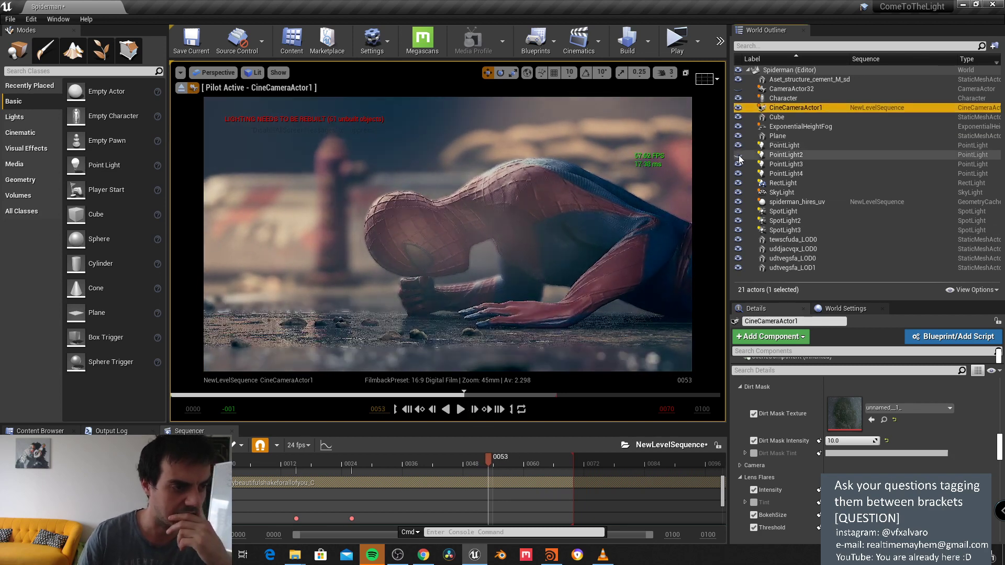
pyautogui.click(738, 155)
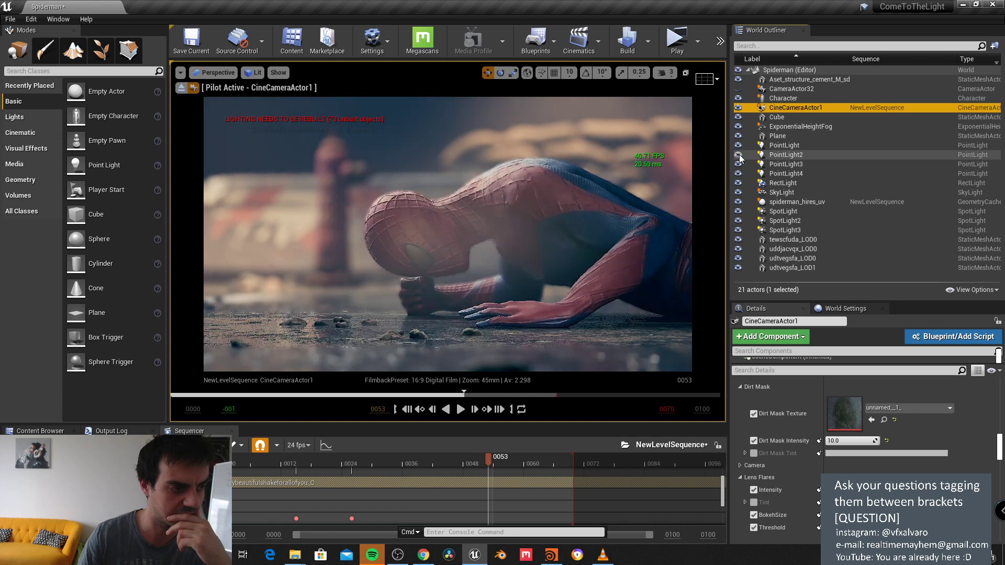
pyautogui.click(738, 155)
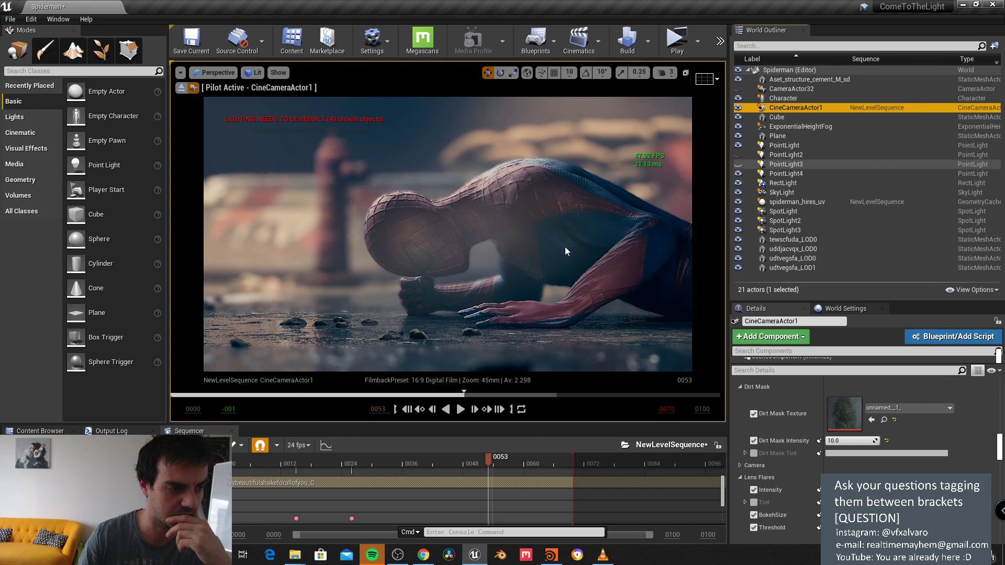
# Step: Enlarge the camera viewport, play the shot from the start, and pause at frame 22
pyautogui.moveTo(460, 422); pyautogui.dragTo(461, 466)
pyautogui.press('Up')
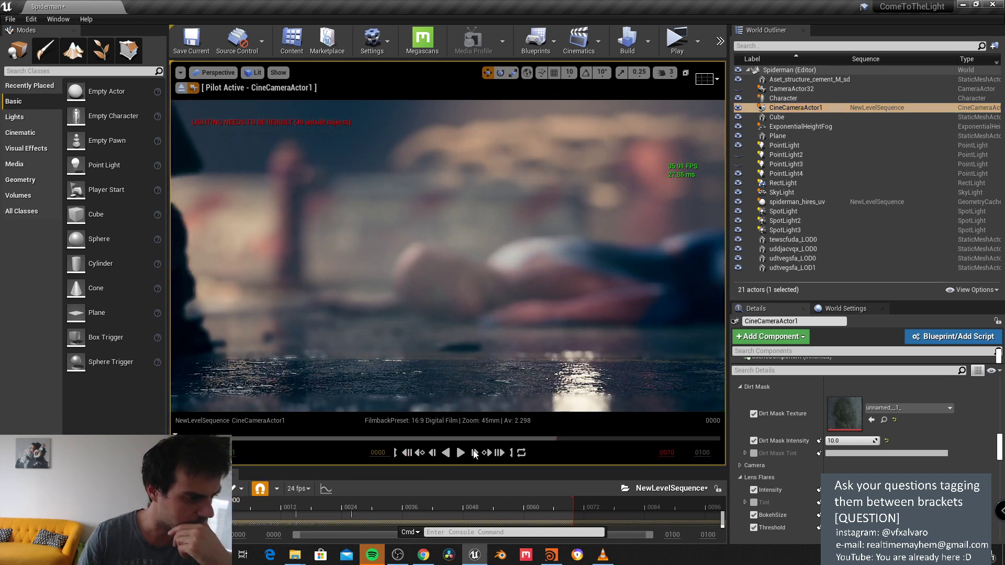
pyautogui.click(474, 453)
pyautogui.click(461, 453)
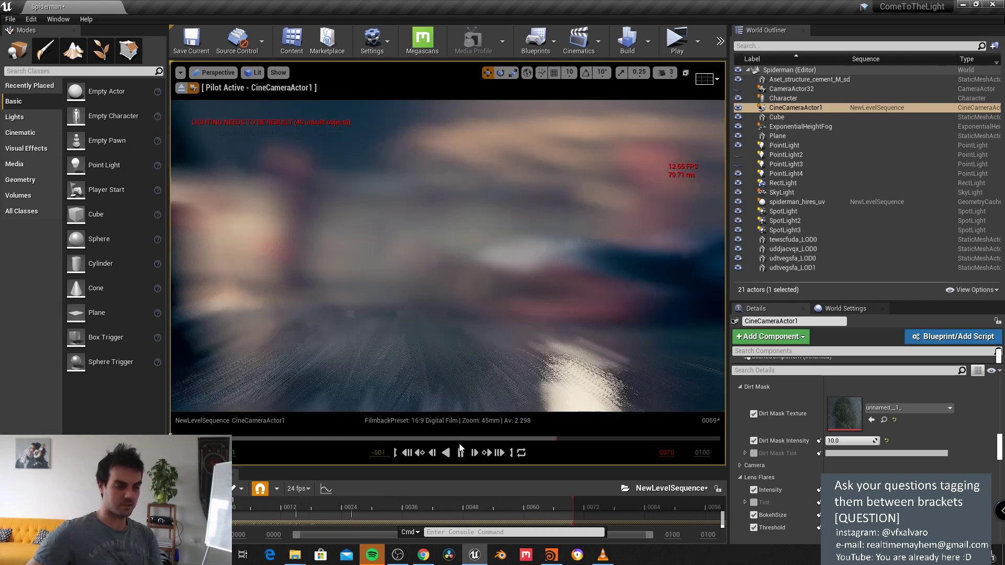
pyautogui.click(460, 453)
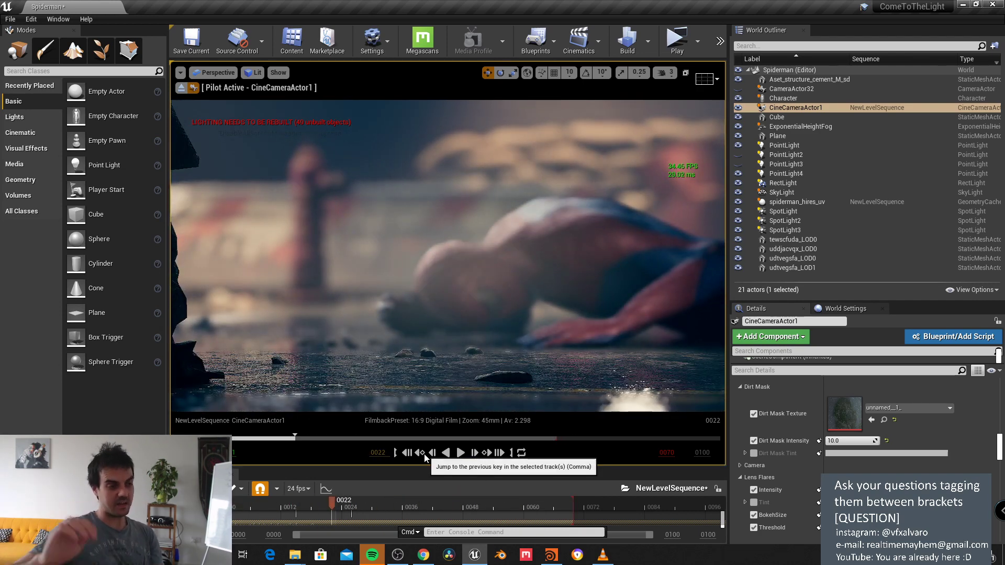
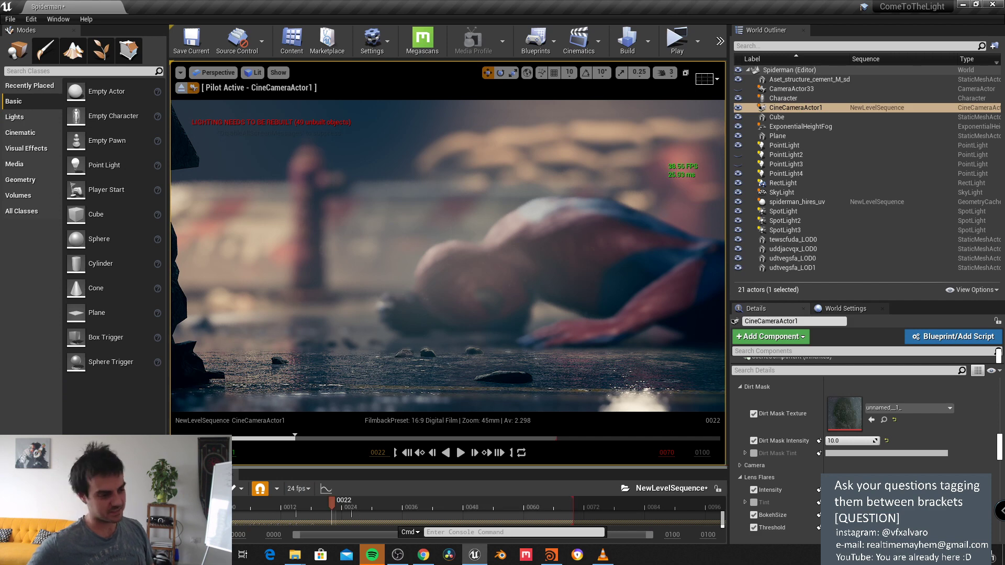
# Step: Rewind the camera sequence to frame 0002 and un-maximize the Unreal editor into a floating window
pyautogui.moveTo(265, 439); pyautogui.dragTo(186, 438)
pyautogui.moveTo(736, 9); pyautogui.dragTo(629, 89)
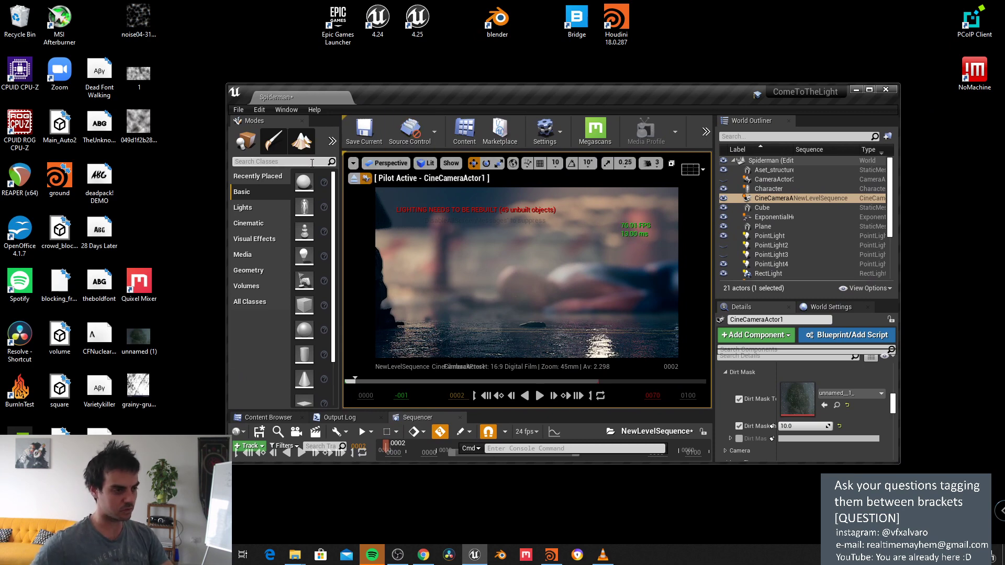
# Step: Save the Spiderman map with Save Current, move the editor aside, and launch Quixel Mixer
pyautogui.click(238, 110)
pyautogui.click(277, 163)
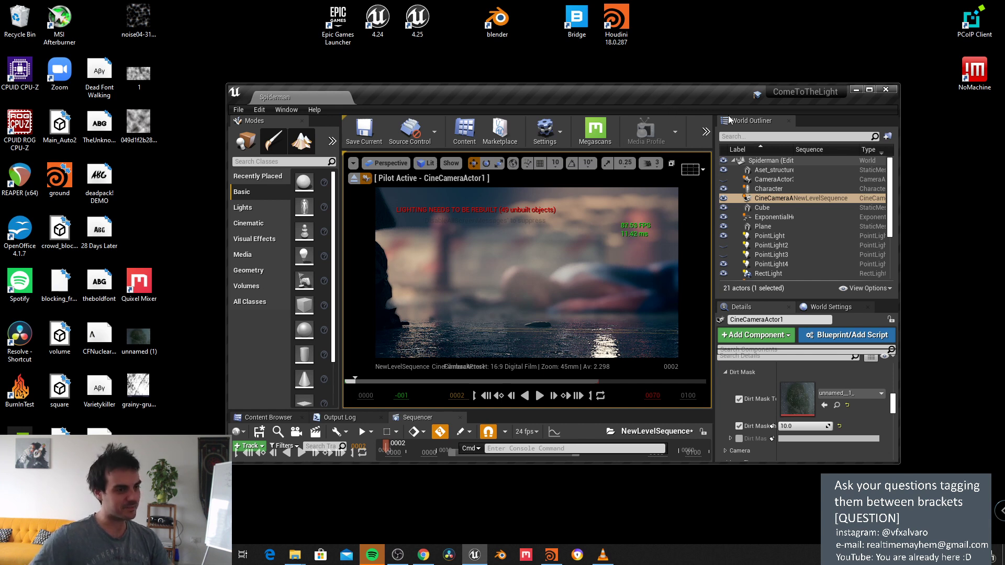
pyautogui.moveTo(712, 92); pyautogui.dragTo(760, 84)
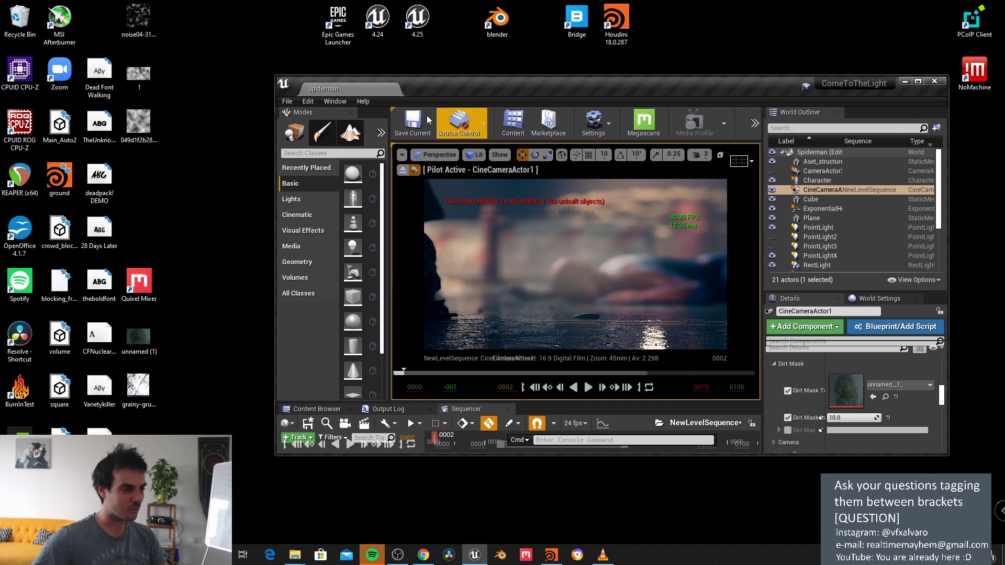
pyautogui.click(236, 196)
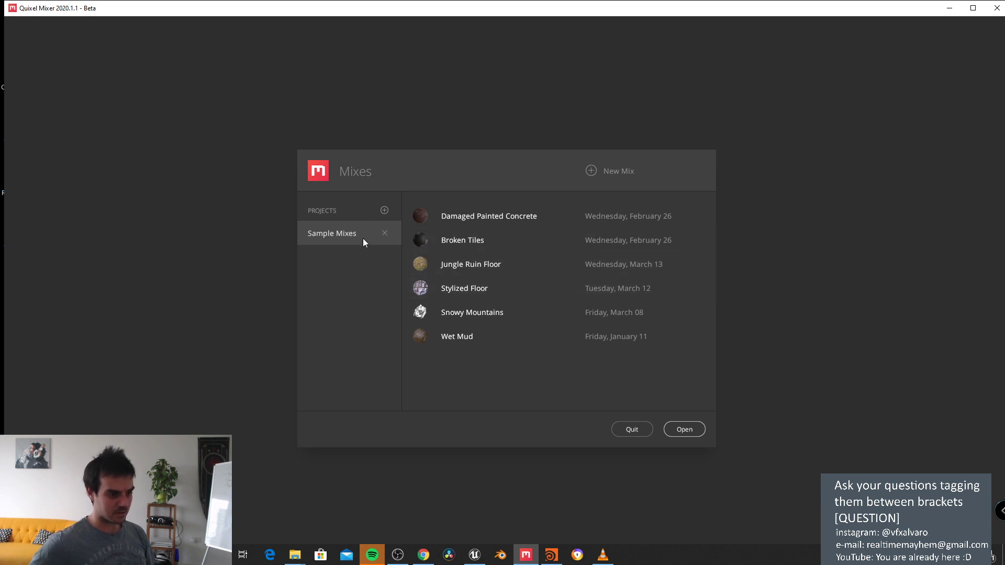
# Step: Create a new mix at 2048 px working resolution
pyautogui.moveTo(422, 174); pyautogui.dragTo(431, 156)
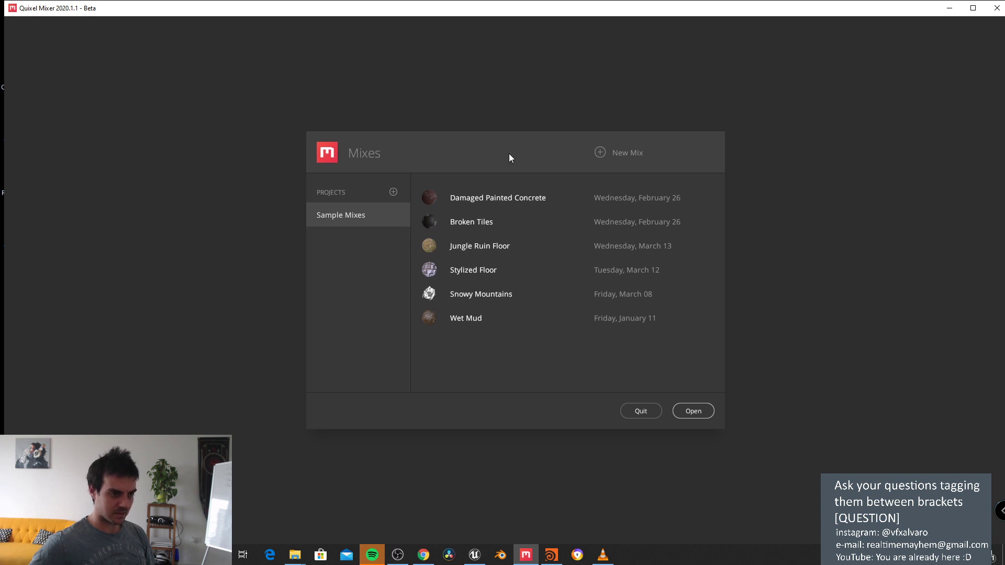
pyautogui.click(597, 151)
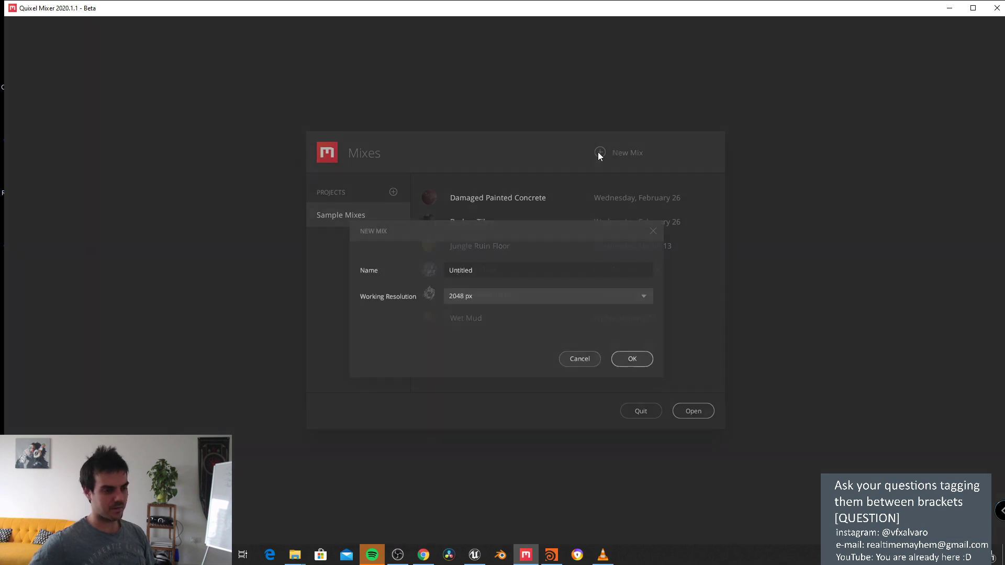
pyautogui.click(505, 295)
pyautogui.click(555, 359)
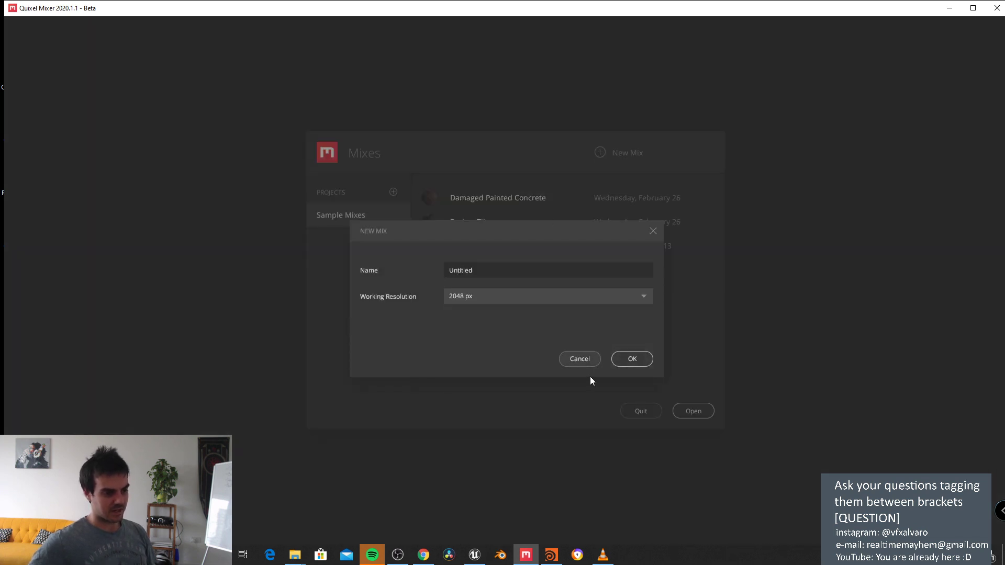
pyautogui.click(633, 360)
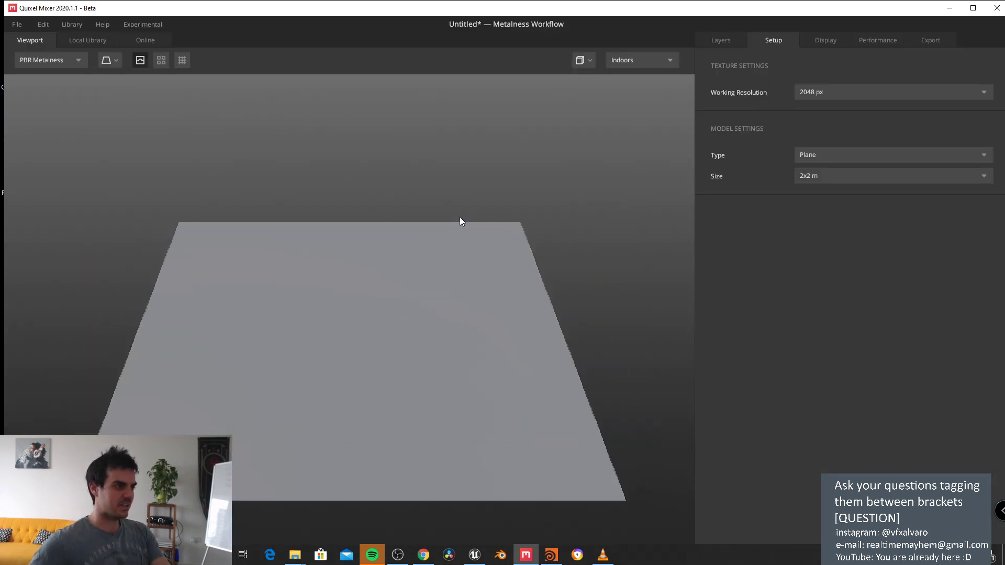
# Step: Apply the ROAD material from the Local Library and hide the Base Layer to preview it
pyautogui.click(93, 42)
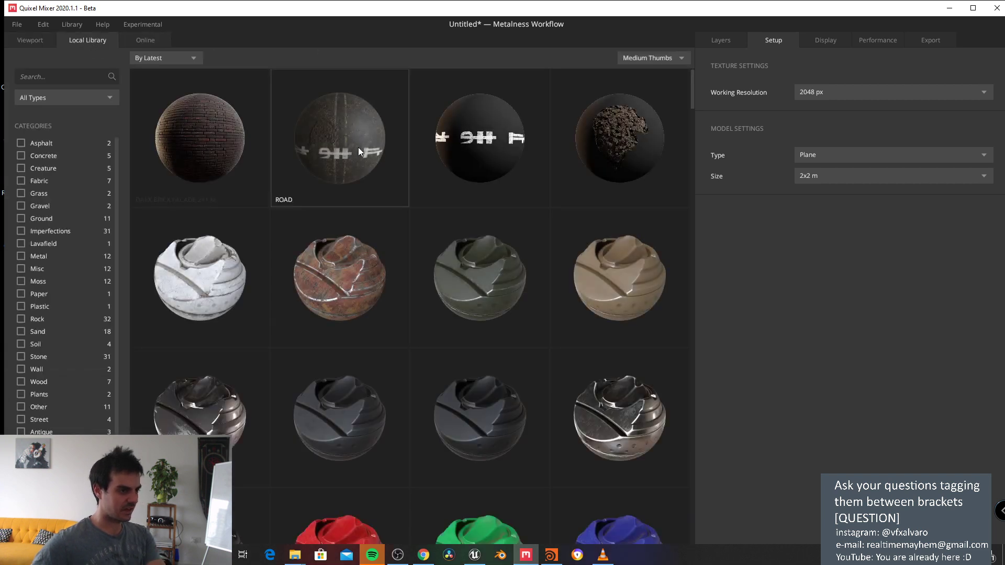
pyautogui.doubleClick(359, 151)
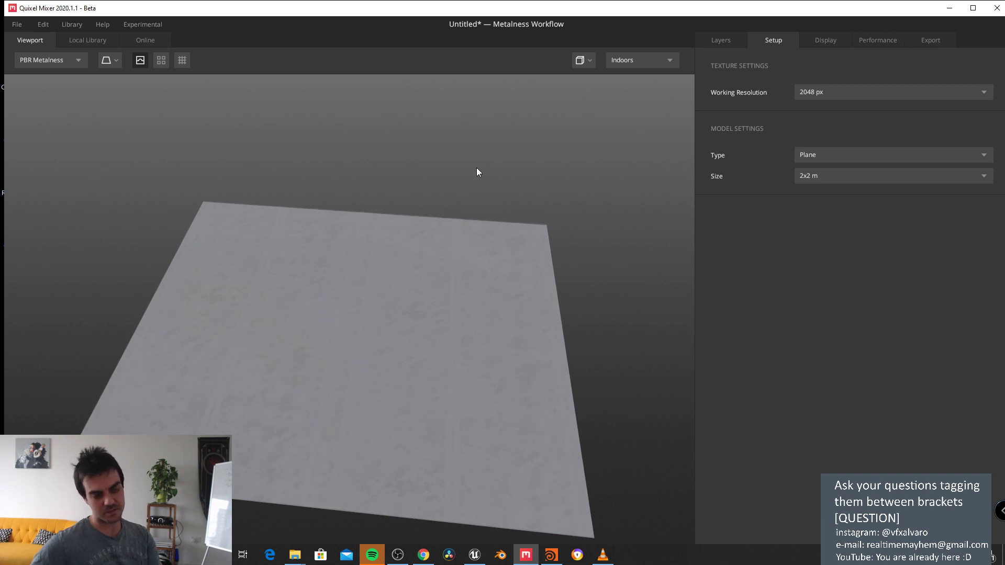
pyautogui.moveTo(476, 171); pyautogui.dragTo(674, 109)
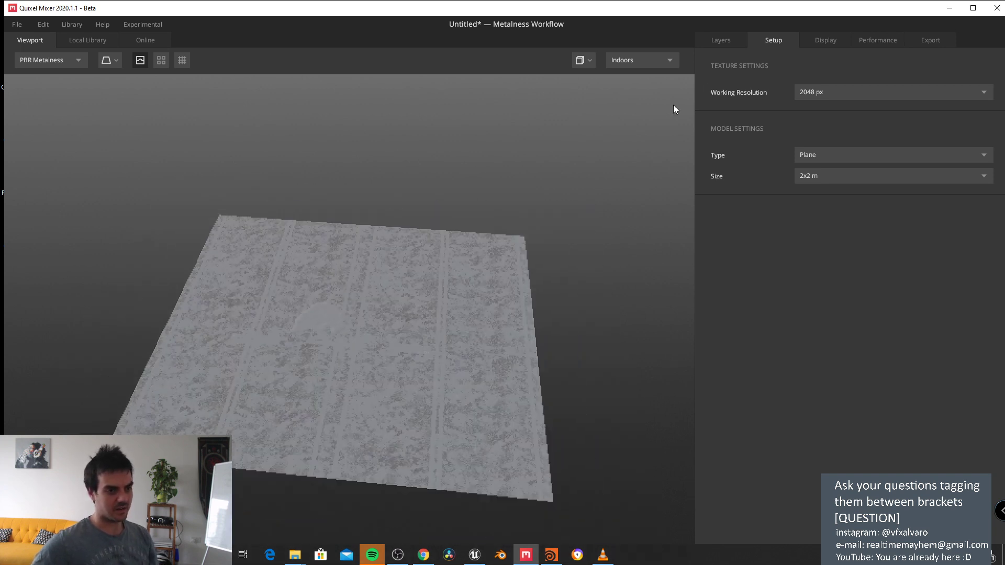
pyautogui.click(716, 41)
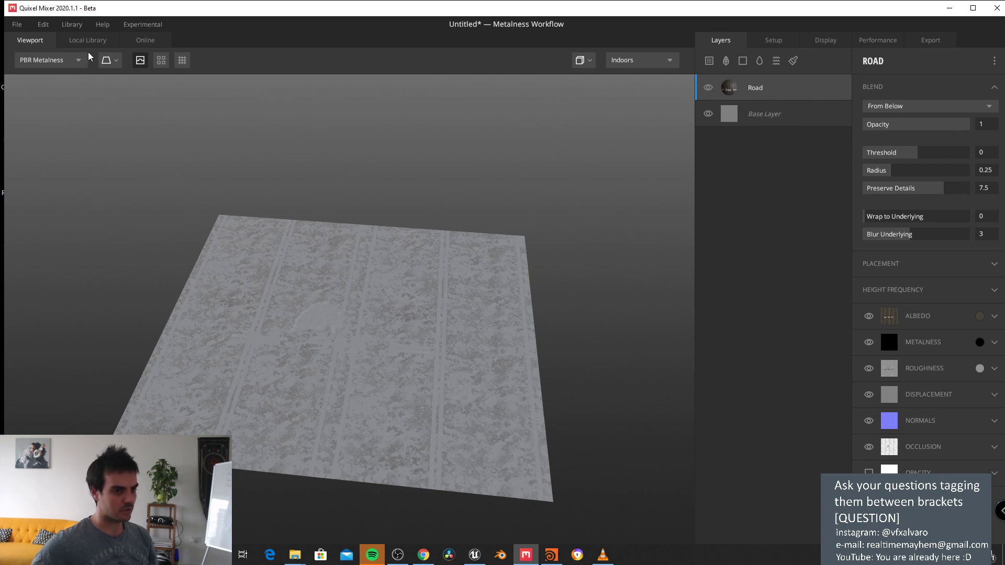
pyautogui.click(708, 114)
pyautogui.scroll(5, 409, 273)
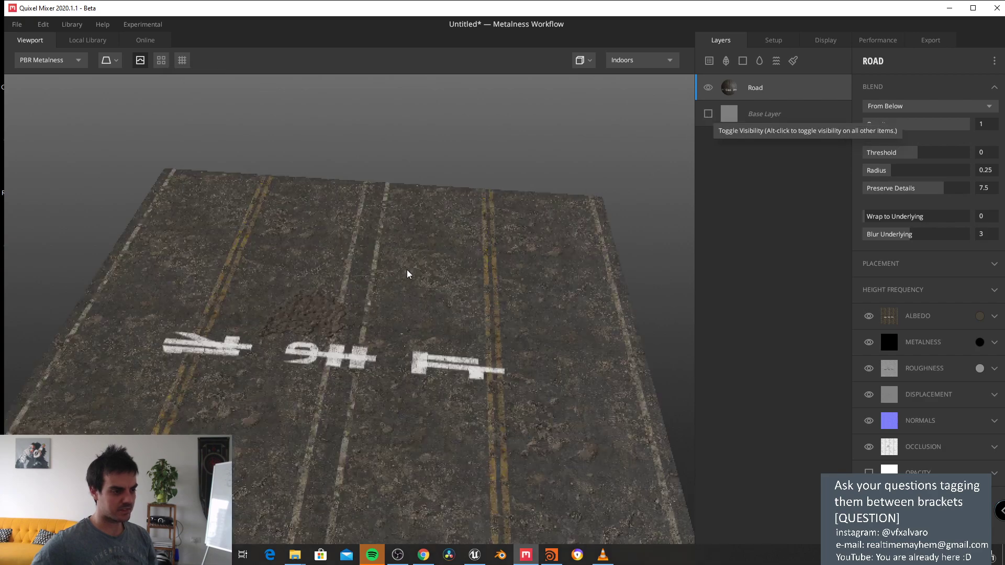
pyautogui.moveTo(409, 273); pyautogui.dragTo(395, 178)
pyautogui.scroll(5, 407, 267)
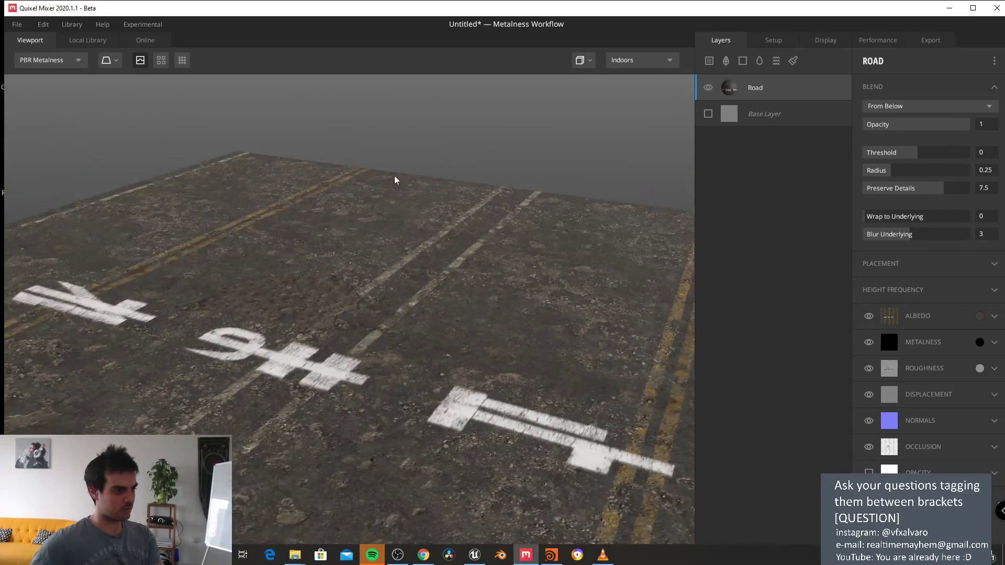
# Step: Delete the Road layer and browse the Local Library's Concrete and Ground materials
pyautogui.press('Delete')
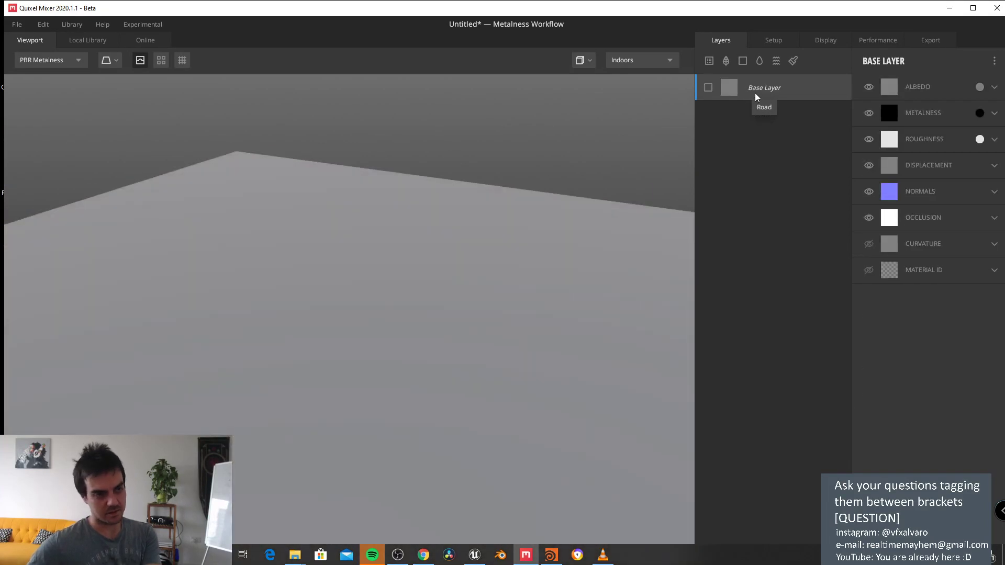
pyautogui.click(93, 41)
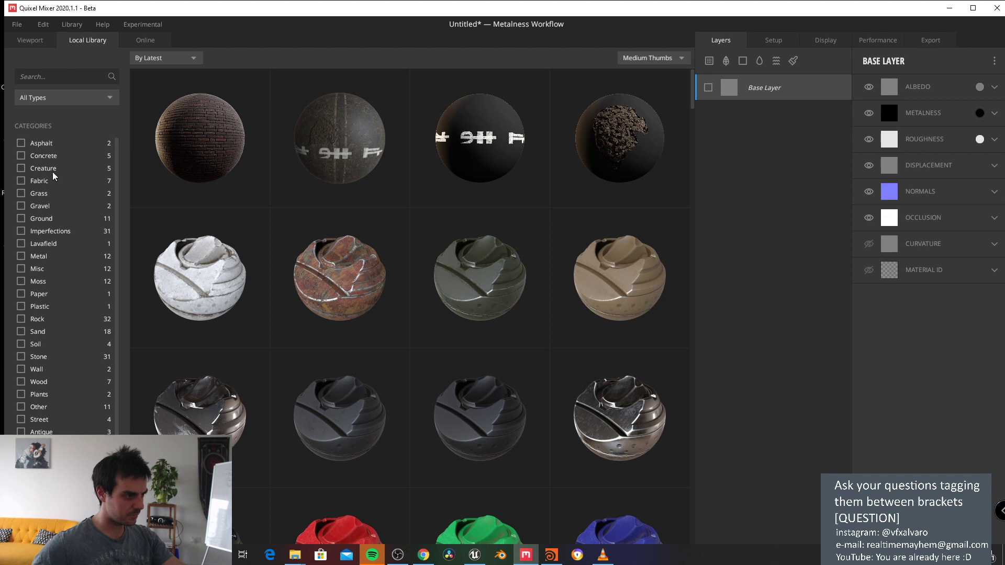
pyautogui.click(22, 156)
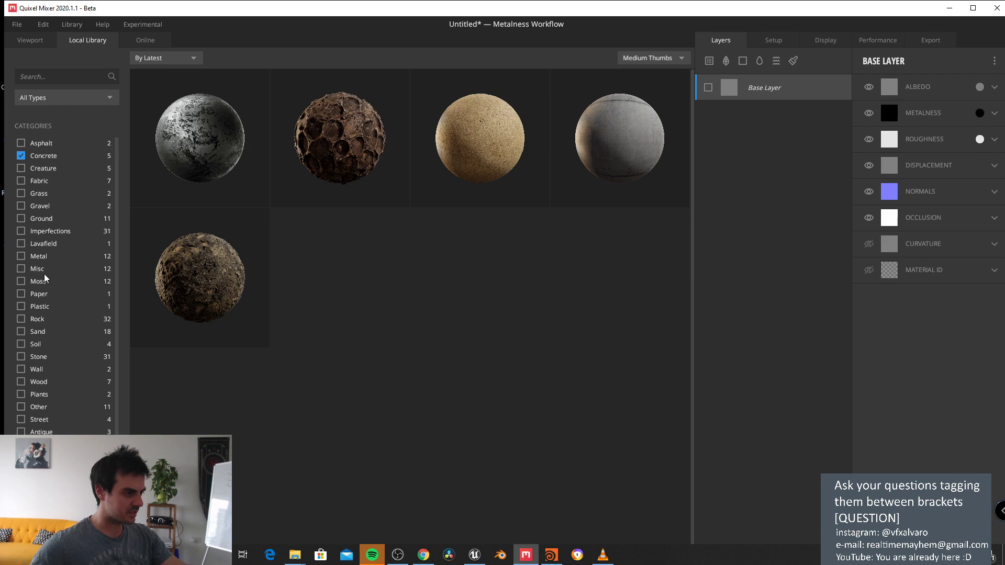
pyautogui.click(21, 157)
pyautogui.click(21, 219)
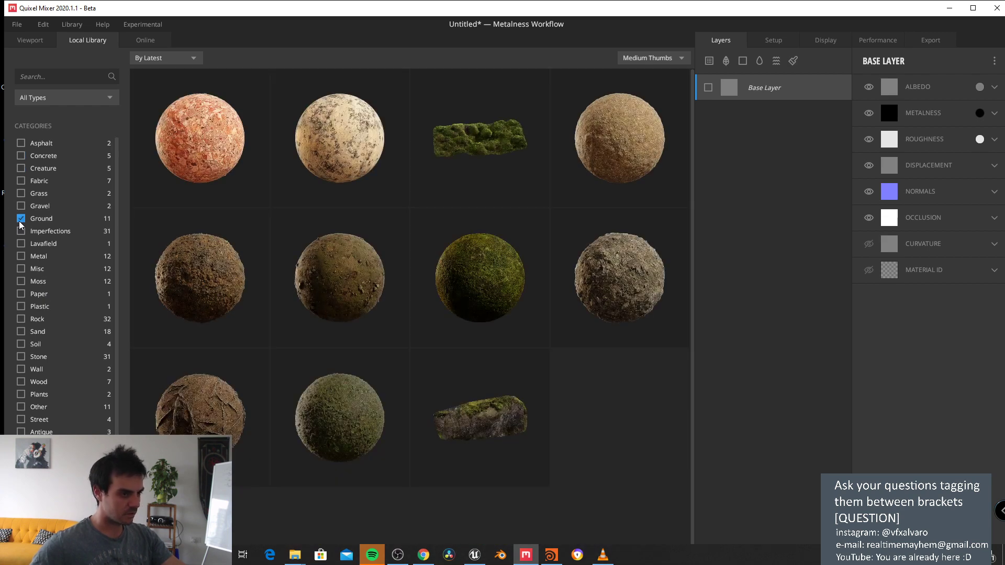
pyautogui.click(21, 219)
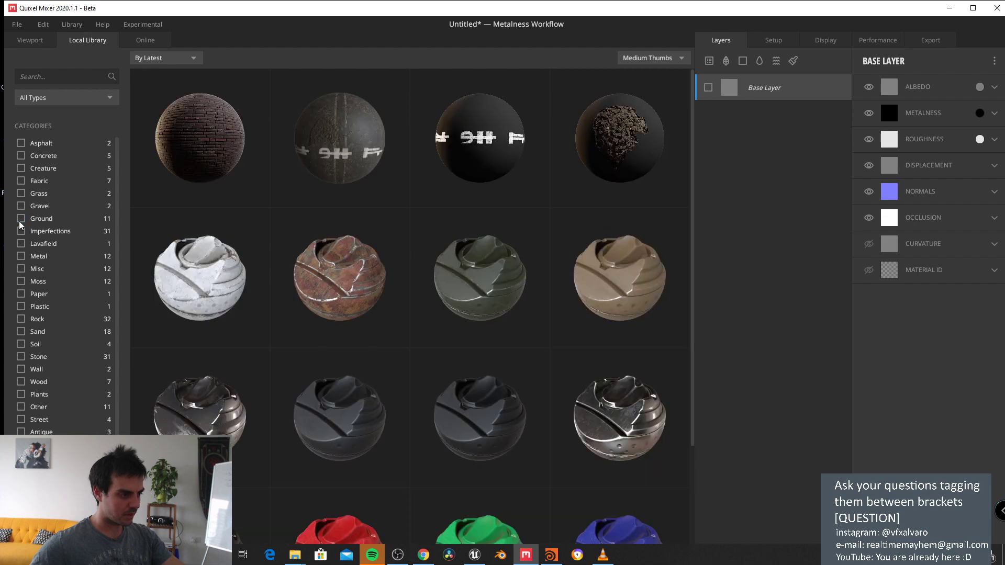
# Step: Filter the library to Asphalt and add DESTROYED AMERICAN ROAD 2X2 M as a layer
pyautogui.click(22, 268)
pyautogui.click(21, 269)
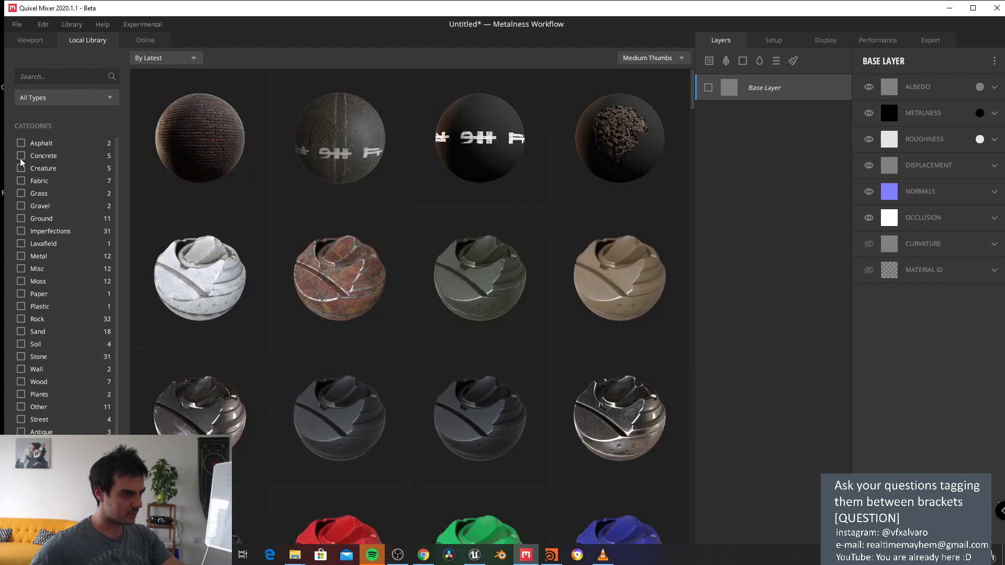
pyautogui.click(21, 143)
pyautogui.click(21, 143)
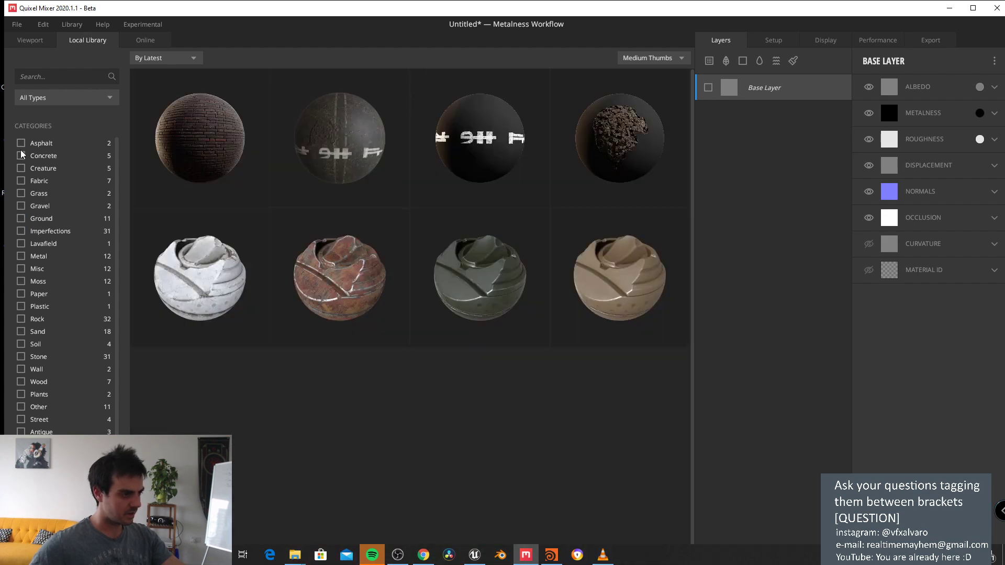
pyautogui.click(21, 143)
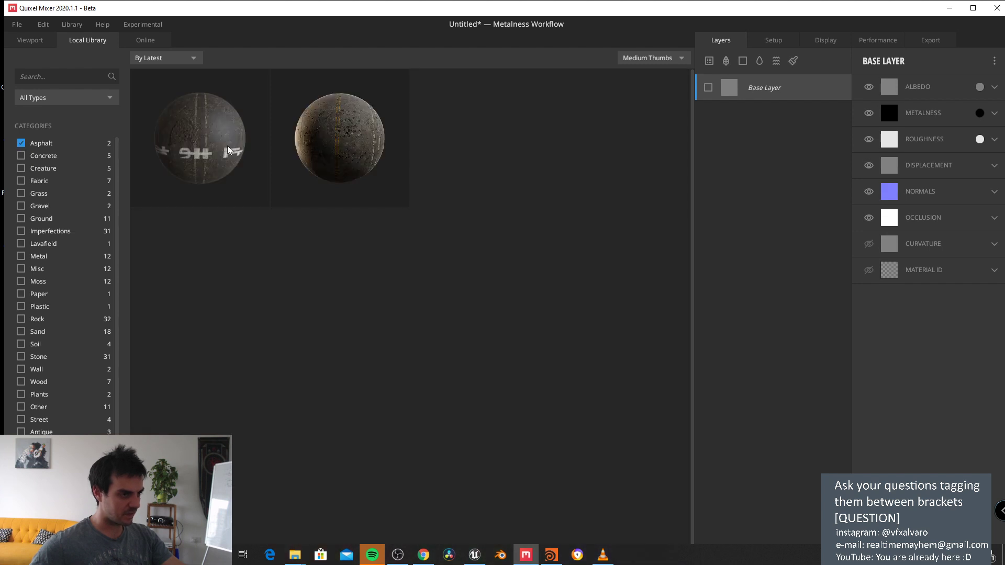
pyautogui.click(333, 139)
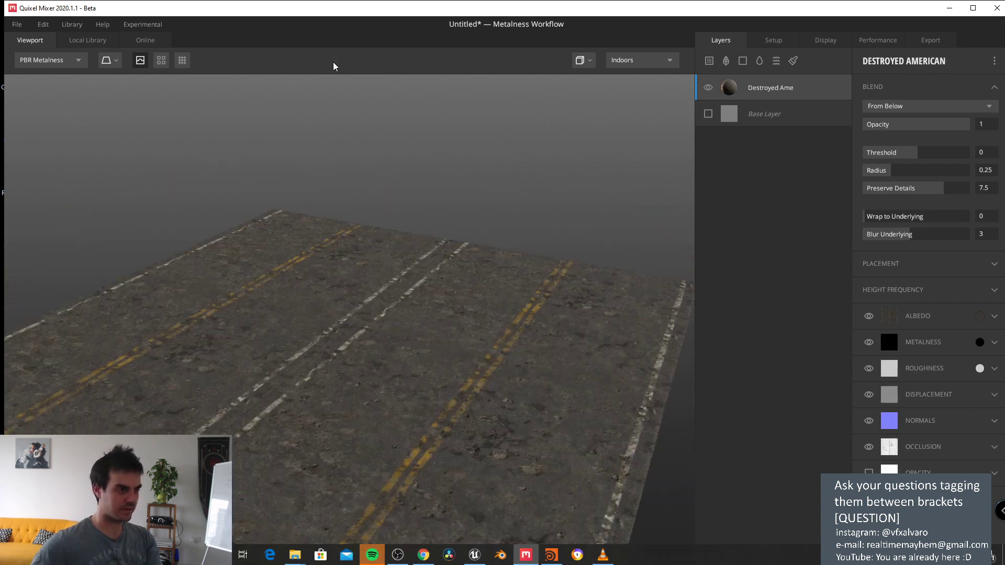
# Step: Add the Icelandic Gravel material from the Rock filter as a new layer
pyautogui.click(87, 41)
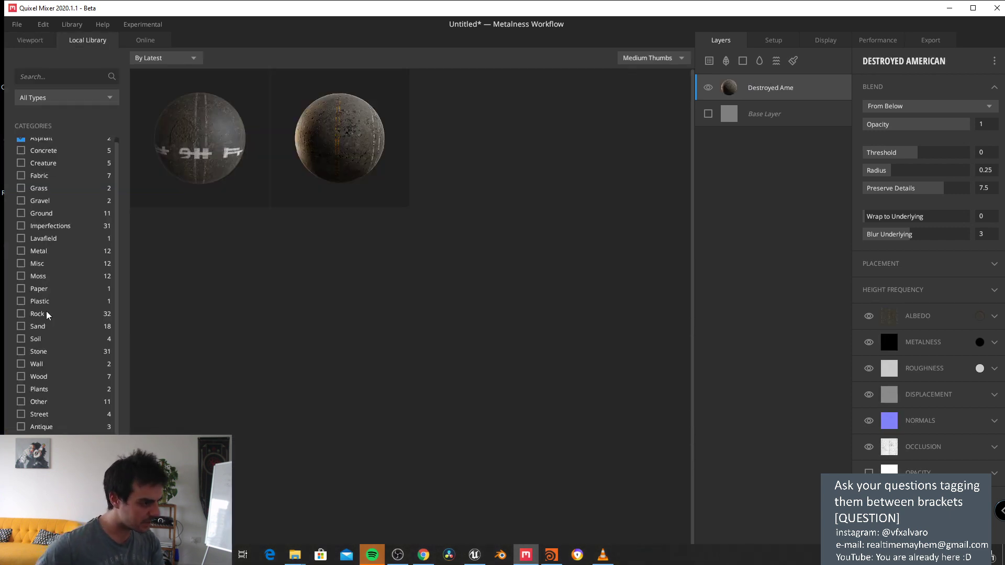
pyautogui.click(21, 314)
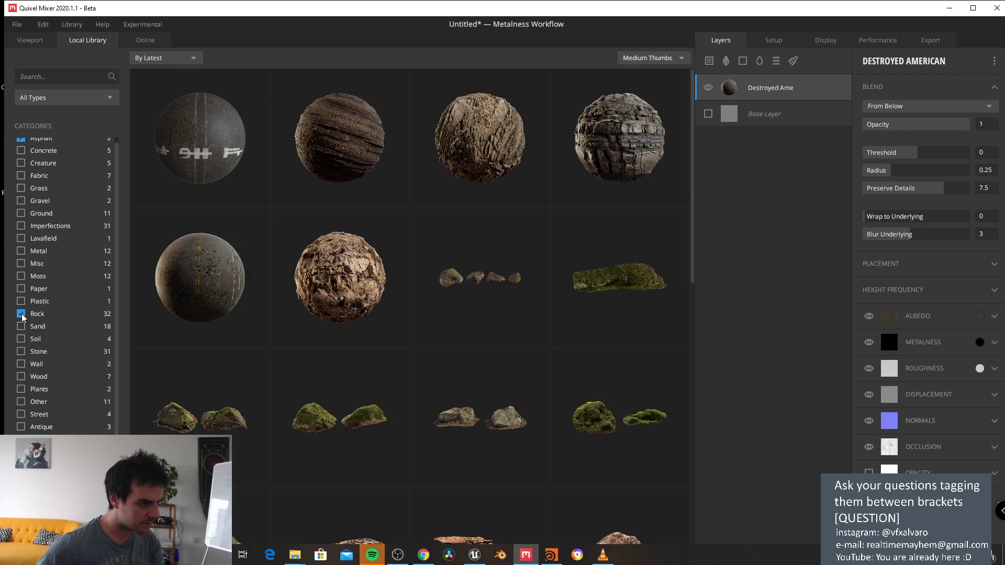
pyautogui.scroll(-4, 358, 256)
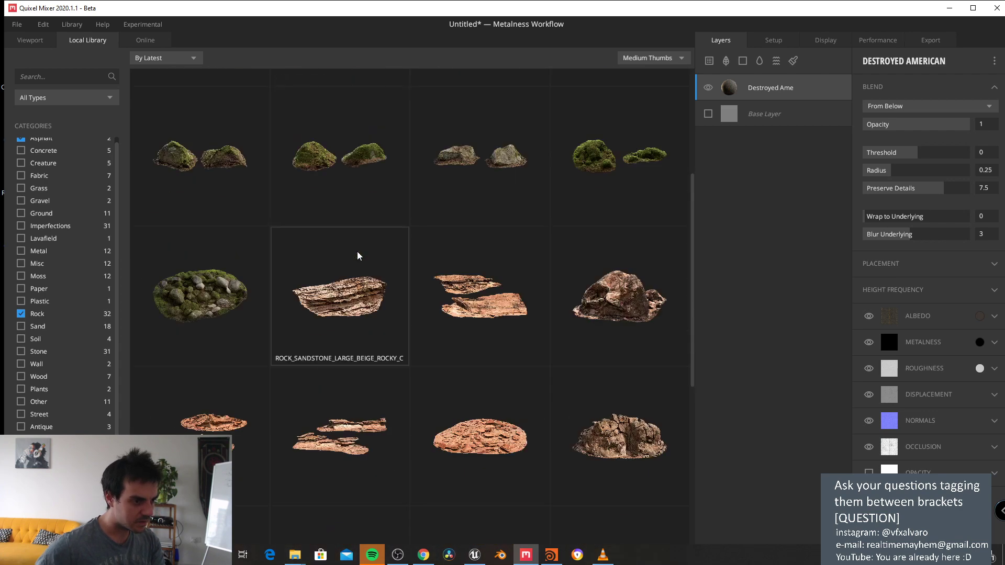
pyautogui.scroll(-6, 358, 256)
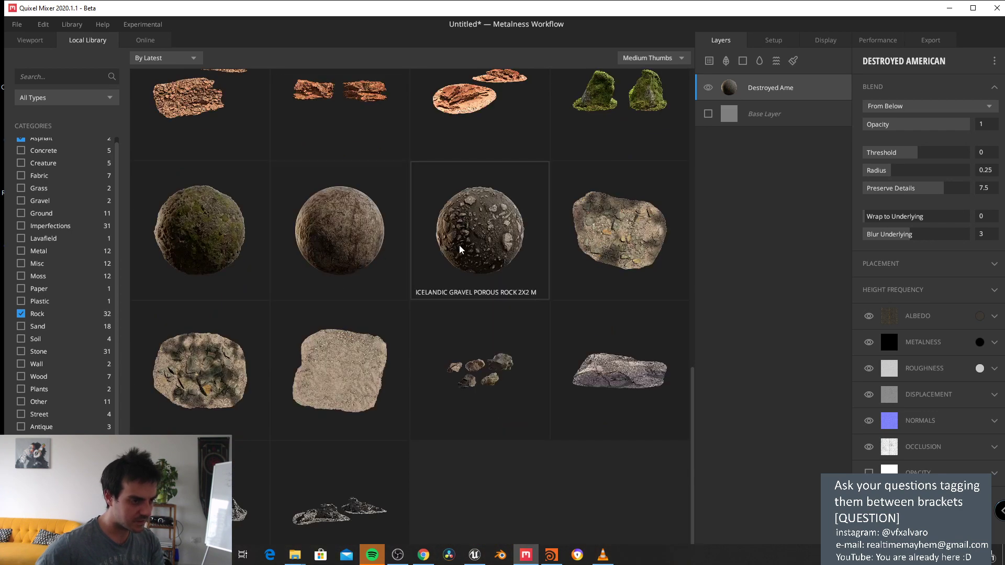
pyautogui.doubleClick(473, 246)
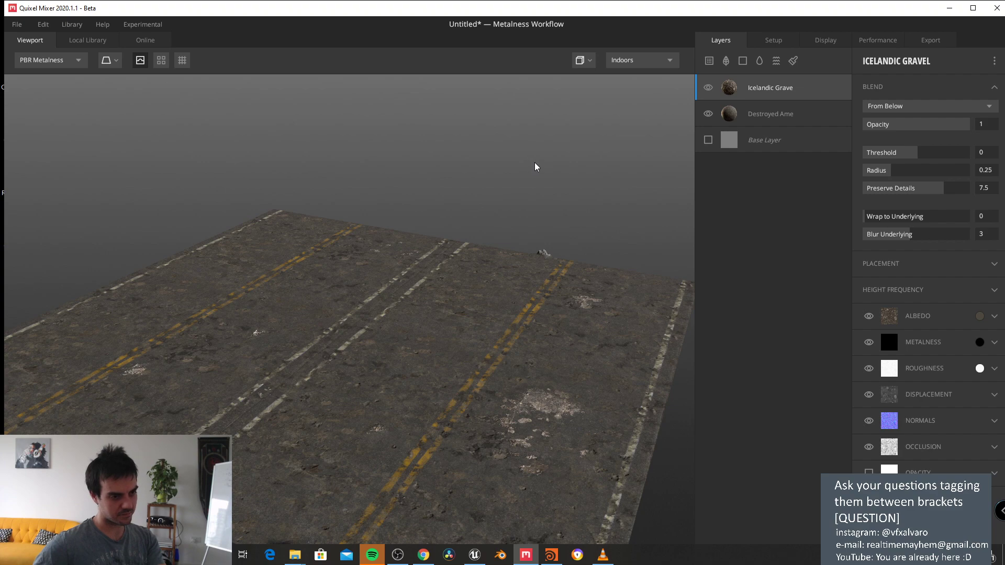
# Step: Raise the gravel layer's blend threshold to 0.239 and orbit closer to the road
pyautogui.moveTo(536, 164); pyautogui.dragTo(504, 189)
pyautogui.scroll(5, 498, 238)
pyautogui.moveTo(498, 237); pyautogui.dragTo(410, 191)
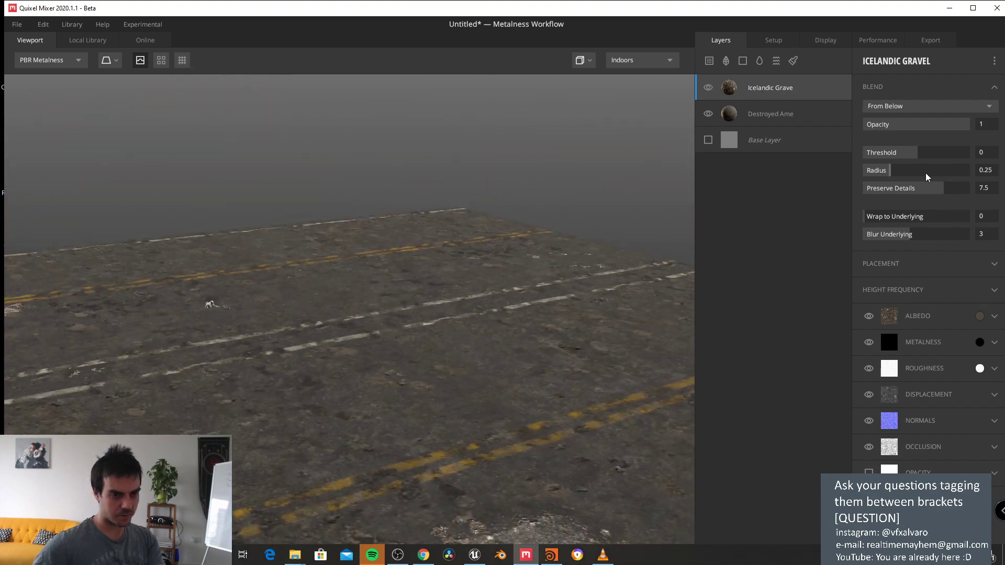
pyautogui.click(923, 153)
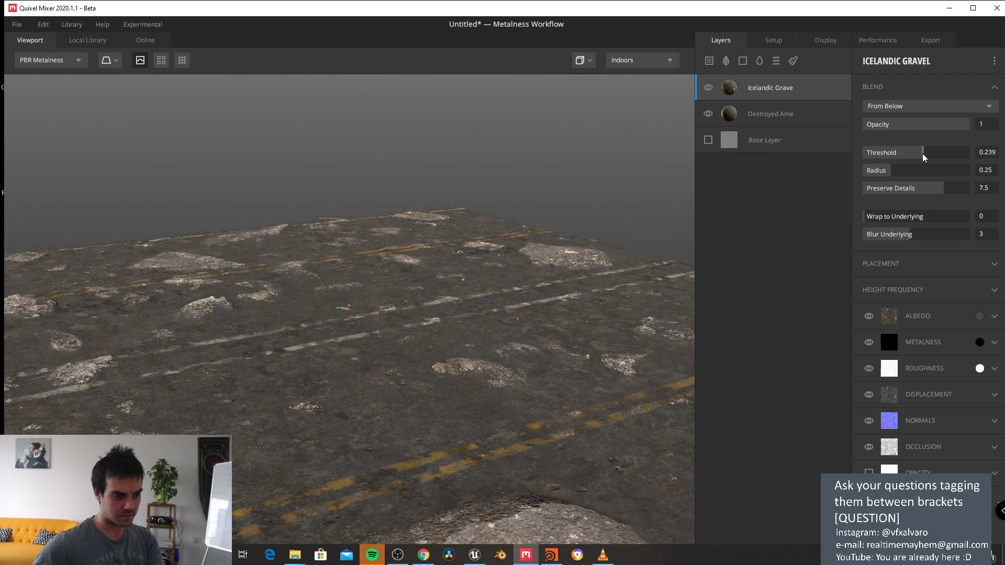
pyautogui.click(921, 152)
pyautogui.moveTo(330, 235); pyautogui.dragTo(375, 231)
# Step: Preview the road under the Pisa and then Flourescent lighting environments
pyautogui.click(654, 62)
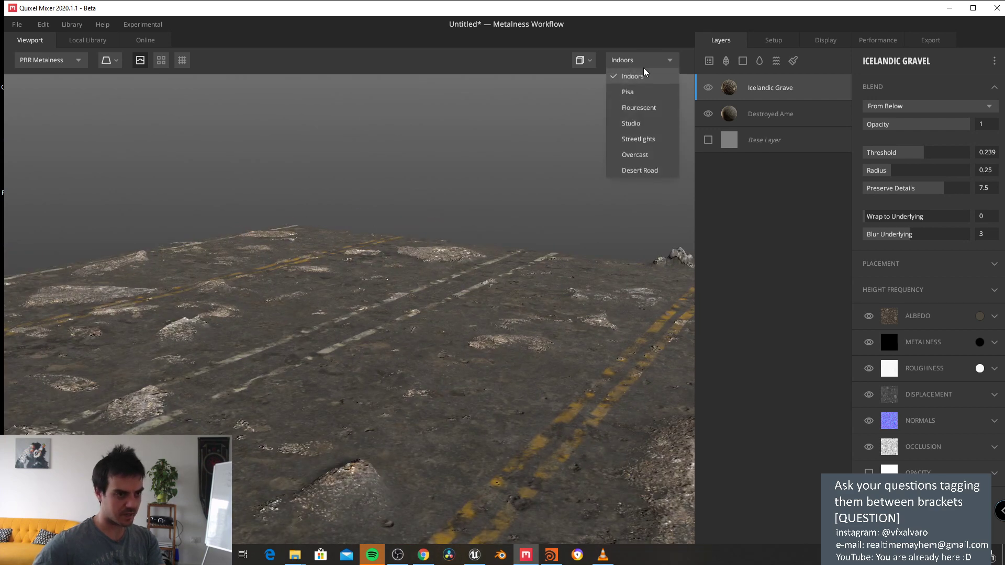
pyautogui.click(636, 93)
pyautogui.click(642, 62)
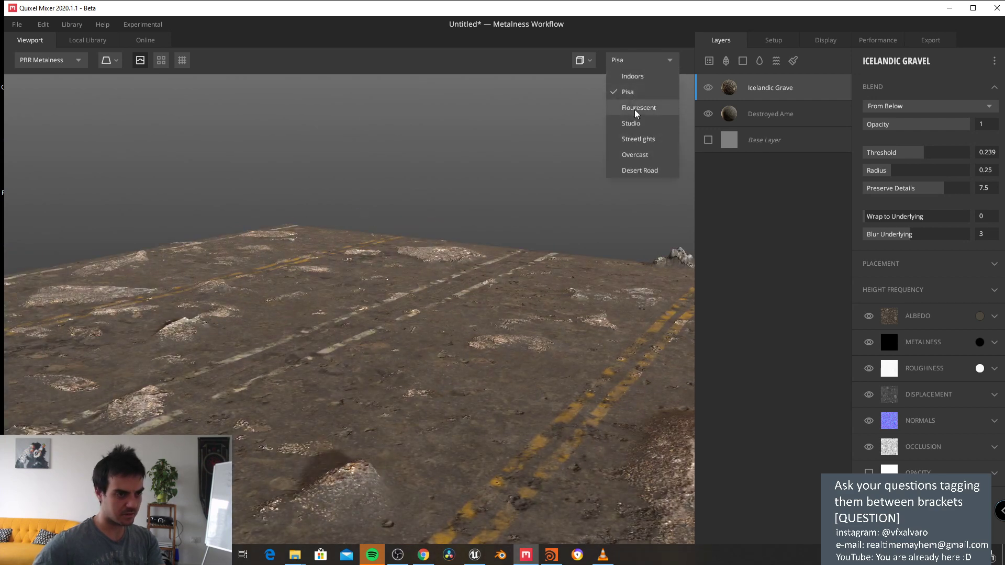
pyautogui.click(635, 107)
# Step: Set the display background to Skybox and orbit around the environment
pyautogui.click(834, 42)
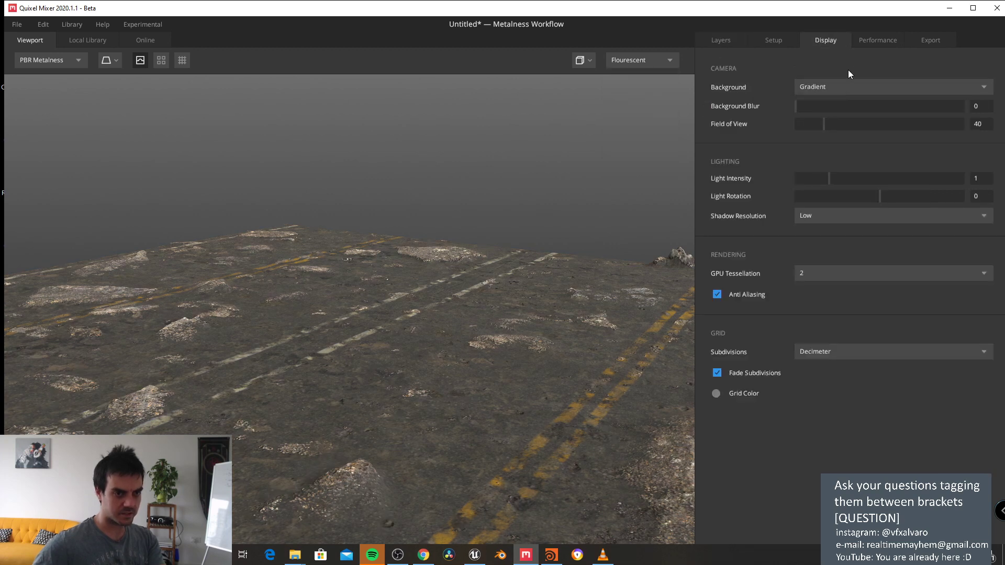
pyautogui.click(862, 42)
pyautogui.click(833, 42)
pyautogui.click(828, 87)
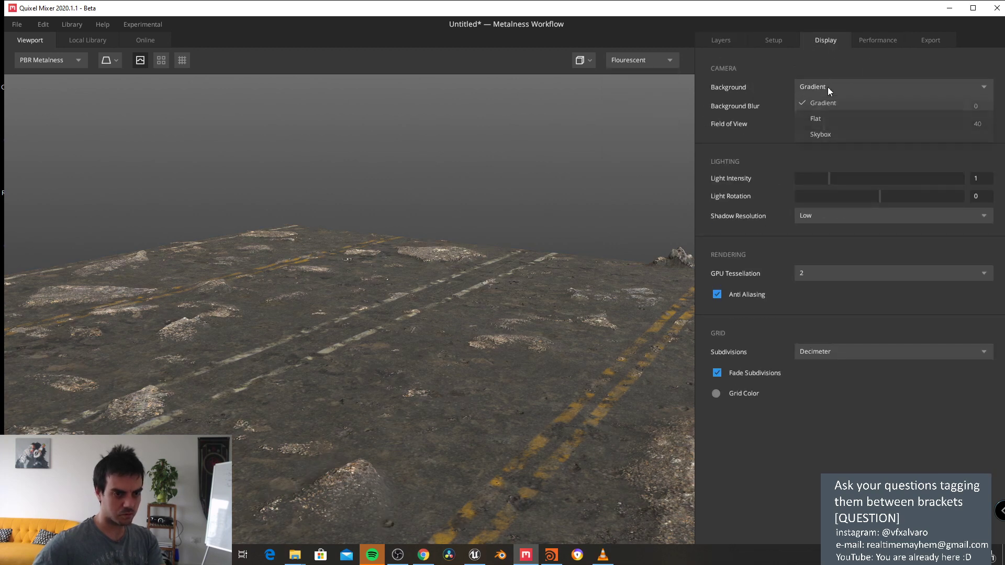
pyautogui.click(820, 134)
pyautogui.moveTo(675, 167); pyautogui.dragTo(384, 176)
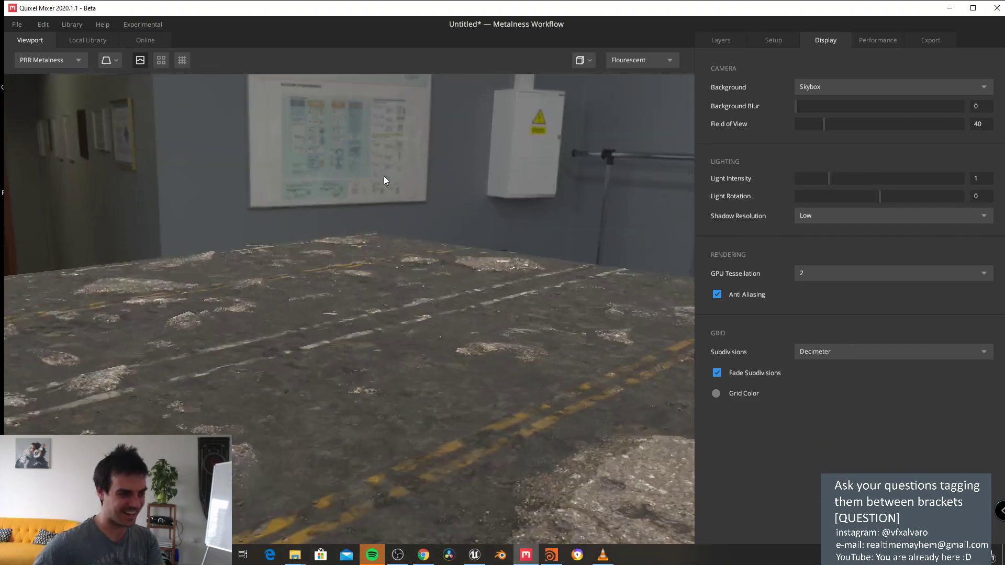
# Step: Try the Studio and Pisa environments, orbiting toward the street facade and sky
pyautogui.click(629, 60)
pyautogui.click(642, 124)
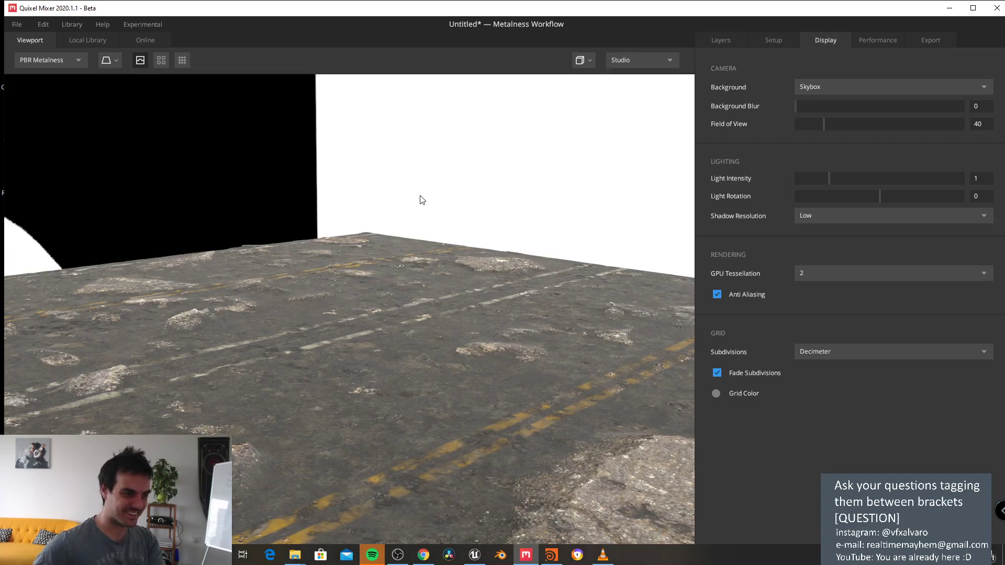
pyautogui.click(655, 59)
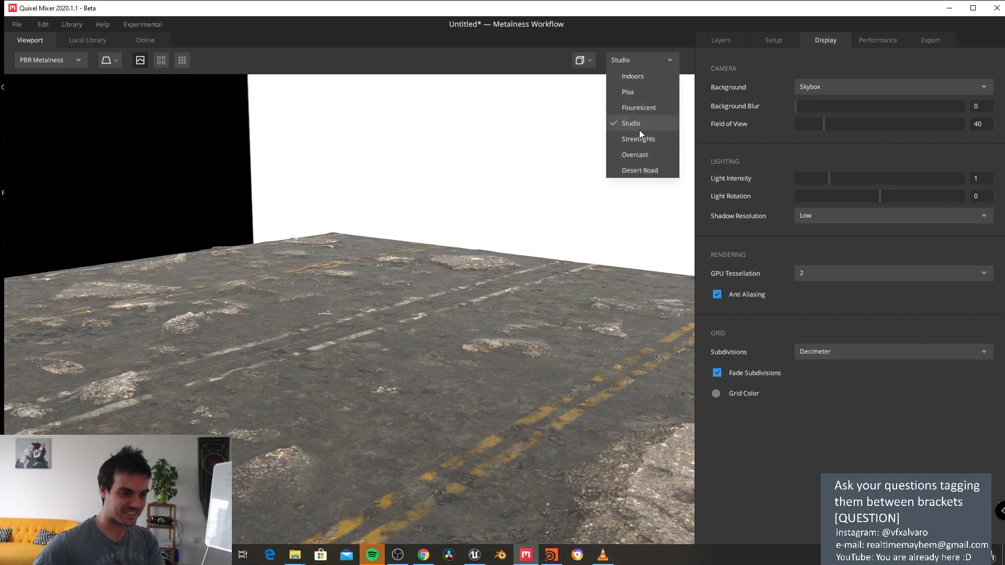
pyautogui.click(636, 93)
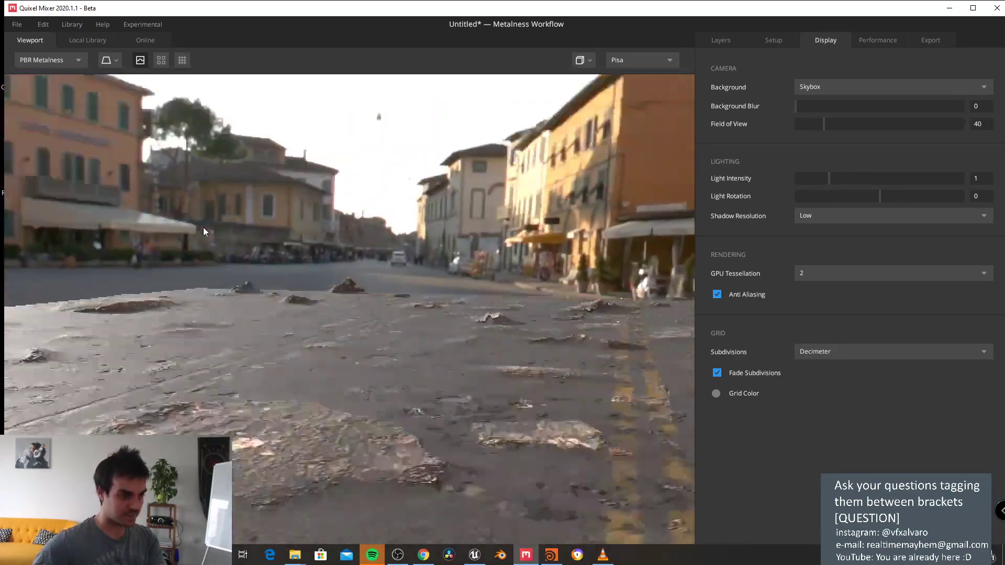
pyautogui.moveTo(203, 232); pyautogui.dragTo(482, 257)
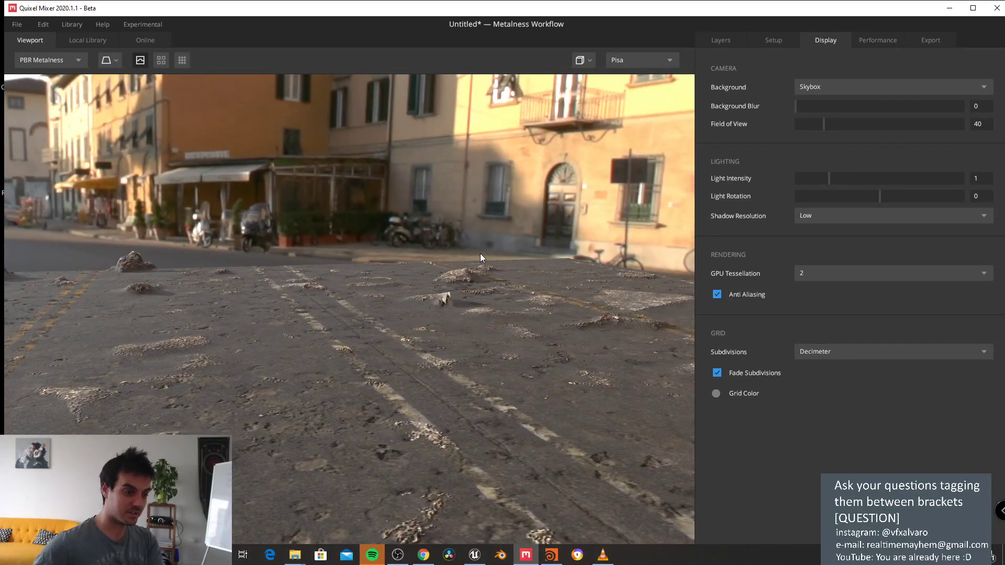
pyautogui.moveTo(479, 253); pyautogui.dragTo(355, 272)
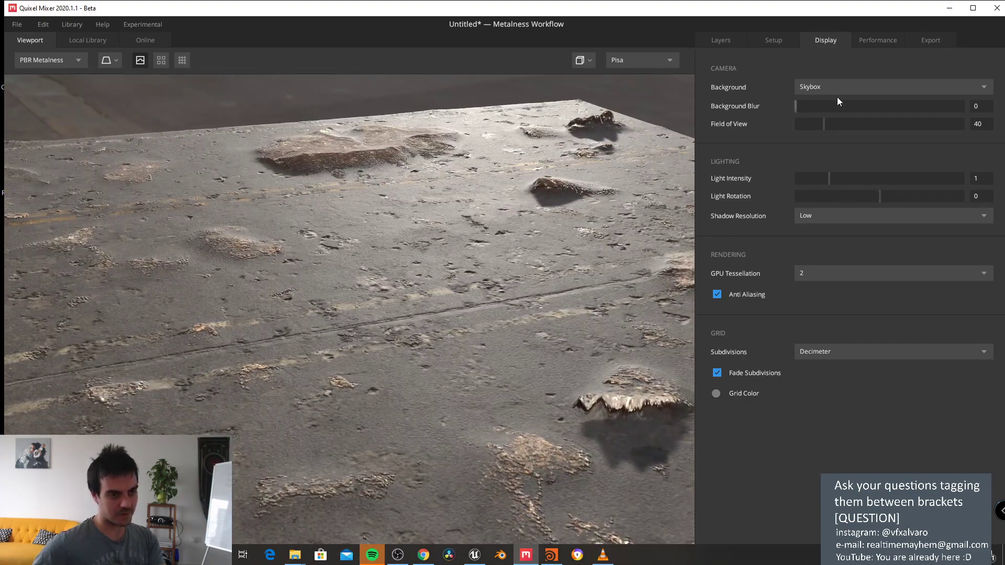
# Step: Switch the environment to Flourescent, then Desert Road, and show the Performance settings
pyautogui.click(645, 60)
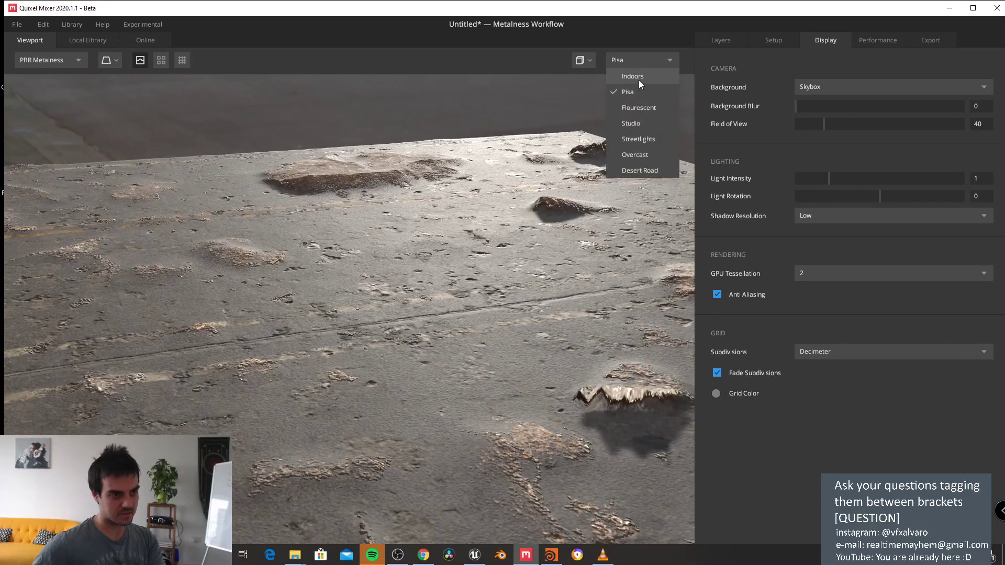
pyautogui.click(639, 106)
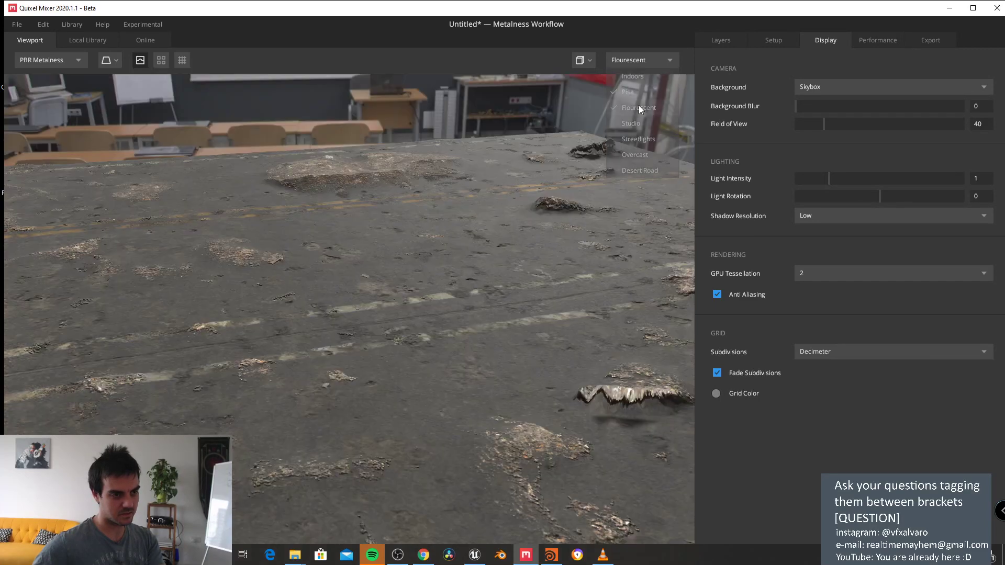
pyautogui.click(643, 59)
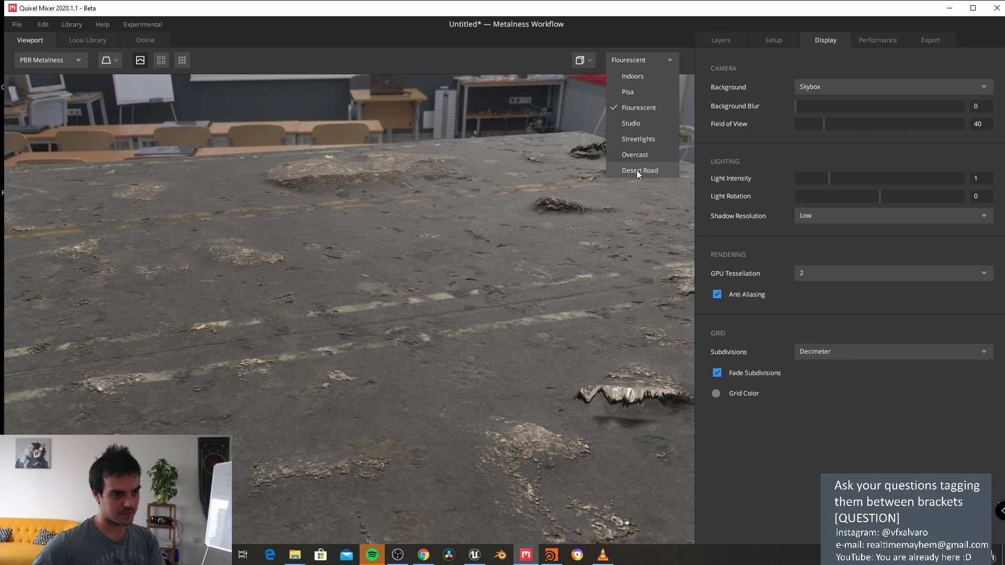
pyautogui.click(636, 171)
pyautogui.moveTo(404, 198); pyautogui.dragTo(311, 158)
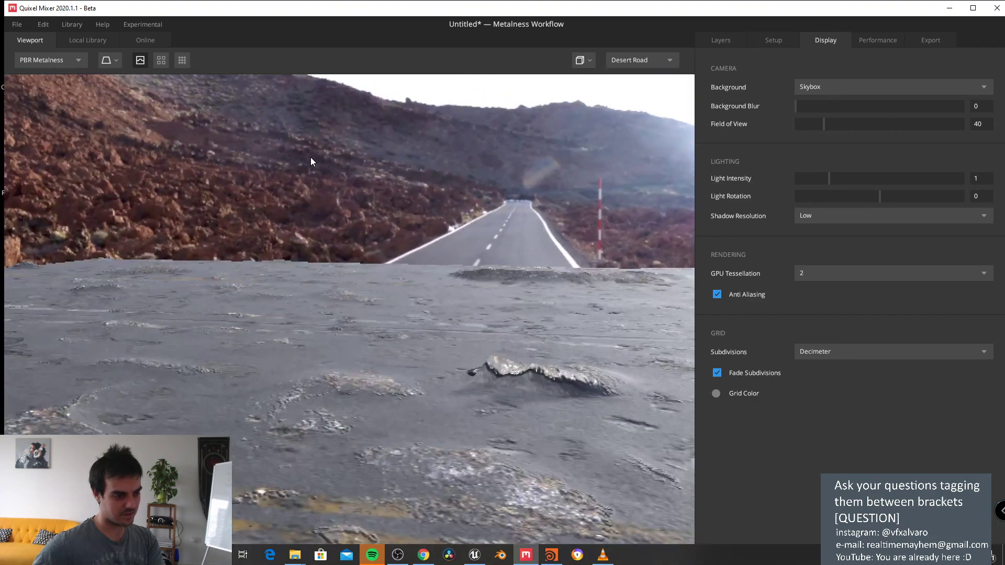
pyautogui.click(864, 44)
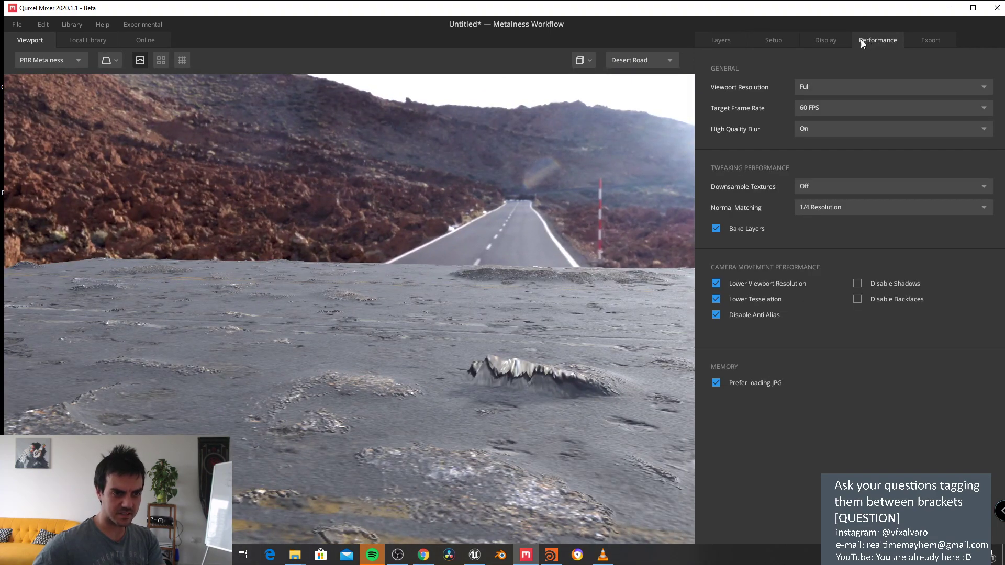
# Step: Change the Setup tab's working resolution from 2048 px to 4096 px
pyautogui.click(774, 42)
pyautogui.click(804, 90)
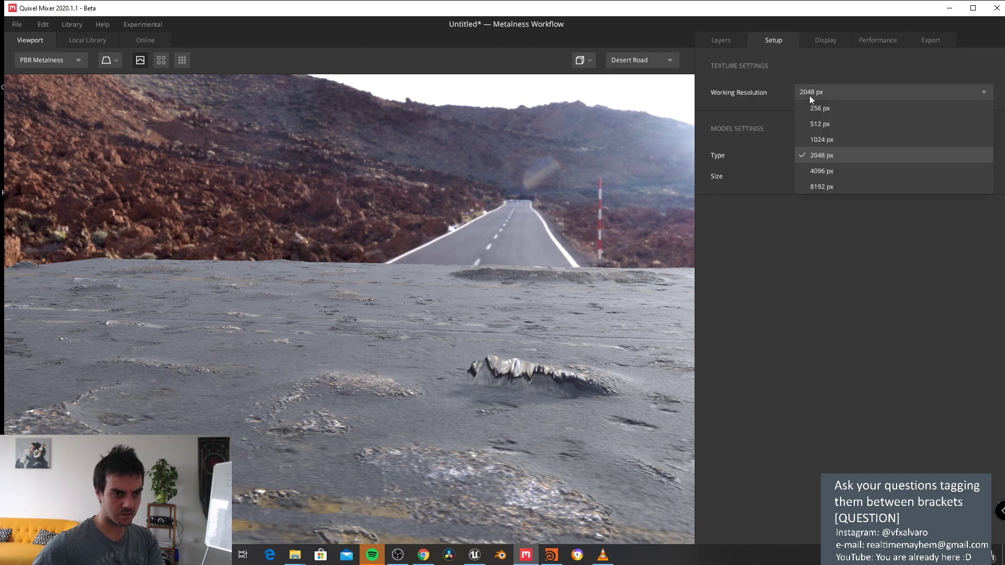
pyautogui.click(829, 171)
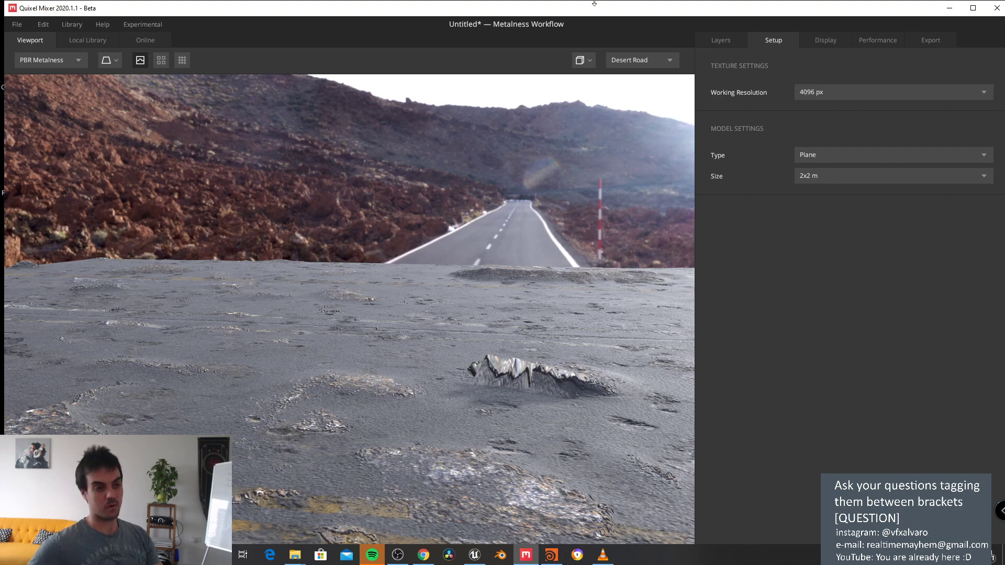
pyautogui.click(17, 26)
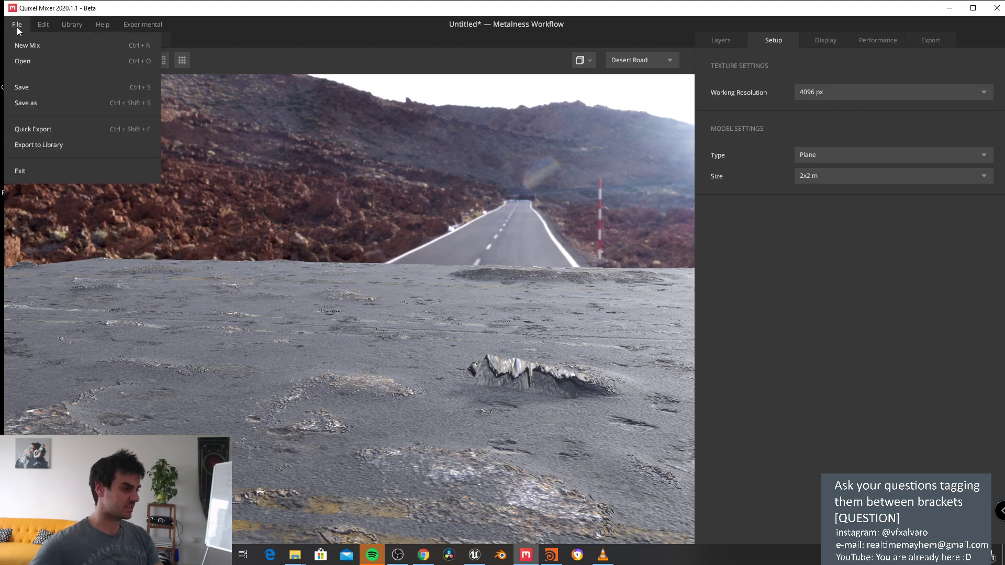
# Step: Switch to Houdini and pan the node network over to attribvop1
pyautogui.click(551, 555)
pyautogui.moveTo(828, 362); pyautogui.dragTo(818, 454, button='middle')
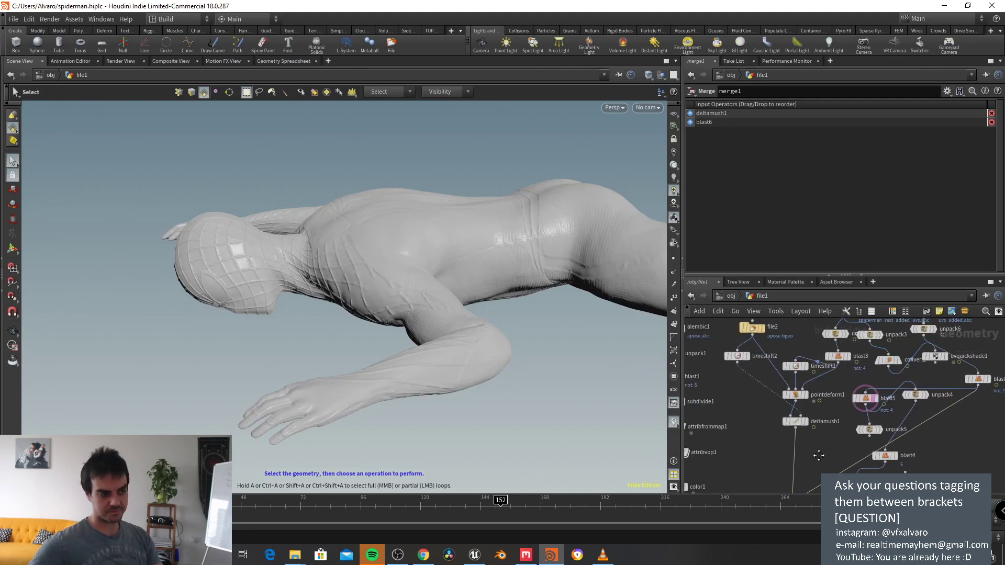
pyautogui.scroll(2, 818, 451)
pyautogui.moveTo(747, 396); pyautogui.dragTo(939, 469, button='middle')
pyautogui.moveTo(873, 457); pyautogui.dragTo(877, 406, button='middle')
pyautogui.scroll(1, 836, 438)
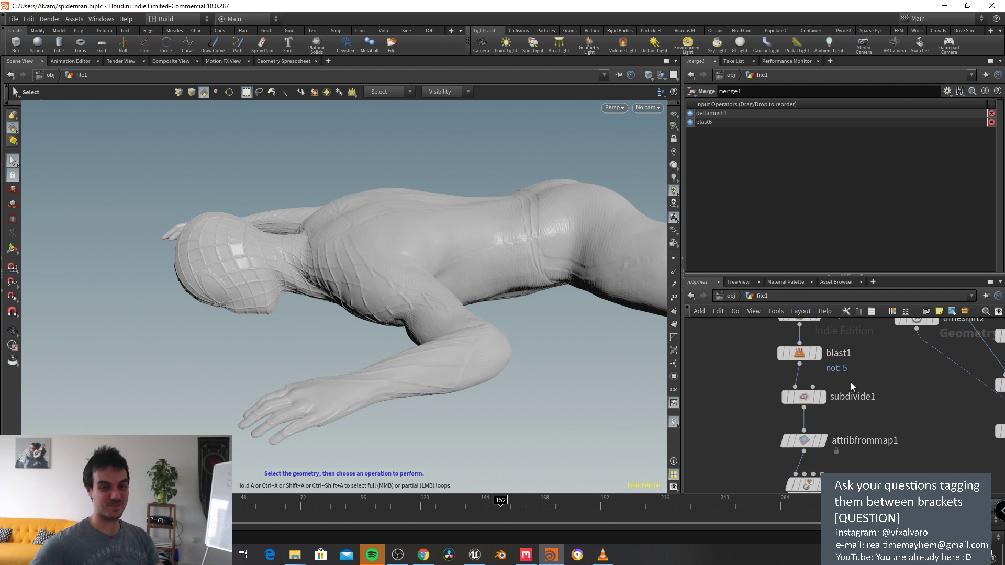
pyautogui.moveTo(849, 382); pyautogui.dragTo(859, 429, button='middle')
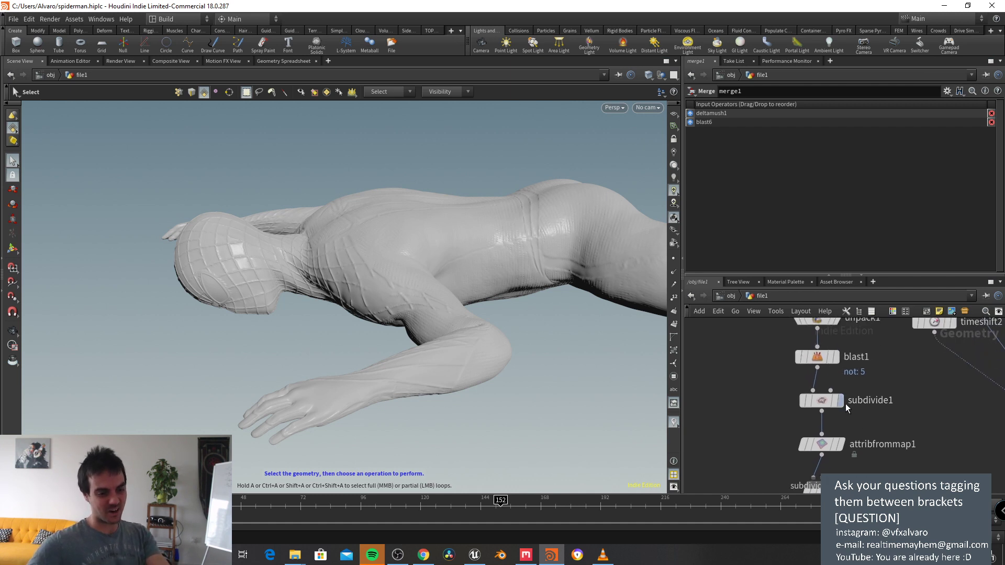
# Step: Inspect subdivide1 in wireframe, then display and select attribvop1's textured result
pyautogui.click(822, 403)
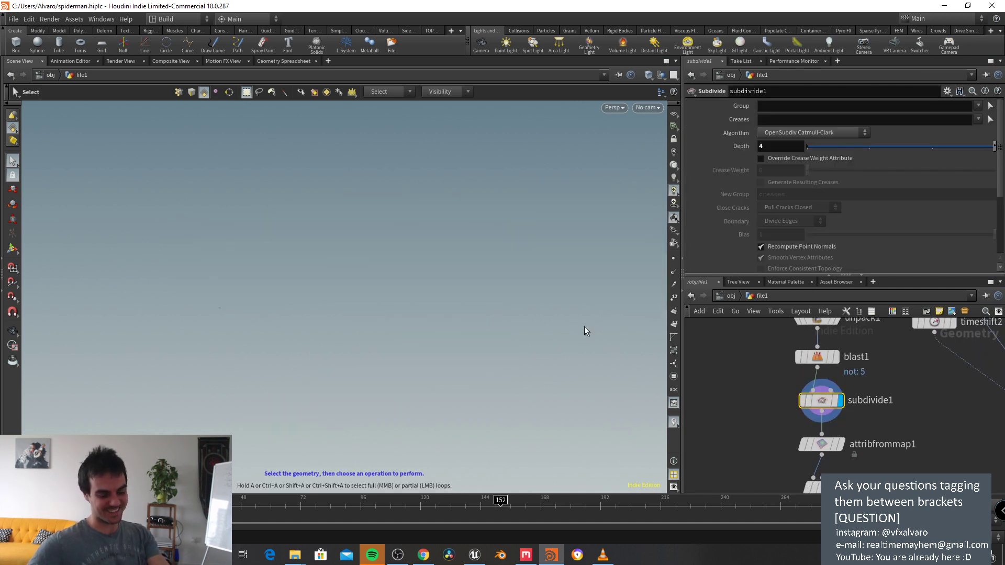
pyautogui.press('w')
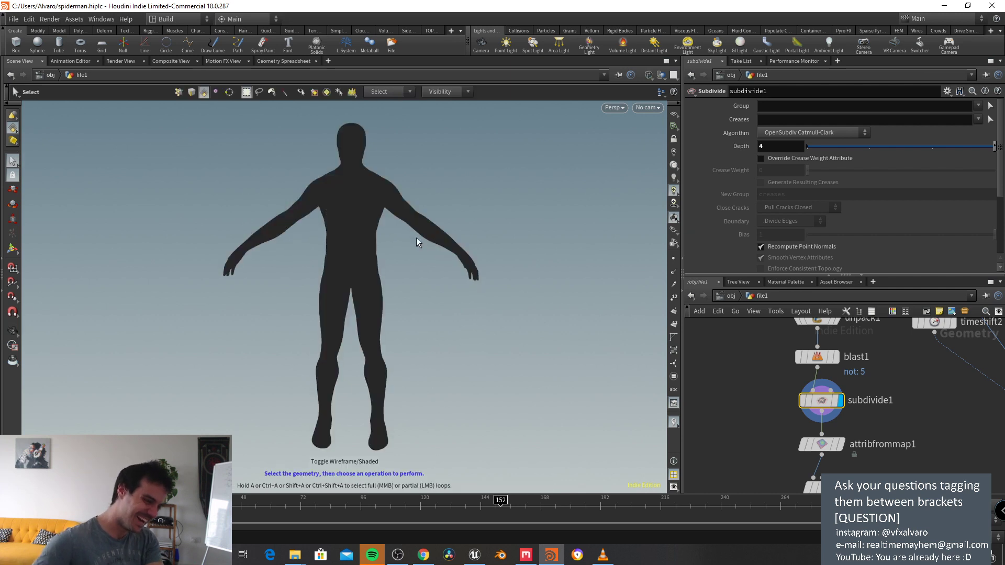
pyautogui.scroll(3, 417, 236)
pyautogui.moveTo(859, 448); pyautogui.dragTo(860, 358, button='middle')
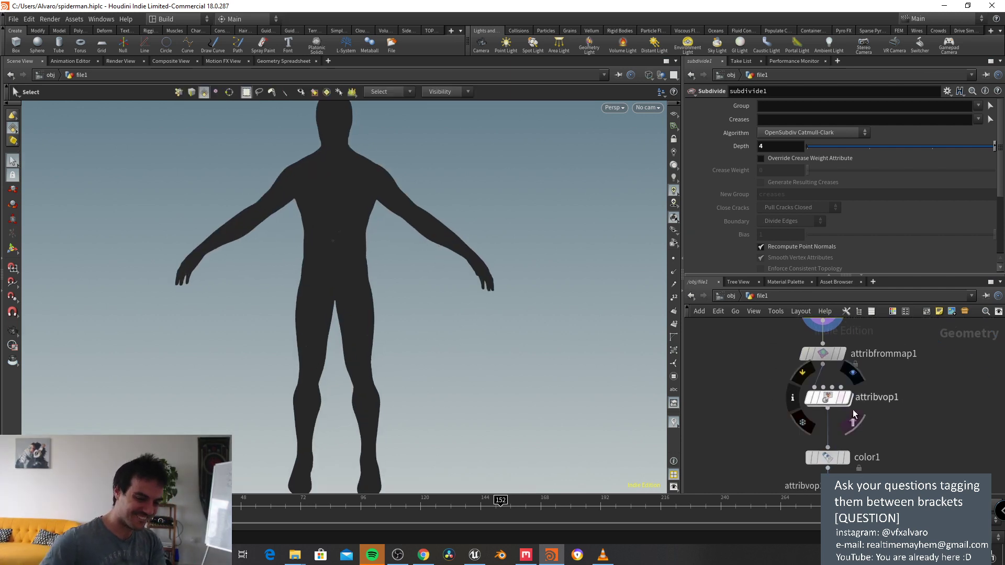
pyautogui.click(853, 421)
pyautogui.click(827, 397)
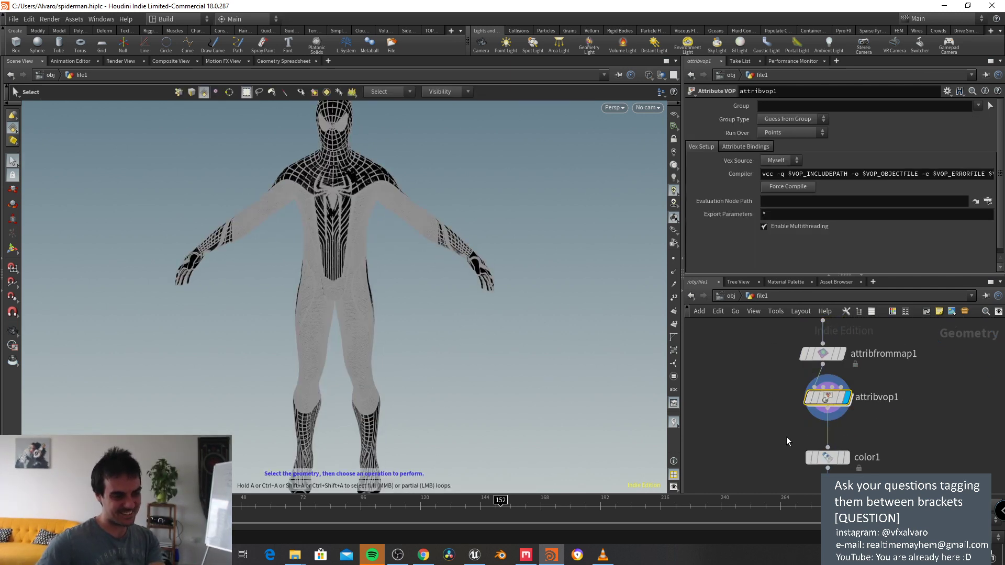
# Step: Display and select polyreduce1 to show the body reduced to 50% polygons
pyautogui.moveTo(788, 441); pyautogui.dragTo(768, 372, button='middle')
pyautogui.moveTo(809, 439)
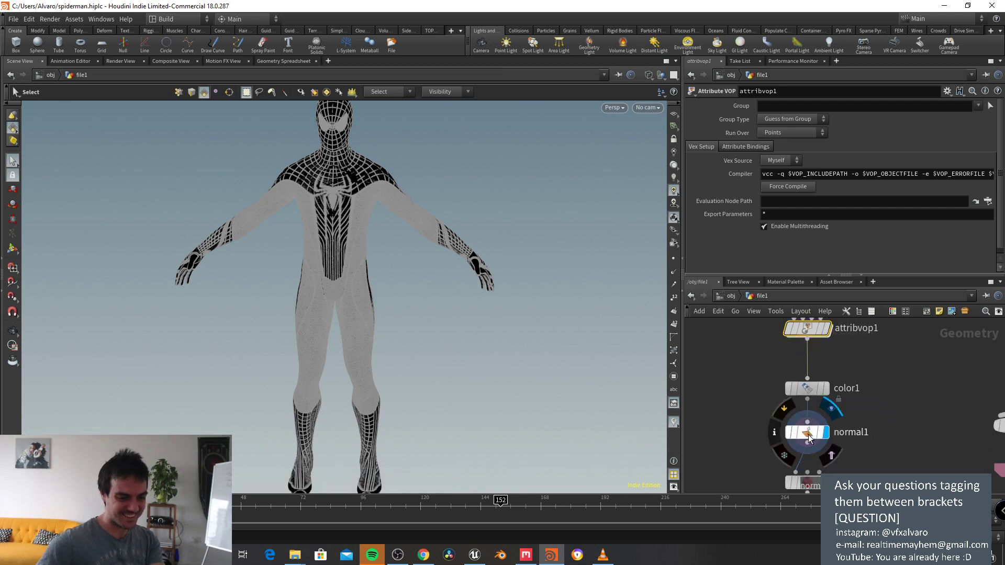
pyautogui.moveTo(810, 439); pyautogui.dragTo(814, 390, button='middle')
pyautogui.click(830, 435)
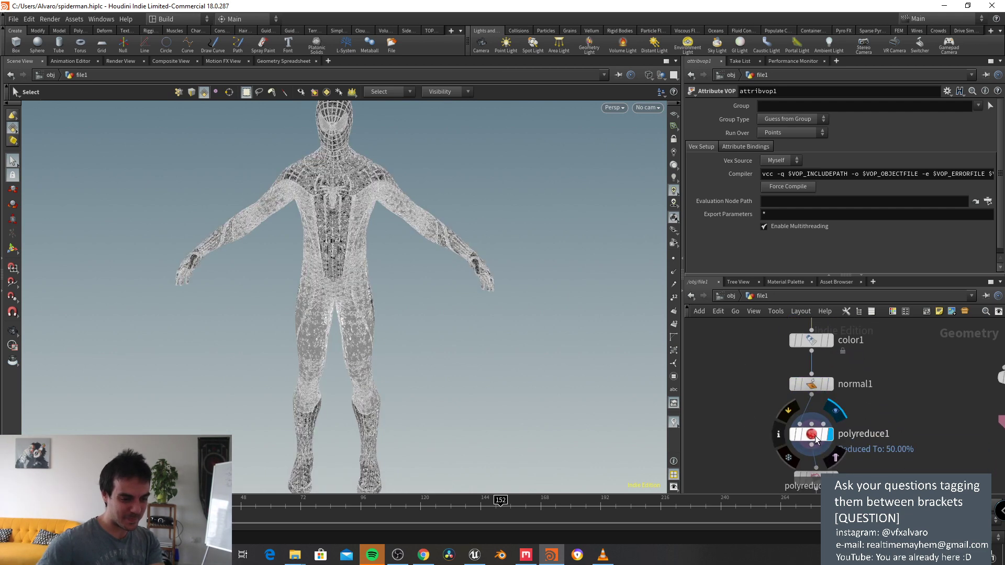
pyautogui.click(817, 435)
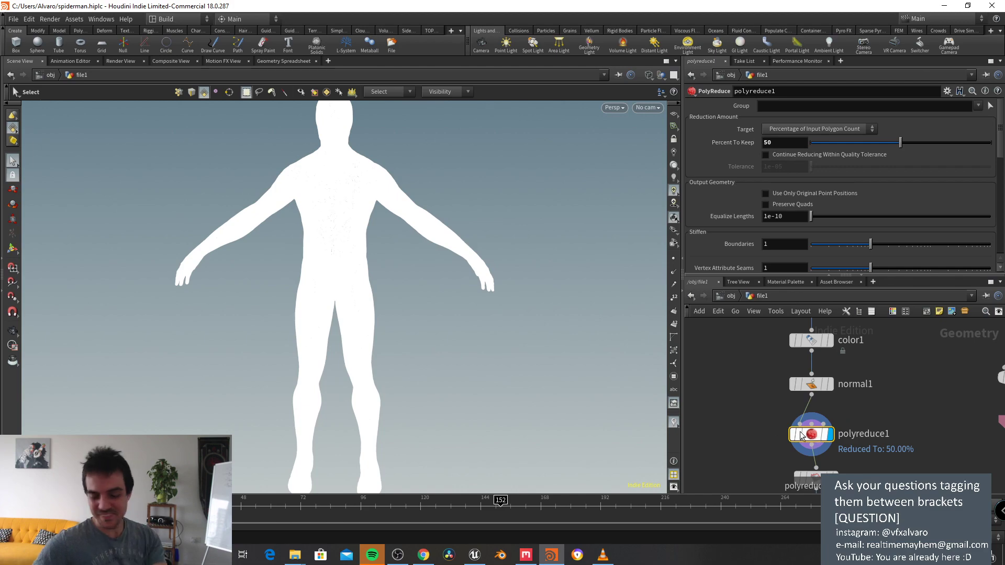
# Step: Zoom in on the torso, toggling between wireframe and shaded display
pyautogui.press('Escape')
pyautogui.scroll(5, 382, 280)
pyautogui.moveTo(378, 268)
pyautogui.mouseDown()
pyautogui.moveTo(404, 269)
pyautogui.moveTo(487, 321)
pyautogui.moveTo(511, 284)
pyautogui.mouseUp()
pyautogui.press('w')
pyautogui.scroll(4, 395, 258)
pyautogui.press('w')
pyautogui.scroll(5, 333, 277)
pyautogui.scroll(-6, 334, 277)
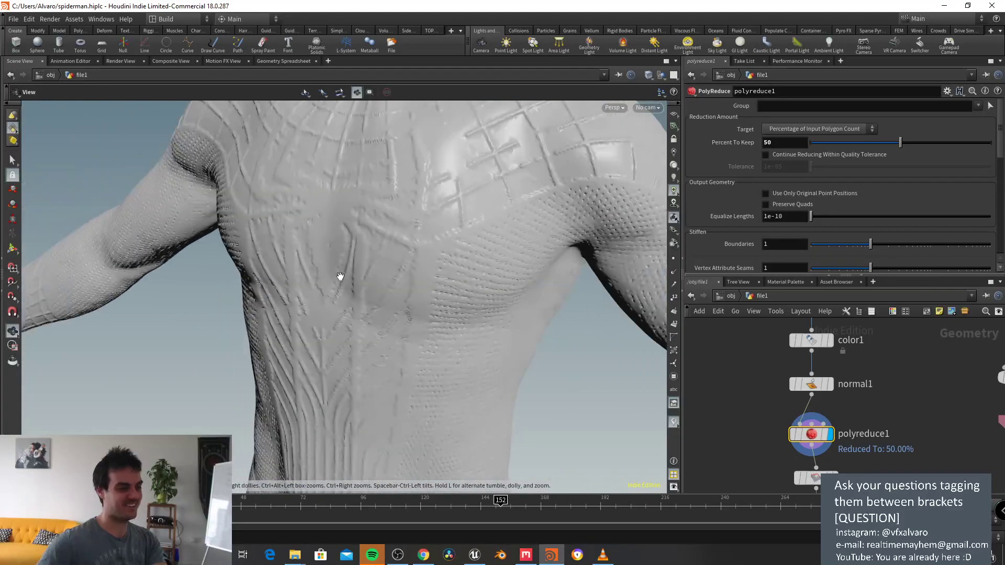
# Step: Make room beside polyreduce1 and search the Tab node menu for 'file'
pyautogui.press('s')
pyautogui.moveTo(815, 478)
pyautogui.moveTo(814, 478); pyautogui.dragTo(837, 440, button='middle')
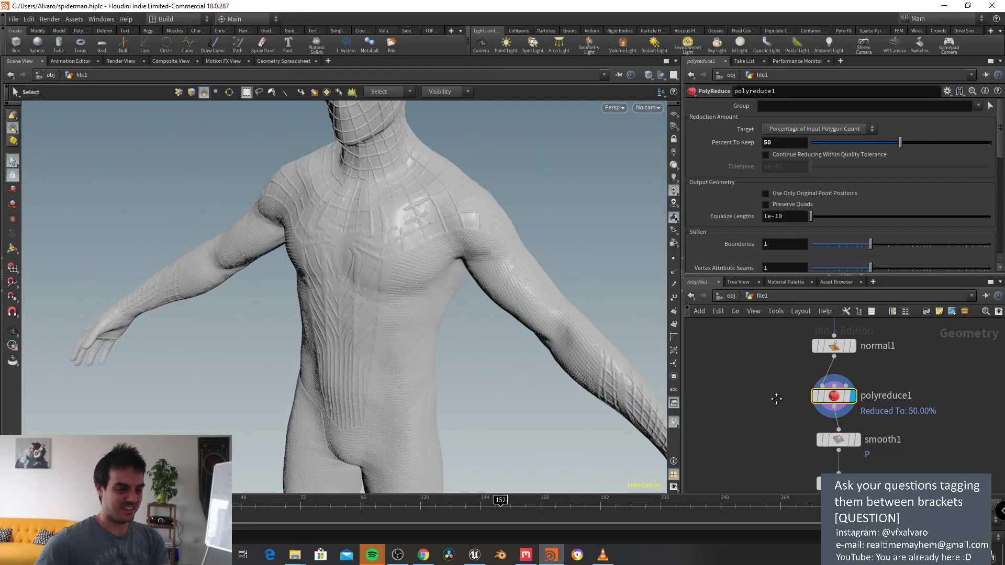
pyautogui.press('Tab')
pyautogui.write('file')
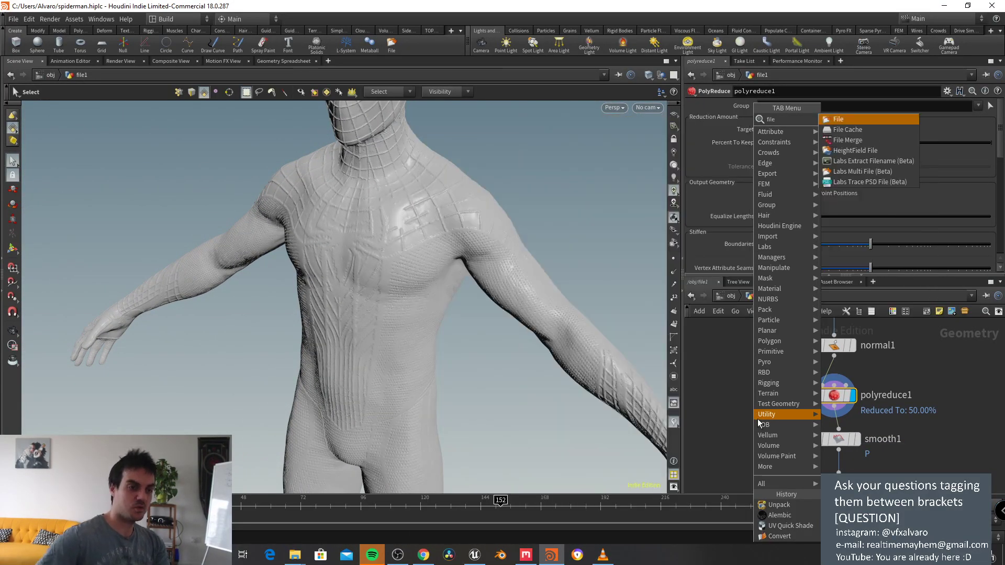
# Step: Place a file3 File node beside smooth1, browse the Desktop for geometry, then cancel
pyautogui.press('Return')
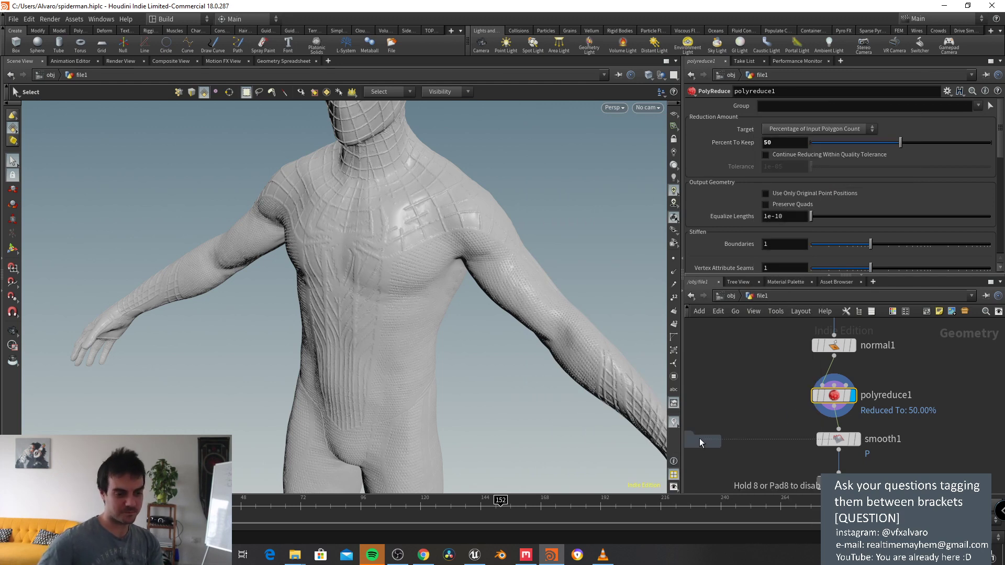
pyautogui.click(736, 445)
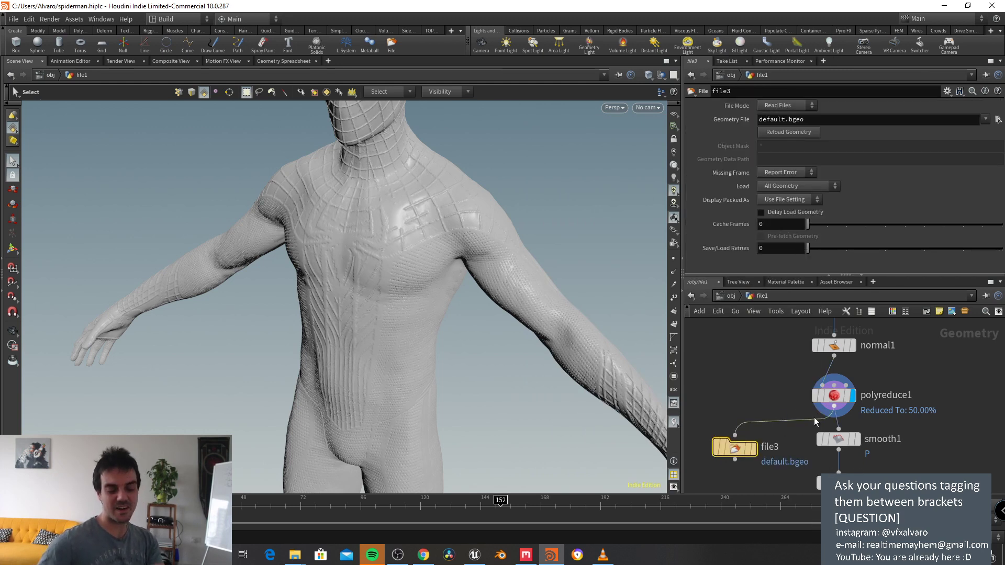
pyautogui.moveTo(735, 451)
pyautogui.moveTo(735, 451); pyautogui.dragTo(735, 443)
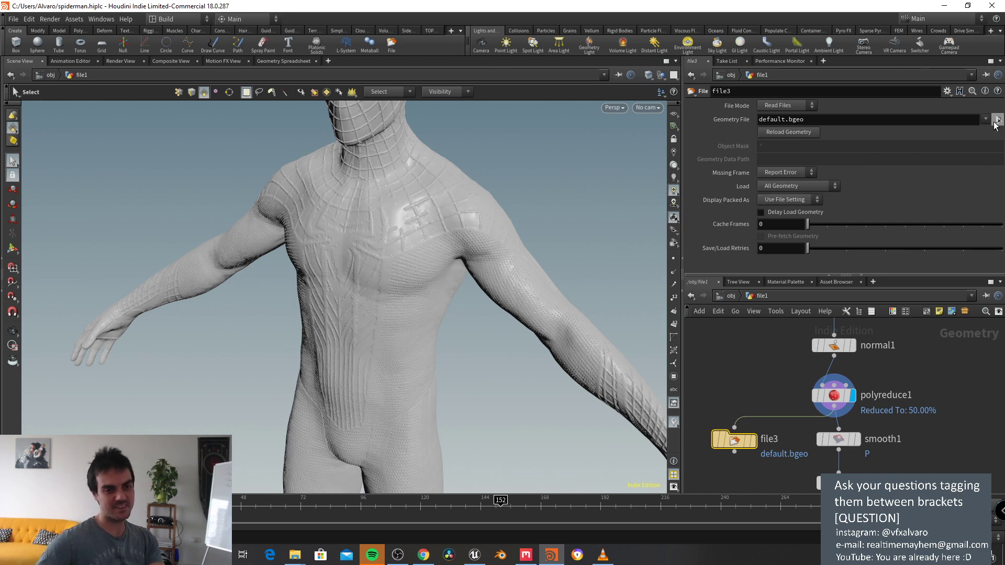
pyautogui.click(998, 119)
pyautogui.moveTo(219, 12); pyautogui.dragTo(423, 59)
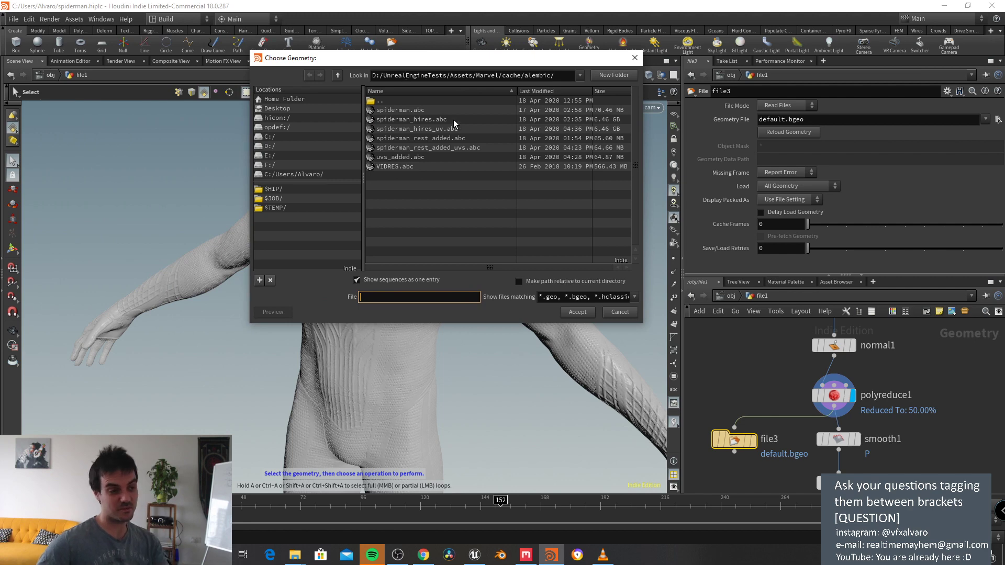
pyautogui.click(294, 108)
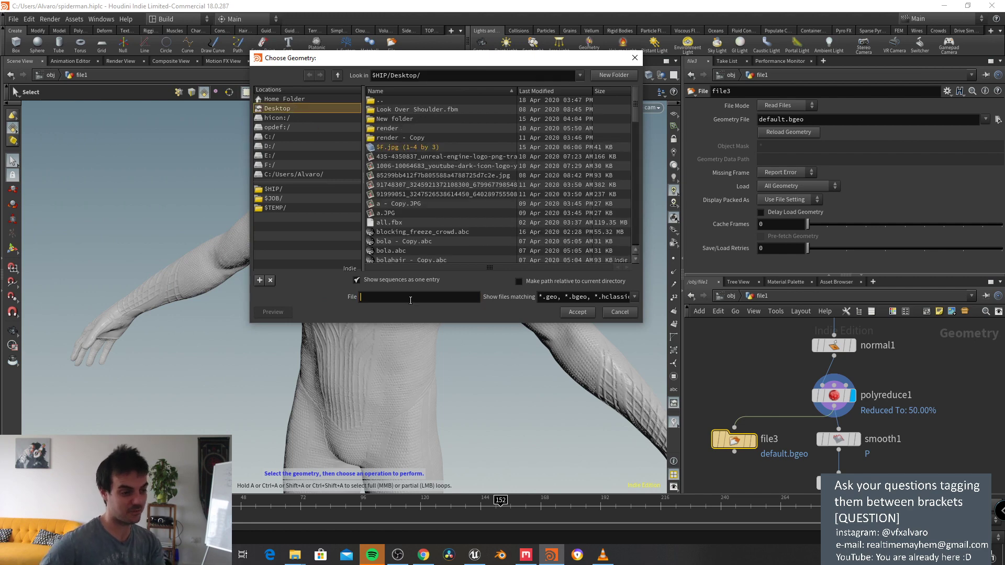
pyautogui.click(410, 297)
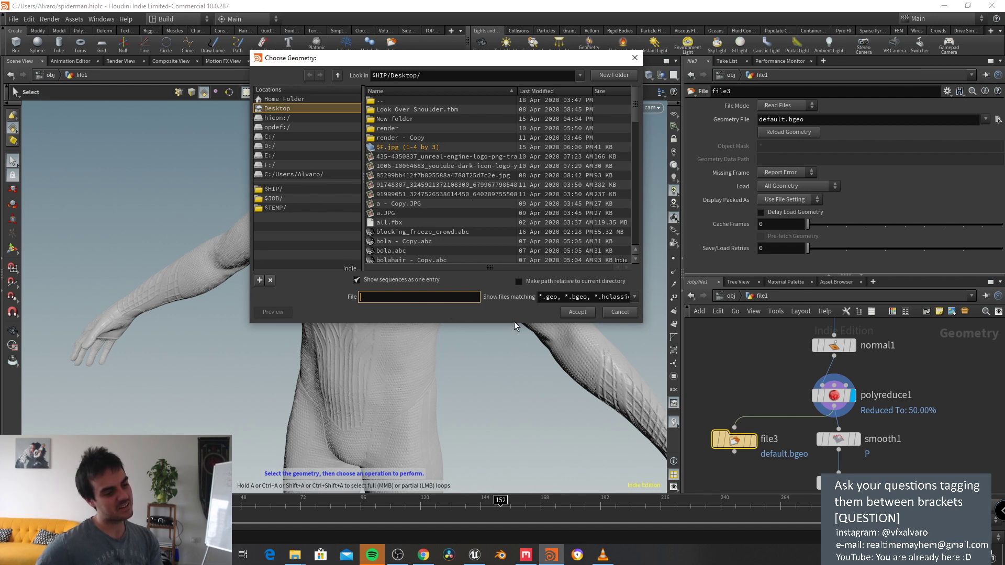
pyautogui.click(614, 312)
# Step: Add rop_alembic2 wired to polyreduce1, exporting only the current frame
pyautogui.press('Tab')
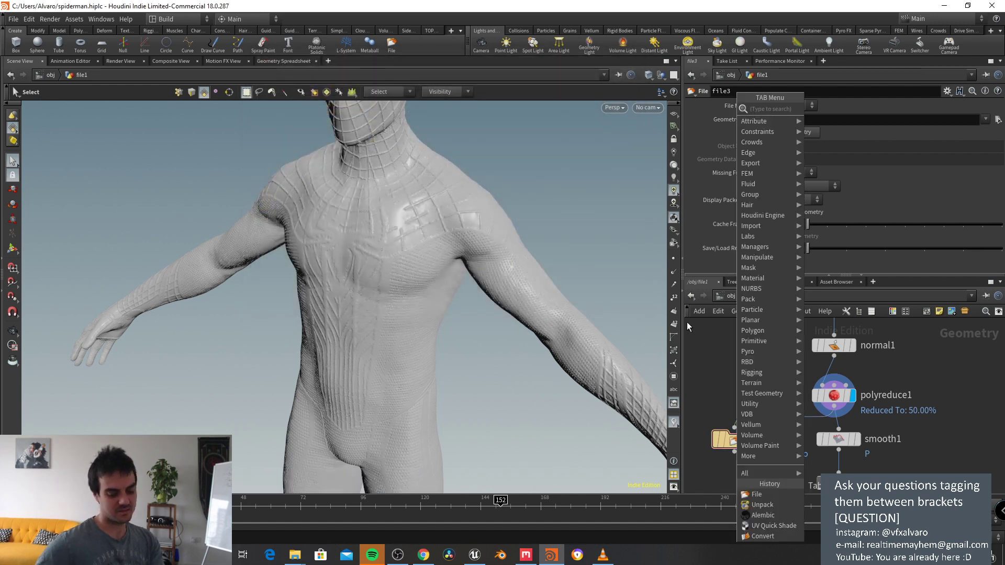
pyautogui.write('rop')
pyautogui.press('Escape')
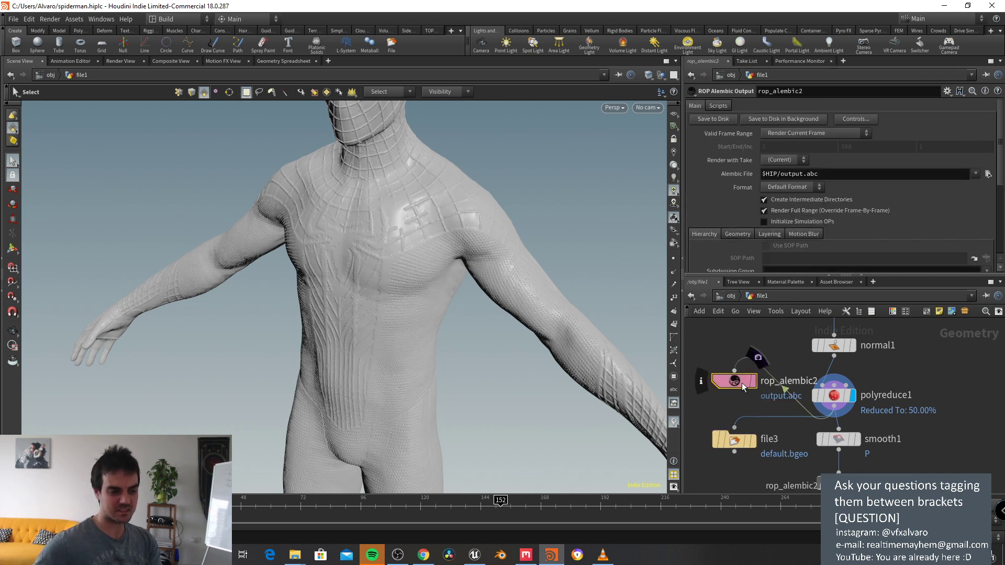
pyautogui.click(723, 396)
pyautogui.click(831, 133)
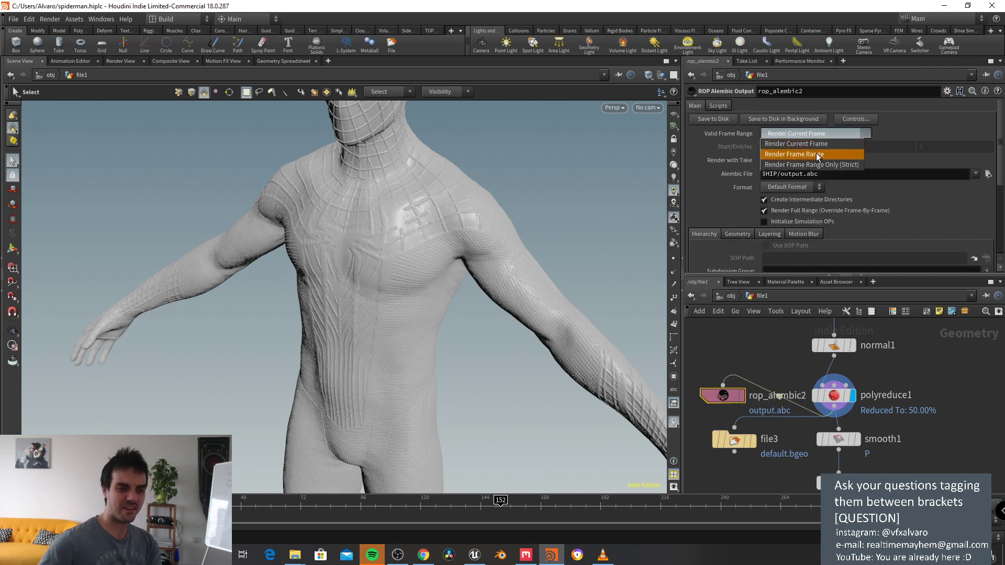
pyautogui.click(815, 144)
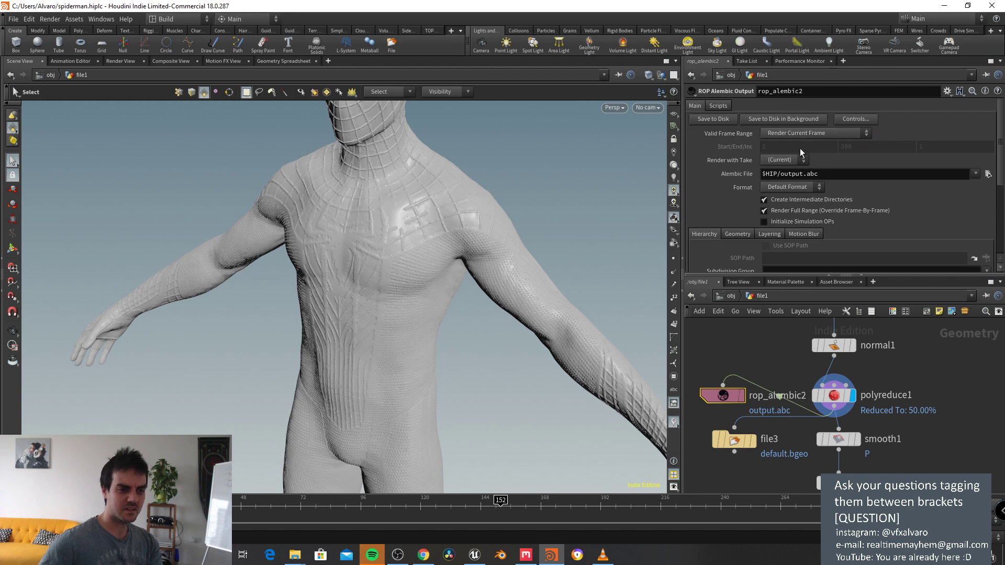
# Step: Set the Alembic file to $HIP/Desktop/spidarman.abc, check the UV view, and return to Quixel Mixer
pyautogui.click(988, 174)
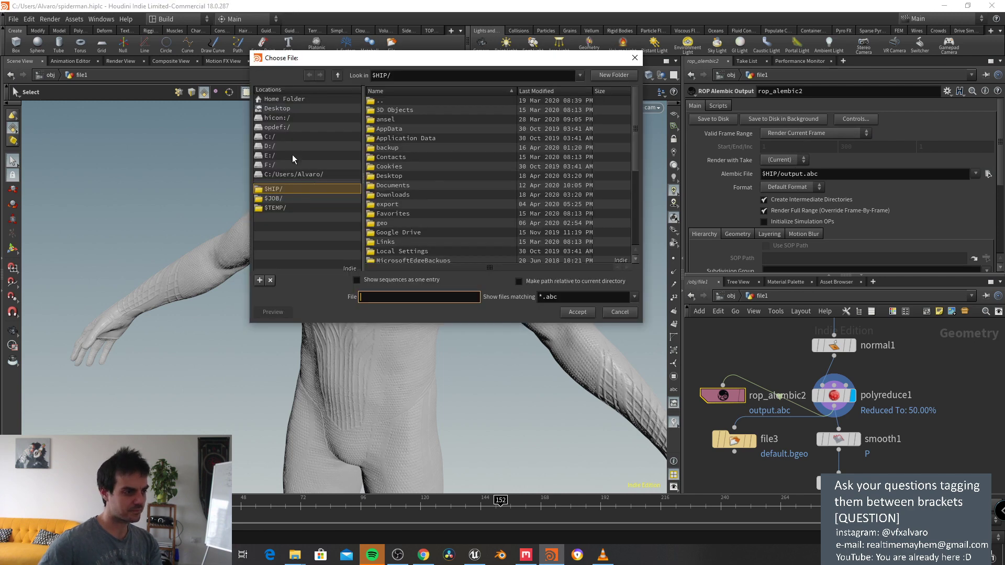
pyautogui.click(290, 109)
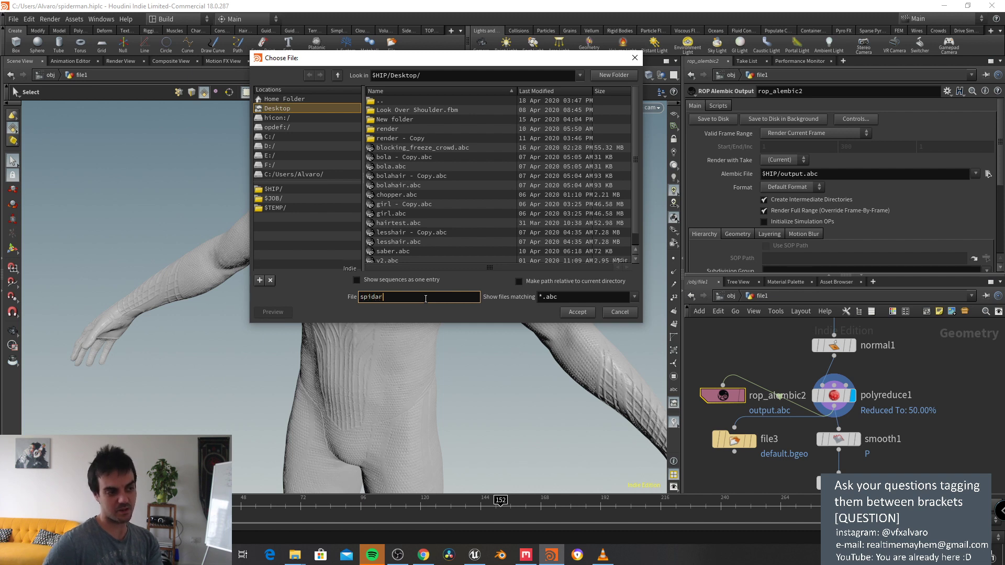
pyautogui.write('c')
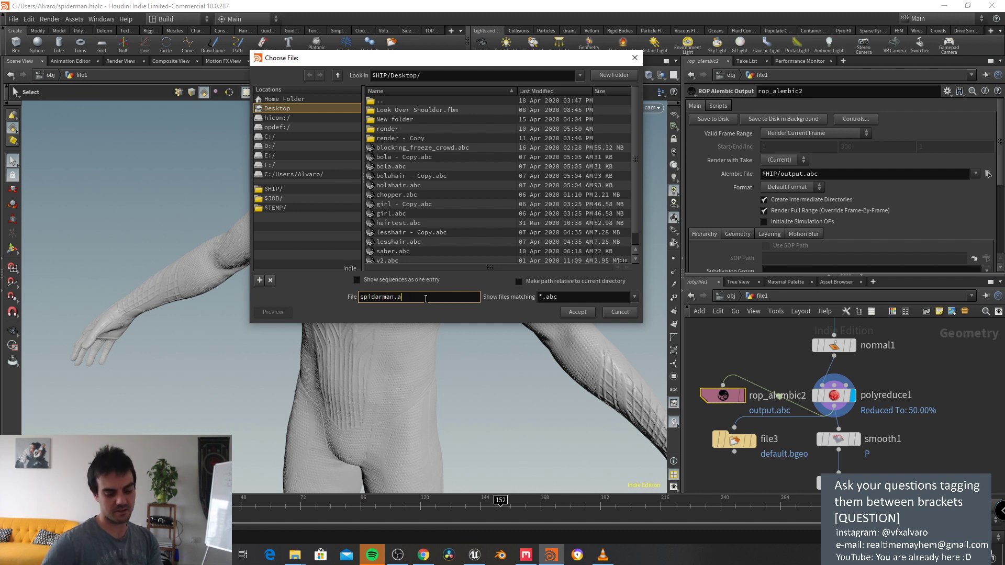
pyautogui.write('bc')
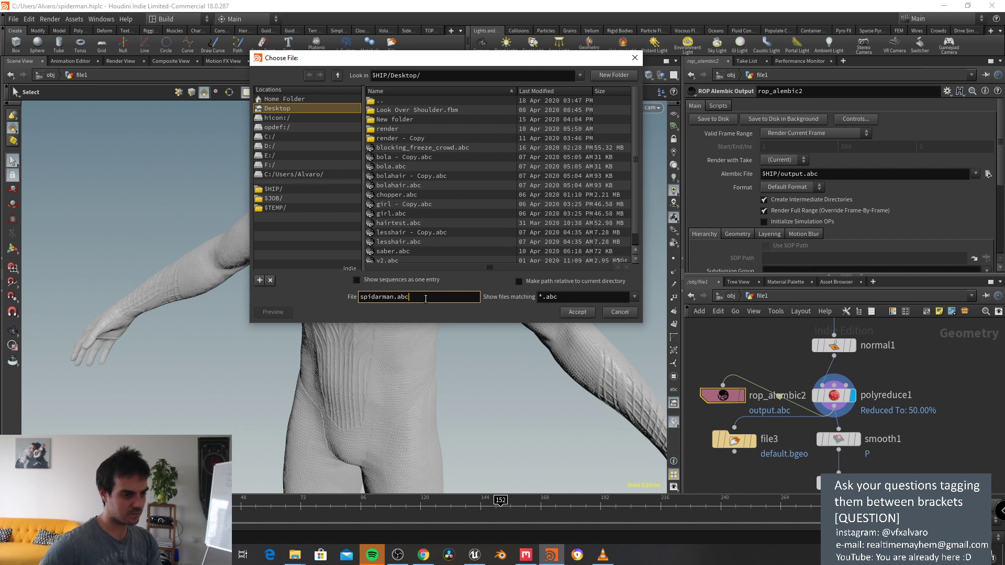
pyautogui.press('Return')
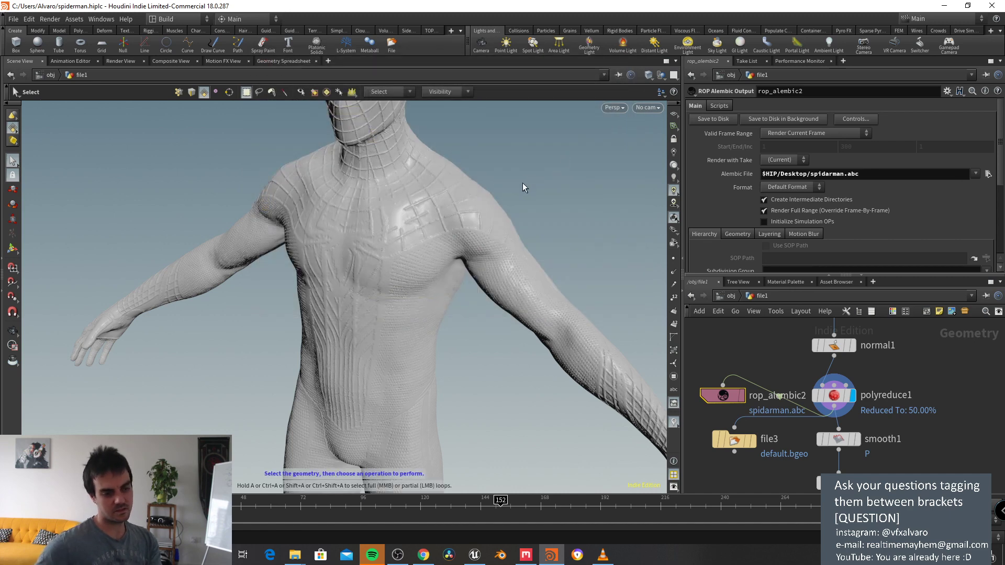
pyautogui.hotkey('space', '5')
pyautogui.hotkey('space', '1')
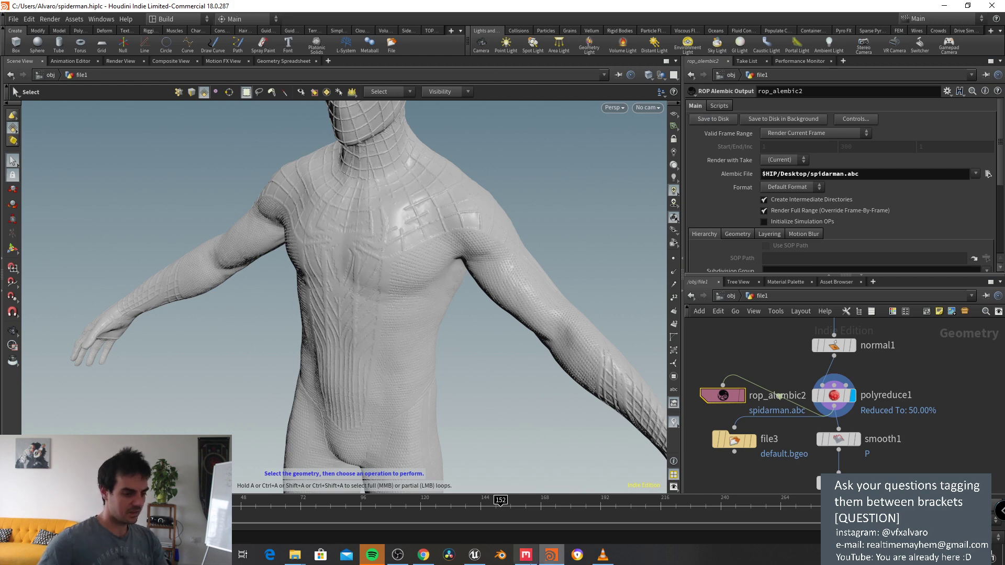
pyautogui.click(526, 555)
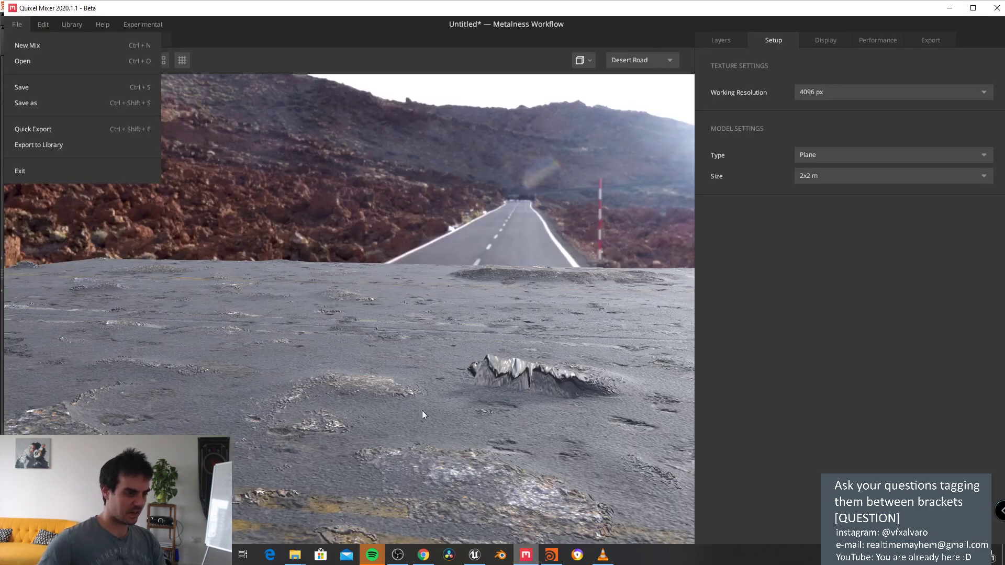
# Step: Open the existing-mix chooser and the new-mix dialog, cancelling both without changes
pyautogui.click(38, 61)
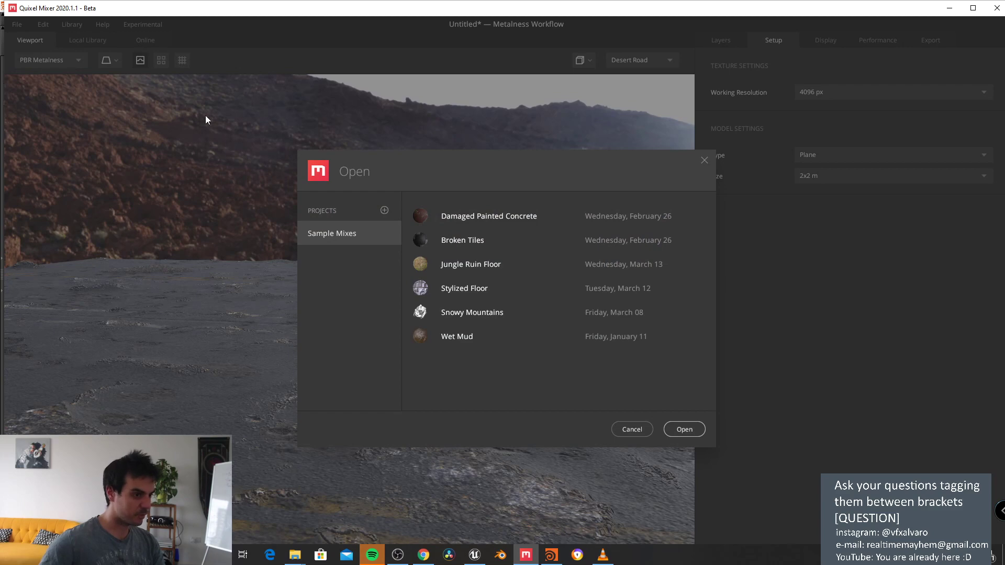
pyautogui.click(631, 430)
pyautogui.click(20, 27)
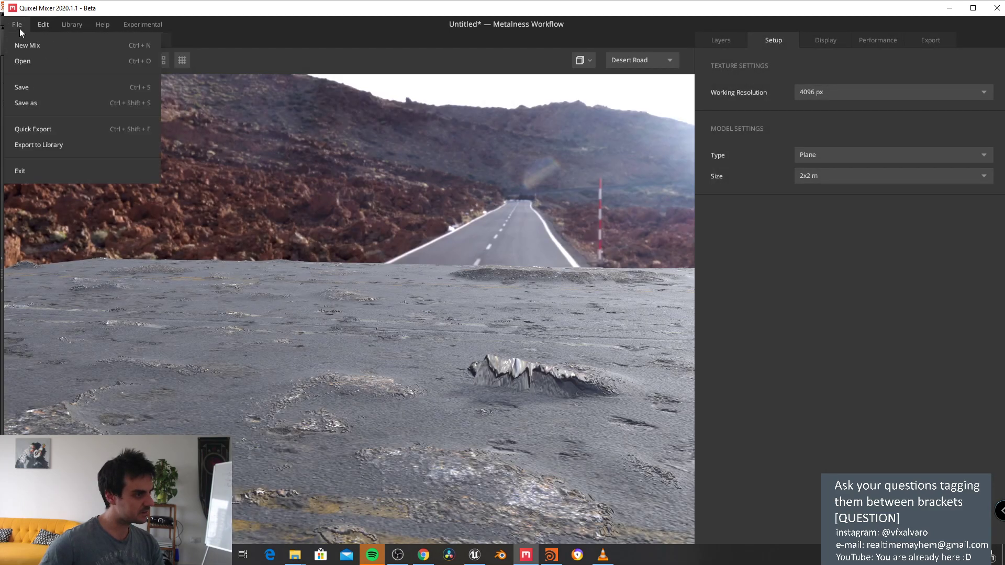
pyautogui.click(26, 45)
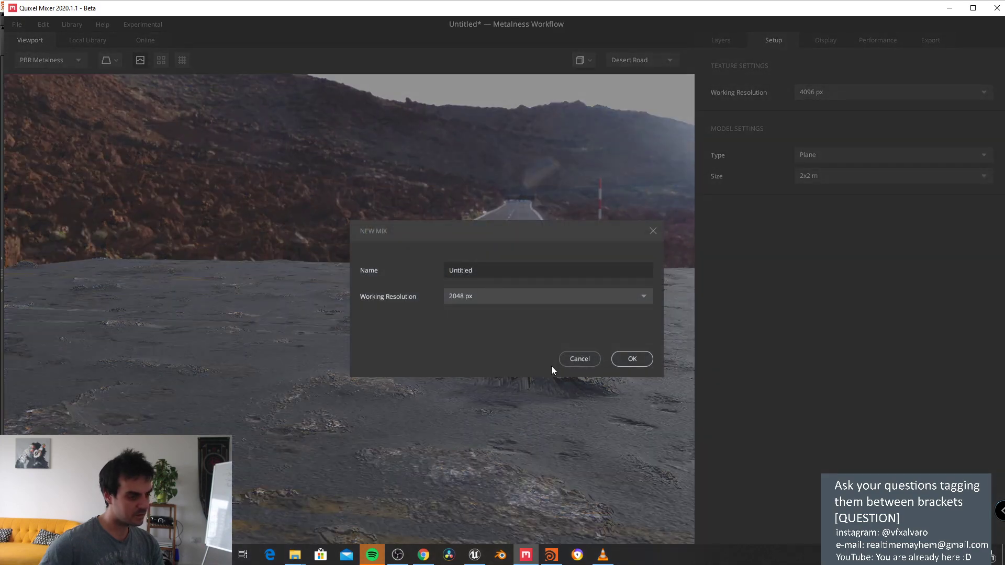
pyautogui.click(573, 359)
# Step: Cancel Library's Import Assets from Folder and Import Custom Surface dialogs, showing the Layers panel between
pyautogui.click(67, 25)
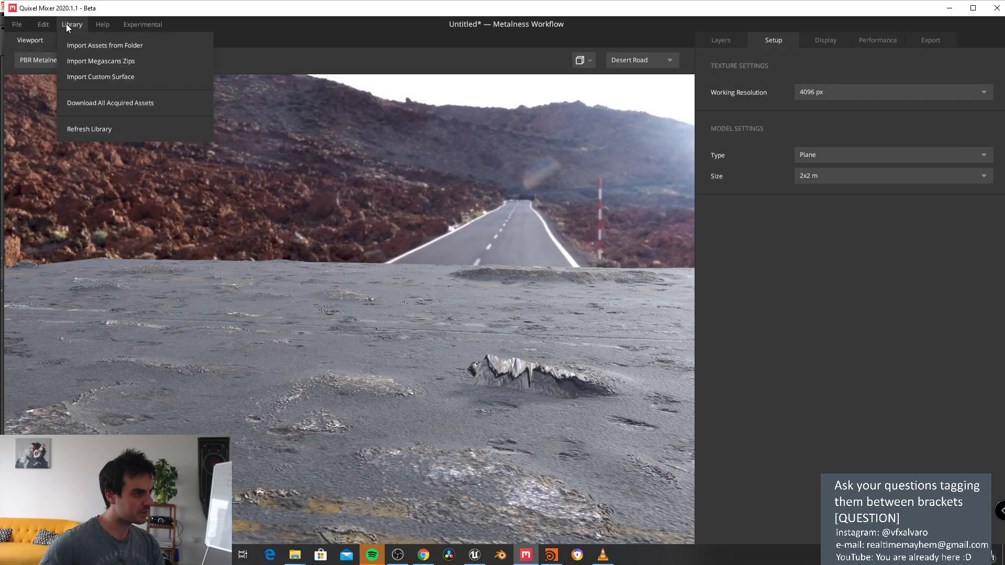
pyautogui.click(91, 48)
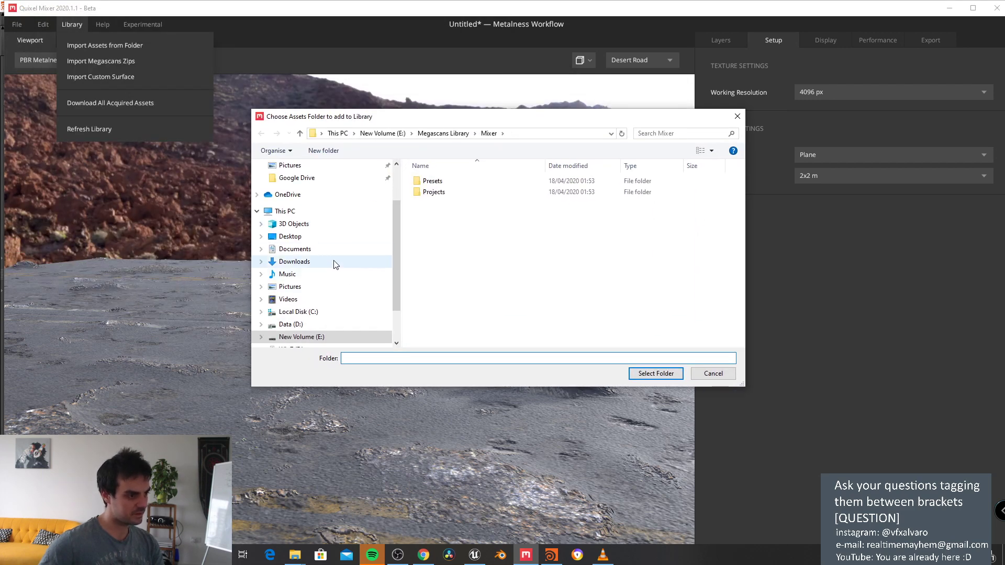
pyautogui.click(318, 238)
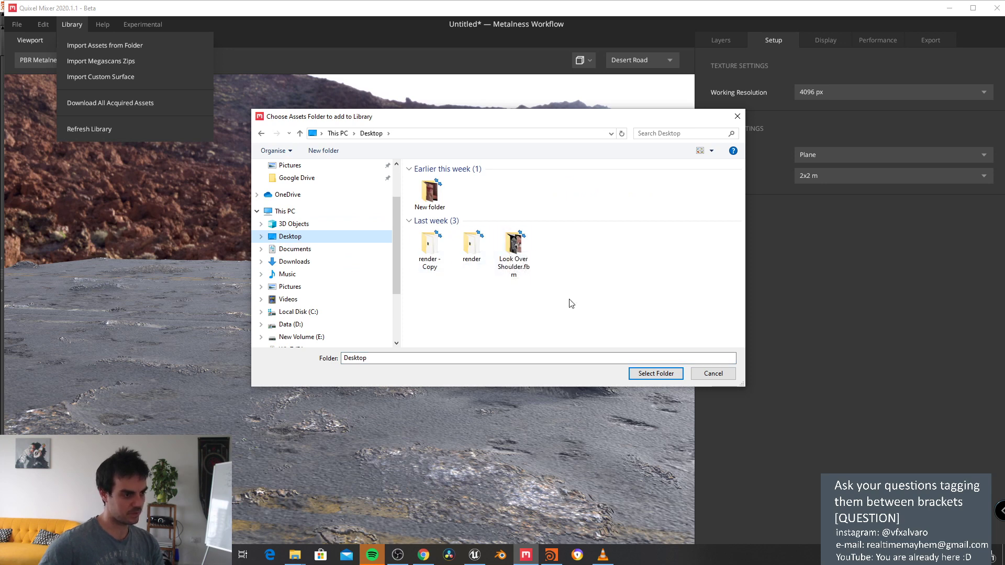
pyautogui.click(706, 375)
pyautogui.click(73, 25)
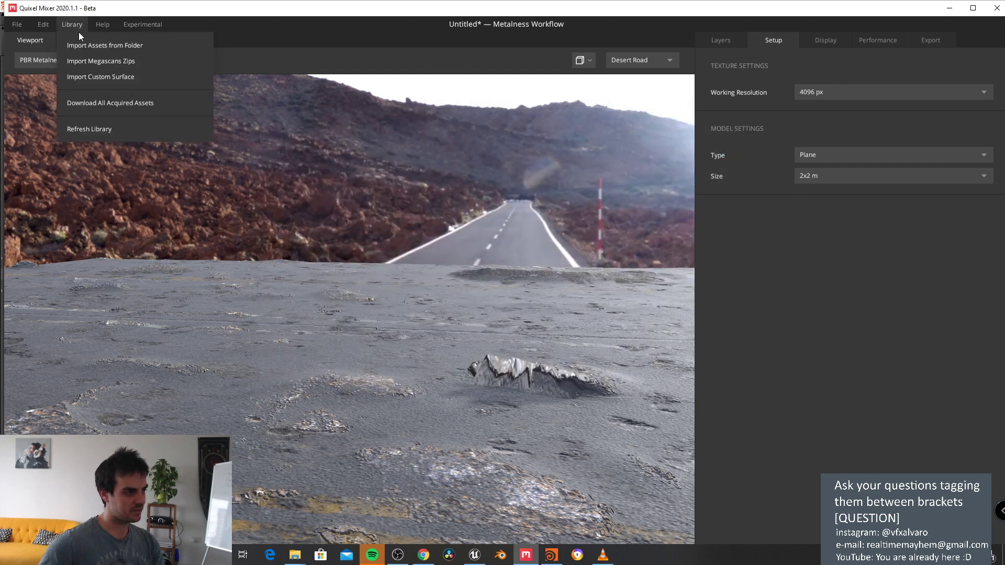
pyautogui.click(94, 76)
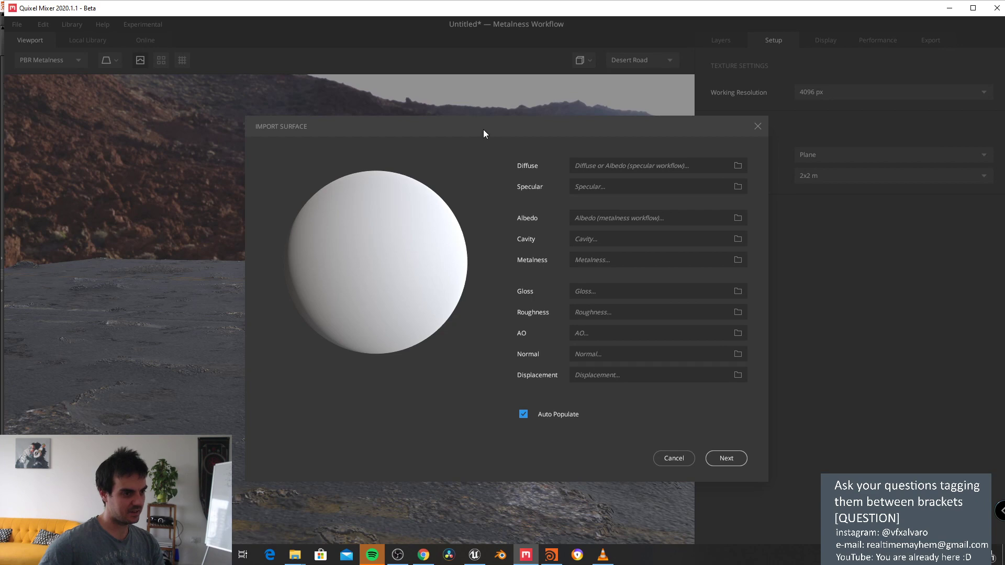
pyautogui.click(757, 127)
pyautogui.click(725, 42)
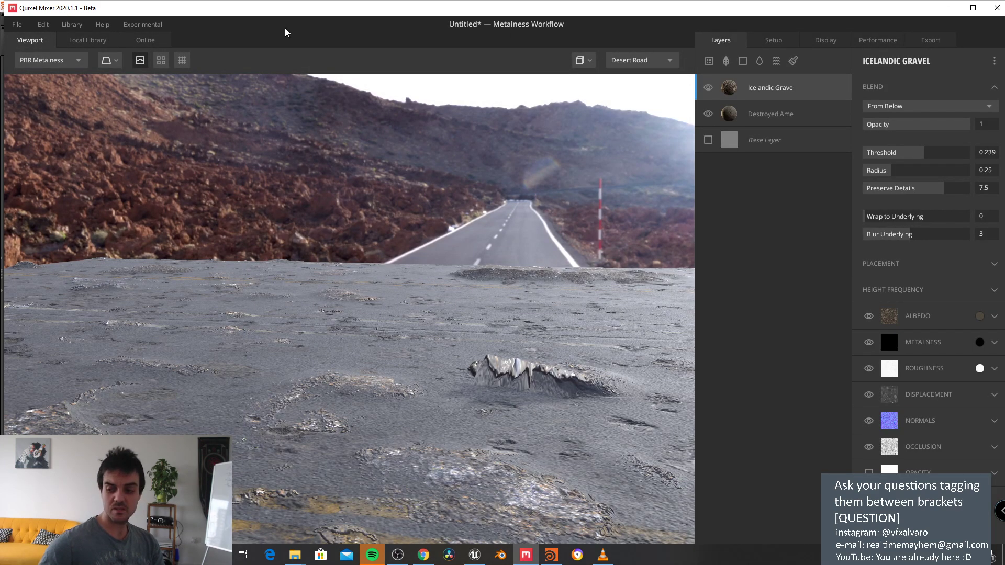
pyautogui.click(70, 26)
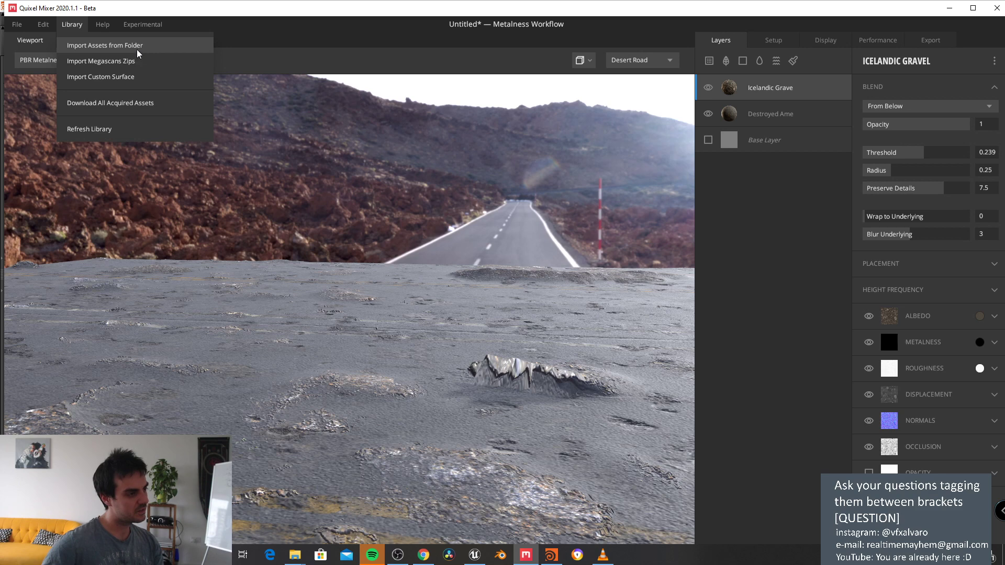
pyautogui.click(138, 48)
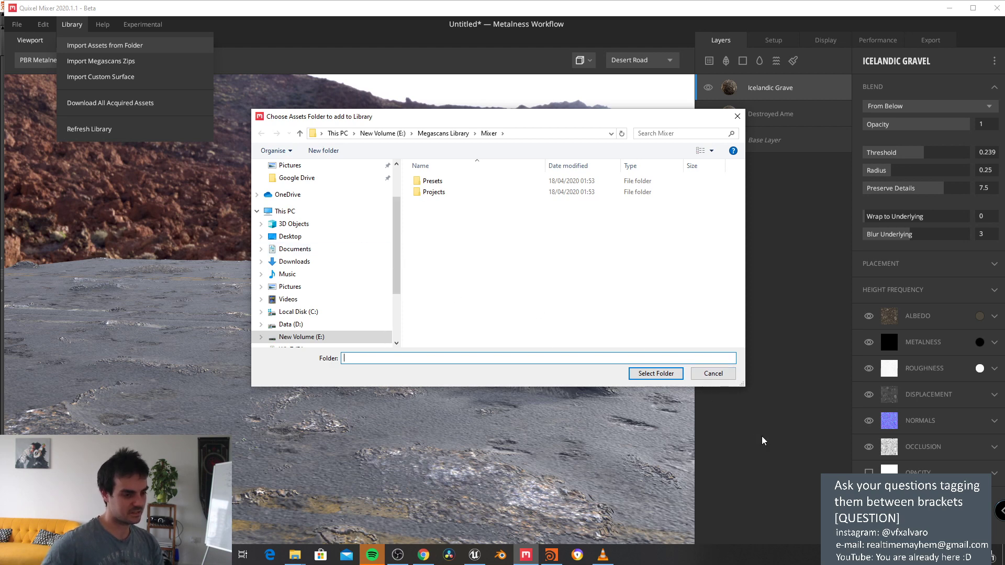
pyautogui.click(713, 373)
# Step: Un-maximize Quixel Mixer, move it lower right, and bring Houdini in front of it
pyautogui.moveTo(601, 5); pyautogui.dragTo(597, 226)
pyautogui.moveTo(206, 154); pyautogui.dragTo(539, 336)
pyautogui.moveTo(144, 232); pyautogui.dragTo(452, 211)
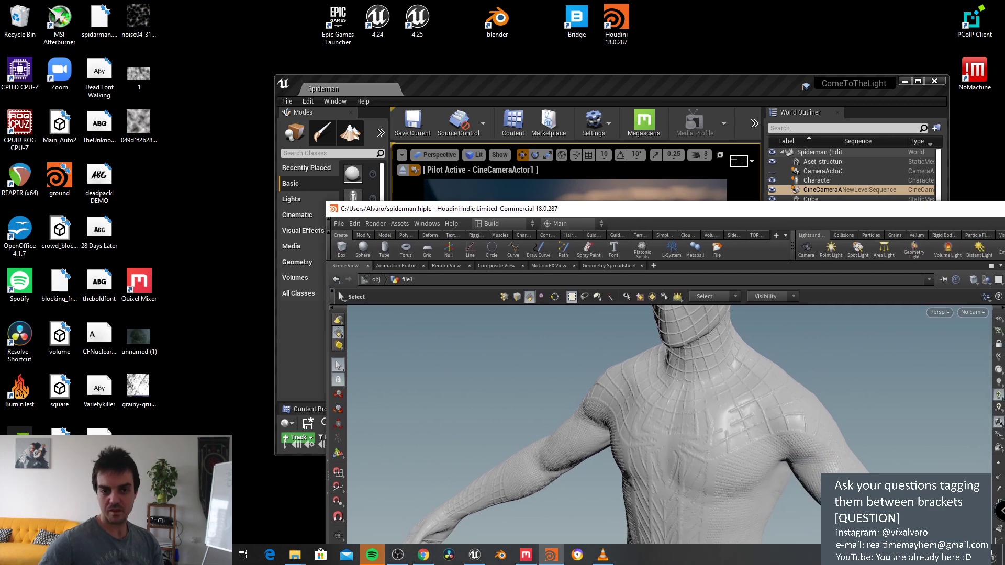
# Step: Select the spidarman.abc file on the desktop and bring up File Explorer
pyautogui.click(100, 23)
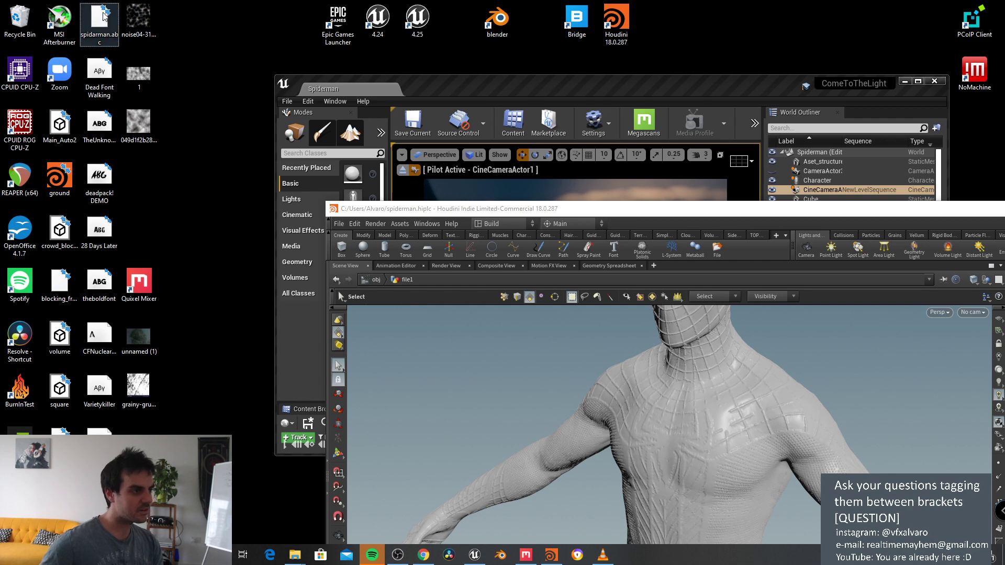
pyautogui.click(294, 555)
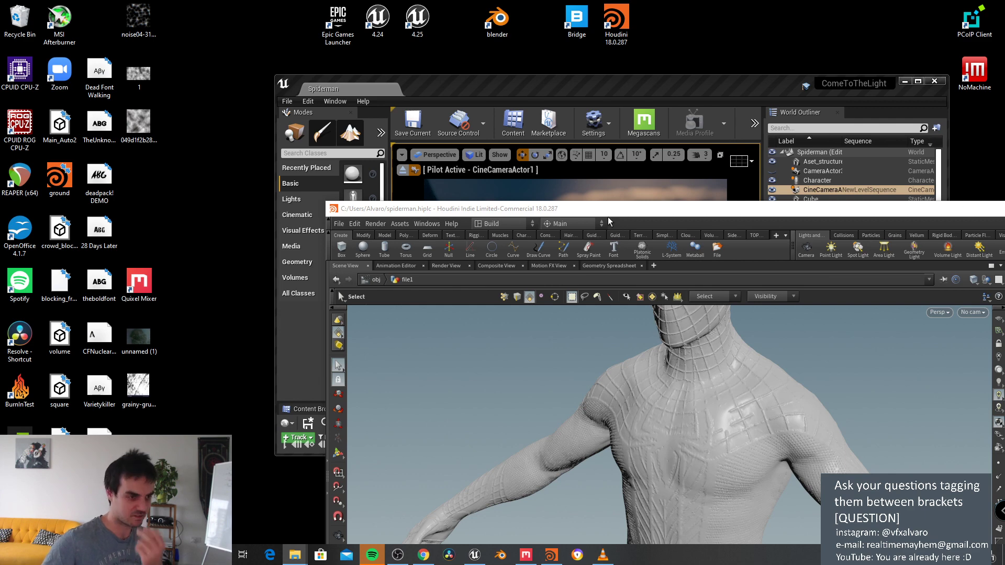
# Step: Bring Quixel Mixer back to the front and maximize it
pyautogui.click(525, 554)
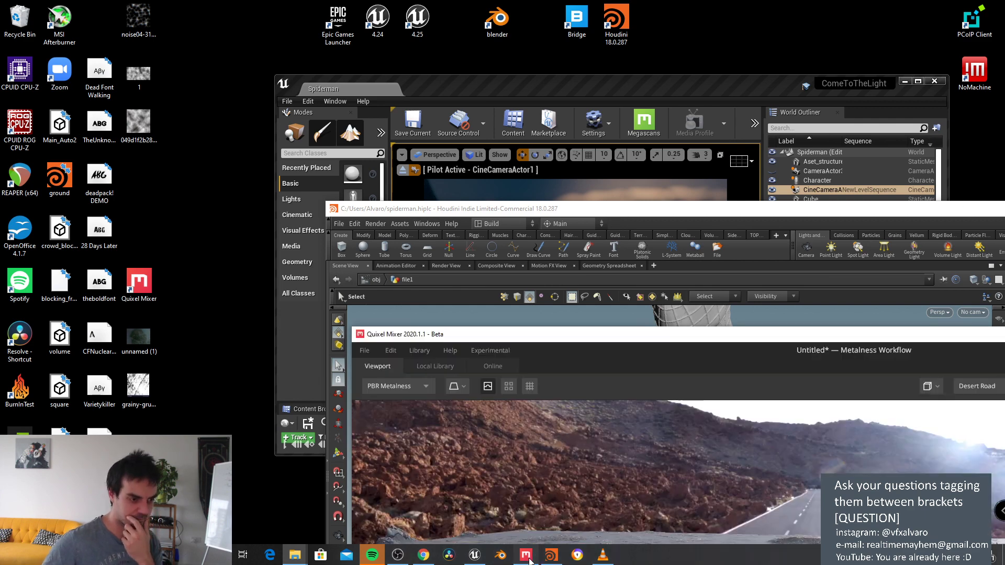
pyautogui.moveTo(639, 325); pyautogui.dragTo(262, 30)
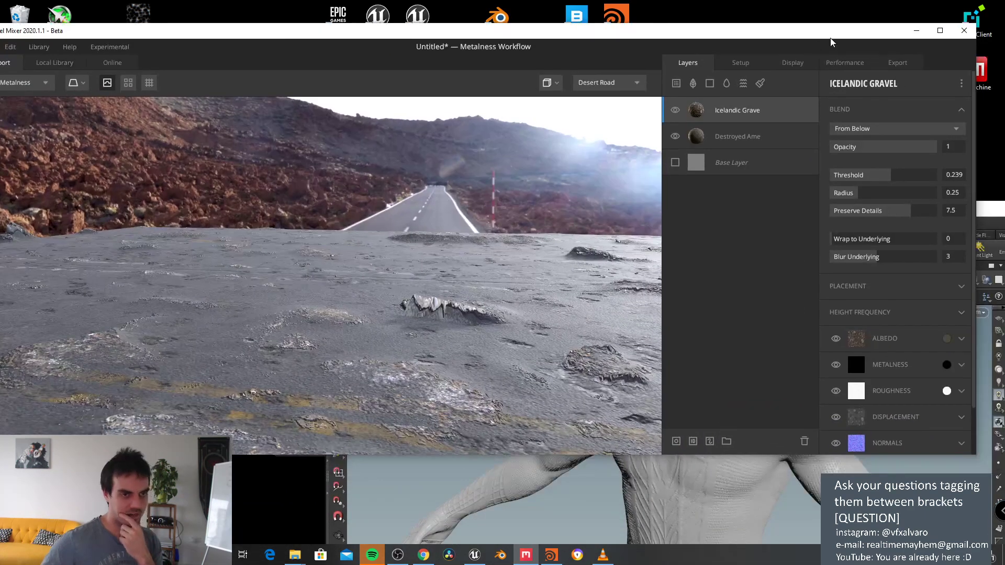
pyautogui.click(940, 31)
pyautogui.moveTo(463, 158); pyautogui.dragTo(404, 160)
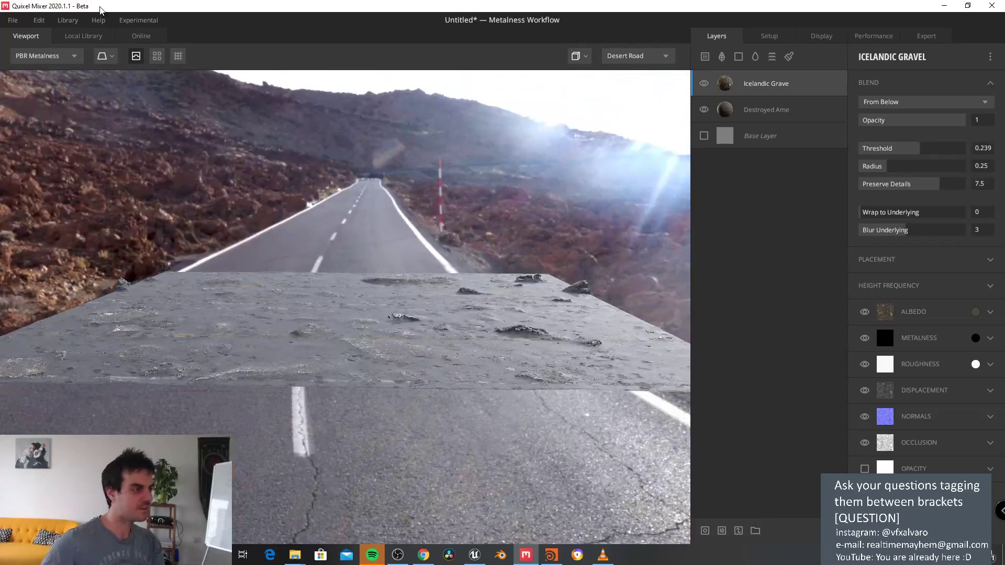
# Step: Import the D:\UnrealEngineTests\spidermantest folder into the asset library
pyautogui.click(12, 19)
pyautogui.moveTo(62, 21)
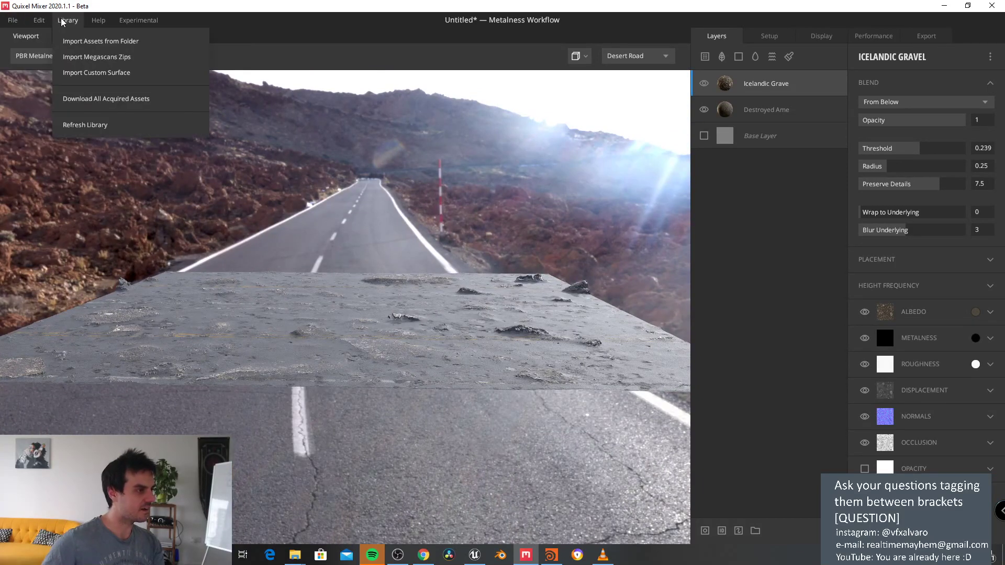
pyautogui.click(83, 41)
pyautogui.click(269, 36)
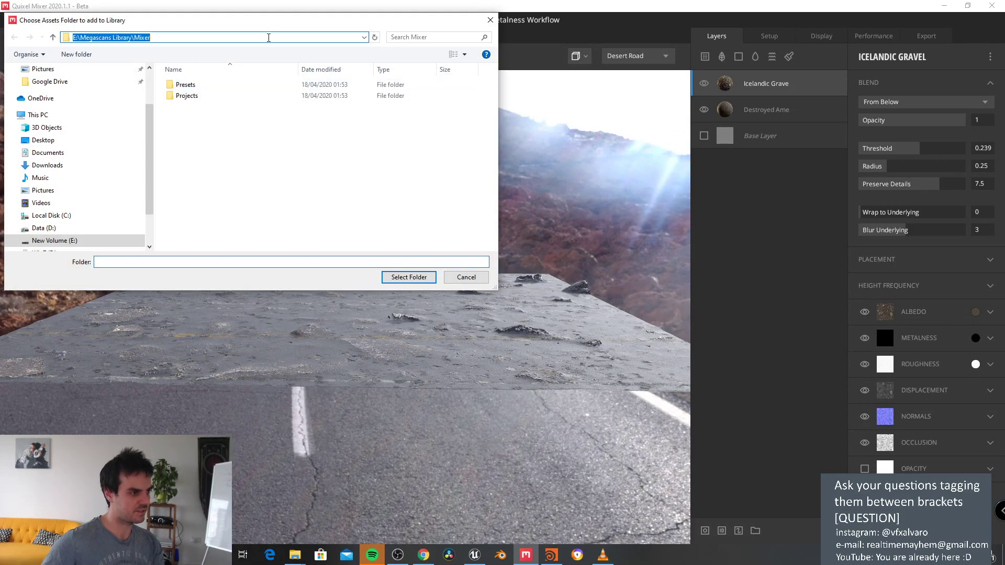
pyautogui.write('D:\\UnrealEngineTests\\spidermantest')
pyautogui.press('Return')
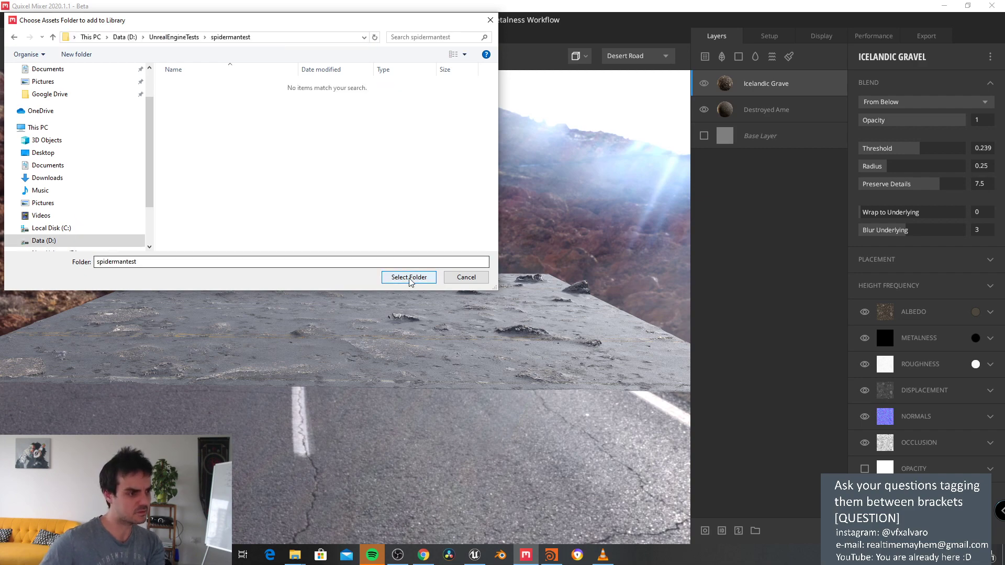
pyautogui.click(409, 277)
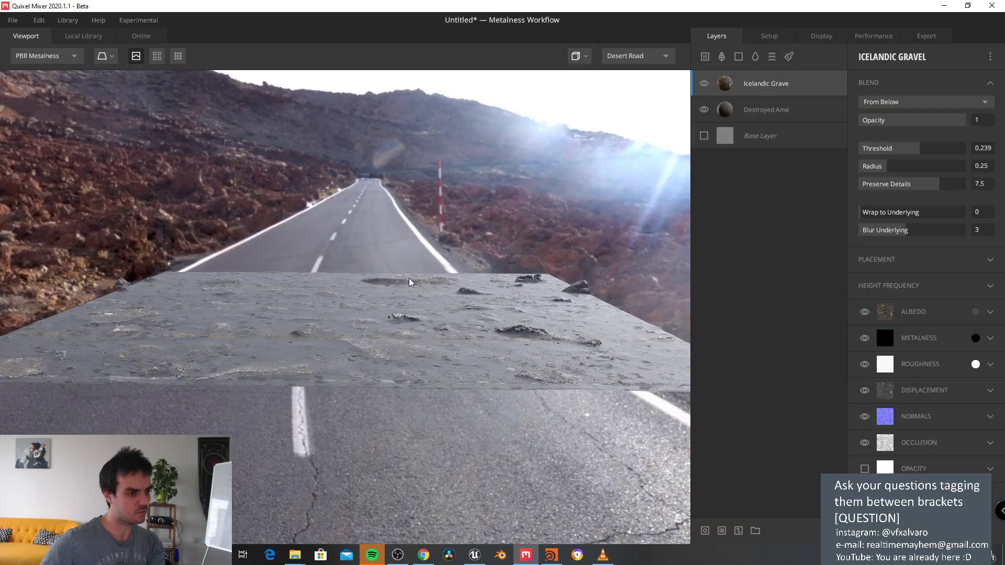
# Step: Open and close the viewport display-mode list and Library menu without changes
pyautogui.scroll(-5, 617, 264)
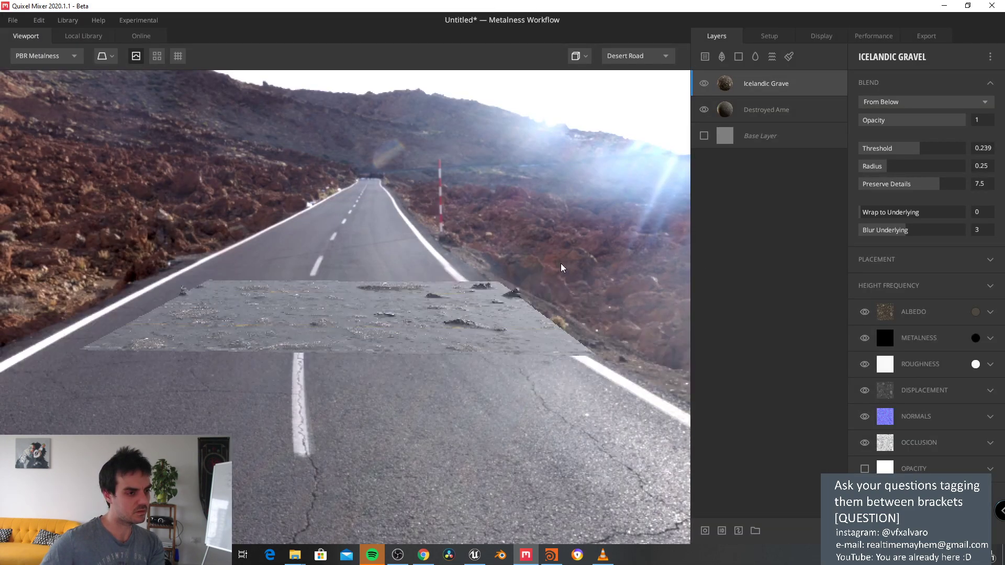
pyautogui.scroll(3, 553, 268)
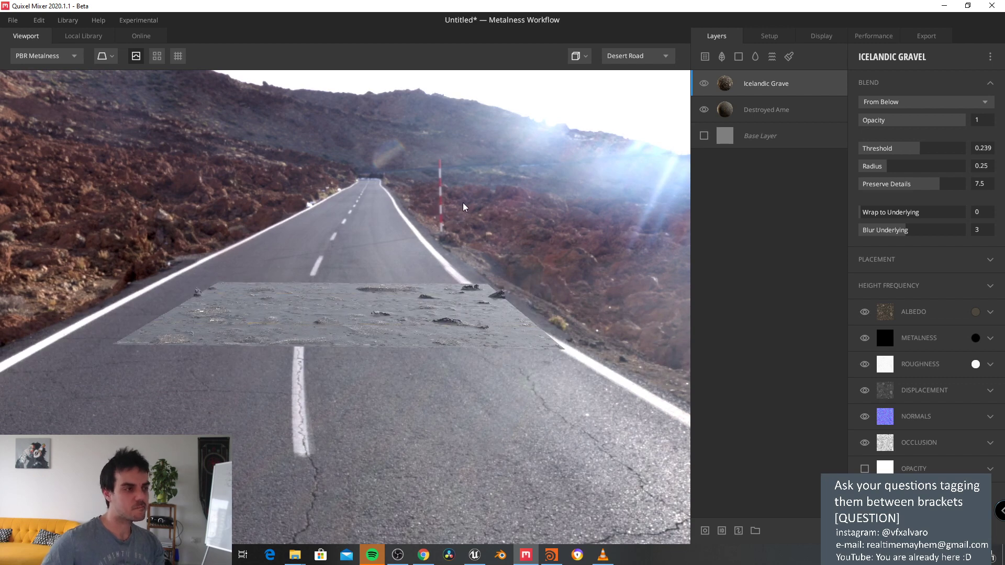
pyautogui.click(56, 58)
pyautogui.click(68, 19)
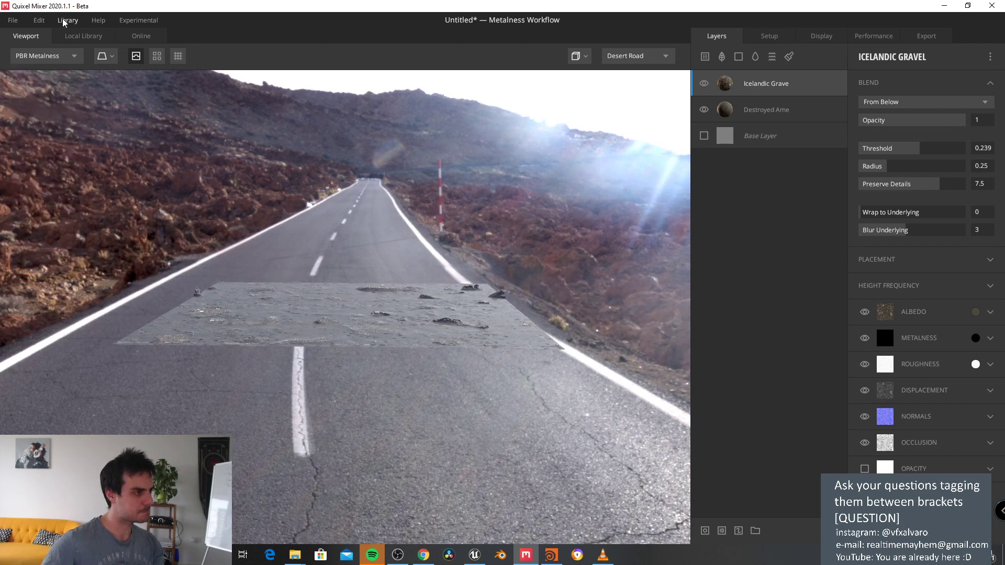
pyautogui.click(68, 20)
pyautogui.click(80, 43)
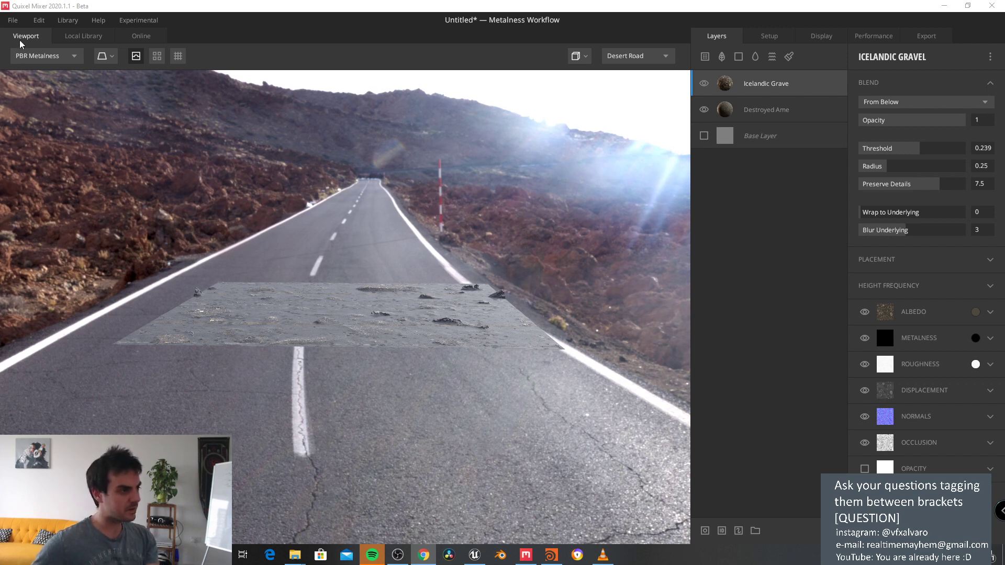
# Step: Switch to the Local Library and look through the File menu
pyautogui.click(81, 37)
pyautogui.click(14, 21)
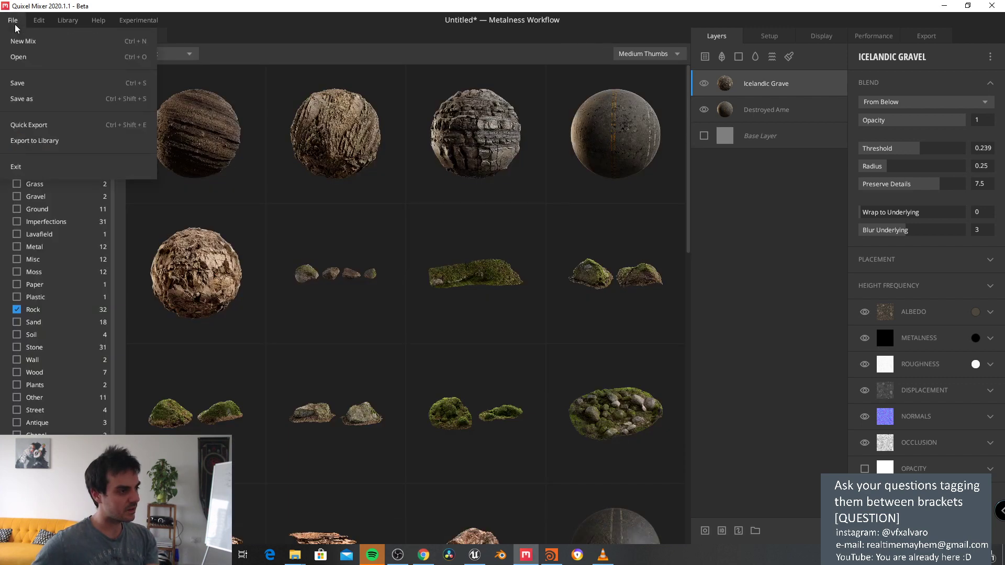
pyautogui.moveTo(38, 23)
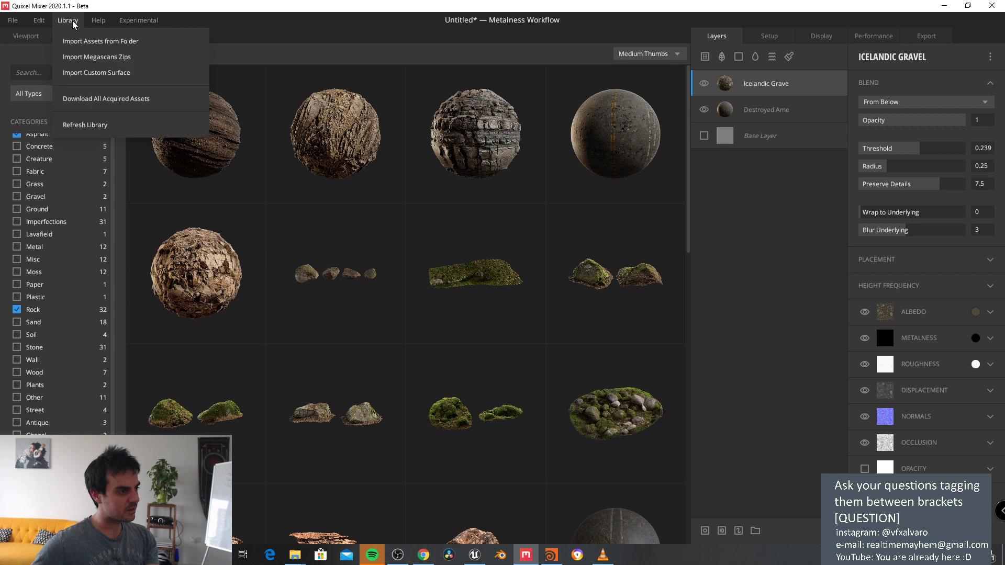
pyautogui.moveTo(128, 20)
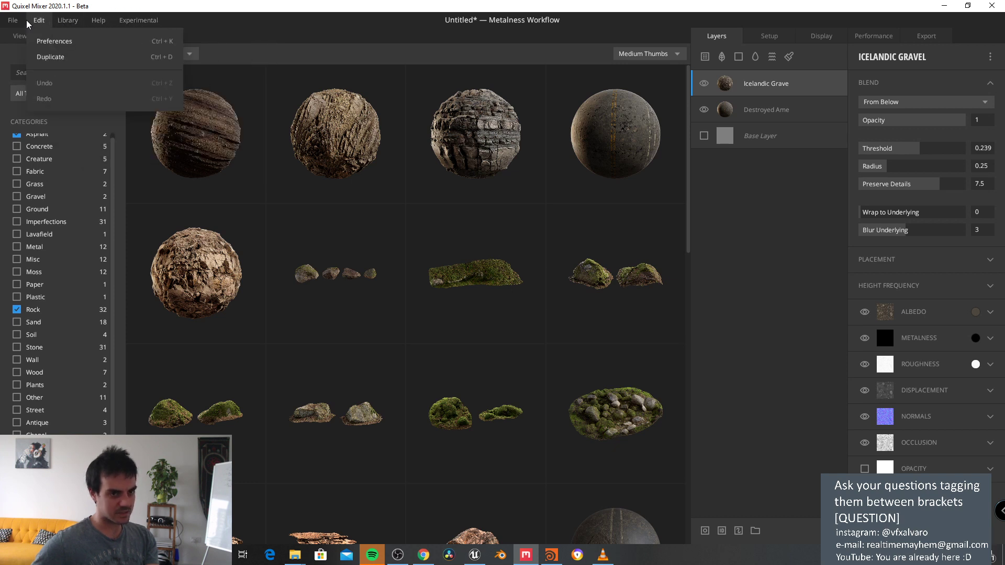
# Step: Set the Setup model type to Custom Mesh and browse for an OBJ/FBX model file
pyautogui.click(769, 35)
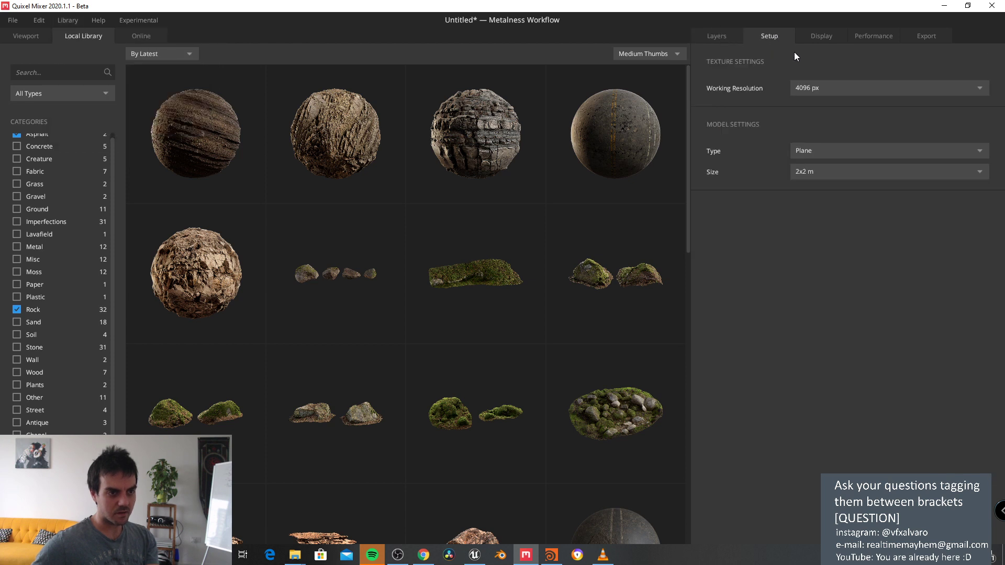
pyautogui.click(840, 149)
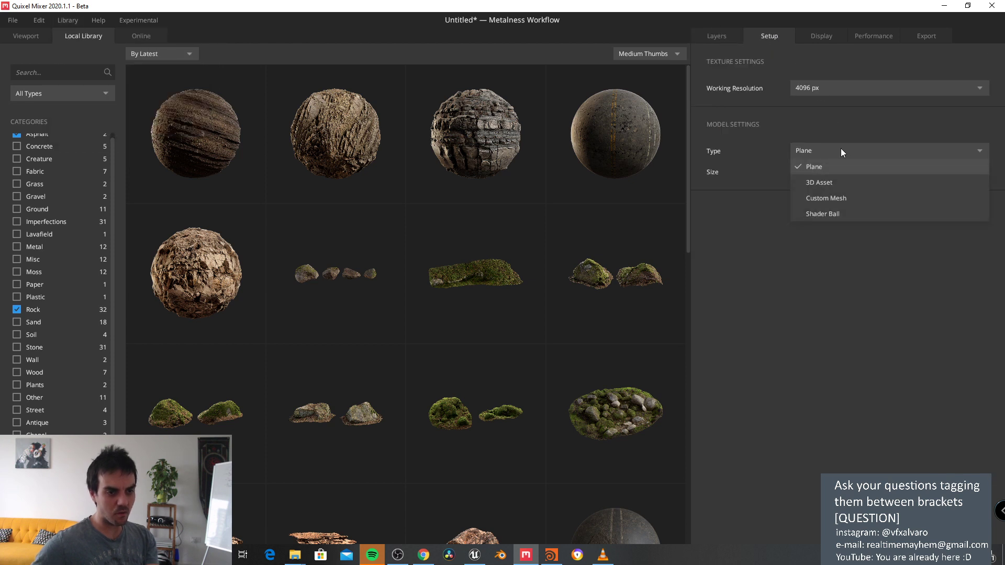
pyautogui.click(848, 200)
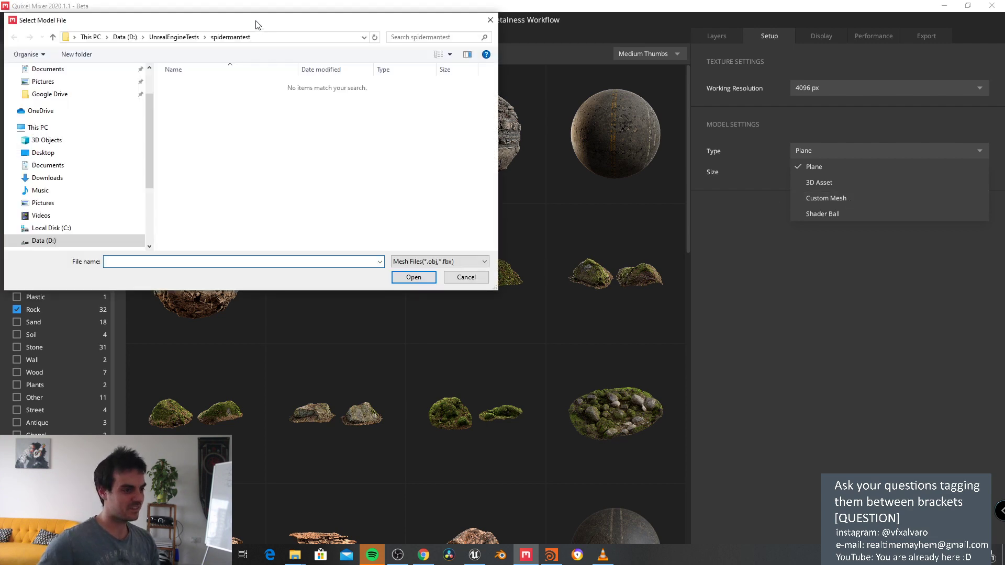
pyautogui.click(419, 261)
pyautogui.click(419, 259)
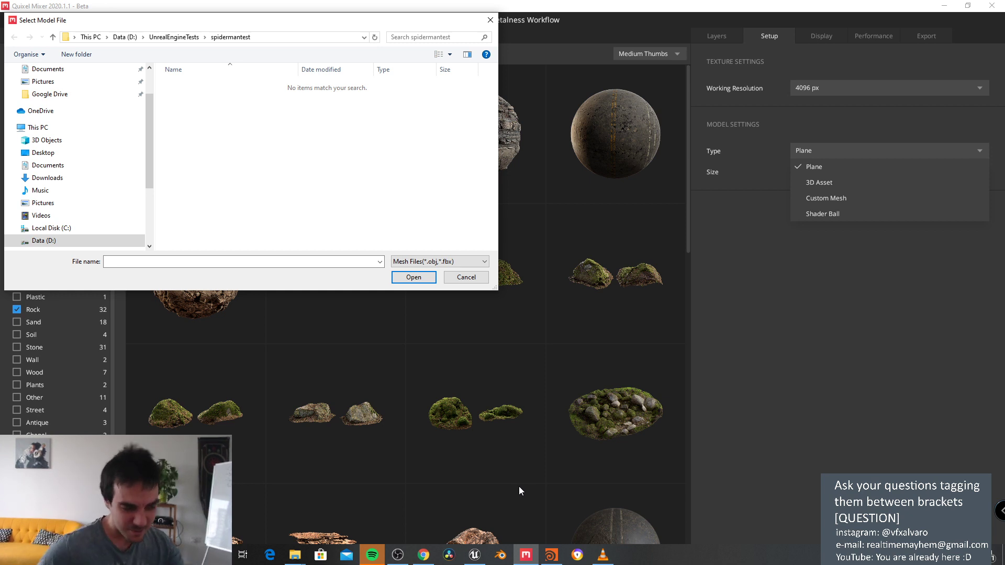
# Step: Bring Houdini to the front and maximize its window
pyautogui.click(551, 555)
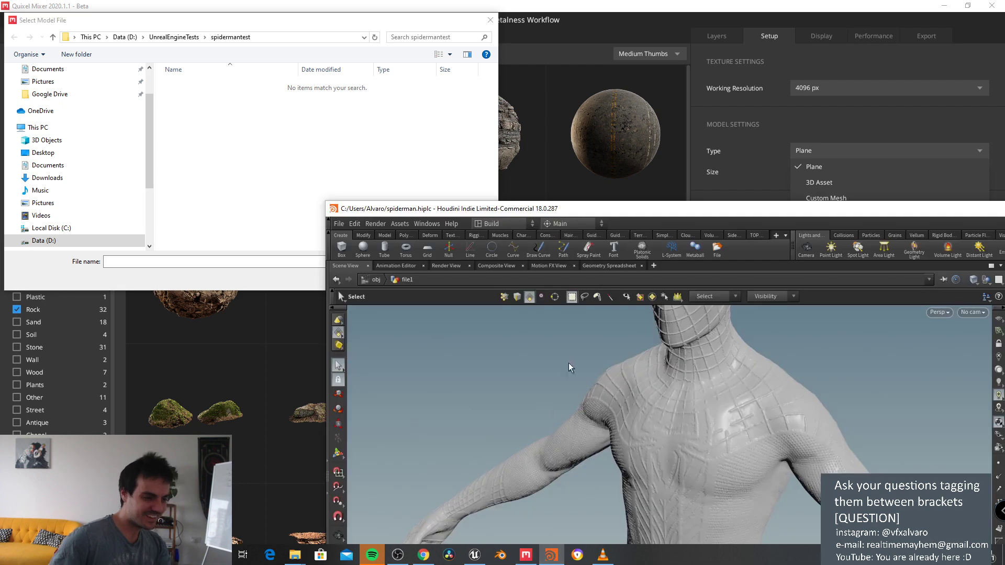
pyautogui.moveTo(648, 211); pyautogui.dragTo(212, 40)
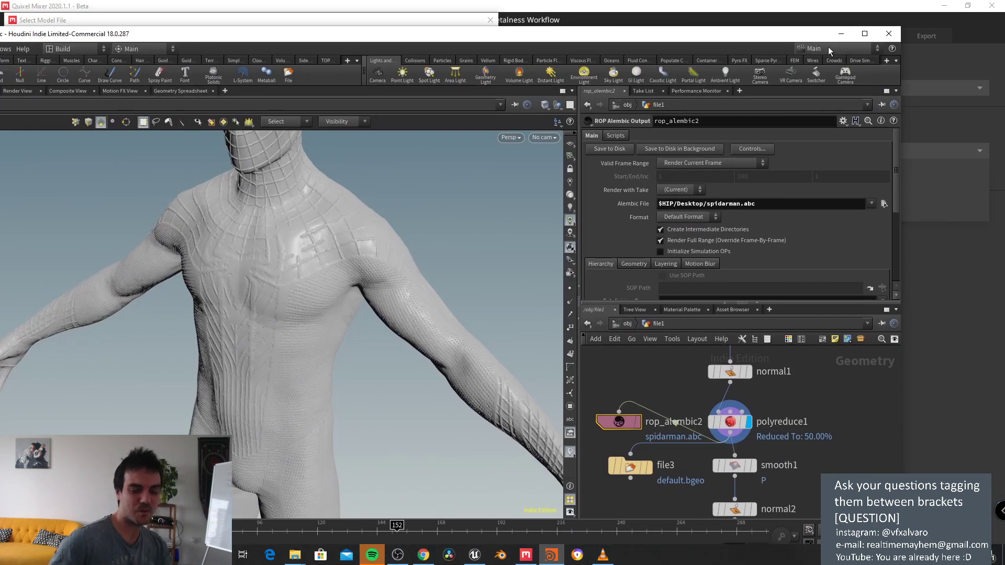
pyautogui.click(865, 33)
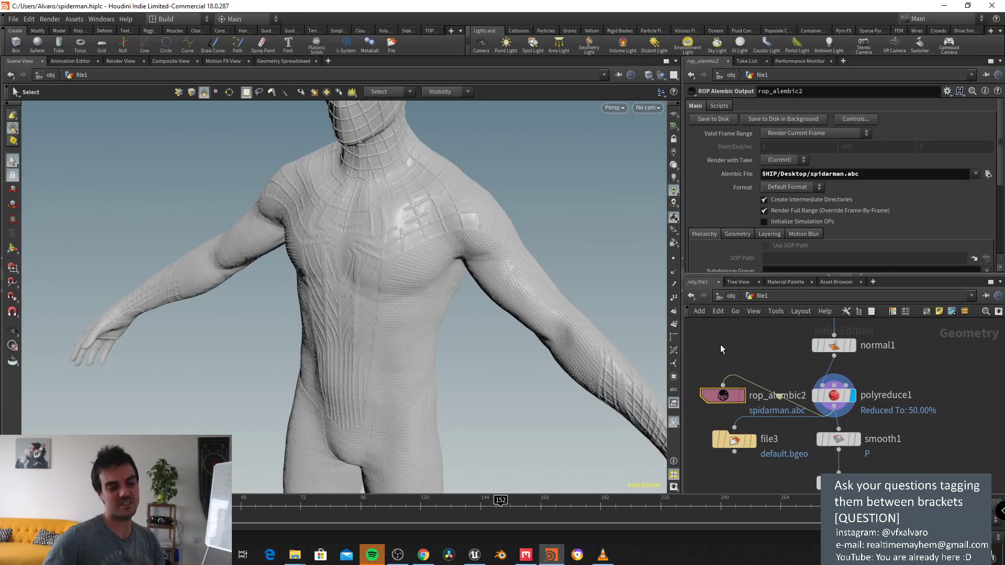
# Step: Move the rop_alembic2 and file3 nodes aside from the main node chain
pyautogui.moveTo(721, 350); pyautogui.dragTo(801, 360, button='middle')
pyautogui.moveTo(798, 407); pyautogui.dragTo(785, 382)
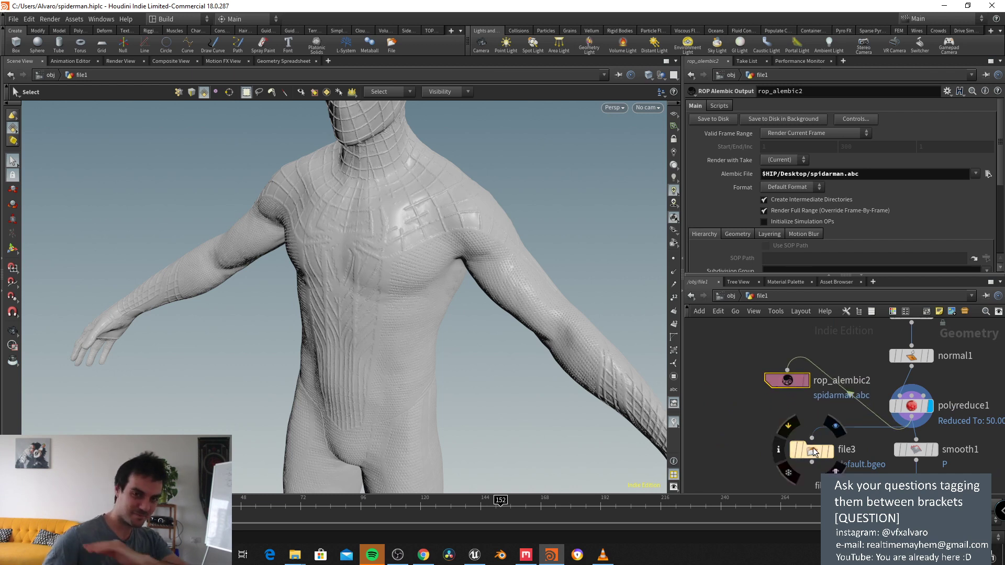
pyautogui.moveTo(811, 452); pyautogui.dragTo(790, 453)
pyautogui.moveTo(790, 452)
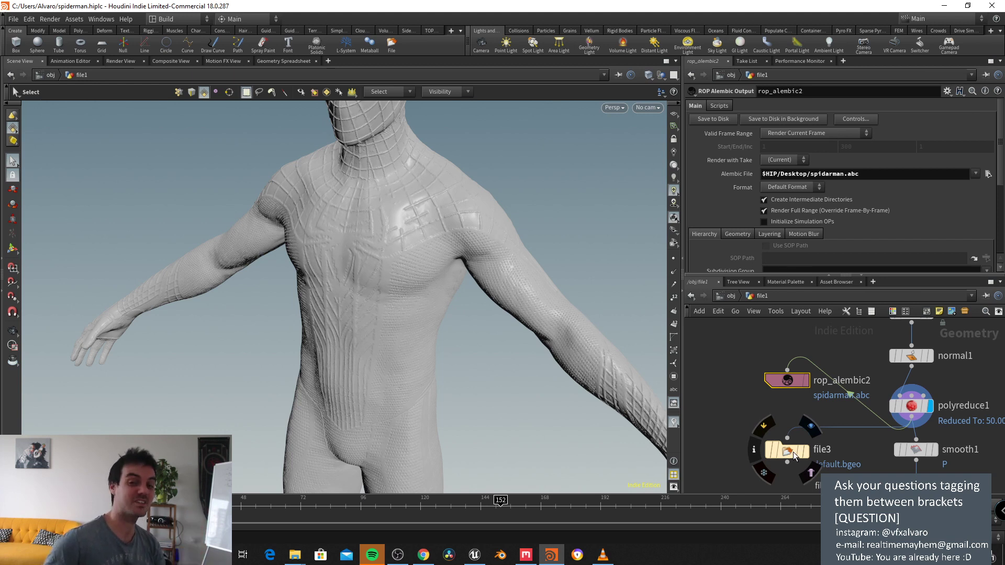
pyautogui.moveTo(793, 454); pyautogui.dragTo(781, 453)
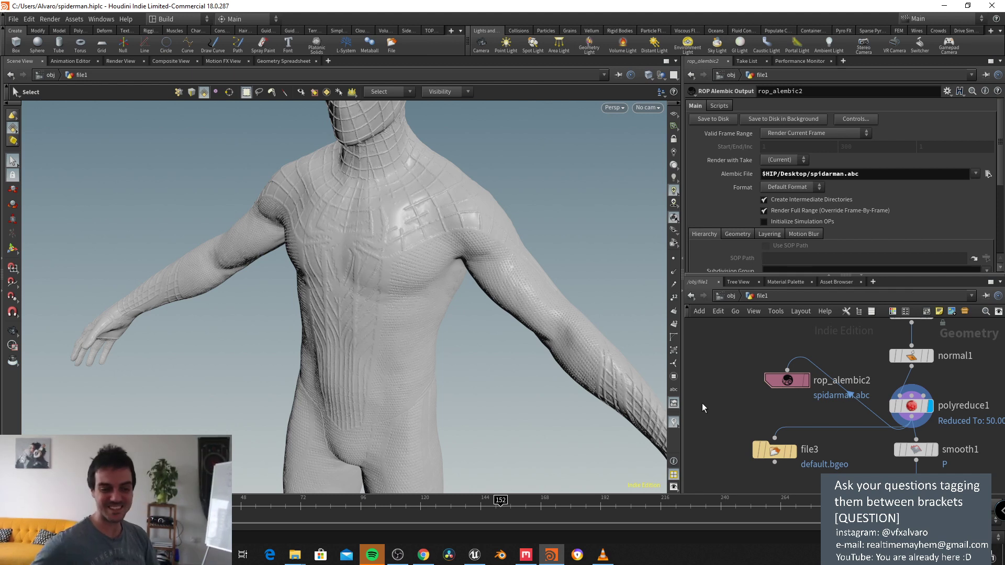
pyautogui.scroll(4, 772, 411)
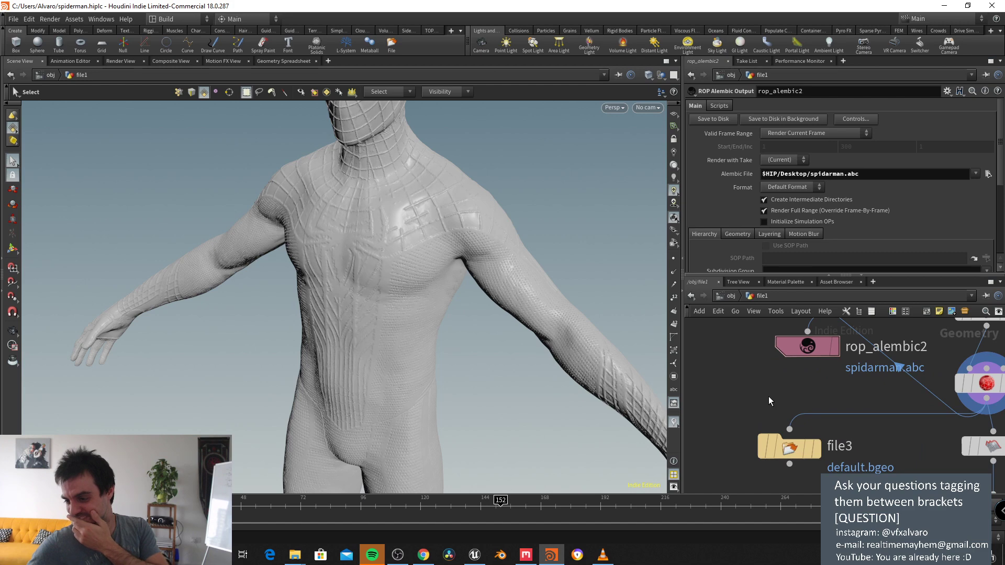
pyautogui.scroll(-1, 768, 397)
# Step: Add a new File node, file4, and position it in the network
pyautogui.click(787, 438)
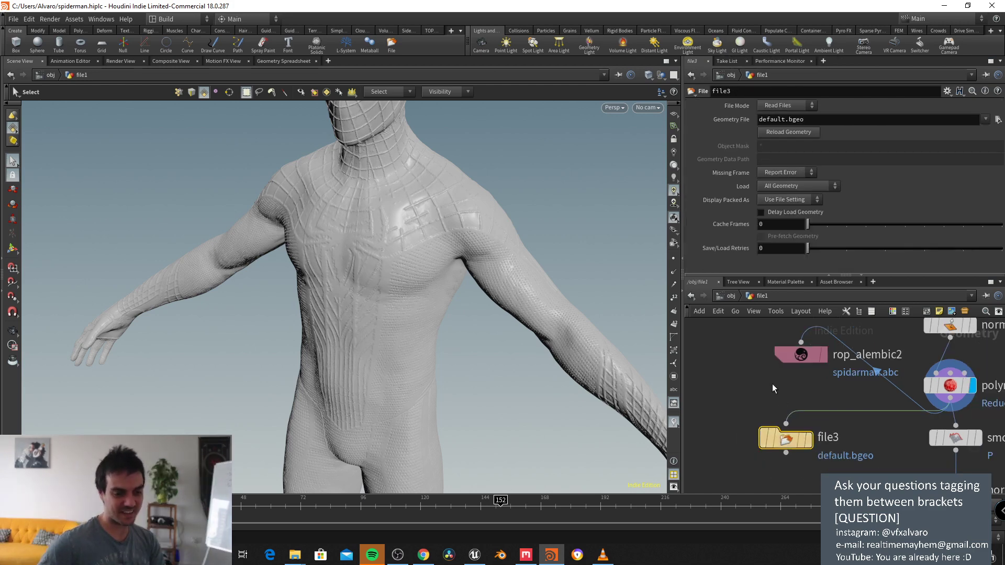
pyautogui.press('Tab')
pyautogui.click(786, 494)
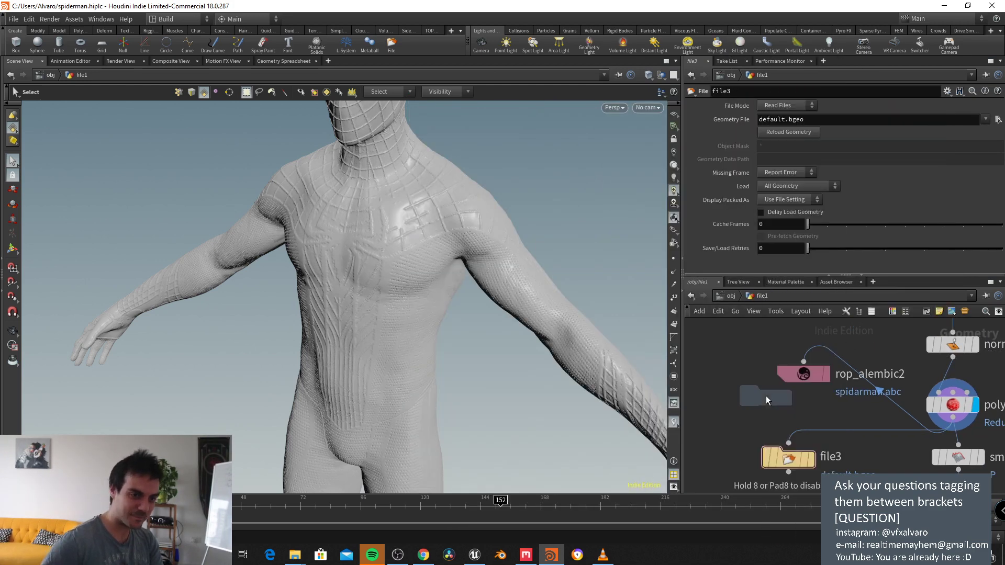
pyautogui.click(765, 395)
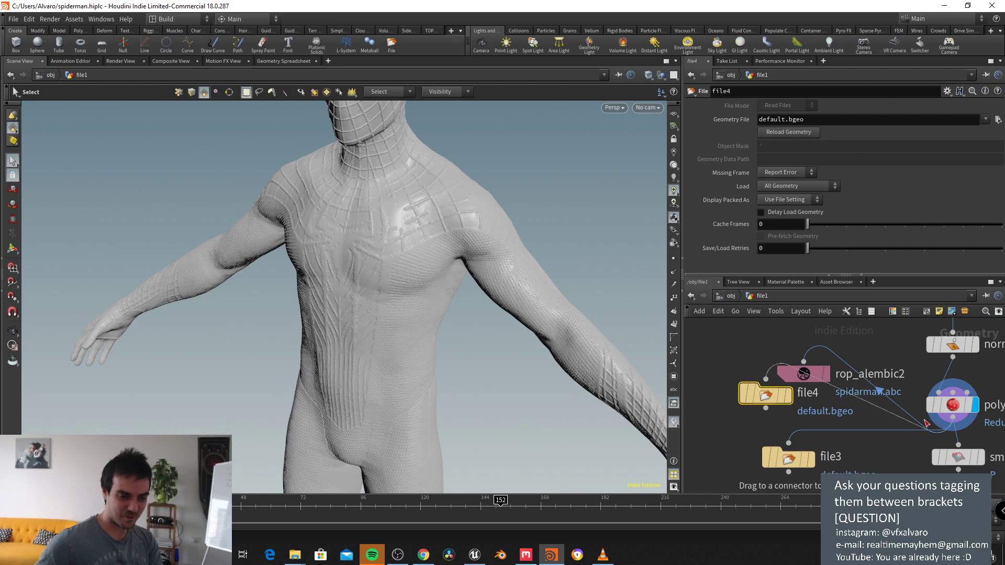
pyautogui.moveTo(765, 402); pyautogui.dragTo(755, 421)
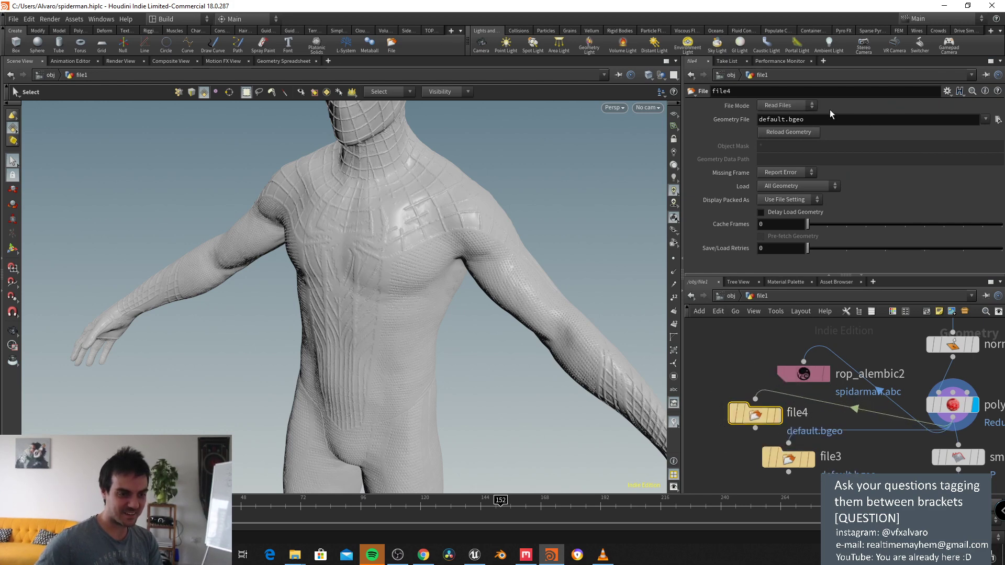
# Step: Set file4's geometry file to D:/UnrealEngineTests/spidermantest/spidiman.obj
pyautogui.click(998, 120)
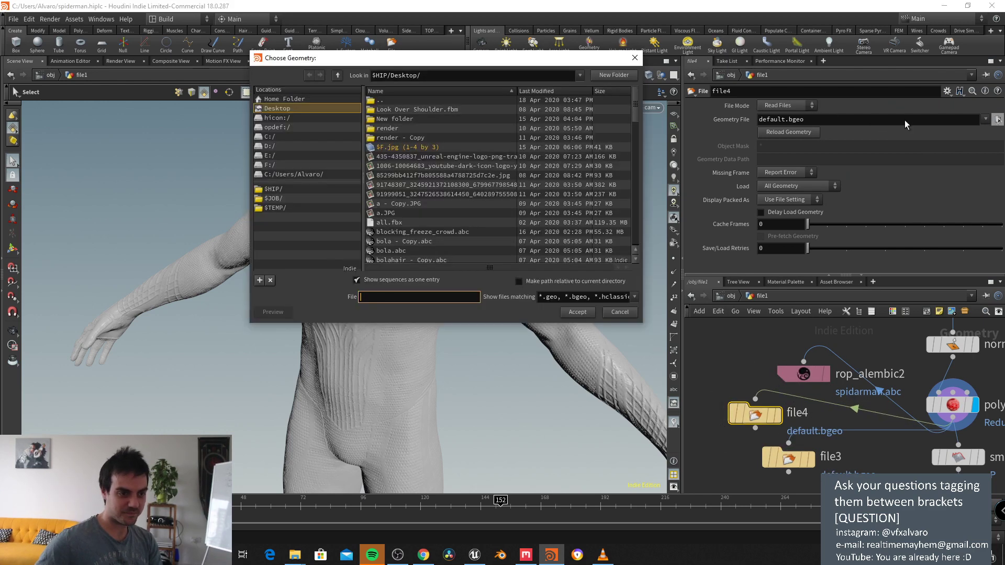
pyautogui.tripleClick(482, 75)
pyautogui.write('D:\\UnrealEngineTests\\spidermantest')
pyautogui.press('Return')
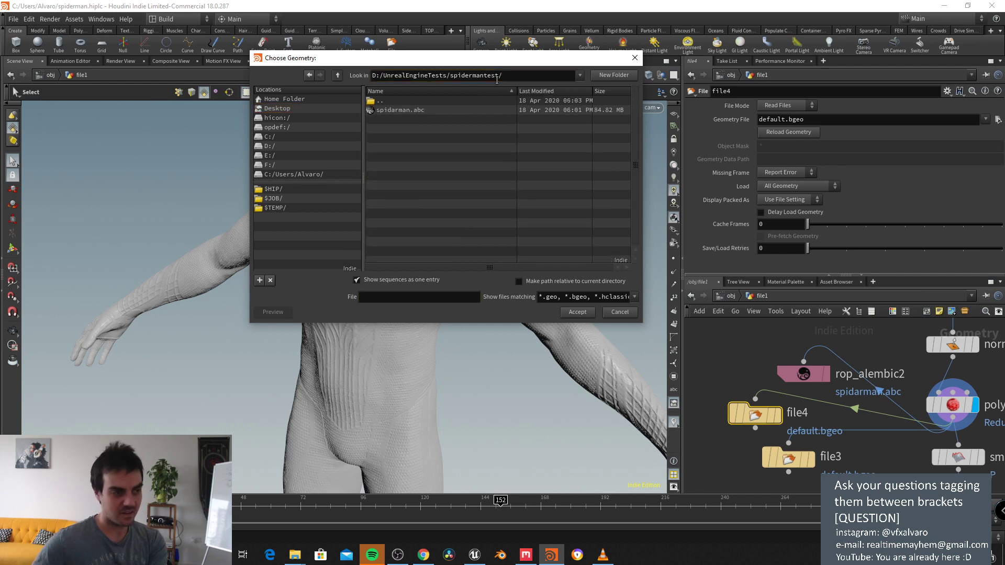
pyautogui.click(404, 297)
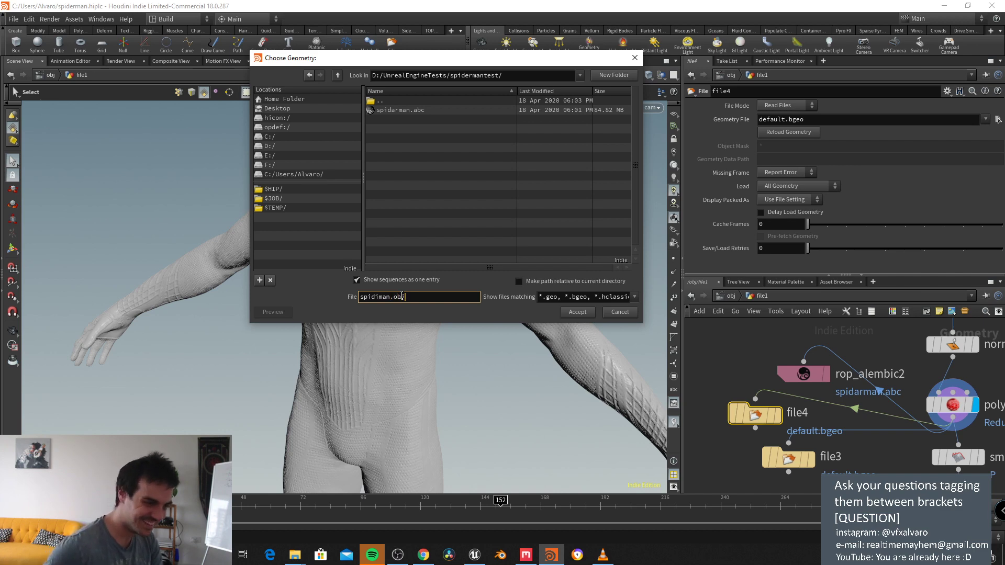
pyautogui.write('spidiman.obj')
pyautogui.press('Return')
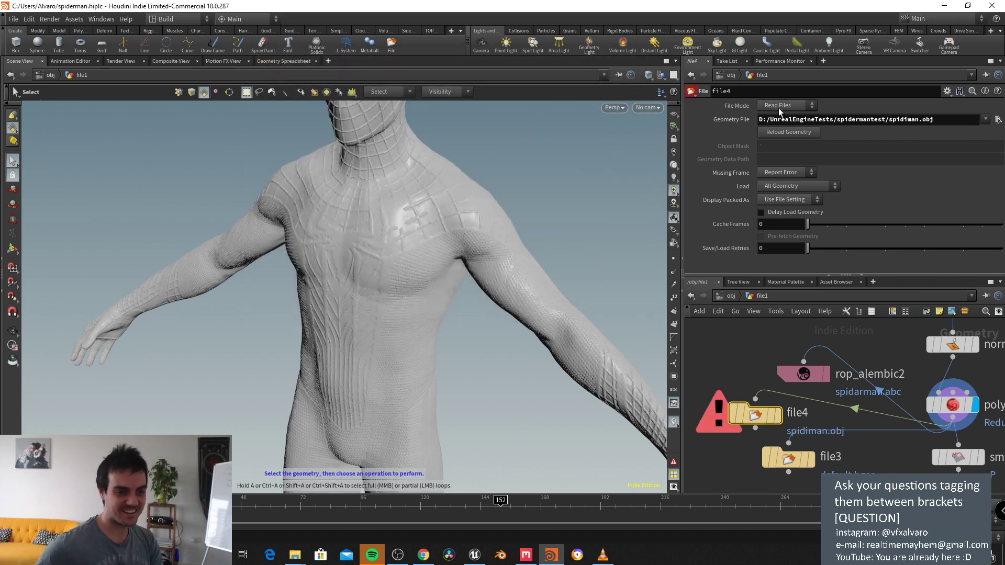
# Step: Switch file4 to Write Files, give it the display flag, and cut its polyreduce1 input wire
pyautogui.click(779, 106)
pyautogui.click(780, 119)
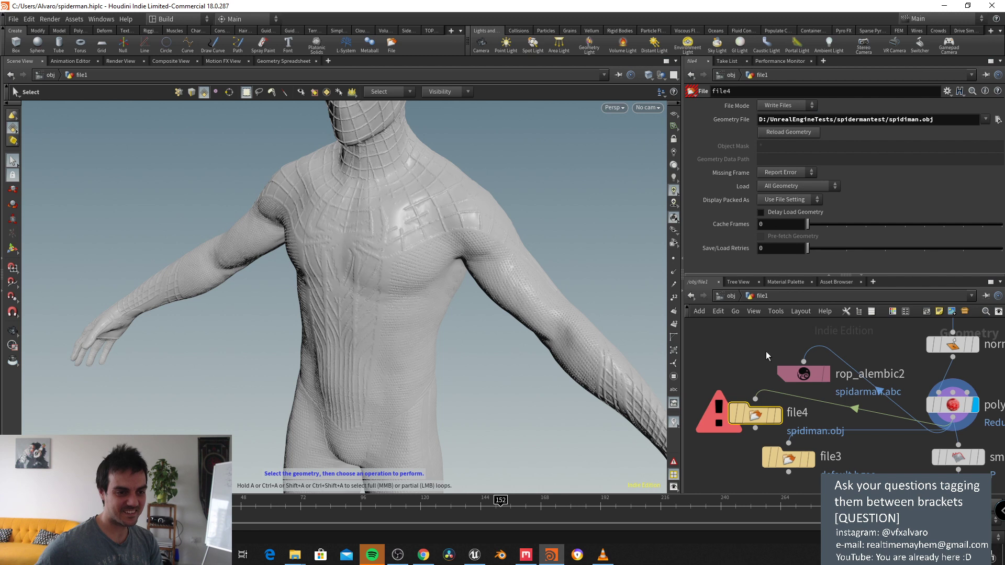
pyautogui.click(779, 418)
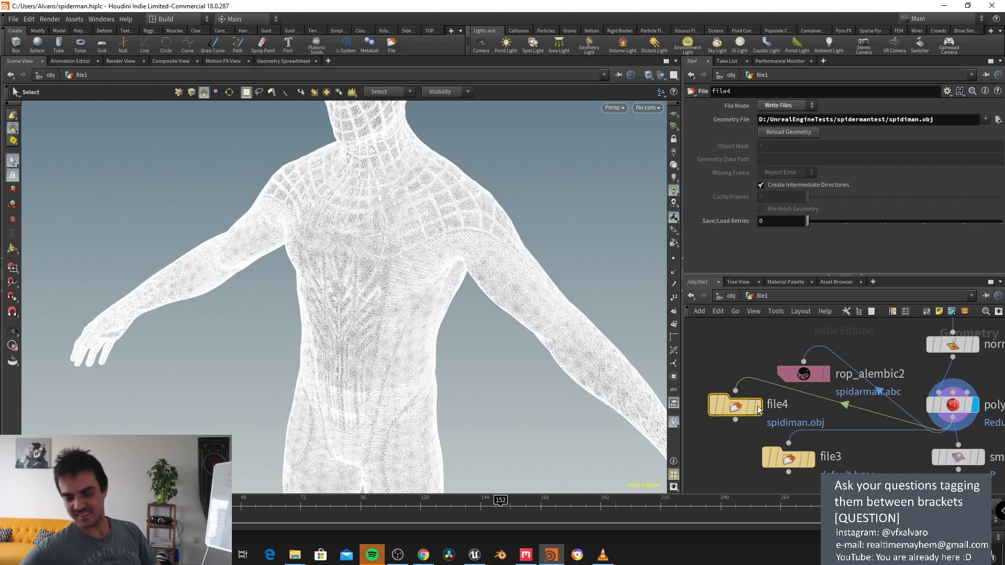
pyautogui.click(757, 407)
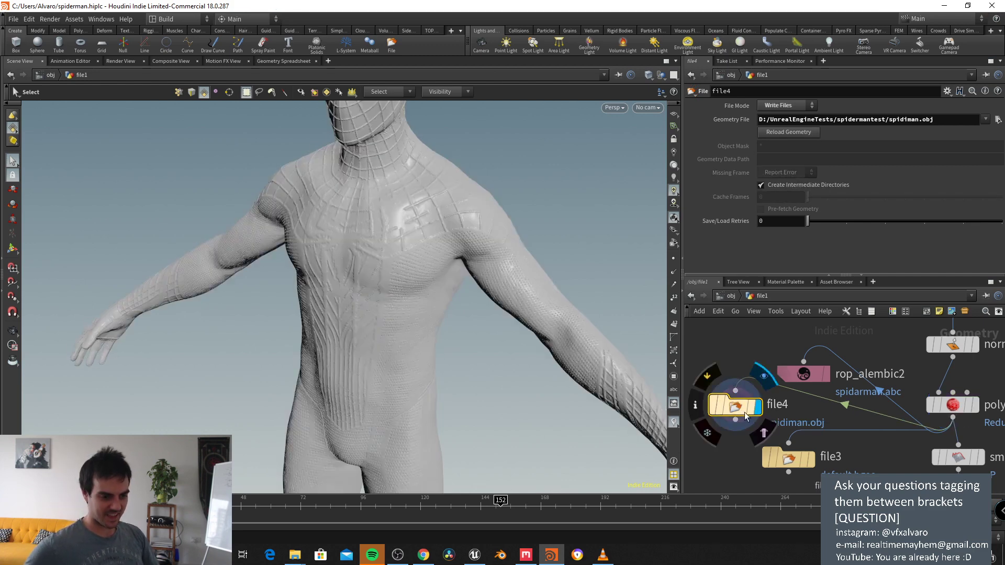
pyautogui.moveTo(746, 416); pyautogui.dragTo(733, 438)
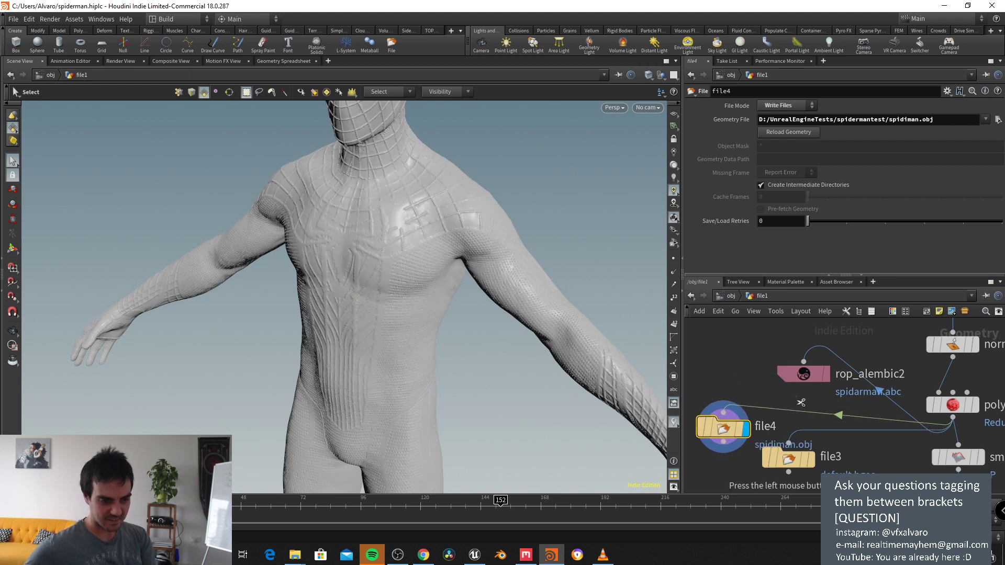
pyautogui.moveTo(791, 401); pyautogui.dragTo(798, 420)
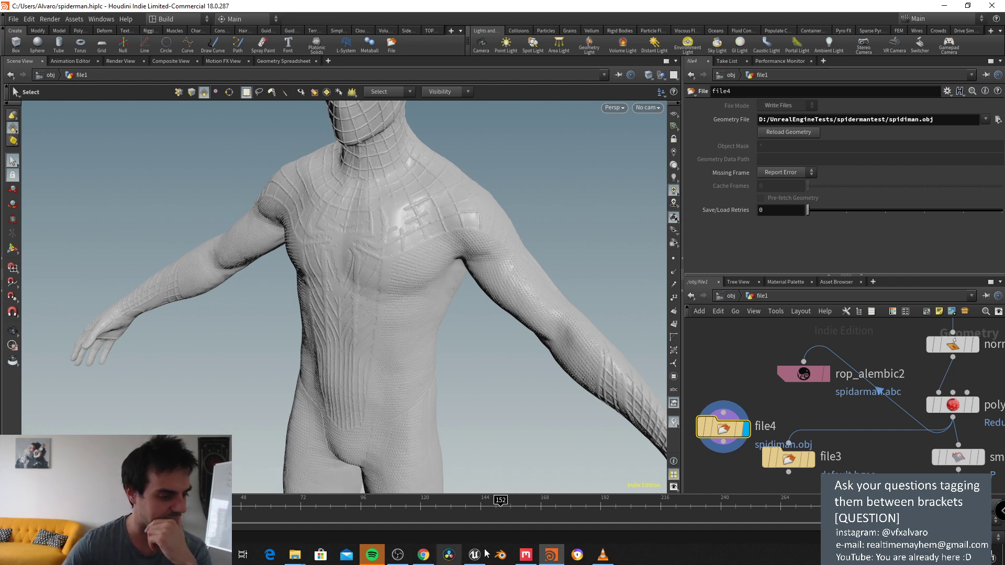
# Step: Load spidiman as Mixer's custom mesh, show the 3D Viewport, and widen the Setup panel
pyautogui.click(525, 555)
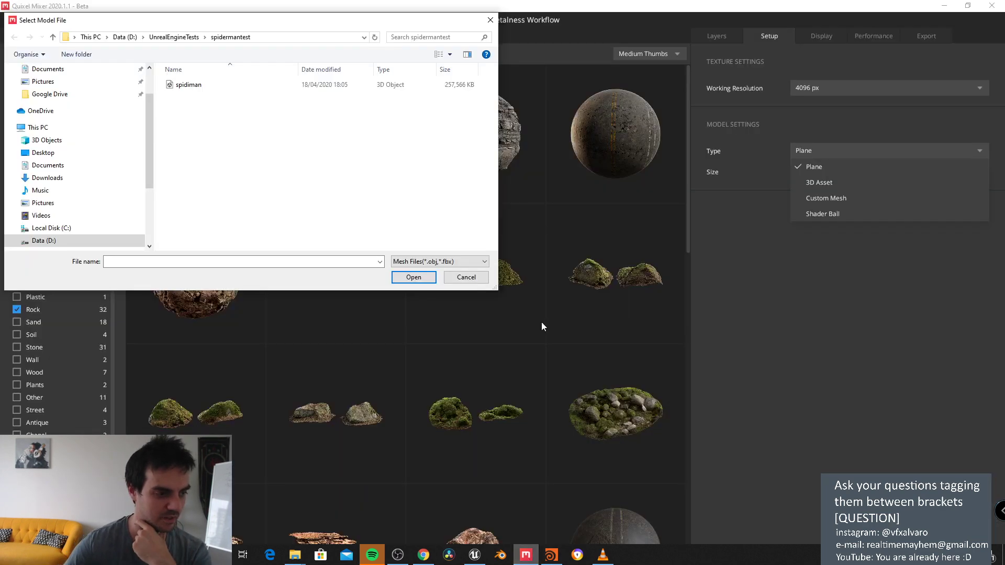
pyautogui.doubleClick(197, 87)
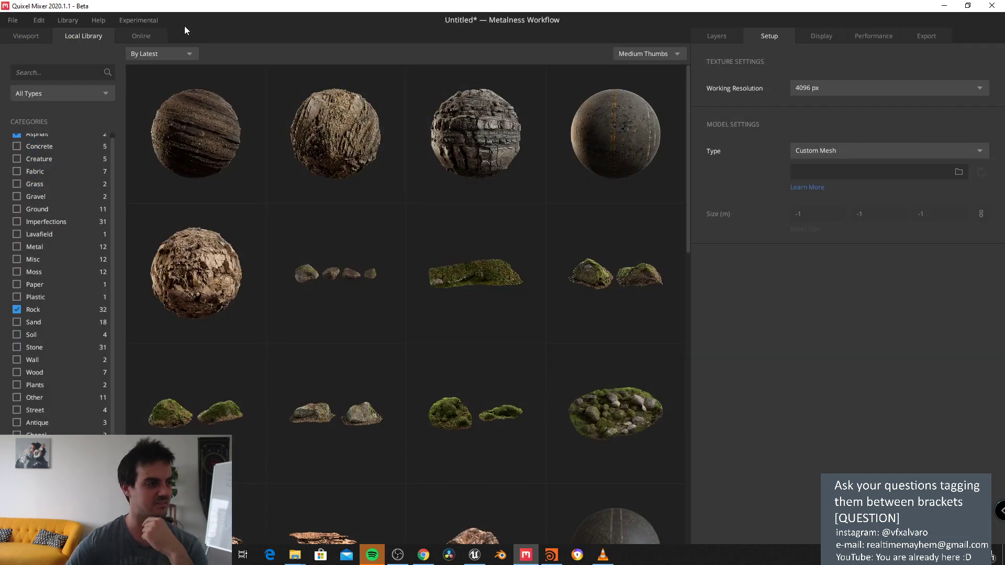
pyautogui.click(34, 36)
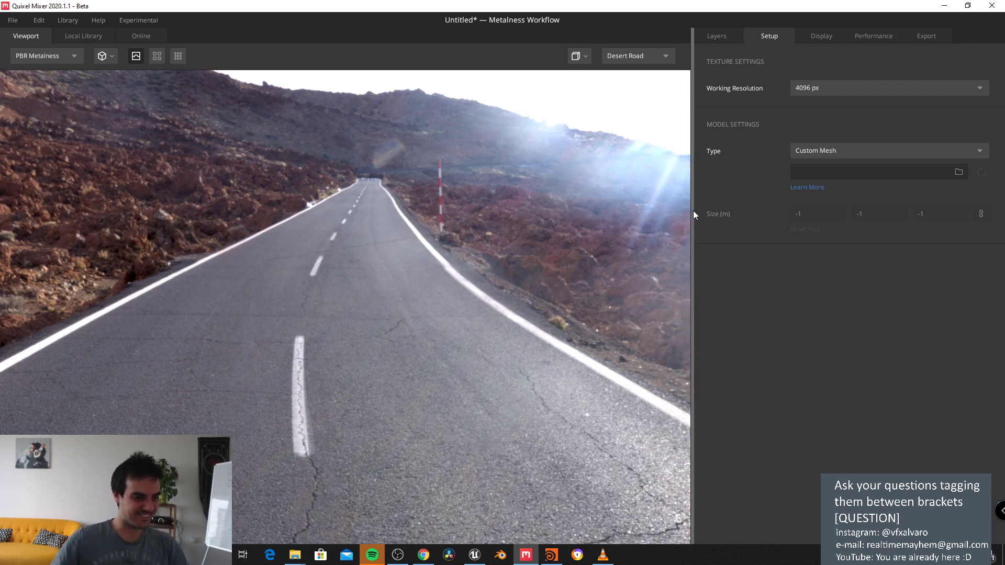
pyautogui.moveTo(692, 211); pyautogui.dragTo(658, 212)
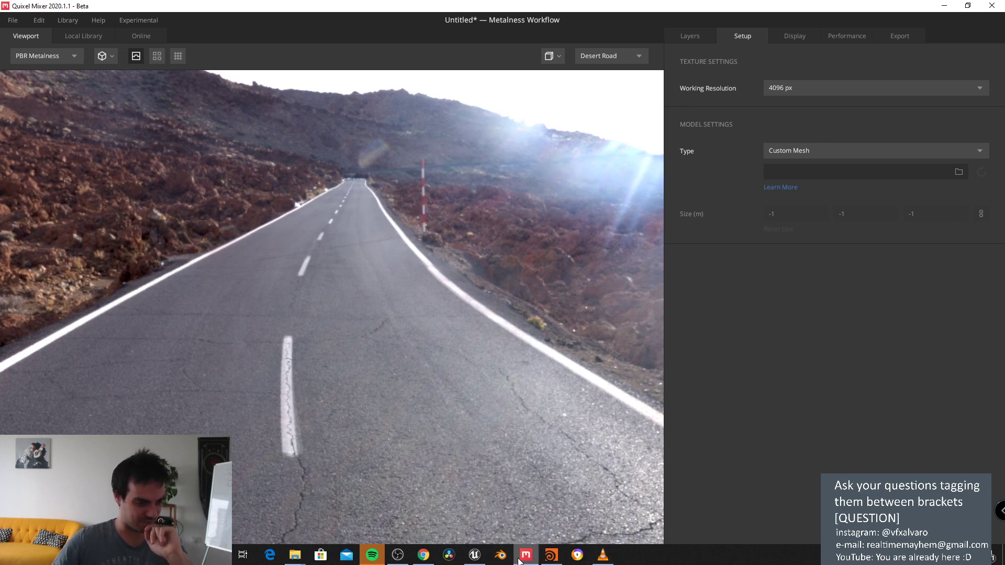
pyautogui.click(551, 554)
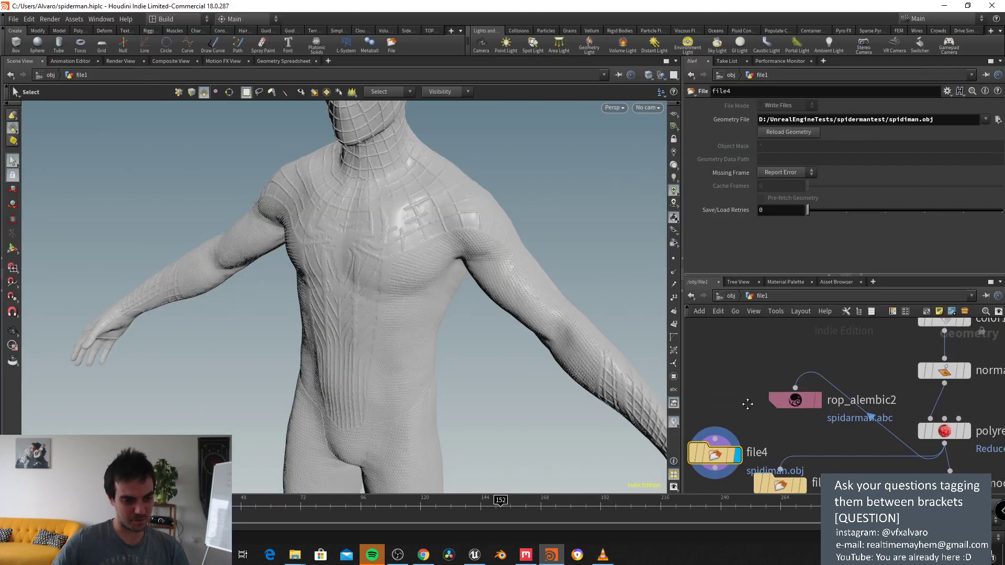
# Step: Display unpack1 and place a new File node, file5, beneath it
pyautogui.scroll(2, 837, 444)
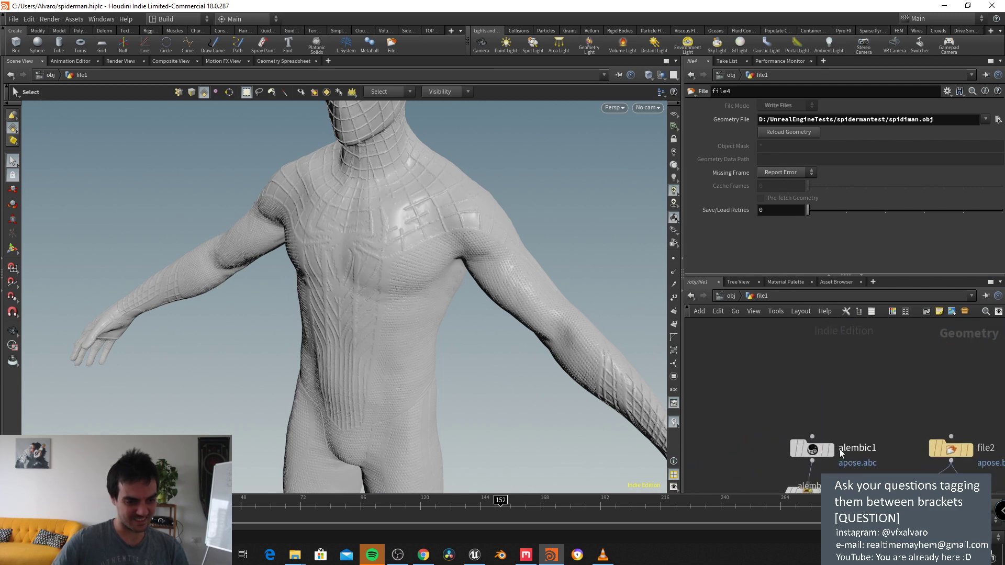
pyautogui.moveTo(855, 393); pyautogui.dragTo(889, 310, button='middle')
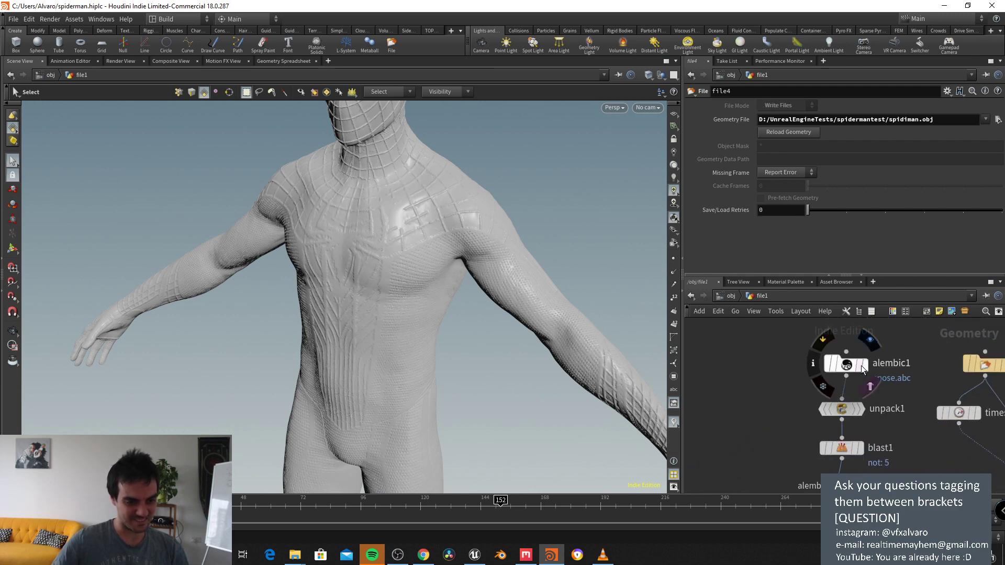
pyautogui.click(859, 409)
pyautogui.press('Tab')
pyautogui.write('write')
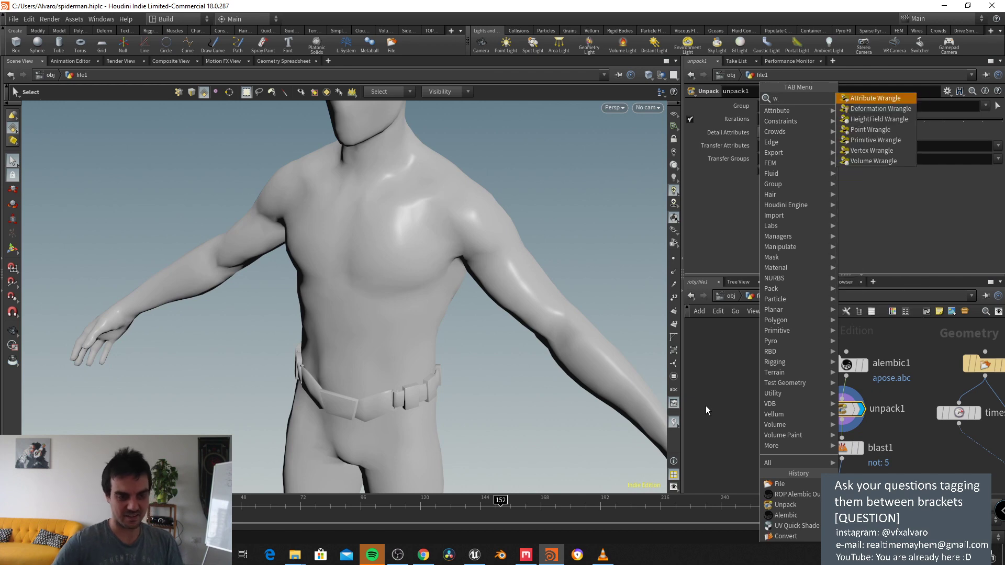
pyautogui.press('BackSpace')
pyautogui.press('BackSpace')
pyautogui.press('BackSpace')
pyautogui.press('BackSpace')
pyautogui.write('file')
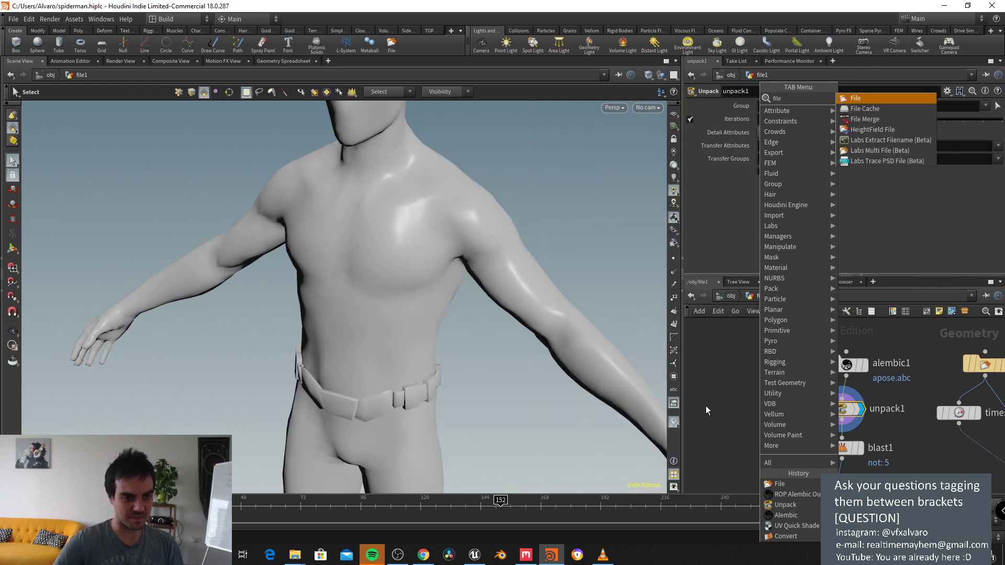
pyautogui.press('Return')
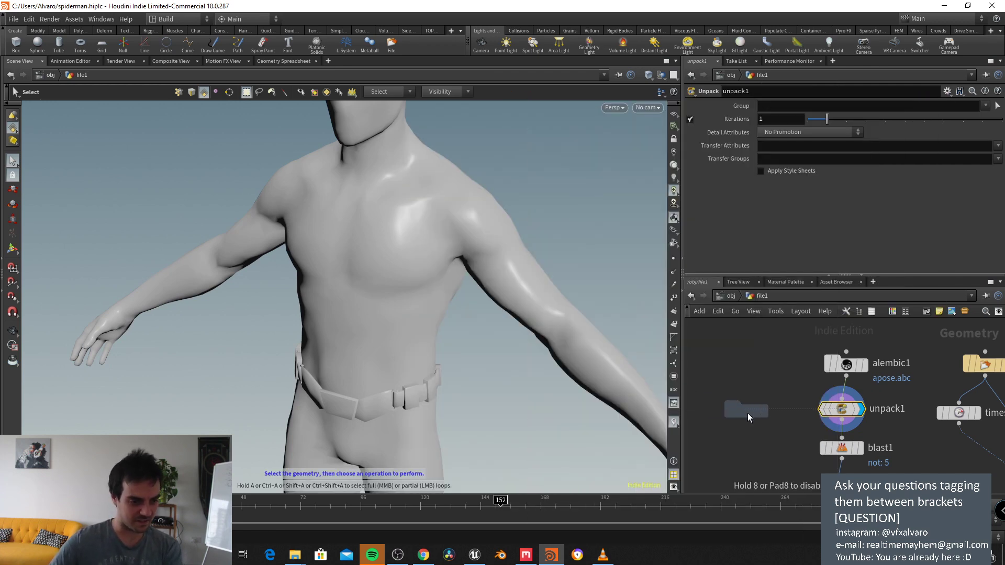
pyautogui.click(749, 416)
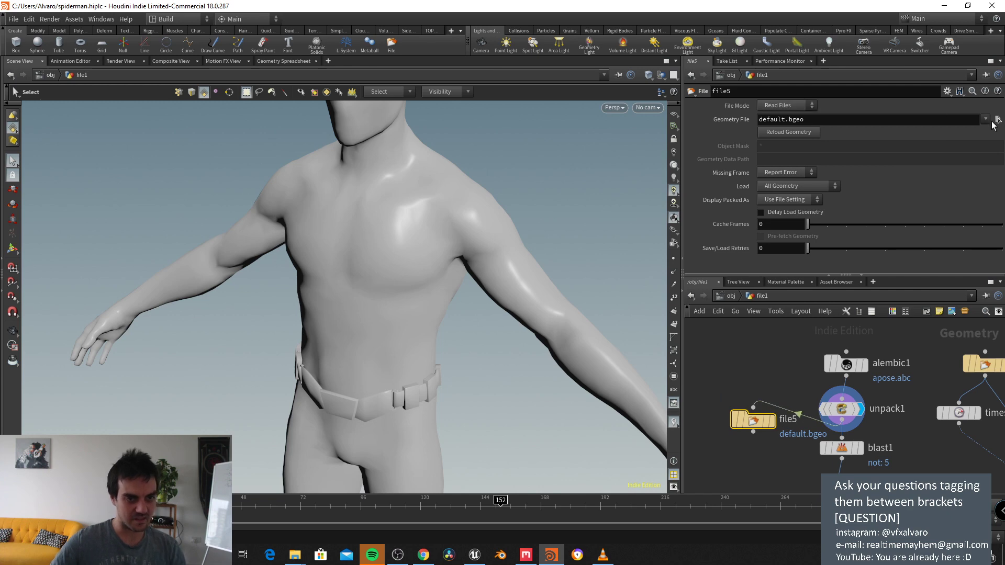
# Step: Set file5 to write lowres.obj and wire it to unpack1's output
pyautogui.click(997, 119)
pyautogui.write('lo')
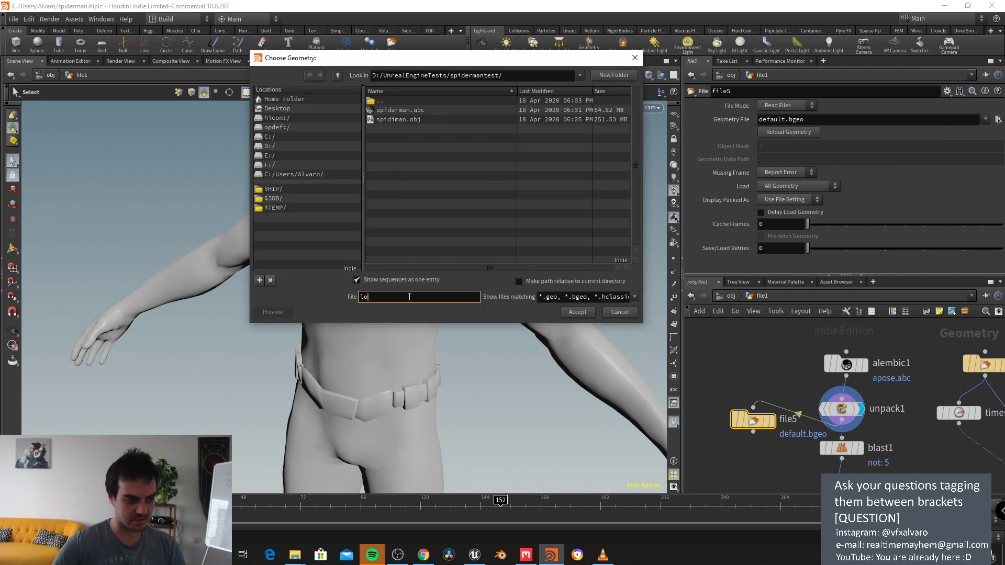
pyautogui.write('wres.obj')
pyautogui.press('Return')
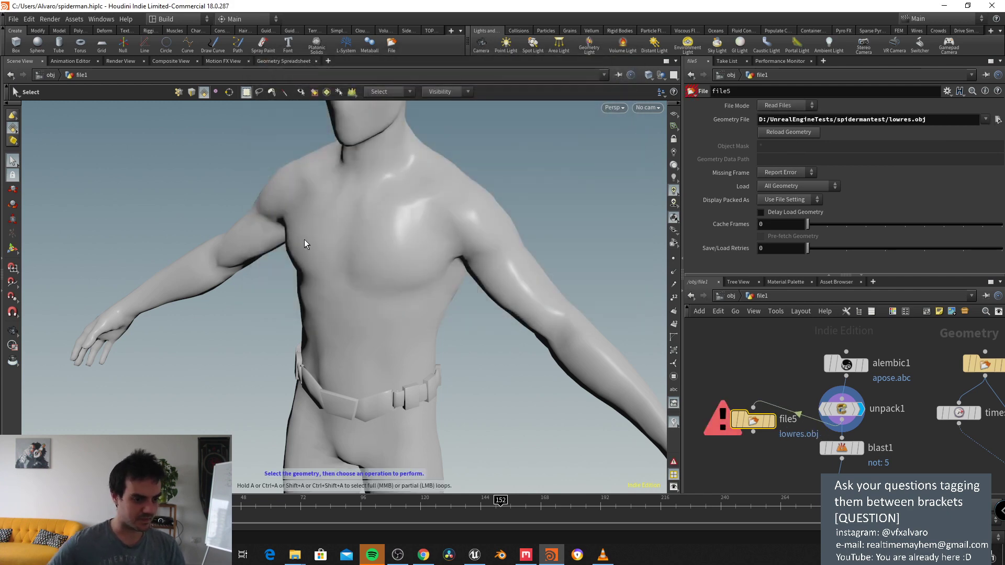
pyautogui.click(764, 425)
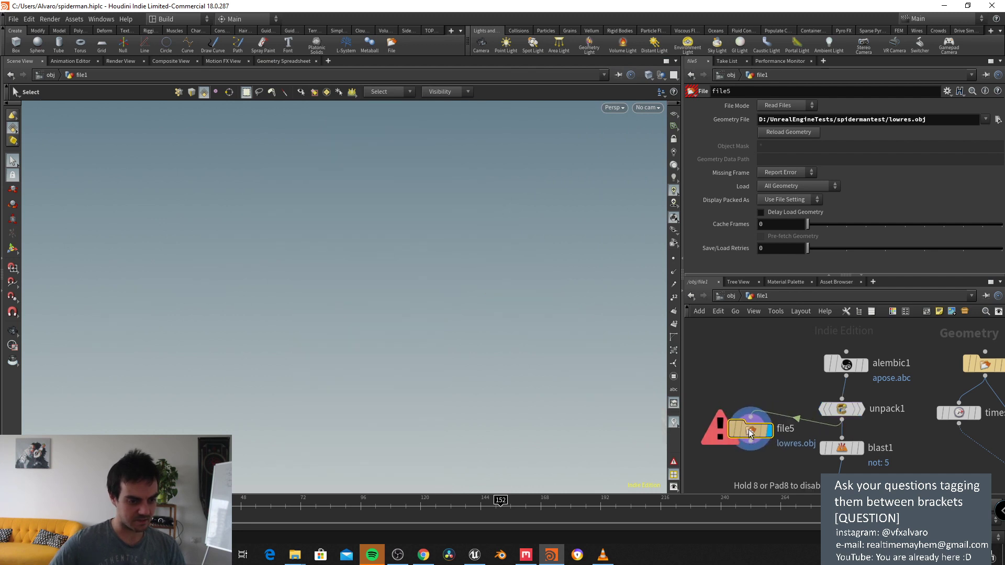
pyautogui.click(798, 105)
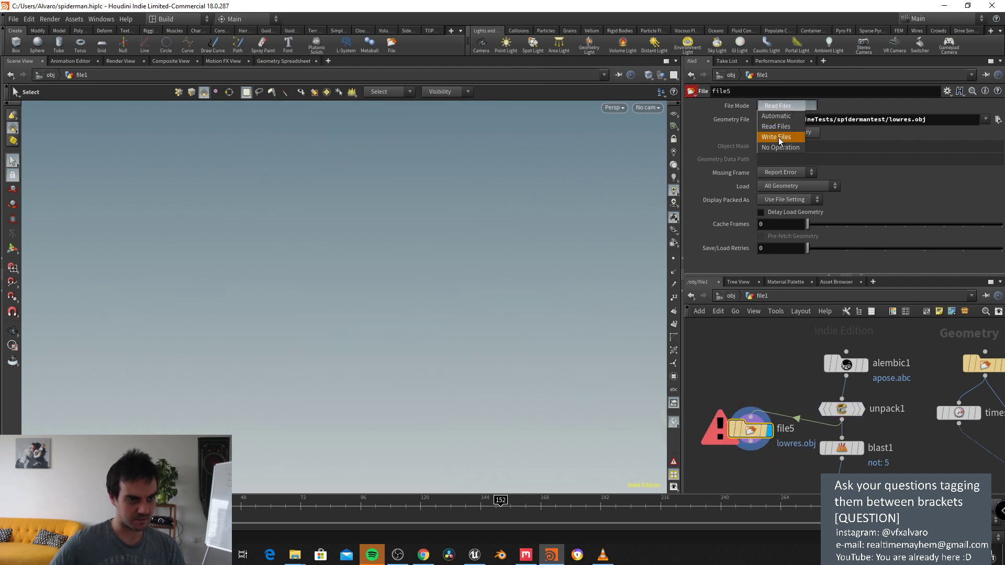
pyautogui.click(781, 135)
pyautogui.moveTo(755, 442); pyautogui.dragTo(760, 462)
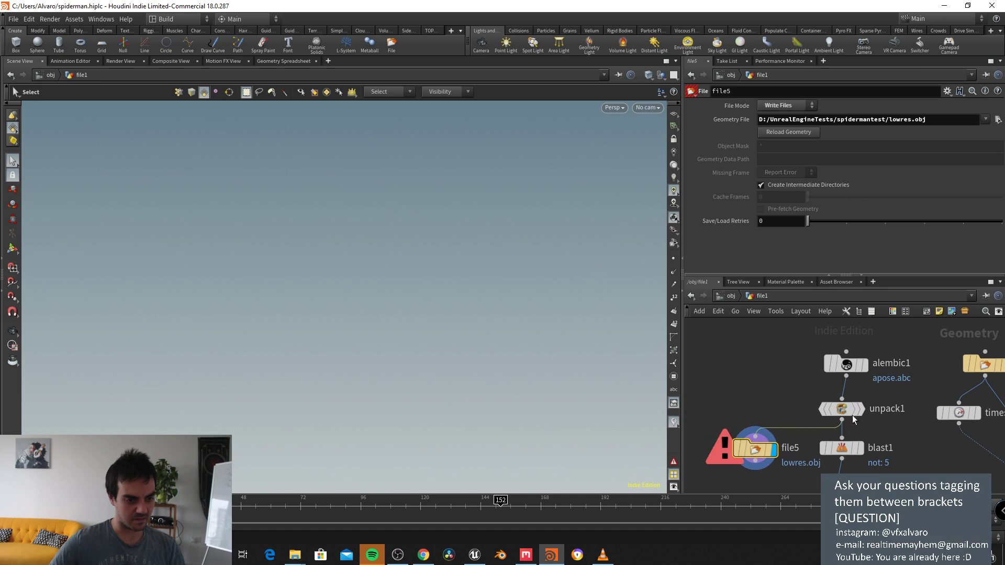
# Step: Insert a Convert node before file5, then cut the wire feeding file5
pyautogui.press('Tab')
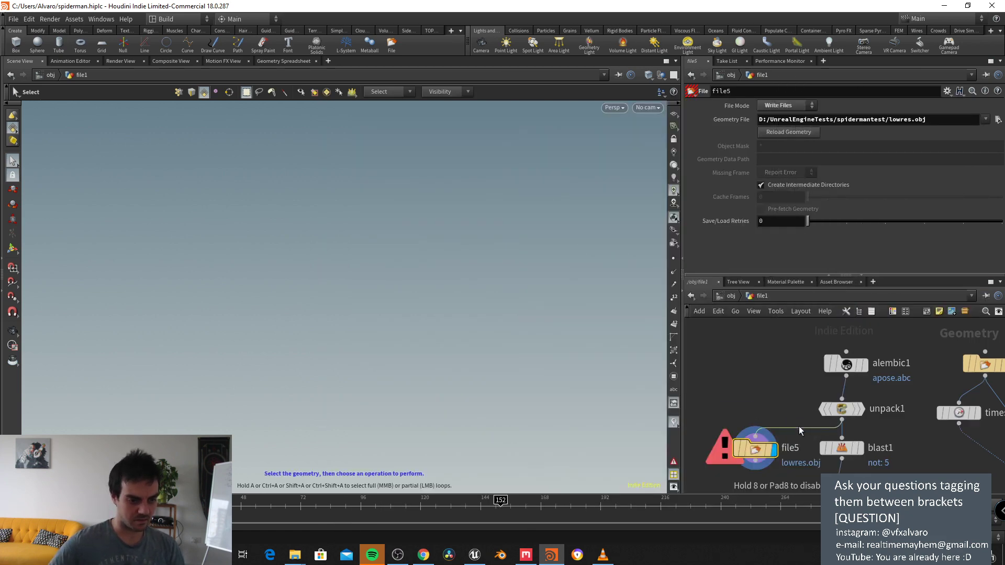
pyautogui.click(775, 445)
pyautogui.moveTo(775, 445); pyautogui.dragTo(779, 361, button='middle')
pyautogui.click(758, 415)
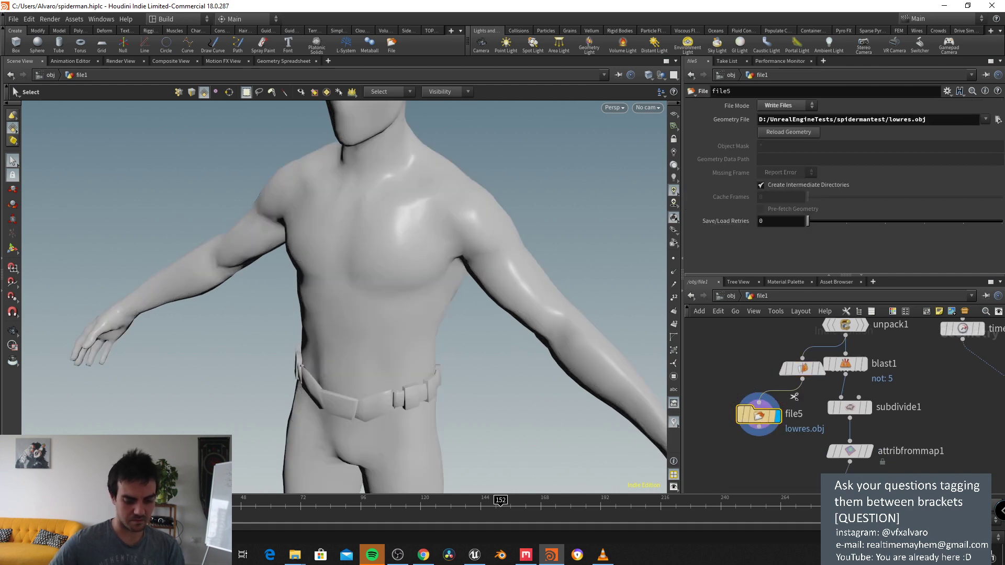
pyautogui.moveTo(795, 397); pyautogui.dragTo(777, 389)
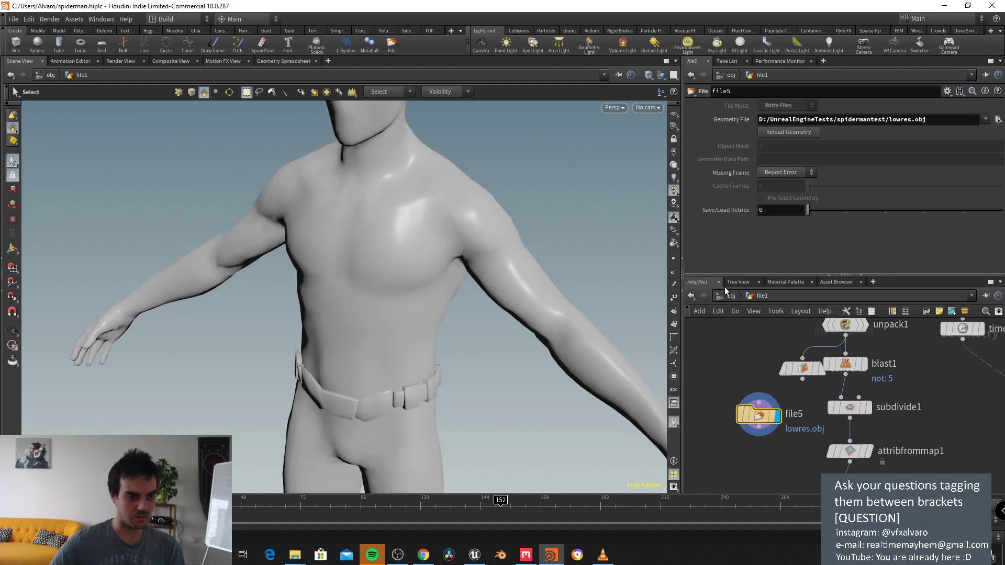
# Step: Add file6 reading lowres.obj, display it, and restore Houdini's window size
pyautogui.press('Tab')
pyautogui.write('fil')
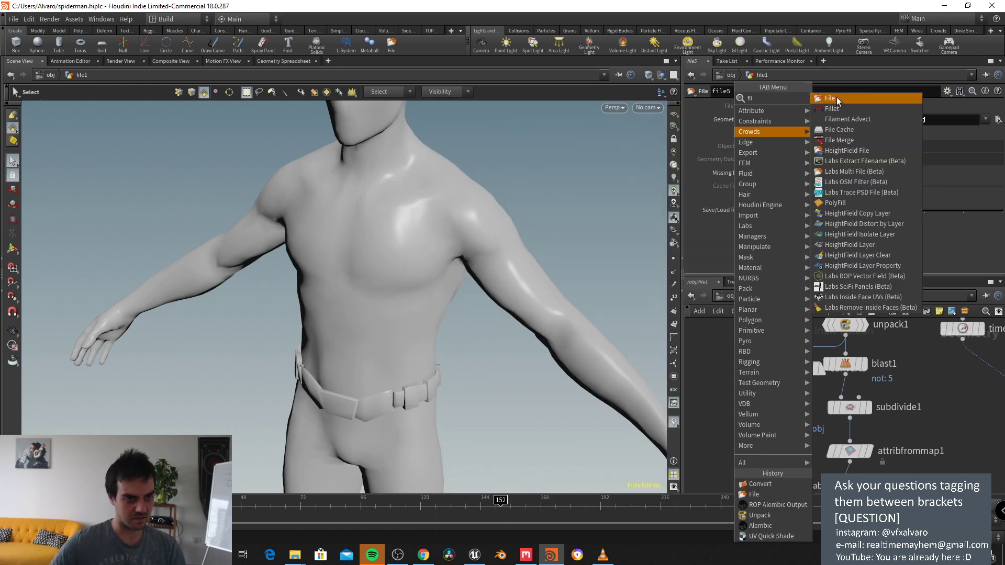
pyautogui.click(837, 99)
pyautogui.click(997, 120)
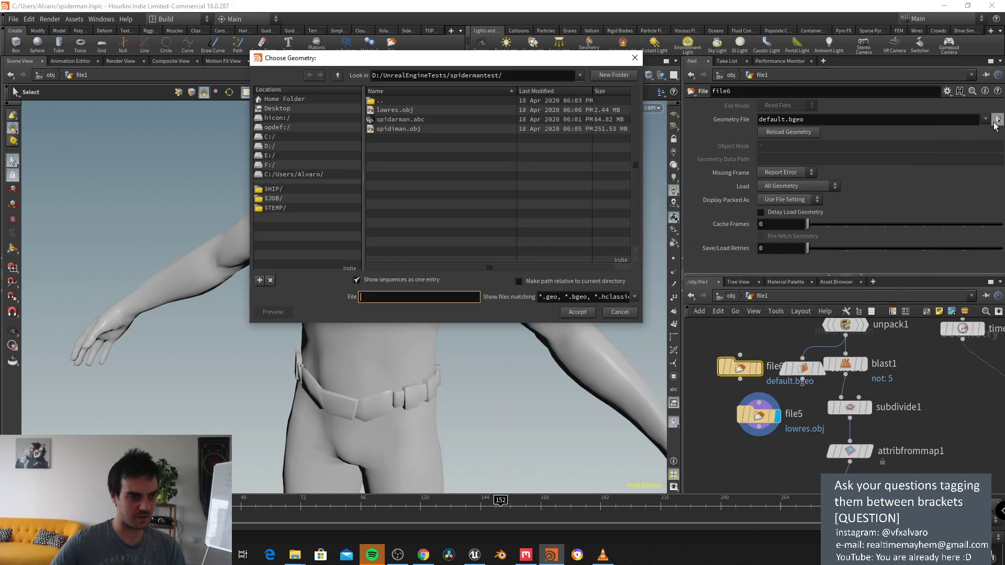
pyautogui.doubleClick(403, 111)
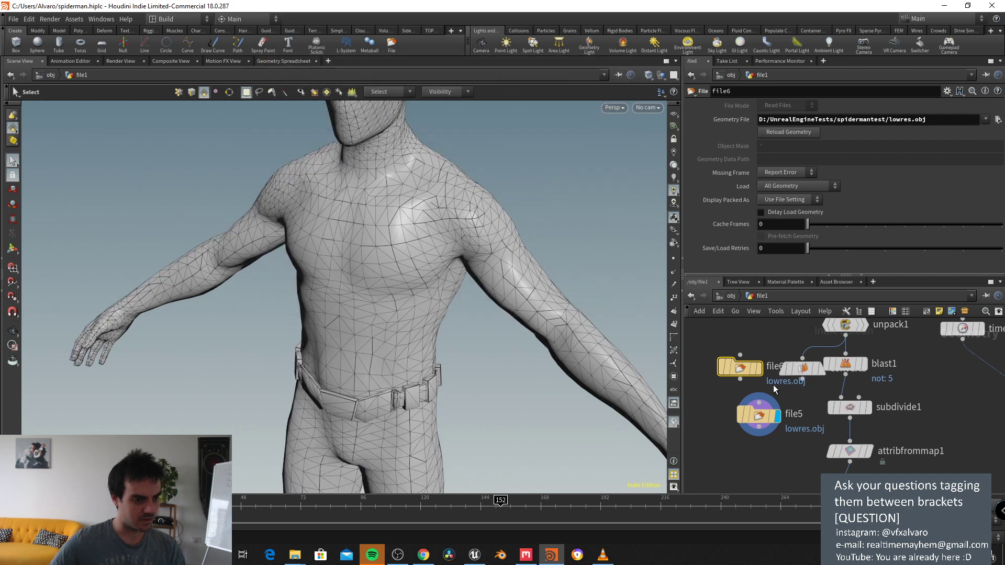
pyautogui.click(757, 366)
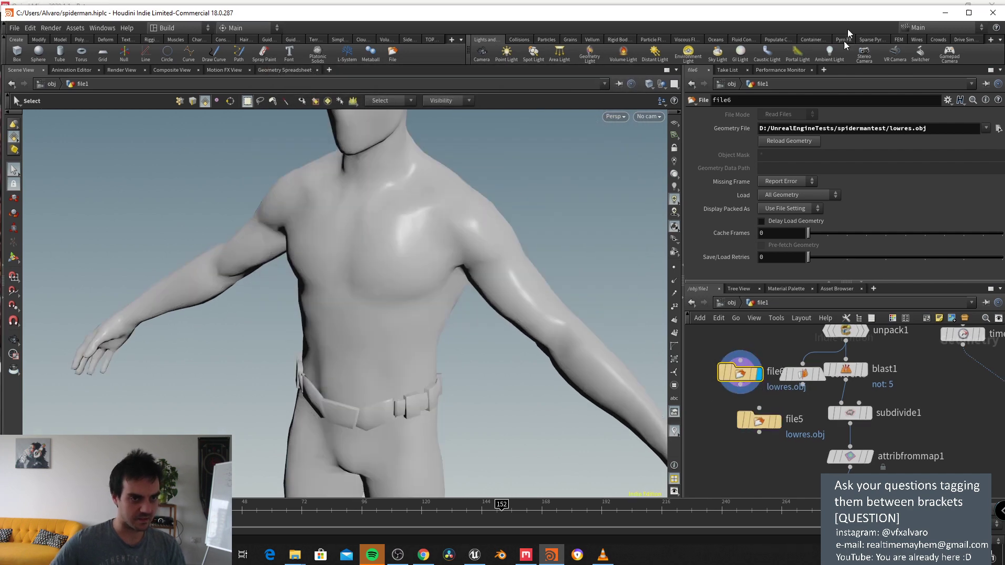
pyautogui.moveTo(801, 5); pyautogui.dragTo(833, 465)
# Step: With Type on Custom Mesh, try loading the exported OBJ and expand the viewport with F11
pyautogui.click(791, 143)
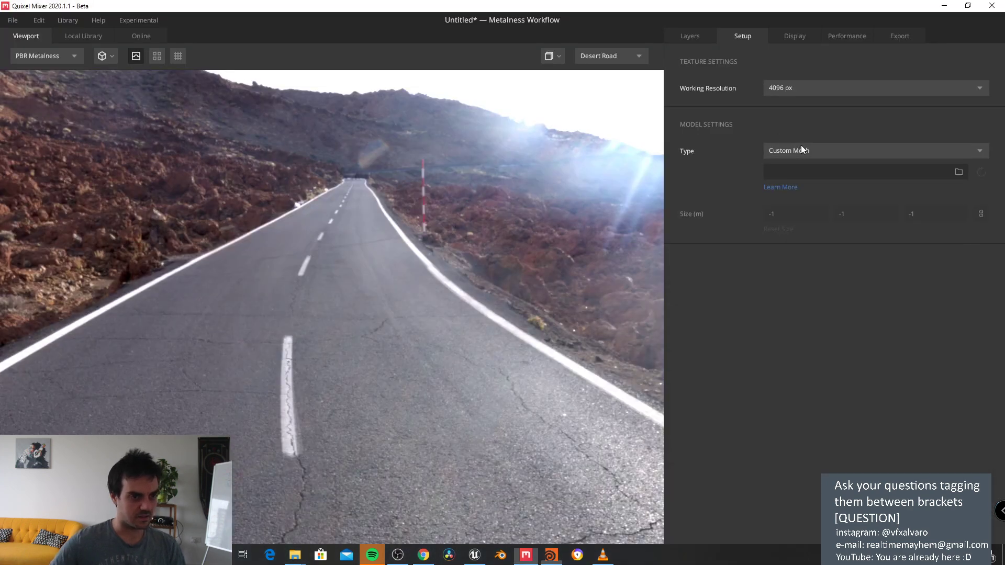
pyautogui.click(875, 146)
pyautogui.click(959, 172)
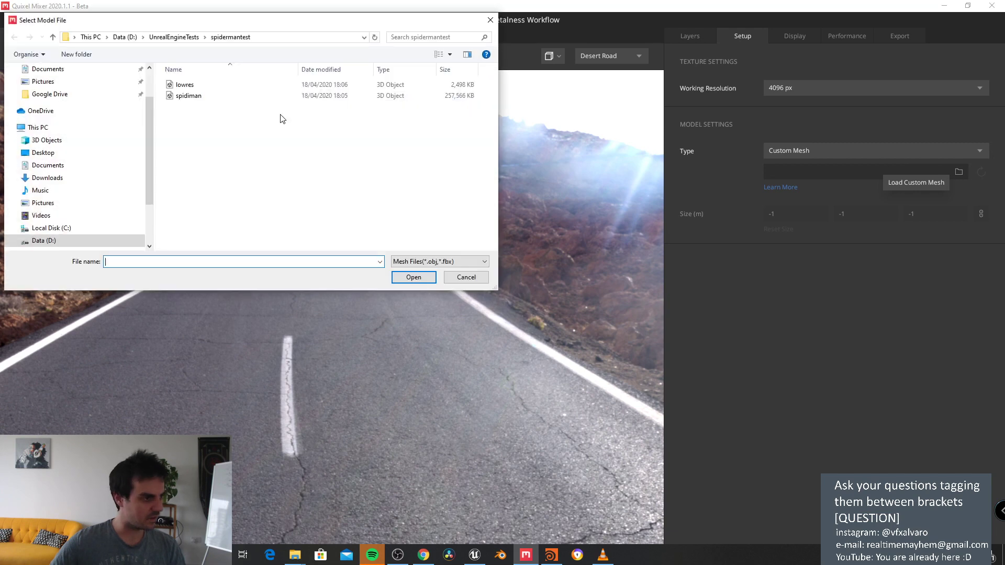
pyautogui.doubleClick(225, 85)
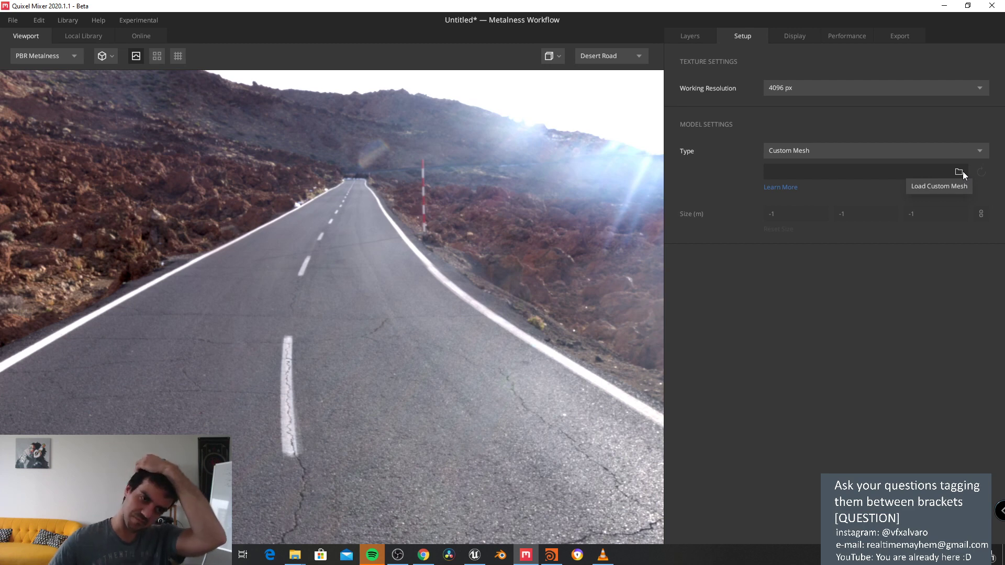
pyautogui.press('F11')
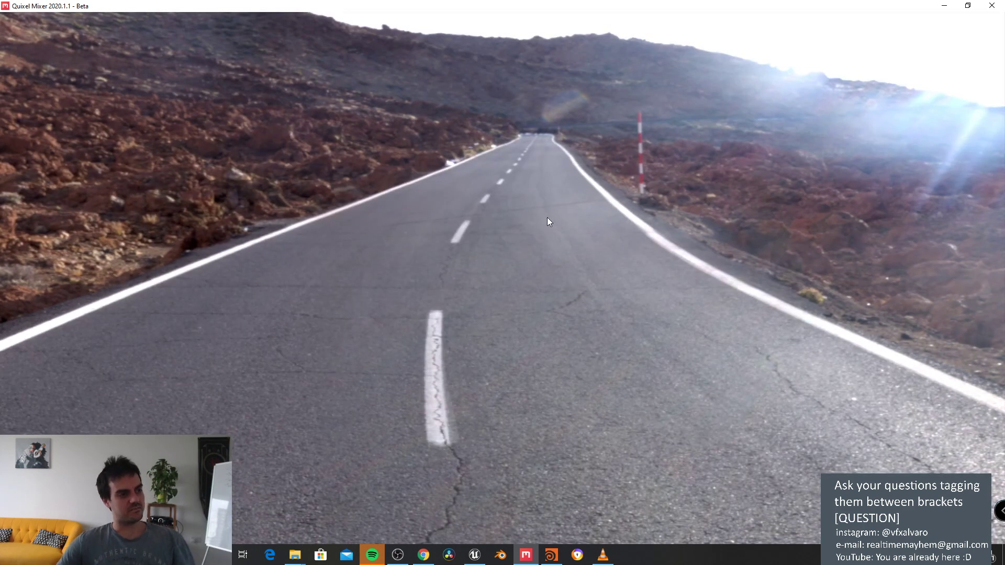
pyautogui.moveTo(641, 6); pyautogui.dragTo(887, 3)
# Step: Cycle the model type through Plane, Custom Mesh and 3D Asset, keeping the 2x2 m size
pyautogui.press('F11')
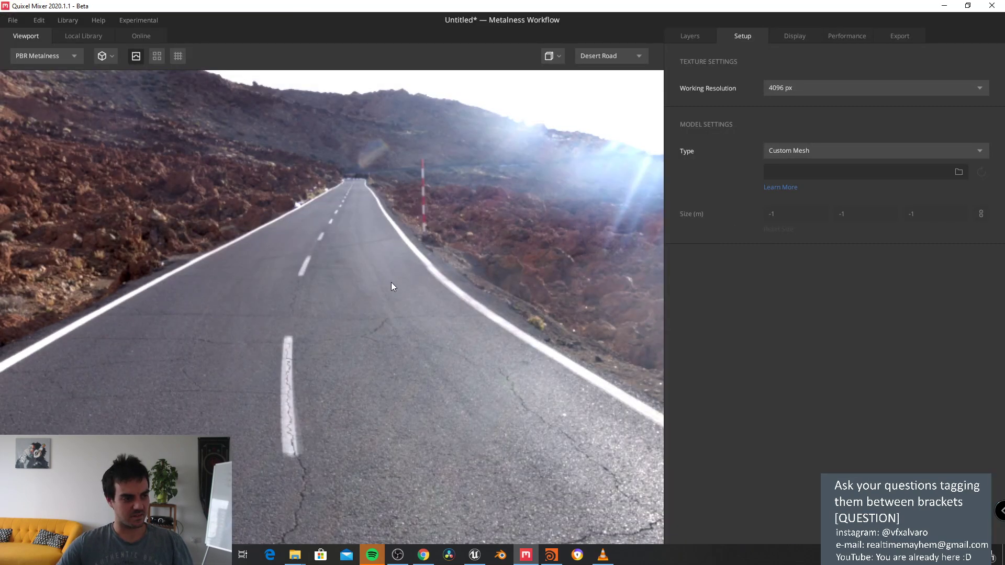
pyautogui.click(817, 152)
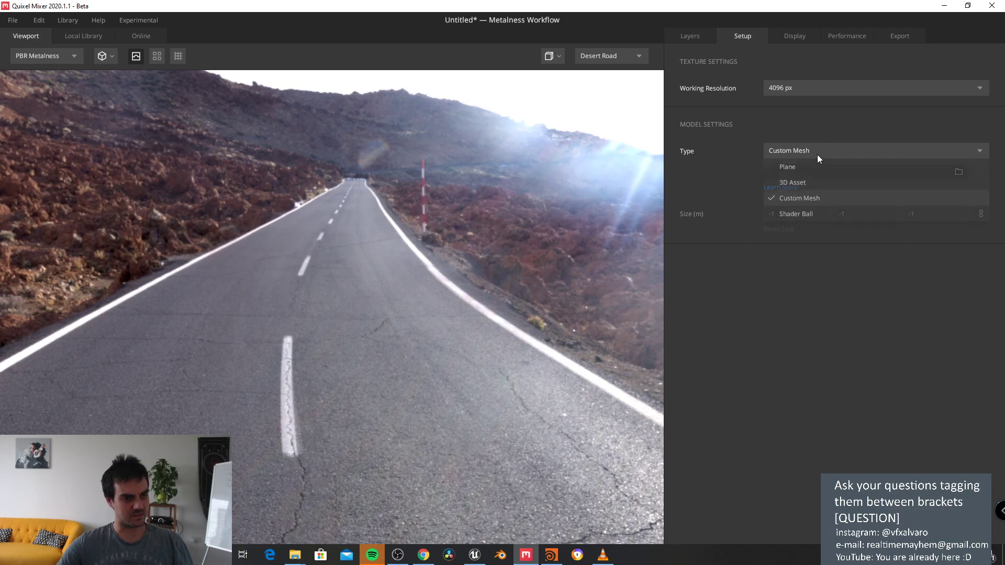
pyautogui.click(787, 166)
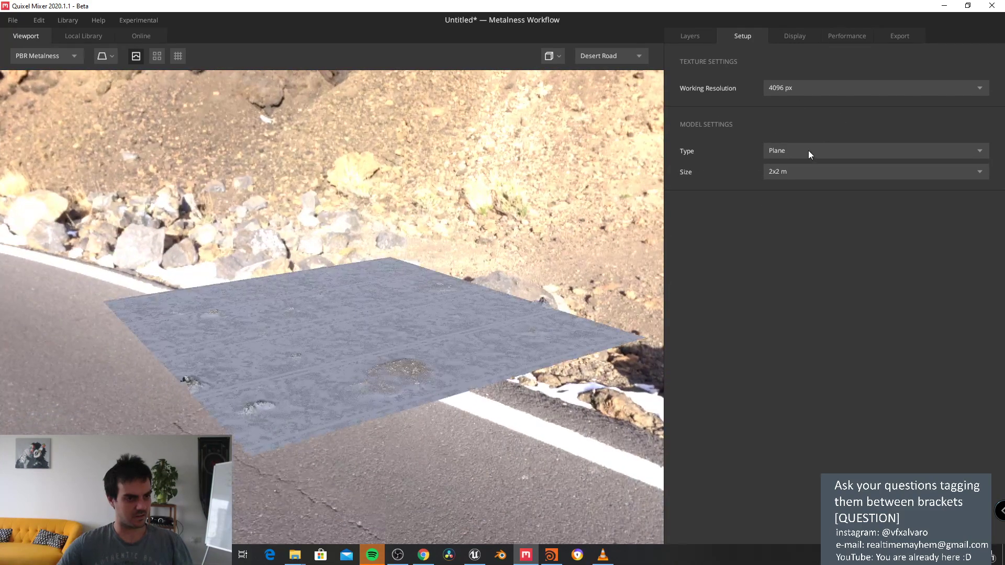
pyautogui.click(808, 151)
pyautogui.click(799, 200)
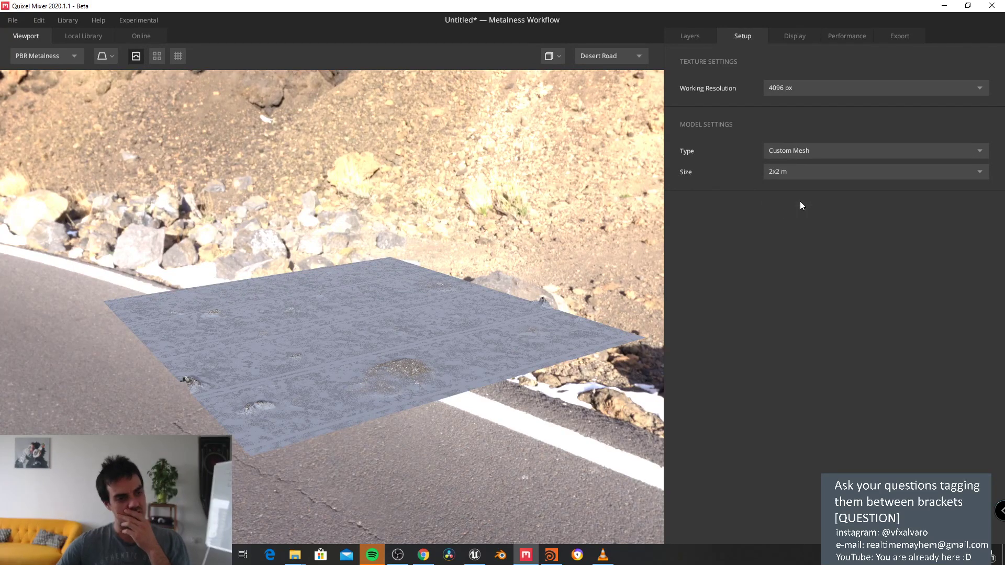
pyautogui.click(804, 153)
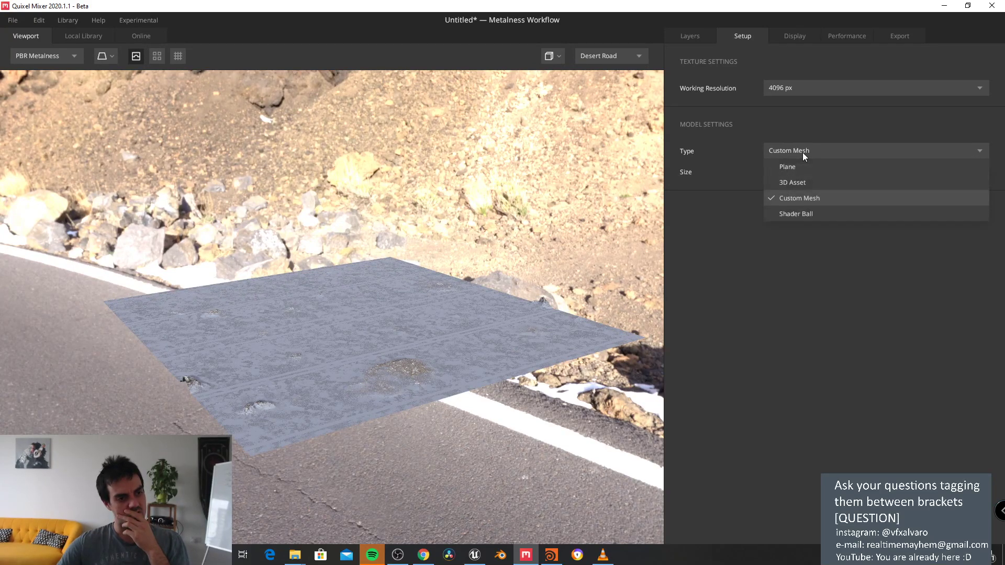
pyautogui.click(799, 184)
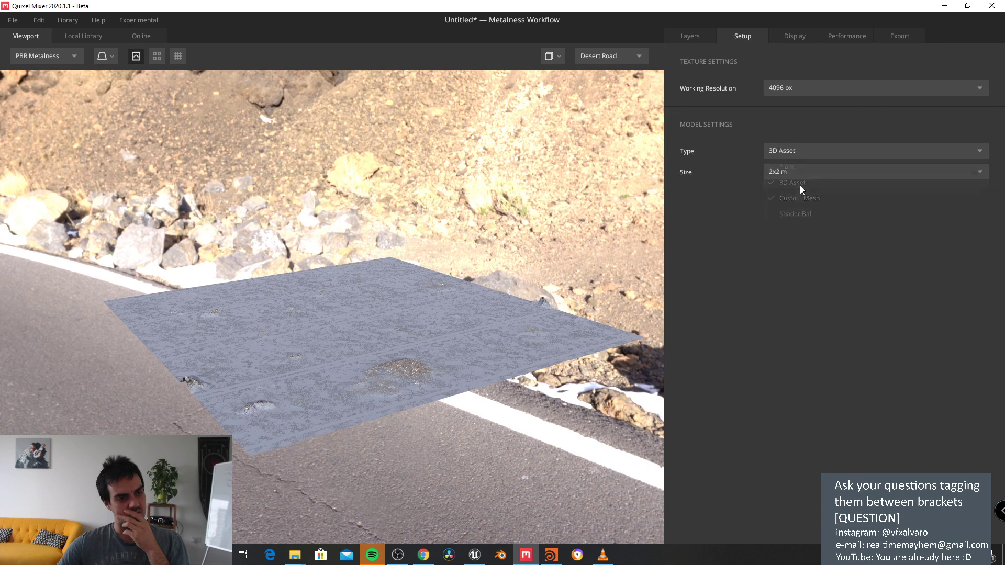
pyautogui.click(798, 174)
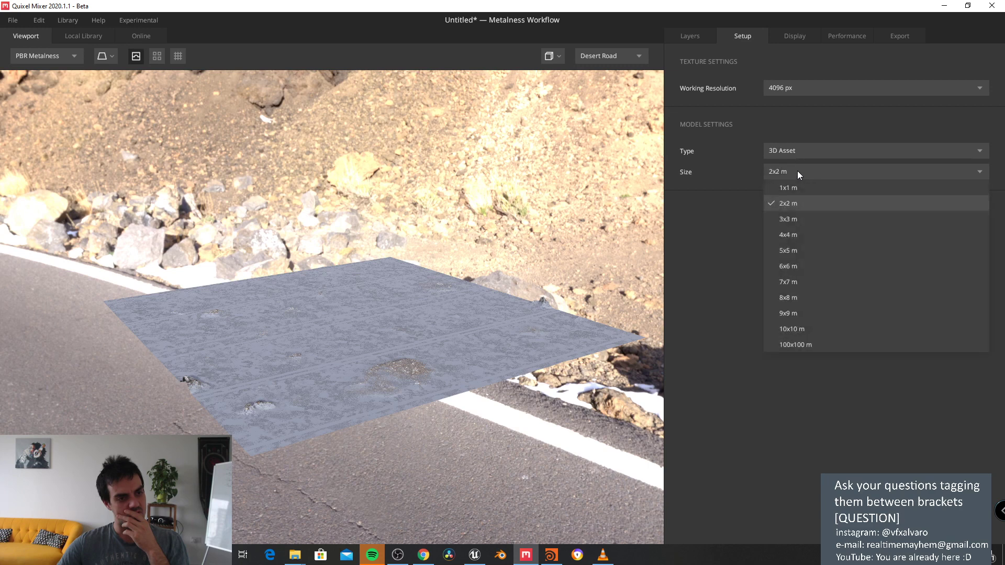
pyautogui.click(799, 153)
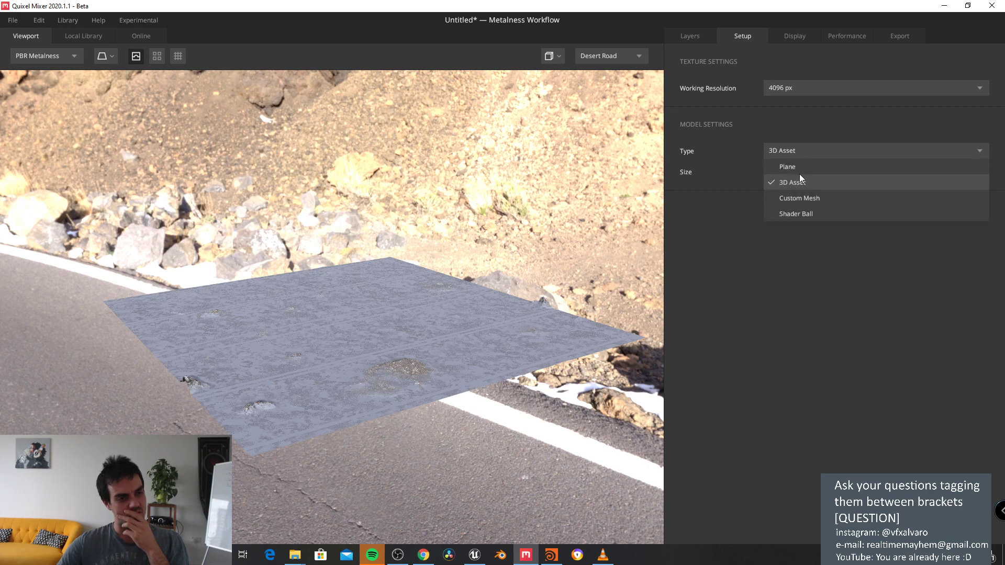
pyautogui.click(800, 166)
pyautogui.click(798, 155)
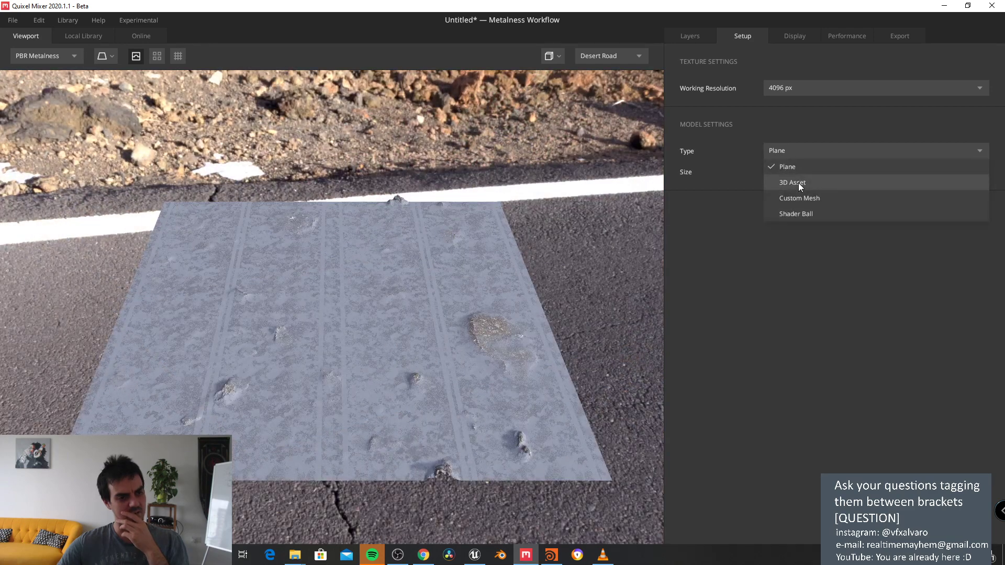
pyautogui.click(798, 183)
pyautogui.click(798, 176)
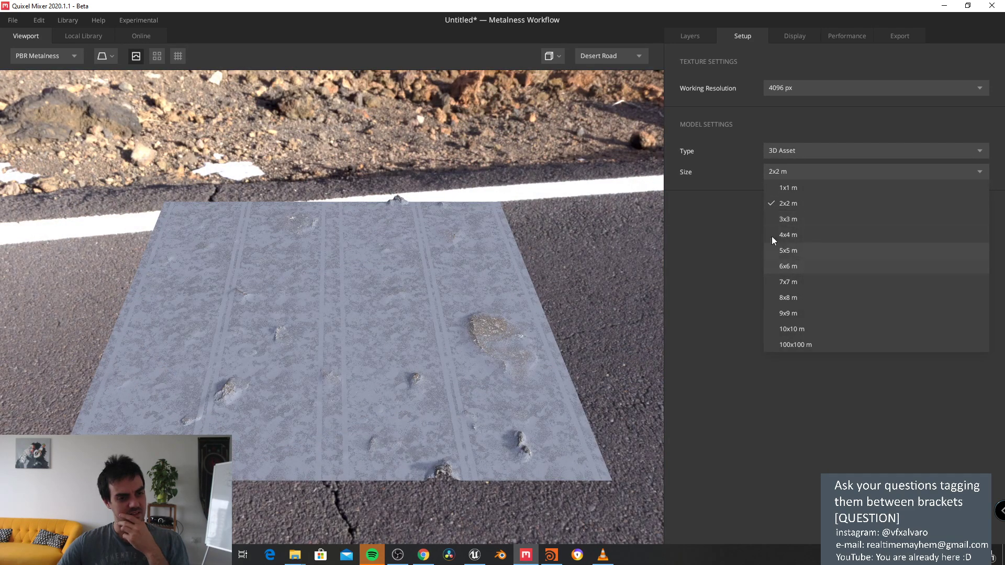
pyautogui.click(753, 203)
# Step: After checking the layer stack, pick Custom Mesh from the Type list with size 2x2 m
pyautogui.click(703, 33)
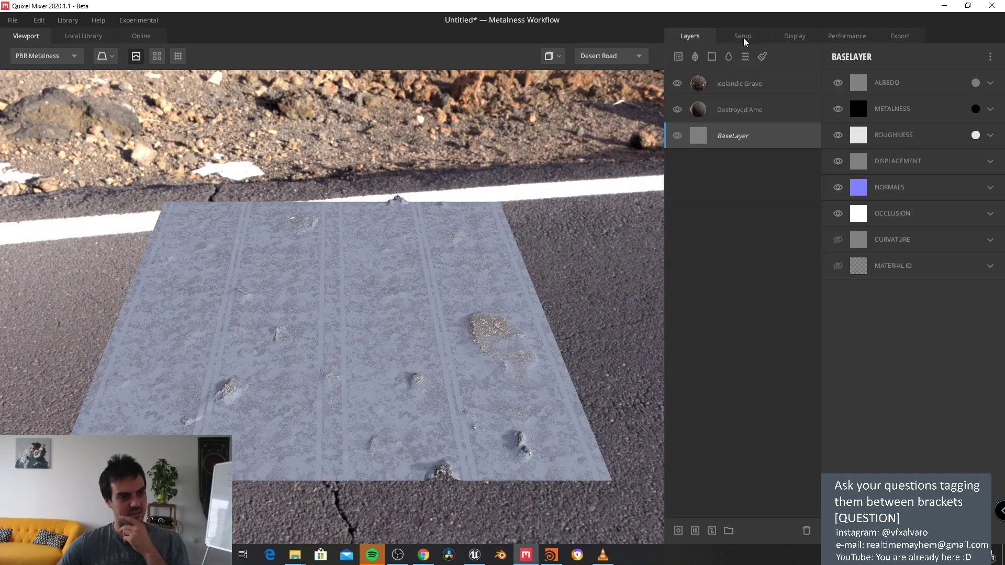
pyautogui.click(743, 38)
pyautogui.click(792, 150)
pyautogui.click(793, 150)
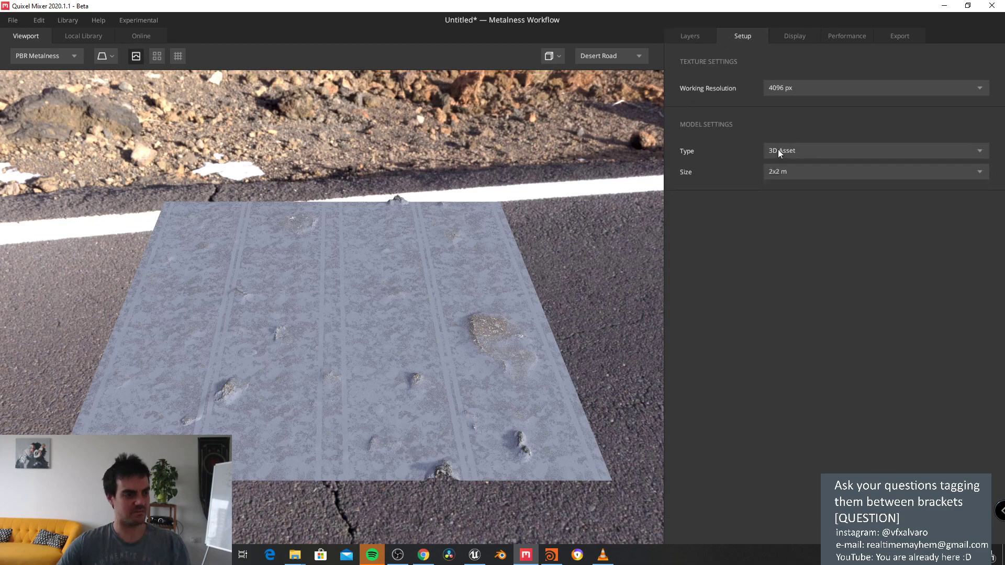
pyautogui.moveTo(458, 208); pyautogui.dragTo(380, 159)
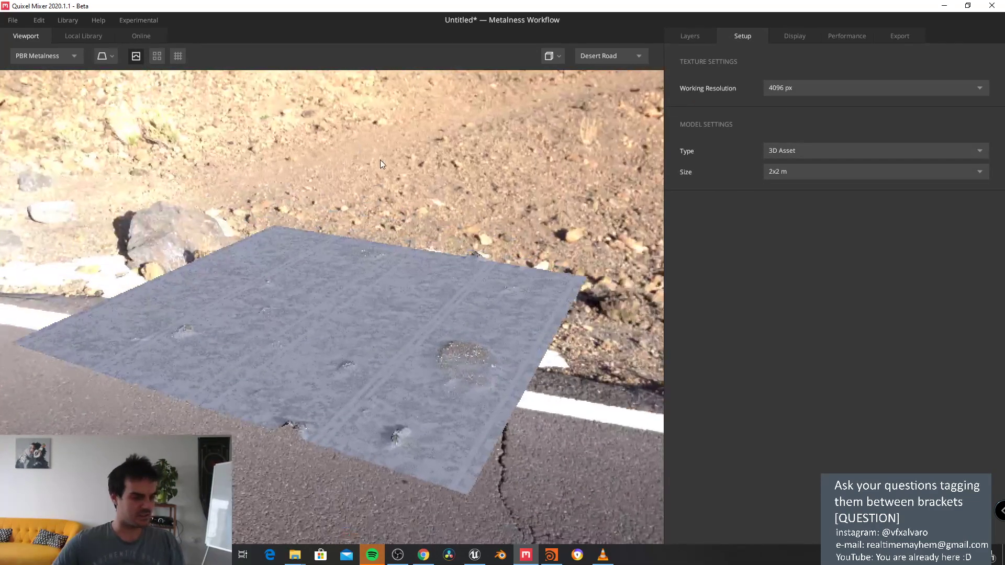
pyautogui.click(783, 172)
pyautogui.click(783, 152)
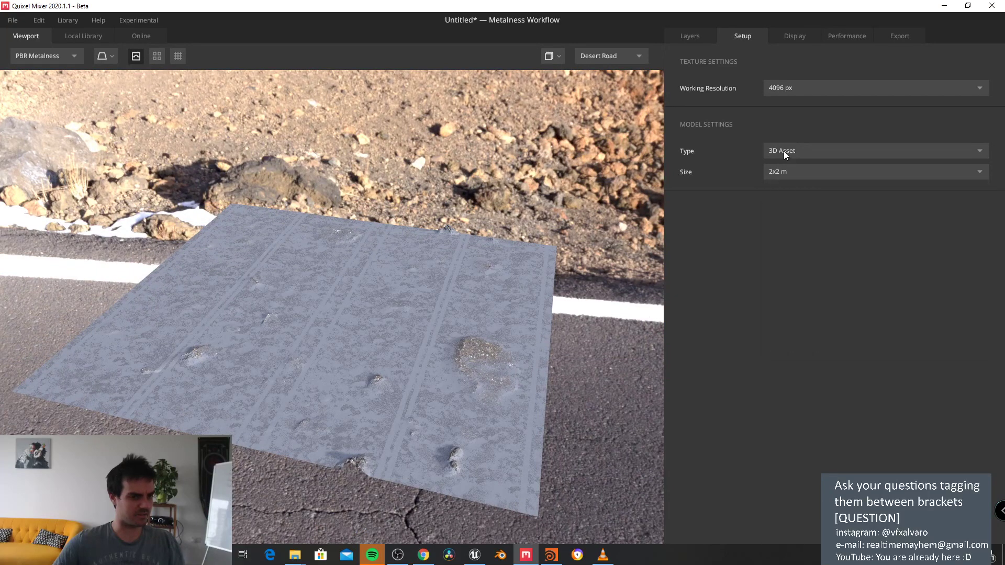
pyautogui.click(784, 150)
pyautogui.click(806, 198)
pyautogui.click(798, 171)
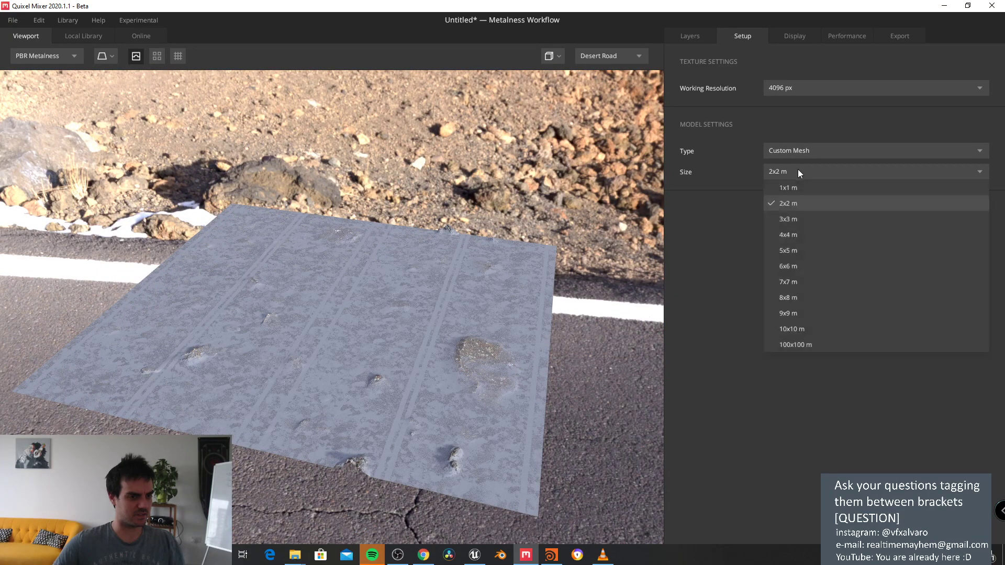
pyautogui.click(795, 169)
# Step: Glance at the Display tab, return to Setup, then un-maximize the Mixer window
pyautogui.click(781, 37)
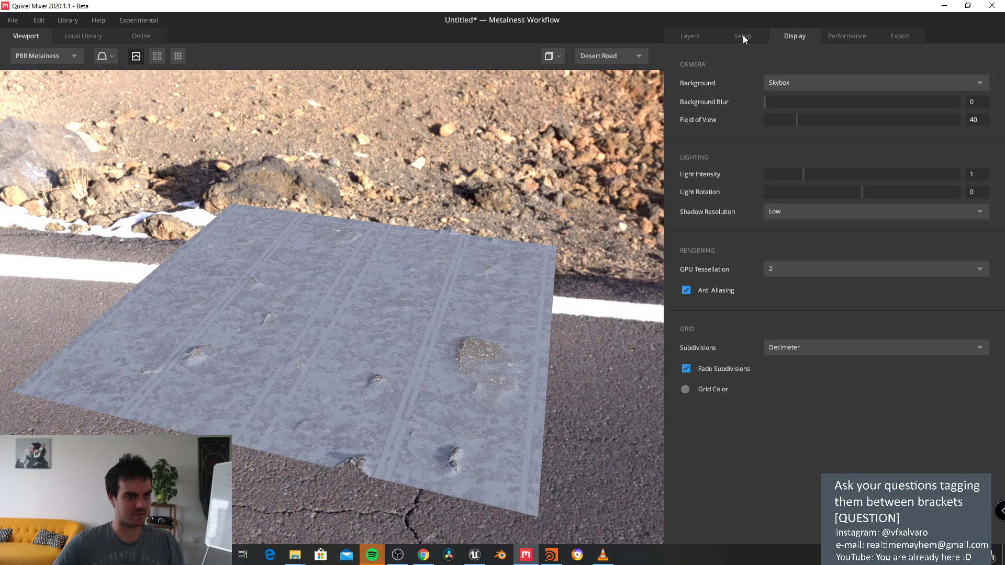
pyautogui.click(751, 36)
pyautogui.click(782, 40)
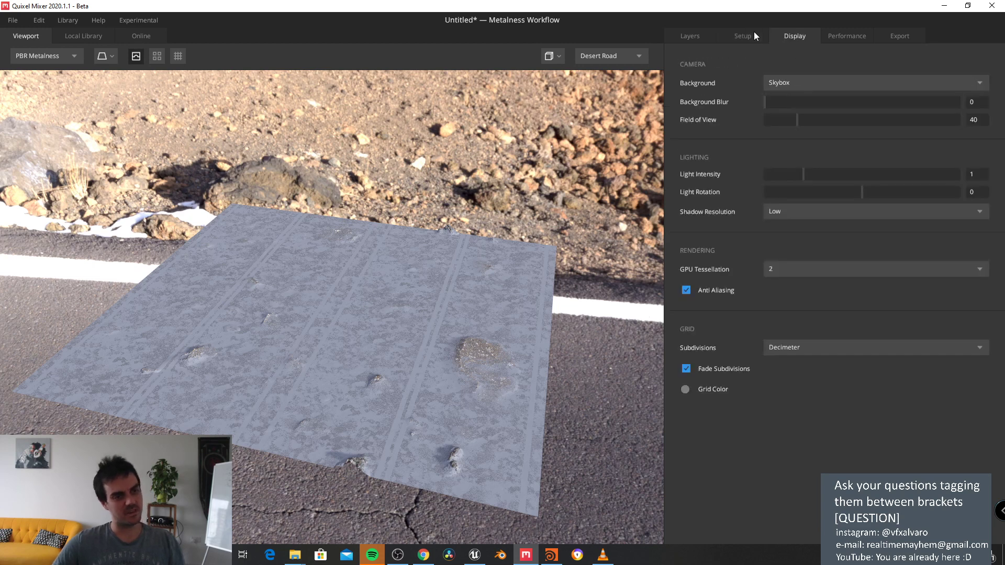
pyautogui.click(746, 34)
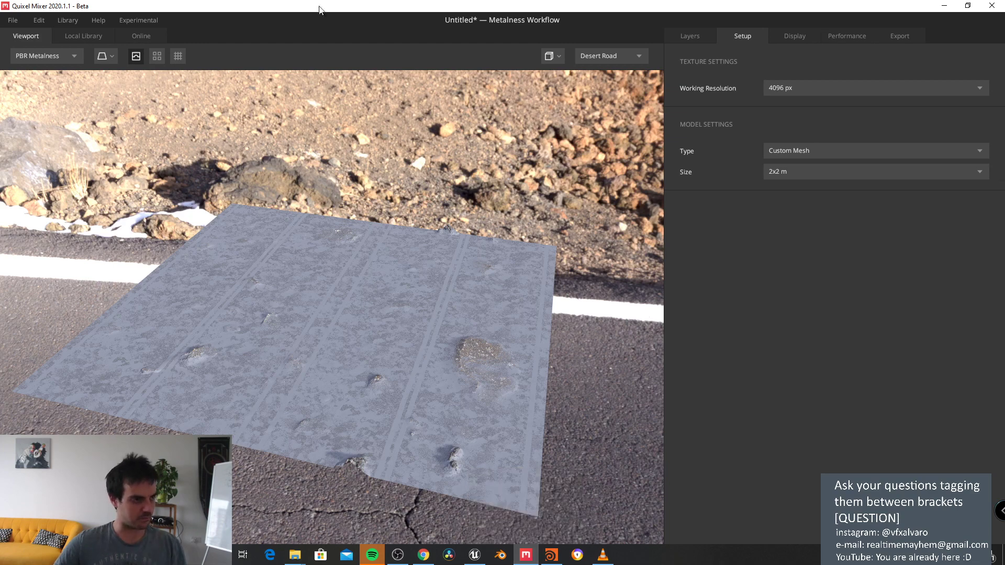
pyautogui.moveTo(320, 9); pyautogui.dragTo(492, 124)
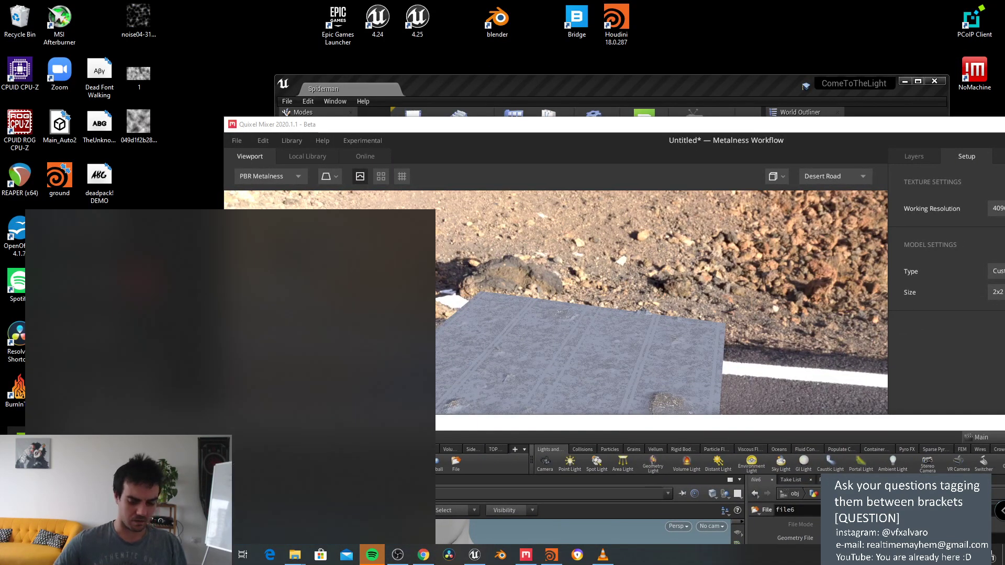
# Step: Search 'maya' in the Start menu and launch Maya 2019
pyautogui.write('maya')
pyautogui.click(115, 274)
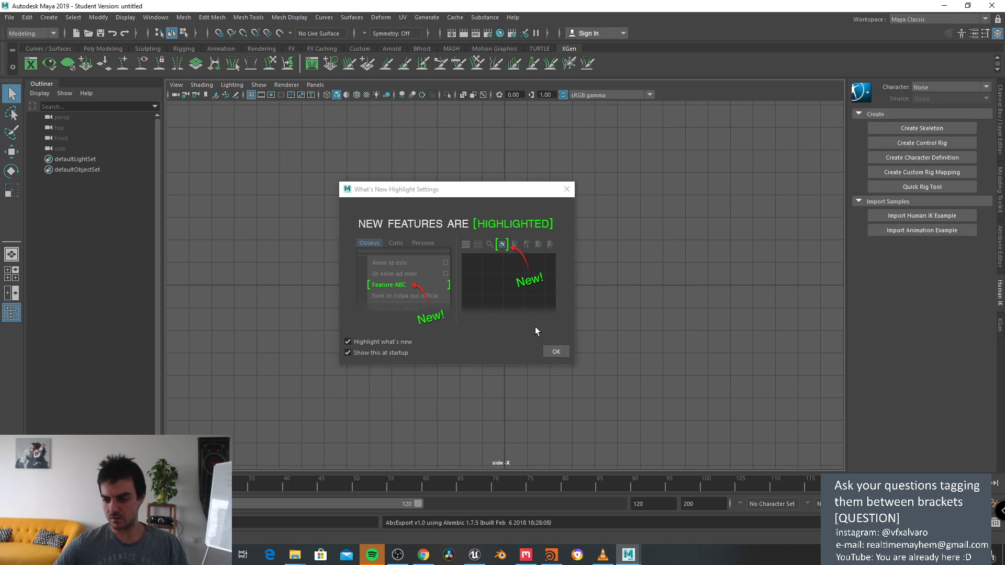
# Step: Open lowres.obj from the spidermantest folder with All Files shown, discarding the untitled scene
pyautogui.click(549, 351)
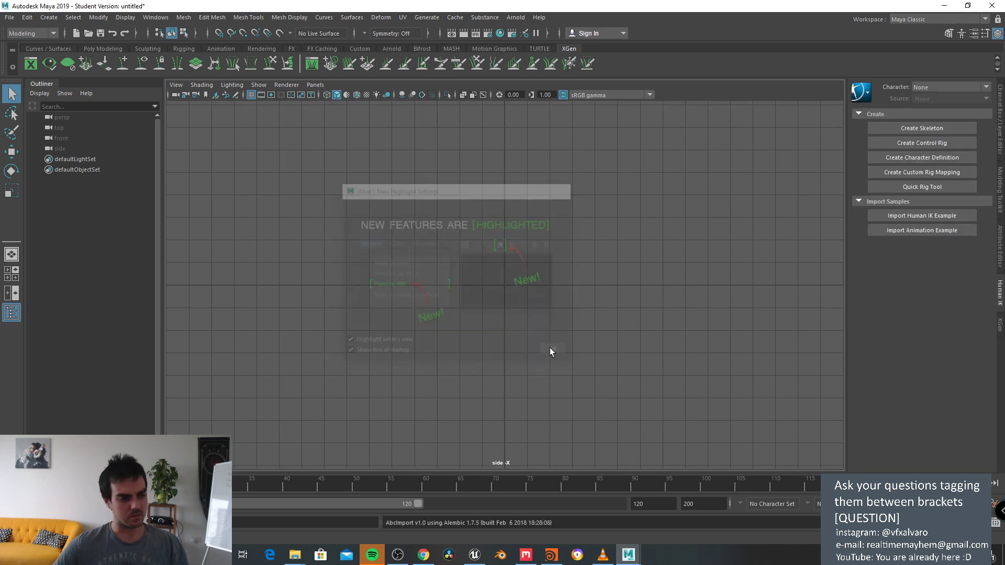
pyautogui.click(9, 17)
pyautogui.click(36, 47)
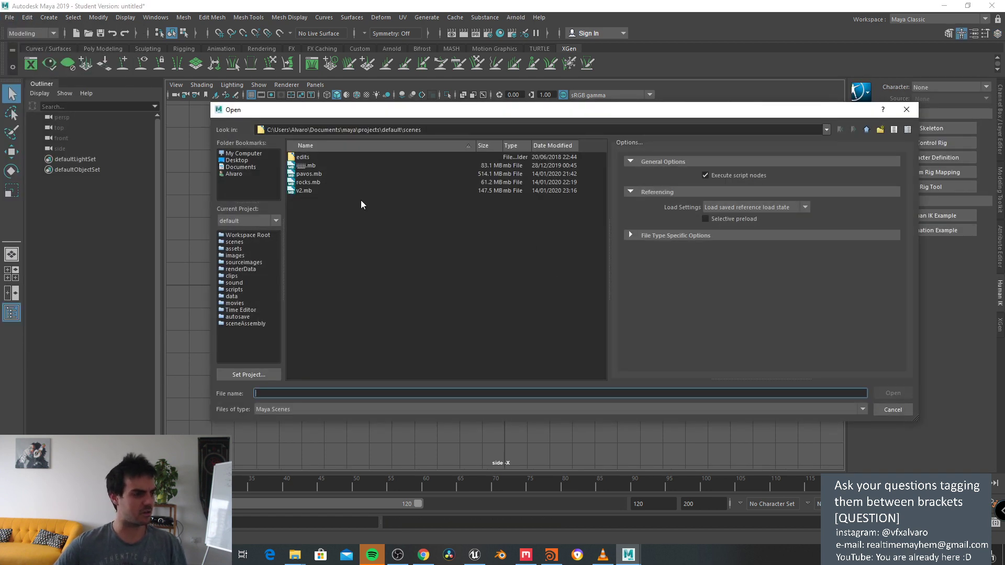
pyautogui.click(426, 130)
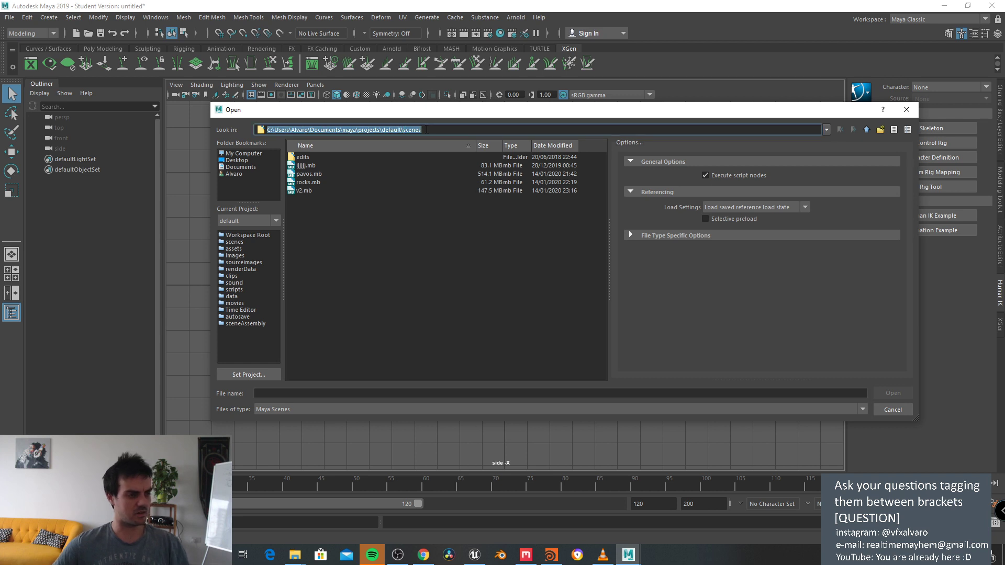
pyautogui.write('D:\\UnrealEngineTests\\spidermantest')
pyautogui.press('Return')
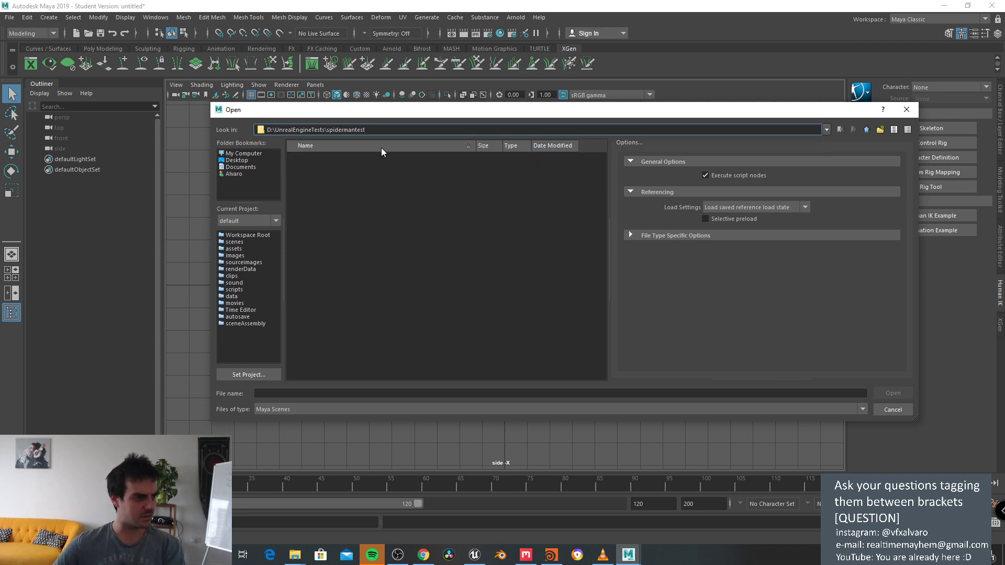
pyautogui.moveTo(418, 113); pyautogui.dragTo(405, 105)
pyautogui.click(262, 398)
pyautogui.click(263, 429)
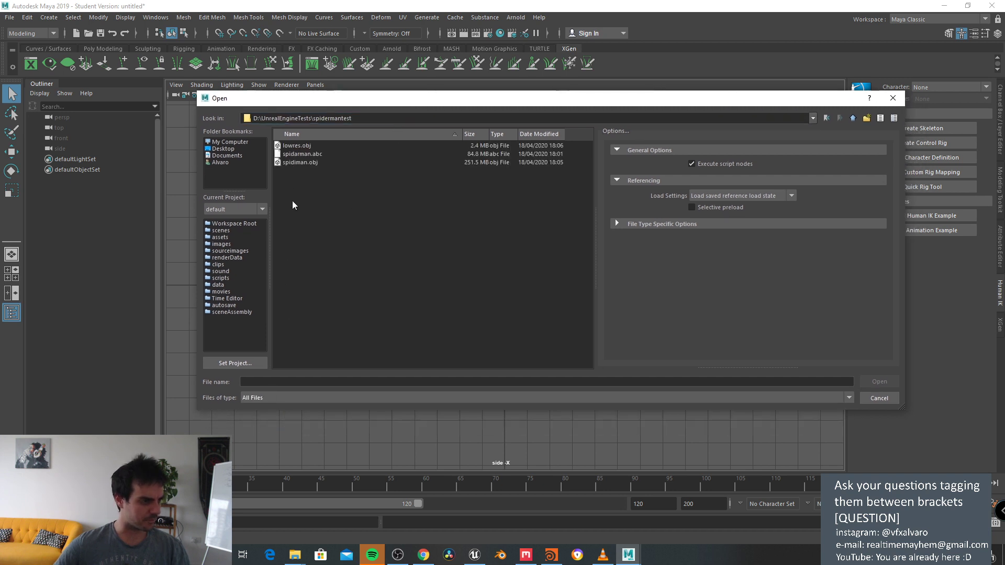
pyautogui.doubleClick(304, 146)
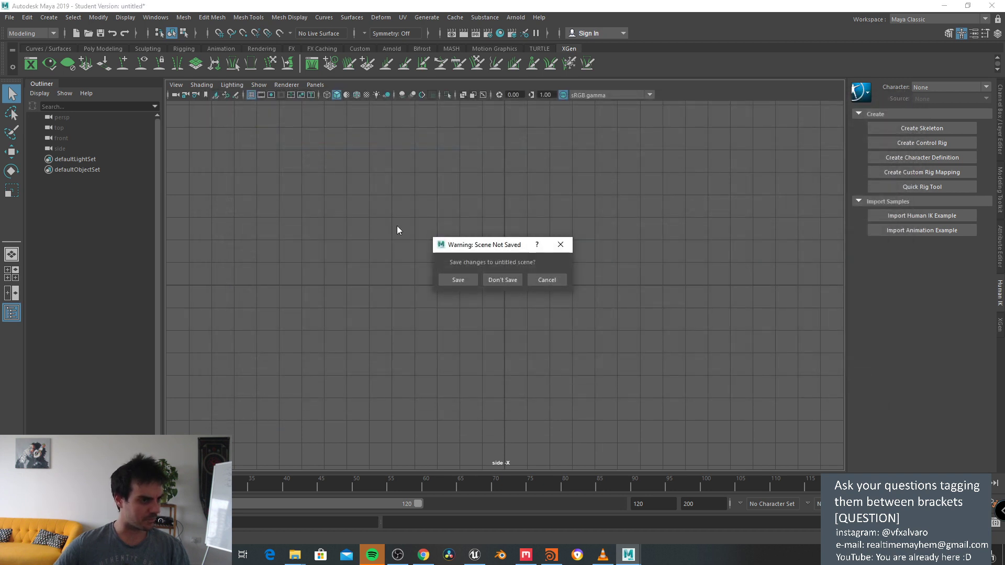
pyautogui.click(491, 281)
# Step: Import spidiman.obj into the scene, then switch to Houdini
pyautogui.click(11, 19)
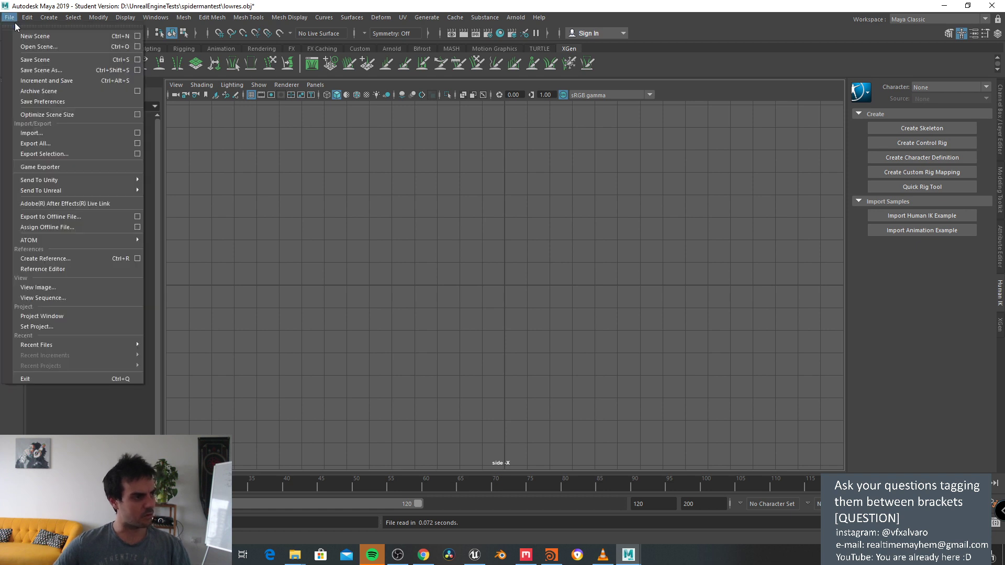
pyautogui.click(75, 134)
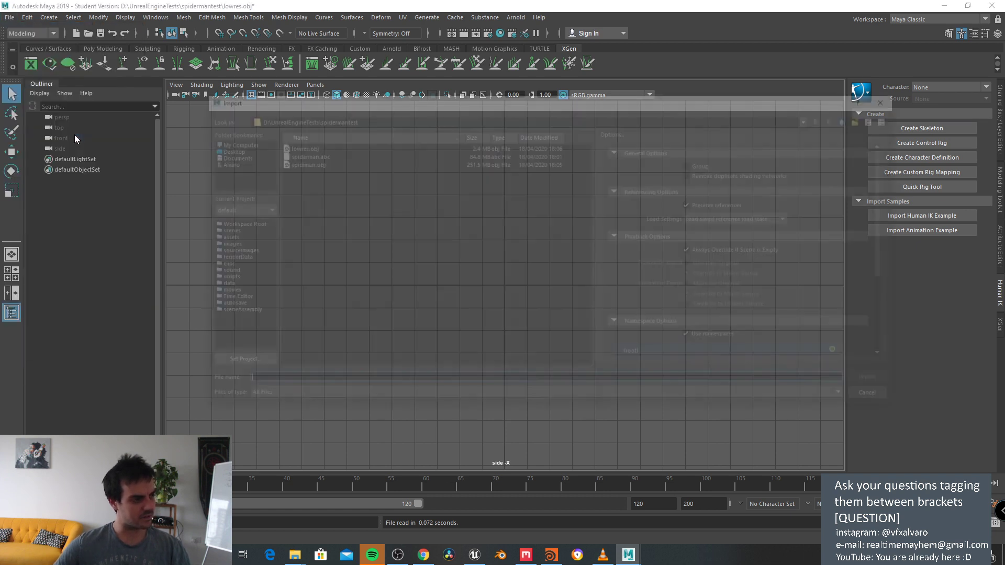
pyautogui.doubleClick(305, 165)
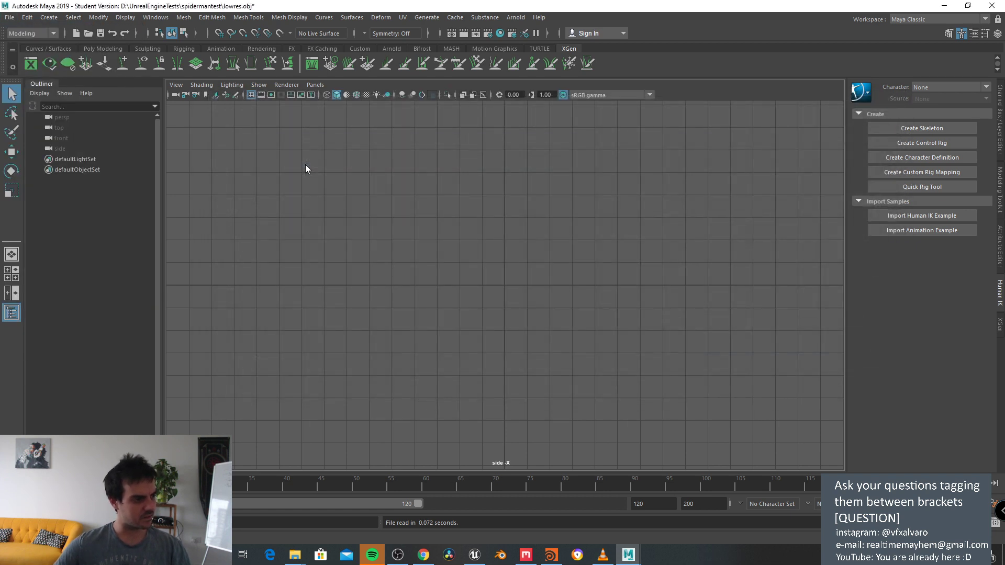
pyautogui.click(551, 555)
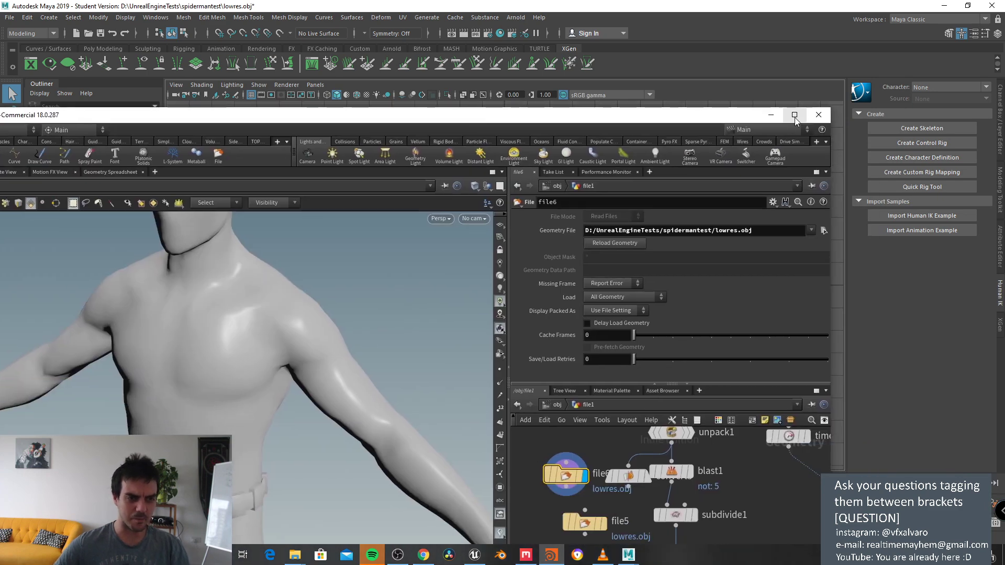
pyautogui.click(795, 118)
pyautogui.moveTo(748, 401)
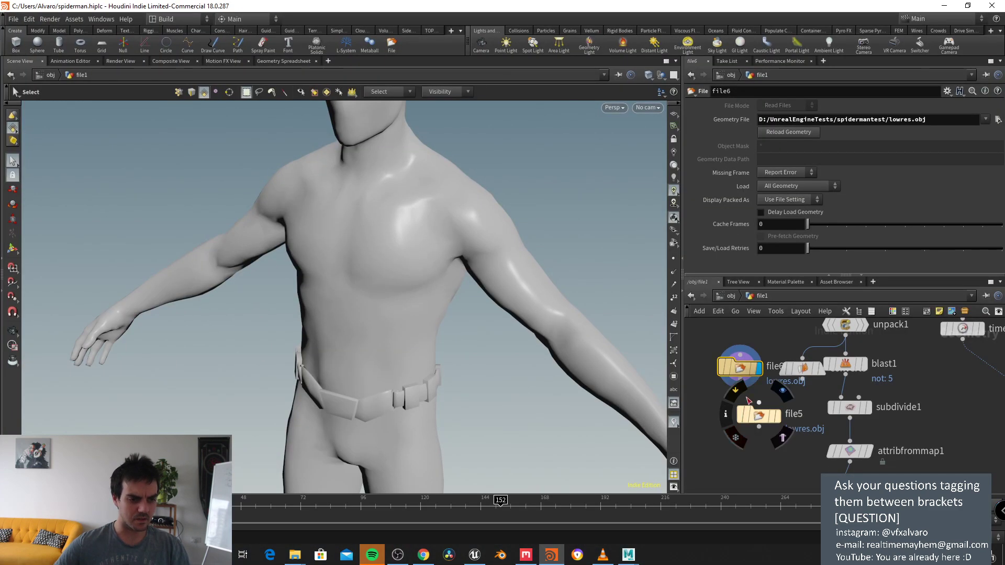
pyautogui.scroll(1, 748, 401)
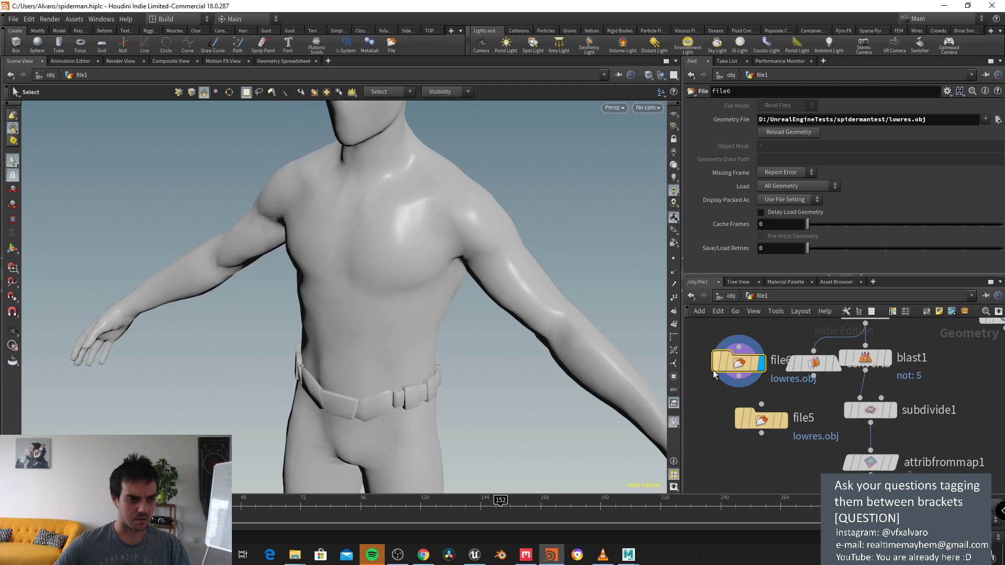
pyautogui.moveTo(752, 341); pyautogui.dragTo(746, 368, button='middle')
pyautogui.click(632, 560)
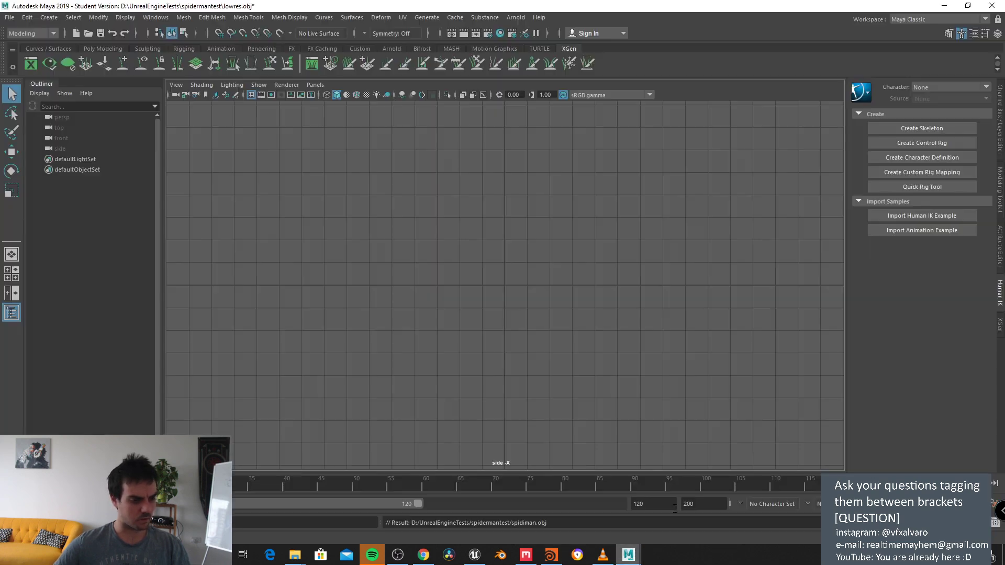
# Step: Reopen the recent layout_test_fight_81_fx_imported.ma without saving, then return to Houdini
pyautogui.click(10, 17)
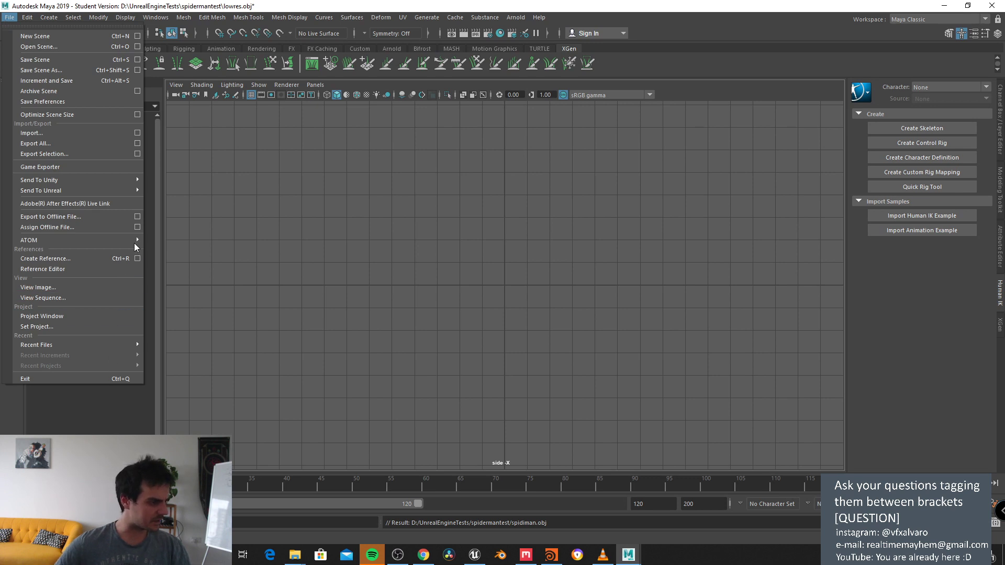
pyautogui.moveTo(124, 347)
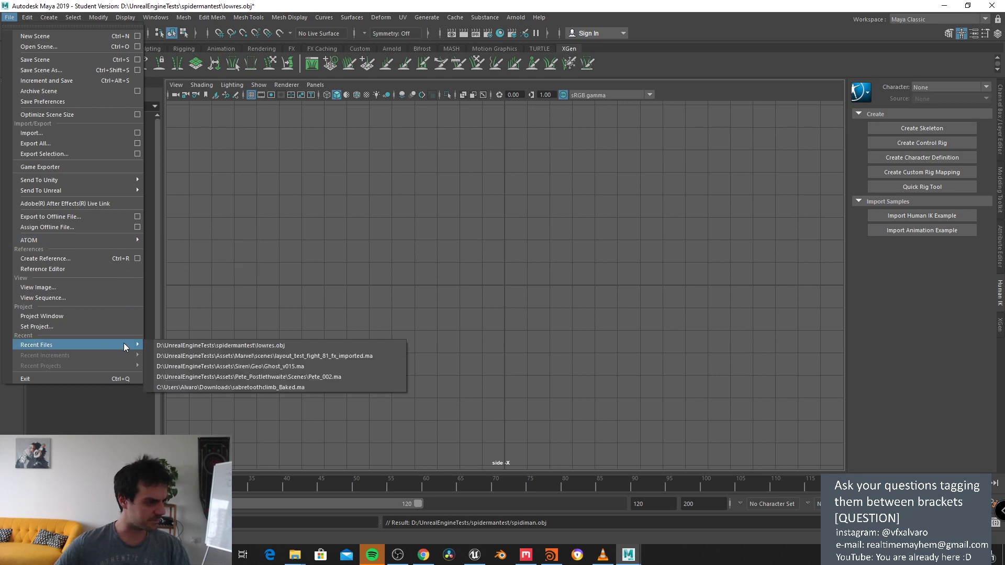
pyautogui.click(230, 355)
pyautogui.click(503, 280)
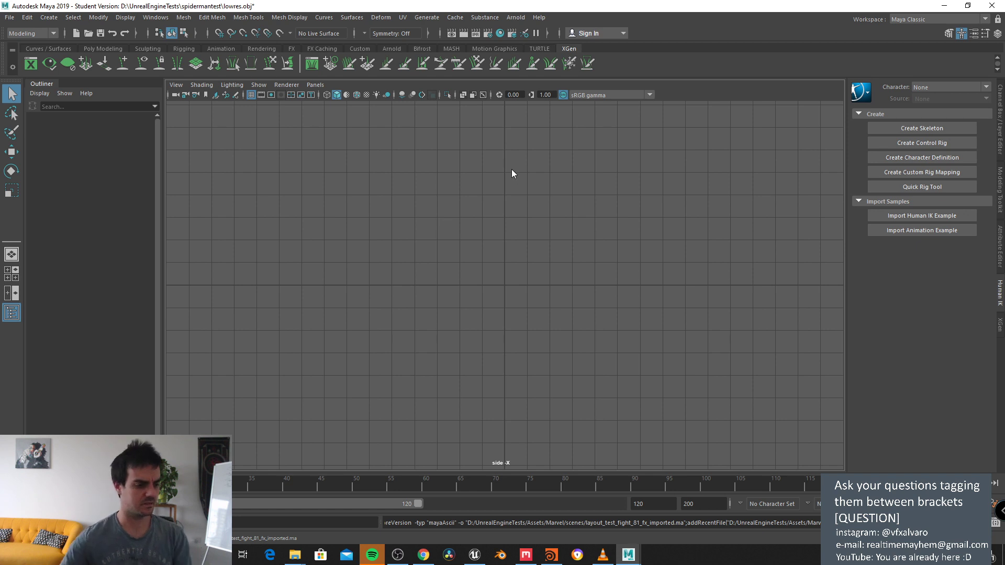
pyautogui.click(551, 554)
# Step: Switch the Houdini viewport from side views to the UV layout view
pyautogui.hotkey('space', '4')
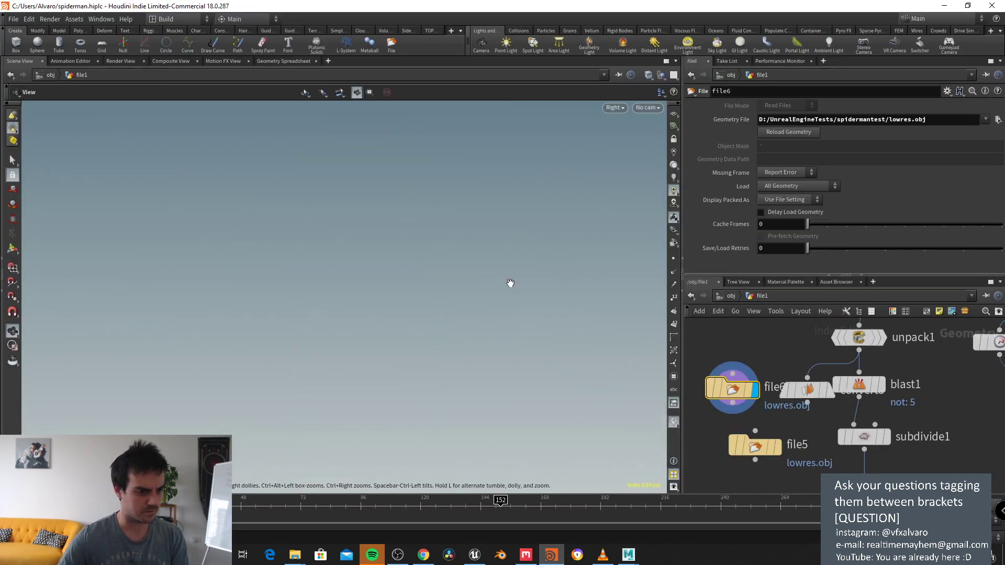
pyautogui.hotkey('space', 'g')
pyautogui.hotkey('space', '4')
pyautogui.hotkey('space', '5')
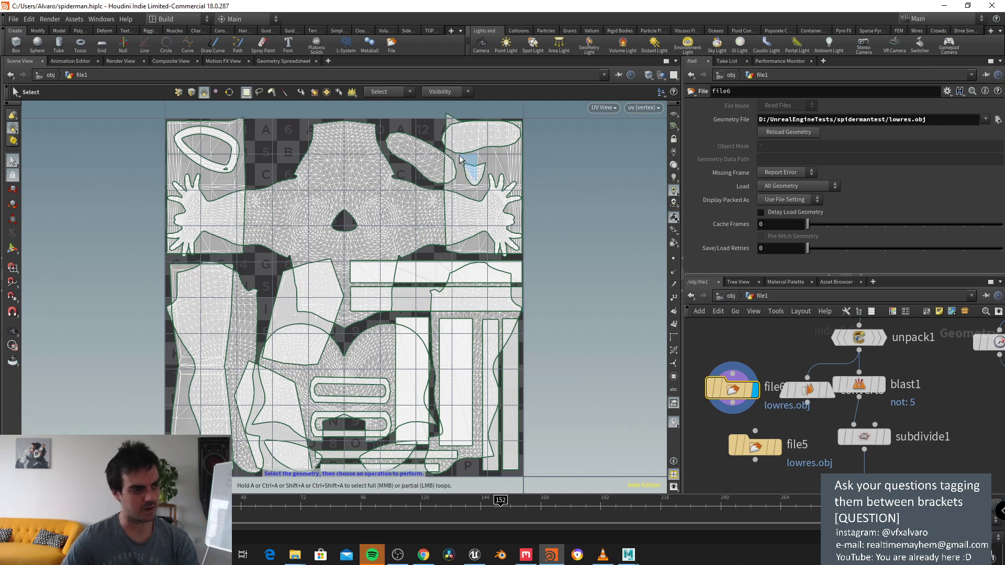
# Step: Frame the whole Spider-Man UV layout, then pull Houdini's window down to reveal Maya
pyautogui.moveTo(541, 134); pyautogui.dragTo(545, 222, button='middle')
pyautogui.scroll(8, 475, 175)
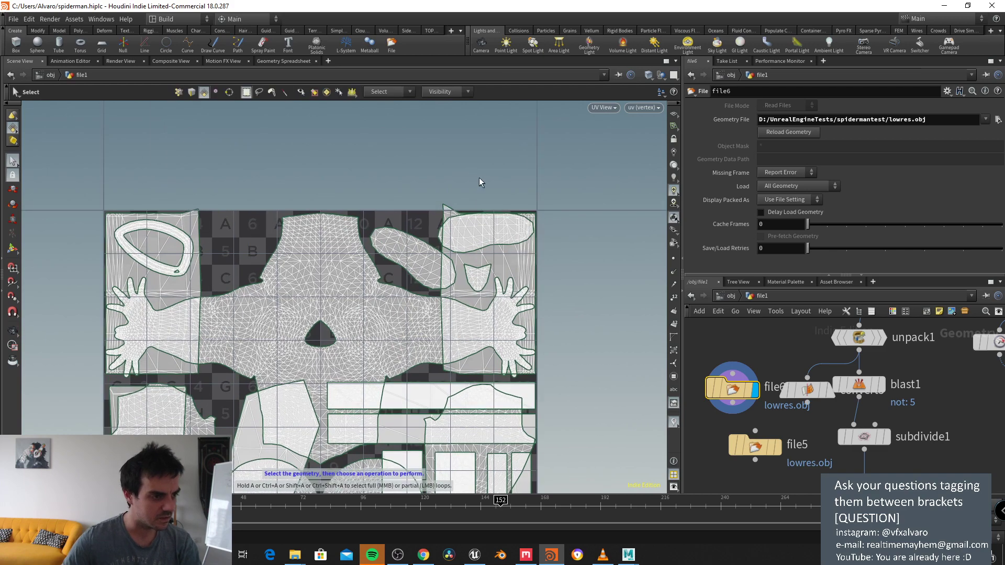
pyautogui.scroll(5, 464, 206)
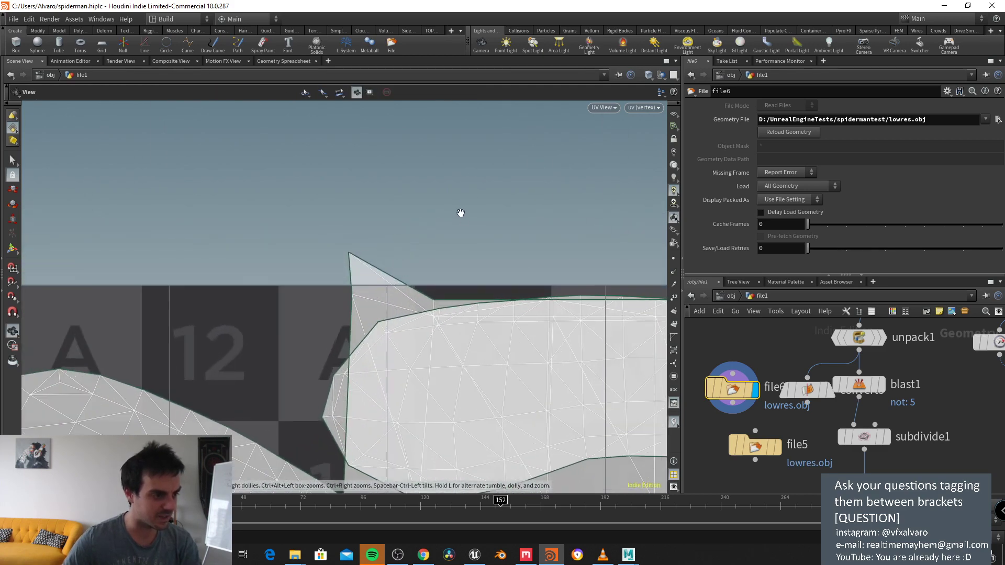
pyautogui.scroll(-5, 464, 211)
pyautogui.scroll(-6, 463, 210)
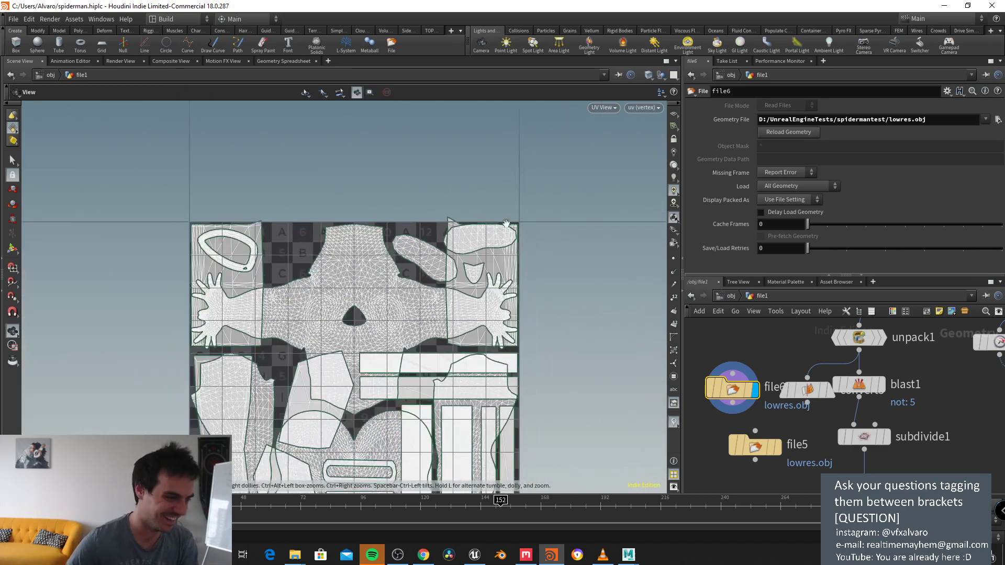
pyautogui.moveTo(496, 488); pyautogui.dragTo(519, 281, button='middle')
pyautogui.scroll(3, 519, 281)
pyautogui.moveTo(461, 409); pyautogui.dragTo(489, 359, button='middle')
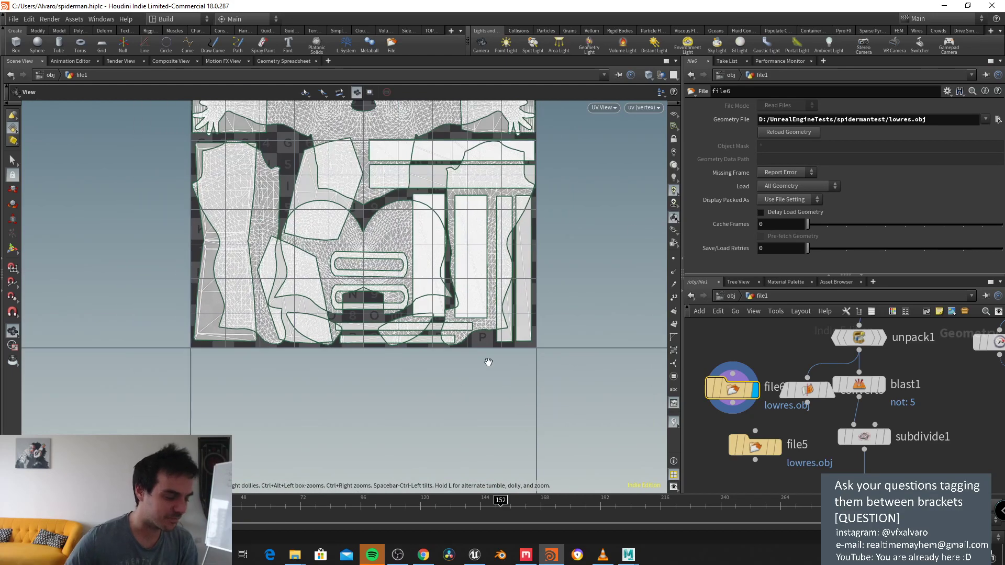
pyautogui.moveTo(731, 5); pyautogui.dragTo(678, 394)
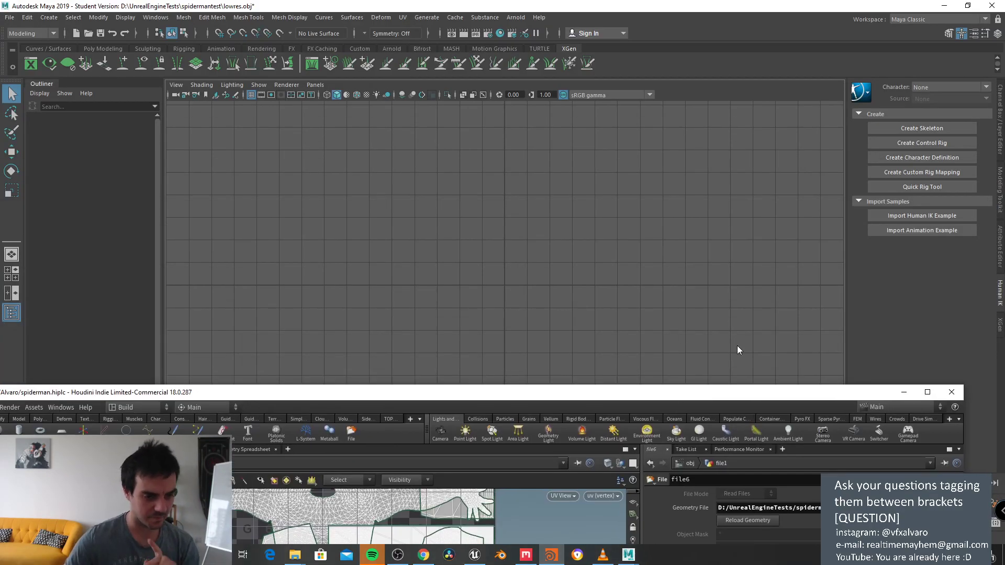
# Step: Minimize Houdini so the full Maya window is visible
pyautogui.click(904, 392)
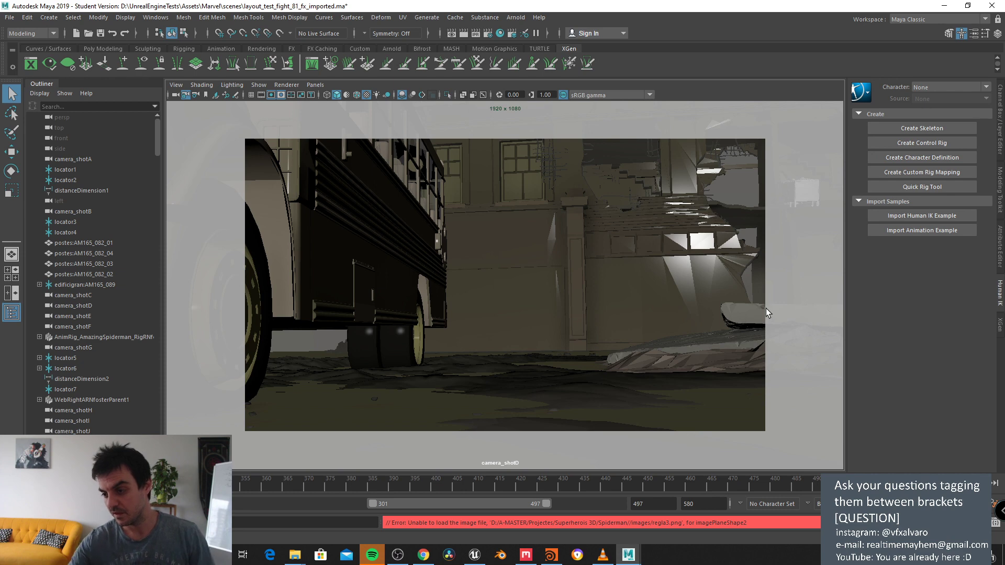
# Step: Clear the error message and switch the viewport to a new perspective camera
pyautogui.click(563, 260)
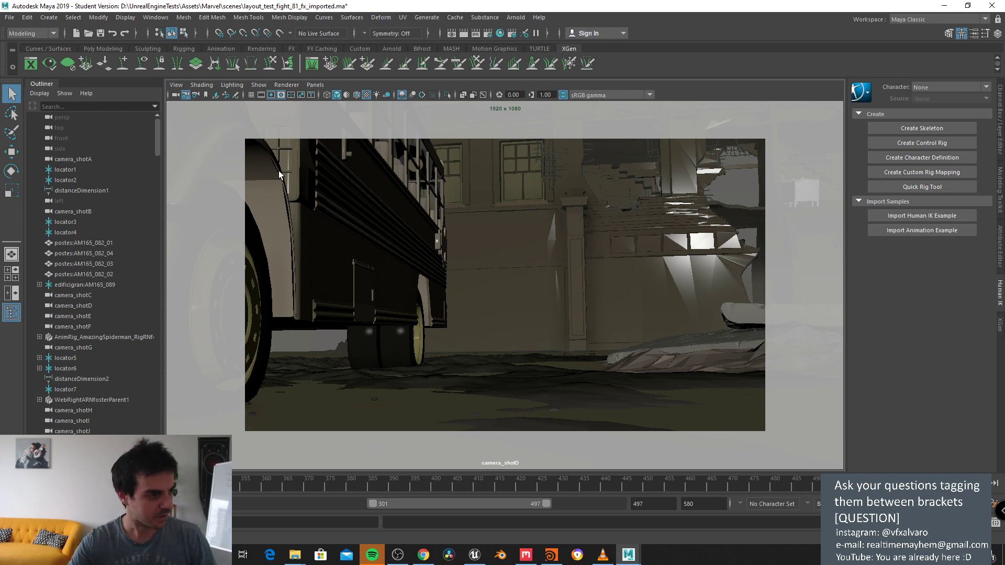
pyautogui.click(315, 85)
pyautogui.moveTo(361, 96)
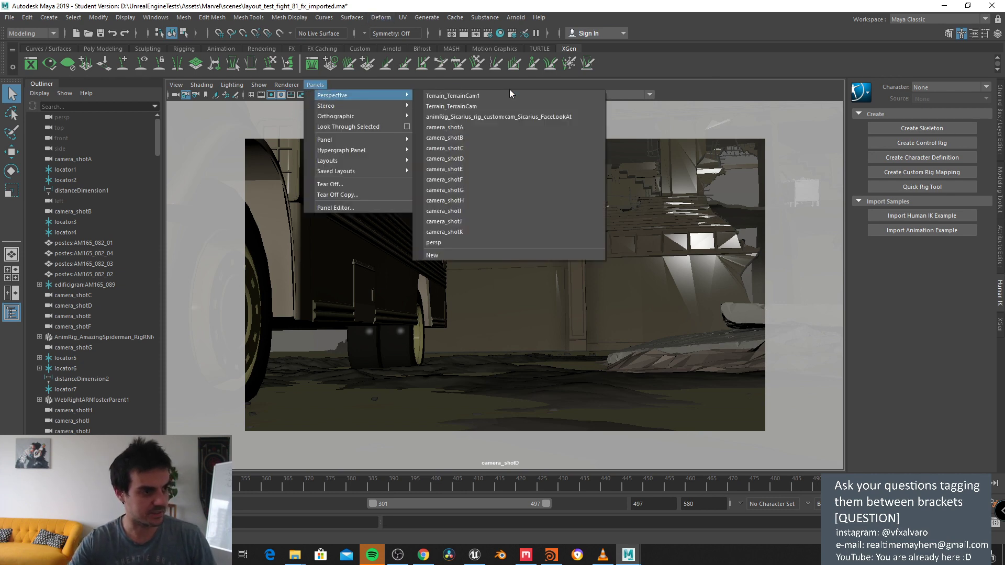
pyautogui.click(449, 254)
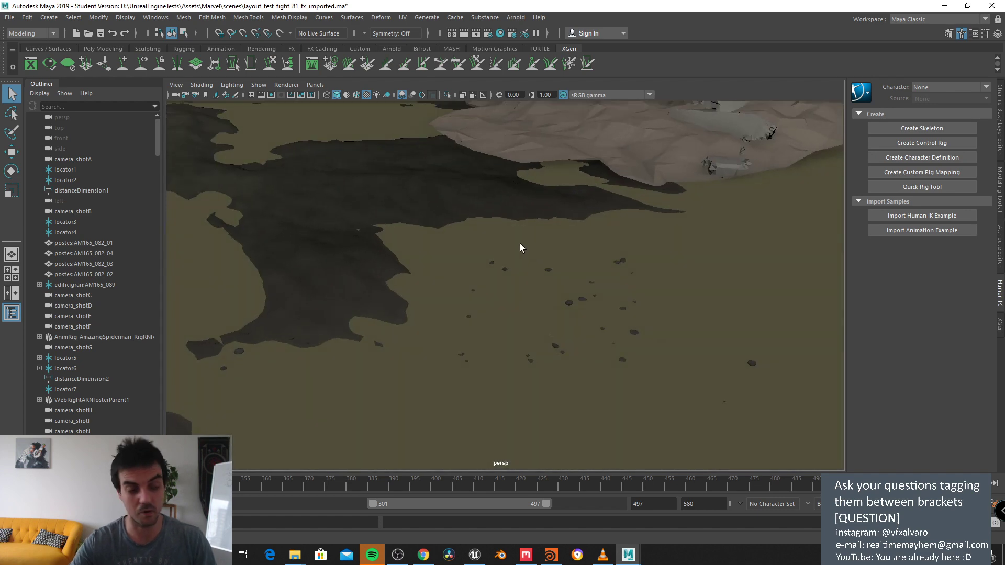
# Step: Tumble and zoom the new camera to frame the bus, rubble and figure
pyautogui.moveTo(520, 248)
pyautogui.keyDown('alt'); pyautogui.mouseDown()
pyautogui.moveTo(518, 258)
pyautogui.moveTo(622, 256)
pyautogui.moveTo(437, 256)
pyautogui.moveTo(602, 242)
pyautogui.moveTo(534, 240)
pyautogui.mouseUp(); pyautogui.keyUp('alt')
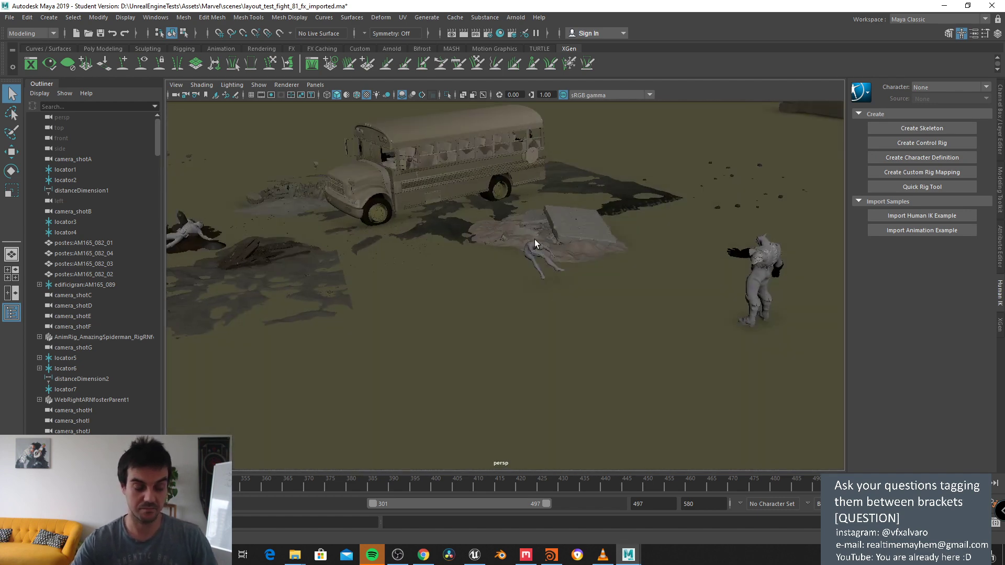
pyautogui.scroll(3, 536, 240)
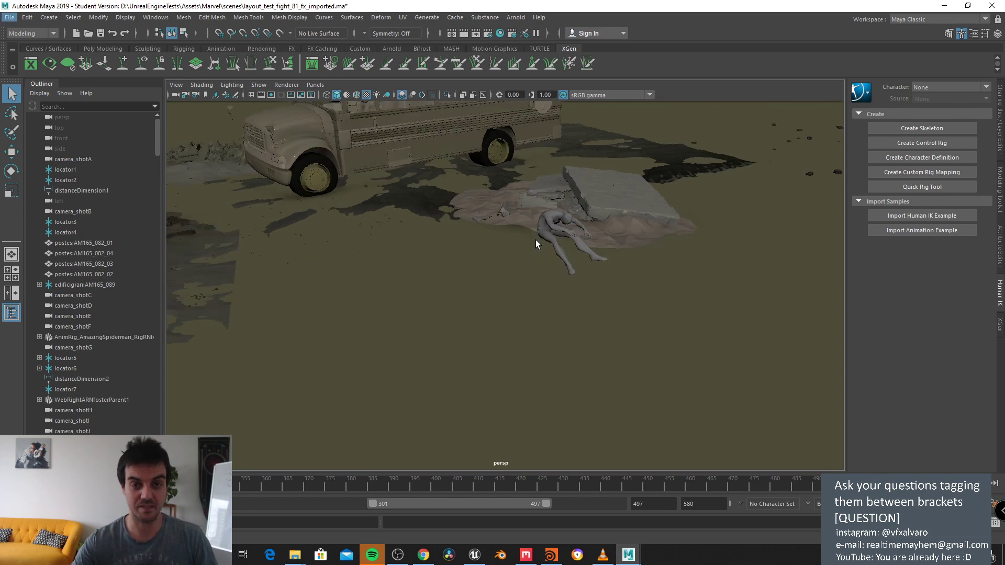
pyautogui.keyDown('alt'); pyautogui.moveTo(524, 238); pyautogui.dragTo(538, 214); pyautogui.keyUp('alt')
pyautogui.keyDown('alt'); pyautogui.moveTo(556, 177); pyautogui.dragTo(586, 184); pyautogui.keyUp('alt')
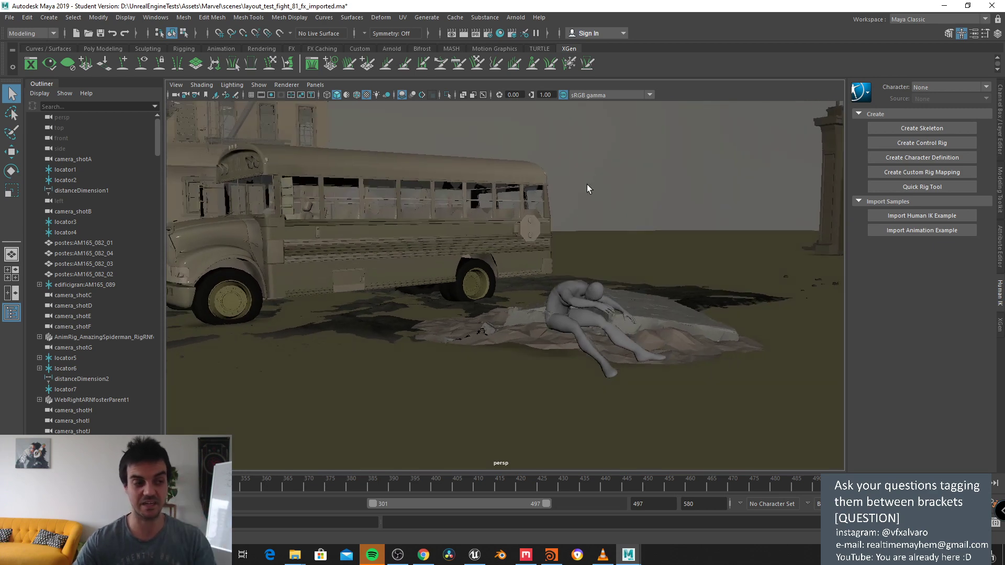
pyautogui.keyDown('alt'); pyautogui.moveTo(586, 184); pyautogui.dragTo(578, 184); pyautogui.keyUp('alt')
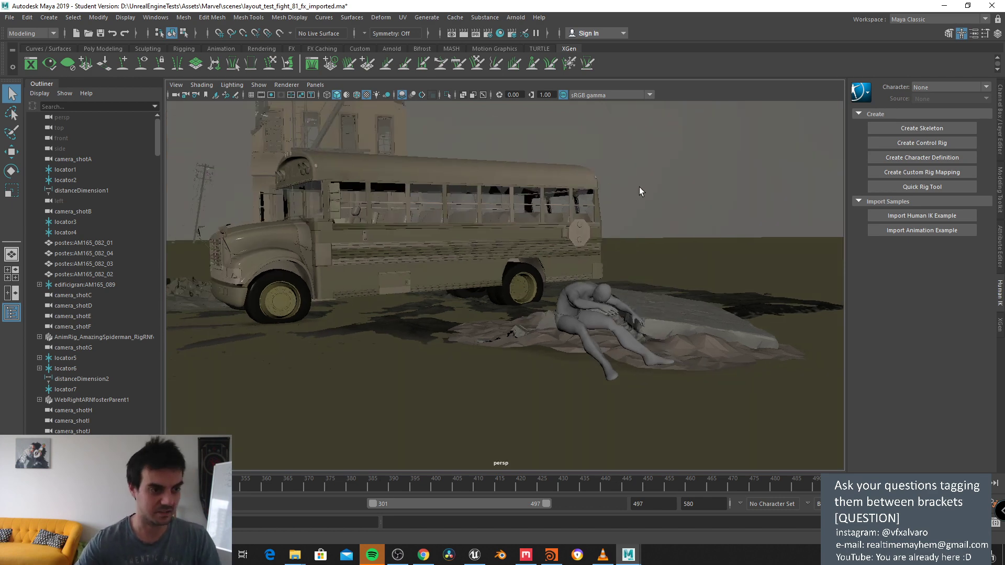
pyautogui.keyDown('alt'); pyautogui.moveTo(639, 186); pyautogui.dragTo(637, 187); pyautogui.keyUp('alt')
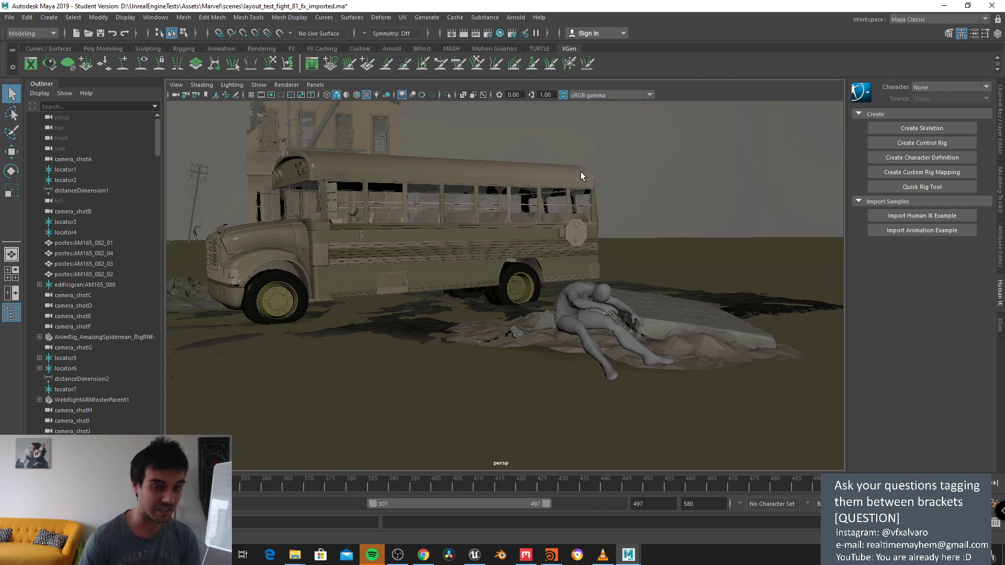
# Step: Commit new animation and playback start values and confirm the 497 end time
pyautogui.keyDown('alt'); pyautogui.moveTo(460, 269); pyautogui.dragTo(617, 473); pyautogui.keyUp('alt')
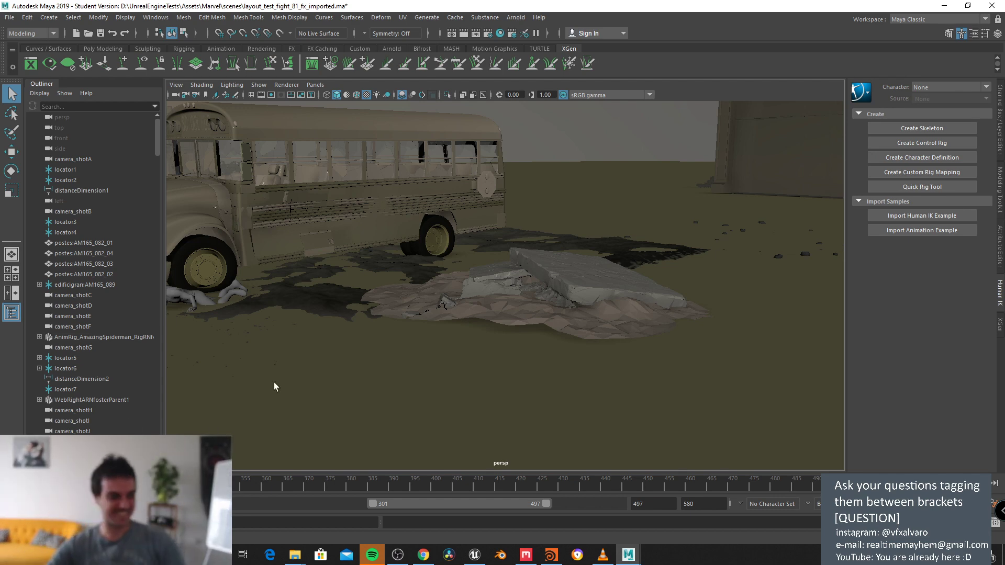
pyautogui.keyDown('alt'); pyautogui.moveTo(274, 387); pyautogui.dragTo(555, 359); pyautogui.keyUp('alt')
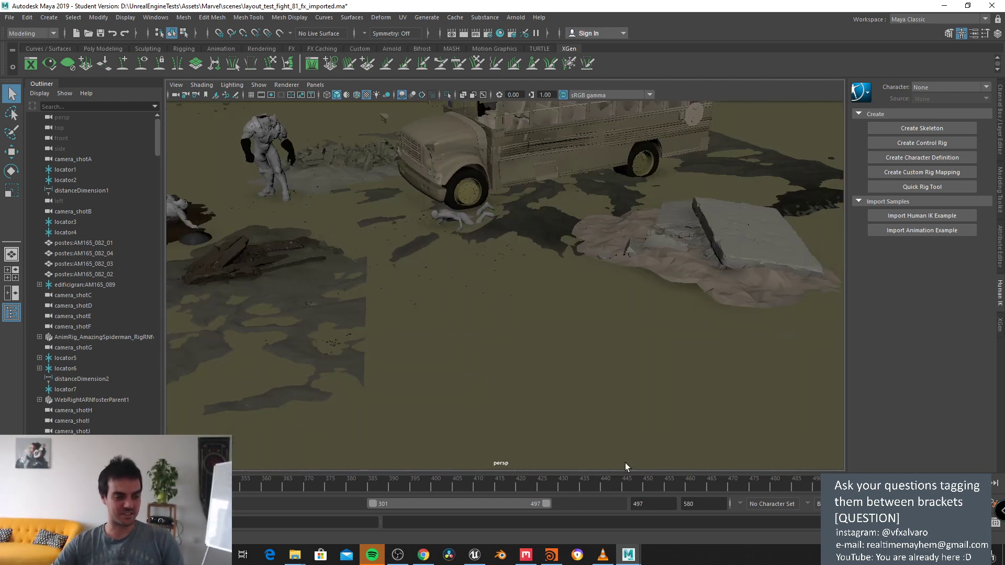
pyautogui.keyDown('alt'); pyautogui.moveTo(355, 314); pyautogui.dragTo(401, 298); pyautogui.keyUp('alt')
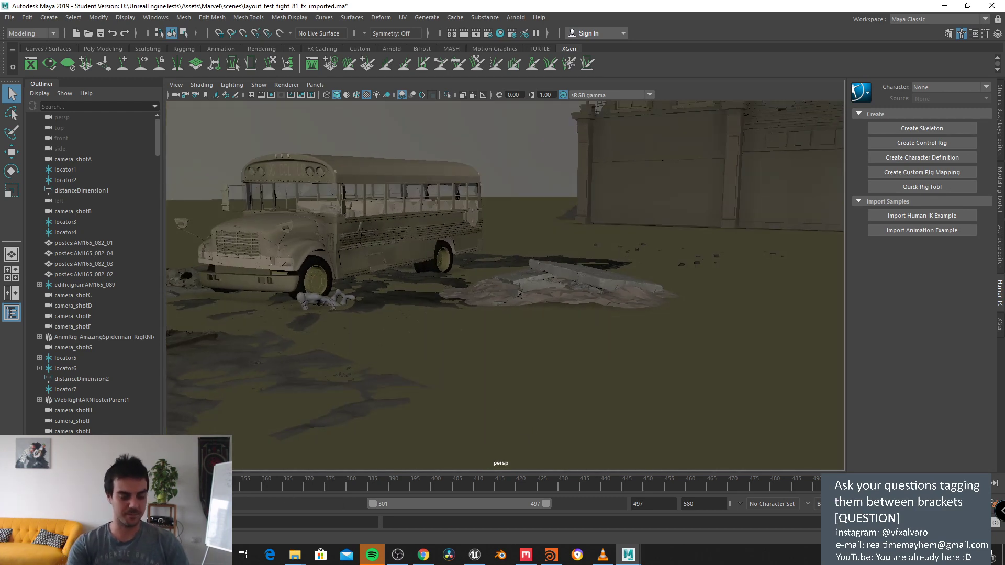
pyautogui.press('Return')
pyautogui.press('Tab')
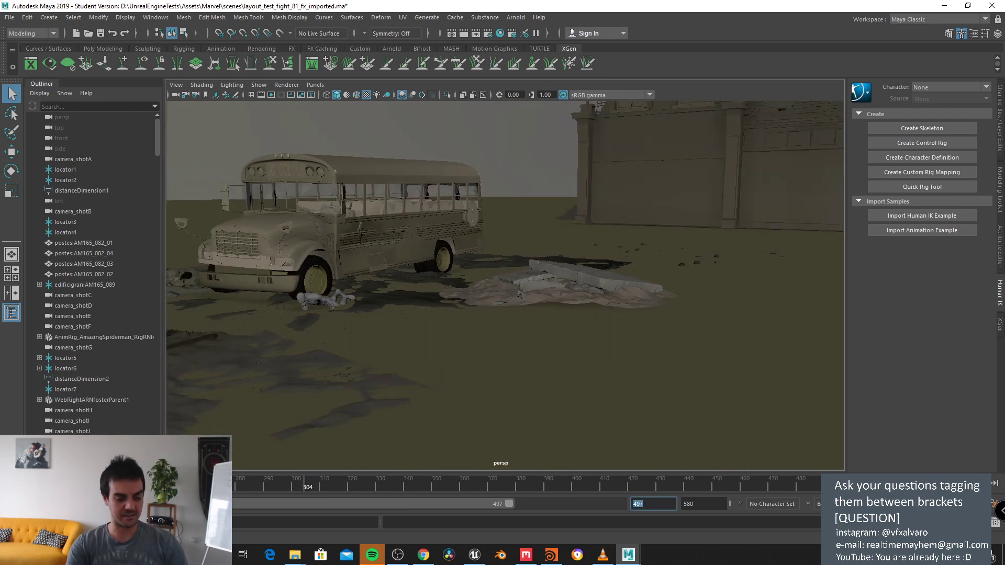
pyautogui.press('Return')
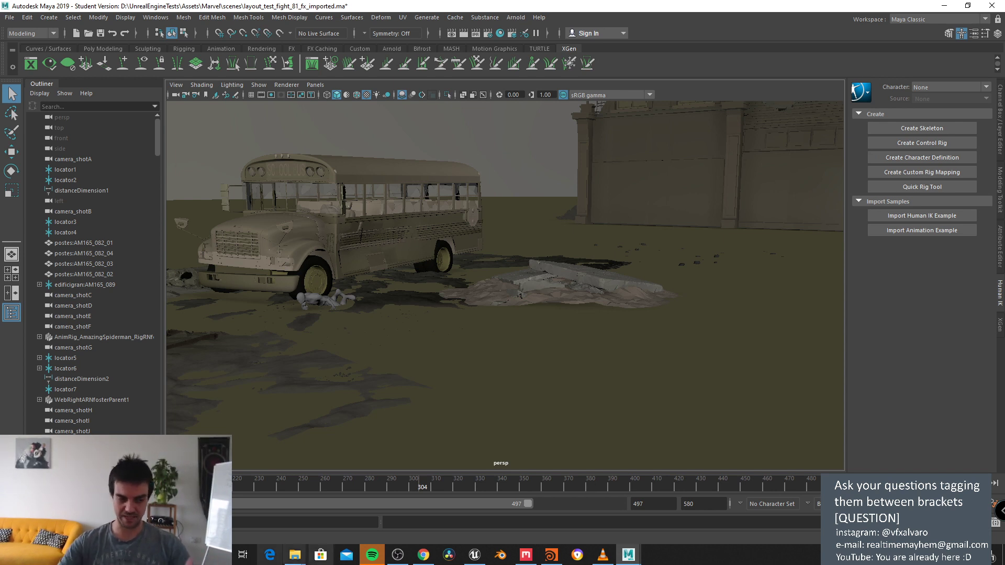
# Step: Set both the playback end and animation end fields to 400
pyautogui.moveTo(526, 503); pyautogui.dragTo(615, 504)
pyautogui.write('400')
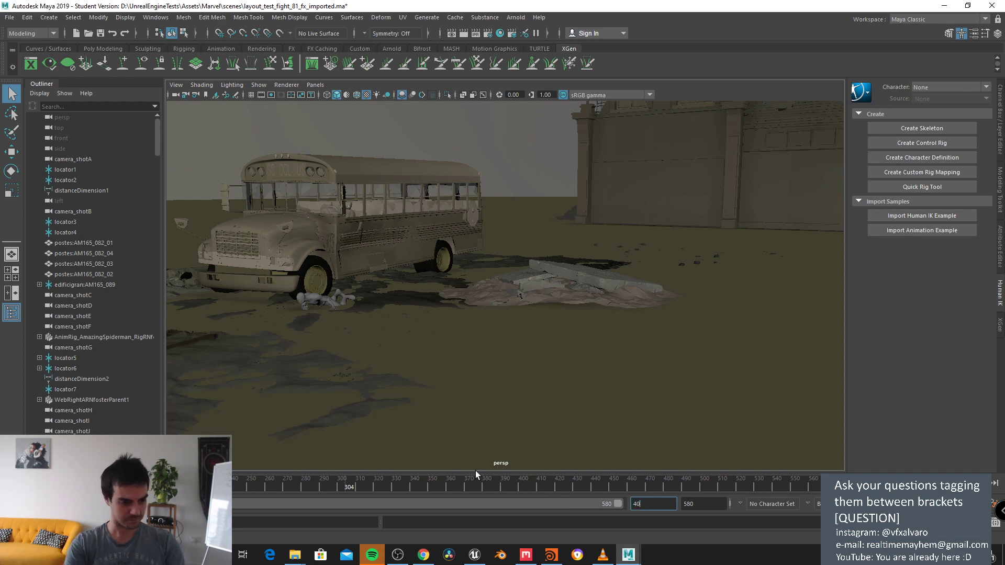
pyautogui.press('Tab')
pyautogui.write('400')
pyautogui.press('Return')
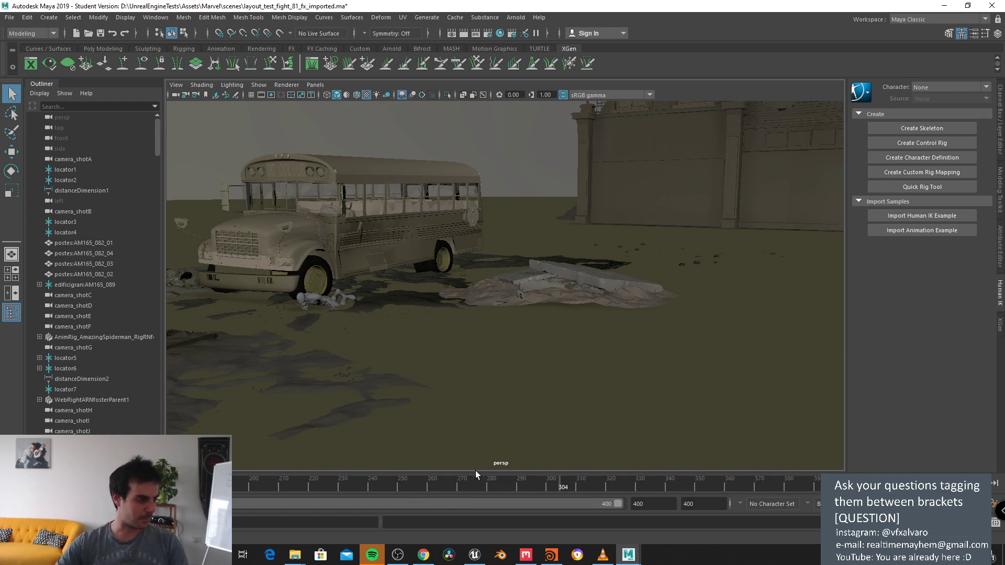
pyautogui.keyDown('alt'); pyautogui.moveTo(495, 274); pyautogui.dragTo(555, 335); pyautogui.keyUp('alt')
# Step: Move in on the lying figure, then select and frame the Spider-Man body suit mesh
pyautogui.scroll(2, 482, 269)
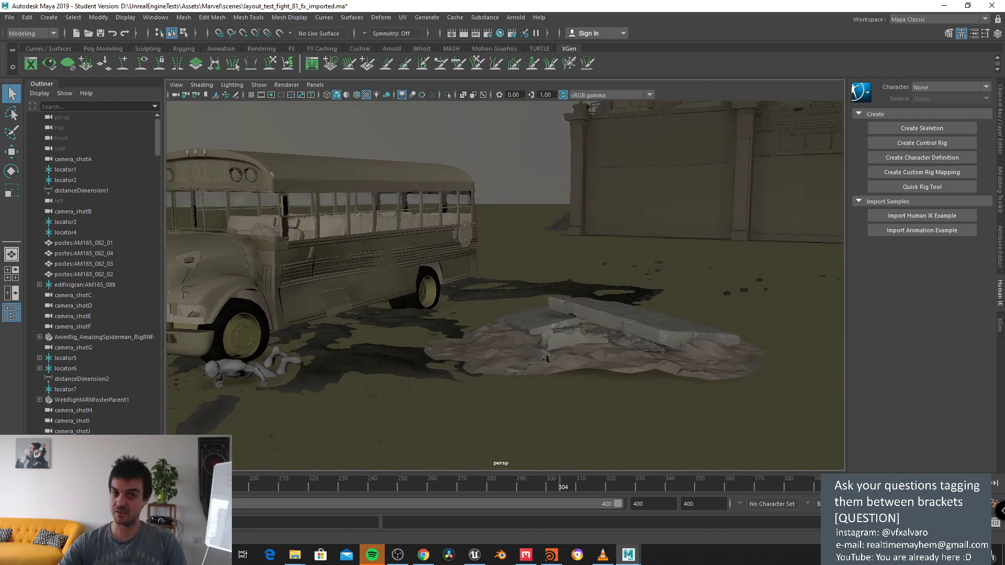
pyautogui.keyDown('alt'); pyautogui.moveTo(643, 287); pyautogui.dragTo(464, 289, button='middle'); pyautogui.keyUp('alt')
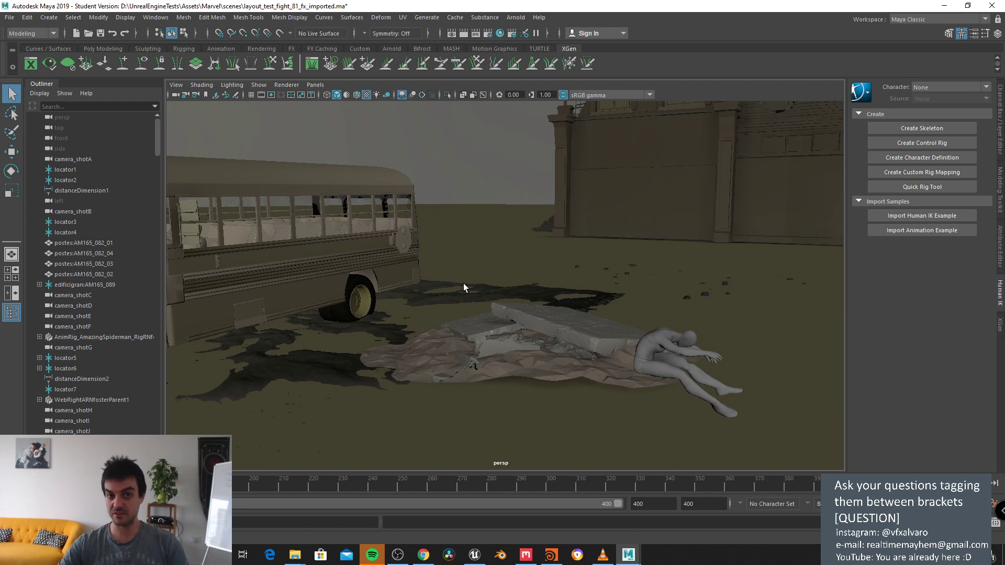
pyautogui.keyDown('alt'); pyautogui.moveTo(532, 270); pyautogui.dragTo(550, 272); pyautogui.keyUp('alt')
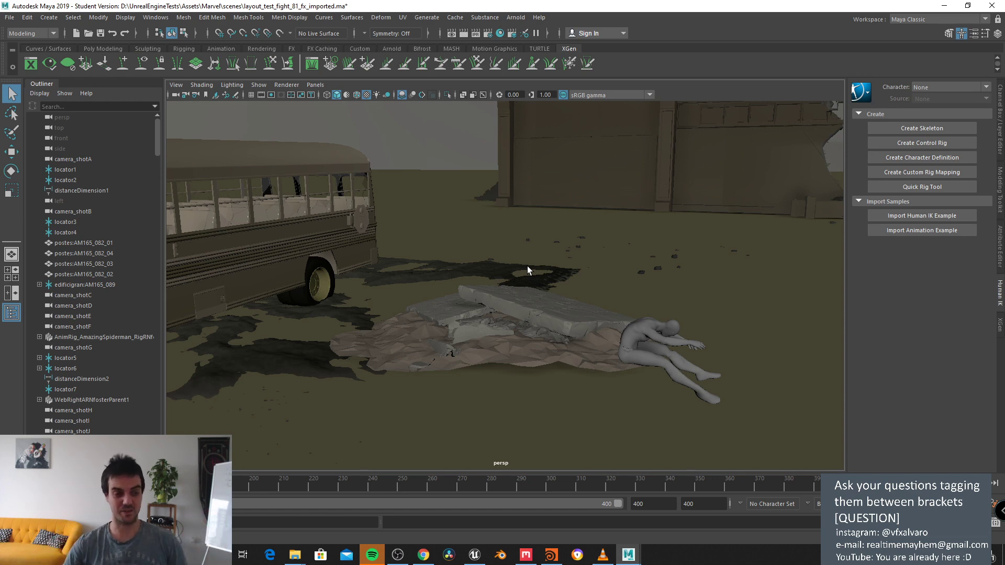
pyautogui.keyDown('alt'); pyautogui.moveTo(657, 242); pyautogui.dragTo(600, 262); pyautogui.keyUp('alt')
pyautogui.click(574, 331)
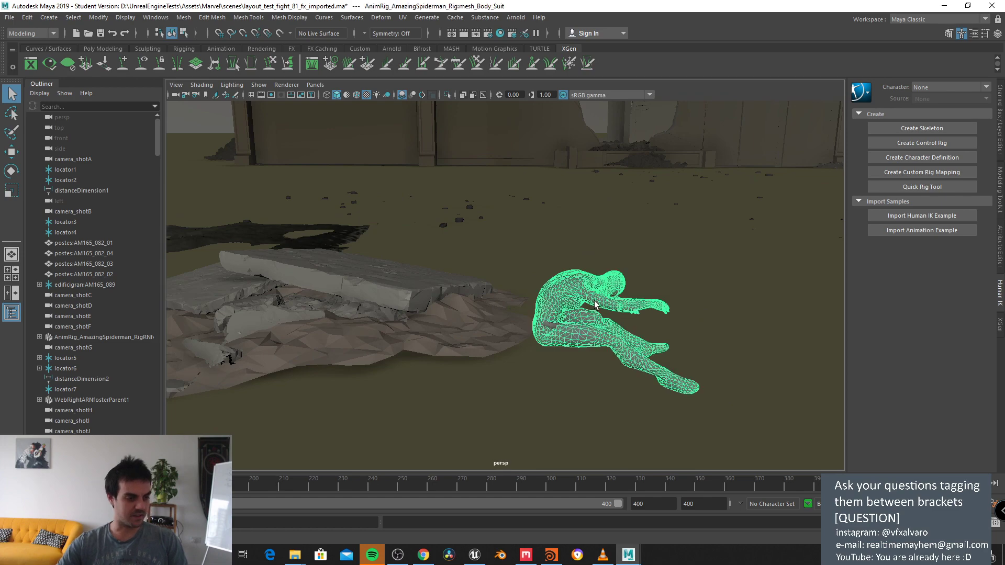
pyautogui.press('f')
pyautogui.keyDown('alt'); pyautogui.moveTo(532, 281); pyautogui.dragTo(296, 231); pyautogui.keyUp('alt')
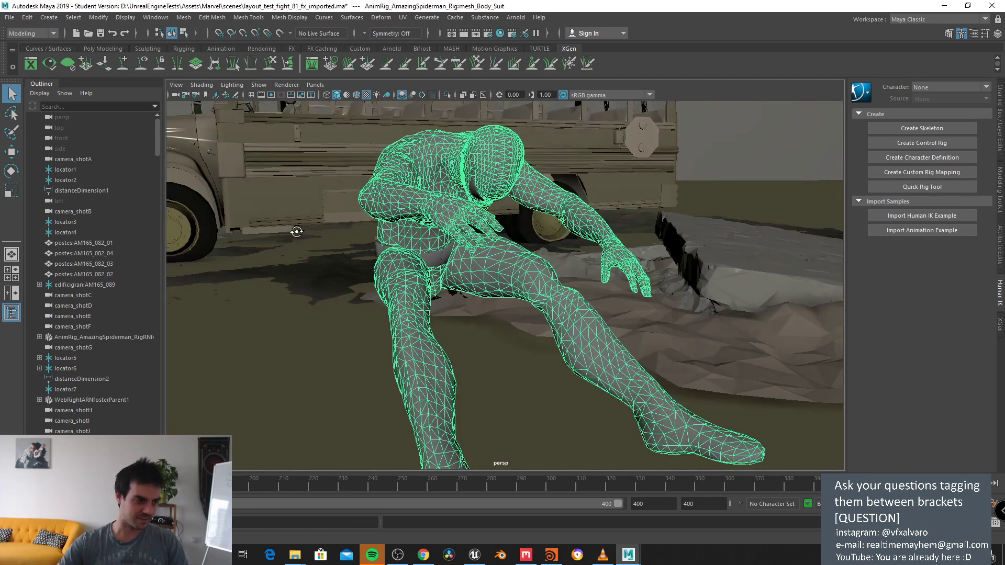
# Step: Select the belt centre piece, both belt straps and the mask's eye planes
pyautogui.click(446, 258)
pyautogui.keyDown('alt'); pyautogui.moveTo(445, 257); pyautogui.dragTo(434, 249); pyautogui.keyUp('alt')
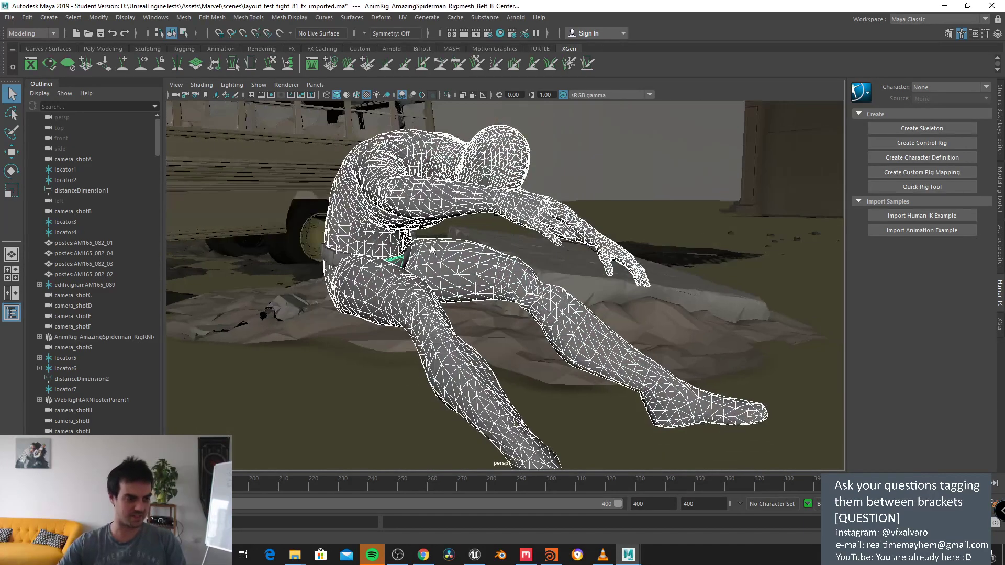
pyautogui.click(341, 256)
pyautogui.keyDown('alt'); pyautogui.moveTo(341, 256); pyautogui.dragTo(471, 314); pyautogui.keyUp('alt')
pyautogui.click(546, 327)
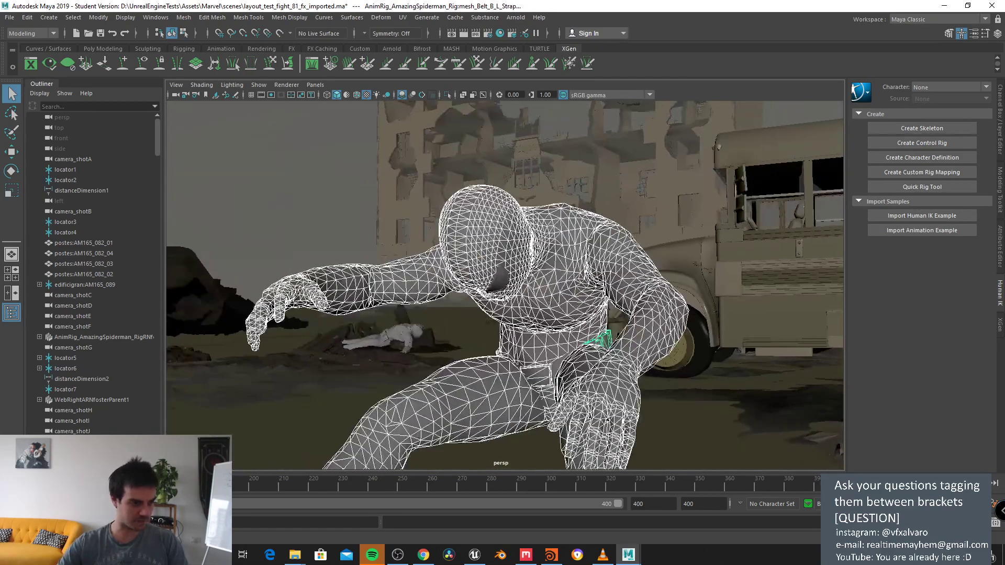
pyautogui.click(501, 280)
pyautogui.keyDown('alt'); pyautogui.moveTo(501, 280); pyautogui.dragTo(502, 262); pyautogui.keyUp('alt')
# Step: Select the eye-border mesh and expand its skinCluster settings in the Channel Box
pyautogui.press('f')
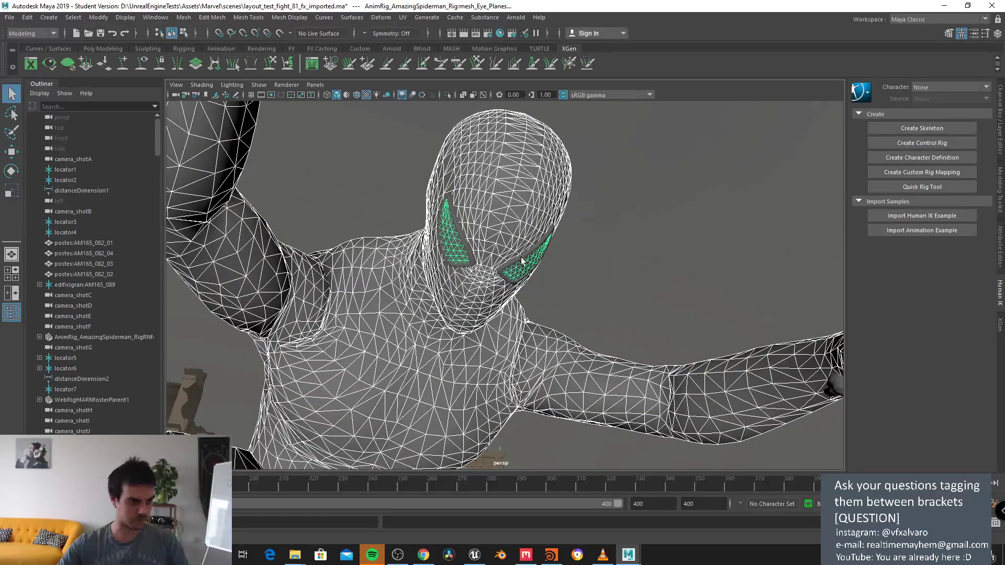
pyautogui.click(521, 260)
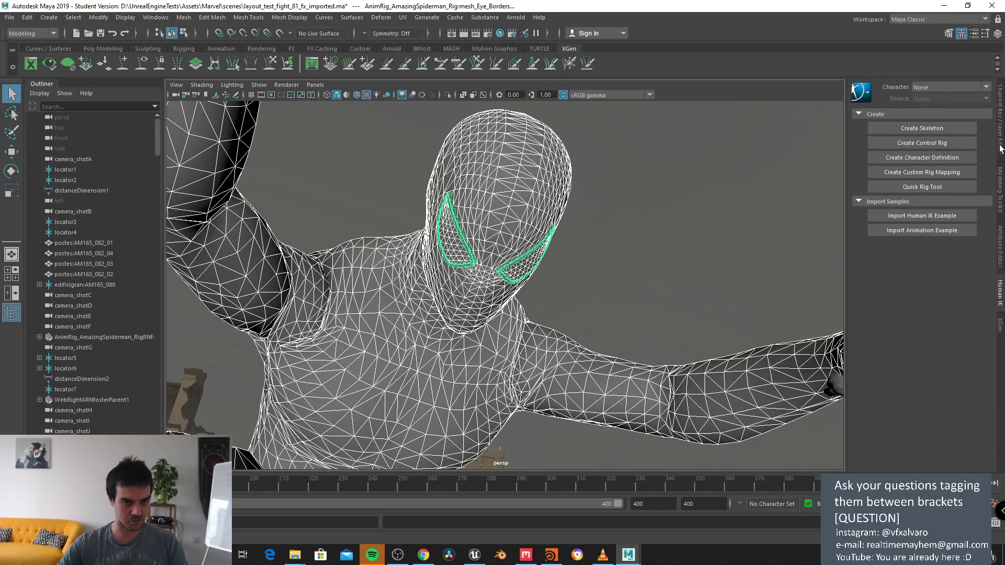
pyautogui.click(999, 117)
pyautogui.click(897, 224)
# Step: Set the skinCluster Envelope to 0 so the mesh returns to its T-pose
pyautogui.click(927, 231)
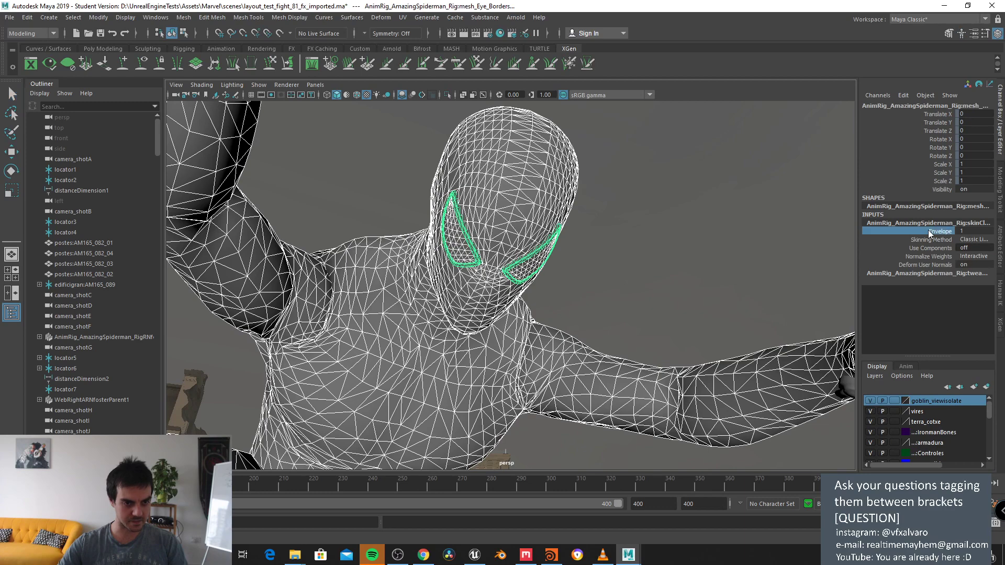
pyautogui.moveTo(706, 236); pyautogui.dragTo(538, 242, button='middle')
pyautogui.press('f')
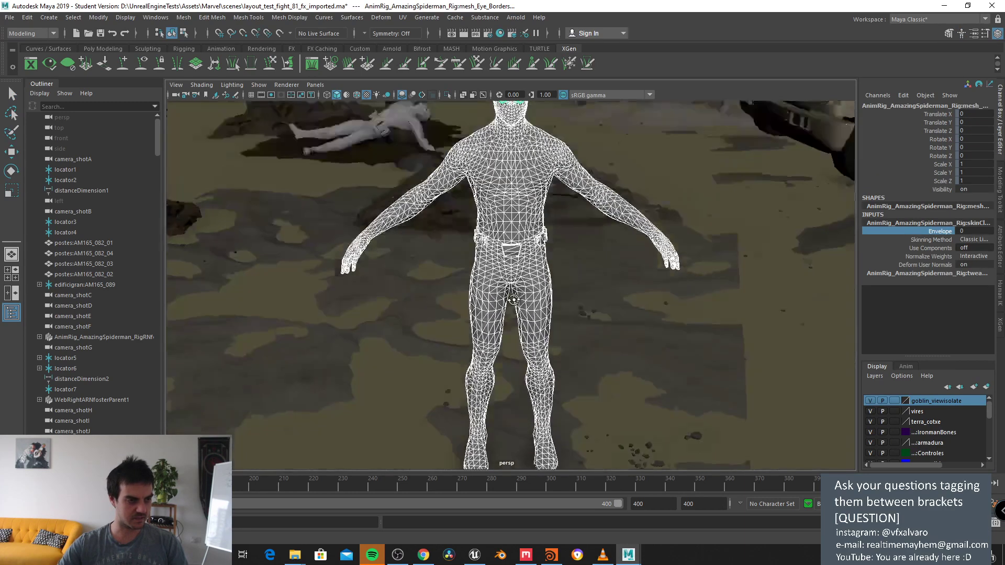
pyautogui.keyDown('alt'); pyautogui.moveTo(542, 240); pyautogui.dragTo(500, 250); pyautogui.keyUp('alt')
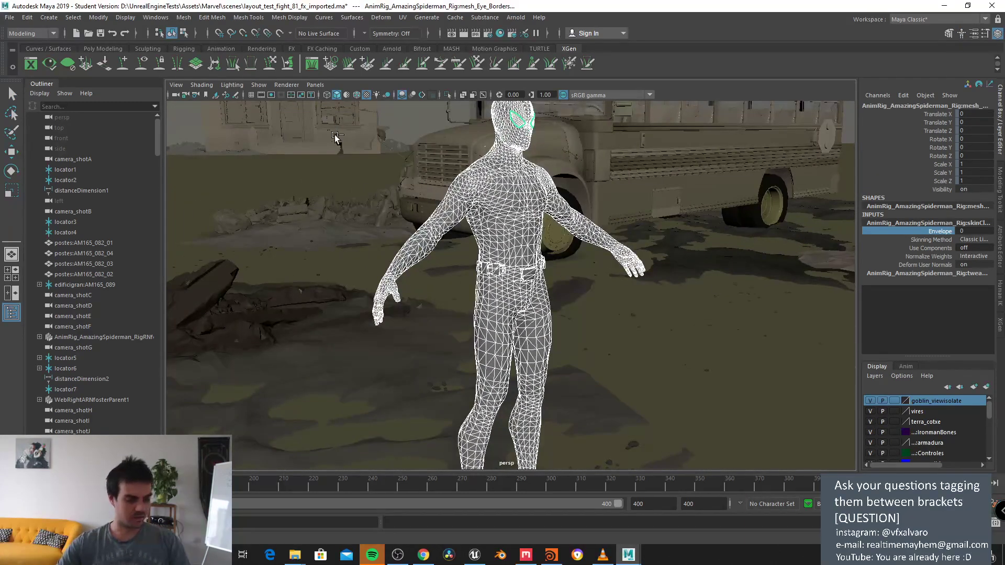
pyautogui.press('w')
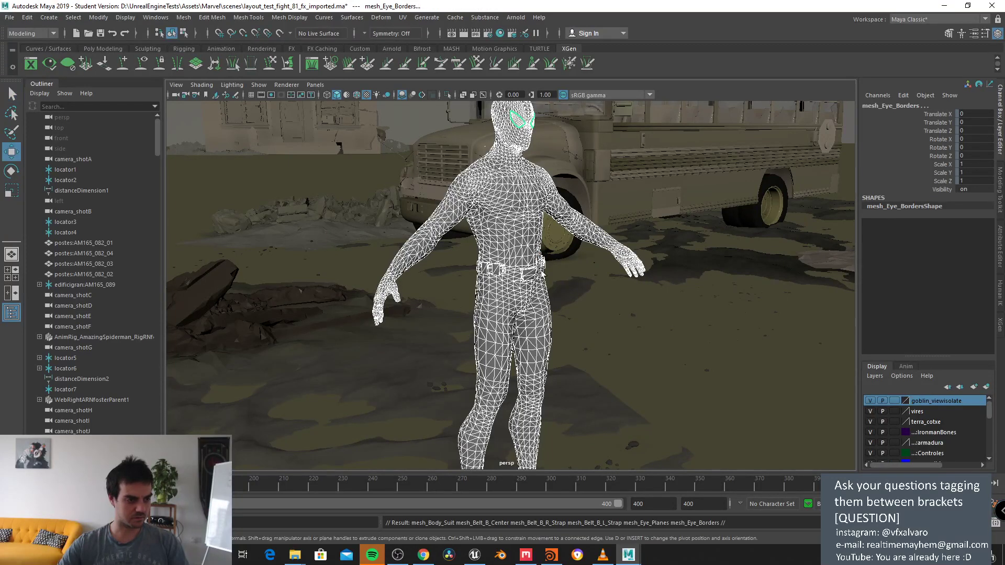
pyautogui.scroll(-5, 538, 280)
pyautogui.scroll(3, 539, 282)
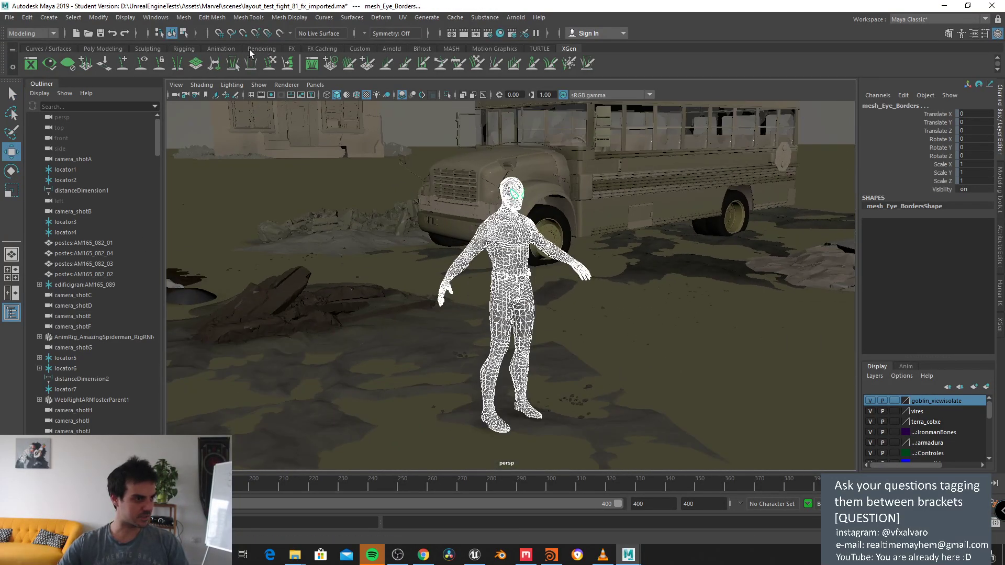
# Step: Combine the selected Spider-Man parts into one mesh with Mesh > Combine
pyautogui.click(103, 49)
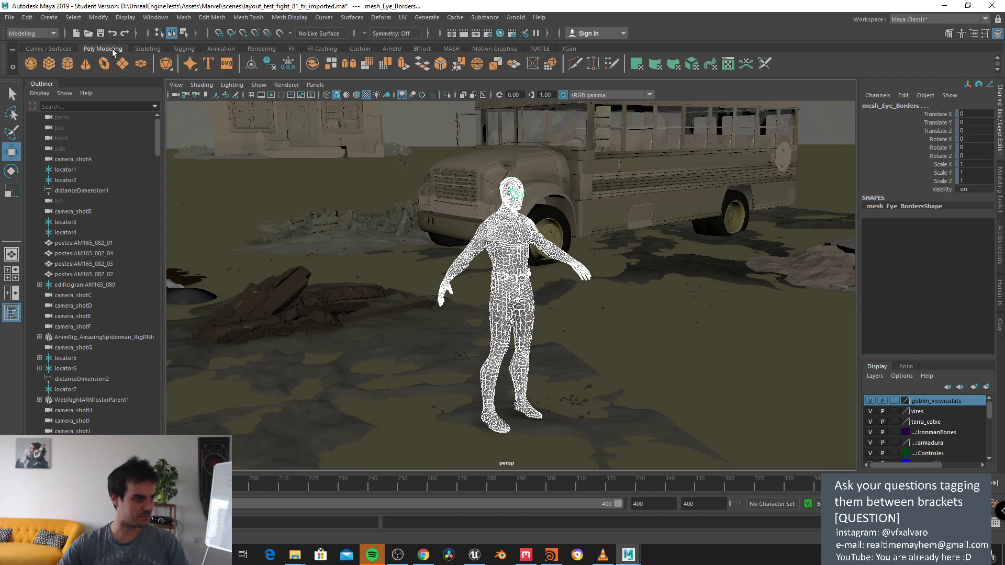
pyautogui.click(313, 64)
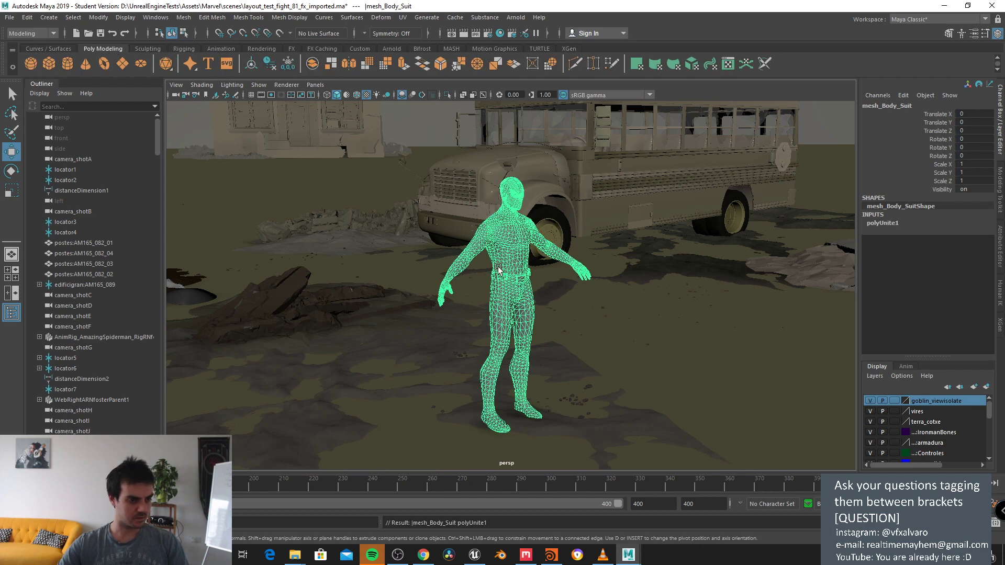
pyautogui.scroll(-3, 305, 169)
pyautogui.scroll(3, 306, 168)
pyautogui.scroll(-5, 305, 168)
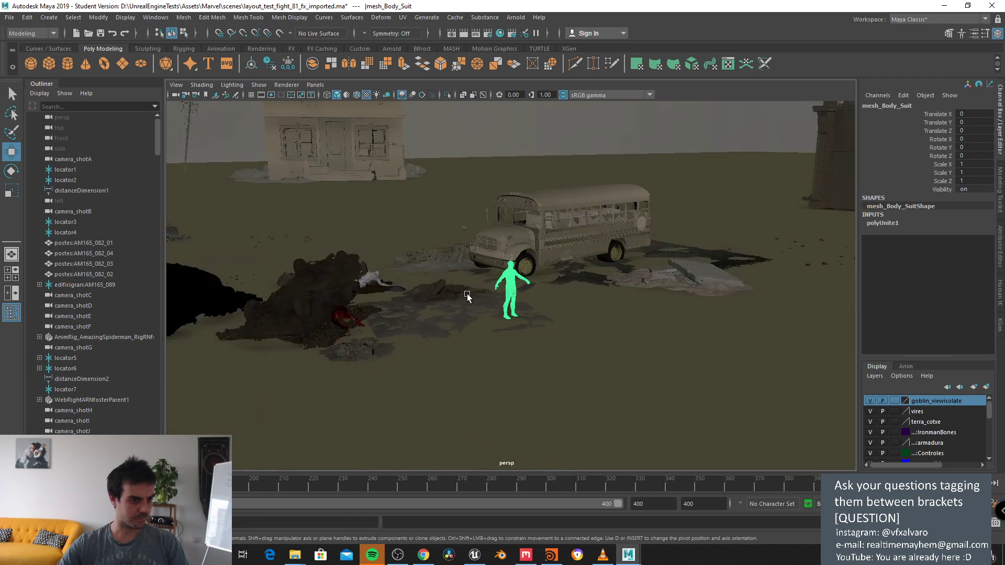
pyautogui.scroll(3, 305, 169)
# Step: Centre the pivot of the combined mesh_Body_Suit
pyautogui.click(98, 17)
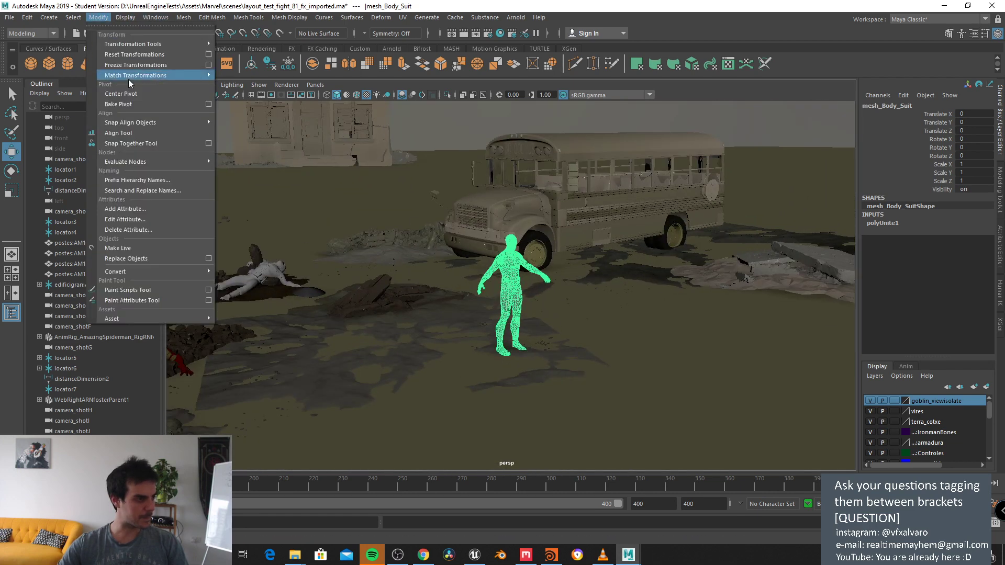
pyautogui.click(133, 93)
pyautogui.keyDown('alt'); pyautogui.moveTo(537, 310); pyautogui.dragTo(594, 315); pyautogui.keyUp('alt')
pyautogui.press('f')
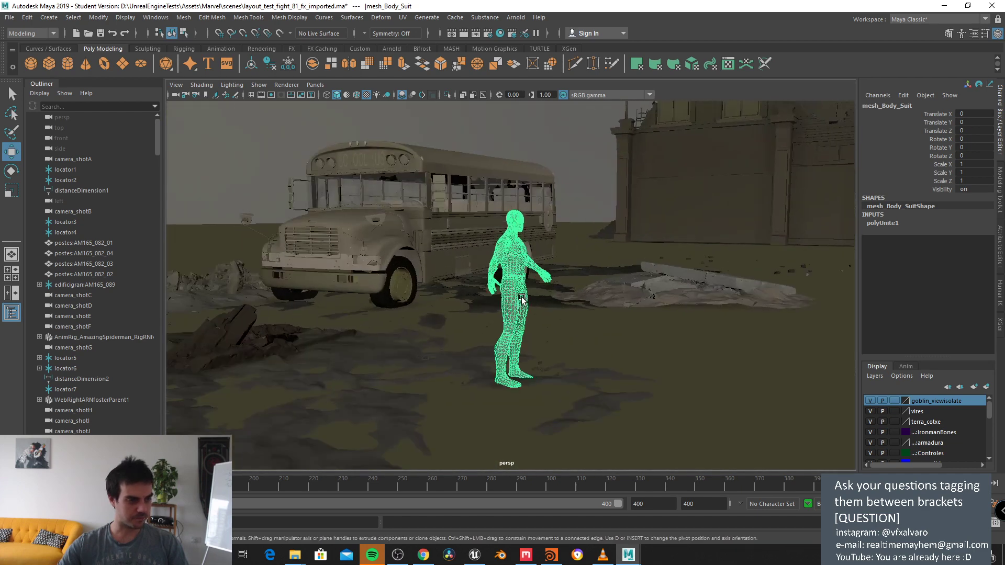
pyautogui.press('f')
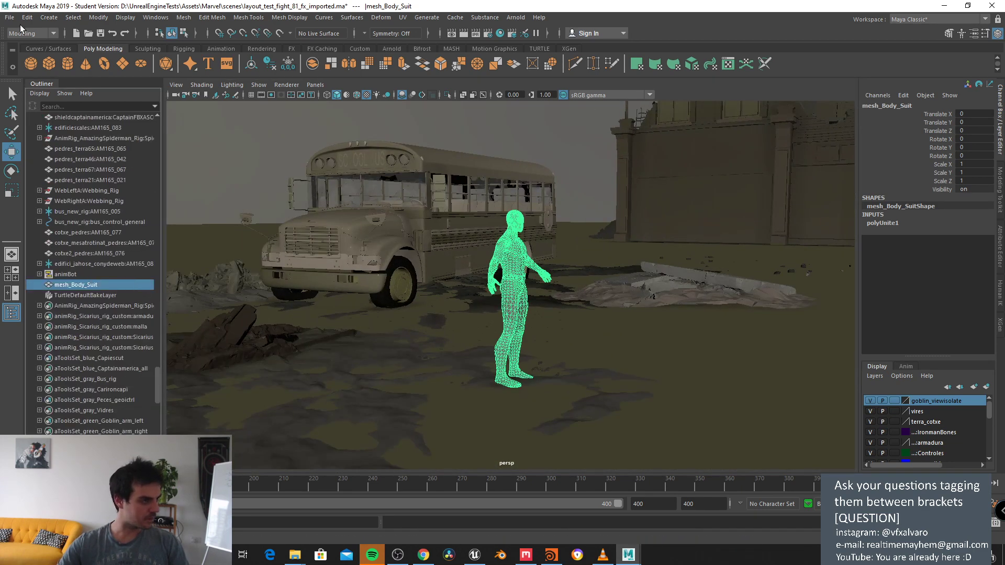
# Step: Delete the construction history of mesh_Body_Suit via Edit > Delete by Type > History
pyautogui.click(27, 17)
pyautogui.moveTo(121, 142)
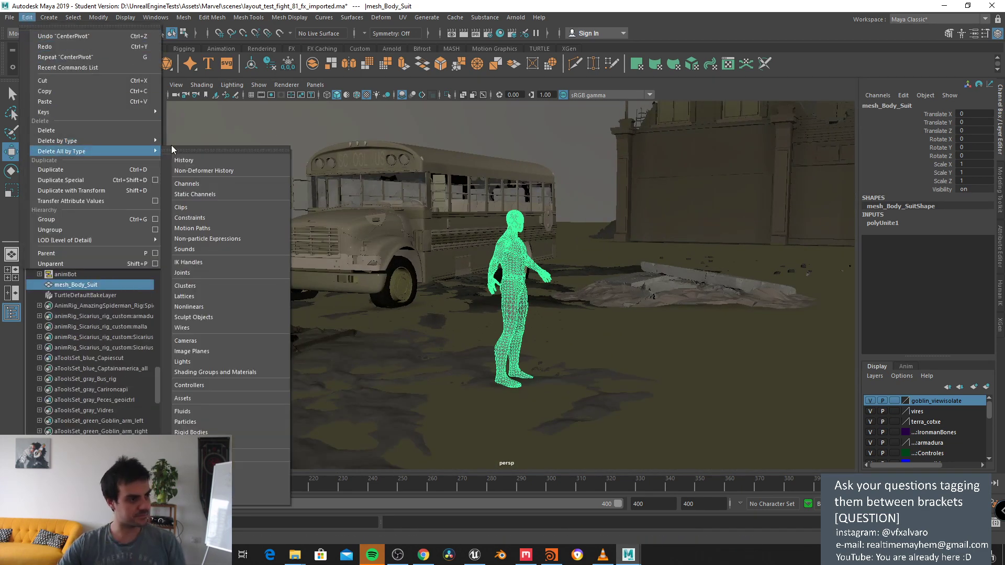
pyautogui.click(177, 148)
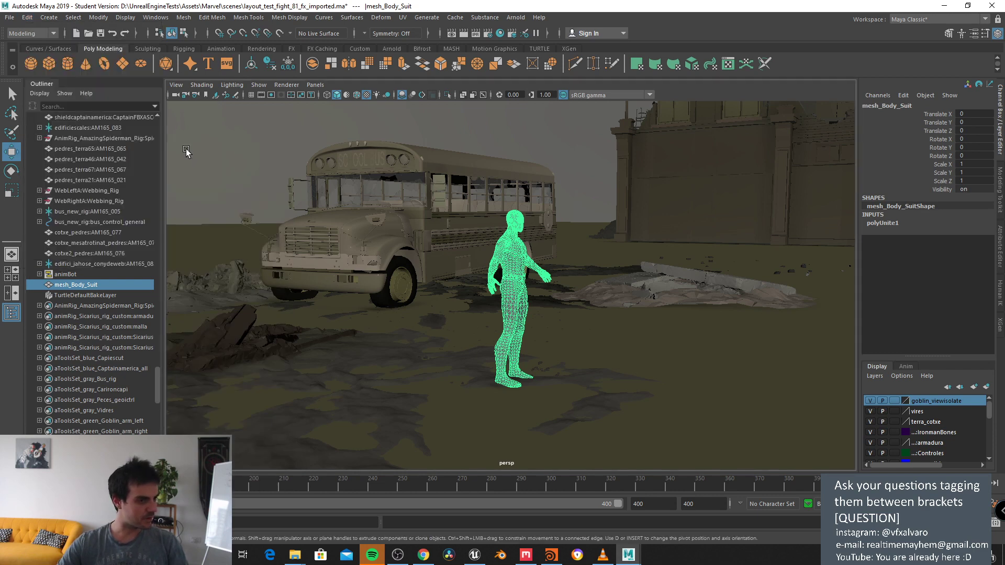
pyautogui.keyDown('alt'); pyautogui.moveTo(723, 208); pyautogui.dragTo(587, 156); pyautogui.keyUp('alt')
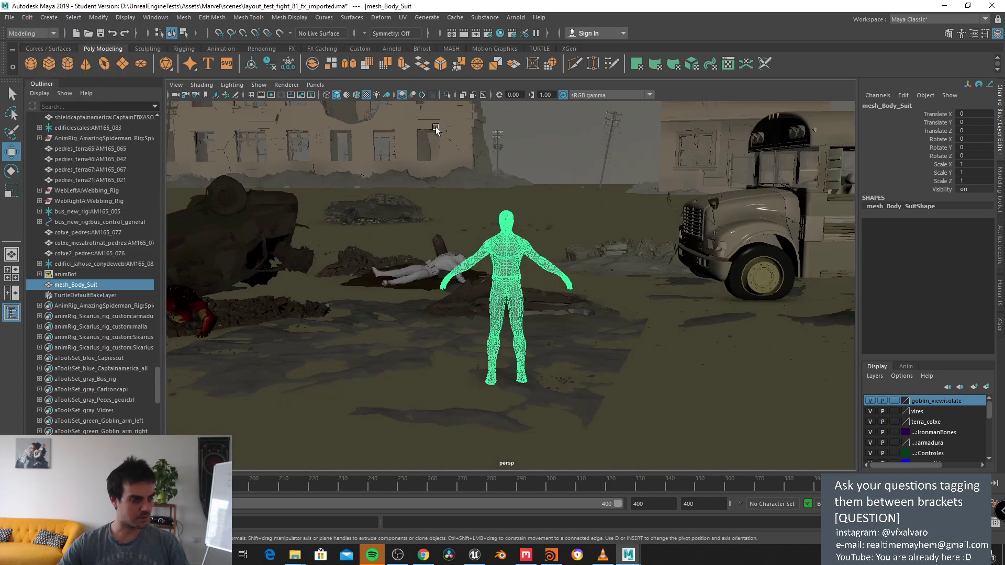
pyautogui.press('f')
pyautogui.click(402, 18)
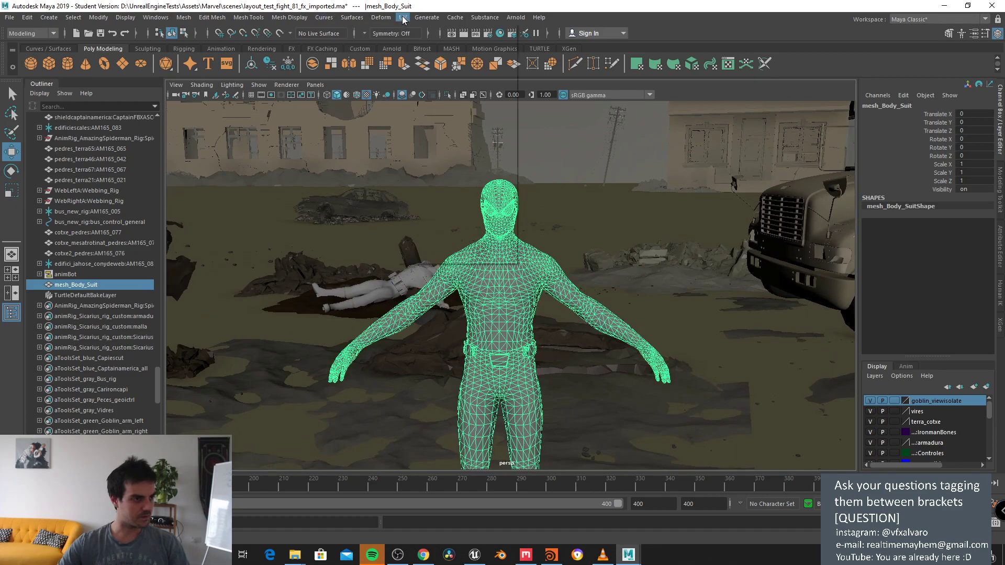
# Step: In the UV Editor, shrink the upper-right hand UV shell slightly and move it down a little
pyautogui.click(416, 36)
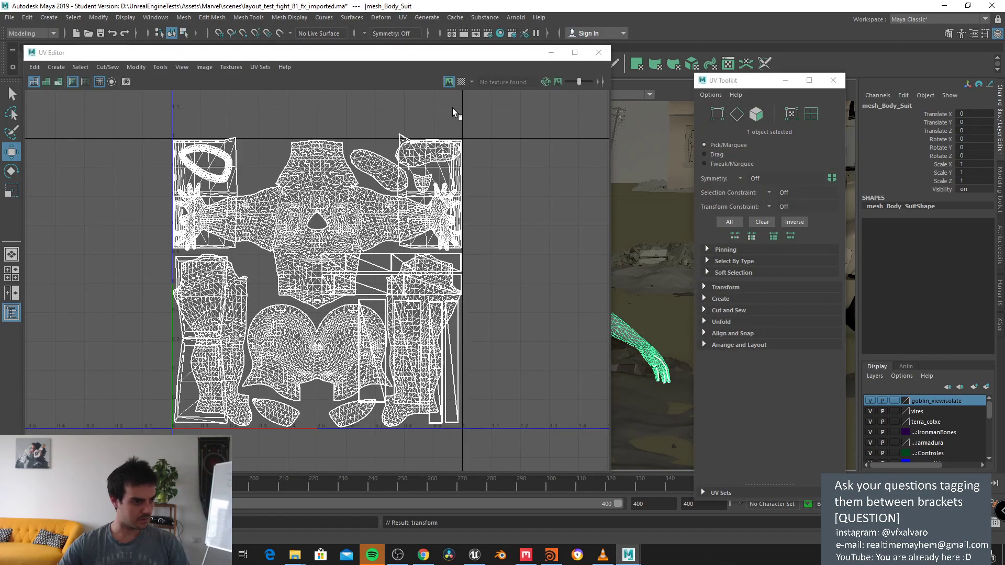
pyautogui.scroll(5, 428, 124)
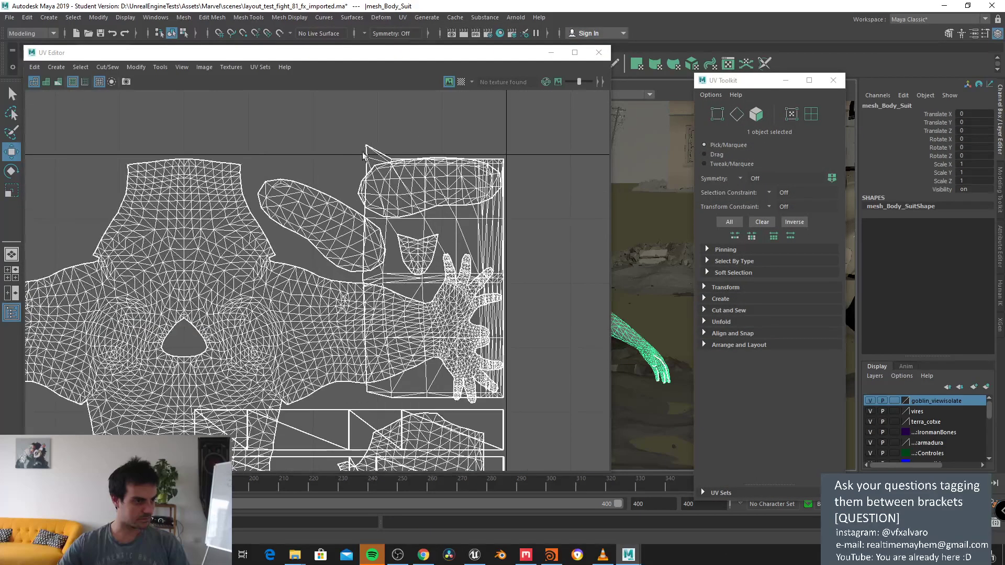
pyautogui.click(13, 98)
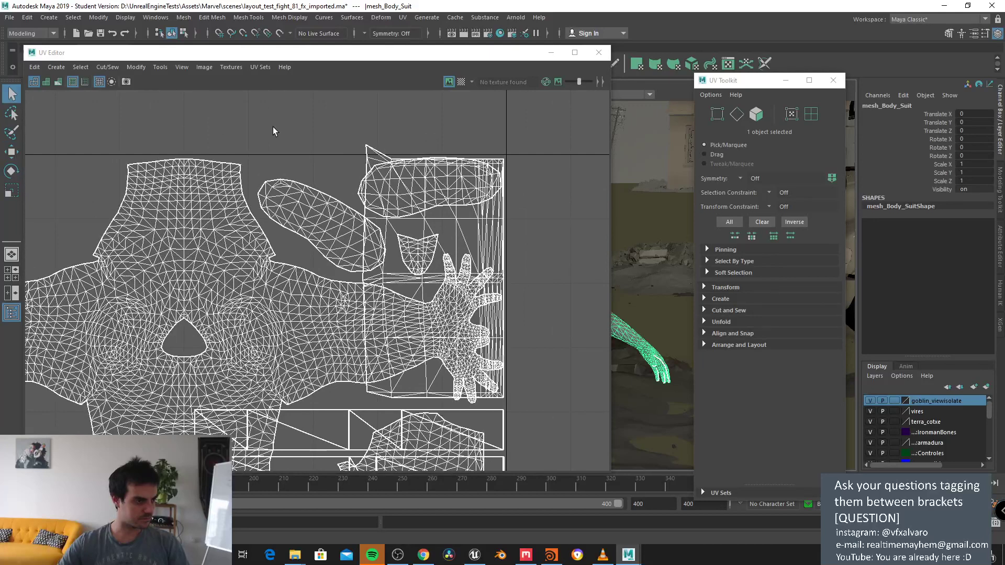
pyautogui.moveTo(370, 160); pyautogui.dragTo(374, 157, button='right')
pyautogui.doubleClick(374, 157)
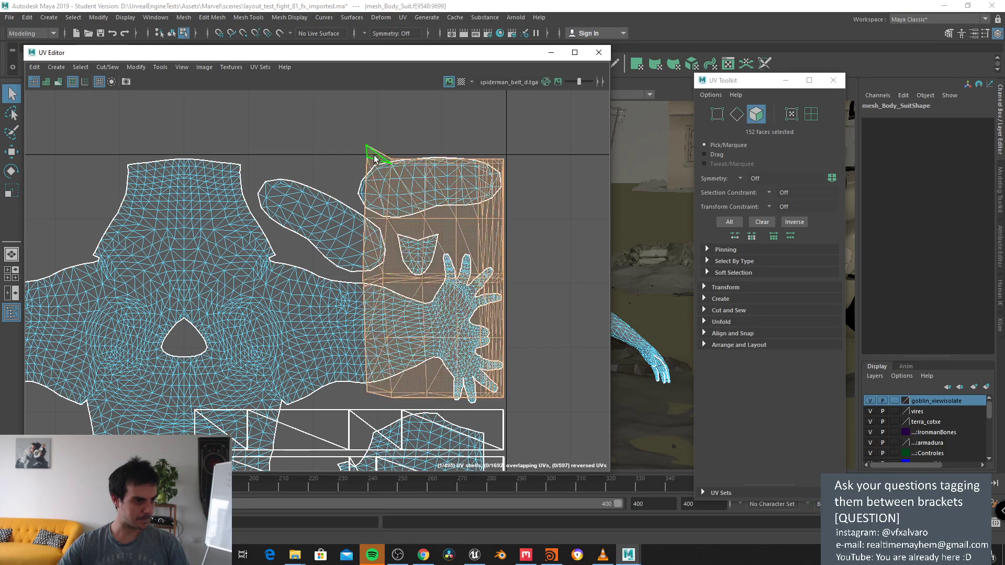
pyautogui.press('r')
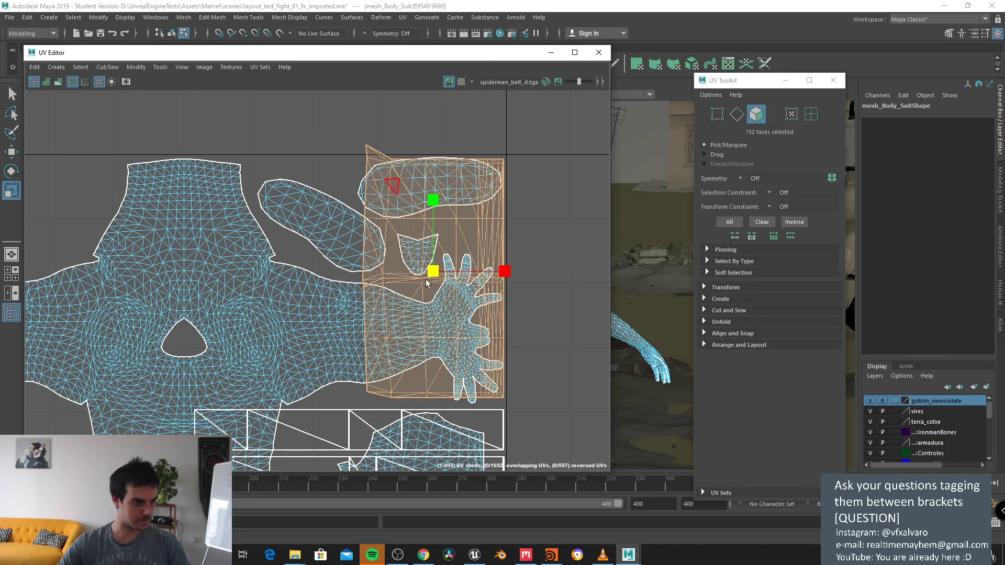
pyautogui.moveTo(432, 271); pyautogui.dragTo(422, 279)
pyautogui.press('w')
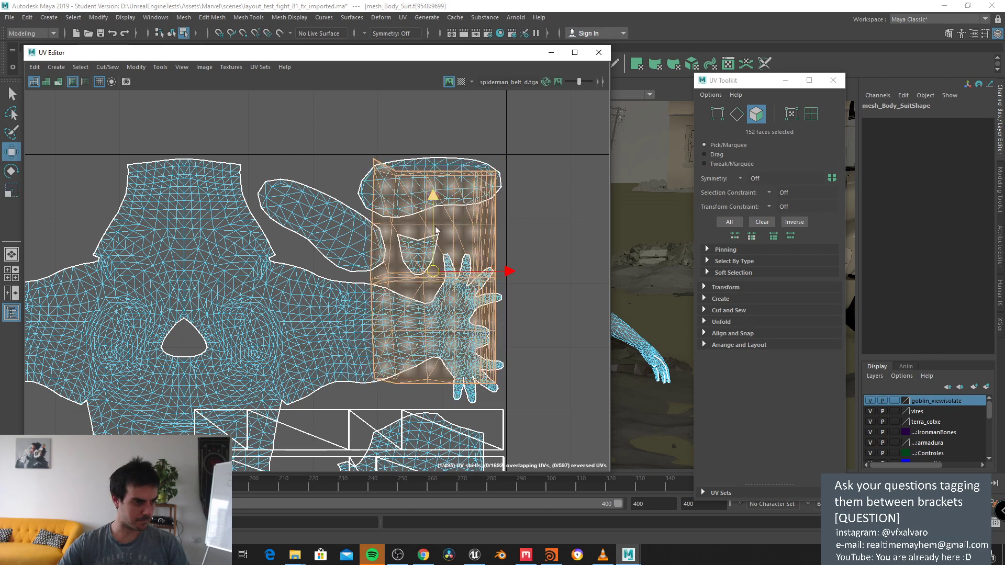
pyautogui.moveTo(435, 230); pyautogui.dragTo(432, 245)
# Step: Shrink the opposite hand's UV shell slightly and lower it to match
pyautogui.keyDown('alt'); pyautogui.moveTo(131, 201); pyautogui.dragTo(306, 195, button='middle'); pyautogui.keyUp('alt')
pyautogui.doubleClick(335, 158)
pyautogui.press('r')
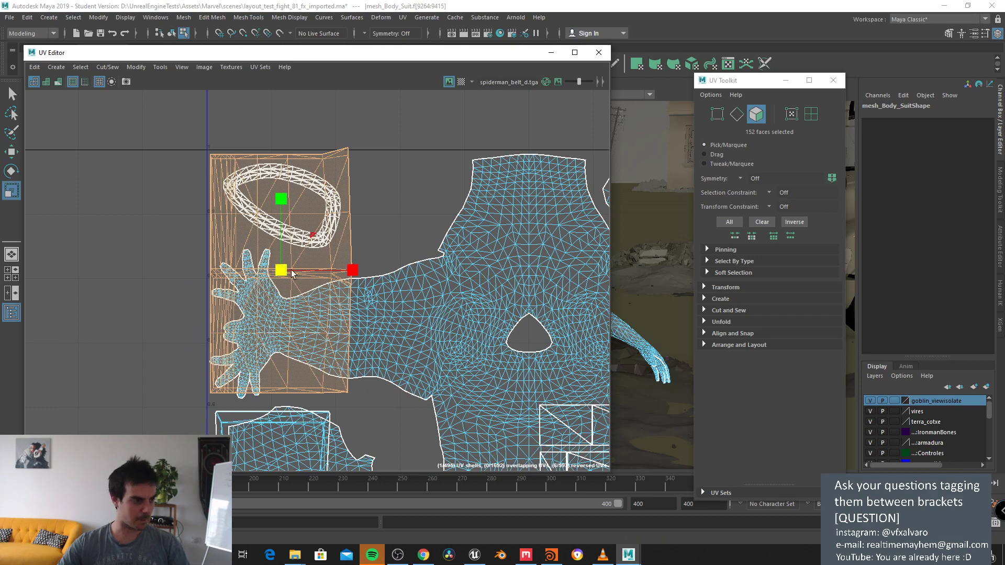
pyautogui.moveTo(283, 270); pyautogui.dragTo(281, 274)
pyautogui.press('w')
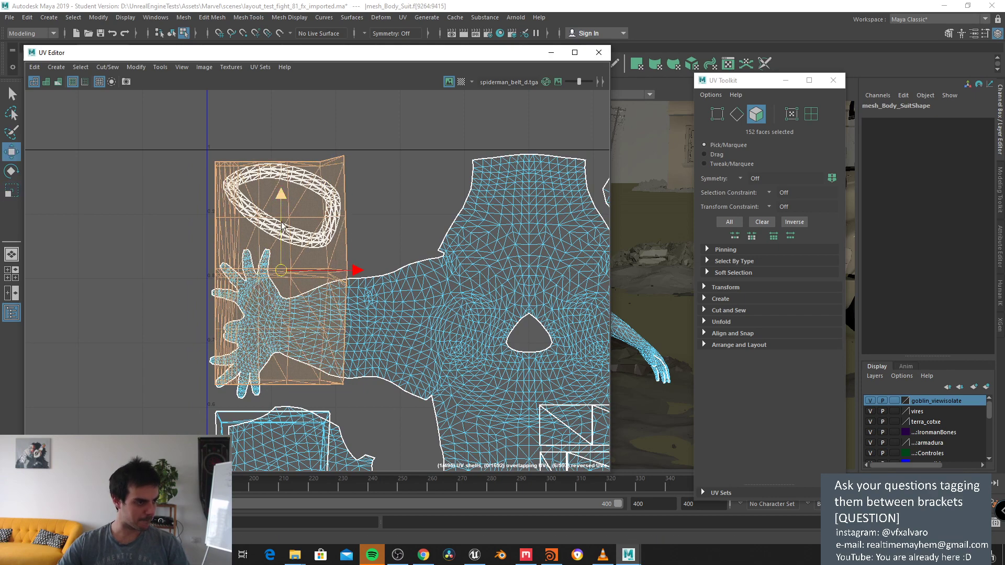
pyautogui.moveTo(280, 199); pyautogui.dragTo(281, 203)
# Step: Check the rest of the UV layout, close the UV Toolkit and UV Editor, and reselect the body mesh
pyautogui.click(390, 198)
pyautogui.scroll(-3, 390, 198)
pyautogui.keyDown('alt'); pyautogui.moveTo(391, 198); pyautogui.dragTo(231, 68, button='middle'); pyautogui.keyUp('alt')
pyautogui.keyDown('alt'); pyautogui.moveTo(241, 244); pyautogui.dragTo(312, 130, button='middle'); pyautogui.keyUp('alt')
pyautogui.keyDown('alt'); pyautogui.moveTo(388, 184); pyautogui.dragTo(366, 278, button='middle'); pyautogui.keyUp('alt')
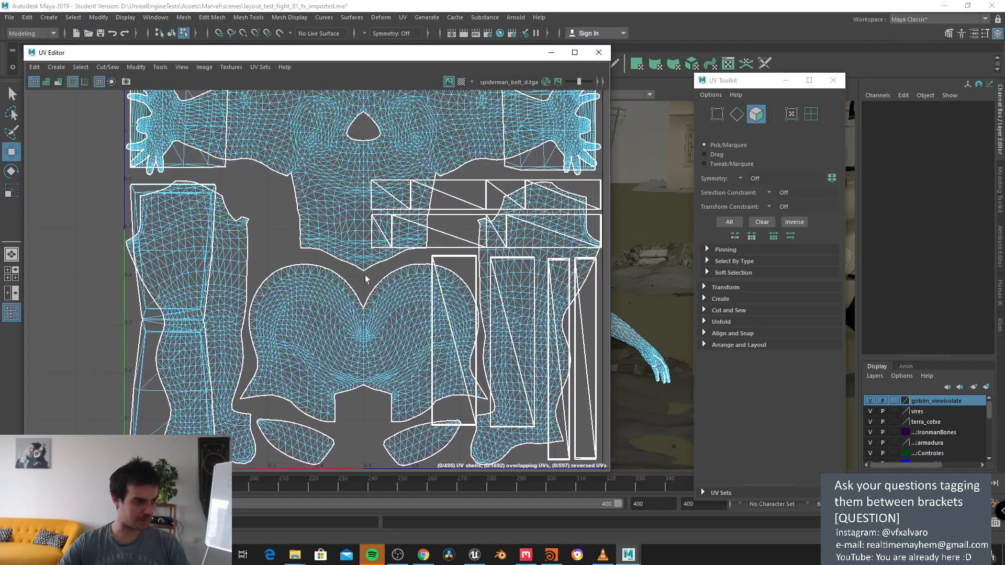
pyautogui.click(842, 79)
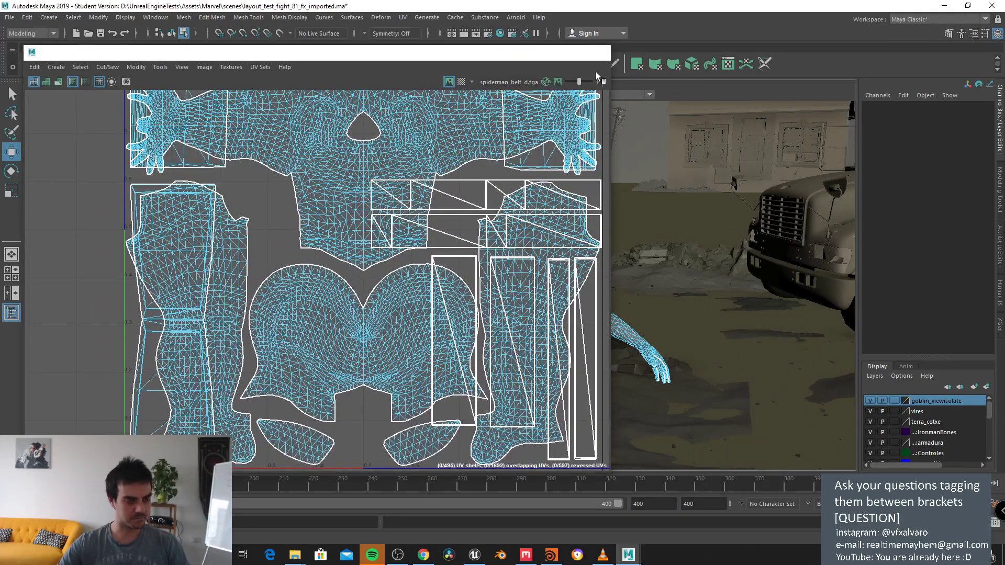
pyautogui.click(598, 52)
pyautogui.click(513, 268)
# Step: Export the selected body suit as OBJ named thisisginnaworkforsure into the spidermantest folder
pyautogui.press('f')
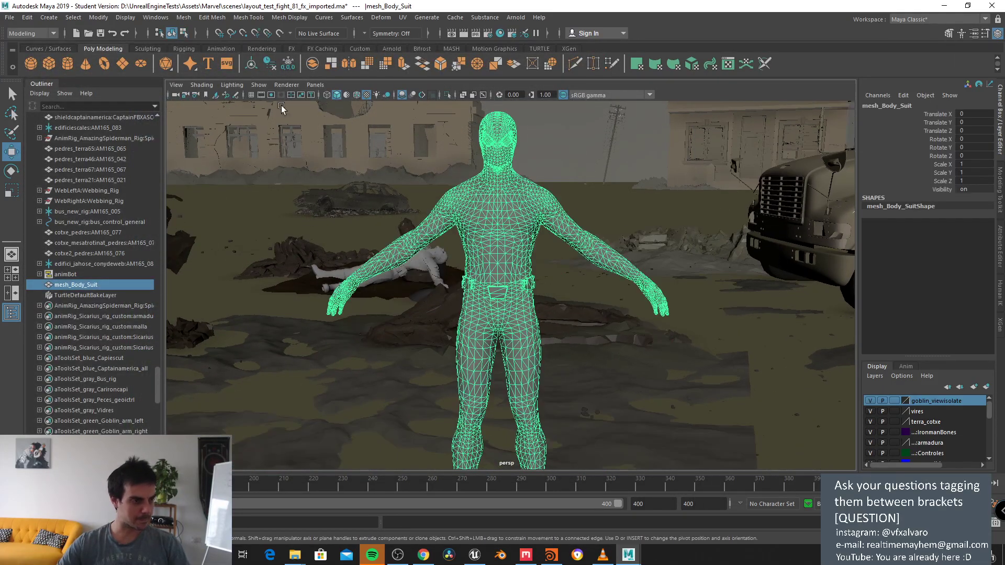
pyautogui.click(9, 17)
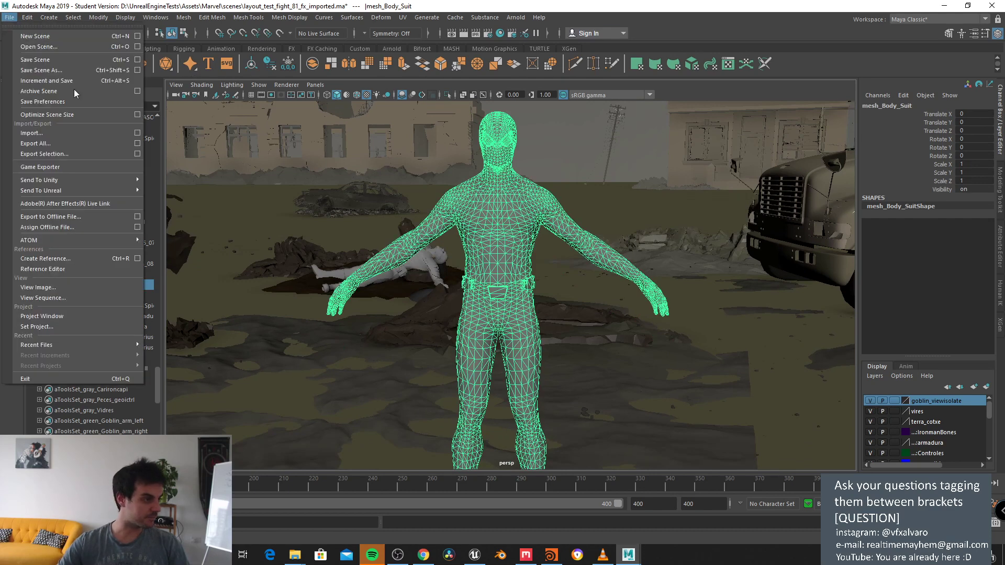
pyautogui.click(138, 154)
pyautogui.click(567, 235)
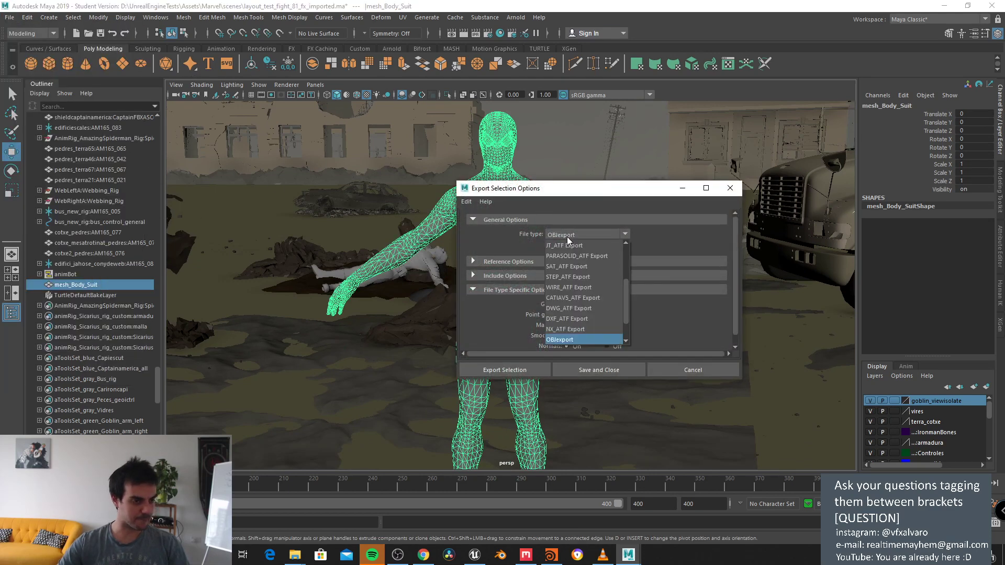
pyautogui.click(570, 336)
pyautogui.scroll(-1, 583, 318)
pyautogui.click(535, 371)
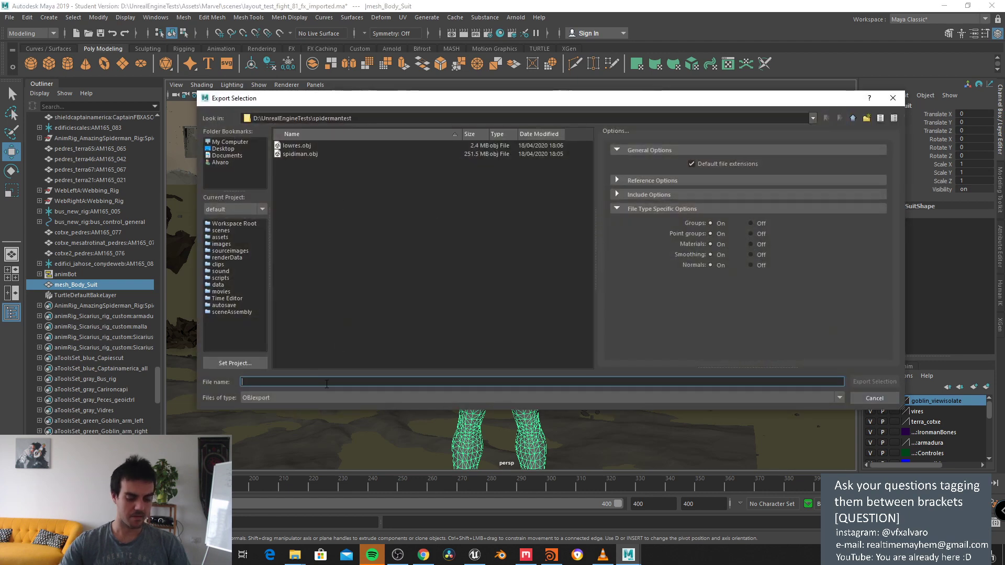
pyautogui.write('thisisginnawo')
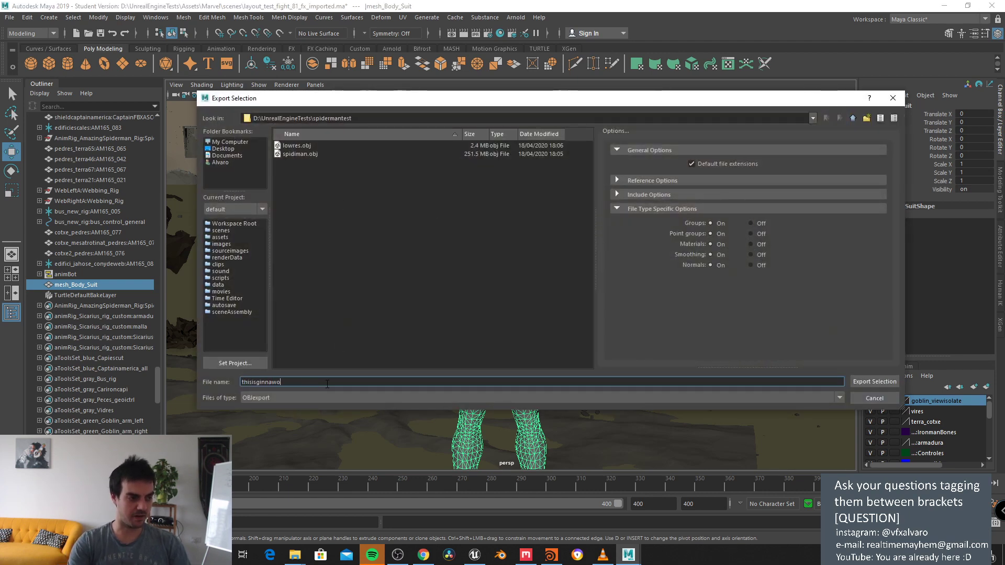
pyautogui.write('rkforsure')
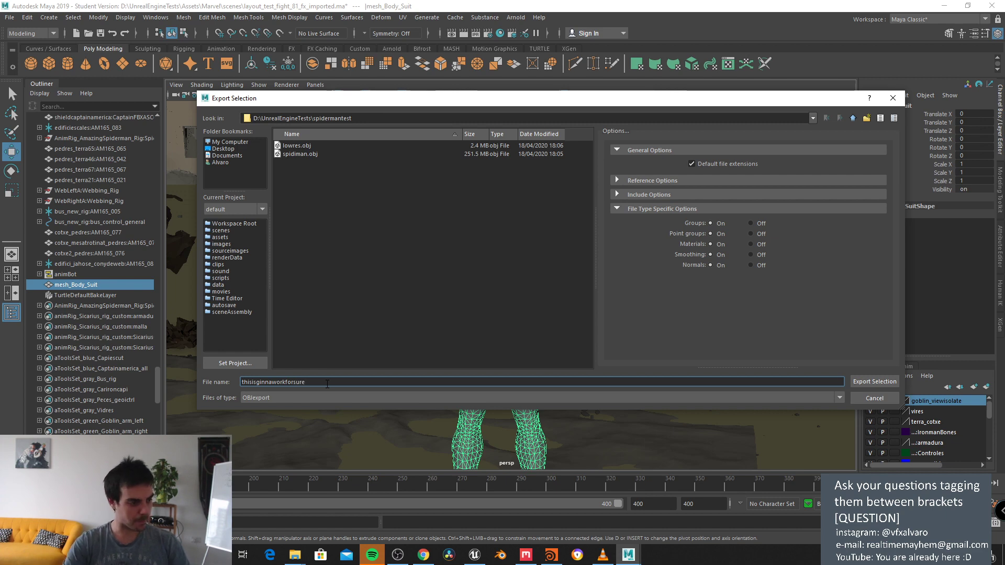
pyautogui.press('Return')
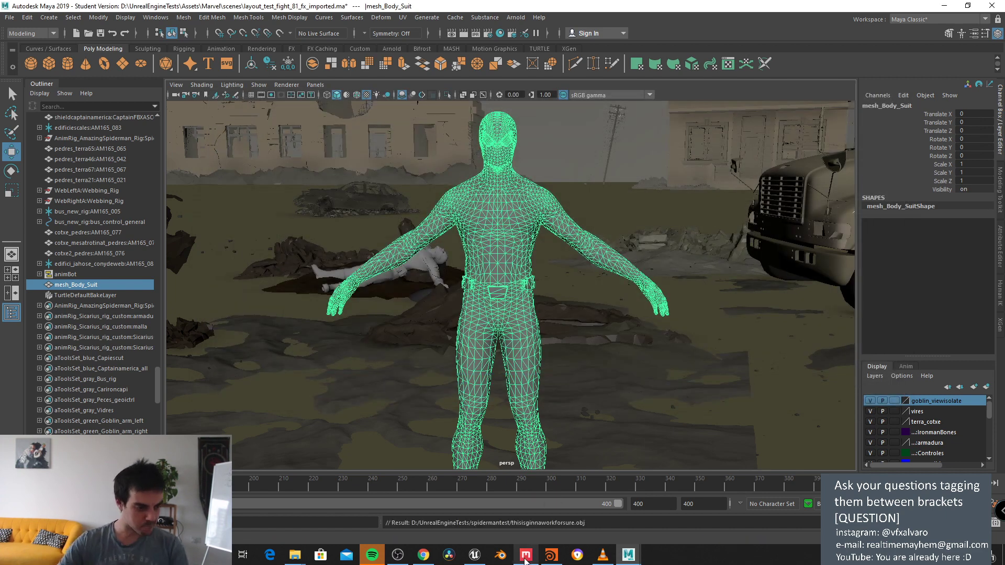
pyautogui.click(525, 550)
# Step: Close Quixel Mixer without saving the untitled mix, then restore Maya to a smaller window
pyautogui.moveTo(569, 124); pyautogui.dragTo(356, 56)
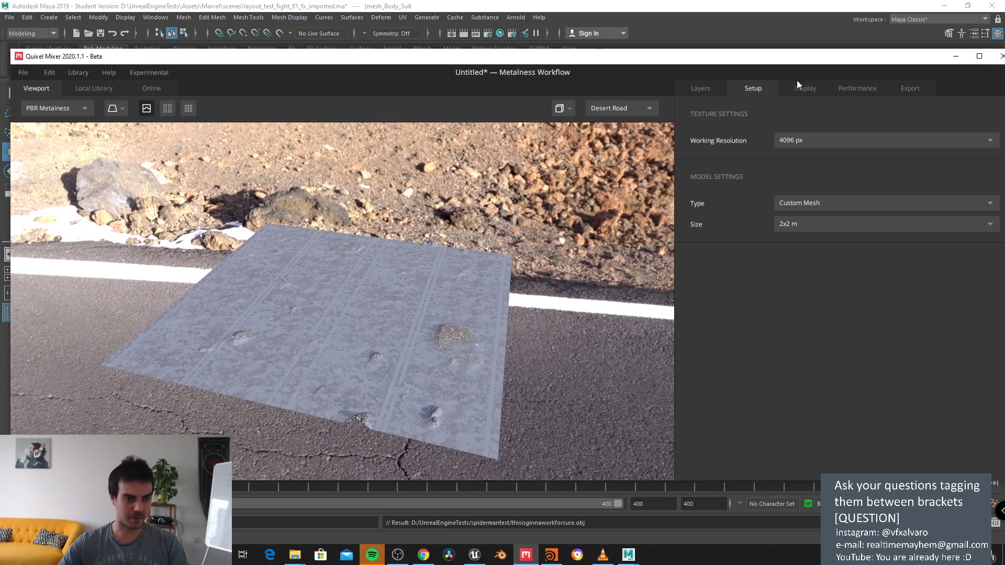
pyautogui.moveTo(811, 65); pyautogui.dragTo(516, 52)
pyautogui.click(707, 44)
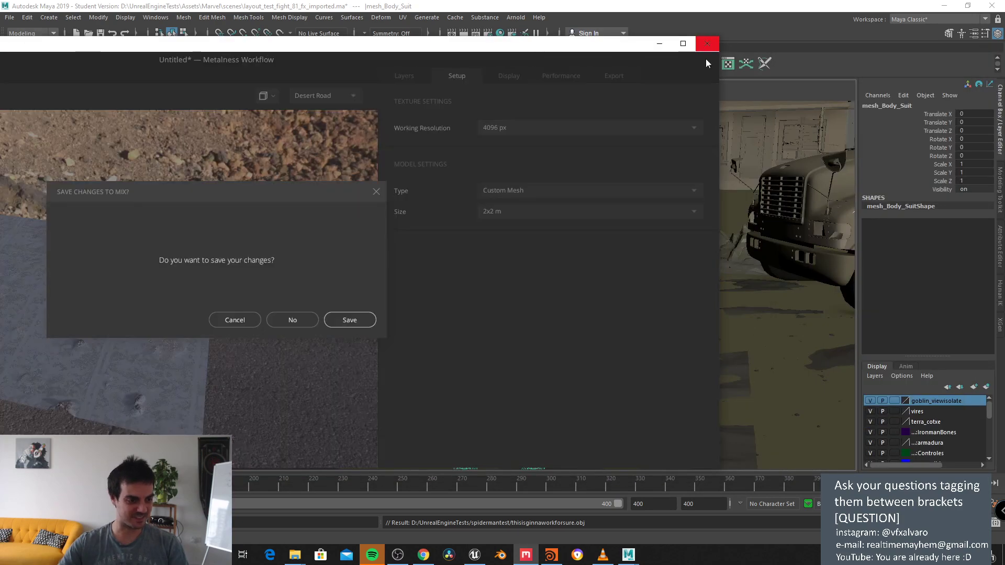
pyautogui.click(282, 323)
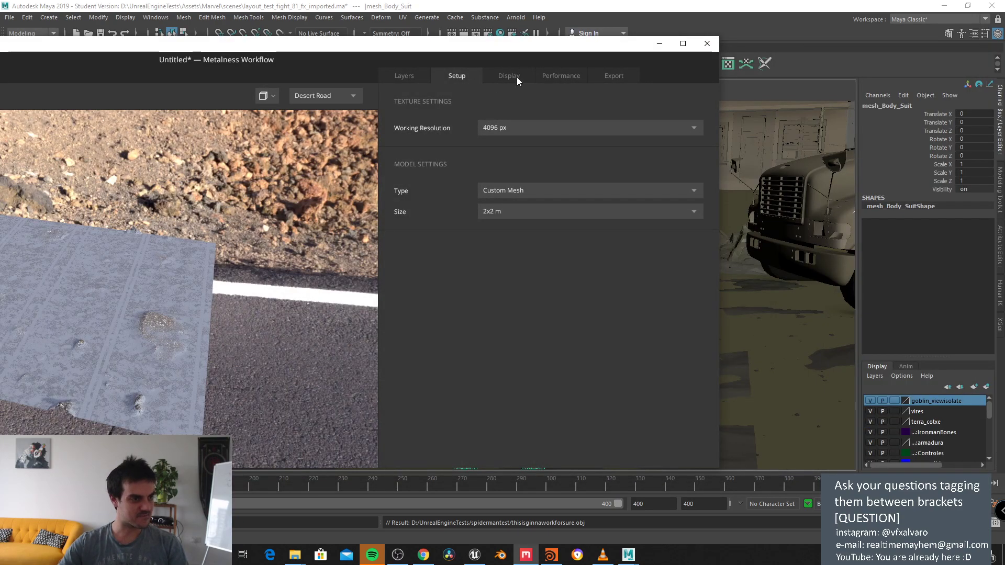
pyautogui.click(707, 43)
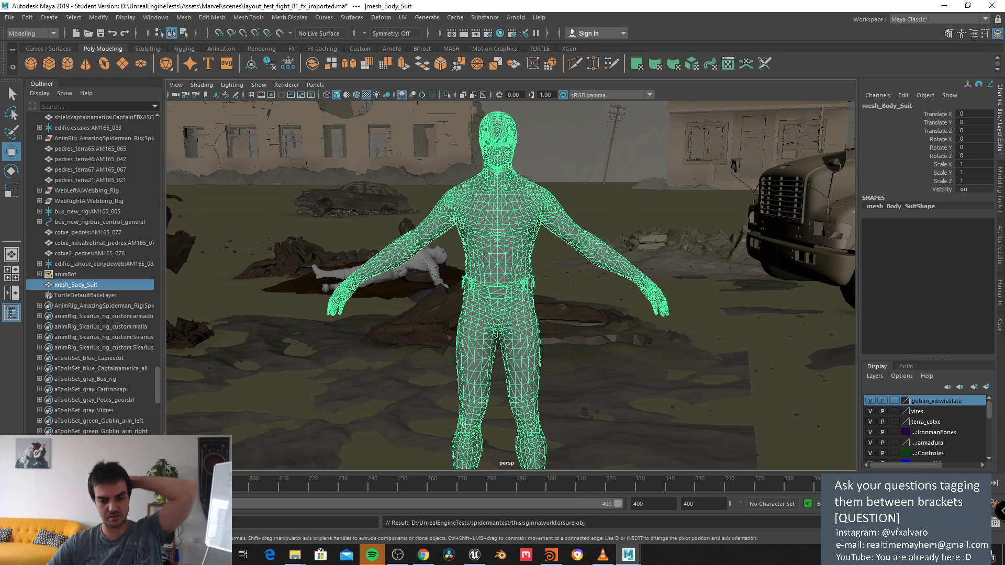
pyautogui.moveTo(731, 6); pyautogui.dragTo(717, 210)
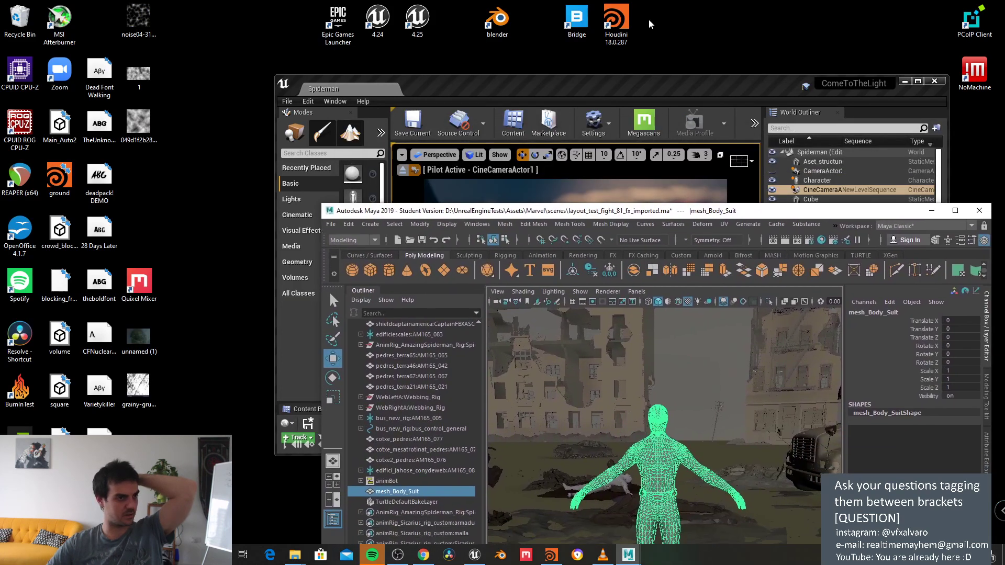
# Step: Launch Quixel Bridge from the desktop and move Maya's window to the screen's top-left
pyautogui.click(577, 25)
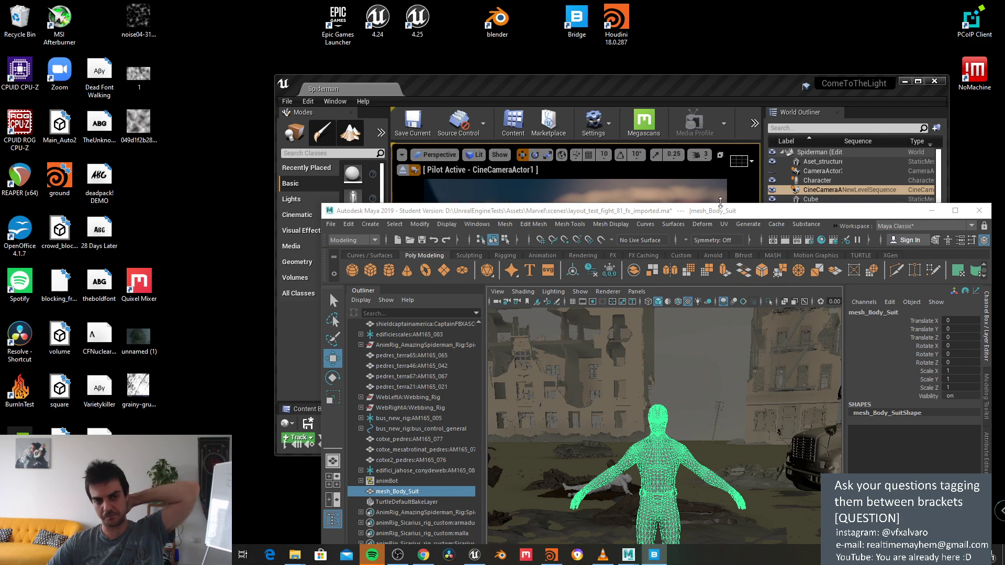
pyautogui.moveTo(731, 214); pyautogui.dragTo(609, 24)
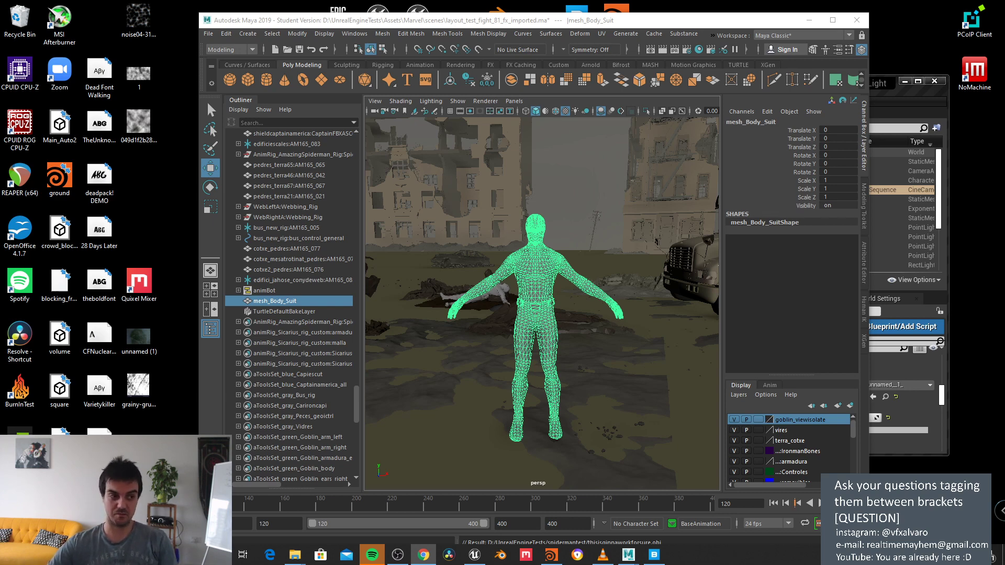
# Step: Maximize Maya, deselect the body suit, and orbit in close around the grey-shaded Spider-Man mesh
pyautogui.click(825, 22)
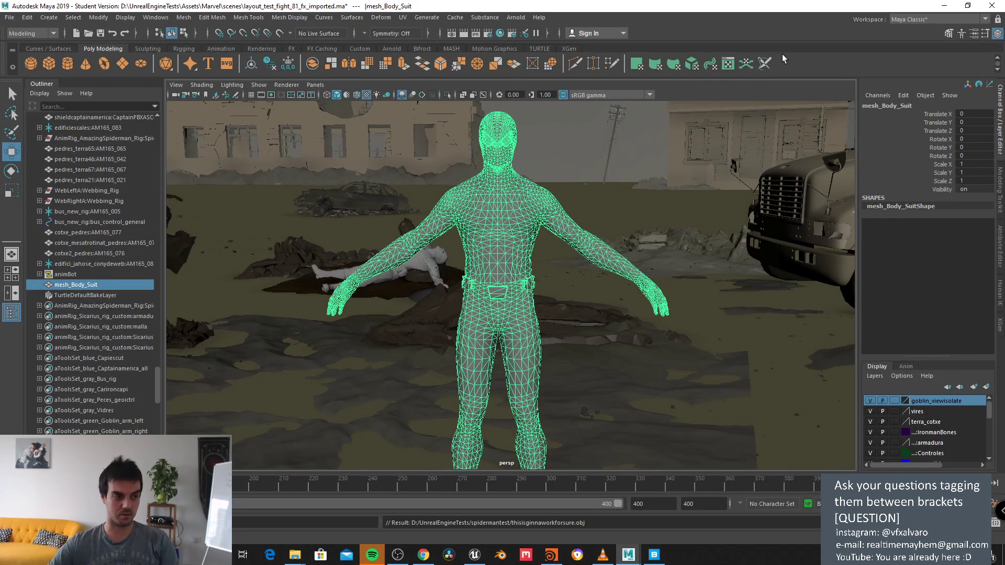
pyautogui.scroll(-3, 638, 251)
pyautogui.keyDown('alt'); pyautogui.moveTo(637, 251); pyautogui.dragTo(573, 246); pyautogui.keyUp('alt')
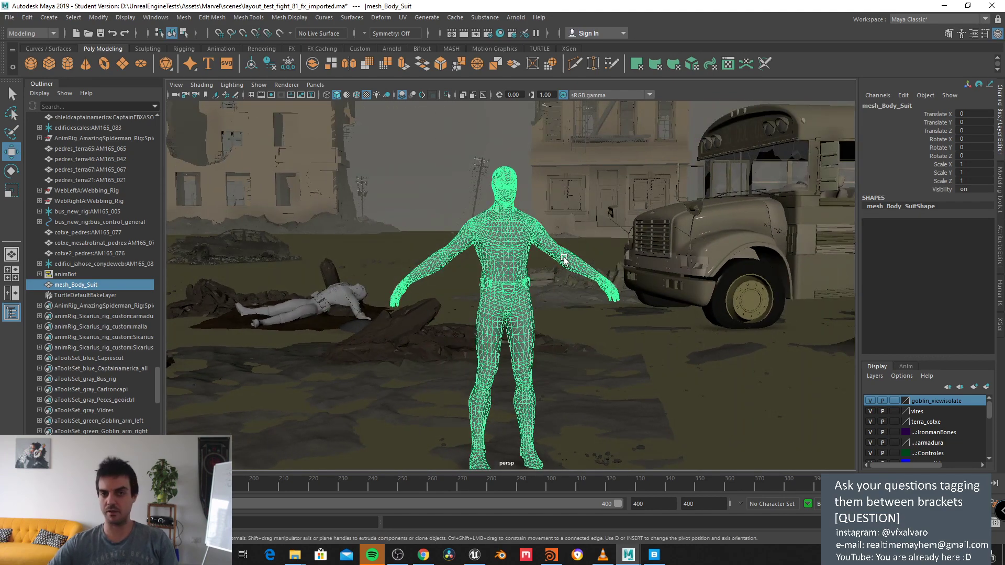
pyautogui.keyDown('alt'); pyautogui.moveTo(564, 260); pyautogui.dragTo(549, 212); pyautogui.keyUp('alt')
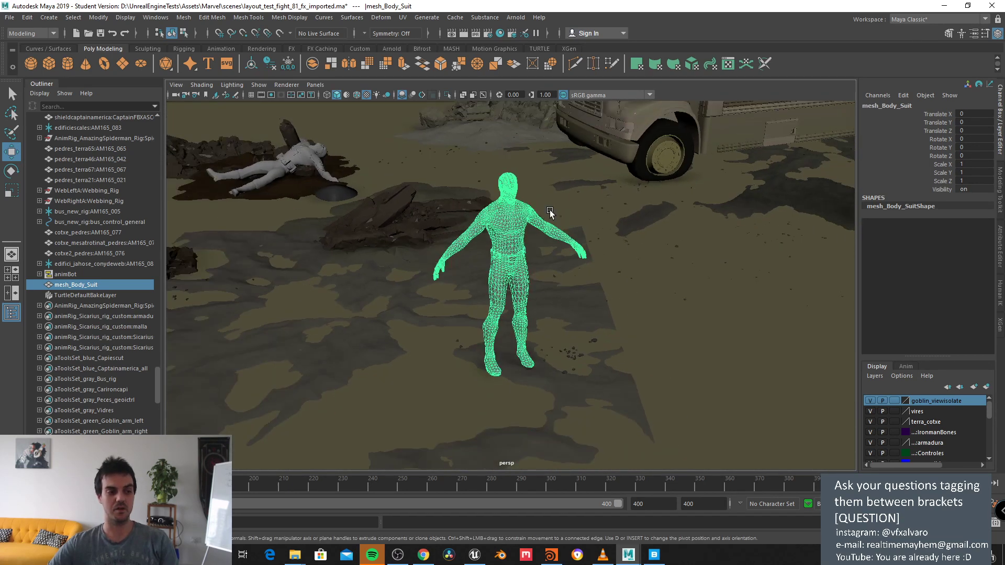
pyautogui.scroll(3, 549, 212)
pyautogui.click(545, 213)
pyautogui.scroll(3, 544, 238)
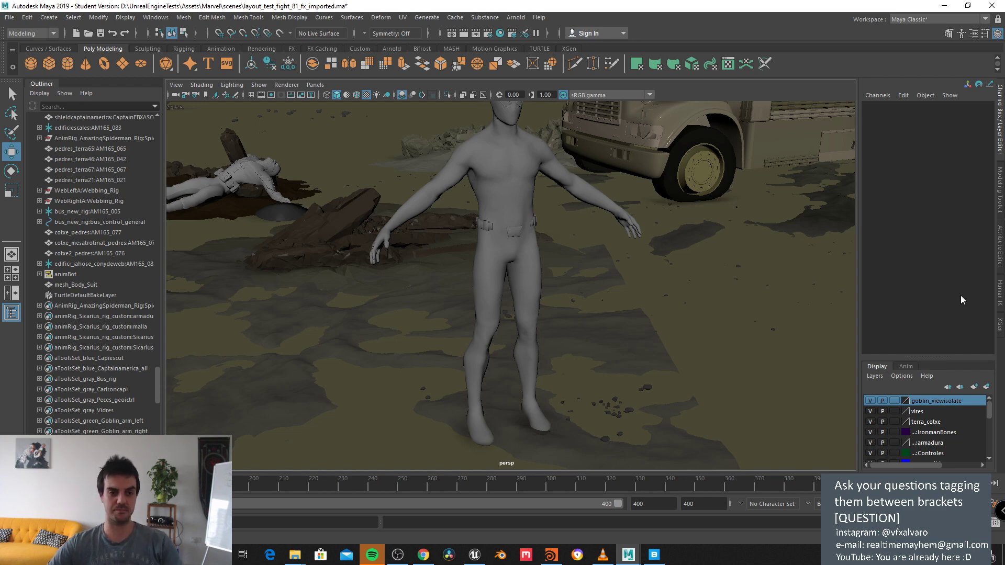
pyautogui.keyDown('alt'); pyautogui.moveTo(599, 218); pyautogui.dragTo(594, 286, button='right'); pyautogui.keyUp('alt')
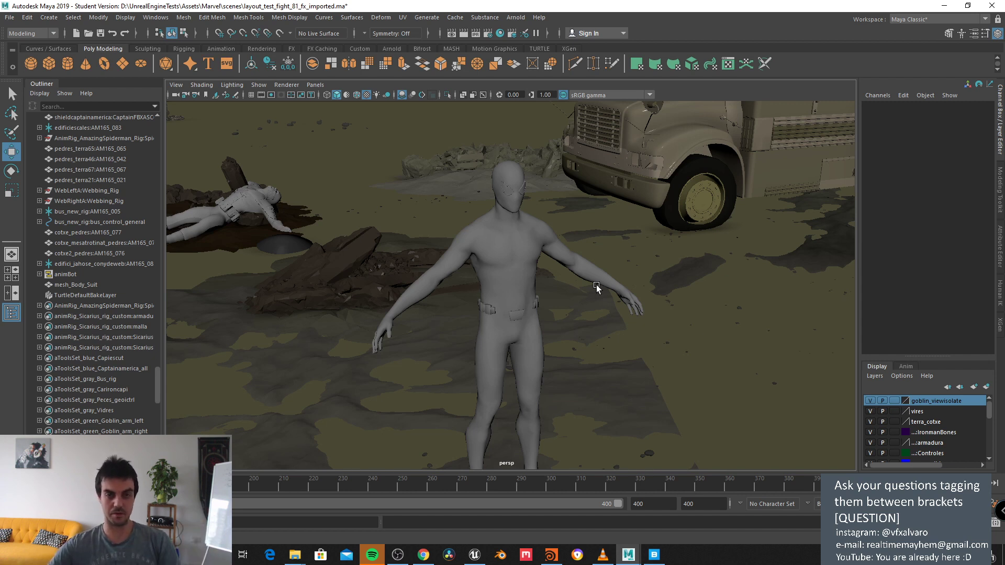
pyautogui.keyDown('alt'); pyautogui.moveTo(595, 285); pyautogui.dragTo(602, 377); pyautogui.keyUp('alt')
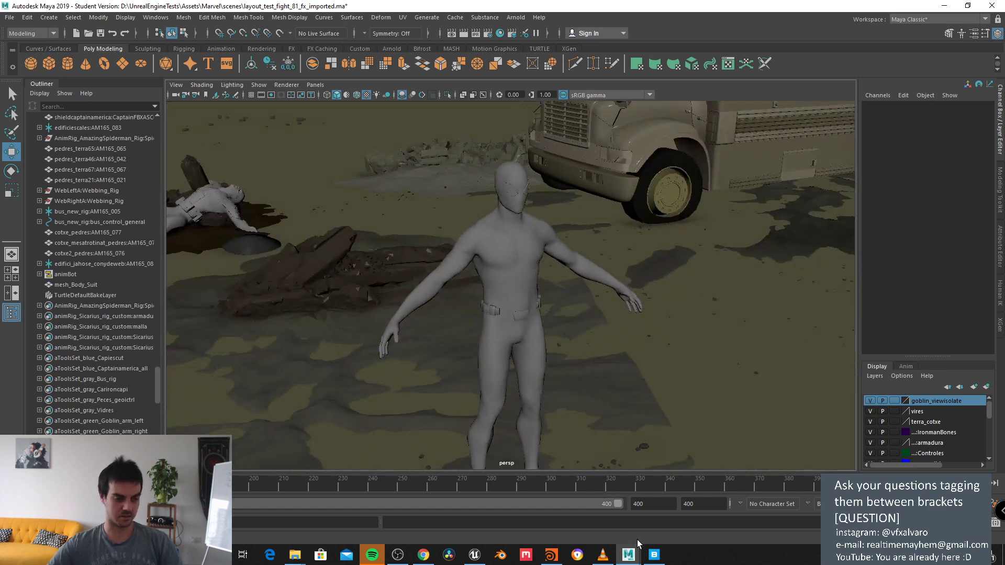
pyautogui.click(653, 554)
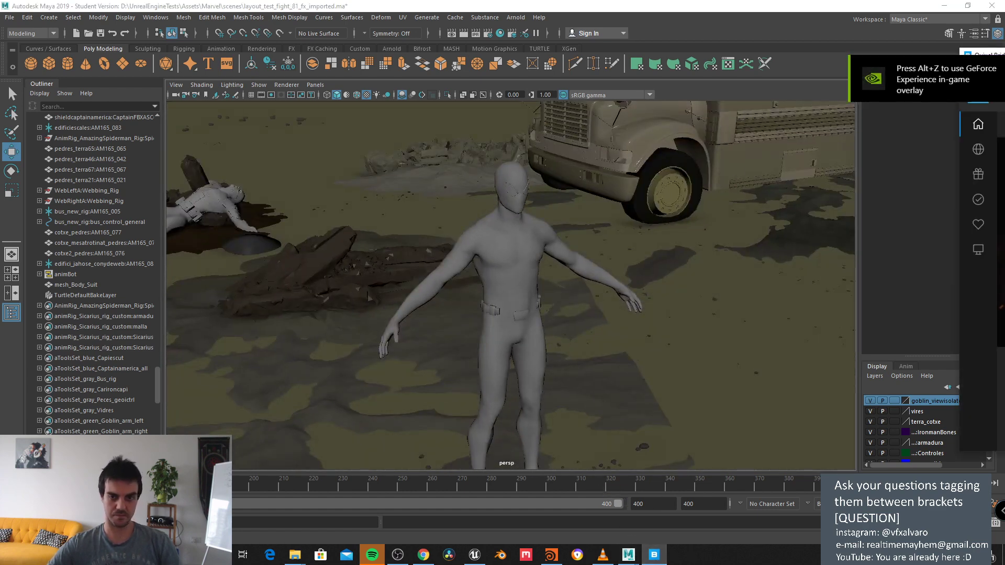
# Step: Launch Quixel Mixer and move its Mixes start screen higher on the screen
pyautogui.click(526, 554)
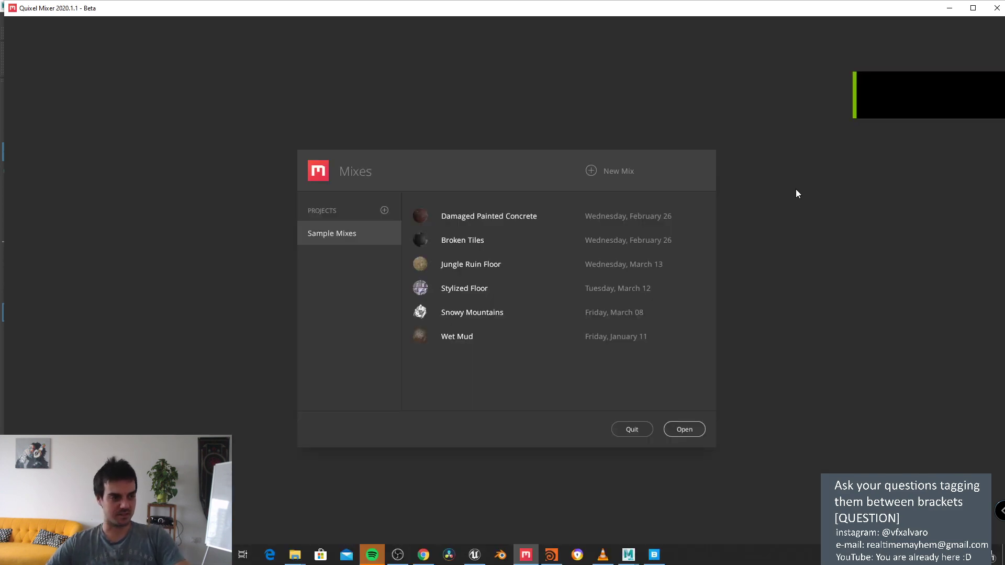
pyautogui.moveTo(467, 164); pyautogui.dragTo(457, 115)
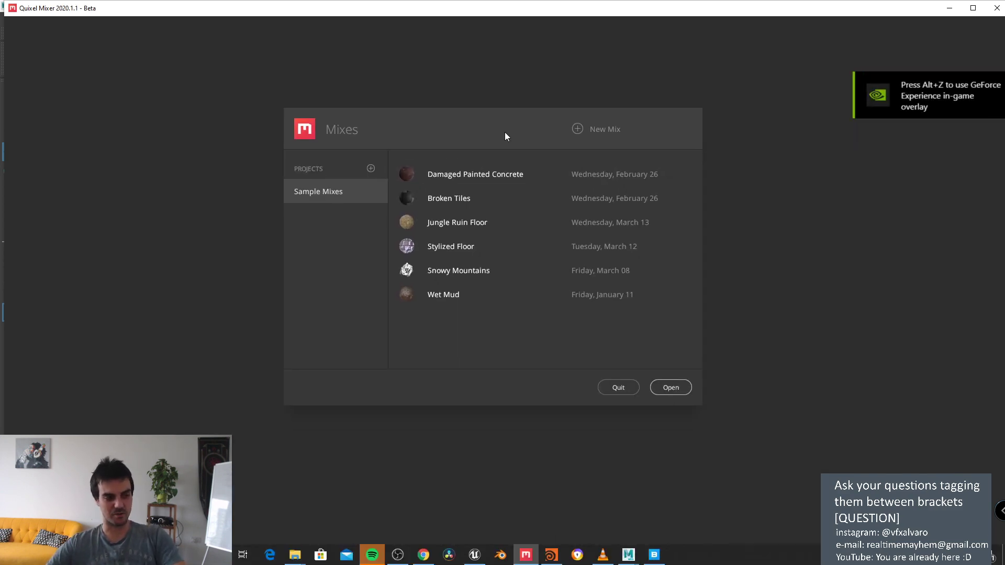
pyautogui.moveTo(509, 132); pyautogui.dragTo(506, 102)
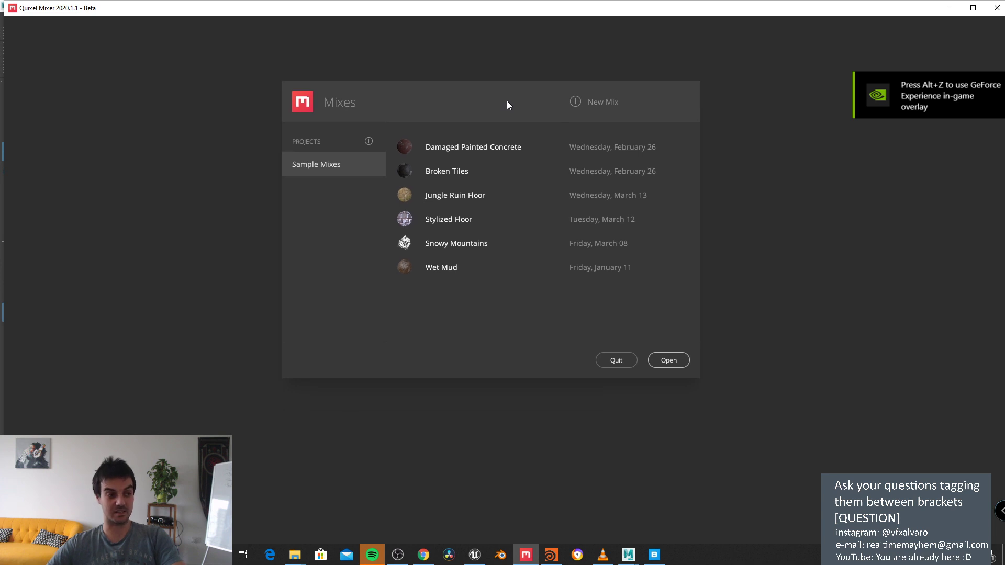
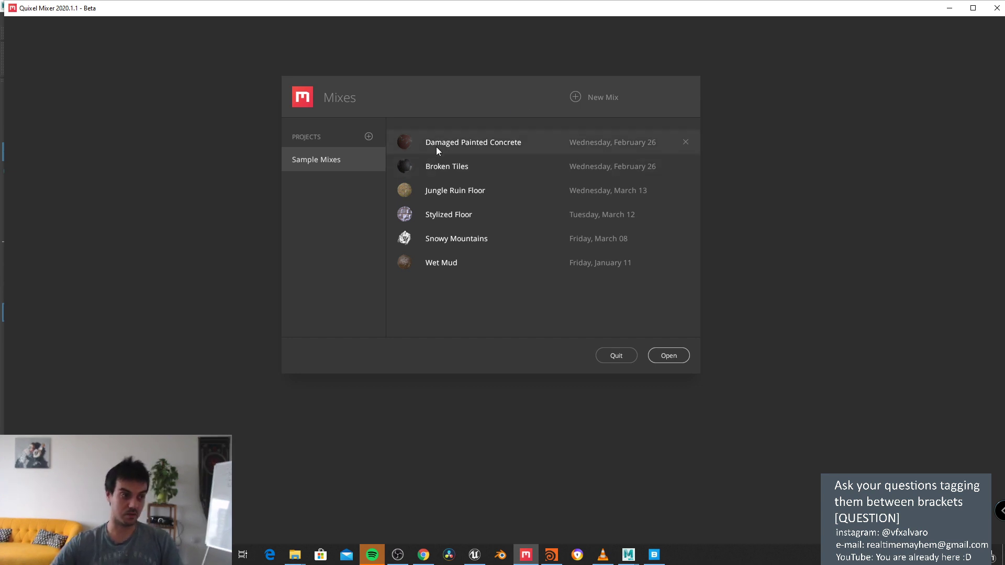
# Step: Start a New Mix named 'spidermaaaaan' at the default 2048 px working resolution
pyautogui.click(573, 98)
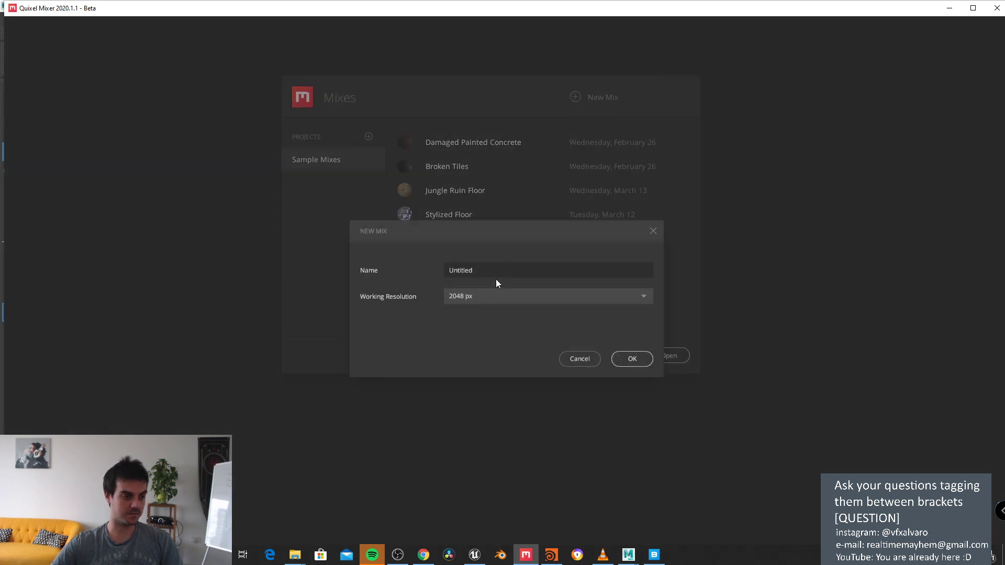
pyautogui.doubleClick(461, 270)
pyautogui.write('spider')
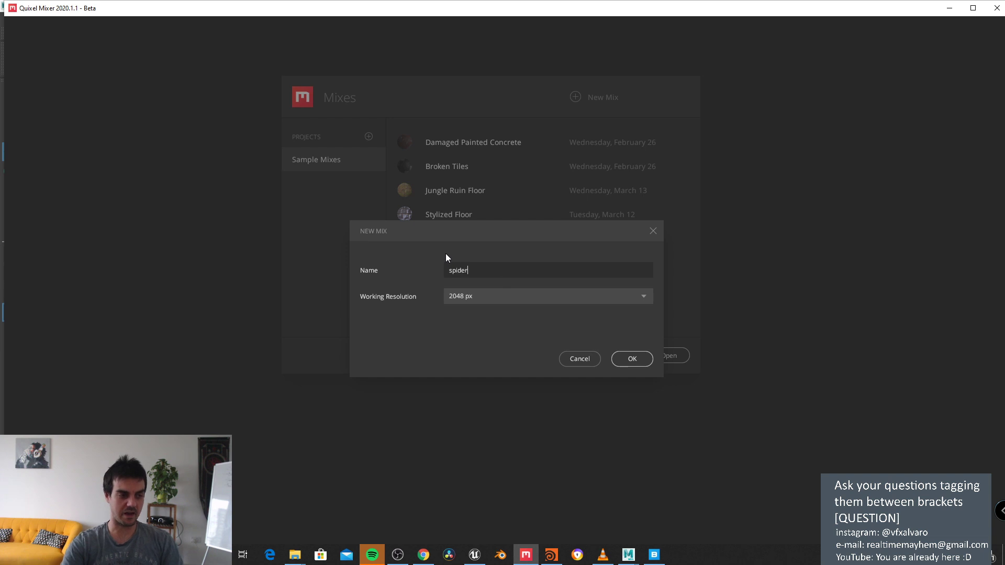
pyautogui.write('maaaaan')
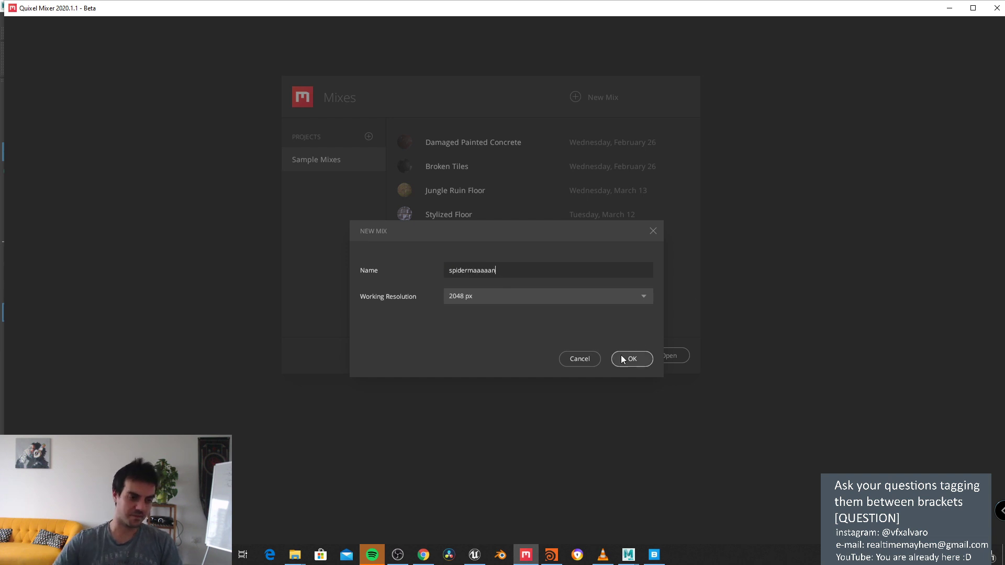
pyautogui.click(627, 359)
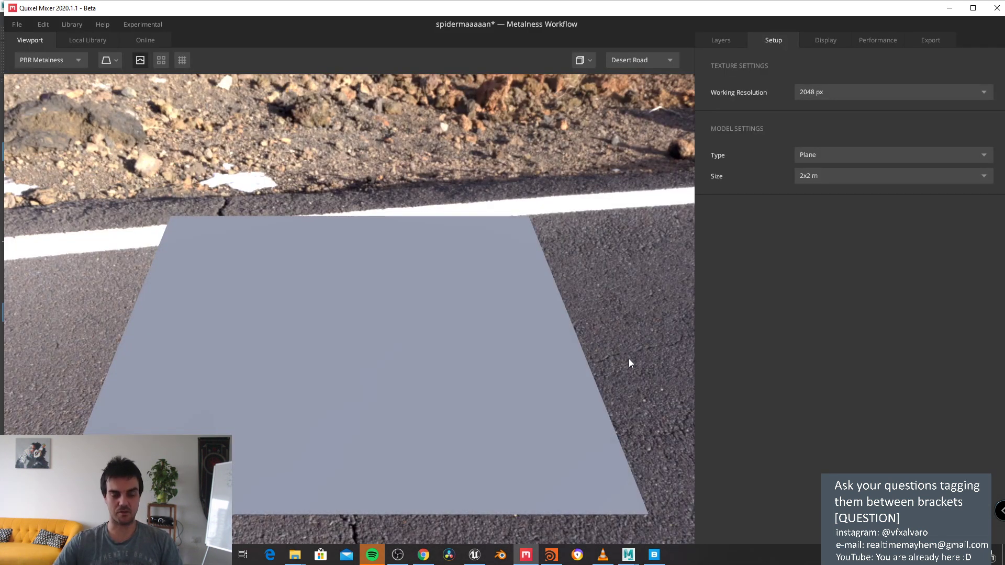
# Step: Keep 2048 px, set the preview model Type to Custom Mesh, and load the lowres model file
pyautogui.scroll(-5, 560, 320)
pyautogui.scroll(3, 555, 321)
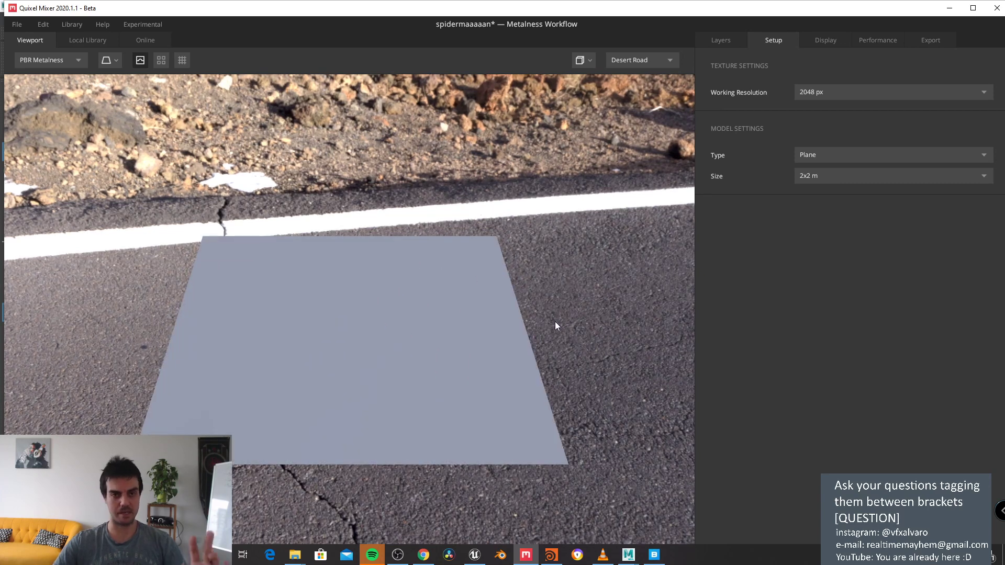
pyautogui.moveTo(555, 321); pyautogui.dragTo(554, 308)
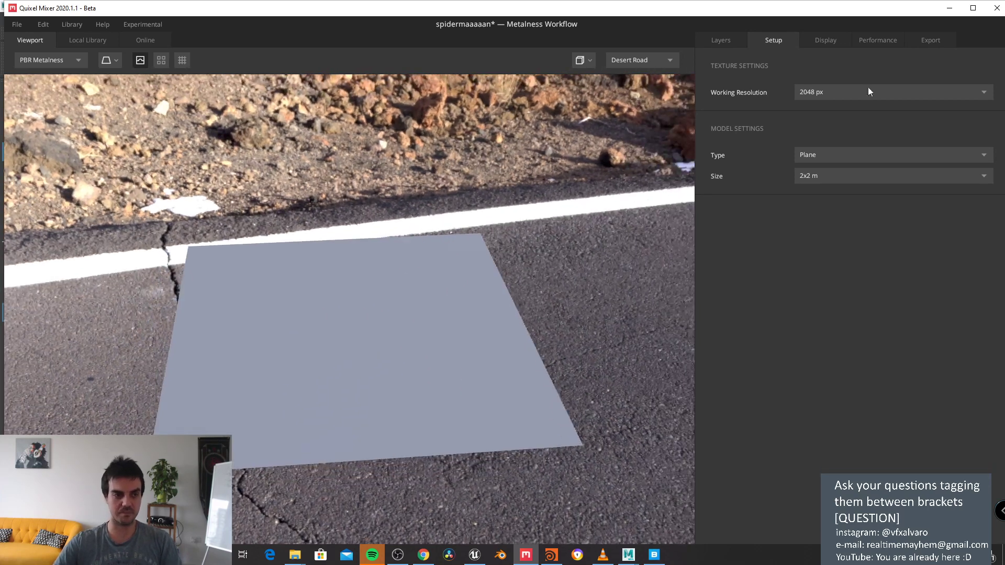
pyautogui.click(824, 94)
pyautogui.click(820, 152)
pyautogui.click(820, 156)
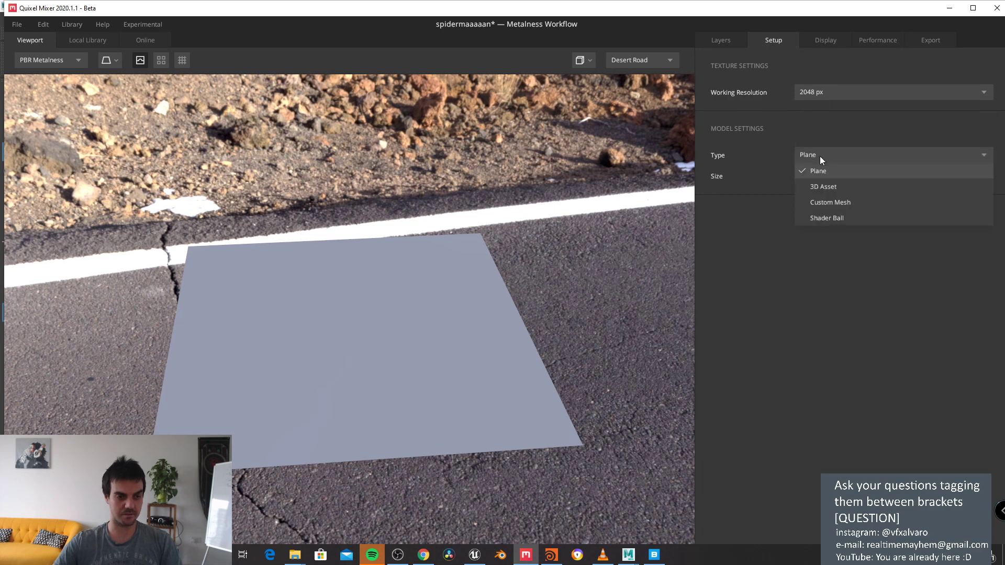
pyautogui.click(833, 203)
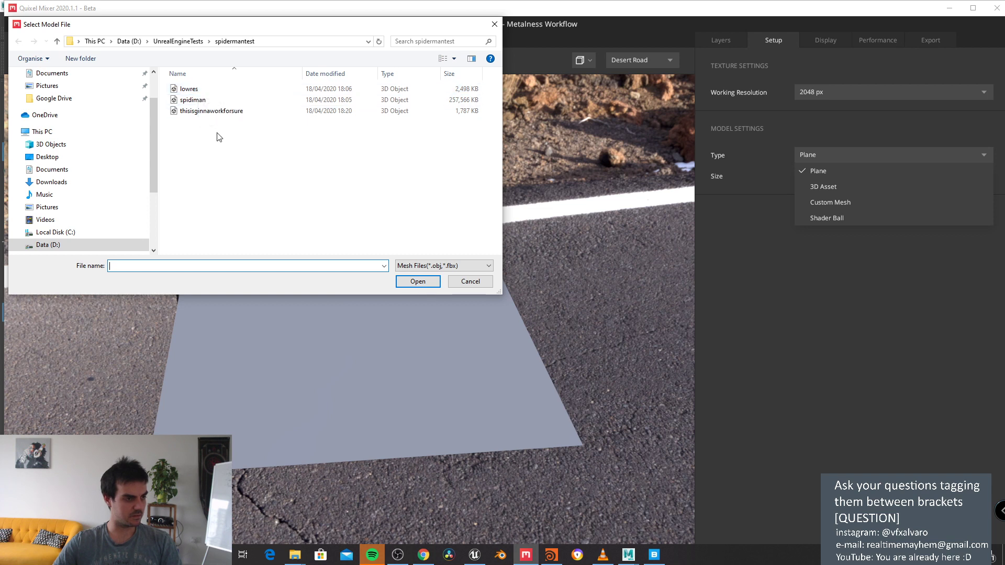
pyautogui.doubleClick(192, 90)
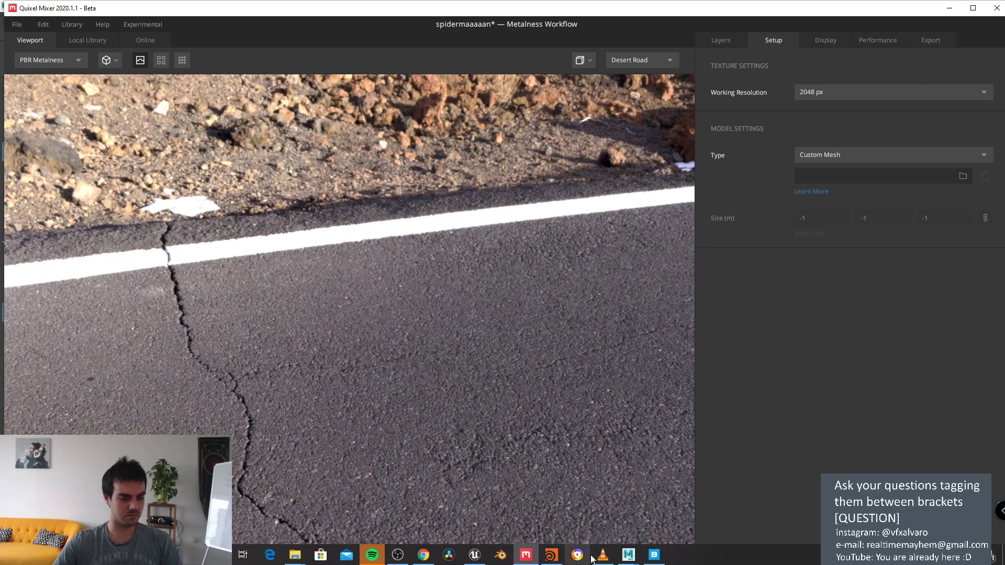
# Step: In Maya, select the body suit mesh, open Export Selection, cancel it, and return to Mixer
pyautogui.click(626, 556)
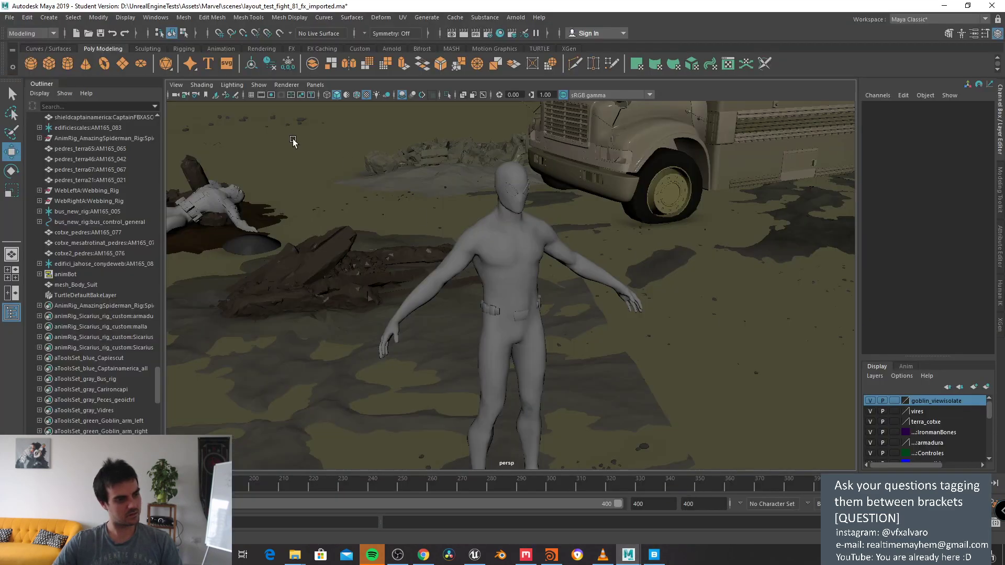
pyautogui.click(524, 258)
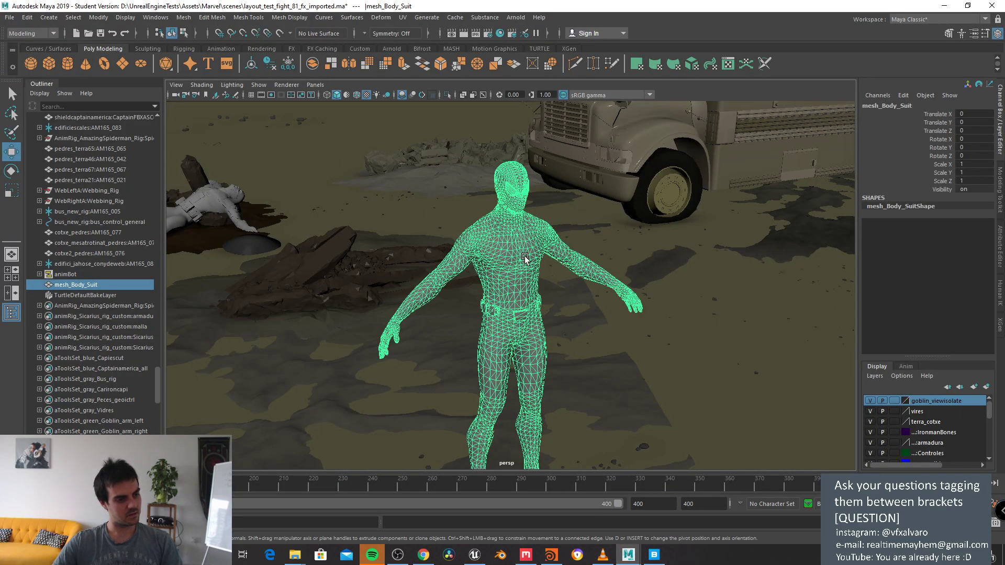
pyautogui.click(9, 18)
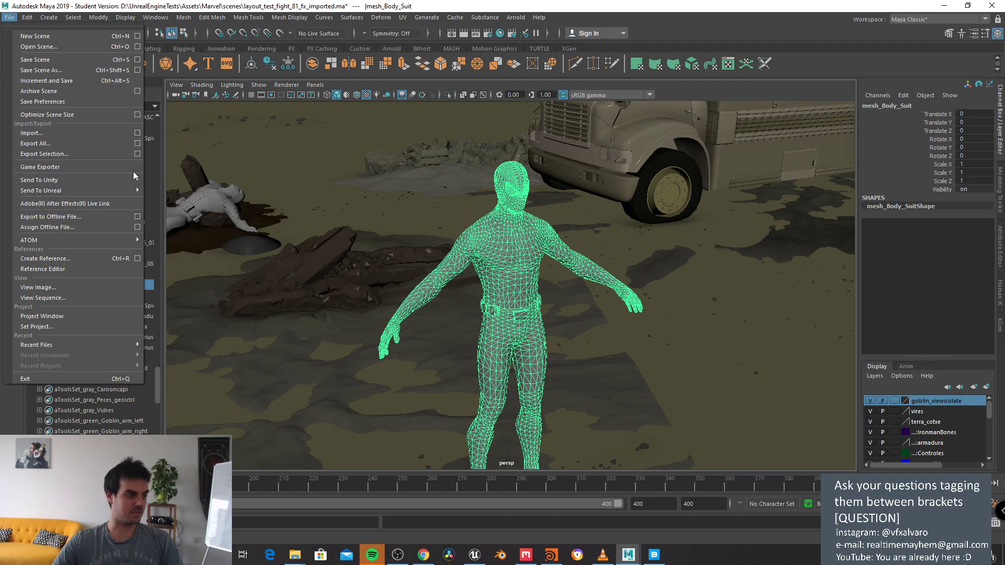
pyautogui.click(137, 154)
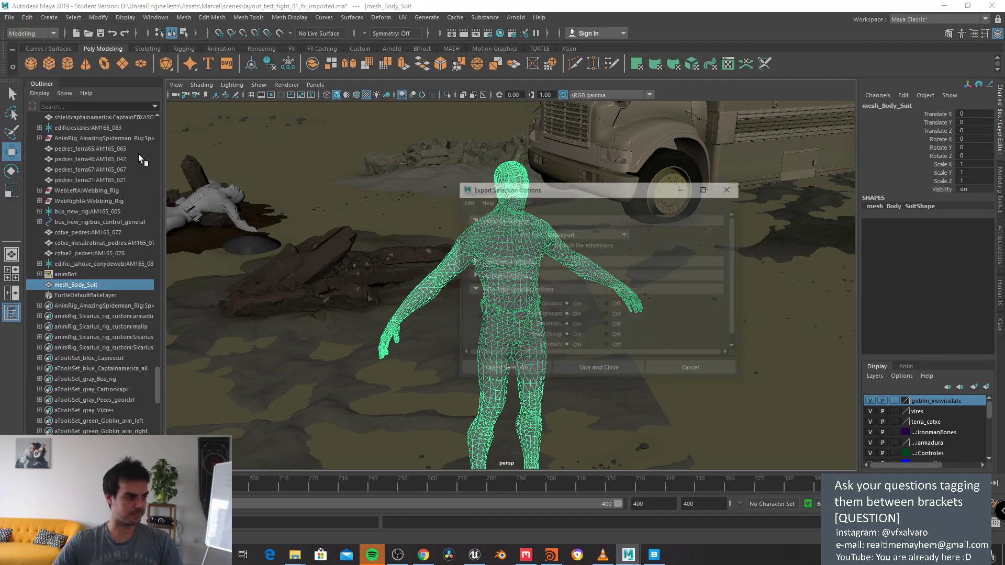
pyautogui.click(530, 365)
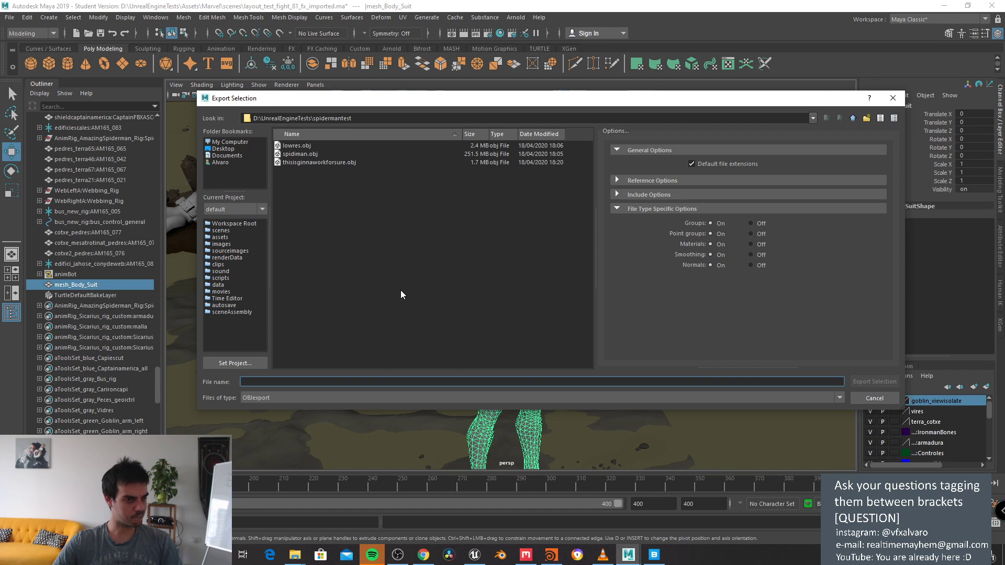
pyautogui.click(874, 399)
pyautogui.hotkey('alt', 'Tab')
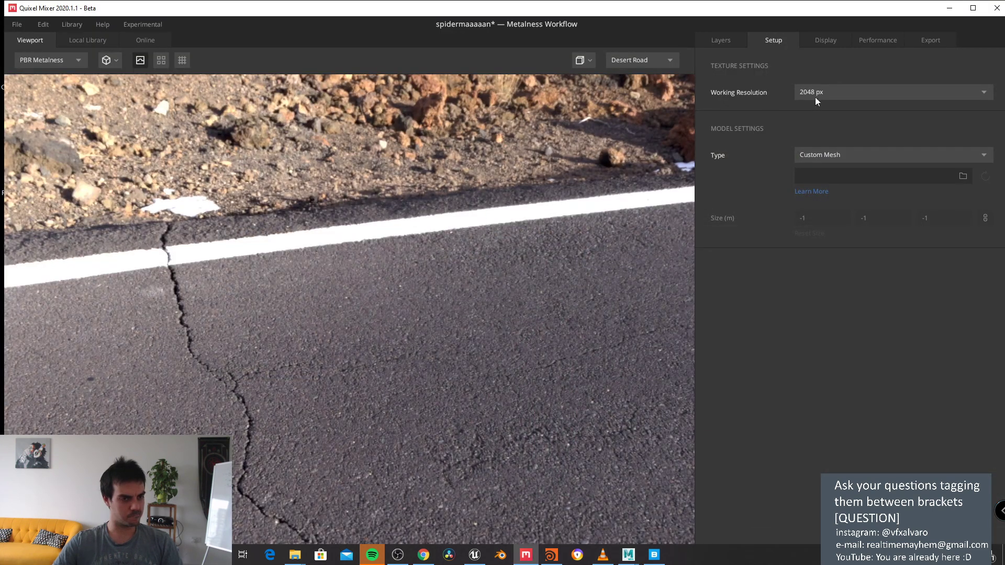
# Step: Try Custom Mesh, Shader Ball and 3D Asset as the preview model, ending back on Plane
pyautogui.click(837, 93)
pyautogui.click(761, 67)
pyautogui.click(817, 155)
pyautogui.click(819, 172)
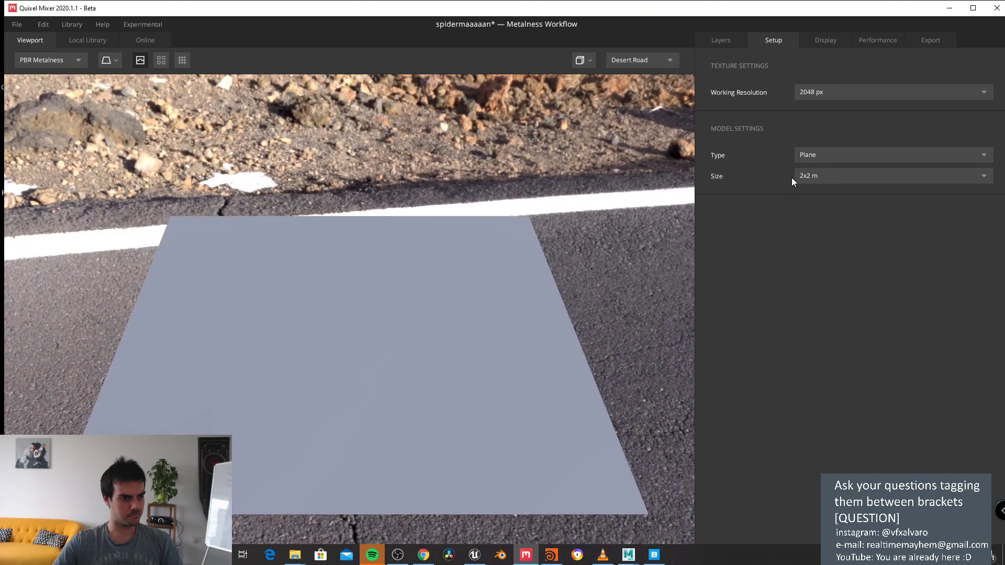
pyautogui.click(820, 155)
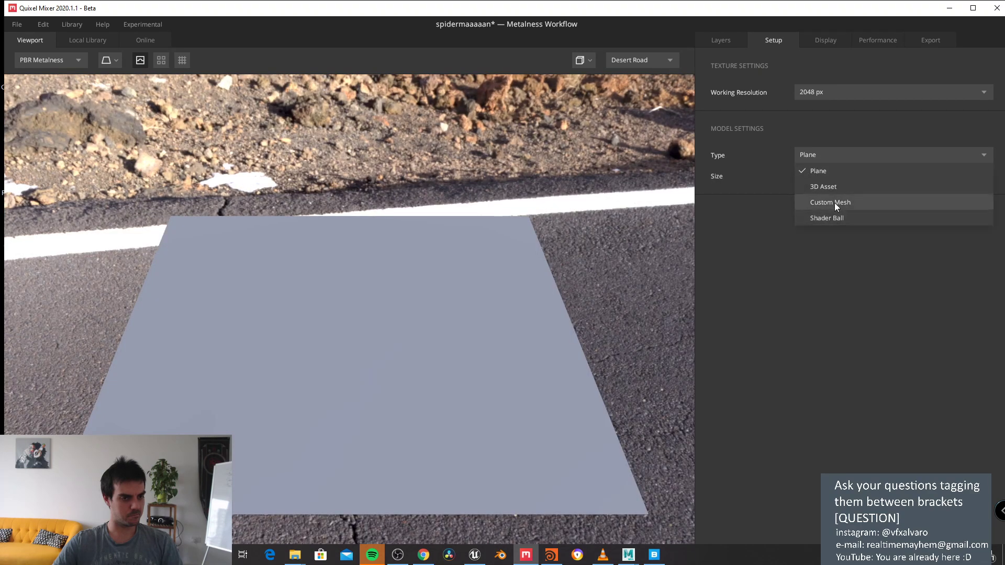
pyautogui.click(835, 203)
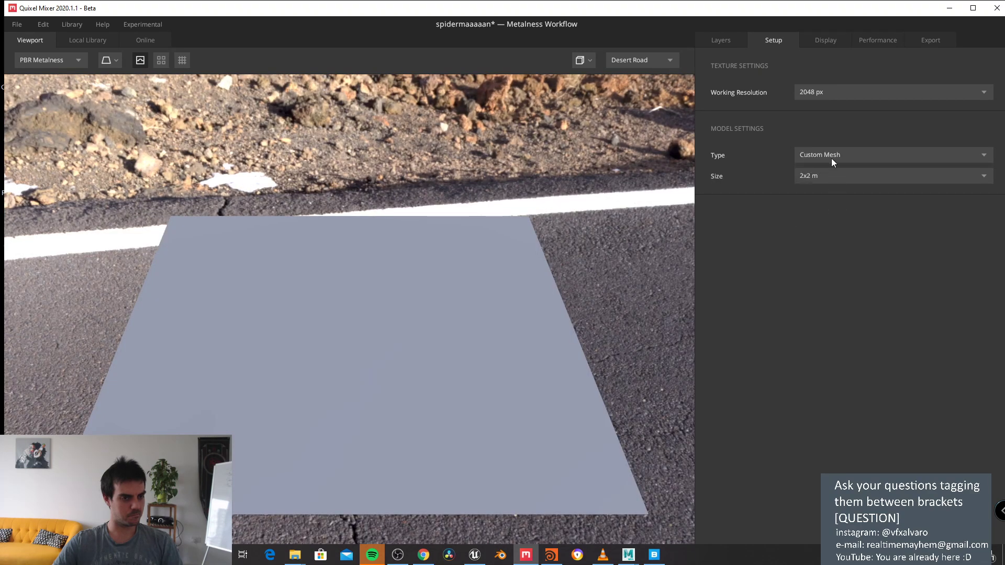
pyautogui.click(833, 177)
pyautogui.click(832, 155)
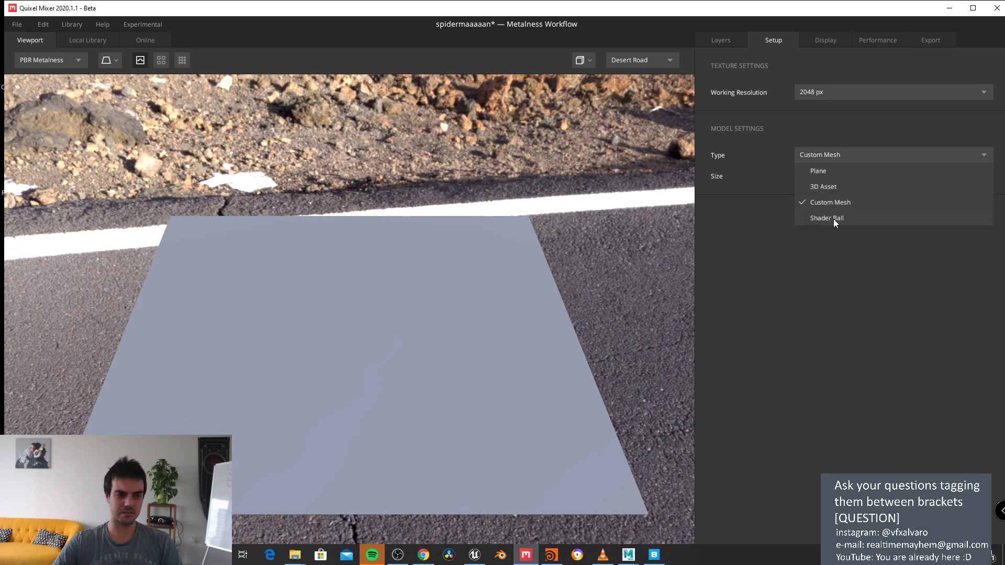
pyautogui.click(833, 219)
pyautogui.click(831, 153)
pyautogui.click(830, 187)
pyautogui.click(825, 155)
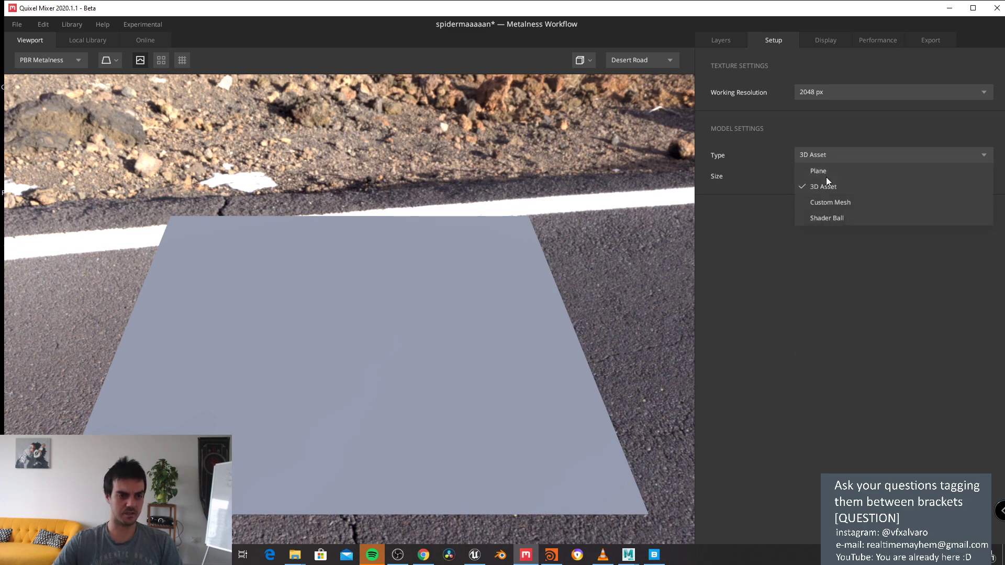
pyautogui.click(825, 177)
# Step: Show the mix's layers, then minimise Mixer to reveal the Unreal Editor
pyautogui.click(816, 43)
pyautogui.click(772, 40)
pyautogui.click(719, 40)
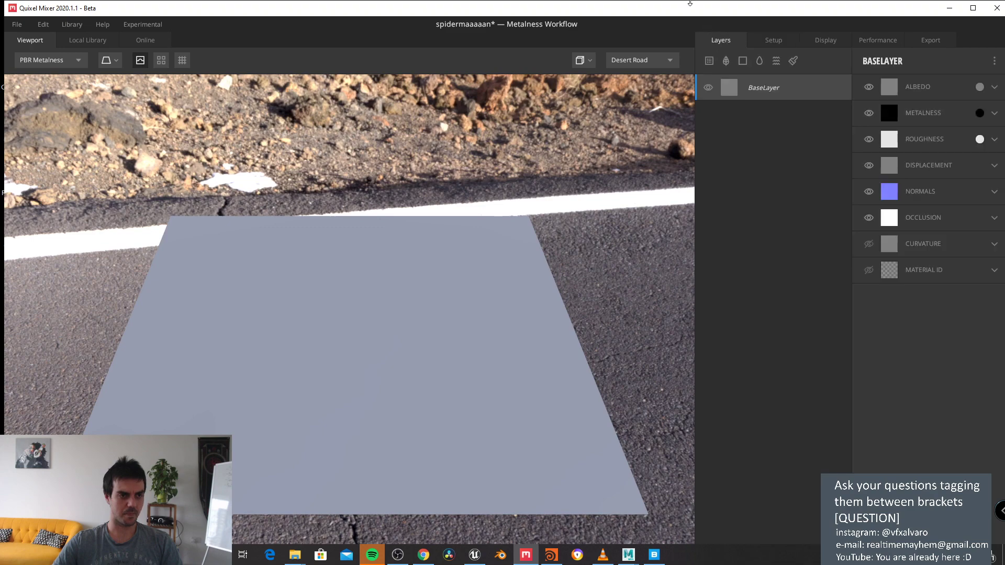
pyautogui.moveTo(690, 2); pyautogui.dragTo(690, 13)
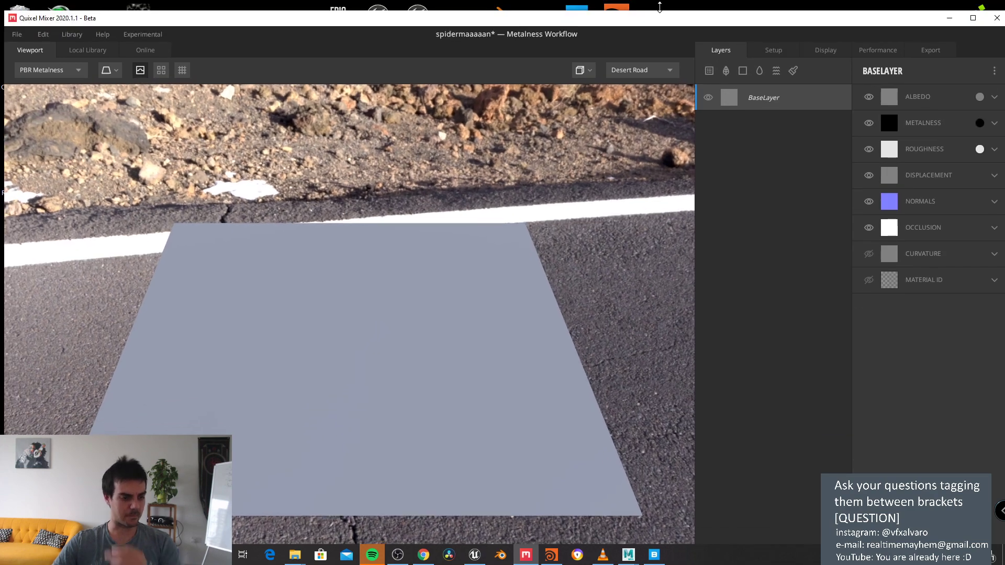
pyautogui.doubleClick(849, 23)
pyautogui.click(938, 11)
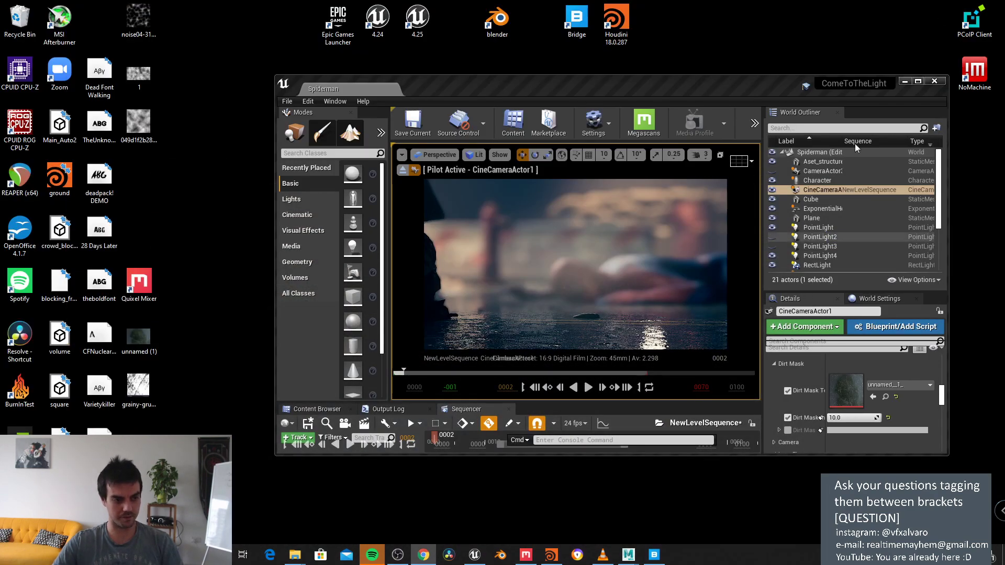
# Step: Maximise the Unreal Editor to view the CineCameraActor1 shot, then return to Quixel Mixer
pyautogui.click(917, 81)
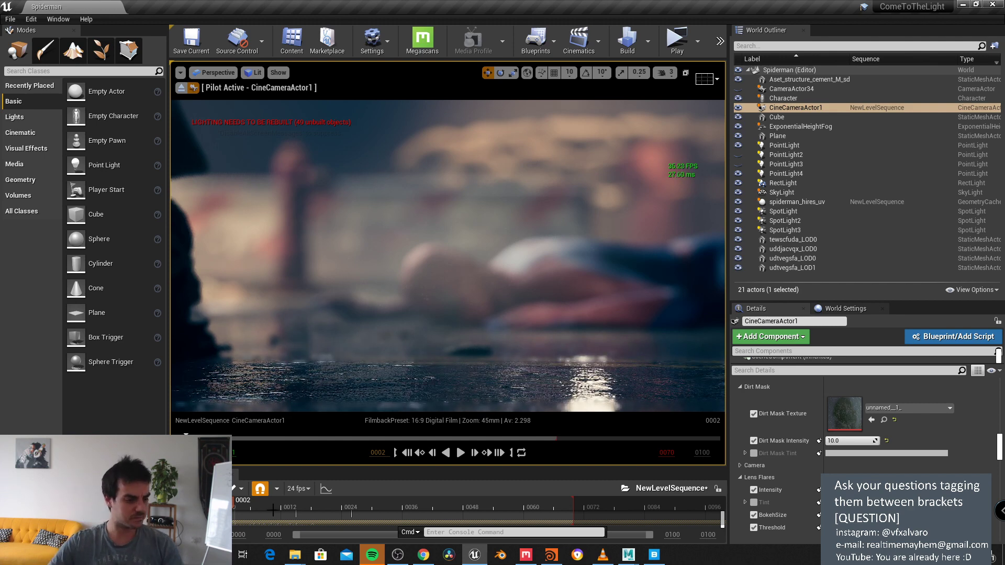
pyautogui.click(525, 555)
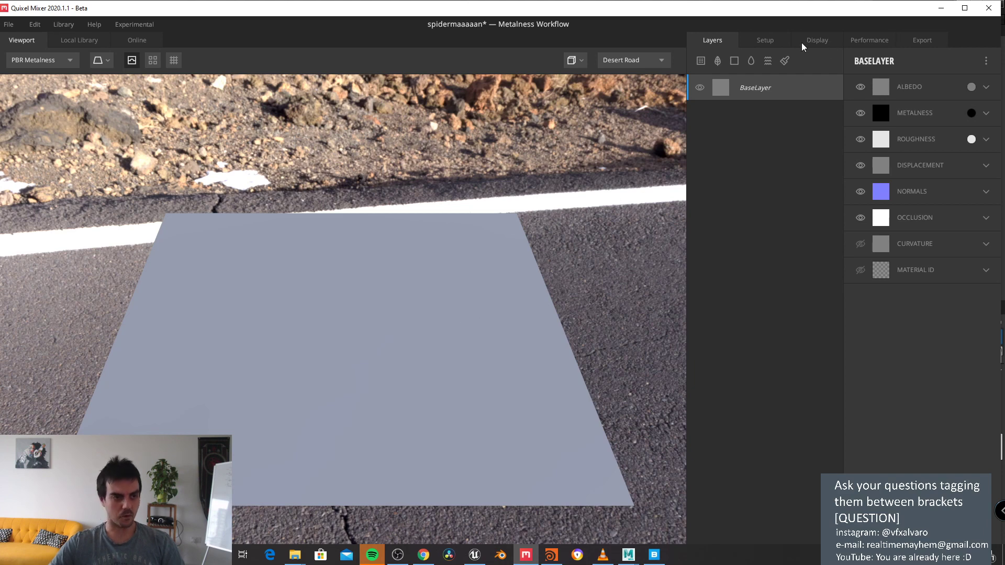
# Step: Keeping 2048 px resolution, try 3D Asset and then Custom Mesh as the preview model
pyautogui.click(765, 41)
pyautogui.click(827, 94)
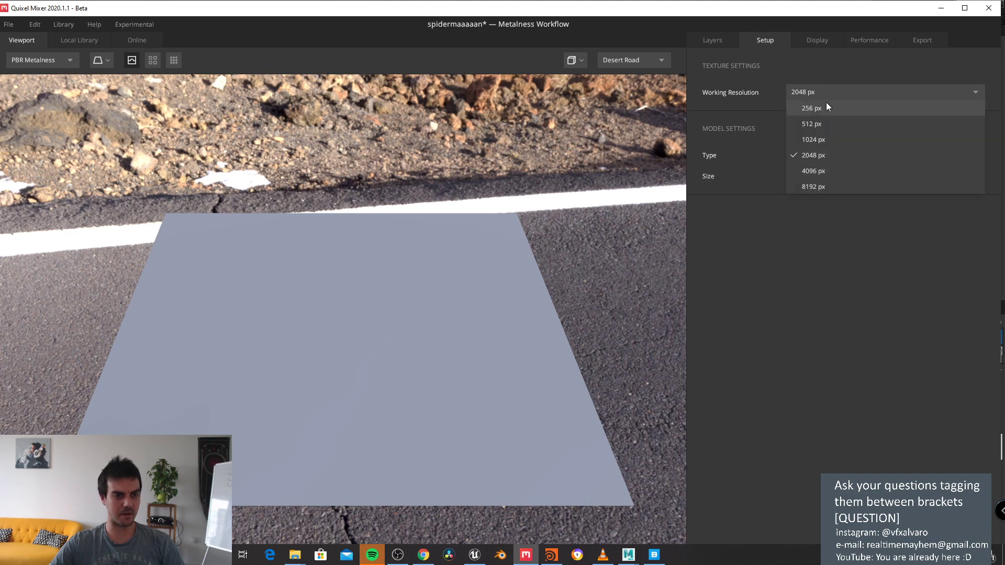
pyautogui.click(831, 89)
pyautogui.click(806, 40)
pyautogui.click(769, 42)
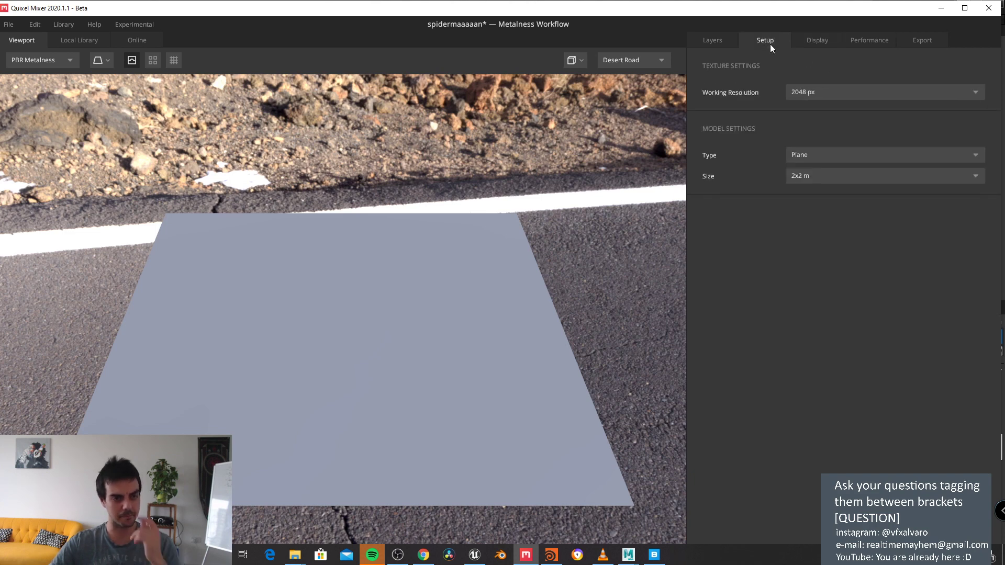
pyautogui.click(815, 155)
pyautogui.click(820, 187)
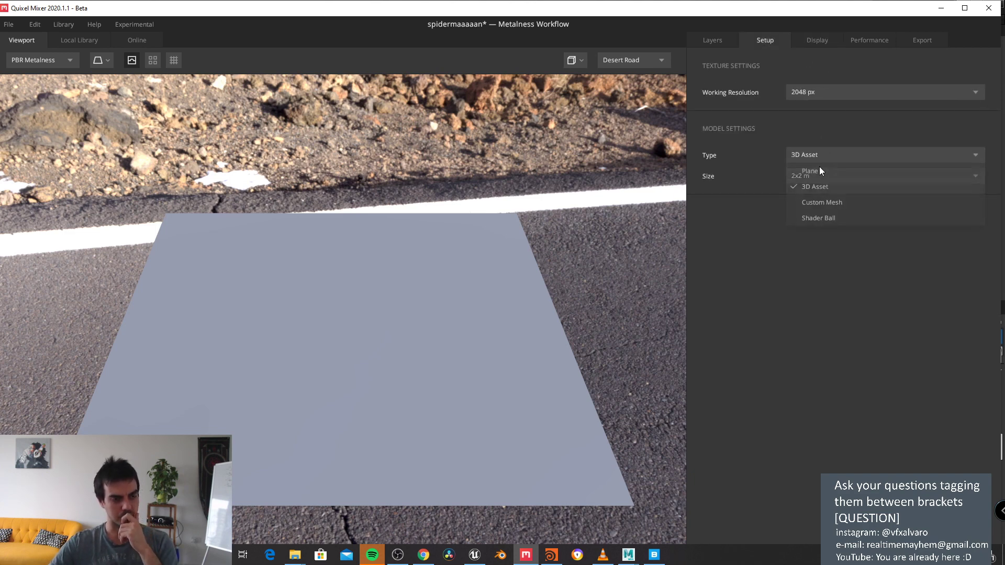
pyautogui.click(818, 167)
pyautogui.click(819, 202)
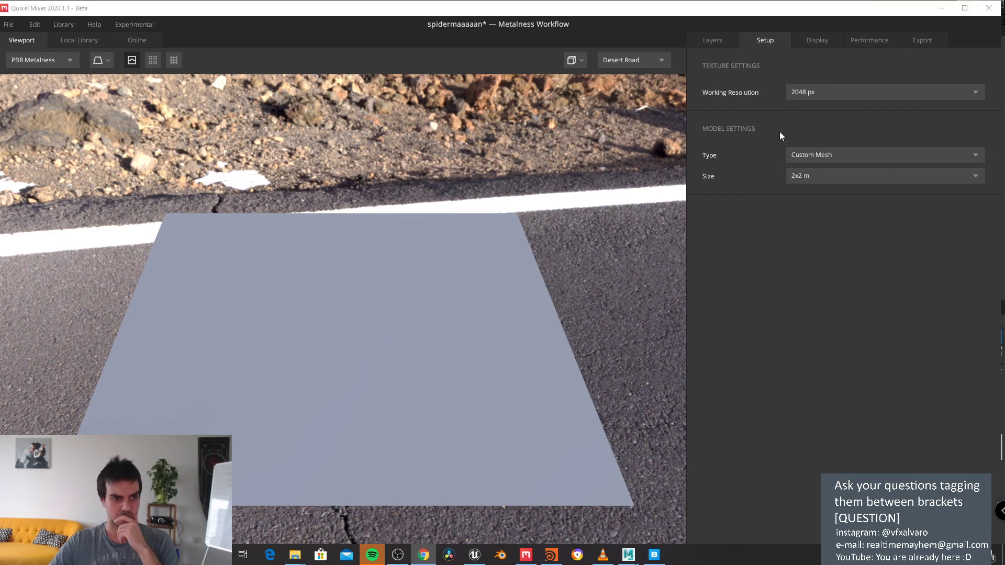
# Step: Switch the preview back to a Plane and shrink it to 1x1 m
pyautogui.click(805, 159)
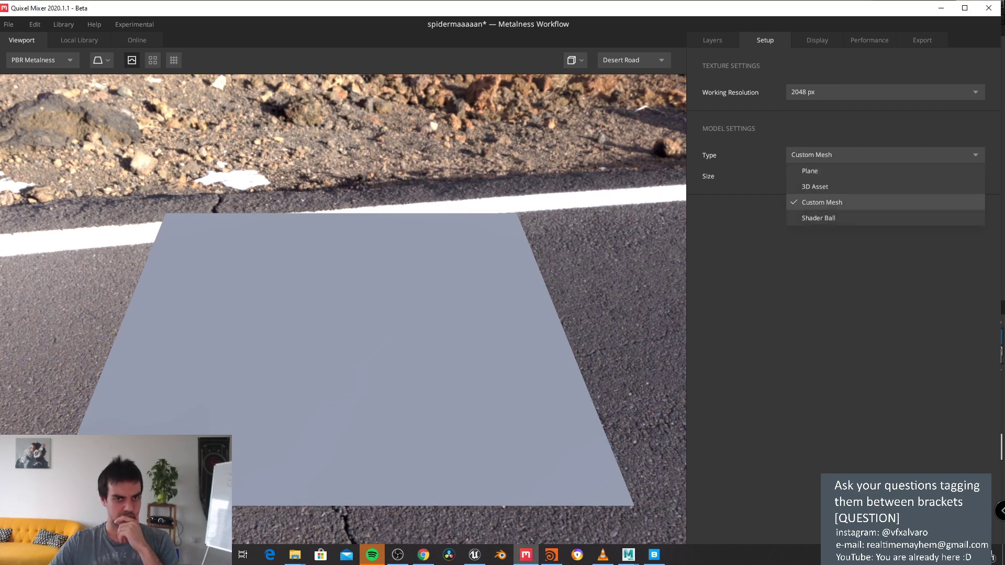
pyautogui.click(818, 187)
pyautogui.click(821, 158)
pyautogui.click(820, 170)
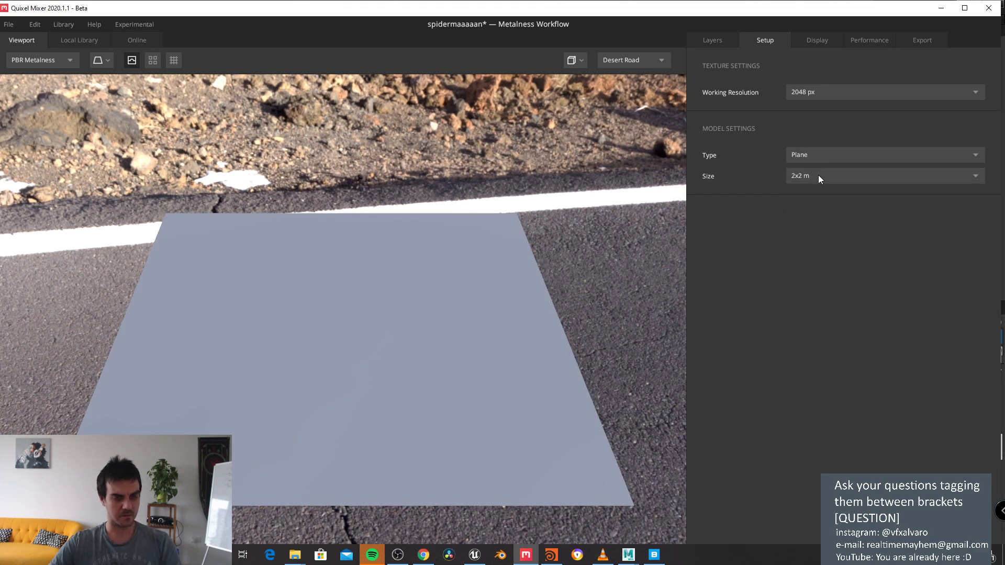
pyautogui.click(818, 176)
pyautogui.click(811, 191)
# Step: Try Custom Mesh at 2x2 m, then Shader Ball as the model type
pyautogui.click(823, 154)
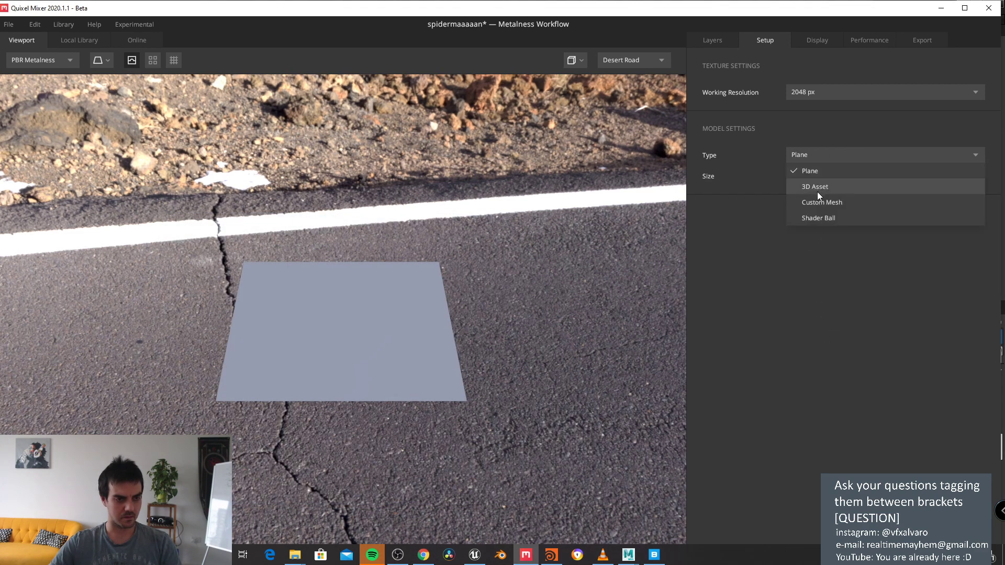
pyautogui.click(818, 202)
pyautogui.click(823, 179)
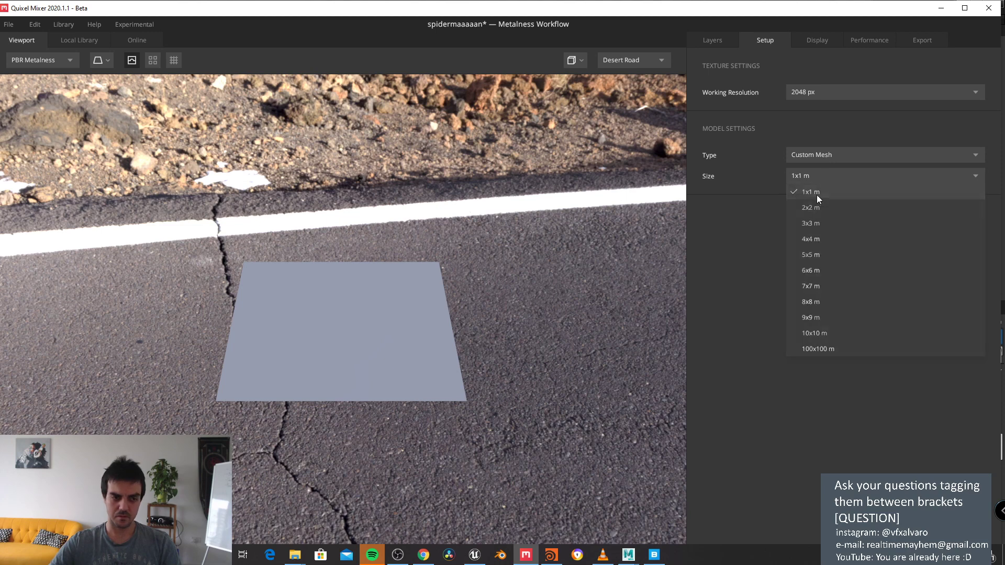
pyautogui.click(818, 208)
pyautogui.click(829, 157)
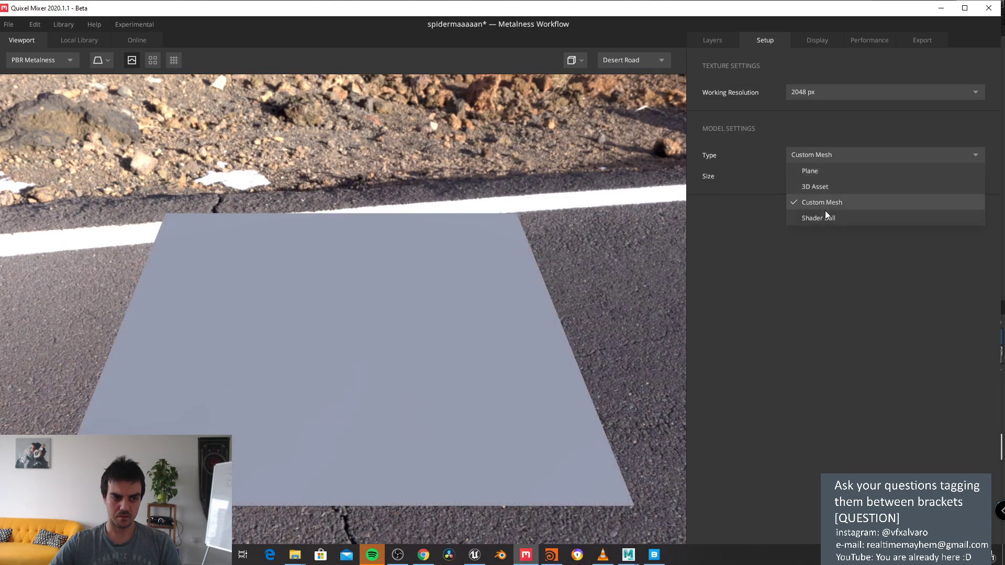
pyautogui.click(825, 216)
pyautogui.click(826, 151)
pyautogui.click(9, 24)
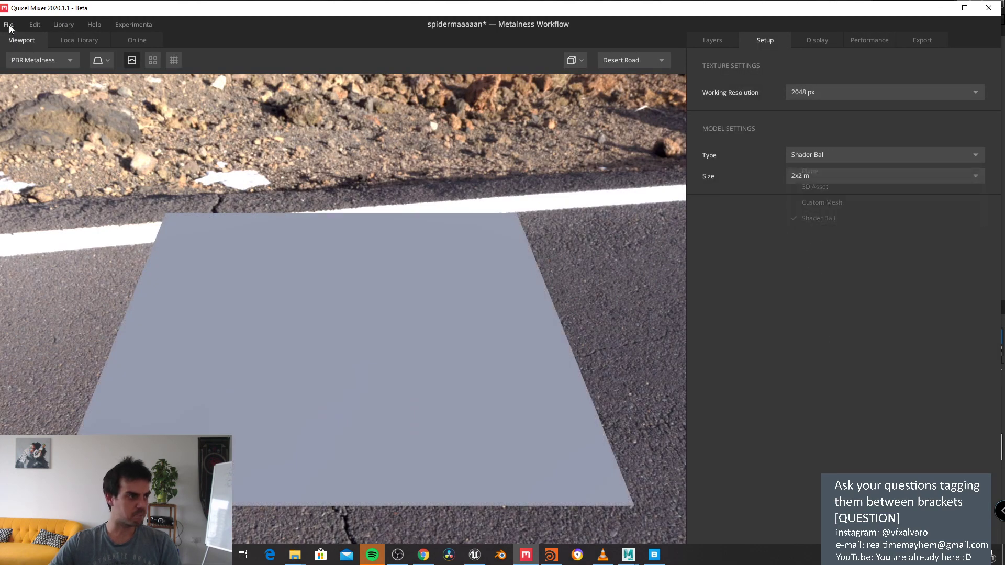
# Step: Start a new mix discarding unsaved changes, and set its model type to Custom Mesh
pyautogui.click(9, 24)
pyautogui.click(22, 42)
pyautogui.click(627, 356)
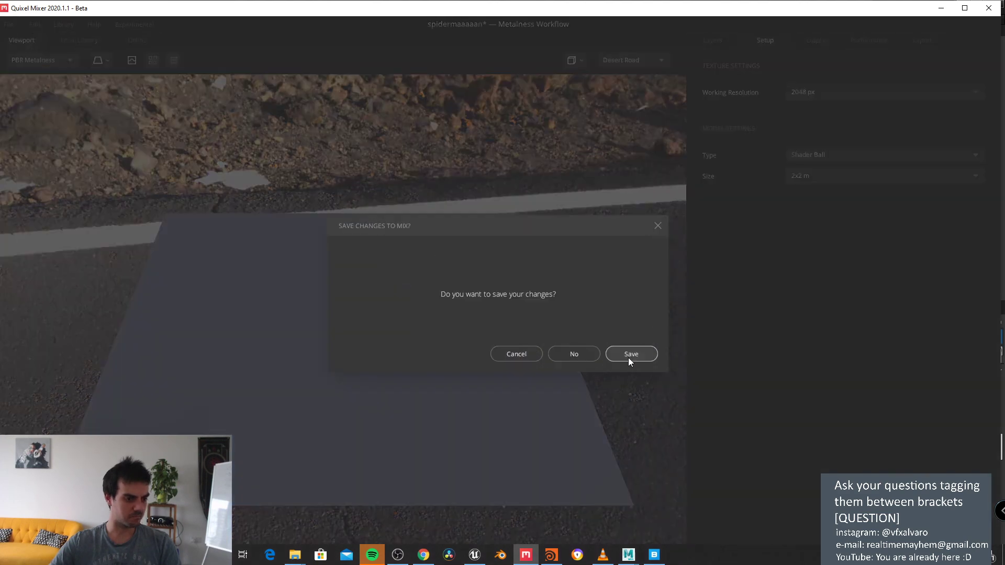
pyautogui.click(579, 356)
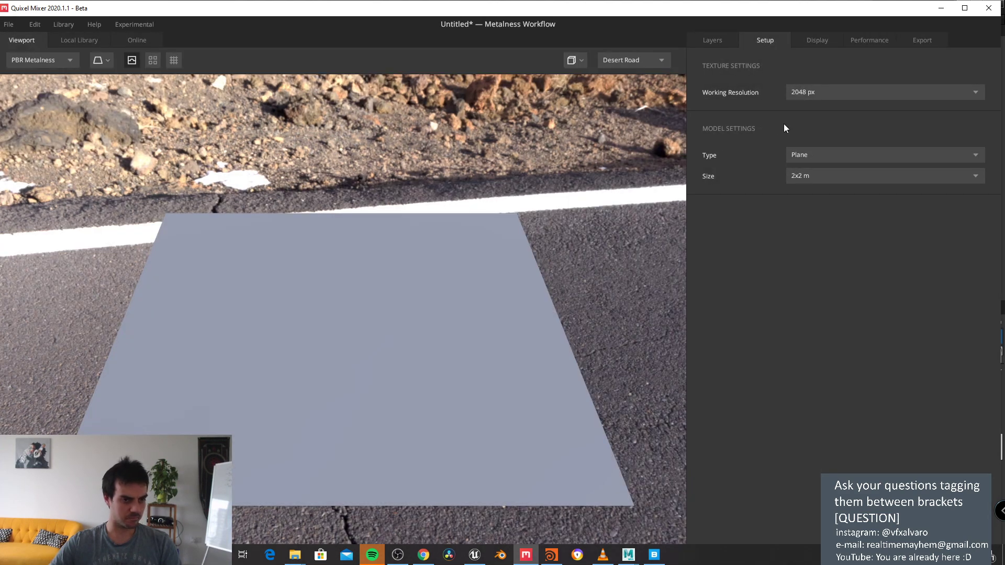
pyautogui.click(798, 153)
pyautogui.click(806, 203)
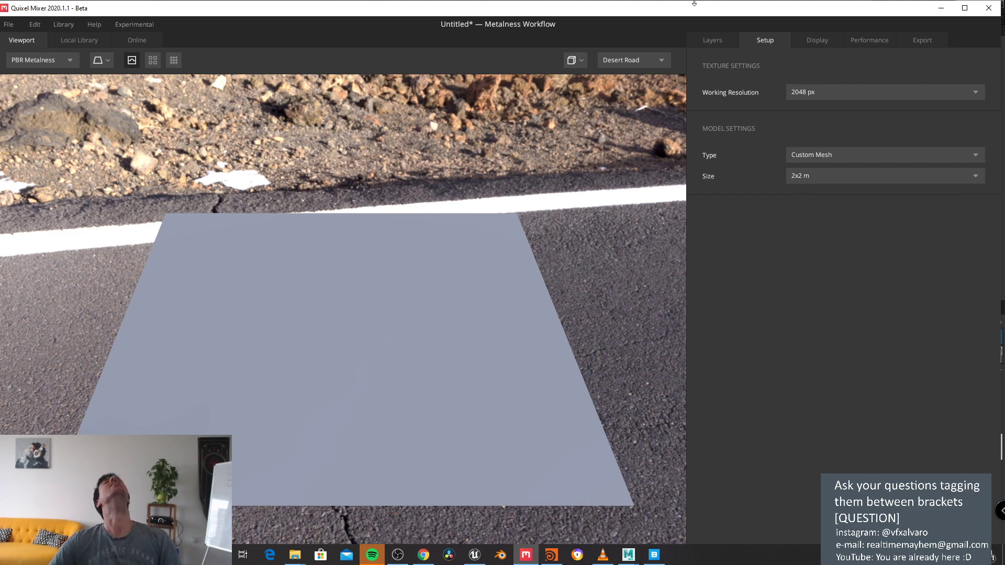
# Step: Close Quixel Mixer without saving so the Unreal Spiderman level shows
pyautogui.moveTo(646, 3); pyautogui.dragTo(539, 46)
pyautogui.click(887, 48)
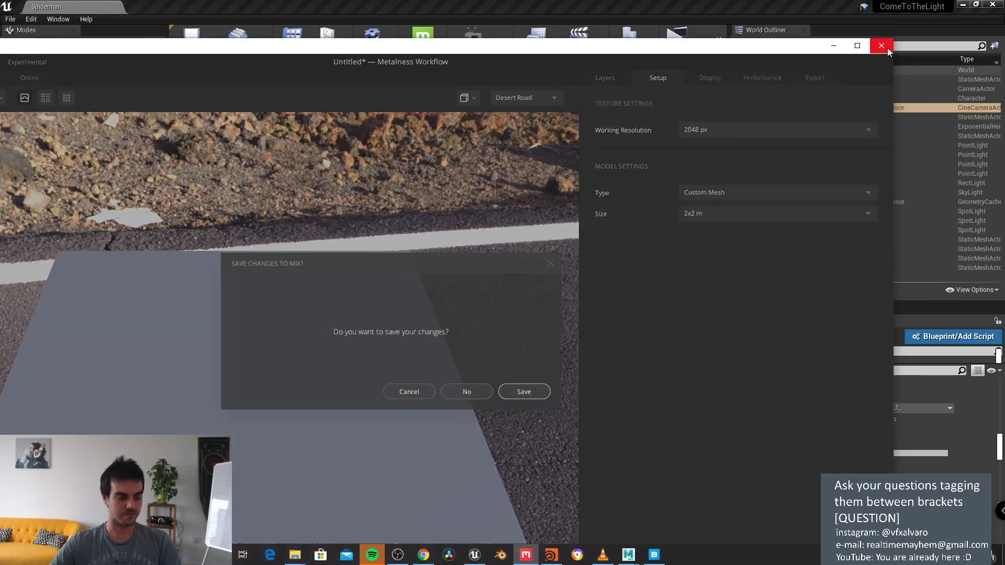
pyautogui.click(477, 391)
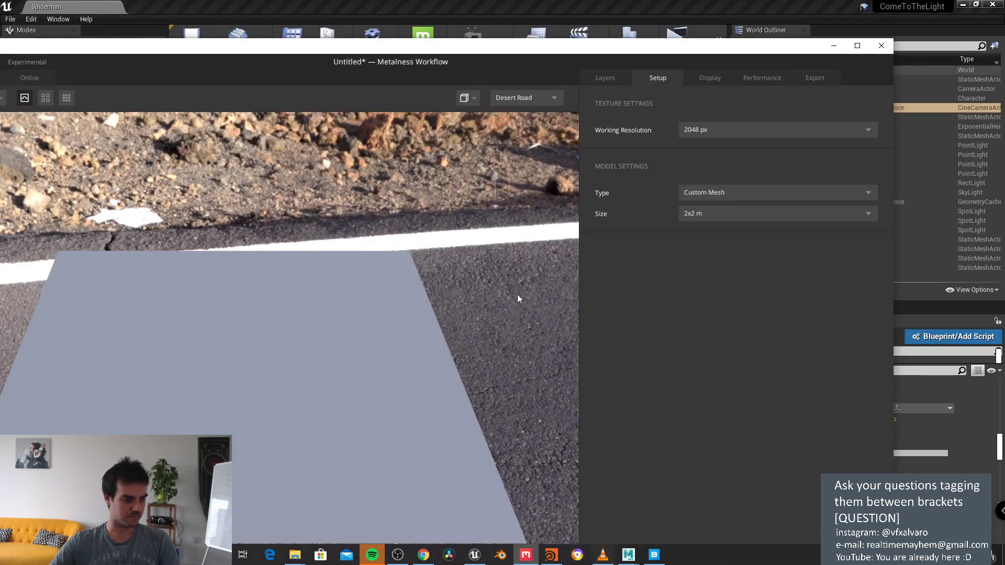
pyautogui.click(881, 46)
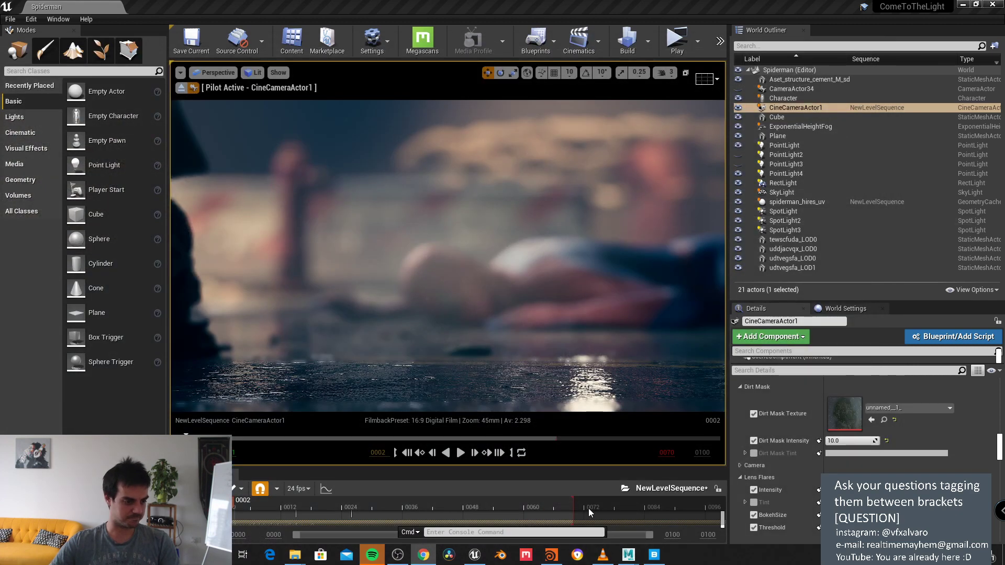
pyautogui.click(551, 555)
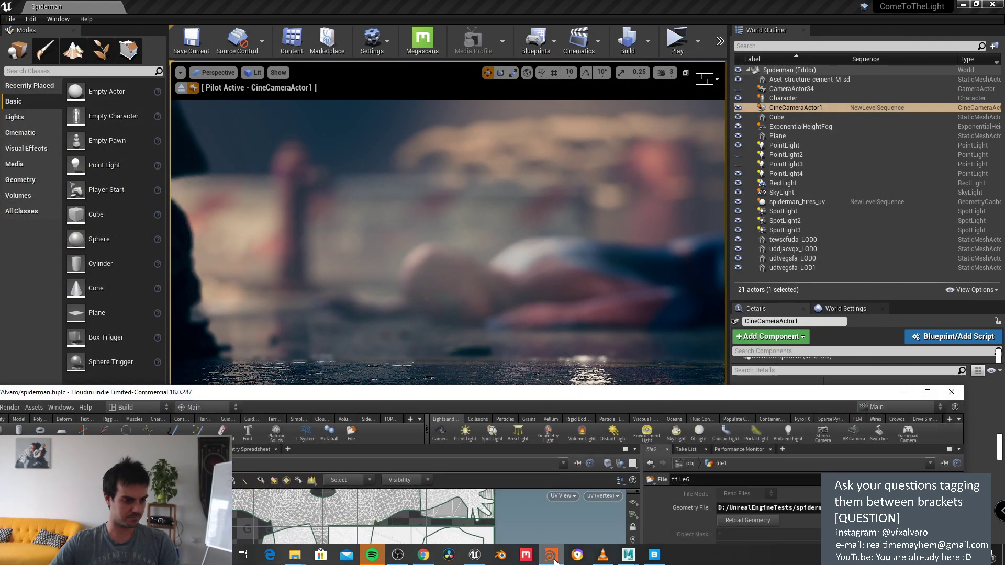
pyautogui.moveTo(593, 399); pyautogui.dragTo(598, 127)
pyautogui.moveTo(628, 555)
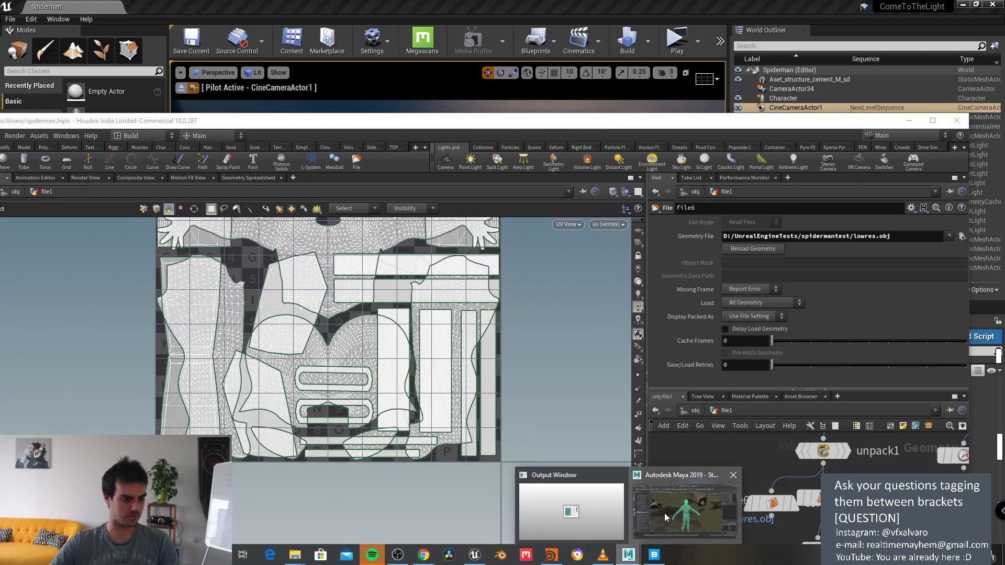
pyautogui.click(667, 517)
pyautogui.click(10, 9)
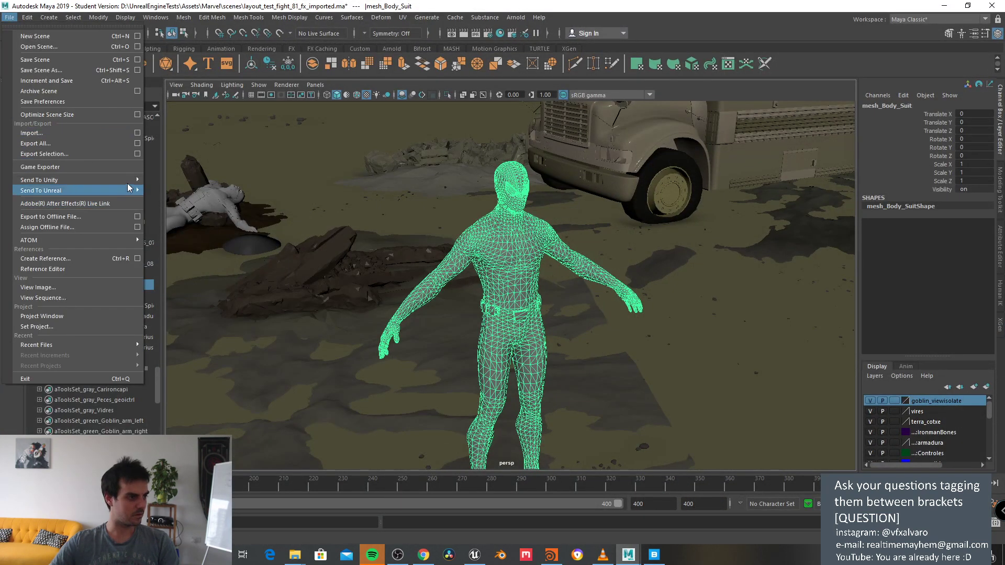
pyautogui.click(137, 153)
pyautogui.click(523, 366)
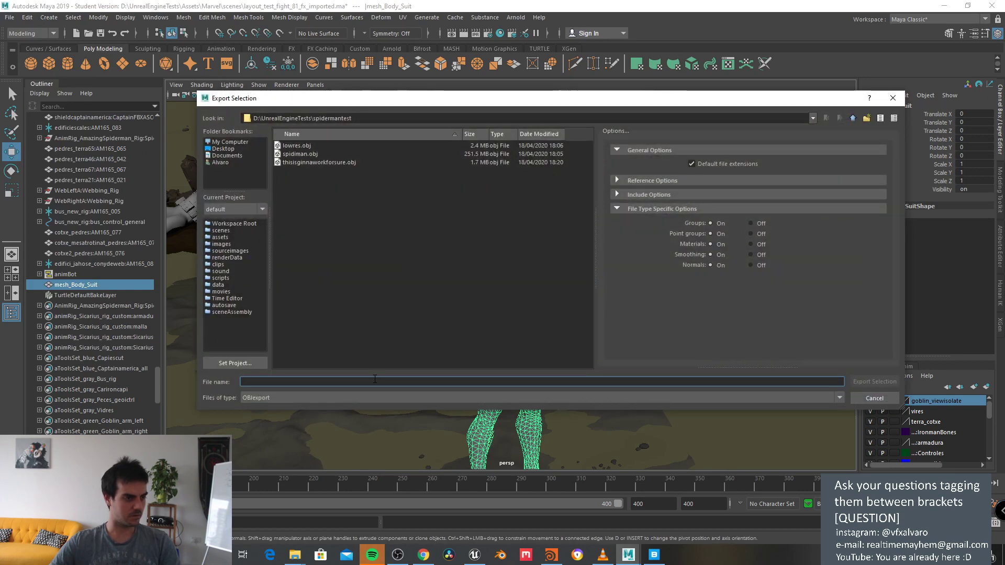
pyautogui.write('cm')
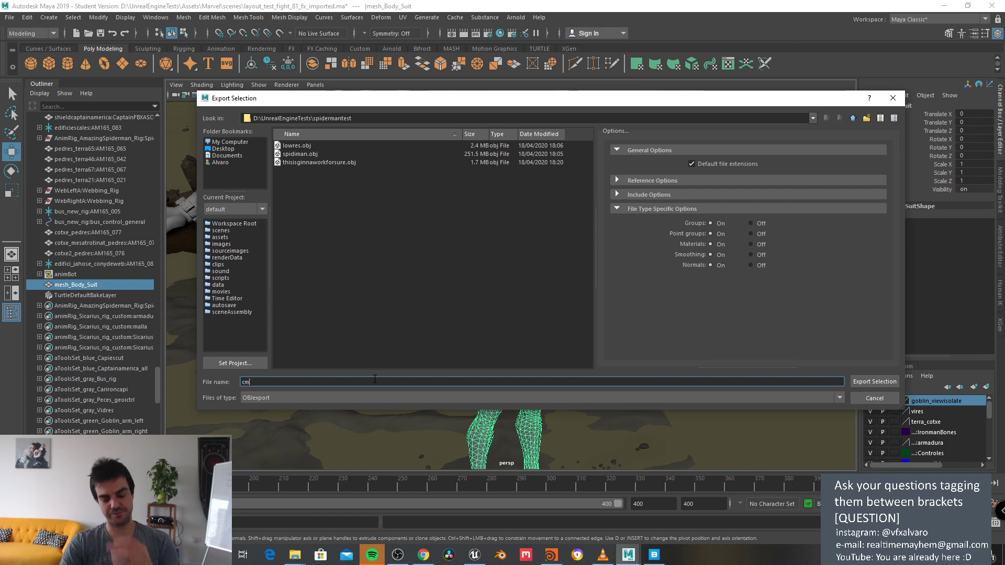
pyautogui.press('BackSpace')
pyautogui.press('BackSpace')
pyautogui.press('BackSpace')
pyautogui.press('BackSpace')
pyautogui.press('BackSpace')
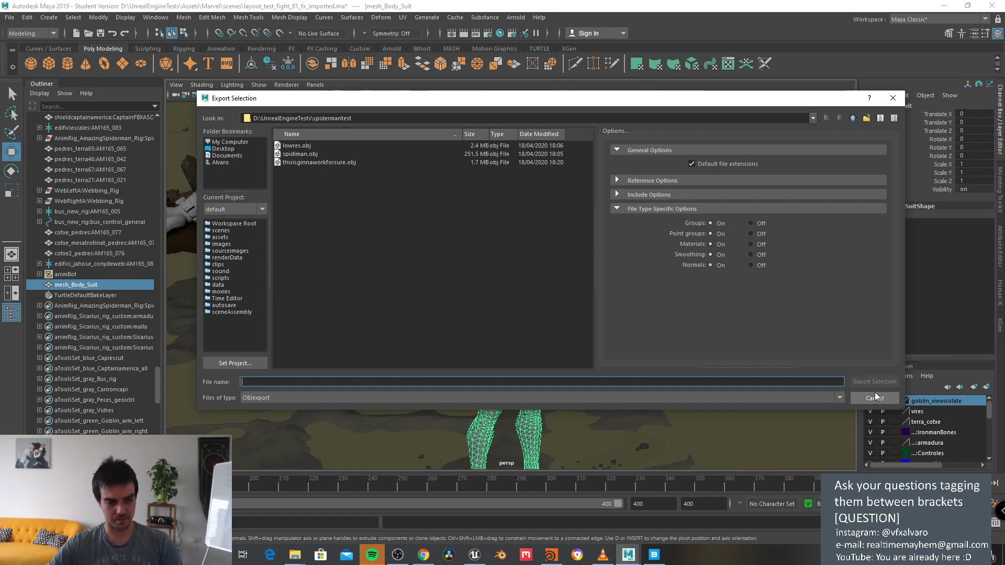
pyautogui.click(874, 398)
pyautogui.moveTo(774, 7); pyautogui.dragTo(802, 194)
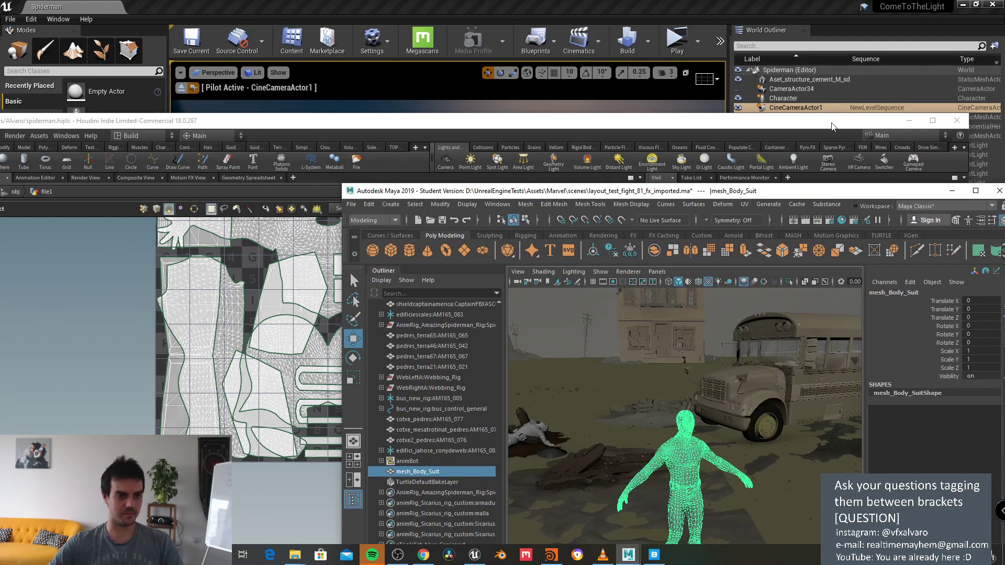
pyautogui.moveTo(906, 131); pyautogui.dragTo(798, 91)
pyautogui.click(800, 82)
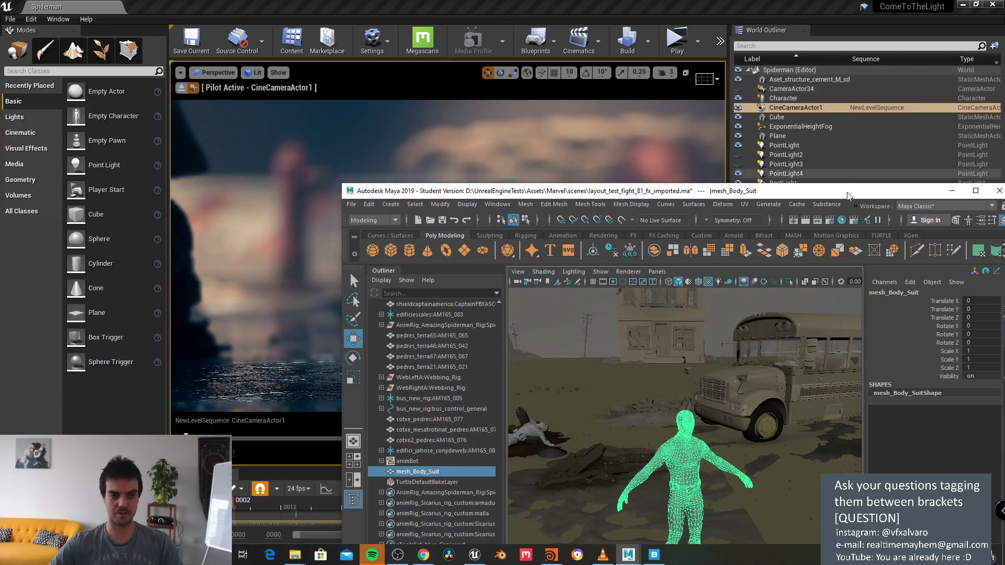
pyautogui.moveTo(970, 240); pyautogui.dragTo(666, 67)
pyautogui.click(652, 61)
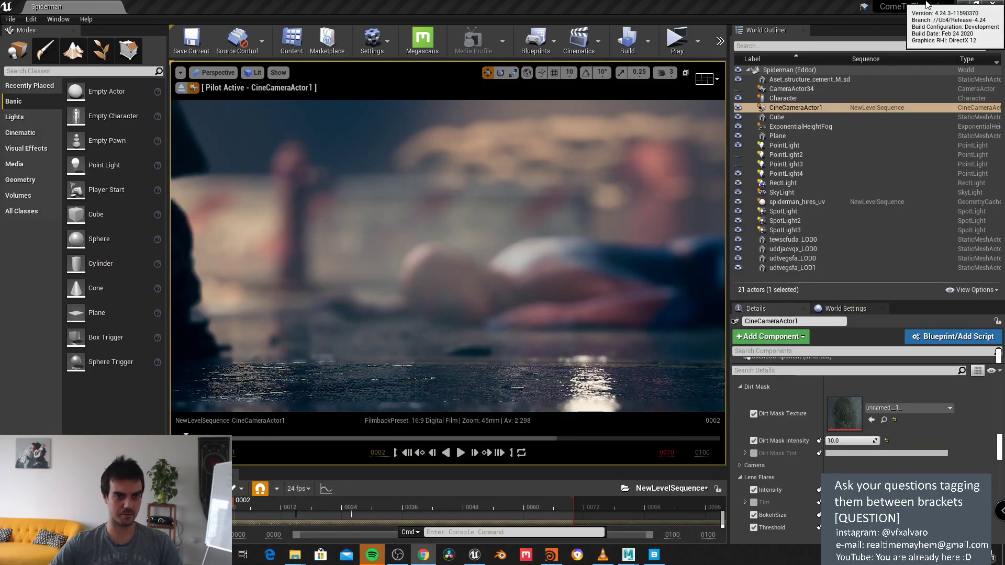
# Step: Restore Unreal to a smaller window and launch Quixel Mixer, dismissing the select-a-mix warning
pyautogui.doubleClick(760, 5)
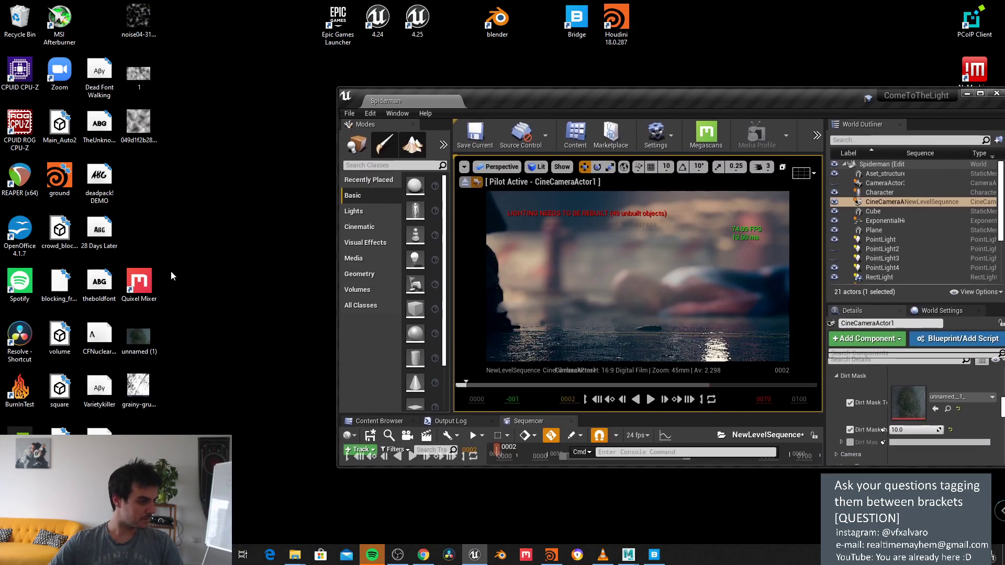
pyautogui.doubleClick(139, 283)
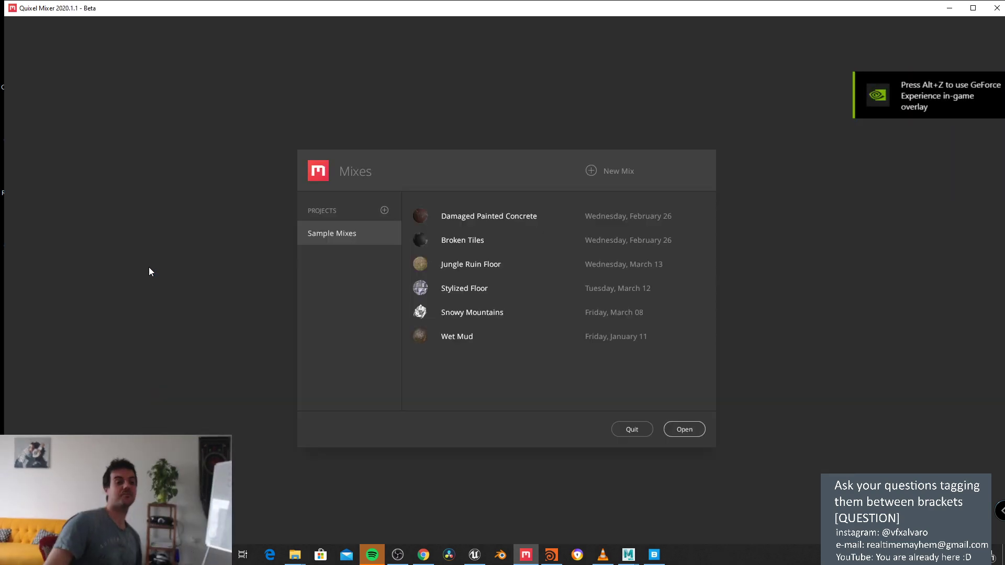
pyautogui.click(680, 432)
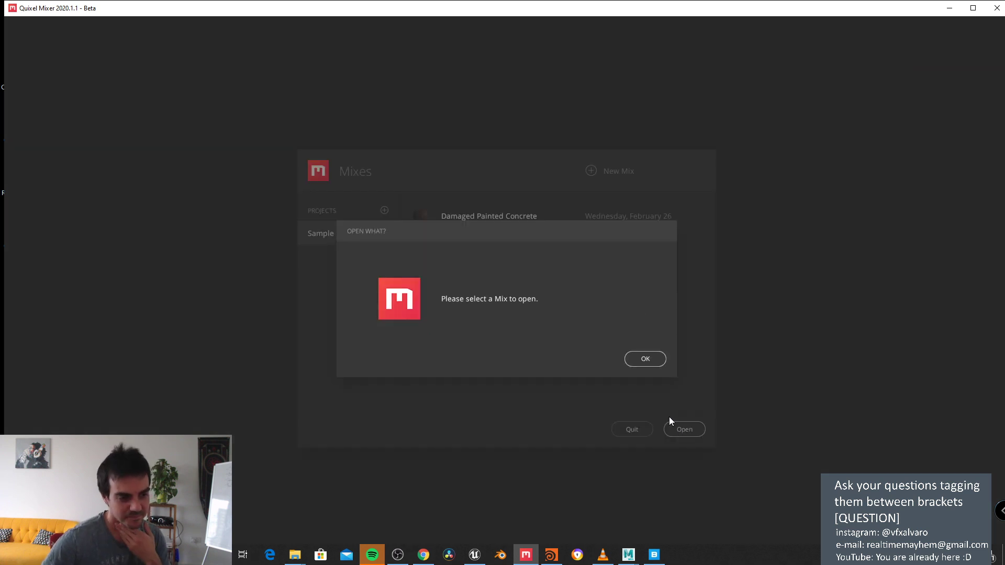
pyautogui.click(648, 362)
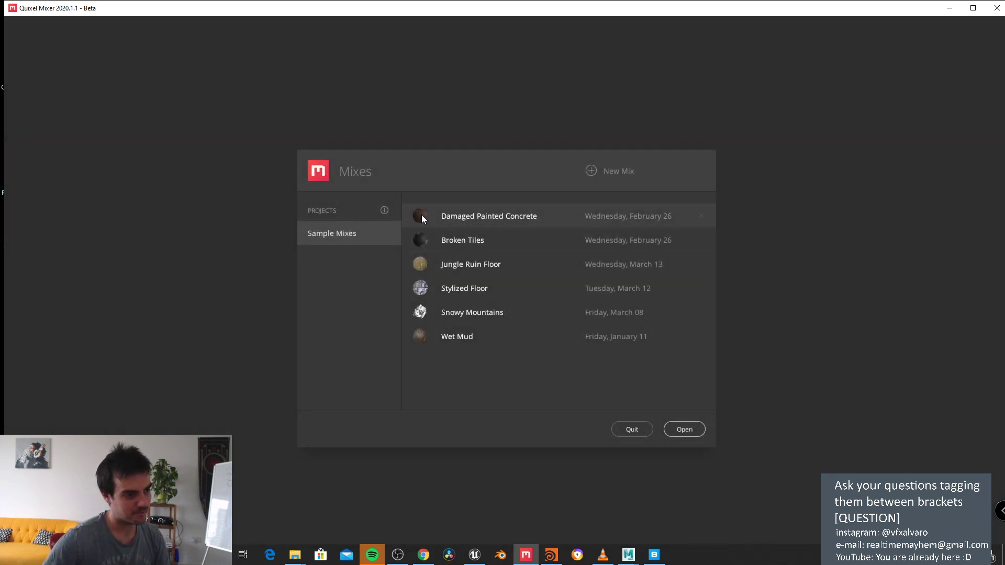
# Step: Create a new Untitled mix, keeping the working resolution at 2048 px
pyautogui.click(615, 171)
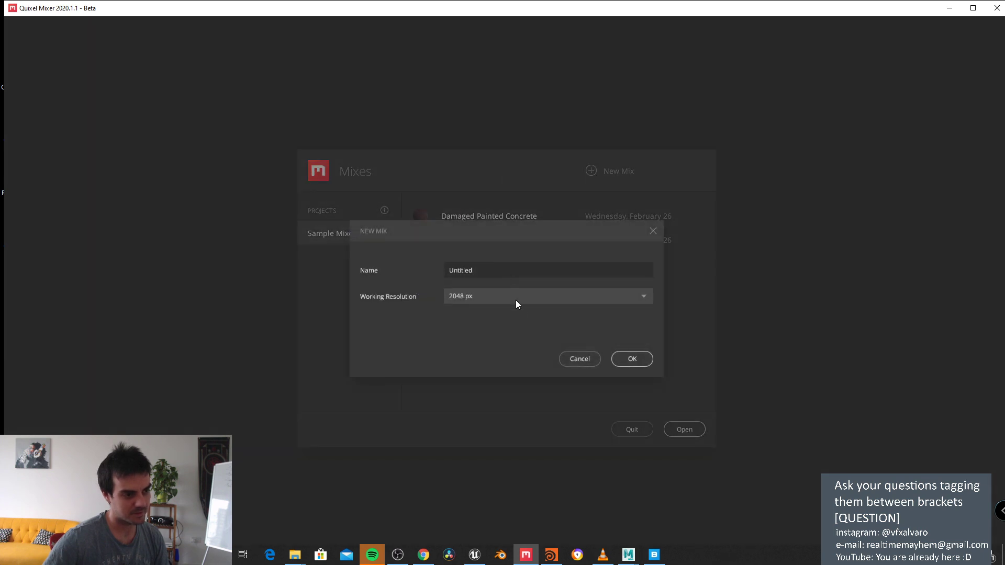
pyautogui.click(629, 360)
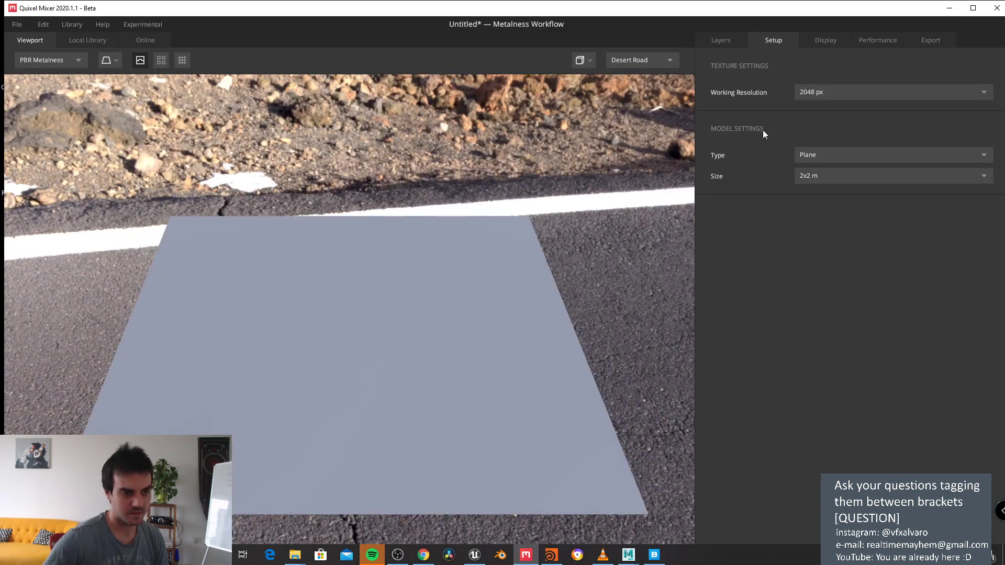
pyautogui.click(824, 90)
pyautogui.click(818, 96)
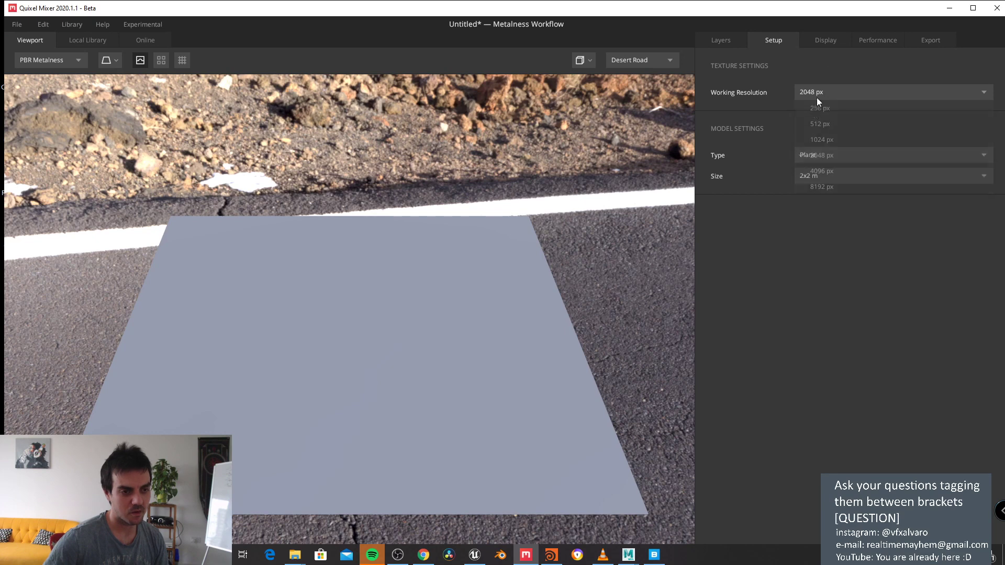
pyautogui.click(814, 154)
# Step: Load thisisginnaworkforsure as the Custom Mesh model and show the BaseLayer in the layer stack
pyautogui.click(827, 202)
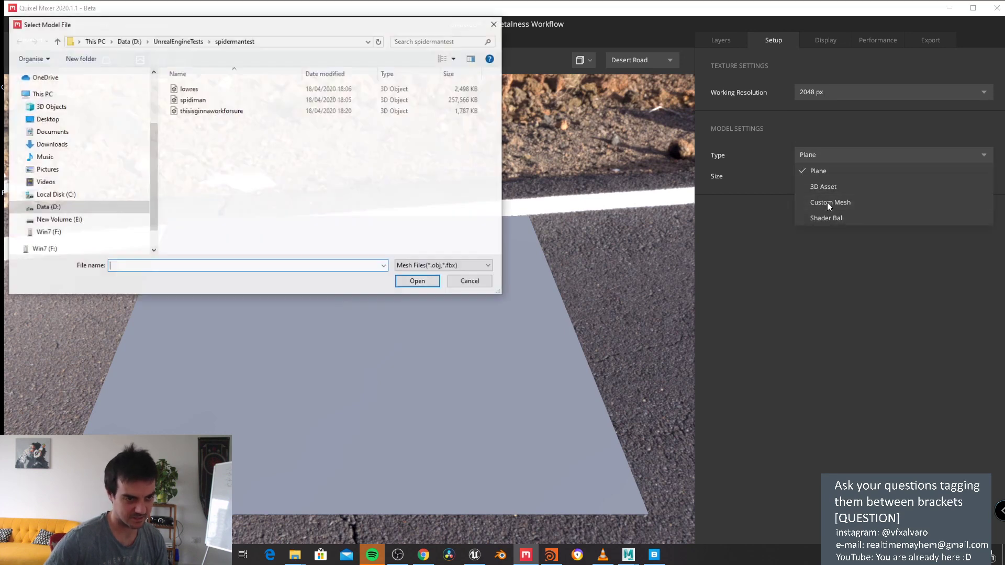
pyautogui.click(410, 111)
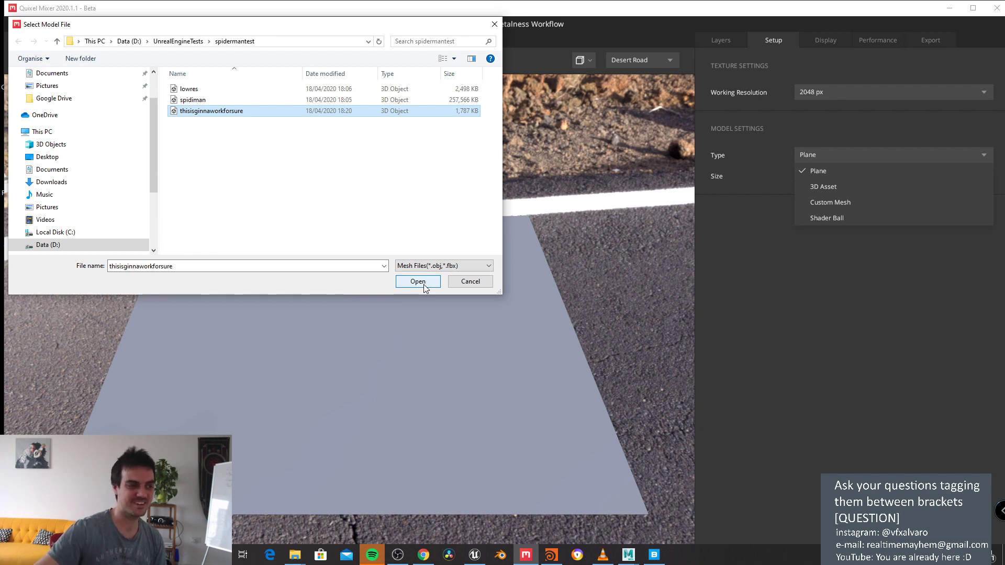
pyautogui.click(418, 282)
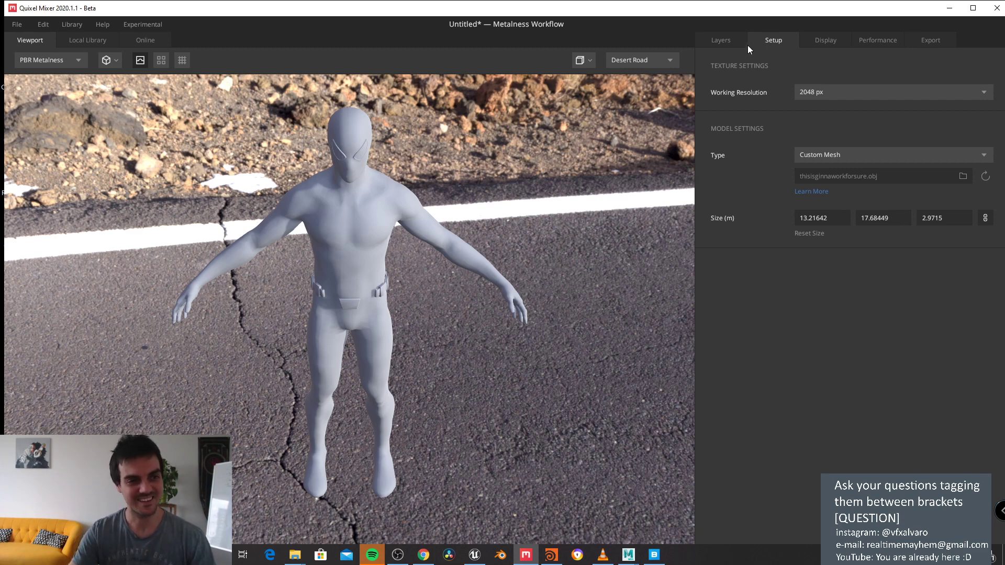
pyautogui.click(730, 42)
pyautogui.moveTo(595, 166); pyautogui.dragTo(560, 214)
pyautogui.scroll(5, 560, 215)
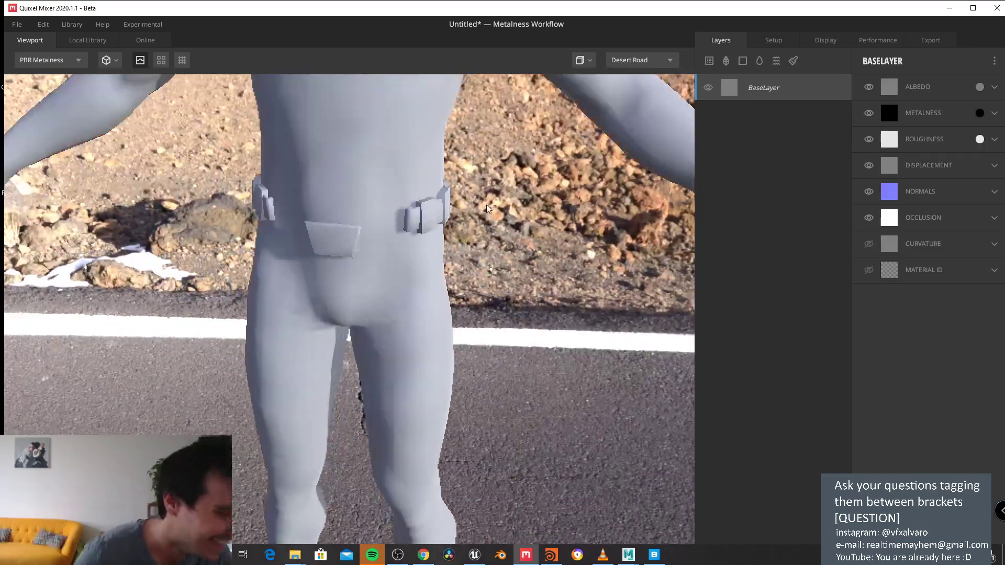
pyautogui.scroll(-3, 524, 262)
pyautogui.scroll(4, 463, 354)
pyautogui.scroll(-3, 462, 354)
pyautogui.moveTo(462, 354); pyautogui.dragTo(400, 218)
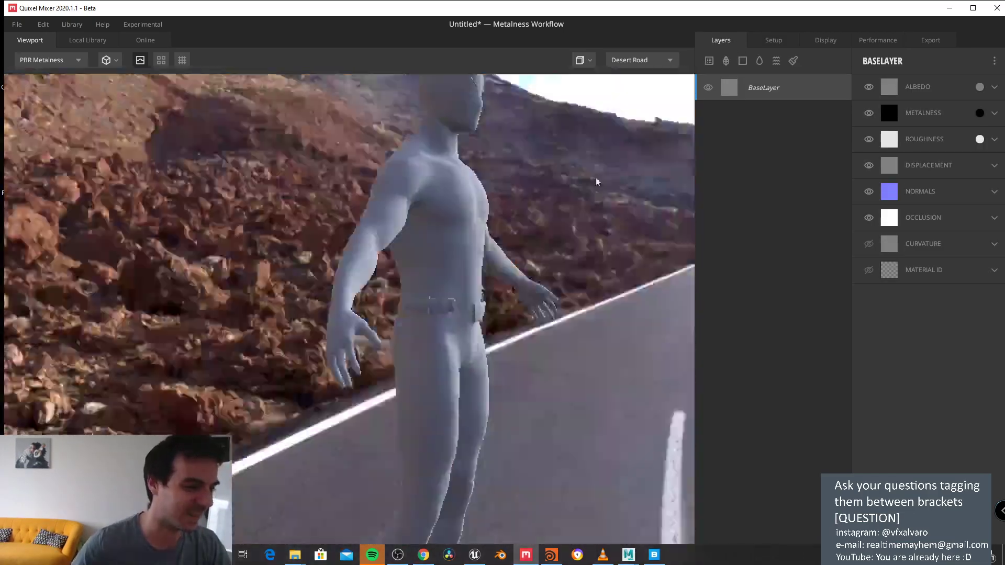
pyautogui.scroll(2, 399, 218)
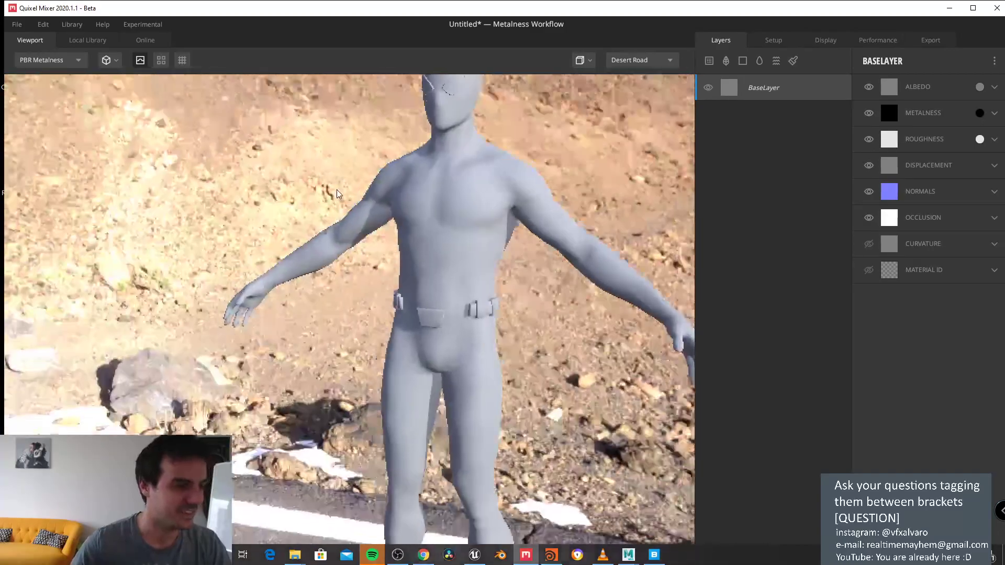
pyautogui.scroll(-1, 426, 253)
pyautogui.scroll(4, 421, 235)
pyautogui.scroll(-4, 422, 235)
pyautogui.moveTo(415, 274); pyautogui.dragTo(457, 245)
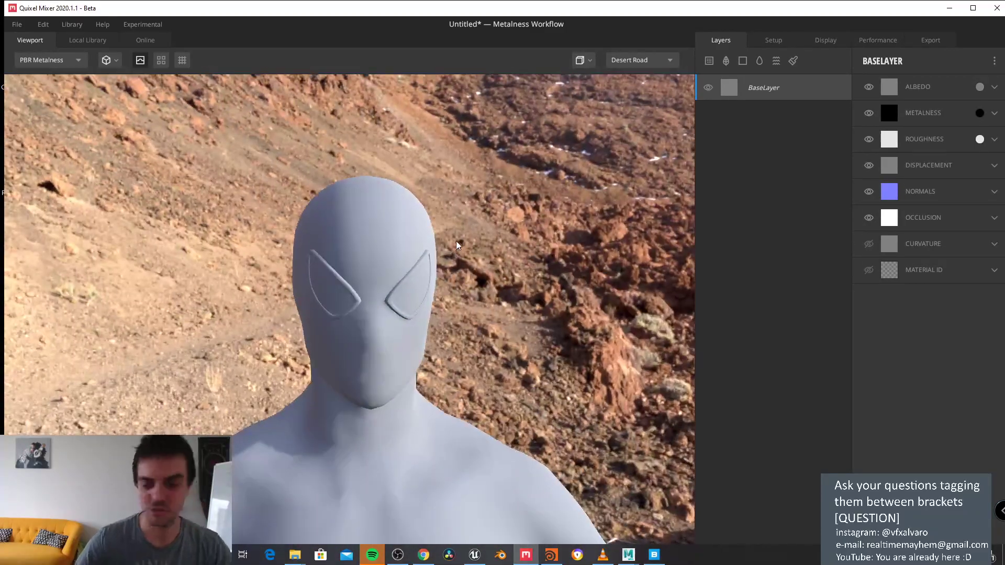
pyautogui.scroll(-3, 448, 257)
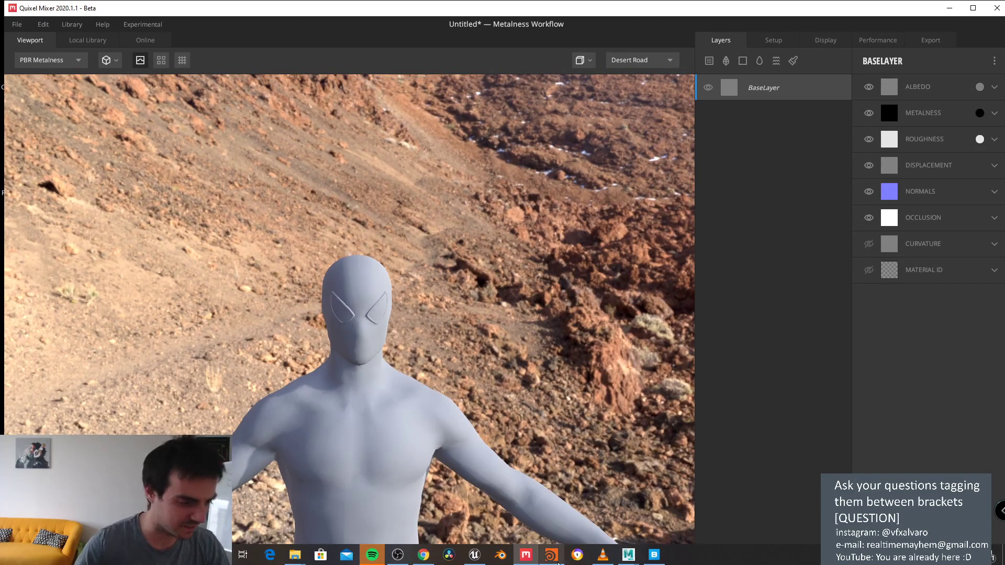
pyautogui.moveTo(550, 559)
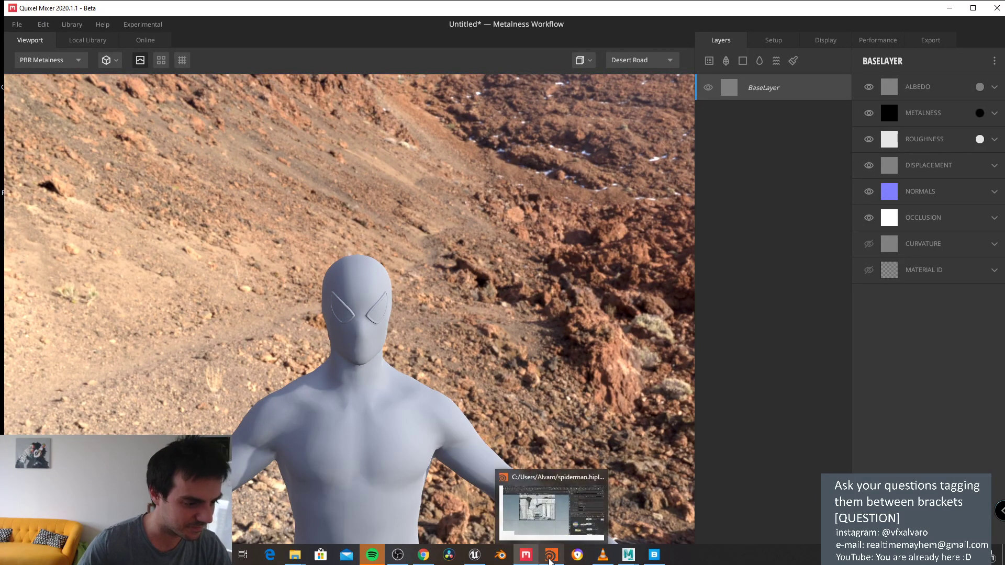
pyautogui.click(549, 507)
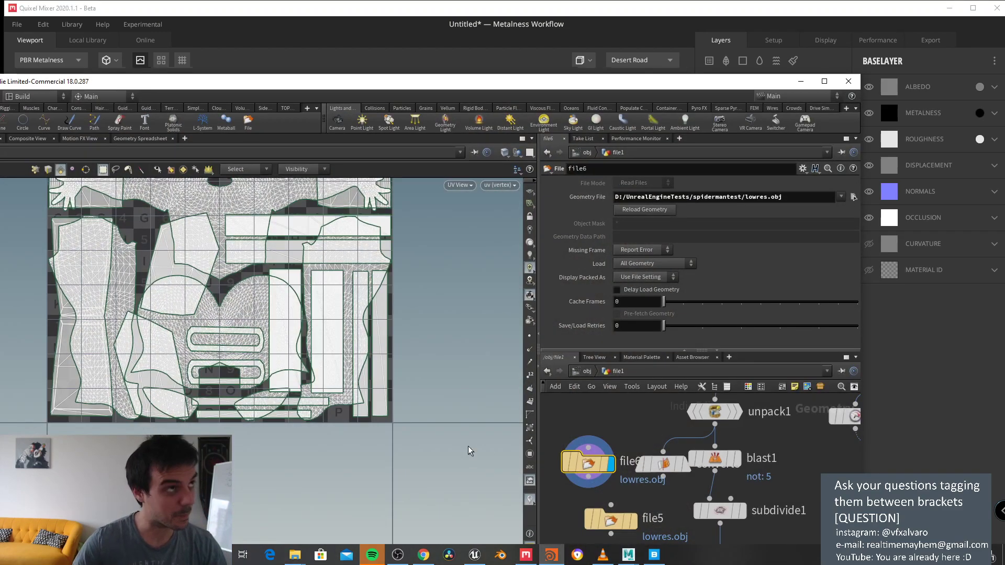
pyautogui.moveTo(404, 3)
pyautogui.mouseDown()
pyautogui.moveTo(356, 47)
pyautogui.moveTo(348, 73)
pyautogui.moveTo(405, 16)
pyautogui.mouseUp()
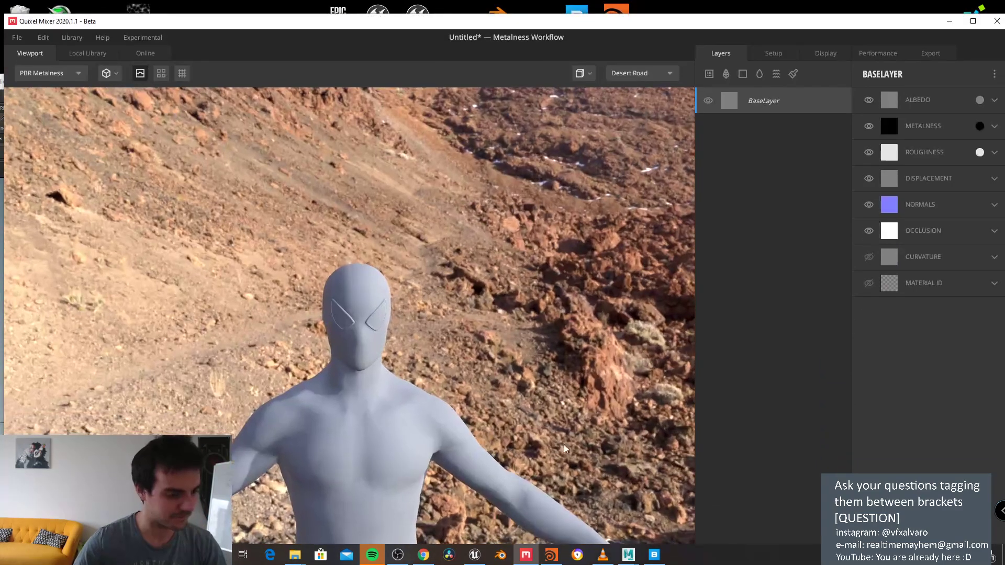
# Step: In Maya, start a new empty scene without saving and maximize the window
pyautogui.click(638, 561)
pyautogui.click(52, 76)
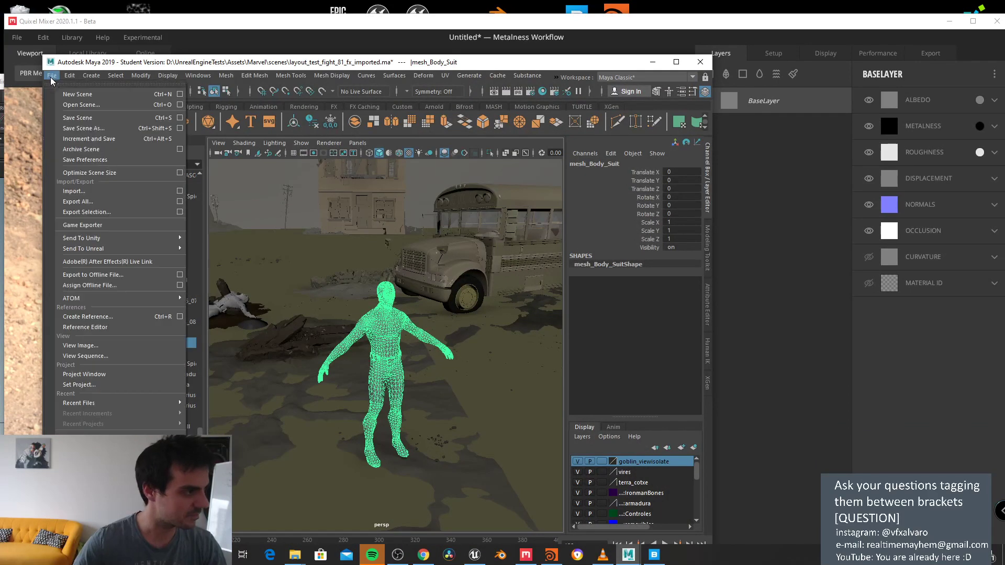
pyautogui.click(73, 93)
pyautogui.click(495, 283)
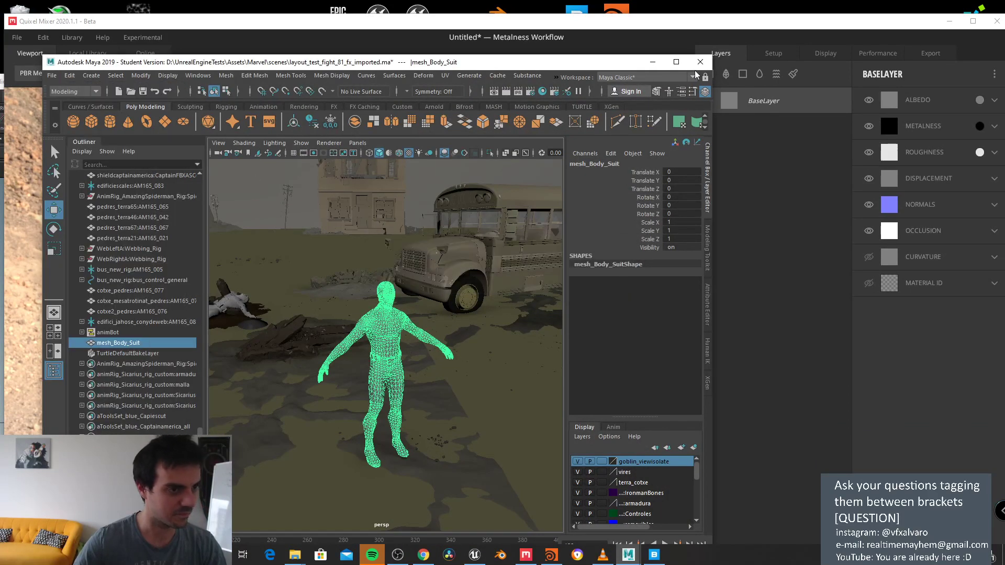
pyautogui.click(676, 64)
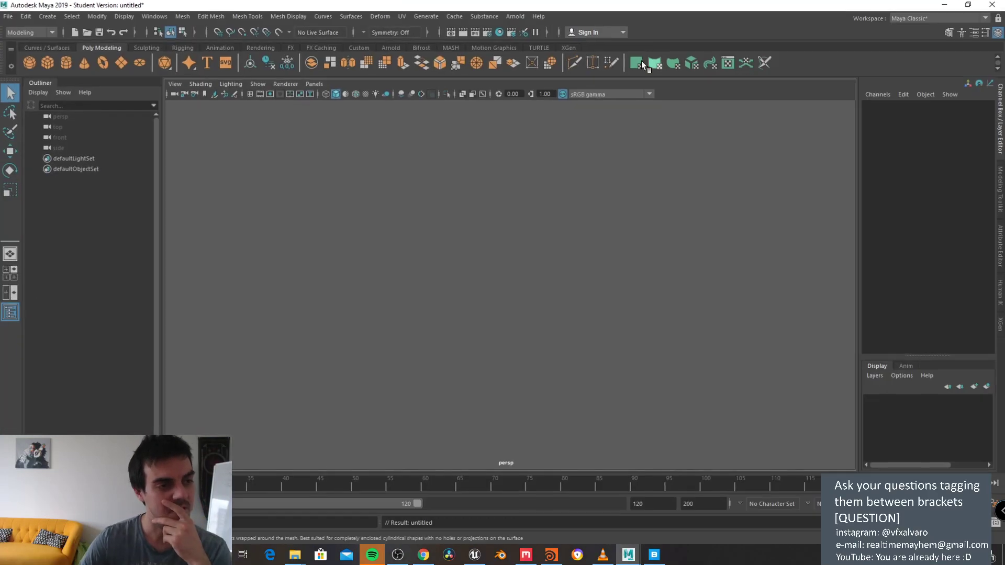
# Step: Try the Import Alembic browser with the clipboard folder path, then cancel it
pyautogui.click(456, 18)
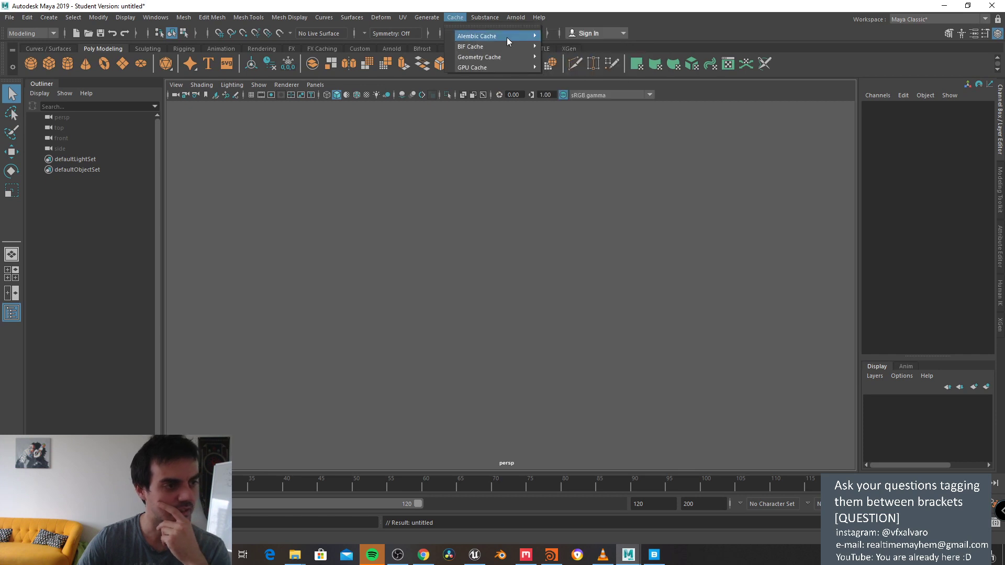
pyautogui.moveTo(502, 36)
pyautogui.click(571, 68)
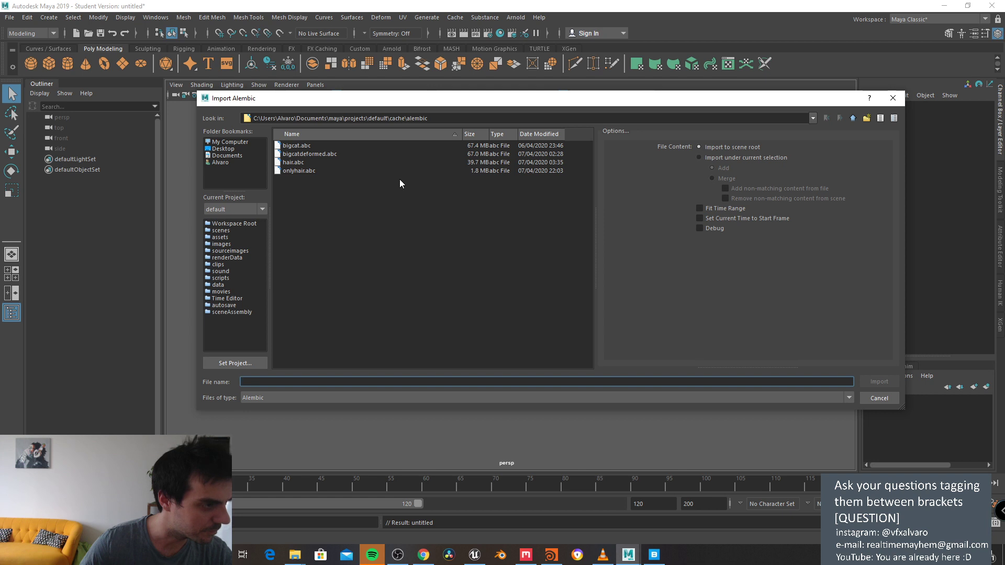
pyautogui.tripleClick(642, 122)
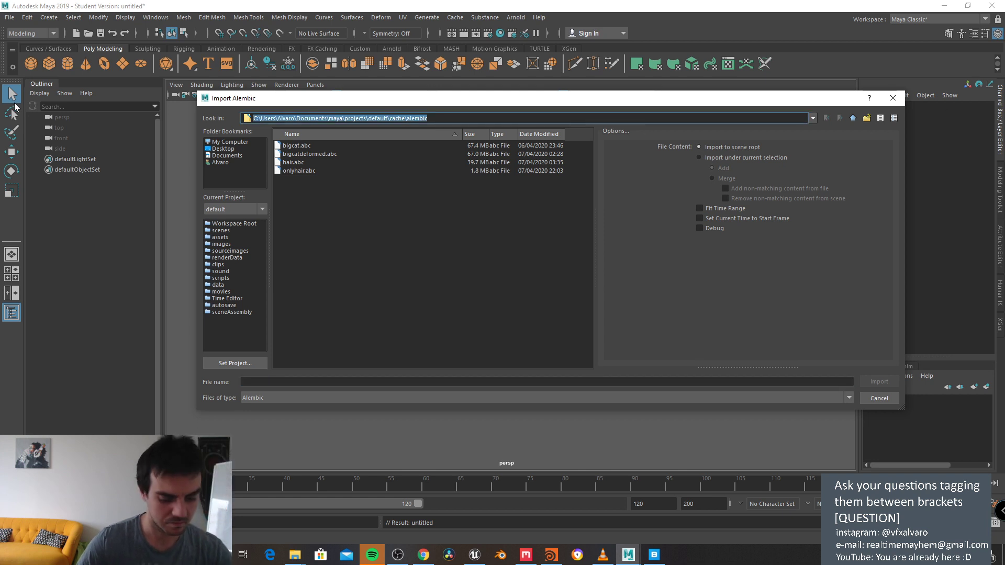
pyautogui.click(890, 99)
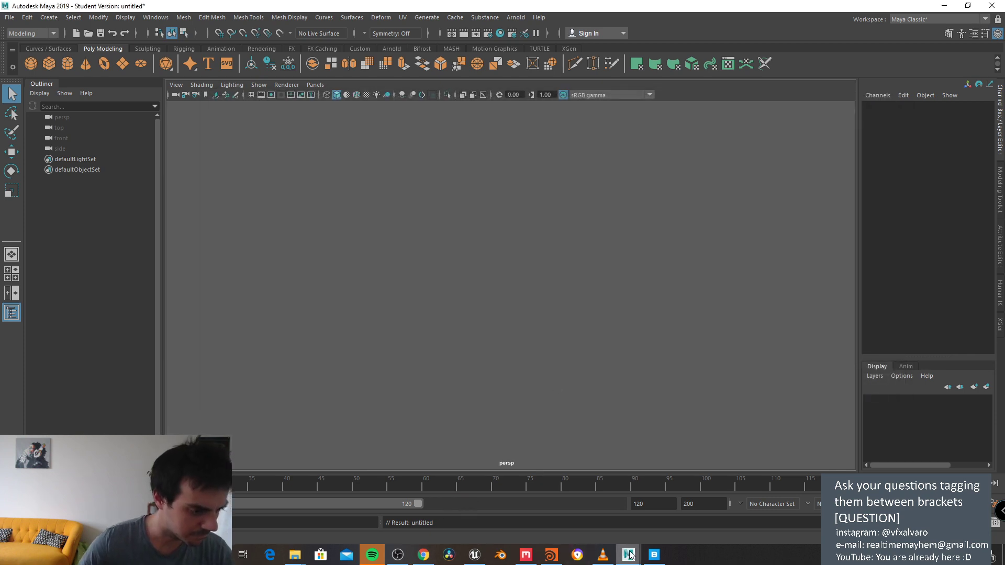
# Step: Select the geometry file's folder path in Houdini
pyautogui.moveTo(554, 559)
pyautogui.click(552, 510)
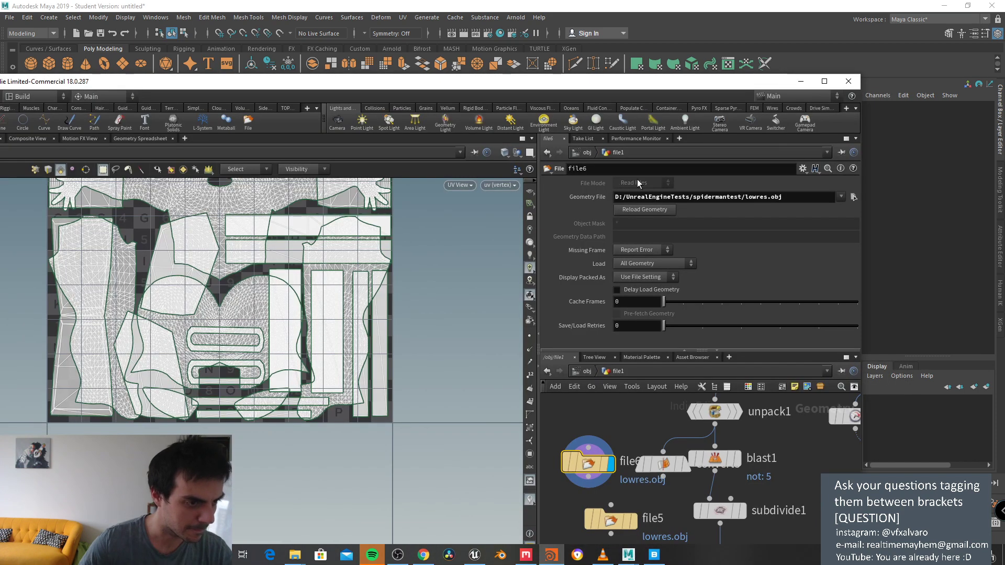
pyautogui.moveTo(746, 197); pyautogui.dragTo(331, 180)
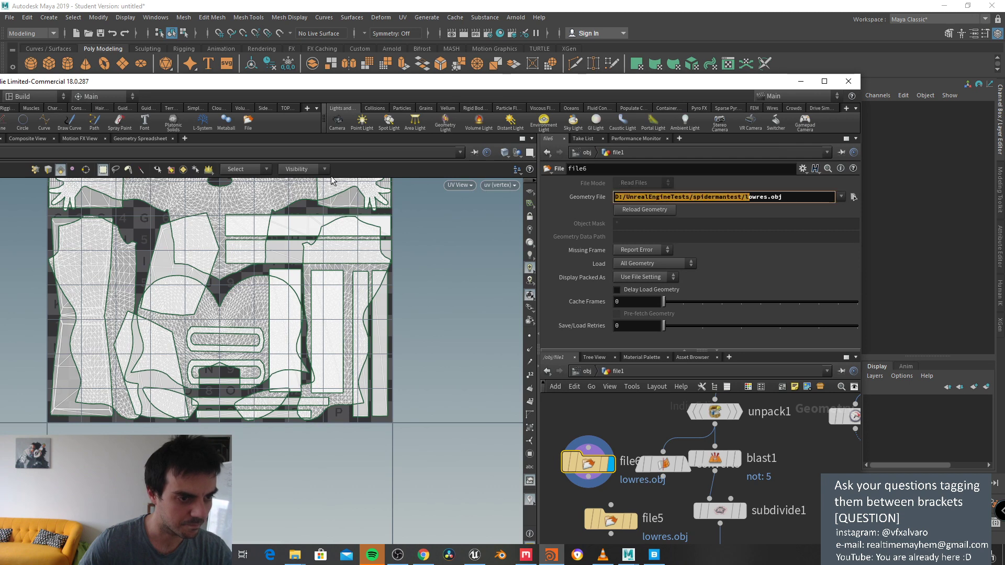
pyautogui.click(684, 195)
pyautogui.moveTo(744, 197); pyautogui.dragTo(367, 164)
pyautogui.hotkey('ctrl', 'c')
# Step: Import spidarman.abc from the spidermantest folder through Alembic Cache import
pyautogui.click(287, 4)
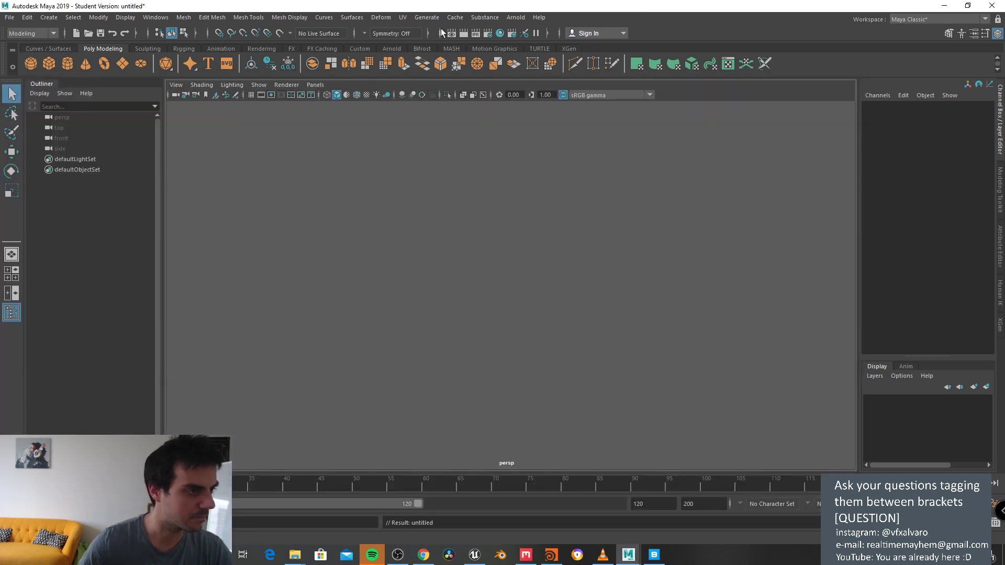
pyautogui.click(455, 17)
pyautogui.moveTo(471, 35)
pyautogui.click(576, 67)
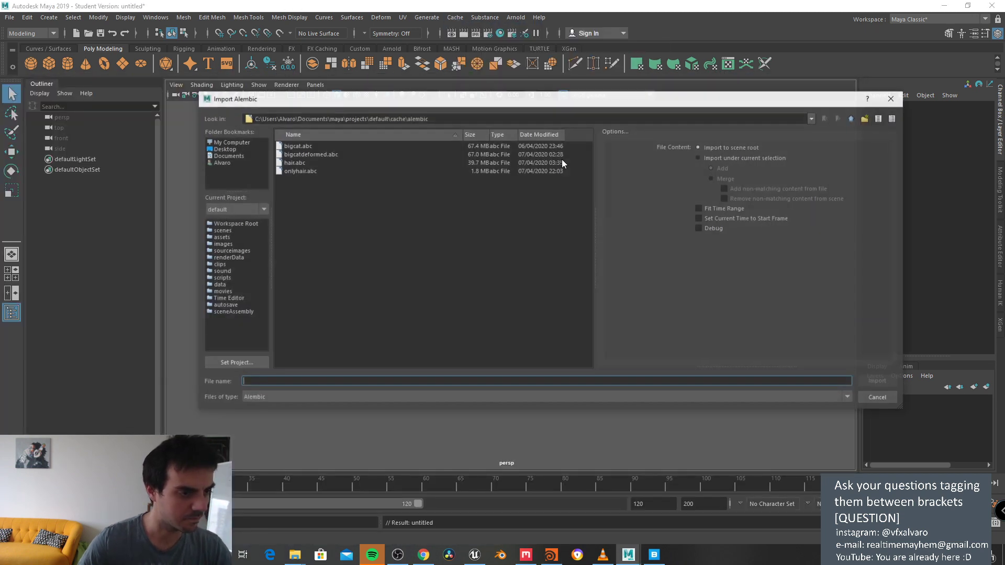
pyautogui.click(501, 119)
pyautogui.hotkey('ctrl', 'a')
pyautogui.hotkey('ctrl', 'v')
pyautogui.press('Return')
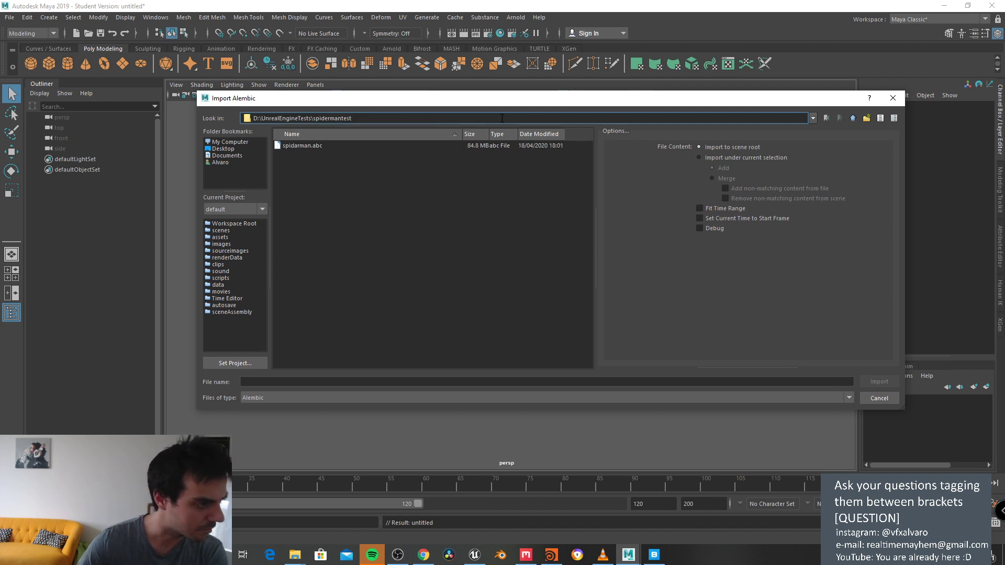
pyautogui.doubleClick(353, 145)
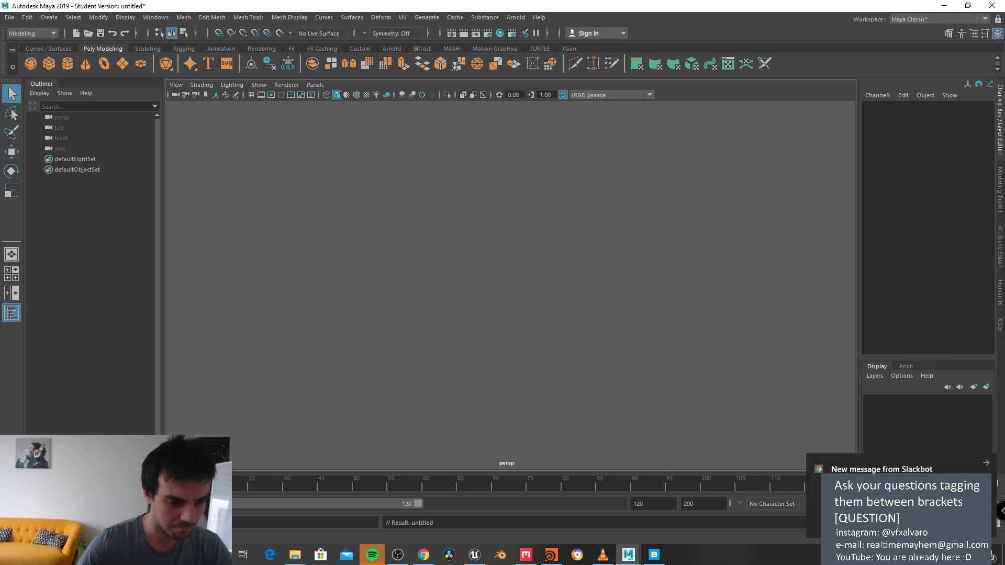
# Step: Orbit, zoom and pan in on the imported character's head
pyautogui.keyDown('alt'); pyautogui.moveTo(724, 379); pyautogui.dragTo(538, 262); pyautogui.keyUp('alt')
pyautogui.scroll(5, 539, 242)
pyautogui.click(538, 262)
pyautogui.scroll(3, 573, 221)
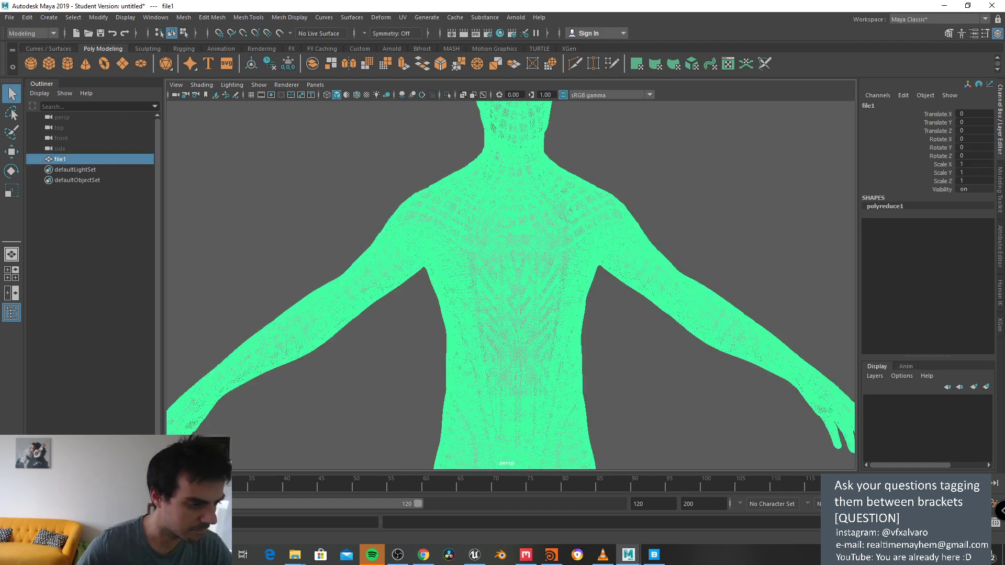
pyautogui.click(372, 197)
pyautogui.keyDown('alt'); pyautogui.moveTo(372, 196); pyautogui.dragTo(353, 310, button='middle'); pyautogui.keyUp('alt')
pyautogui.scroll(3, 499, 262)
# Step: Reselect the character mesh and open the UV Editor to inspect its UVs
pyautogui.click(500, 263)
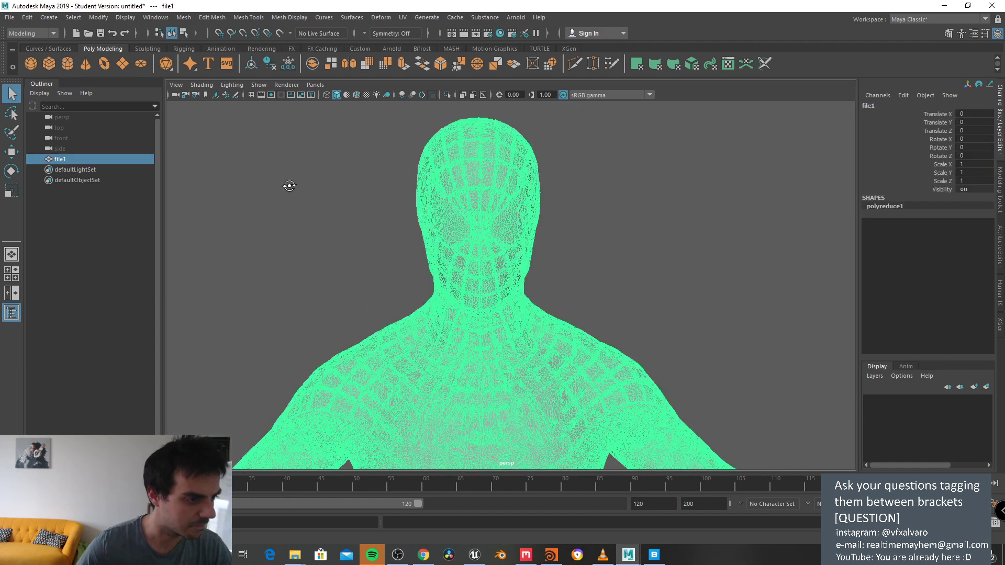
pyautogui.keyDown('alt'); pyautogui.moveTo(289, 187); pyautogui.dragTo(1, 39); pyautogui.keyUp('alt')
pyautogui.click(11, 17)
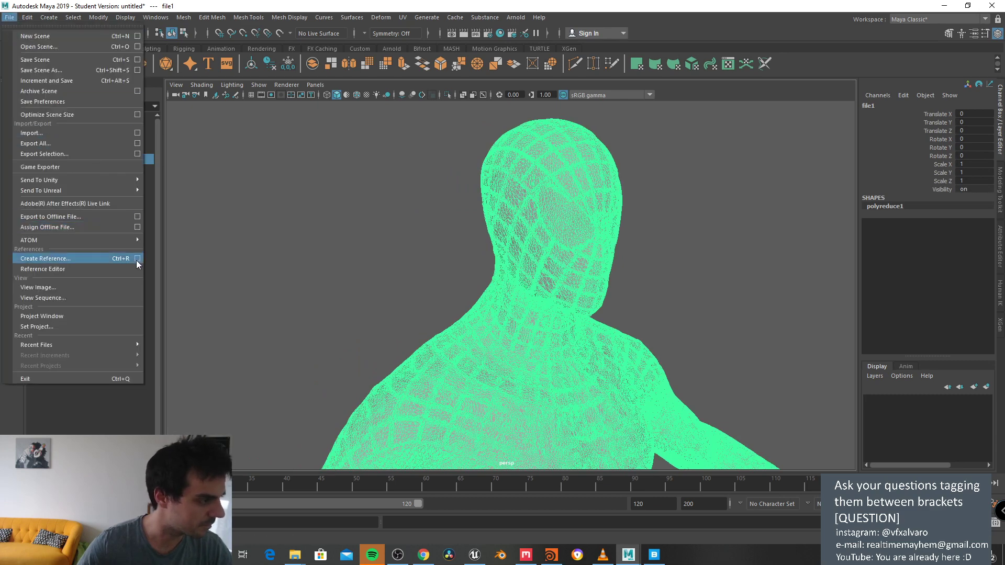
pyautogui.moveTo(142, 239)
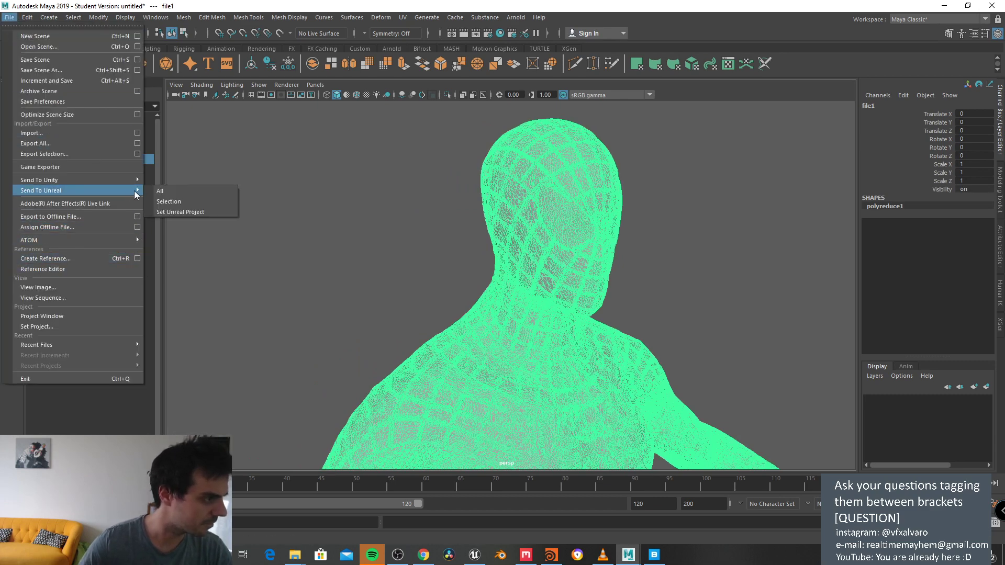
pyautogui.moveTo(408, 20)
pyautogui.click(419, 37)
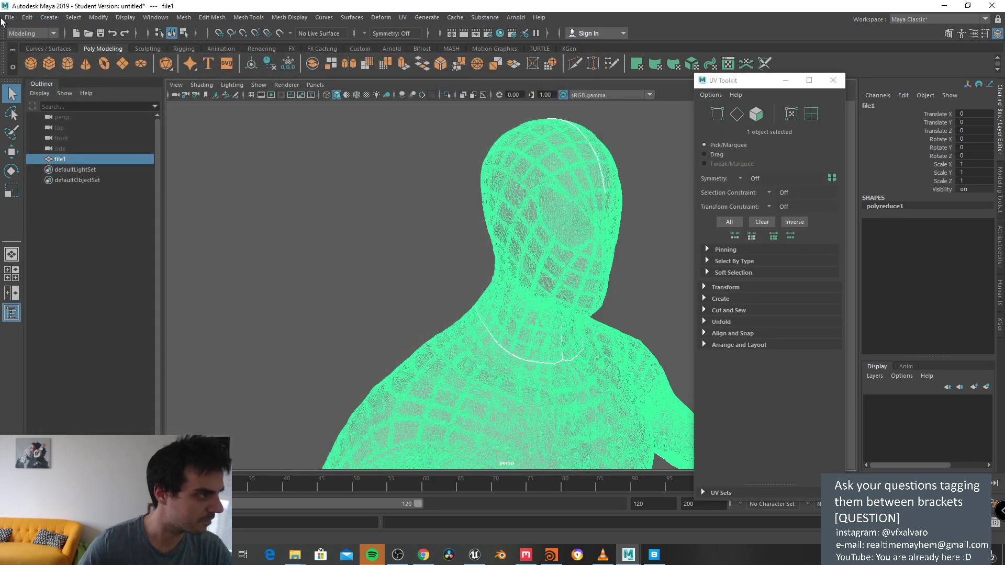
# Step: Export the selected mesh as an OBJ named hires, then return to Quixel Mixer
pyautogui.click(11, 17)
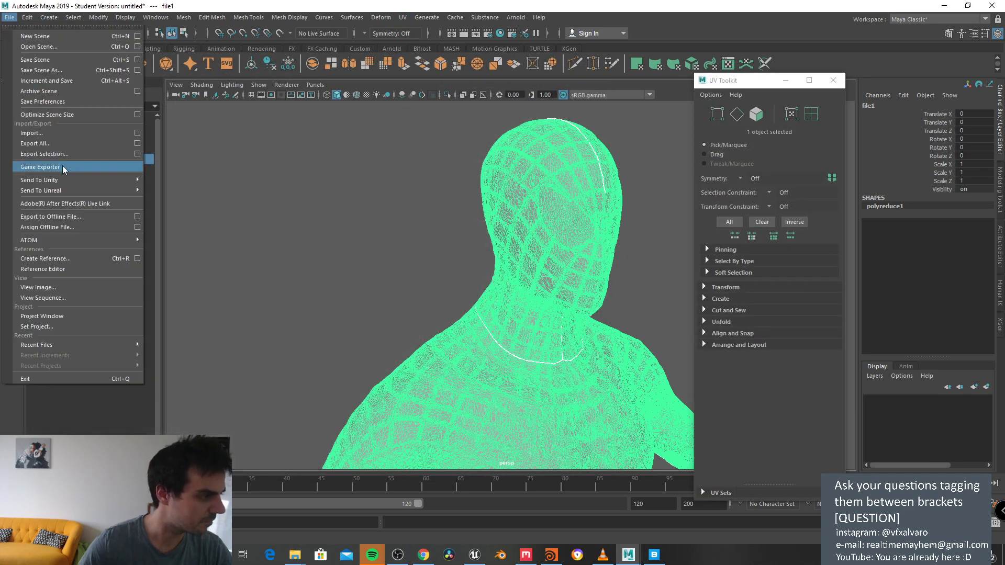
pyautogui.click(137, 154)
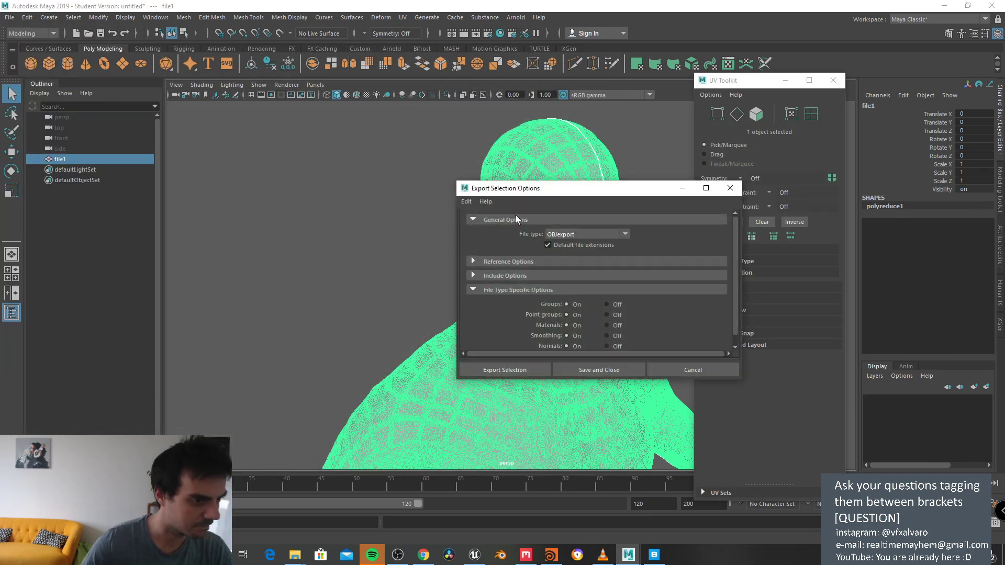
pyautogui.click(524, 368)
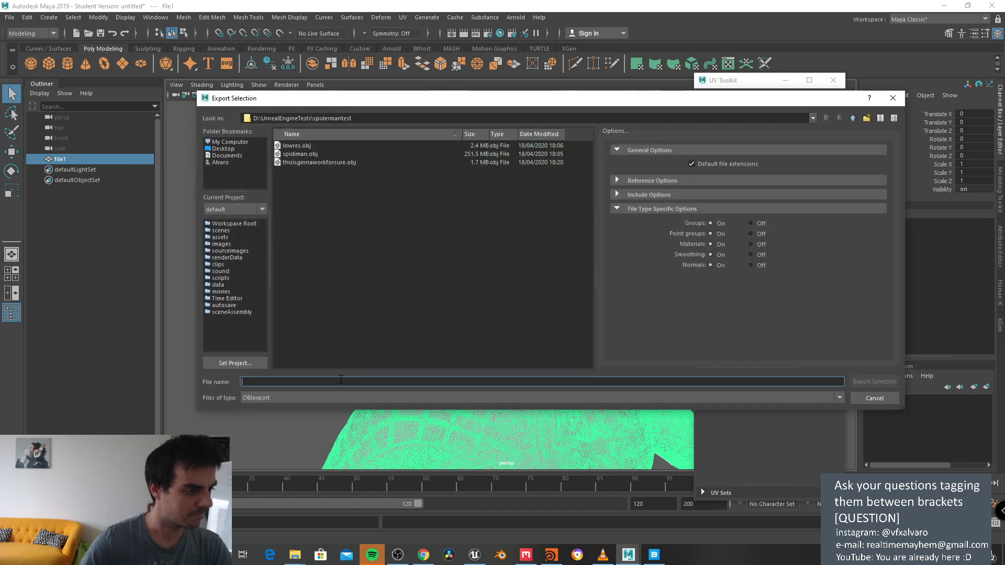
pyautogui.write('hires')
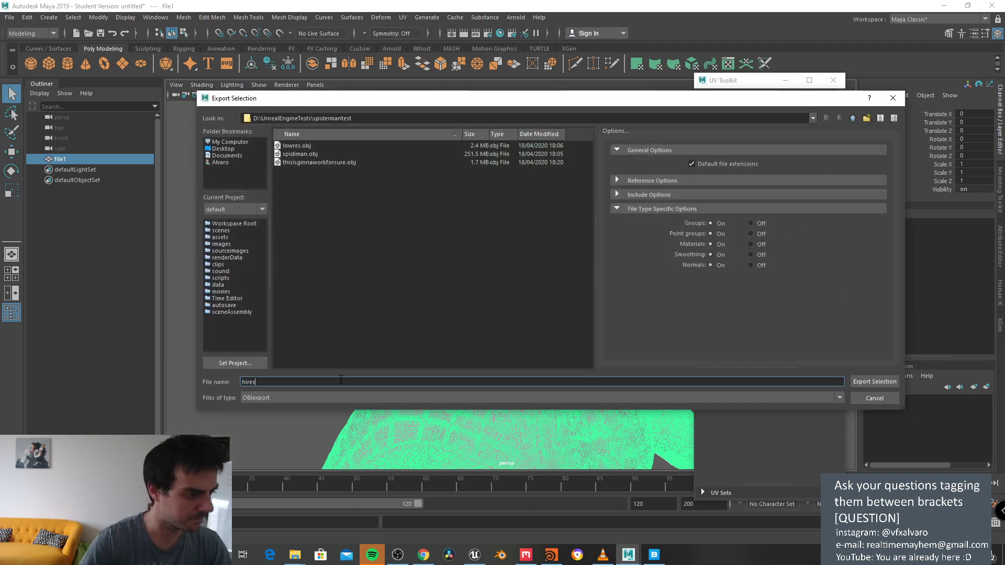
pyautogui.press('Return')
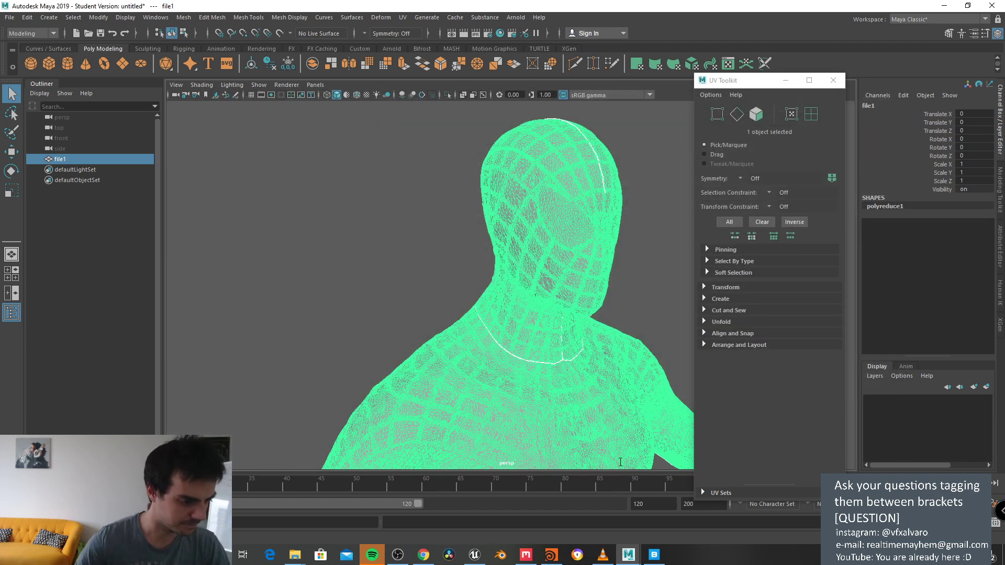
pyautogui.click(526, 554)
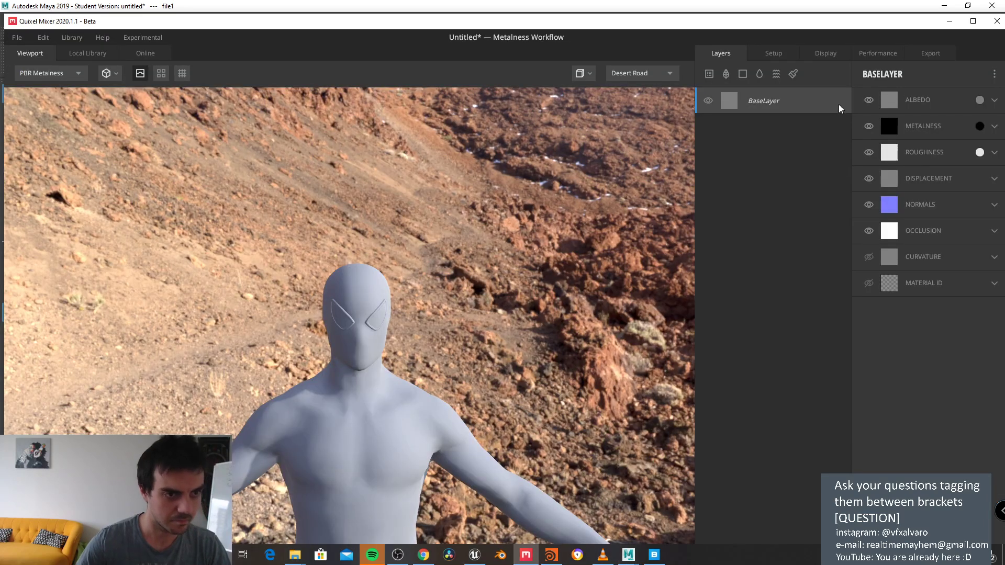
# Step: Open the model setup settings and orbit around the placeholder question-mark mesh
pyautogui.click(826, 53)
pyautogui.click(775, 52)
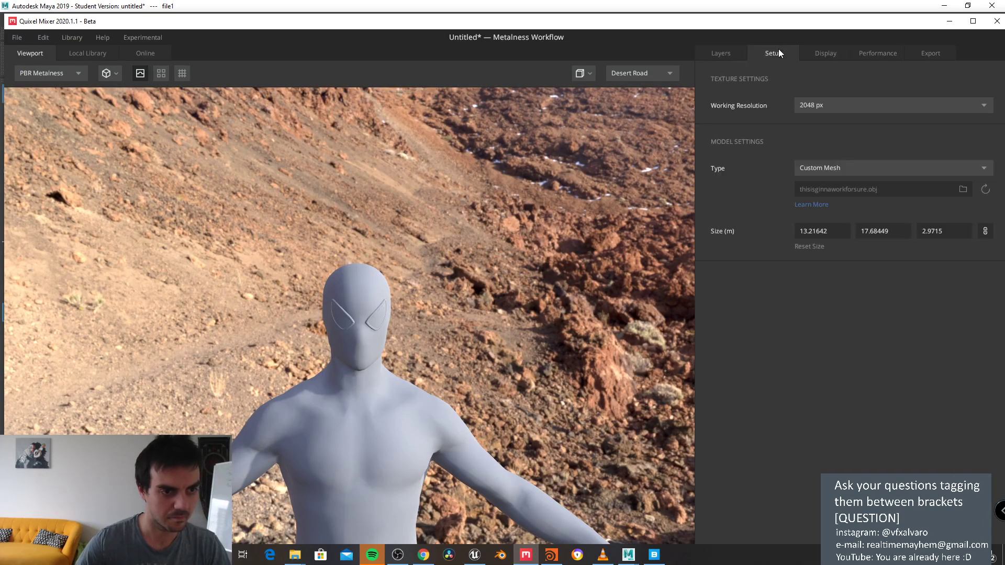
pyautogui.click(962, 190)
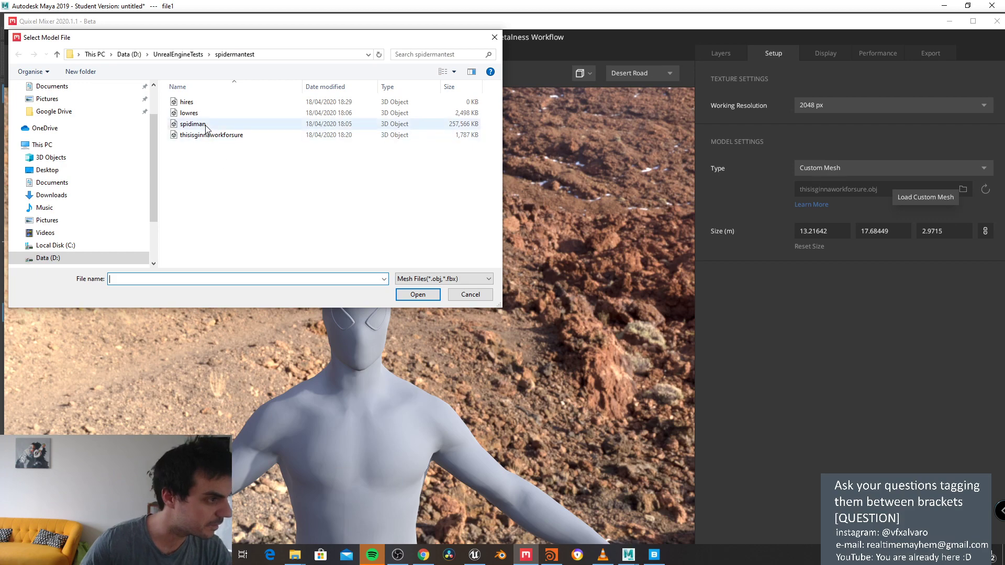
pyautogui.click(470, 295)
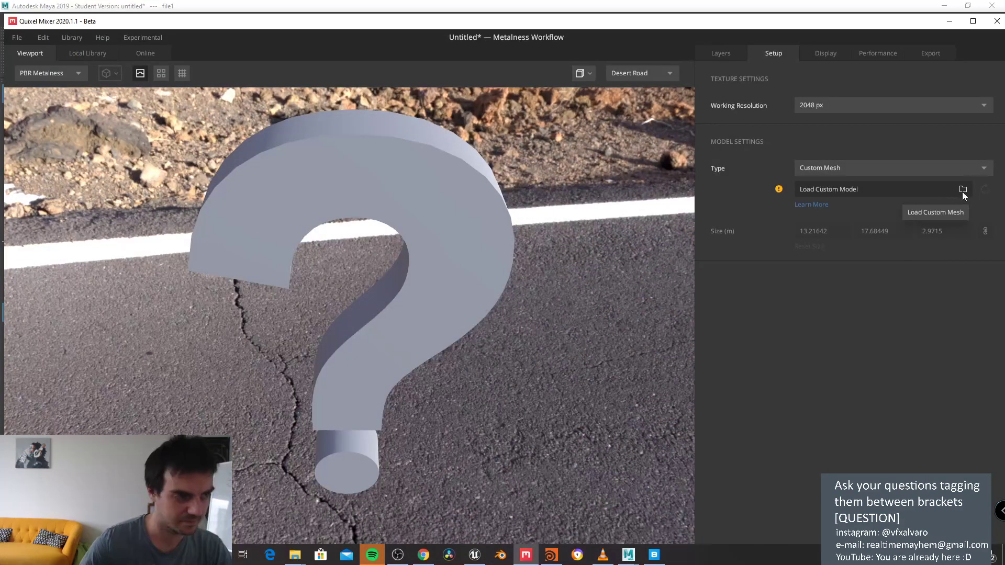
pyautogui.moveTo(259, 306); pyautogui.dragTo(429, 223)
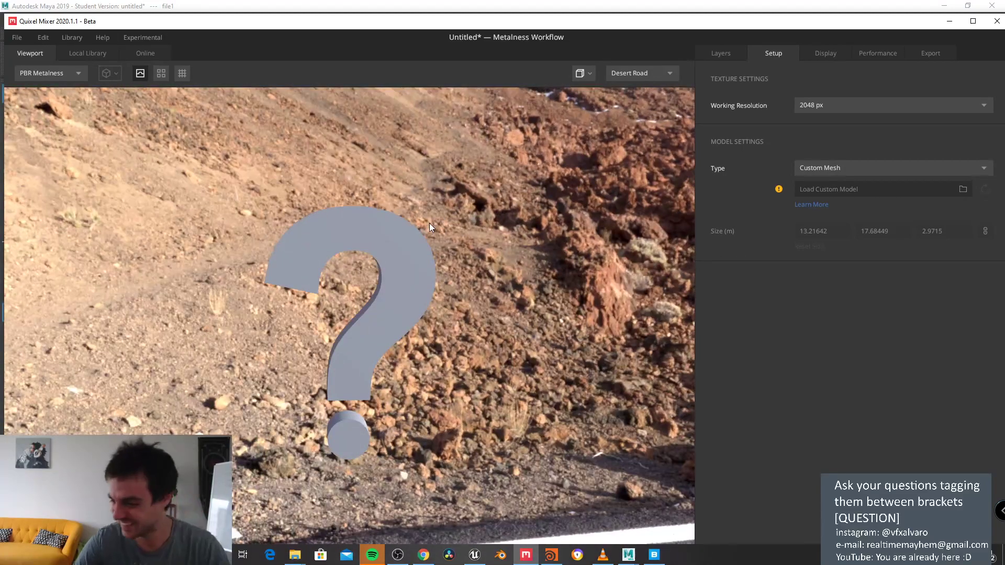
# Step: Load hires as the custom mesh and zoom onto the figure's head and shoulders
pyautogui.click(961, 190)
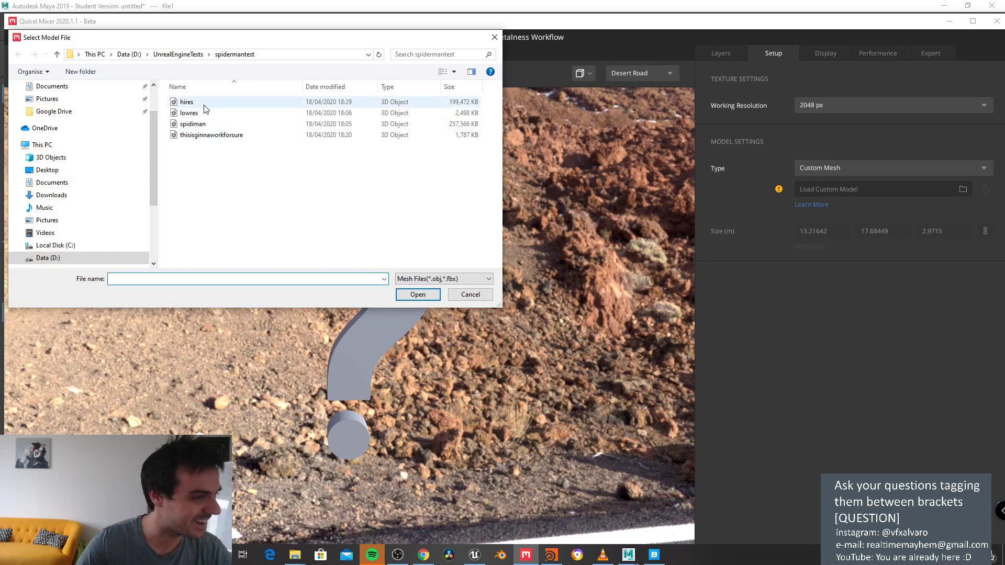
pyautogui.doubleClick(203, 104)
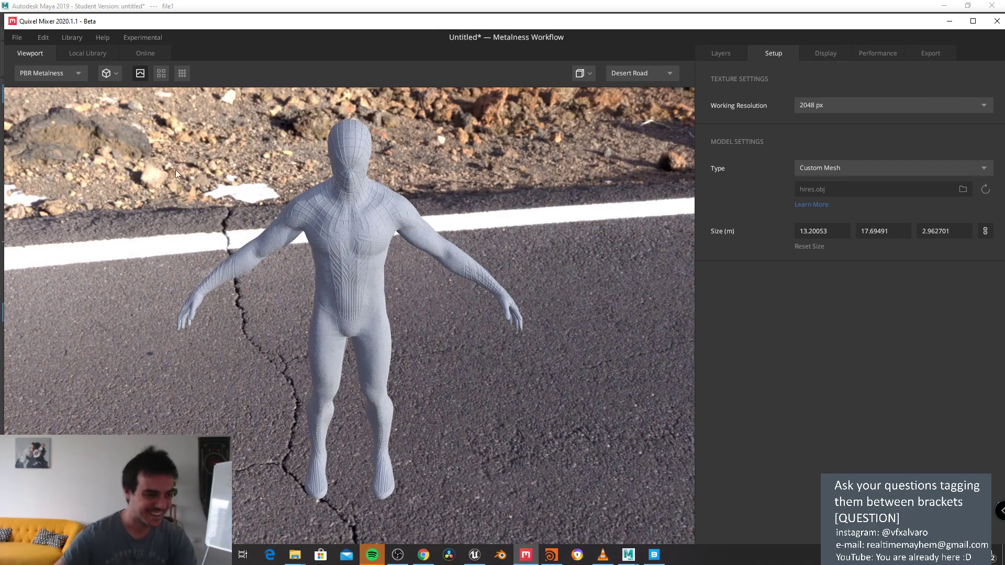
pyautogui.scroll(5, 314, 293)
pyautogui.moveTo(338, 279); pyautogui.dragTo(681, 108)
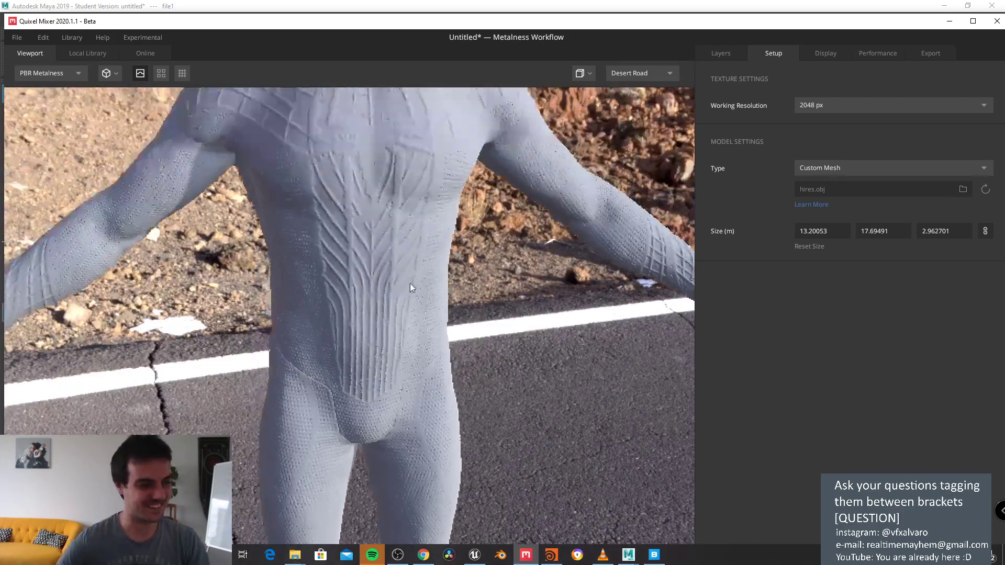
pyautogui.click(721, 55)
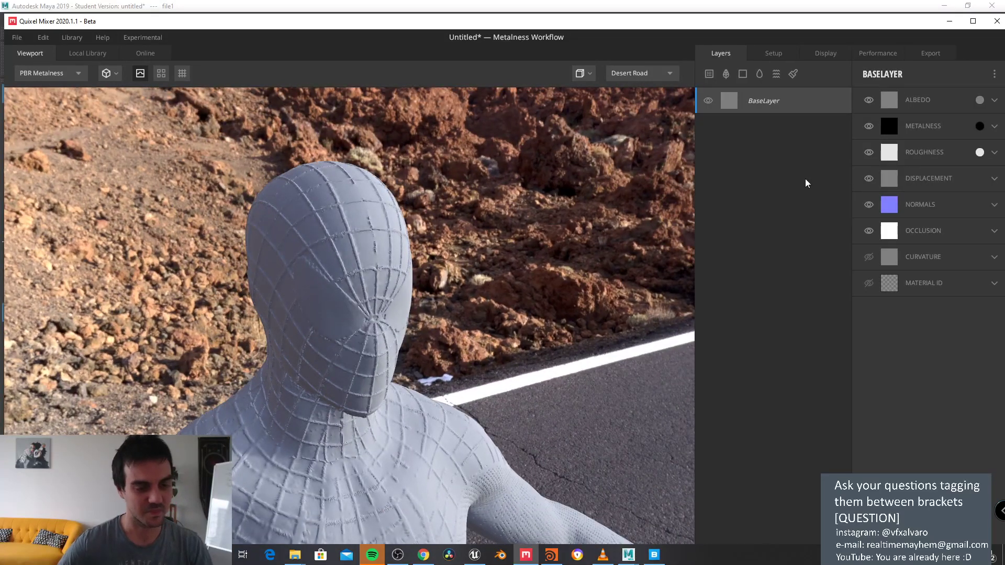
# Step: Start importing an assets folder from the library options and center the folder chooser
pyautogui.click(785, 54)
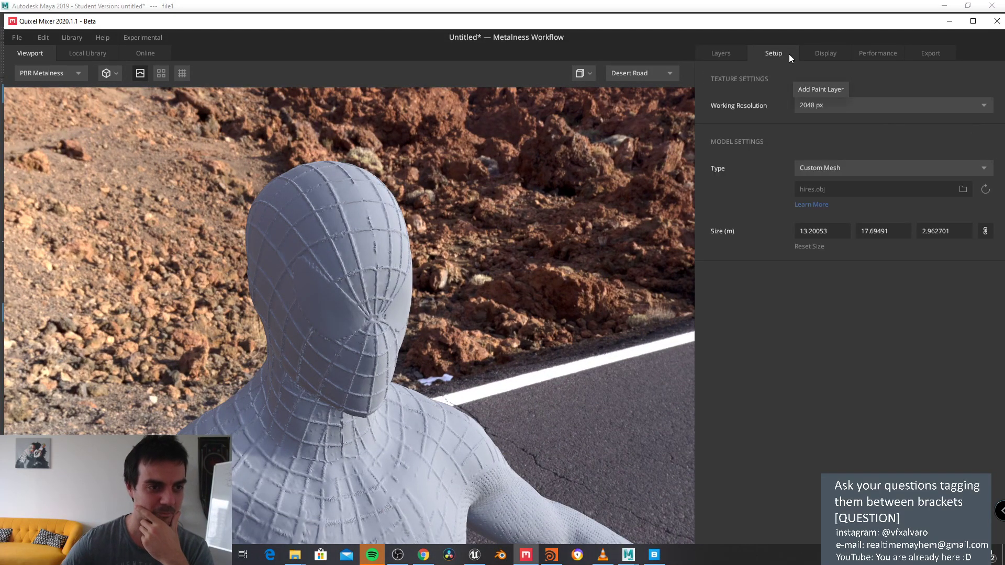
pyautogui.click(733, 54)
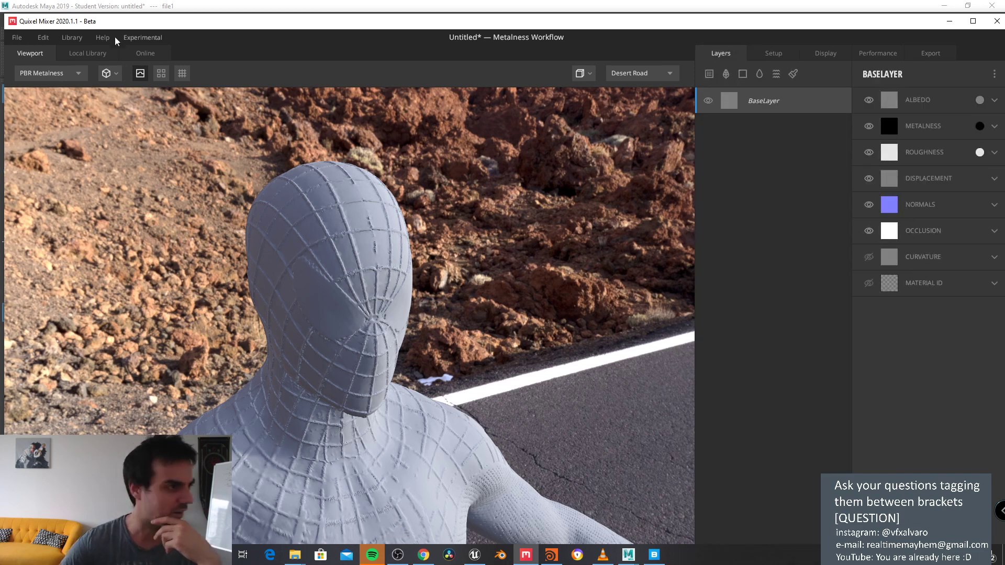
pyautogui.click(74, 37)
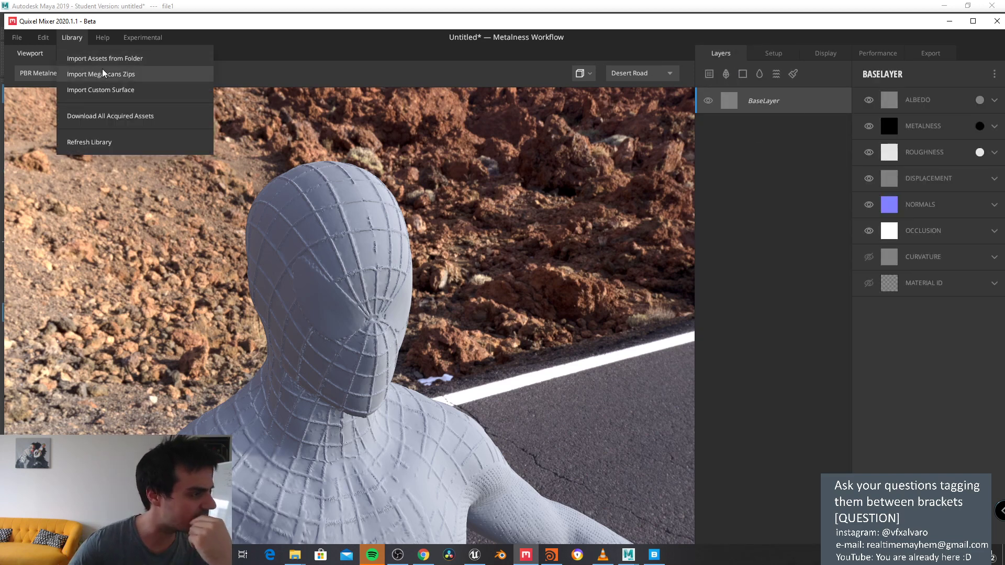
pyautogui.click(132, 59)
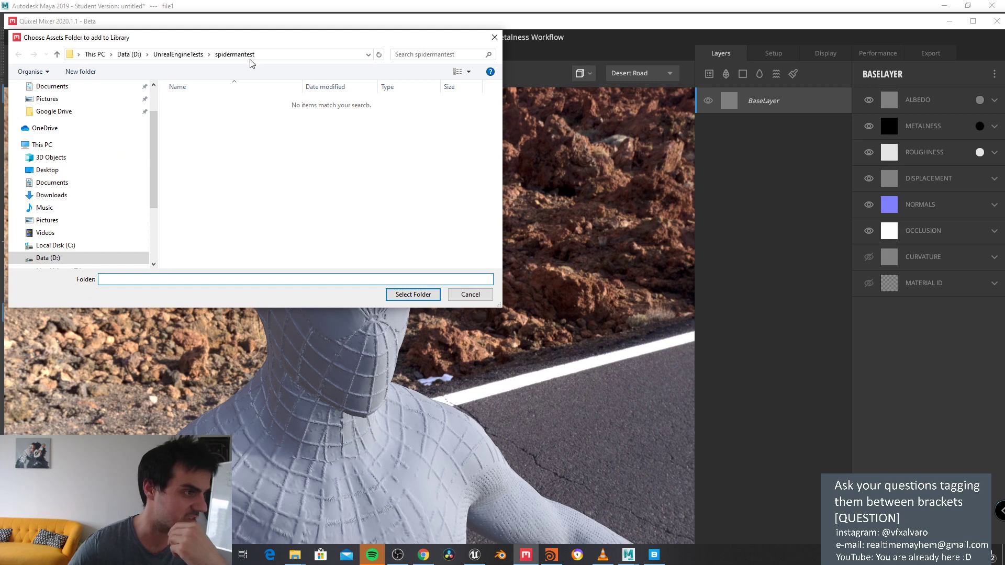
pyautogui.moveTo(248, 41); pyautogui.dragTo(586, 96)
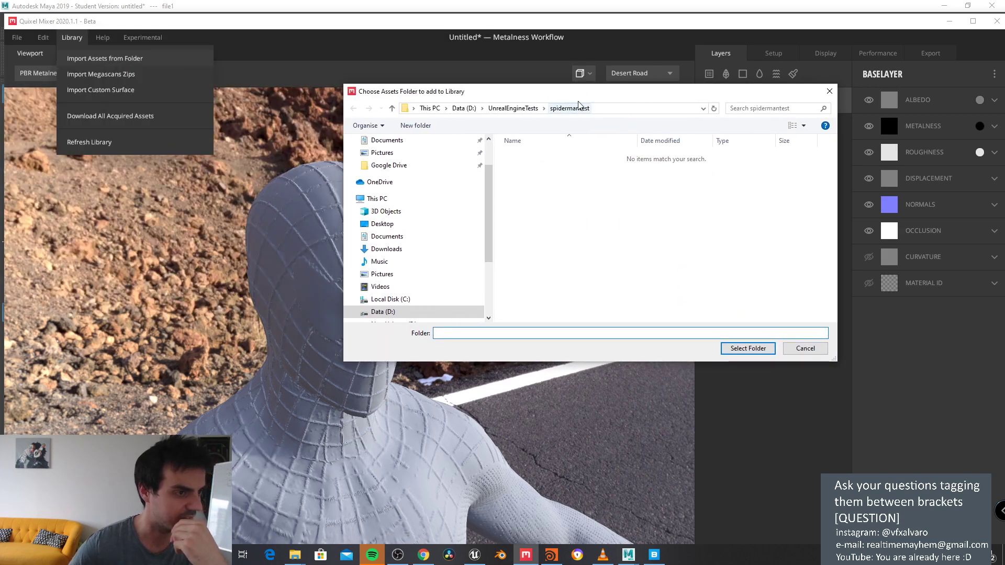
# Step: Browse from UnrealEngineTests into Assets > Marvel, checking its scenes, sourceimages and images folders
pyautogui.click(515, 108)
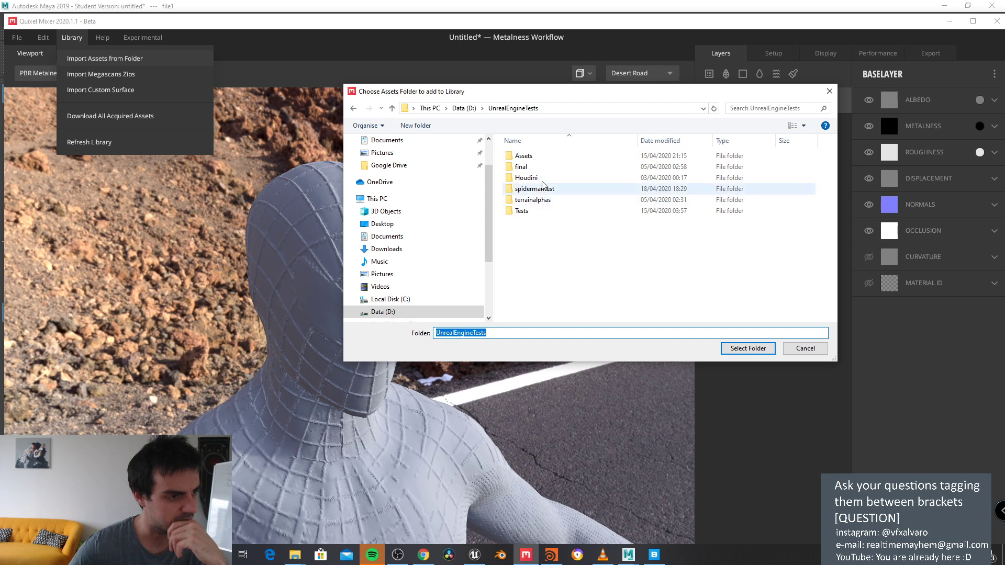
pyautogui.doubleClick(533, 157)
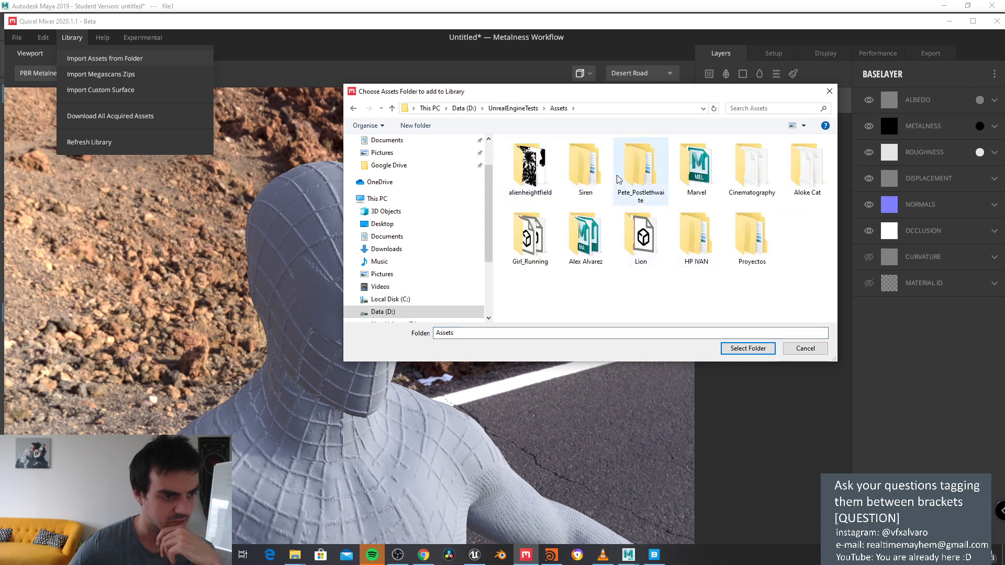
pyautogui.doubleClick(696, 167)
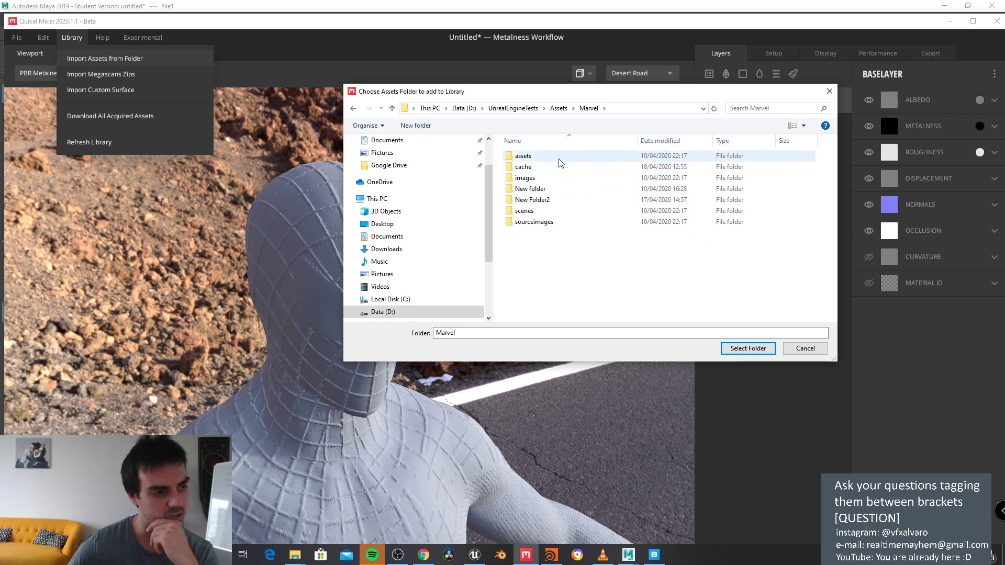
pyautogui.doubleClick(550, 212)
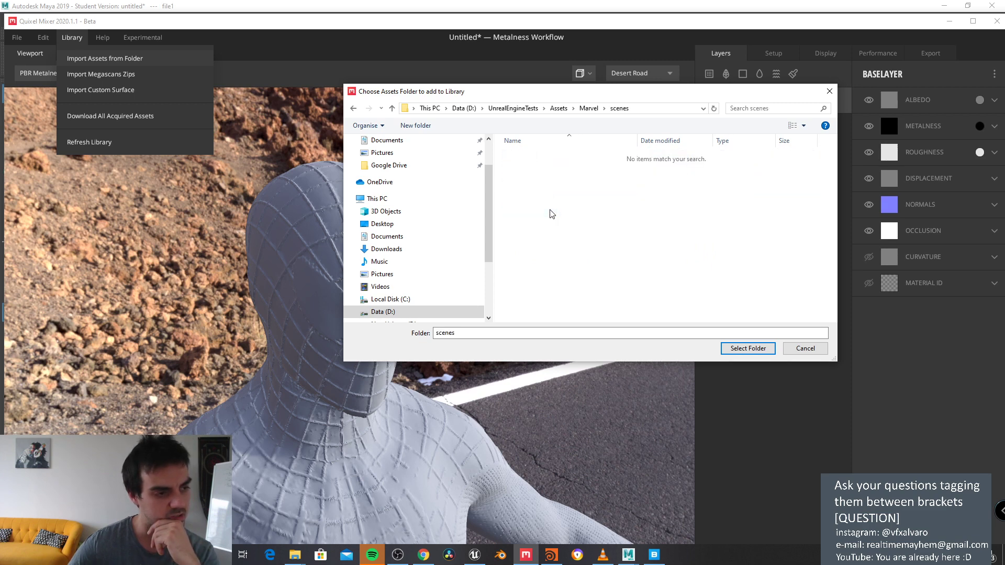
pyautogui.click(588, 108)
pyautogui.doubleClick(539, 223)
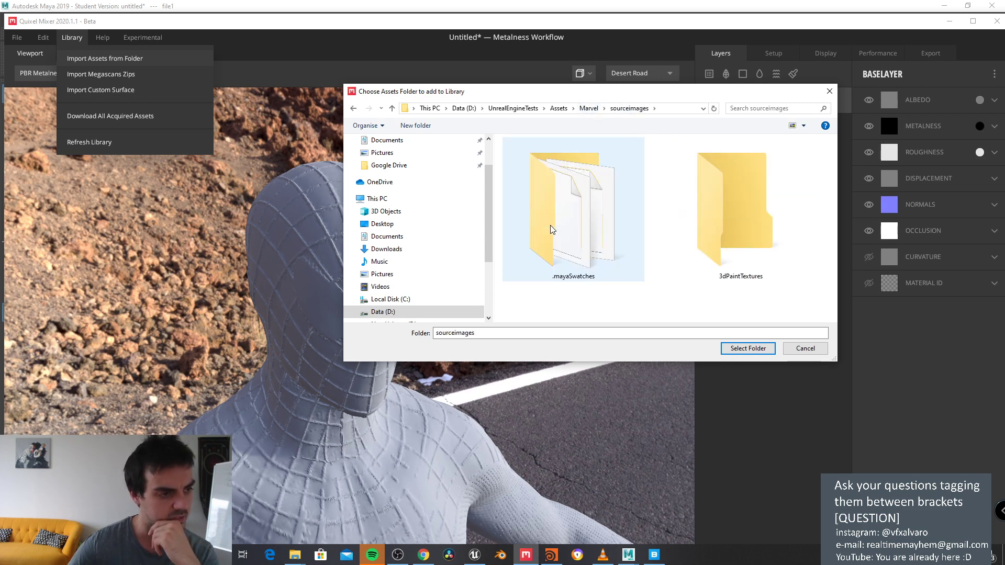
pyautogui.click(589, 108)
pyautogui.doubleClick(566, 180)
# Step: Return to Marvel, open sourceimages and show its path as editable text
pyautogui.scroll(-3, 680, 216)
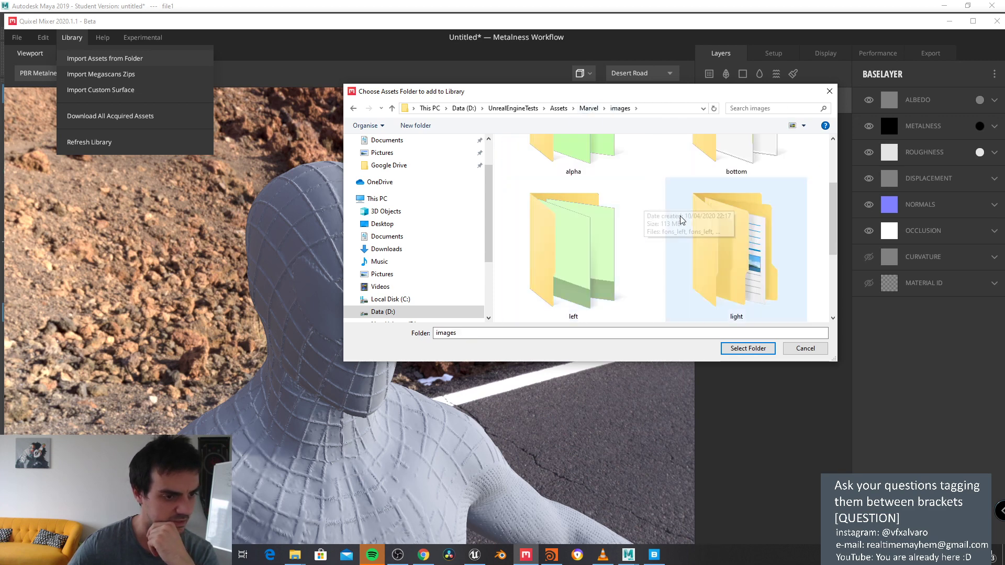
pyautogui.scroll(3, 773, 249)
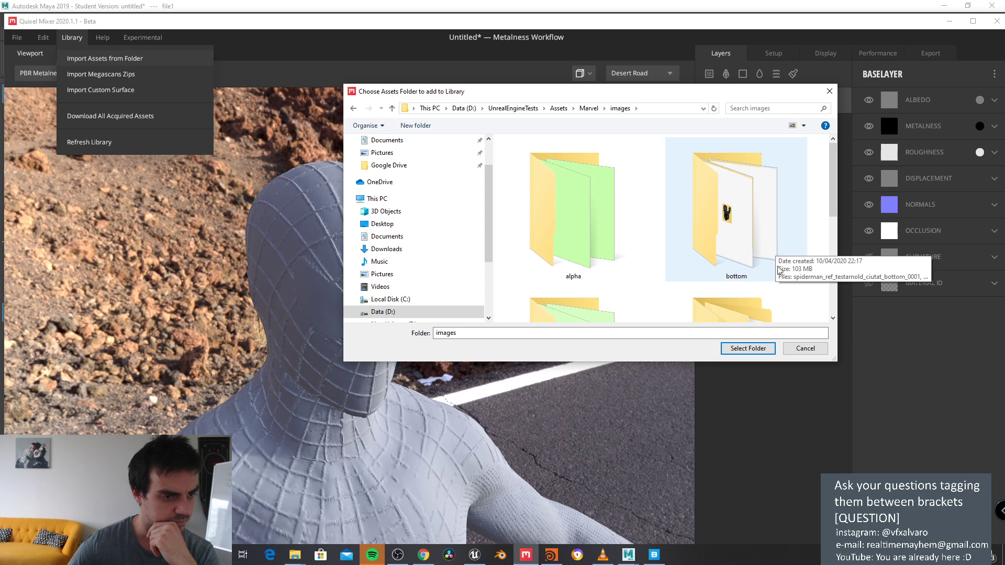
pyautogui.moveTo(837, 361); pyautogui.dragTo(925, 515)
pyautogui.scroll(-1, 789, 428)
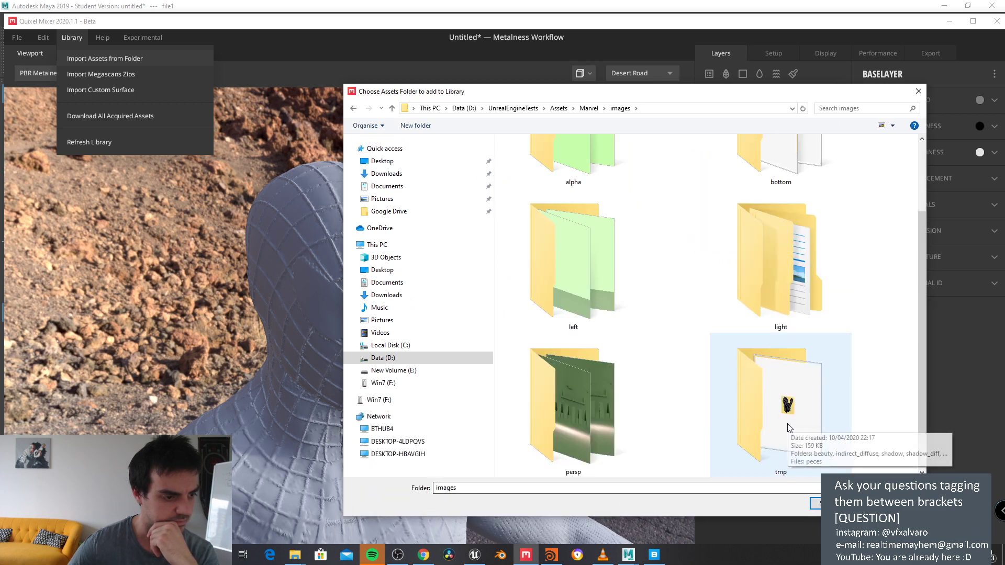
pyautogui.click(588, 108)
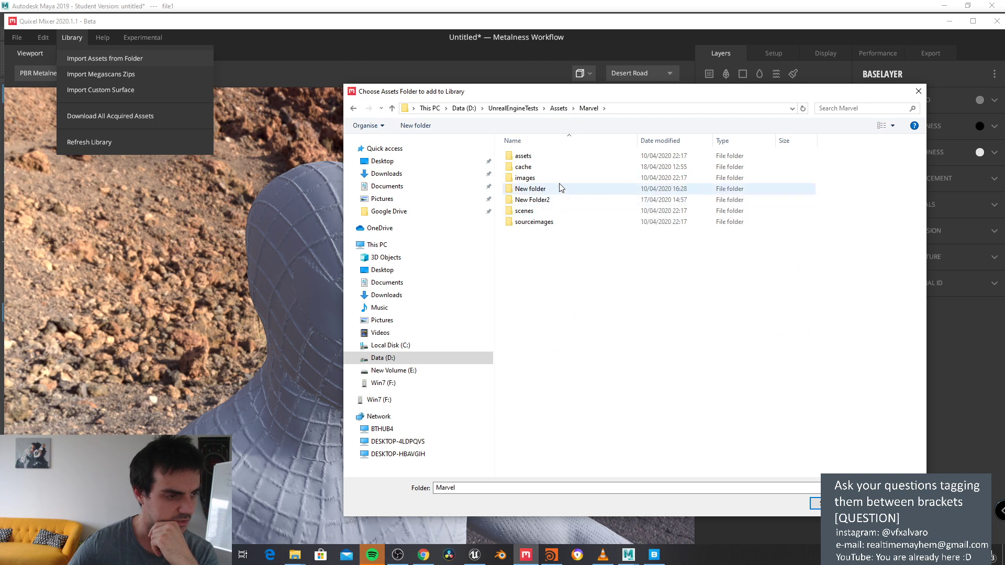
pyautogui.doubleClick(561, 212)
pyautogui.click(589, 109)
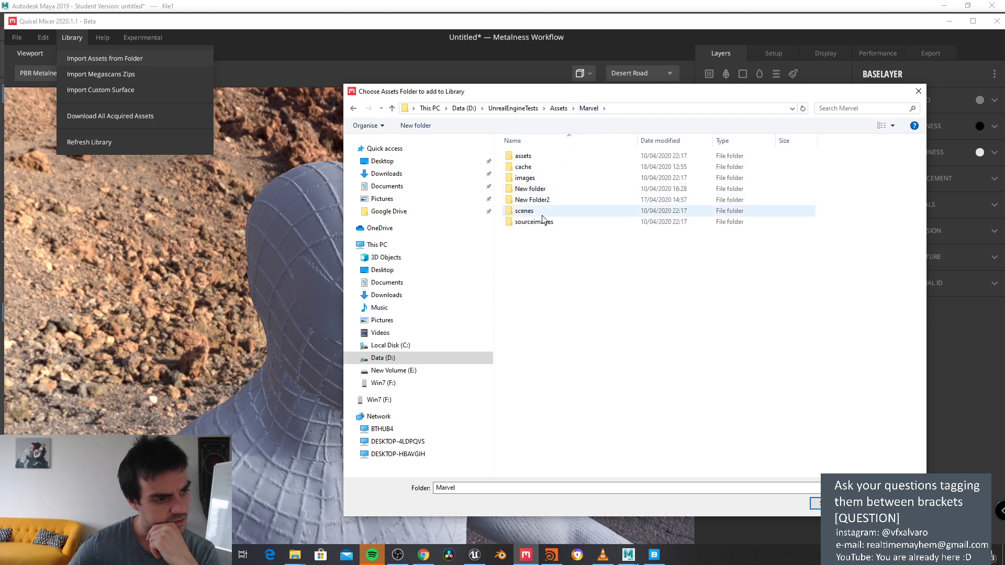
pyautogui.doubleClick(542, 217)
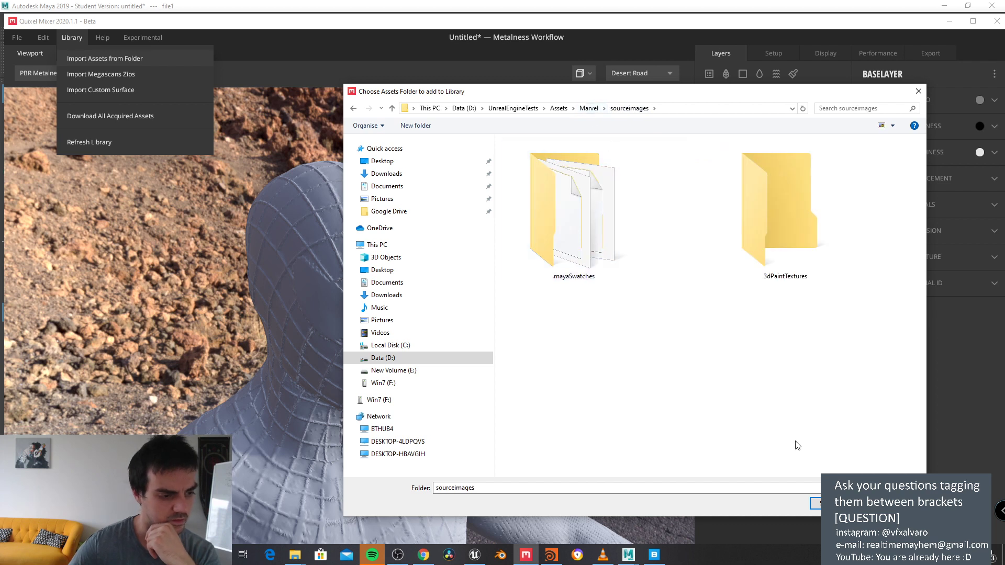
pyautogui.click(713, 109)
pyautogui.hotkey('ctrl', 'c')
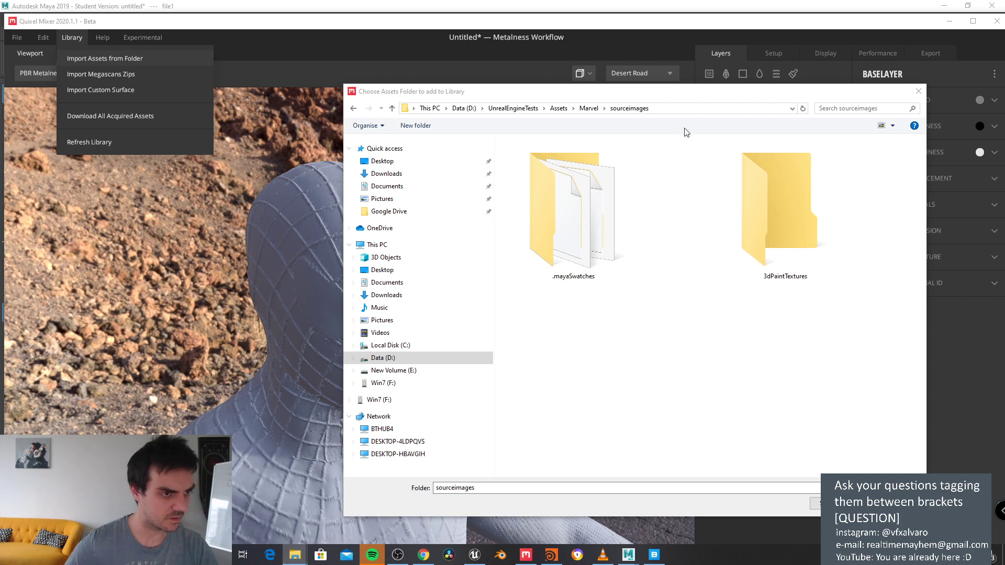
# Step: In File Explorer, go to the Marvel sourceimages folder and select its full path
pyautogui.hotkey('alt', 'Tab')
pyautogui.click(520, 113)
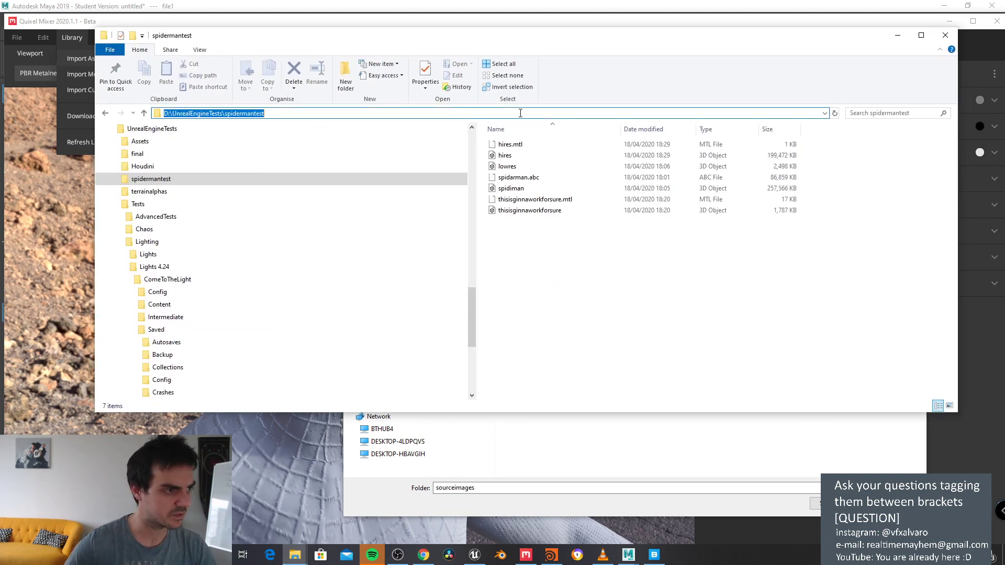
pyautogui.hotkey('ctrl', 'v')
pyautogui.press('Return')
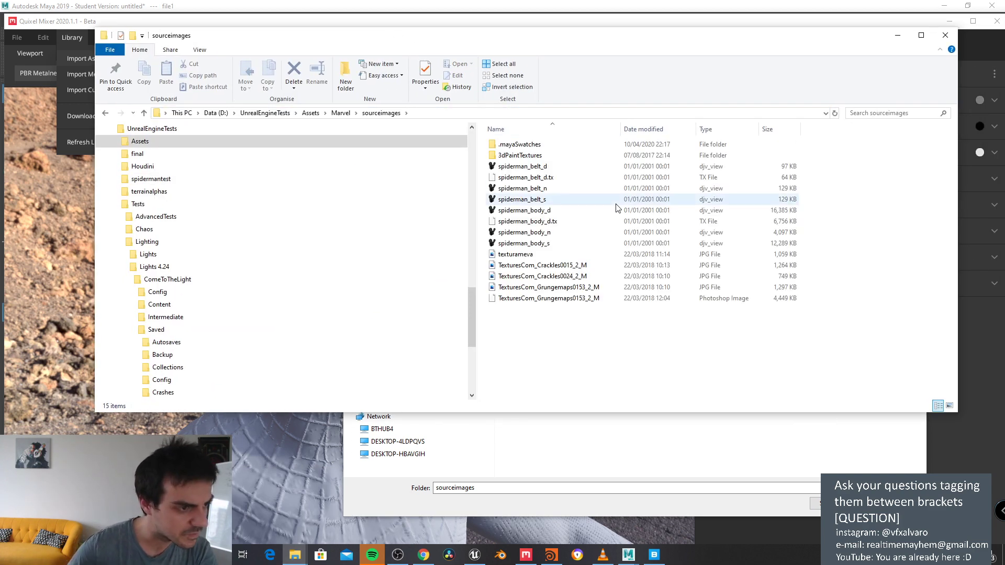
pyautogui.click(436, 113)
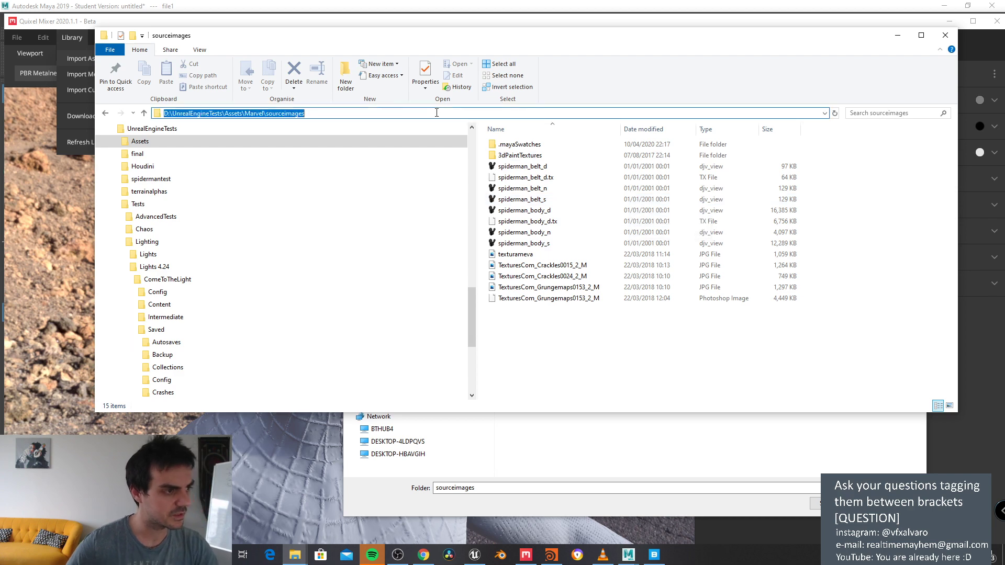
# Step: Set sourceimages as Mixer's library folder, then browse the Local Library and online assets
pyautogui.hotkey('alt', 'Tab')
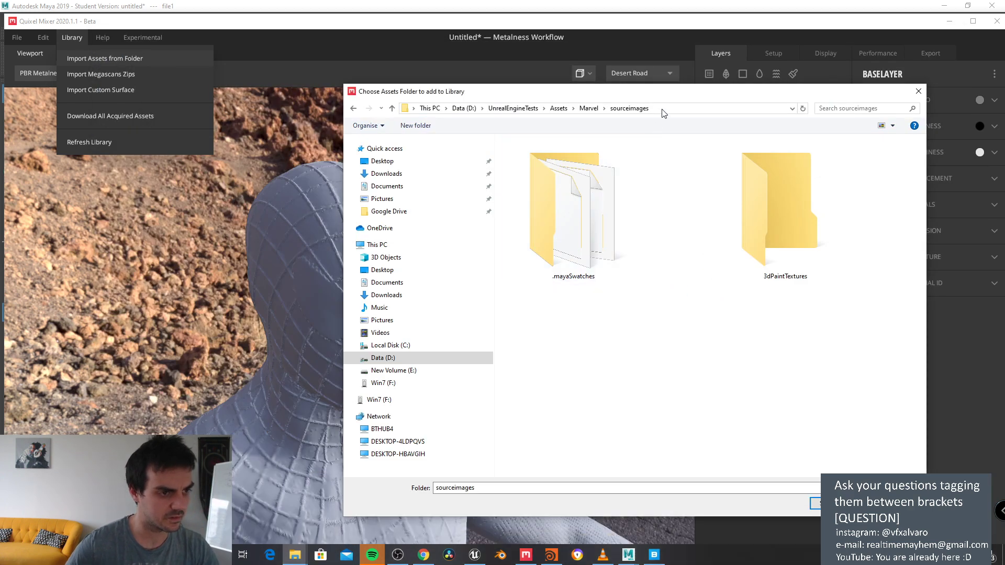
pyautogui.click(662, 108)
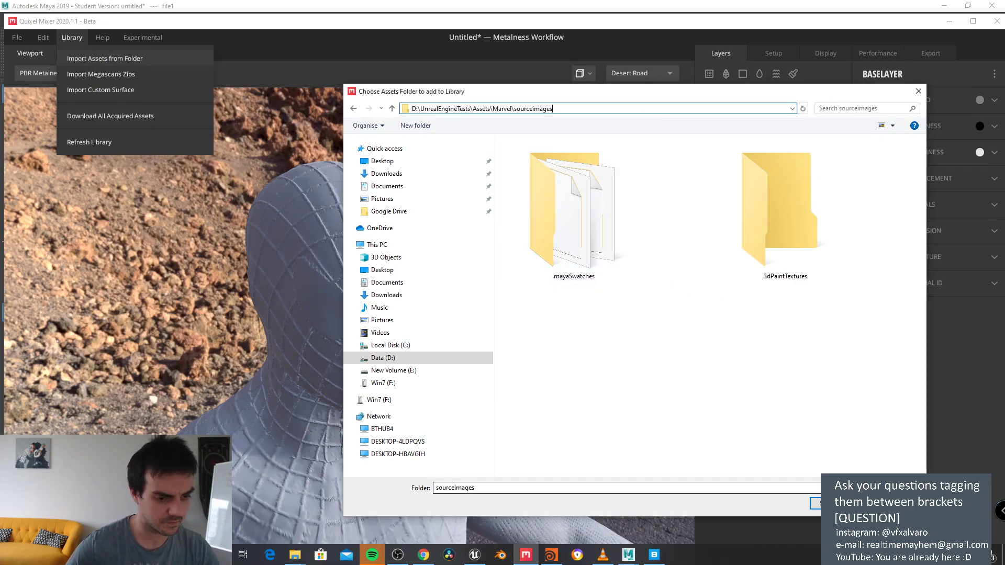
pyautogui.click(816, 503)
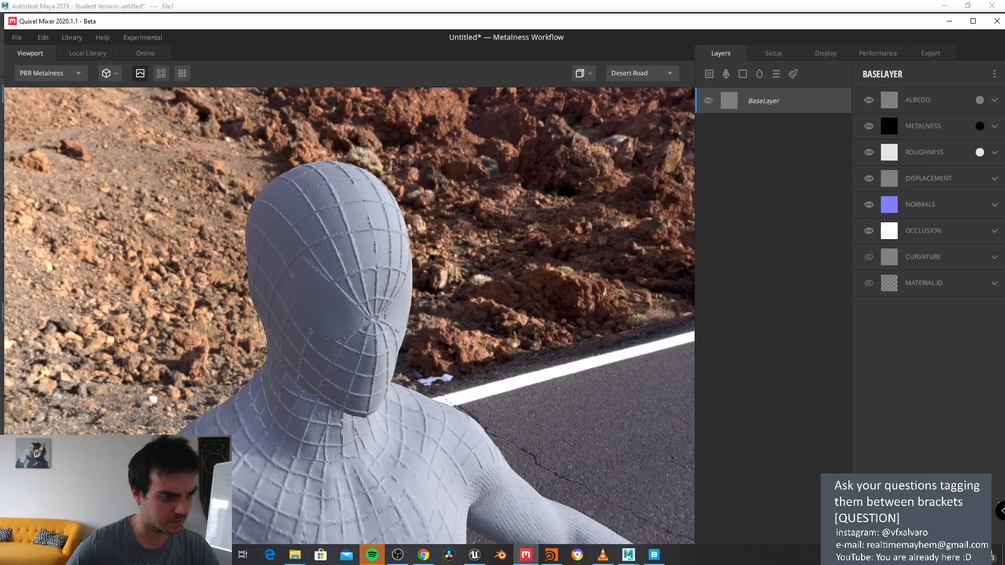
pyautogui.click(95, 53)
pyautogui.scroll(-1, 71, 201)
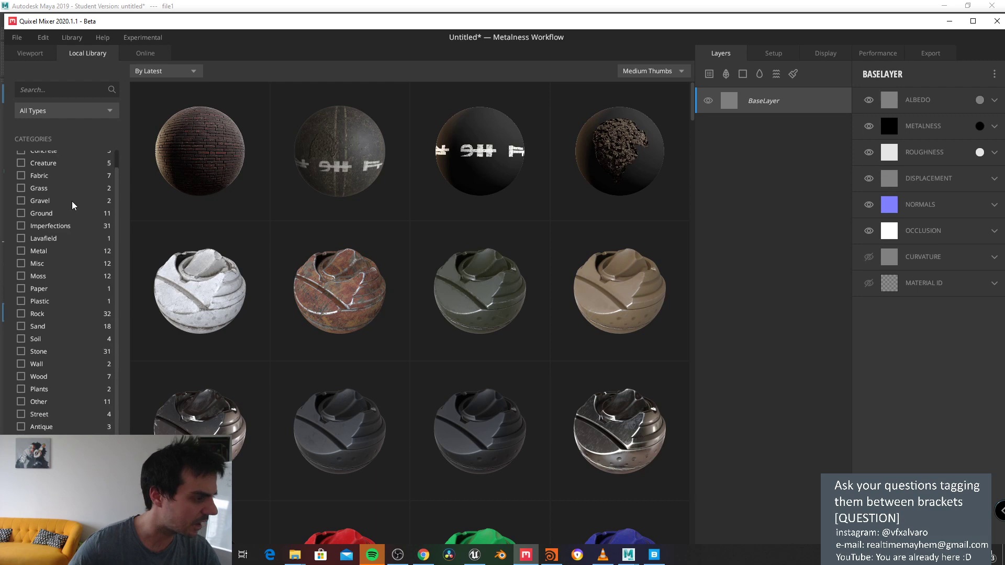
pyautogui.click(141, 49)
# Step: Add a new Solid layer above BaseLayer and open its options
pyautogui.click(88, 51)
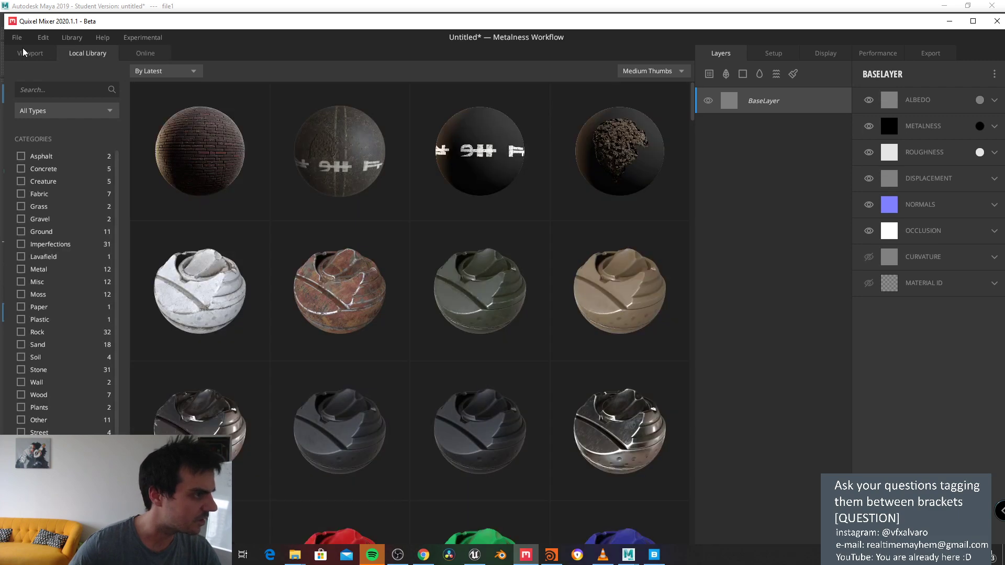
pyautogui.click(24, 52)
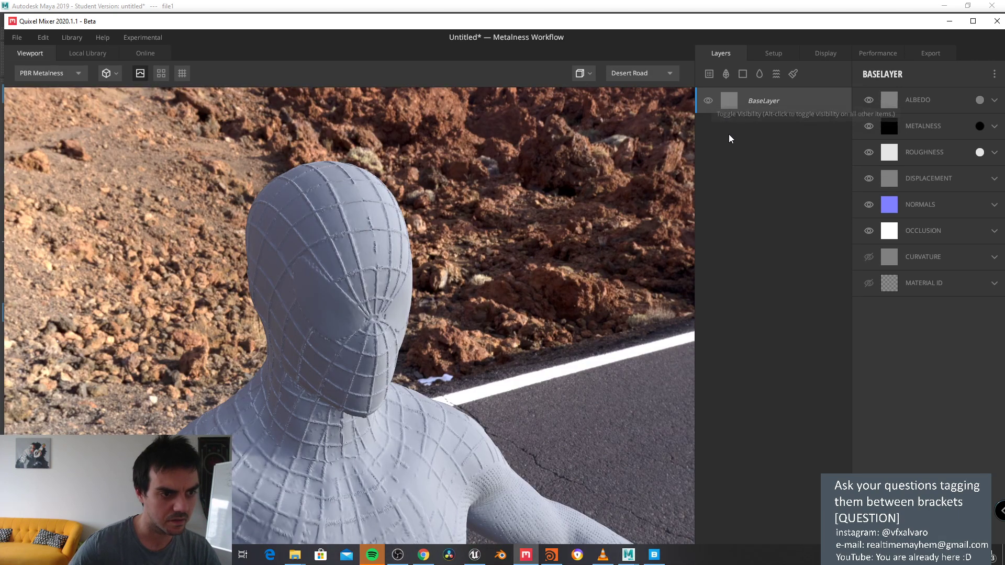
pyautogui.click(742, 74)
pyautogui.rightClick(752, 101)
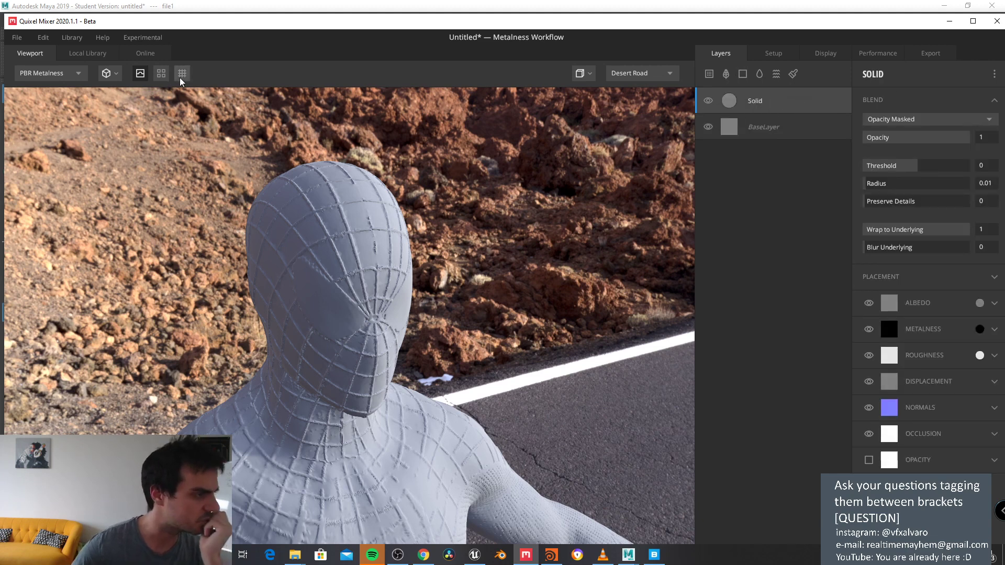
# Step: Filter the Local Library by Displacement, Imperfection, 3D and Surface asset types
pyautogui.click(88, 53)
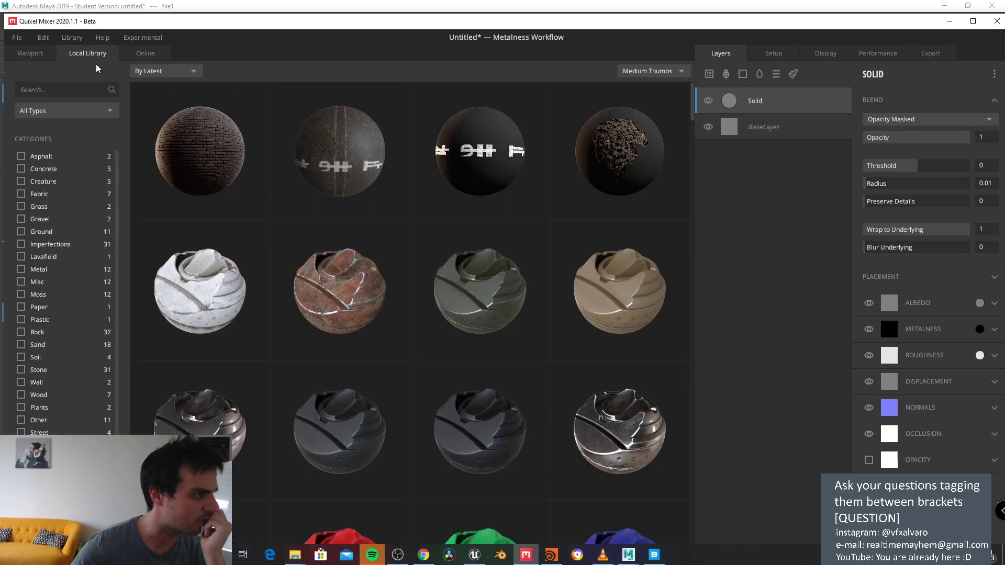
pyautogui.click(70, 113)
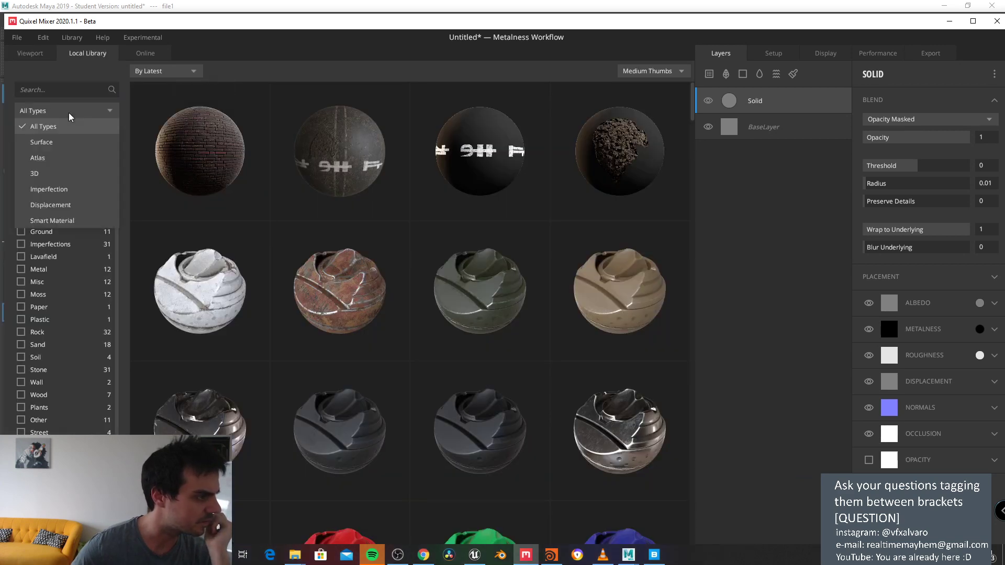
pyautogui.click(63, 205)
pyautogui.click(57, 119)
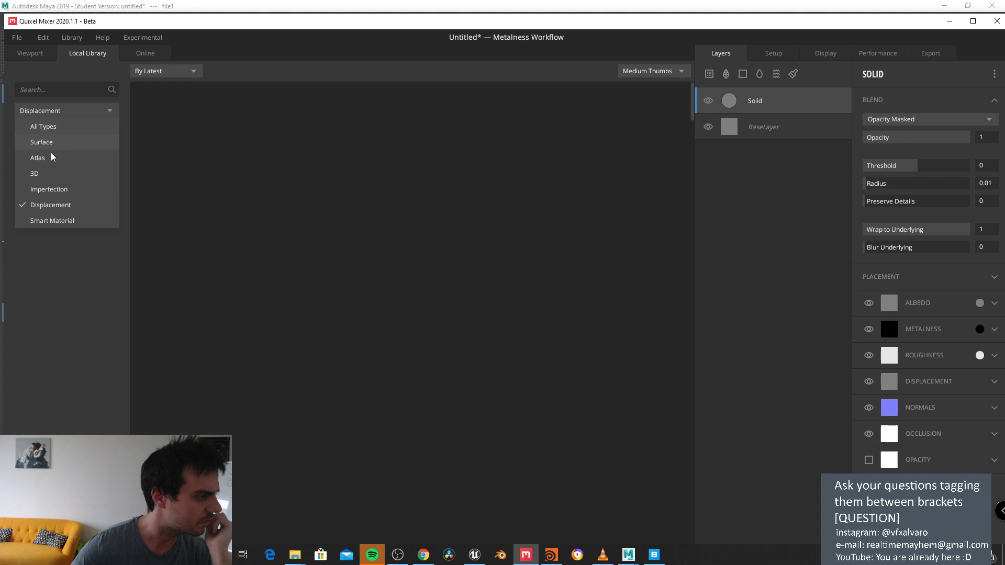
pyautogui.click(55, 189)
pyautogui.click(55, 114)
pyautogui.click(38, 169)
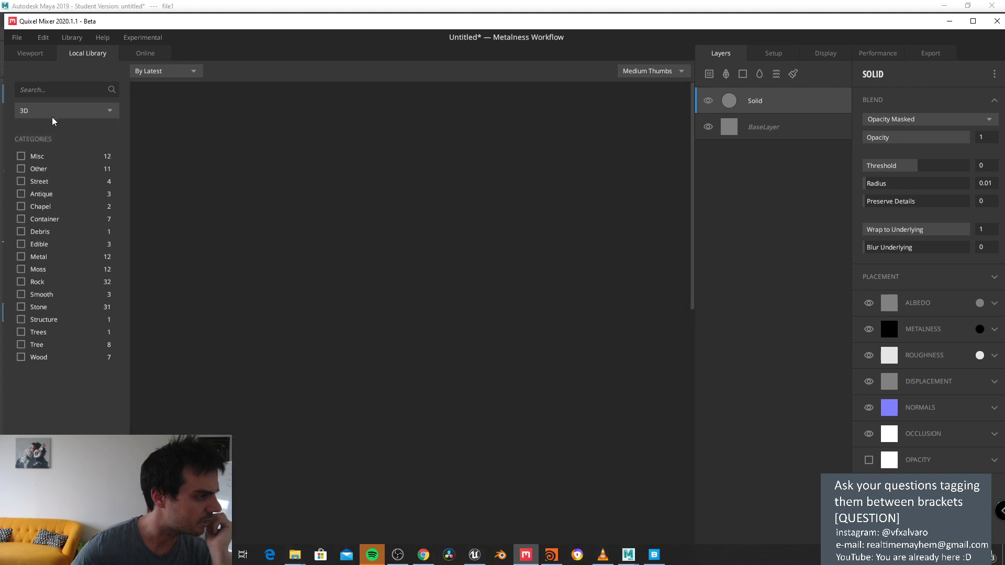
pyautogui.click(22, 157)
pyautogui.click(22, 157)
pyautogui.click(43, 112)
pyautogui.click(42, 137)
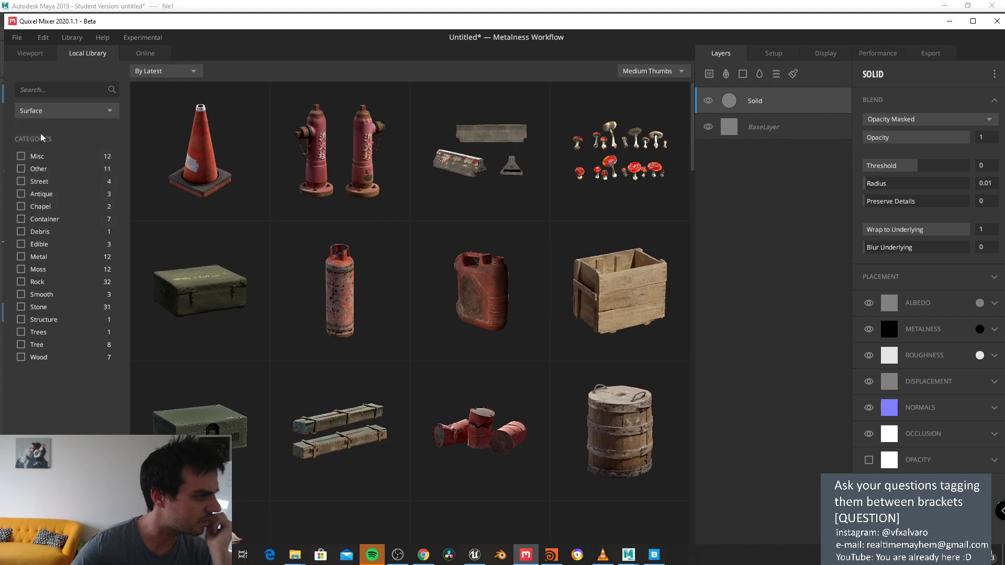
pyautogui.scroll(-10, 529, 306)
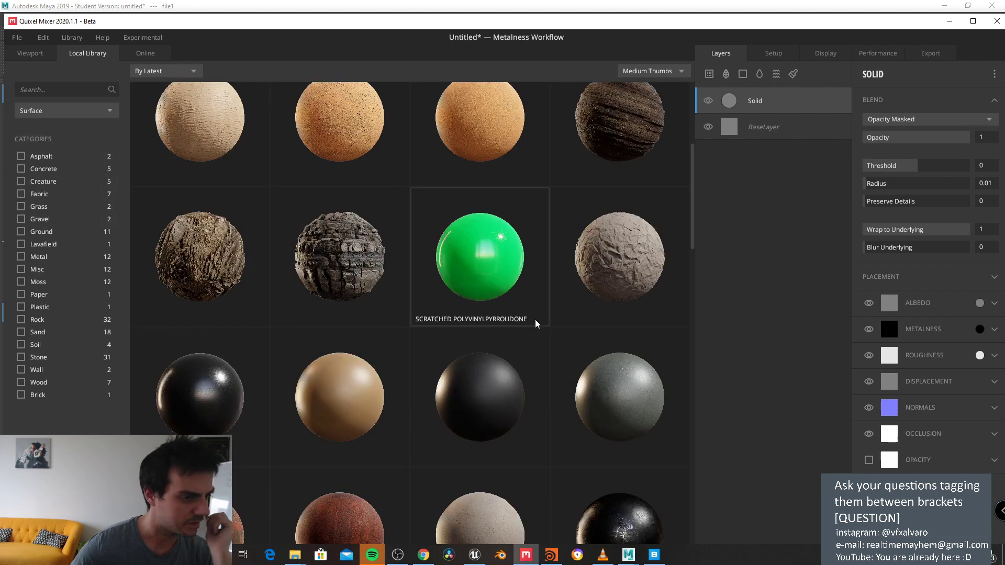
# Step: Show only Smart Materials and add the blue Anodized Aluminium one as a layer
pyautogui.click(60, 111)
pyautogui.click(63, 217)
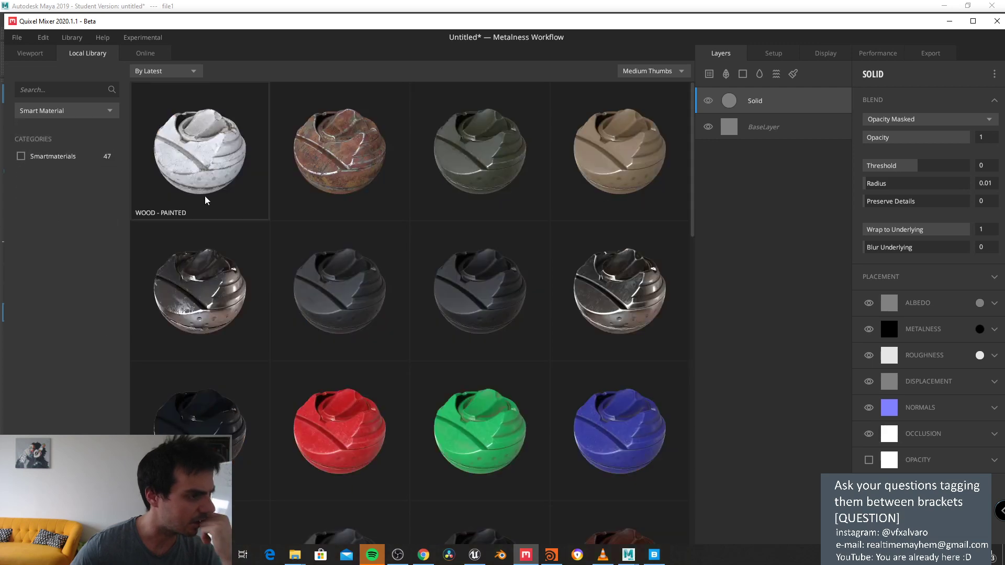
pyautogui.scroll(-5, 486, 293)
pyautogui.scroll(-6, 491, 306)
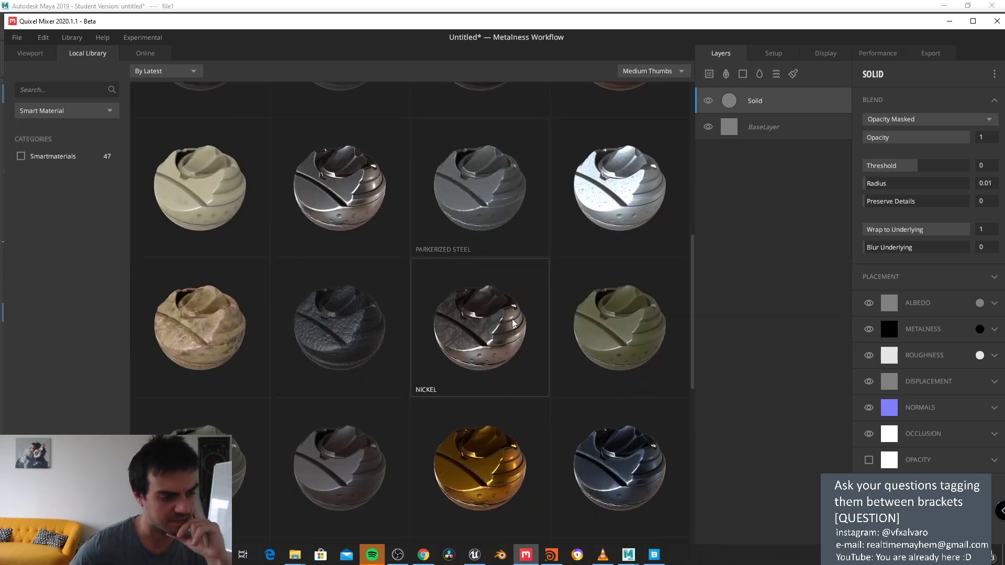
pyautogui.scroll(5, 601, 340)
pyautogui.moveTo(691, 312); pyautogui.dragTo(692, 483)
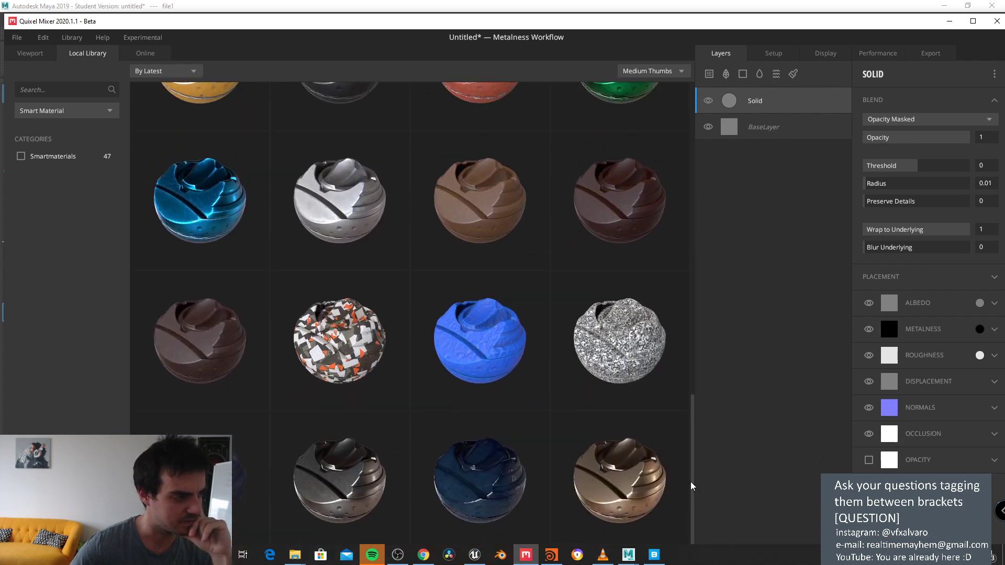
pyautogui.click(240, 167)
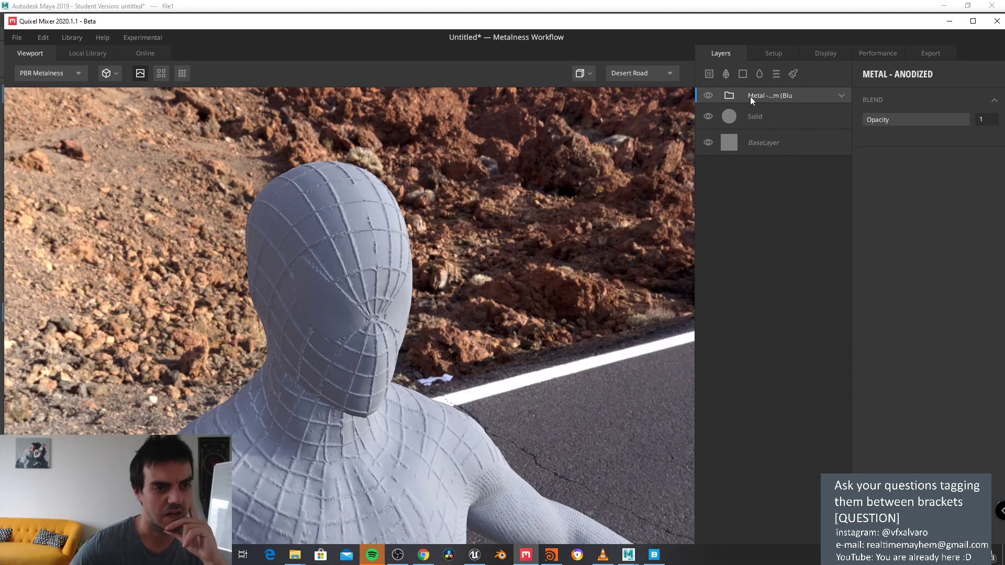
# Step: Let the blue anodized metal finish rendering, then zoom in on the torso and head
pyautogui.click(759, 69)
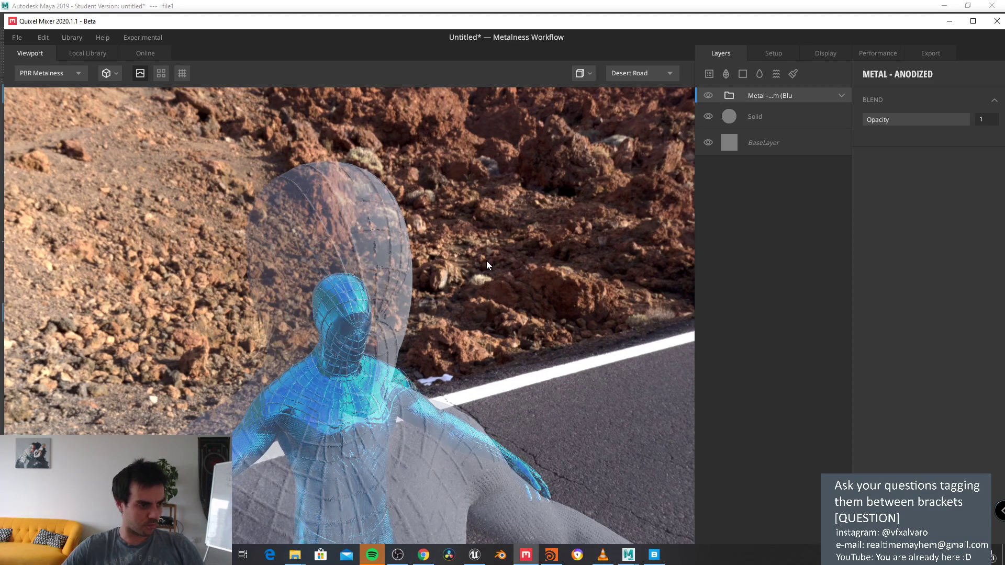
pyautogui.scroll(3, 495, 250)
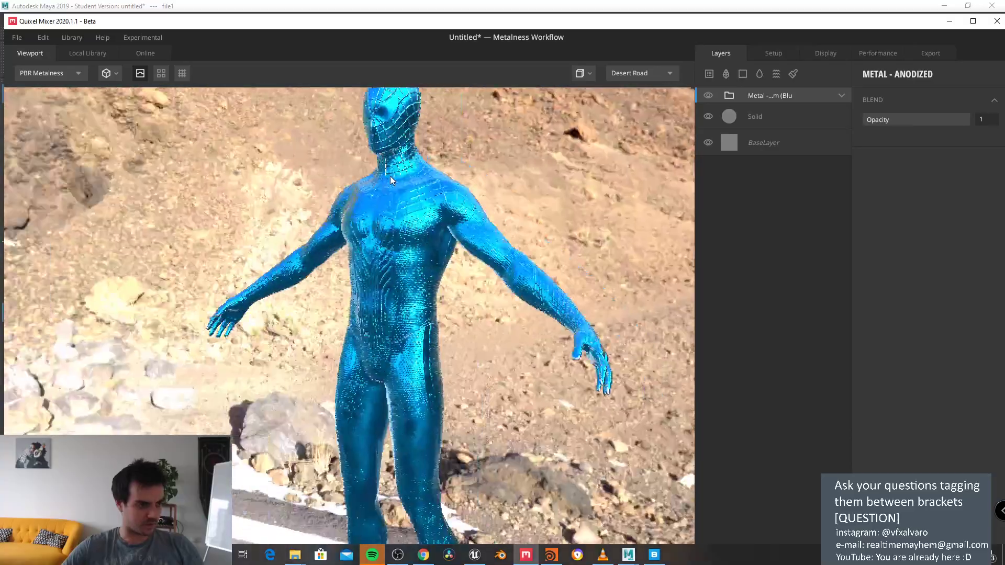
pyautogui.scroll(5, 412, 213)
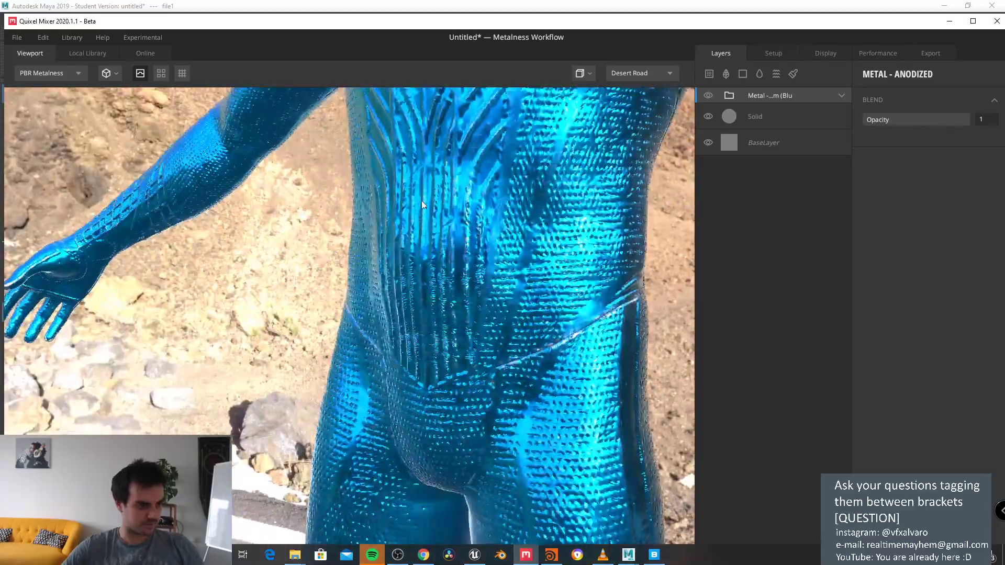
pyautogui.moveTo(421, 205); pyautogui.dragTo(148, 247, button='middle')
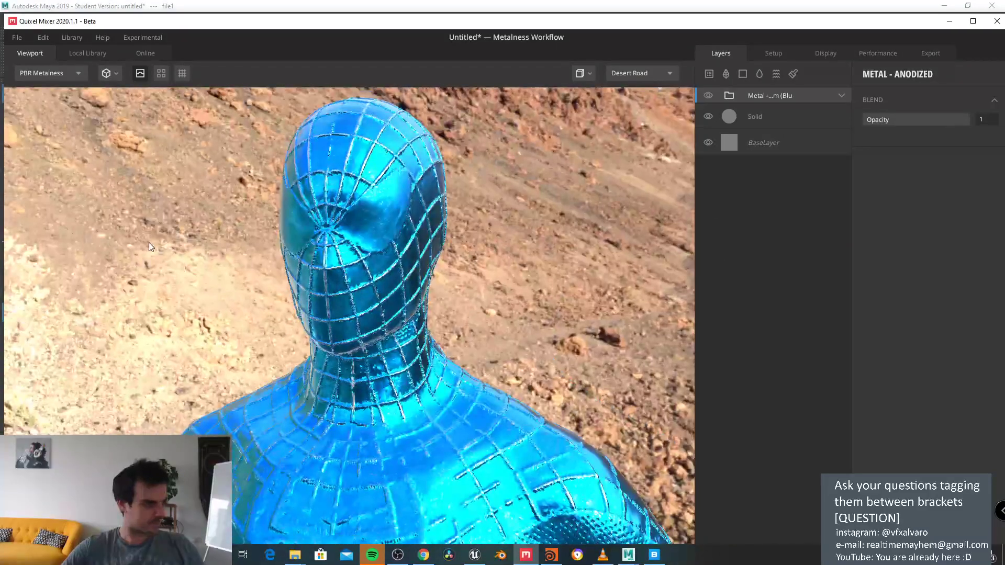
# Step: Scroll through the Smart Material grid and check the blue model in the 3D view
pyautogui.click(78, 53)
pyautogui.scroll(-2, 400, 284)
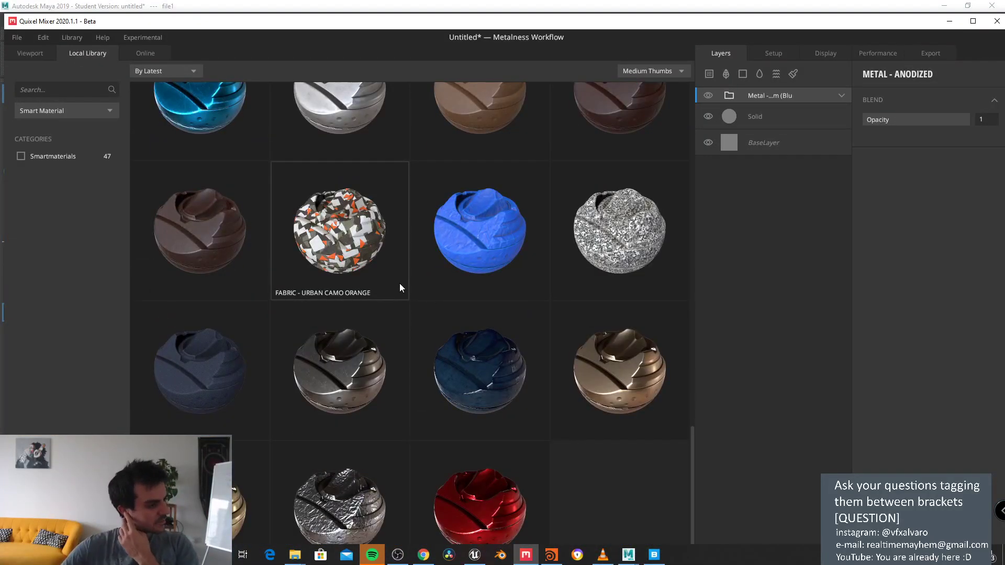
pyautogui.scroll(4, 404, 328)
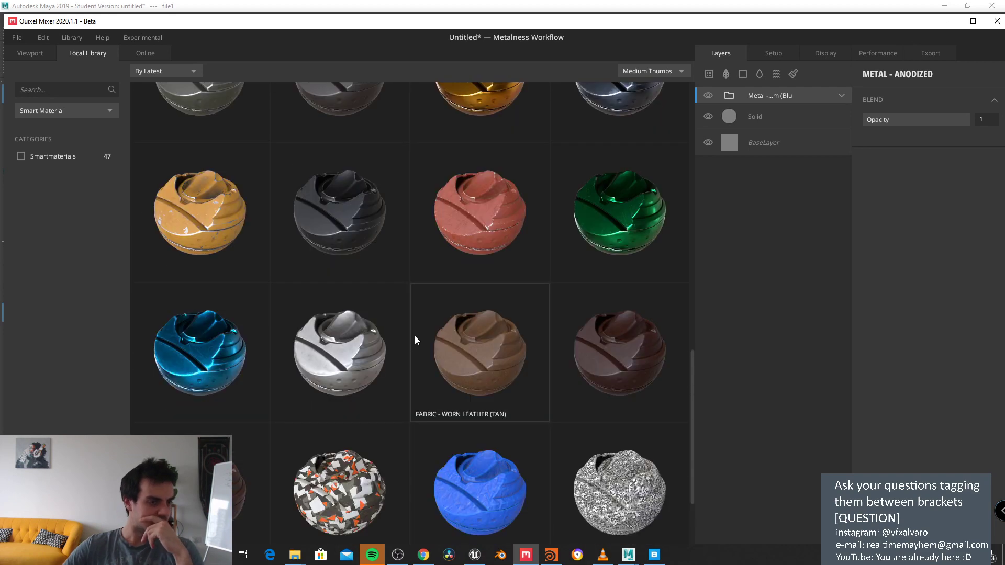
pyautogui.scroll(3, 347, 240)
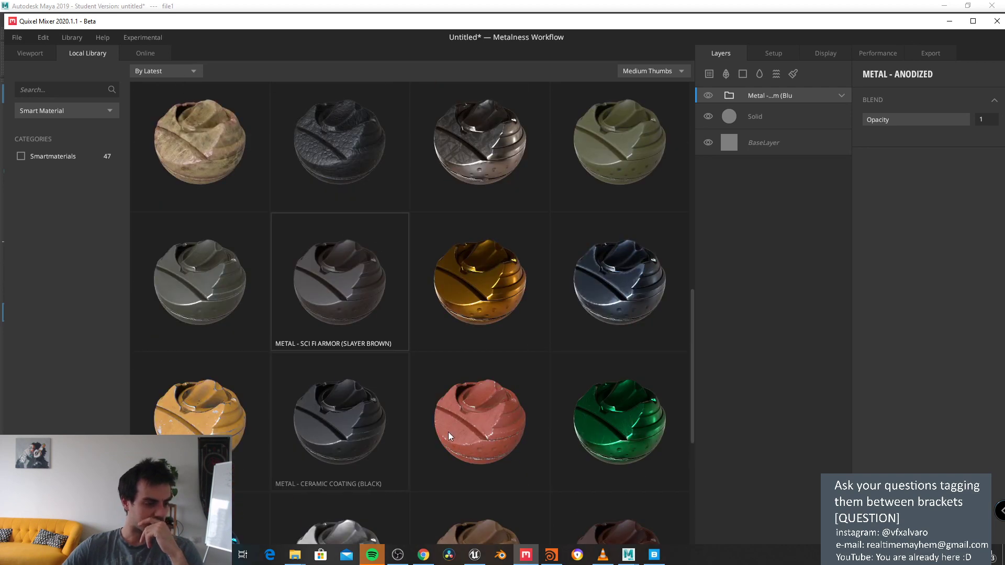
pyautogui.scroll(3, 471, 408)
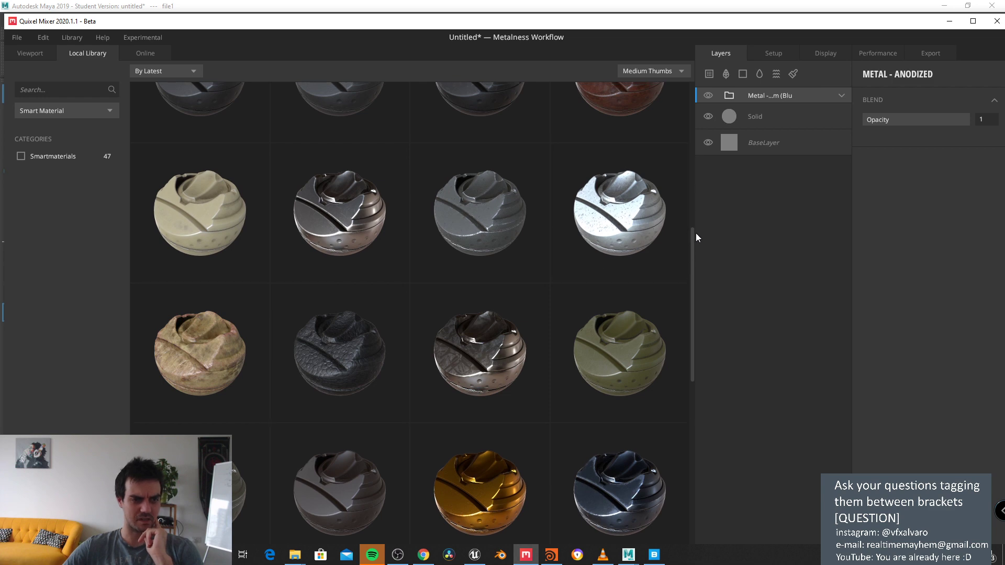
pyautogui.scroll(1, 696, 233)
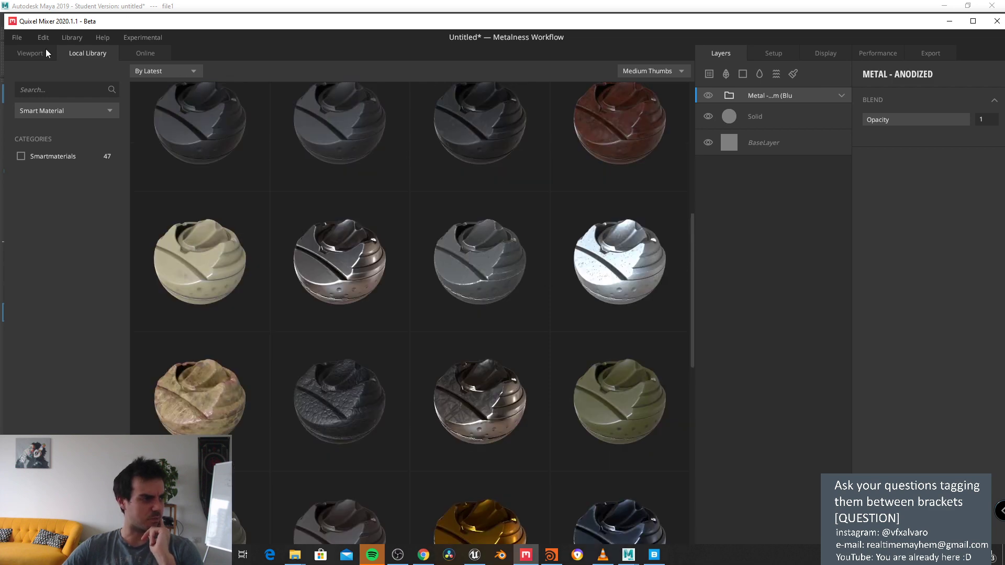
pyautogui.click(30, 54)
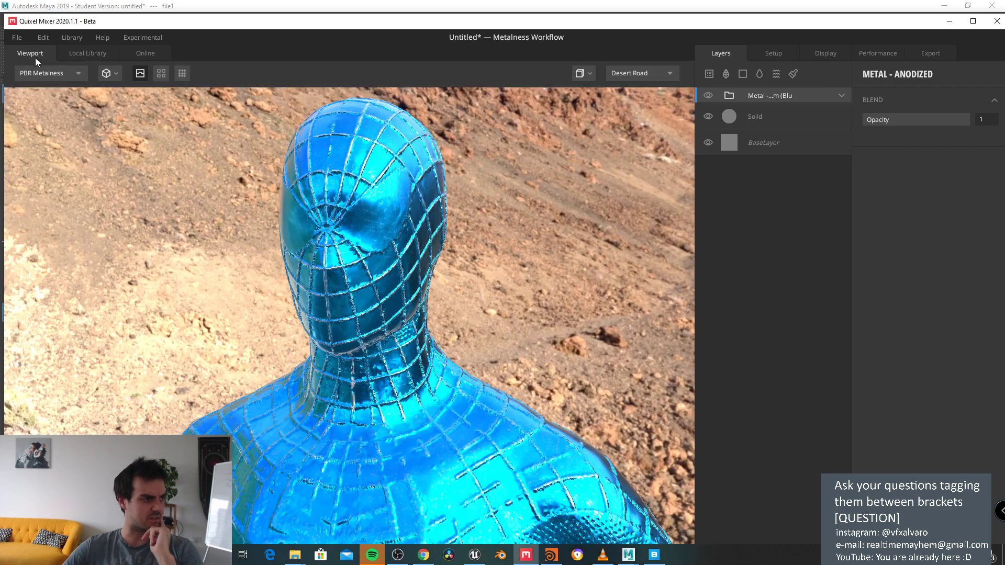
# Step: Add the Metal - Blistered Paint Red smart material as a new layer
pyautogui.click(78, 56)
pyautogui.scroll(-1, 615, 377)
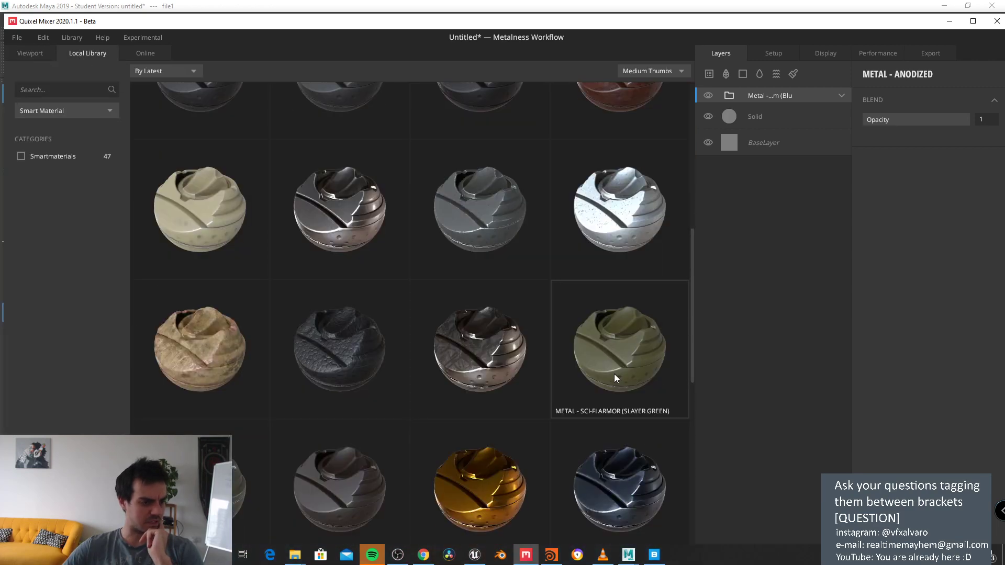
pyautogui.scroll(-4, 690, 352)
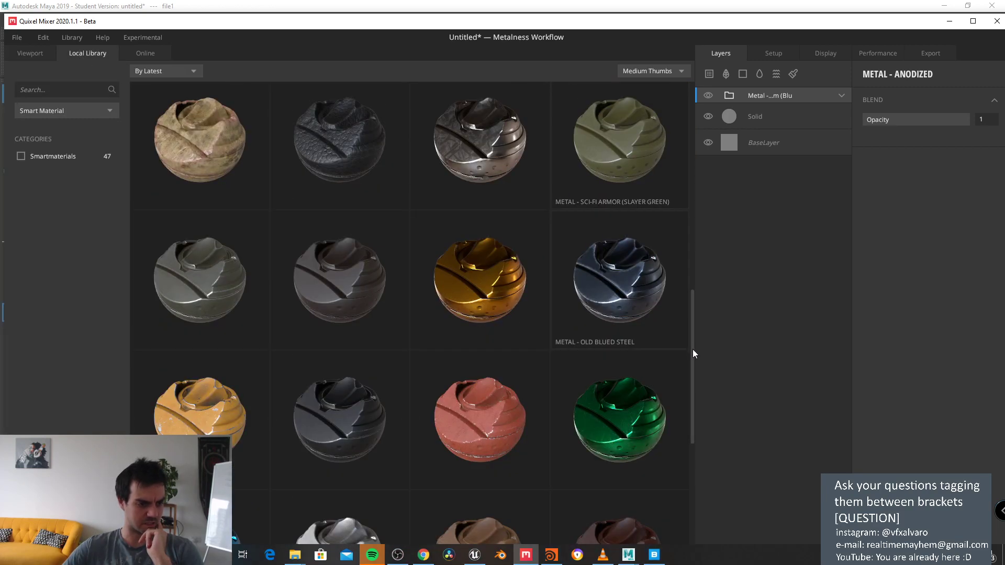
pyautogui.click(476, 394)
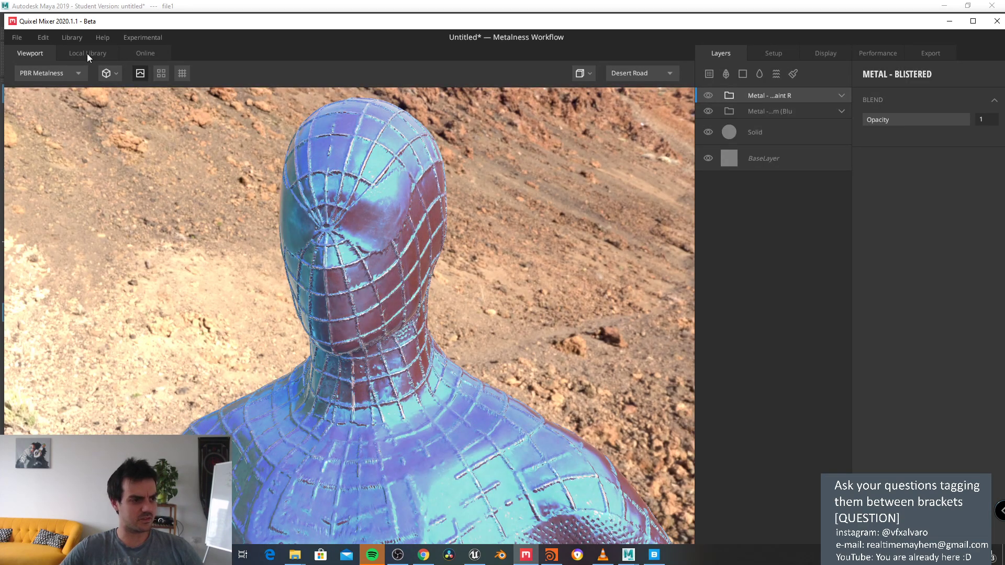
# Step: Apply a second Metal - Blistered Paint Red layer and orbit out to view the red suit
pyautogui.click(87, 54)
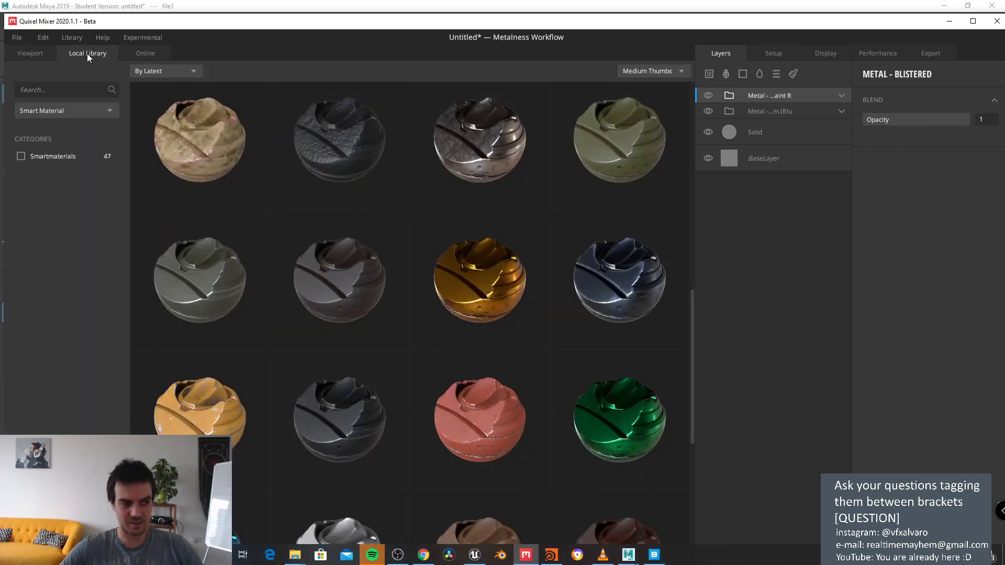
pyautogui.click(460, 391)
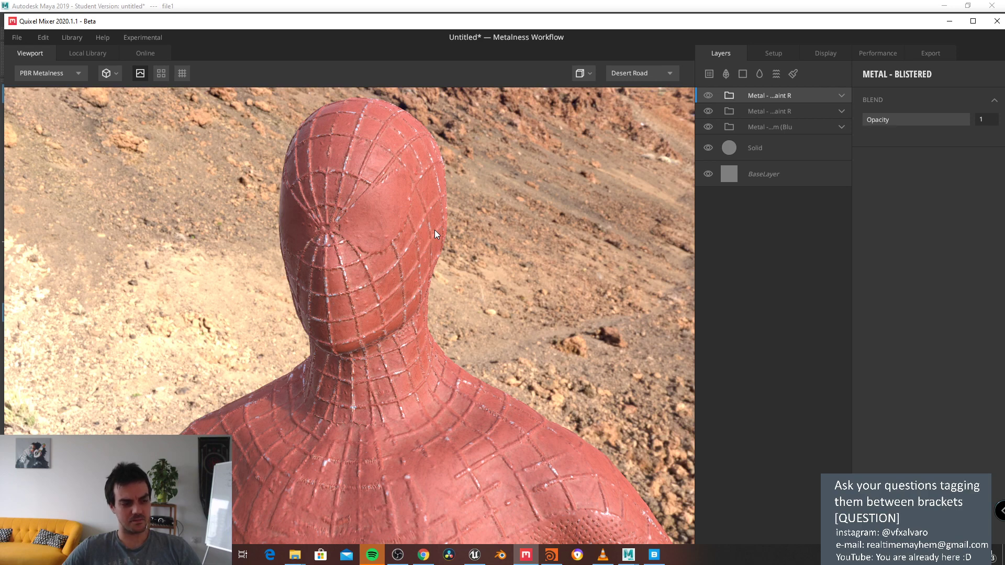
pyautogui.keyDown('alt'); pyautogui.moveTo(412, 242); pyautogui.dragTo(464, 345); pyautogui.keyUp('alt')
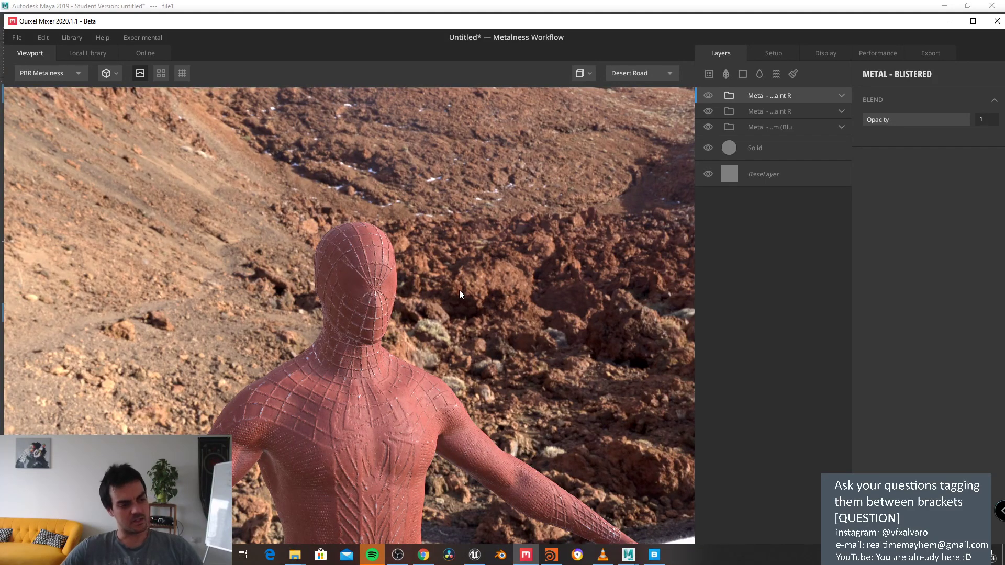
pyautogui.scroll(10, 460, 290)
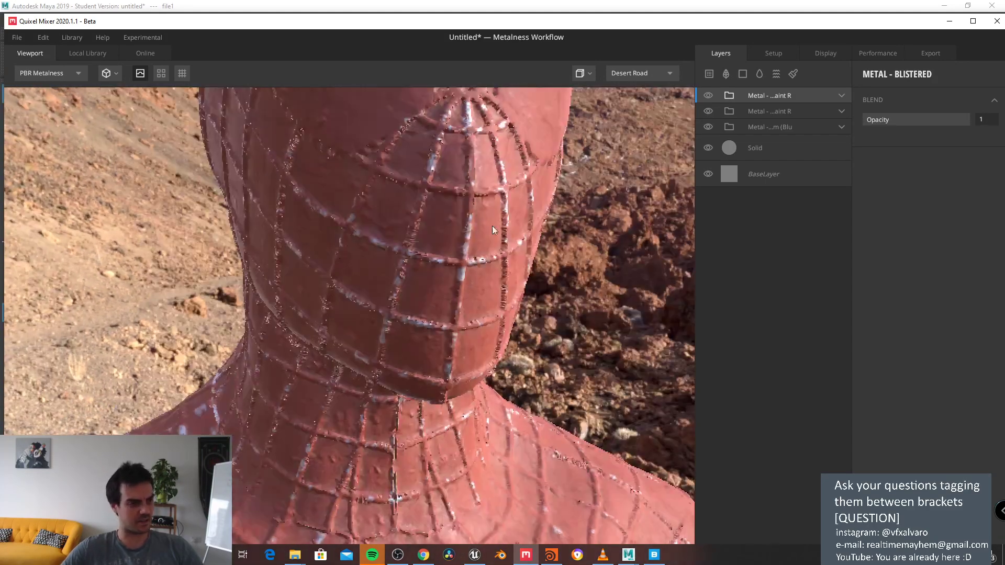
# Step: Keep the Desert Road environment, switch to Albedo view, and rotate to the head and shoulders
pyautogui.click(646, 74)
pyautogui.click(39, 74)
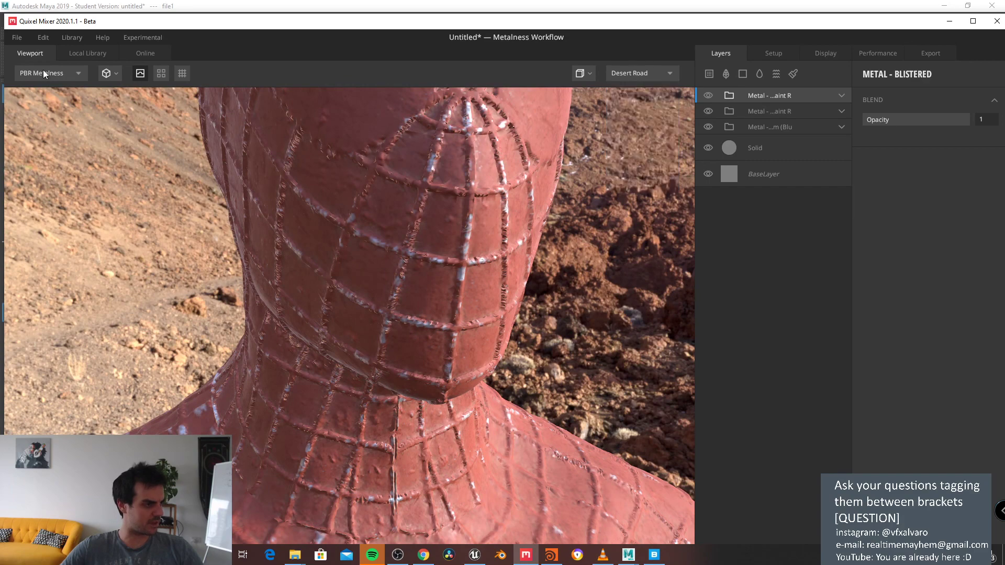
pyautogui.click(46, 107)
pyautogui.scroll(5, 319, 234)
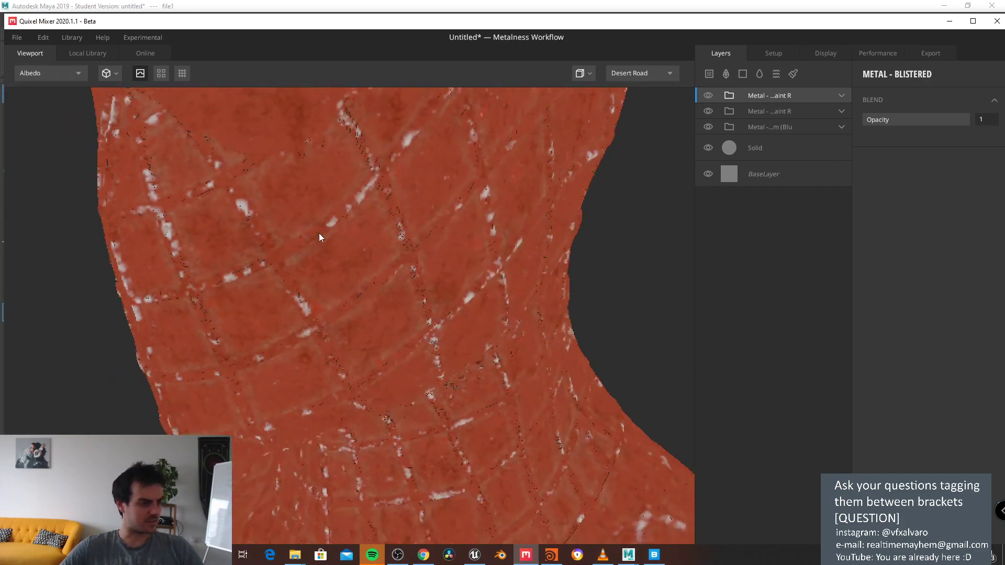
pyautogui.scroll(-5, 319, 234)
pyautogui.moveTo(298, 226); pyautogui.dragTo(352, 231)
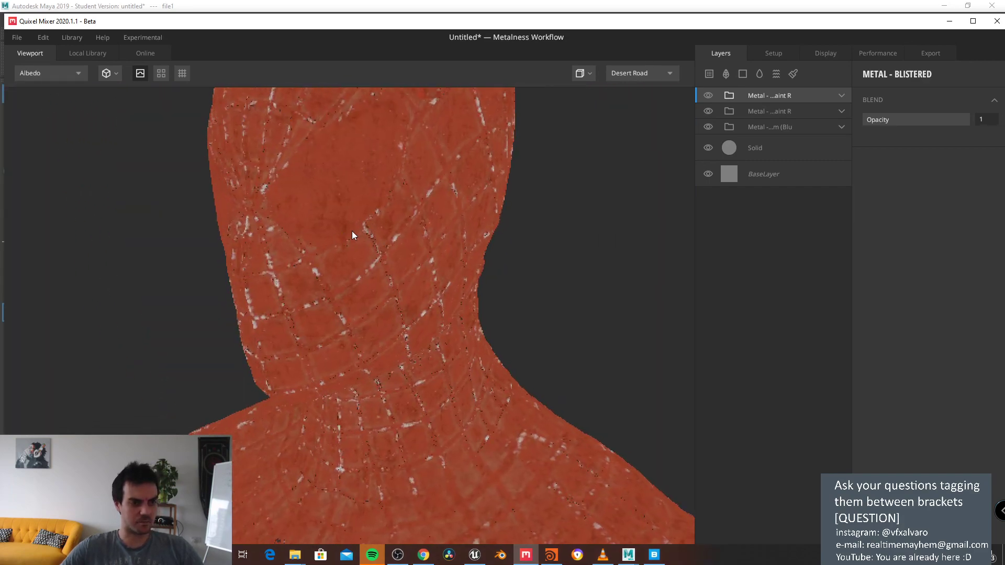
# Step: Look through the texture setup, performance and display settings, then return to the layer stack
pyautogui.click(777, 53)
pyautogui.click(875, 54)
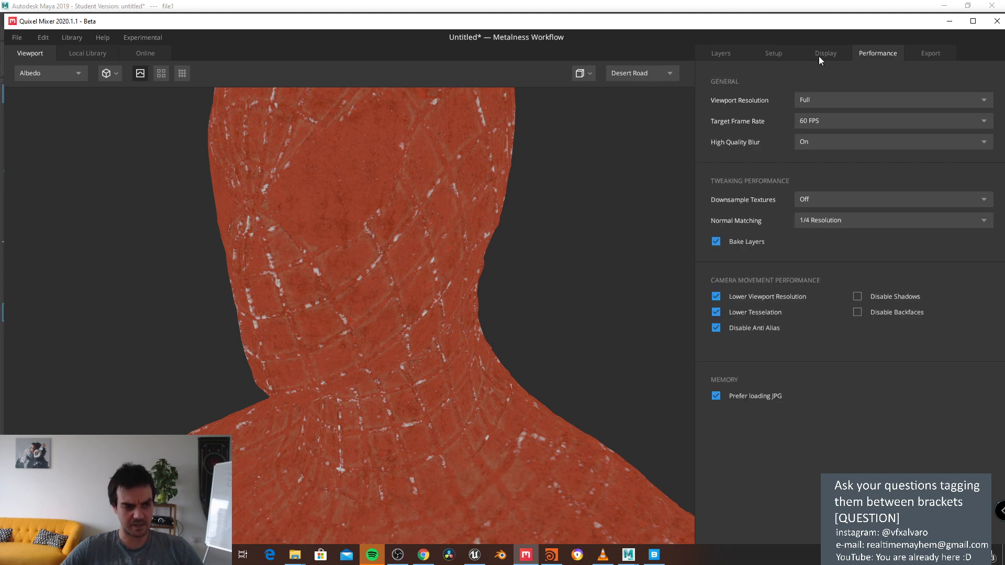
pyautogui.click(825, 55)
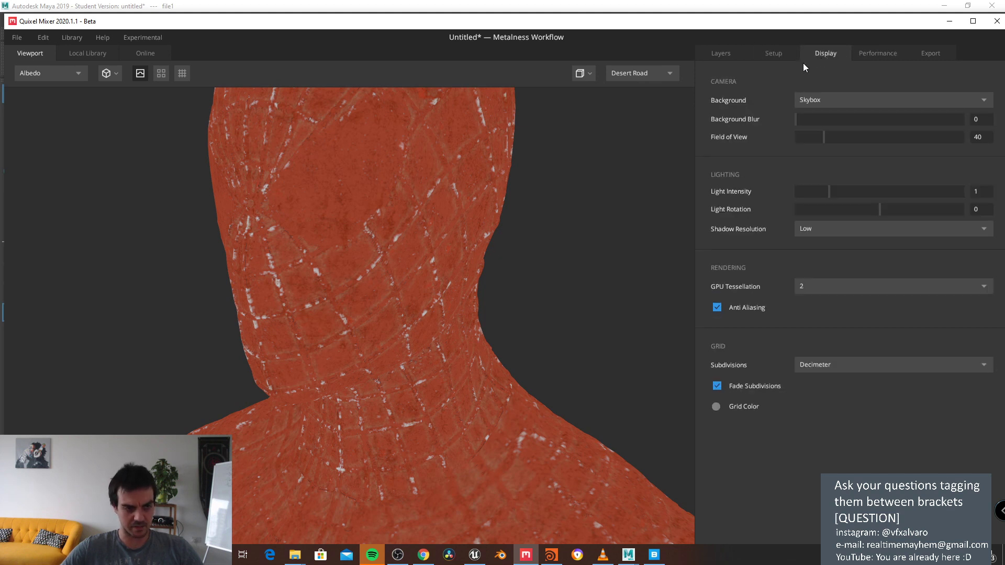
pyautogui.click(778, 54)
pyautogui.click(717, 55)
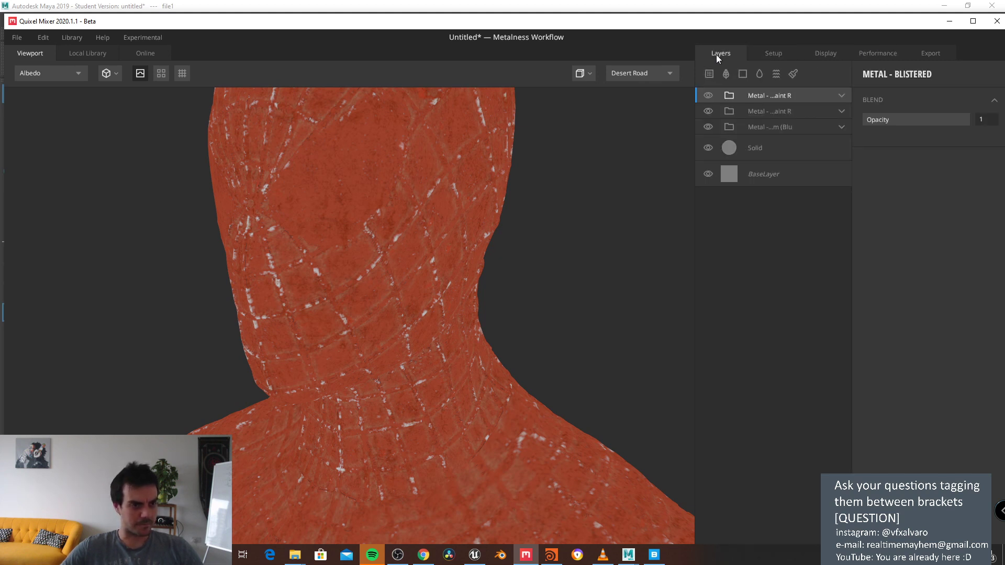
# Step: Expand the layer groups and hide the anodized metal and second painted-metal folders
pyautogui.click(841, 96)
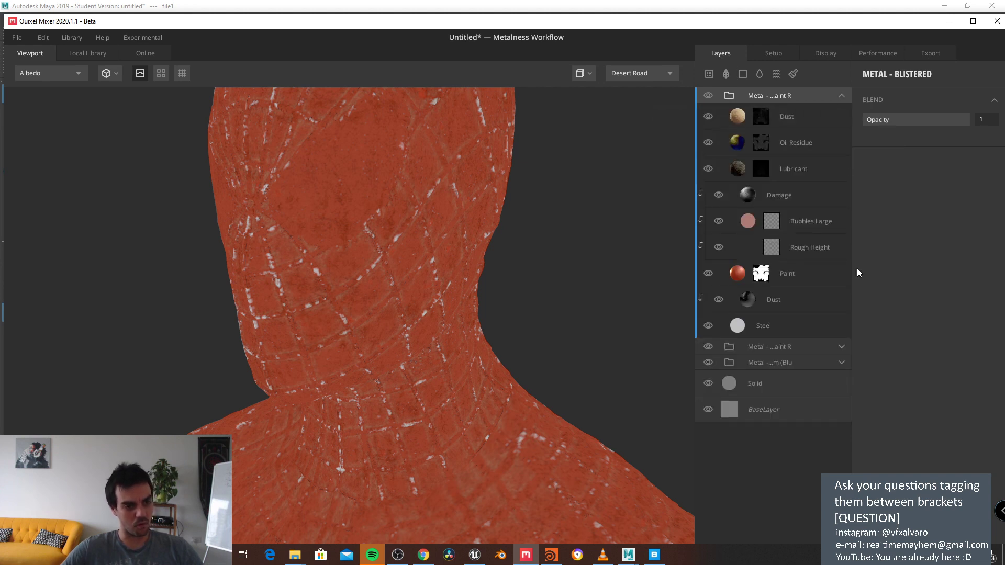
pyautogui.click(841, 346)
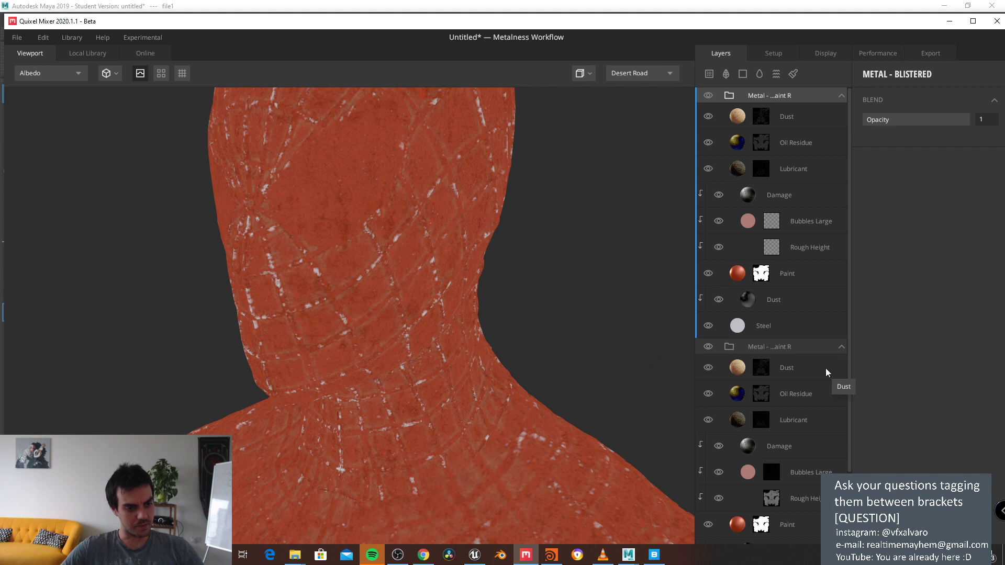
pyautogui.scroll(-2, 785, 335)
pyautogui.scroll(-1, 787, 337)
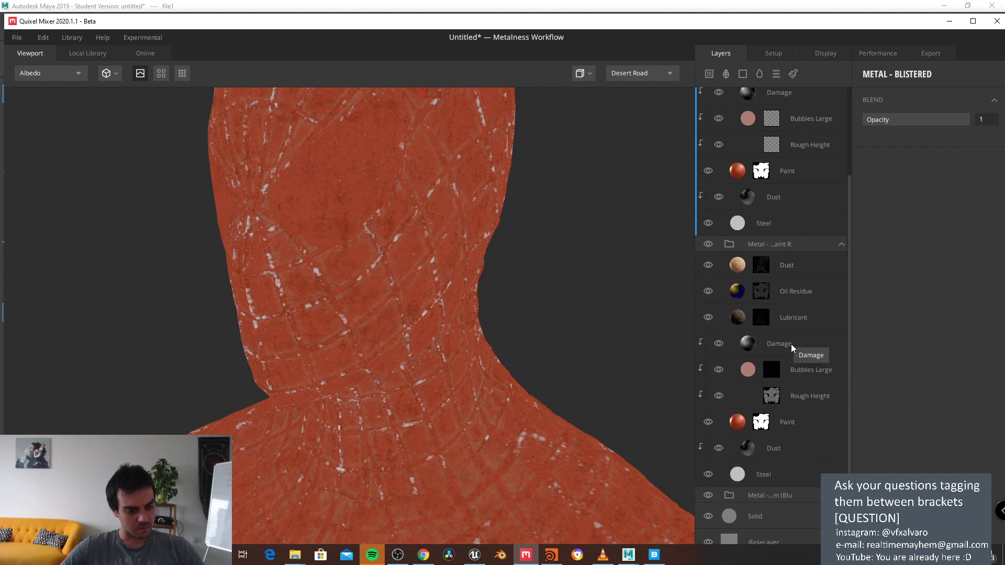
pyautogui.click(827, 495)
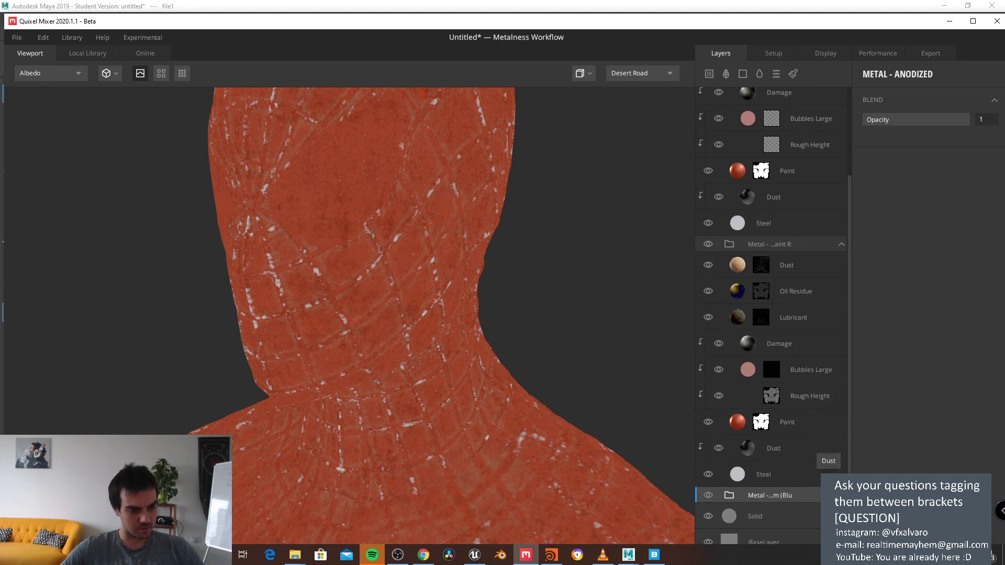
pyautogui.click(841, 495)
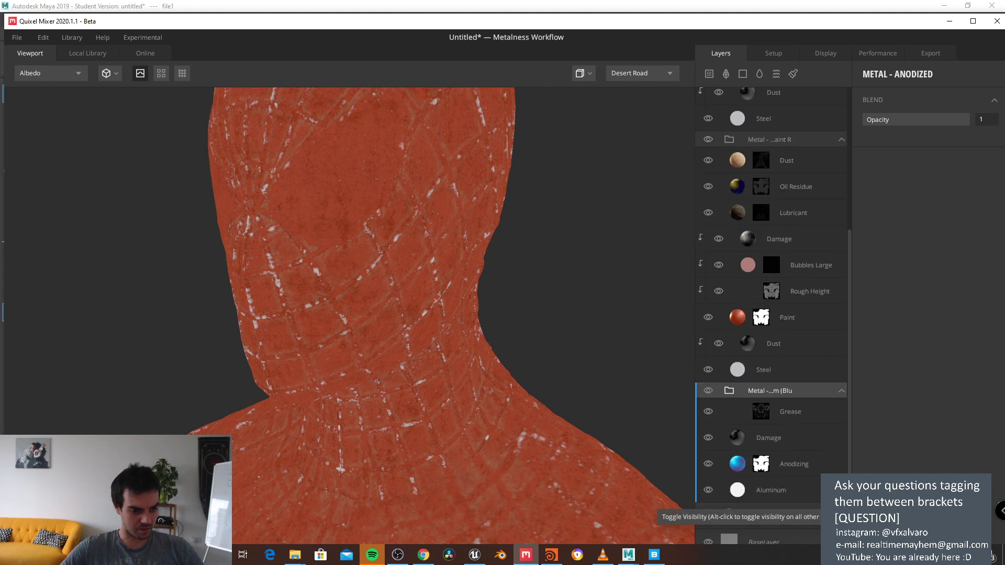
pyautogui.click(708, 390)
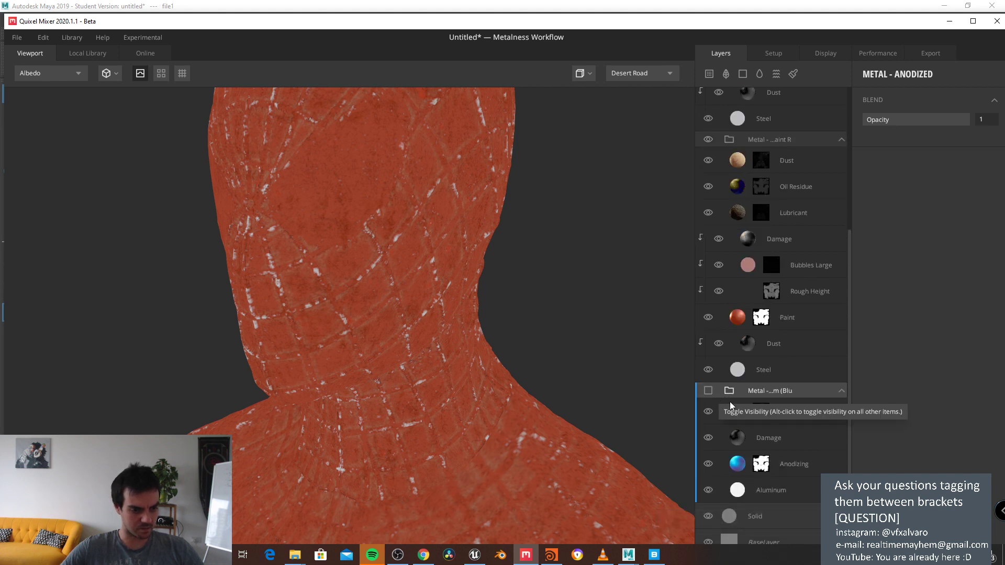
pyautogui.scroll(4, 808, 340)
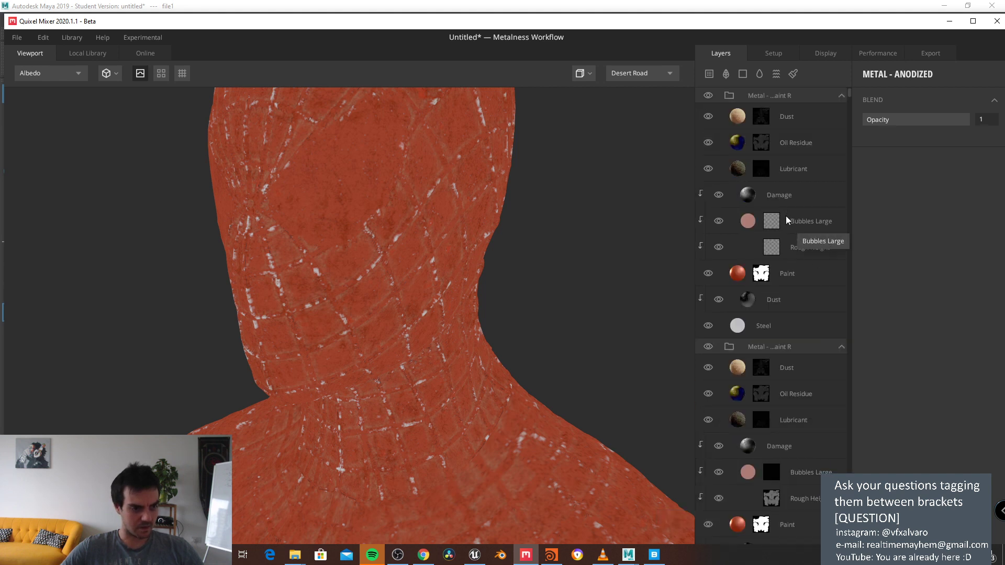
pyautogui.click(707, 346)
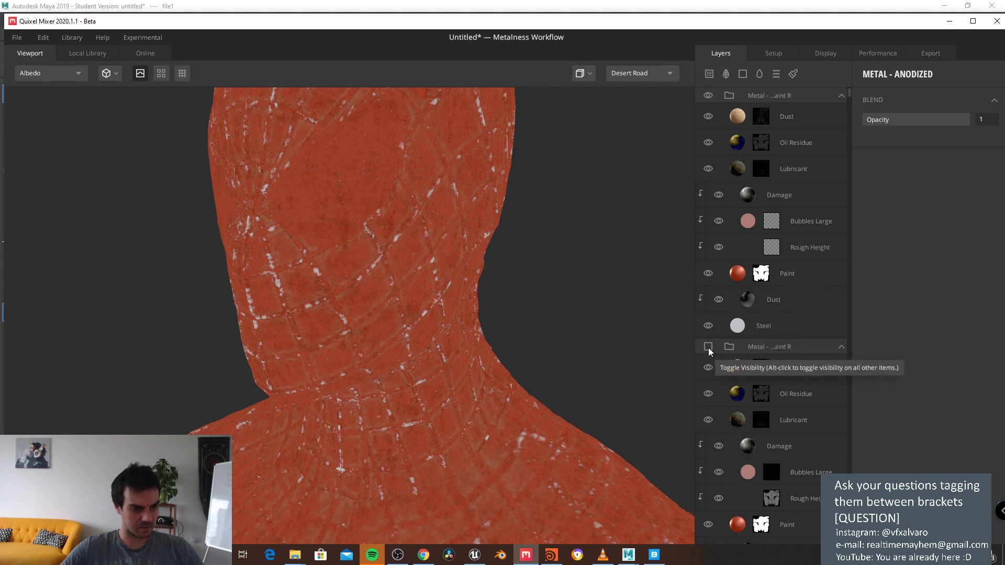
# Step: In the top group, hide the Paint layer, leaving Oil Residue and Lubricant visible
pyautogui.click(786, 120)
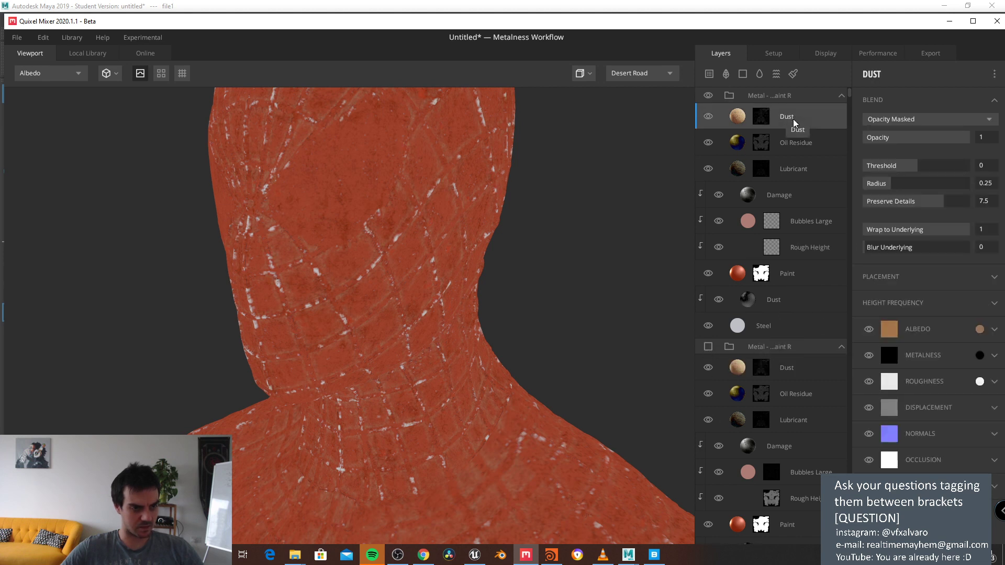
pyautogui.click(708, 145)
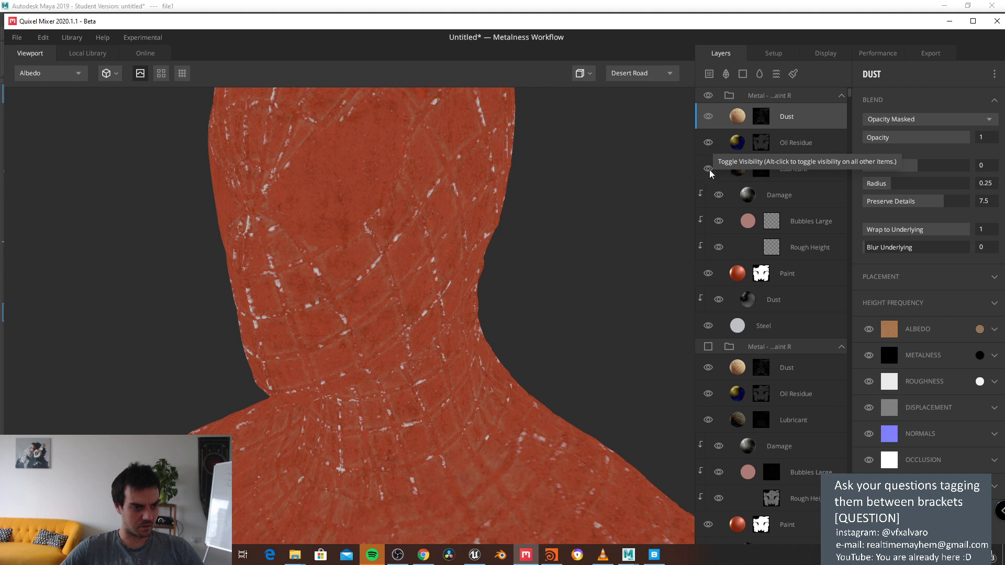
pyautogui.click(708, 170)
pyautogui.click(708, 274)
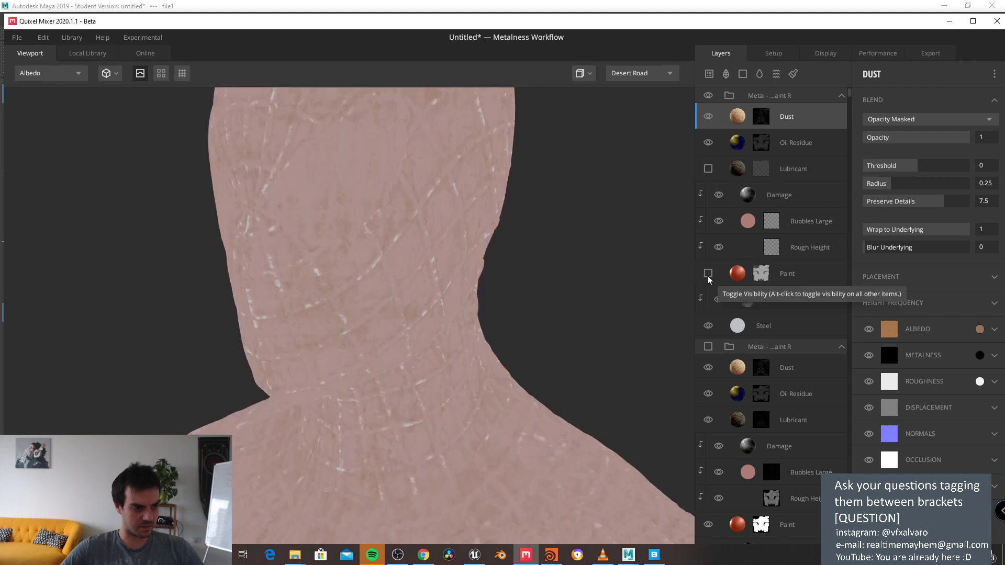
pyautogui.click(709, 169)
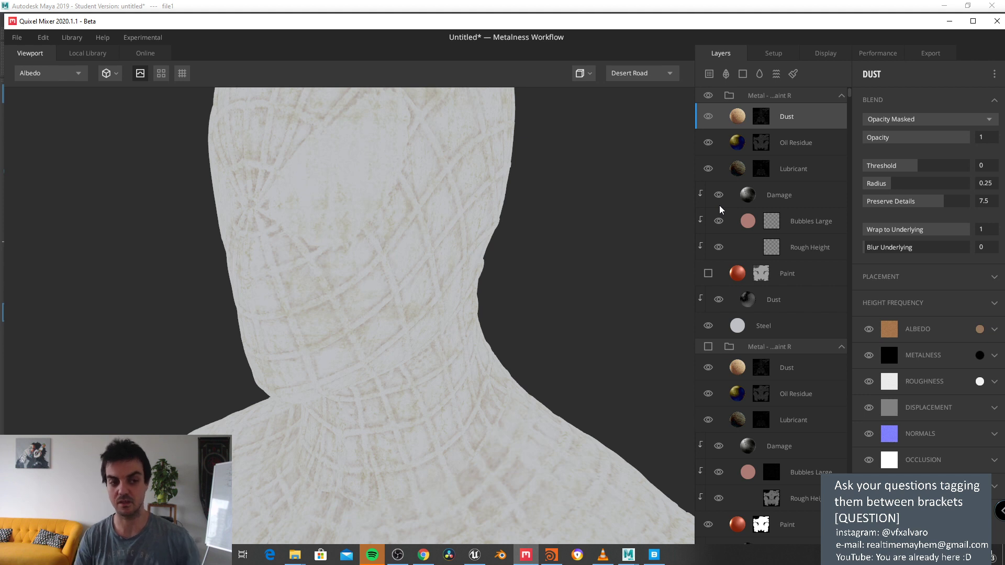
# Step: Compare Oil Residue off and on, then hide Damage, Bubbles Large, Rough Height, Dust and Steel
pyautogui.click(708, 143)
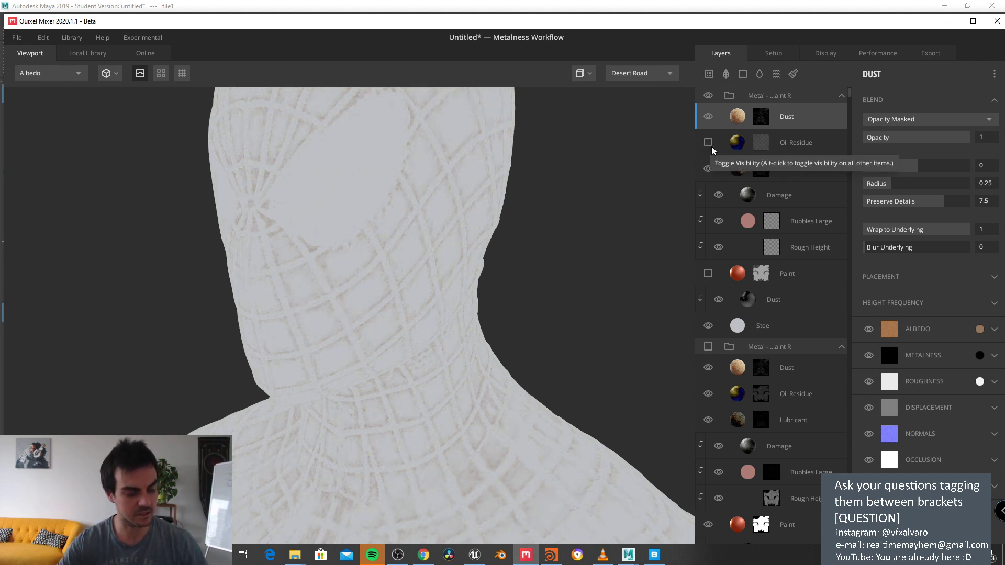
pyautogui.click(708, 143)
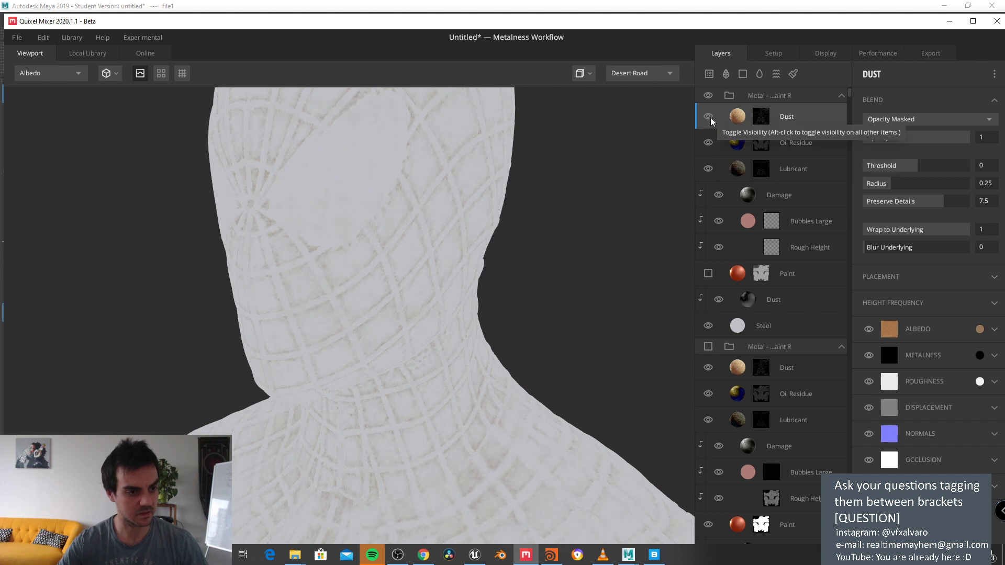
pyautogui.click(719, 195)
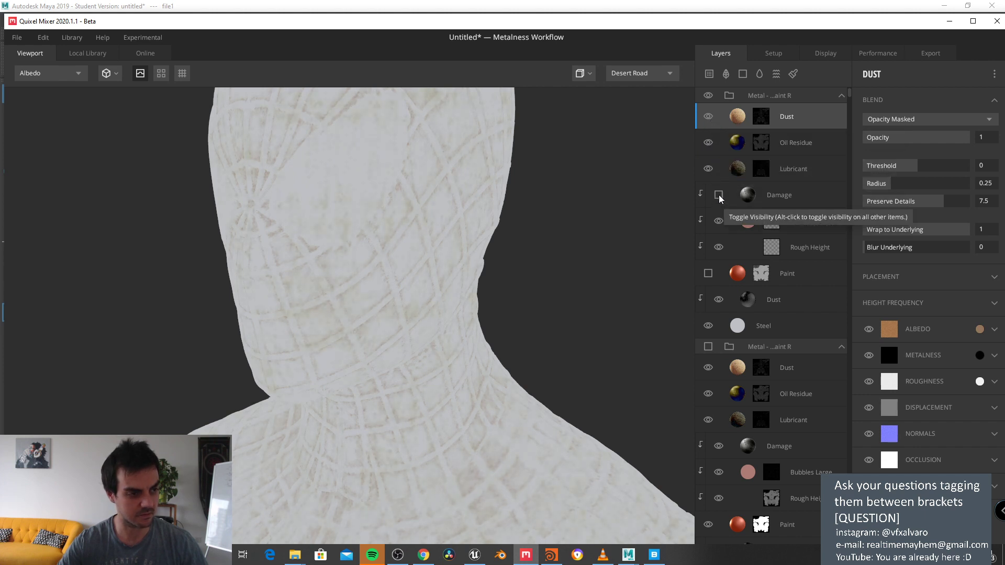
pyautogui.click(718, 221)
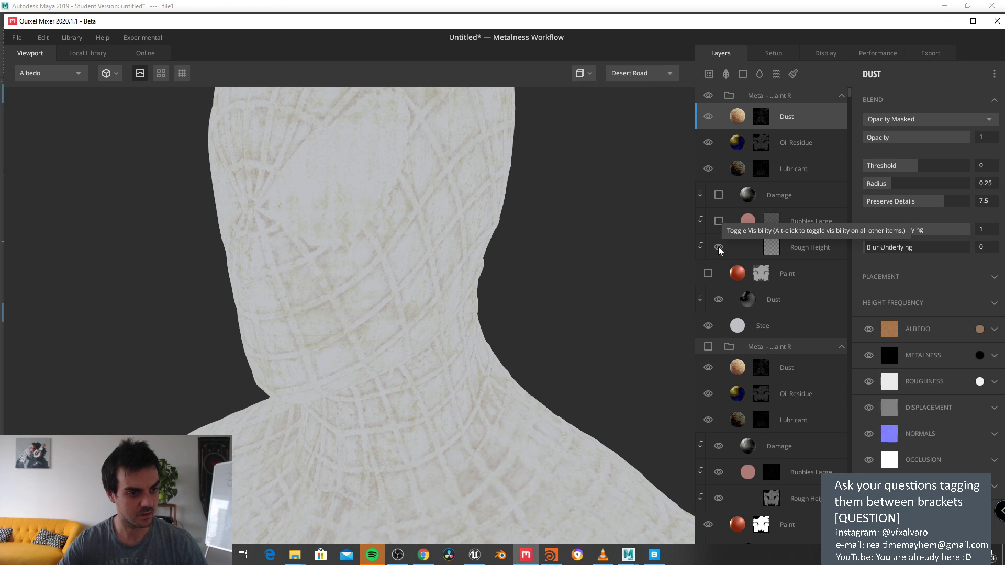
pyautogui.click(718, 248)
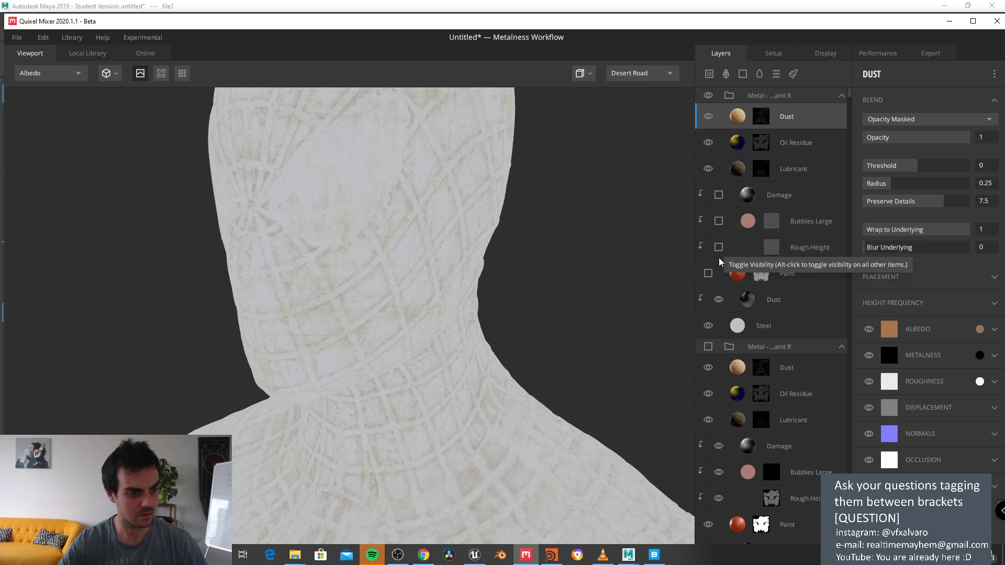
pyautogui.click(718, 301)
pyautogui.click(708, 326)
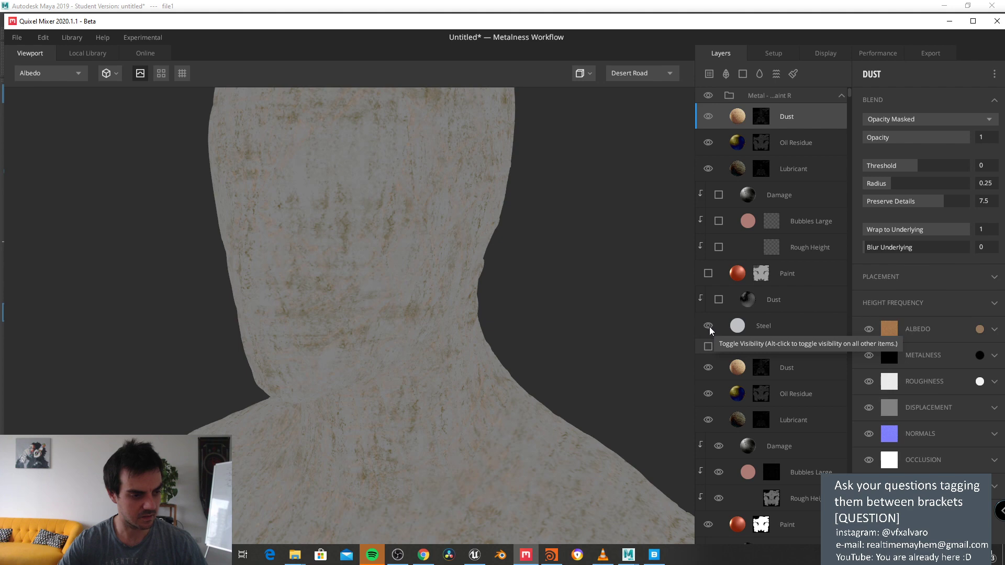
# Step: Show the Dust, Rough Height, Damage, Paint and Bubbles Large layers again
pyautogui.click(718, 300)
pyautogui.click(718, 247)
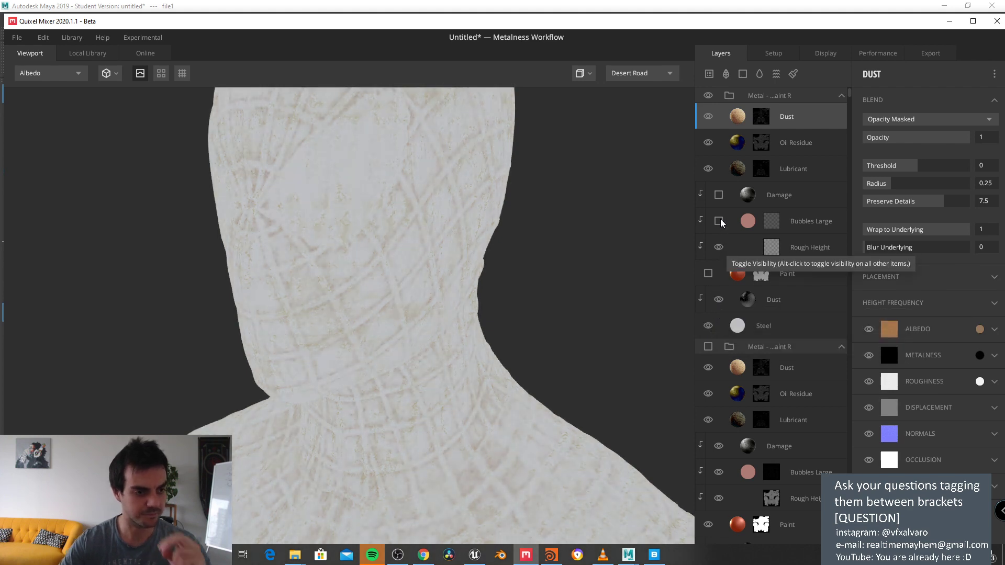
pyautogui.click(718, 194)
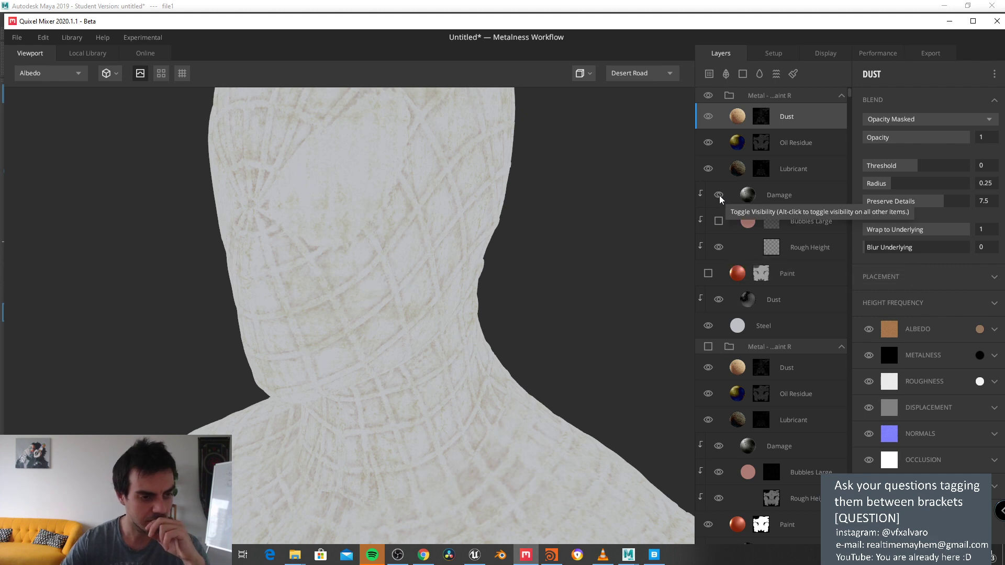
pyautogui.click(708, 273)
pyautogui.click(719, 221)
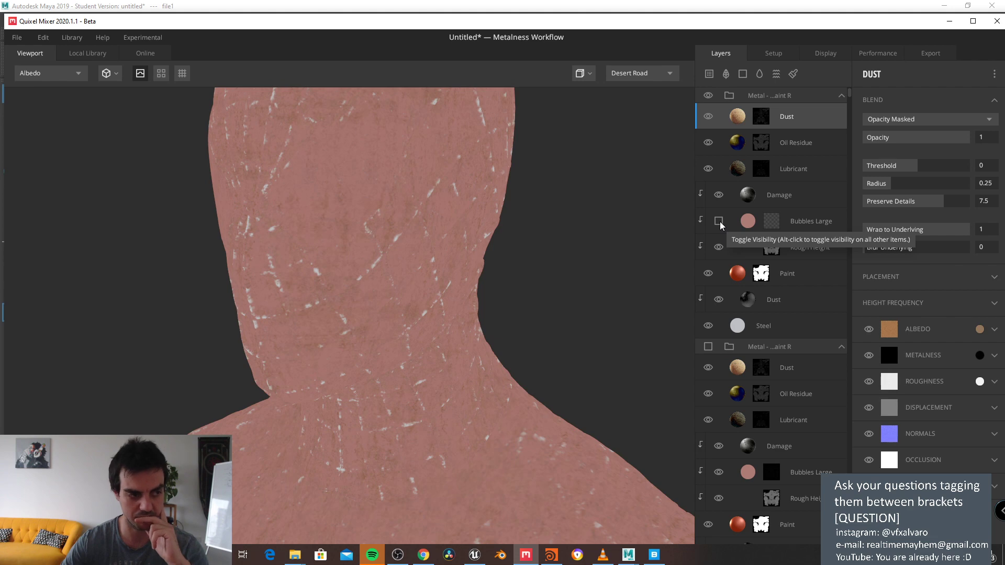
# Step: View PBR Metalness, compare the suit with Paint toggled, and open Paint's mask stack
pyautogui.click(37, 73)
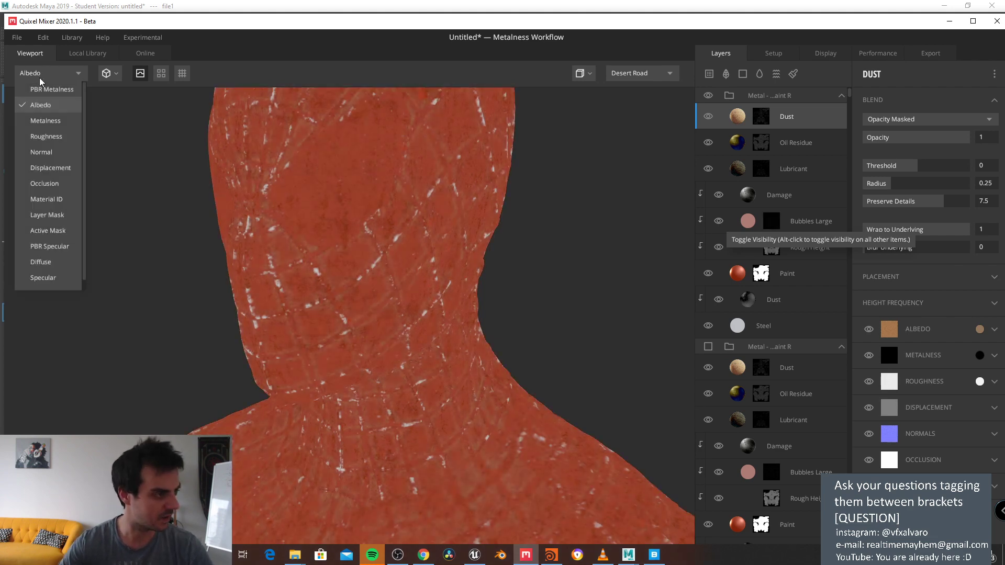
pyautogui.click(44, 90)
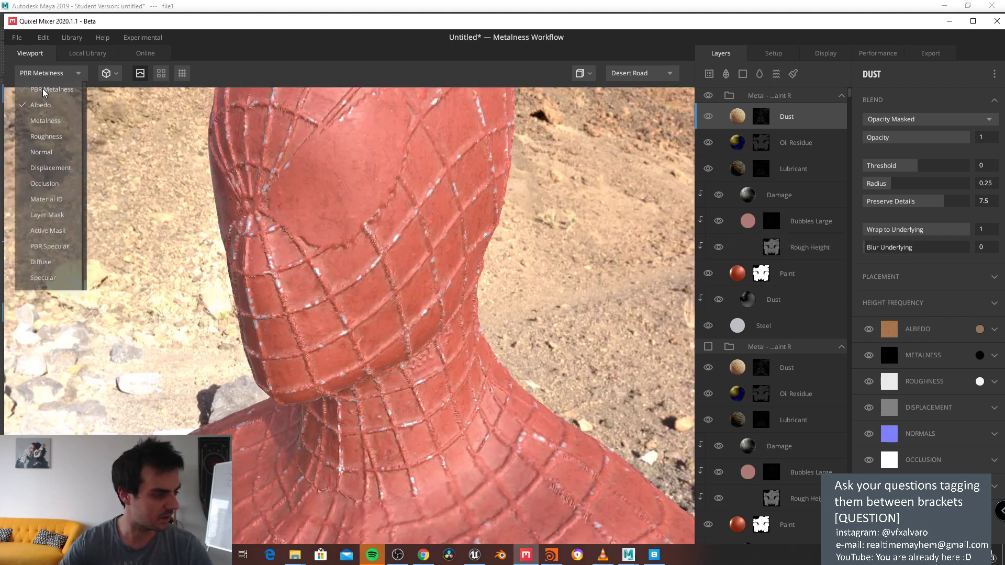
pyautogui.click(708, 275)
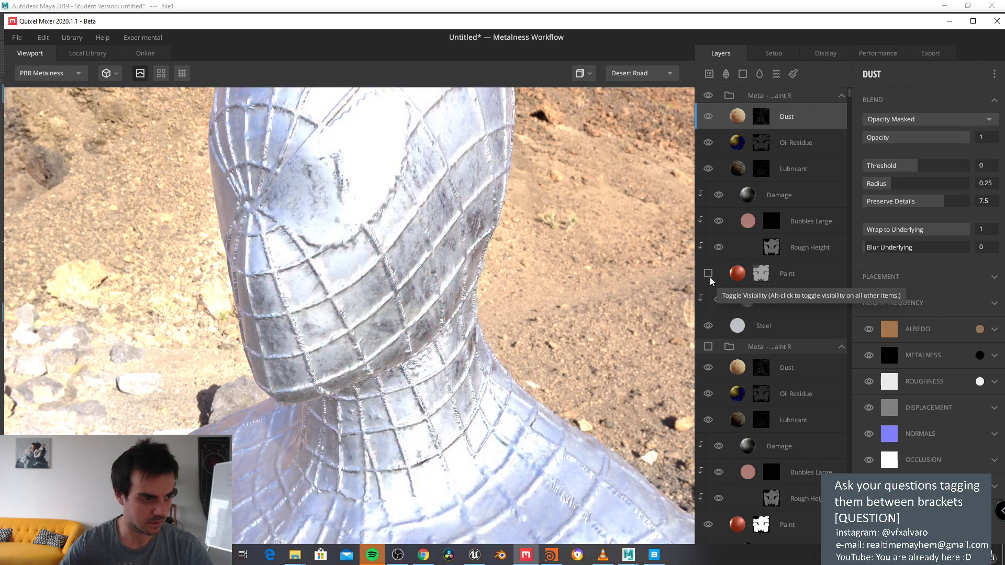
pyautogui.click(708, 275)
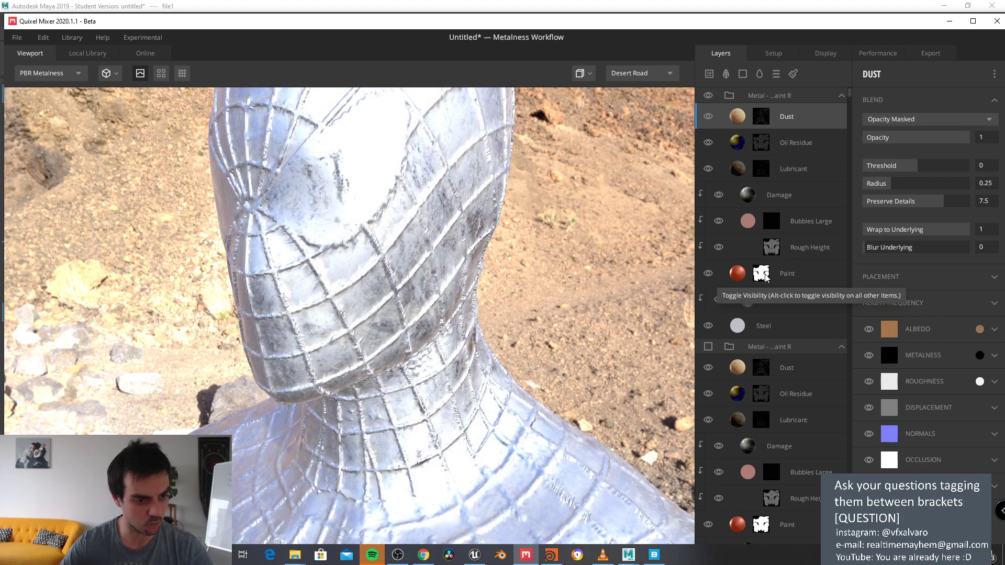
pyautogui.click(765, 275)
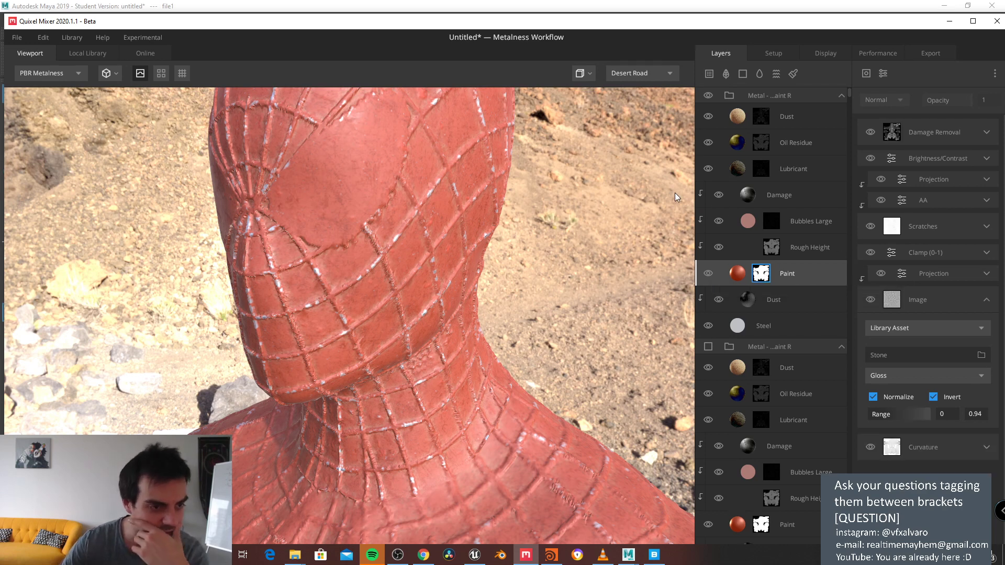
# Step: Widen the layer panels, then lower the Brightness/Contrast mask brightness and set contrast to about 2.3
pyautogui.moveTo(697, 200); pyautogui.dragTo(561, 199)
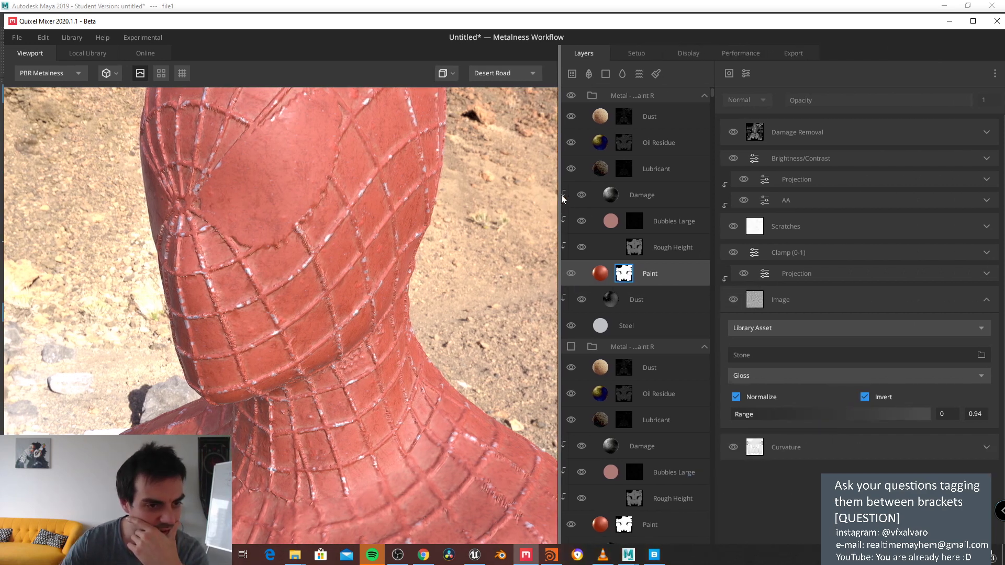
pyautogui.click(832, 203)
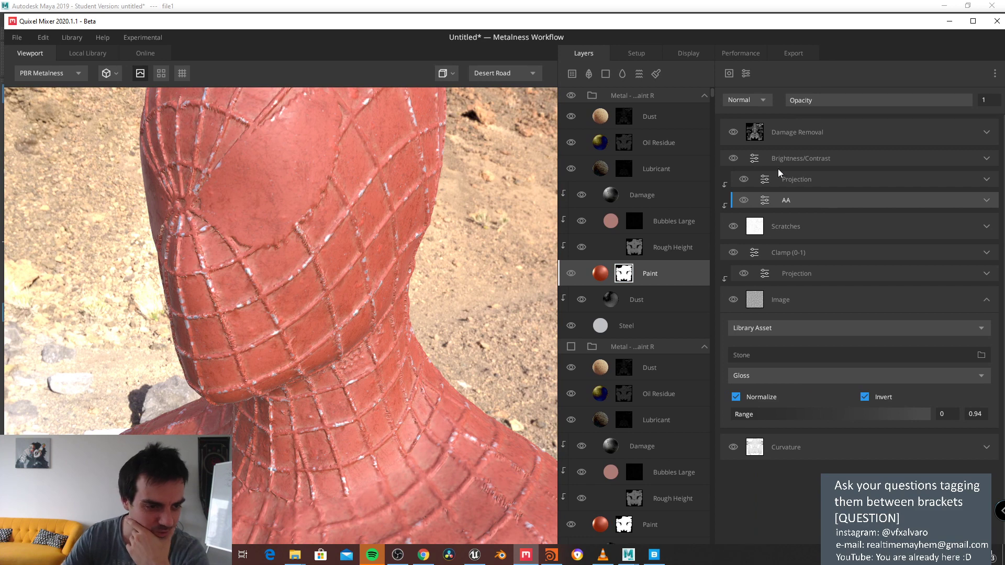
pyautogui.click(806, 181)
pyautogui.click(822, 161)
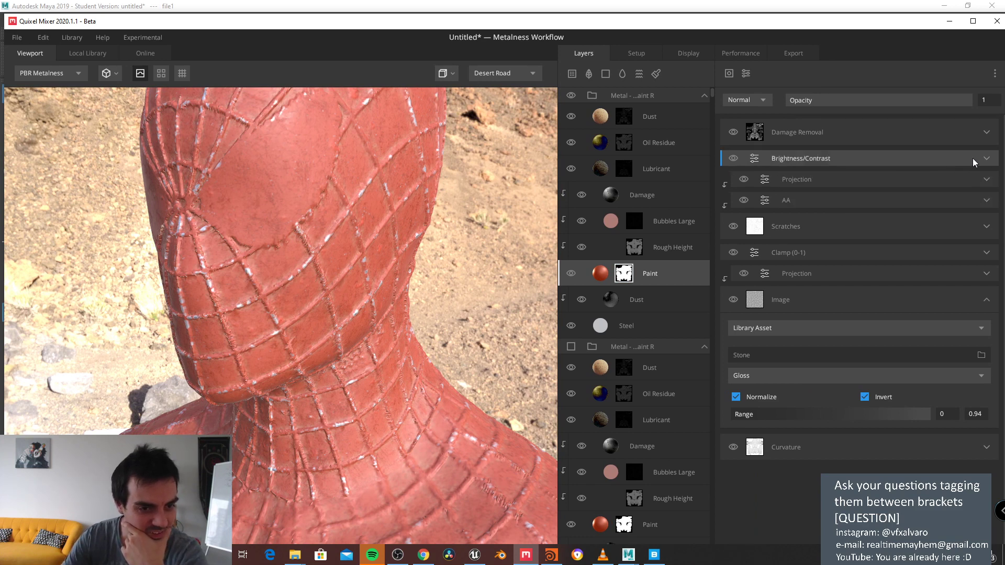
pyautogui.click(990, 160)
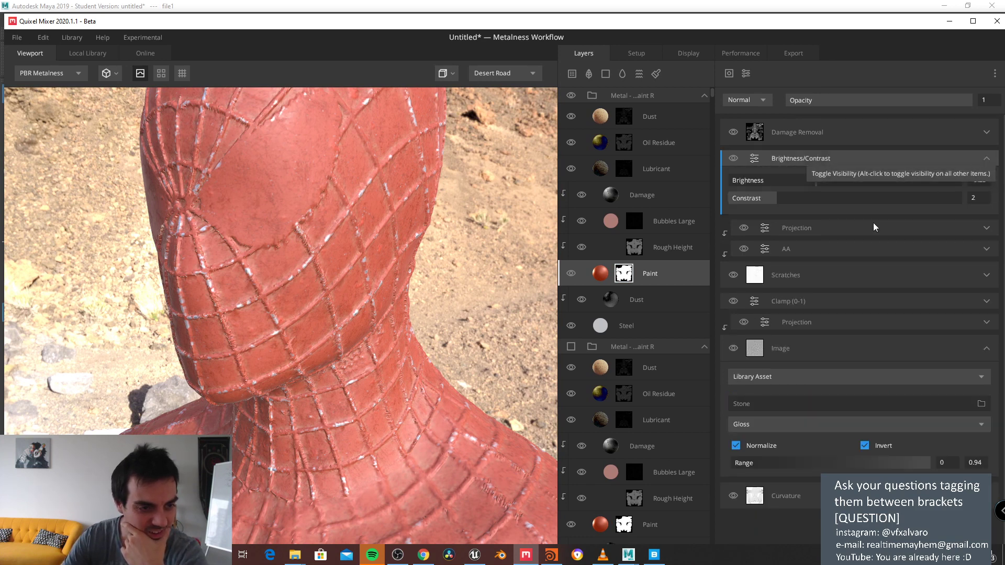
pyautogui.moveTo(834, 186); pyautogui.dragTo(798, 198)
pyautogui.click(804, 200)
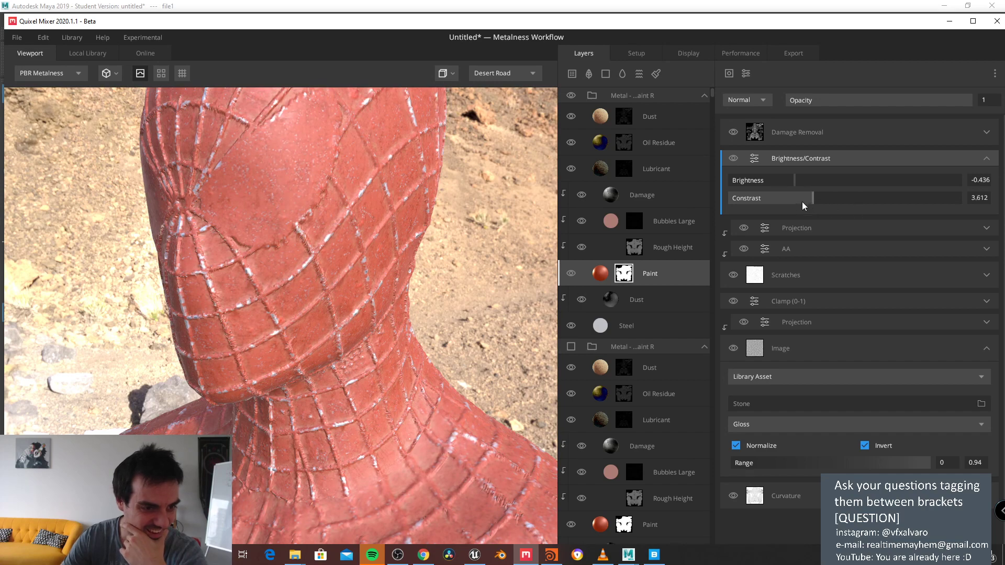
pyautogui.click(764, 199)
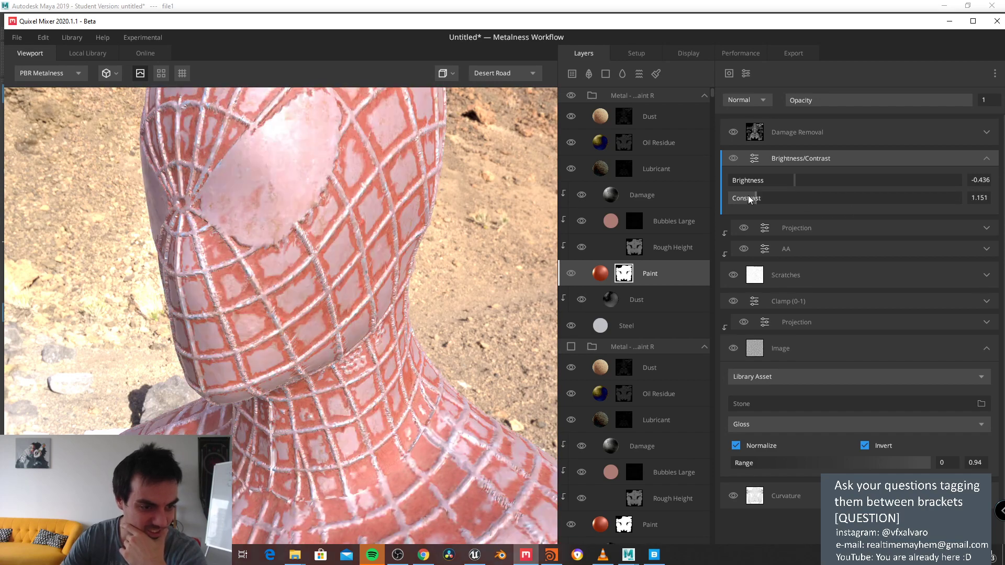
pyautogui.click(782, 201)
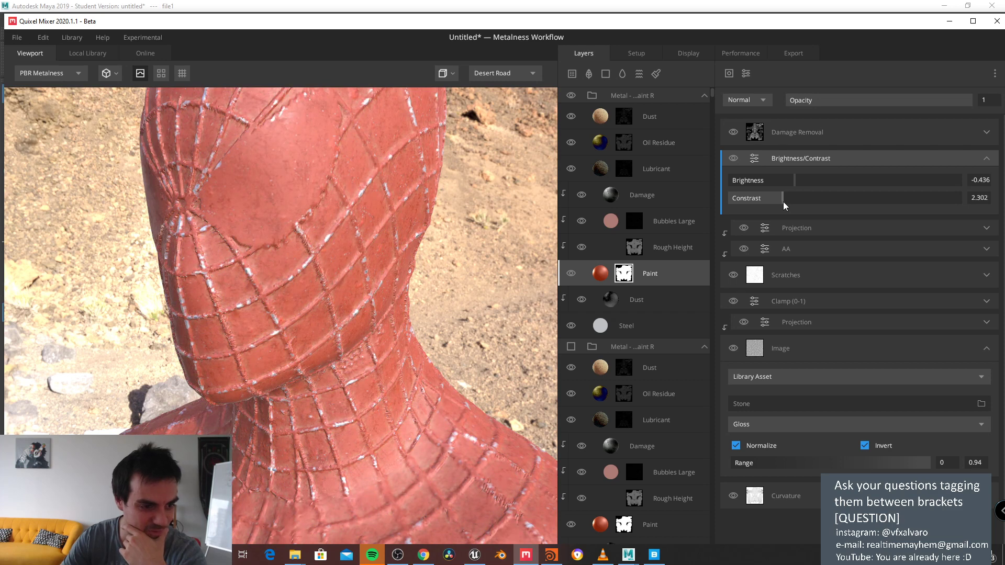
# Step: Raise the AA mask blur strength to about 0.4
pyautogui.click(986, 249)
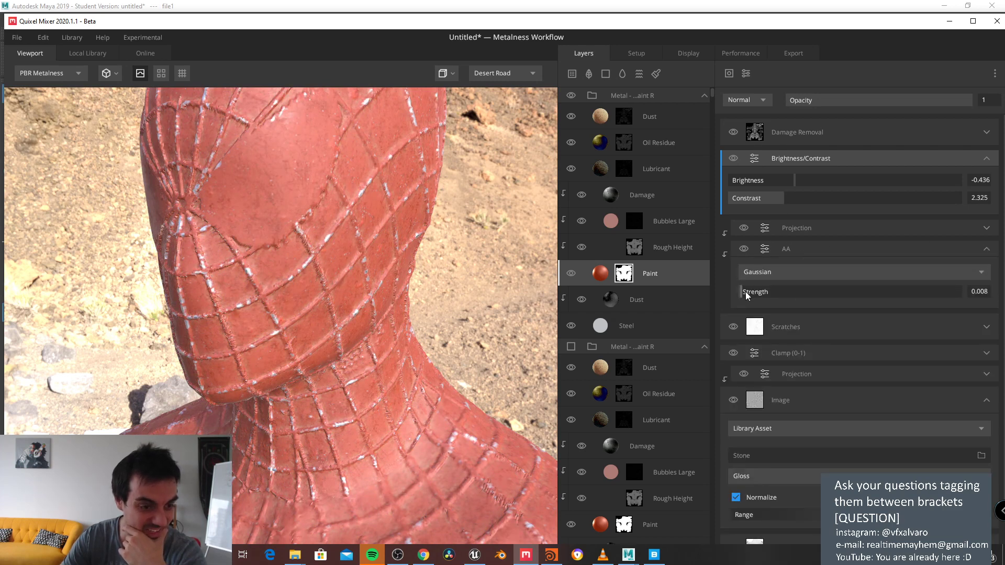
pyautogui.moveTo(747, 295)
pyautogui.mouseDown()
pyautogui.moveTo(776, 294)
pyautogui.moveTo(763, 294)
pyautogui.mouseUp()
pyautogui.moveTo(867, 296); pyautogui.dragTo(827, 293)
pyautogui.scroll(-1, 810, 346)
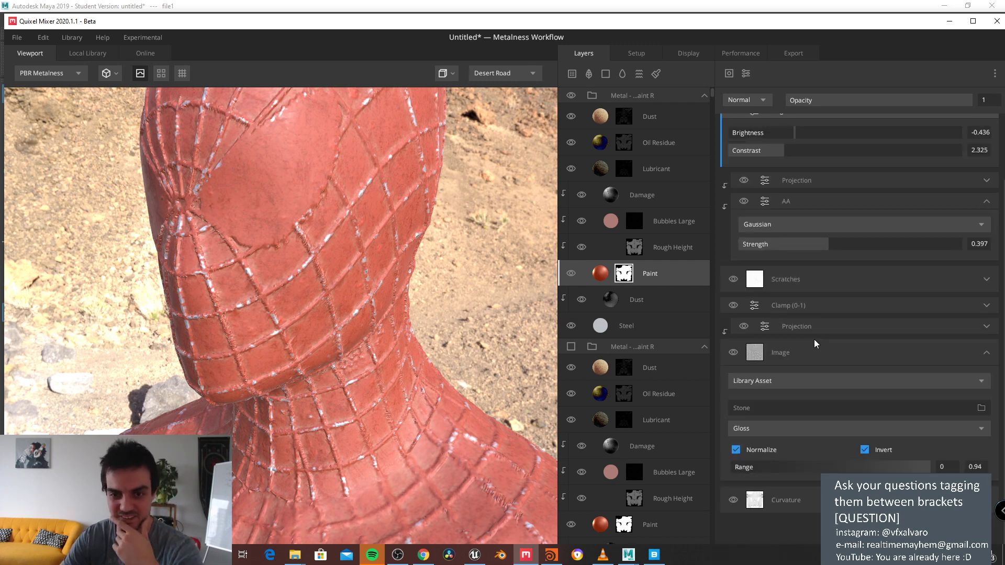
pyautogui.scroll(1, 811, 343)
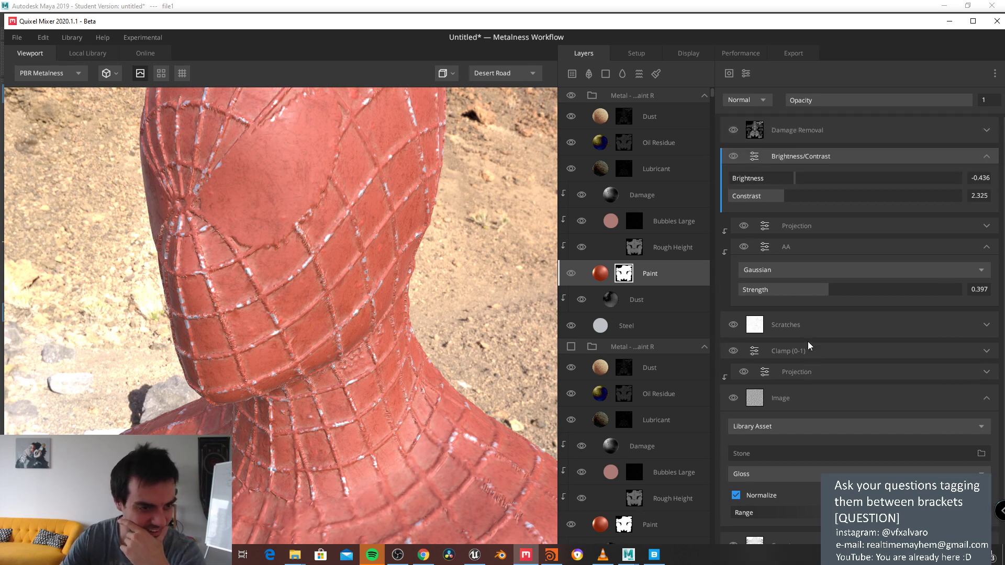
pyautogui.click(987, 227)
pyautogui.click(987, 227)
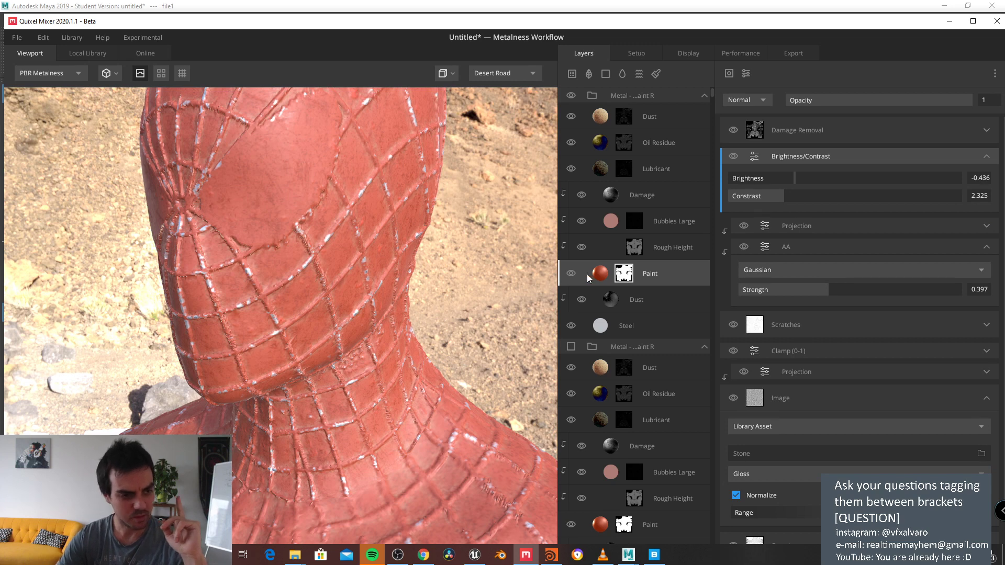
# Step: Check the Paint layer's blend mode, keep it on From Below, and select the top Blistered Paint Red group
pyautogui.press('Escape')
pyautogui.click(887, 122)
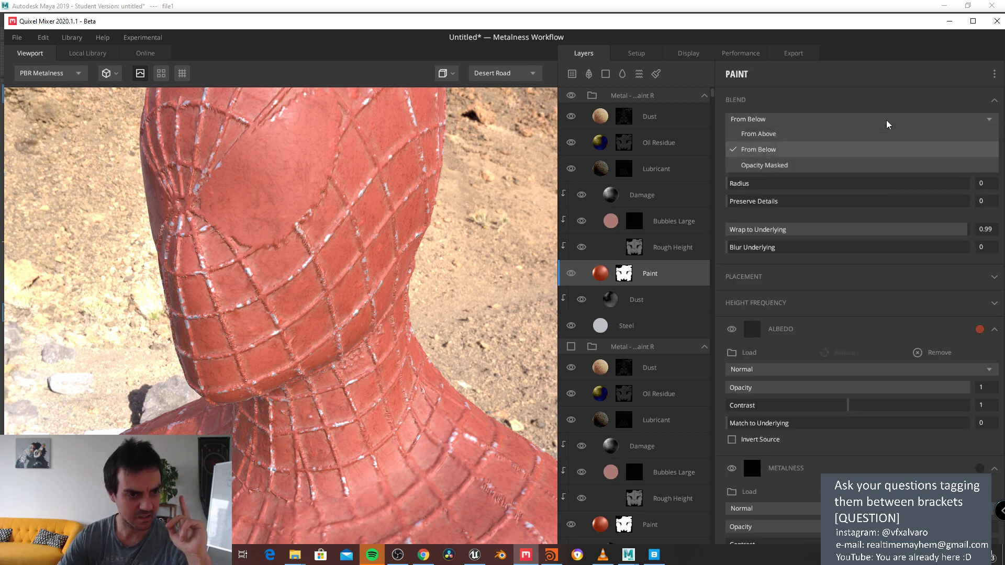
pyautogui.click(887, 122)
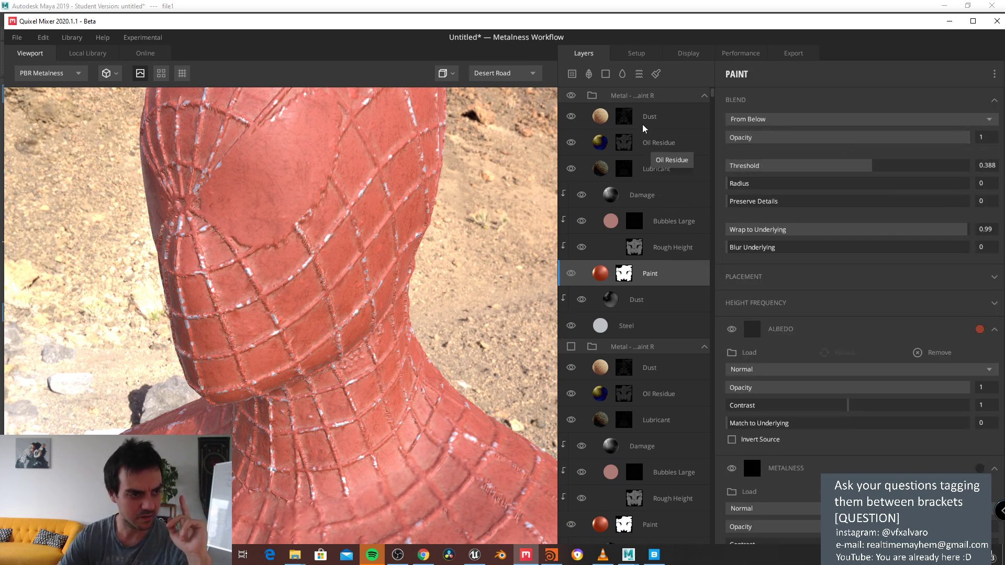
pyautogui.click(645, 96)
# Step: Add a paint mask to the top group, then paint and undo a test stroke across the head
pyautogui.rightClick(645, 96)
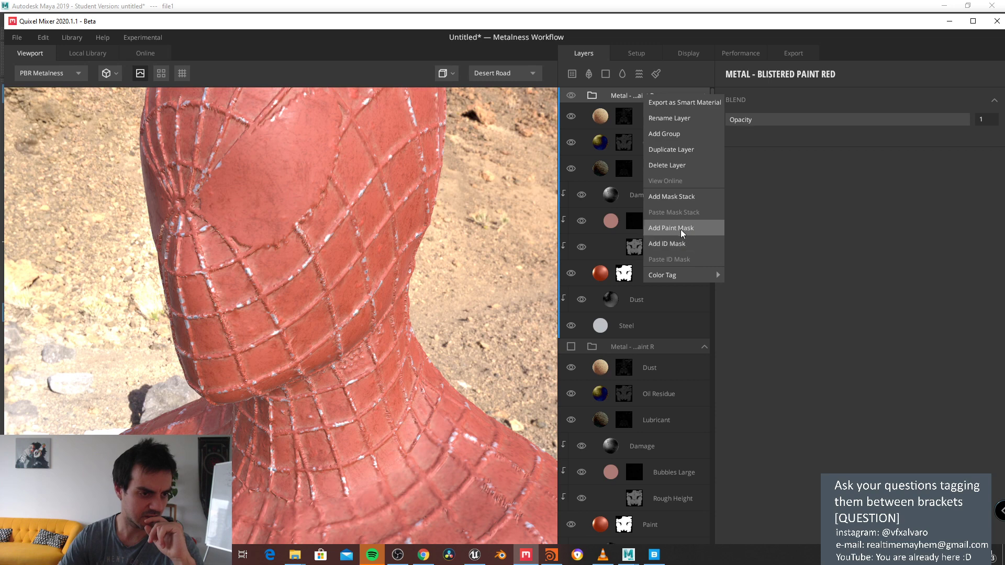
pyautogui.click(680, 229)
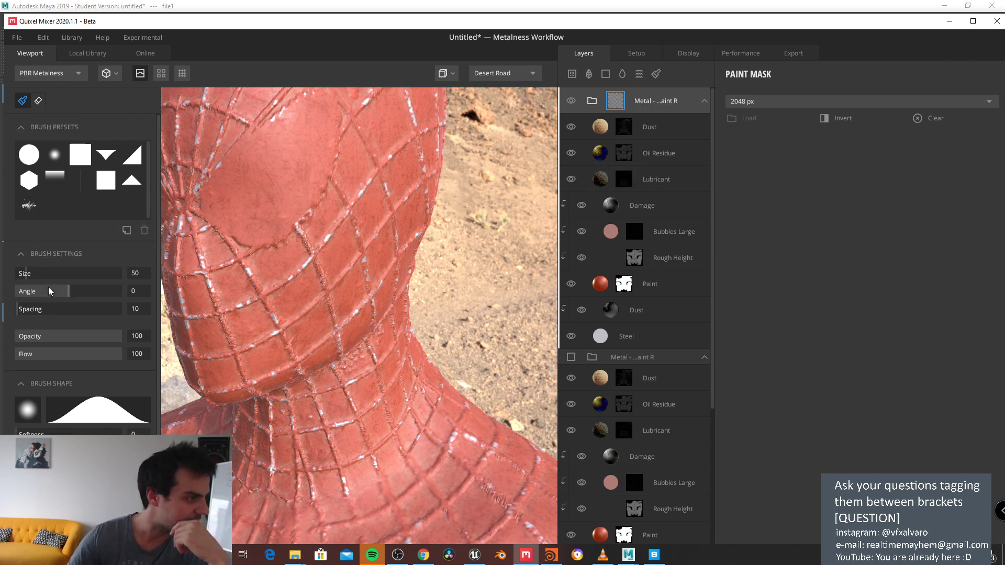
pyautogui.scroll(-2, 103, 305)
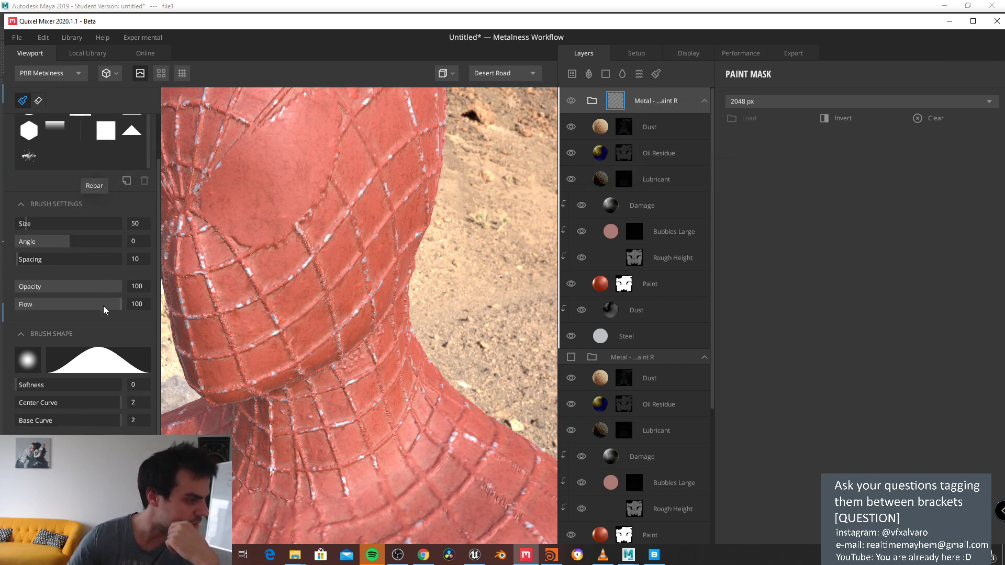
pyautogui.scroll(2, 98, 322)
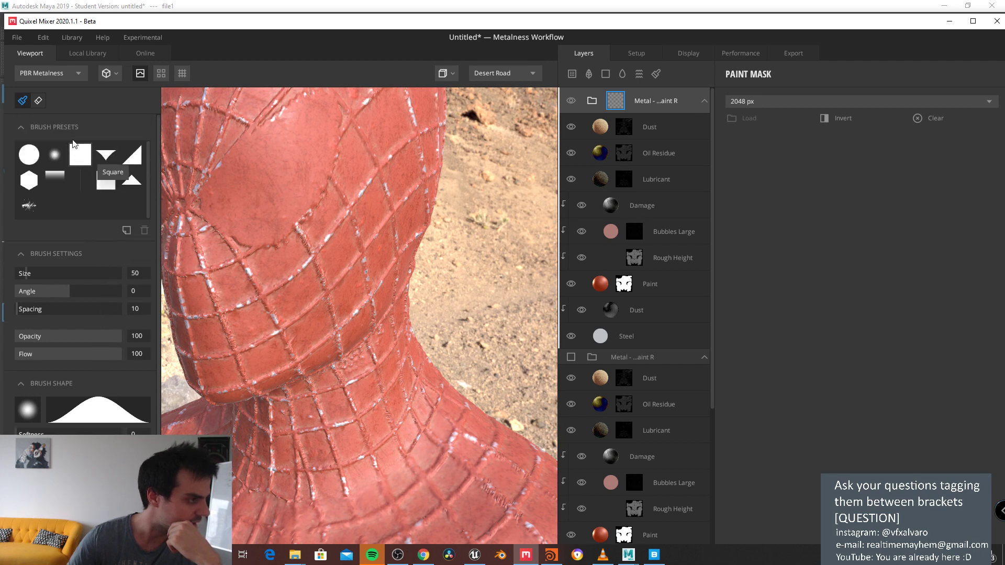
pyautogui.moveTo(267, 184)
pyautogui.mouseDown()
pyautogui.moveTo(312, 233)
pyautogui.moveTo(258, 173)
pyautogui.moveTo(329, 265)
pyautogui.mouseUp()
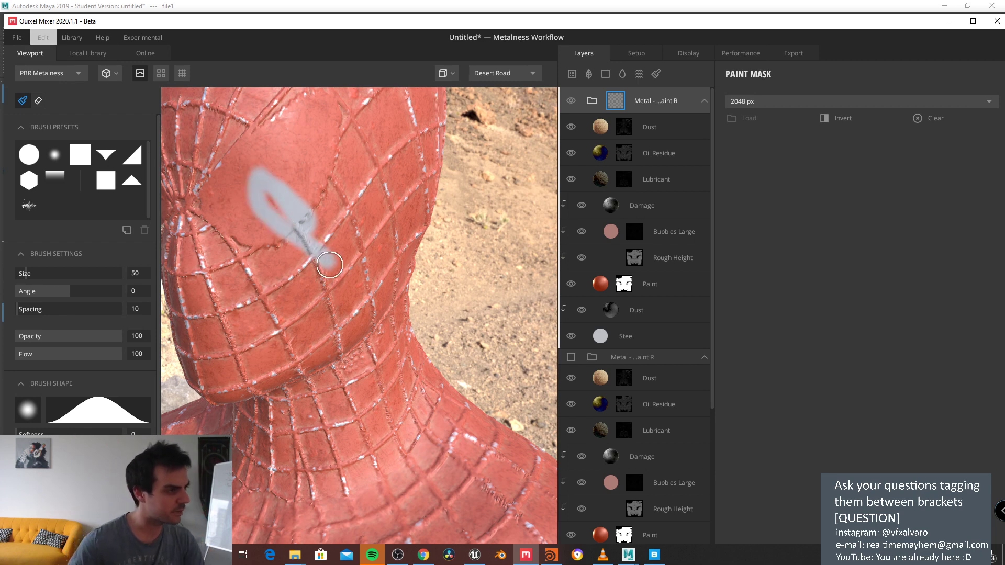
pyautogui.hotkey('ctrl', 'z')
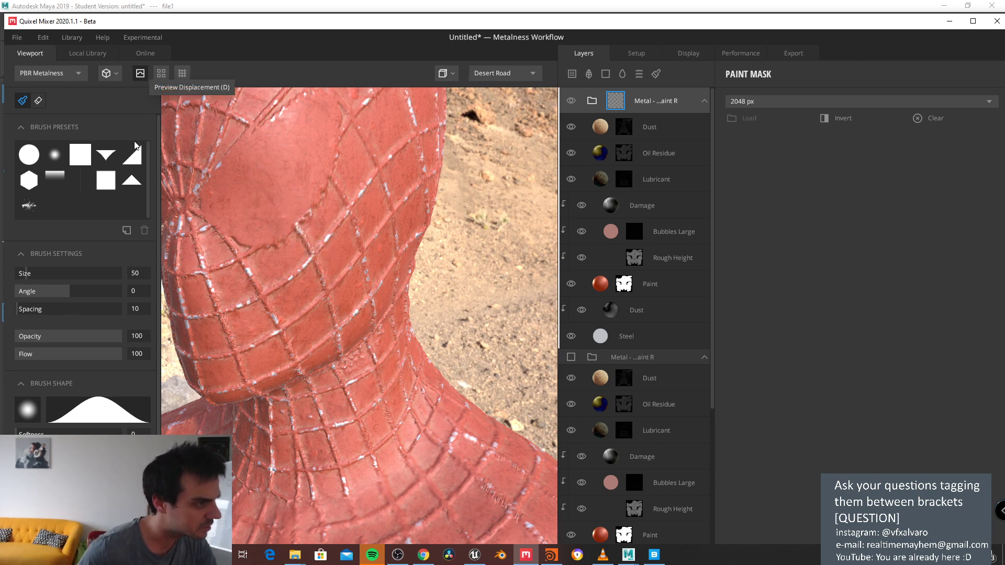
# Step: Switch the preview mesh to Plane and paint a test mask dab on it
pyautogui.scroll(-1, 94, 328)
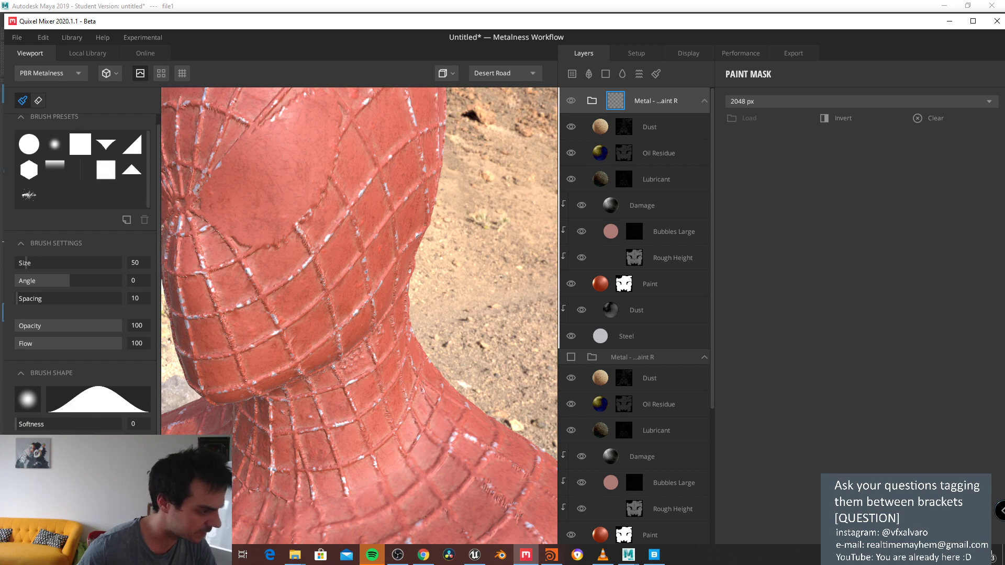
pyautogui.scroll(1, 34, 358)
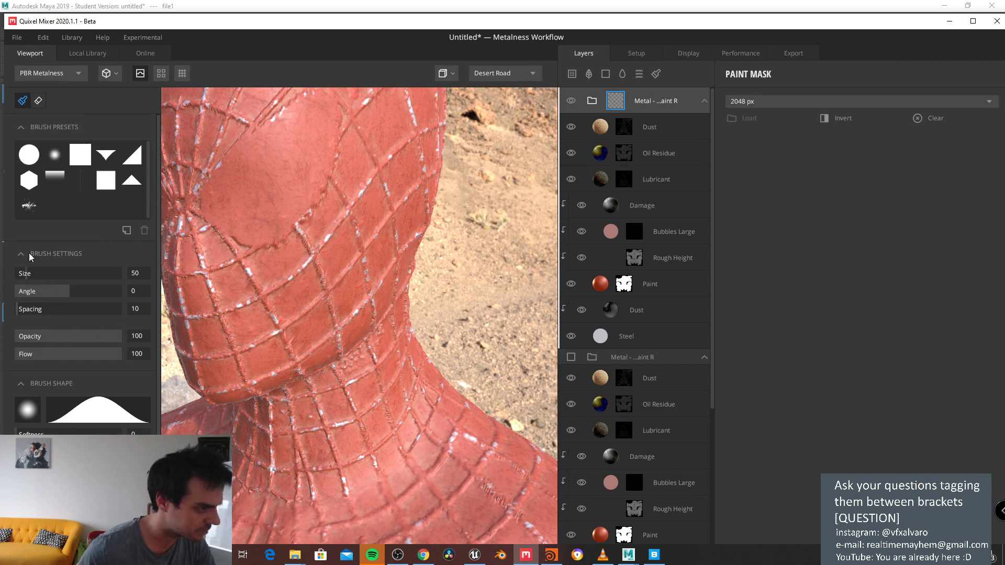
pyautogui.click(37, 101)
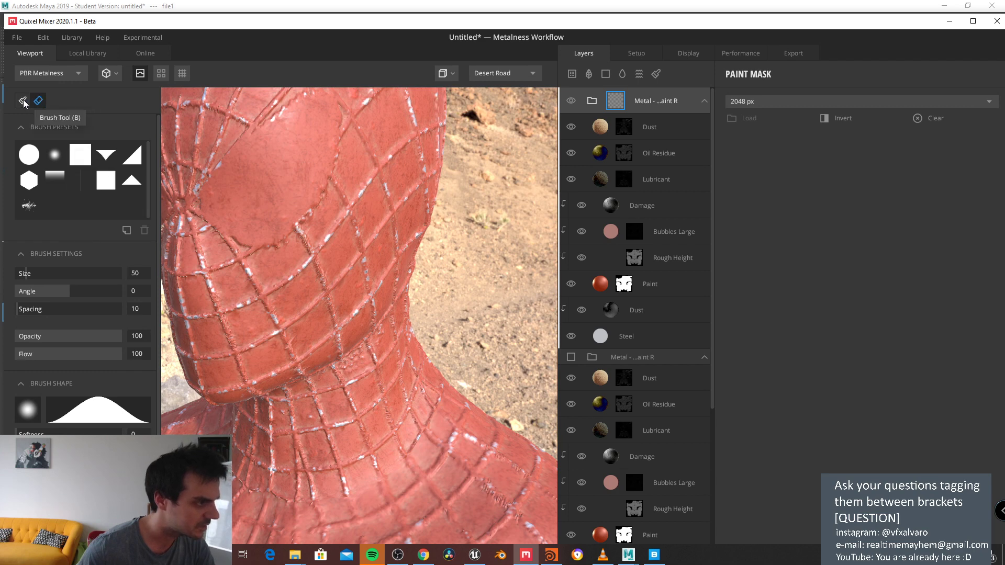
pyautogui.click(24, 101)
pyautogui.click(106, 74)
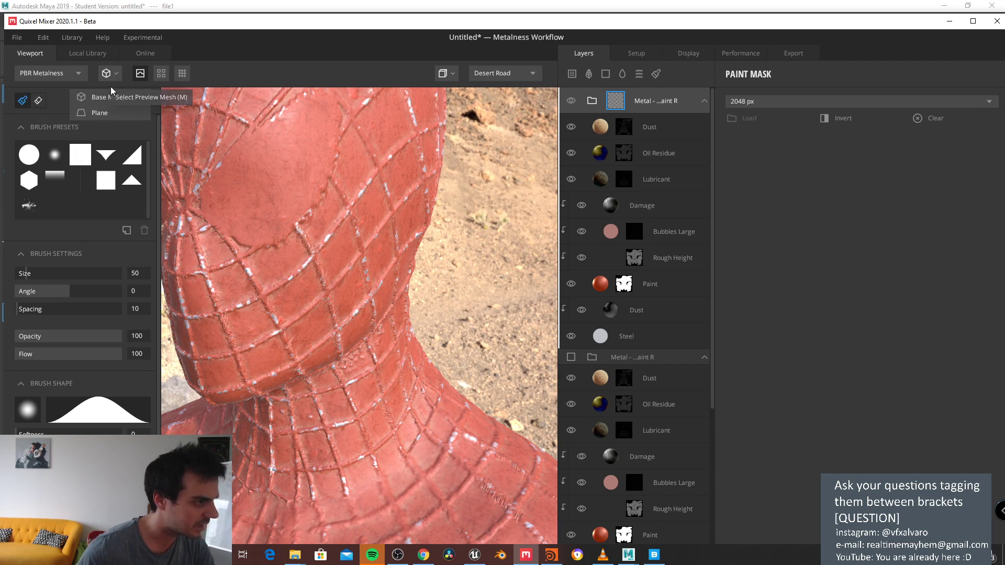
pyautogui.click(99, 114)
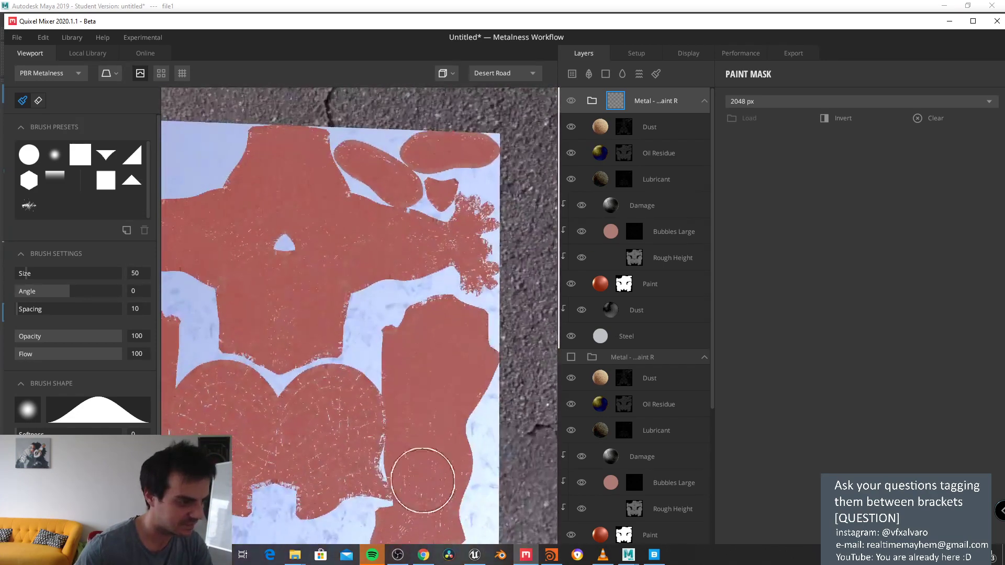
pyautogui.scroll(5, 376, 419)
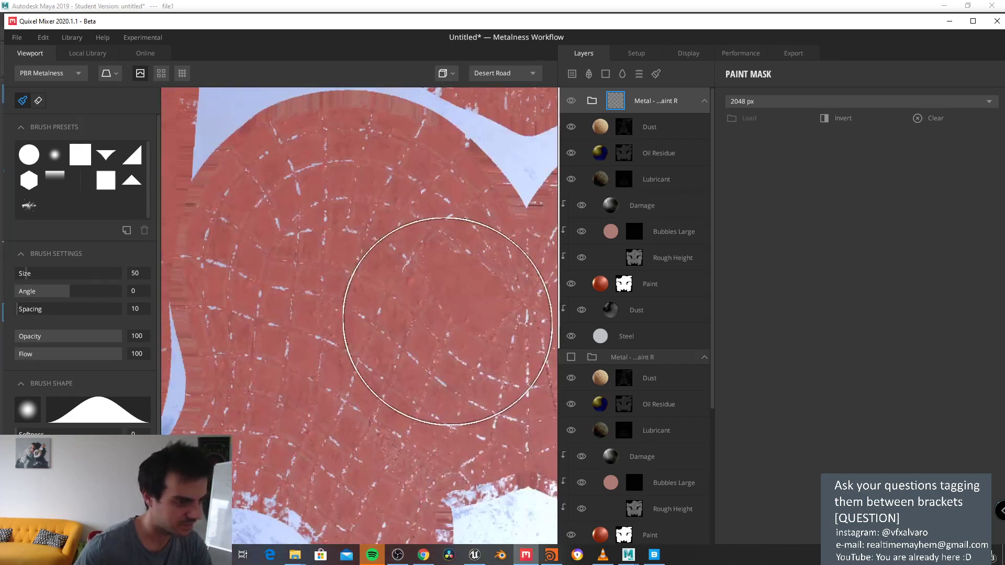
pyautogui.click(397, 312)
# Step: Glance at the Maya window, then return the preview mesh to Base Mesh
pyautogui.click(47, 74)
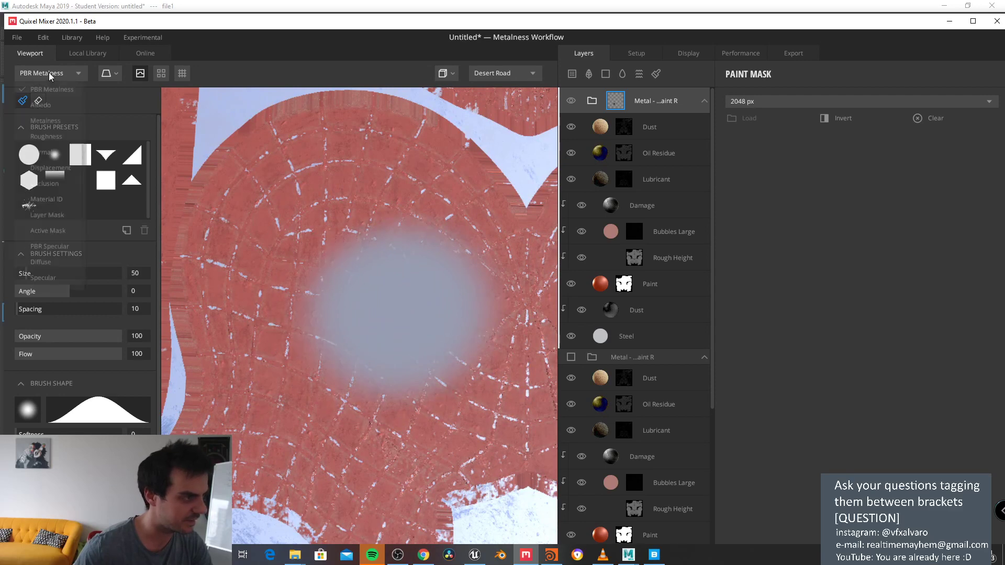
pyautogui.click(142, 5)
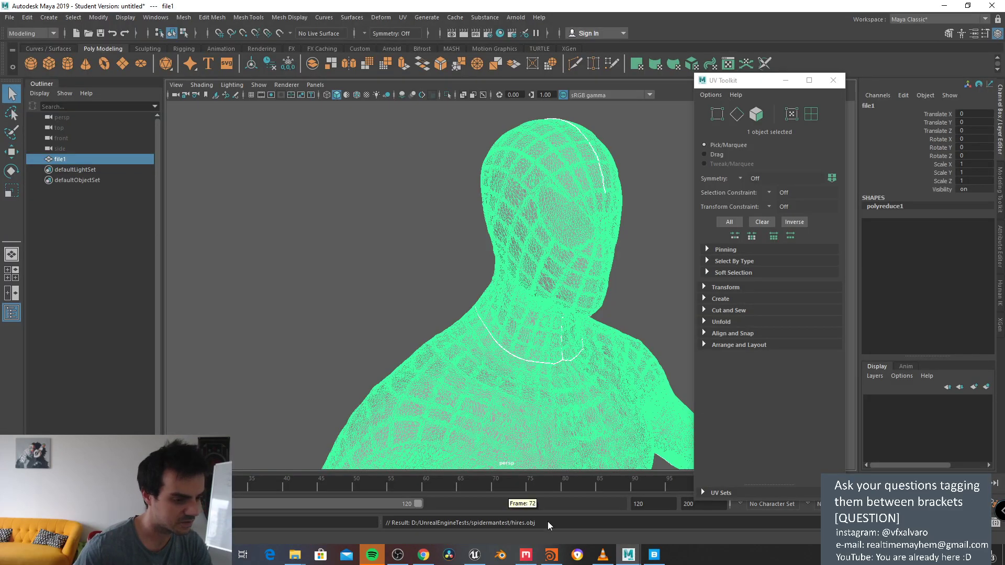
pyautogui.click(526, 554)
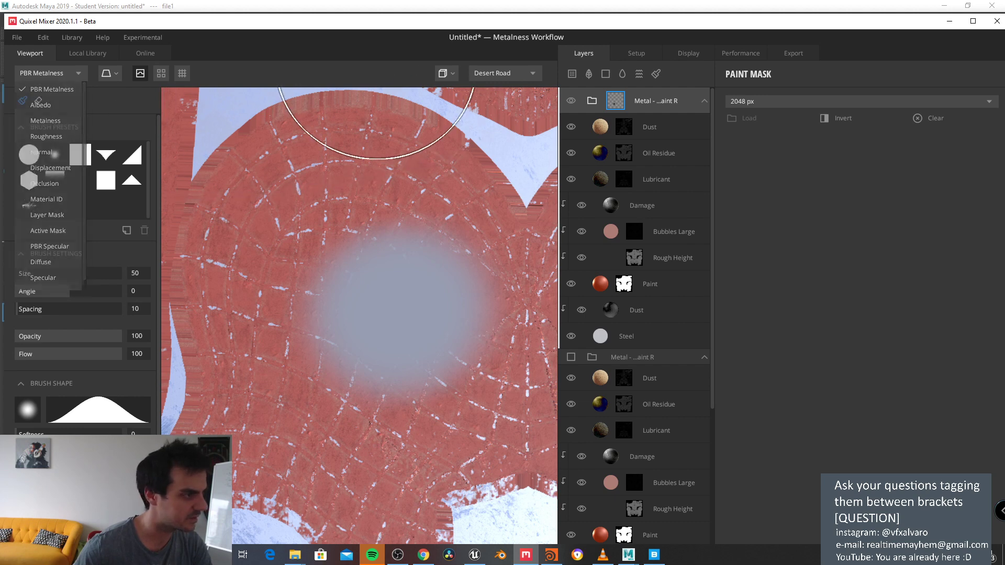
pyautogui.click(109, 74)
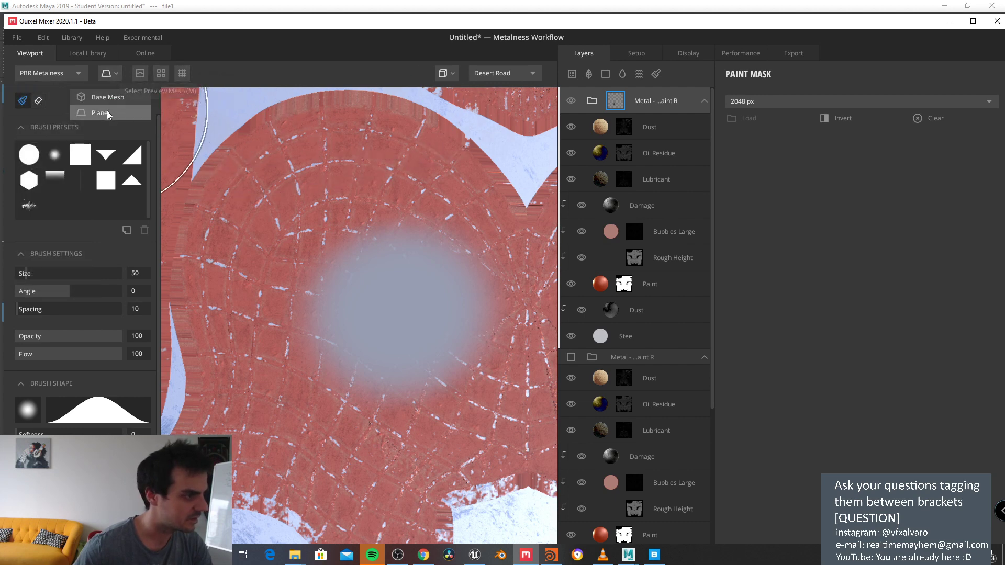
pyautogui.click(103, 97)
# Step: Orbit and zoom to frame the figure's head straight on
pyautogui.keyDown('alt'); pyautogui.moveTo(370, 212); pyautogui.dragTo(336, 455, button='middle'); pyautogui.keyUp('alt')
pyautogui.scroll(-8, 352, 372)
pyautogui.keyDown('alt'); pyautogui.moveTo(336, 455); pyautogui.dragTo(425, 223); pyautogui.keyUp('alt')
pyautogui.scroll(5, 426, 223)
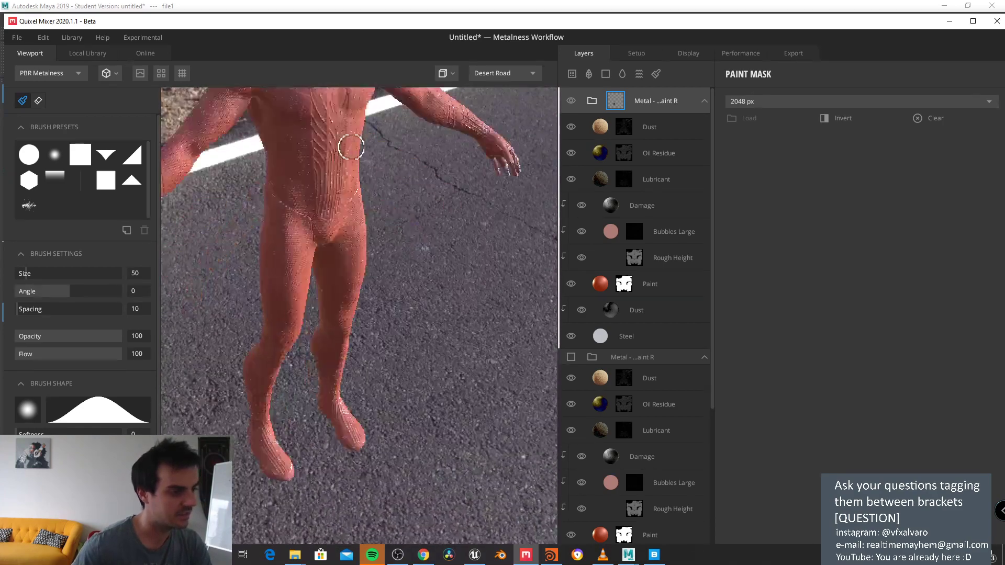
pyautogui.keyDown('alt'); pyautogui.moveTo(425, 222); pyautogui.dragTo(314, 375, button='middle'); pyautogui.keyUp('alt')
pyautogui.scroll(2, 334, 301)
pyautogui.keyDown('alt'); pyautogui.moveTo(333, 299); pyautogui.dragTo(395, 367, button='middle'); pyautogui.keyUp('alt')
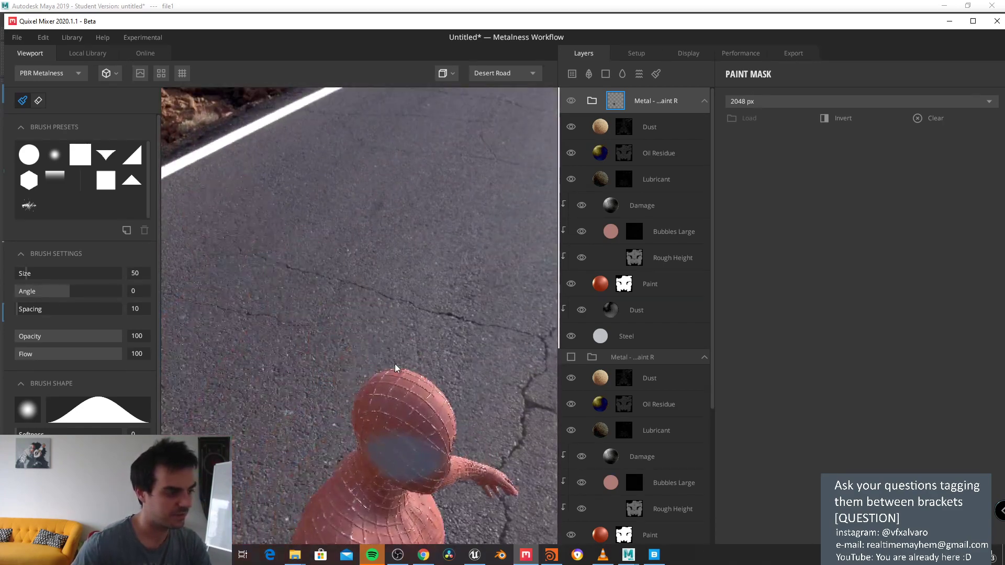
pyautogui.keyDown('alt'); pyautogui.moveTo(378, 350); pyautogui.dragTo(319, 293); pyautogui.keyUp('alt')
pyautogui.keyDown('alt'); pyautogui.moveTo(319, 293); pyautogui.dragTo(333, 328, button='middle'); pyautogui.keyUp('alt')
pyautogui.scroll(4, 334, 328)
pyautogui.keyDown('alt'); pyautogui.moveTo(333, 328); pyautogui.dragTo(423, 281); pyautogui.keyUp('alt')
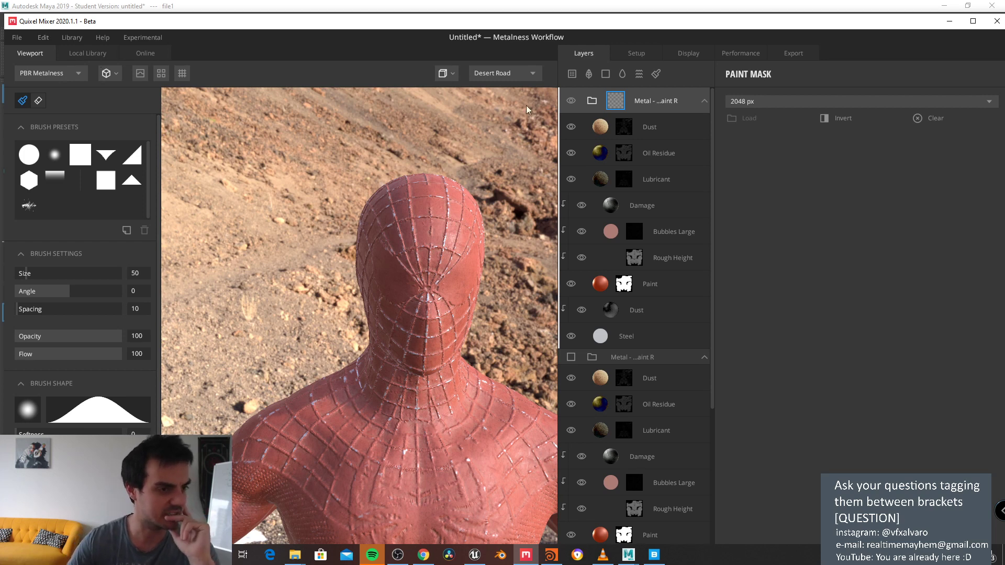
# Step: Hide and delete the Blistered Paint Red and Anodized Aluminium (Blue) groups, leaving Solid over BaseLayer
pyautogui.click(570, 101)
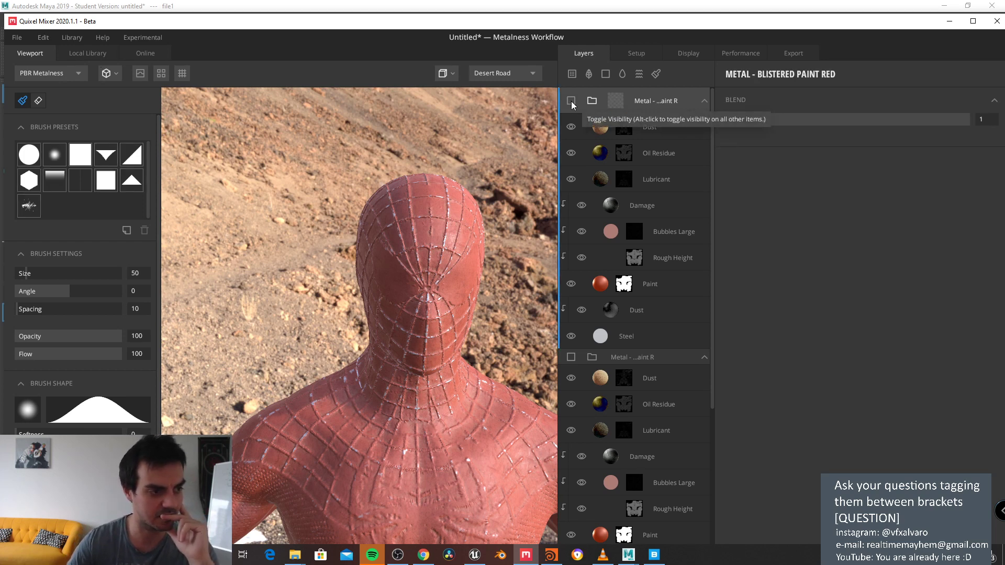
pyautogui.click(582, 258)
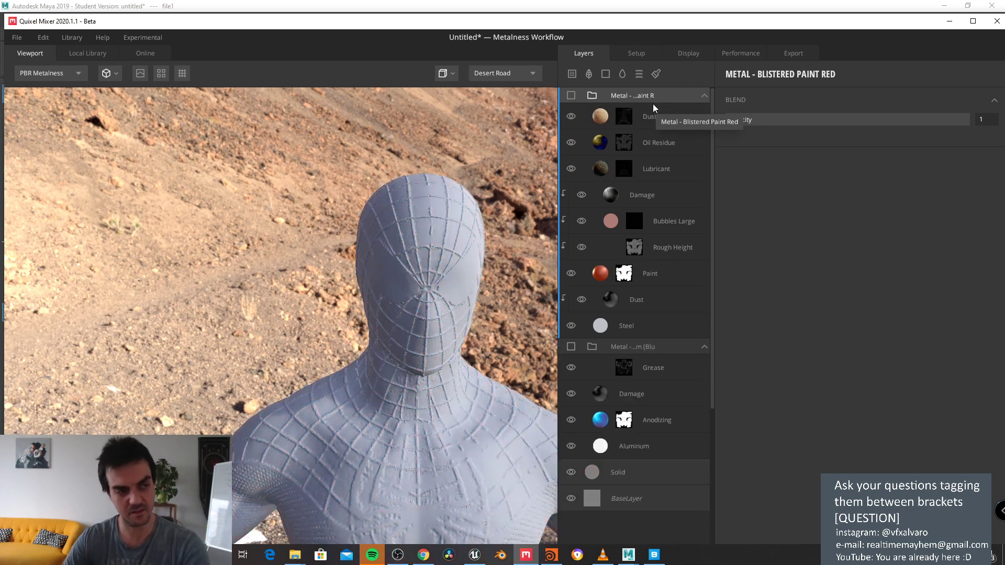
pyautogui.press('Delete')
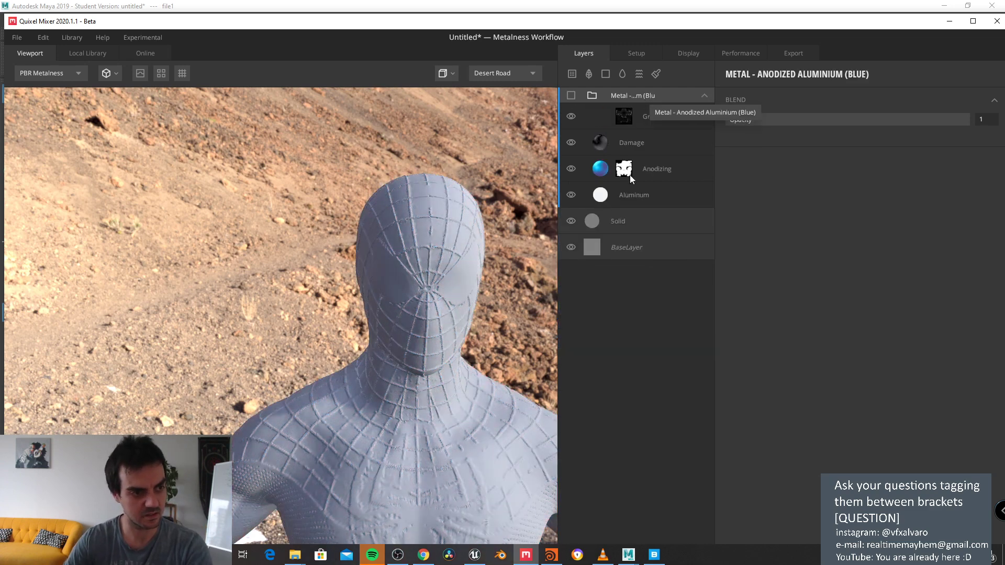
pyautogui.press('Delete')
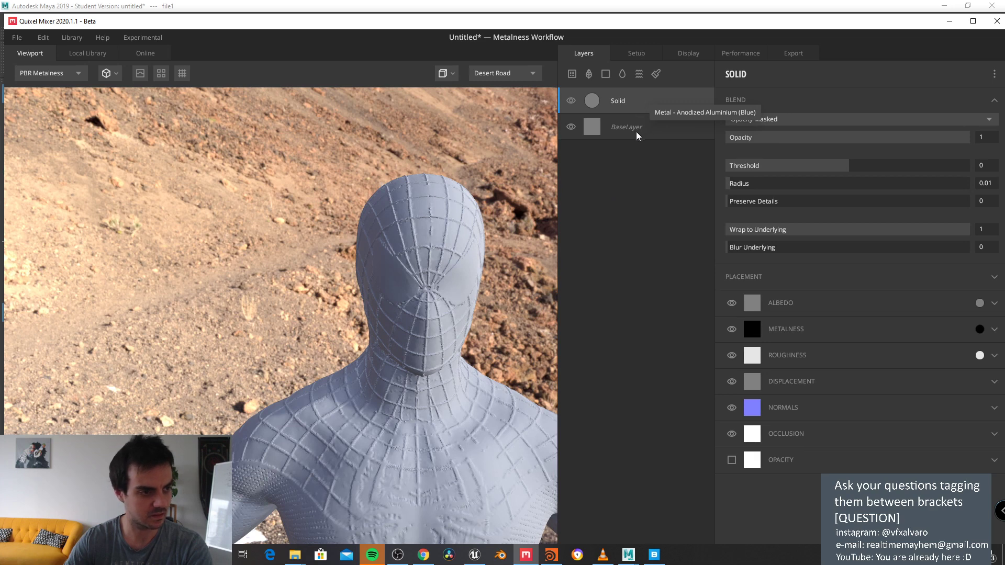
pyautogui.click(87, 53)
# Step: Filter the Local Library to Surface > Concrete and apply Old Concrete as a new layer
pyautogui.click(94, 110)
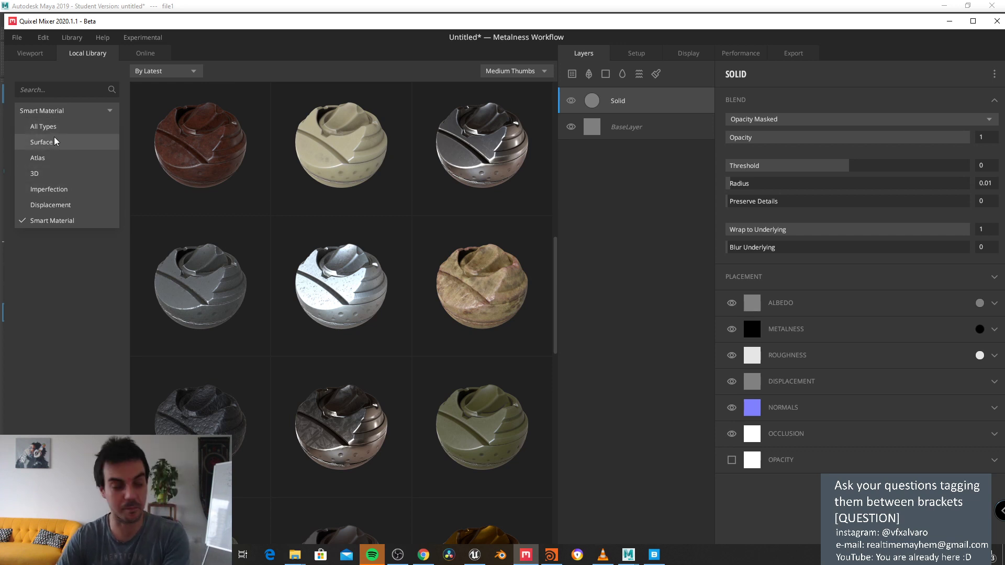
pyautogui.click(42, 142)
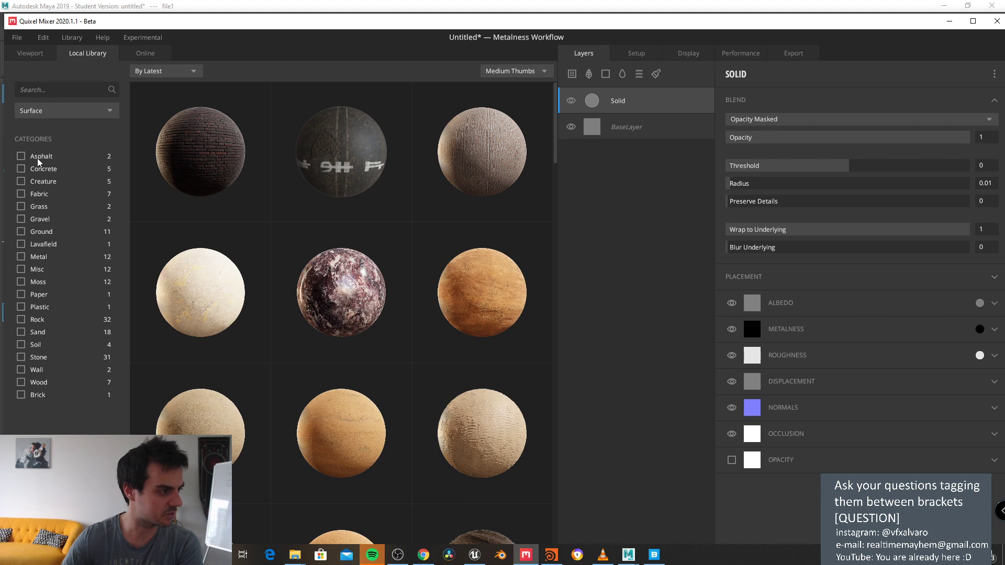
pyautogui.click(24, 169)
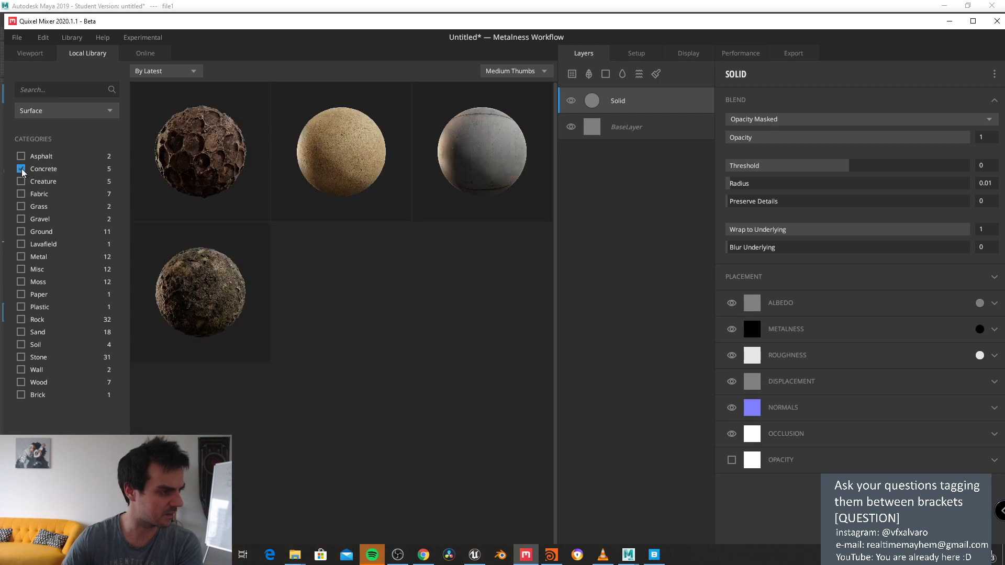
pyautogui.click(190, 160)
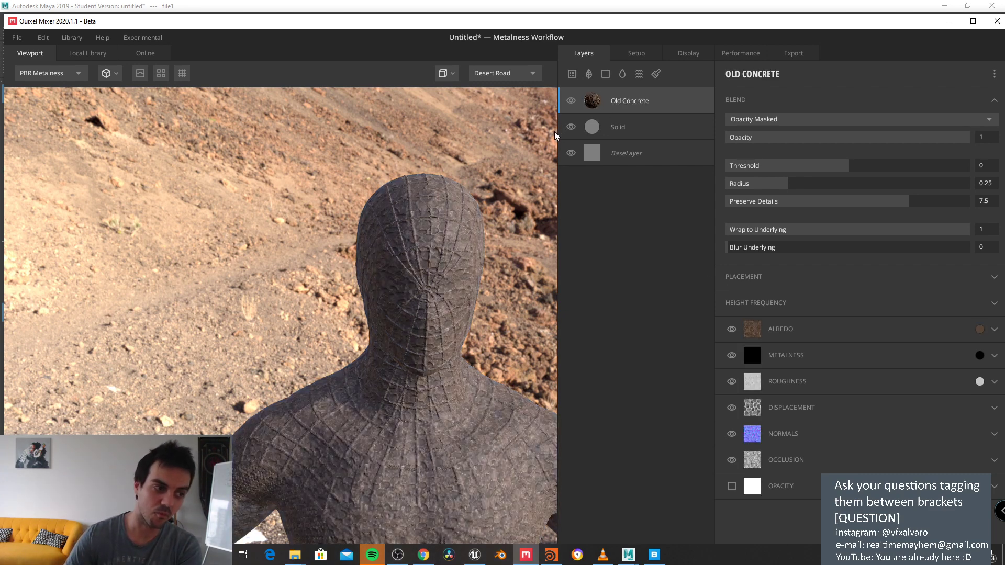
# Step: Maximize the Mixer window and orbit around the concrete-coated head
pyautogui.scroll(5, 441, 266)
pyautogui.moveTo(442, 259); pyautogui.dragTo(377, 230)
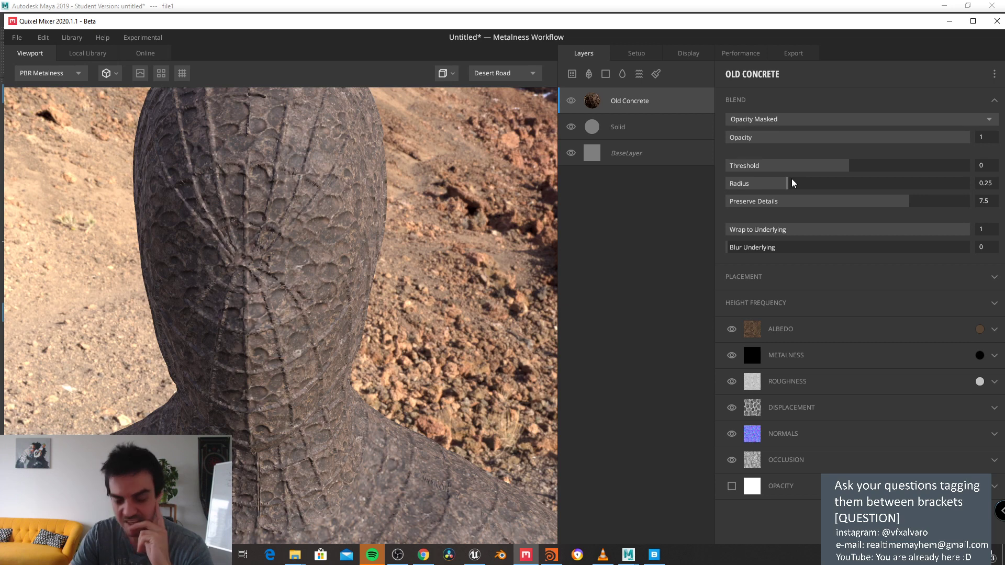
pyautogui.moveTo(363, 234)
pyautogui.mouseDown()
pyautogui.moveTo(345, 224)
pyautogui.moveTo(419, 218)
pyautogui.moveTo(220, 220)
pyautogui.moveTo(378, 237)
pyautogui.mouseUp()
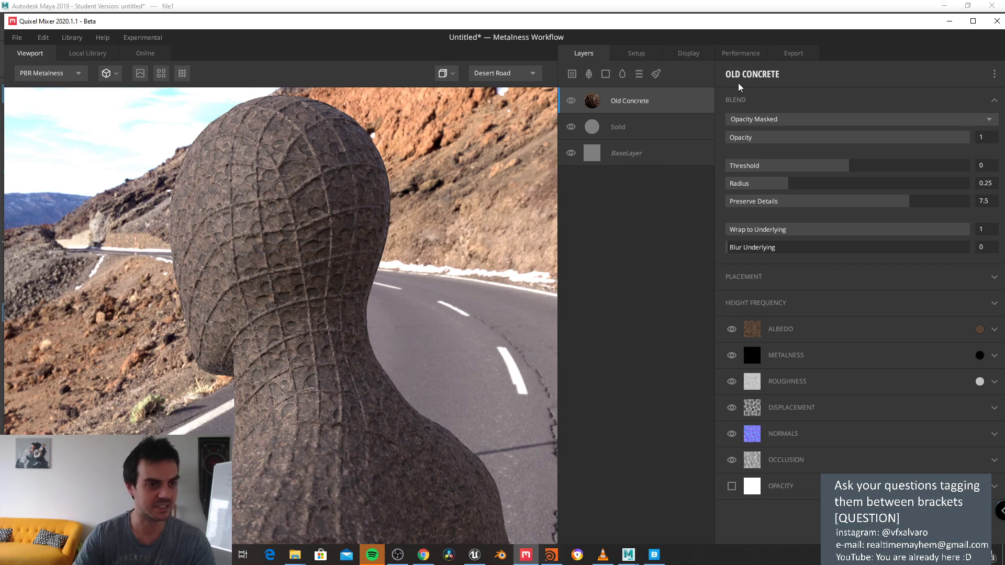
pyautogui.moveTo(786, 23); pyautogui.dragTo(748, 18)
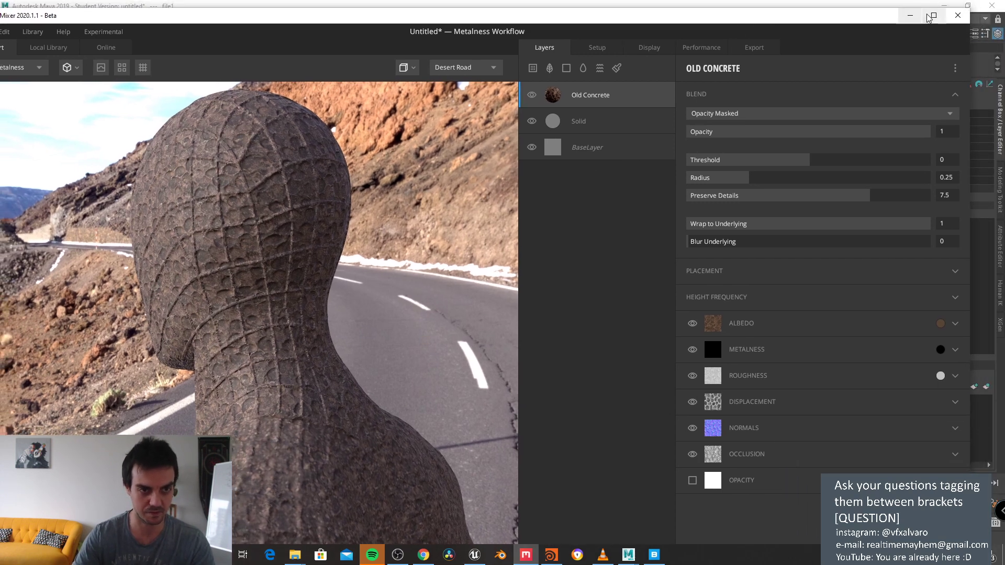
pyautogui.click(932, 17)
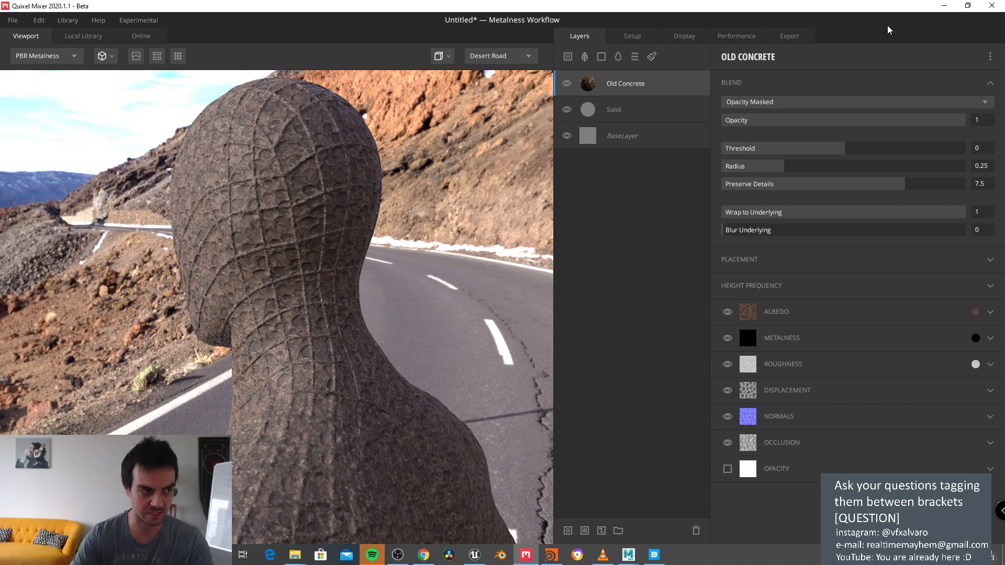
pyautogui.moveTo(239, 291); pyautogui.dragTo(377, 256)
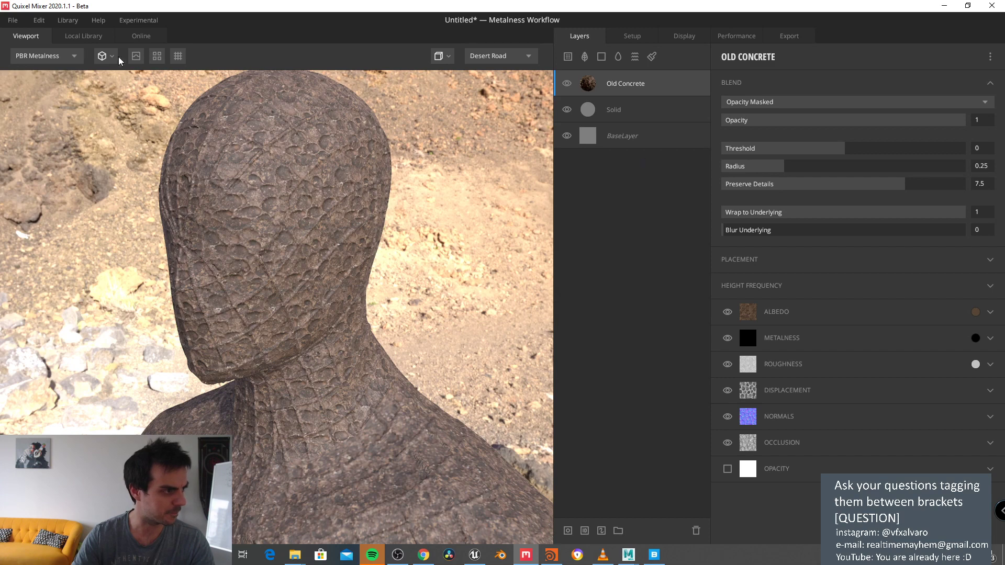
# Step: Attach a mask stack with a paint mask to the Old Concrete layer
pyautogui.click(79, 36)
pyautogui.click(47, 37)
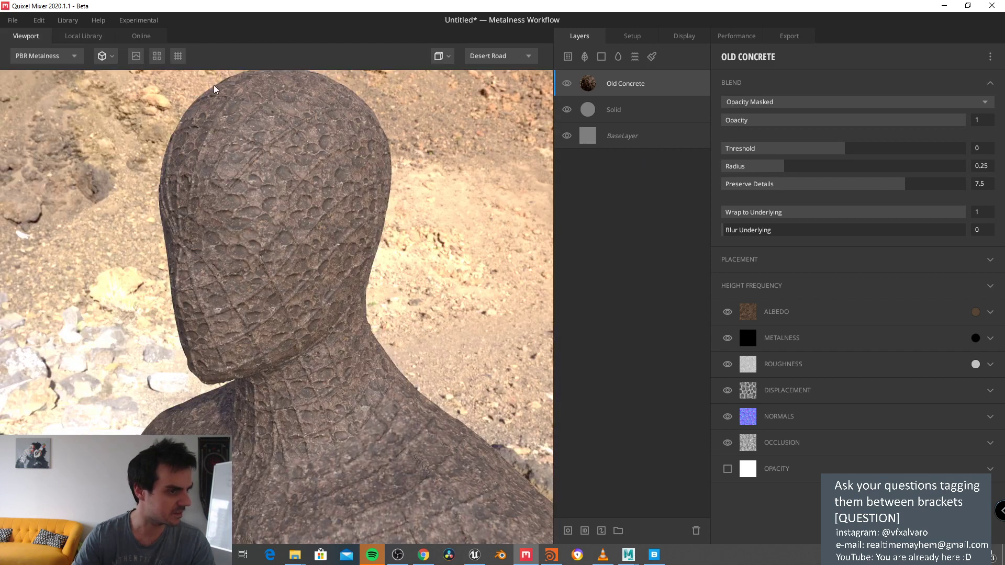
pyautogui.rightClick(611, 84)
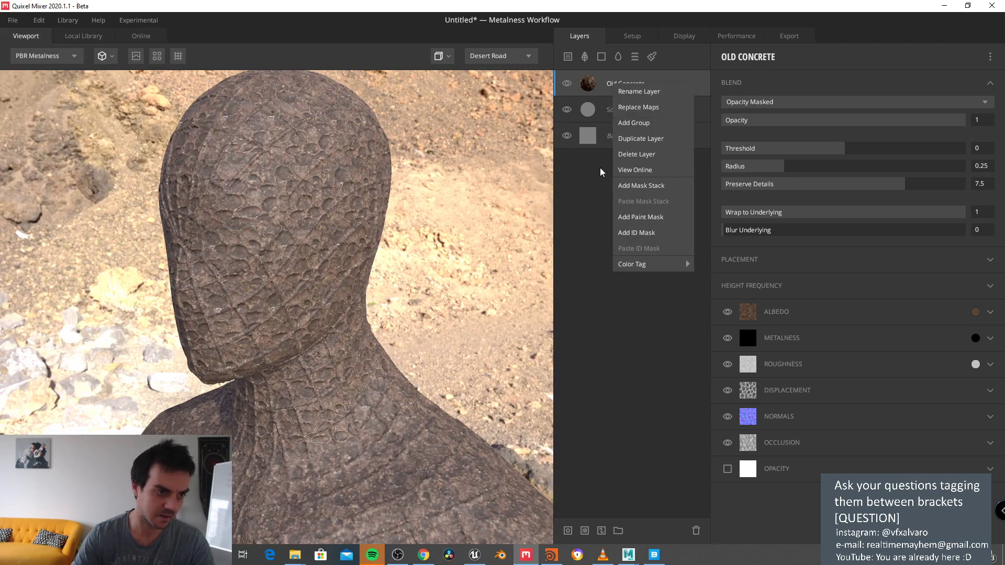
pyautogui.click(665, 62)
pyautogui.rightClick(639, 88)
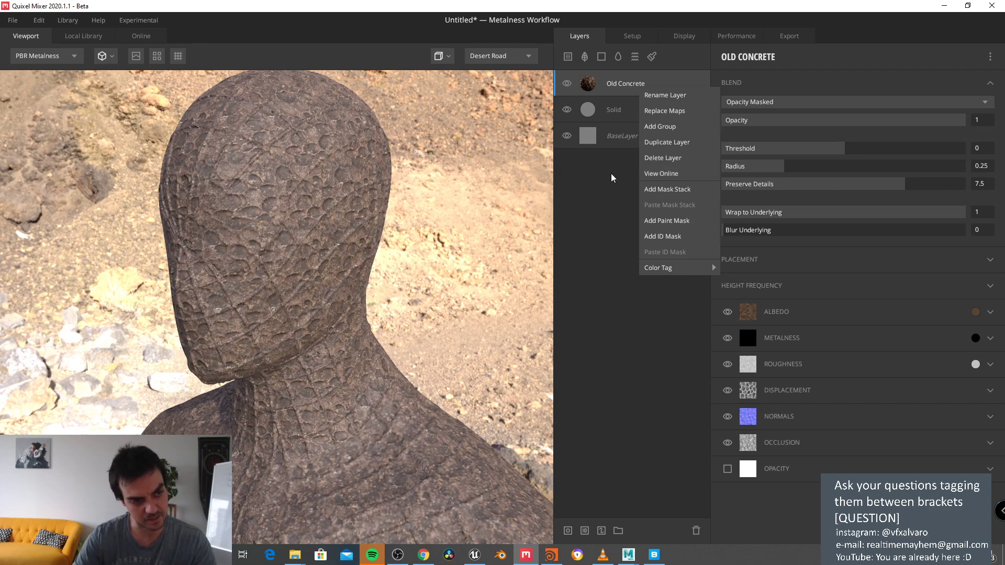
pyautogui.click(655, 188)
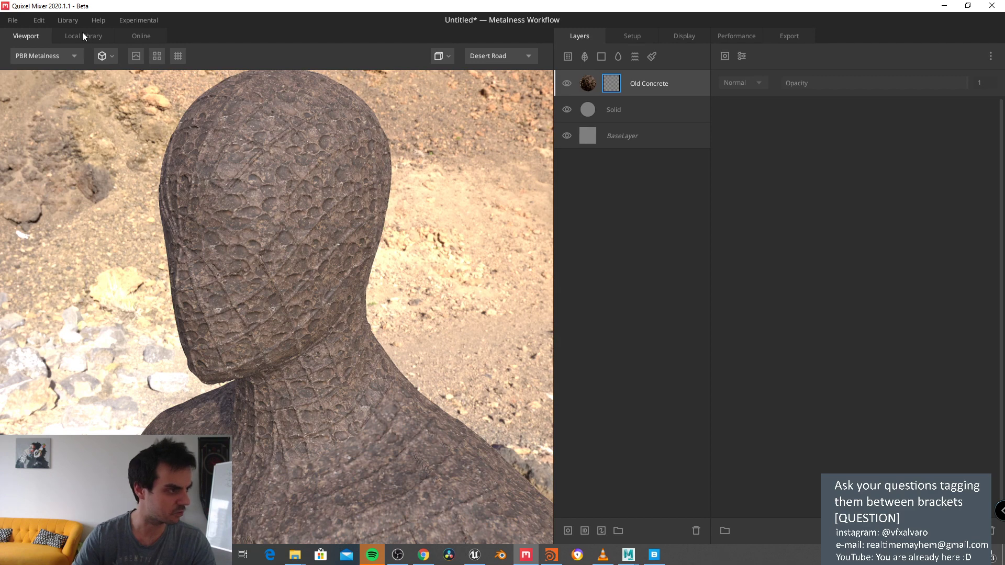
pyautogui.click(96, 36)
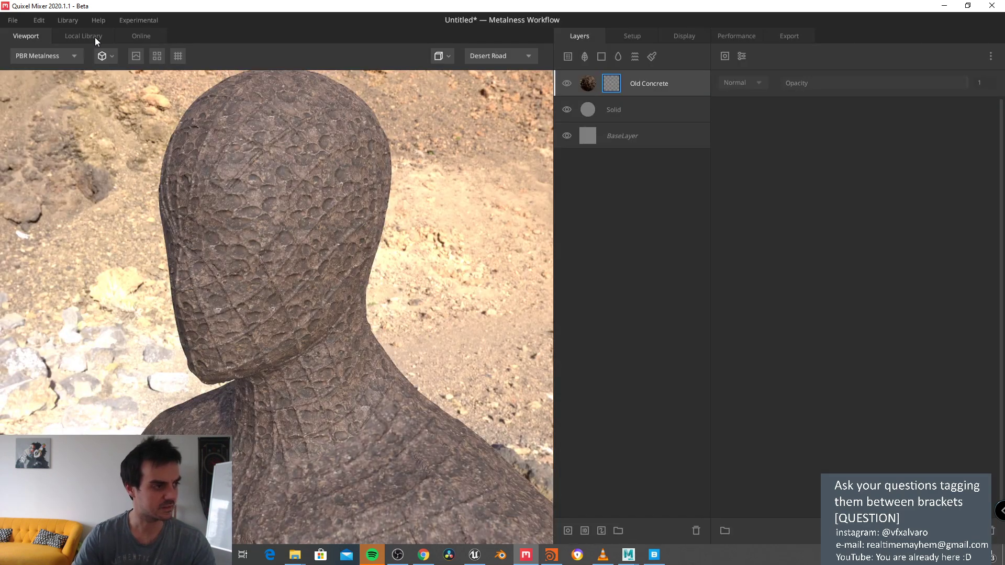
# Step: Add Clover Patches On Grass 2x2 M from the Local Library and move Old Concrete above it
pyautogui.click(75, 39)
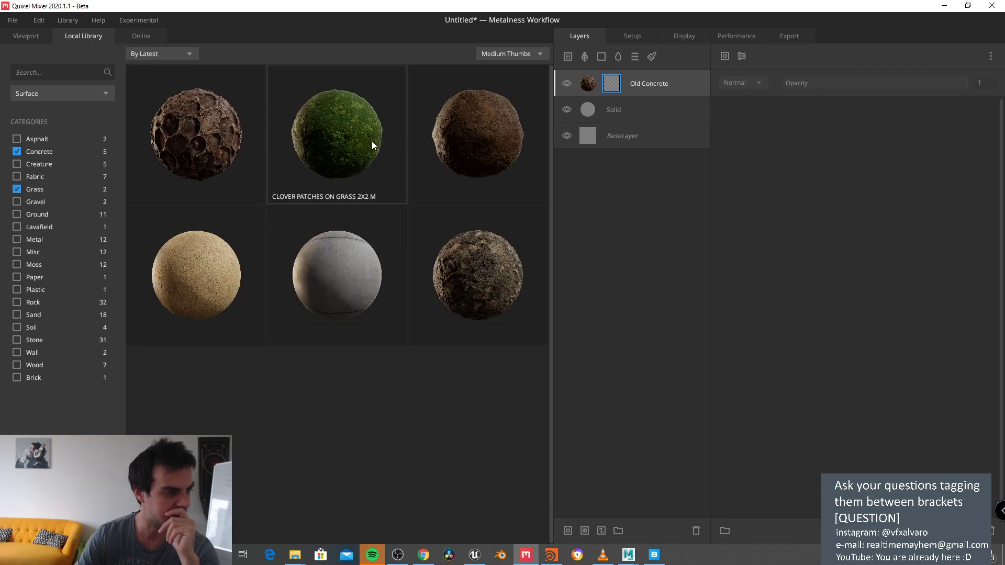
pyautogui.click(372, 142)
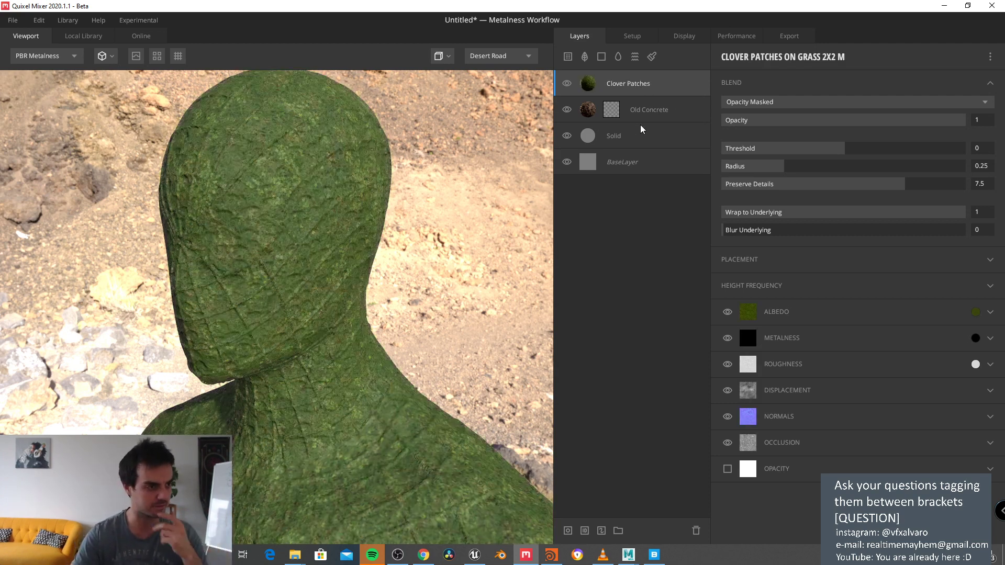
pyautogui.click(643, 130)
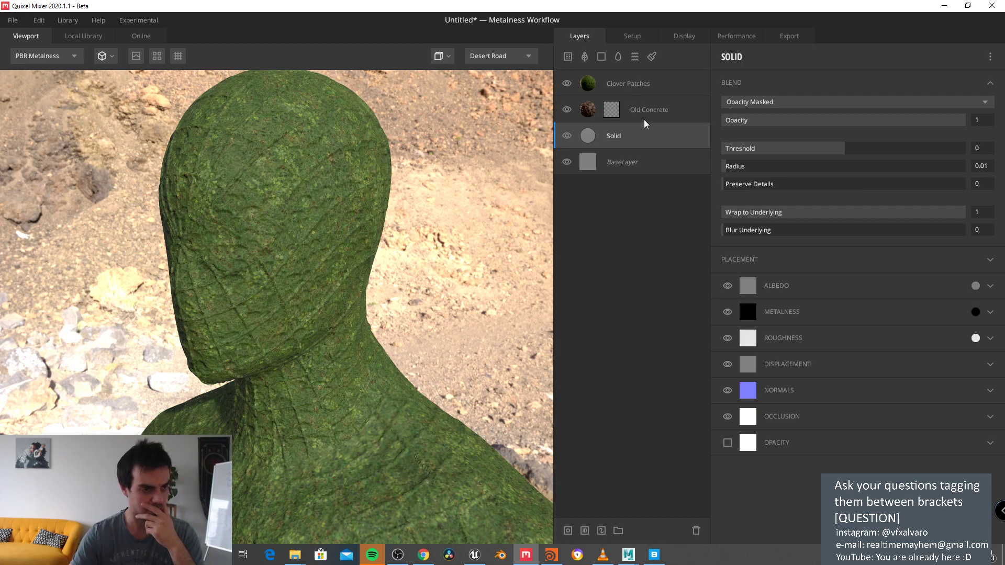
pyautogui.moveTo(643, 115); pyautogui.dragTo(623, 89)
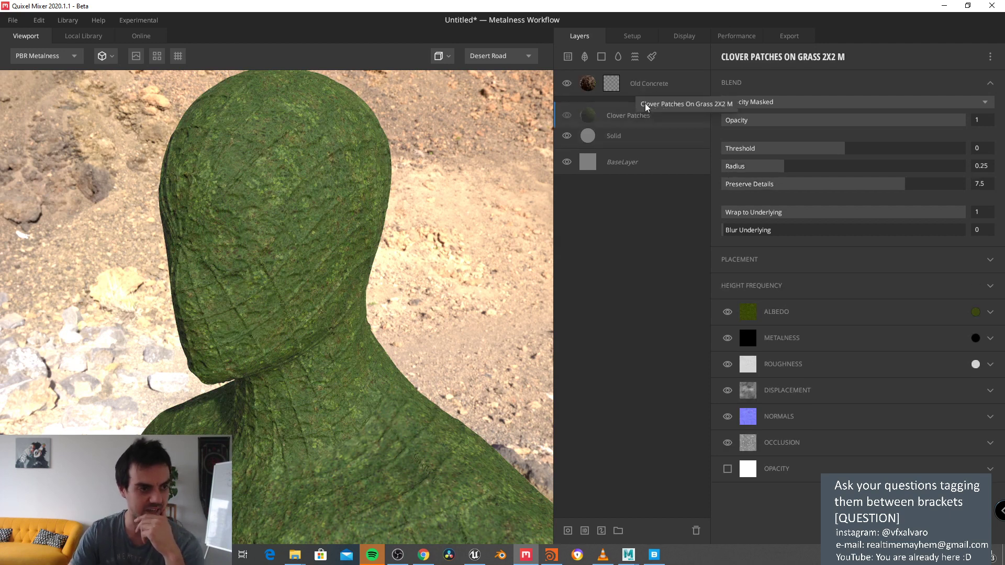
# Step: Add a Curvature component to Old Concrete's mask with tightness 0.113, then inspect the grass
pyautogui.click(616, 84)
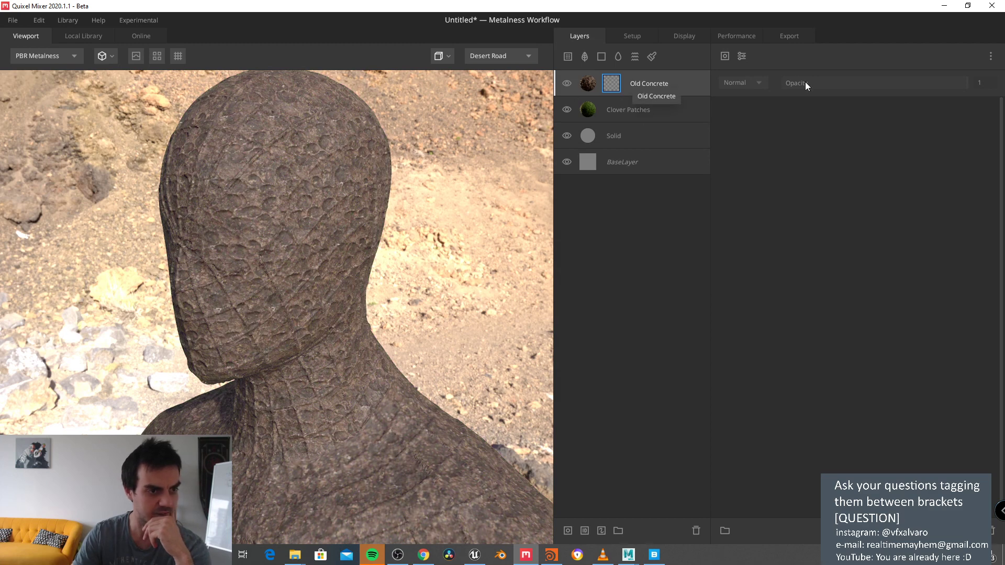
pyautogui.click(649, 83)
pyautogui.click(611, 84)
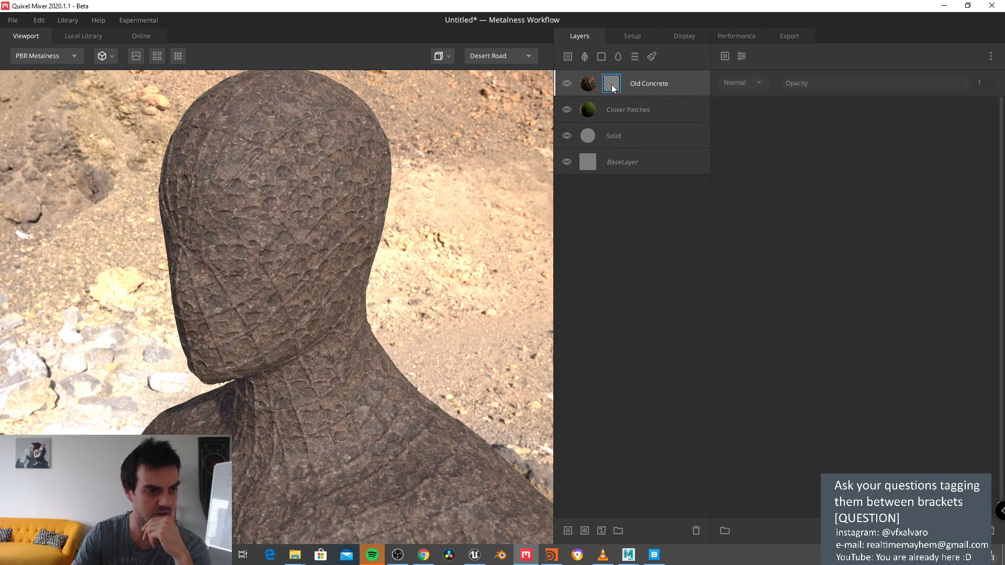
pyautogui.click(724, 56)
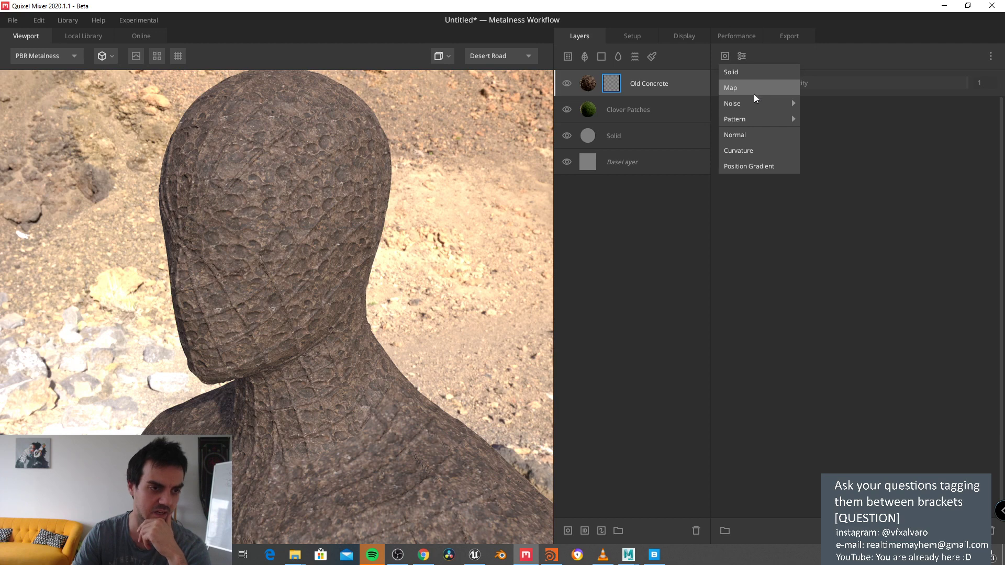
pyautogui.moveTo(753, 102)
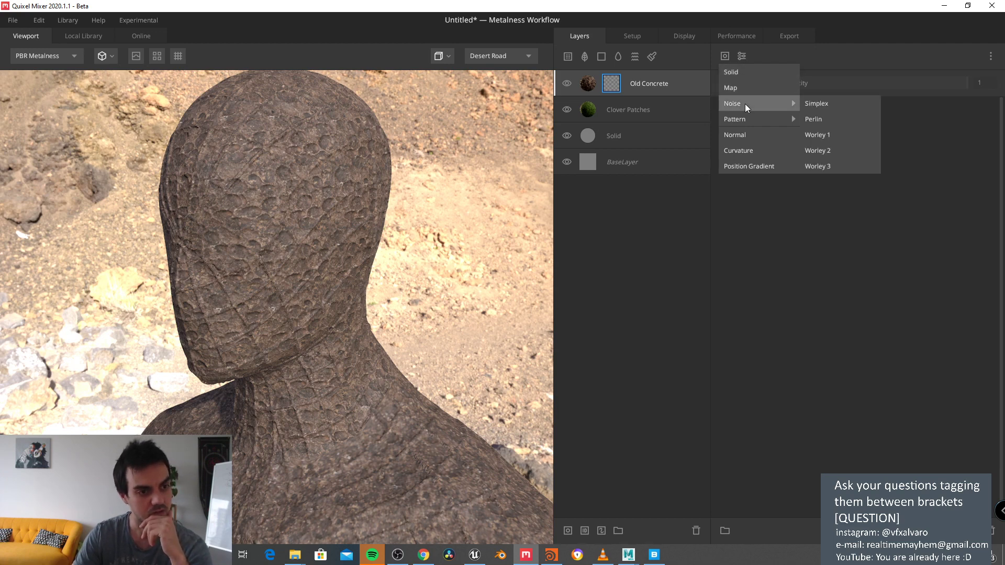
pyautogui.click(745, 152)
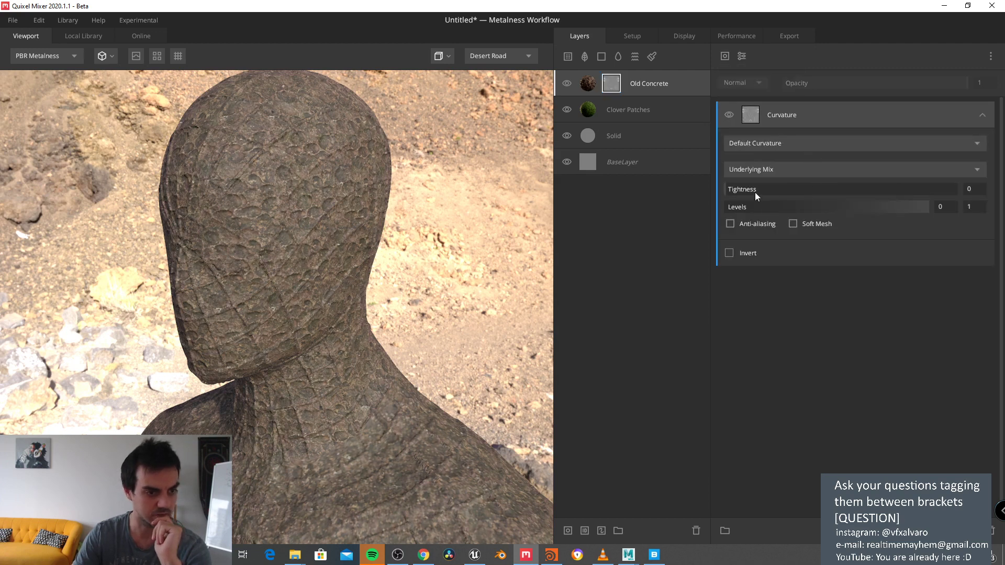
pyautogui.moveTo(755, 195)
pyautogui.mouseDown()
pyautogui.moveTo(771, 195)
pyautogui.moveTo(752, 195)
pyautogui.mouseUp()
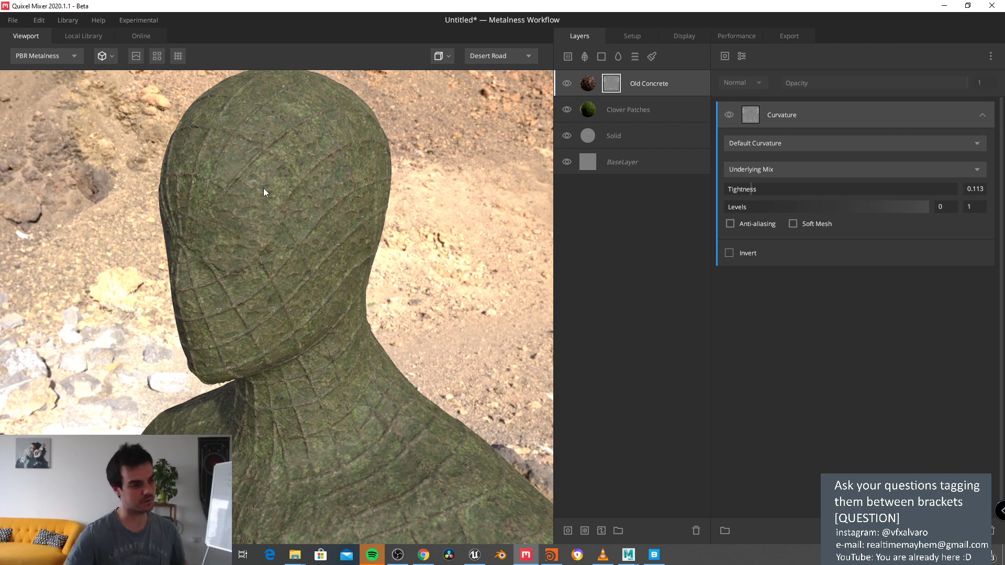
pyautogui.scroll(6, 304, 179)
pyautogui.scroll(-5, 299, 187)
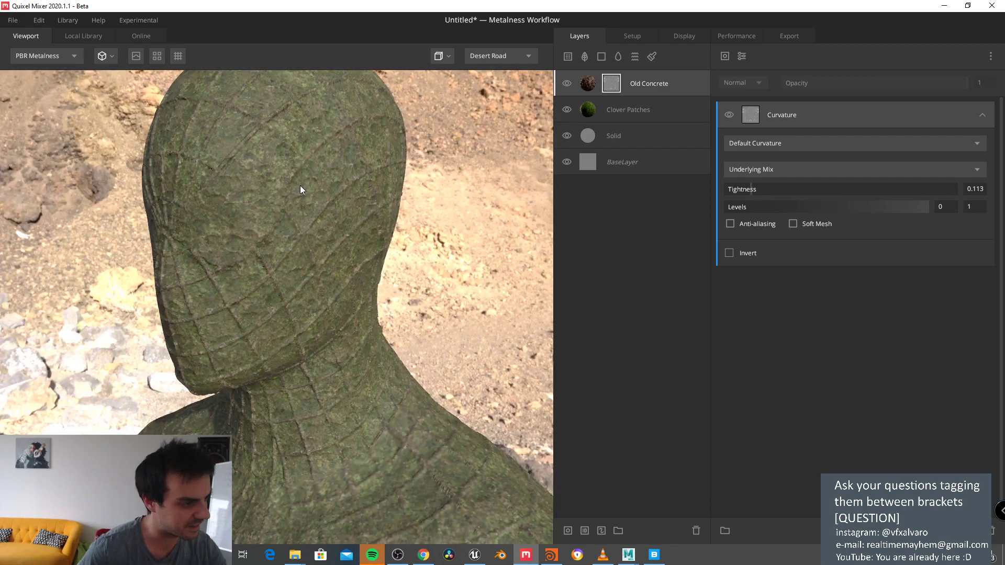
pyautogui.scroll(2, 300, 191)
pyautogui.moveTo(298, 198)
pyautogui.mouseDown()
pyautogui.moveTo(340, 194)
pyautogui.moveTo(284, 194)
pyautogui.mouseUp()
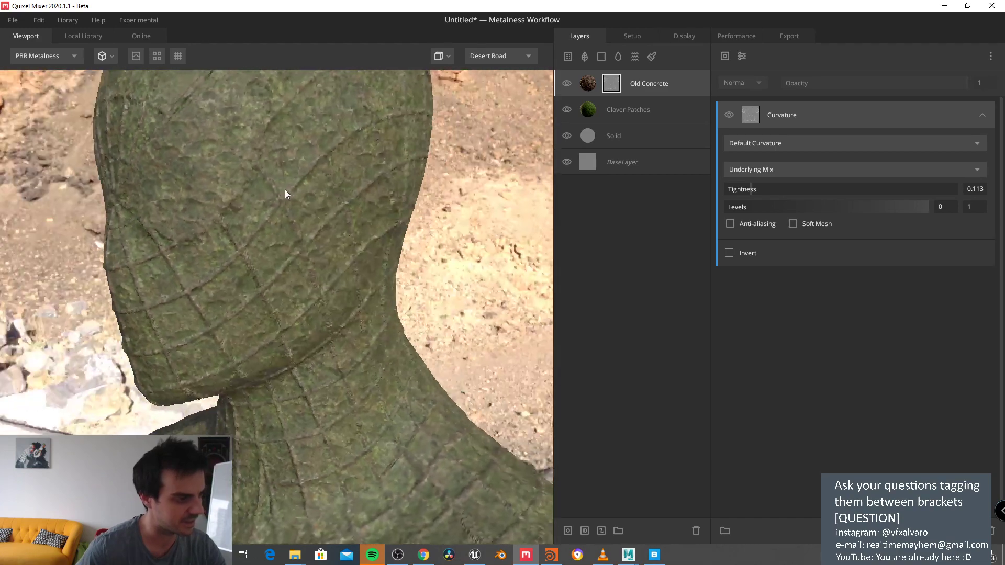
pyautogui.scroll(-3, 190, 180)
pyautogui.scroll(5, 253, 181)
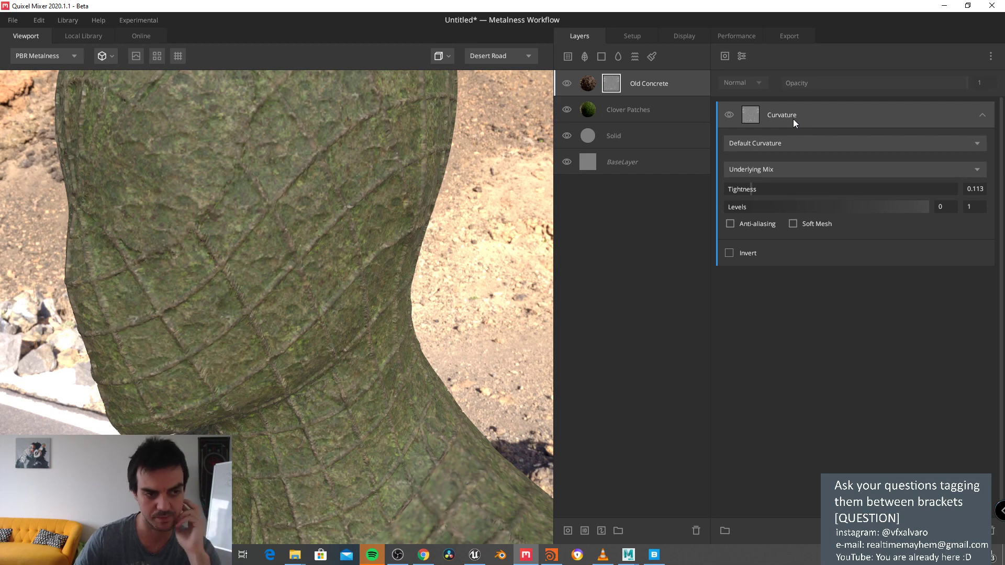
# Step: Switch the Curvature mode from Default to Cavities Only
pyautogui.click(803, 144)
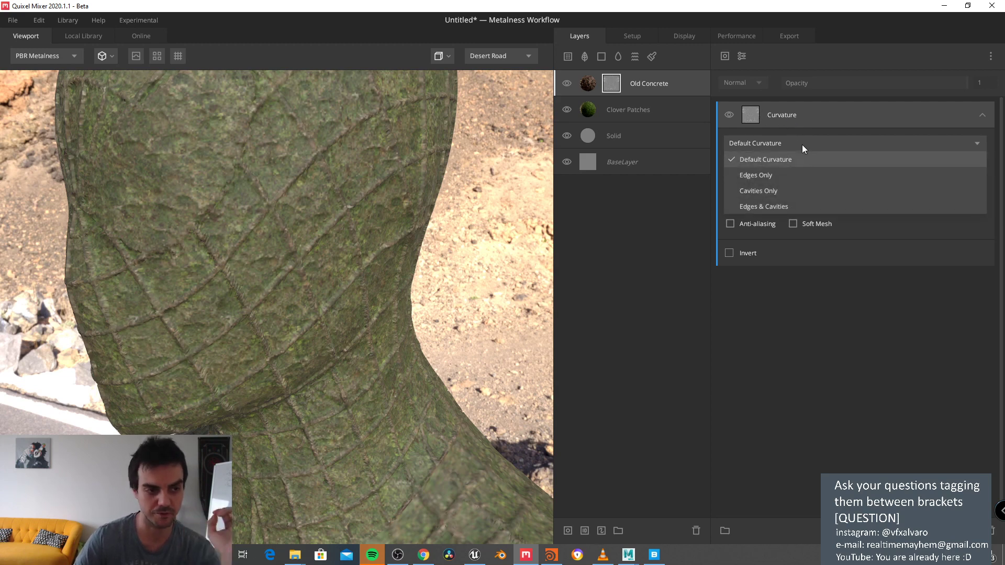
pyautogui.click(783, 192)
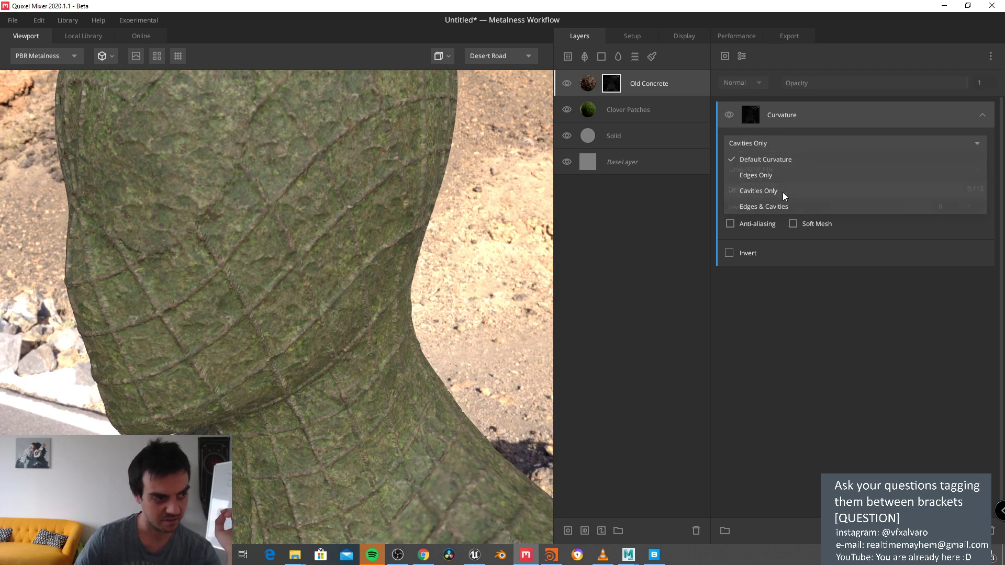
pyautogui.click(758, 112)
pyautogui.click(613, 85)
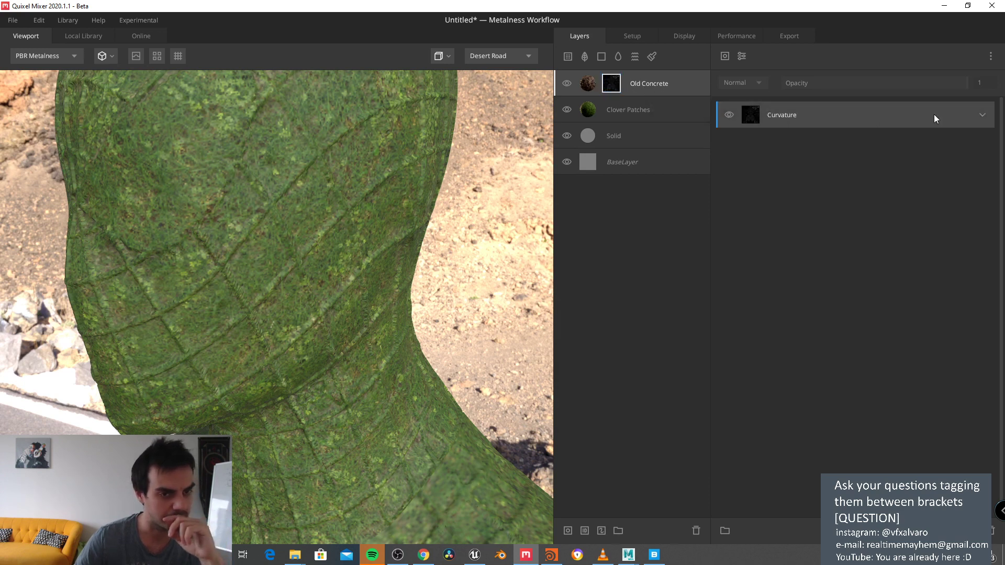
pyautogui.click(981, 115)
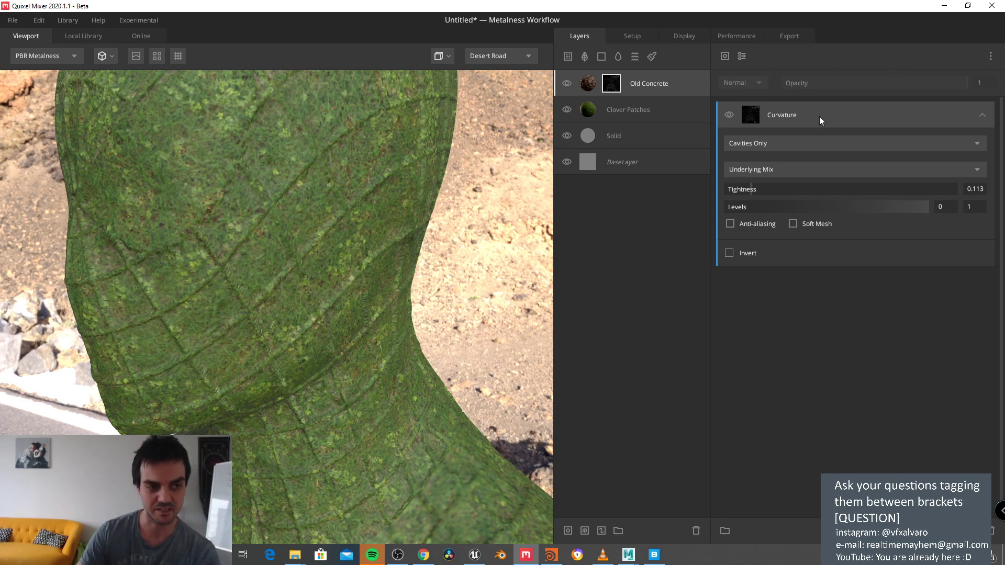
# Step: Show the Old Concrete layer's properties: Opacity Masked blend at opacity 1
pyautogui.click(982, 115)
pyautogui.click(982, 115)
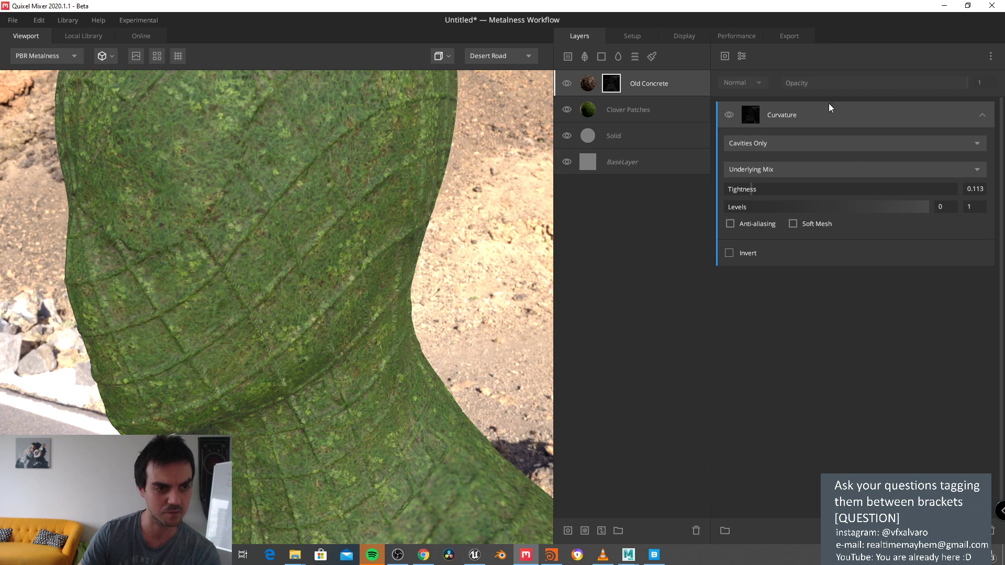
pyautogui.click(629, 109)
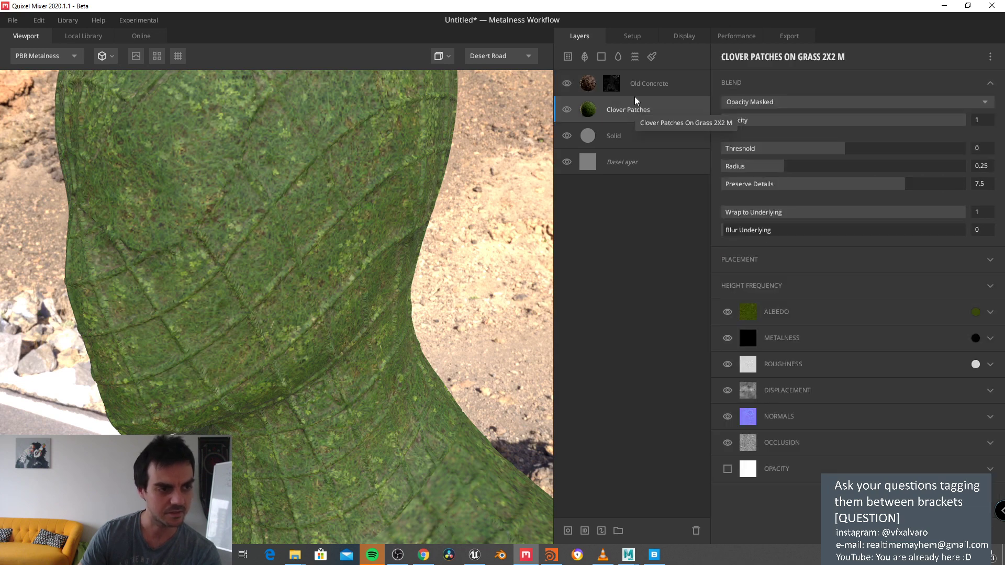
pyautogui.click(638, 93)
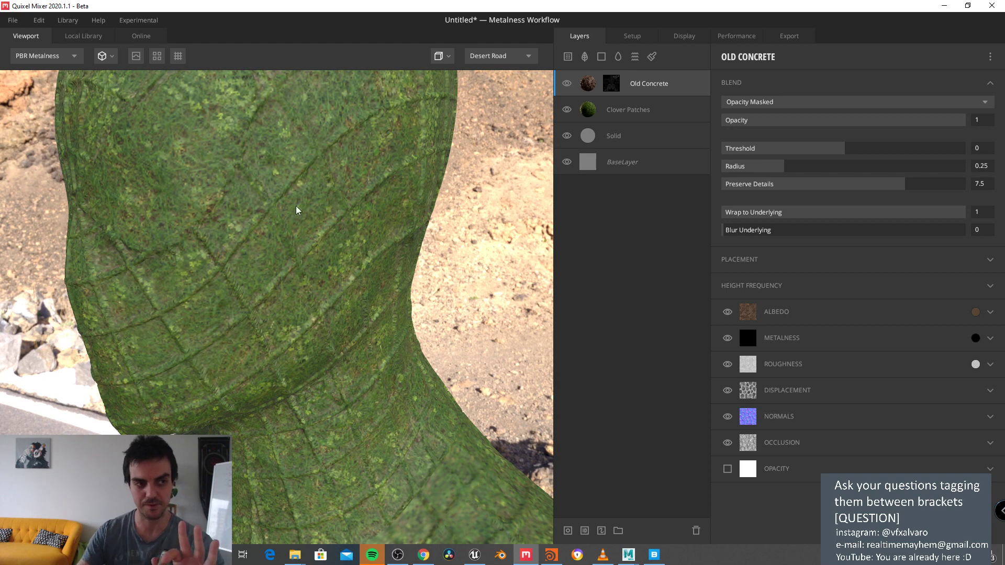
# Step: Review the Setup, Display, Performance and Export settings, ending on Setup (2048 px, hires.obj)
pyautogui.click(645, 36)
pyautogui.click(687, 36)
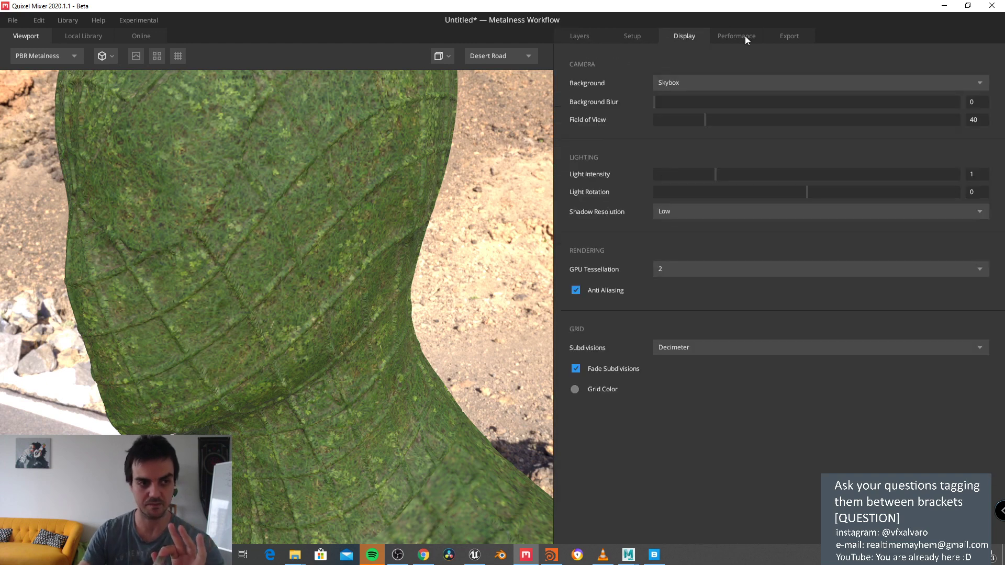
pyautogui.click(745, 36)
pyautogui.click(783, 36)
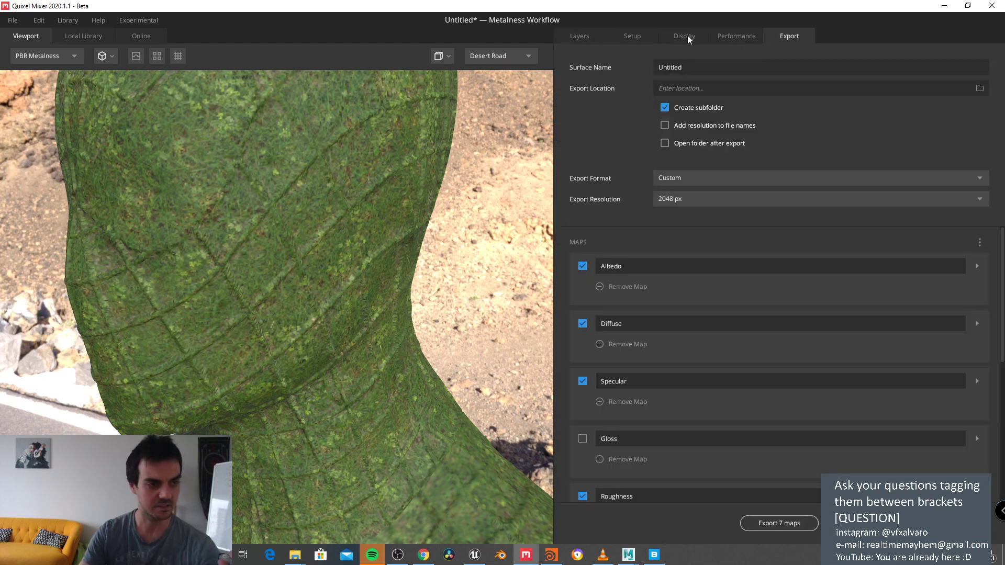
pyautogui.click(636, 35)
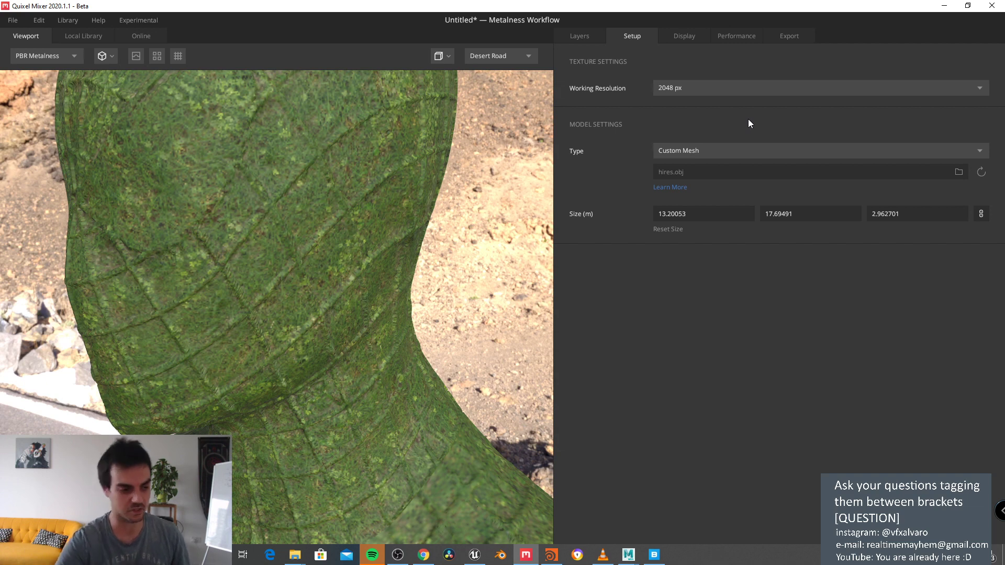
# Step: Bring the Unreal Spiderman editor to the front and maximize it
pyautogui.click(475, 555)
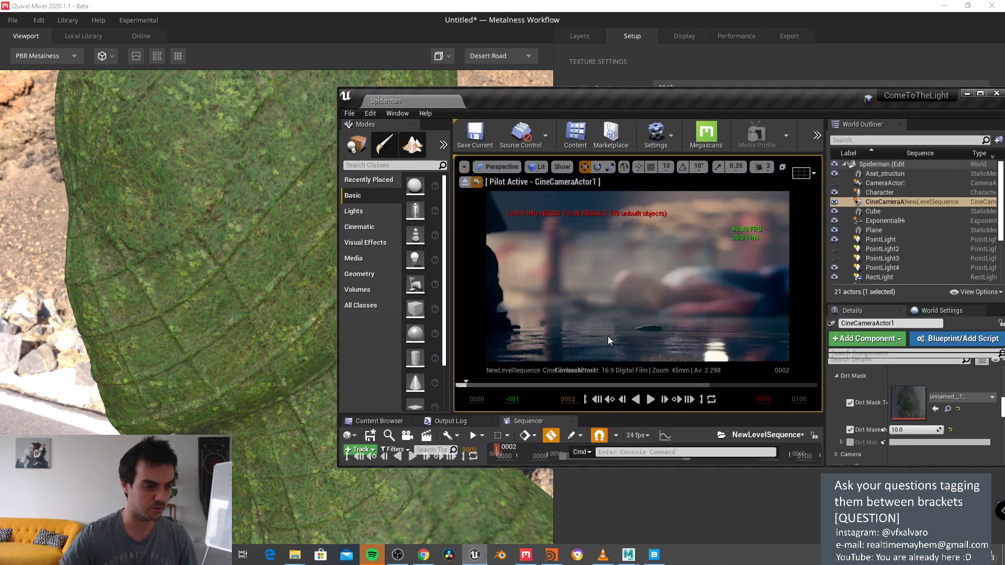
pyautogui.click(981, 94)
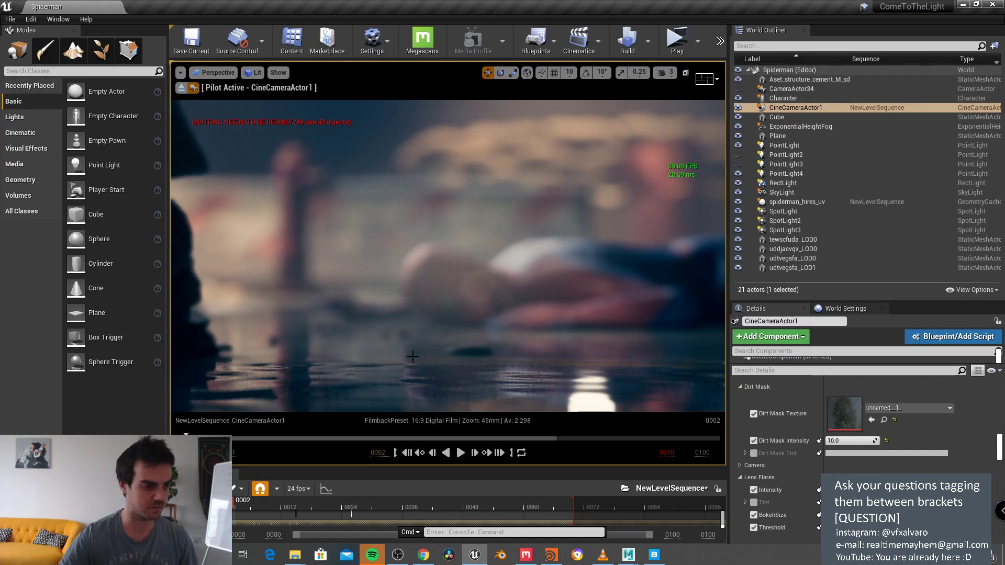
# Step: Scrub the sequence to frame 0024, then switch to Quixel Bridge
pyautogui.click(207, 436)
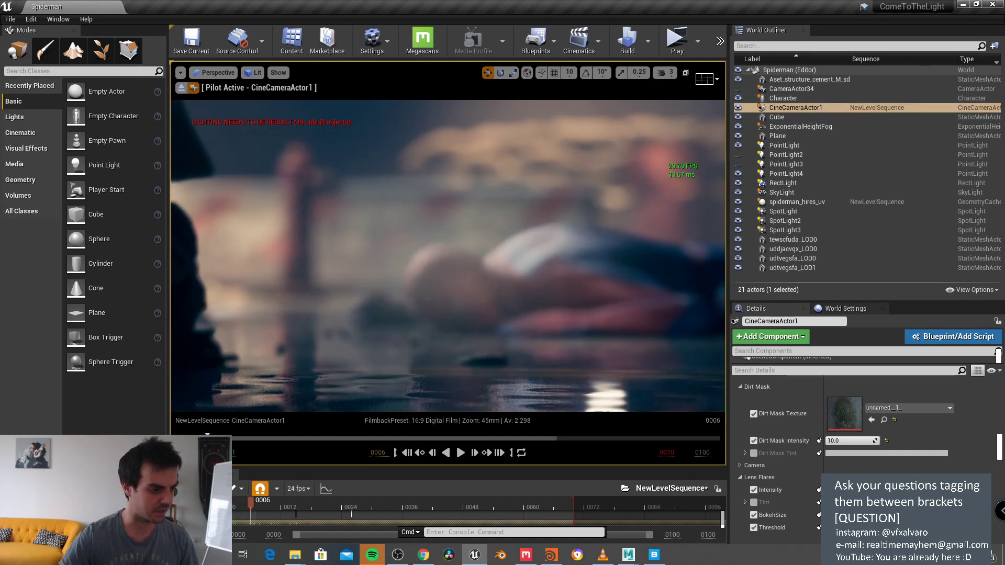
pyautogui.moveTo(208, 436); pyautogui.dragTo(305, 437)
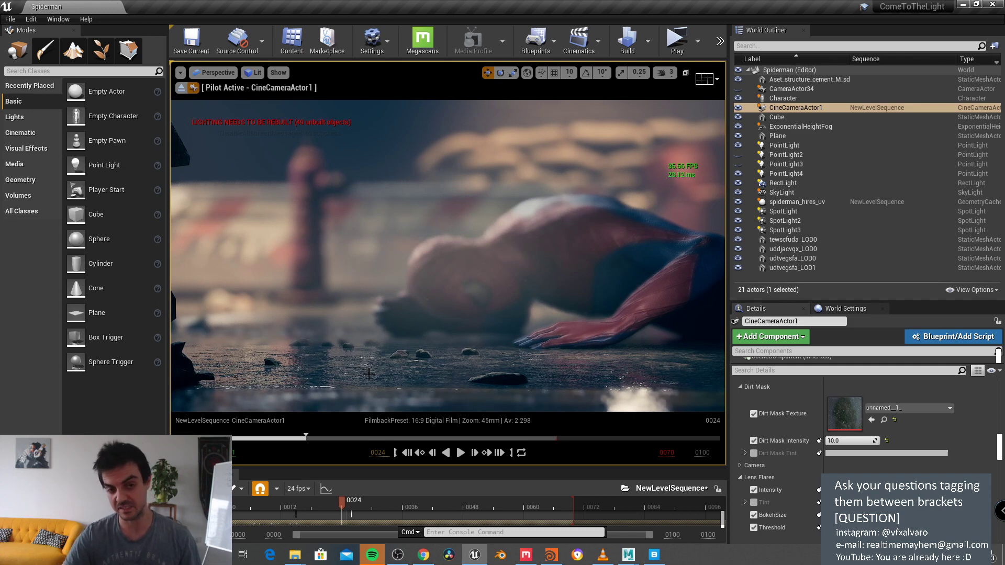
pyautogui.click(654, 555)
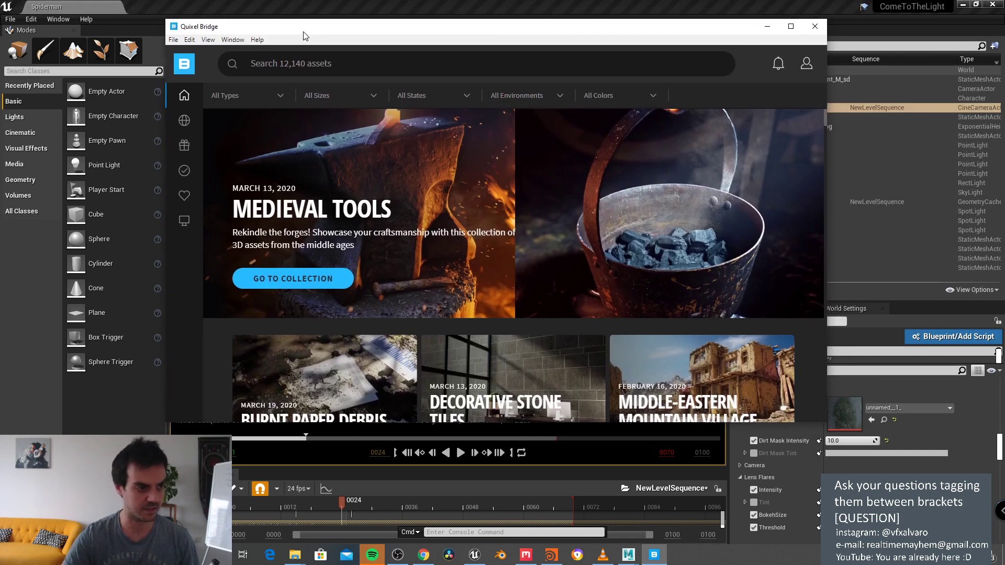
# Step: In Local assets, inspect the Painted Stop Sign's export settings with Bridge maximized
pyautogui.moveTo(185, 196)
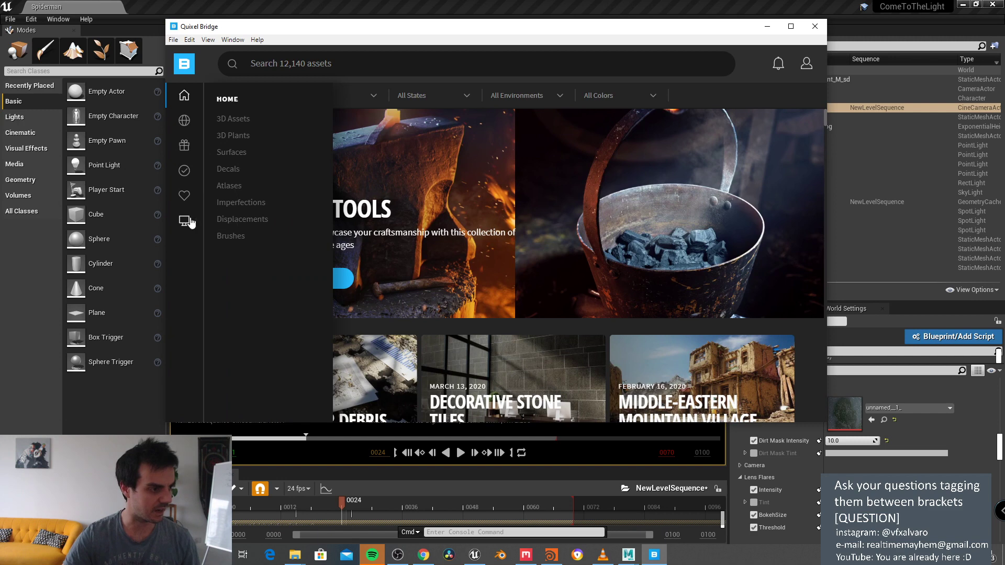
pyautogui.click(188, 223)
pyautogui.click(413, 168)
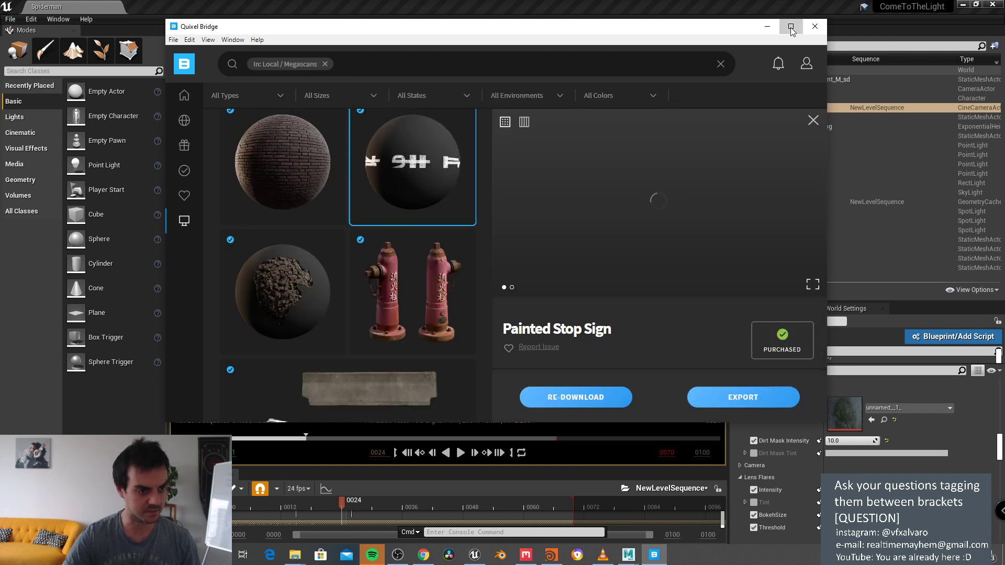
pyautogui.click(790, 27)
pyautogui.scroll(-2, 556, 298)
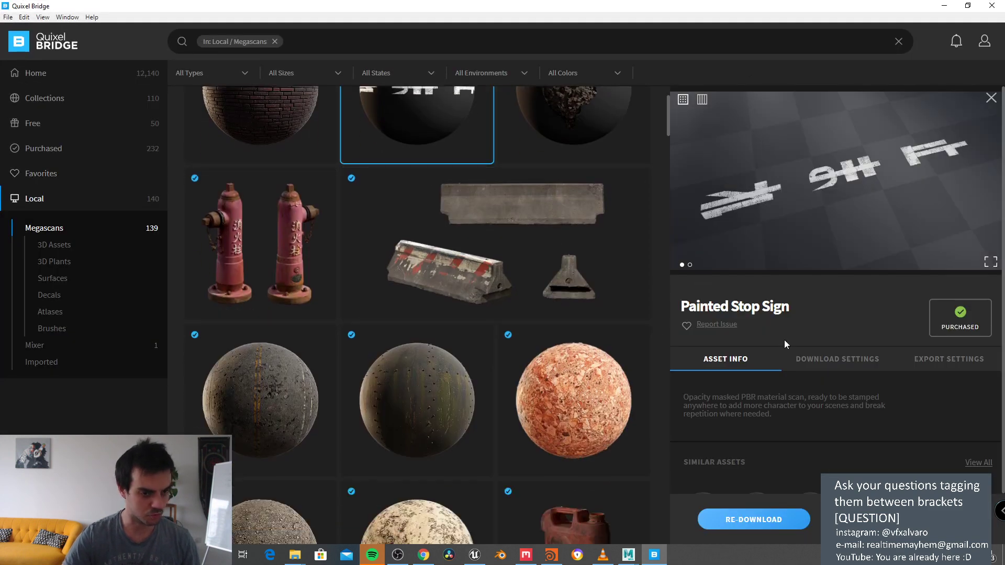
pyautogui.click(926, 360)
pyautogui.scroll(-3, 864, 293)
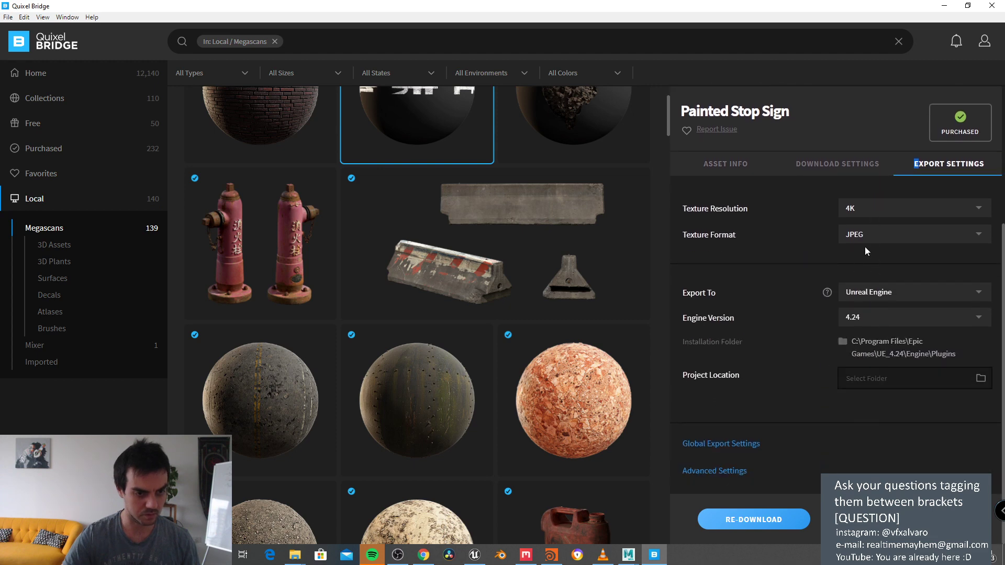
# Step: Browse Home > 3D Assets > Assembly > Rock and open the Mossy Rocks details
pyautogui.click(55, 100)
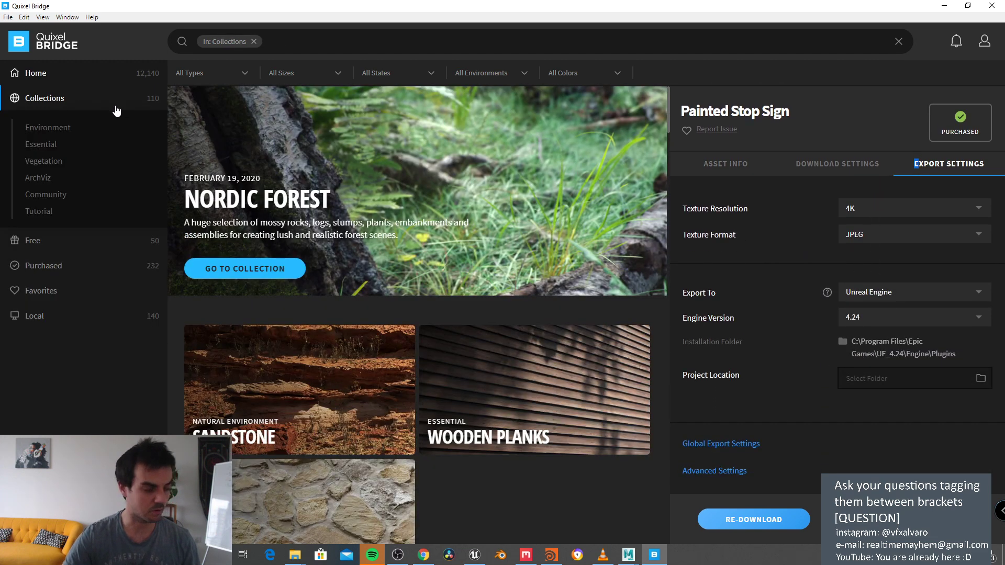
pyautogui.click(35, 72)
pyautogui.click(32, 101)
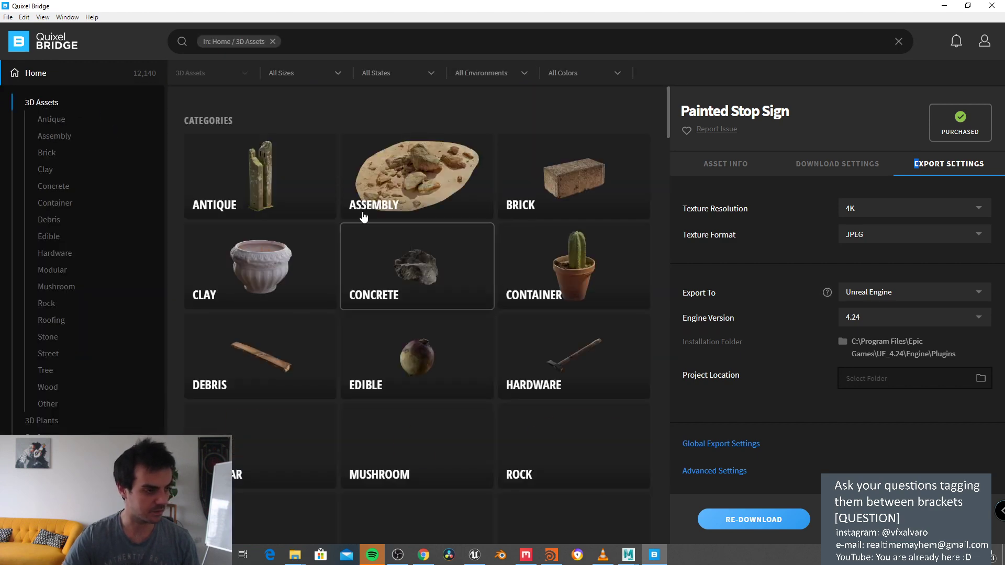
pyautogui.click(363, 217)
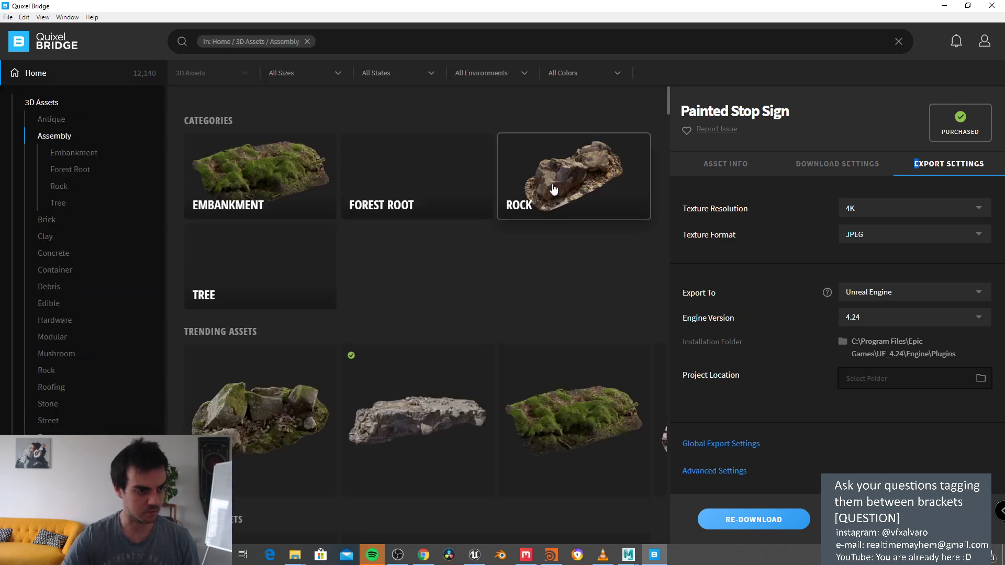
pyautogui.click(553, 189)
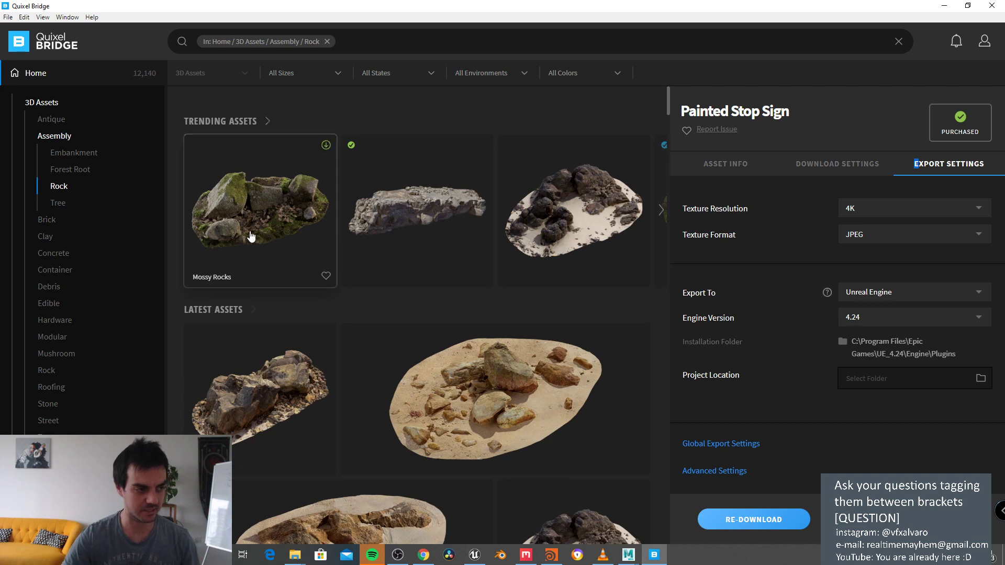
pyautogui.click(251, 237)
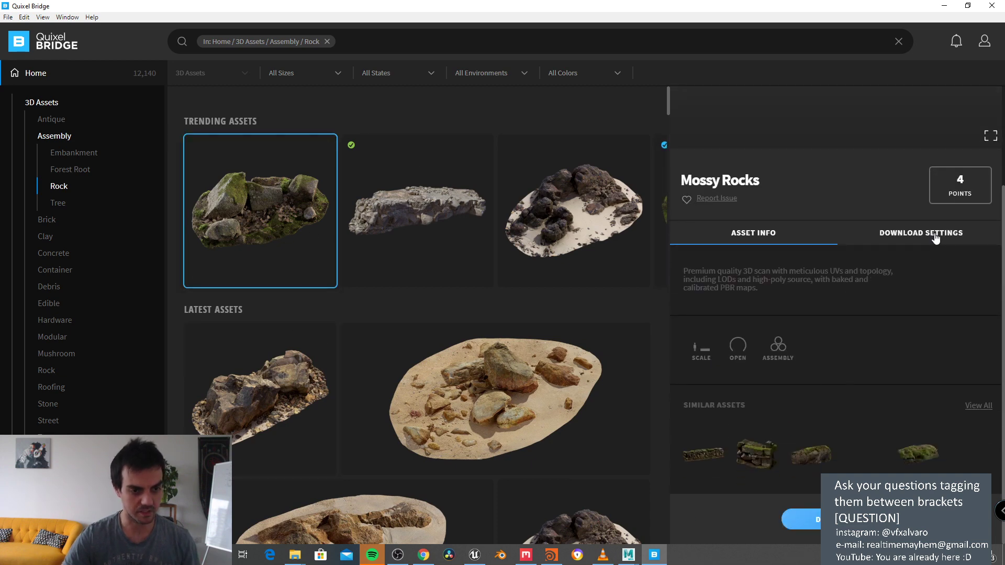
# Step: Review Mossy Rocks' download LODs and maps, then return to Mixer's full moss-covered Spider-Man
pyautogui.click(935, 238)
pyautogui.scroll(-5, 837, 293)
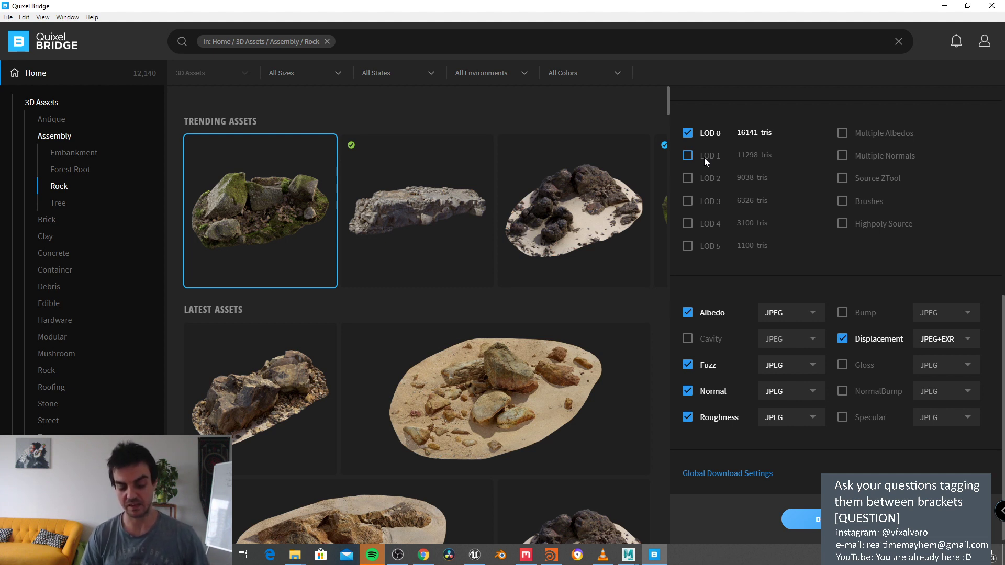
pyautogui.click(551, 554)
pyautogui.moveTo(660, 495); pyautogui.dragTo(696, 494, button='middle')
pyautogui.click(551, 555)
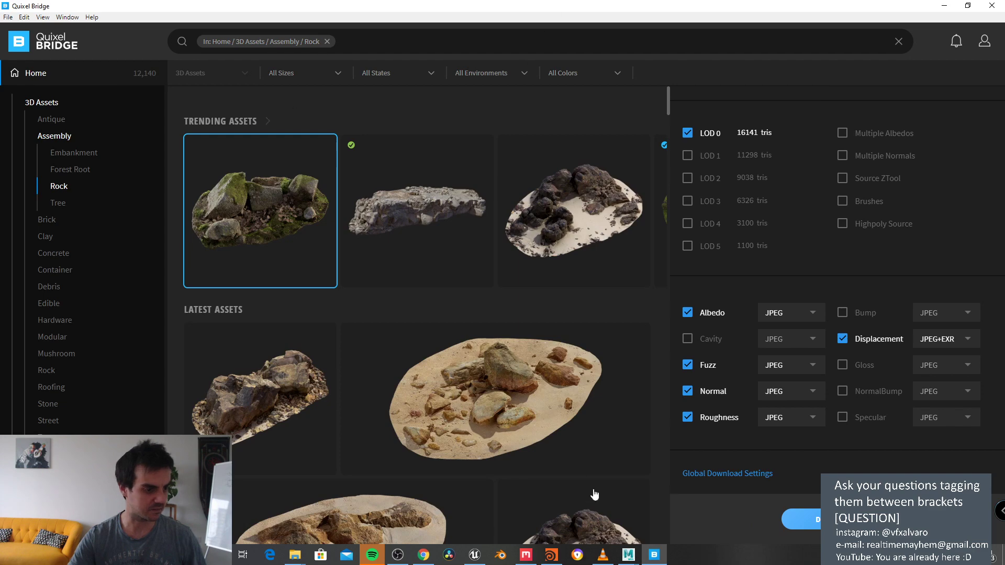
pyautogui.click(526, 555)
pyautogui.scroll(-5, 333, 286)
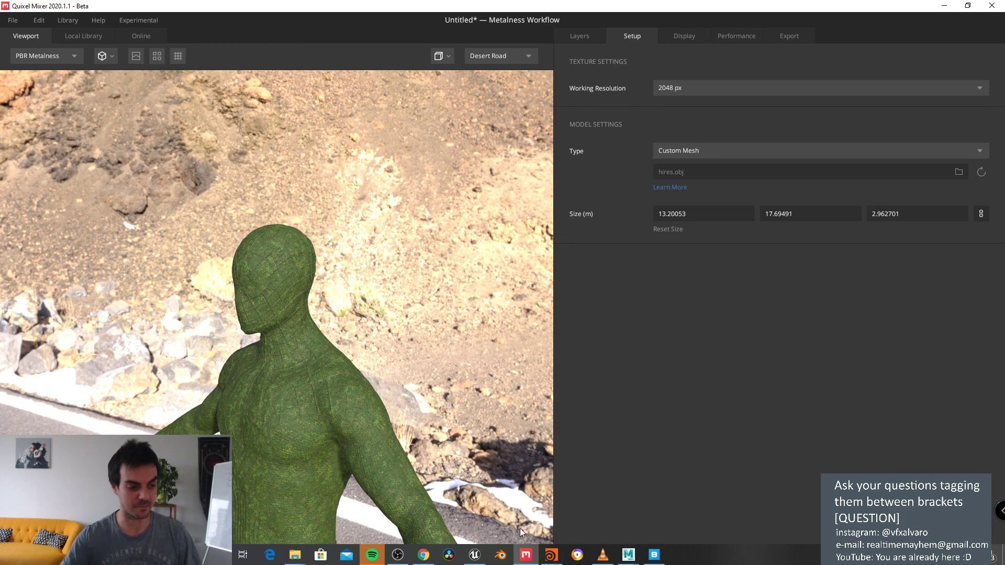
# Step: Switch to Unreal, play the Spider-Man cinematic through CineCameraActor1, then pause it
pyautogui.click(475, 555)
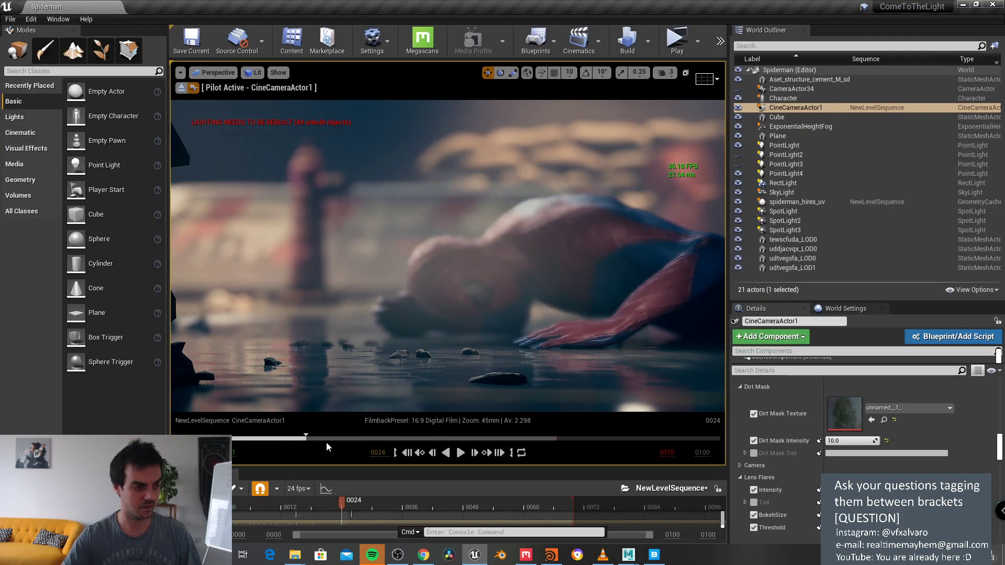
pyautogui.click(460, 453)
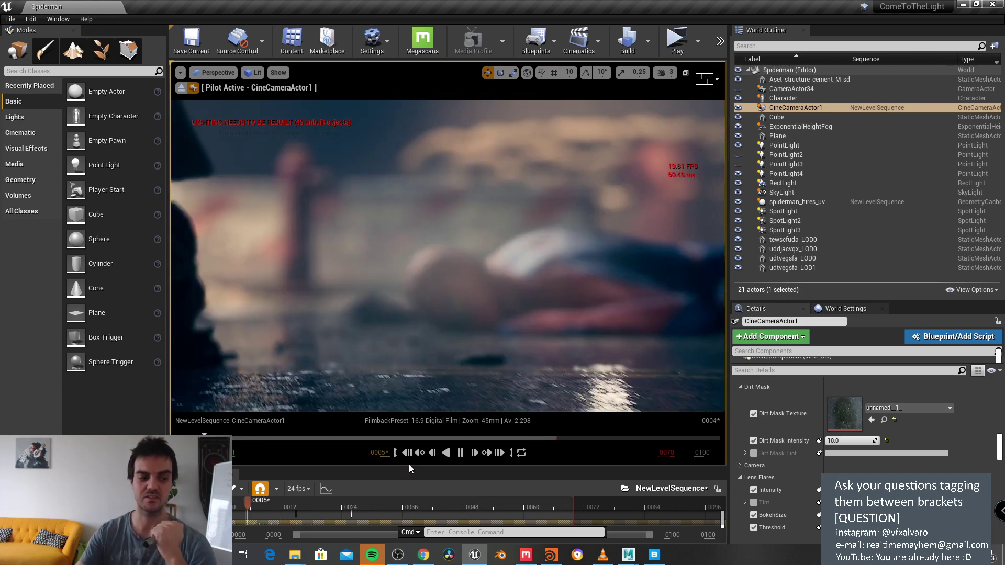
pyautogui.click(375, 438)
# Step: Scrub the NewLevelSequence playhead back to frame 0011
pyautogui.moveTo(376, 443); pyautogui.dragTo(233, 444)
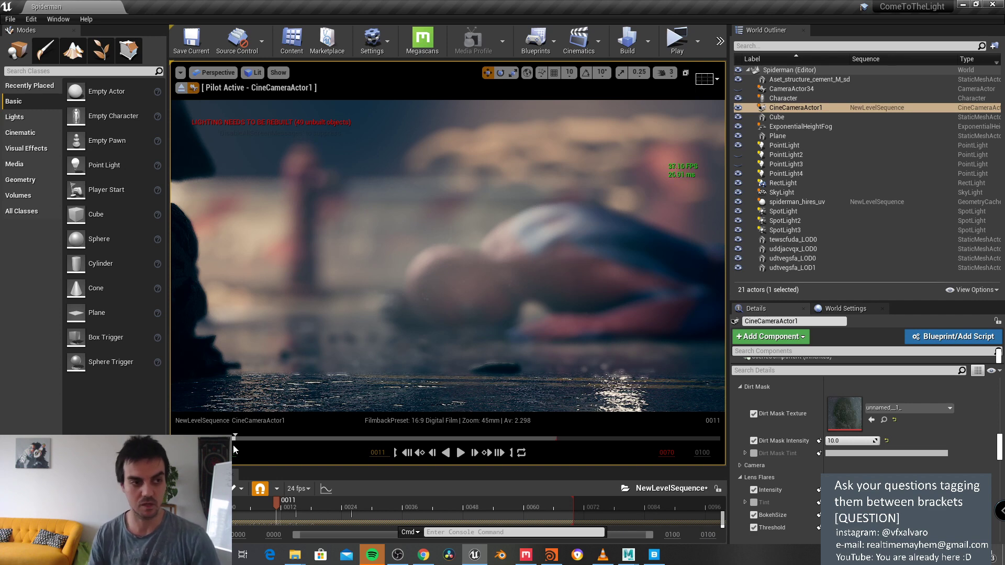
# Step: Open Multi-User Utilities > Session Browser from the toolbar overflow to search for servers
pyautogui.click(720, 41)
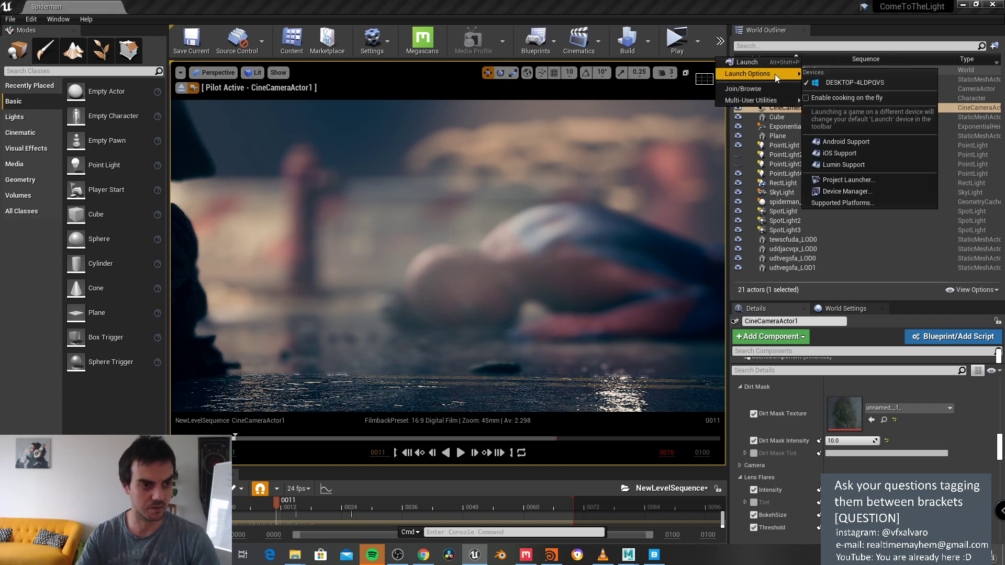
pyautogui.moveTo(763, 99)
pyautogui.click(844, 109)
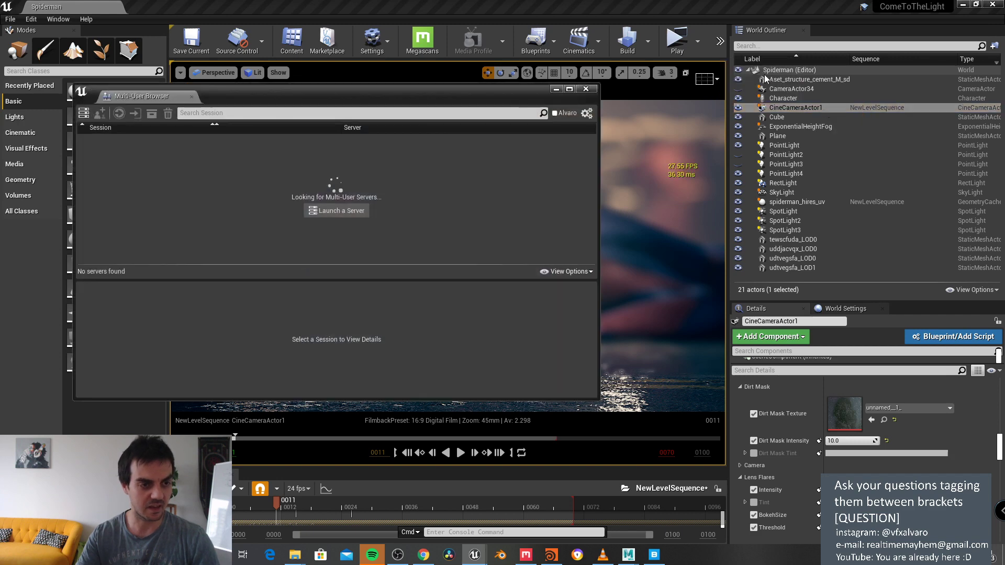
pyautogui.click(720, 41)
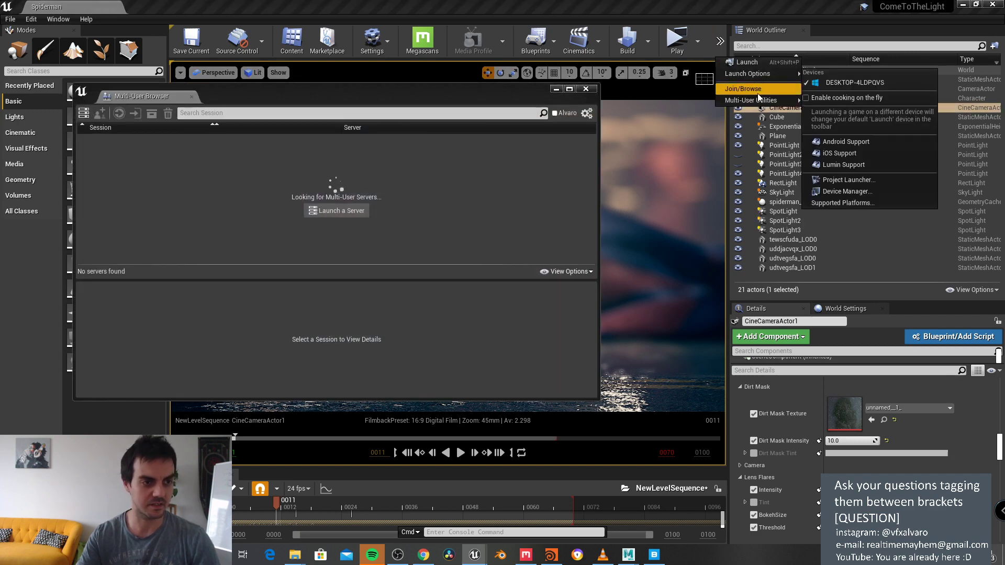
pyautogui.moveTo(767, 99)
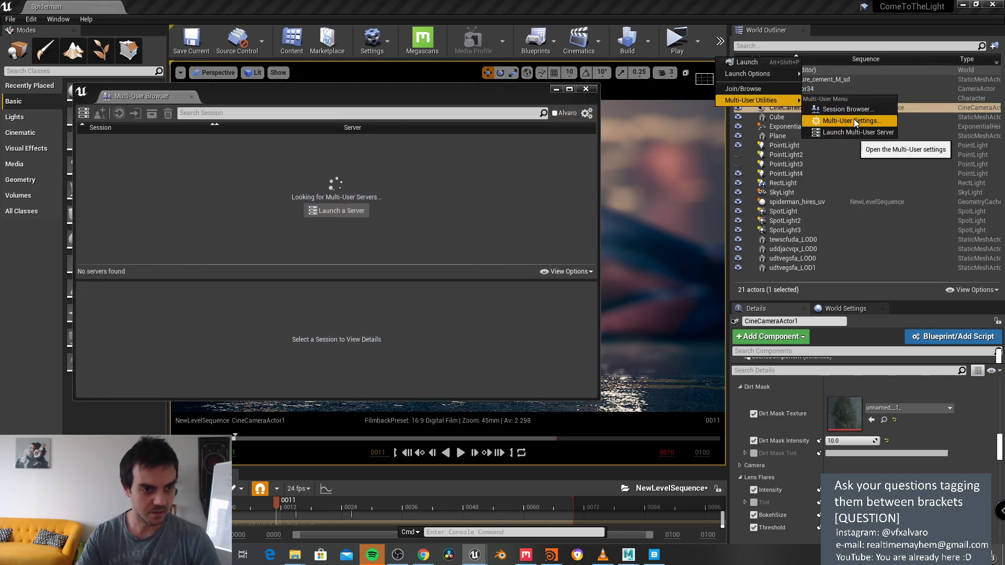
pyautogui.click(403, 167)
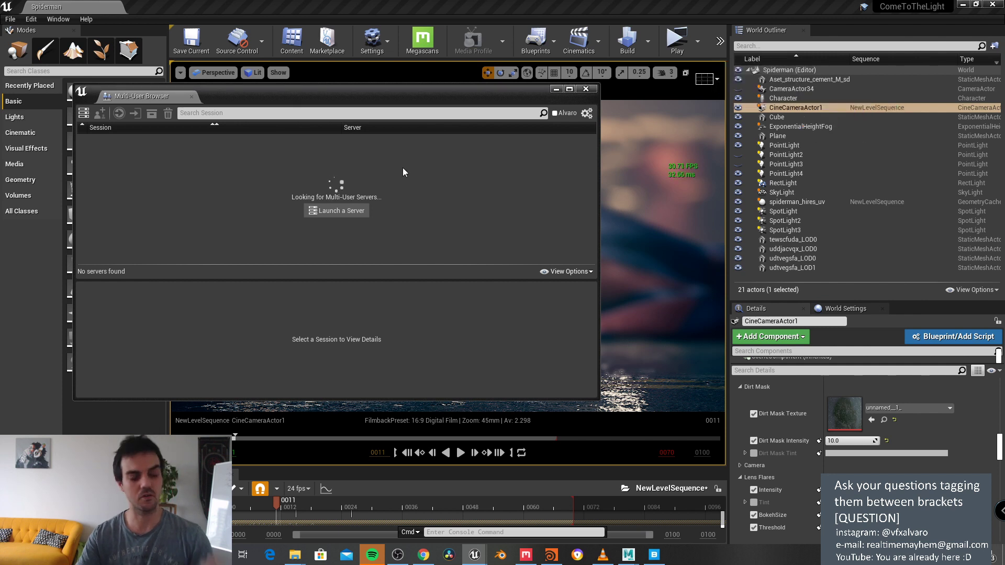
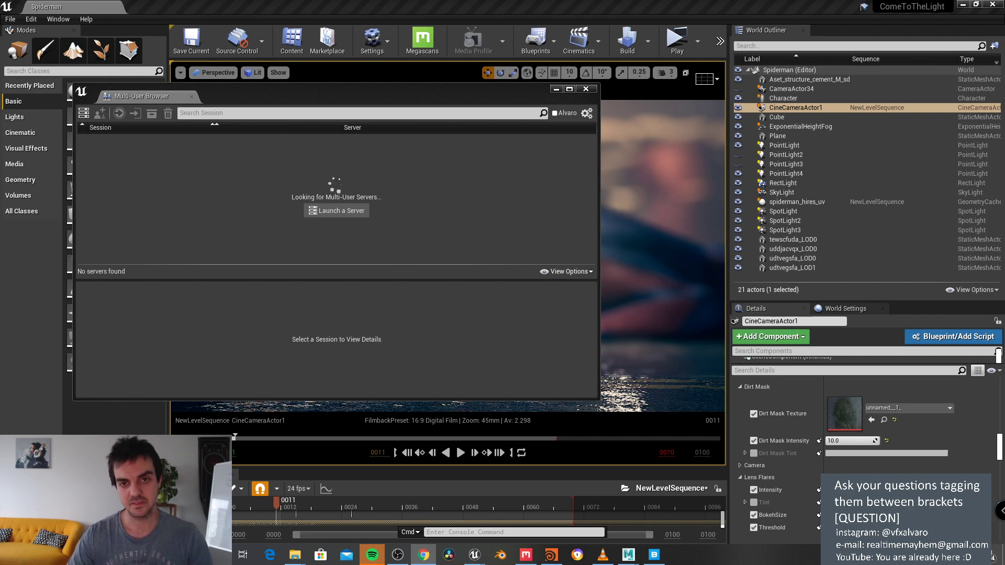
# Step: Watch the Jurassic Park 1993 T Rex Attack clip full screen, then return to Unreal
pyautogui.hotkey('alt', 'Tab')
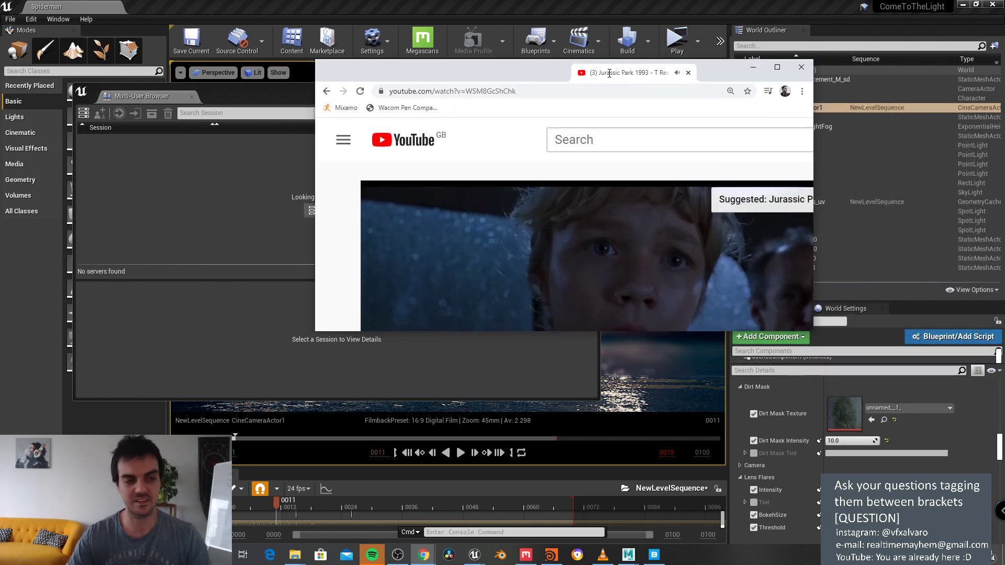
pyautogui.click(593, 424)
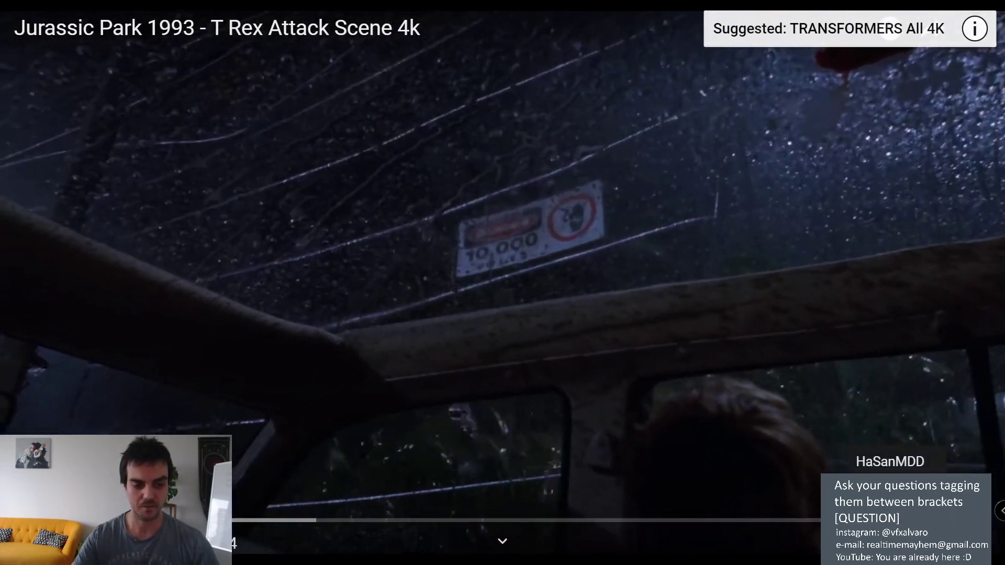
pyautogui.press('Escape')
pyautogui.hotkey('alt', 'Tab')
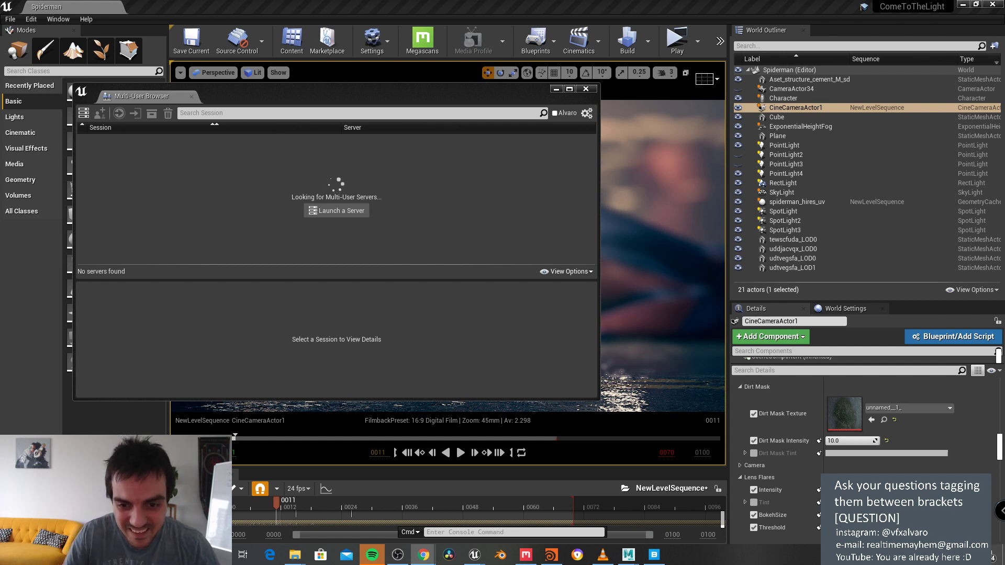
# Step: Minimize the Multi-User Browser and preview the camera sequence in the viewport
pyautogui.click(554, 90)
pyautogui.click(554, 91)
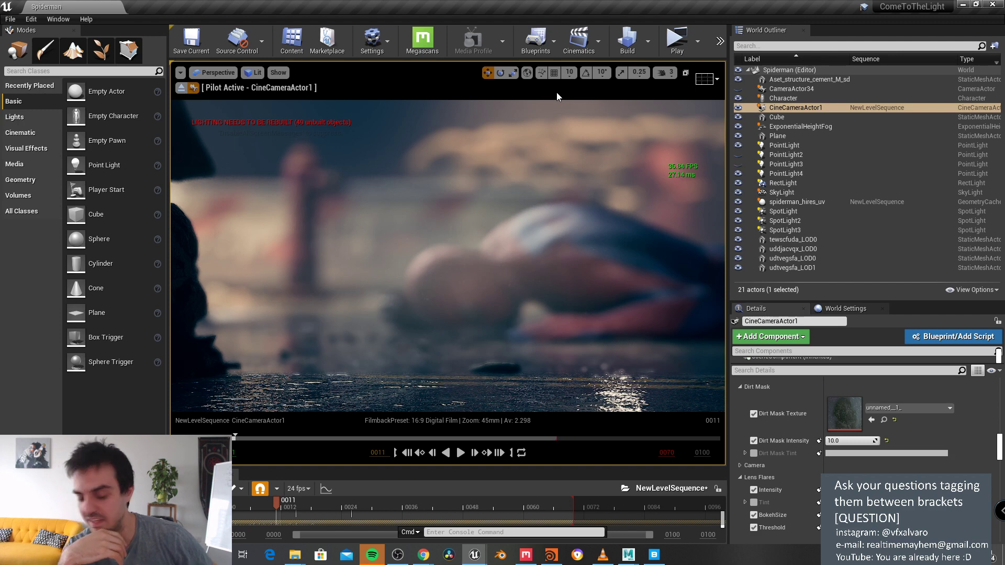
pyautogui.click(460, 453)
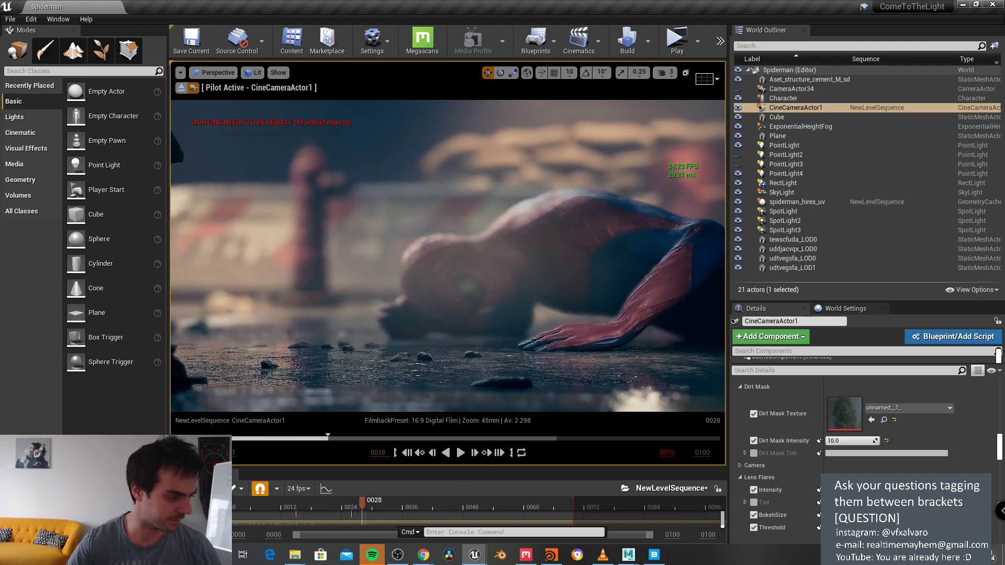
# Step: Float the Sequencer into its own window and maximize it
pyautogui.moveTo(242, 476); pyautogui.dragTo(265, 366)
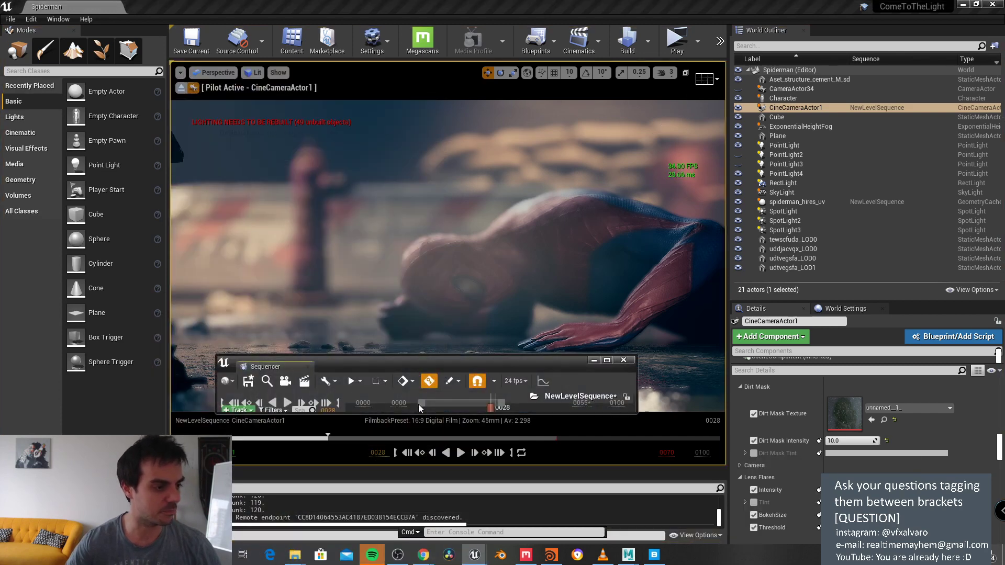
pyautogui.moveTo(520, 364); pyautogui.dragTo(488, 205)
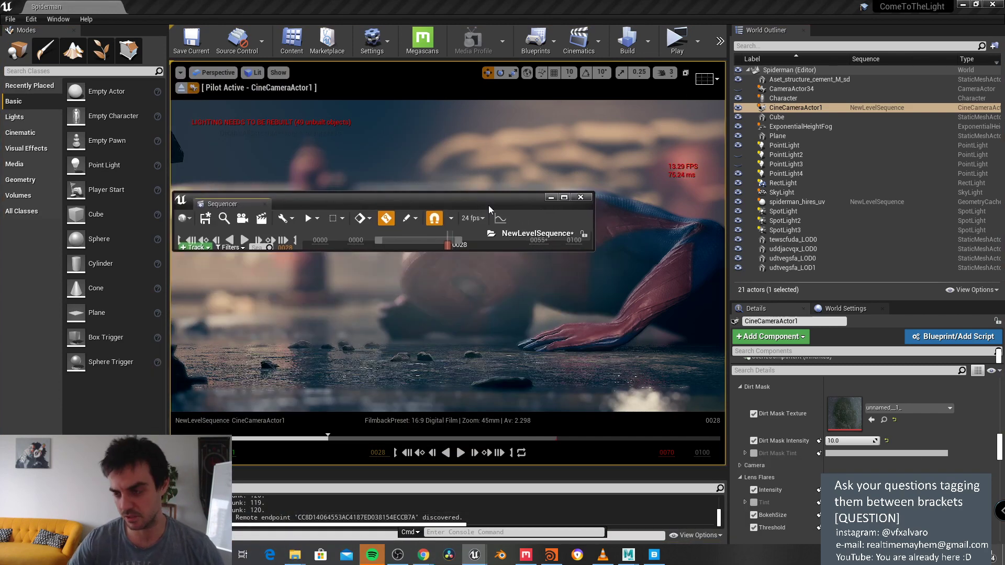
pyautogui.click(564, 198)
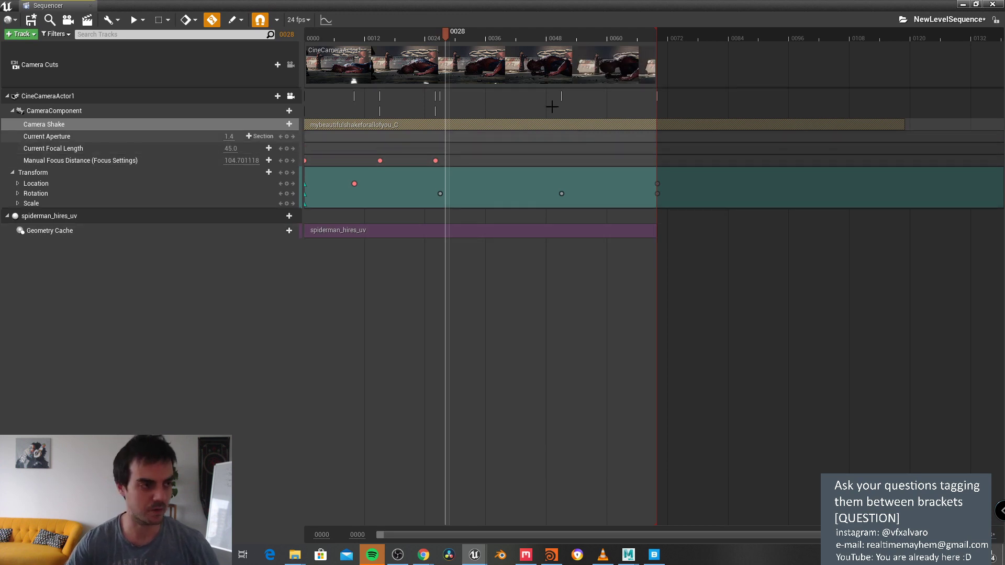
# Step: Render the sequence from frame 0017 as a movie, saving the unsaved assets
pyautogui.moveTo(432, 33); pyautogui.dragTo(390, 33)
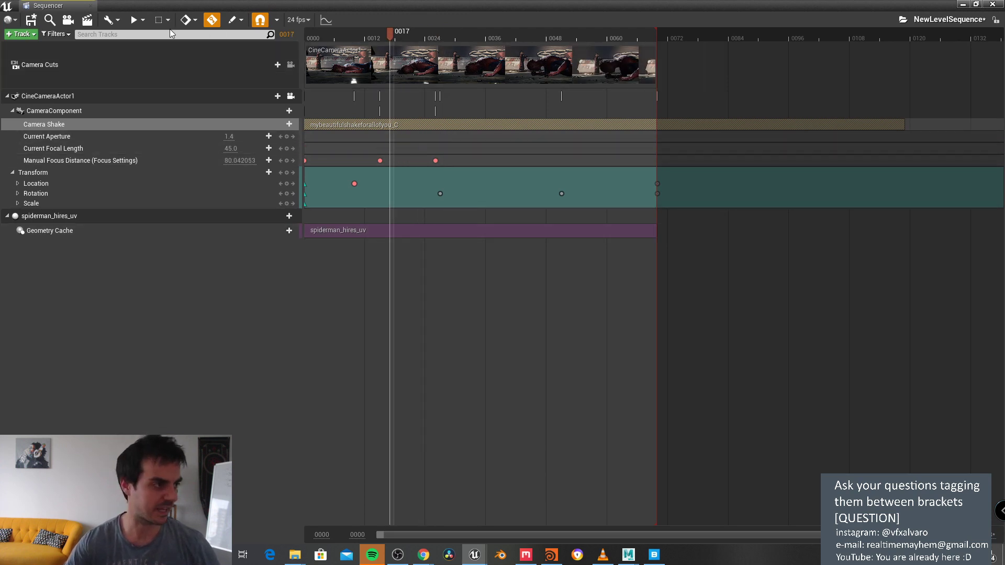
pyautogui.click(87, 21)
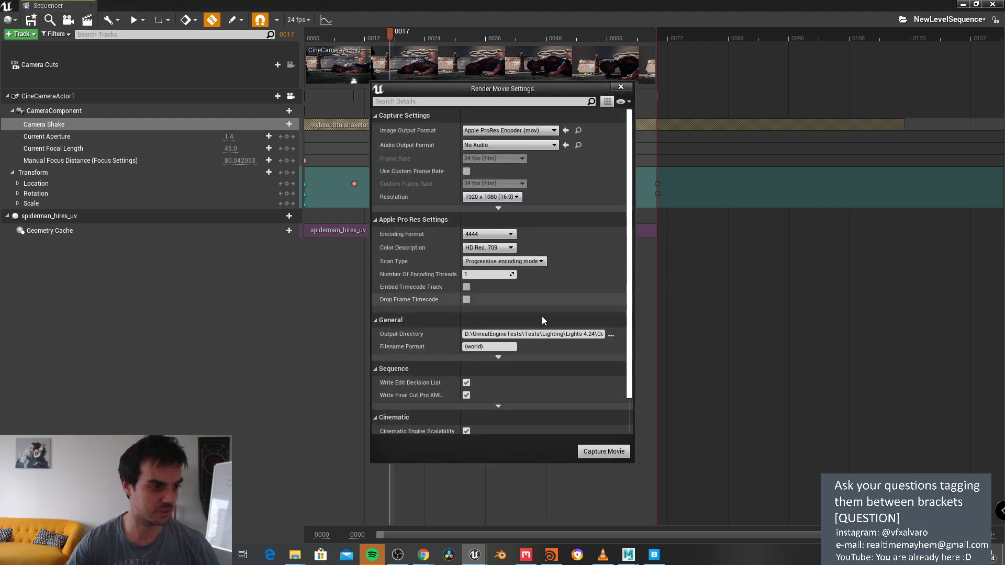
pyautogui.click(593, 454)
pyautogui.click(551, 373)
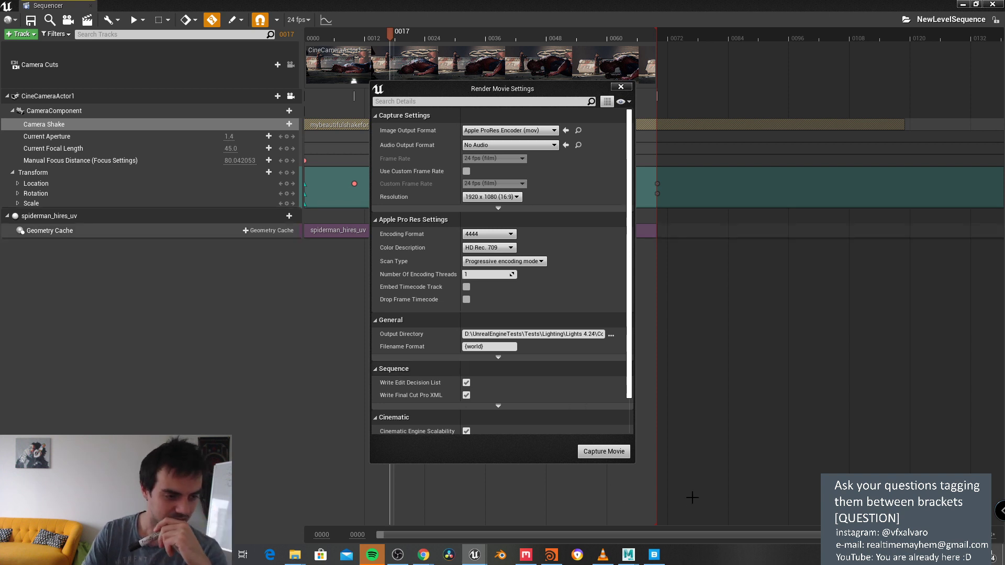
# Step: Open the Spiderman_(6) capture from the VideoCaptures folder
pyautogui.click(590, 334)
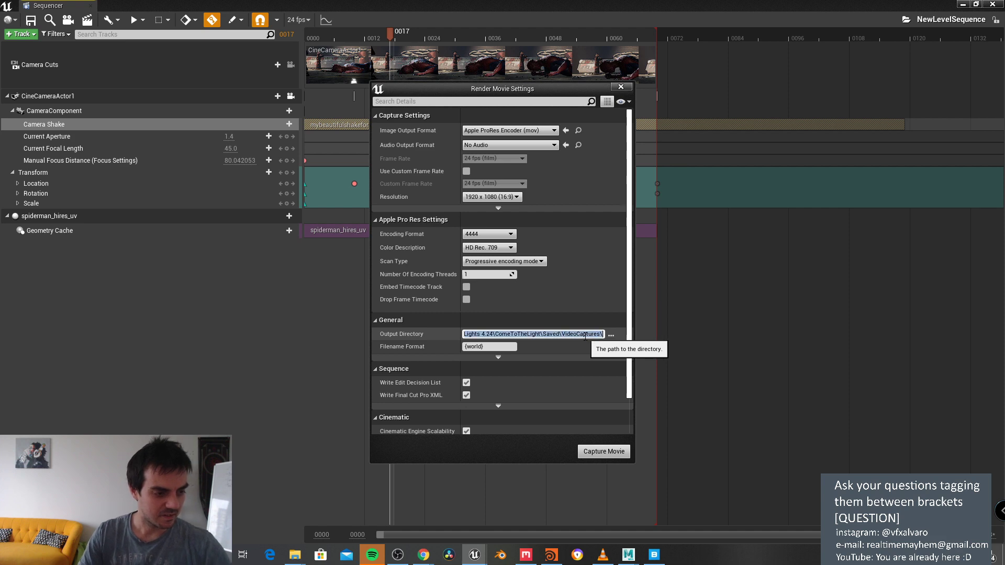
pyautogui.moveTo(295, 556)
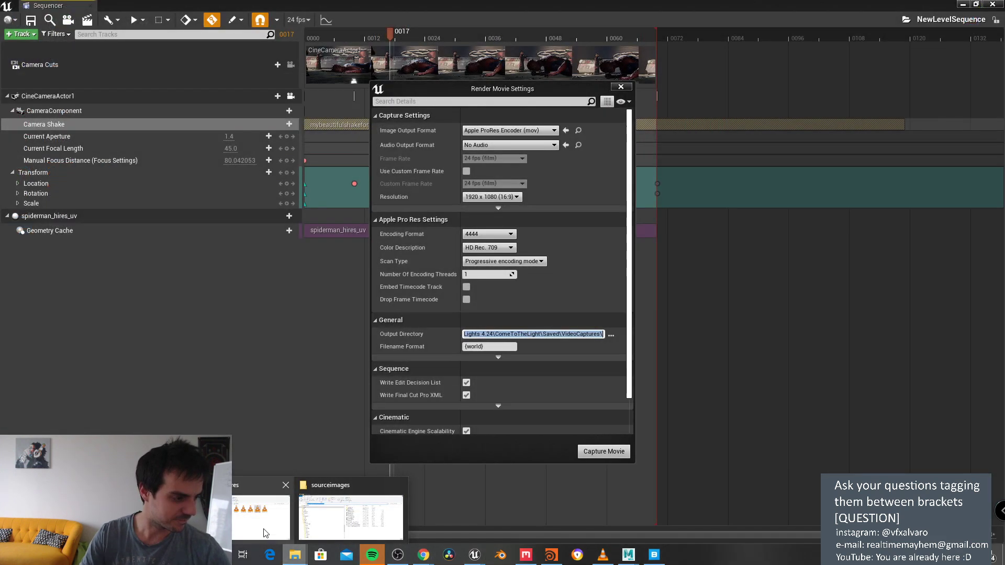
pyautogui.click(351, 519)
pyautogui.click(619, 280)
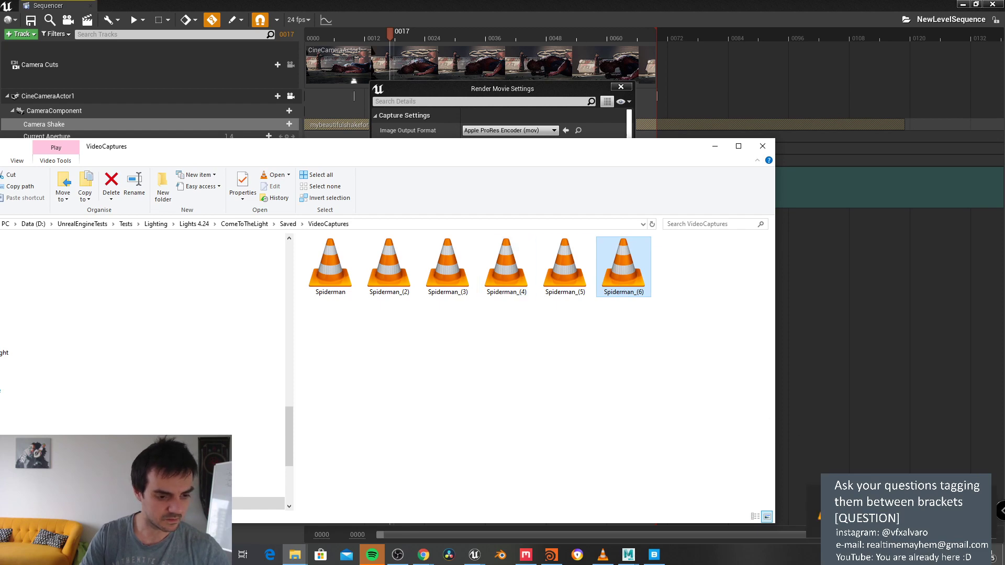
pyautogui.press('Return')
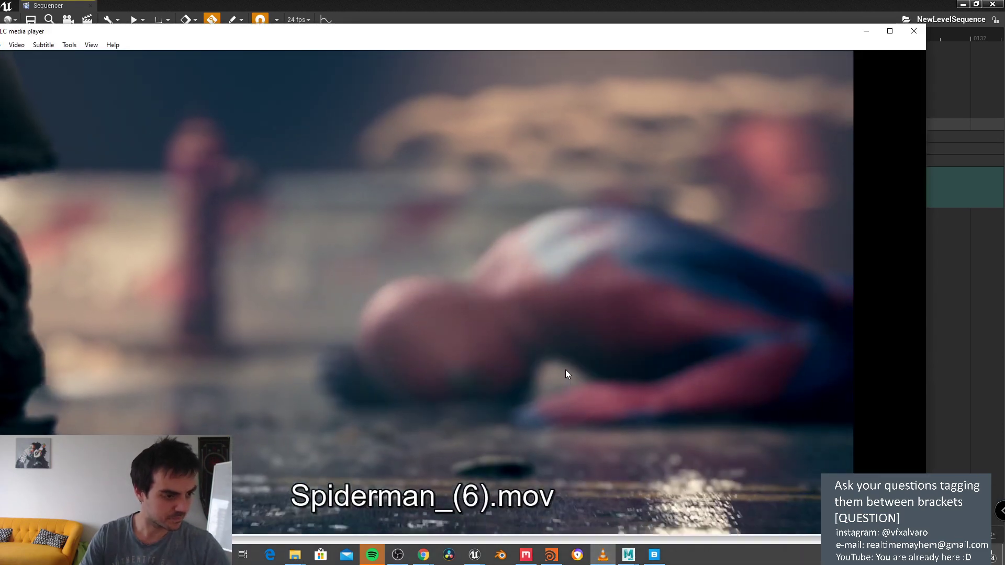
# Step: Play Spiderman_(6).mov full screen in VLC, exit full screen and close VLC
pyautogui.doubleClick(565, 369)
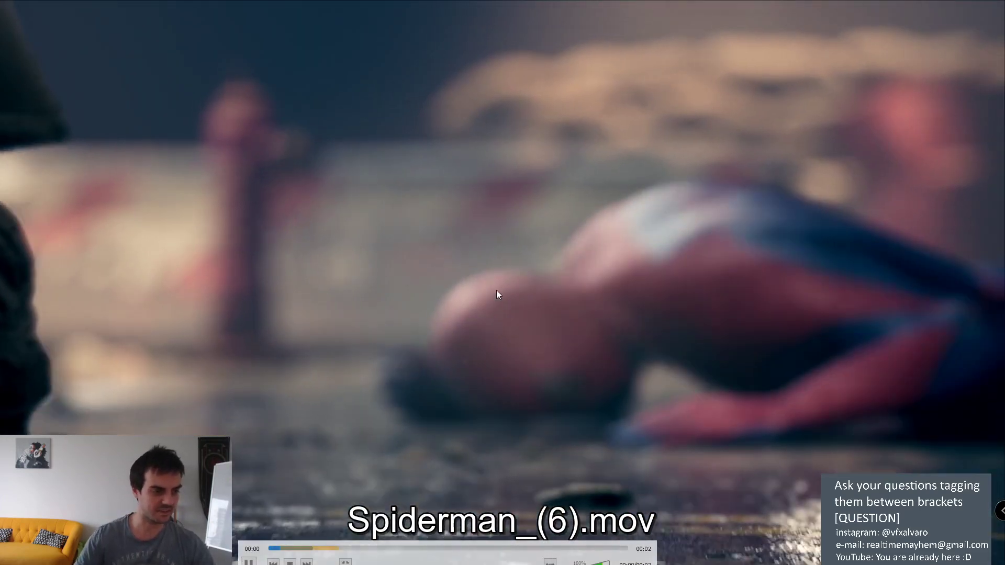
pyautogui.doubleClick(520, 275)
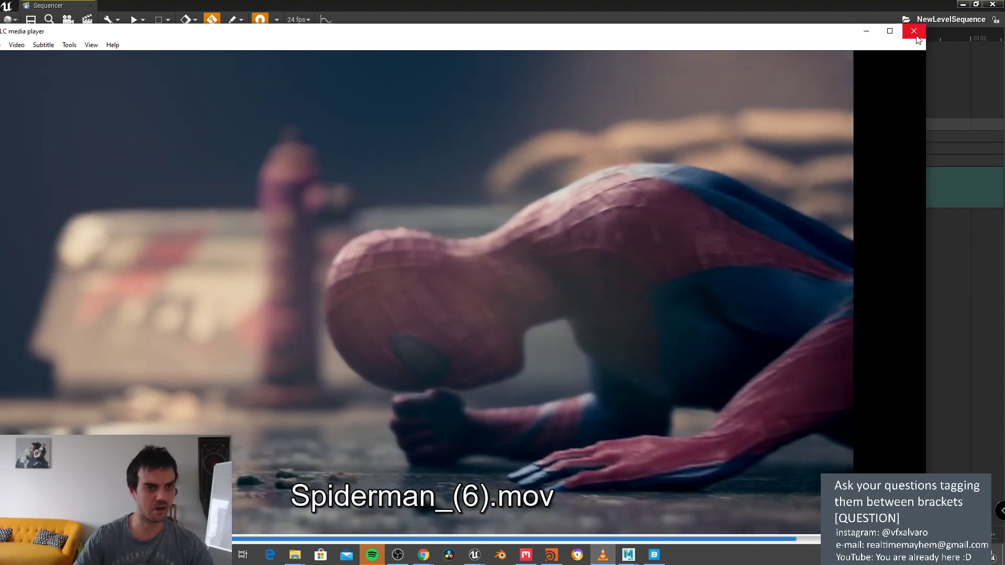
pyautogui.click(914, 31)
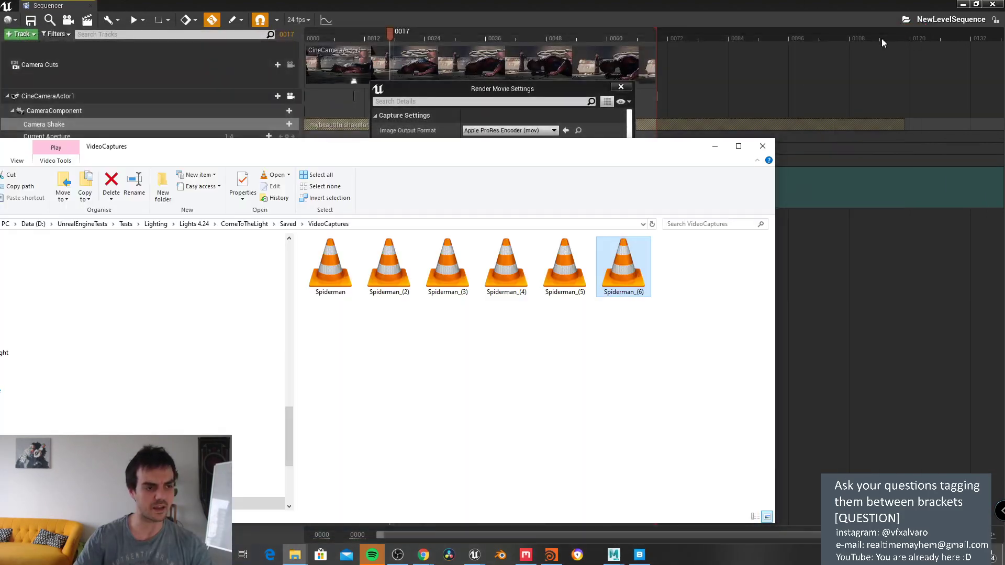
# Step: Delete PointLight2 and PointLight3 from the World Outliner
pyautogui.click(716, 146)
pyautogui.doubleClick(440, 7)
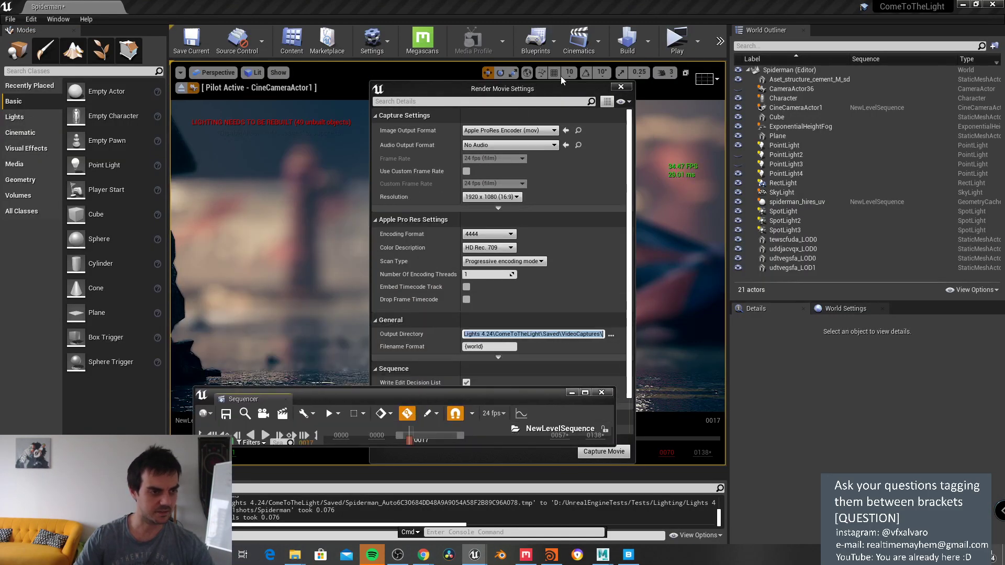
pyautogui.moveTo(544, 88); pyautogui.dragTo(386, 103)
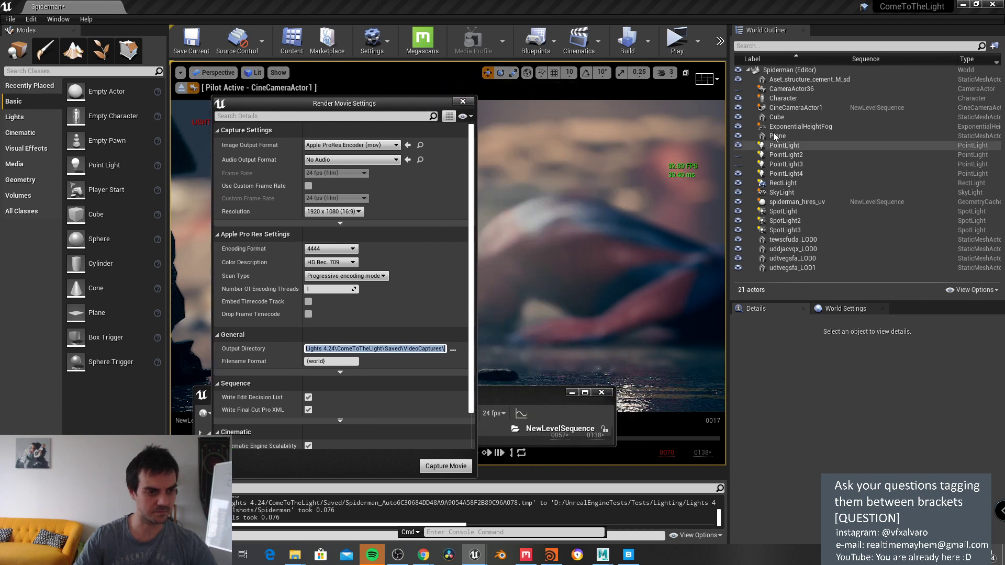
pyautogui.click(785, 155)
pyautogui.keyDown('shift'); pyautogui.click(788, 164); pyautogui.keyUp('shift')
pyautogui.keyDown('shift'); pyautogui.click(791, 173); pyautogui.keyUp('shift')
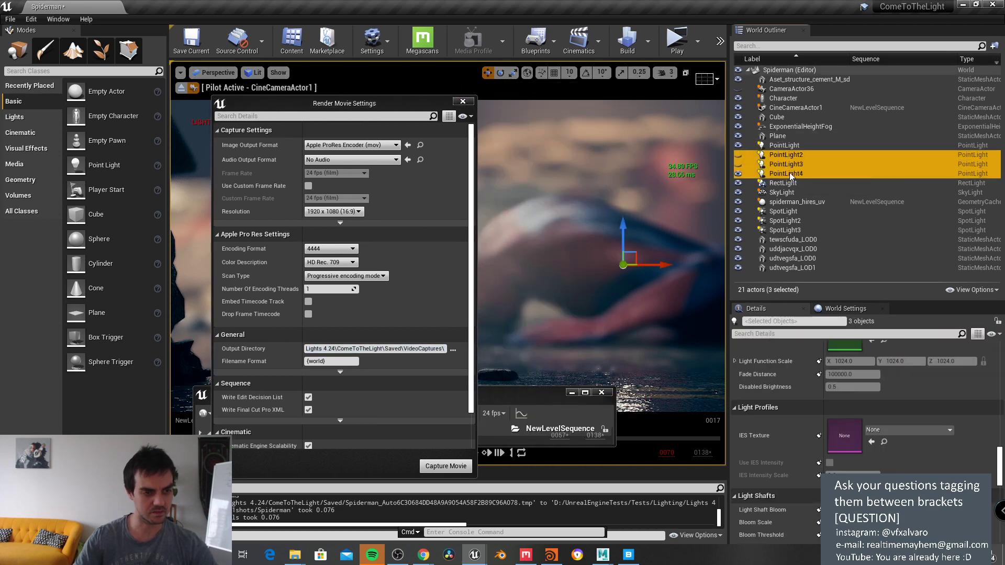
pyautogui.keyDown('ctrl'); pyautogui.click(790, 175); pyautogui.keyUp('ctrl')
pyautogui.press('Delete')
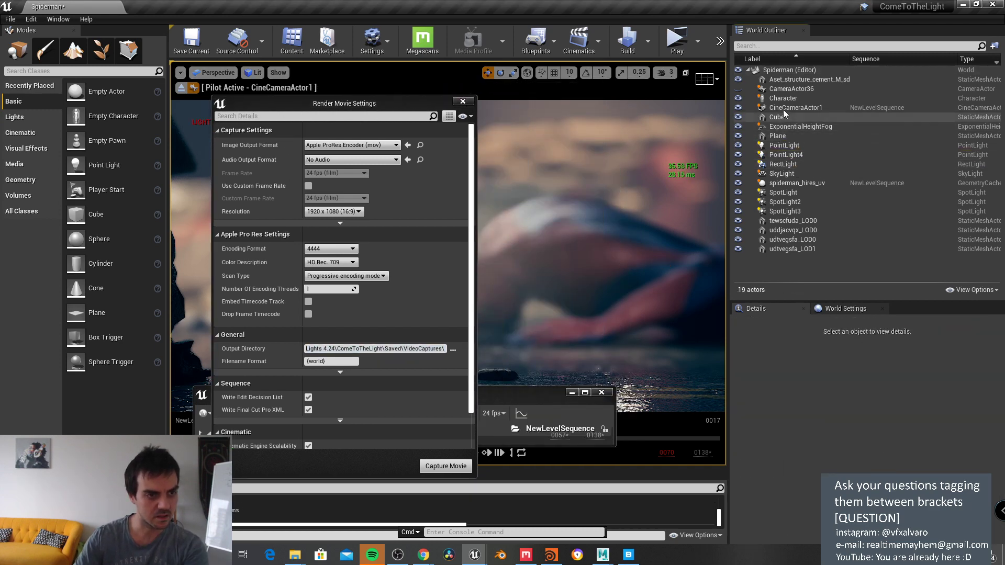
# Step: Capture the movie again, saving changed assets, to produce Spiderman_(7)
pyautogui.moveTo(390, 99); pyautogui.dragTo(469, 42)
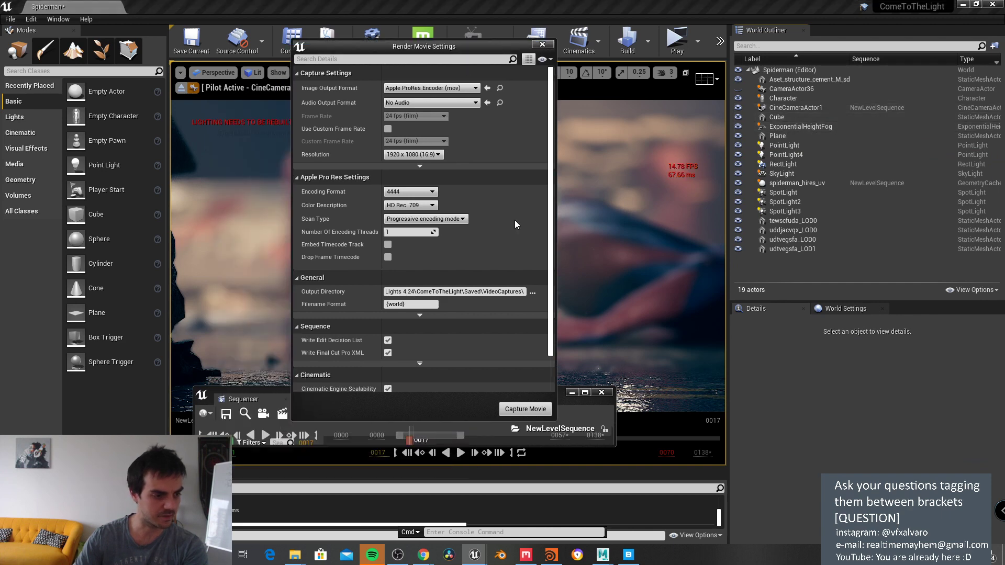
pyautogui.click(525, 408)
pyautogui.click(556, 373)
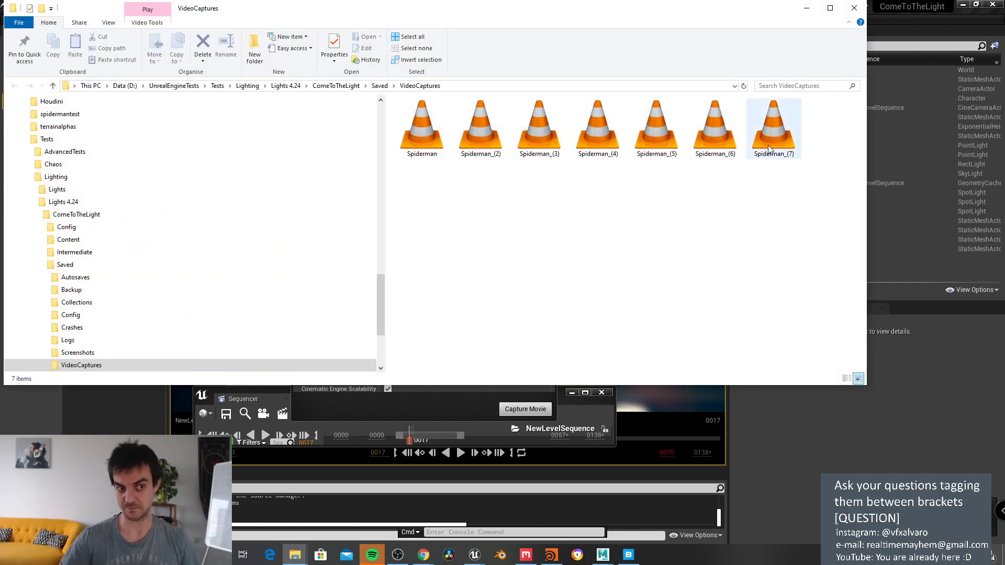
# Step: Play Spiderman_(7).mov, take it out of fullscreen, and bring up the Gumroad store
pyautogui.doubleClick(769, 150)
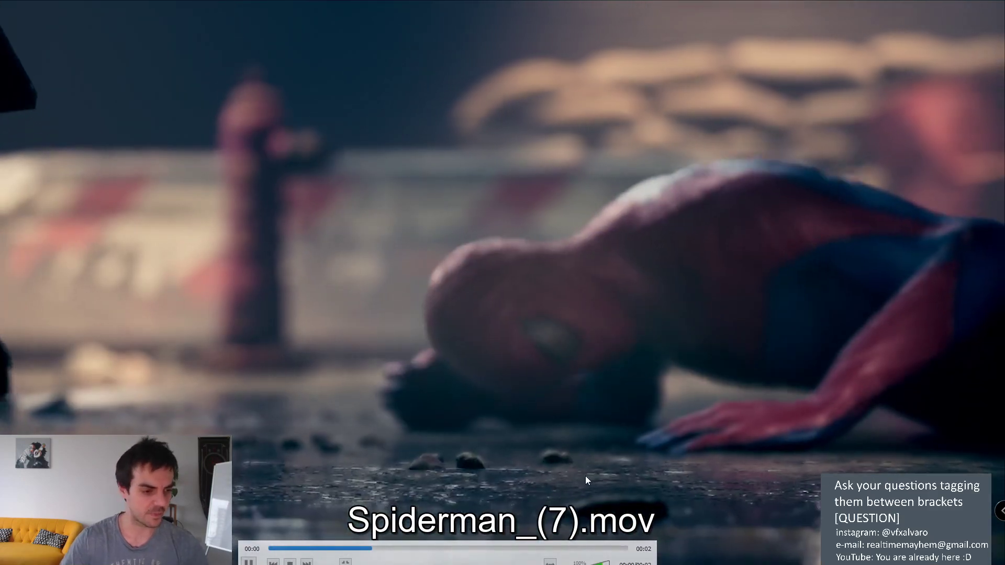
pyautogui.doubleClick(586, 334)
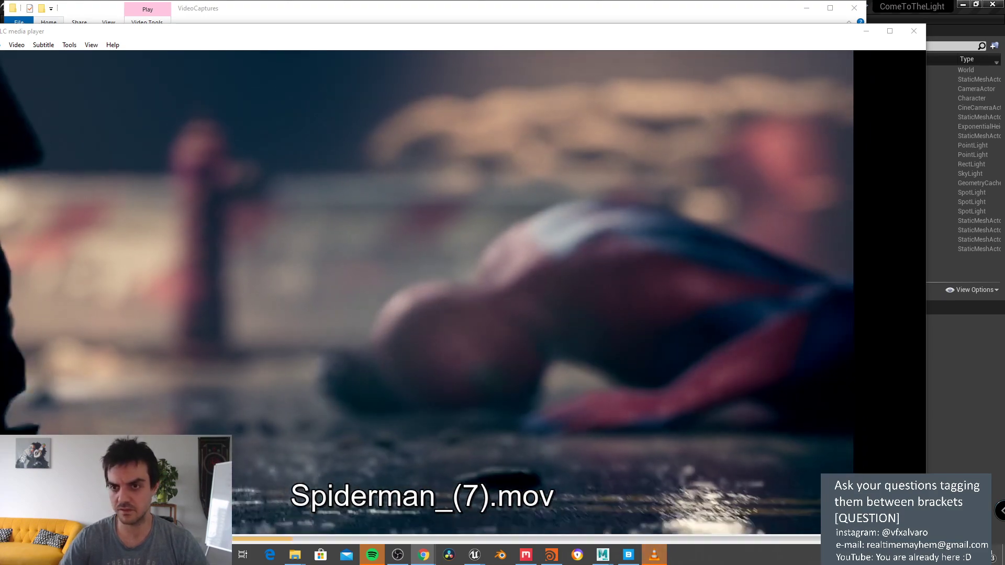
pyautogui.moveTo(1004, 101); pyautogui.dragTo(575, 99)
# Step: Load more products into the Gumroad store grid and scroll through the rigs
pyautogui.scroll(-10, 722, 314)
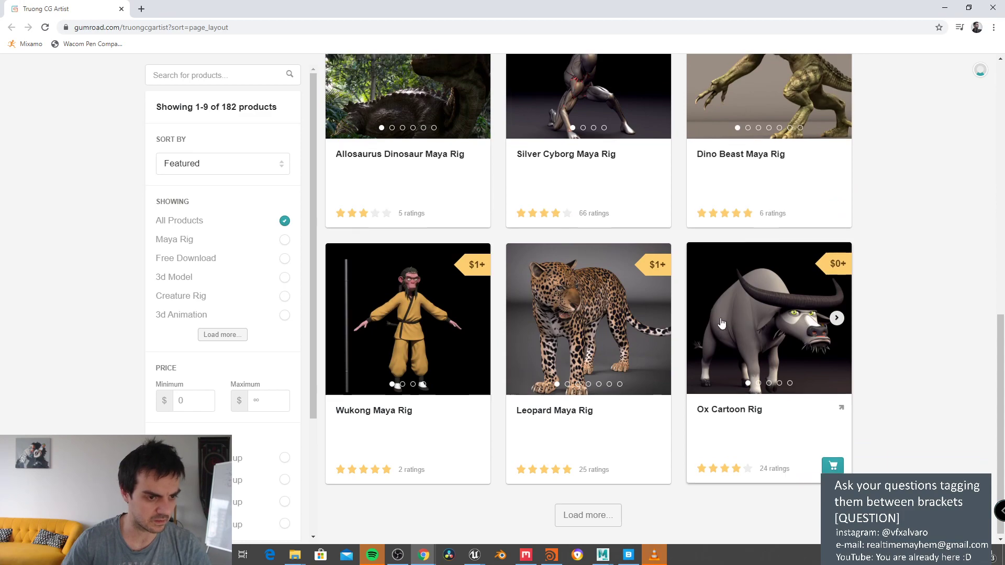
pyautogui.scroll(10, 680, 304)
pyautogui.scroll(-3, 204, 366)
pyautogui.scroll(3, 202, 384)
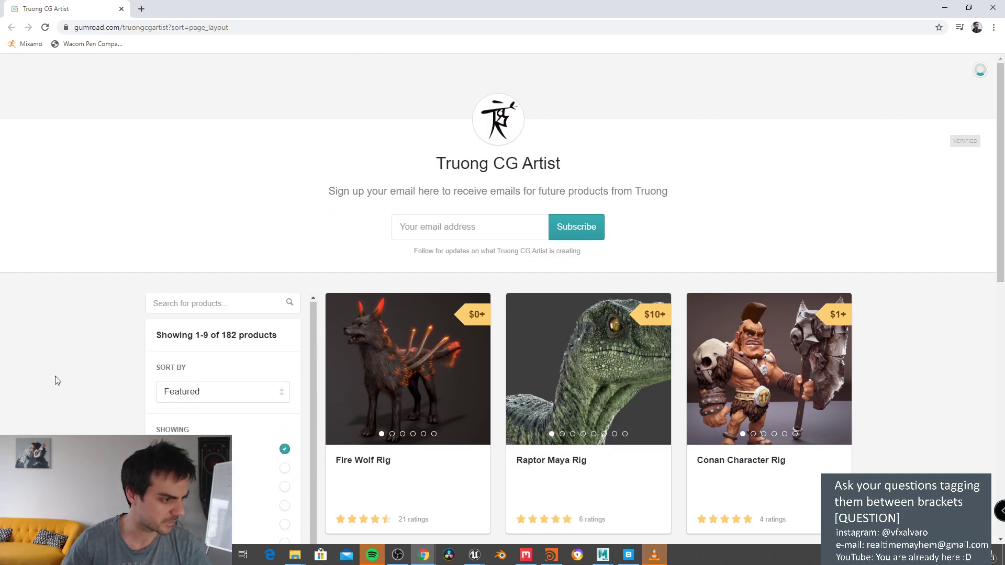
pyautogui.scroll(-10, 56, 376)
pyautogui.click(576, 513)
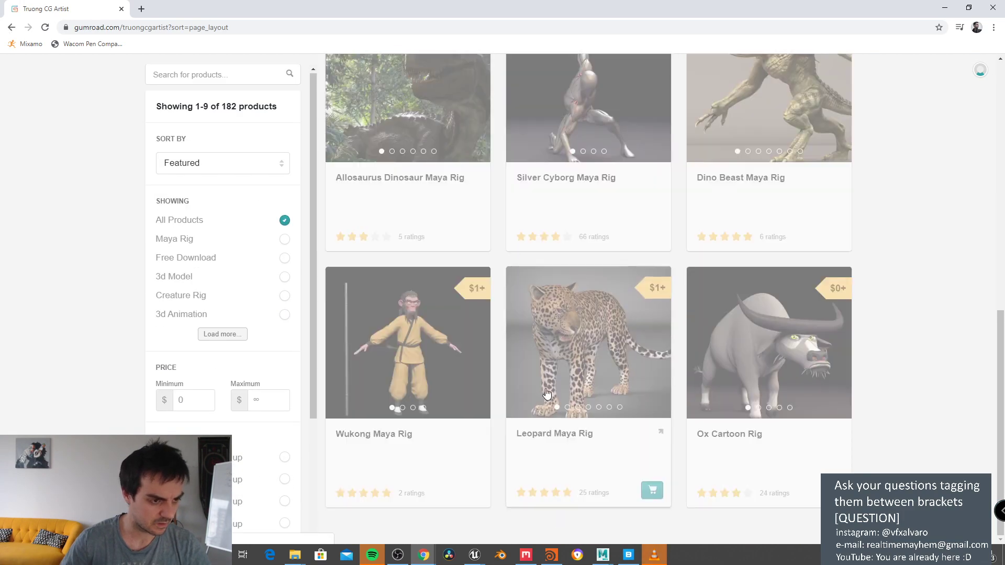
pyautogui.scroll(-6, 675, 341)
pyautogui.scroll(-7, 754, 284)
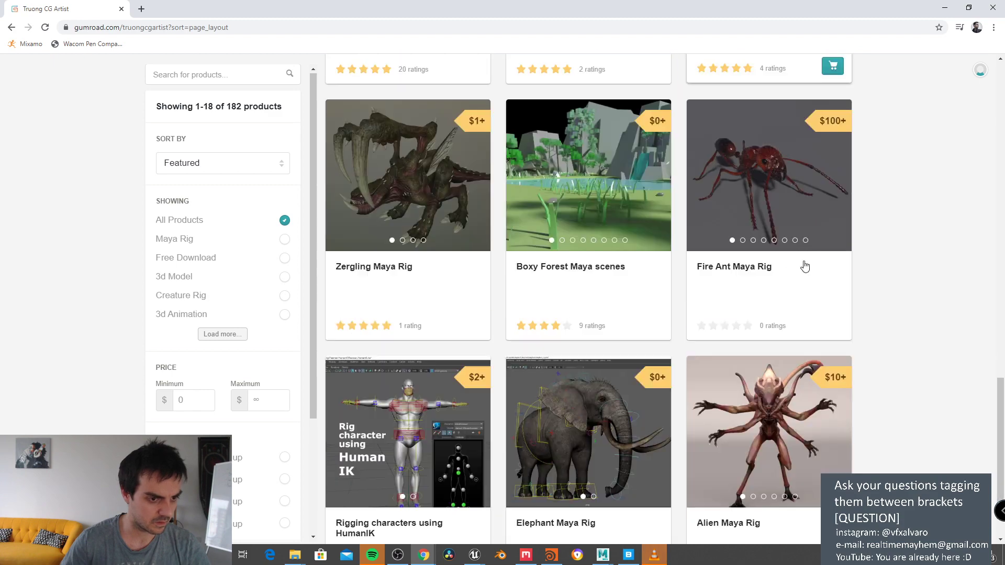
pyautogui.scroll(-10, 881, 323)
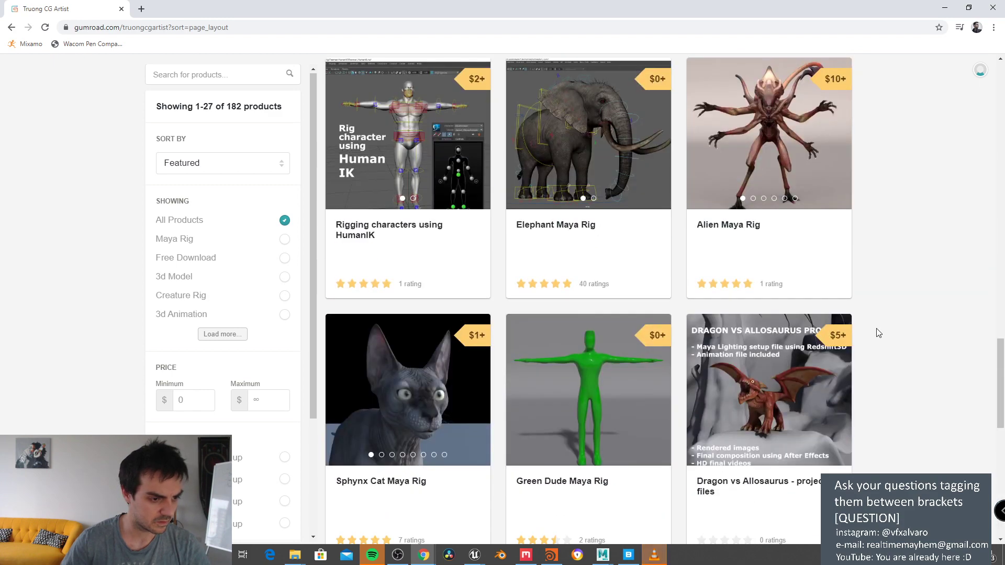
pyautogui.scroll(-17, 878, 333)
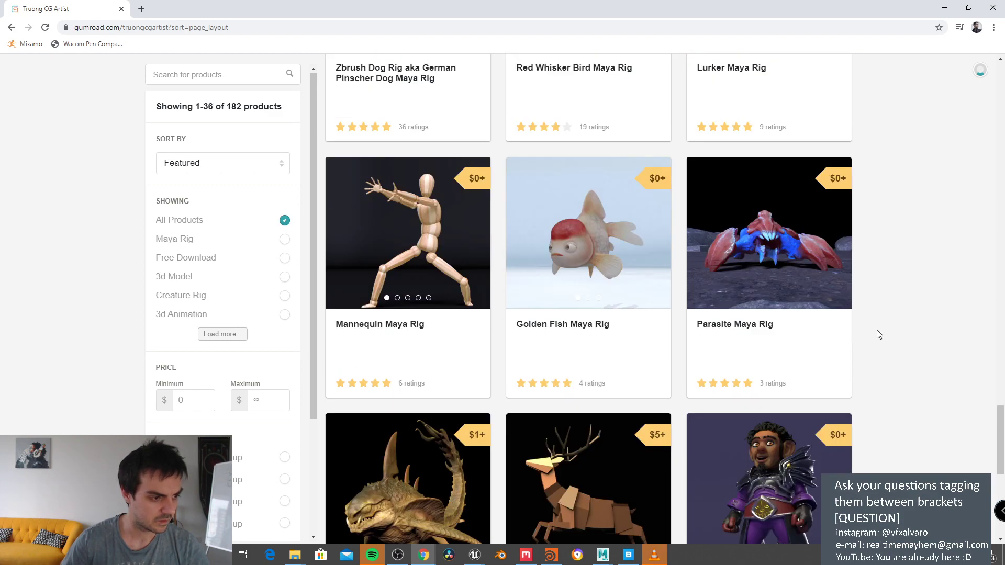
pyautogui.scroll(-15, 876, 335)
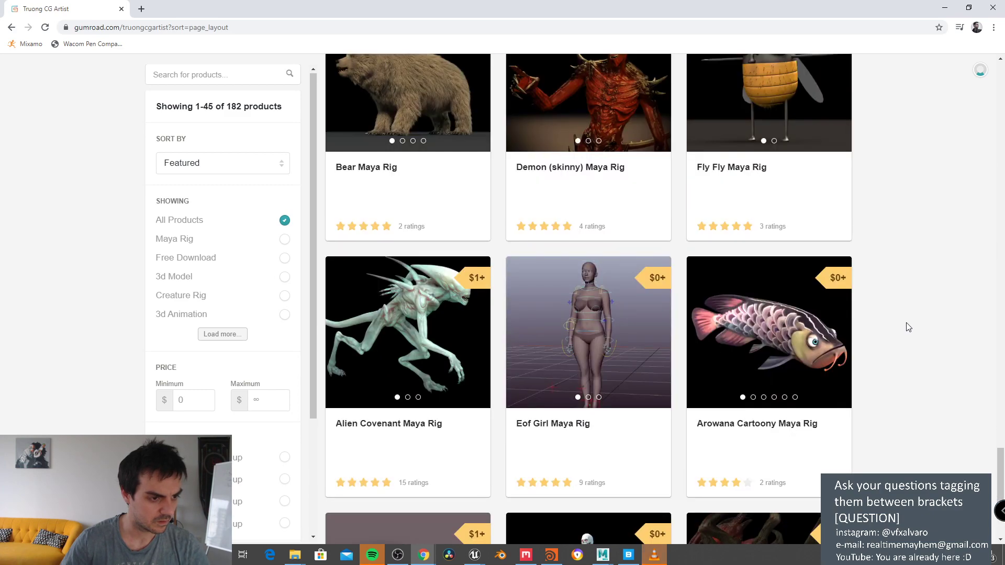
pyautogui.scroll(-12, 895, 293)
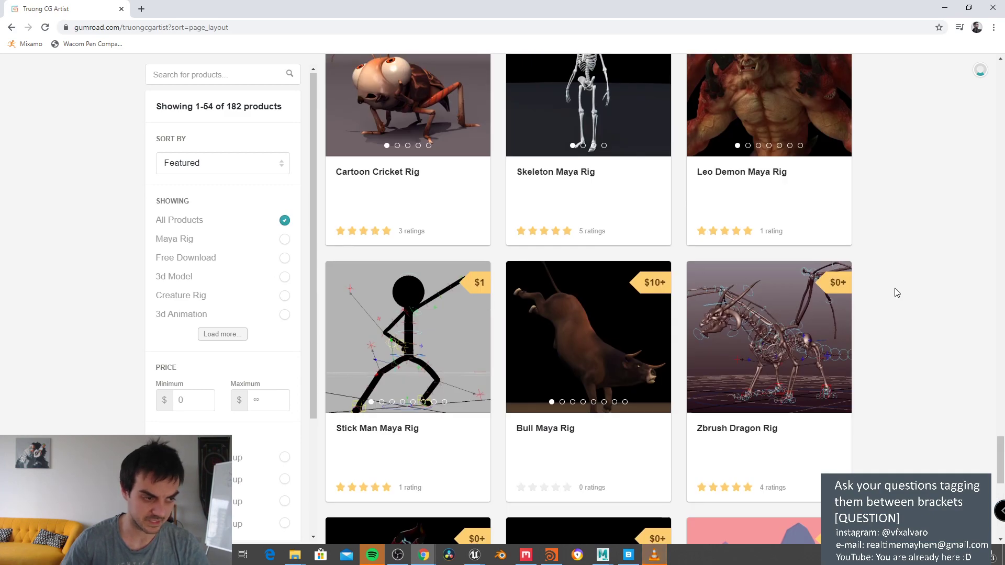
pyautogui.scroll(-3, 897, 298)
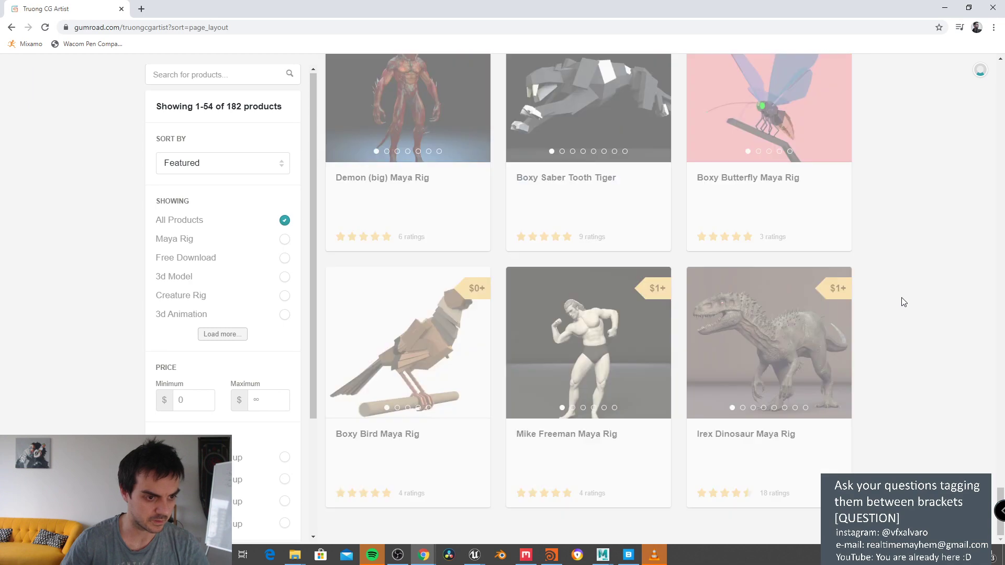
pyautogui.scroll(-15, 869, 286)
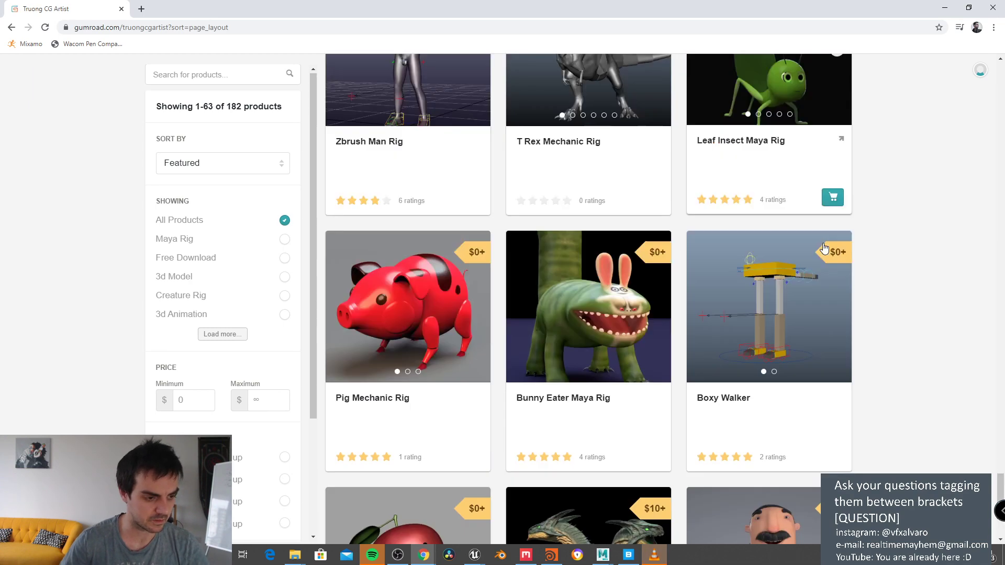
pyautogui.scroll(-13, 912, 249)
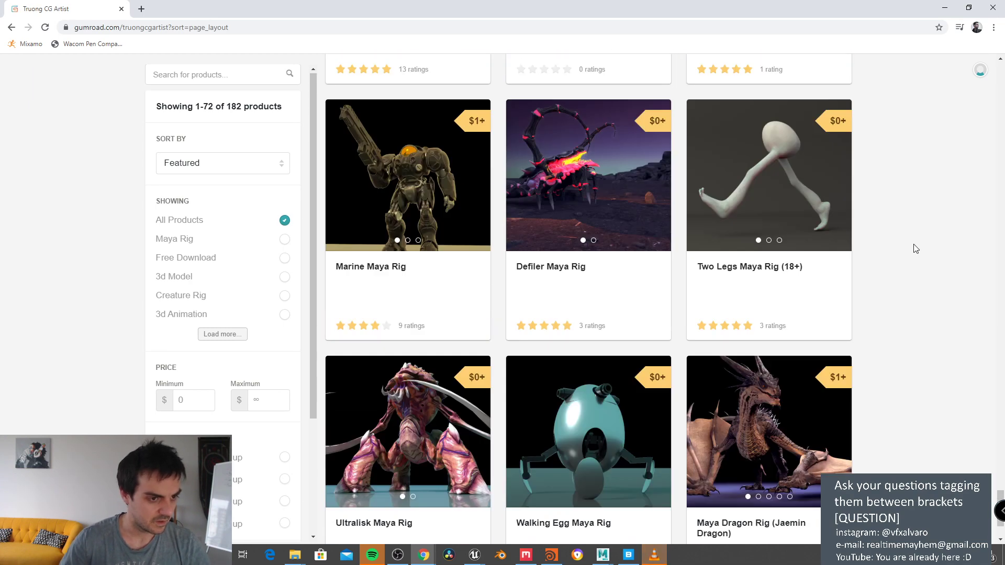
pyautogui.scroll(-13, 914, 256)
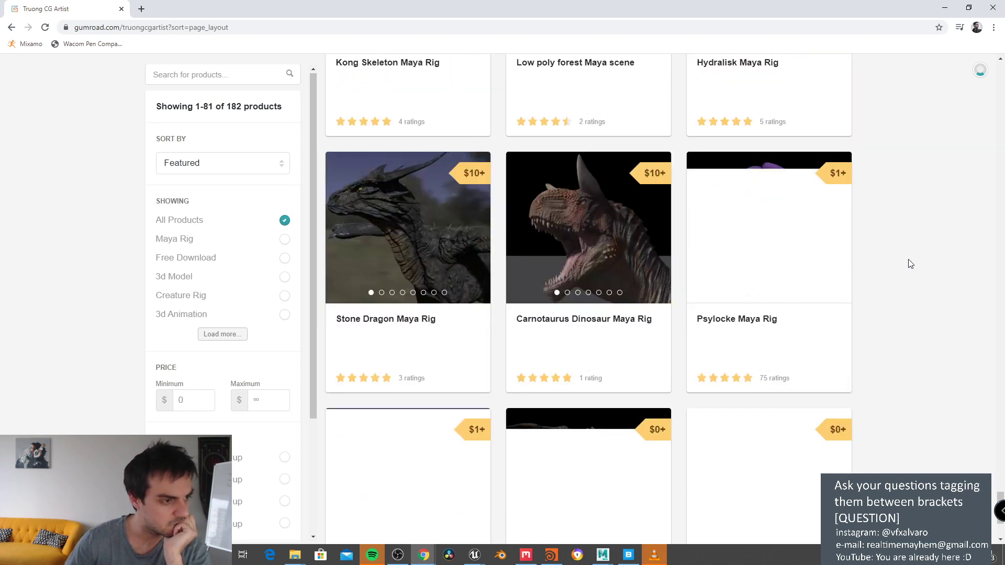
pyautogui.scroll(-13, 910, 264)
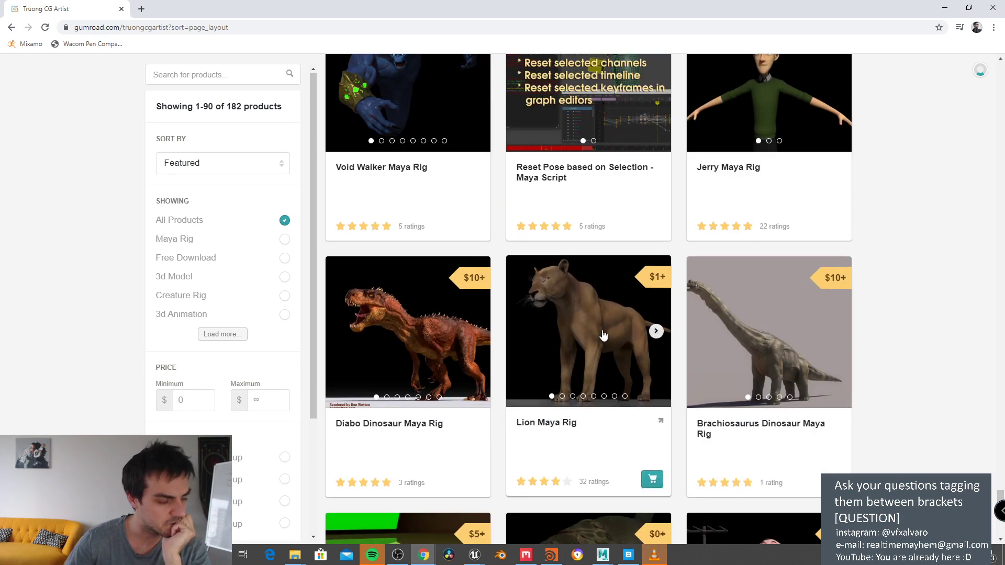
# Step: Preview the Lion Maya Rig, keep browsing, then switch back to the animator site
pyautogui.click(603, 335)
pyautogui.click(205, 186)
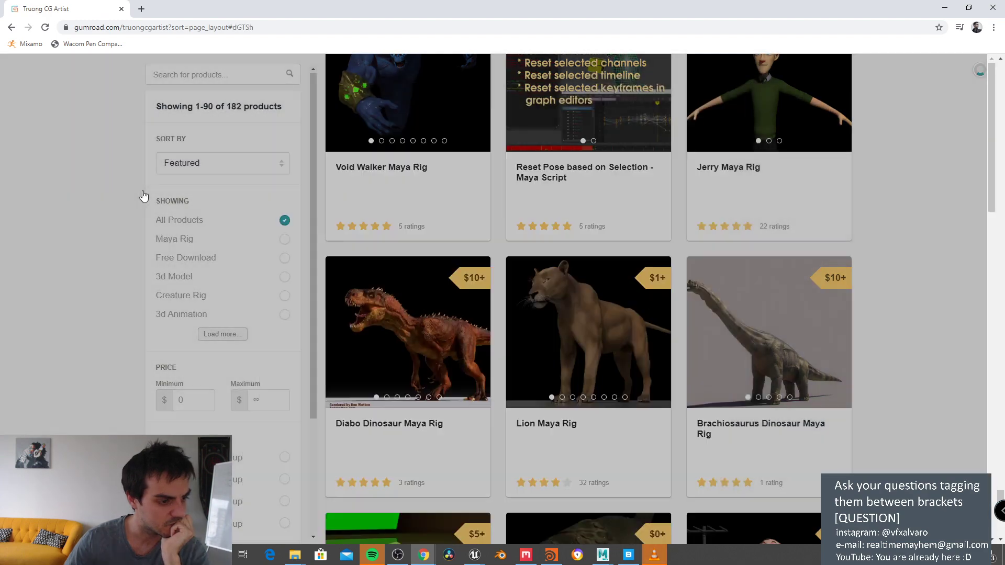
pyautogui.scroll(-10, 783, 307)
pyautogui.scroll(-7, 783, 308)
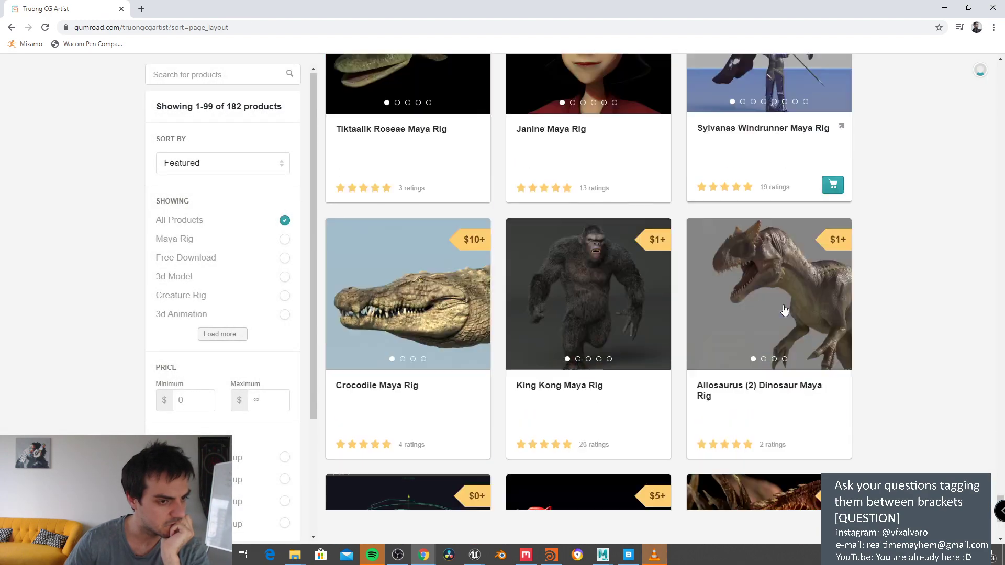
pyautogui.scroll(-9, 788, 308)
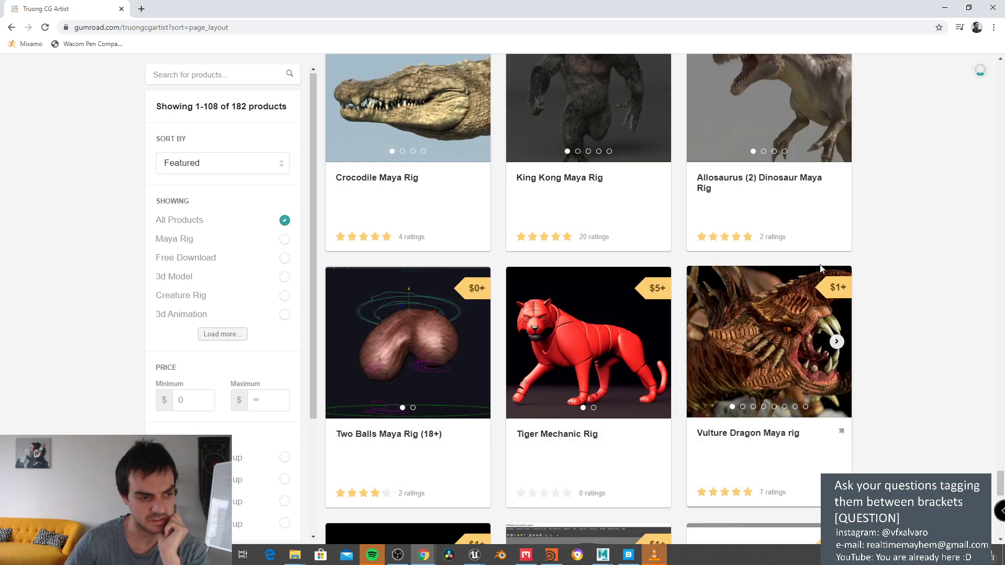
pyautogui.scroll(-12, 783, 283)
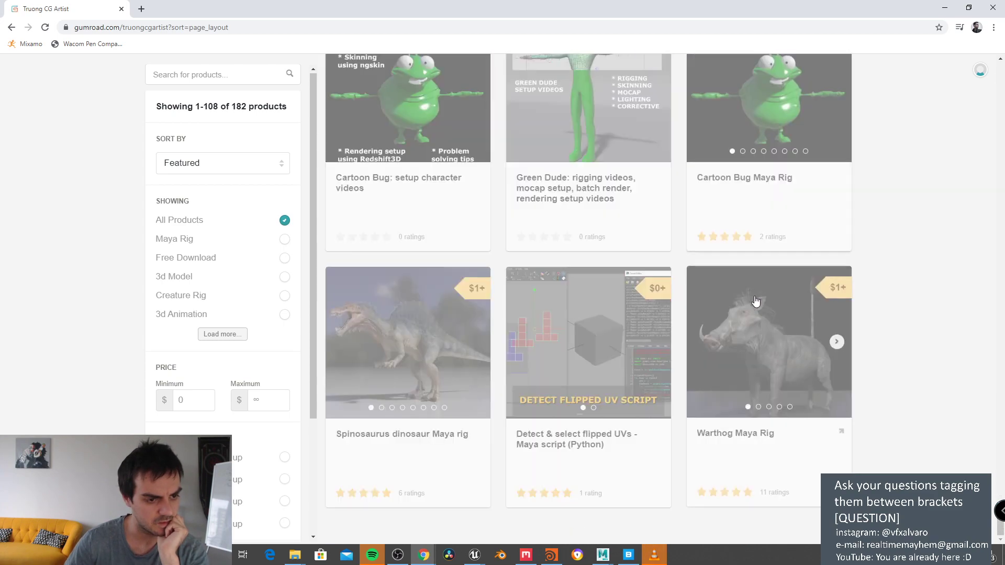
pyautogui.scroll(-10, 635, 325)
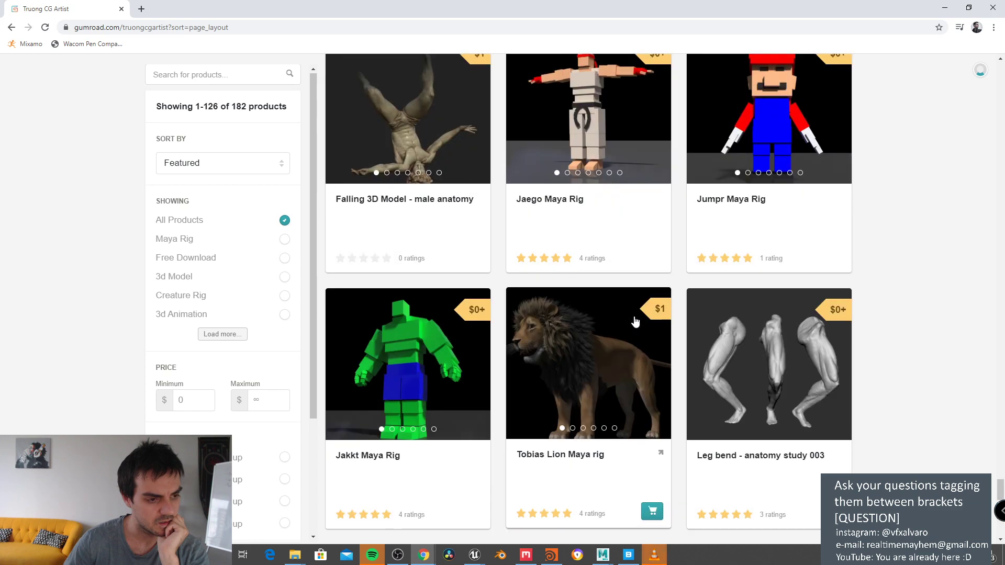
pyautogui.scroll(-3, 635, 321)
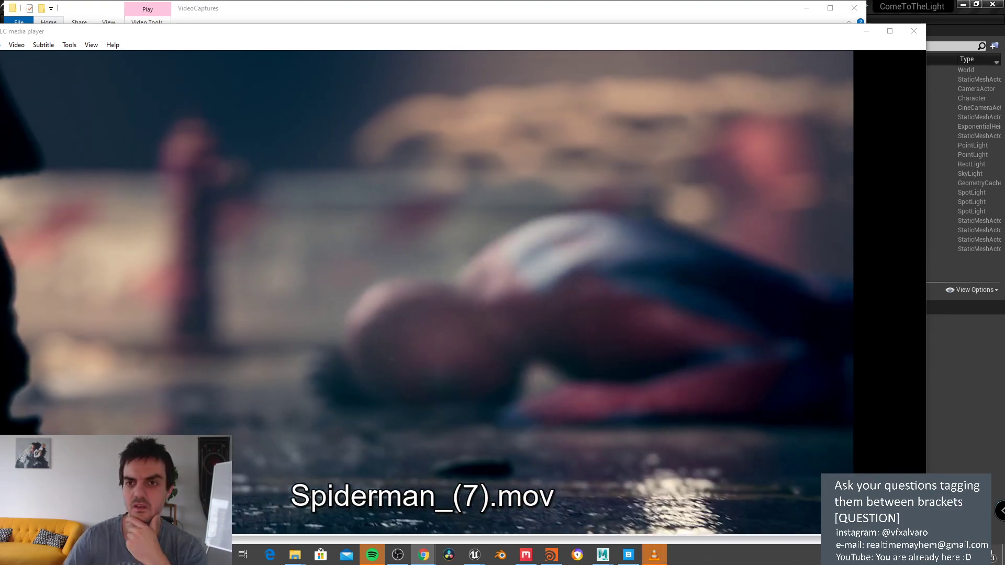
pyautogui.hotkey('alt', 'Tab')
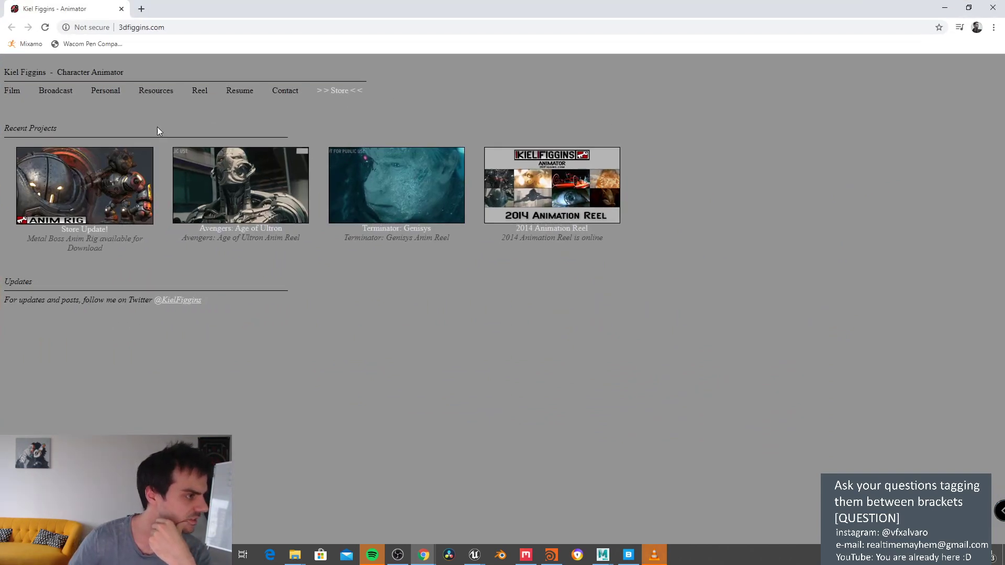
# Step: Go to the Resources page and open Free Rigs in a new tab
pyautogui.click(153, 92)
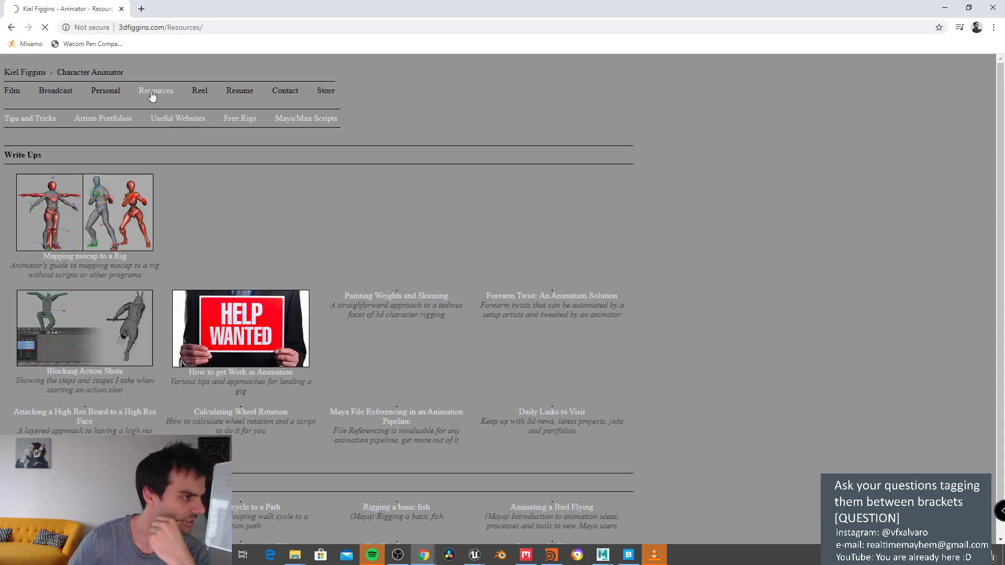
pyautogui.scroll(-5, 386, 208)
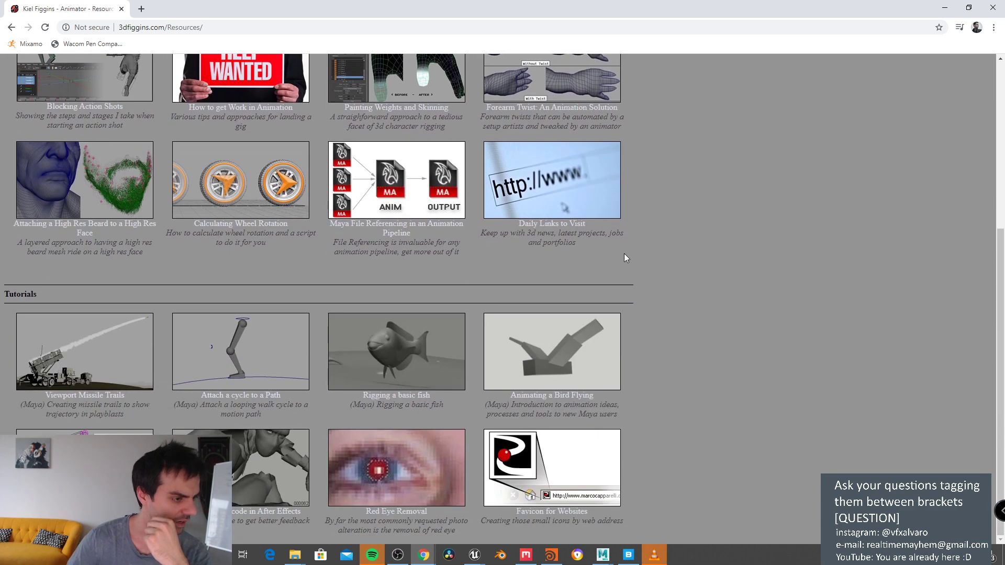
pyautogui.scroll(2, 624, 257)
pyautogui.scroll(-2, 625, 267)
pyautogui.scroll(5, 658, 296)
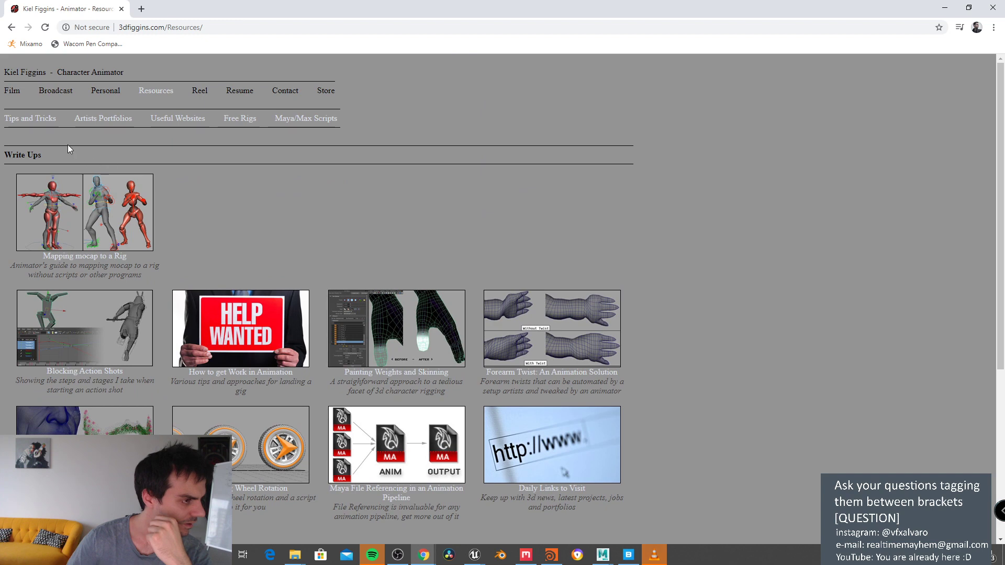
pyautogui.click(226, 121)
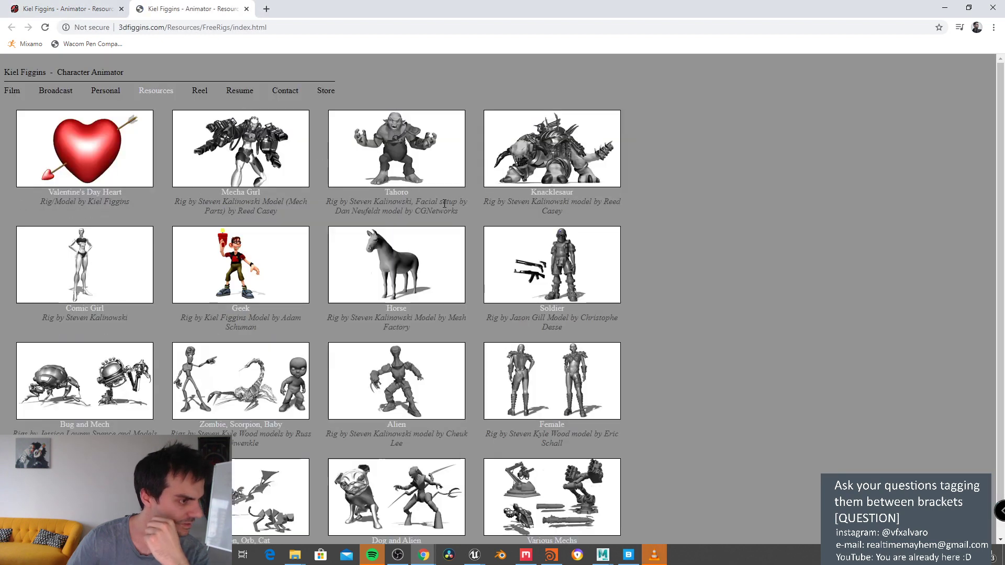
pyautogui.scroll(-1, 556, 255)
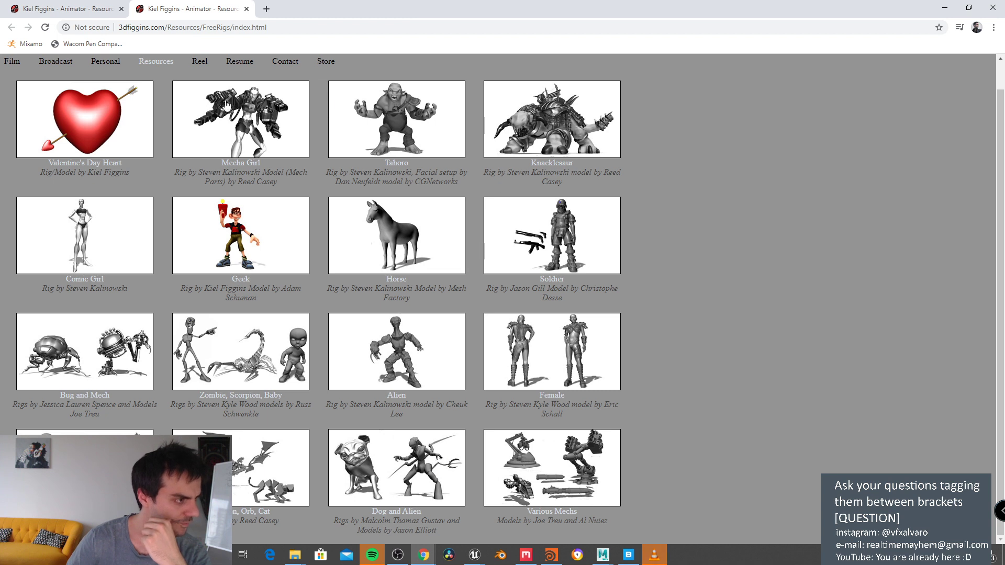
# Step: Select the Free Rigs page address and open a blank new tab
pyautogui.click(207, 28)
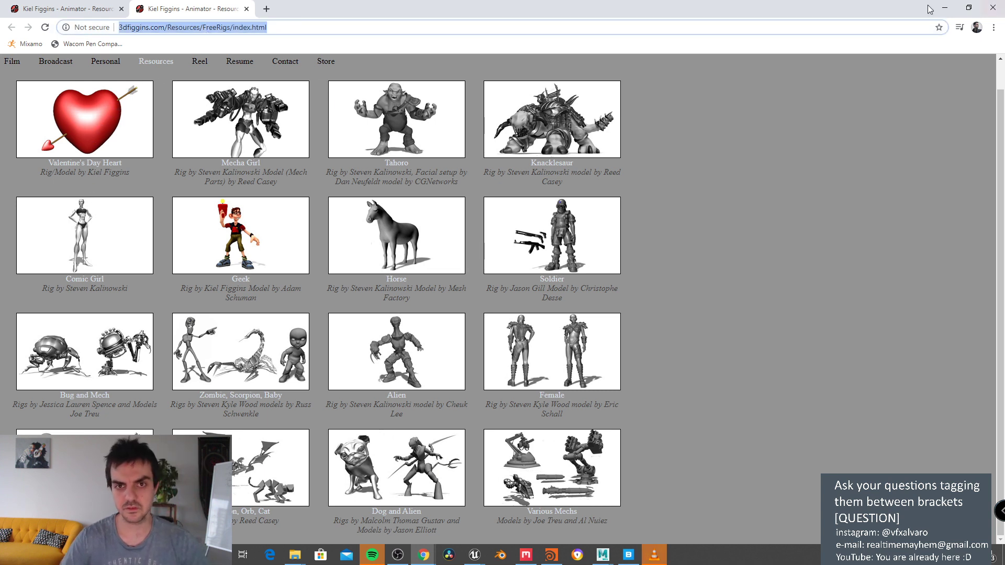
pyautogui.hotkey('alt', 'Tab')
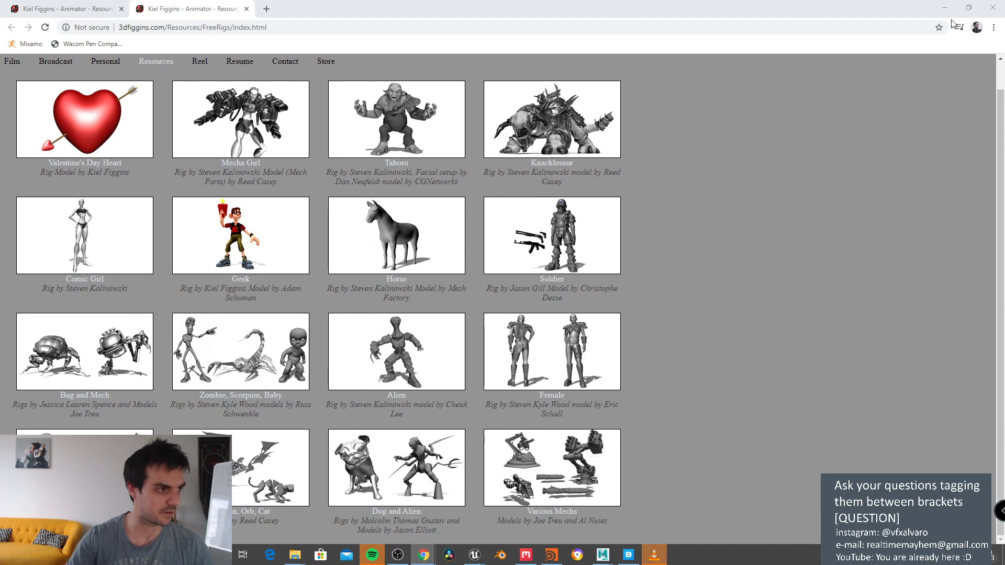
pyautogui.click(264, 9)
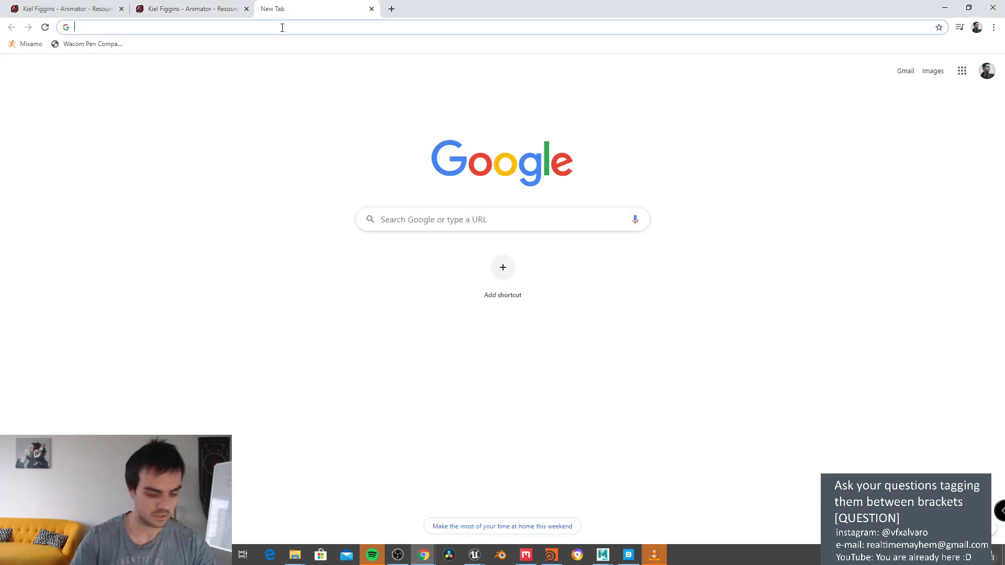
# Step: Search 'theseed', open The Seed of Juna site and scroll through the film page
pyautogui.write('theseed')
pyautogui.press('Down')
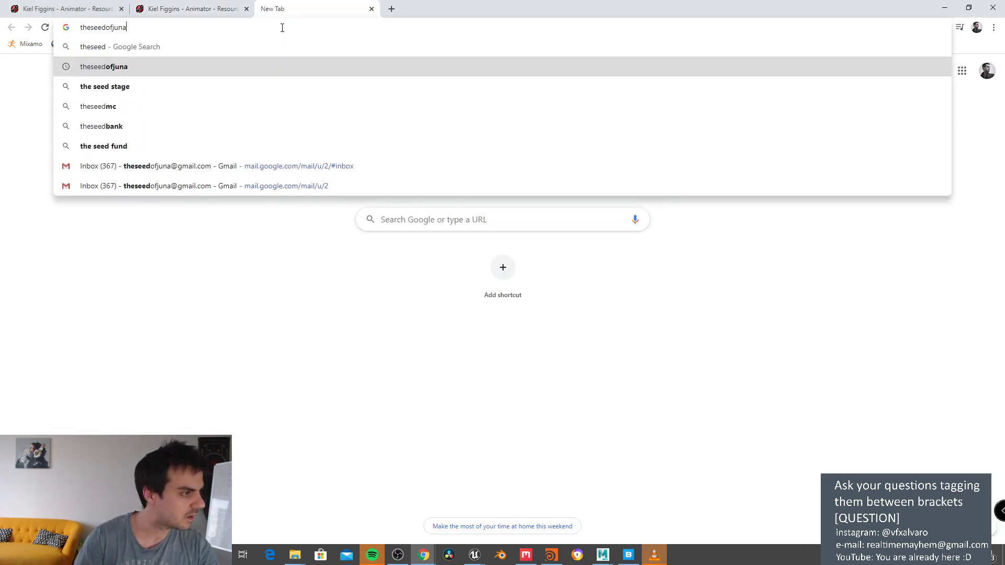
pyautogui.press('Return')
pyautogui.click(155, 153)
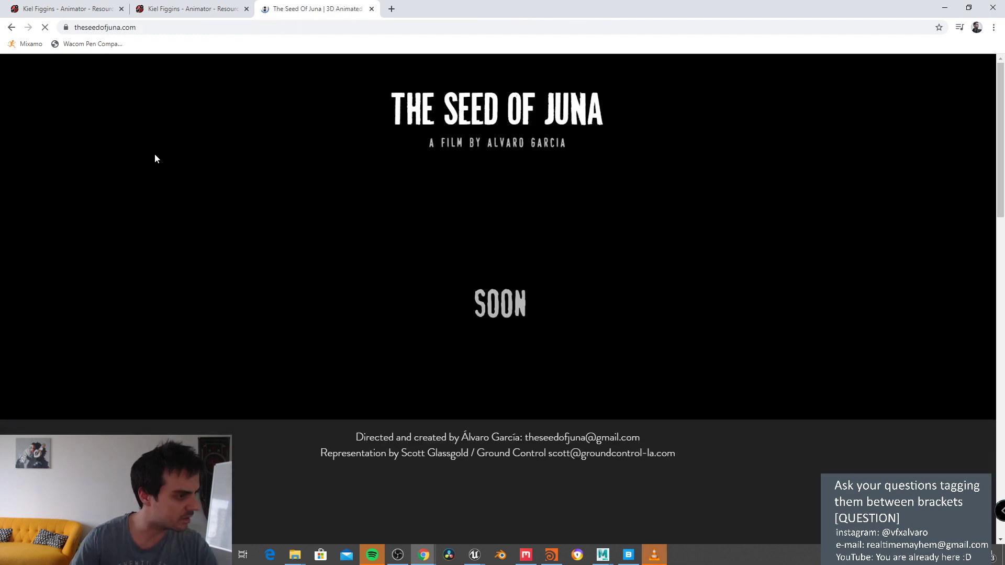
pyautogui.scroll(-12, 431, 303)
pyautogui.scroll(-8, 435, 324)
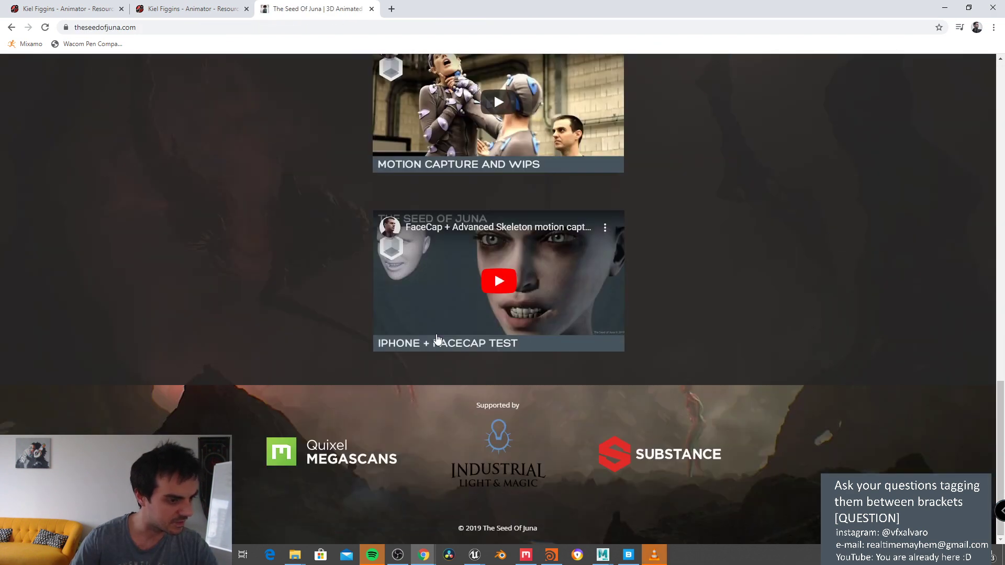
pyautogui.scroll(-3, 438, 340)
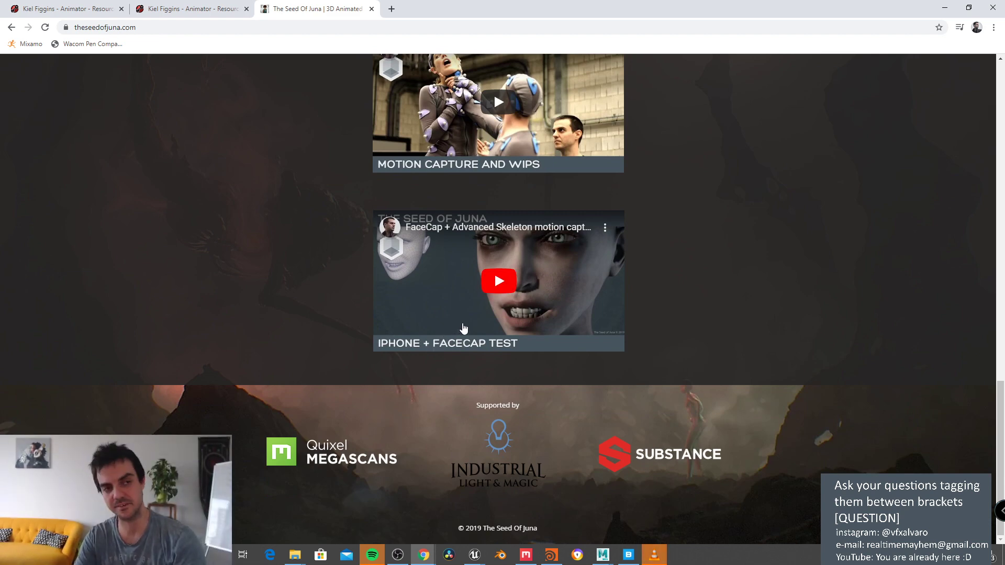
pyautogui.scroll(5, 464, 313)
pyautogui.scroll(12, 527, 319)
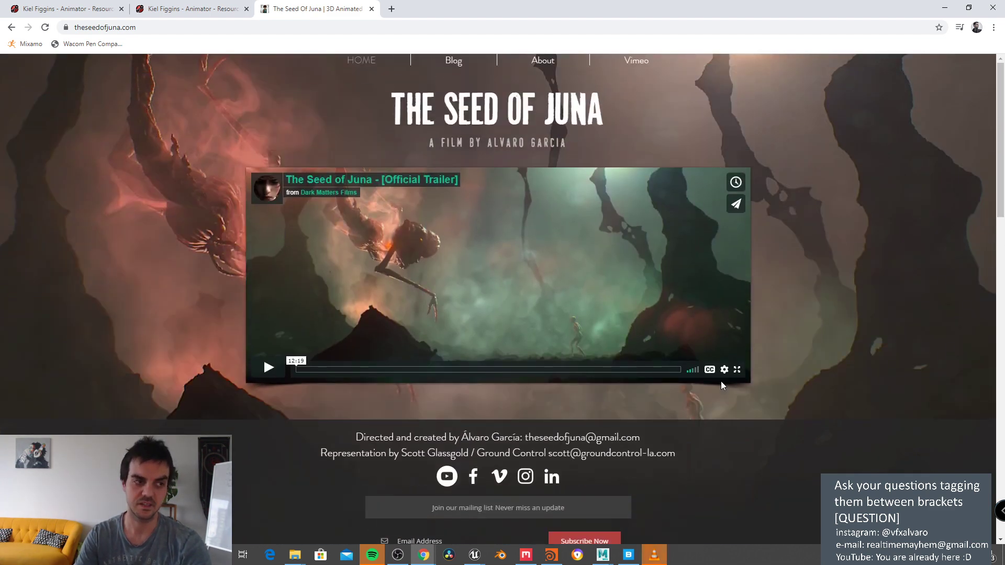
pyautogui.scroll(-5, 695, 354)
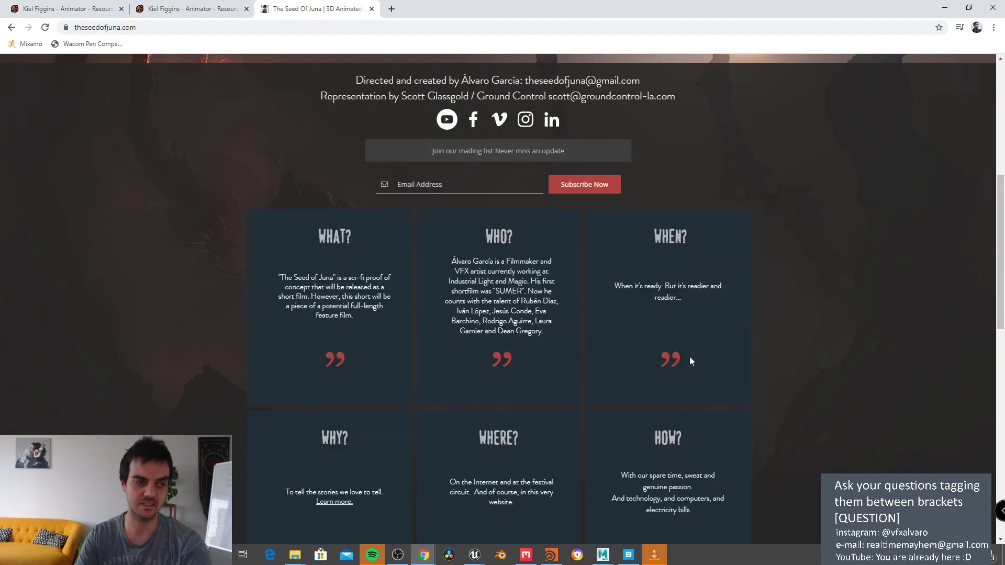
# Step: Glance at the Spider-Man render, then bring the Seed of Juna browser back maximized
pyautogui.moveTo(752, 8); pyautogui.dragTo(677, 258)
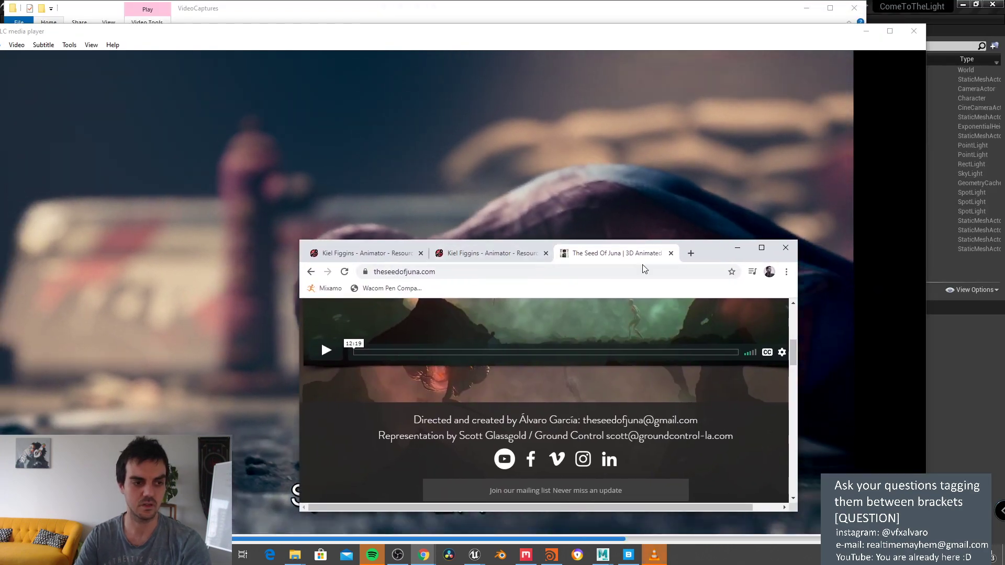
pyautogui.click(608, 172)
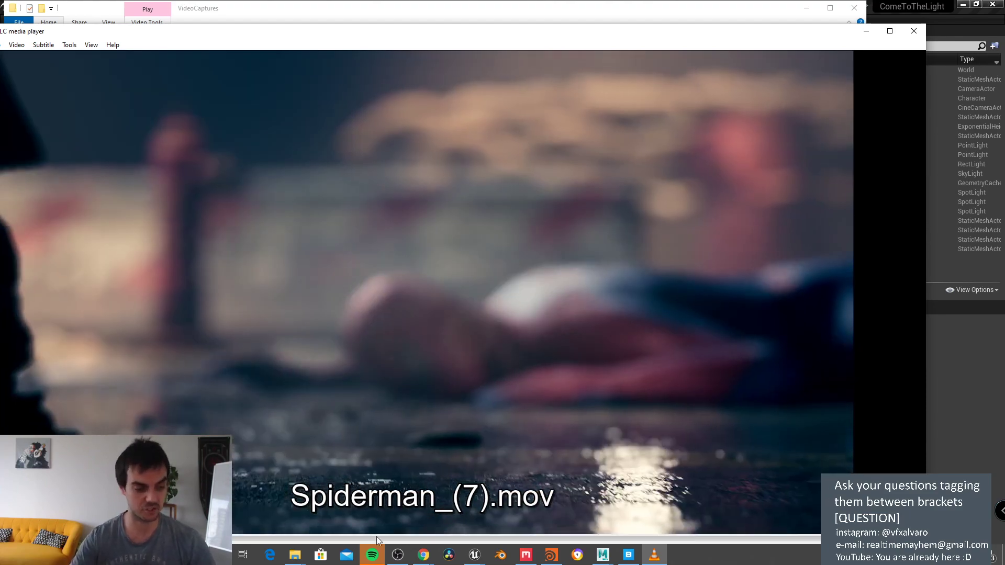
pyautogui.click(423, 555)
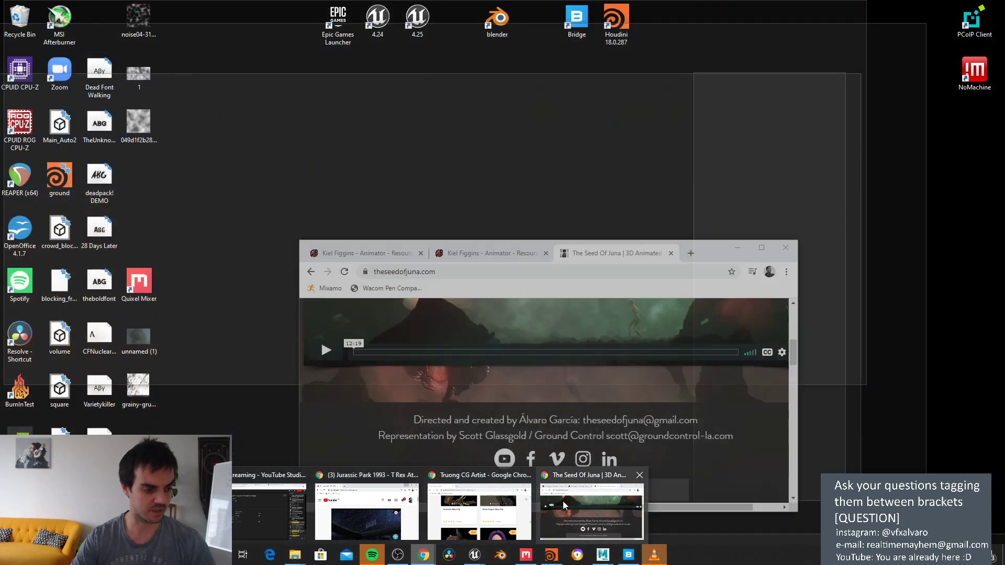
pyautogui.click(567, 504)
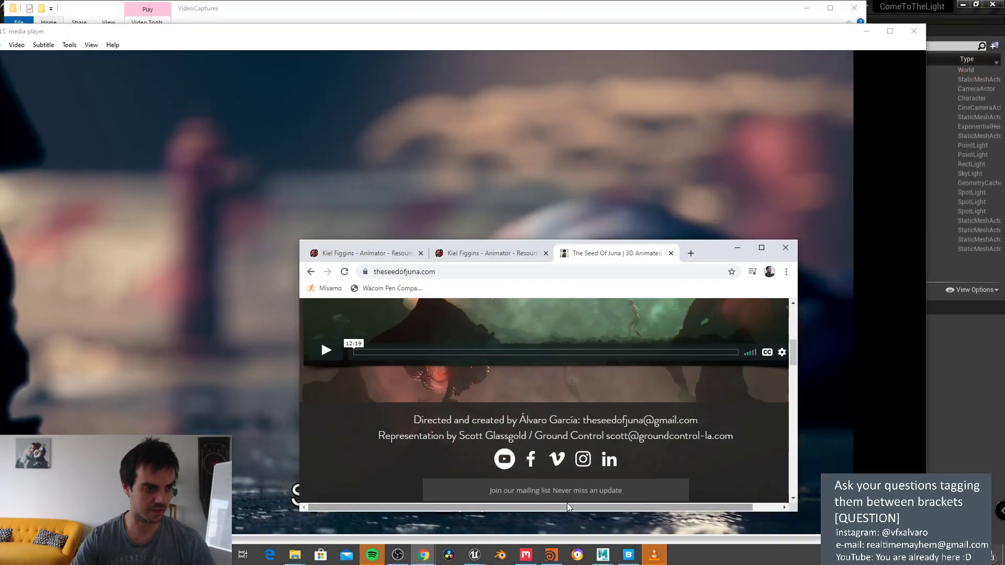
pyautogui.click(762, 248)
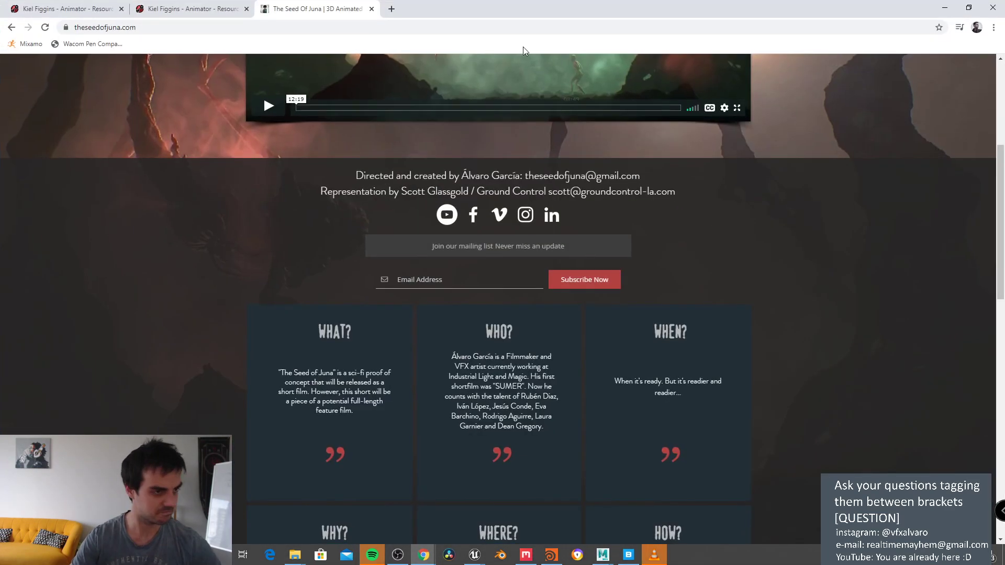
# Step: Replace the address bar contents with 'online mocap'
pyautogui.click(514, 29)
pyautogui.hotkey('ctrl', 'a')
pyautogui.write('online')
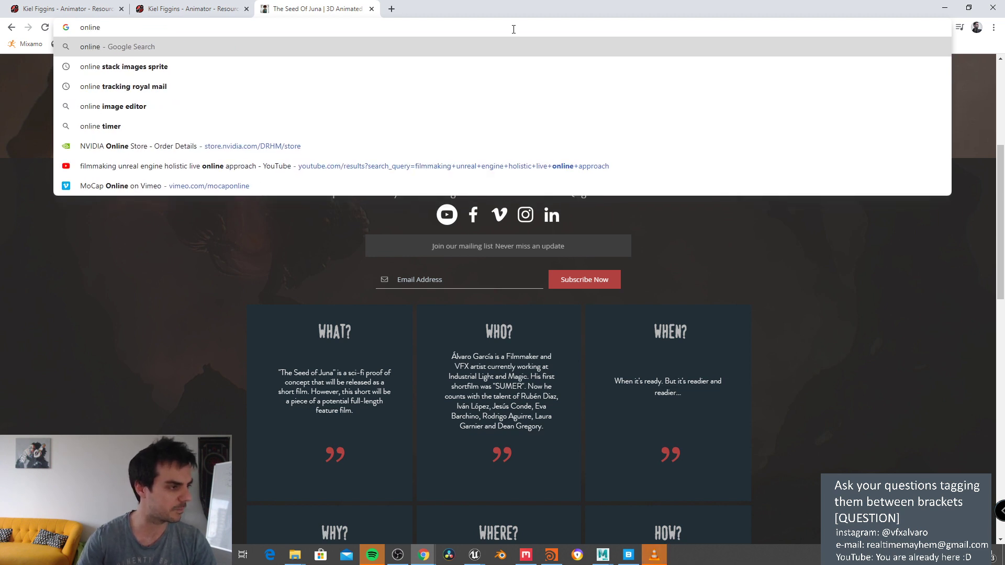
pyautogui.write(' mocap')
# Step: Search for online mocap, open the MoCap Online site, then return to Unreal
pyautogui.press('Return')
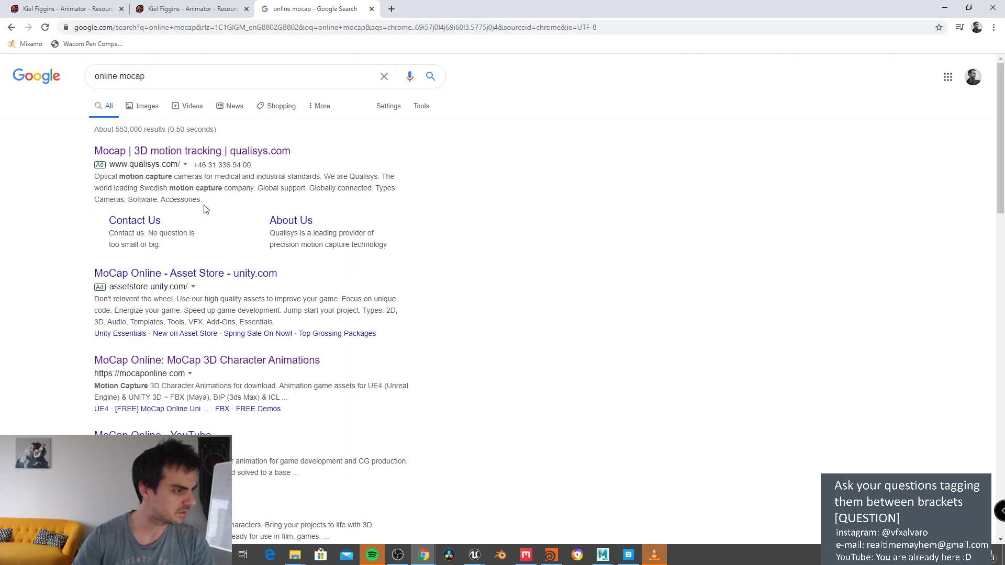
pyautogui.click(238, 359)
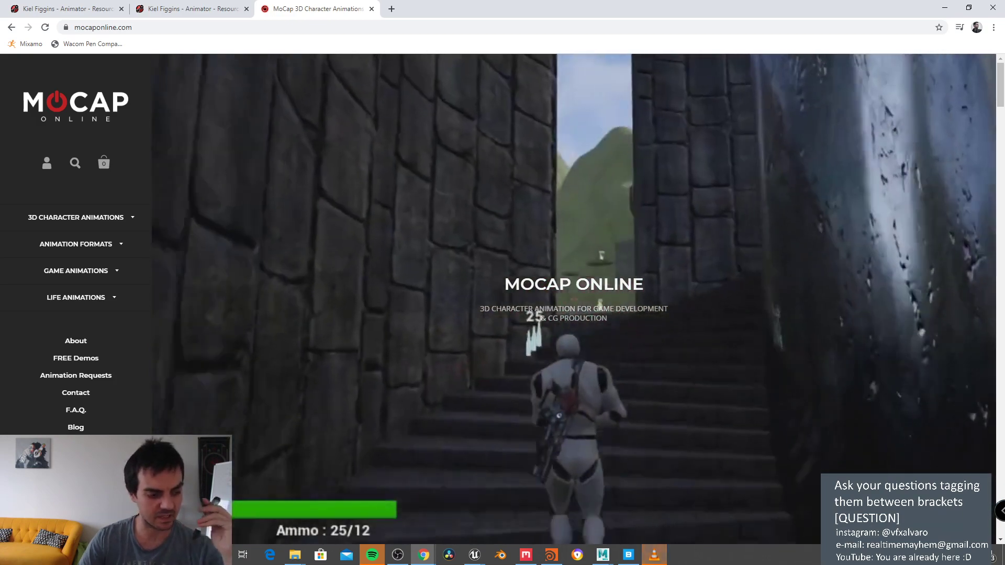
pyautogui.click(474, 556)
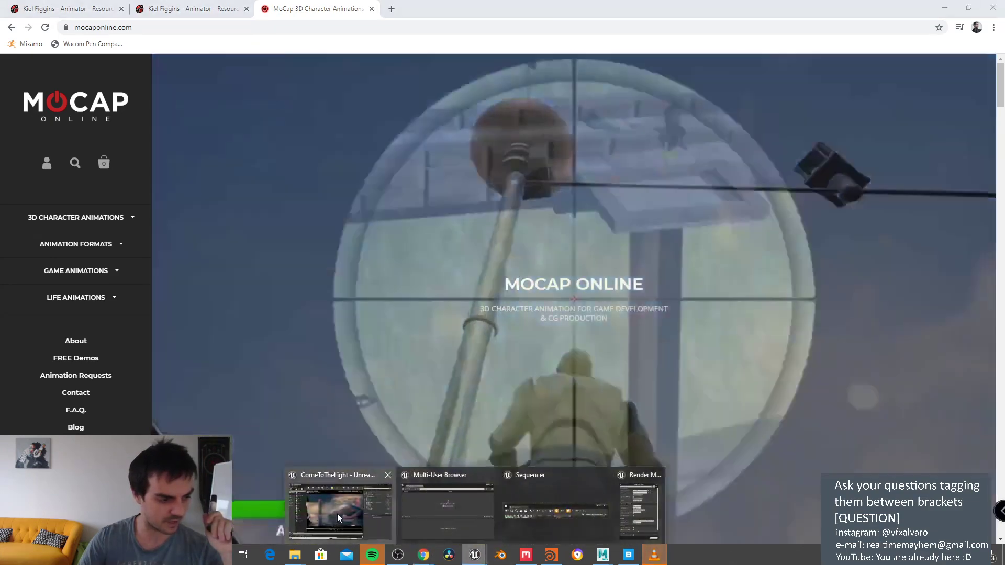
pyautogui.click(337, 514)
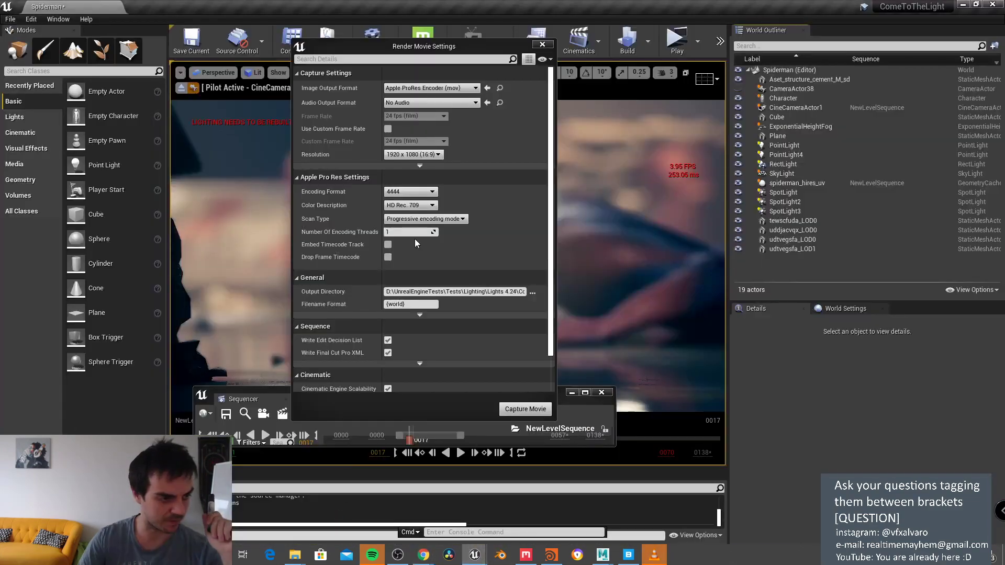
# Step: Close Render Movie Settings, leave the cine camera view, and show the Content Browser below the viewport
pyautogui.click(543, 45)
pyautogui.click(183, 86)
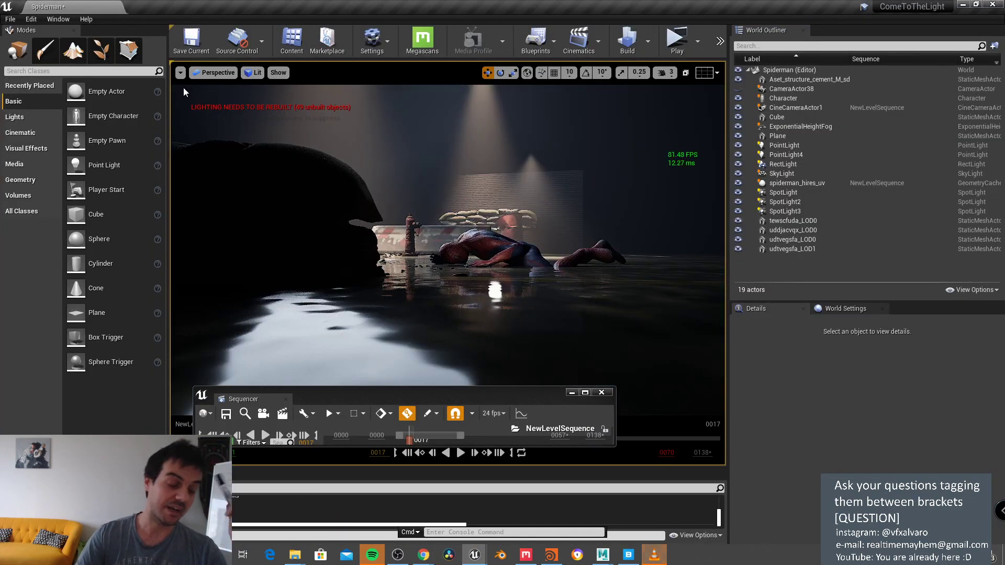
pyautogui.moveTo(184, 87); pyautogui.dragTo(444, 305, button='right')
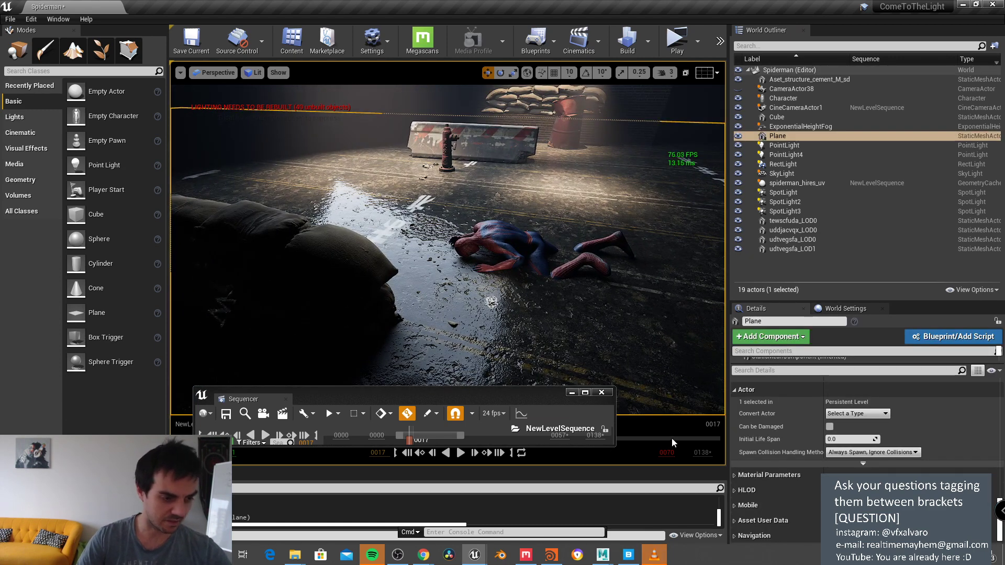
pyautogui.moveTo(665, 468); pyautogui.dragTo(665, 260)
pyautogui.click(40, 267)
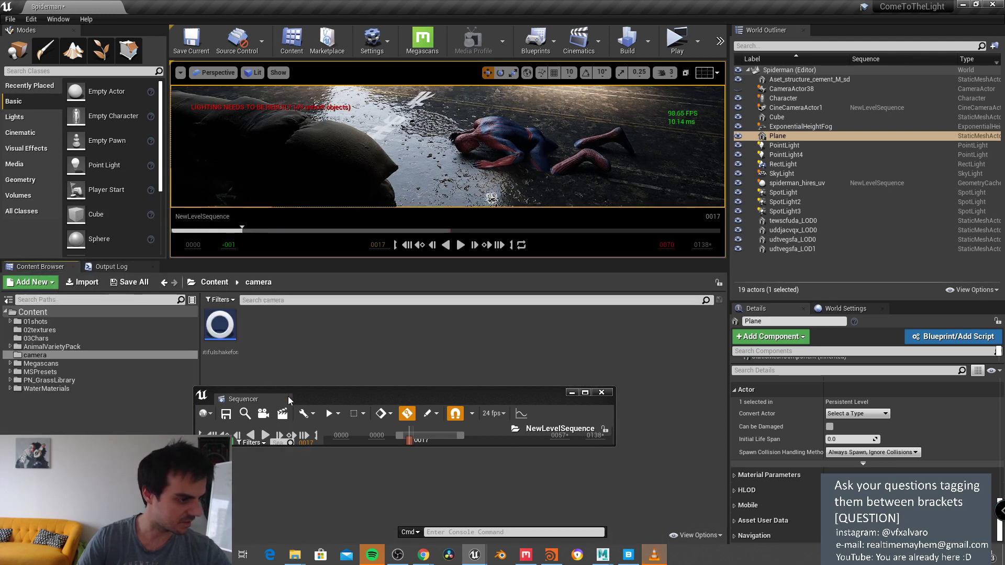
pyautogui.moveTo(333, 407); pyautogui.dragTo(498, 512)
# Step: Browse the Megascans Surfaces folders to the Destroyed_American_Road_2x2_M_00 assets
pyautogui.click(35, 321)
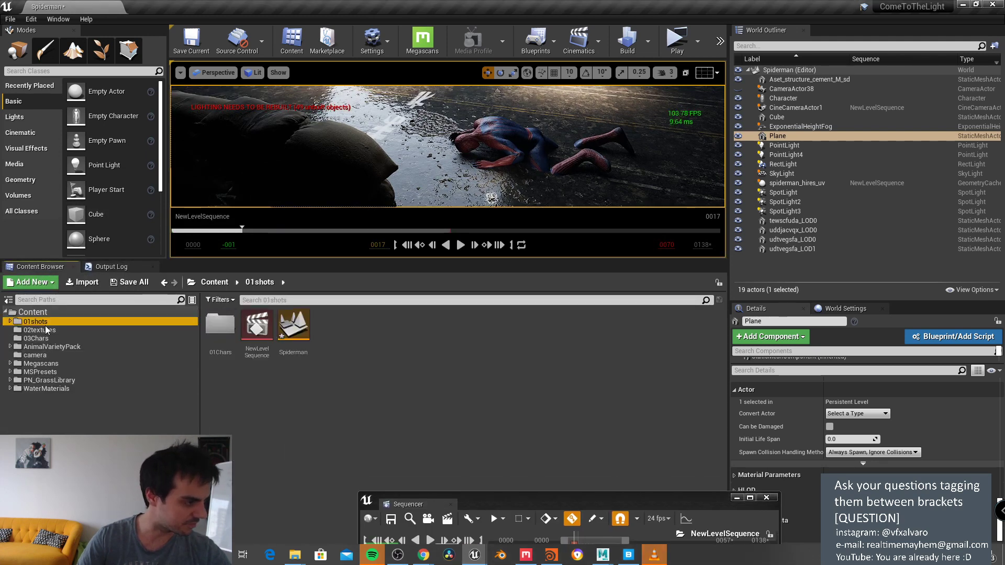
pyautogui.click(71, 331)
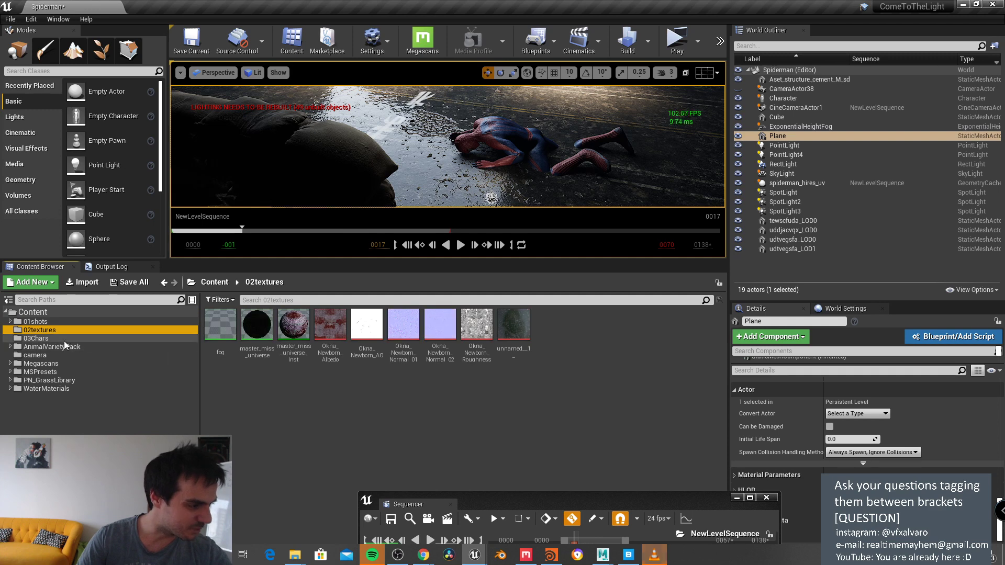
pyautogui.click(67, 348)
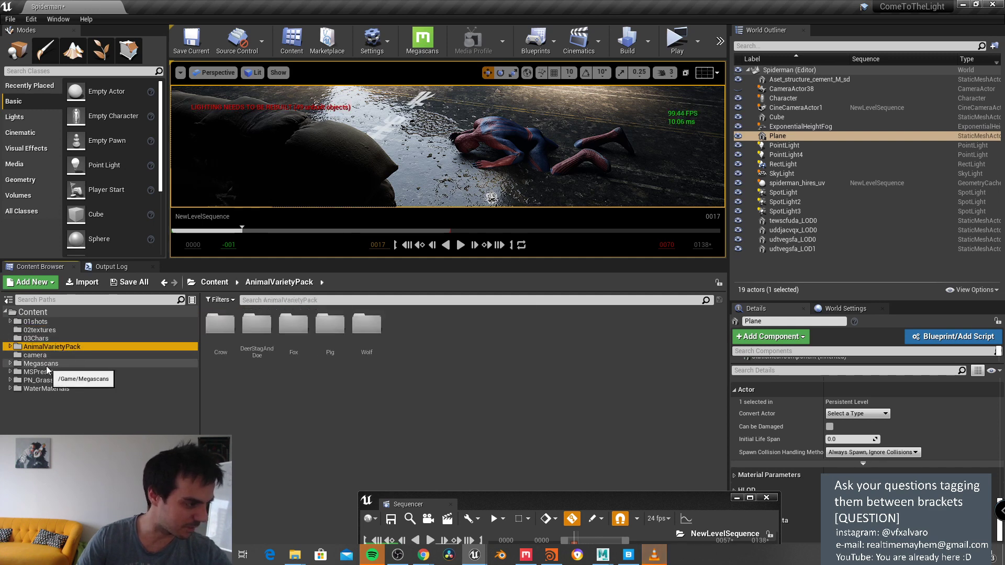
pyautogui.click(14, 364)
pyautogui.click(11, 365)
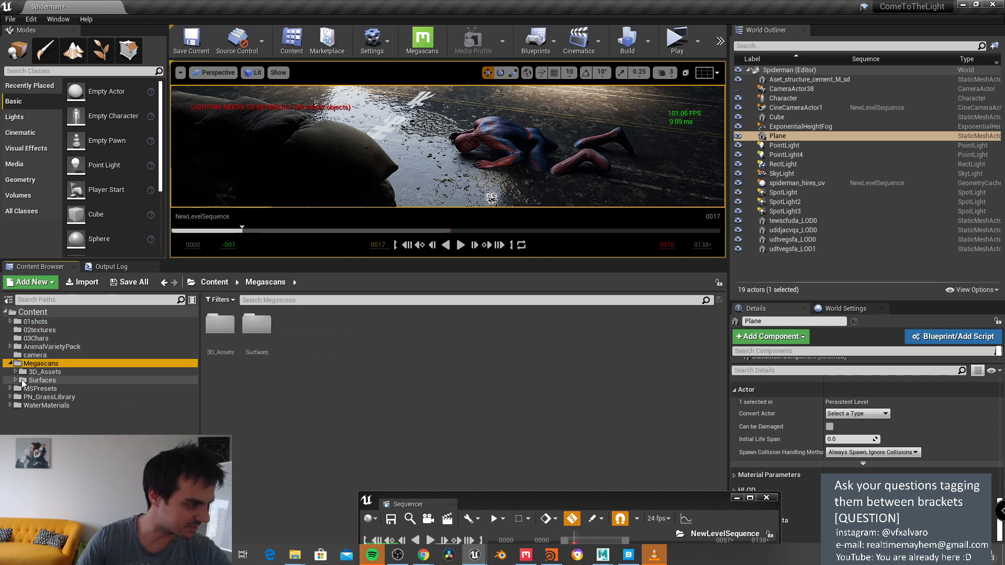
pyautogui.click(16, 381)
pyautogui.click(59, 389)
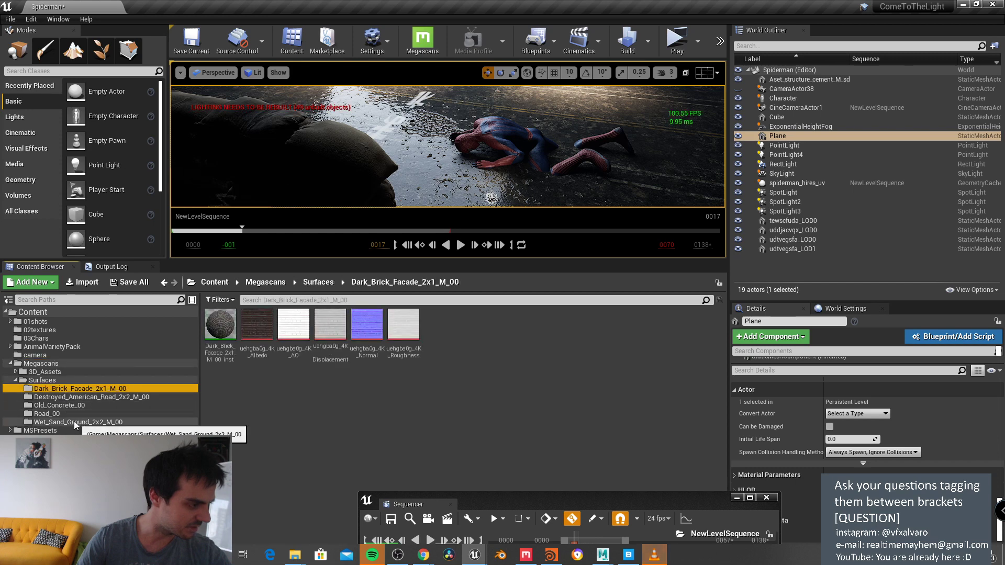
pyautogui.click(68, 406)
pyautogui.click(56, 422)
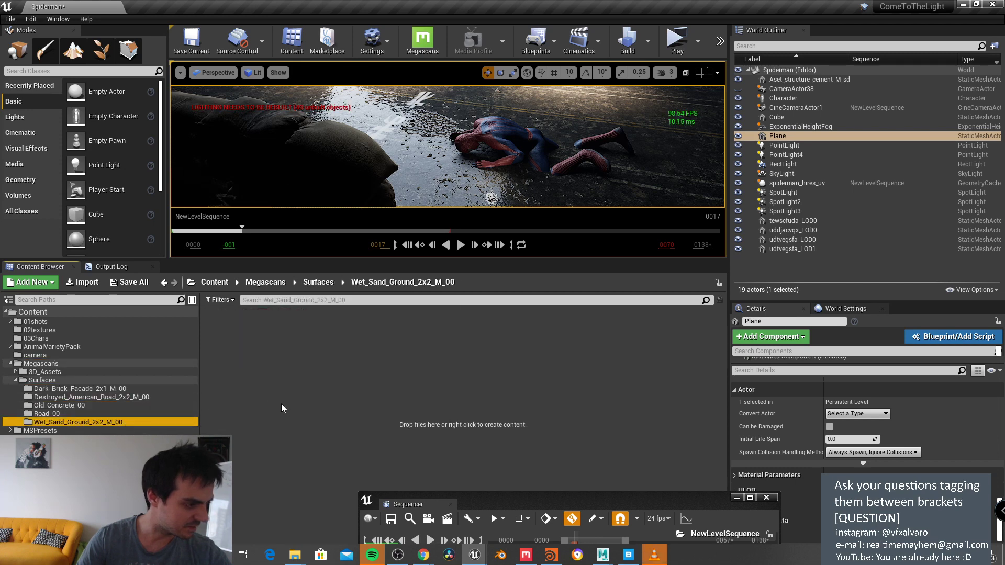
pyautogui.click(72, 404)
pyautogui.click(74, 397)
pyautogui.click(74, 388)
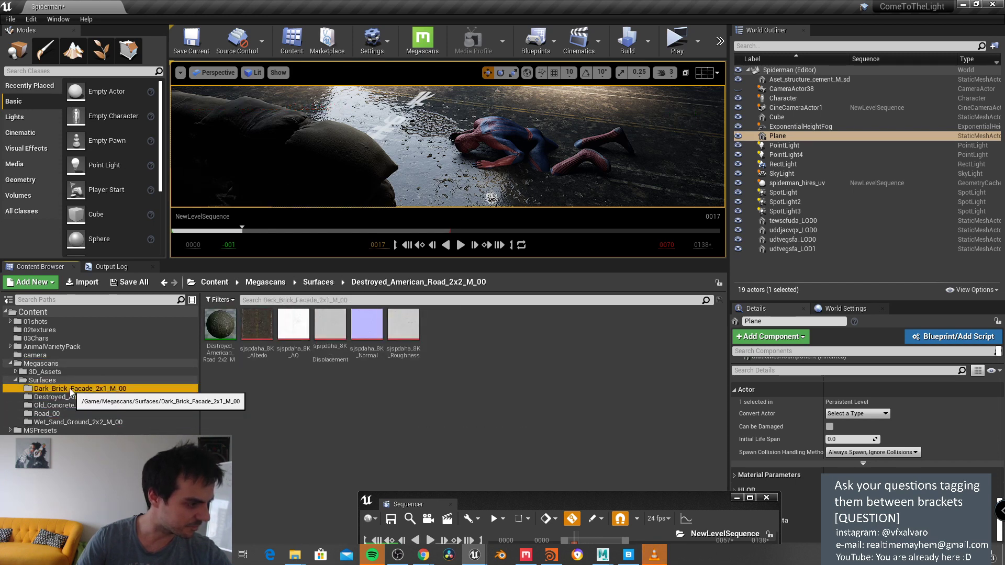
pyautogui.click(75, 398)
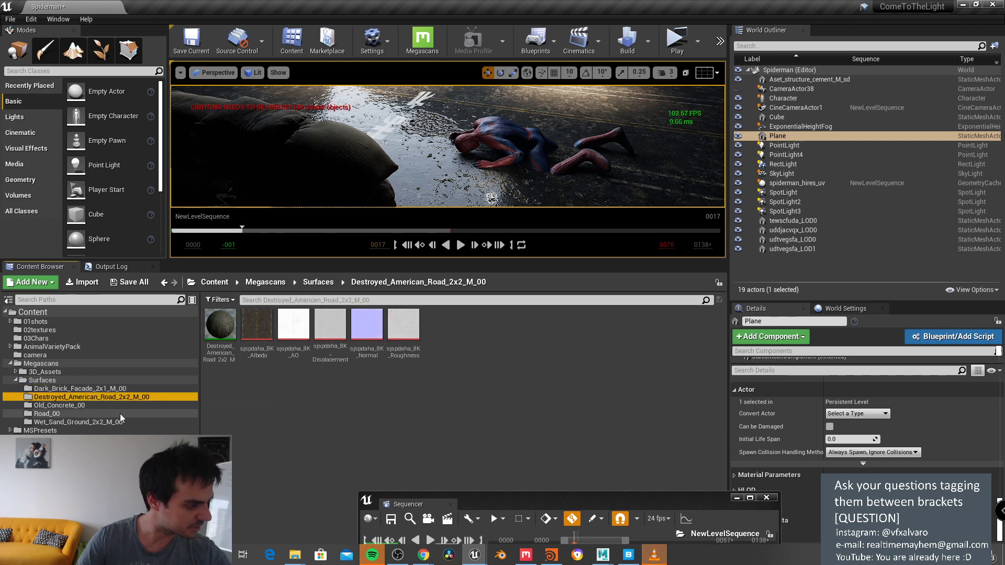
# Step: Apply the destroyed road material to the ground, view through CineCameraActor1, and advance the sequence
pyautogui.moveTo(220, 325); pyautogui.dragTo(424, 165)
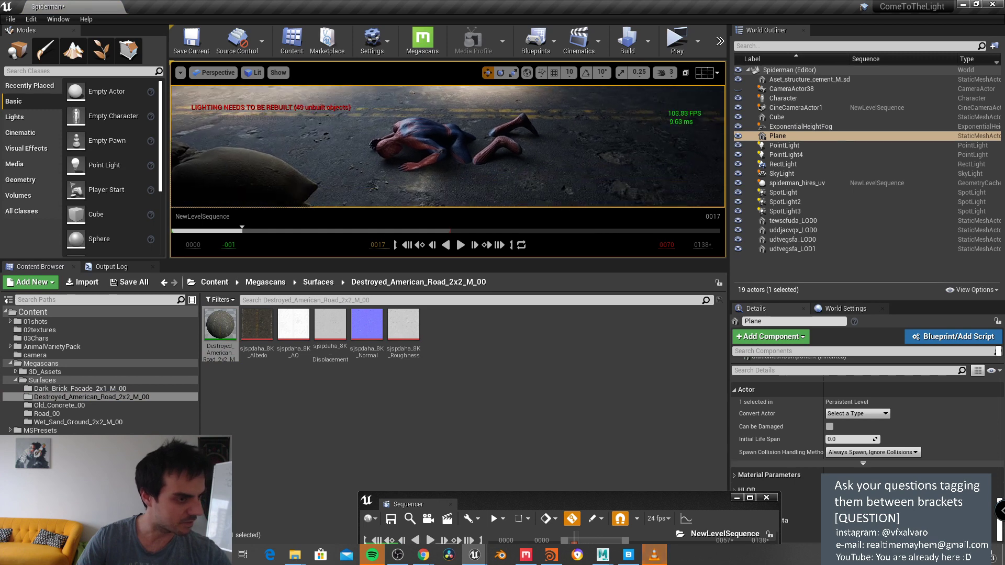
pyautogui.click(278, 72)
pyautogui.click(215, 72)
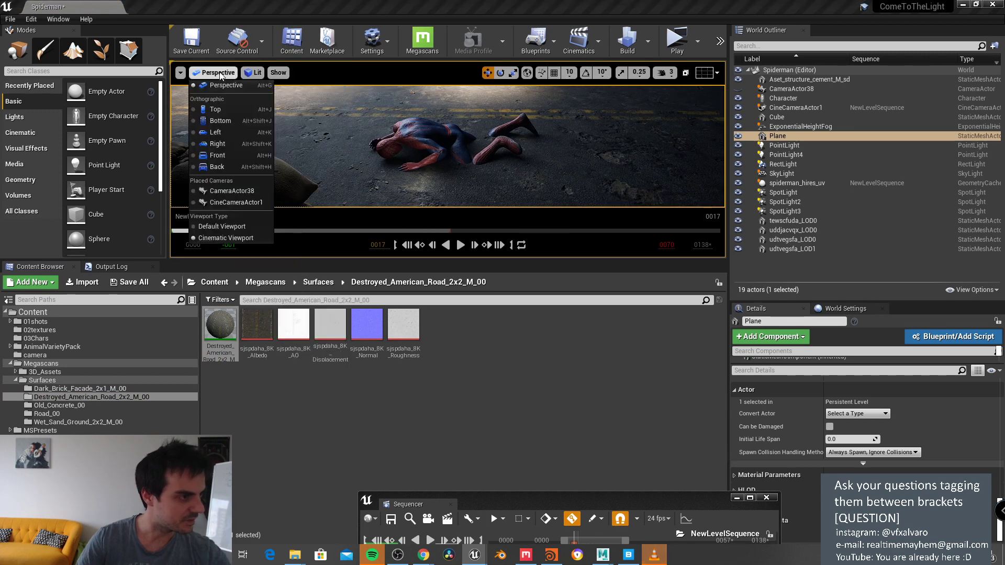
pyautogui.click(223, 202)
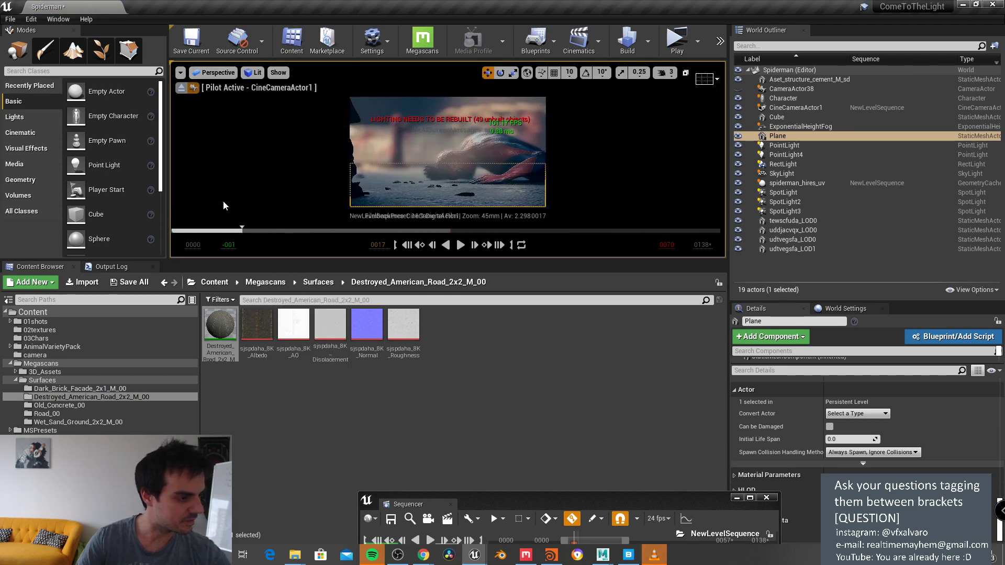
pyautogui.click(424, 105)
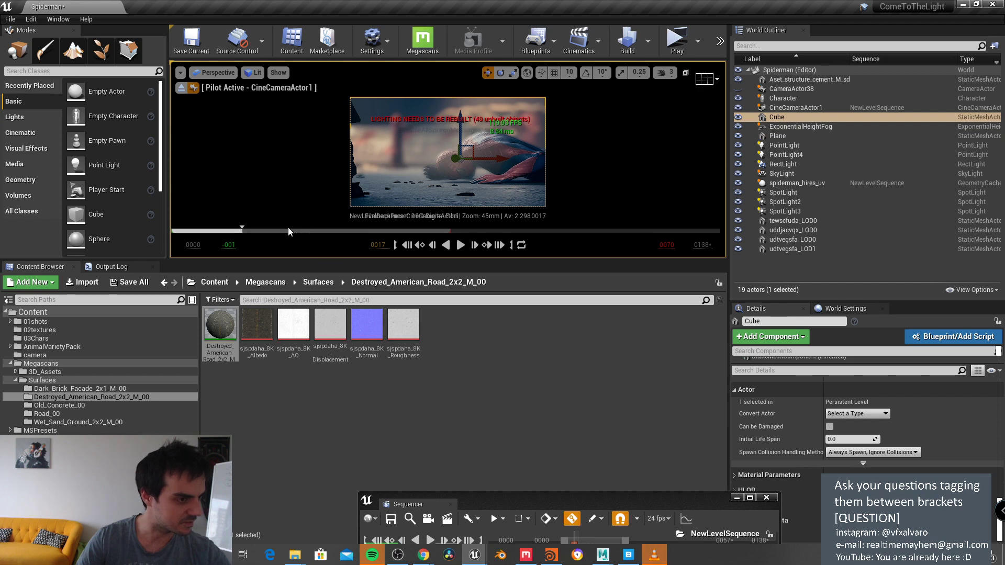
pyautogui.moveTo(288, 229)
pyautogui.mouseDown()
pyautogui.moveTo(381, 227)
pyautogui.moveTo(269, 230)
pyautogui.mouseUp()
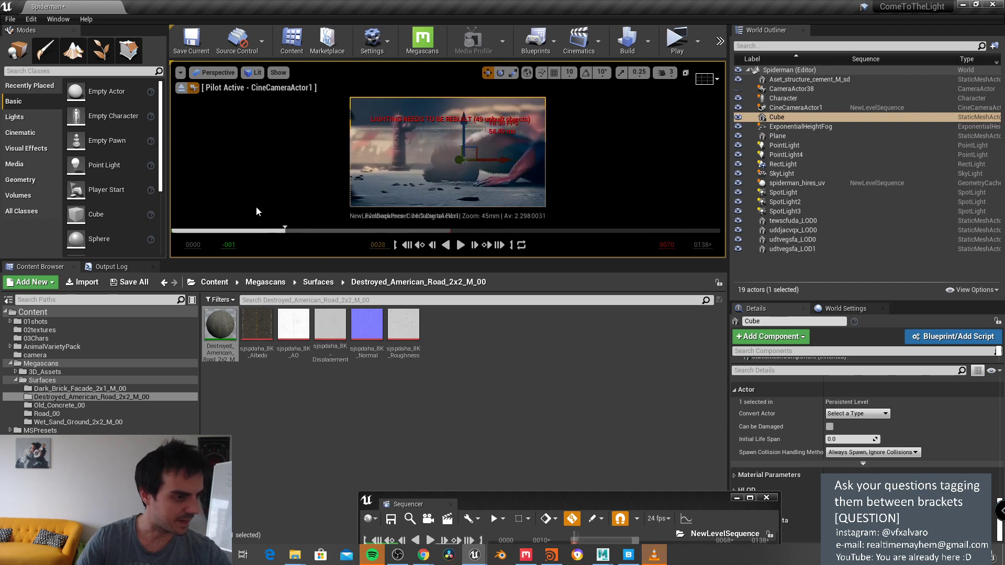
# Step: Run File > Save All on the Spiderman level's modified packages
pyautogui.click(11, 19)
pyautogui.click(21, 97)
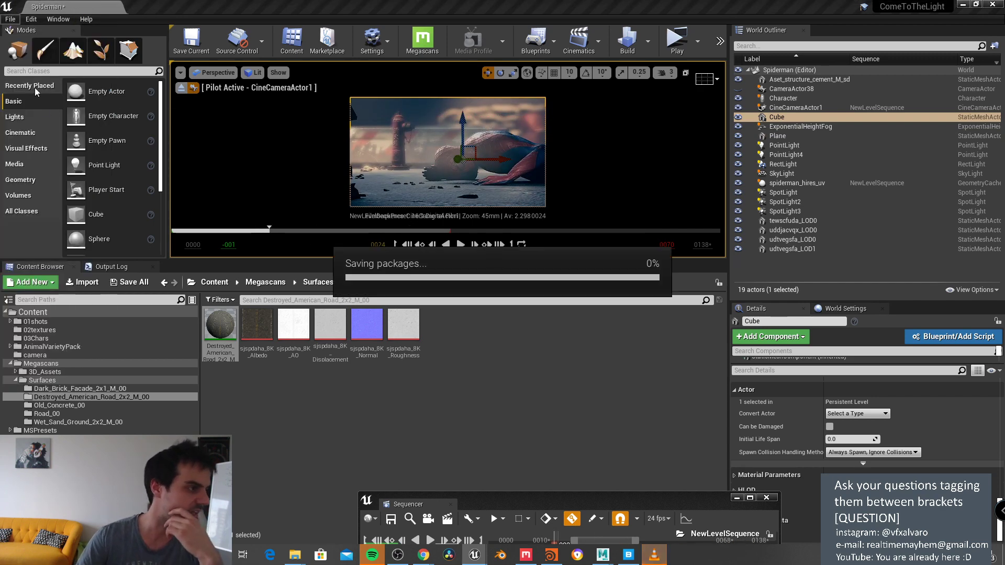
pyautogui.click(11, 19)
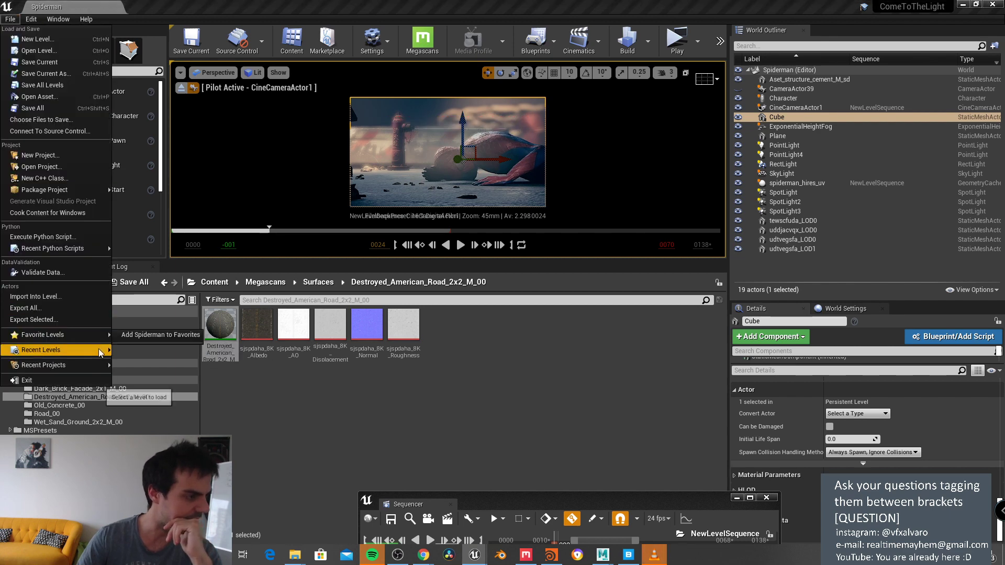
# Step: Restore the editor window and minimize the browser, Explorer, video player, Bridge and Houdini
pyautogui.moveTo(99, 337)
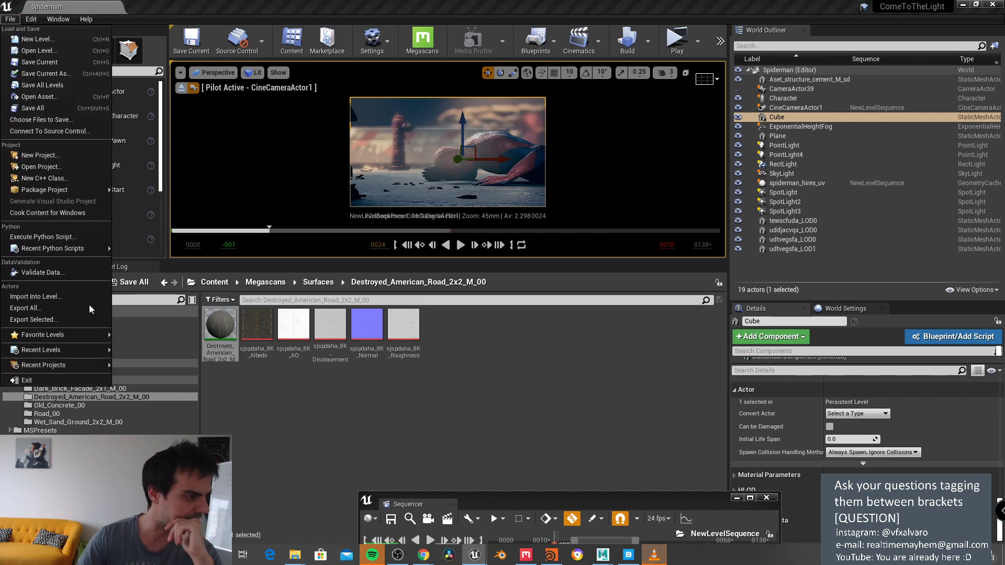
pyautogui.moveTo(91, 362)
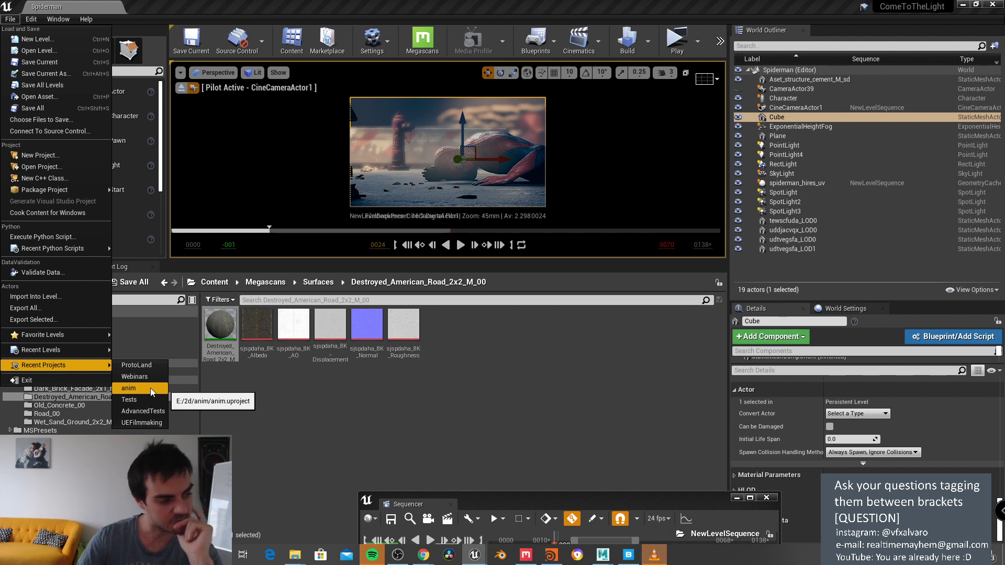
pyautogui.moveTo(288, 6); pyautogui.dragTo(398, 50)
pyautogui.click(971, 7)
pyautogui.click(839, 25)
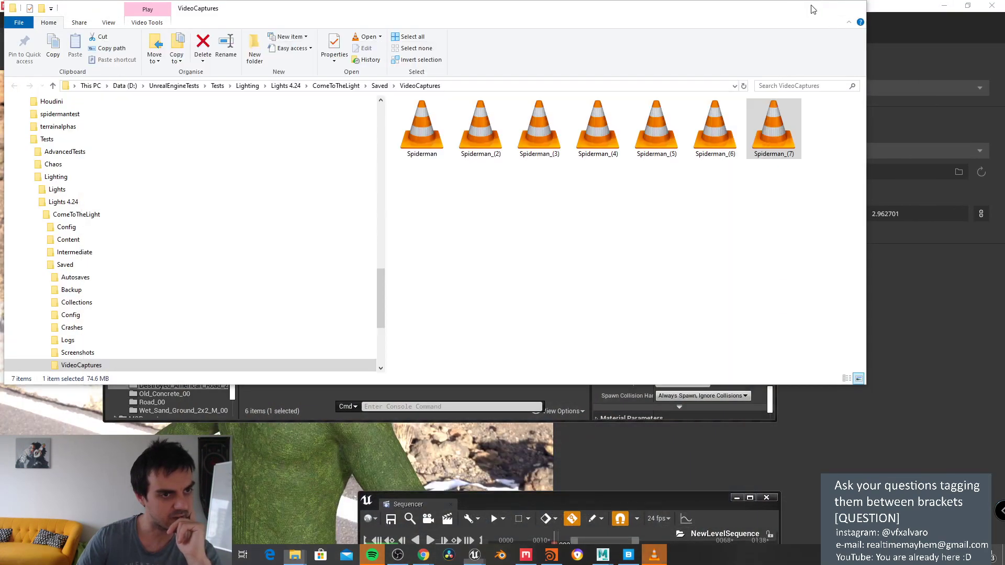
pyautogui.click(806, 8)
pyautogui.click(944, 8)
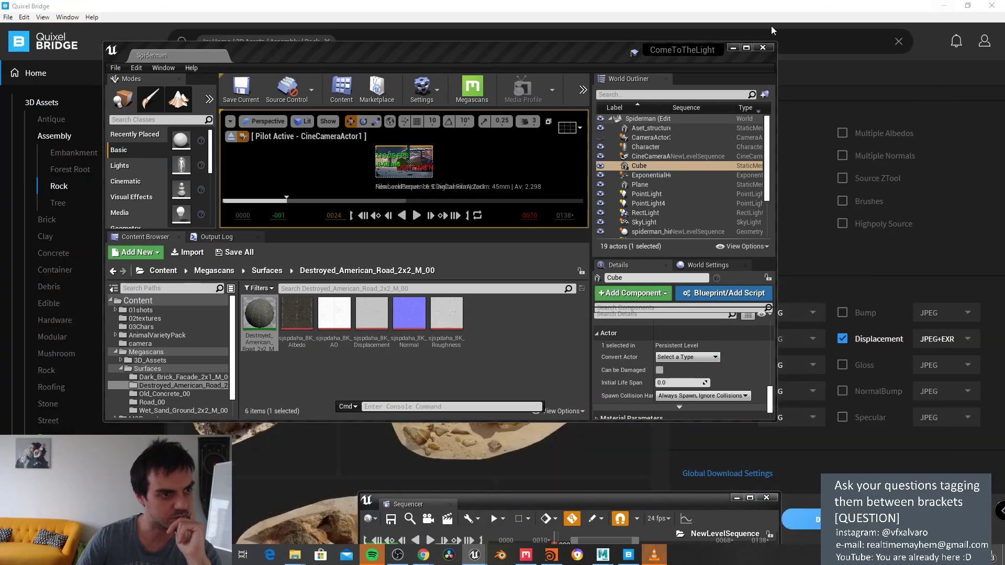
pyautogui.click(947, 6)
pyautogui.click(967, 6)
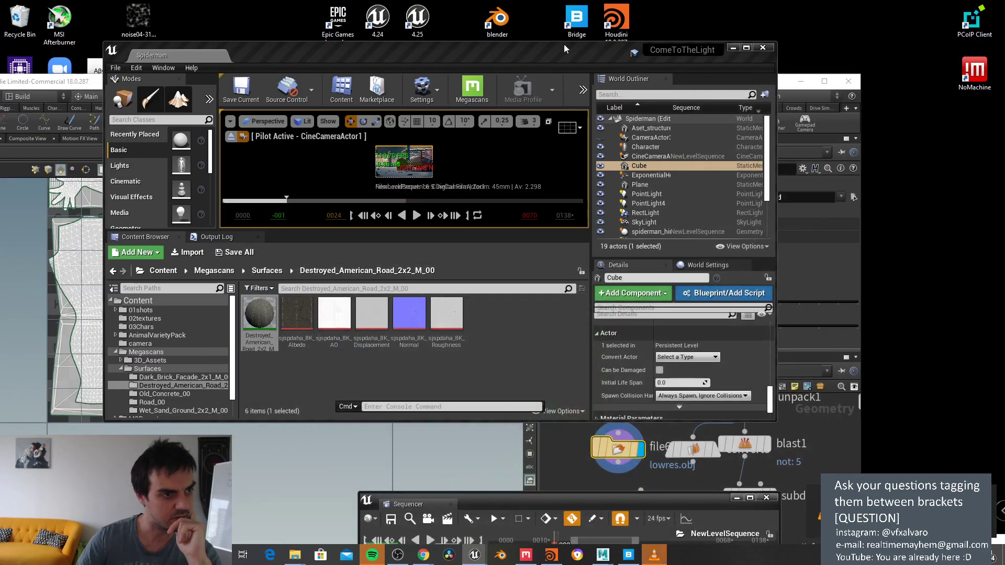
# Step: Launch Unreal Engine 4.25 from the desktop shortcut and maximize the Spiderman editor
pyautogui.doubleClick(403, 22)
pyautogui.moveTo(759, 59); pyautogui.dragTo(771, 54)
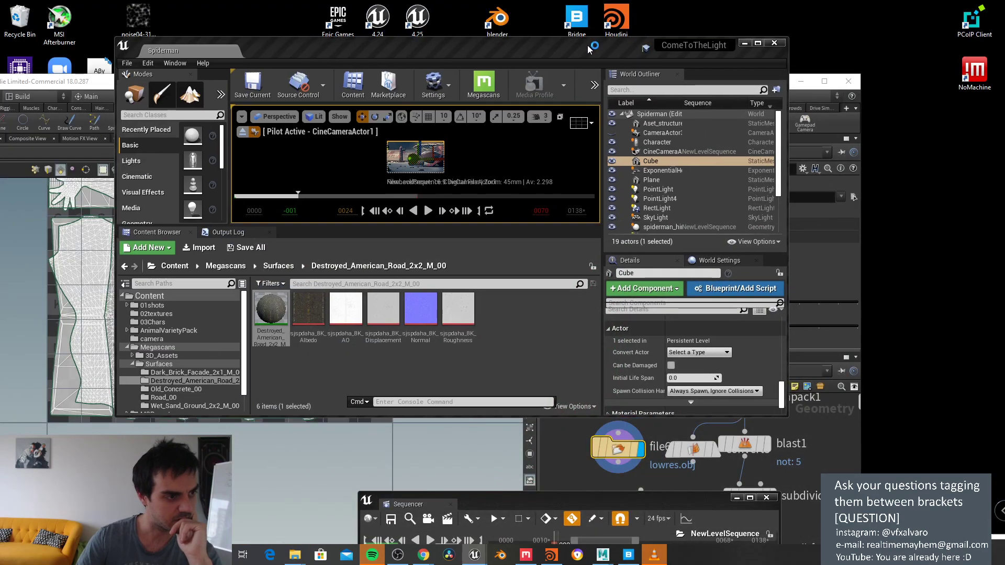
pyautogui.click(757, 43)
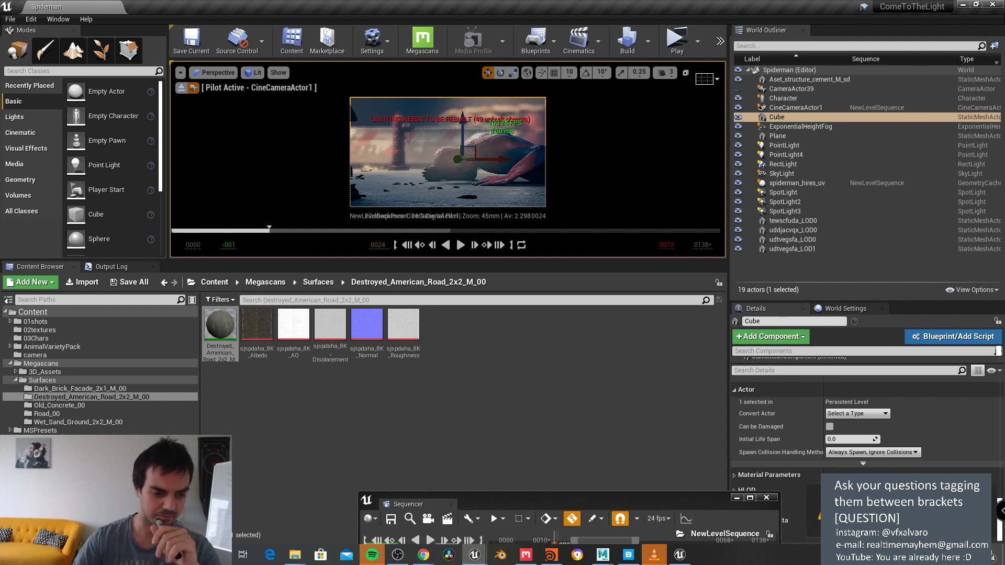
# Step: Close VLC media player and move the Sequencer window up to mid-screen
pyautogui.rightClick(657, 553)
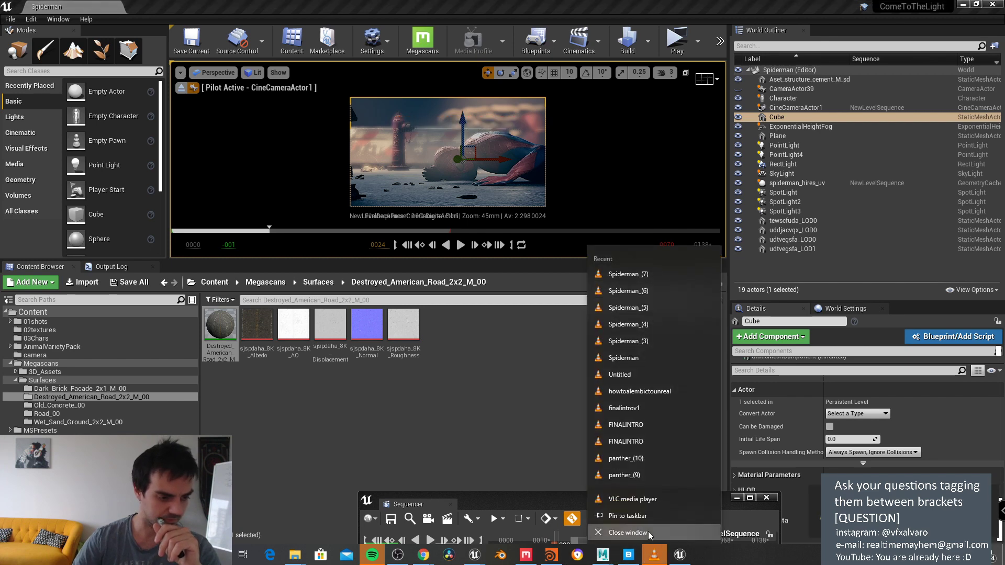
pyautogui.click(628, 533)
pyautogui.moveTo(639, 504); pyautogui.dragTo(499, 300)
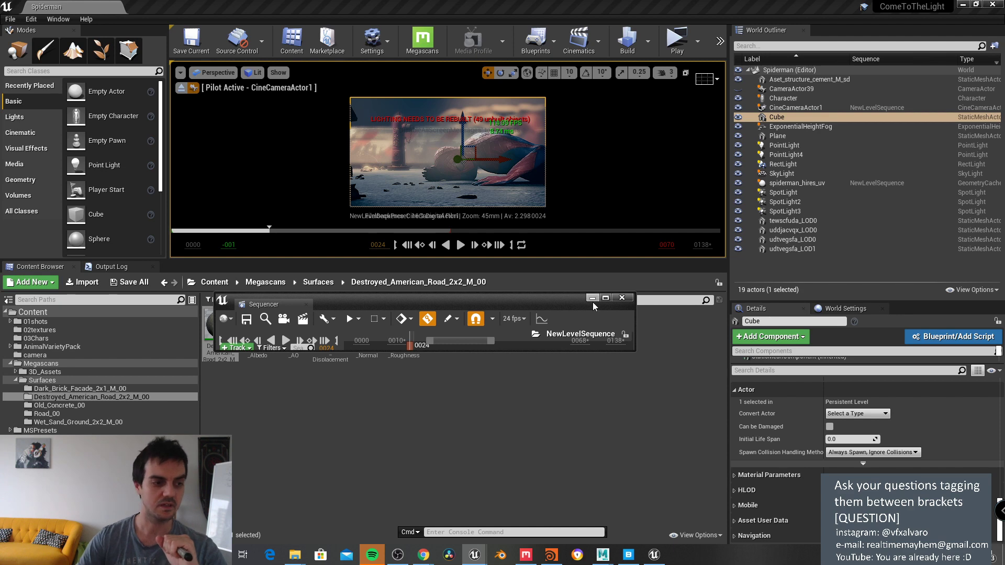
# Step: Resize Sequencer into a small floating window and bring up the 4.25 Project Browser
pyautogui.moveTo(572, 300); pyautogui.dragTo(589, 208)
pyautogui.doubleClick(589, 206)
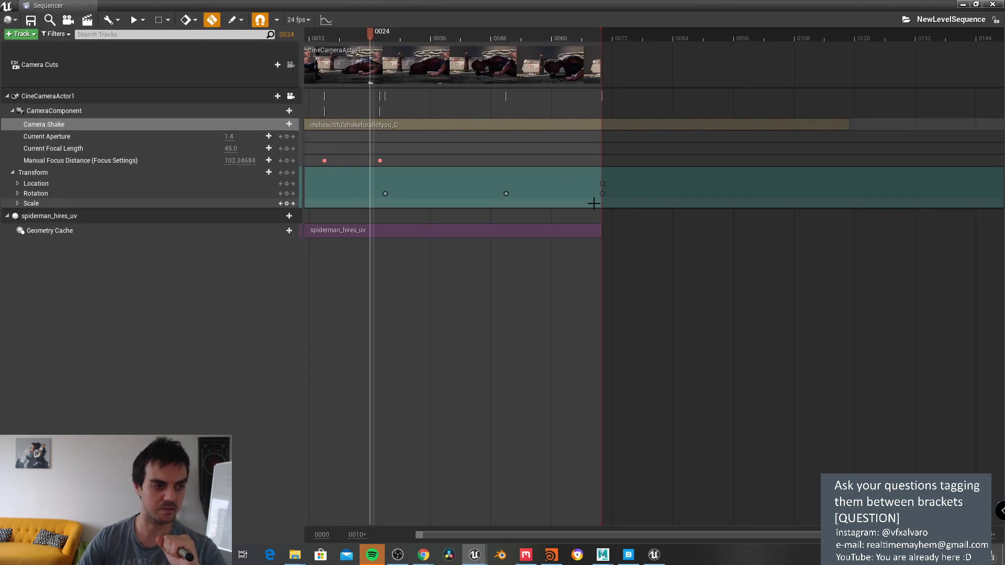
pyautogui.moveTo(567, 7); pyautogui.dragTo(532, 93)
pyautogui.click(655, 555)
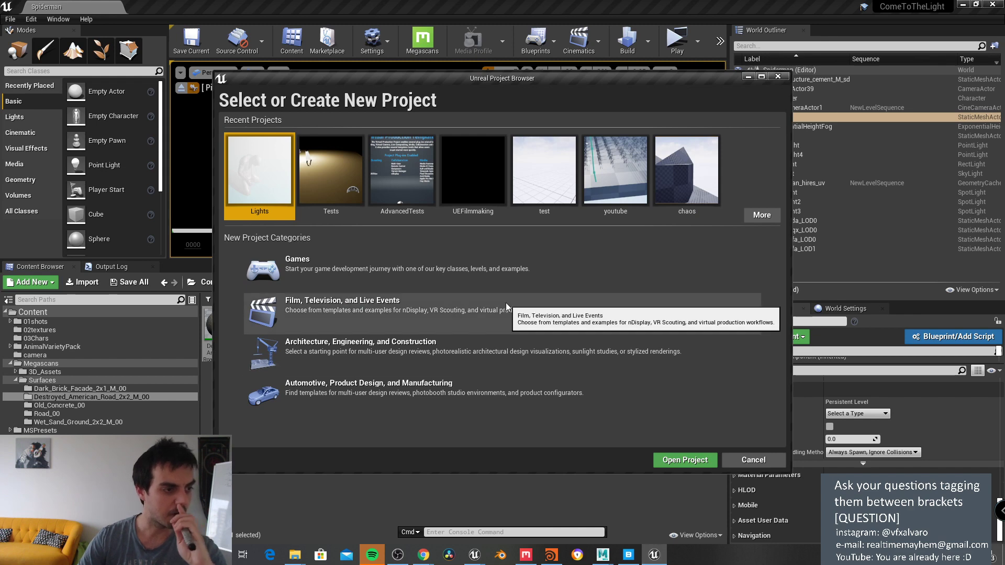
# Step: Pick the youtube project under Recent Projects and open it
pyautogui.click(593, 171)
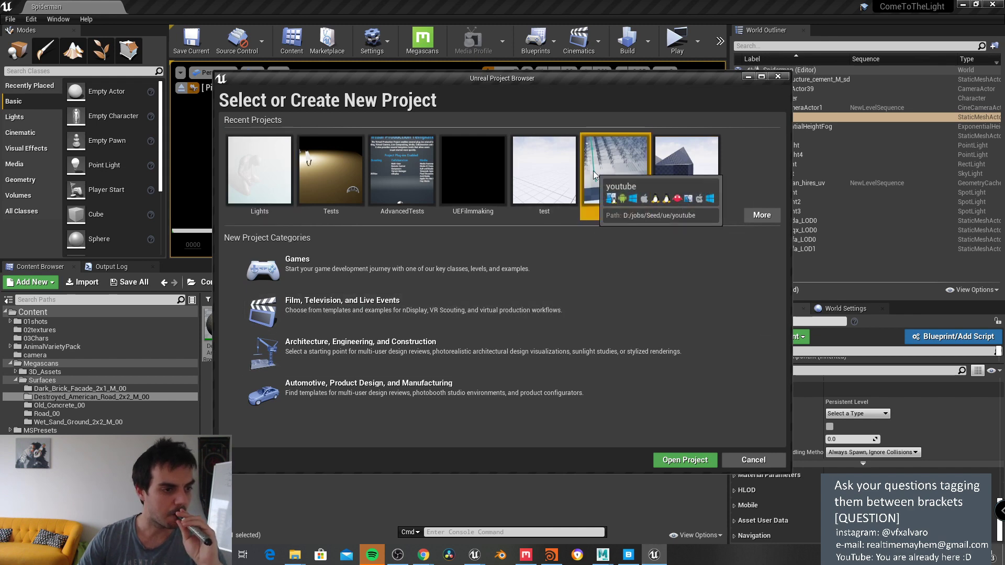
pyautogui.click(687, 461)
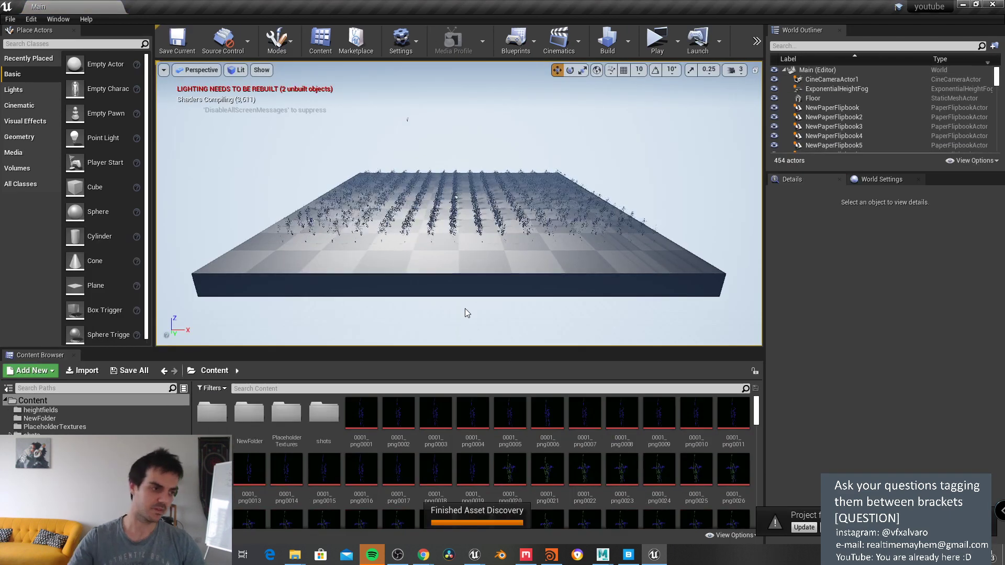
# Step: Fly the camera over the floor and into the crowd of flipbook characters
pyautogui.moveTo(370, 167); pyautogui.dragTo(413, 169, button='right')
pyautogui.click(436, 190)
pyautogui.scroll(3, 436, 189)
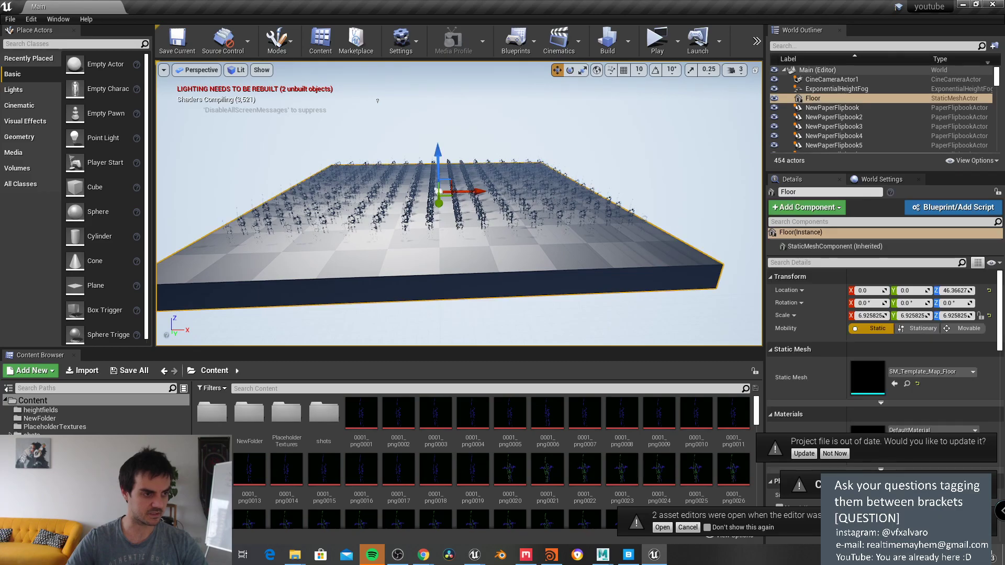
pyautogui.press('Escape')
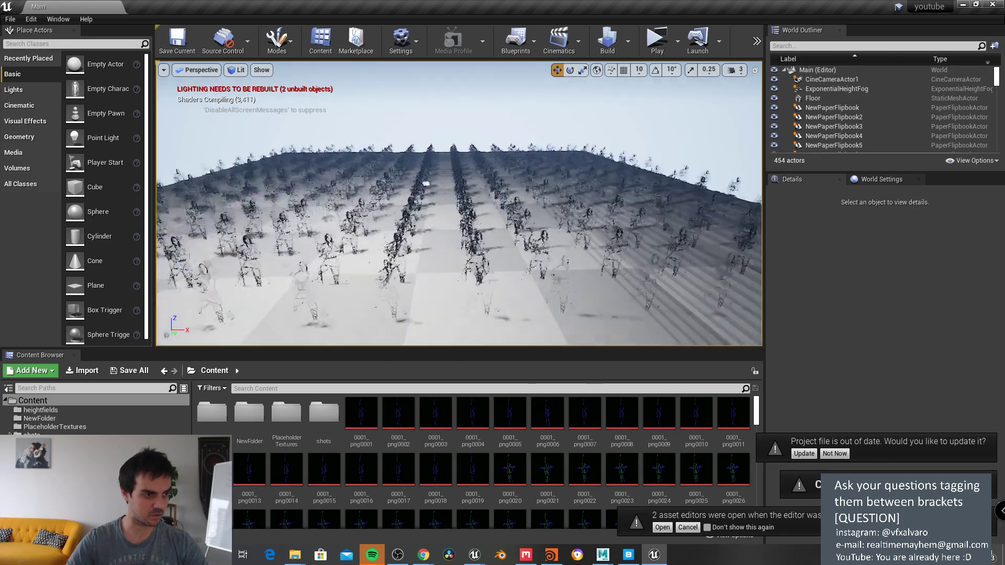
pyautogui.press('w')
pyautogui.moveTo(436, 189); pyautogui.dragTo(436, 207, button='right')
pyautogui.press('w')
pyautogui.press('w')
pyautogui.press('w')
pyautogui.press('w')
pyautogui.press('w')
pyautogui.press('s')
pyautogui.press('s')
pyautogui.press('s')
pyautogui.press('w')
pyautogui.click(458, 170)
pyautogui.scroll(-1, 839, 96)
# Step: Select NewPaperFlipbook2 through NewPaperFlipbook448 in the World Outliner
pyautogui.click(840, 92)
pyautogui.click(848, 101)
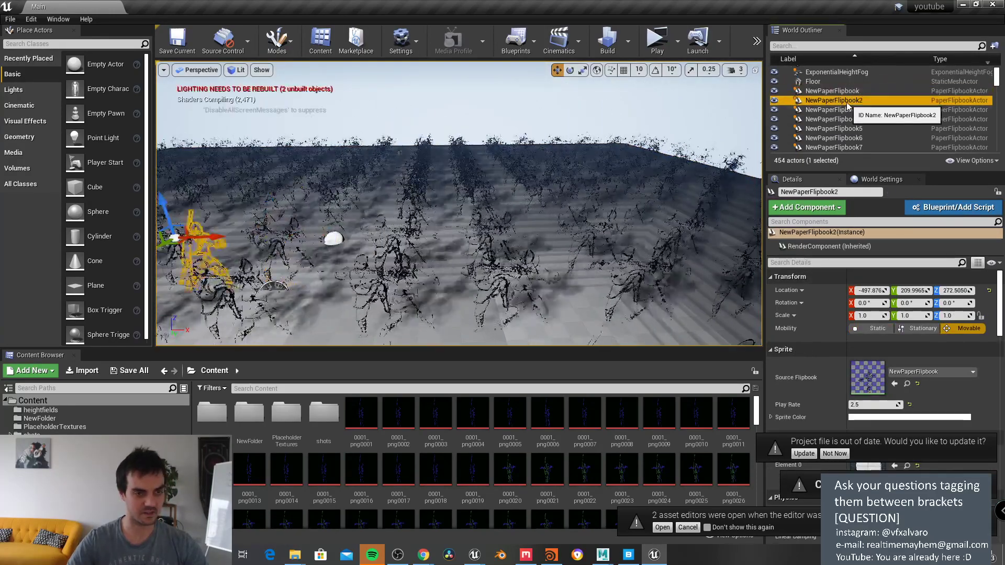
pyautogui.scroll(-20, 853, 115)
pyautogui.scroll(-20, 858, 127)
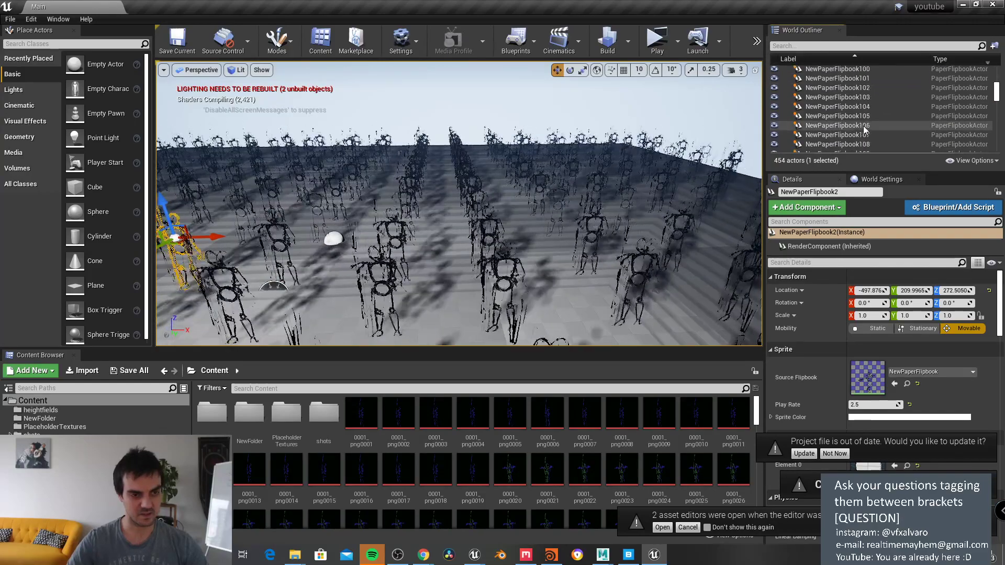
pyautogui.scroll(-20, 861, 131)
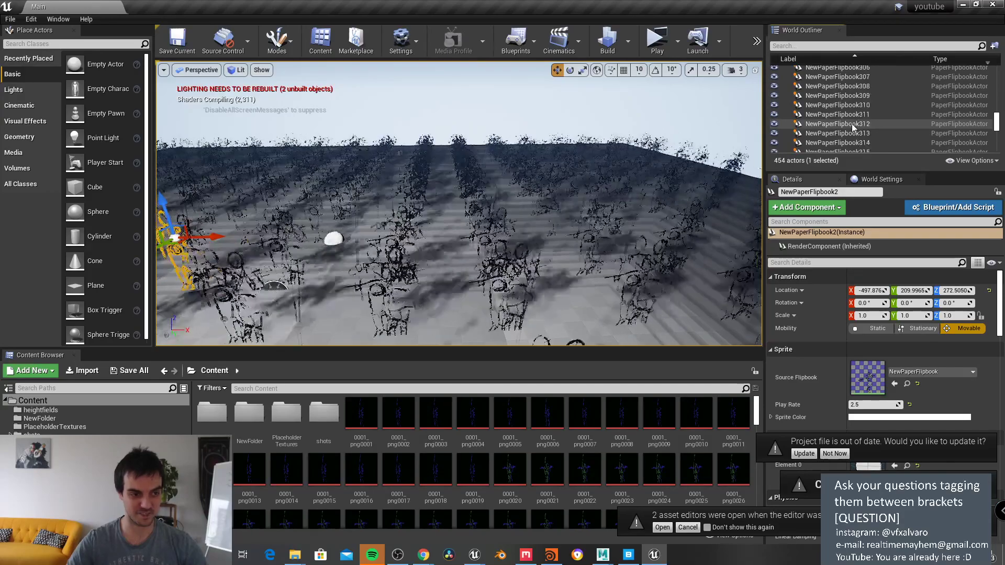
pyautogui.scroll(-20, 857, 130)
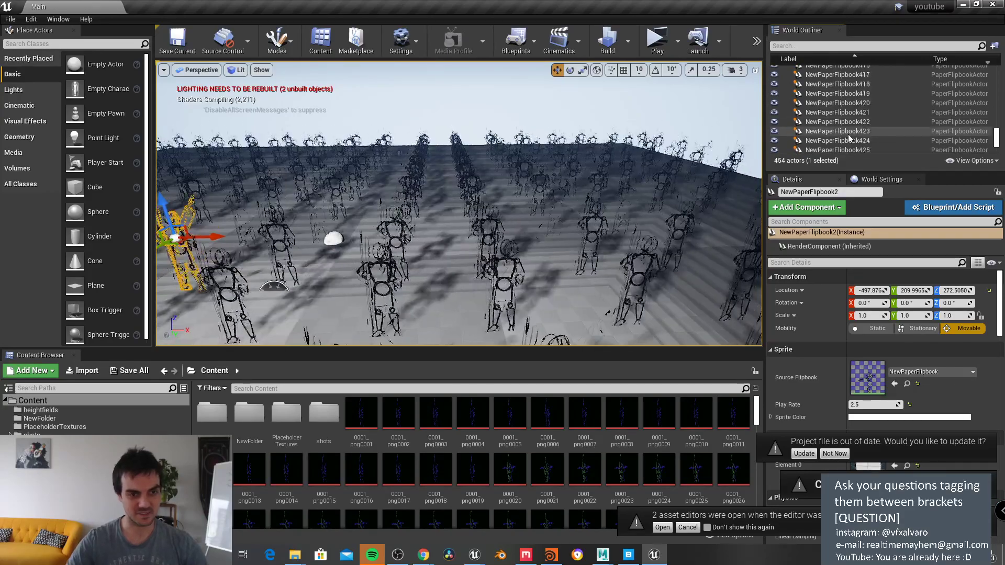
pyautogui.scroll(-20, 857, 135)
pyautogui.keyDown('shift'); pyautogui.click(854, 121); pyautogui.keyUp('shift')
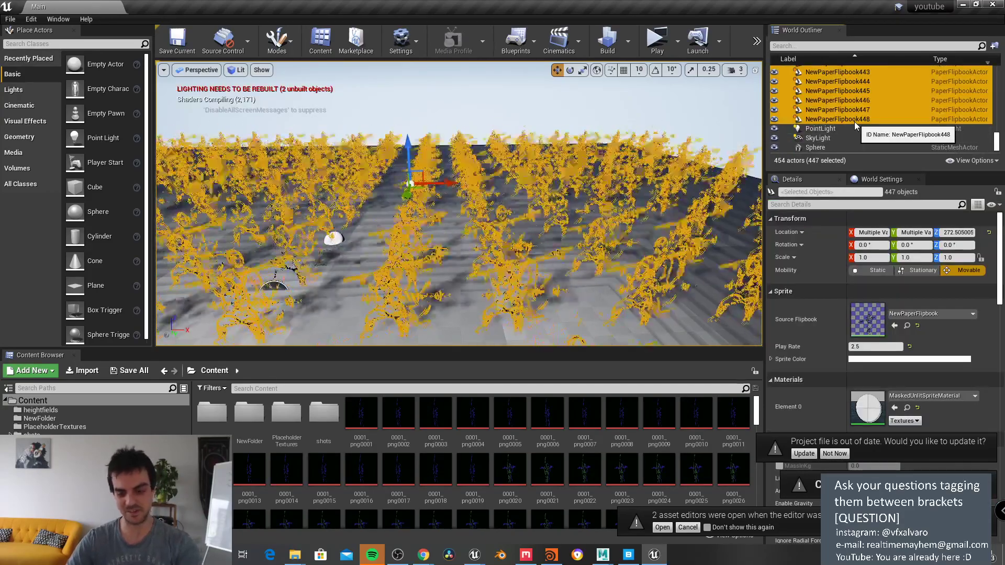
# Step: Delete the 447 duplicate flipbooks and look around the remaining character
pyautogui.press('Delete')
pyautogui.moveTo(458, 204); pyautogui.dragTo(293, 188, button='right')
pyautogui.press('w')
pyautogui.moveTo(513, 230); pyautogui.dragTo(513, 205, button='right')
# Step: Lower the point light toward the floor and slide it along Y toward the character
pyautogui.click(469, 183)
pyautogui.moveTo(467, 156); pyautogui.dragTo(462, 263)
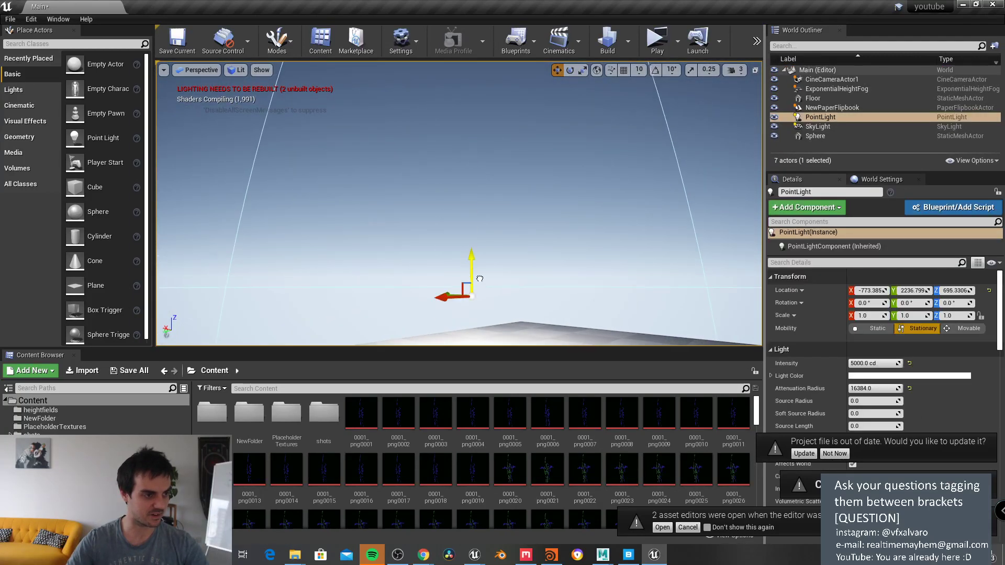
pyautogui.press('s')
pyautogui.moveTo(461, 264); pyautogui.dragTo(381, 173, button='right')
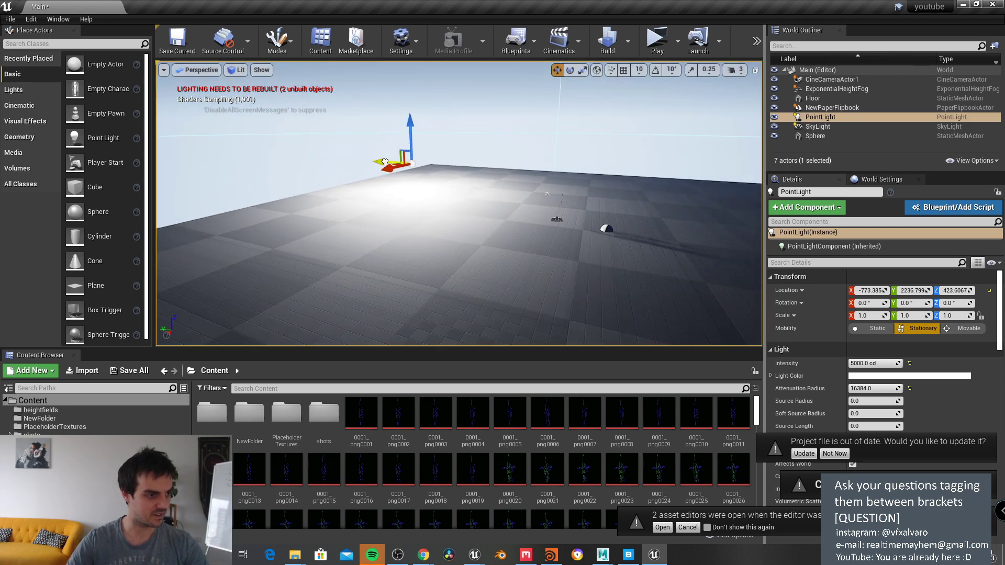
pyautogui.moveTo(384, 162); pyautogui.dragTo(523, 165)
pyautogui.moveTo(523, 165); pyautogui.dragTo(534, 191, button='right')
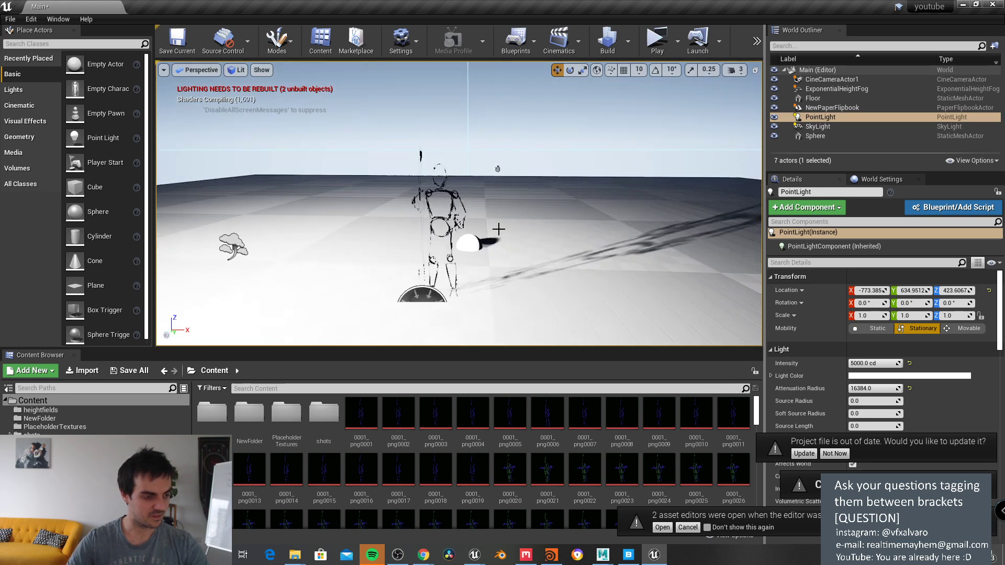
pyautogui.moveTo(498, 229); pyautogui.dragTo(492, 194, button='right')
# Step: Toggle a Post Processing show flag in the viewport and orbit around the flipbook sketch
pyautogui.click(456, 225)
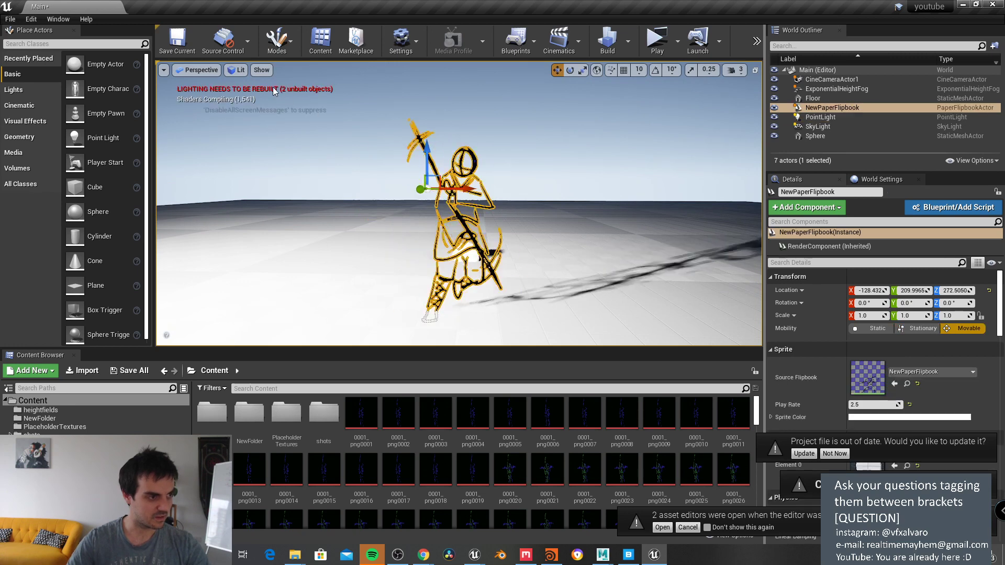
pyautogui.click(237, 69)
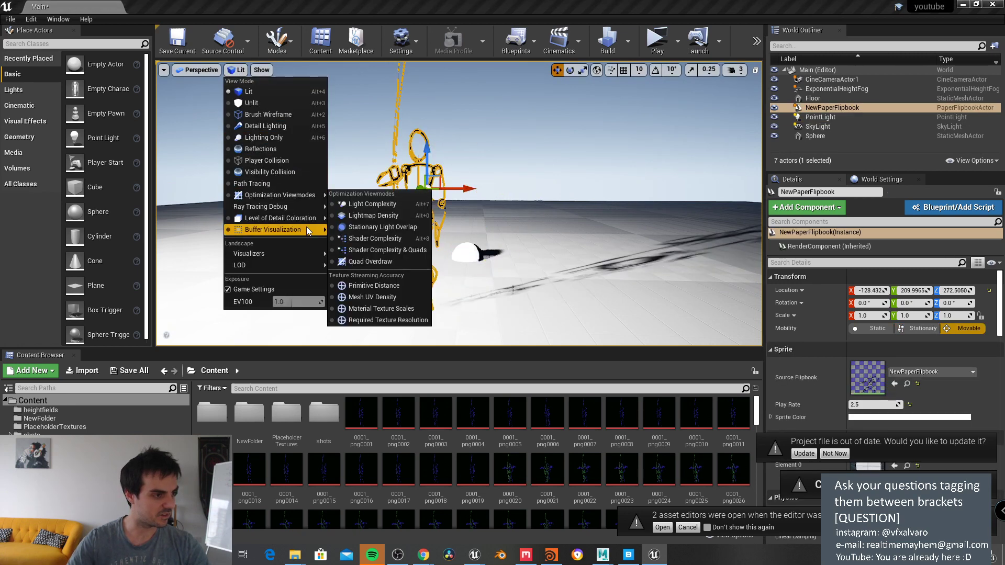
pyautogui.click(498, 128)
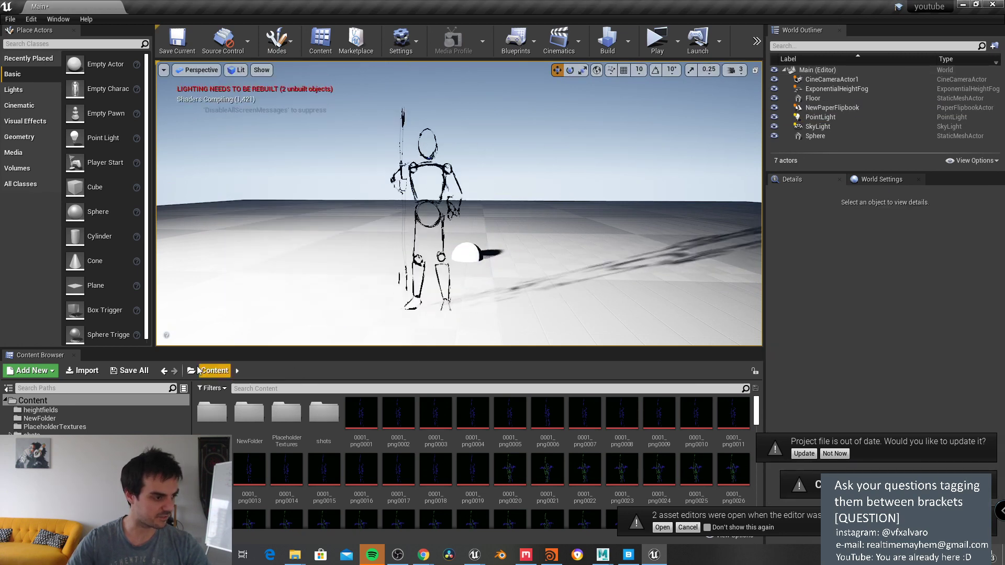
pyautogui.scroll(2, 272, 199)
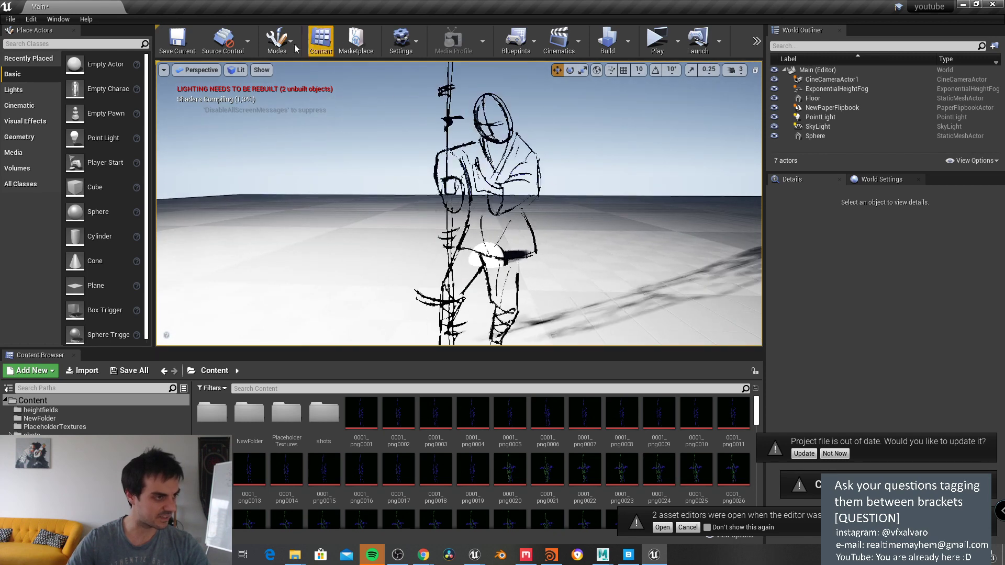
pyautogui.click(259, 69)
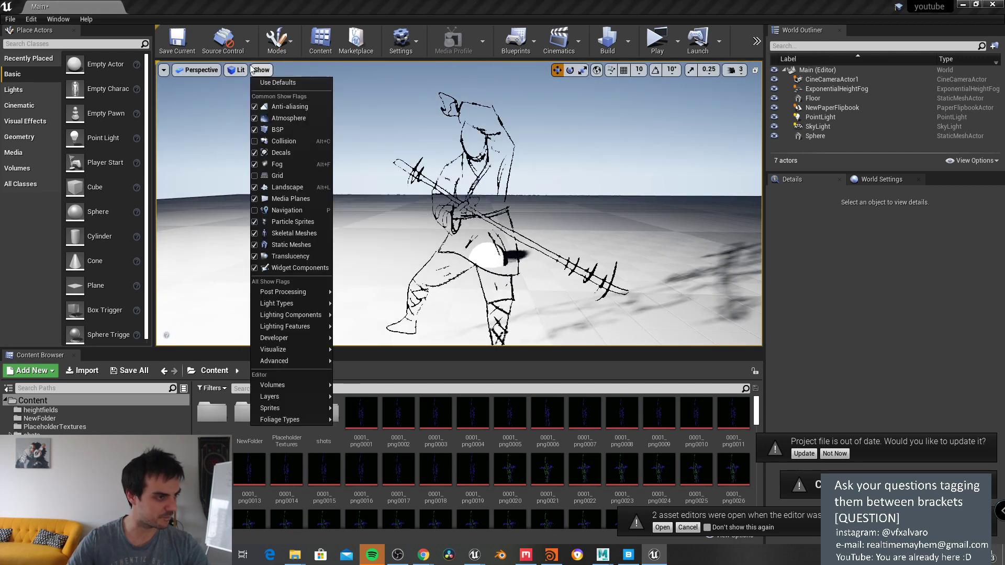
pyautogui.moveTo(312, 297)
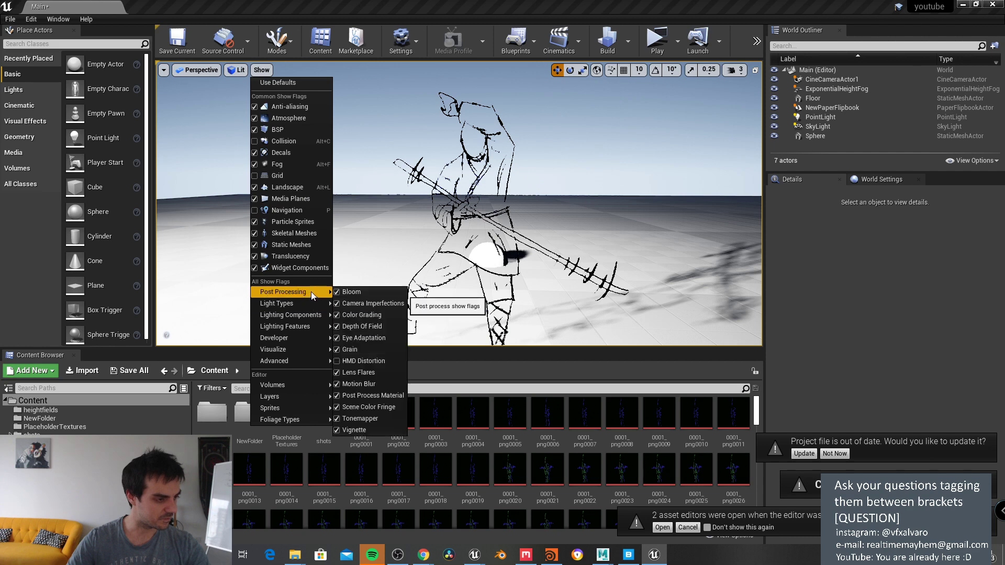
pyautogui.click(369, 384)
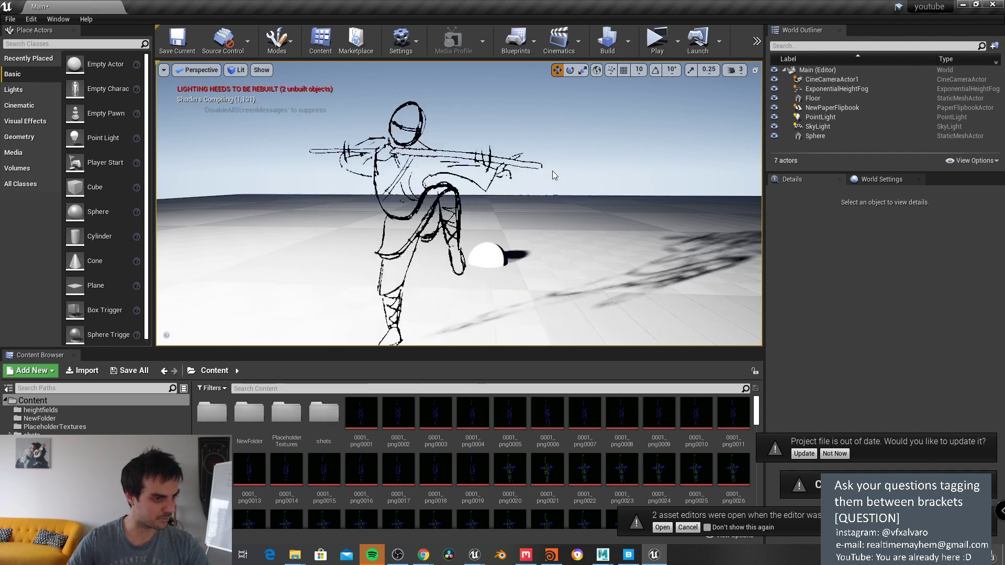
pyautogui.moveTo(570, 165); pyautogui.dragTo(578, 160, button='right')
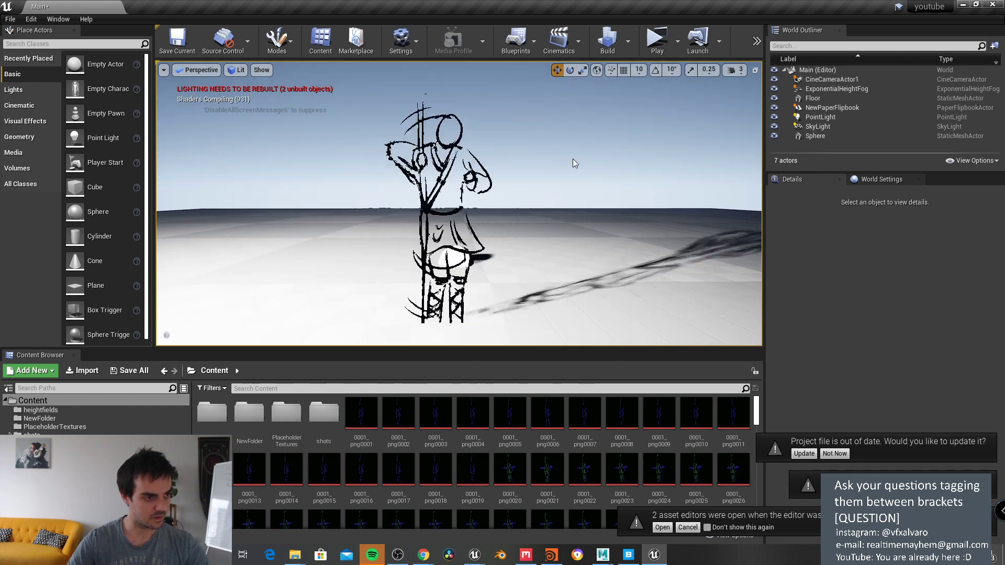
pyautogui.moveTo(573, 159)
pyautogui.mouseDown(button='right')
pyautogui.moveTo(567, 171)
pyautogui.moveTo(588, 174)
pyautogui.moveTo(570, 168)
pyautogui.mouseUp(button='right')
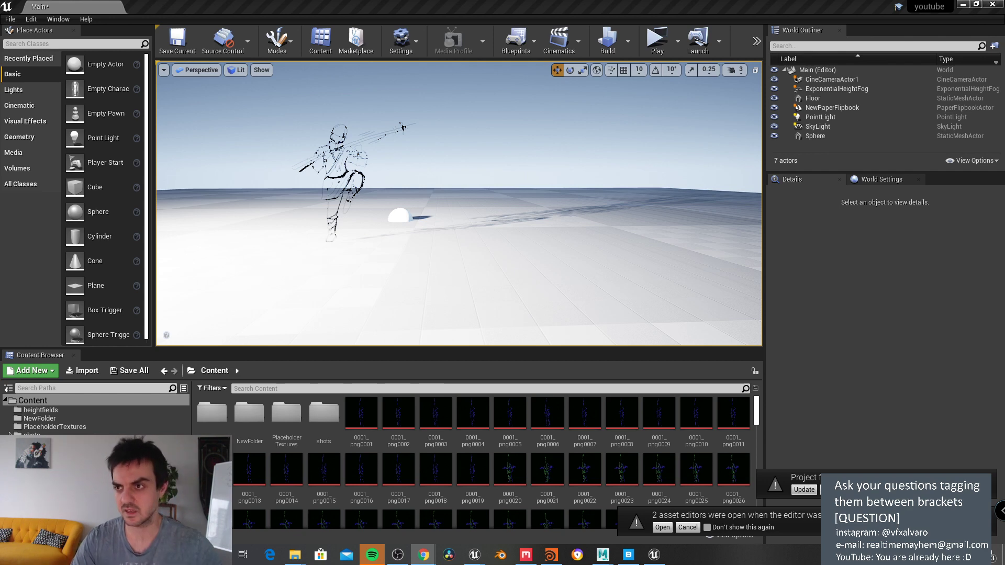
# Step: Switch to Chrome and open the video creator's YouTube channel page
pyautogui.hotkey('alt', 'Tab')
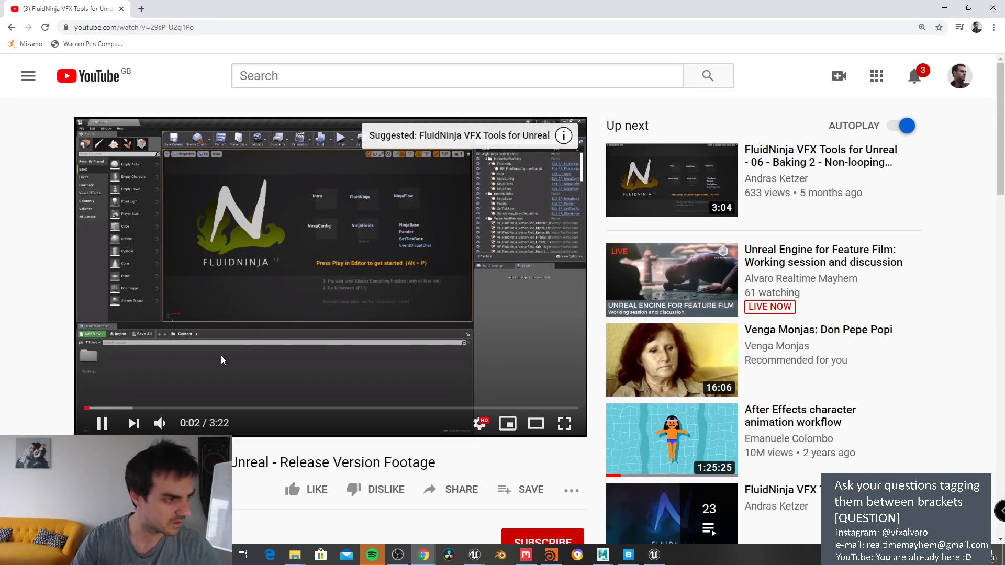
pyautogui.scroll(-2, 152, 399)
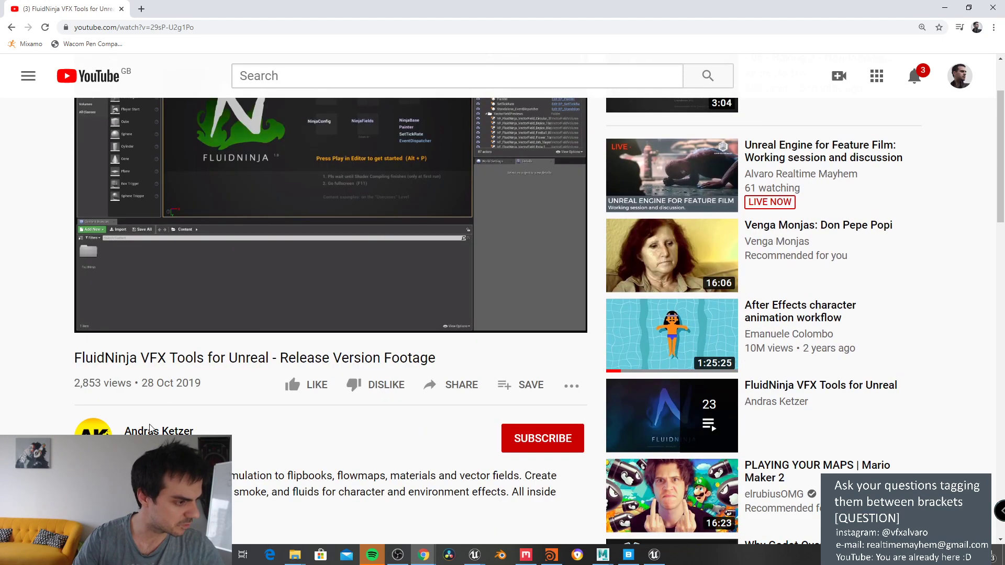
pyautogui.click(151, 429)
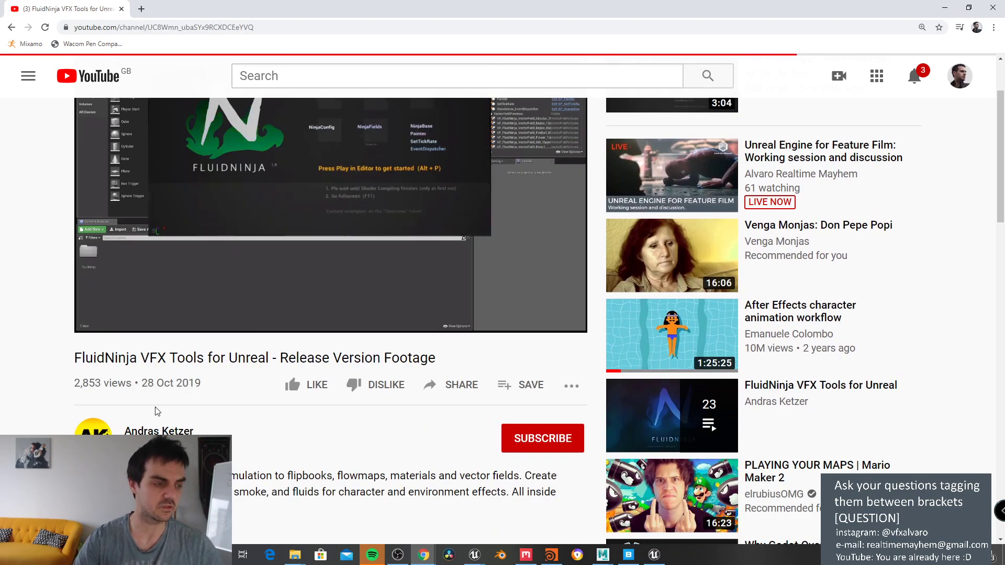
pyautogui.scroll(-5, 237, 414)
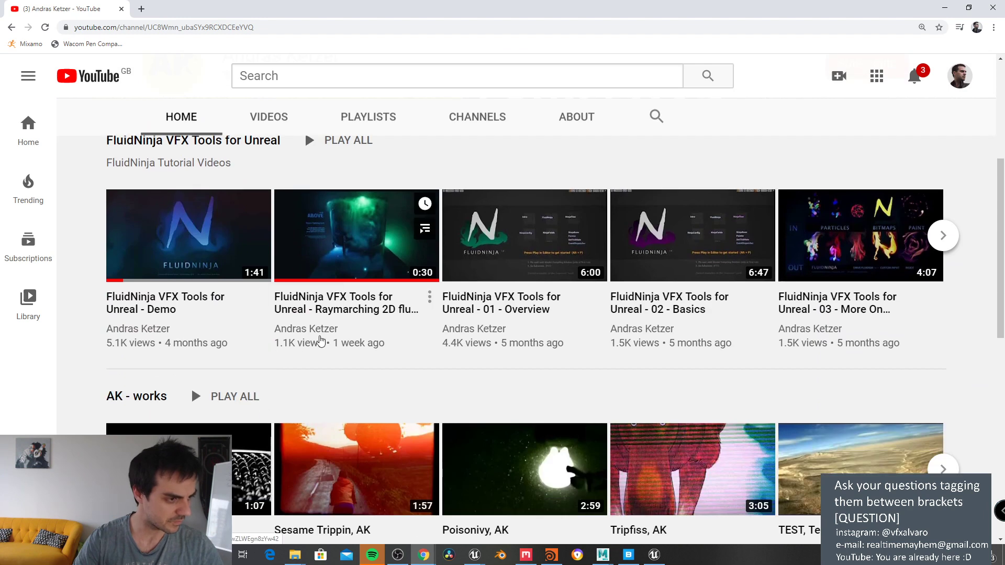
# Step: Skim the FluidNinja VFX Tools for Unreal - Demo video, then open the Raymarching 2D fluid simulations video
pyautogui.click(234, 316)
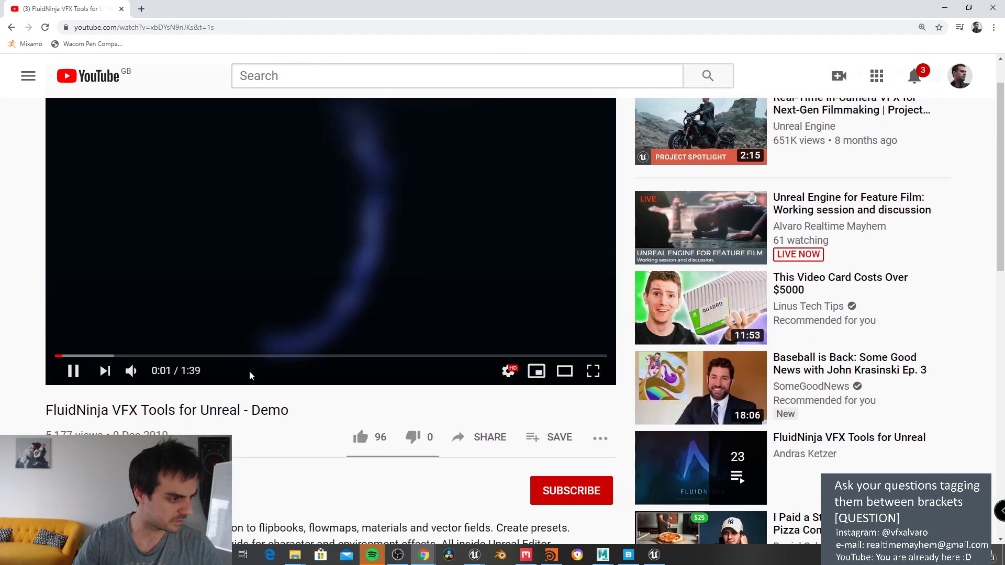
pyautogui.scroll(-2, 251, 376)
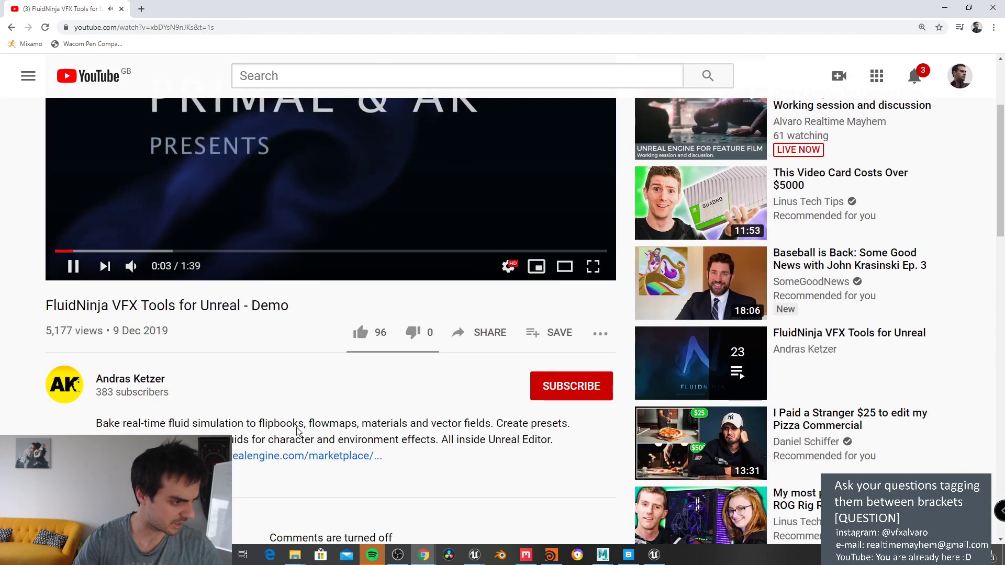
pyautogui.scroll(3, 157, 414)
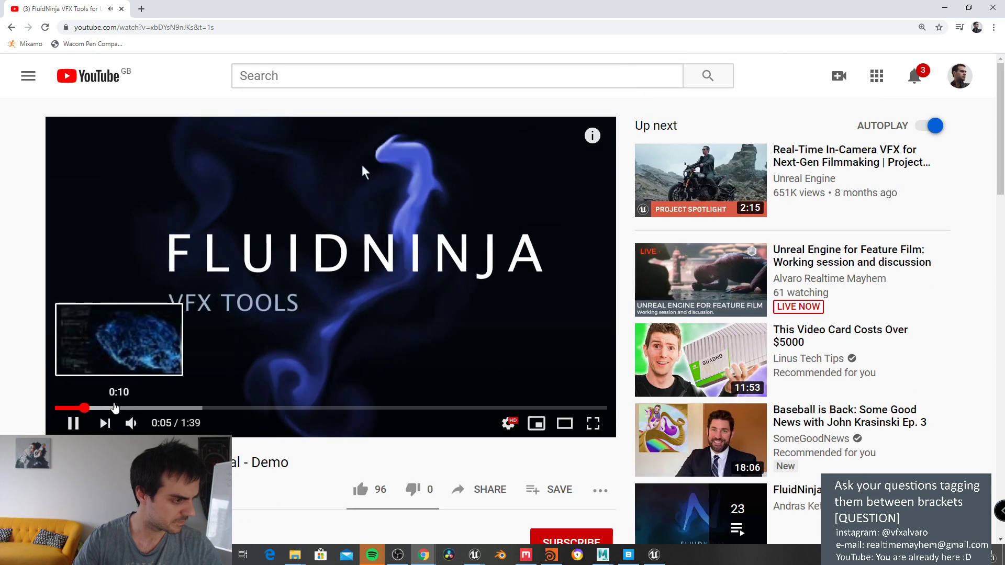
pyautogui.moveTo(115, 409); pyautogui.dragTo(214, 414)
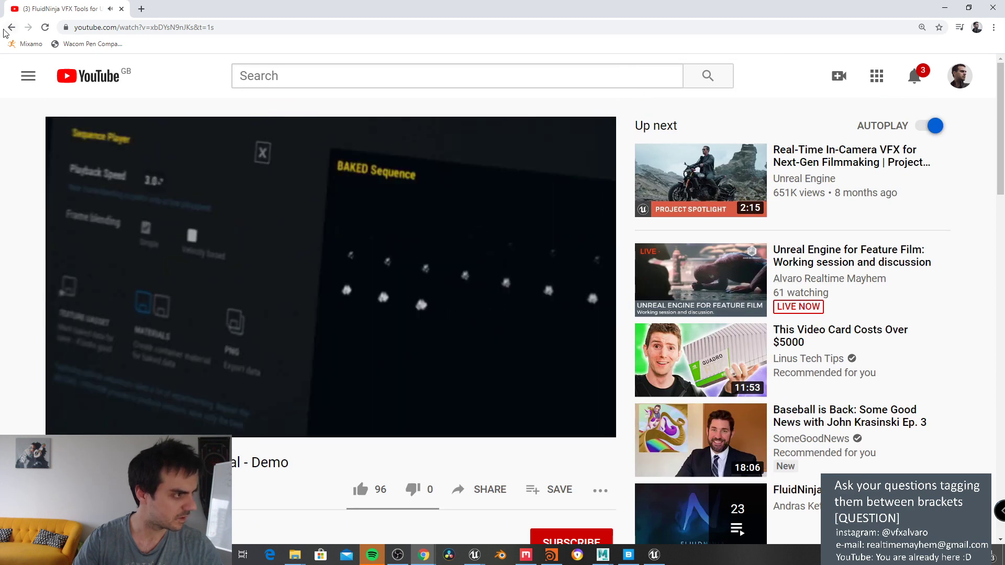
pyautogui.hotkey('alt', 'Left')
pyautogui.click(327, 307)
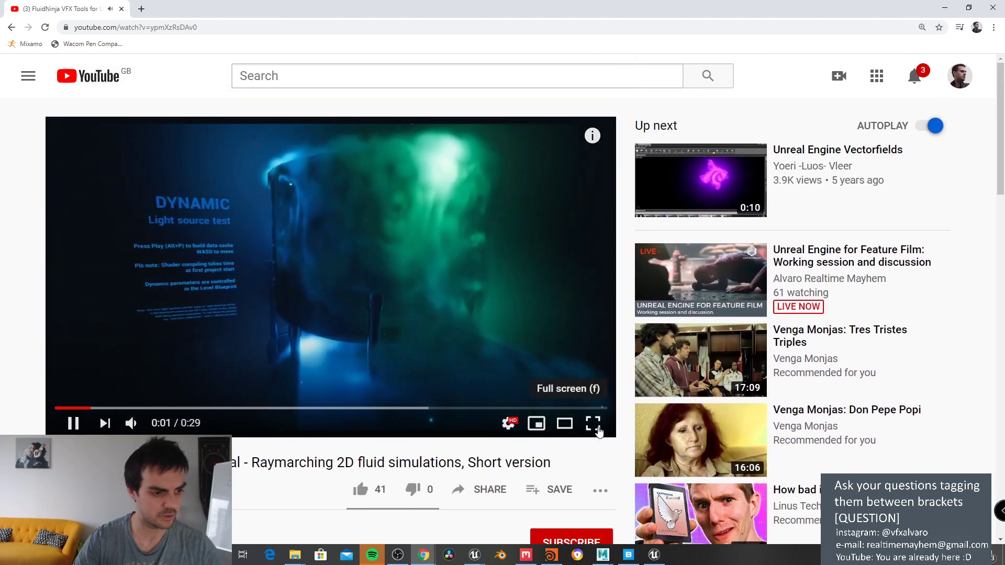
# Step: Watch the raymarching video full screen, jumping between parallax and green fluid sections, then minimize Chrome
pyautogui.click(593, 423)
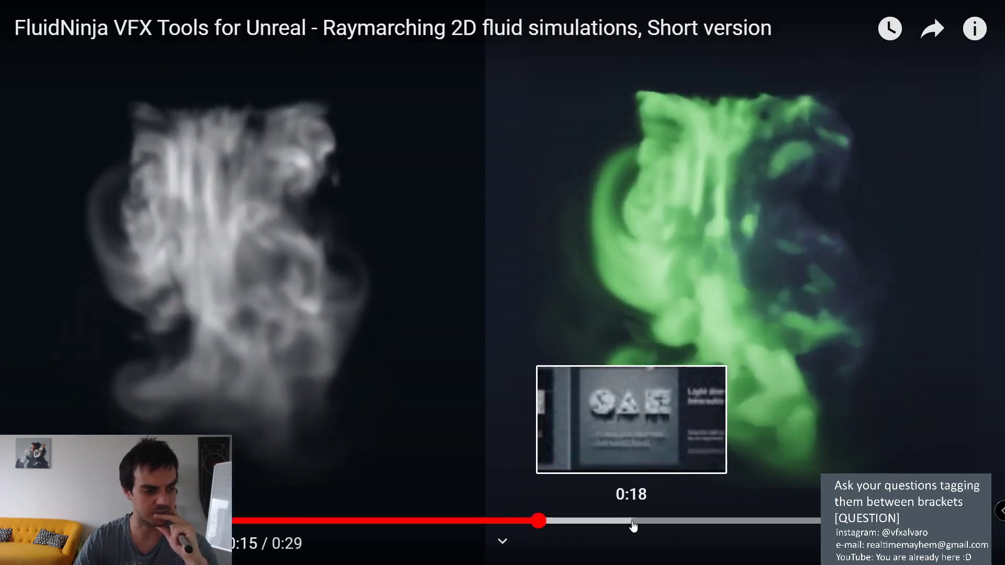
pyautogui.click(675, 520)
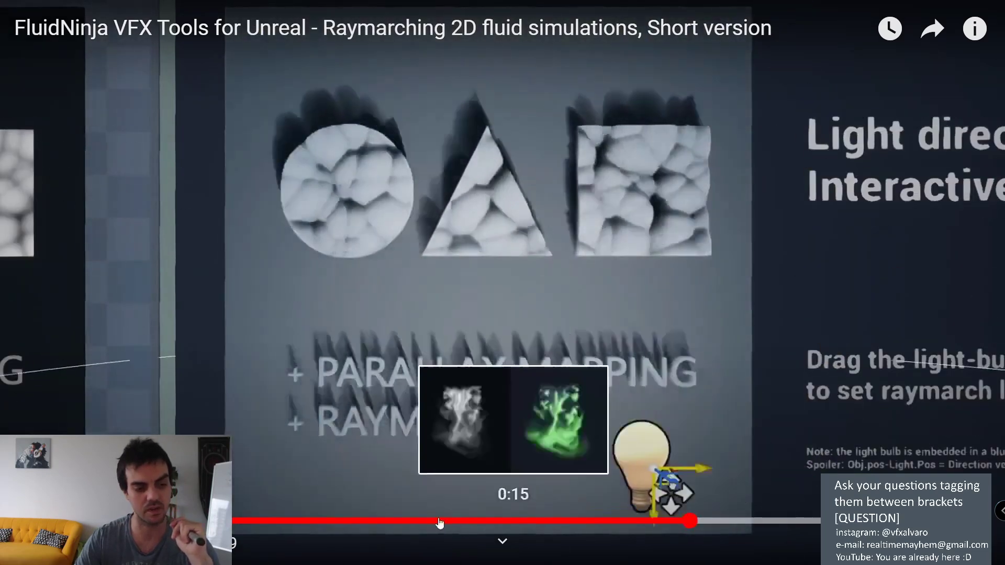
pyautogui.click(343, 520)
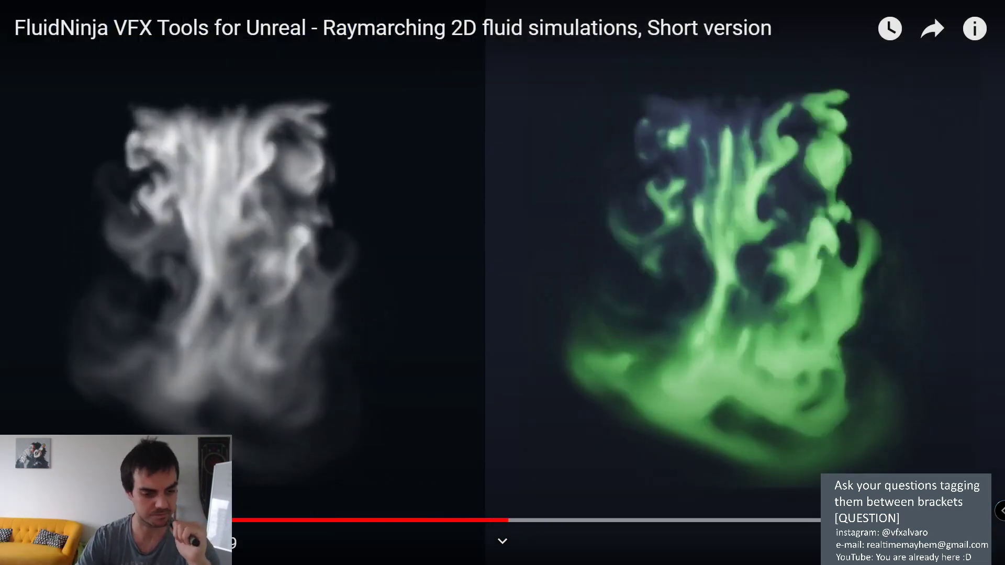
pyautogui.press('Escape')
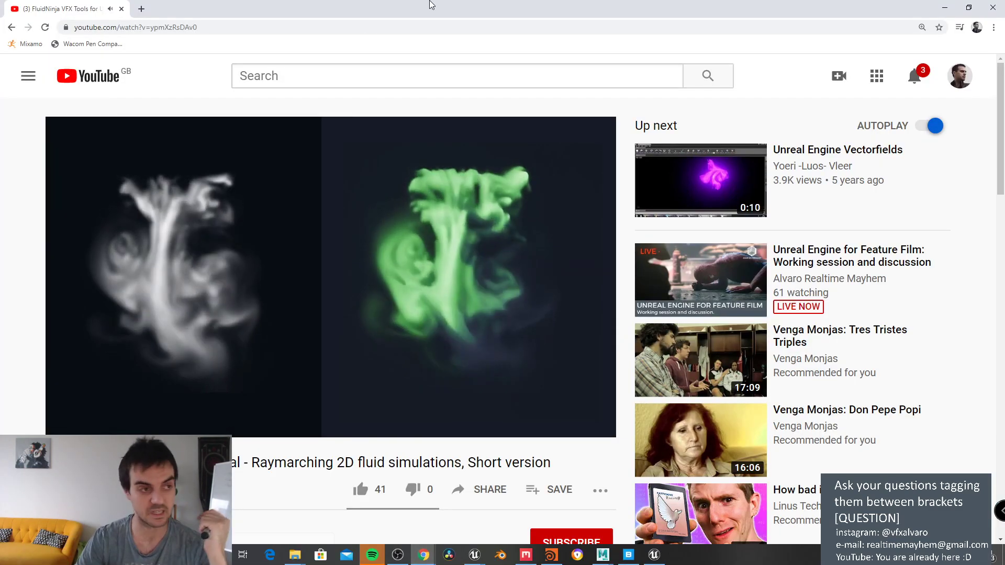
pyautogui.click(945, 8)
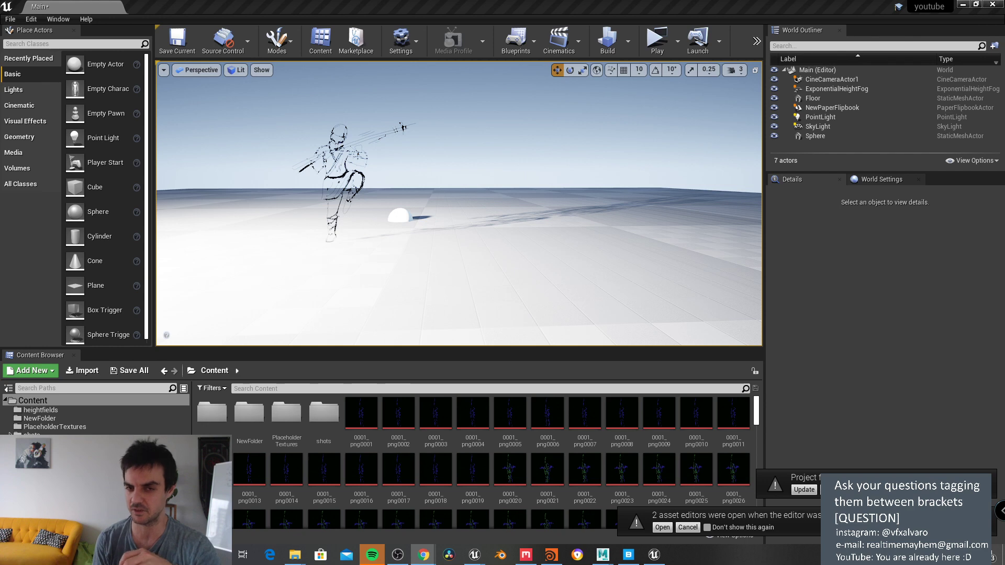
# Step: Select the Floor in the viewport and open the Edit menu
pyautogui.click(574, 191)
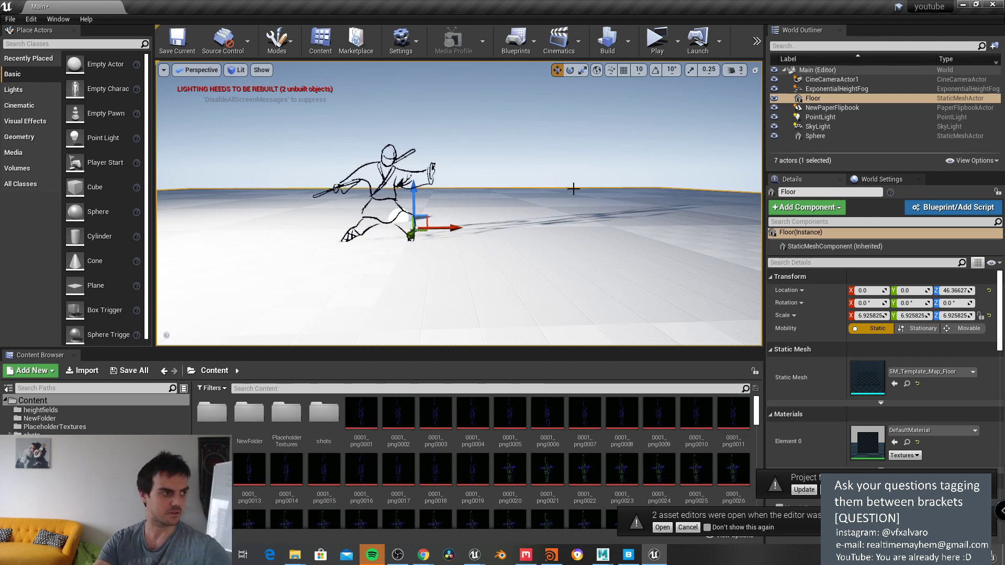
pyautogui.click(31, 19)
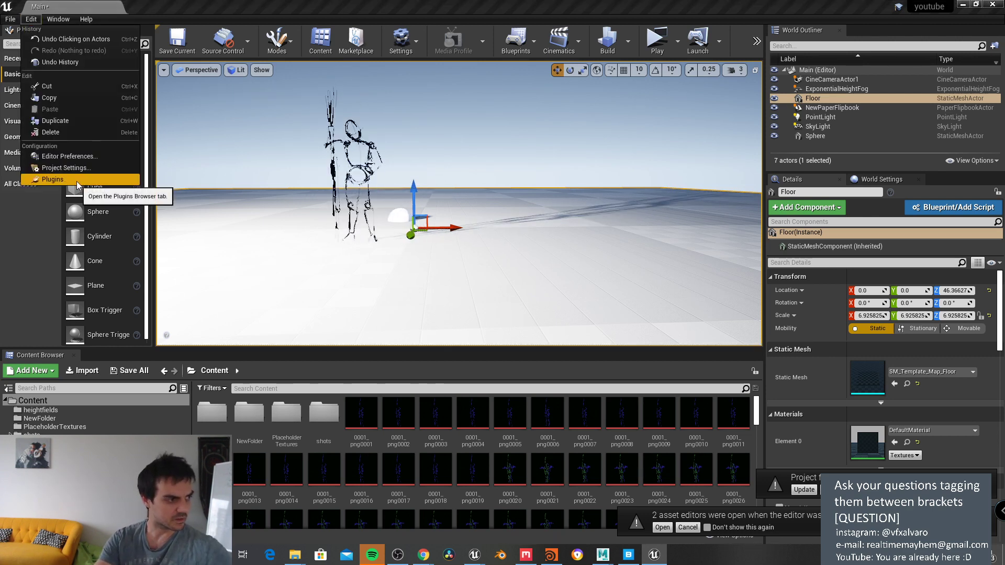
# Step: Open Edit > Plugins and search the plugins for 'pencil'
pyautogui.click(79, 180)
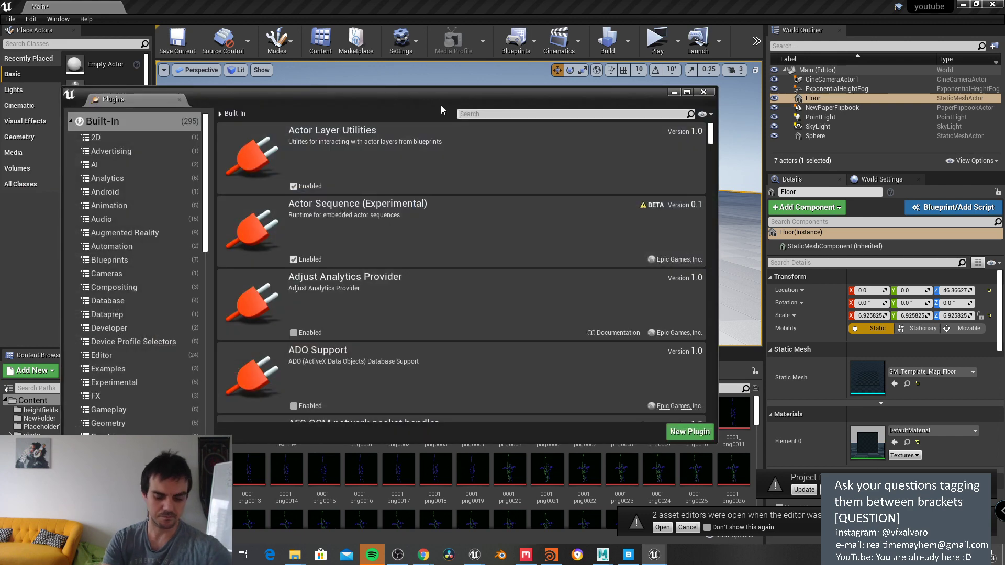
pyautogui.write('pemci')
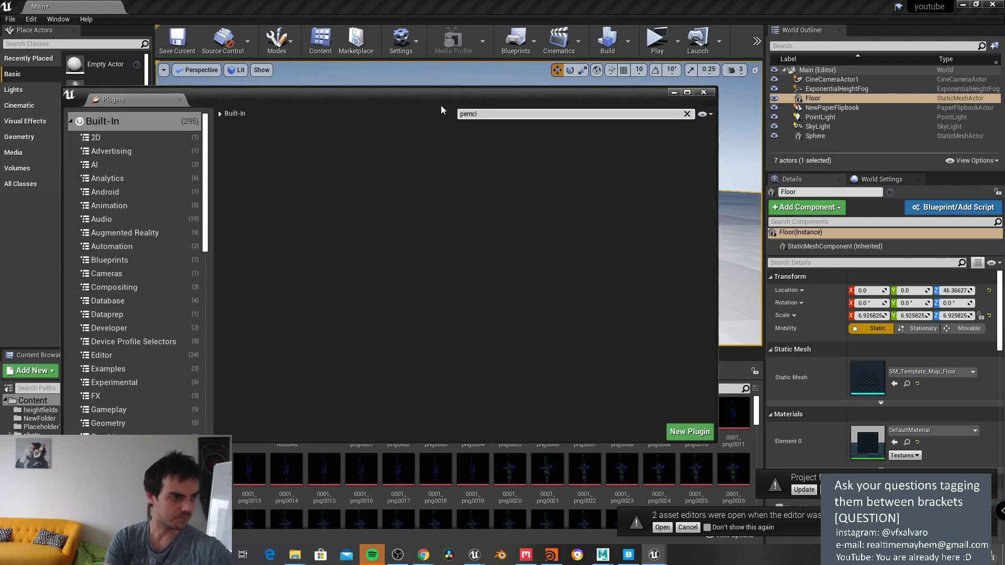
pyautogui.press('BackSpace')
pyautogui.press('BackSpace')
pyautogui.press('BackSpace')
pyautogui.write('ncil')
# Step: Search the plugins for 'gre', '2d' and 'fli', then move the Plugins window below the viewport
pyautogui.press('BackSpace')
pyautogui.press('BackSpace')
pyautogui.press('BackSpace')
pyautogui.press('BackSpace')
pyautogui.press('BackSpace')
pyautogui.press('BackSpace')
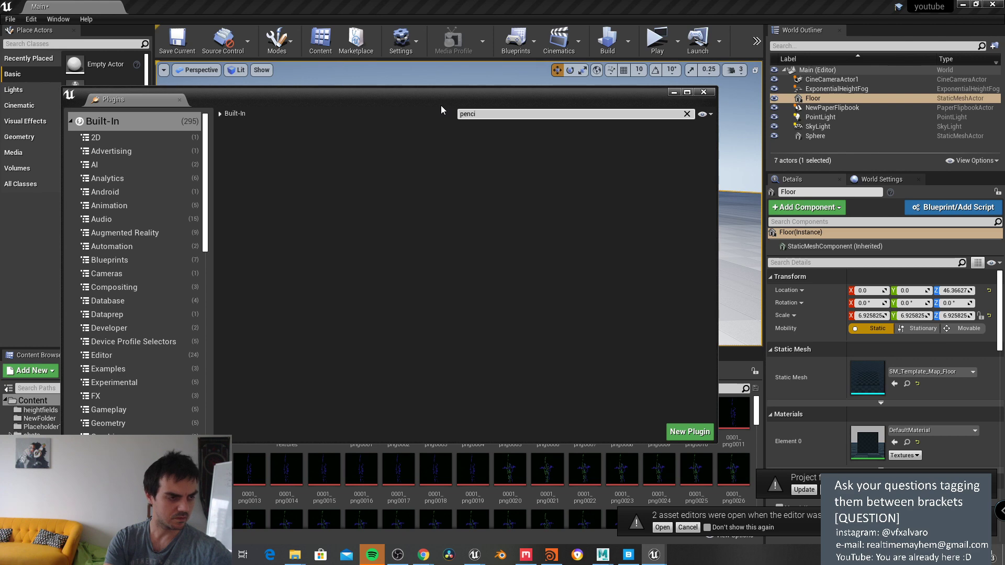
pyautogui.write('gre')
pyautogui.press('BackSpace')
pyautogui.press('BackSpace')
pyautogui.press('BackSpace')
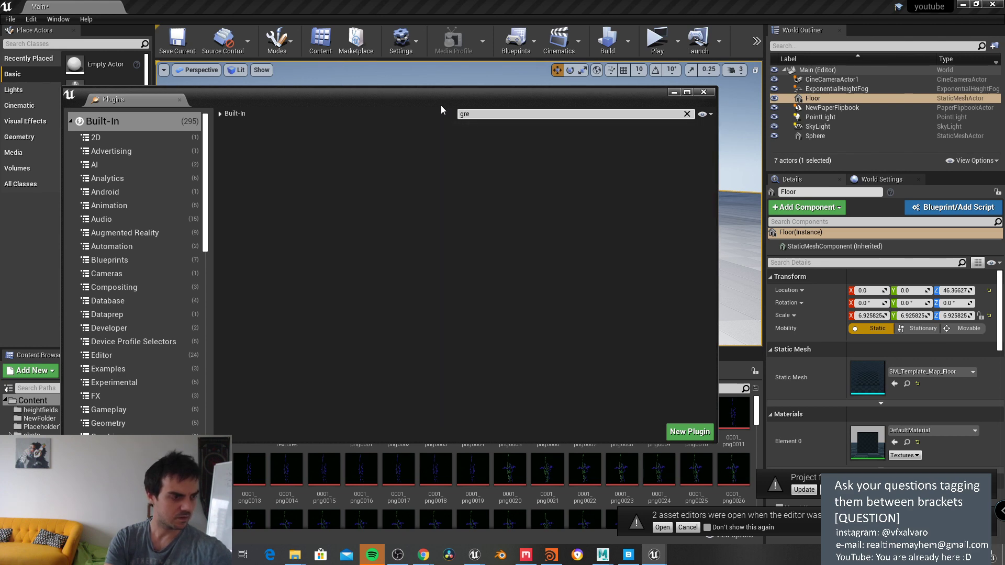
pyautogui.write('2d')
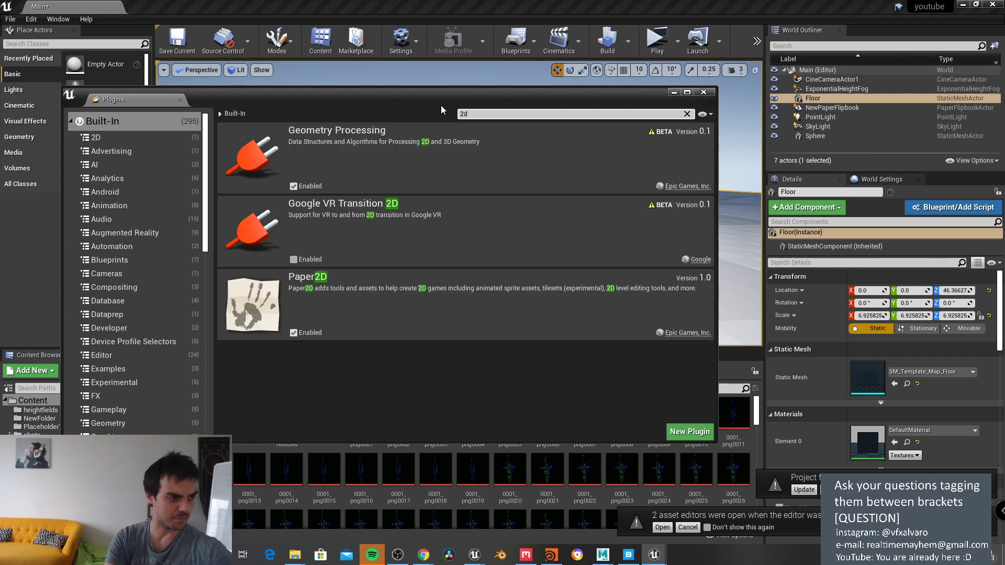
pyautogui.press('BackSpace')
pyautogui.press('BackSpace')
pyautogui.write('fli')
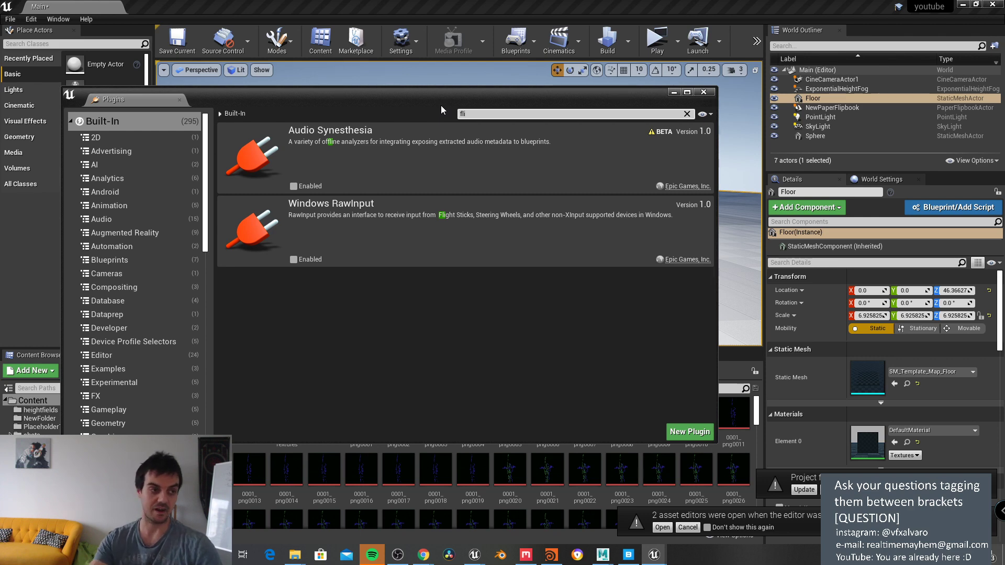
pyautogui.moveTo(432, 90); pyautogui.dragTo(541, 433)
pyautogui.click(467, 143)
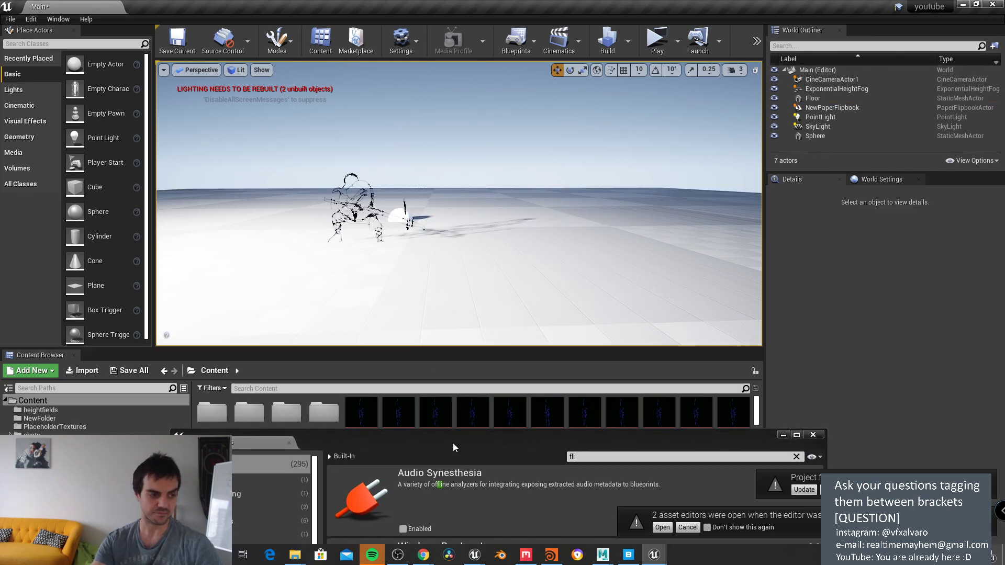
# Step: Select the NewPaperFlipbook sprite and drag the Plugins window aside to reveal the imported png frames
pyautogui.moveTo(453, 442); pyautogui.dragTo(419, 369)
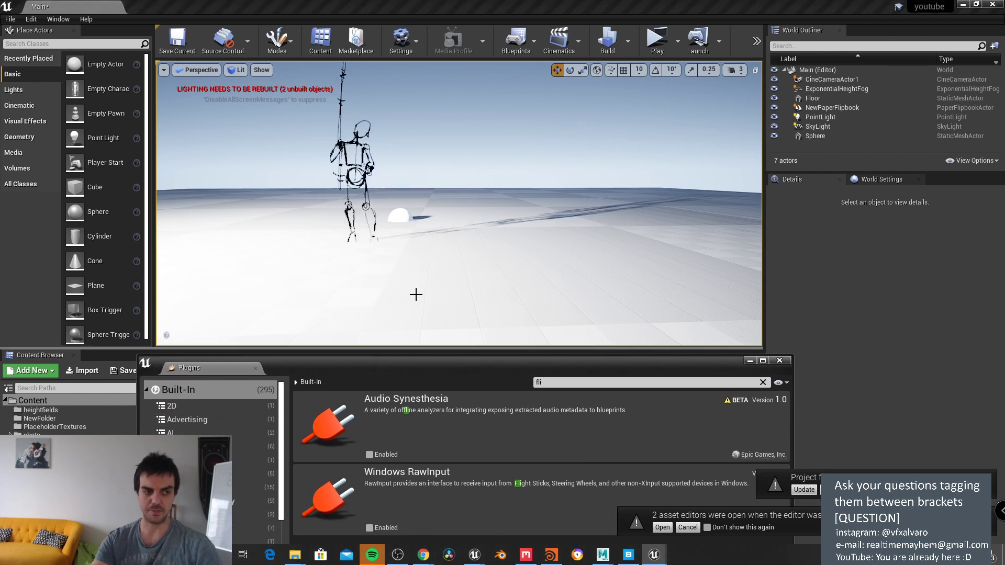
pyautogui.click(359, 181)
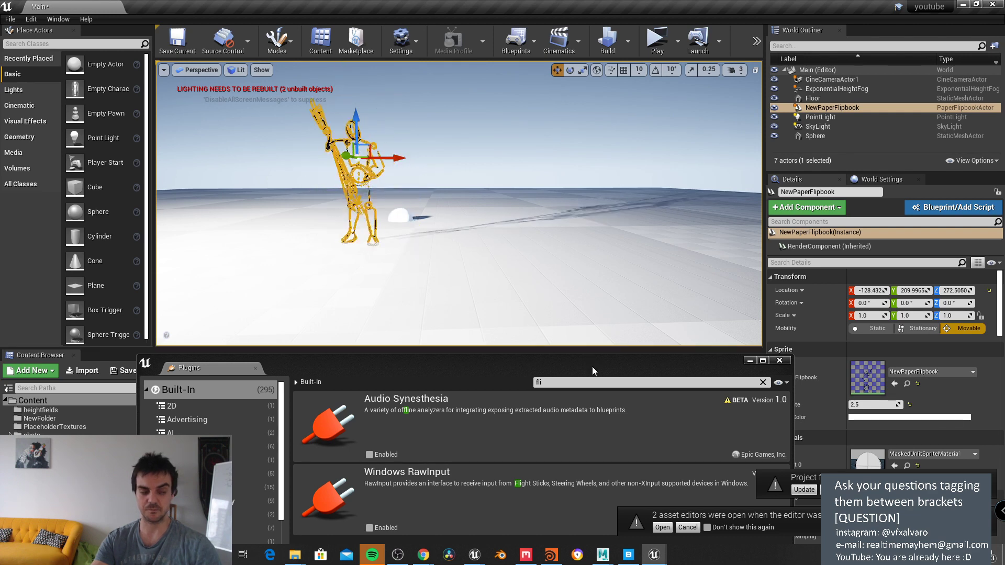
pyautogui.moveTo(592, 366)
pyautogui.mouseDown()
pyautogui.moveTo(597, 124)
pyautogui.moveTo(586, 369)
pyautogui.mouseUp()
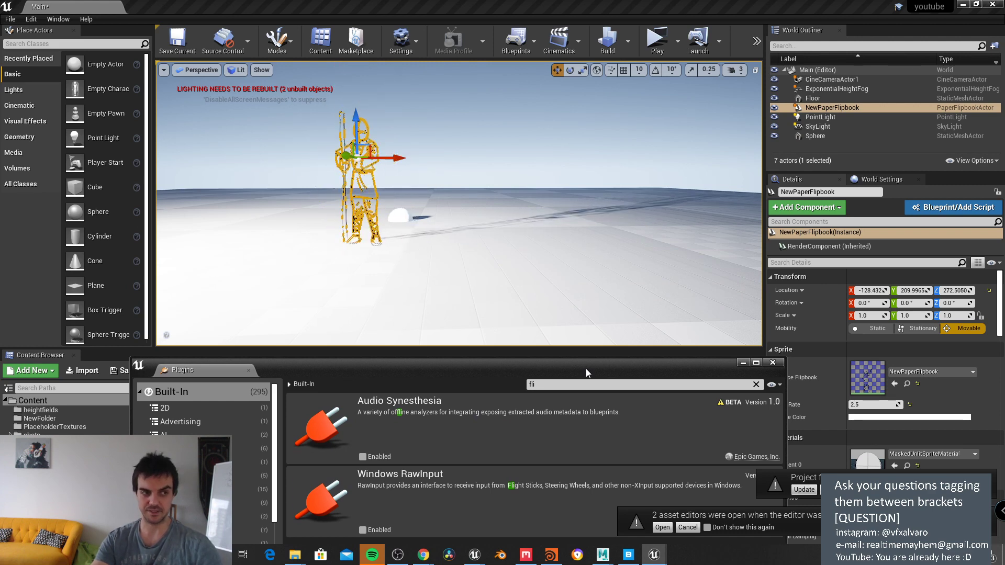
pyautogui.moveTo(584, 365); pyautogui.dragTo(516, 470)
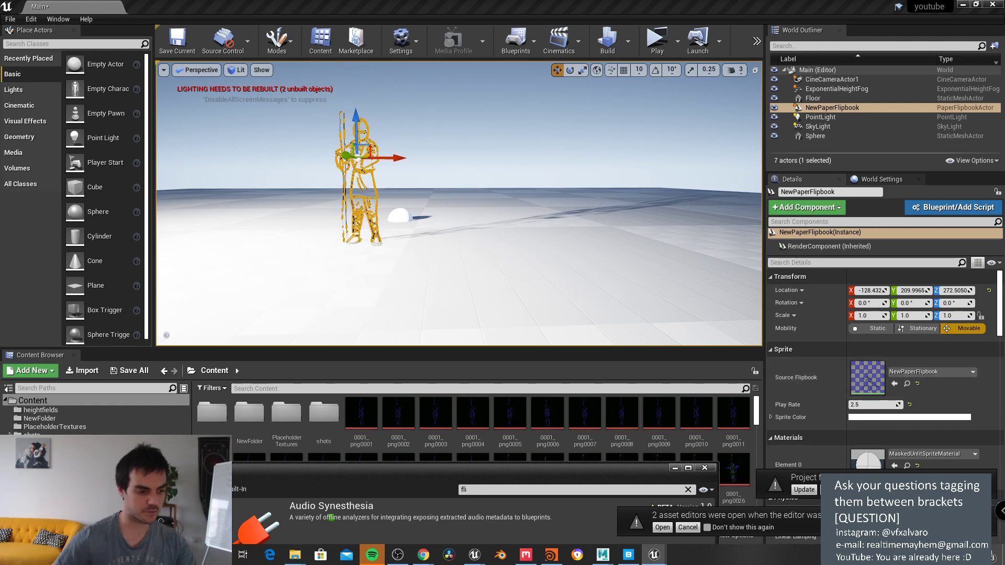
pyautogui.moveTo(423, 555)
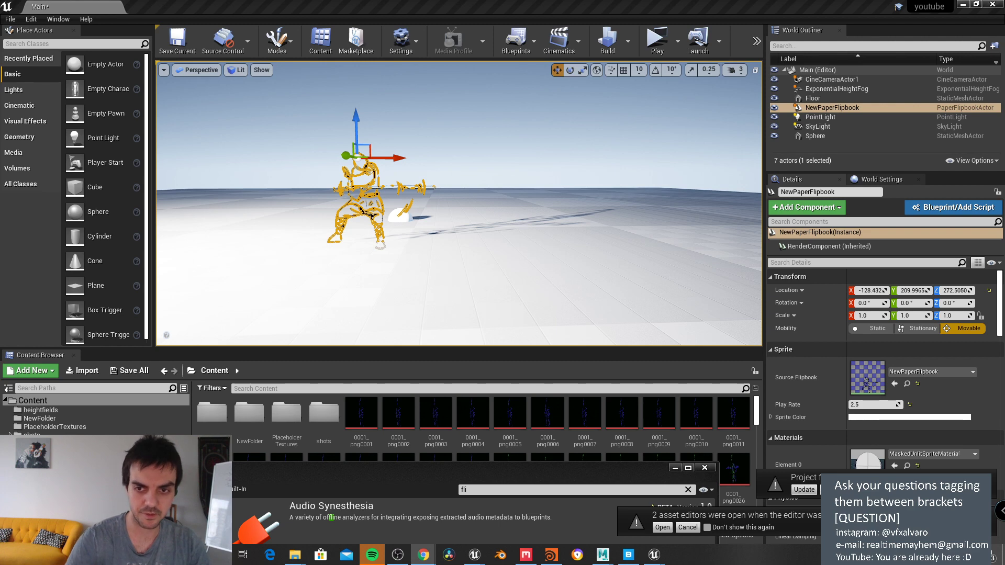
# Step: Bring Chrome forward maximized and open the SideFX Labs Tools search result
pyautogui.hotkey('alt', 'Tab')
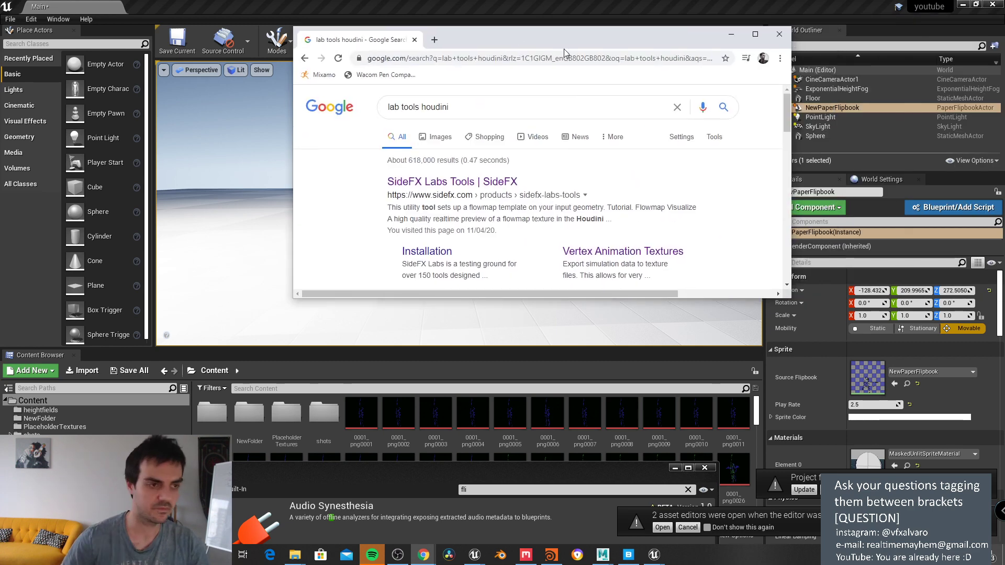
pyautogui.click(755, 35)
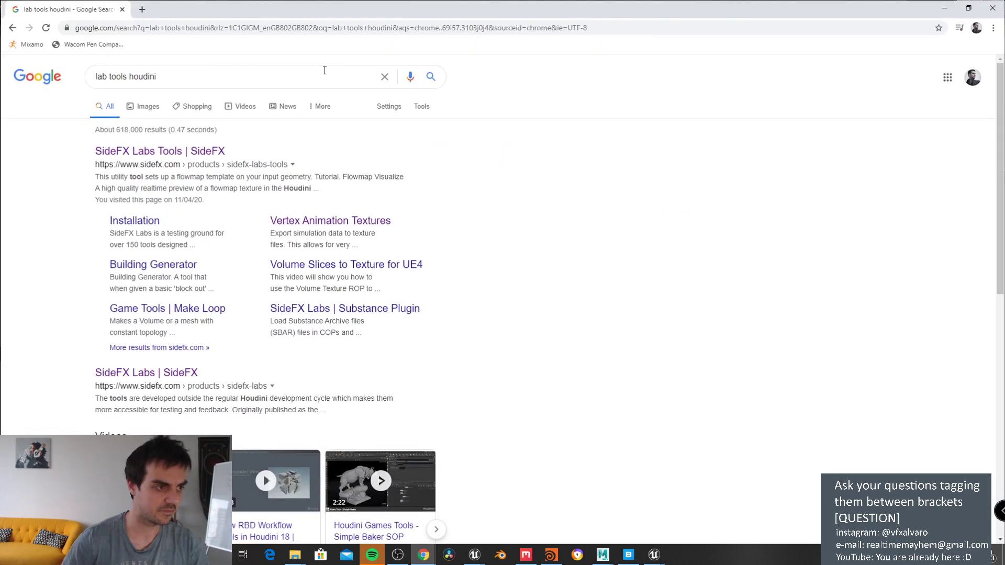
pyautogui.click(201, 152)
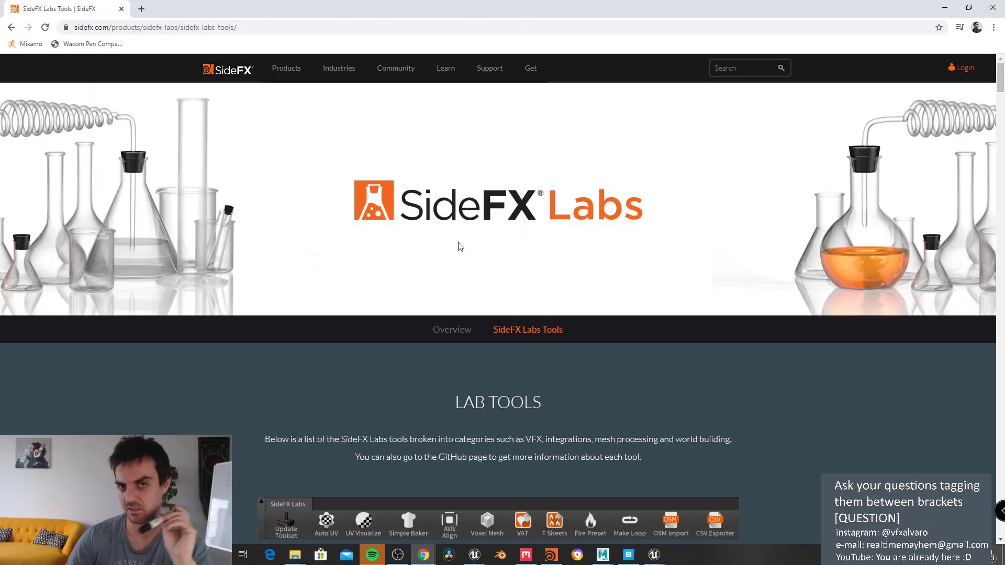
# Step: Scroll down the Labs Tools page through the FX Tools section and start a find-in-page search
pyautogui.scroll(-12, 516, 302)
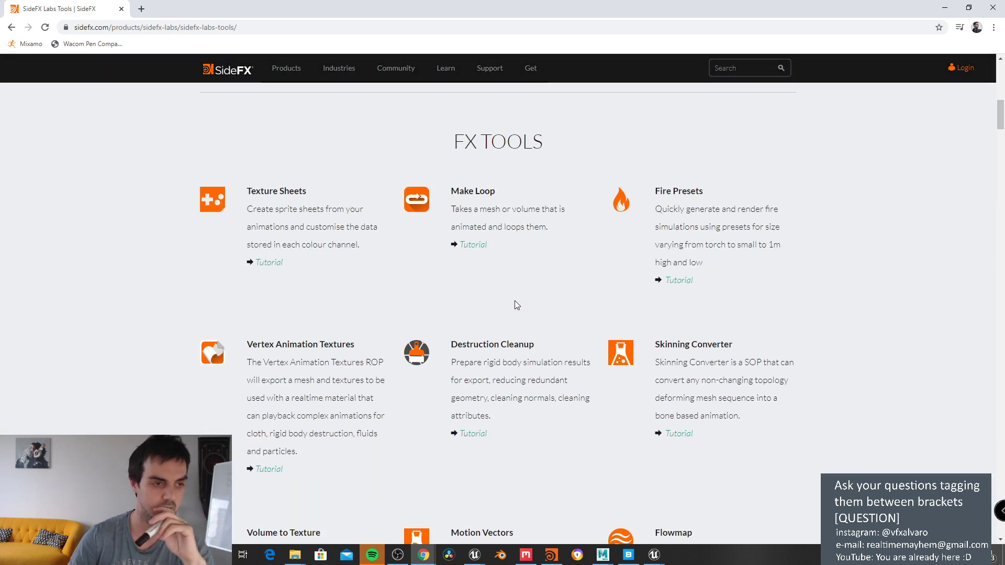
pyautogui.scroll(-1, 517, 305)
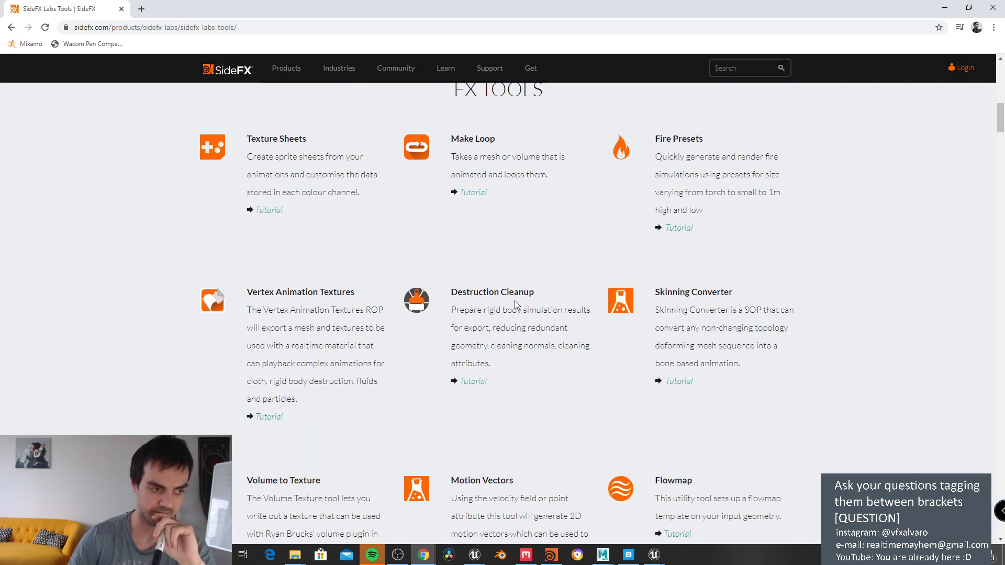
pyautogui.scroll(-6, 515, 303)
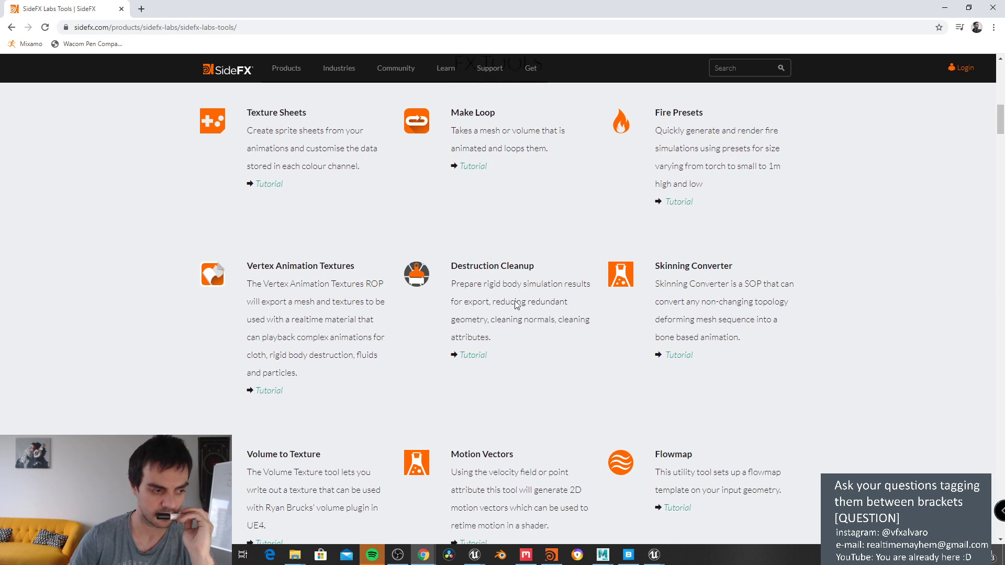
pyautogui.scroll(-5, 516, 305)
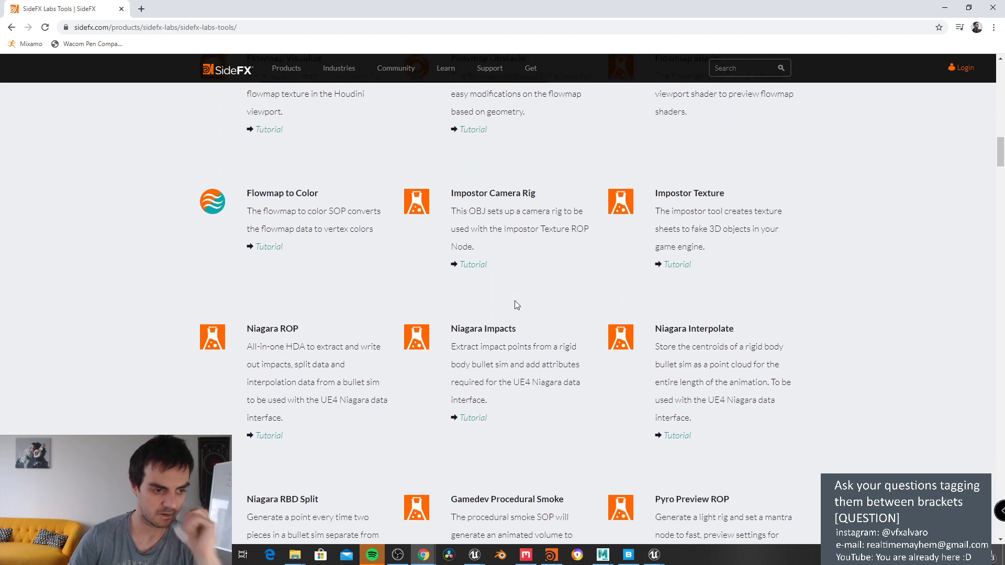
pyautogui.hotkey('ctrl', 'f')
# Step: Search the Labs Tools page for 'fx' and step through its matches
pyautogui.write('fx')
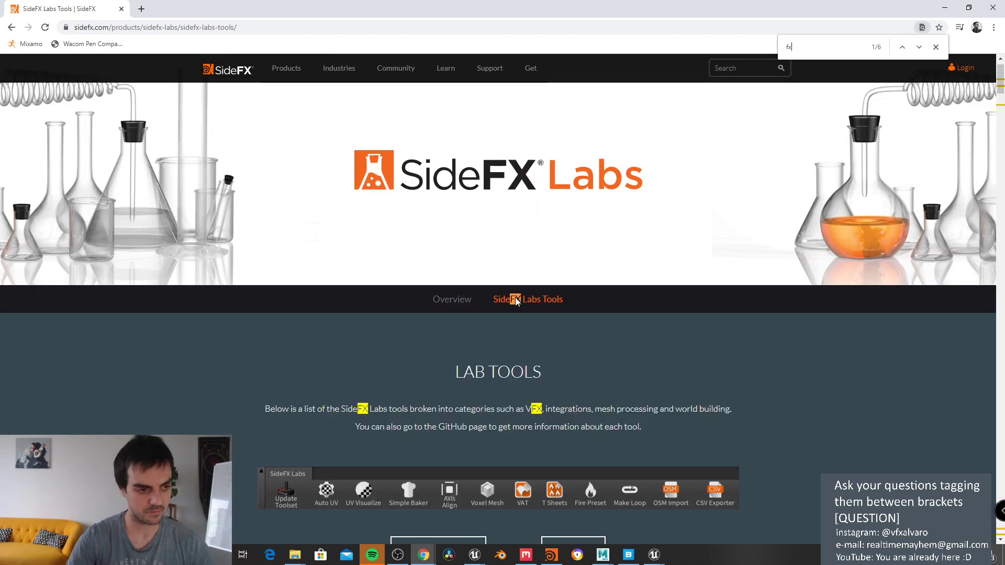
pyautogui.scroll(-2, 804, 116)
pyautogui.click(919, 47)
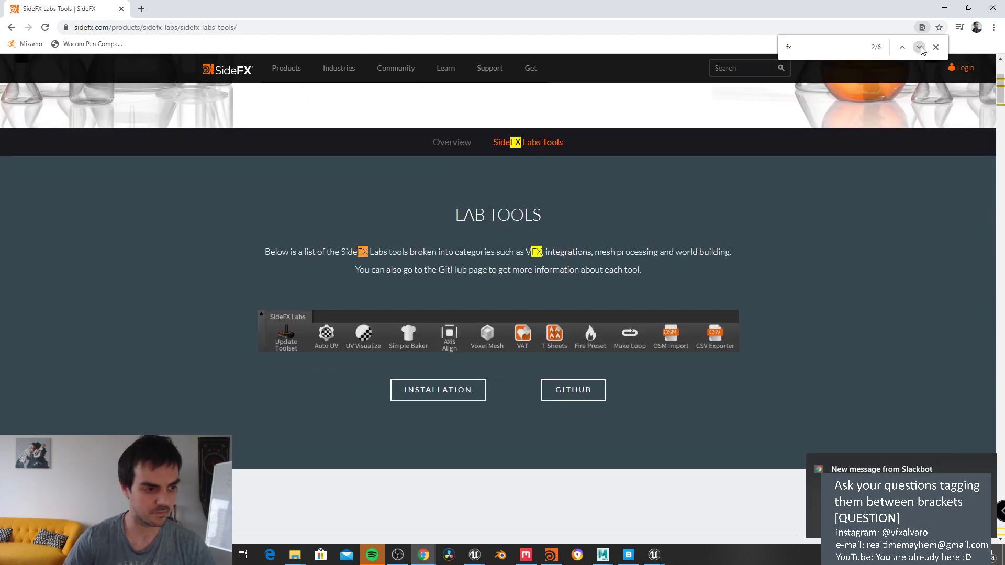
pyautogui.click(919, 48)
pyautogui.click(919, 47)
pyautogui.click(919, 48)
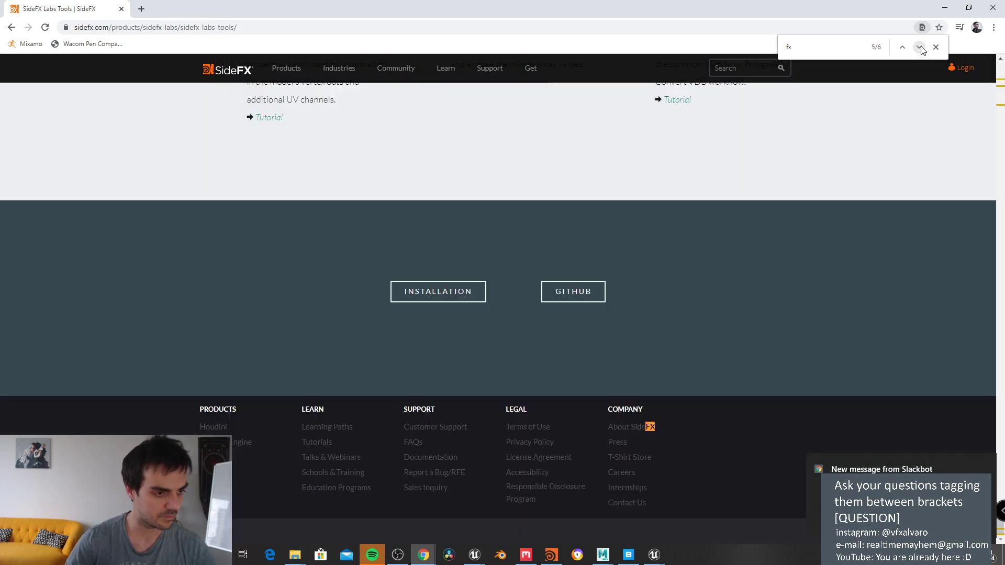
# Step: Search the page for 'pyro' and scroll through the surrounding Labs tool entries
pyautogui.write('pyro')
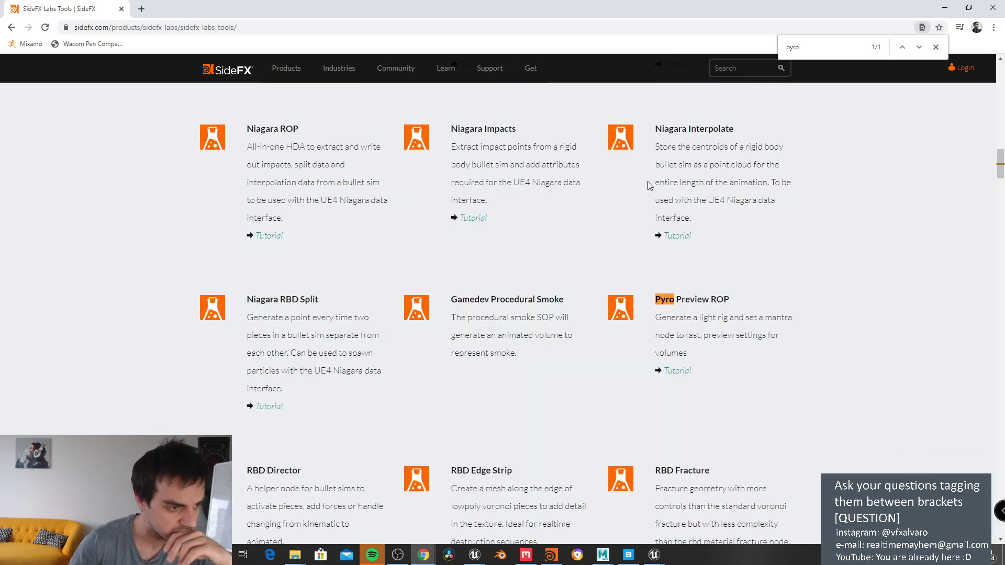
pyautogui.scroll(-1, 701, 343)
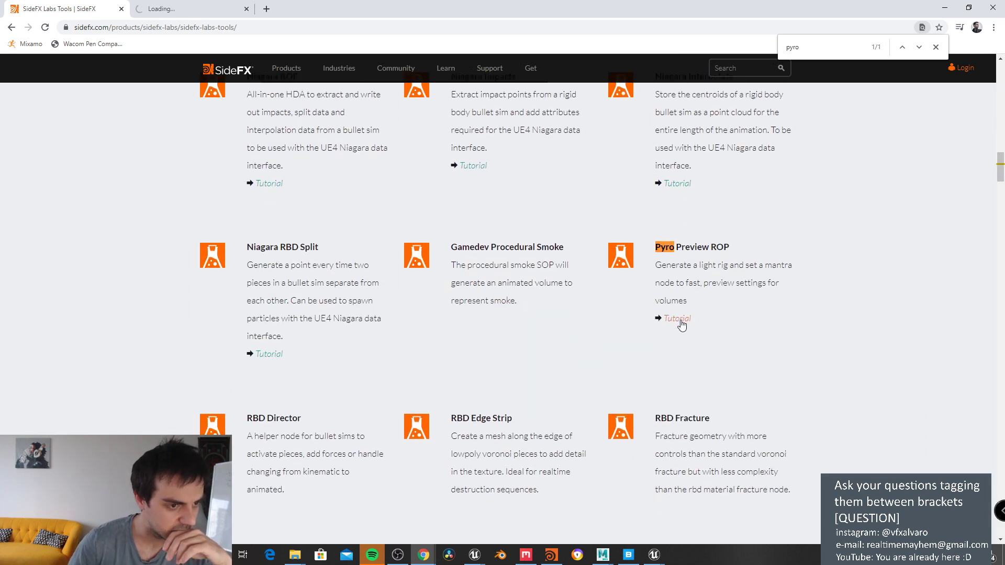
pyautogui.scroll(-3, 623, 268)
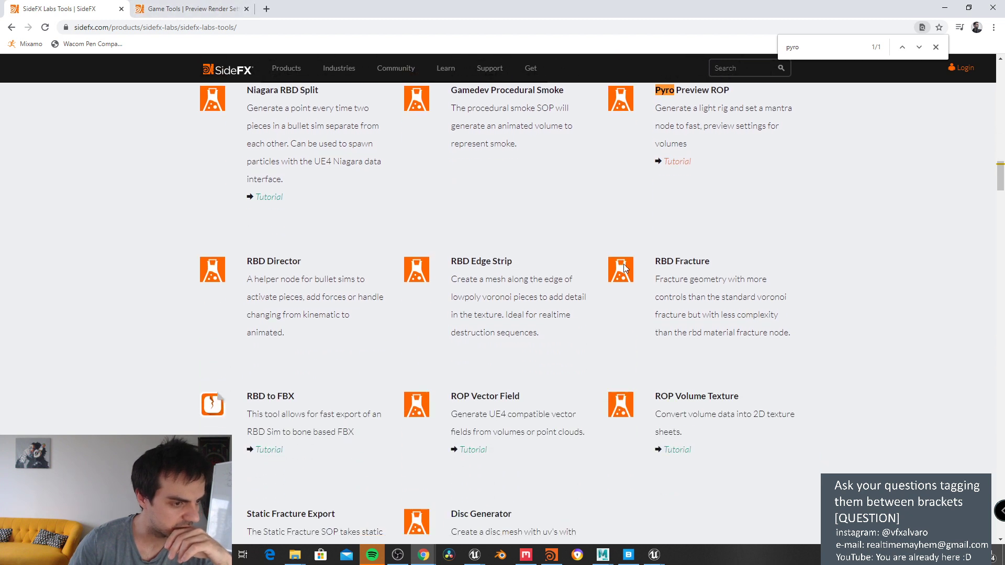
pyautogui.scroll(6, 805, 154)
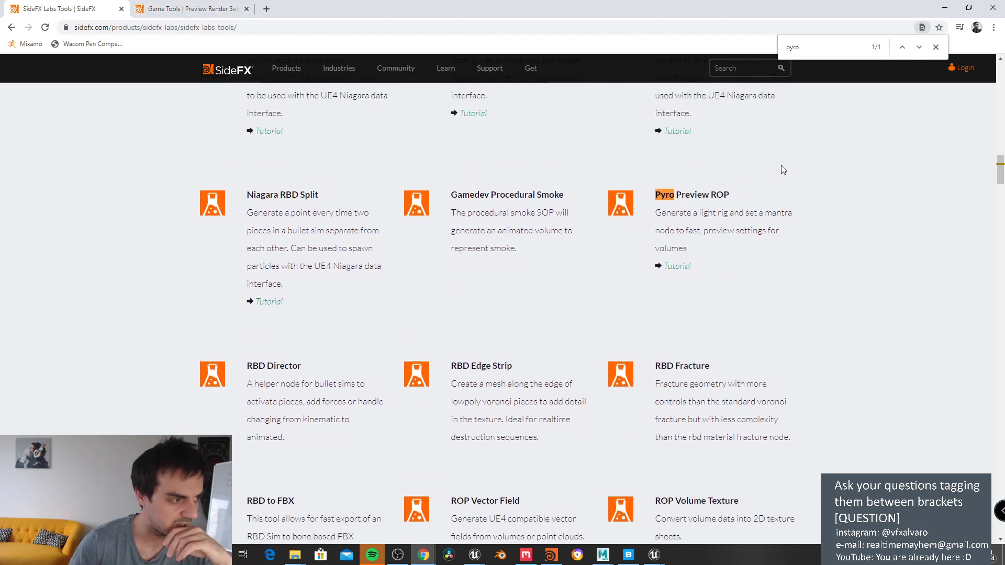
pyautogui.scroll(2, 780, 193)
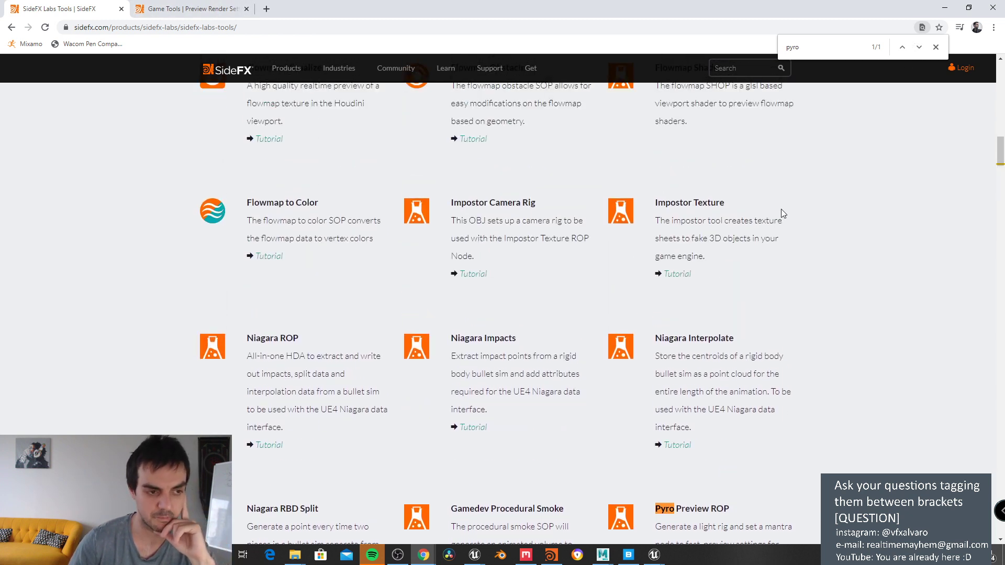
pyautogui.scroll(6, 781, 220)
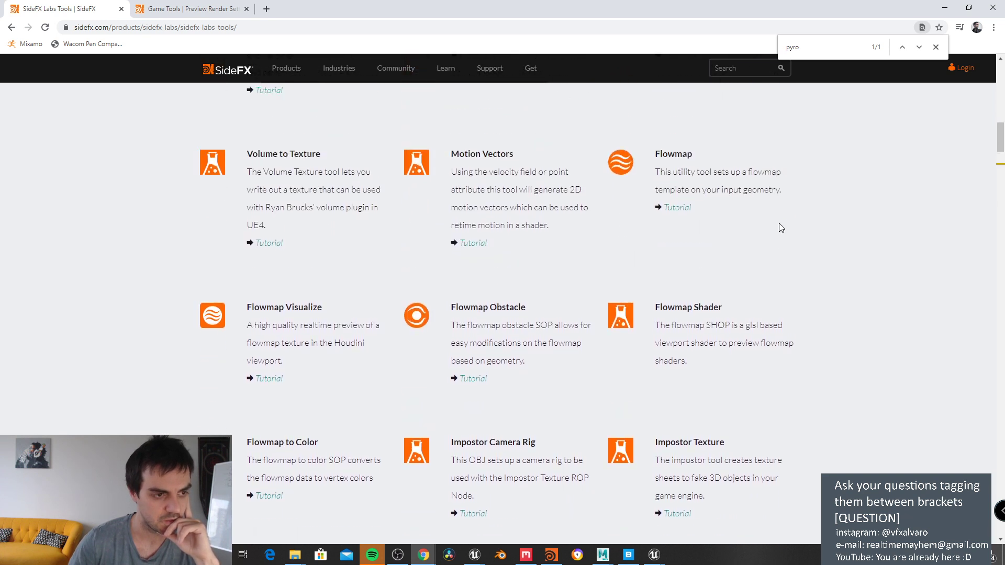
pyautogui.scroll(6, 780, 228)
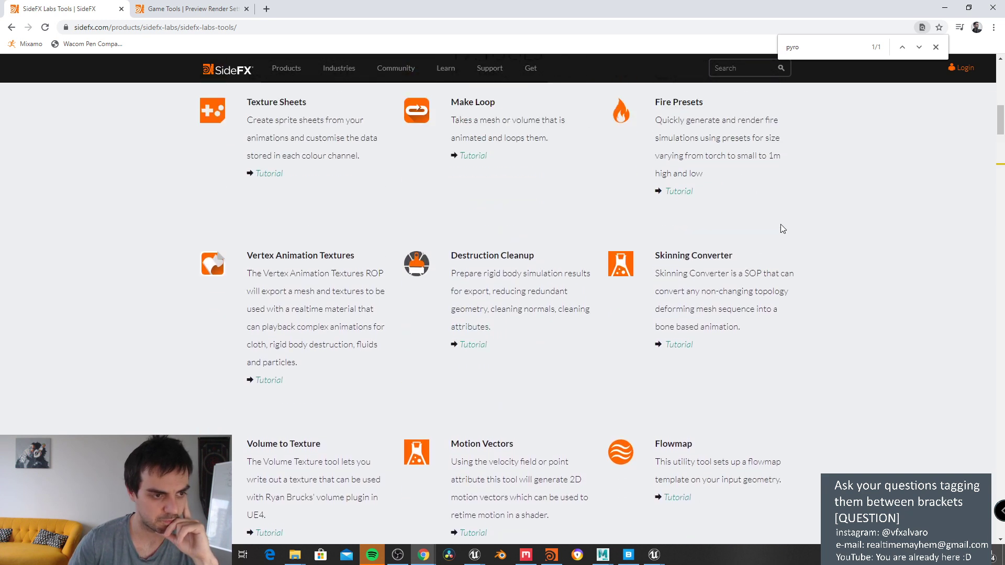
pyautogui.scroll(1, 781, 224)
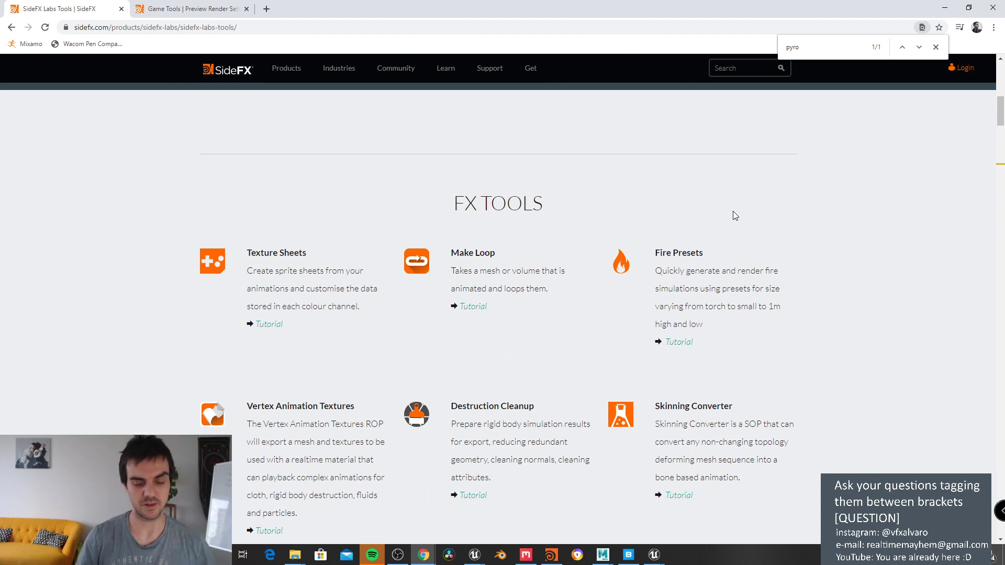
pyautogui.scroll(-1, 728, 220)
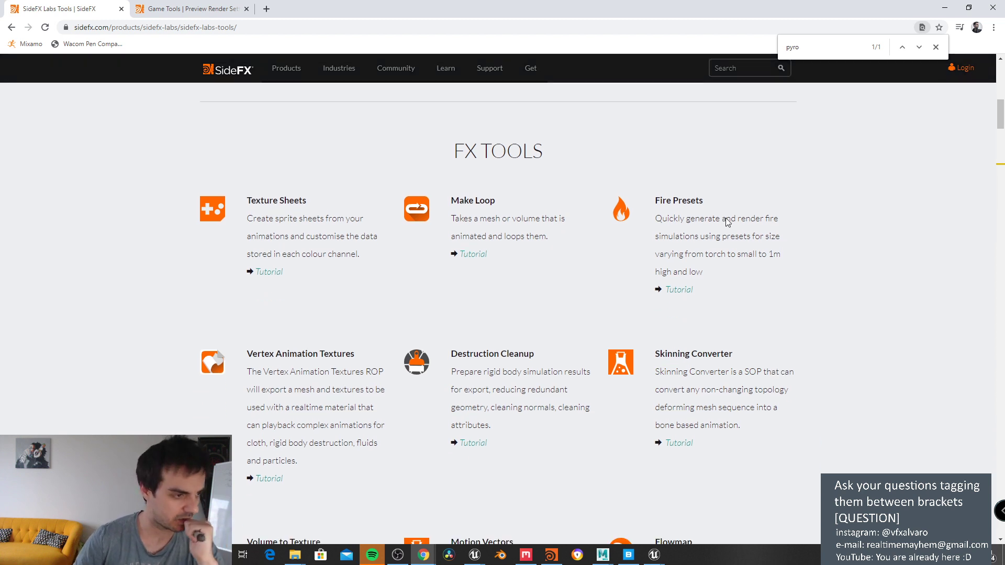
pyautogui.scroll(-2, 727, 220)
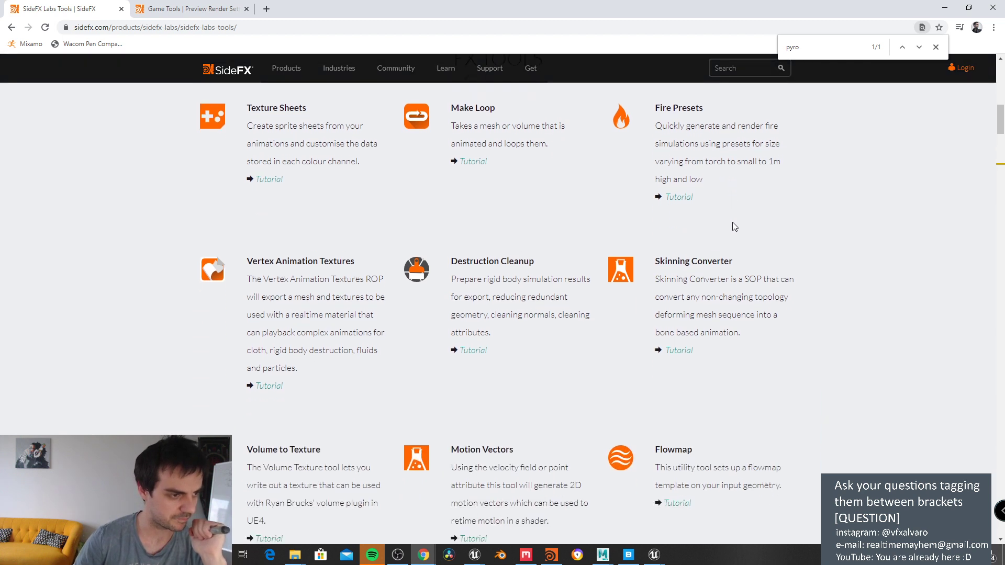
pyautogui.scroll(-2, 331, 238)
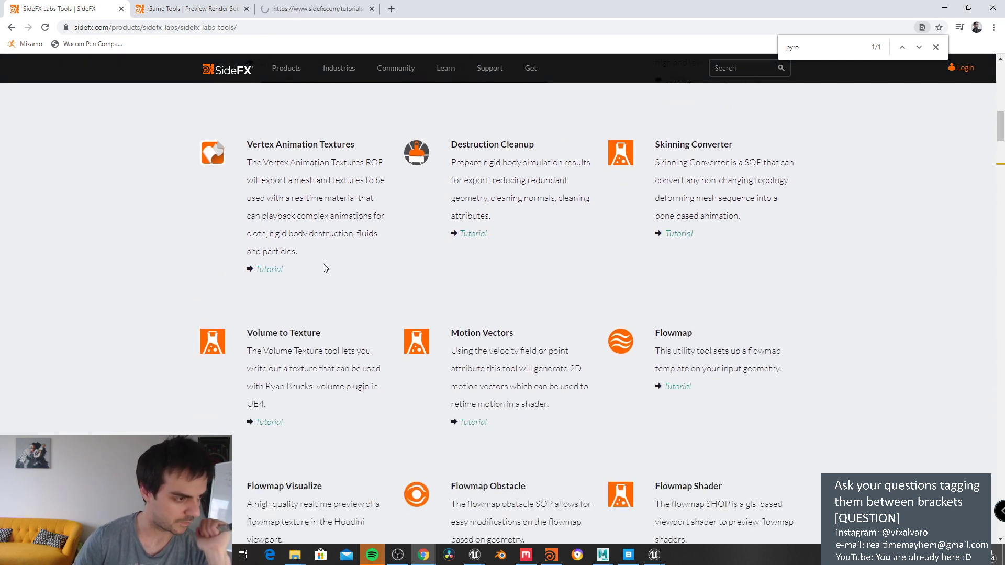
pyautogui.scroll(-3, 322, 263)
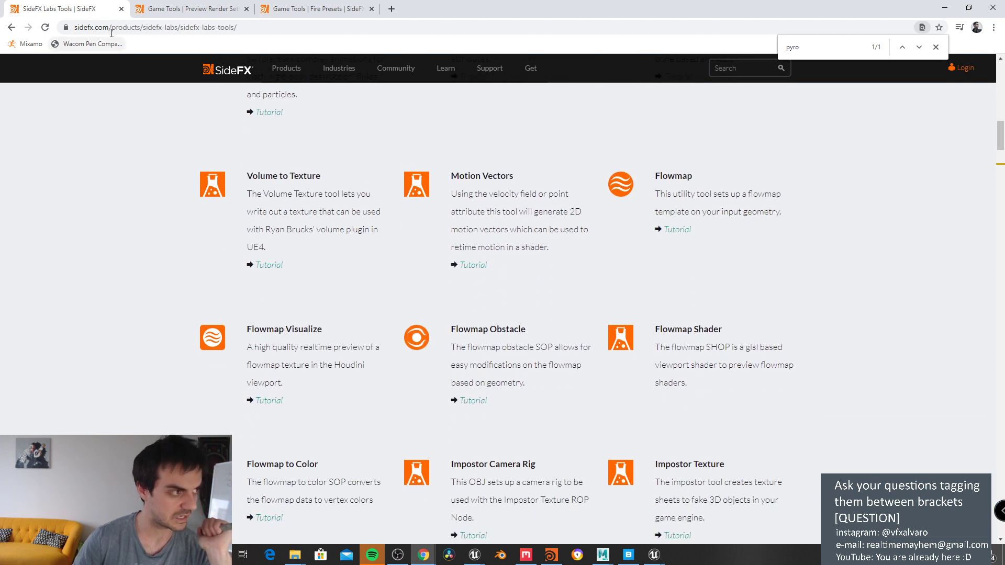
pyautogui.scroll(-3, 253, 140)
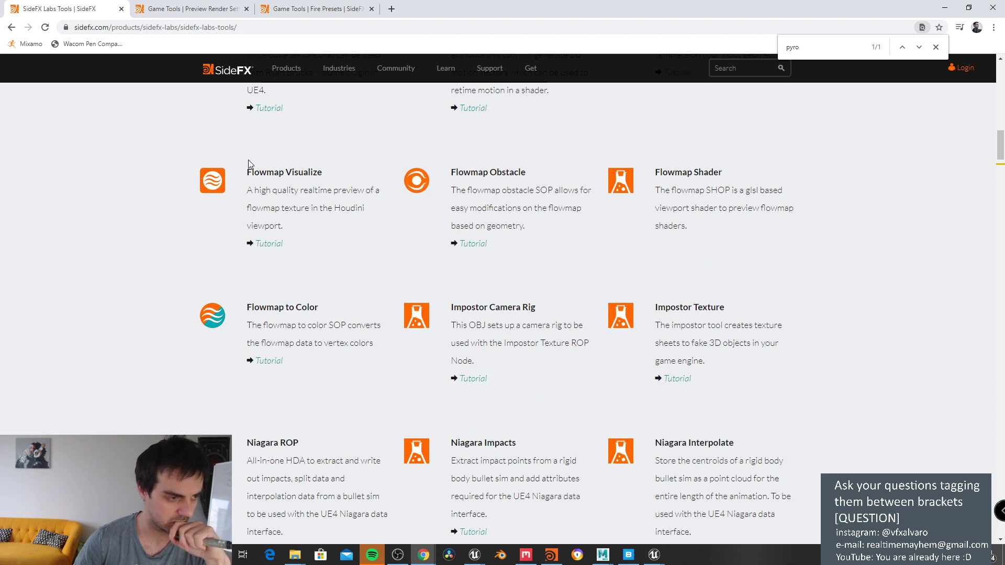
pyautogui.scroll(-4, 248, 160)
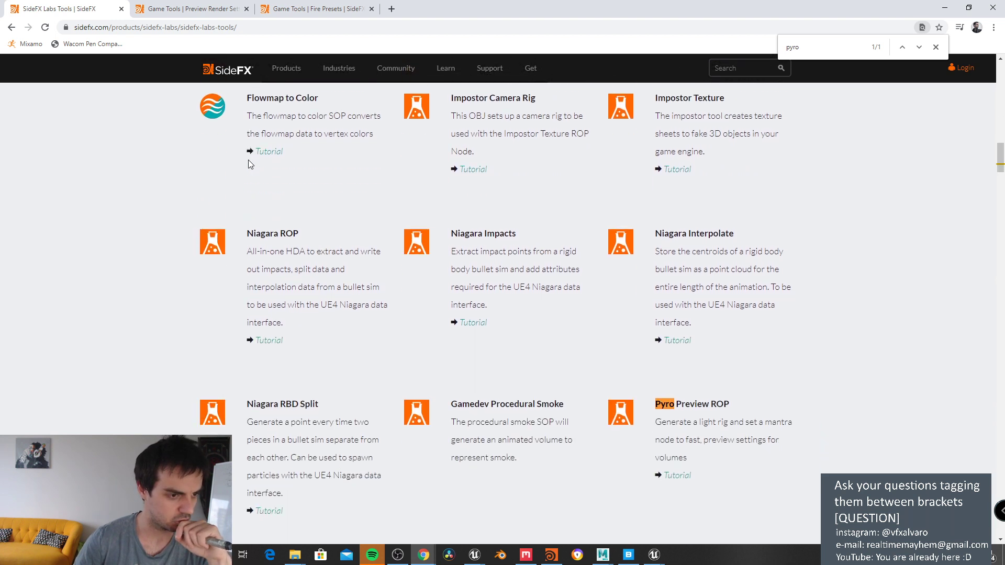
pyautogui.scroll(-4, 248, 162)
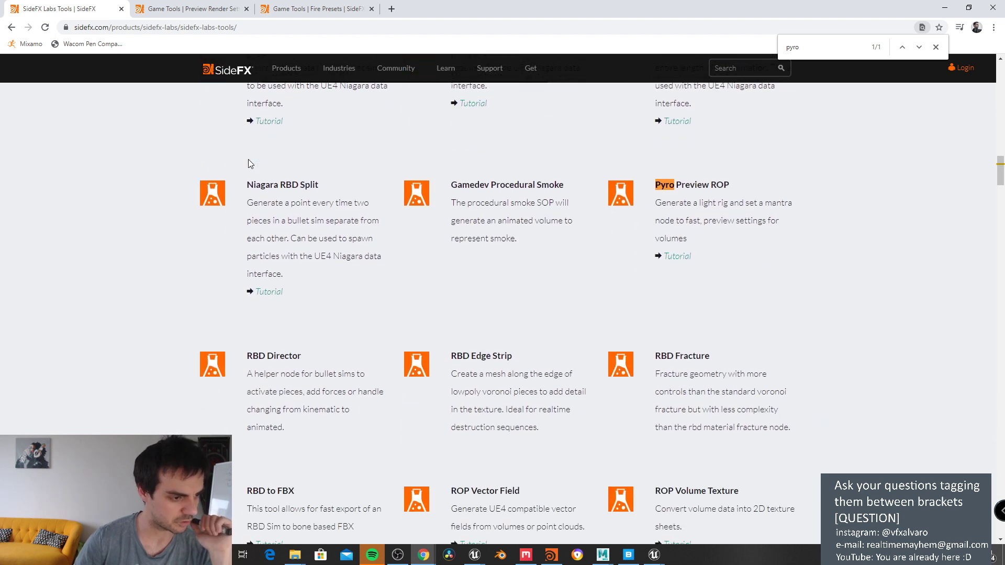
pyautogui.scroll(-2, 248, 162)
pyautogui.scroll(-2, 249, 160)
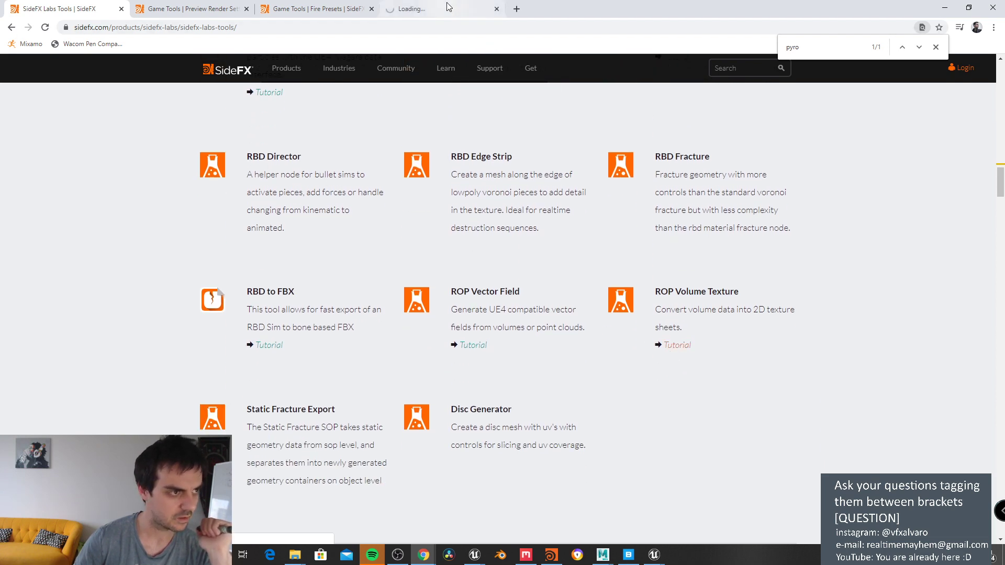
# Step: Play the video on the new Volume Slices to Texture tutorial tab
pyautogui.click(446, 8)
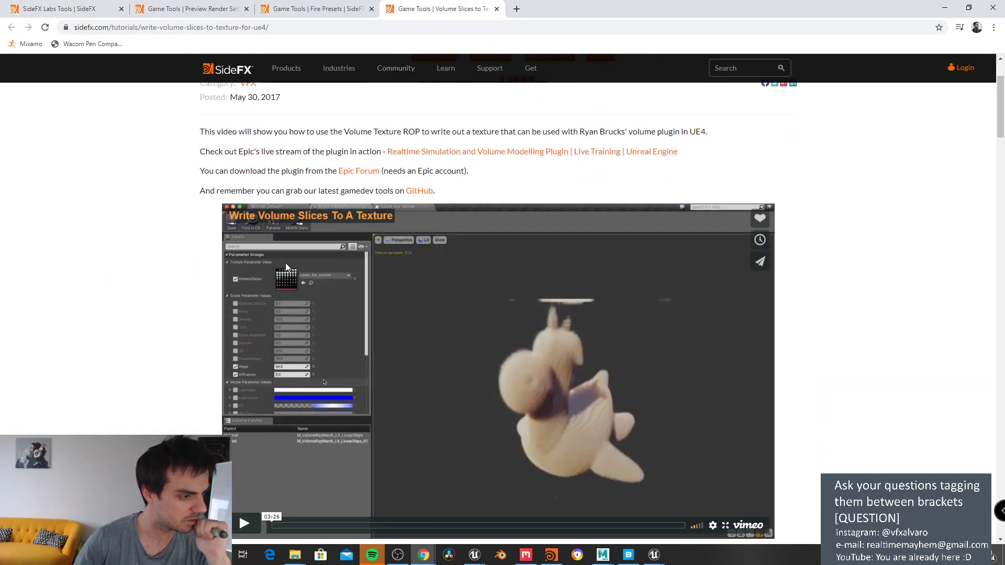
pyautogui.scroll(-2, 284, 262)
pyautogui.click(243, 418)
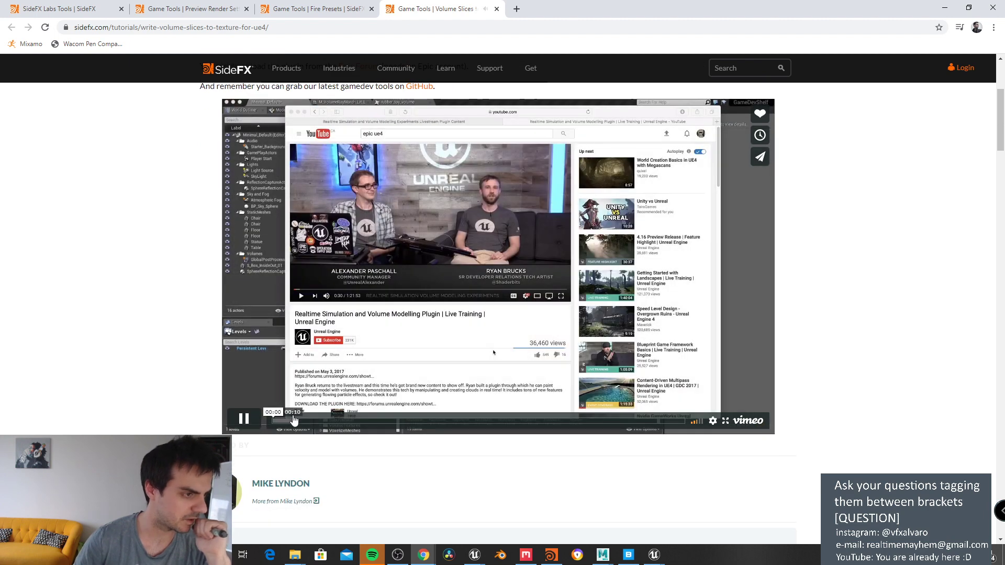
# Step: Skim the Volume Slices video from 00:28 to the Unreal texture editor at 02:32
pyautogui.click(328, 421)
pyautogui.click(379, 421)
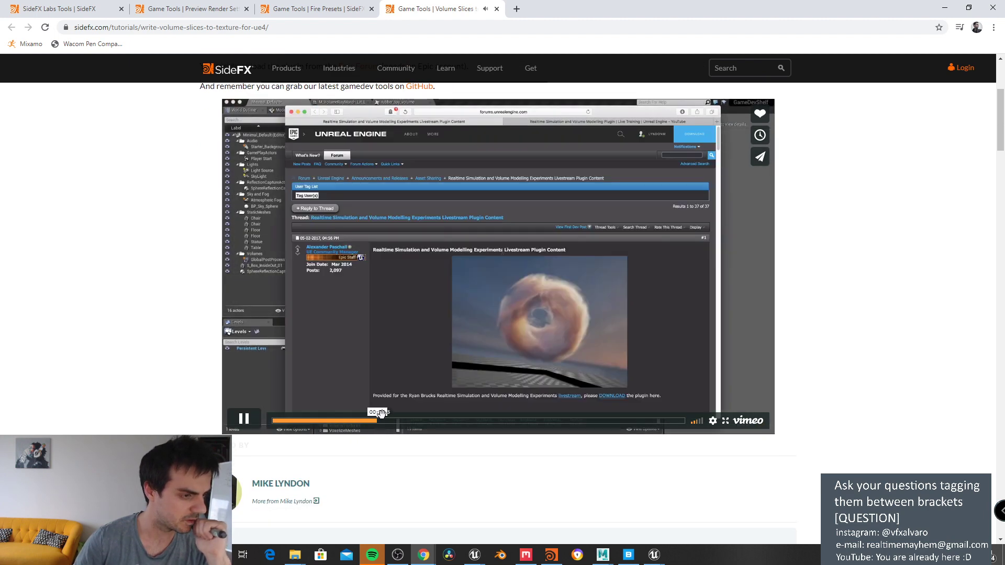
pyautogui.click(422, 422)
pyautogui.click(469, 422)
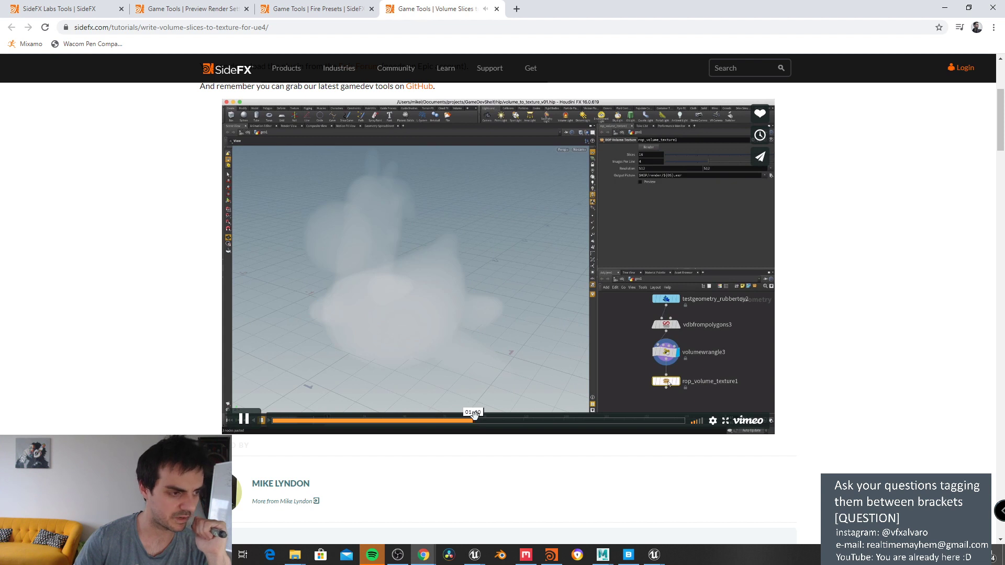
pyautogui.click(521, 422)
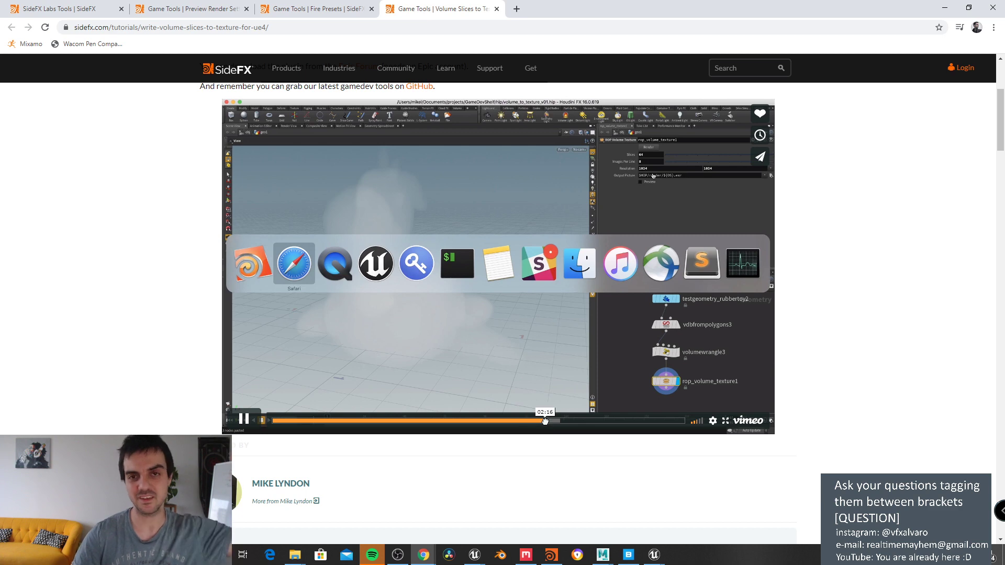
pyautogui.click(546, 426)
pyautogui.click(576, 424)
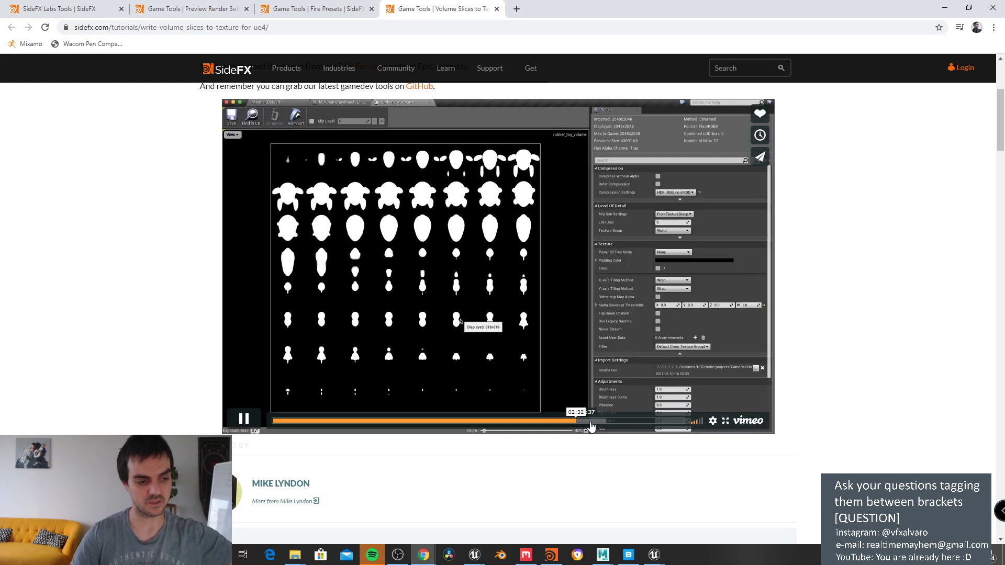
pyautogui.click(616, 424)
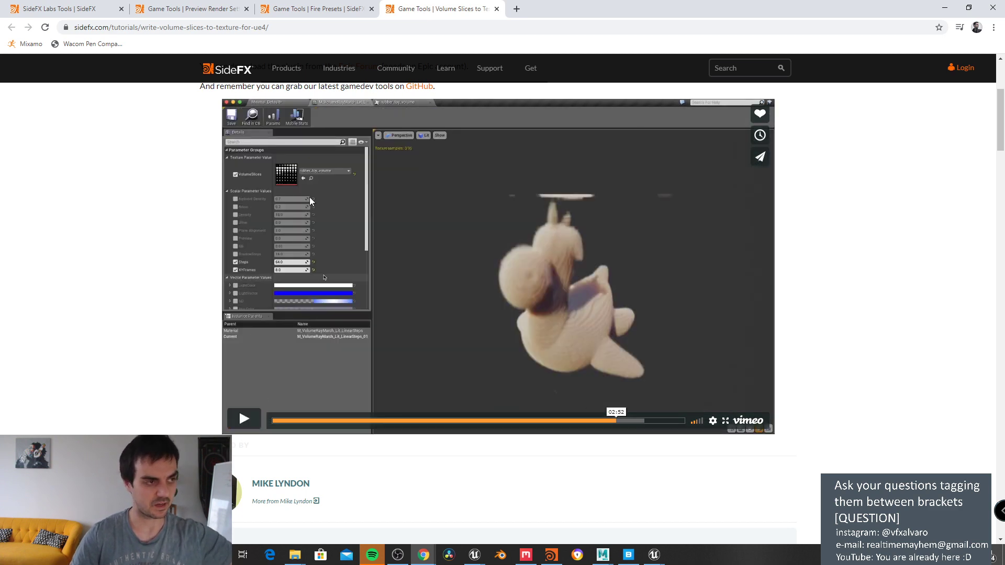
# Step: Play the Fire Presets tutorial, skim it to the fire-cloud scene at 18:11, then pause
pyautogui.click(314, 9)
pyautogui.scroll(-4, 303, 309)
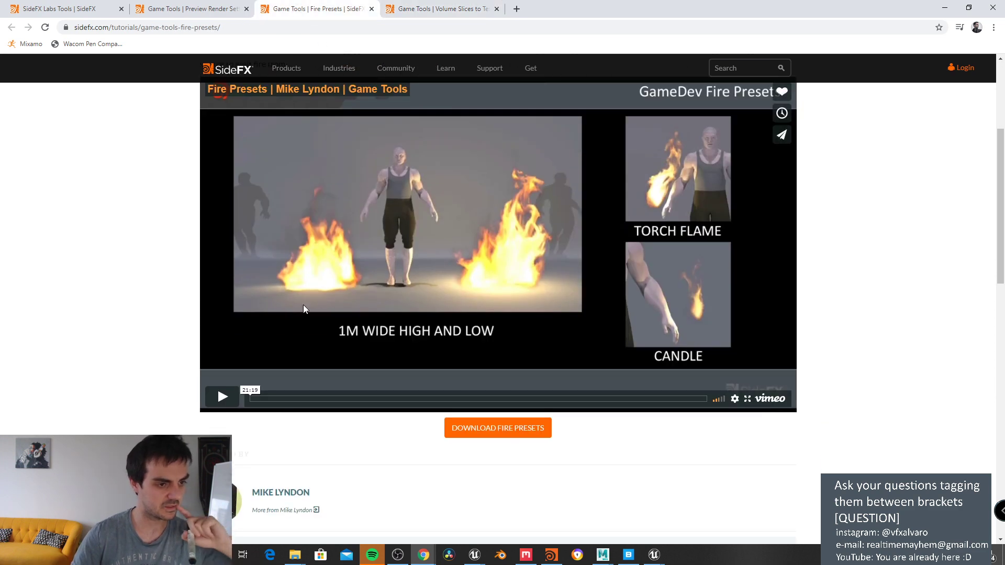
pyautogui.click(223, 396)
pyautogui.click(359, 400)
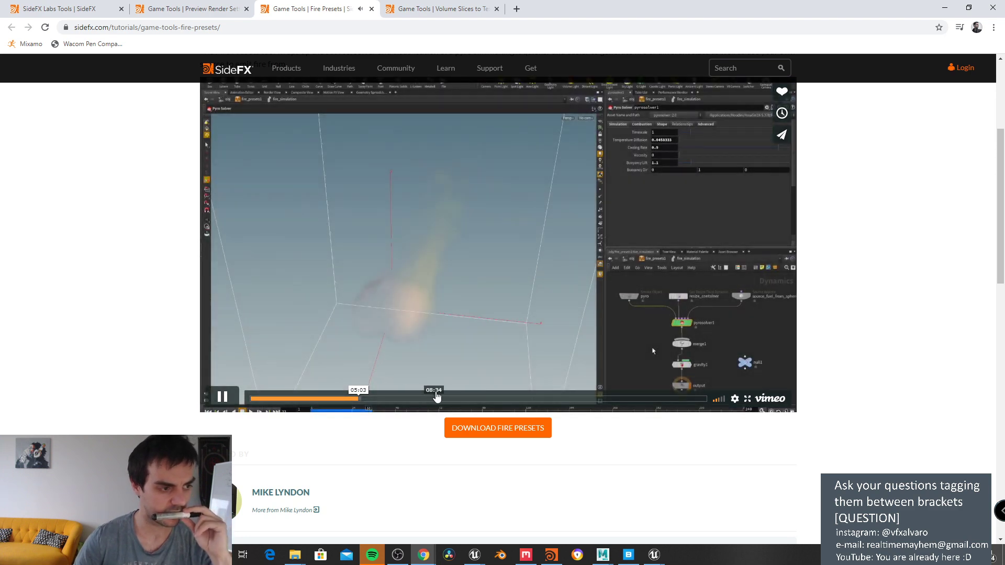
pyautogui.click(450, 400)
pyautogui.click(592, 400)
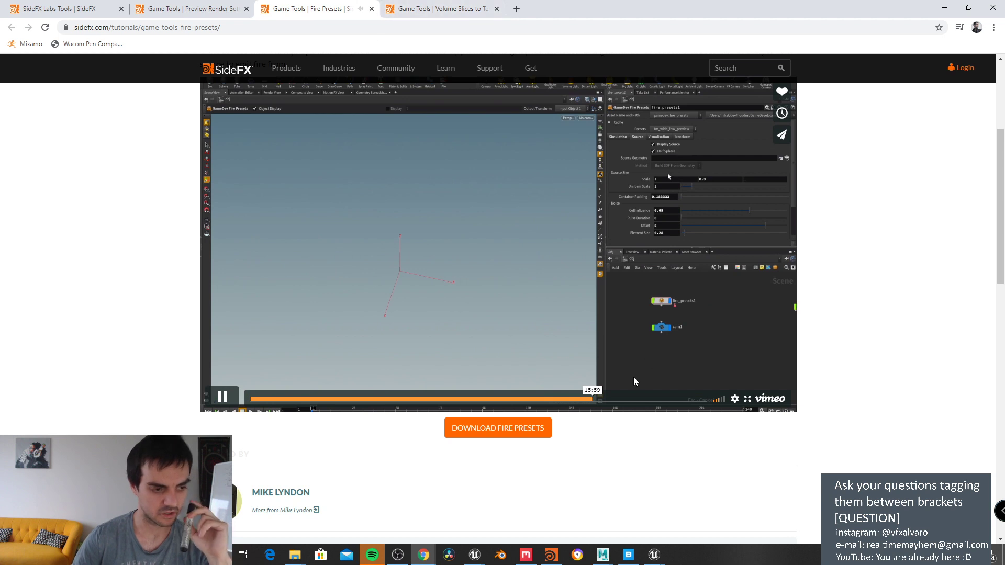
pyautogui.click(639, 399)
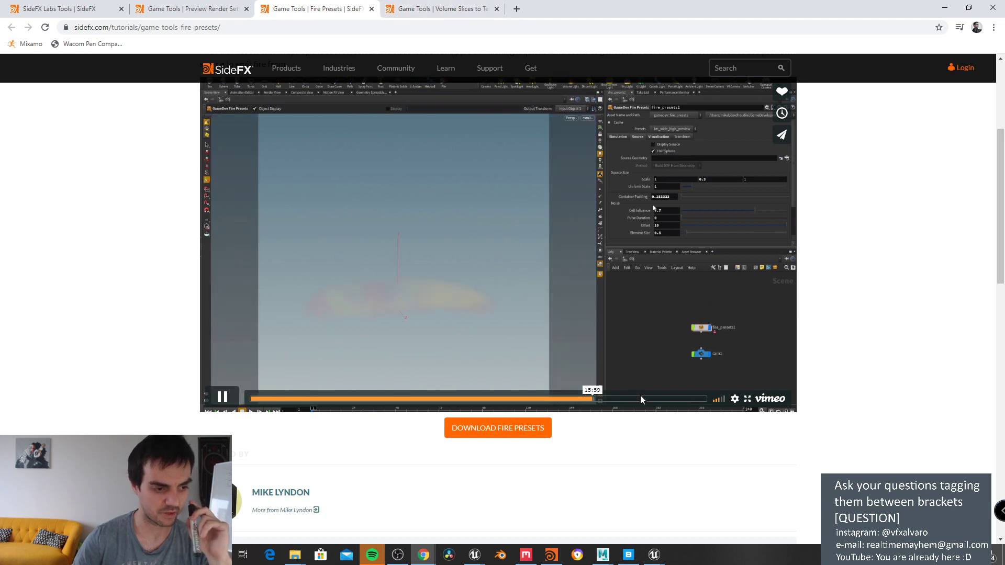
pyautogui.click(222, 397)
# Step: Play the Pyro preview render tutorial, skim it to 05:37, then return to Labs Tools
pyautogui.click(187, 4)
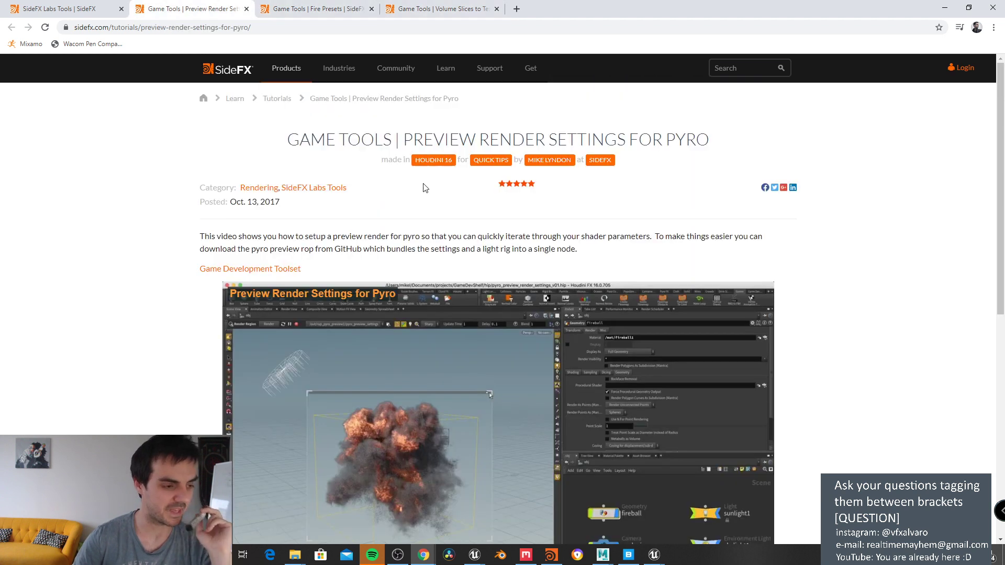
pyautogui.scroll(-2, 421, 186)
pyautogui.scroll(-1, 425, 187)
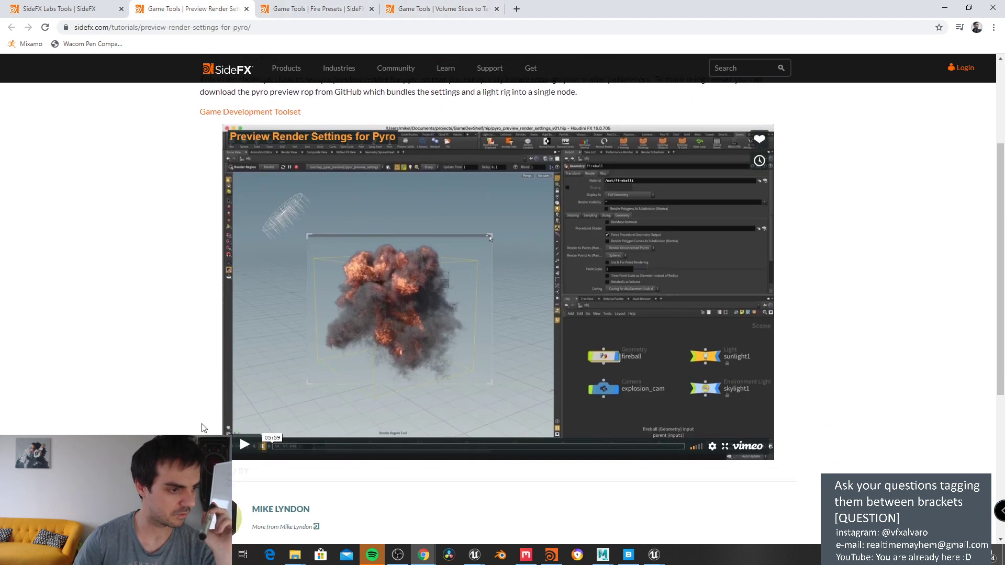
pyautogui.click(244, 444)
pyautogui.click(347, 445)
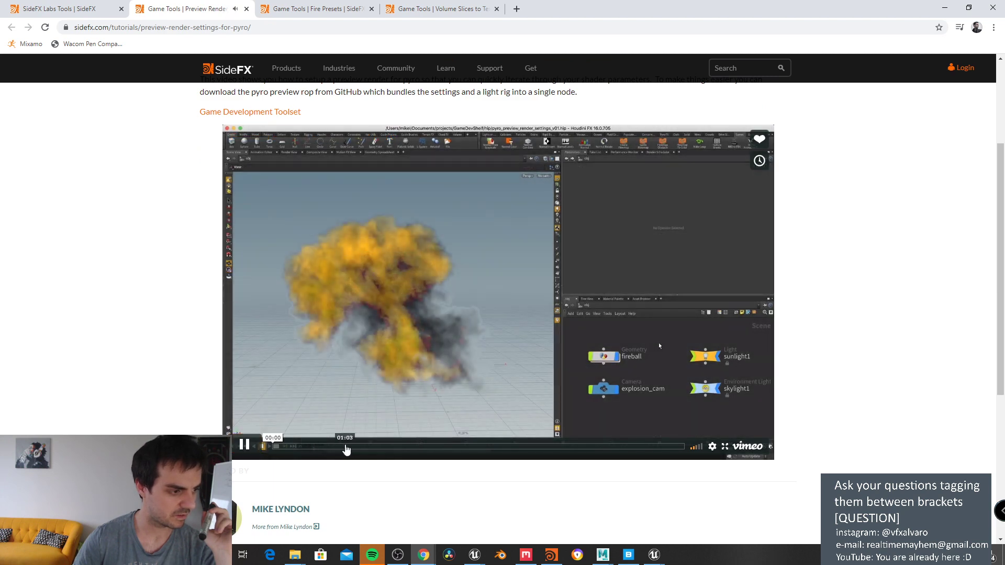
pyautogui.click(547, 446)
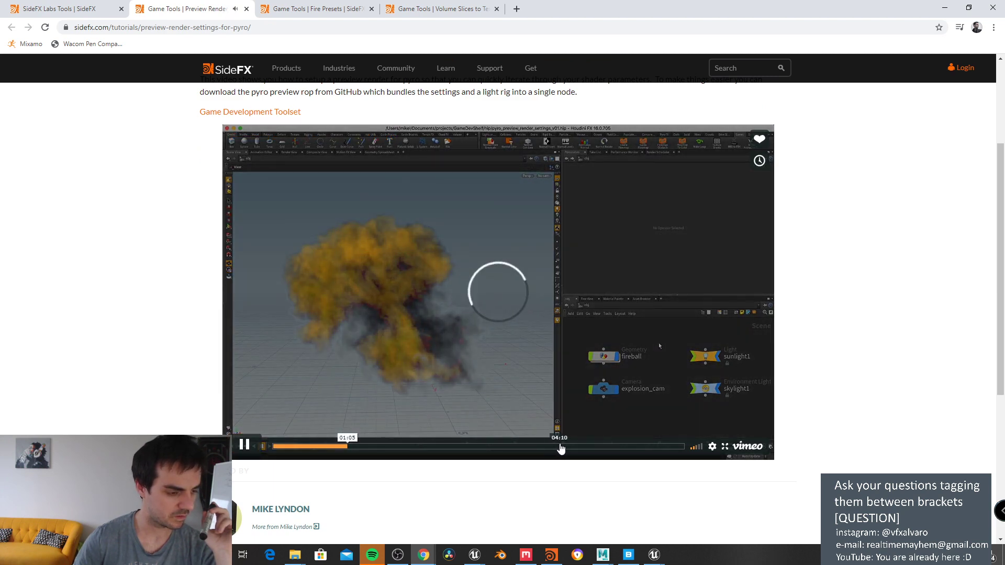
pyautogui.click(622, 448)
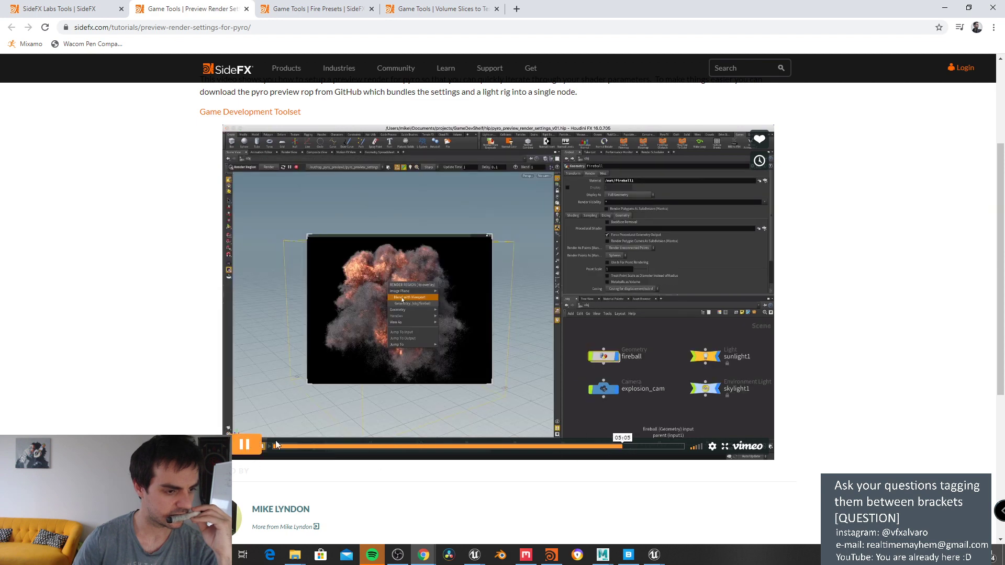
pyautogui.click(661, 447)
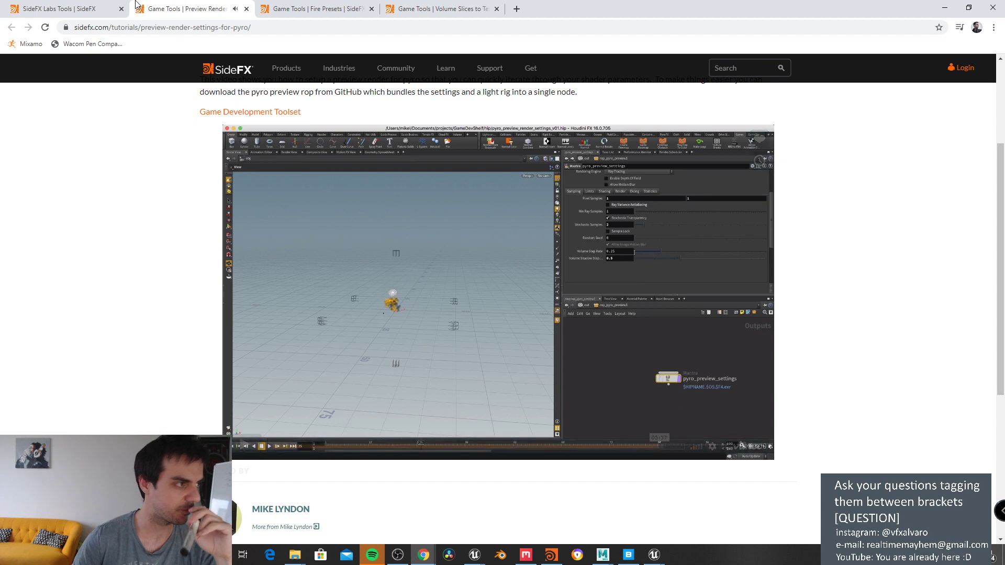
pyautogui.click(105, 8)
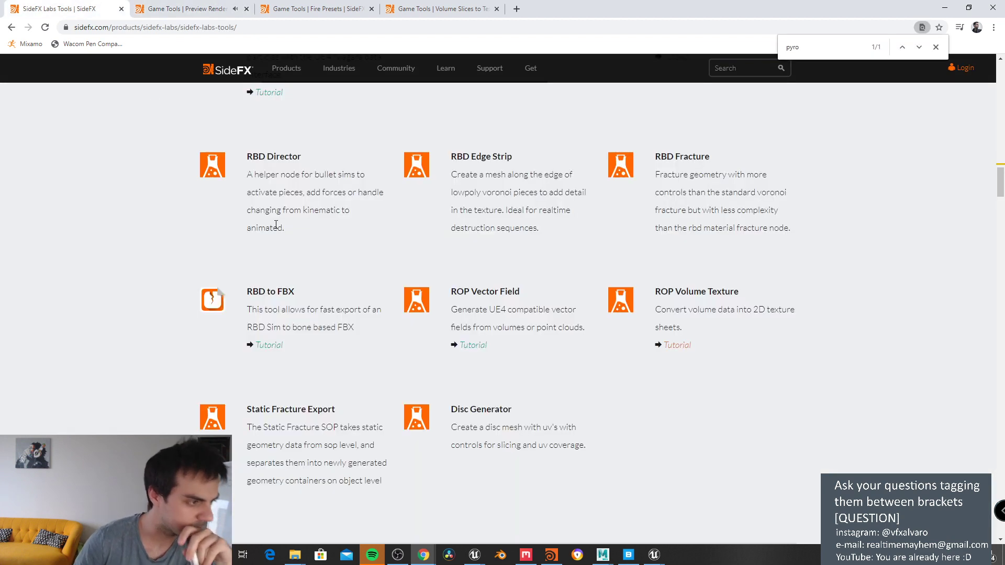
# Step: Scroll up and down through the SideFX Labs Tools list
pyautogui.scroll(9, 367, 289)
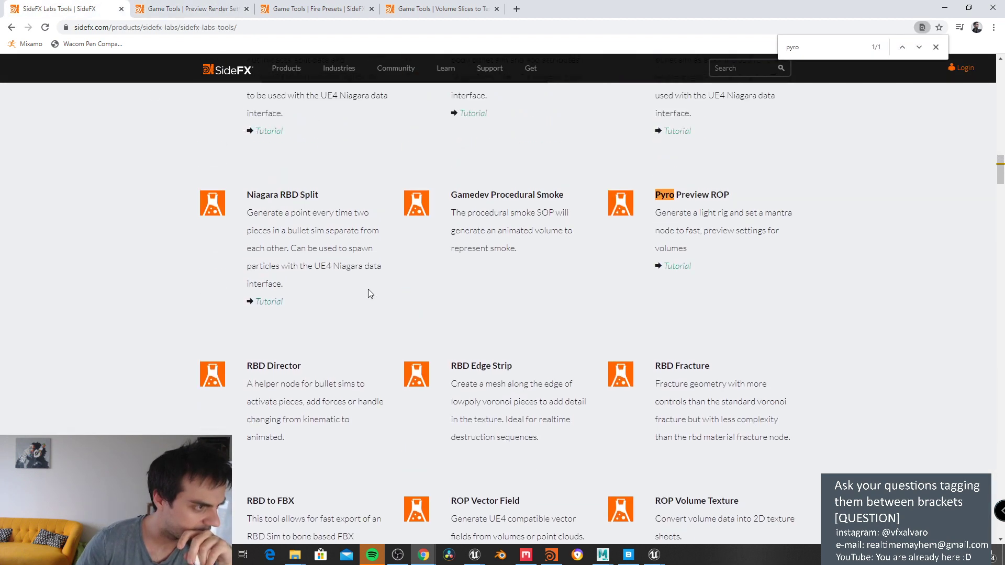
pyautogui.scroll(4, 369, 289)
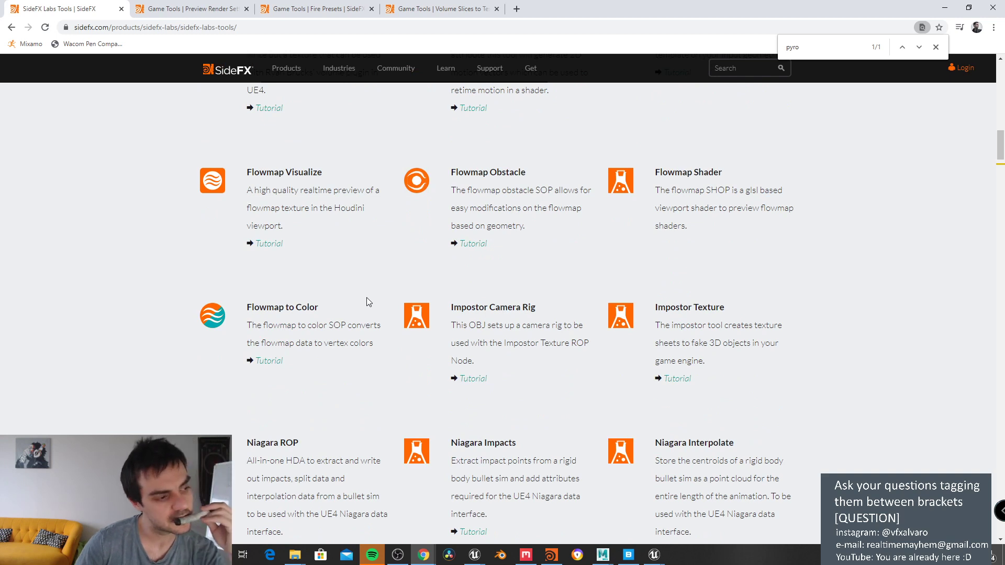
pyautogui.scroll(4, 366, 297)
pyautogui.scroll(2, 366, 297)
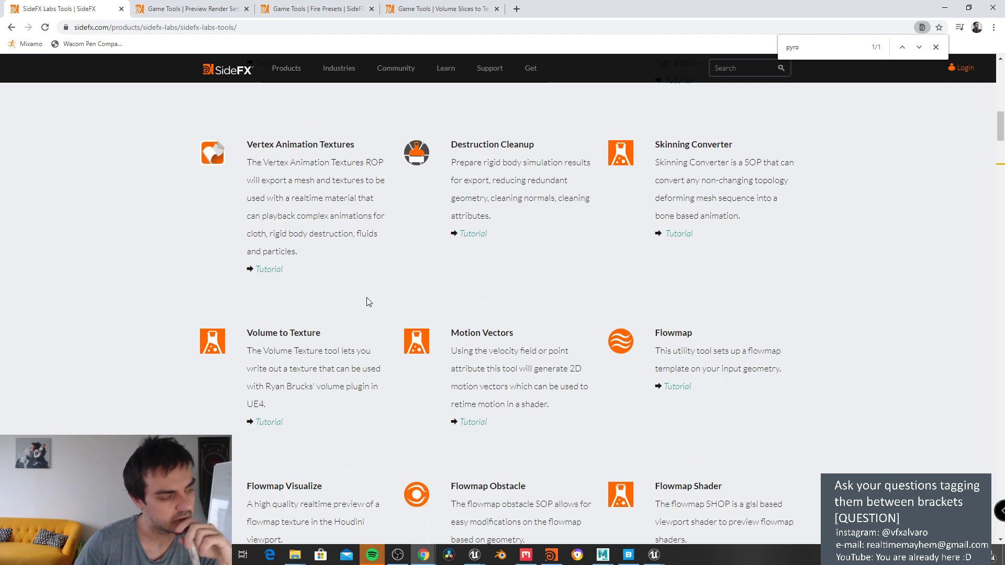
pyautogui.scroll(5, 366, 297)
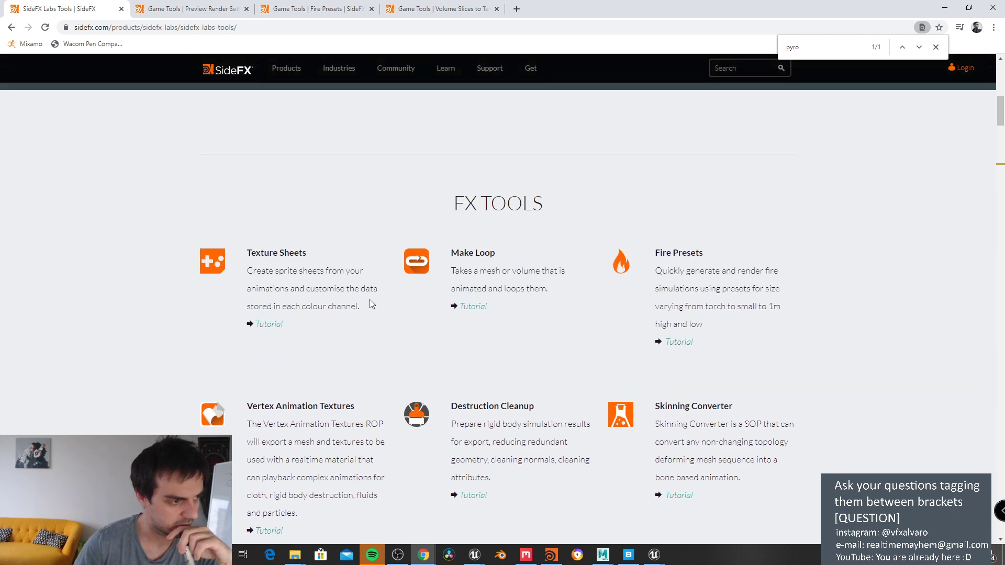
pyautogui.scroll(-2, 369, 300)
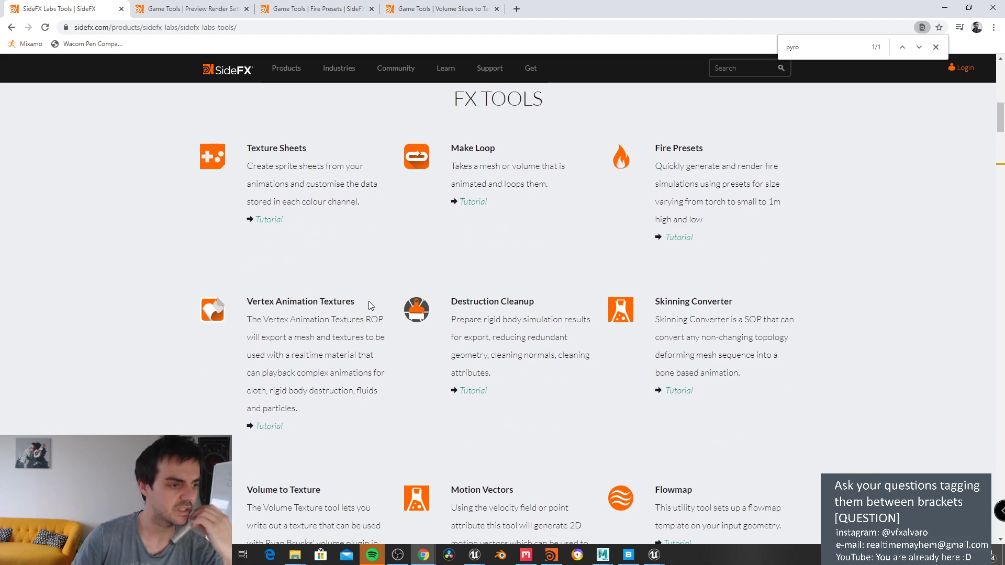
pyautogui.scroll(-1, 368, 300)
pyautogui.scroll(-5, 368, 301)
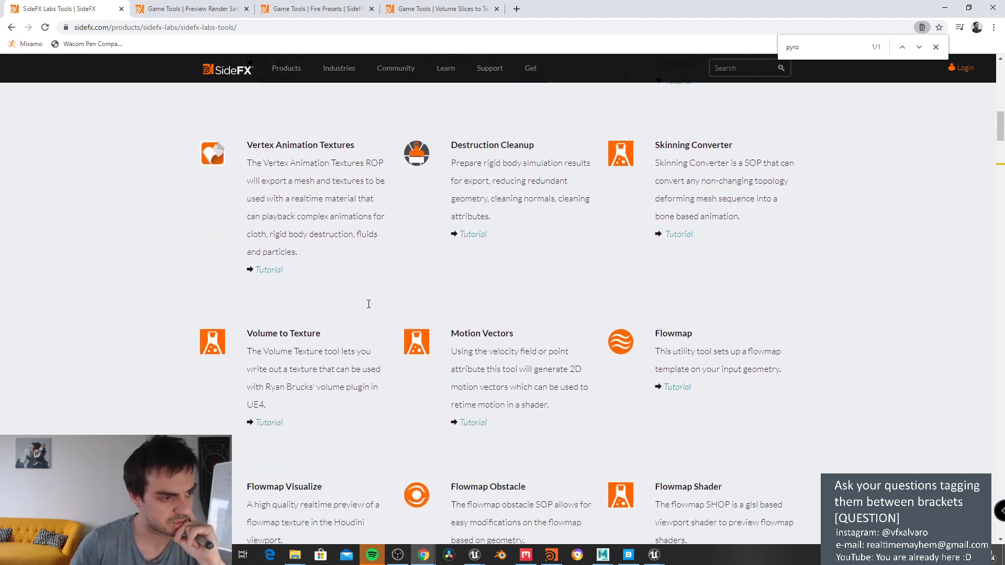
pyautogui.scroll(-2, 473, 336)
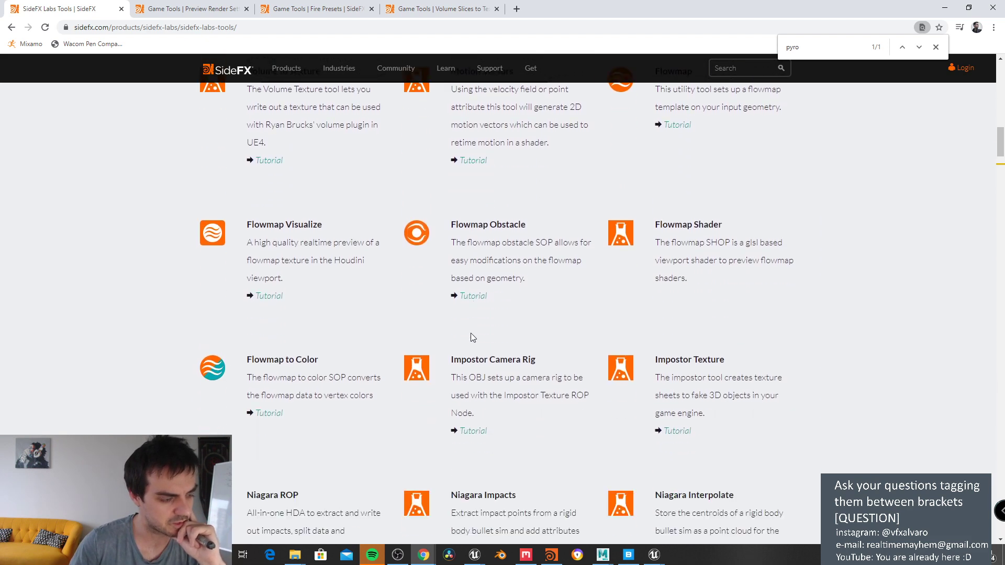
pyautogui.scroll(-1, 473, 336)
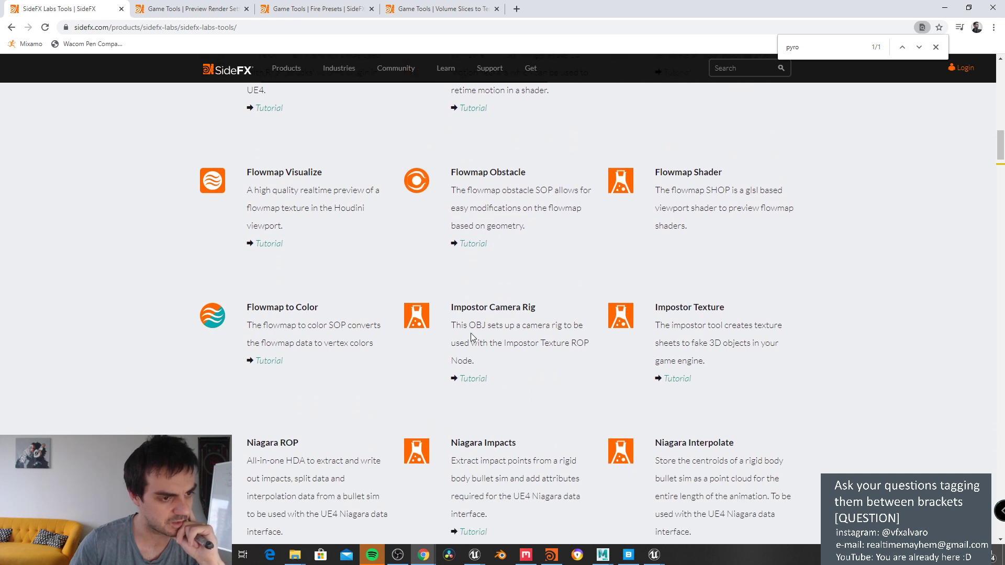
pyautogui.scroll(-2, 512, 331)
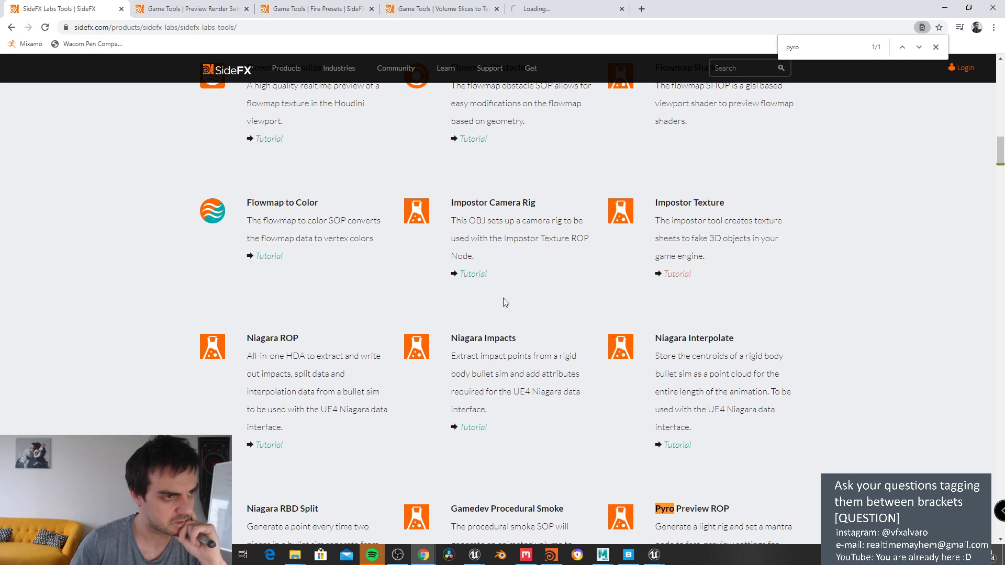
# Step: Open the Imposter Textures tutorial tab, then cycle through the Volume Slices, Fire Presets and Preview Render tabs
pyautogui.click(554, 8)
pyautogui.scroll(-4, 419, 235)
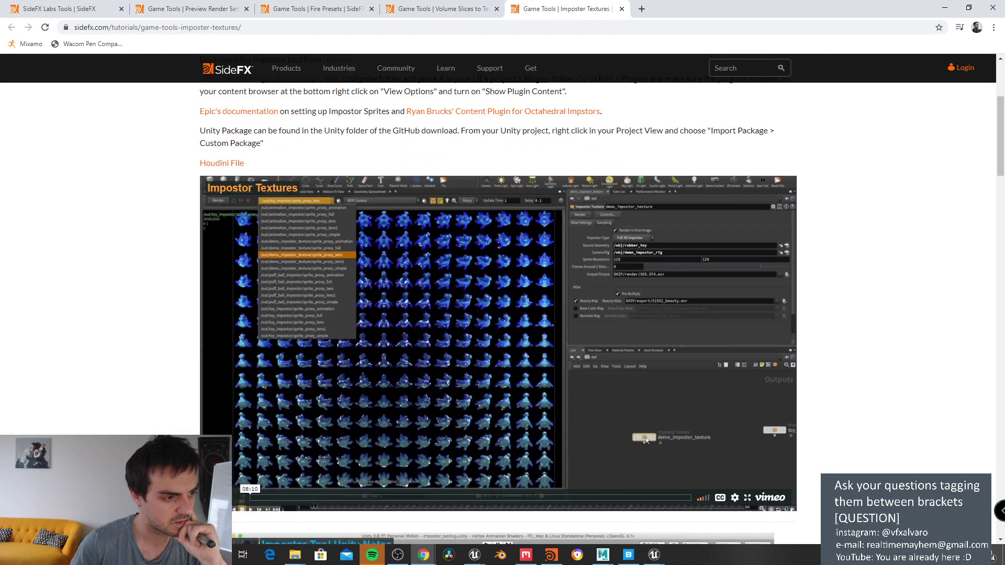
pyautogui.scroll(-1, 497, 314)
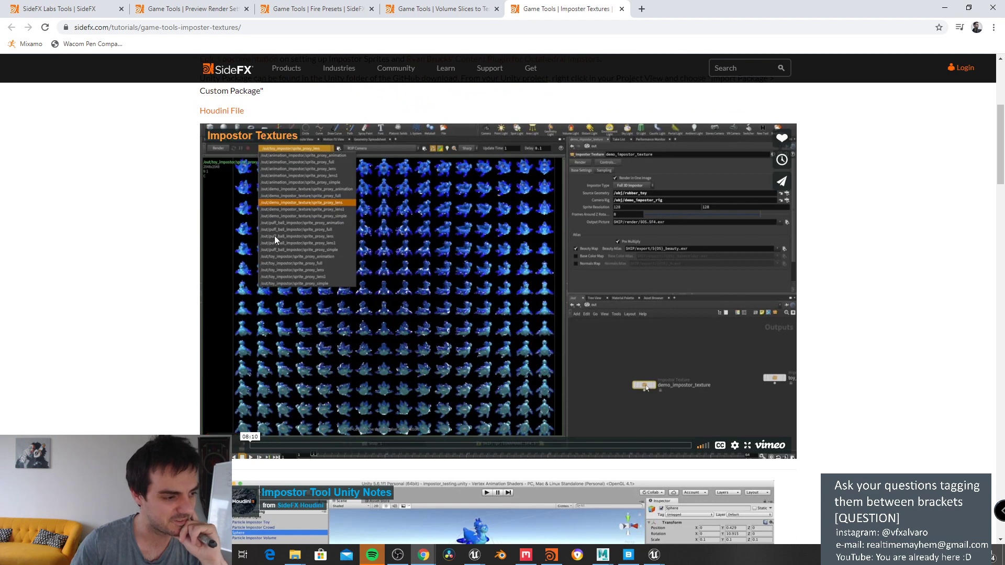
pyautogui.click(431, 8)
pyautogui.click(352, 7)
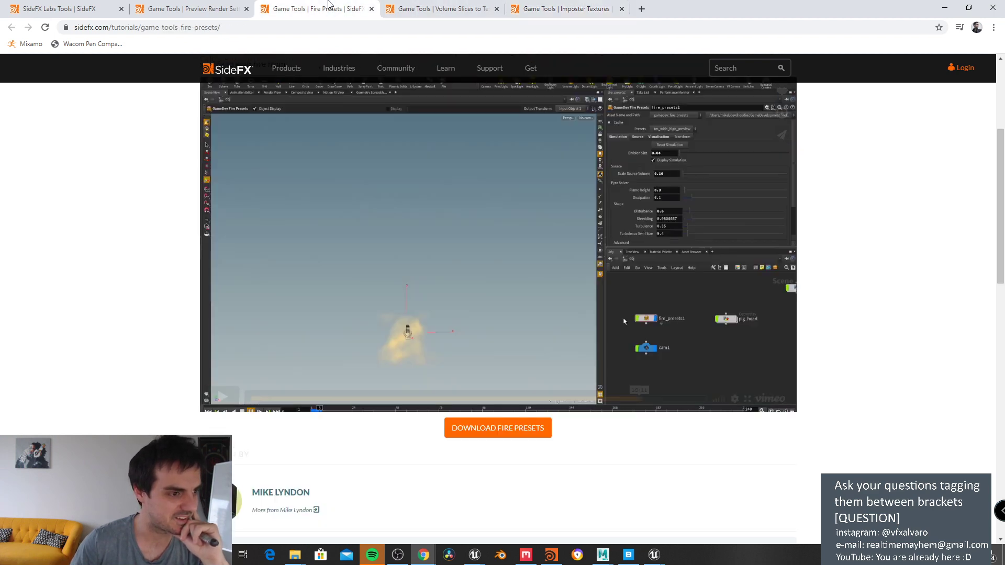
pyautogui.click(222, 7)
# Step: Return to the SideFX Labs Tools tab and scroll through the tools catalogue
pyautogui.click(84, 6)
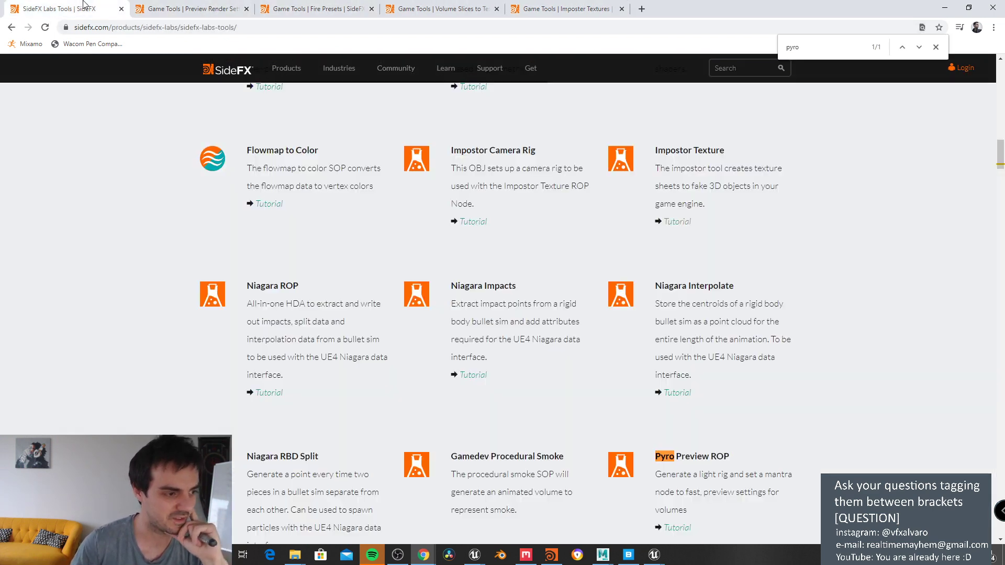
pyautogui.scroll(-5, 595, 291)
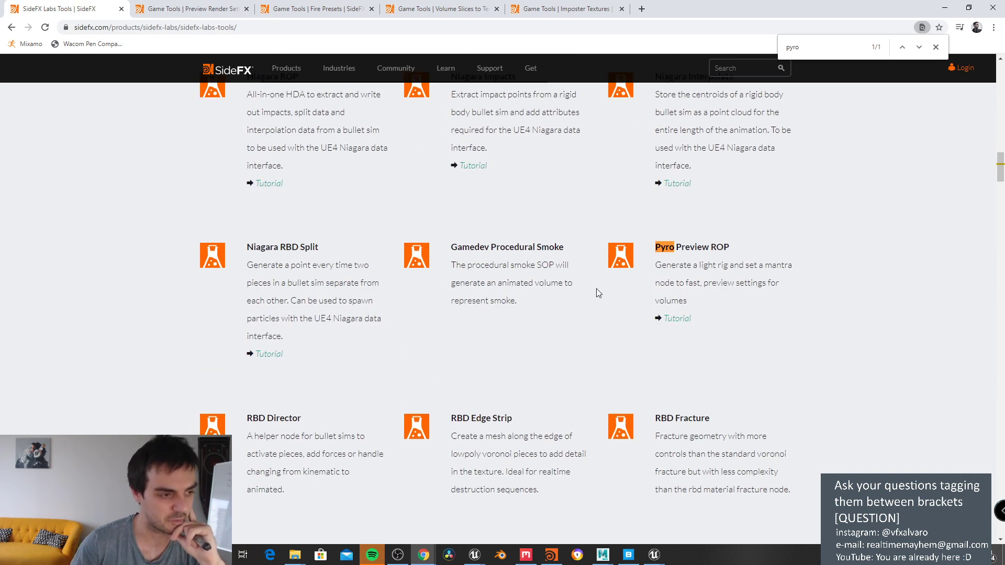
pyautogui.scroll(-2, 597, 294)
pyautogui.scroll(-3, 598, 298)
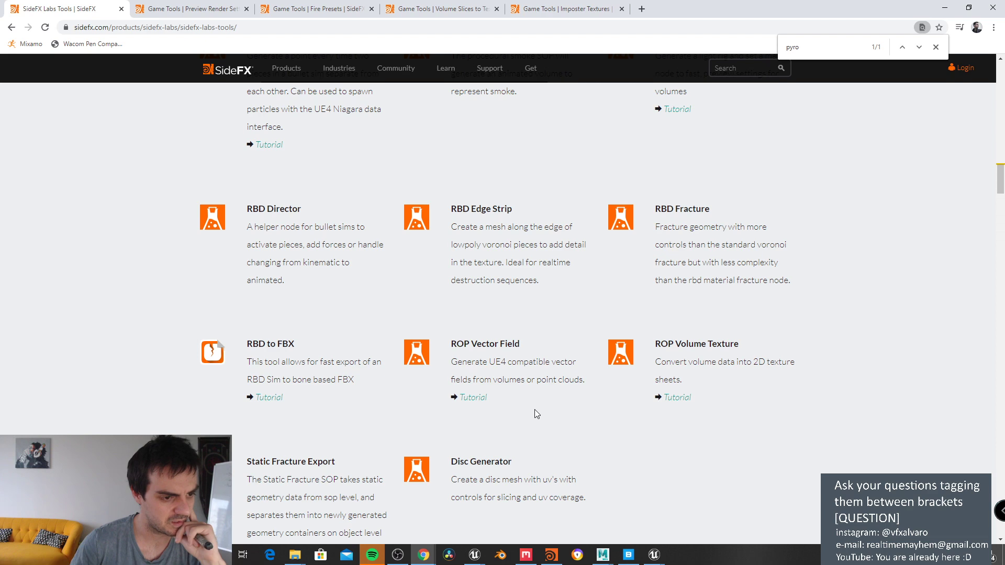
pyautogui.scroll(-2, 536, 409)
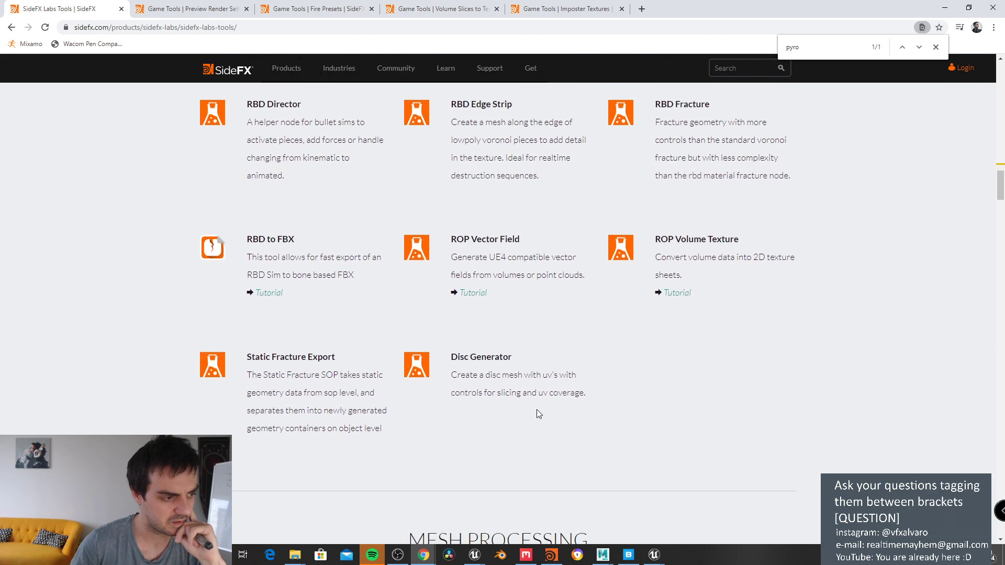
pyautogui.scroll(3, 536, 409)
pyautogui.scroll(2, 519, 378)
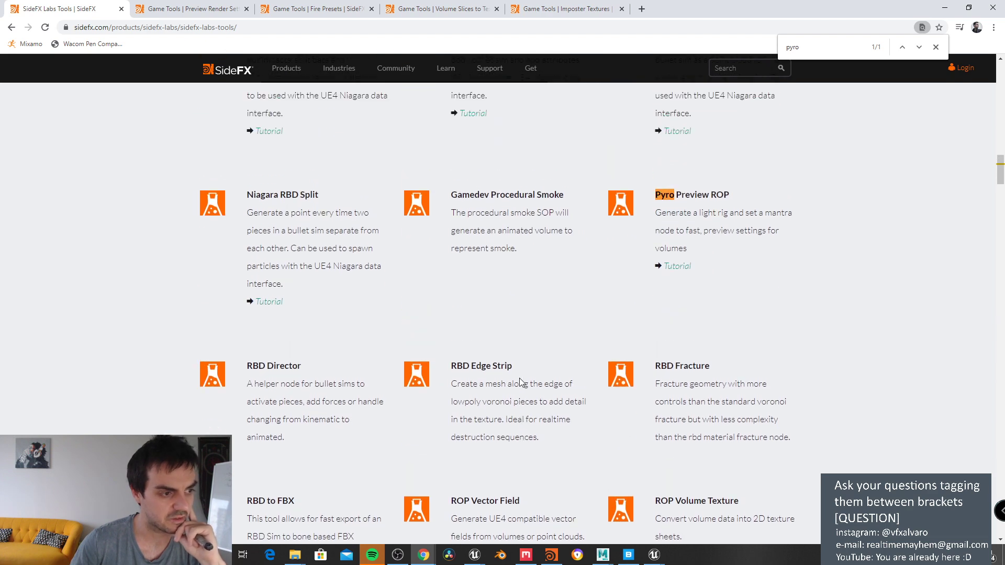
pyautogui.scroll(-10, 523, 379)
pyautogui.scroll(-10, 535, 369)
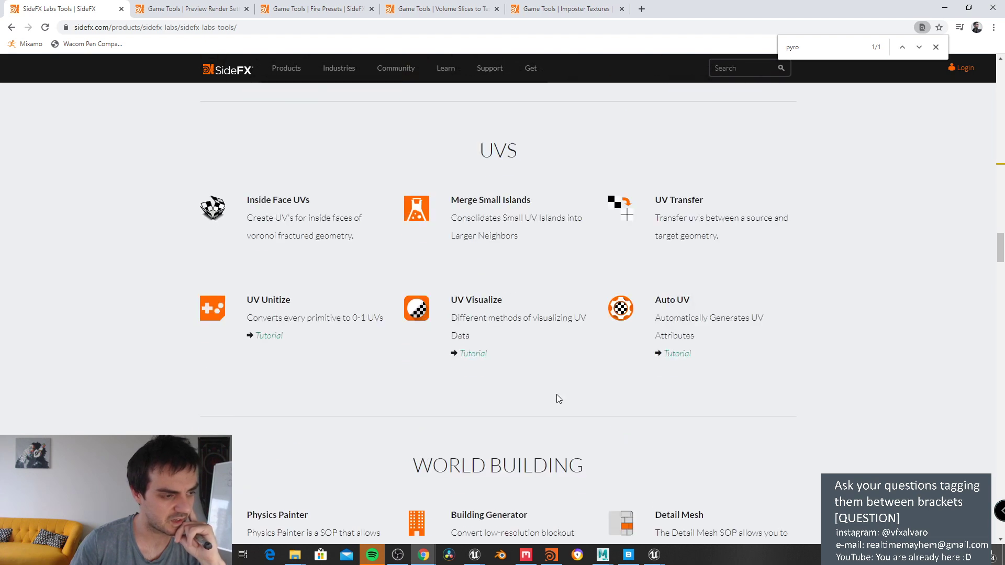
pyautogui.scroll(-12, 558, 396)
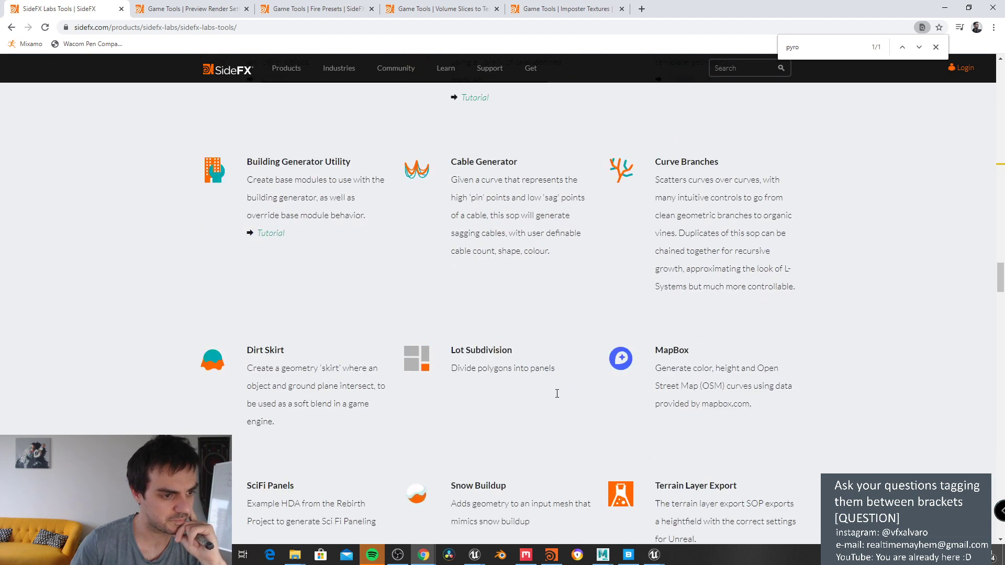
pyautogui.scroll(-8, 557, 393)
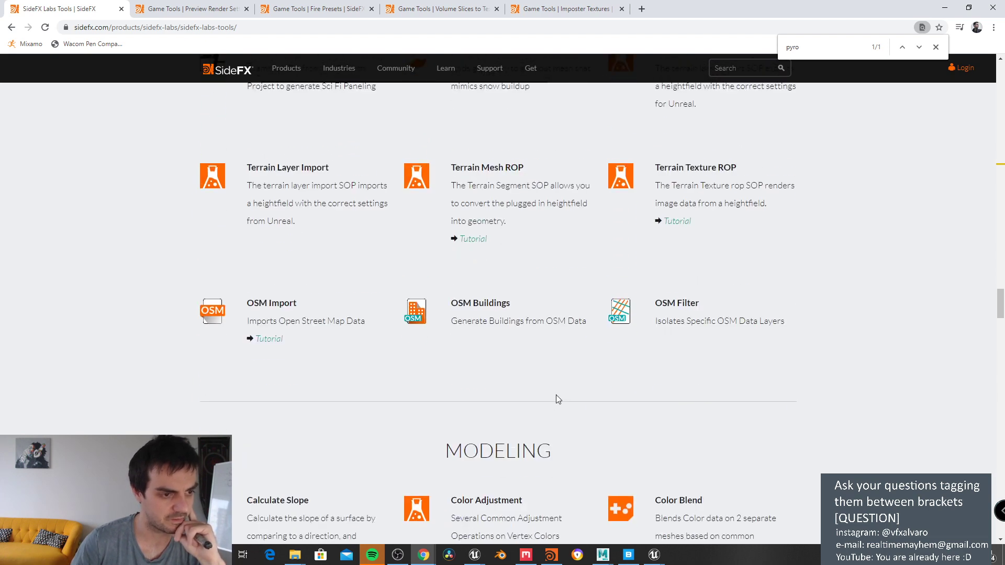
pyautogui.scroll(-15, 555, 397)
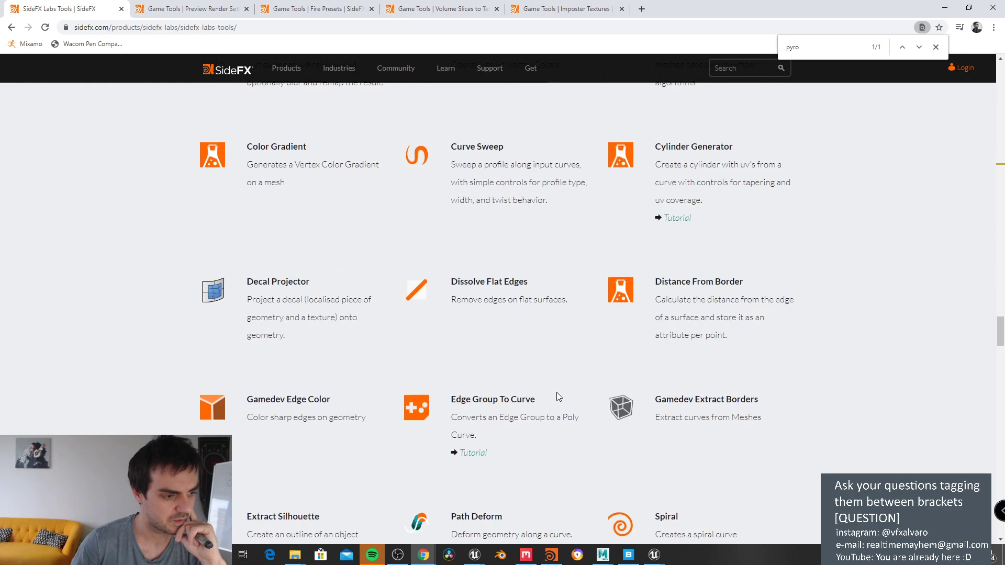
pyautogui.scroll(-7, 557, 394)
pyautogui.scroll(5, 557, 394)
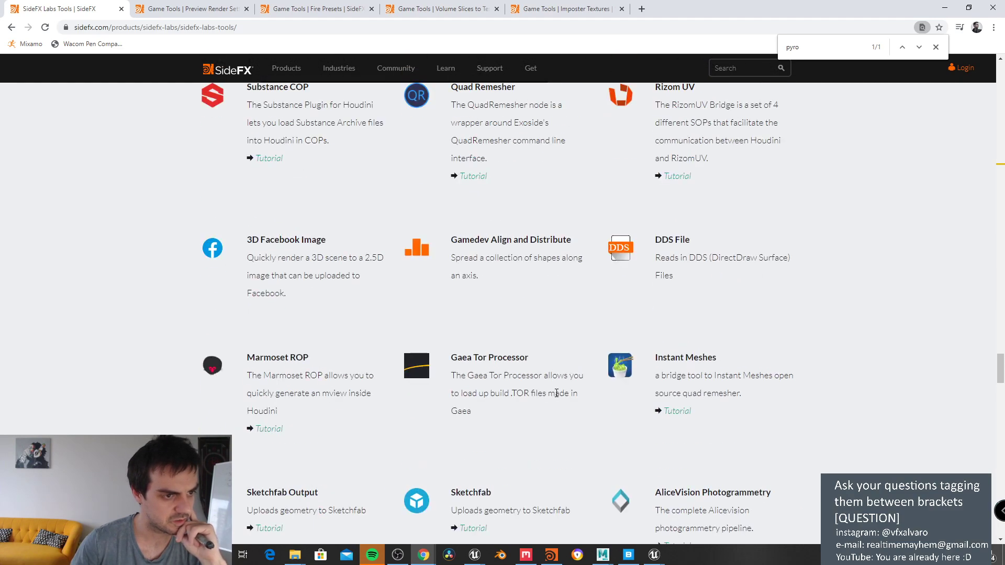
pyautogui.scroll(-6, 558, 397)
pyautogui.scroll(-8, 557, 399)
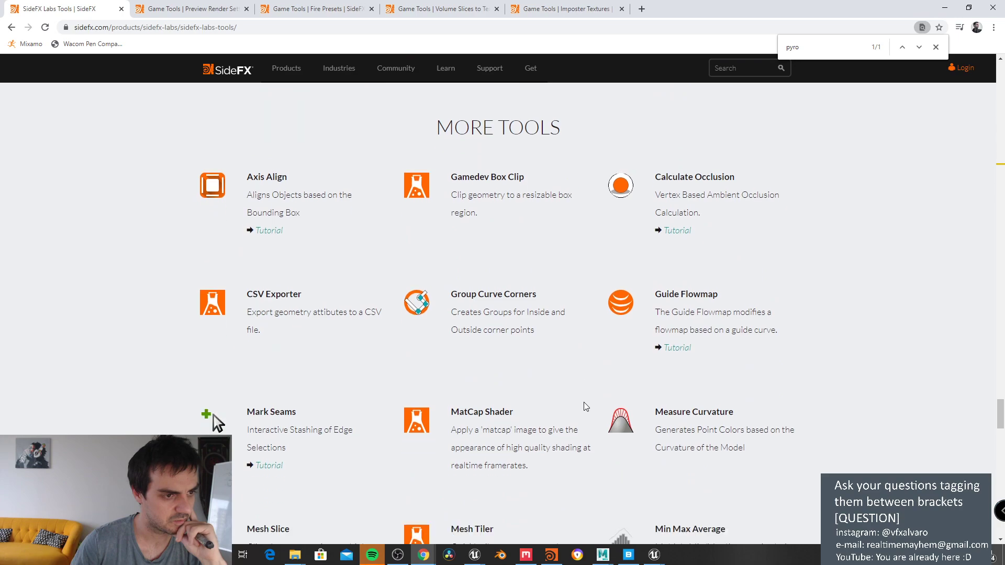
pyautogui.scroll(-12, 651, 407)
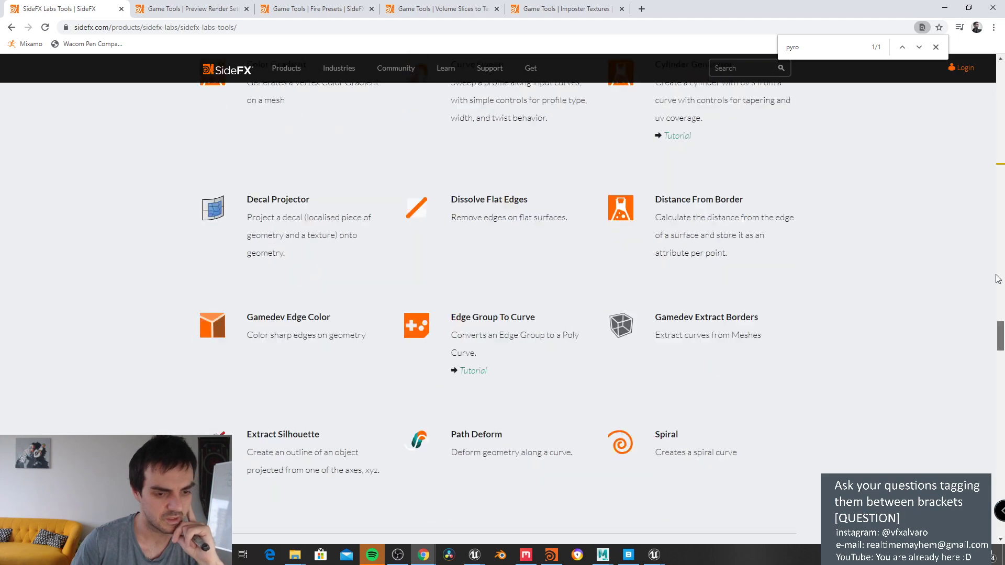
# Step: Jump back to the top and scroll down to FX Tools: Volume to Texture, Motion Vectors, Flowmap
pyautogui.press('Home')
pyautogui.scroll(-10, 502, 314)
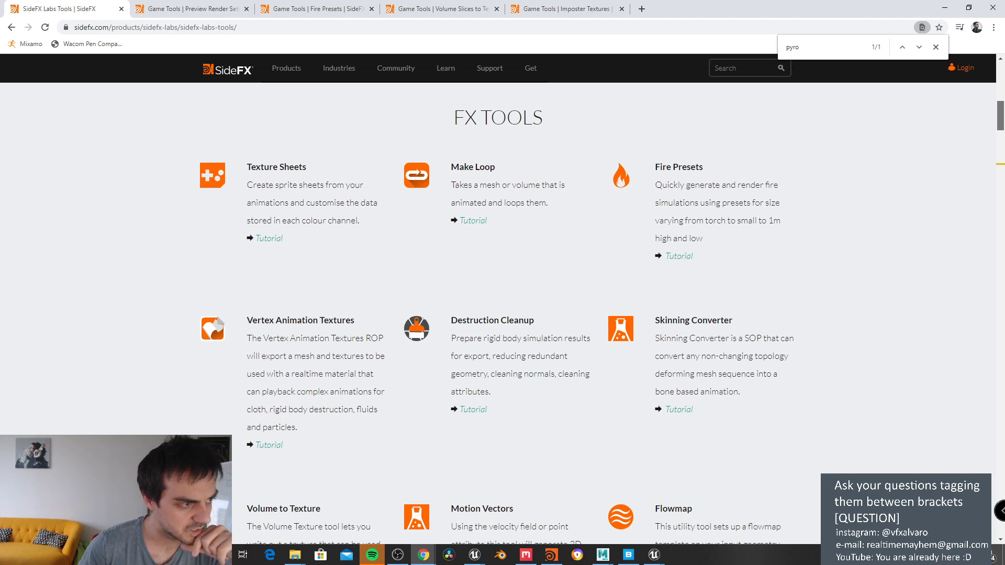
pyautogui.scroll(-1, 502, 314)
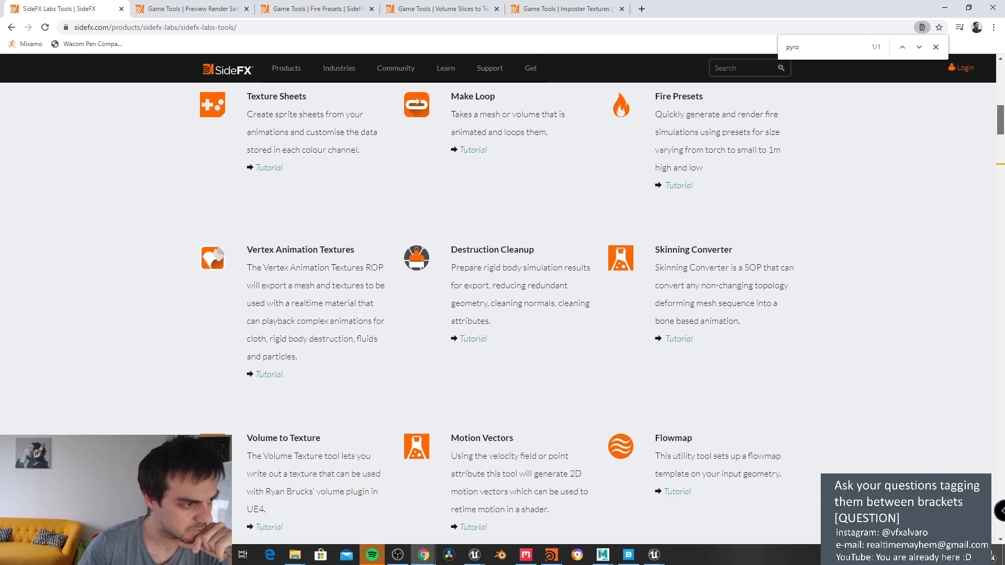
pyautogui.scroll(-1, 503, 314)
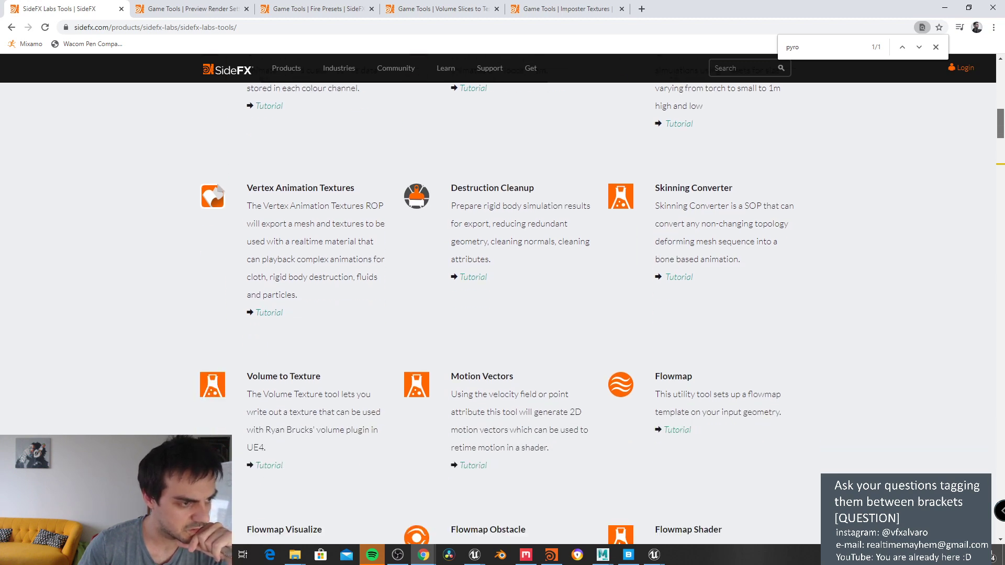
pyautogui.scroll(-1, 497, 314)
pyautogui.scroll(-1, 497, 314)
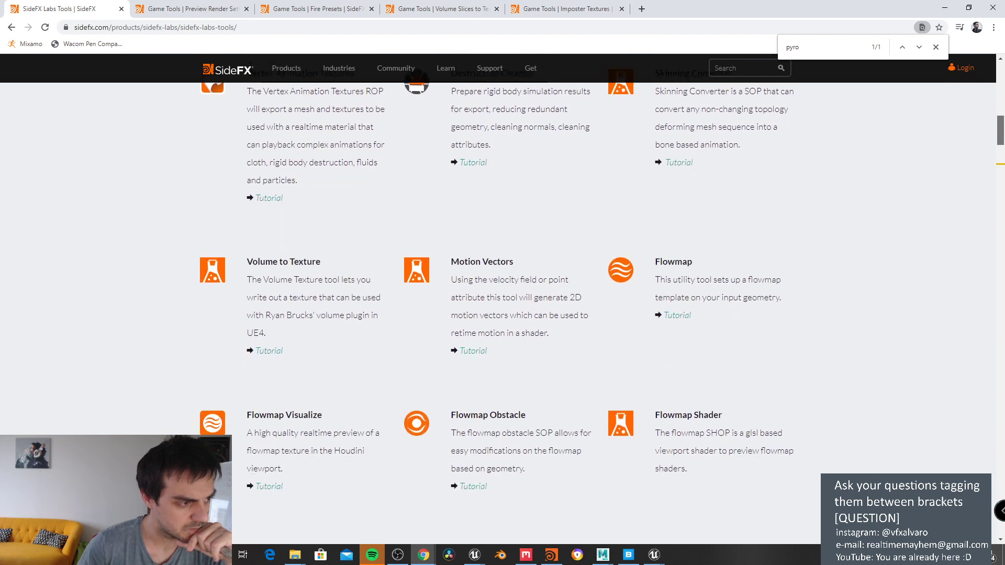
pyautogui.scroll(-1, 497, 314)
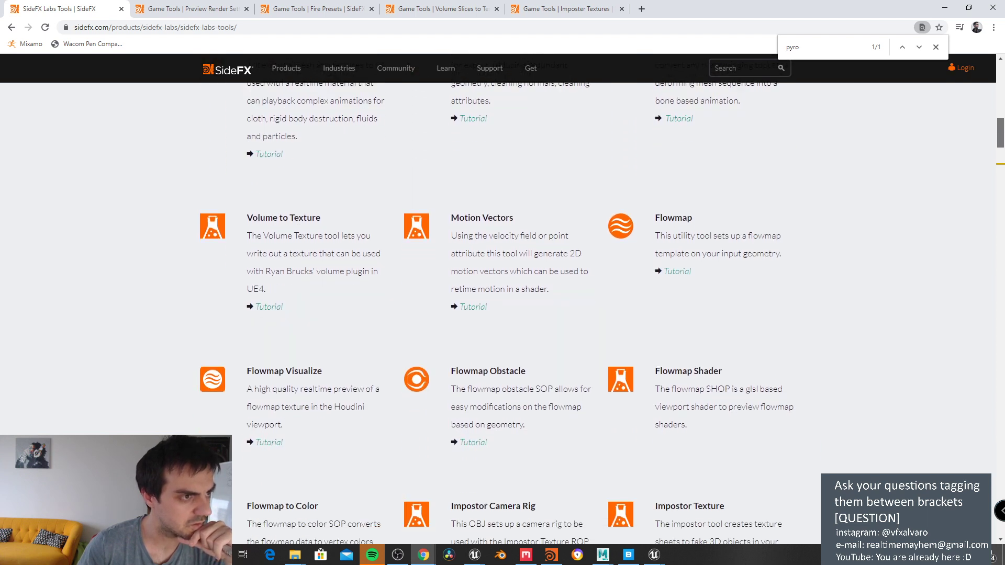
pyautogui.click(267, 309)
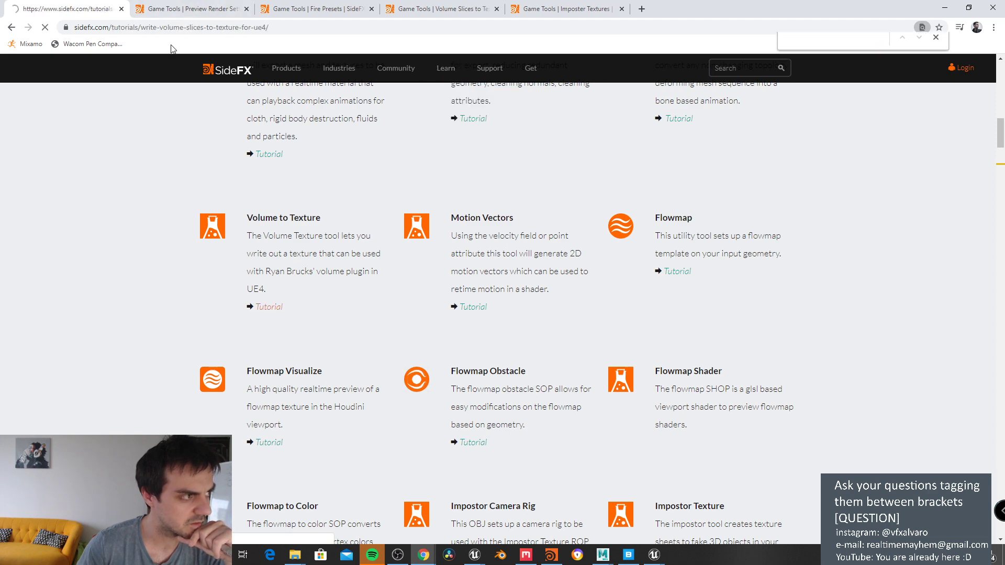
pyautogui.scroll(-3, 287, 220)
pyautogui.scroll(2, 287, 221)
pyautogui.hotkey('alt', 'Left')
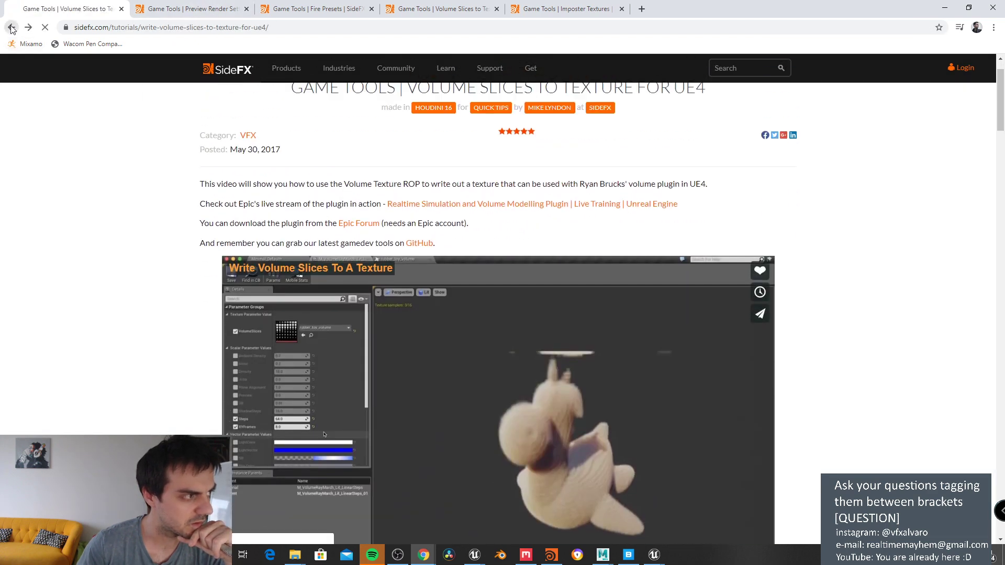
pyautogui.scroll(-2, 366, 291)
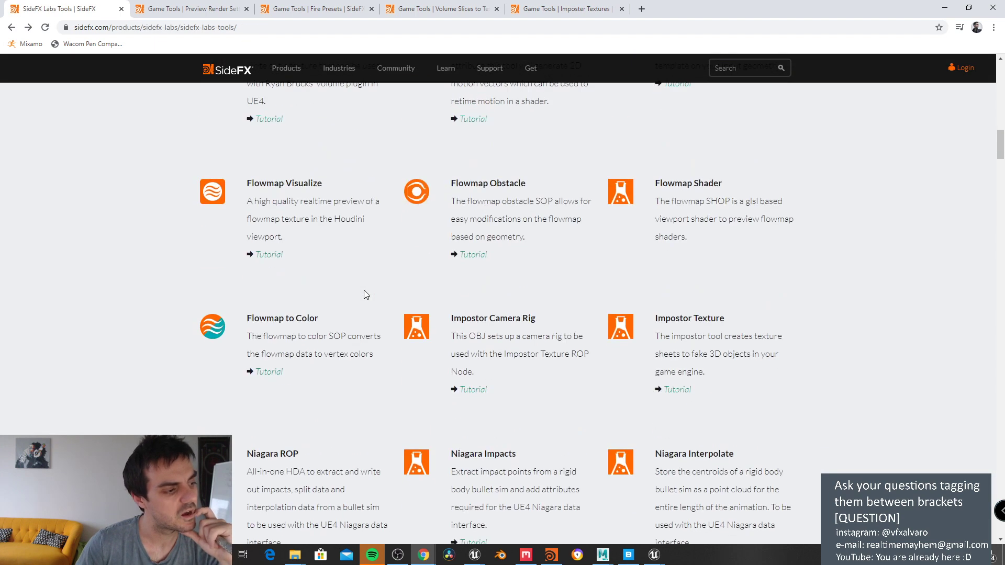
pyautogui.click(274, 374)
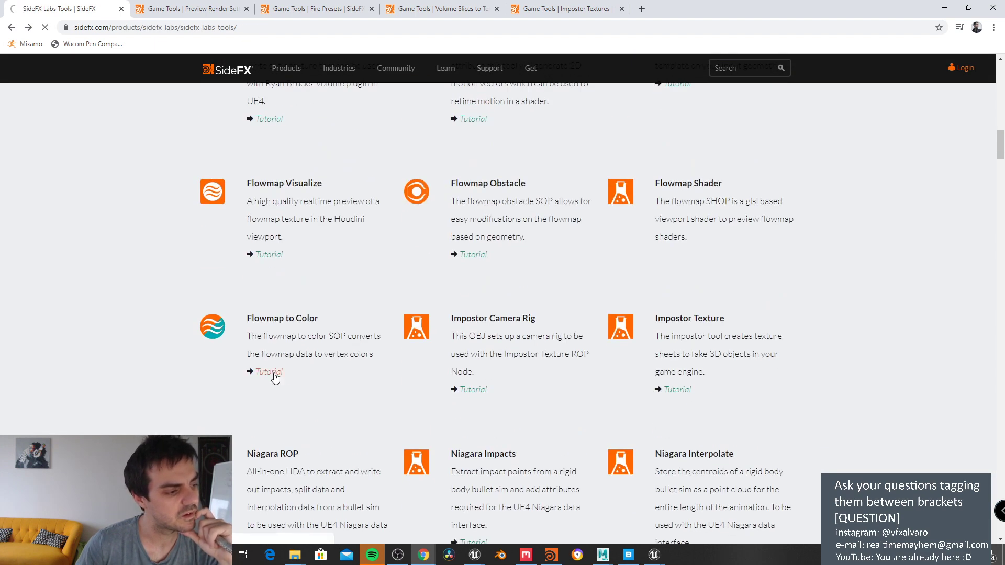
pyautogui.scroll(-2, 279, 367)
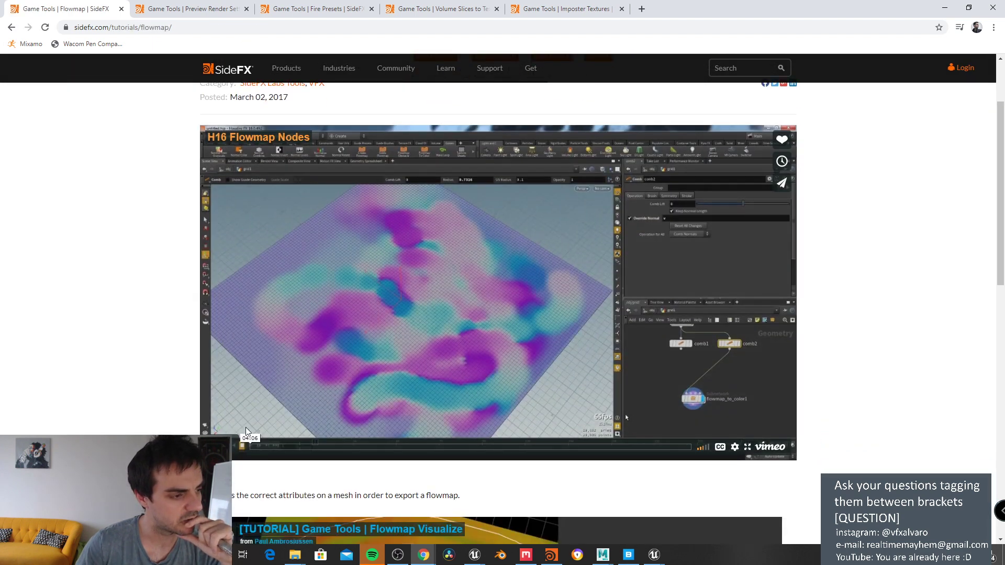
pyautogui.click(242, 446)
pyautogui.click(330, 448)
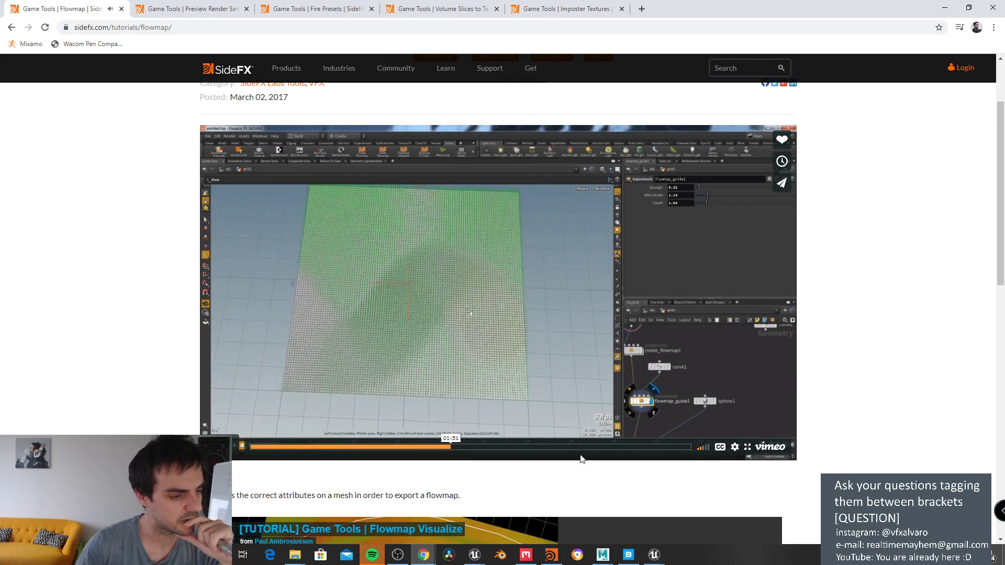
pyautogui.click(574, 448)
pyautogui.click(627, 447)
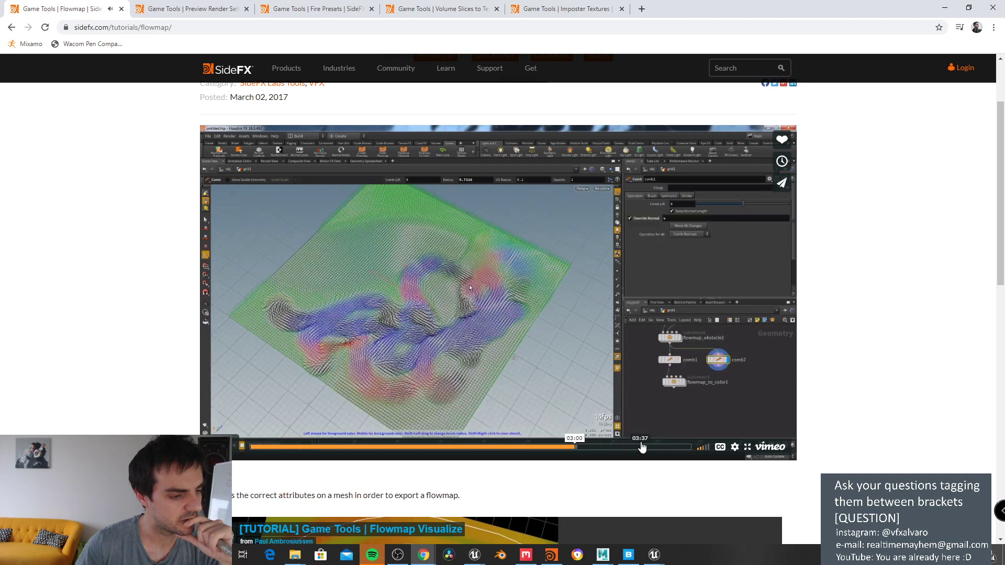
pyautogui.click(633, 448)
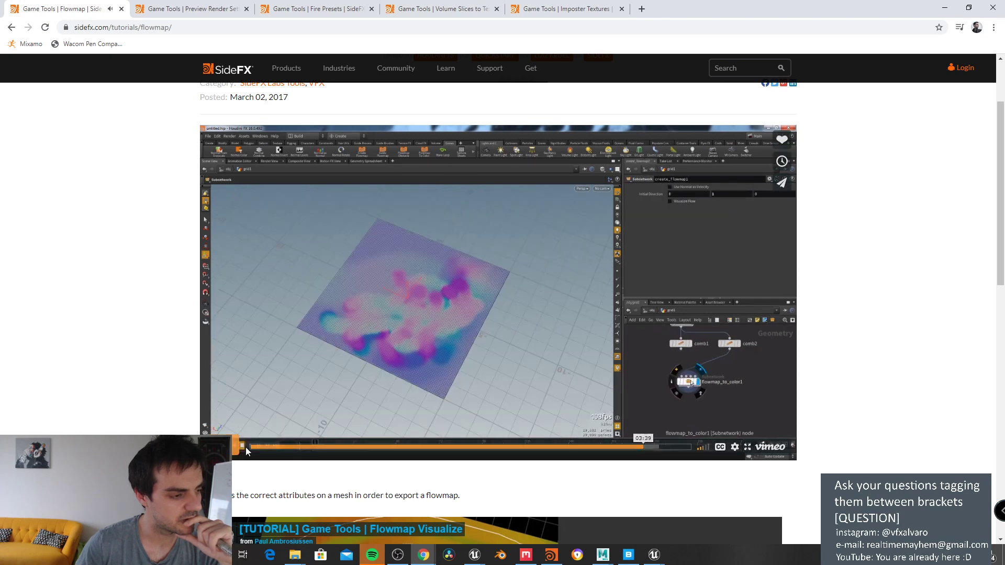
pyautogui.click(12, 27)
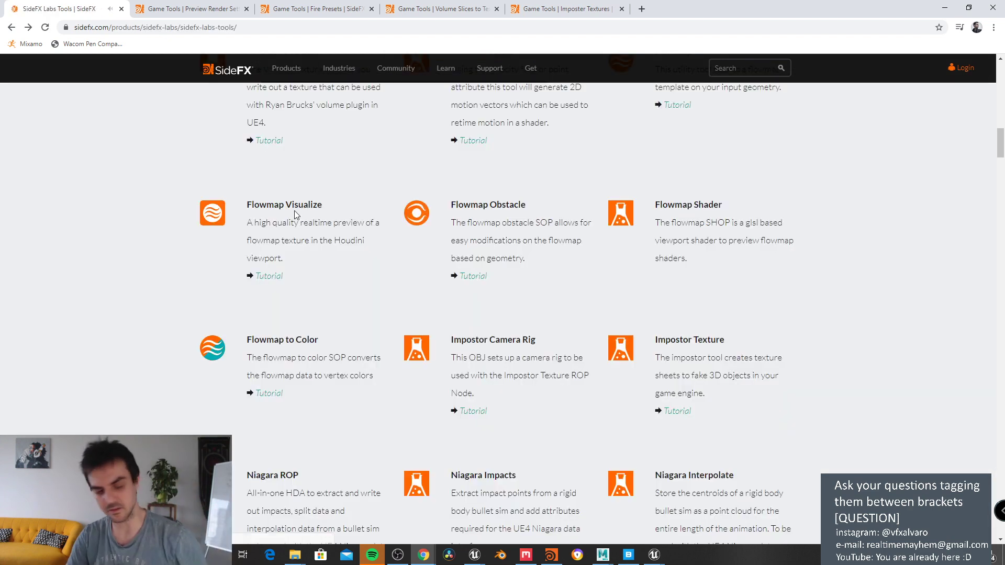
# Step: Scroll the Labs Tools list, then find 'vertex' on the page, landing on Vertex Animation Textures
pyautogui.scroll(-6, 381, 253)
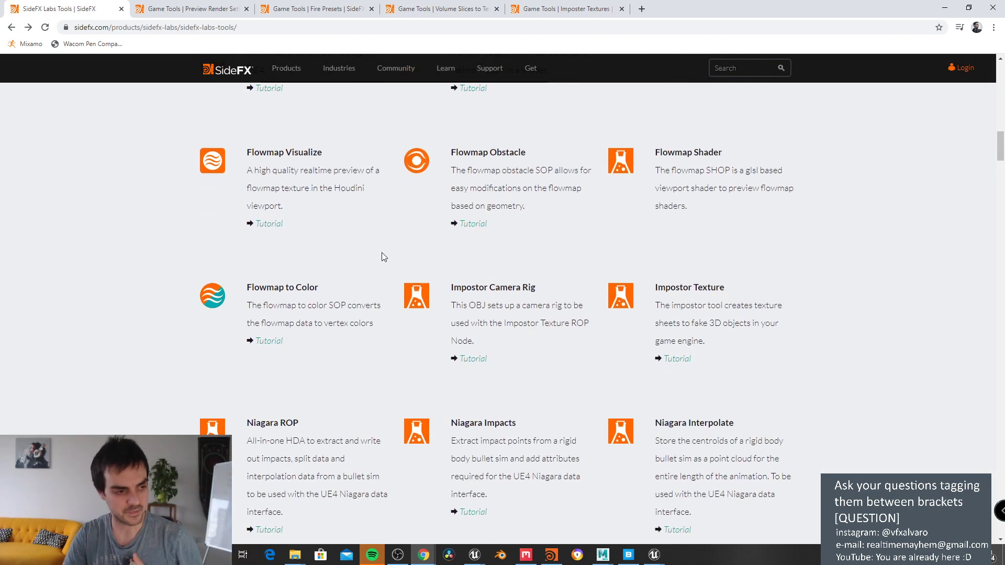
pyautogui.scroll(-3, 381, 256)
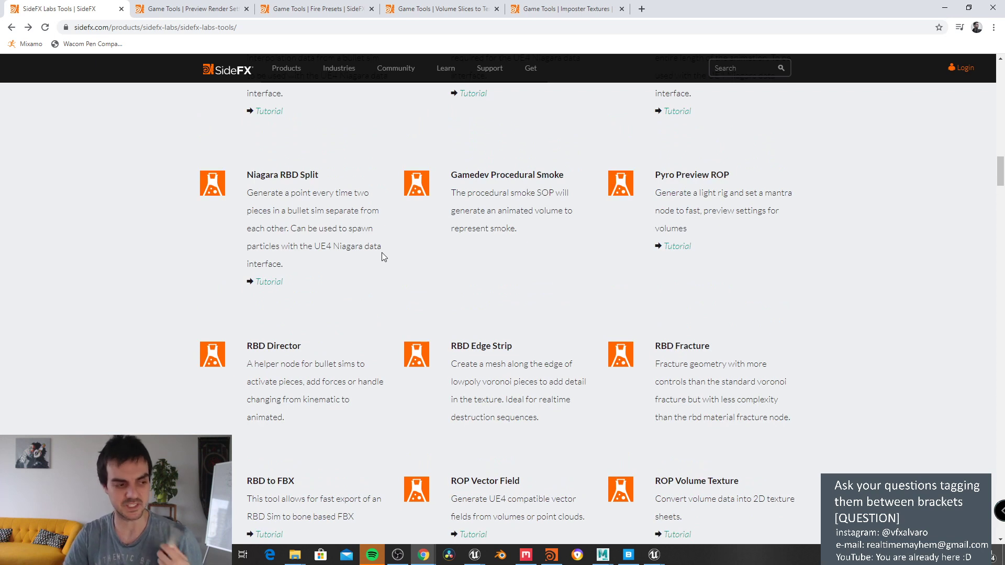
pyautogui.scroll(-2, 382, 252)
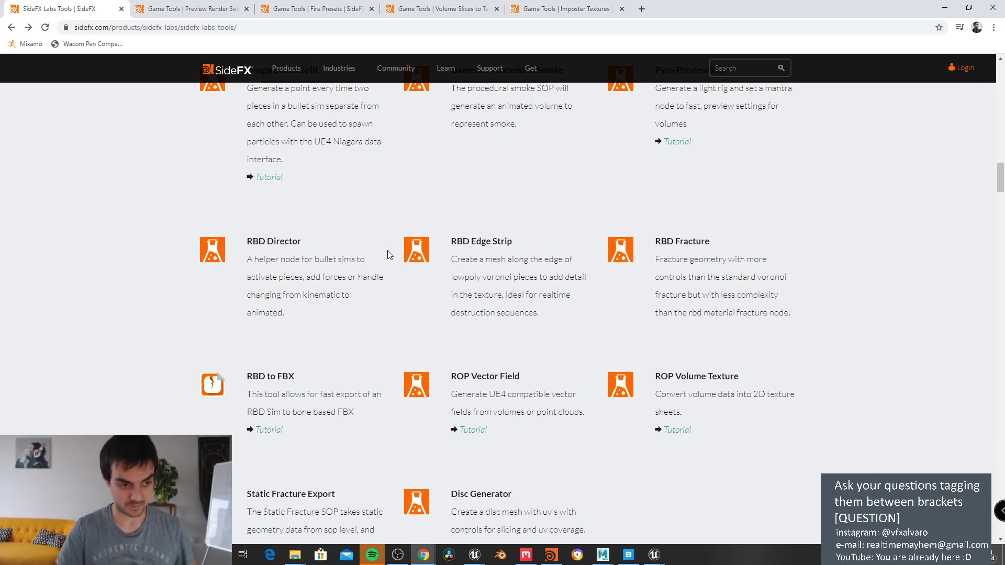
pyautogui.scroll(-3, 387, 250)
pyautogui.scroll(3, 464, 293)
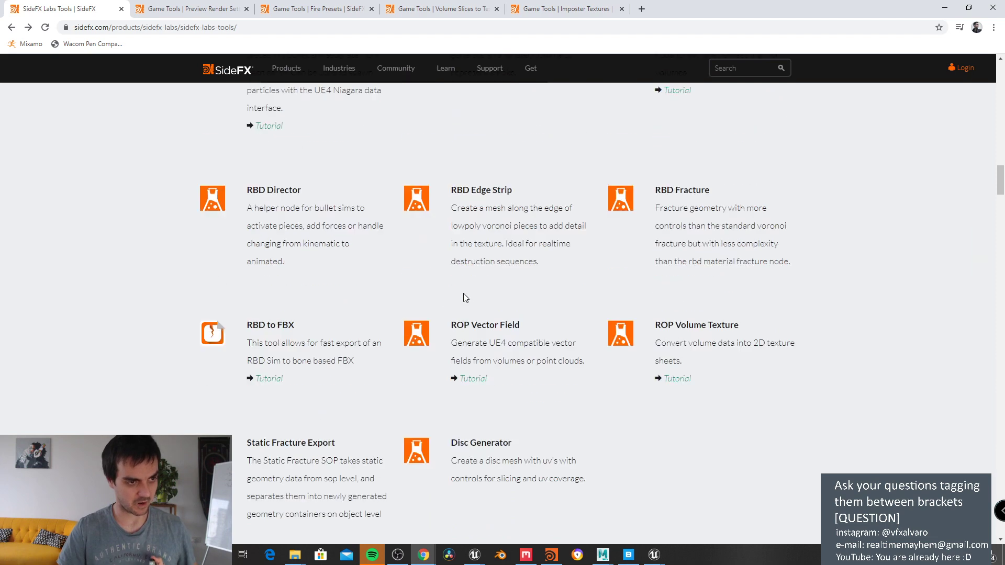
pyautogui.scroll(2, 454, 342)
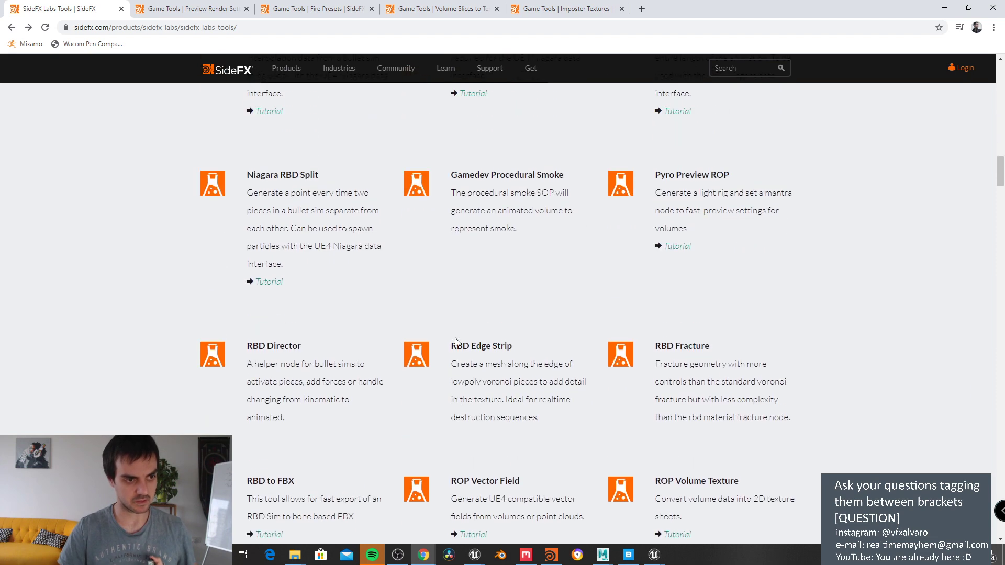
pyautogui.scroll(4, 672, 263)
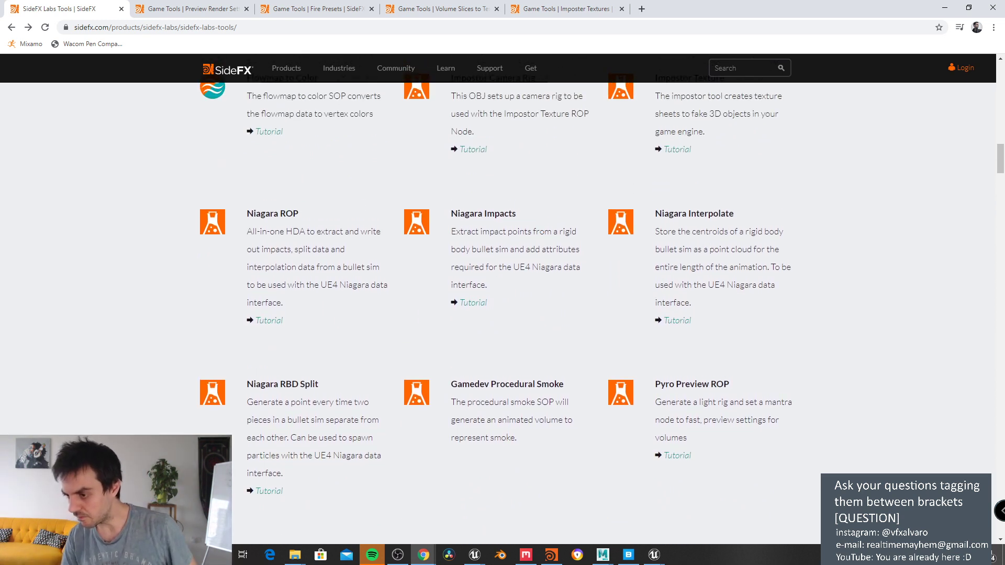
pyautogui.scroll(3, 815, 296)
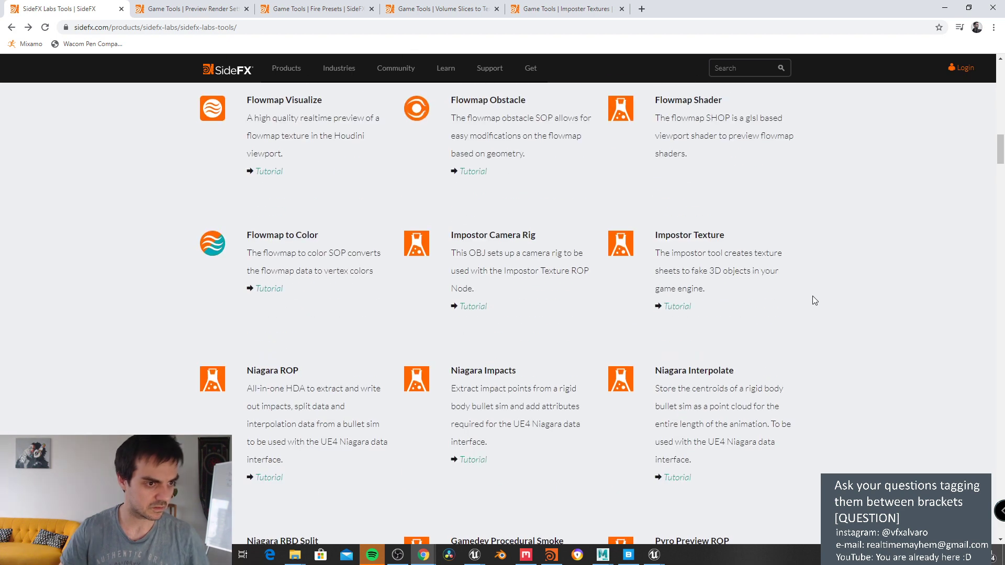
pyautogui.hotkey('ctrl', 'f')
pyautogui.write('vertex')
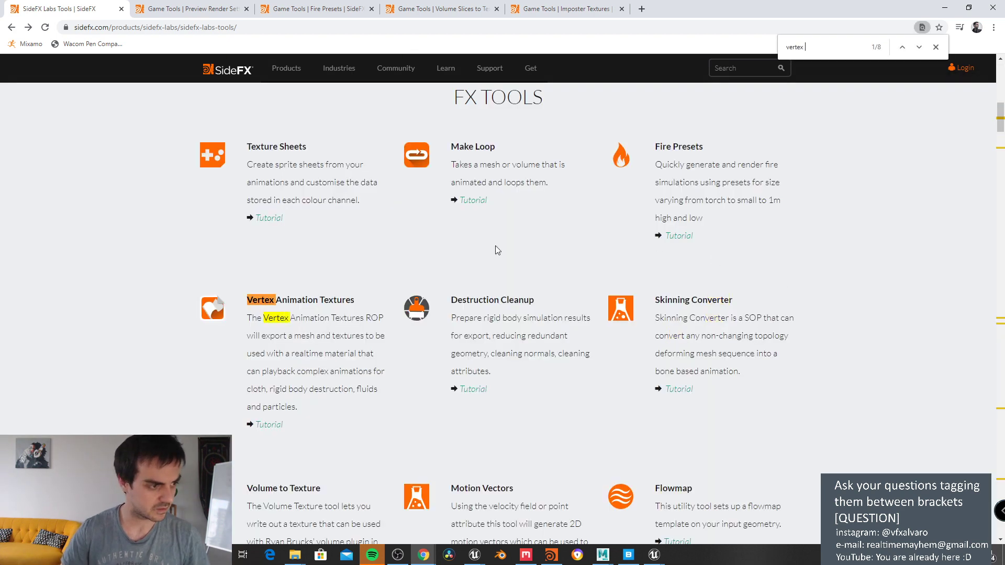
# Step: Open the Vertex Animation Textures tutorial and play its video full screen
pyautogui.click(271, 427)
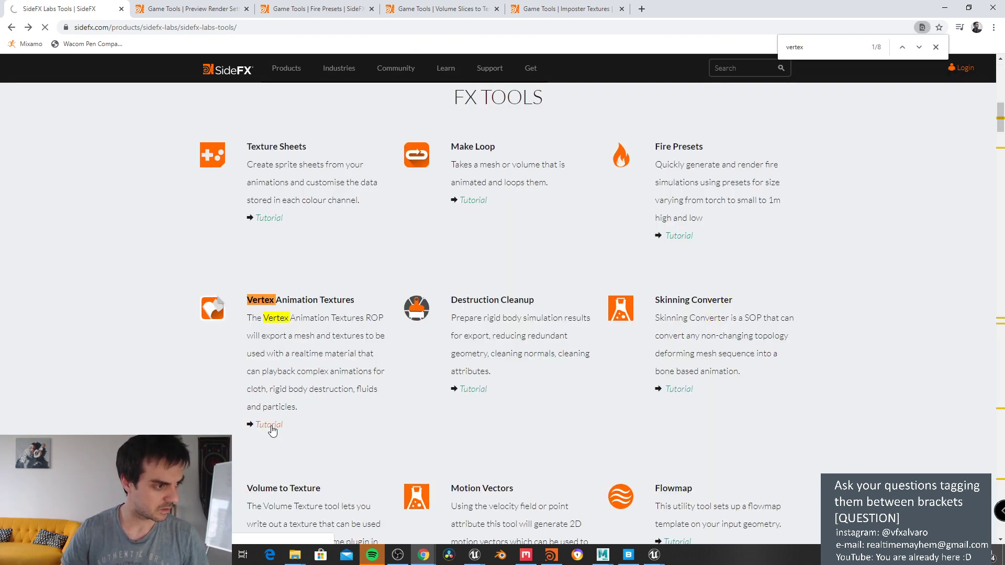
pyautogui.scroll(-3, 273, 426)
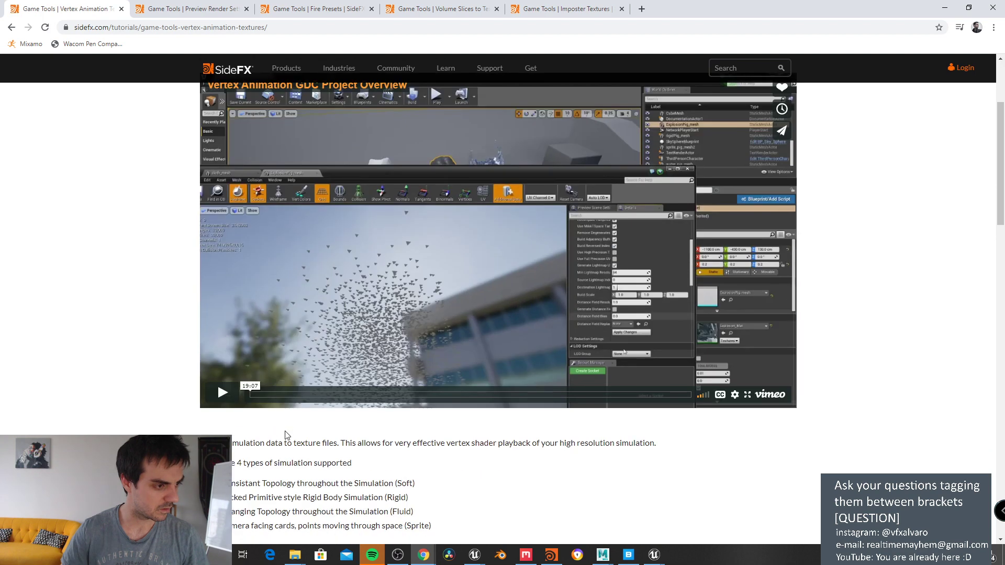
pyautogui.click(222, 393)
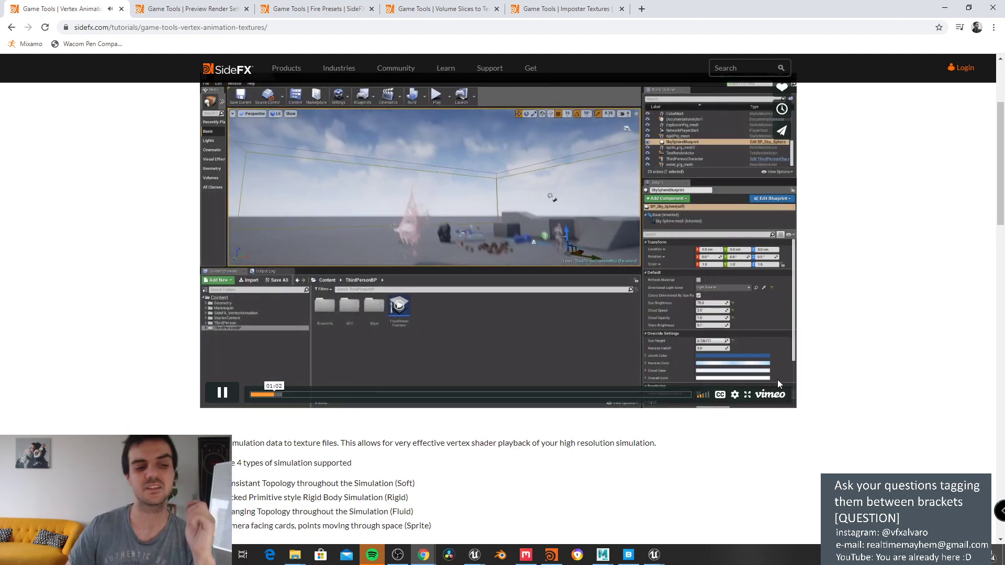
pyautogui.click(747, 394)
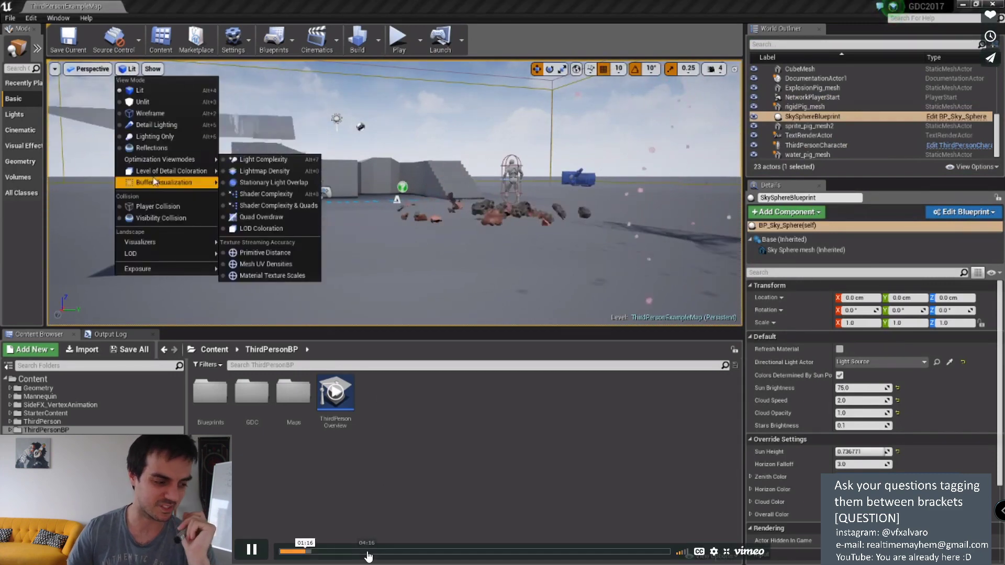
# Step: Skim the video through its Houdini and Unreal sections, exit full screen, and go back to Labs Tools
pyautogui.click(367, 552)
pyautogui.click(406, 552)
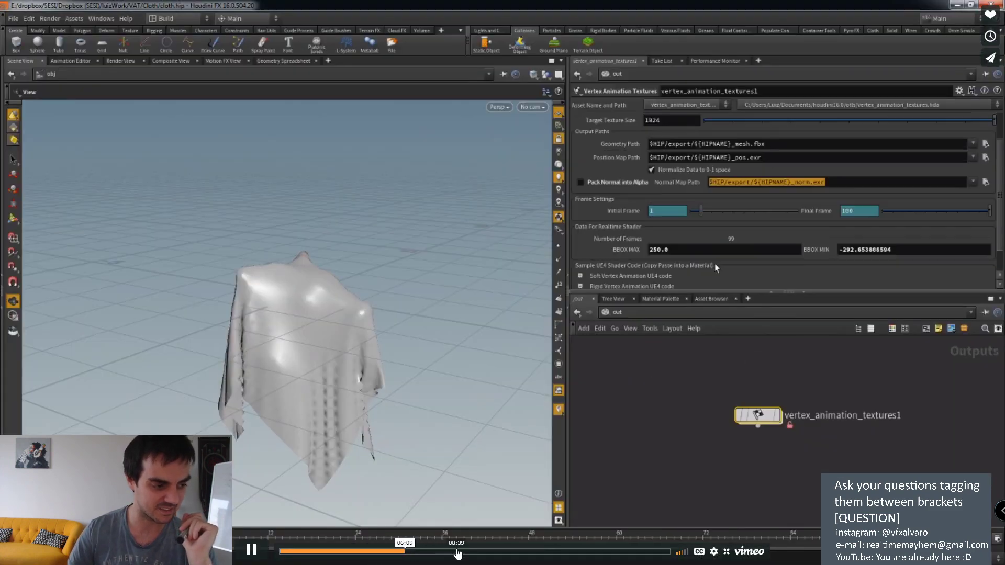
pyautogui.click(525, 551)
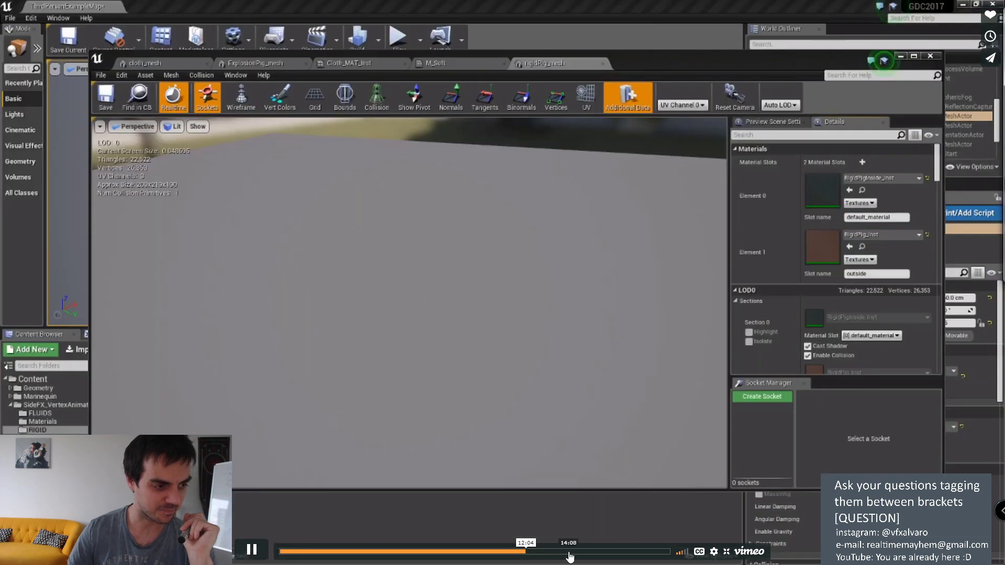
pyautogui.click(570, 551)
pyautogui.click(599, 551)
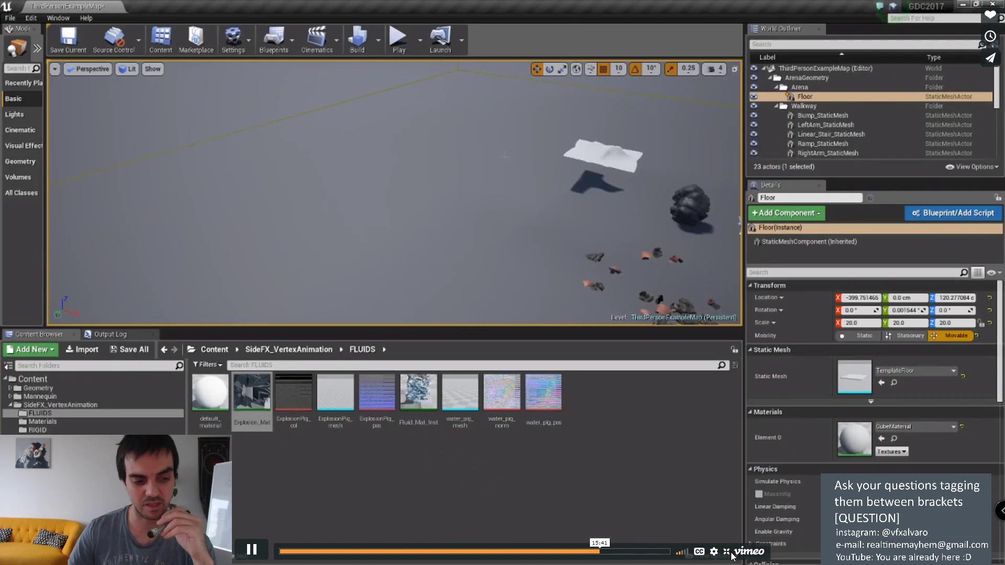
pyautogui.click(727, 551)
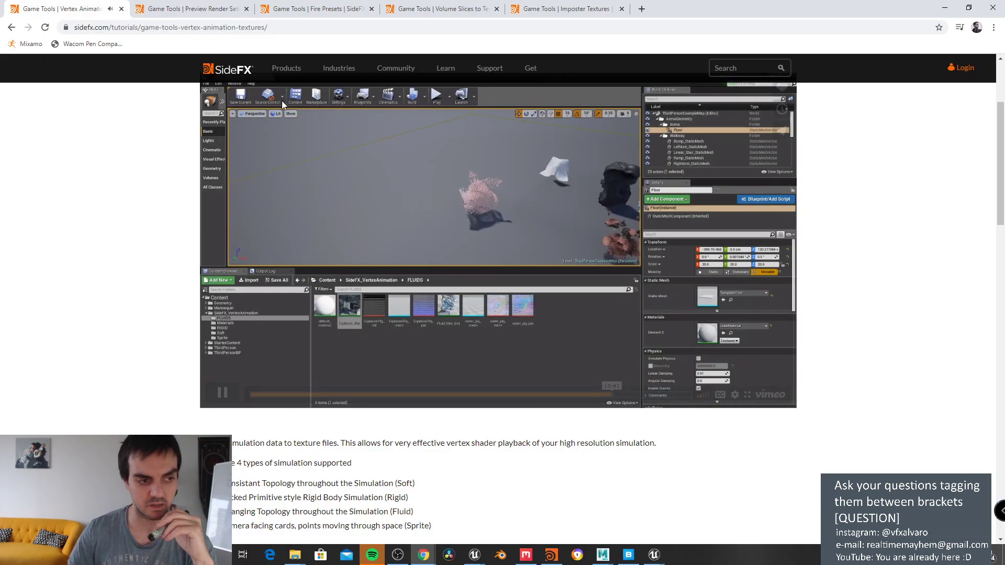
pyautogui.click(11, 27)
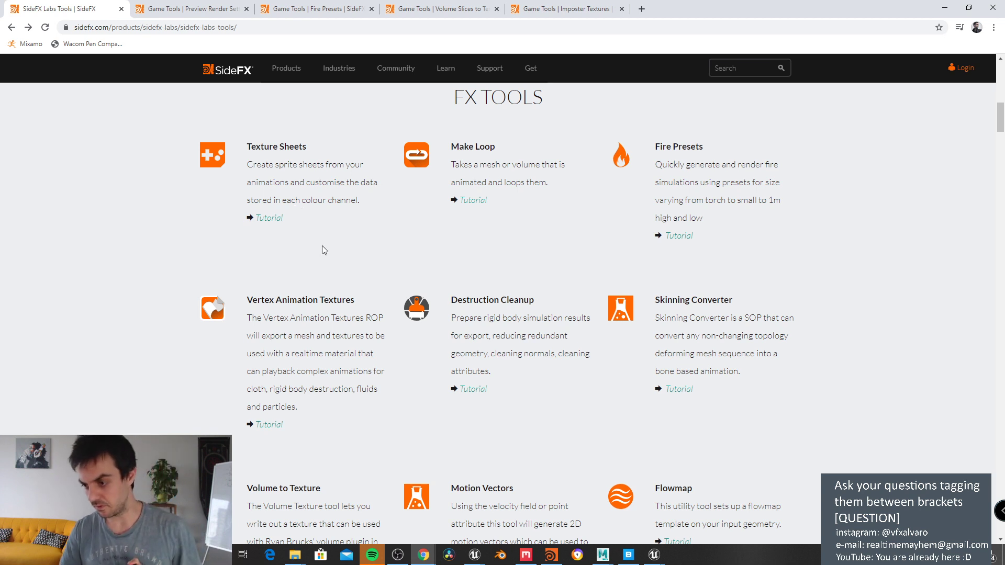
pyautogui.scroll(-1, 322, 246)
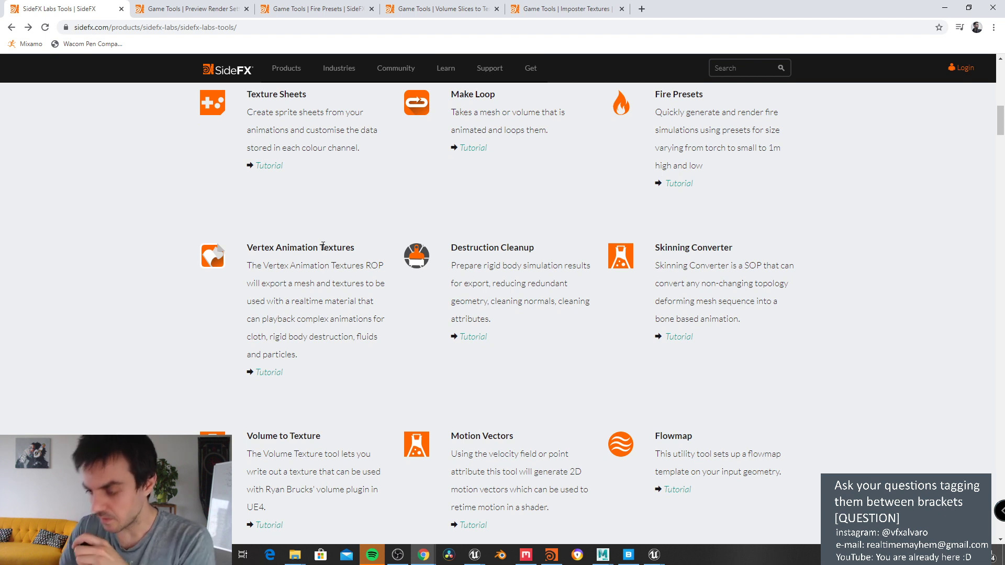
pyautogui.scroll(-2, 322, 248)
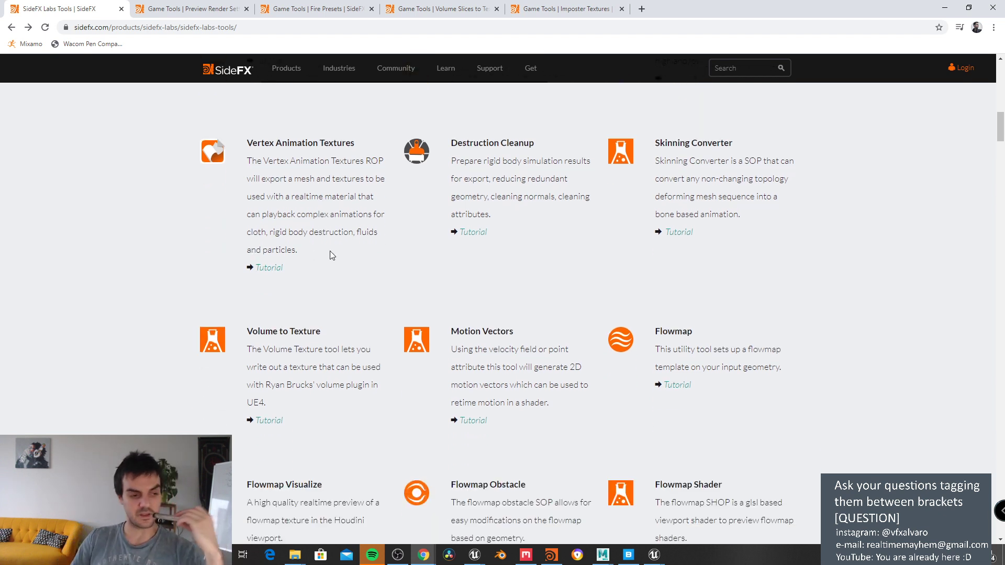
pyautogui.scroll(-1, 331, 250)
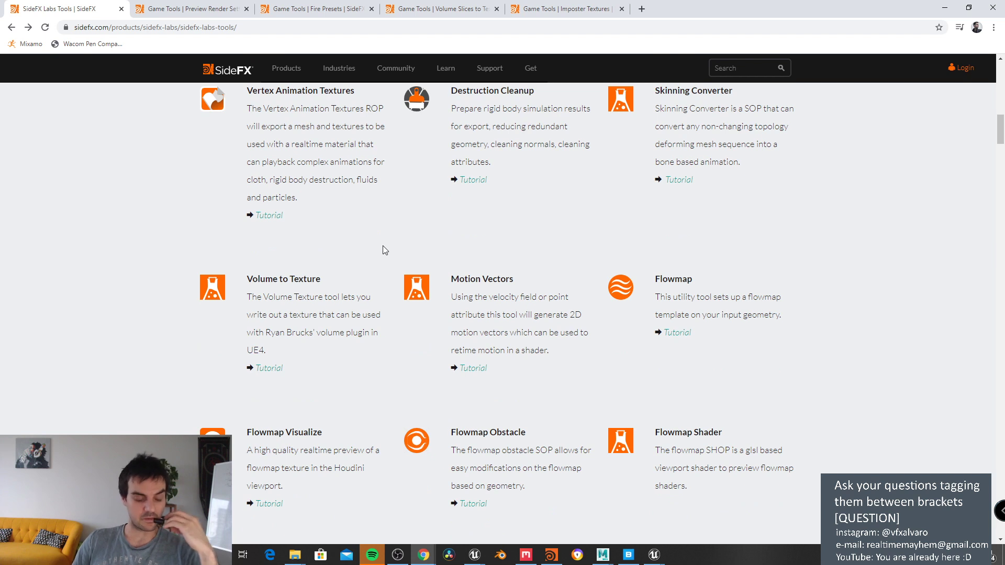
pyautogui.scroll(-4, 386, 247)
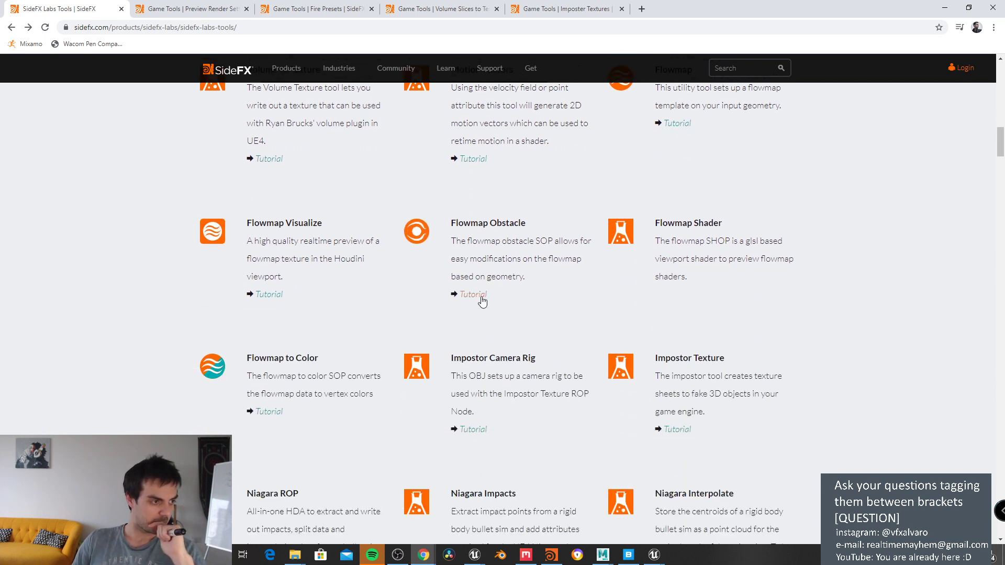
pyautogui.scroll(-1, 481, 301)
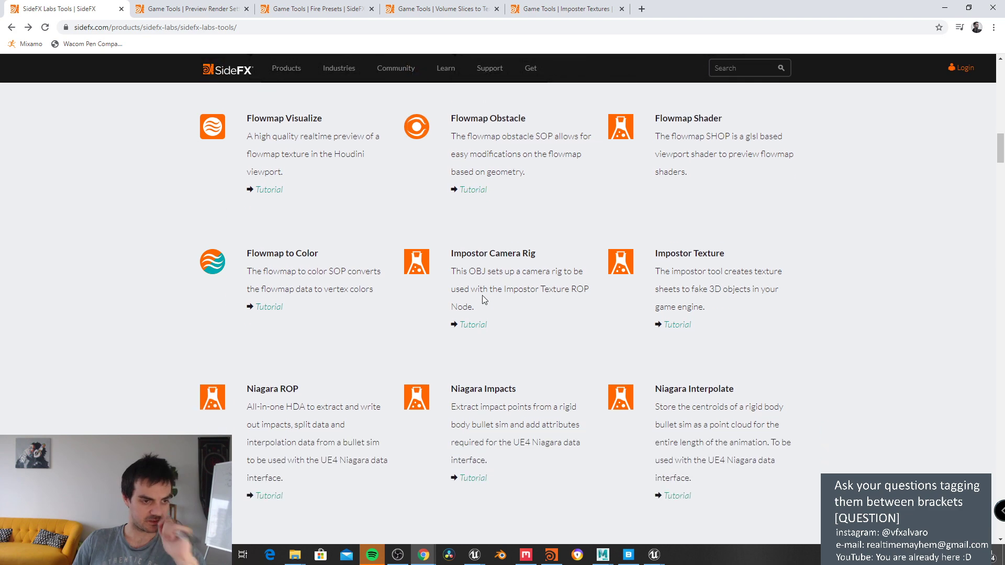
# Step: Step through all 10 'export' matches on the Labs Tools page, then minimize Chrome
pyautogui.hotkey('ctrl', 'f')
pyautogui.write('export')
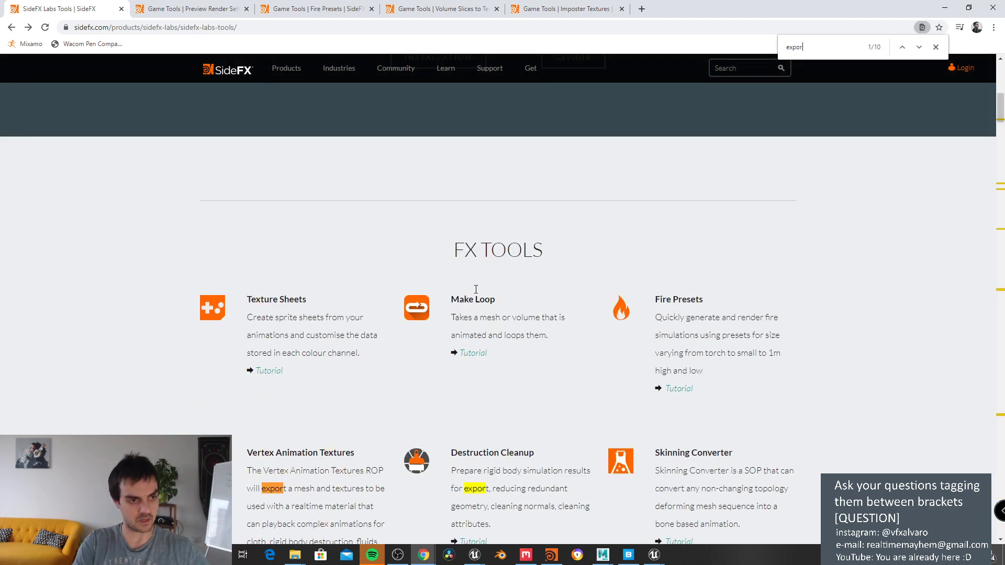
pyautogui.click(919, 47)
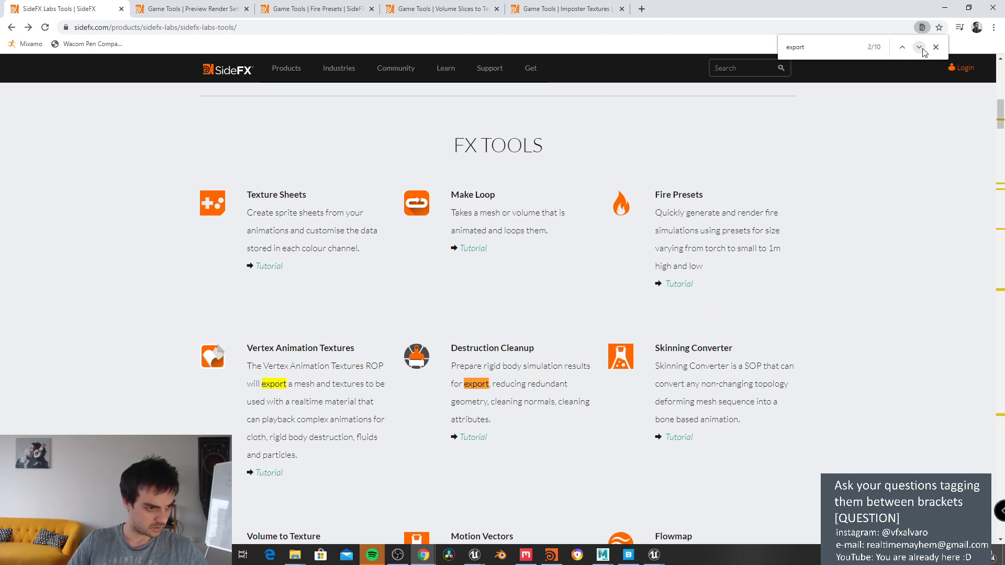
pyautogui.click(919, 48)
pyautogui.click(919, 48)
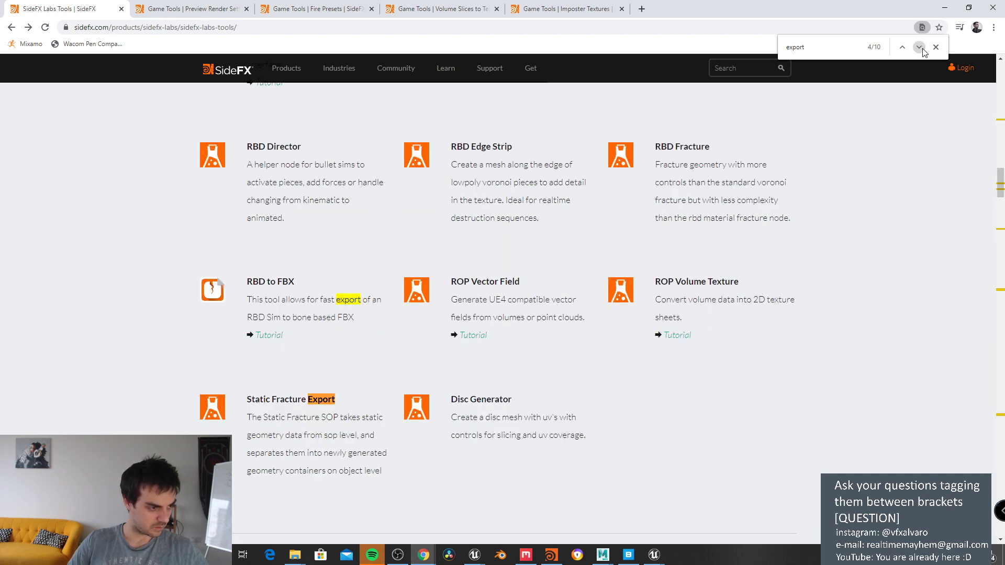
pyautogui.click(920, 47)
pyautogui.click(918, 47)
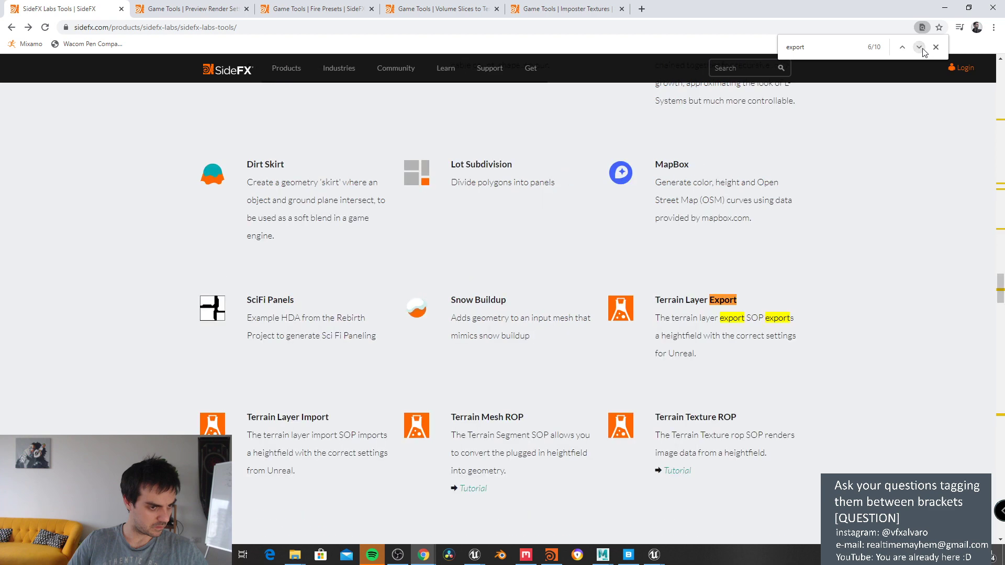
pyautogui.click(919, 47)
pyautogui.click(919, 47)
pyautogui.click(919, 48)
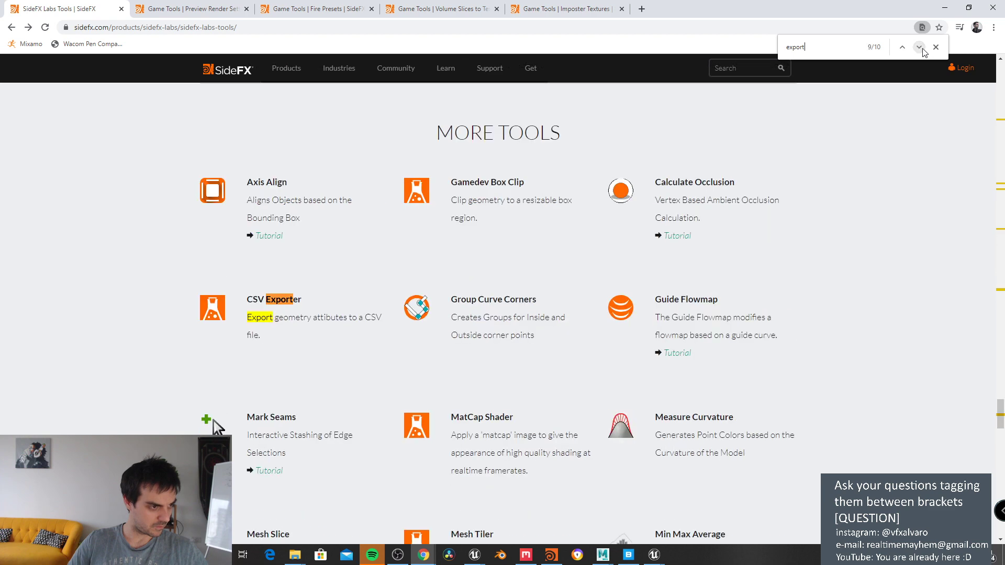
pyautogui.click(922, 49)
pyautogui.click(922, 49)
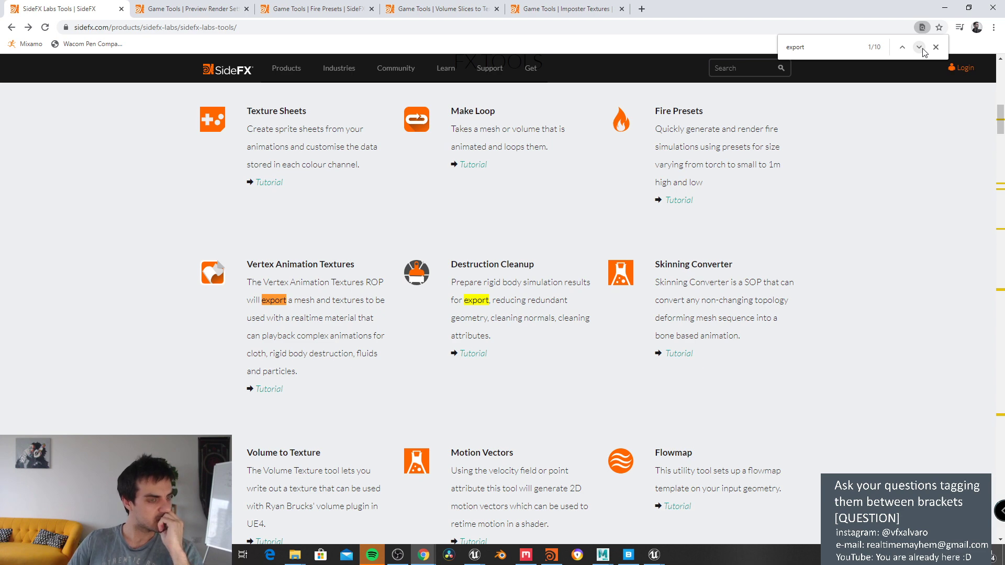
pyautogui.click(945, 8)
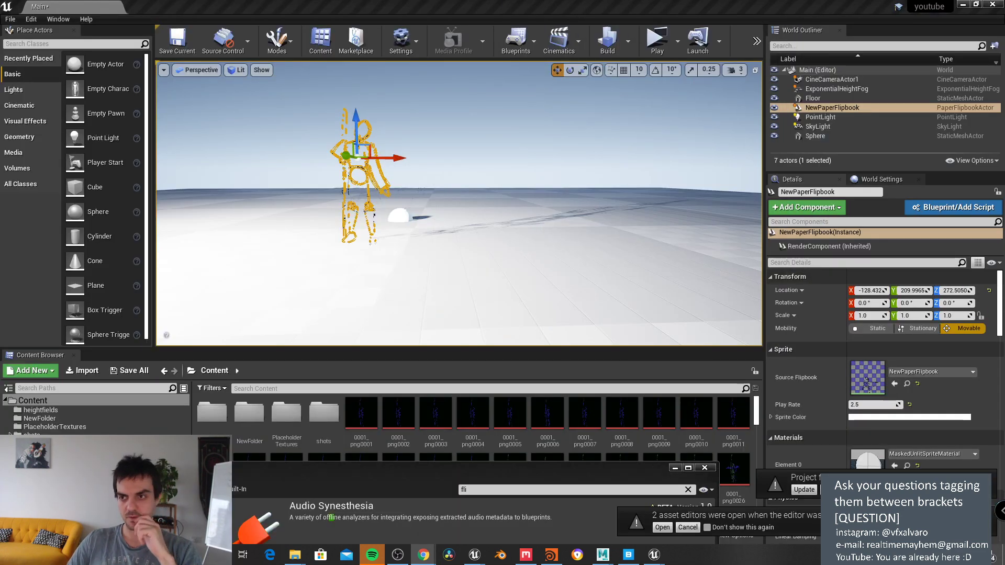
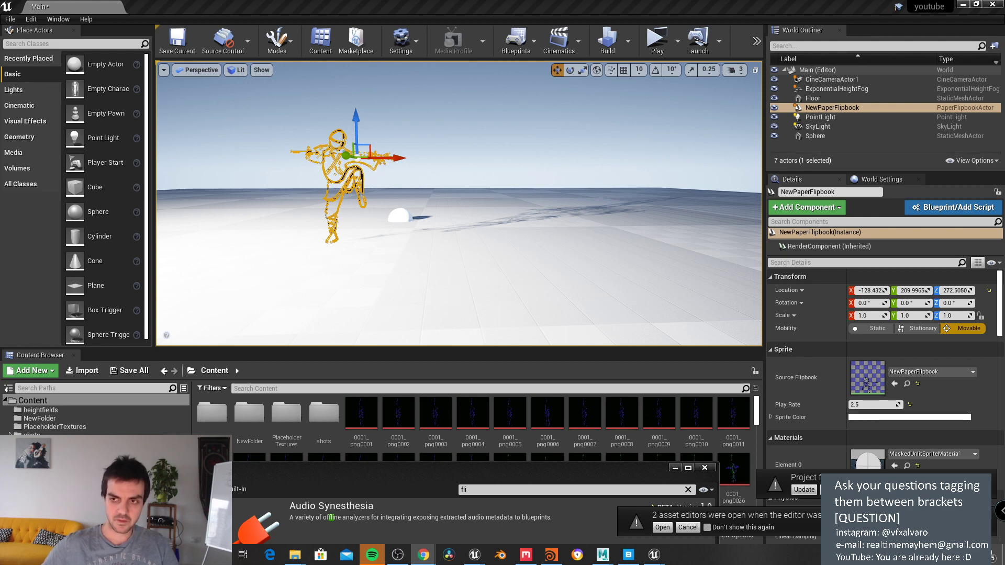
# Step: Switch to Chrome and scroll the Maya Indie page to its 'Who is eligible?' section
pyautogui.hotkey('alt', 'Tab')
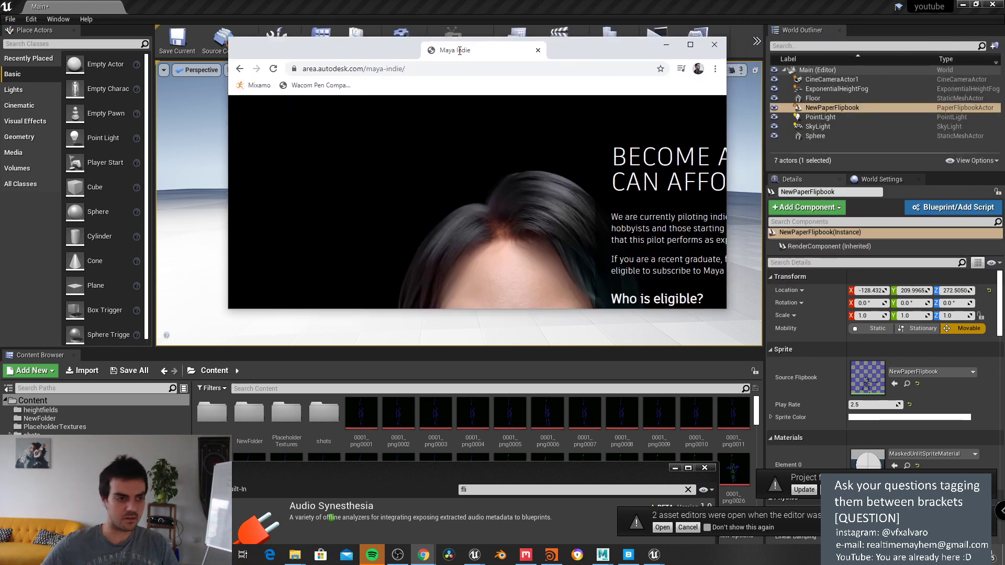
pyautogui.scroll(-2, 630, 164)
pyautogui.scroll(-5, 630, 164)
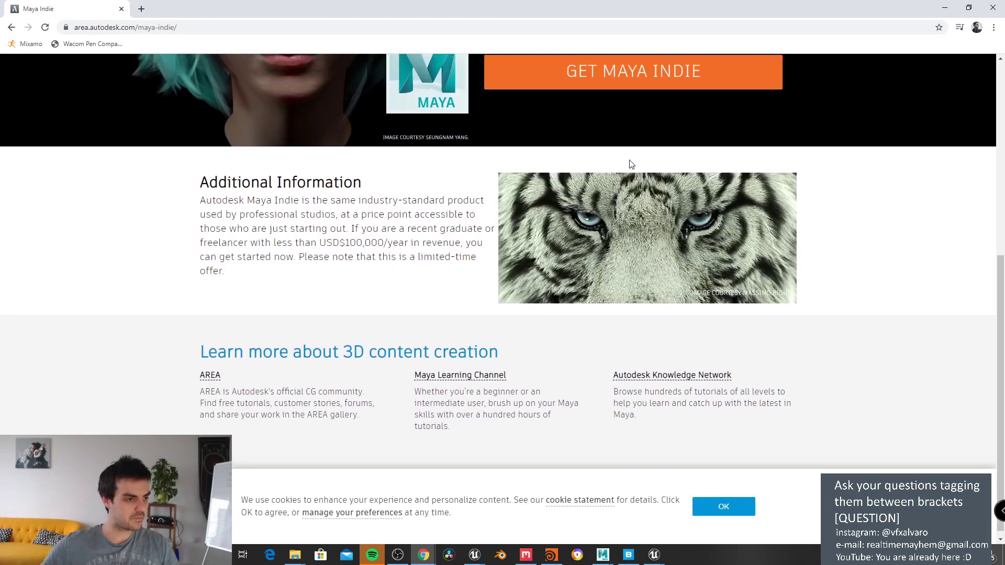
pyautogui.scroll(7, 630, 163)
pyautogui.scroll(-3, 623, 183)
pyautogui.scroll(1, 613, 204)
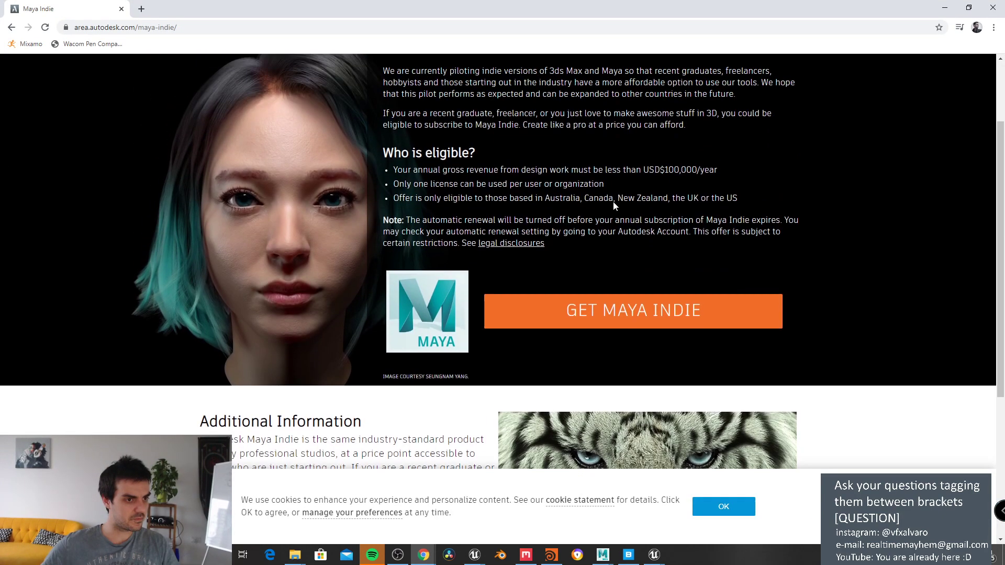
# Step: Highlight the USD$100,000/year revenue limit, then clear the highlight and re-check the terms
pyautogui.moveTo(665, 169); pyautogui.dragTo(699, 171)
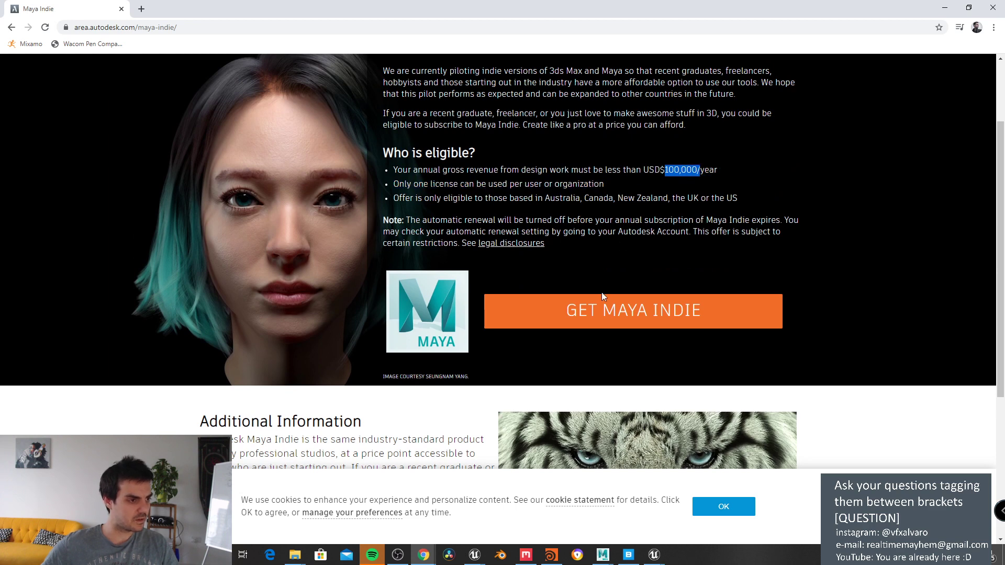
pyautogui.click(557, 244)
pyautogui.scroll(2, 558, 243)
pyautogui.scroll(-3, 648, 203)
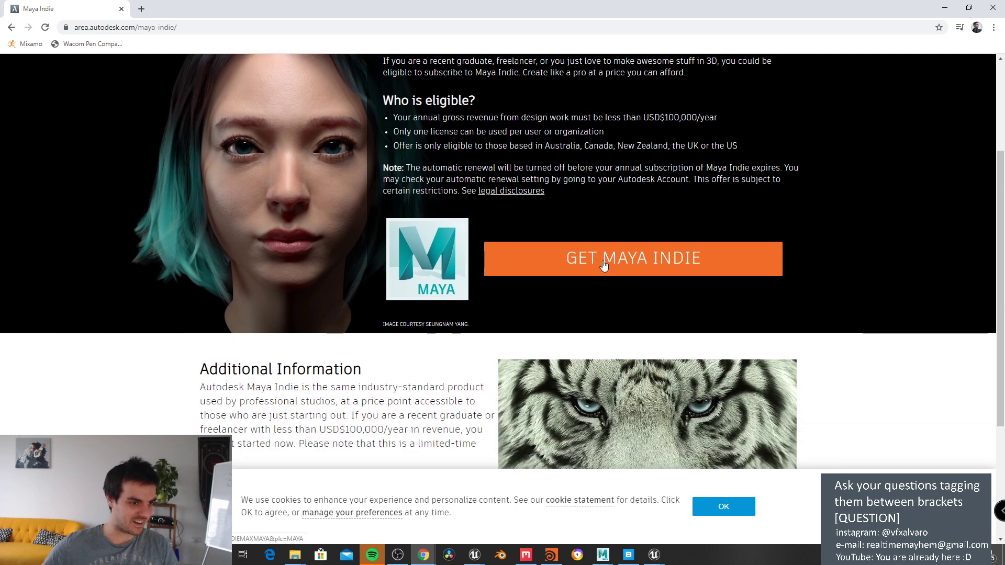
# Step: Start a Maya Indie purchase to view the £275.93 one-year basket, then restore the browser and move it down
pyautogui.click(604, 262)
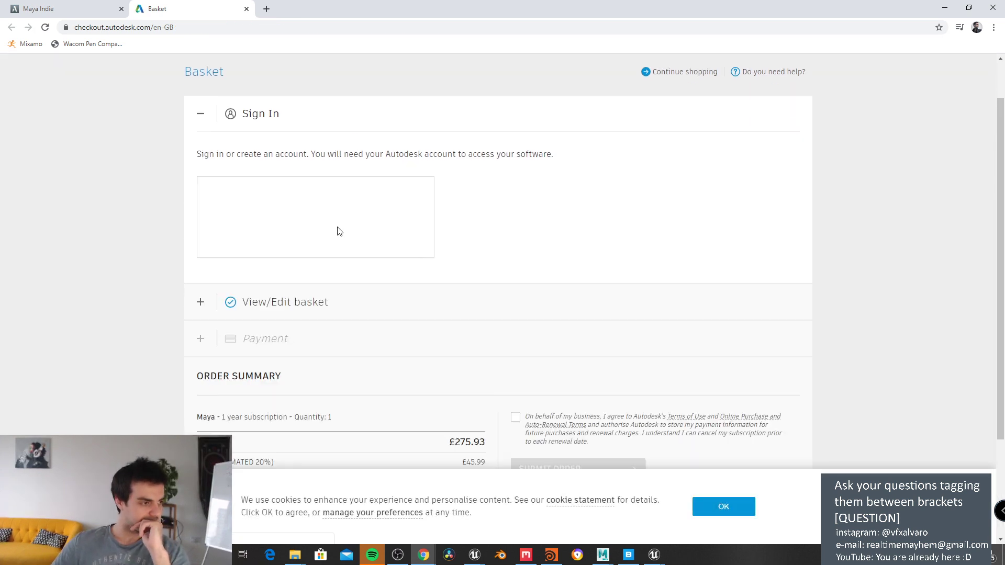
pyautogui.scroll(3, 448, 295)
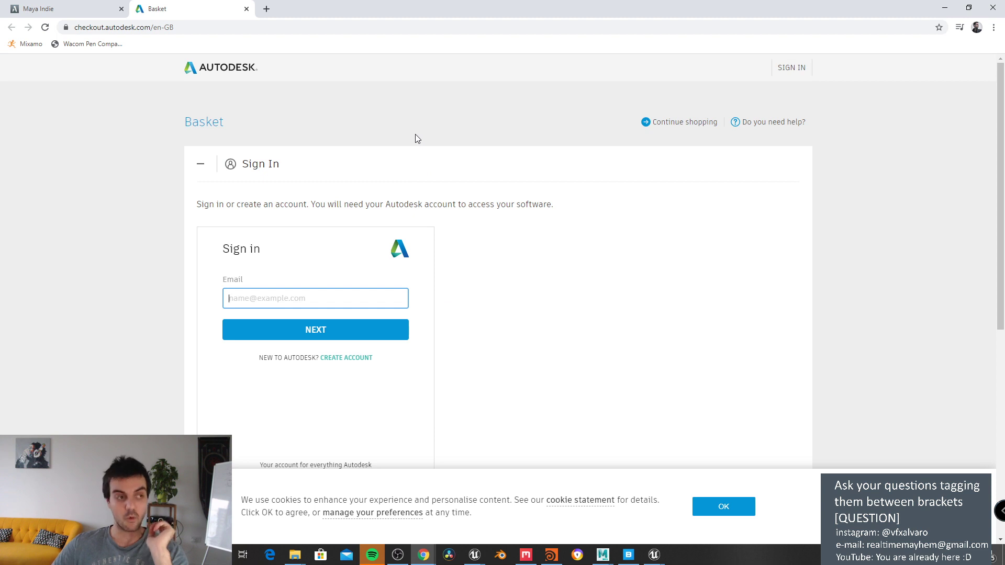
pyautogui.doubleClick(341, 5)
pyautogui.moveTo(349, 16); pyautogui.dragTo(358, 148)
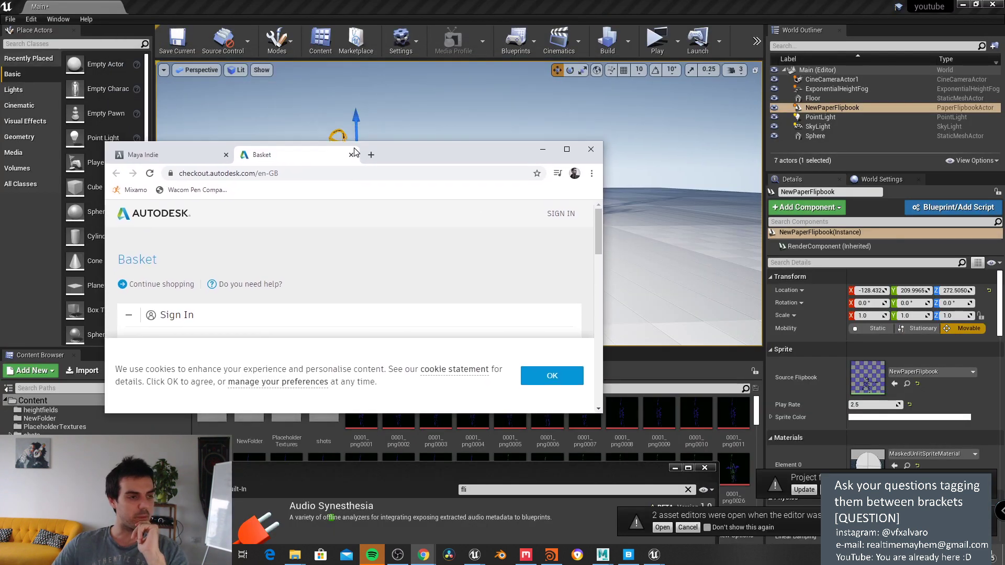
# Step: Minimize Chrome and deselect the NewPaperFlipbook character in the Unreal viewport
pyautogui.click(540, 148)
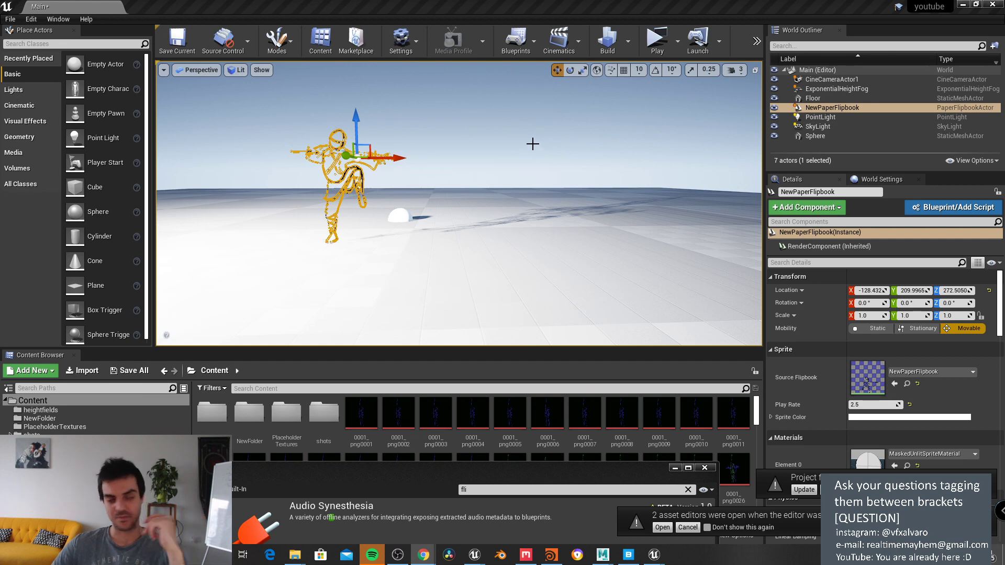
pyautogui.click(532, 149)
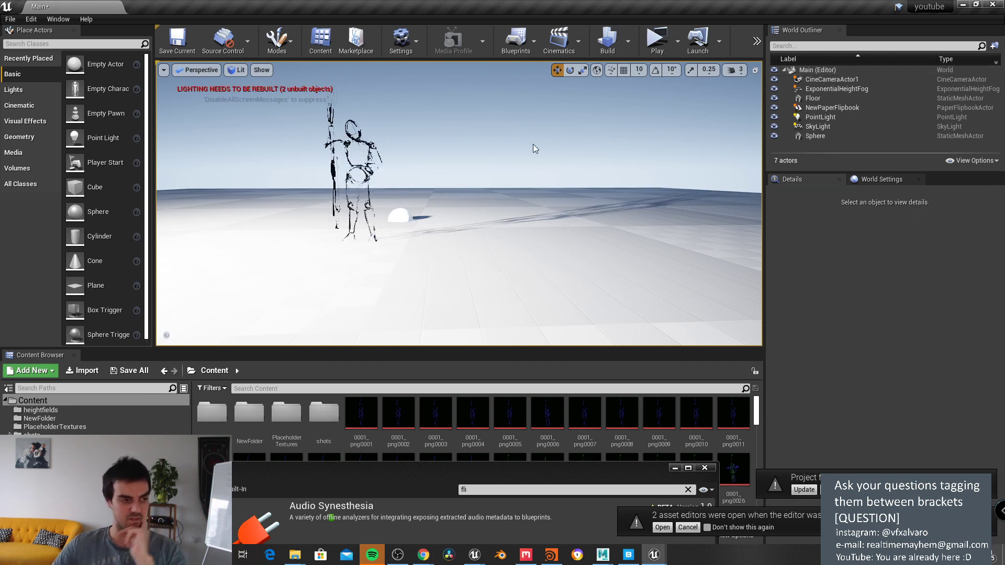